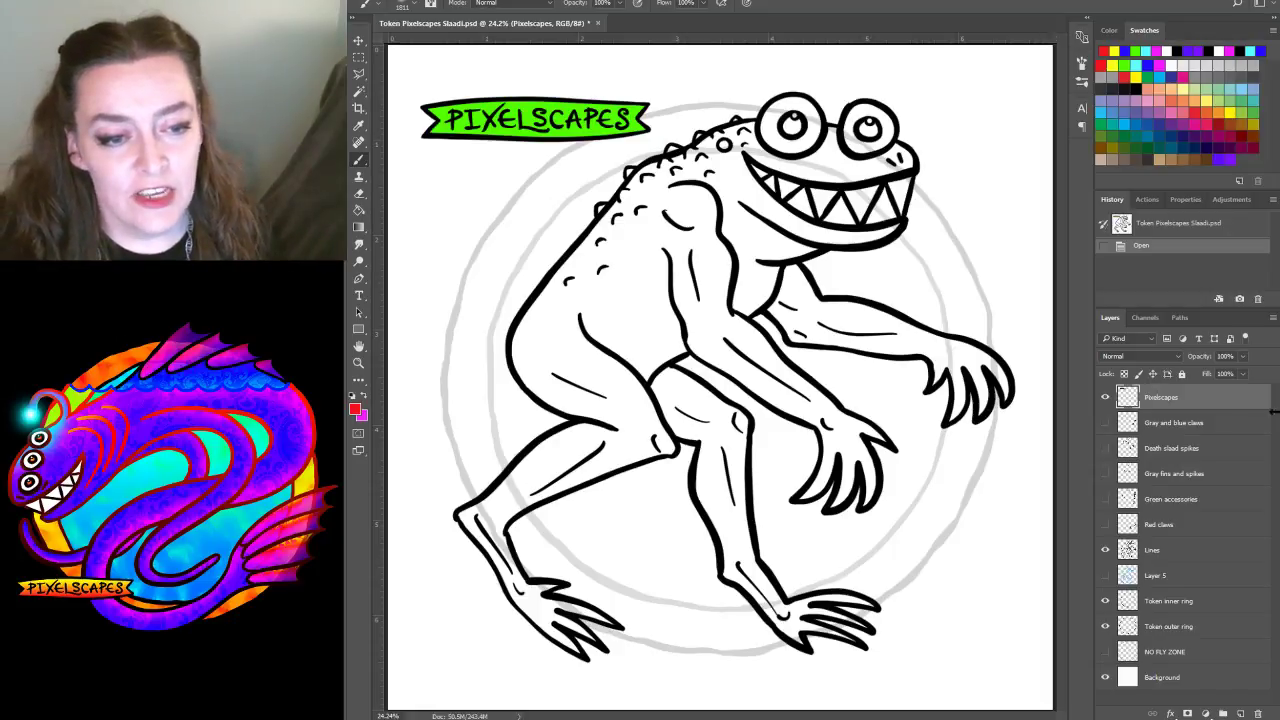
# Show the gray and blue claws variant after briefly previewing the spike, fin, accessory and red-claw variants
pyautogui.click(1106, 423)
pyautogui.click(1106, 449)
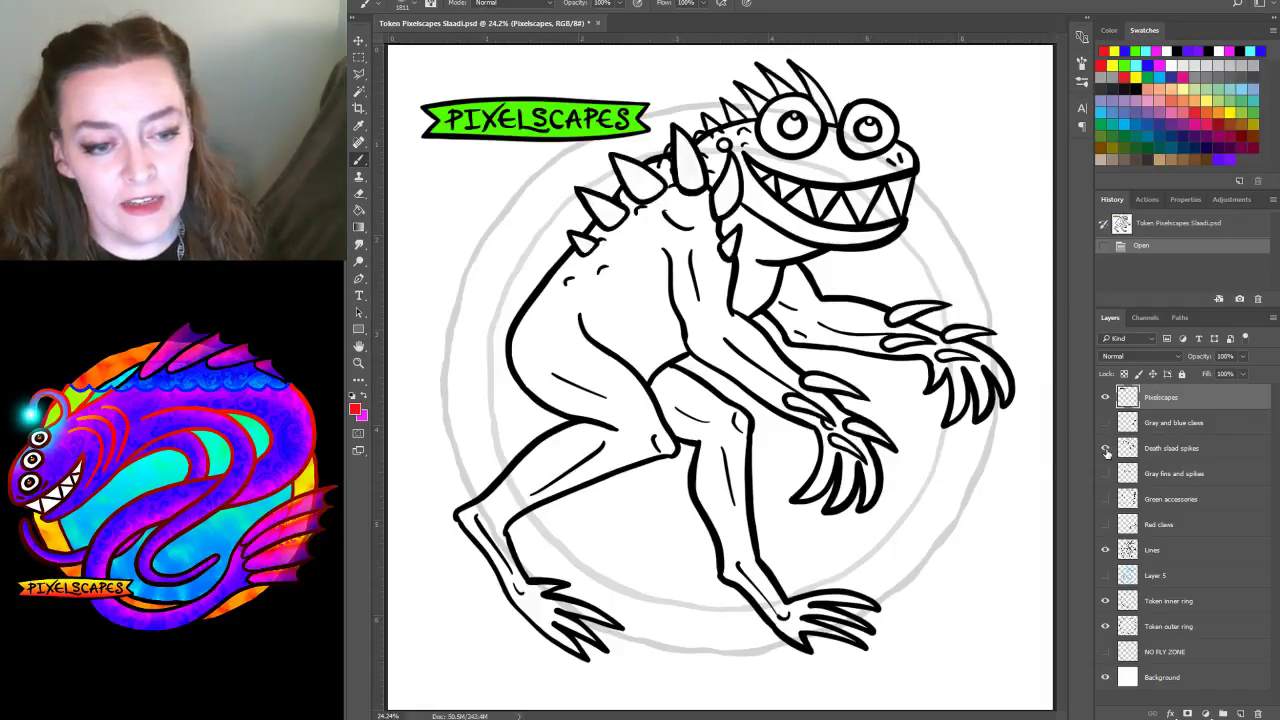
pyautogui.click(1106, 449)
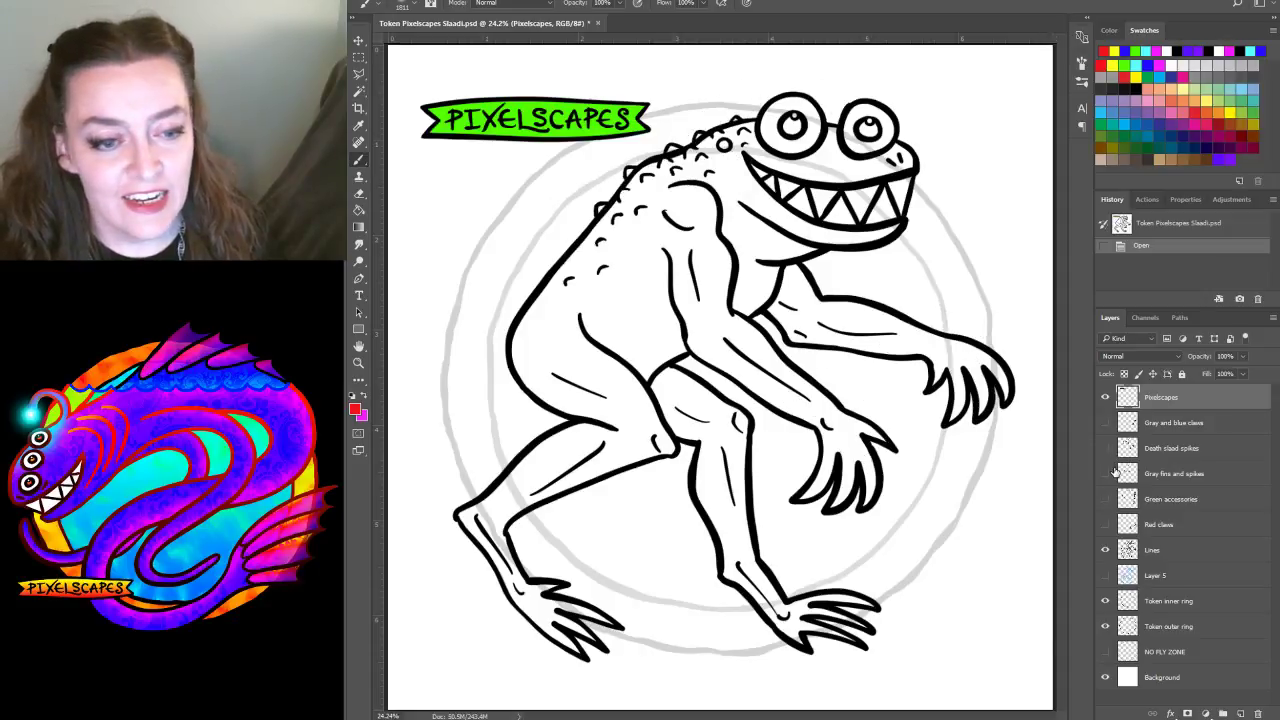
pyautogui.click(1106, 474)
pyautogui.click(1106, 474)
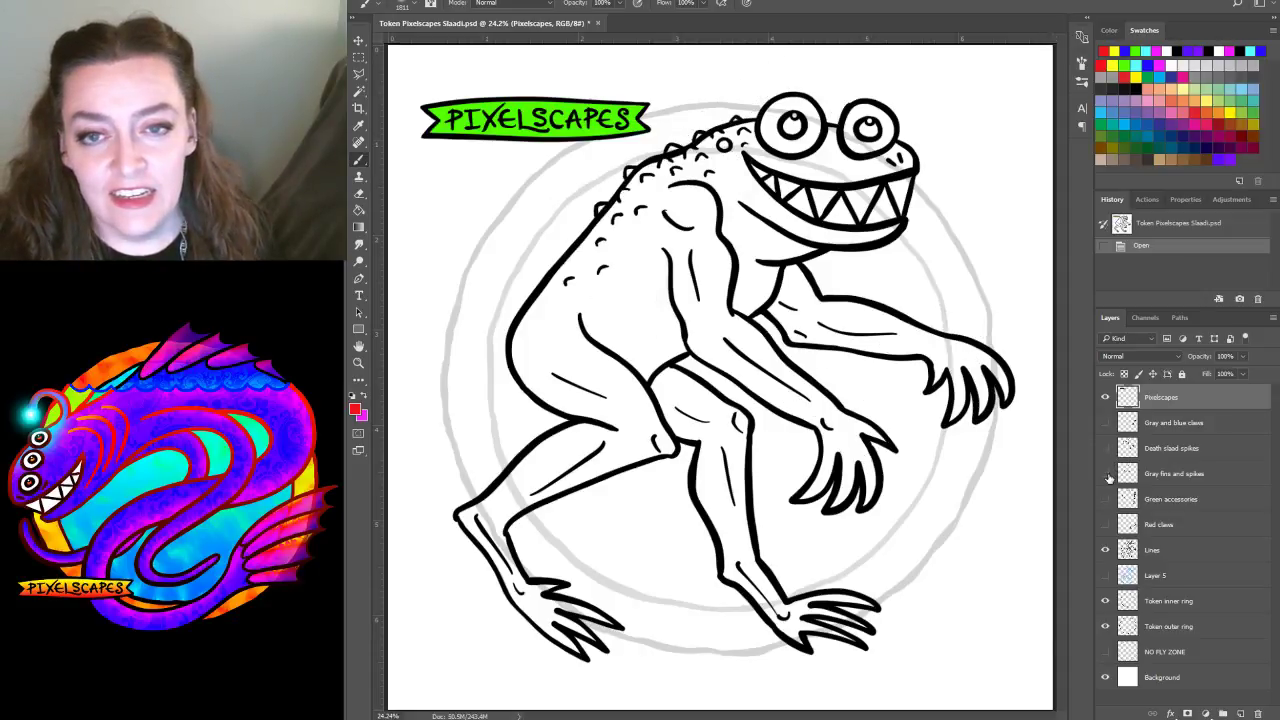
pyautogui.click(1106, 499)
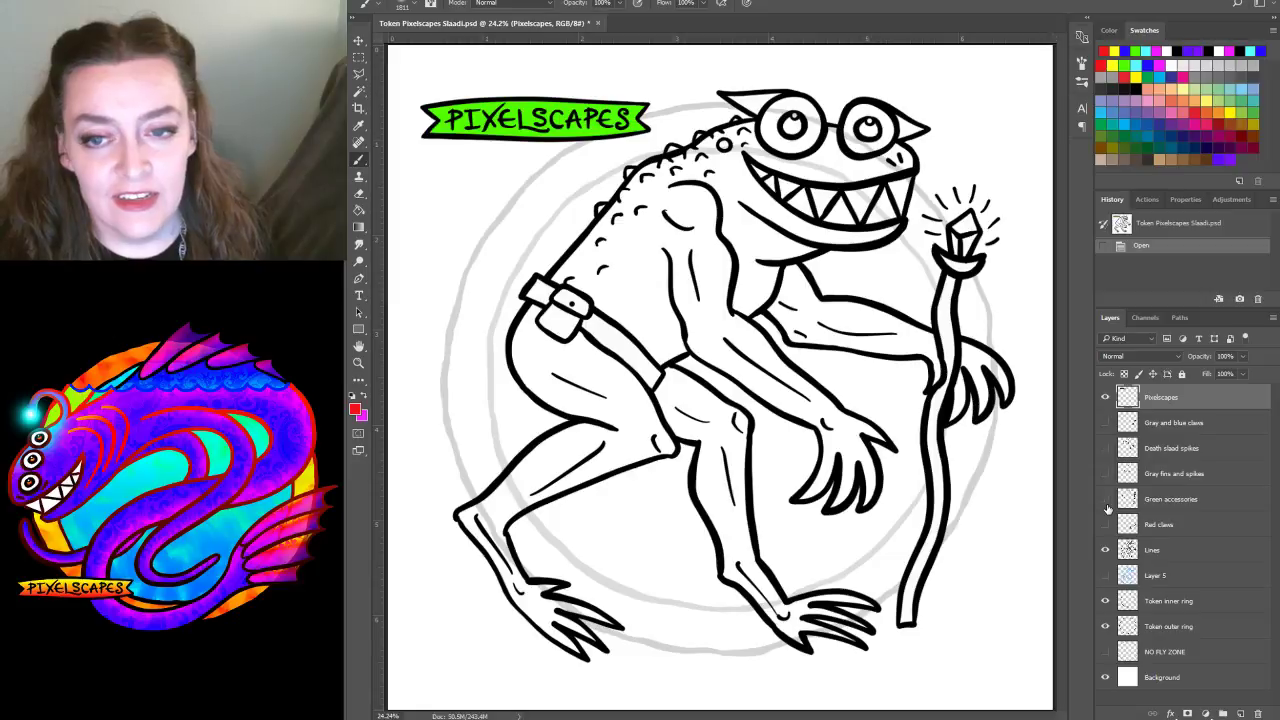
pyautogui.click(1106, 500)
pyautogui.click(1106, 525)
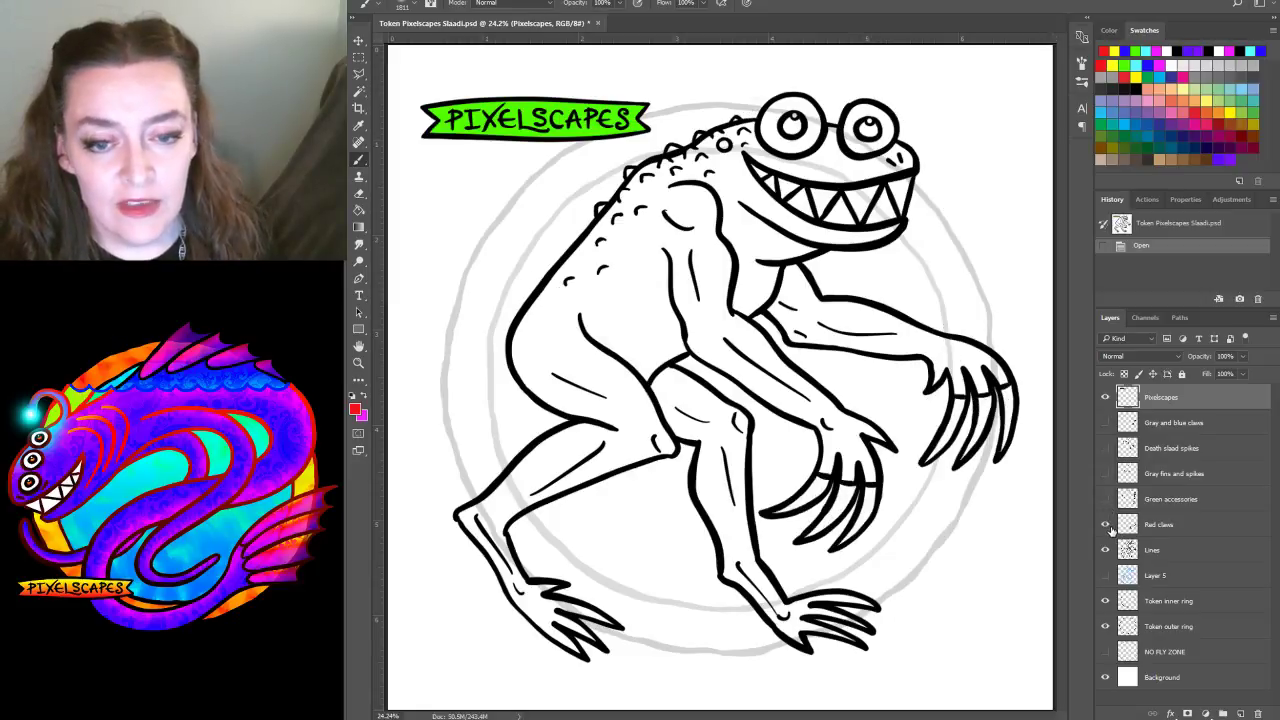
pyautogui.click(1106, 525)
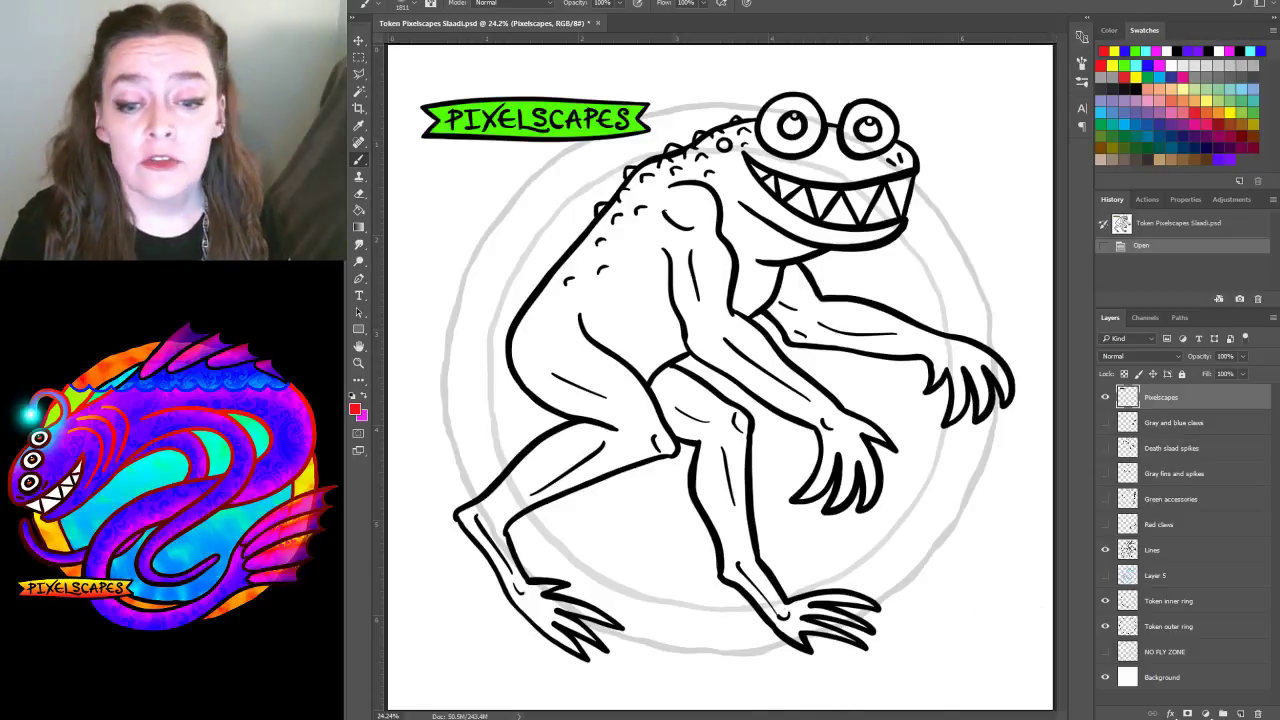
# Watch the Token Pixelscapes Slaadi timelapse video from the Cartoons folder, then return to Photoshop
pyautogui.hotkey('alt', 'Tab')
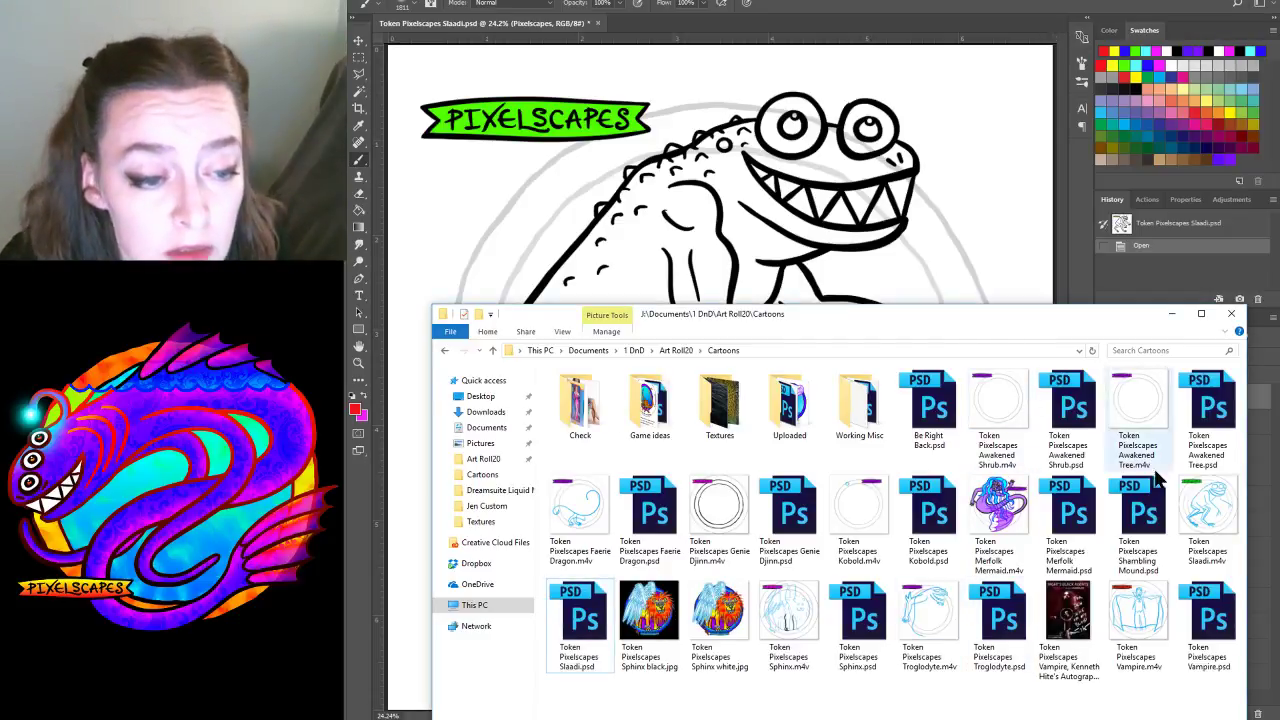
pyautogui.doubleClick(1220, 520)
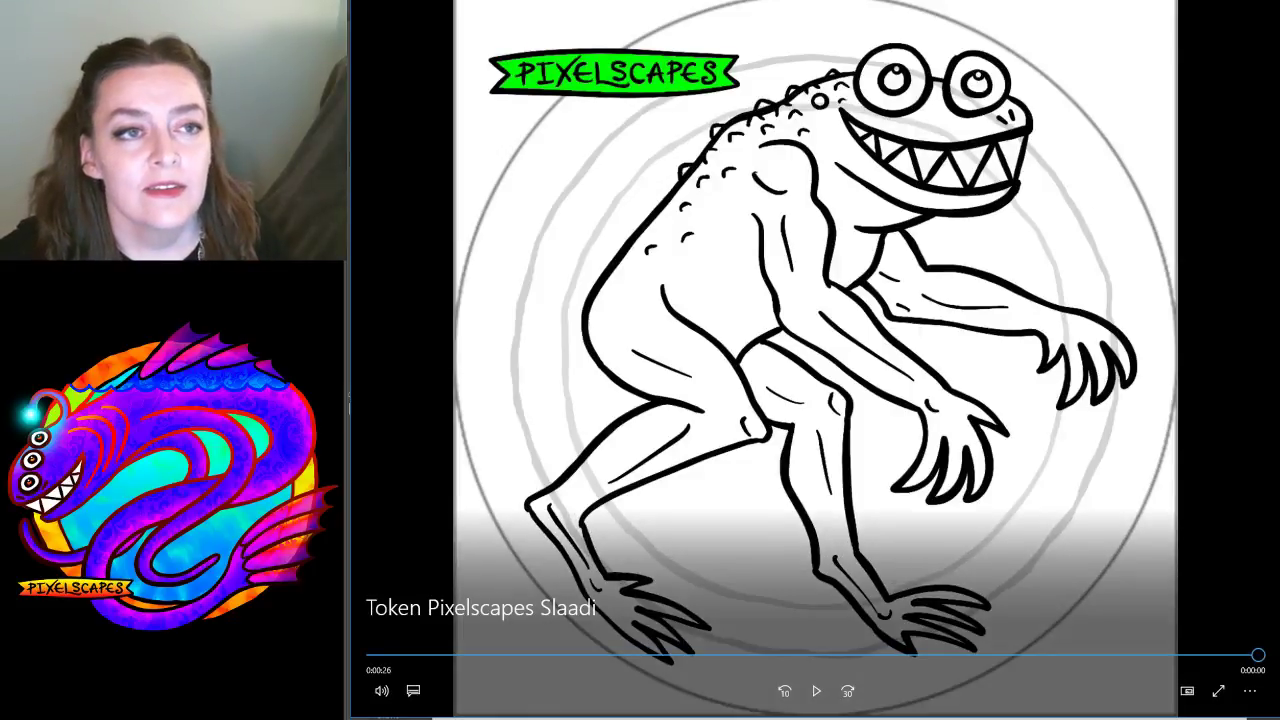
pyautogui.hotkey('alt', 'F4')
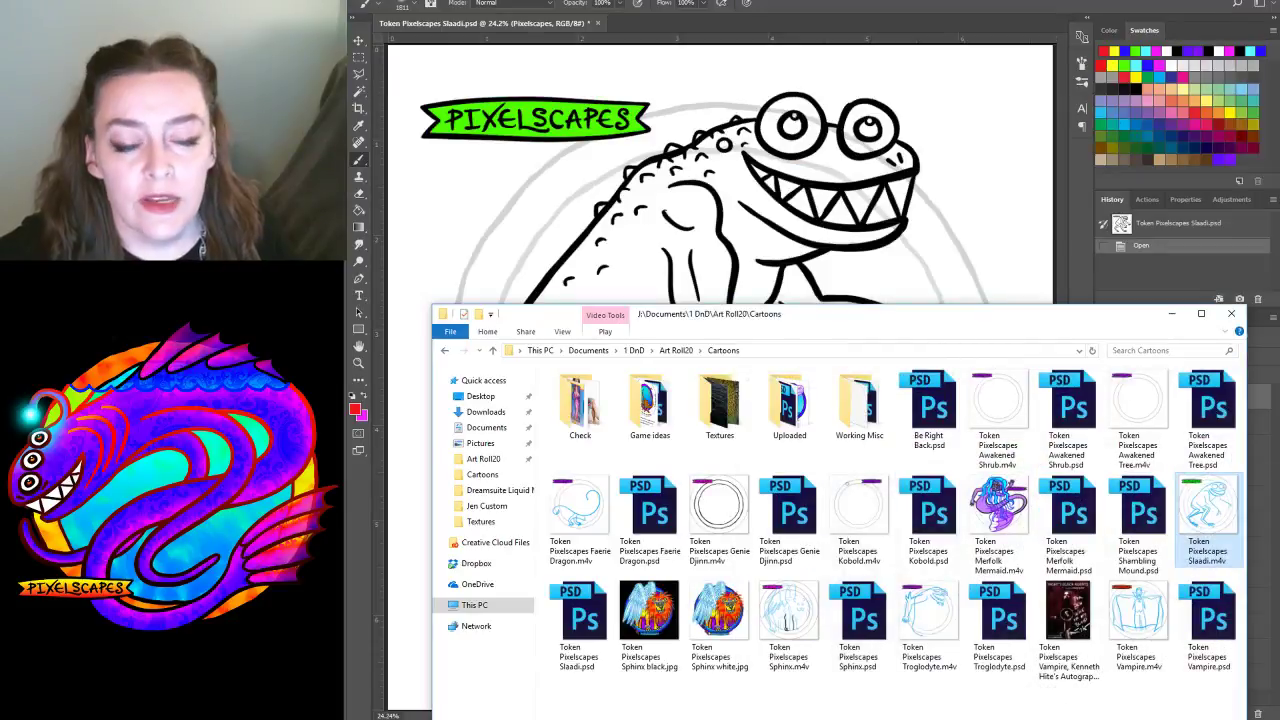
pyautogui.click(975, 3)
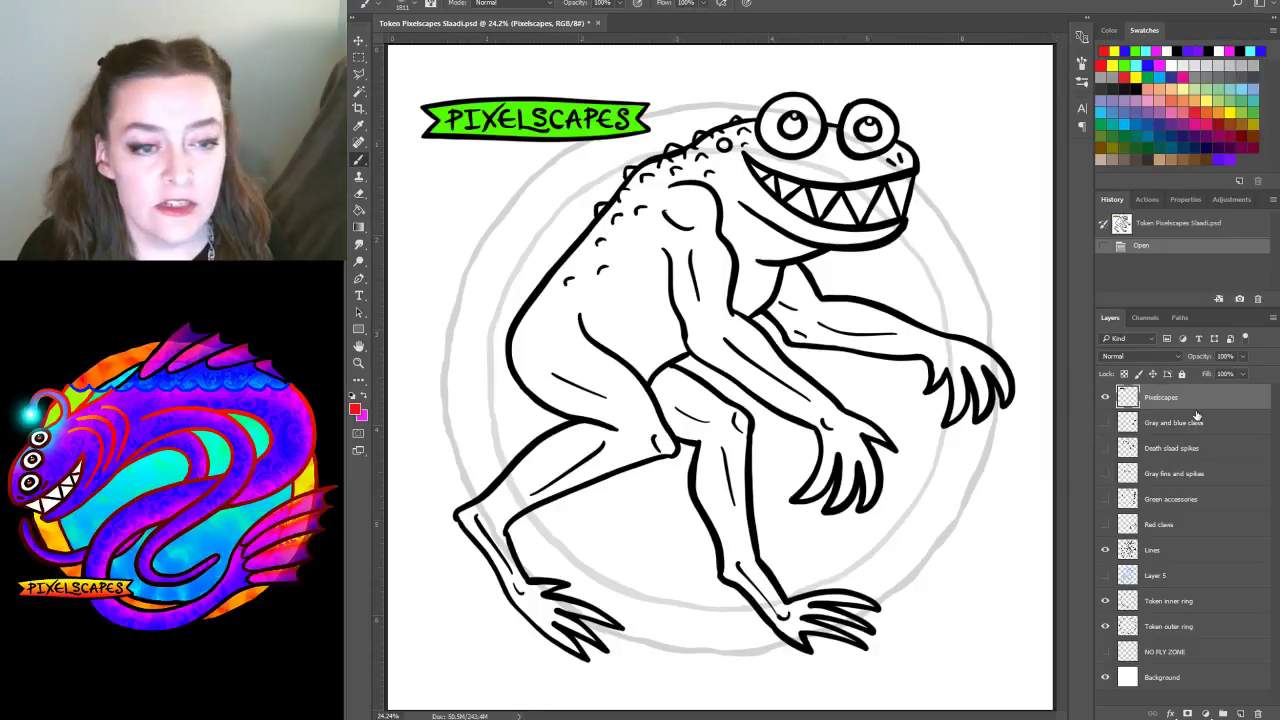
# Add an empty layer named Colors beneath the Lines layer, then reselect Lines
pyautogui.click(1155, 550)
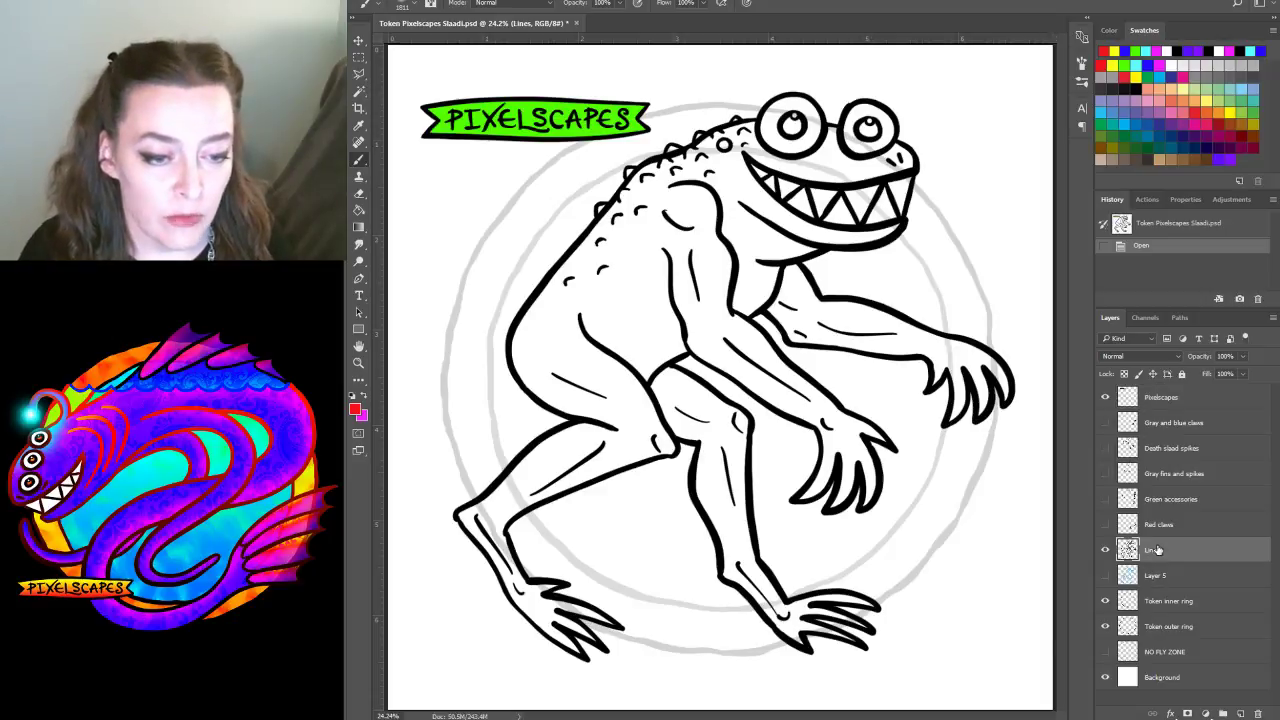
pyautogui.click(1240, 713)
pyautogui.moveTo(1157, 553)
pyautogui.mouseDown()
pyautogui.moveTo(1162, 575)
pyautogui.moveTo(1172, 571)
pyautogui.mouseUp()
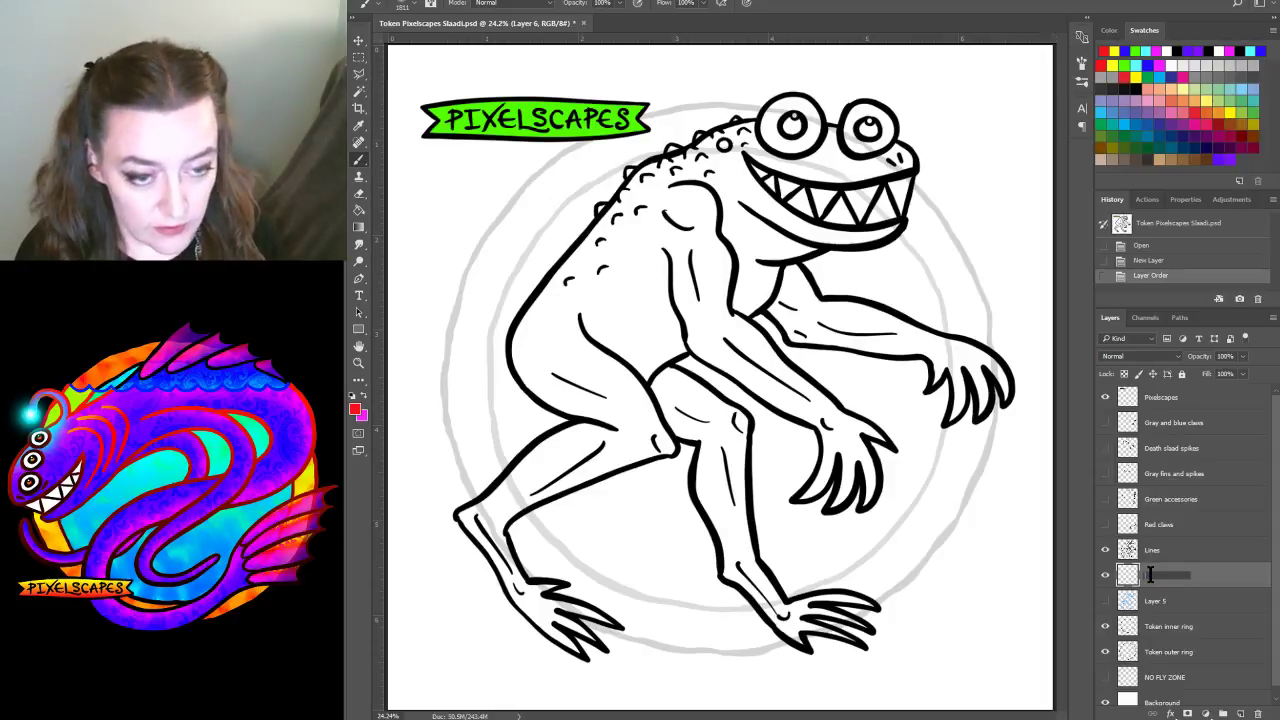
pyautogui.write('ors')
pyautogui.press('Return')
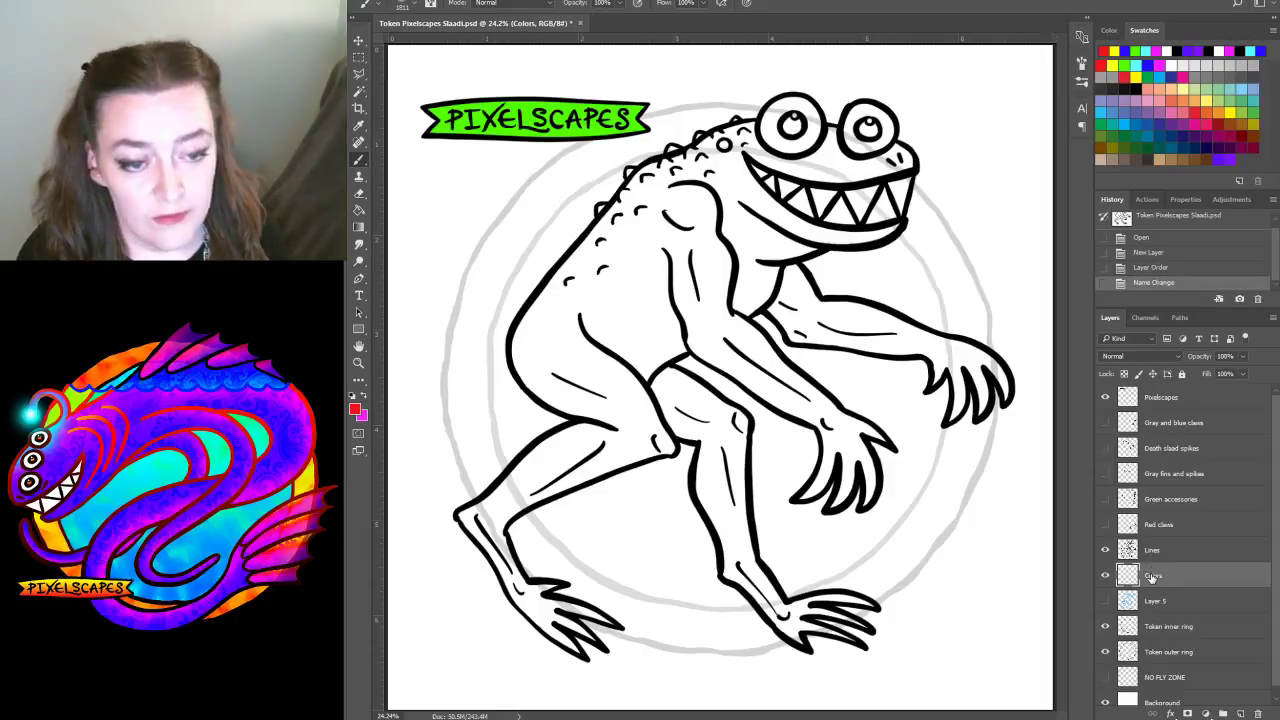
pyautogui.click(1175, 548)
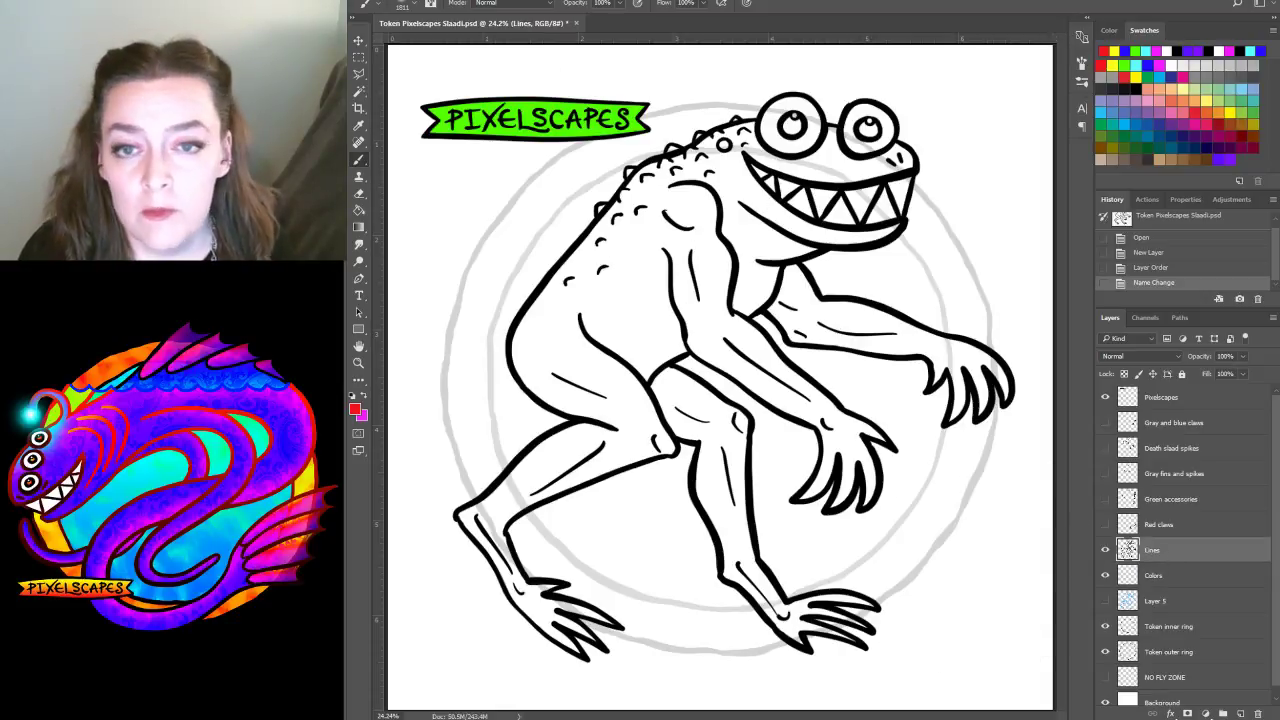
pyautogui.click(359, 92)
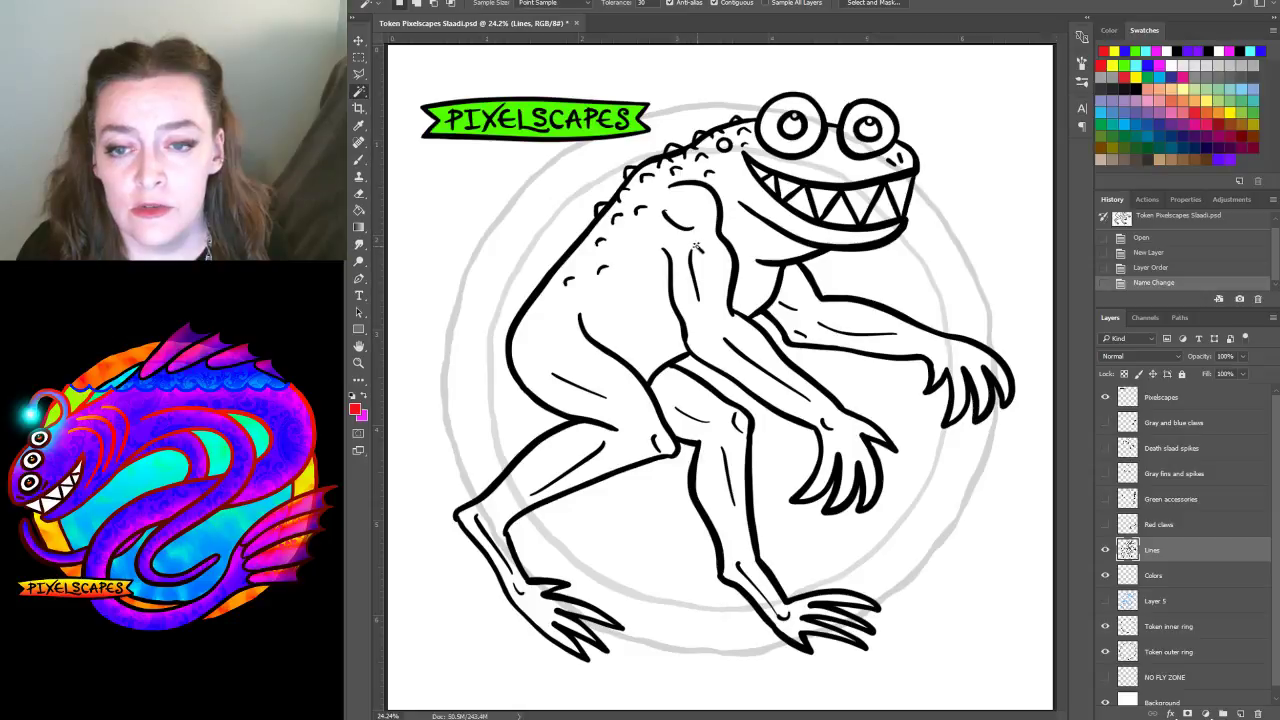
# Magic Wand the black line art, then zoom in and add four back spikes to the selection
pyautogui.click(695, 243)
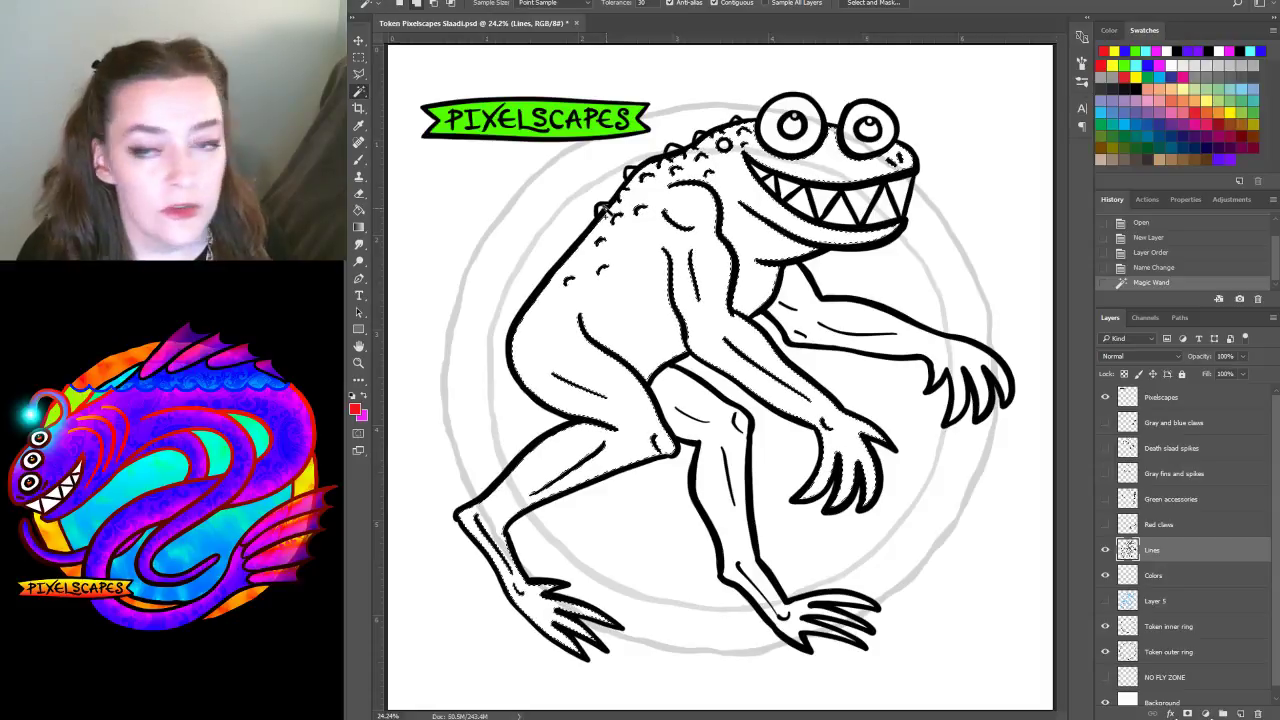
pyautogui.click(359, 363)
pyautogui.click(656, 157)
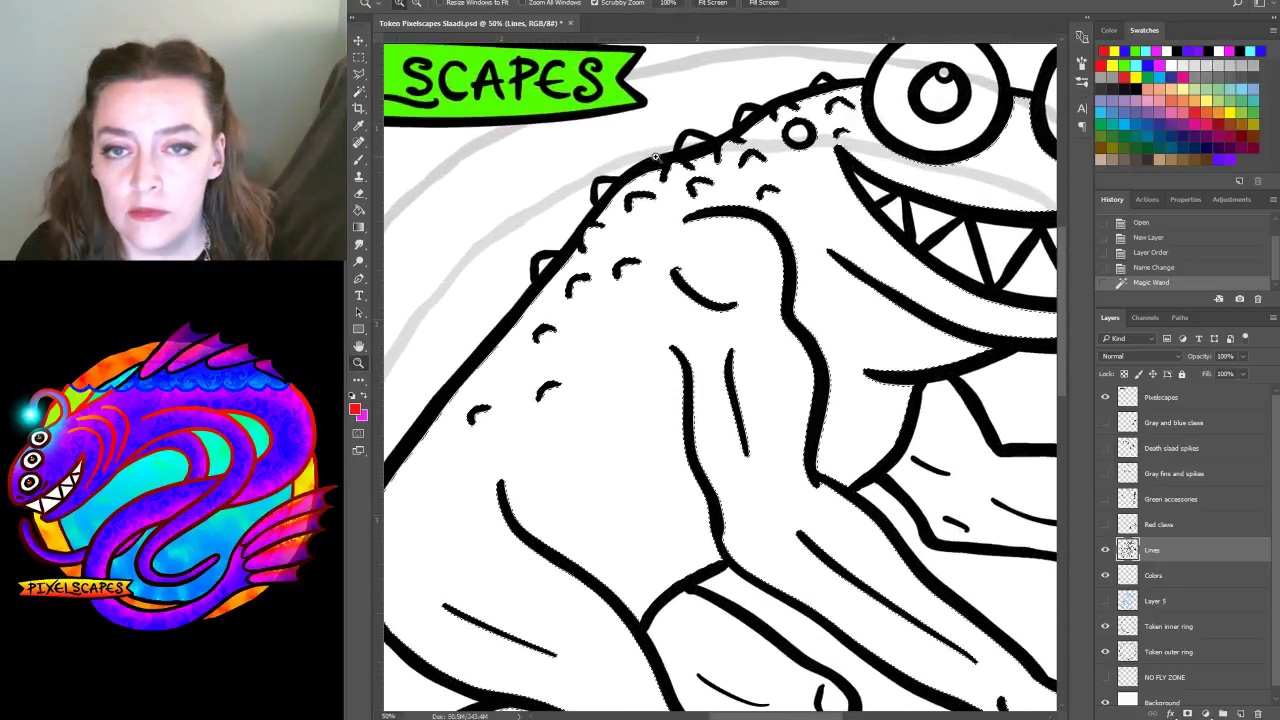
pyautogui.click(358, 92)
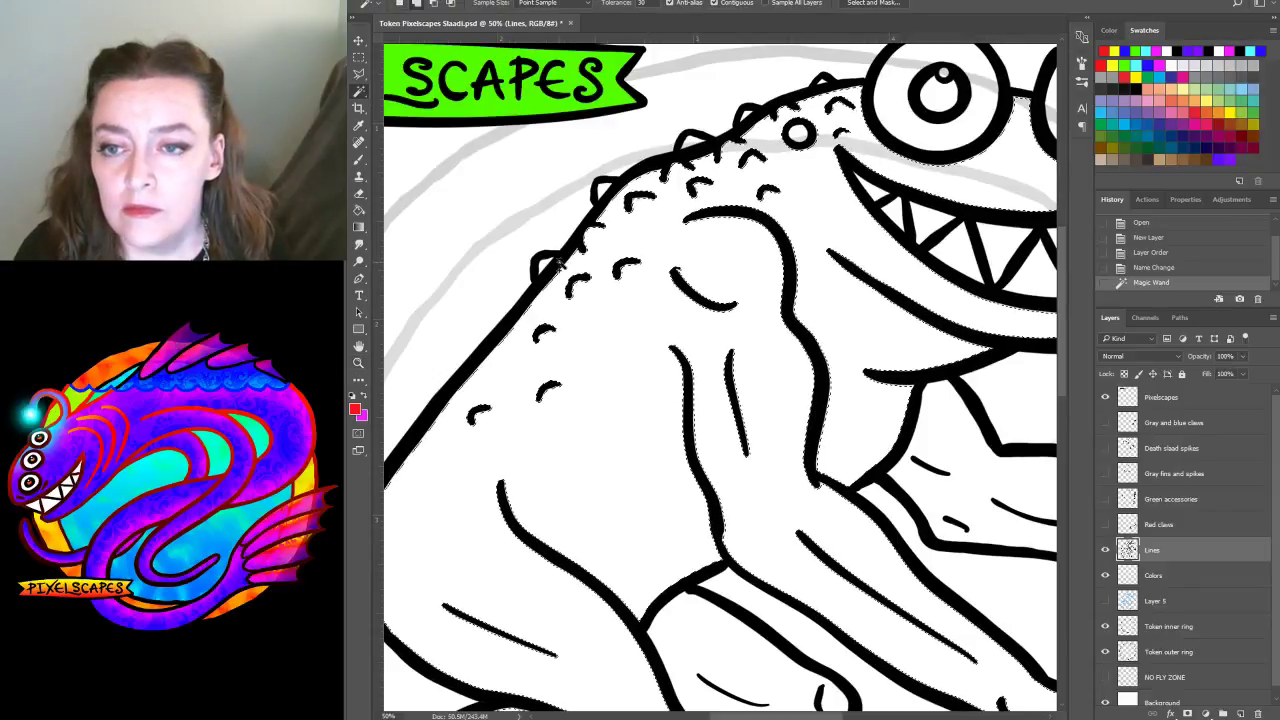
pyautogui.keyDown('shift'); pyautogui.click(557, 262); pyautogui.keyUp('shift')
pyautogui.keyDown('shift'); pyautogui.click(601, 190); pyautogui.keyUp('shift')
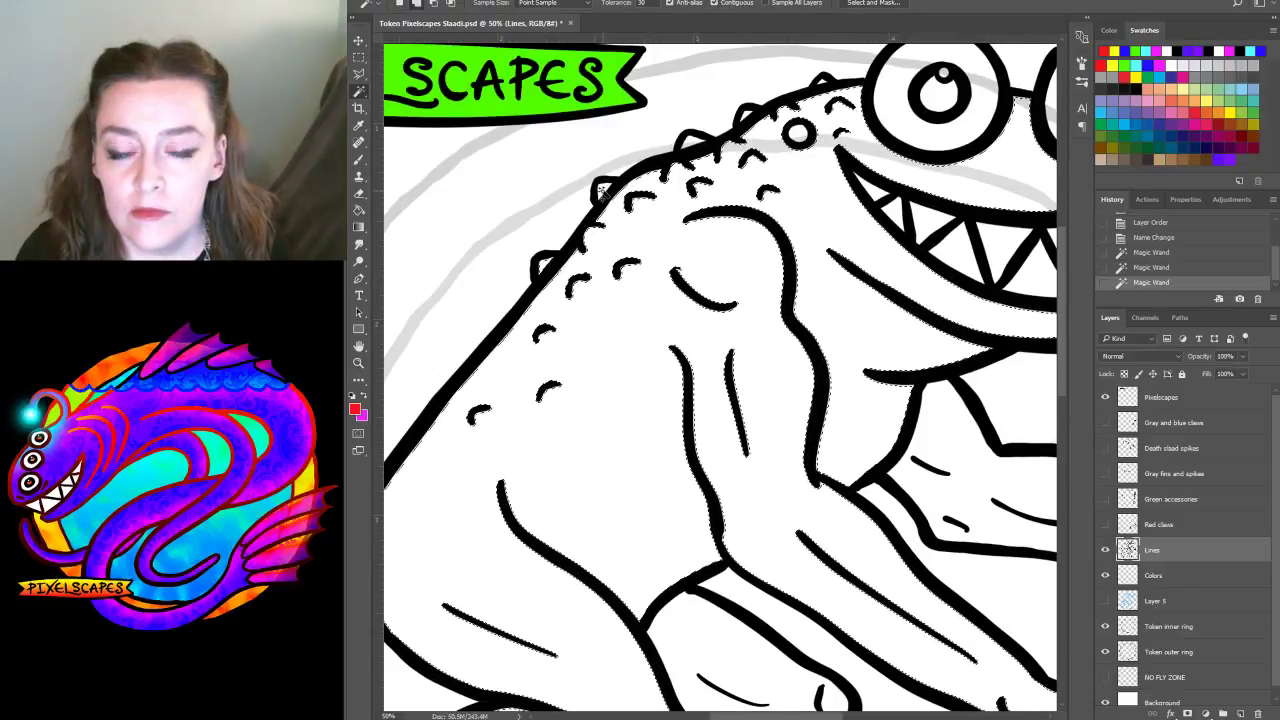
pyautogui.keyDown('shift'); pyautogui.click(745, 117); pyautogui.keyUp('shift')
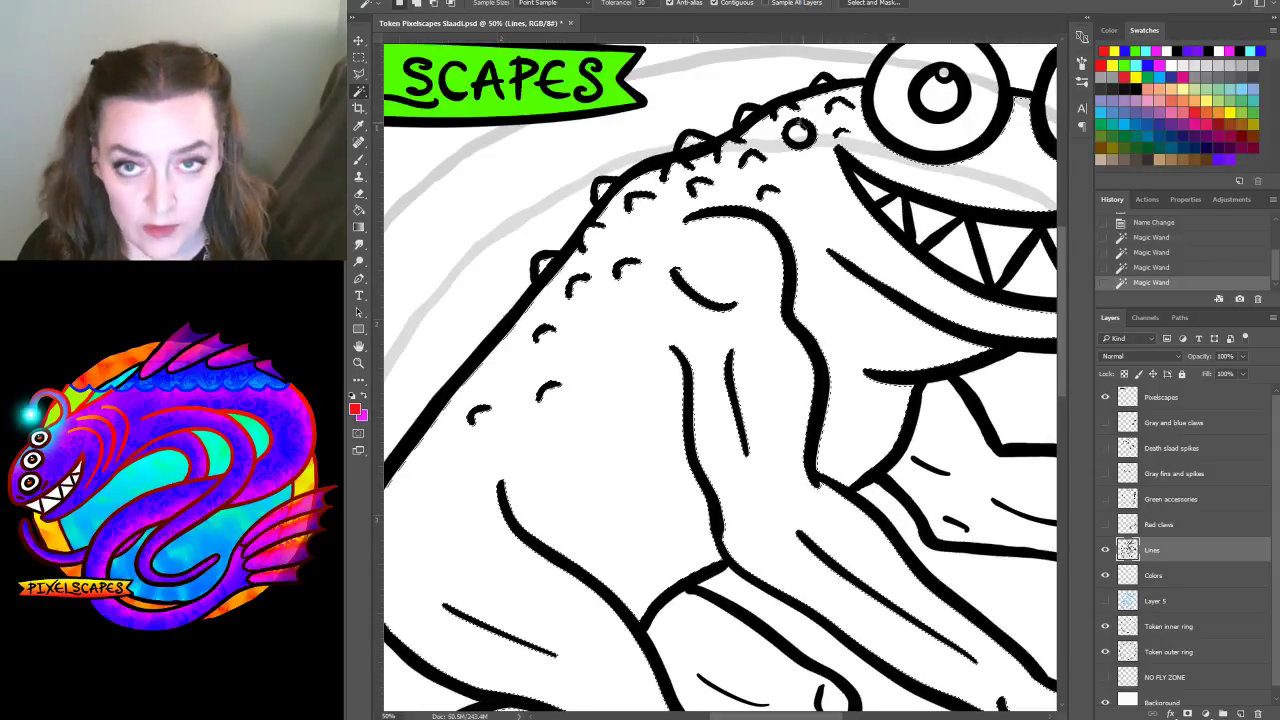
pyautogui.keyDown('shift'); pyautogui.click(812, 93); pyautogui.keyUp('shift')
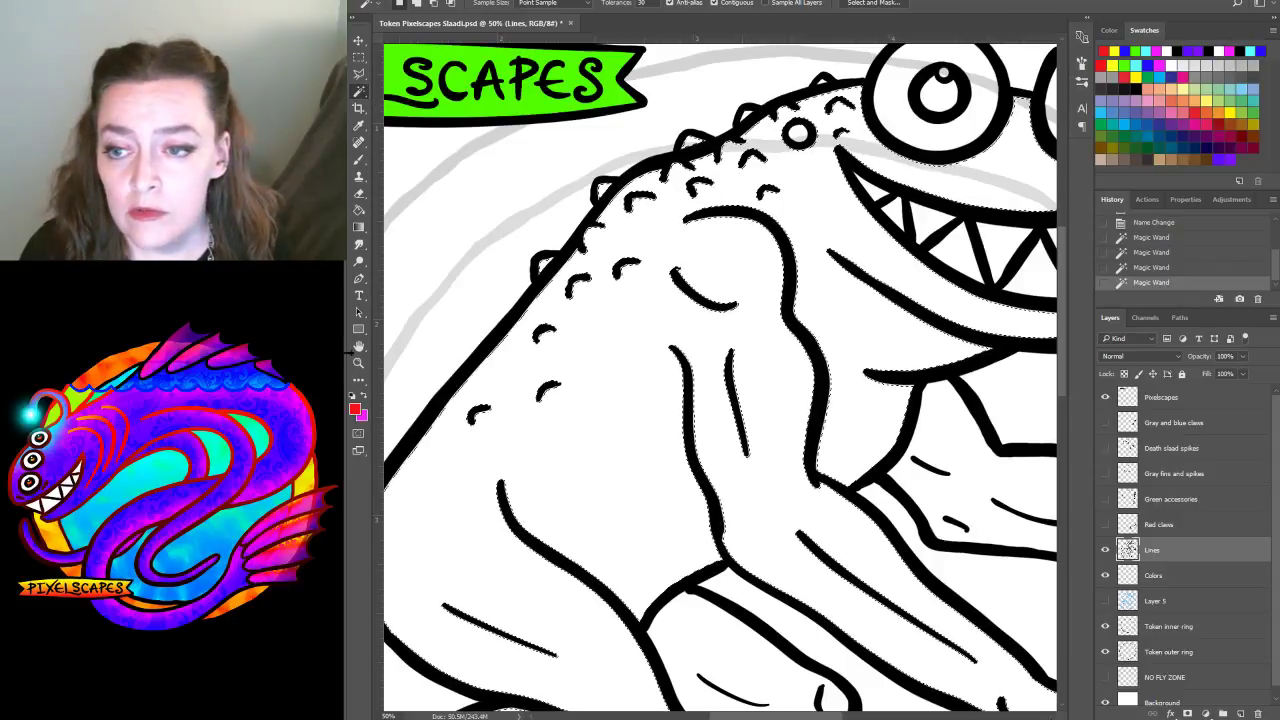
# Add one more missed back spike close up, zoom back out, and expand the selection slightly
pyautogui.click(359, 363)
pyautogui.click(806, 90)
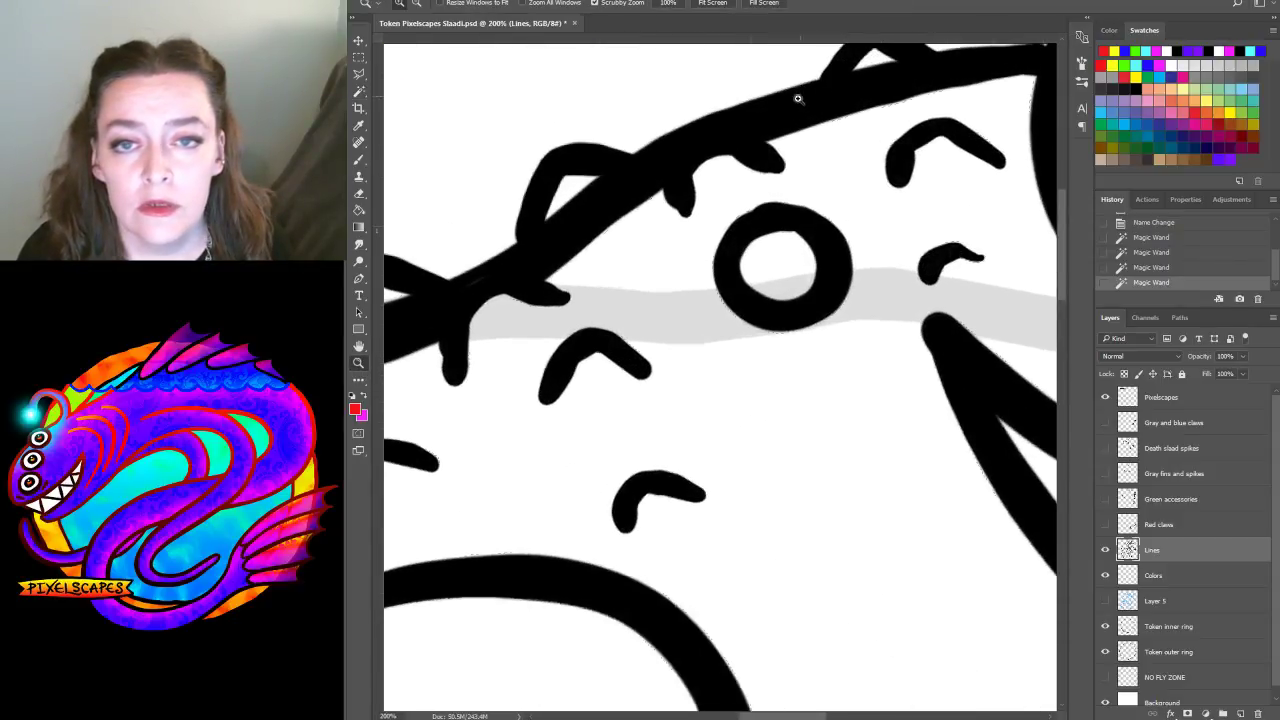
pyautogui.click(357, 93)
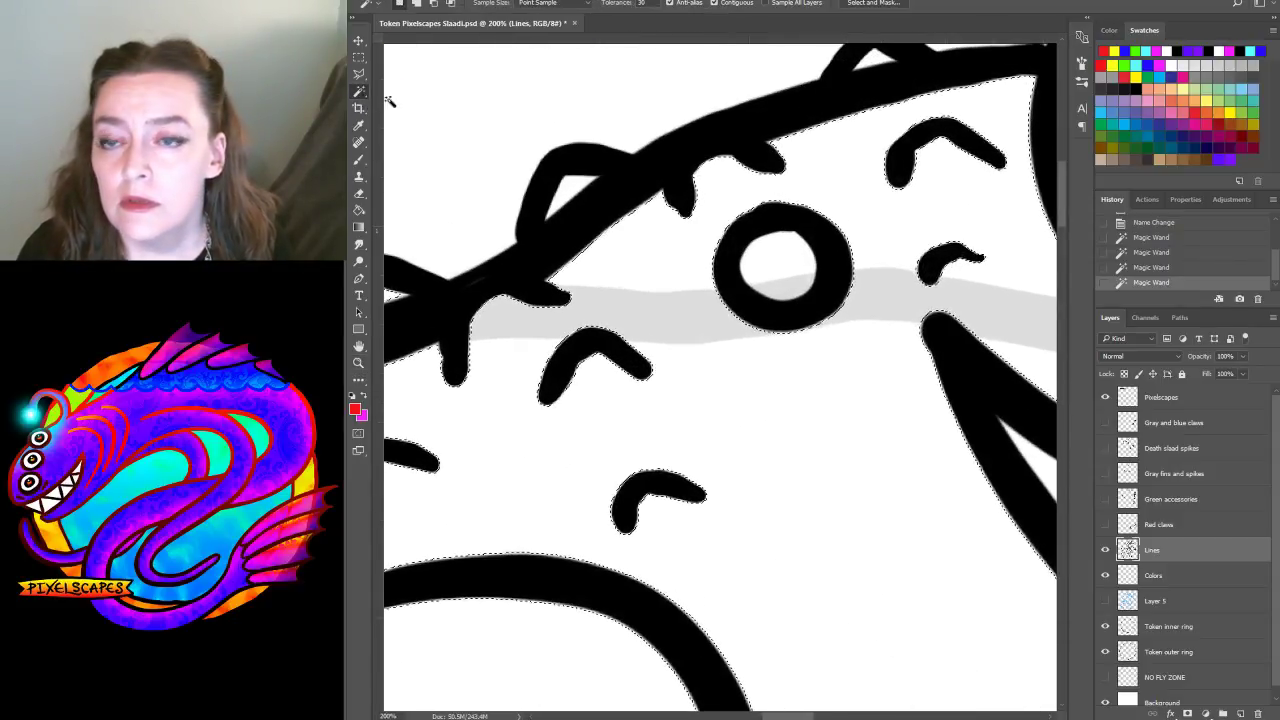
pyautogui.keyDown('shift'); pyautogui.click(563, 189); pyautogui.keyUp('shift')
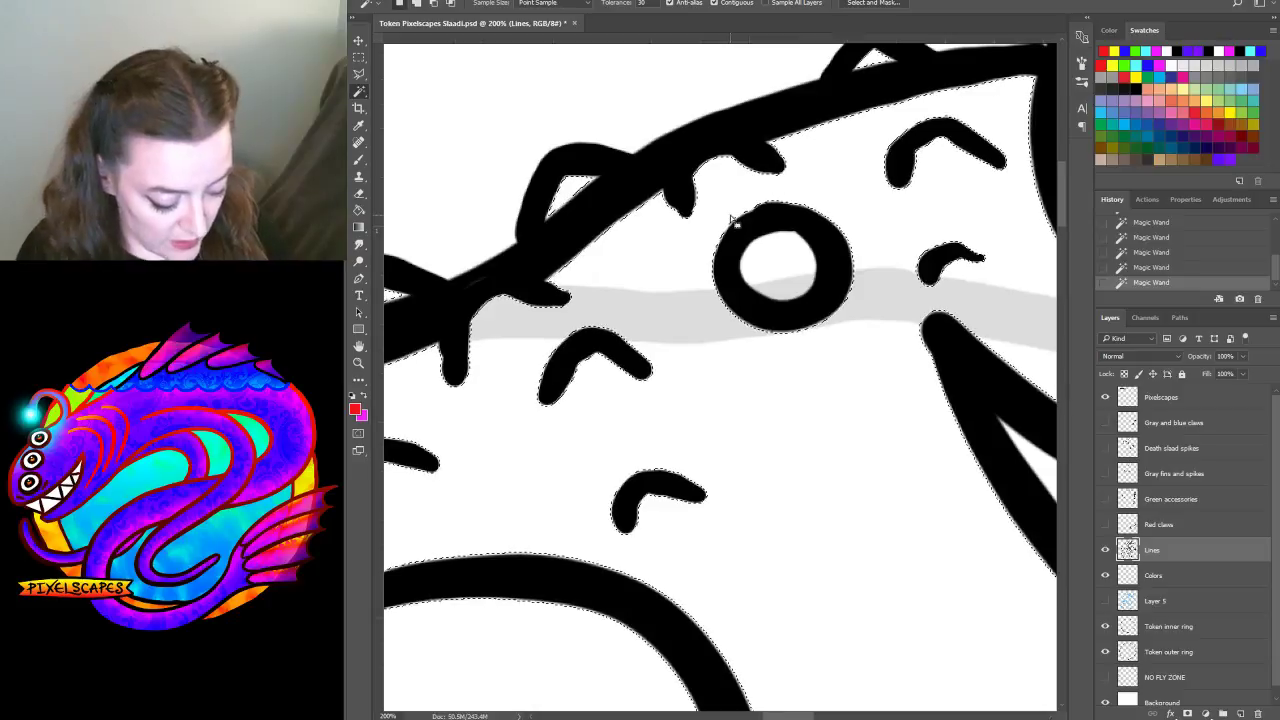
pyautogui.hotkey('ctrl', '-')
pyautogui.hotkey('ctrl', '-')
pyautogui.hotkey('ctrl', '-')
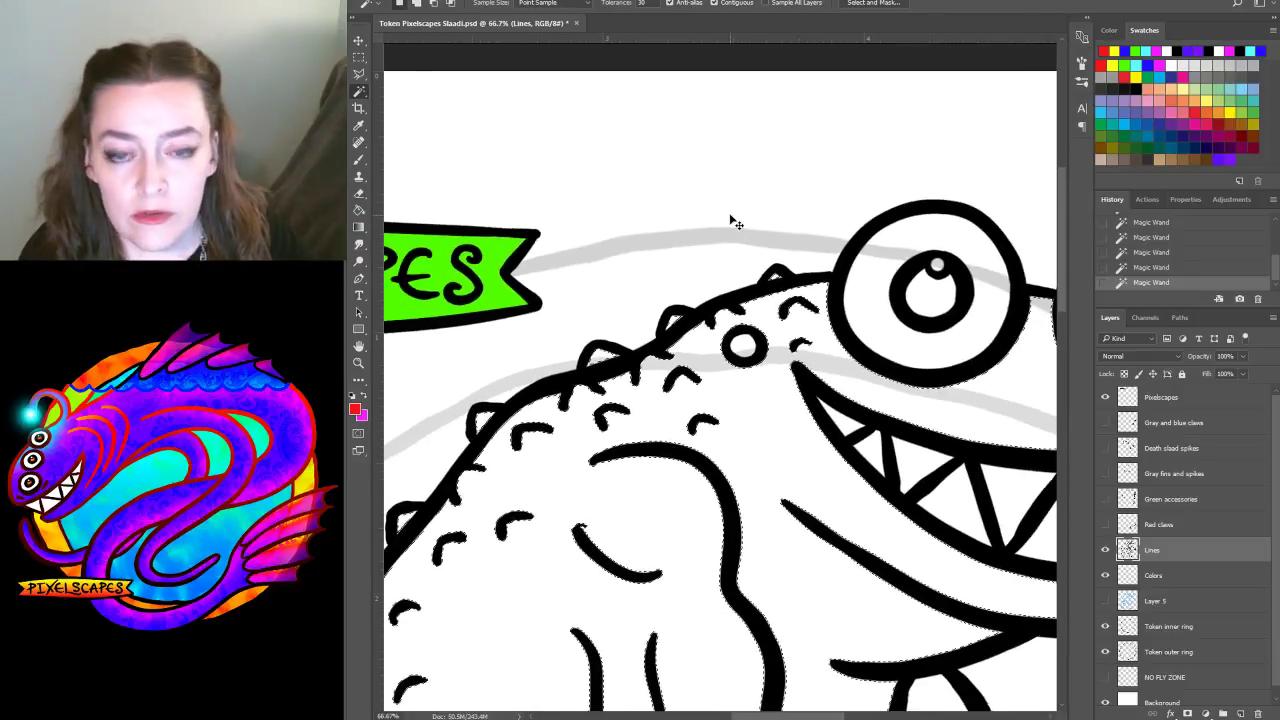
pyautogui.hotkey('ctrl', '-')
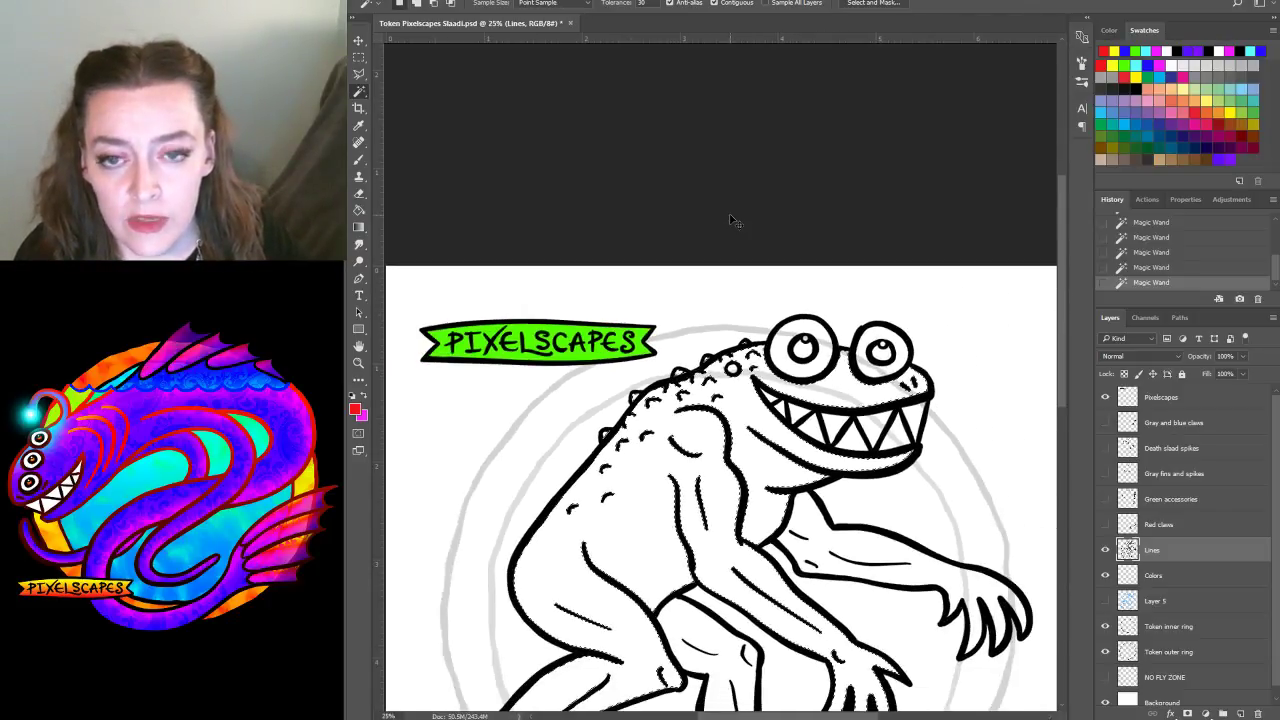
pyautogui.hotkey('ctrl', '-')
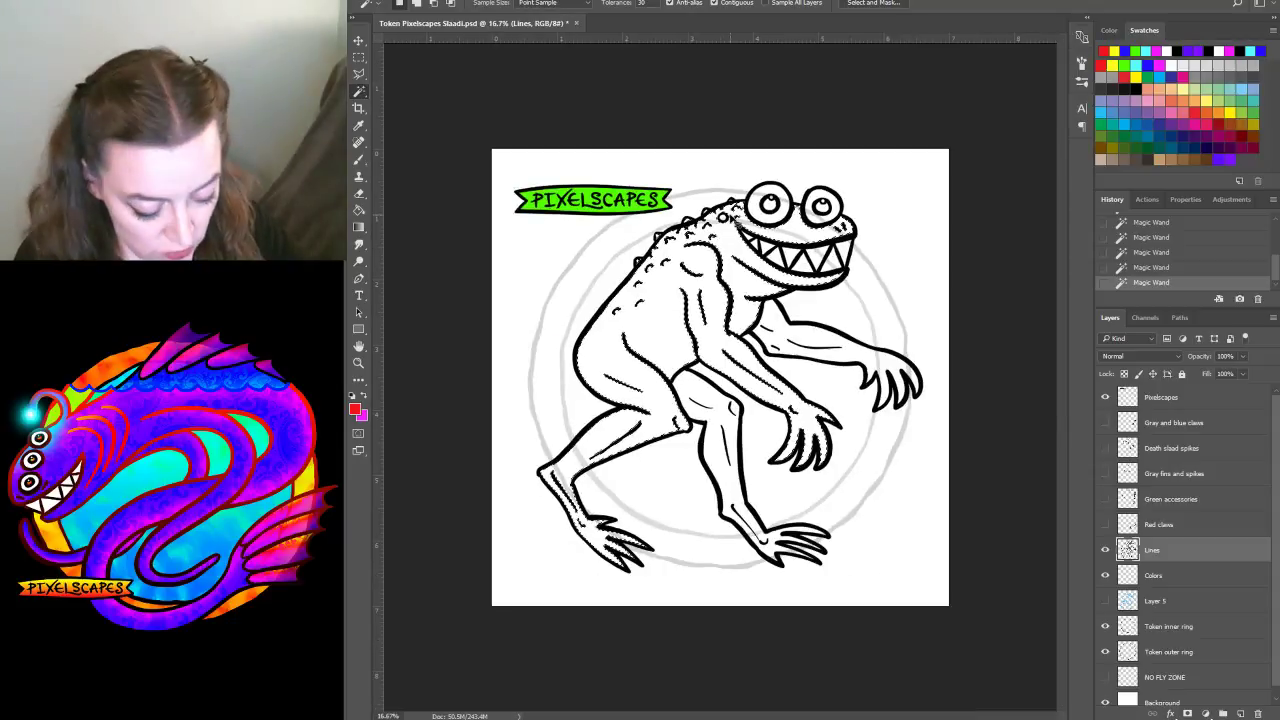
pyautogui.scroll(3, 735, 222)
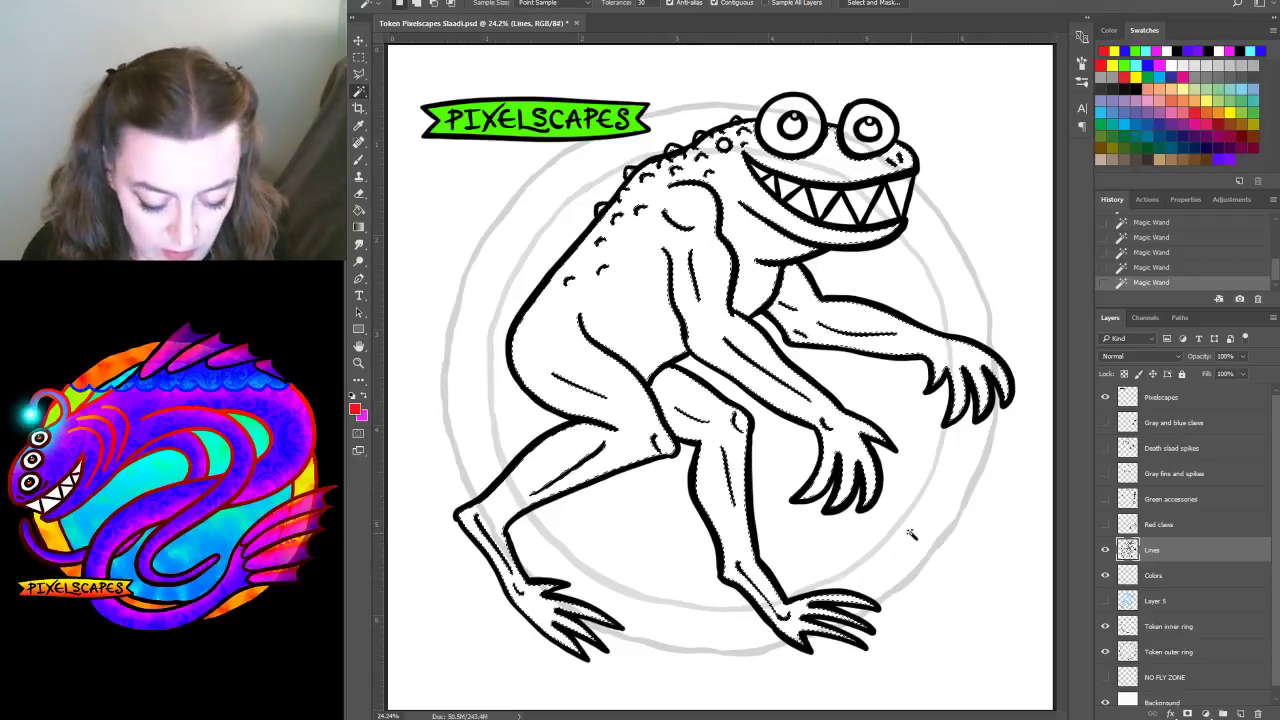
pyautogui.press('F2')
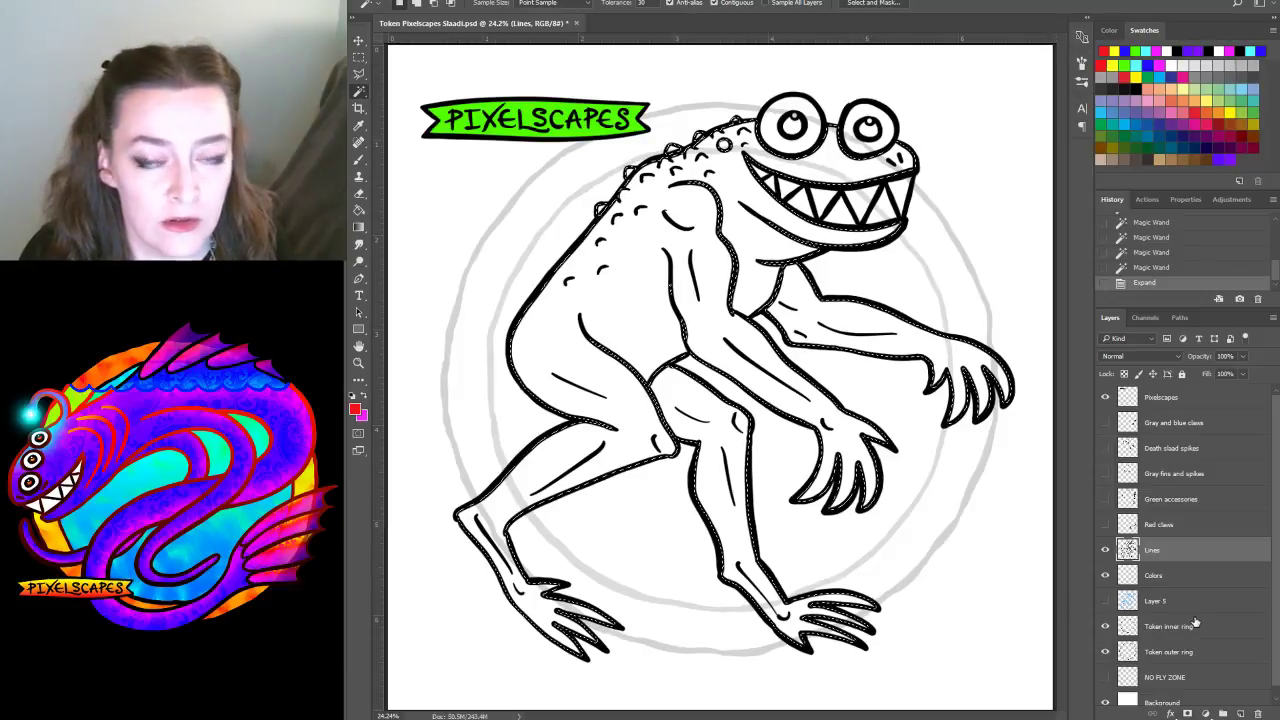
# On the Colors layer, fill the body selection with foreground red, then fill the missed back spot too
pyautogui.click(1160, 574)
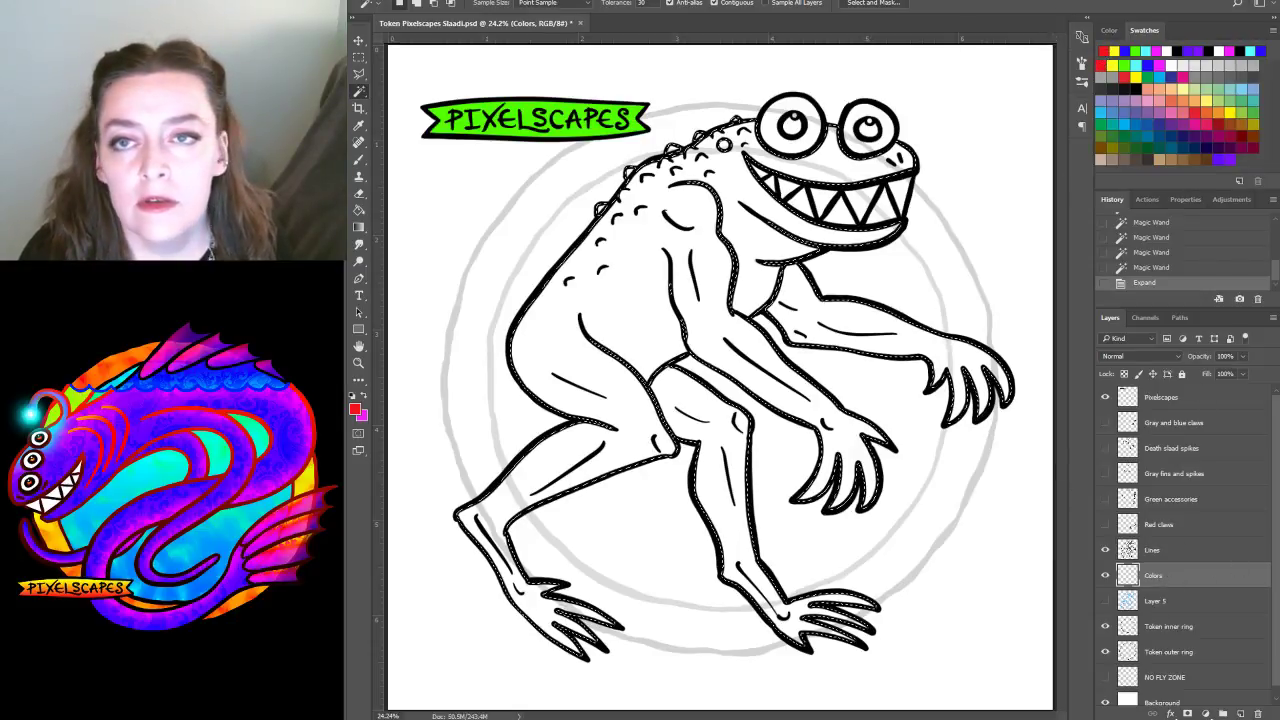
pyautogui.click(400, 2)
pyautogui.click(470, 178)
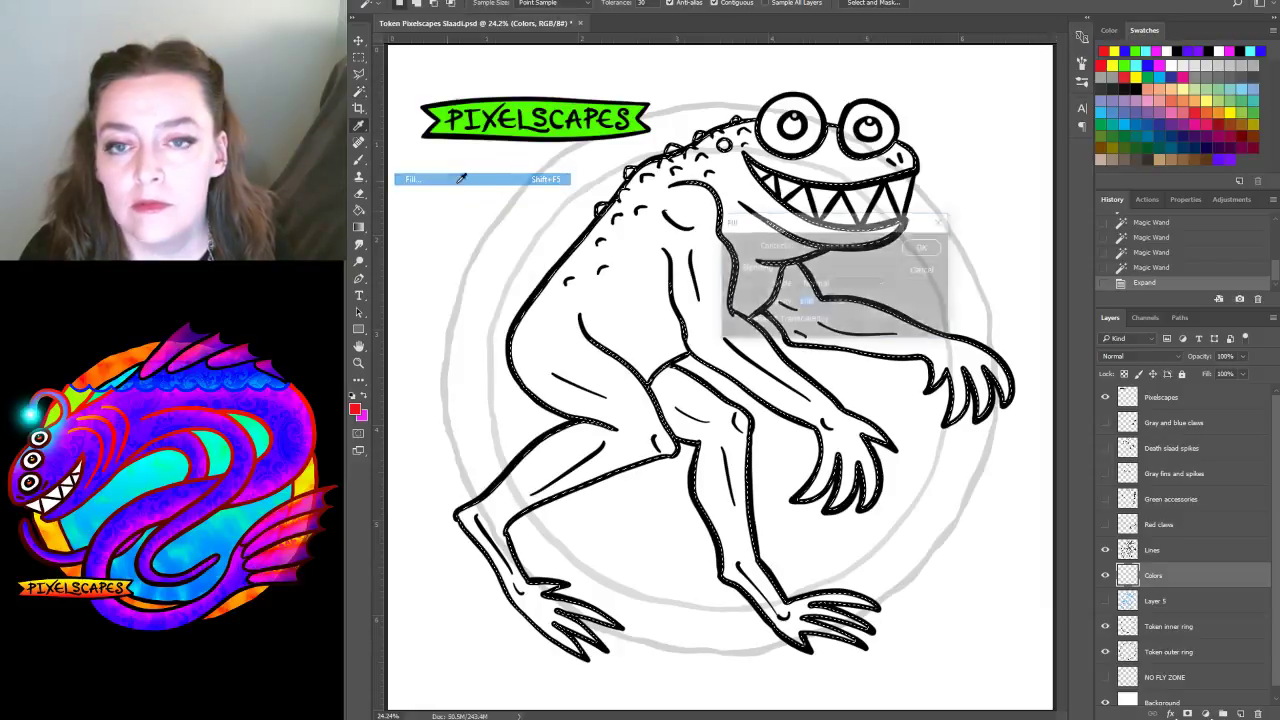
pyautogui.click(918, 247)
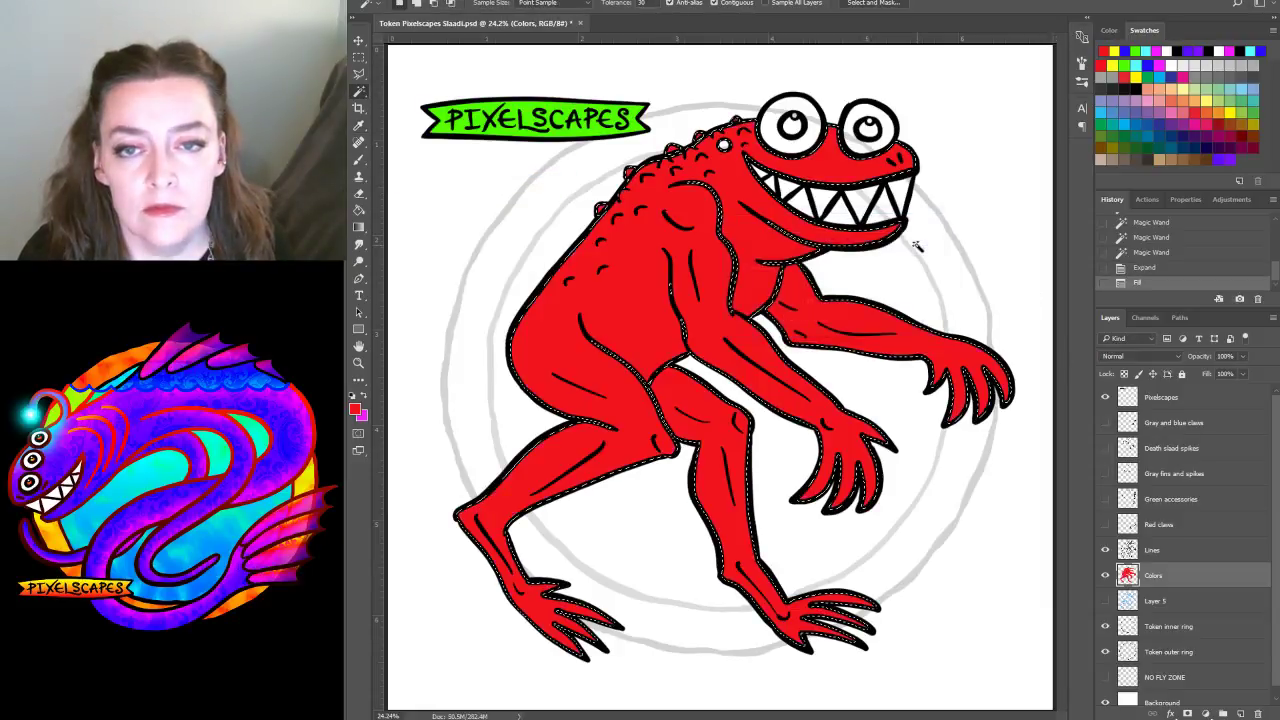
pyautogui.keyDown('shift'); pyautogui.click(723, 145); pyautogui.keyUp('shift')
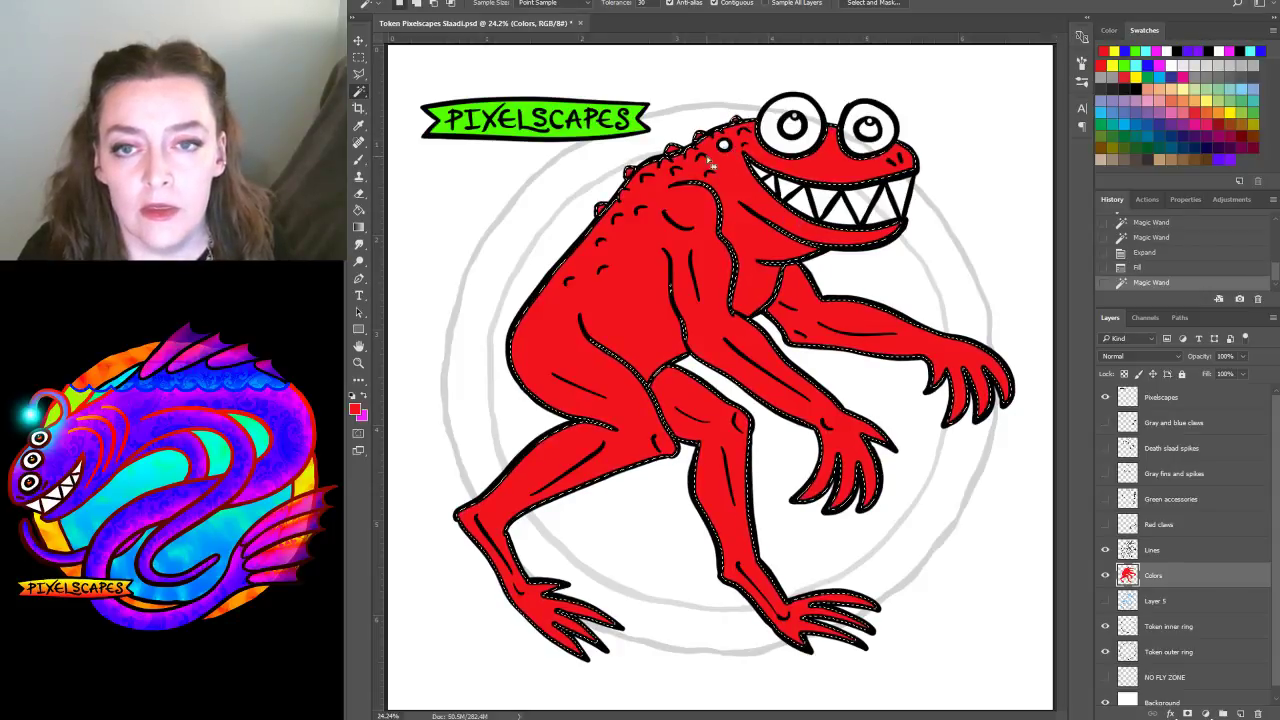
pyautogui.click(405, 0)
pyautogui.click(460, 177)
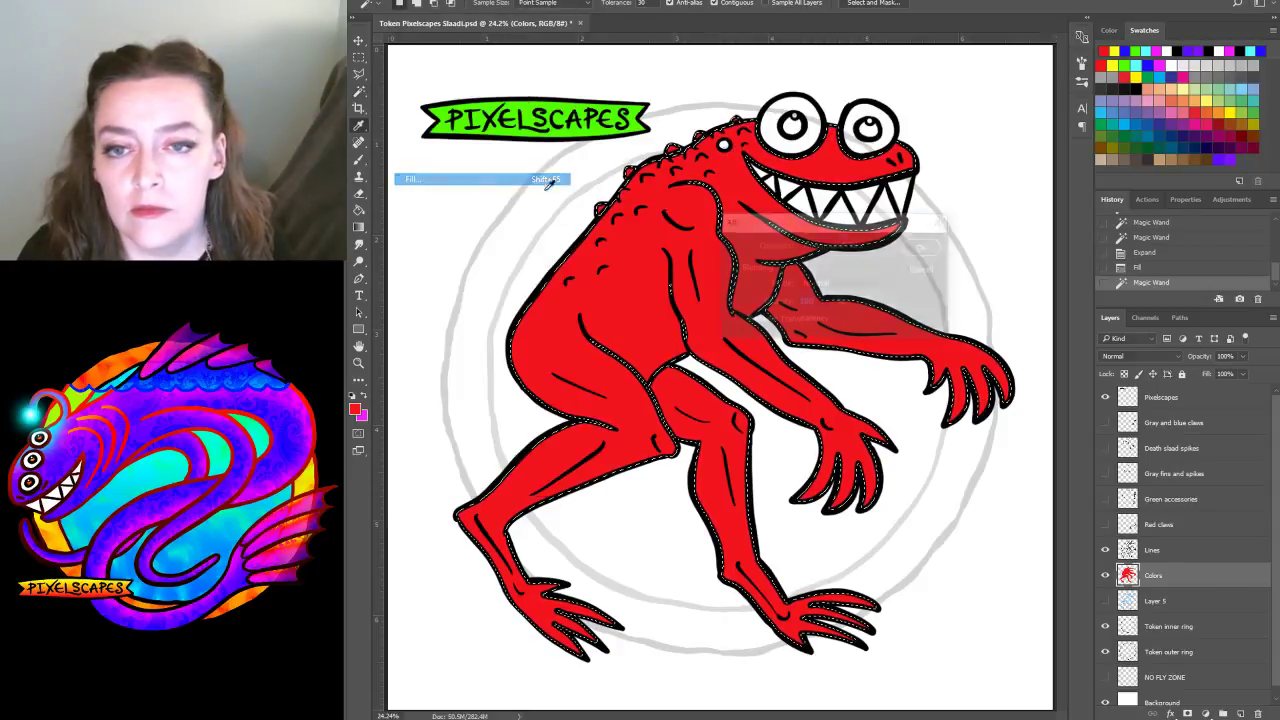
pyautogui.click(932, 248)
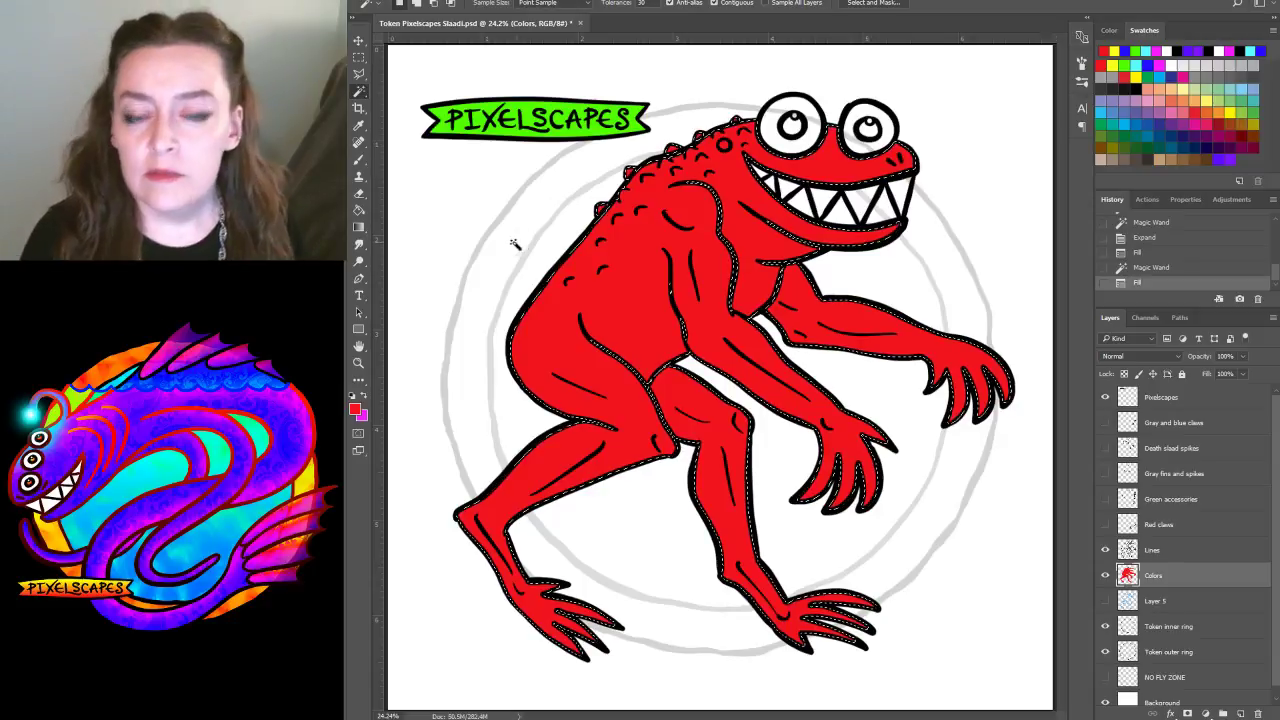
# Set up a yellow brush at 464 px size and 55% opacity
pyautogui.click(358, 161)
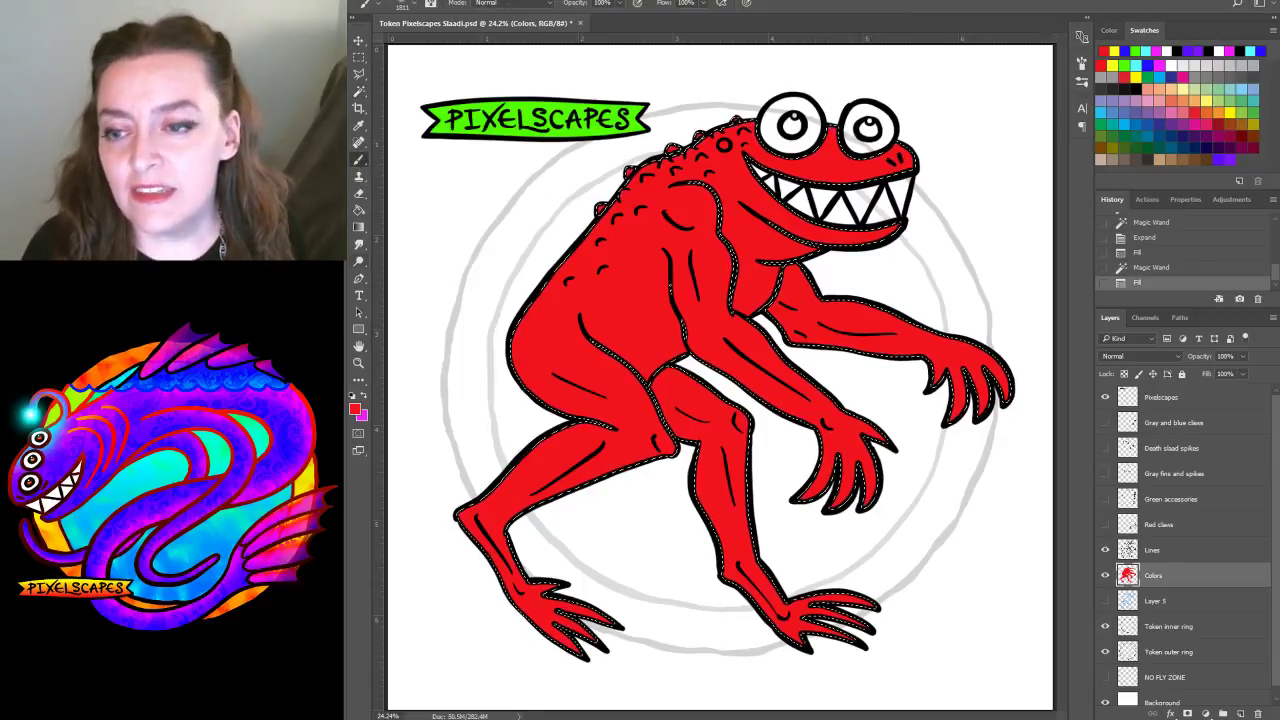
pyautogui.click(1114, 50)
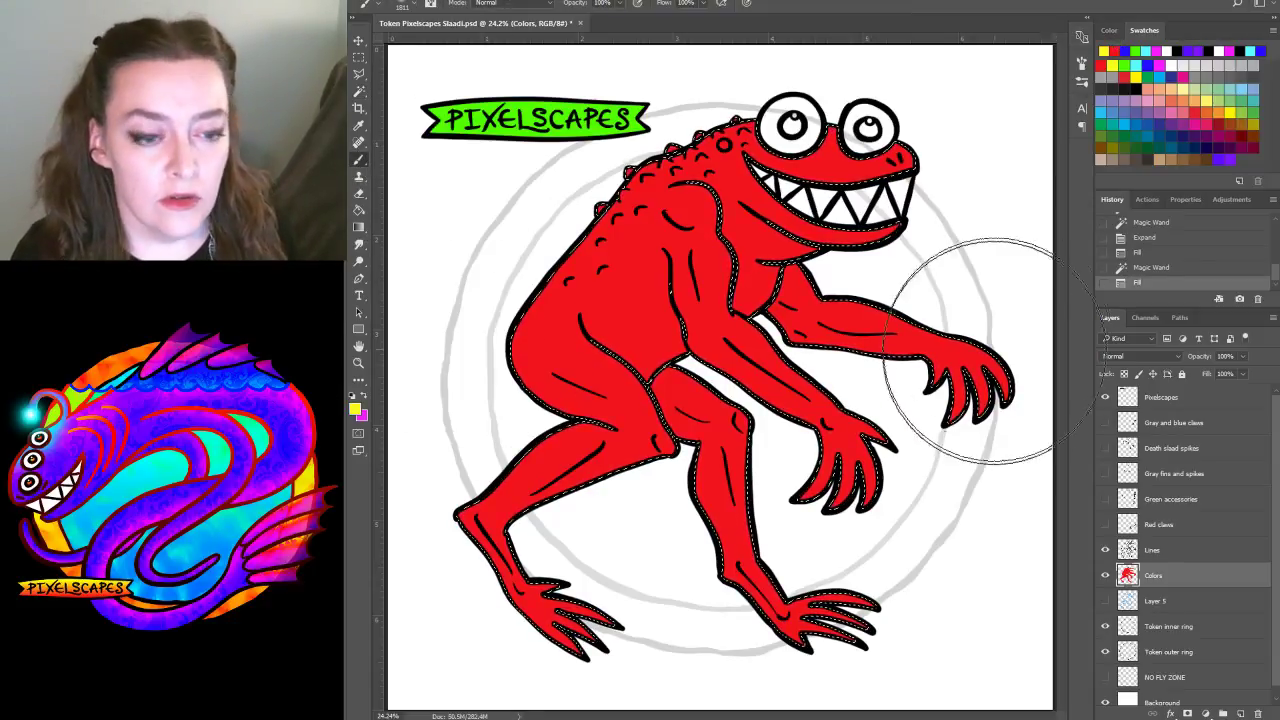
pyautogui.click(416, 8)
pyautogui.moveTo(490, 44)
pyautogui.mouseDown()
pyautogui.moveTo(500, 54)
pyautogui.moveTo(489, 46)
pyautogui.mouseUp()
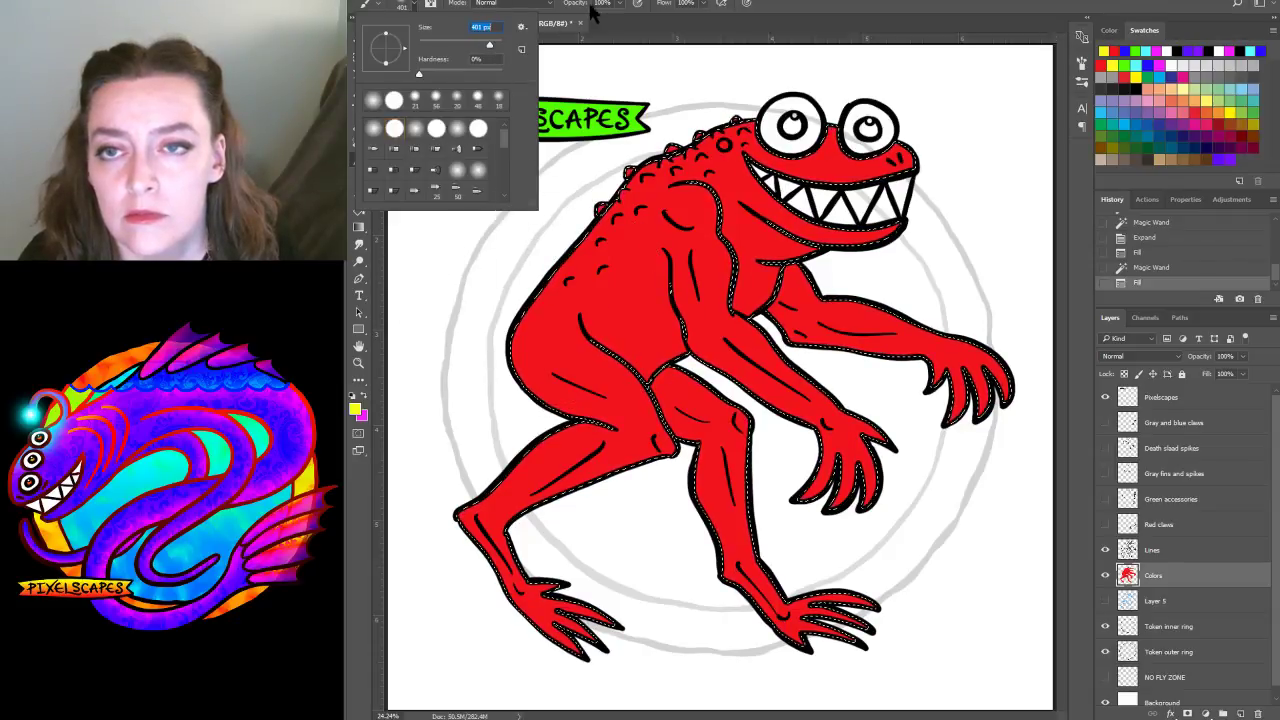
pyautogui.click(617, 5)
pyautogui.moveTo(614, 20); pyautogui.dragTo(570, 24)
pyautogui.moveTo(514, 280); pyautogui.dragTo(516, 290)
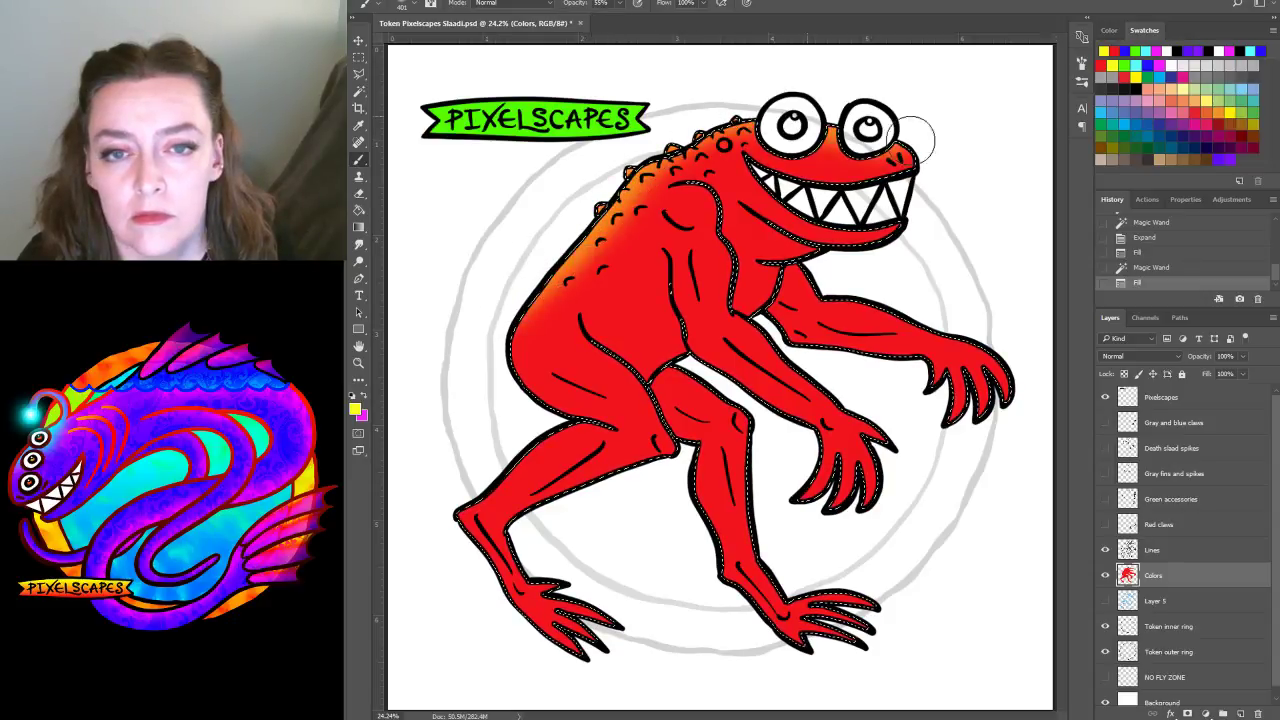
# Brush orange shading over the snout, back, left side, upper arm, forearm and lower leg
pyautogui.moveTo(913, 140); pyautogui.dragTo(929, 214)
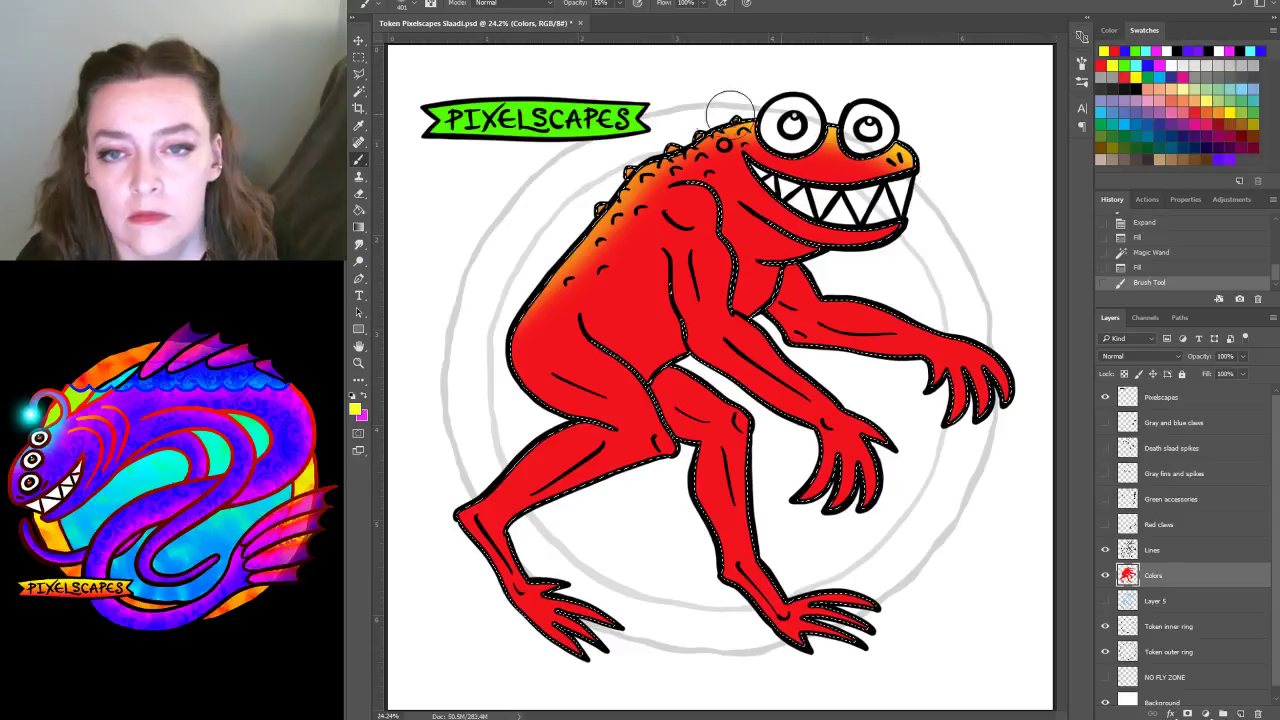
pyautogui.moveTo(598, 183); pyautogui.dragTo(482, 336)
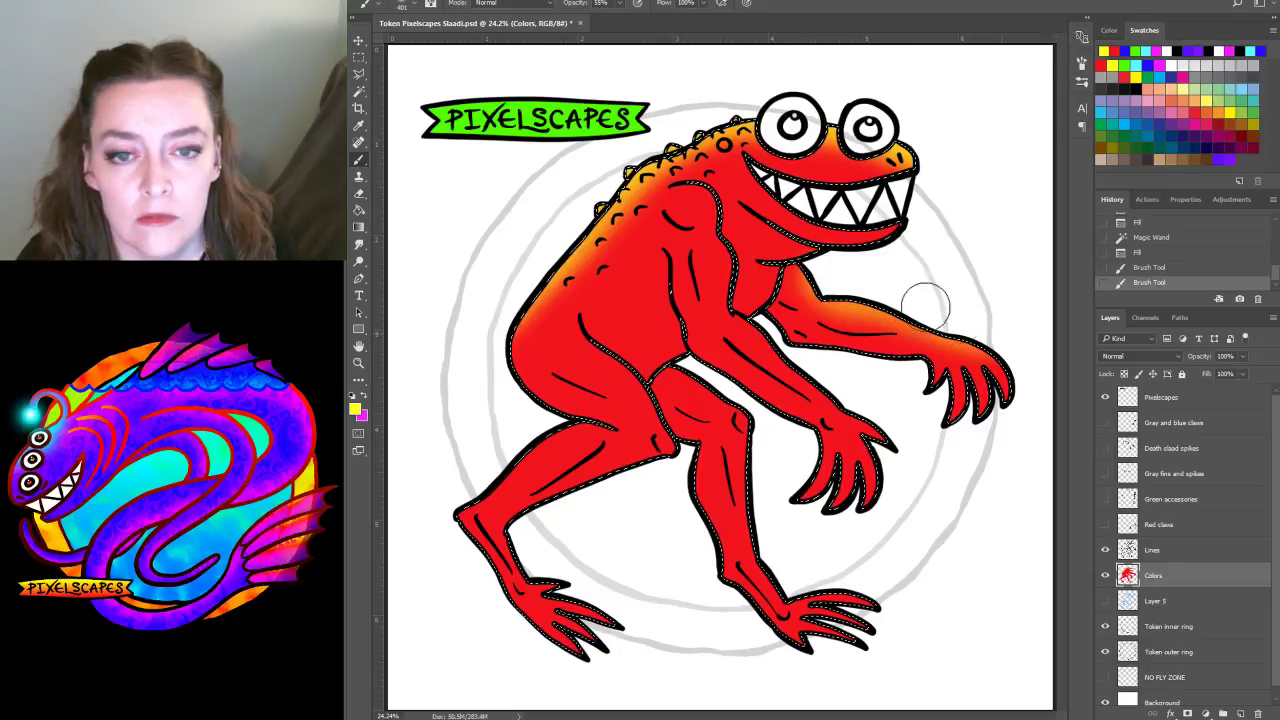
pyautogui.moveTo(925, 305); pyautogui.dragTo(880, 322)
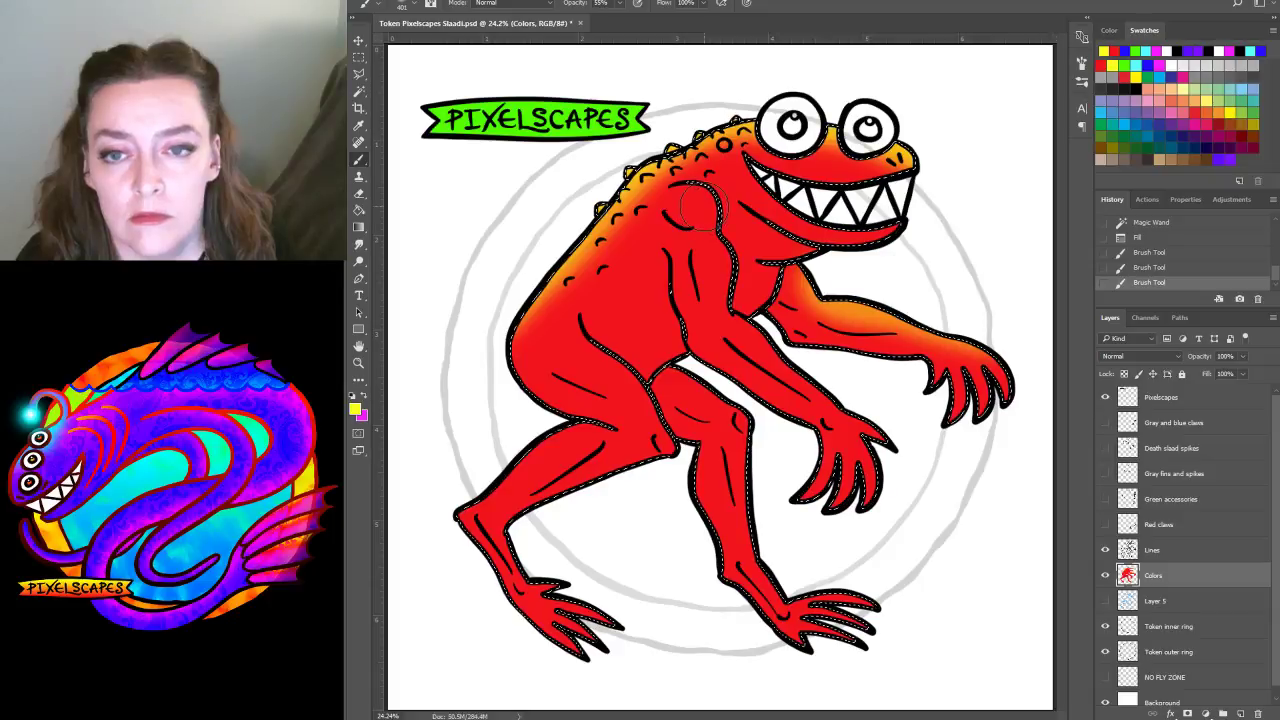
pyautogui.moveTo(831, 388); pyautogui.dragTo(882, 418)
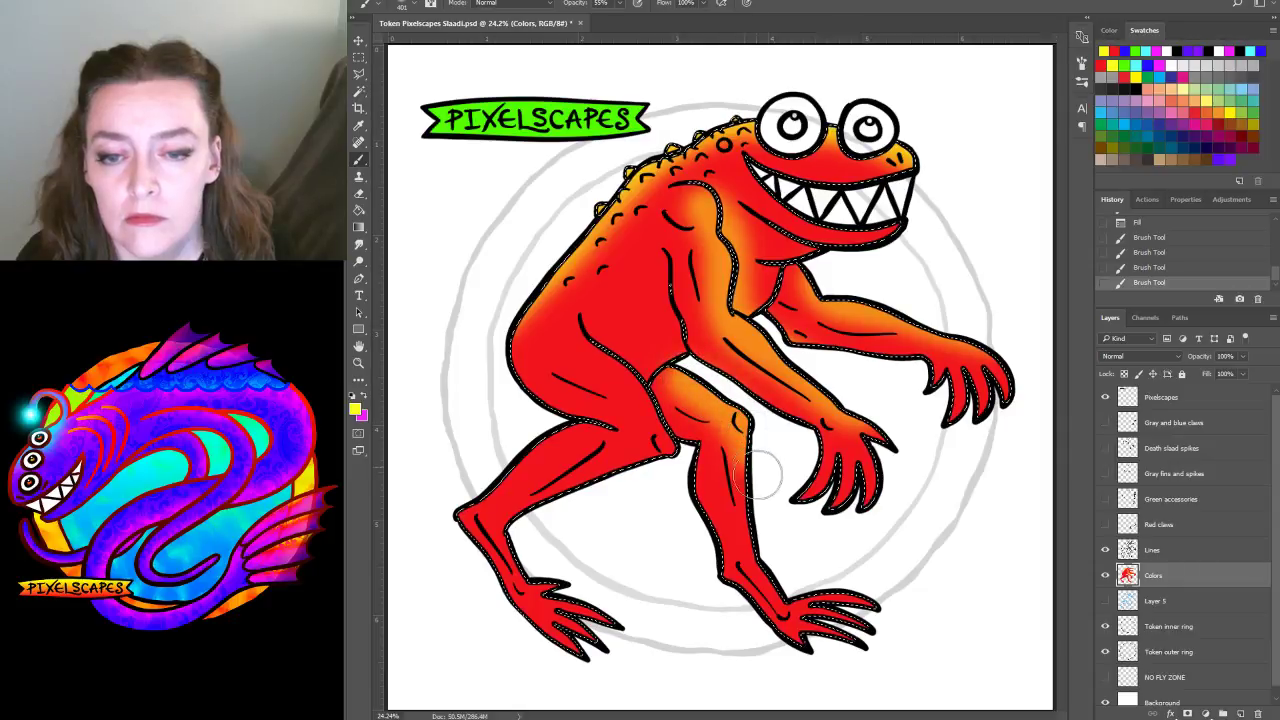
pyautogui.moveTo(800, 588); pyautogui.dragTo(785, 556)
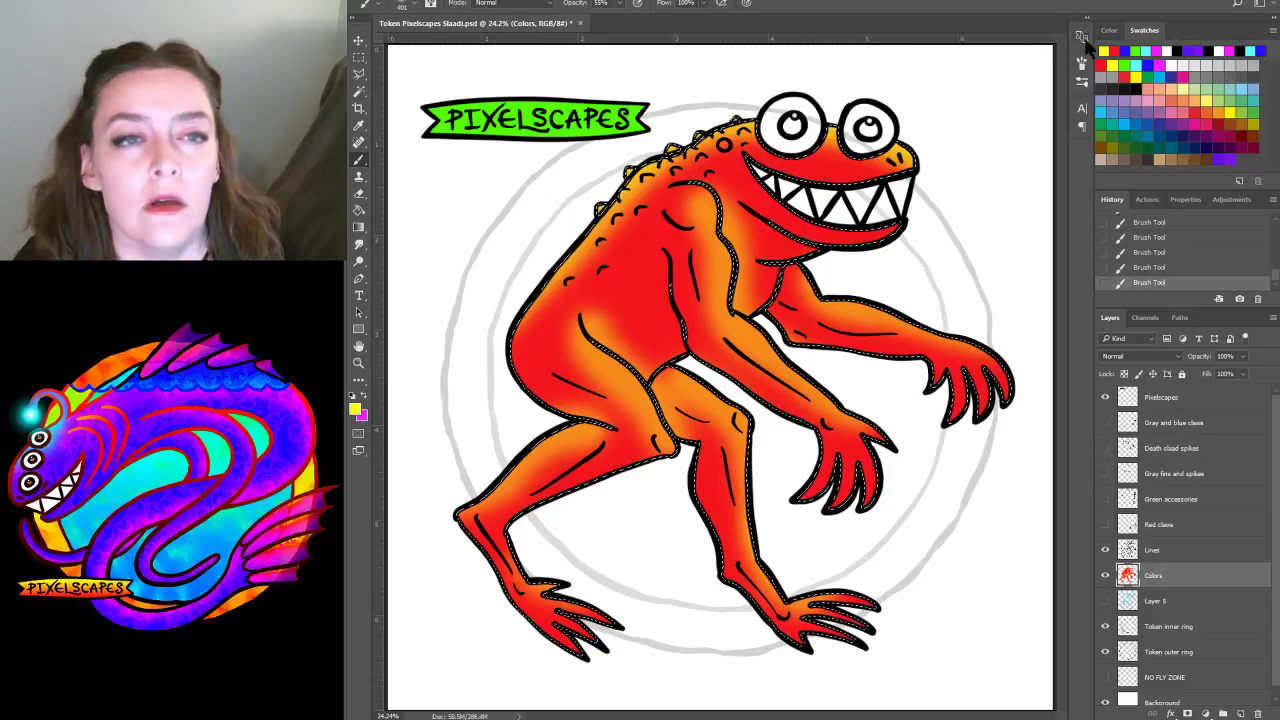
# Paint a darker red hip stroke with a red brush at 100% opacity, 51% hardness, 124 px
pyautogui.click(1103, 52)
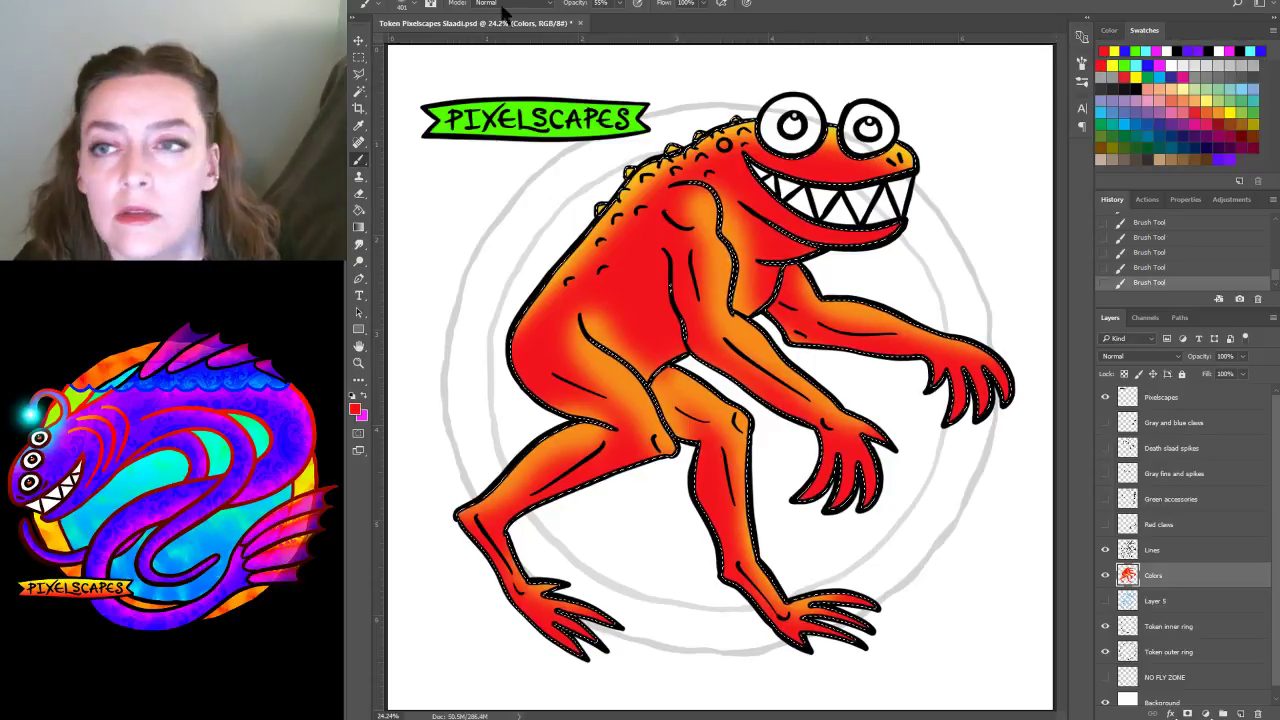
pyautogui.click(413, 4)
pyautogui.click(613, 5)
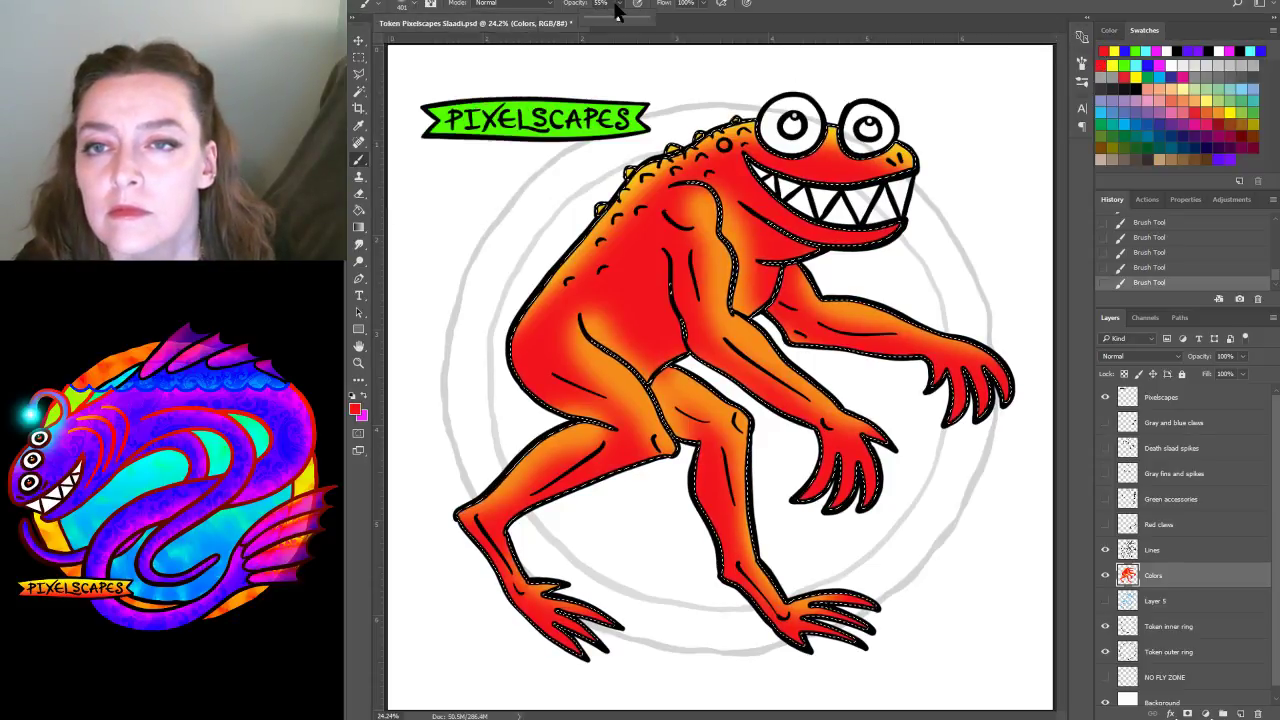
pyautogui.moveTo(617, 13); pyautogui.dragTo(702, 24)
pyautogui.click(417, 8)
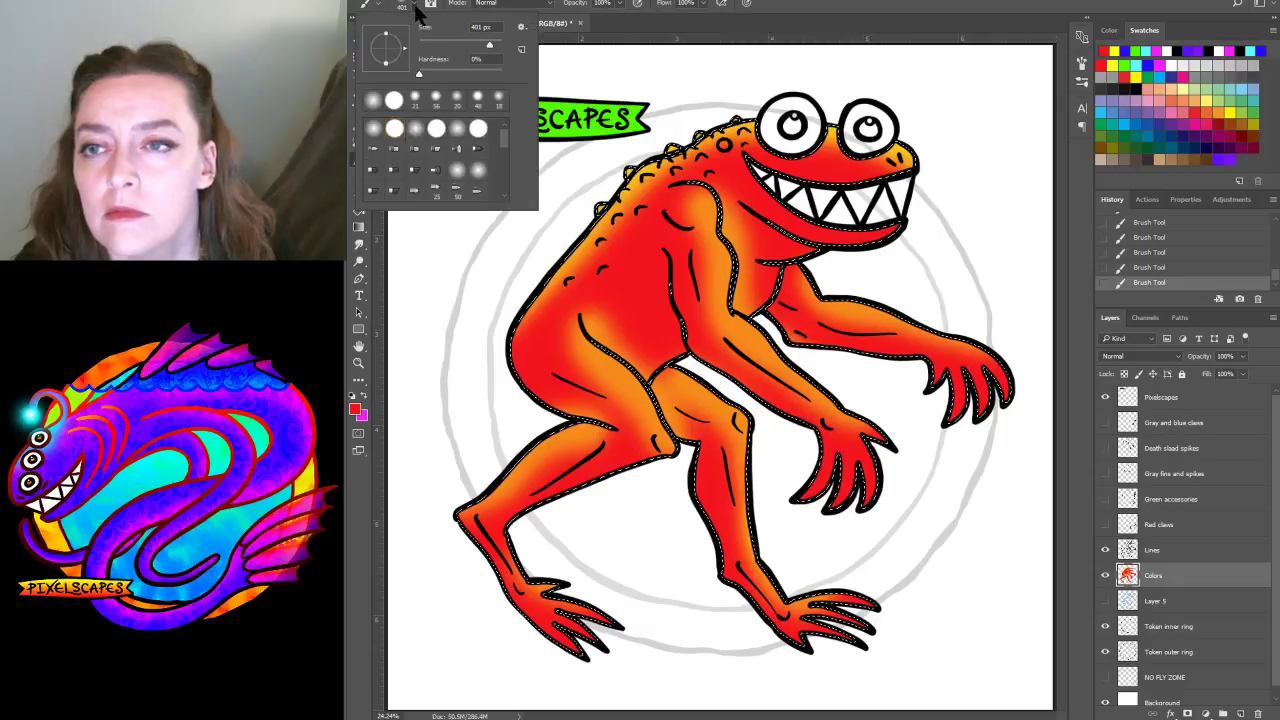
pyautogui.click(461, 74)
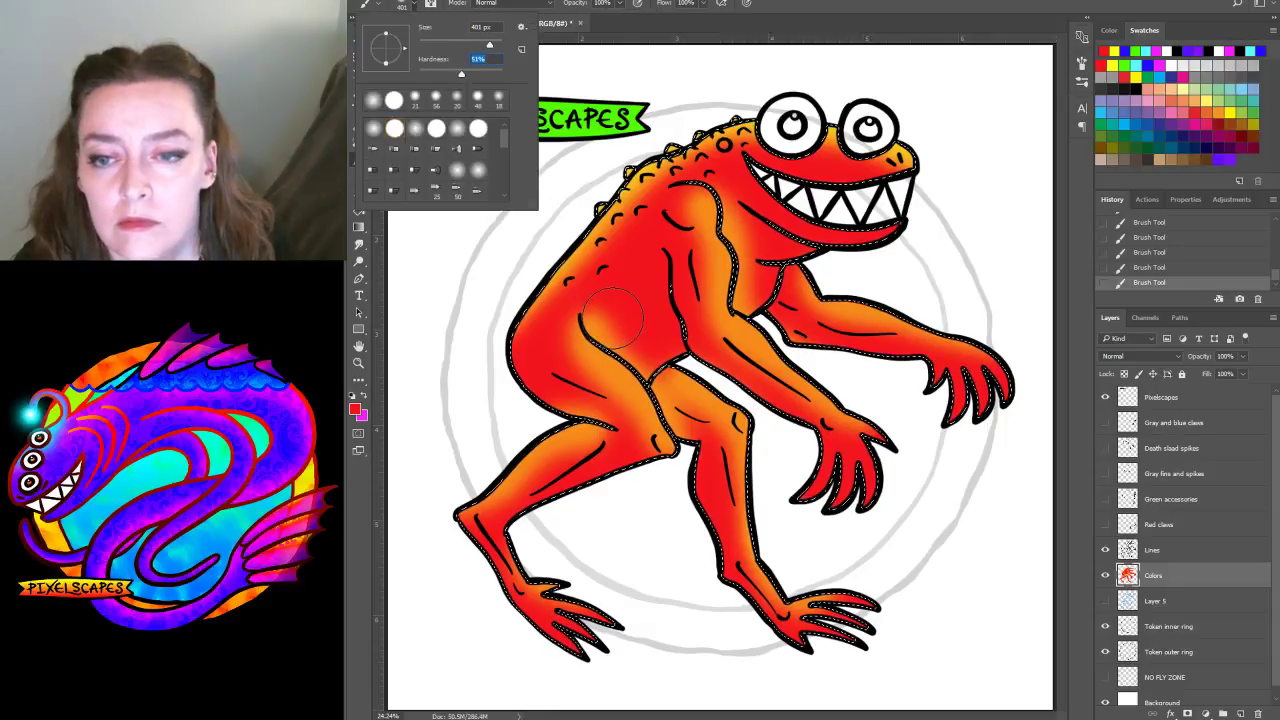
pyautogui.moveTo(489, 44); pyautogui.dragTo(465, 44)
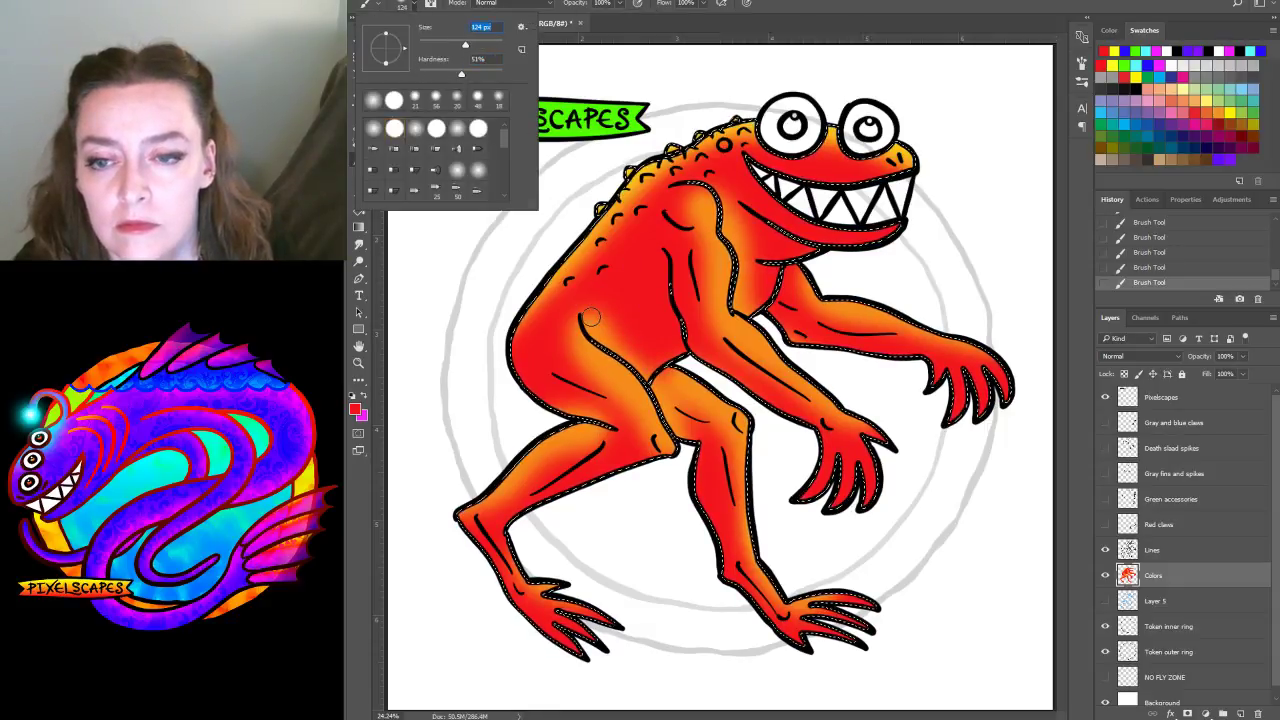
pyautogui.moveTo(590, 317); pyautogui.dragTo(613, 336)
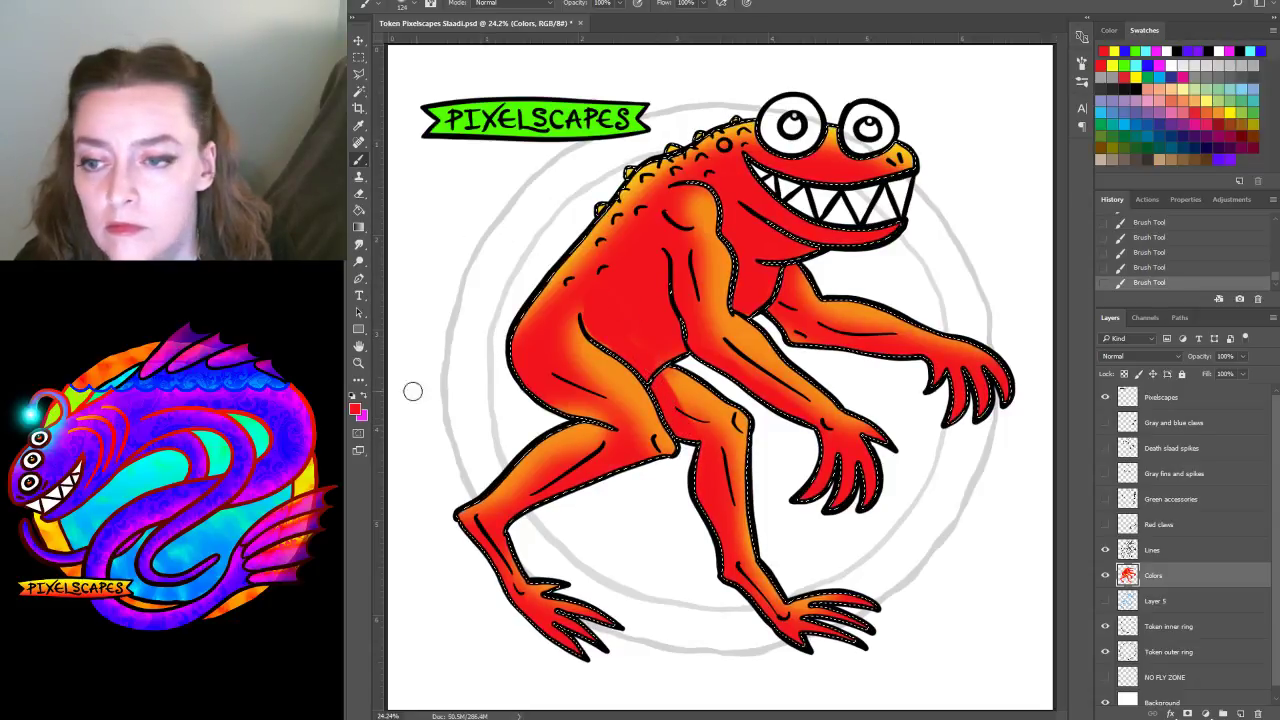
pyautogui.click(358, 363)
pyautogui.moveTo(685, 393); pyautogui.dragTo(691, 423)
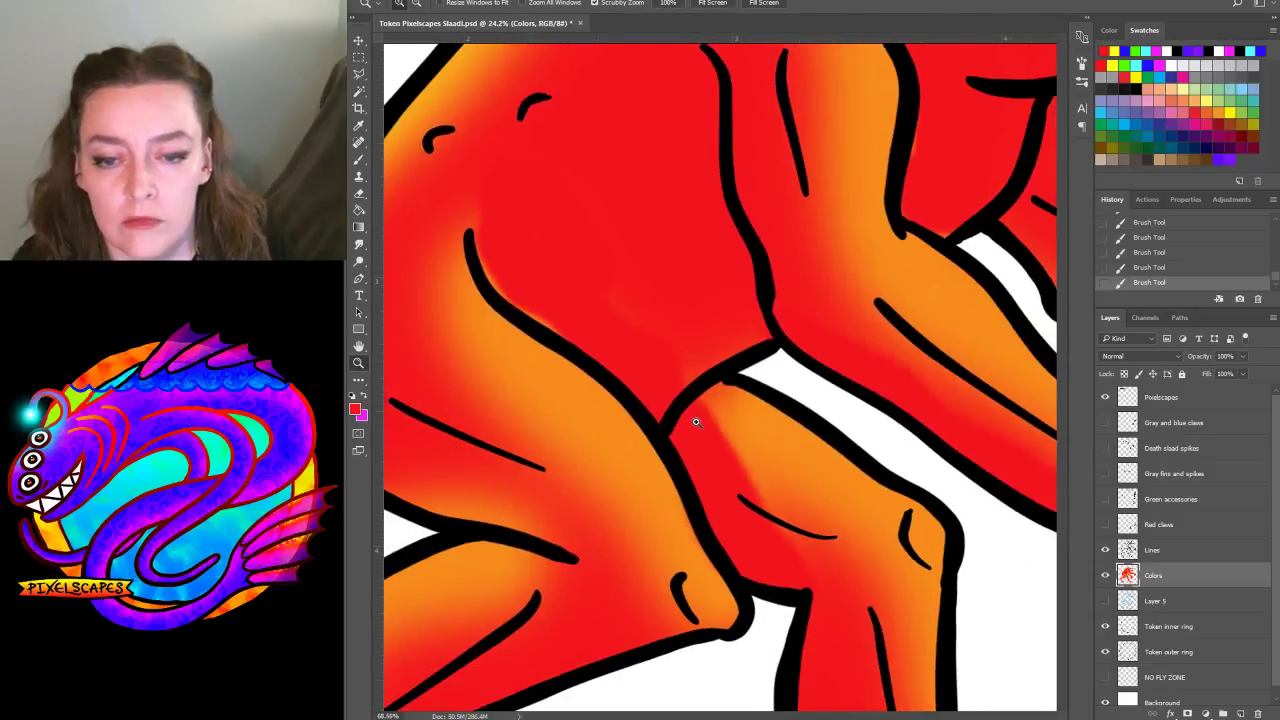
# Soften the brush to 0% hardness and paint soft red above the knee
pyautogui.click(358, 160)
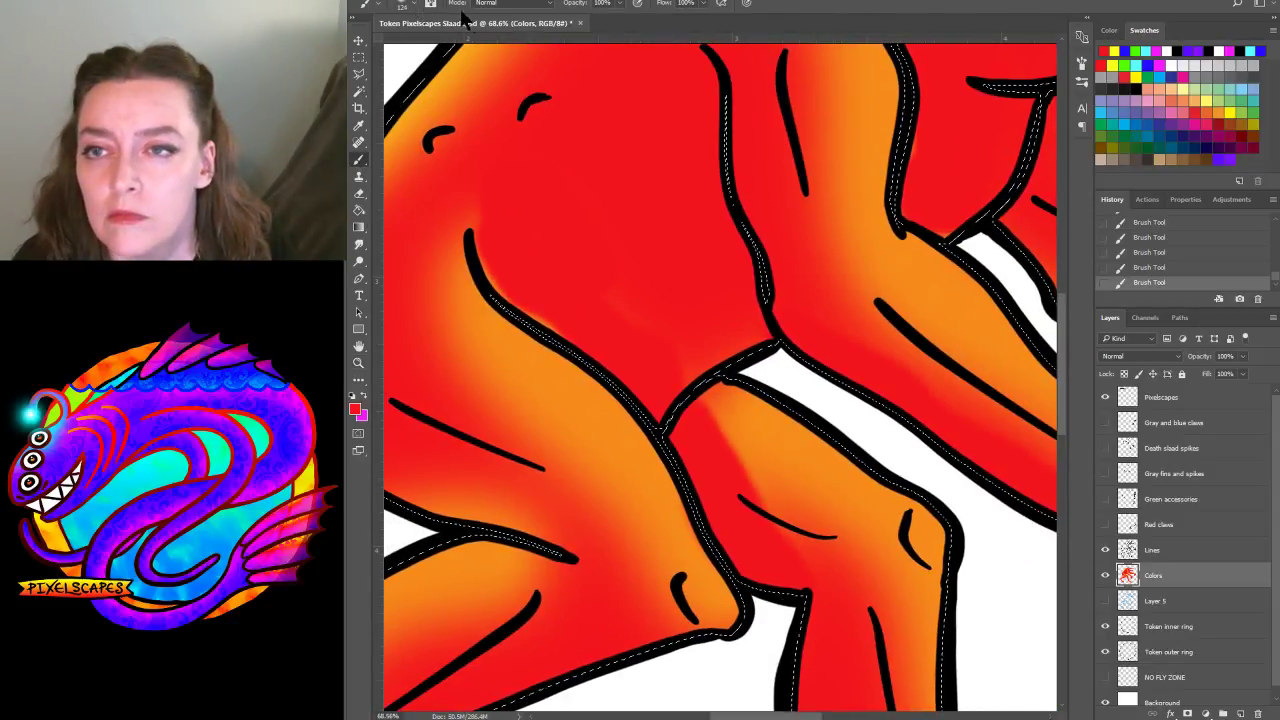
pyautogui.click(406, 8)
pyautogui.moveTo(458, 74); pyautogui.dragTo(419, 74)
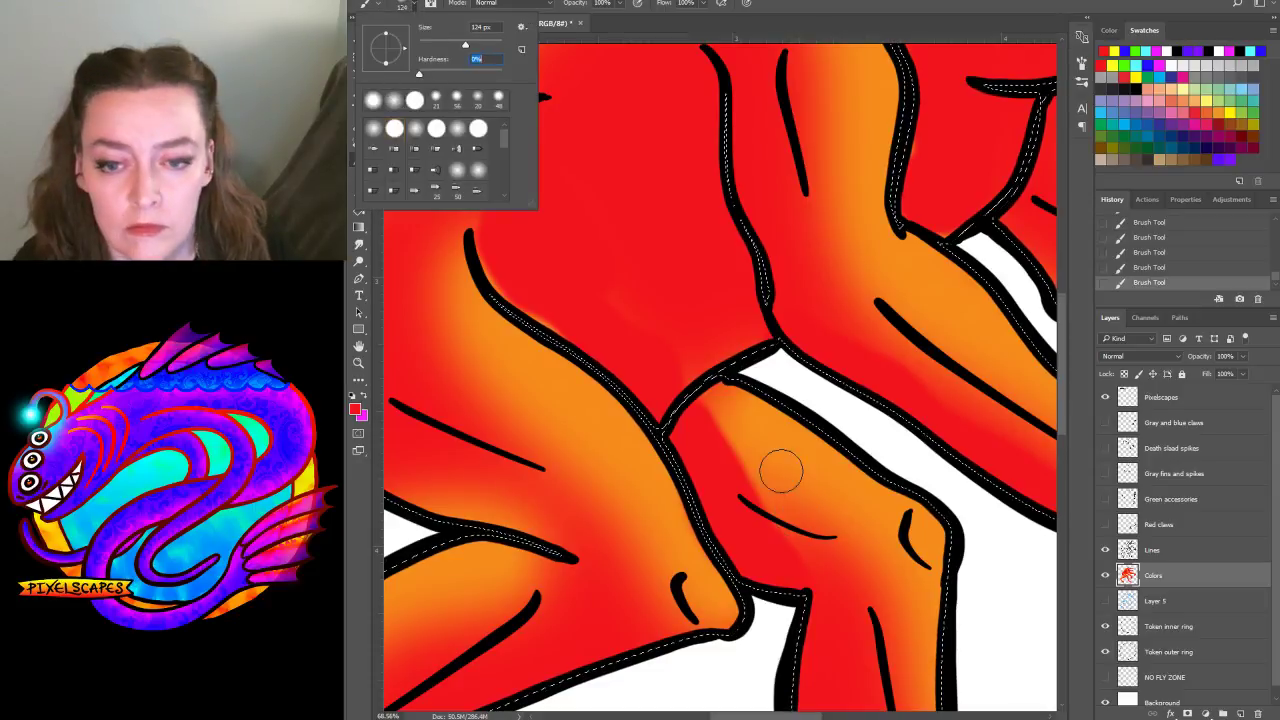
pyautogui.click(711, 421)
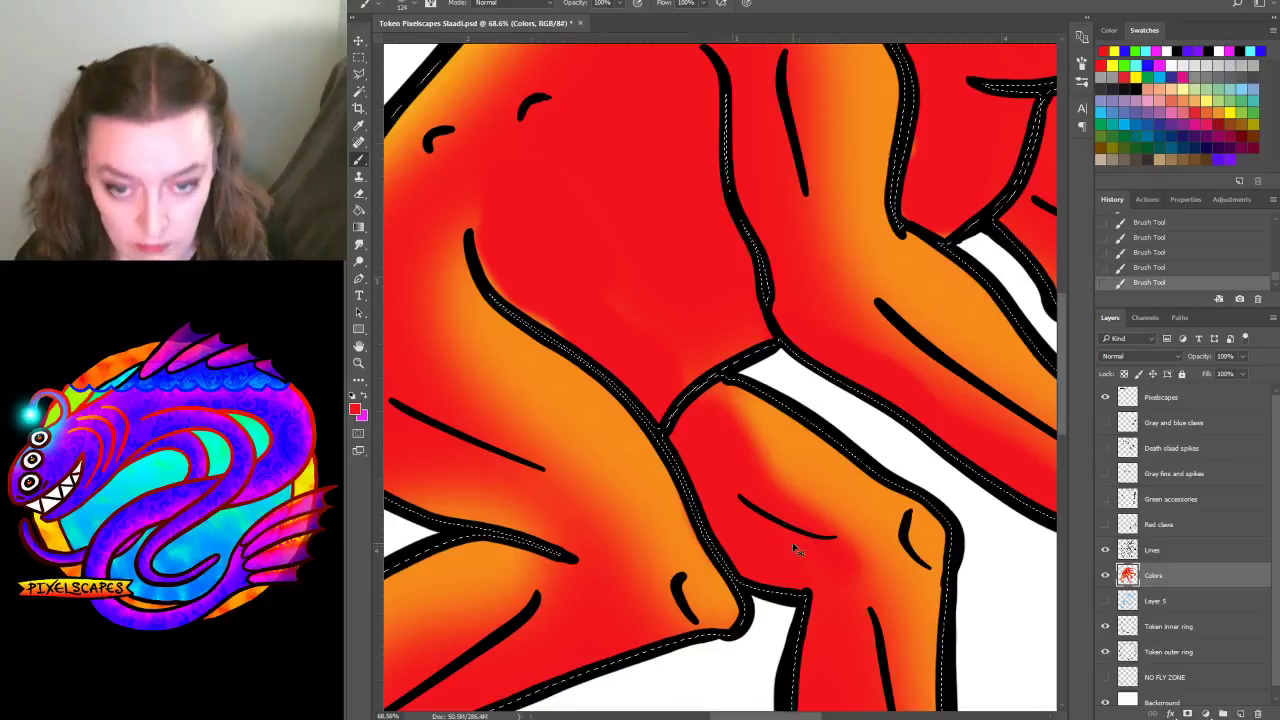
pyautogui.moveTo(833, 556); pyautogui.dragTo(730, 428)
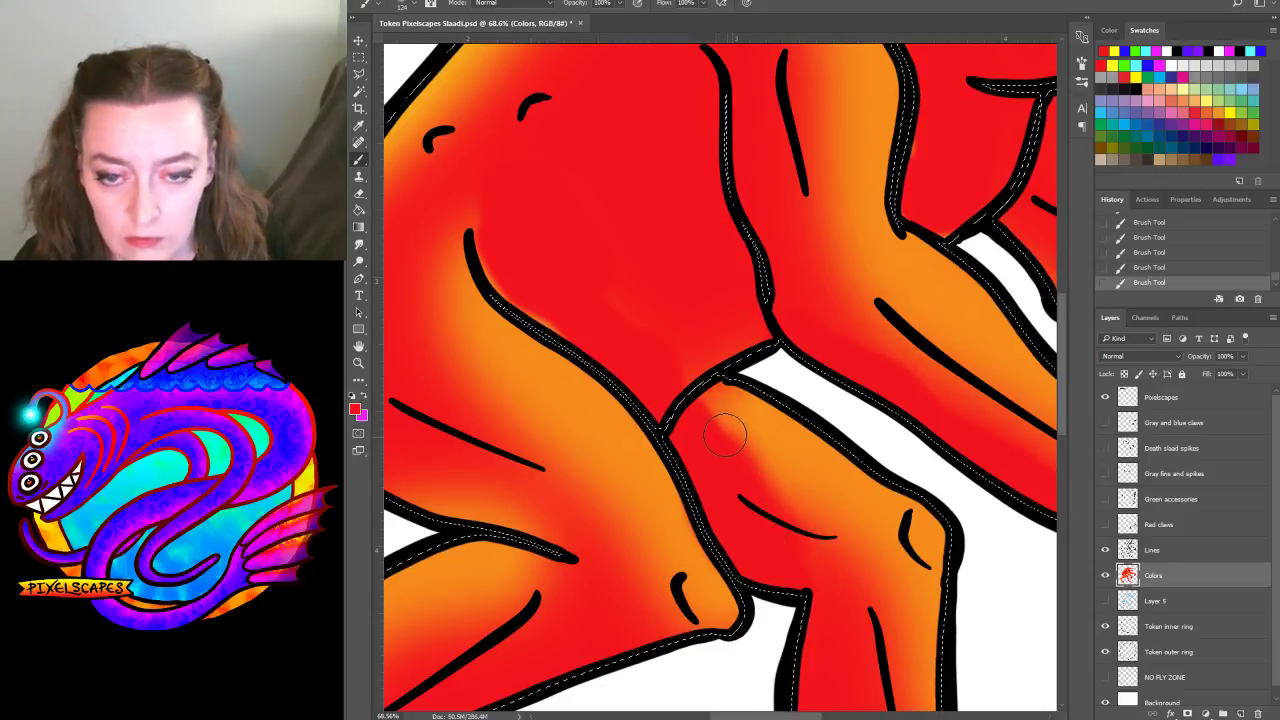
# Try blending the leg crease with a 338 px soft smudge brush, then undo it
pyautogui.click(359, 244)
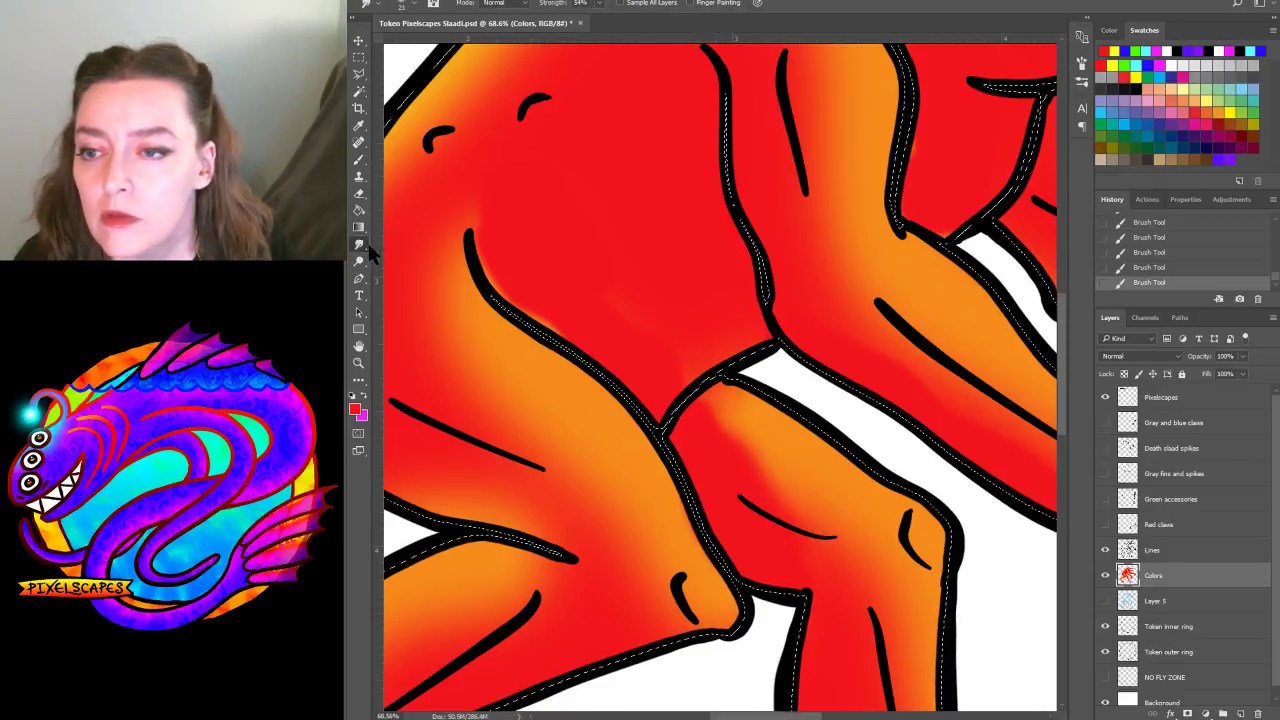
pyautogui.click(410, 5)
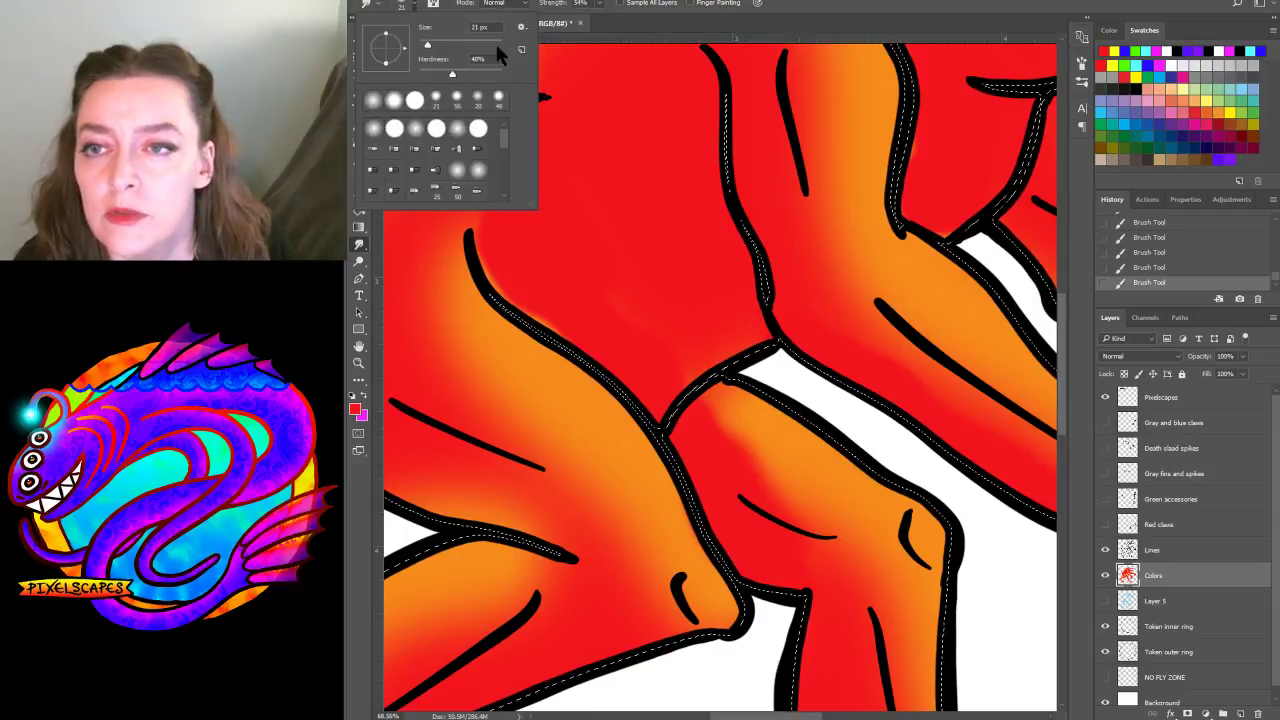
pyautogui.moveTo(484, 48); pyautogui.dragTo(350, 97)
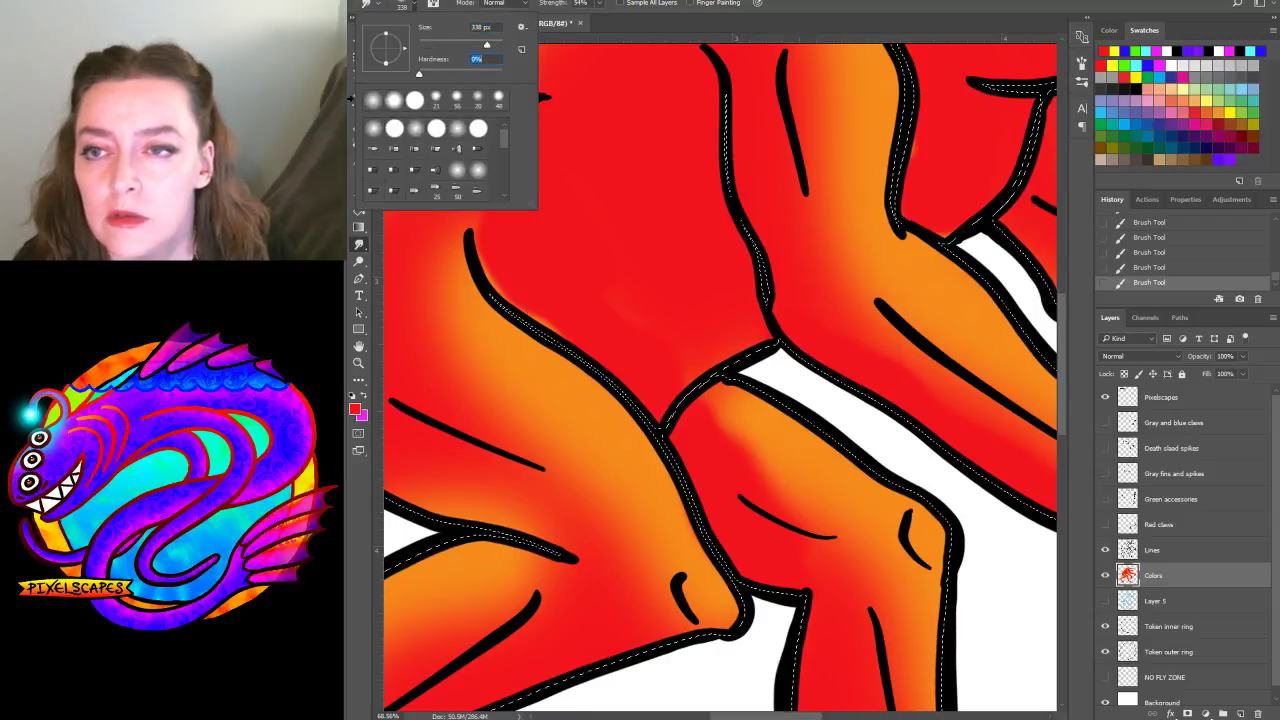
pyautogui.press('Return')
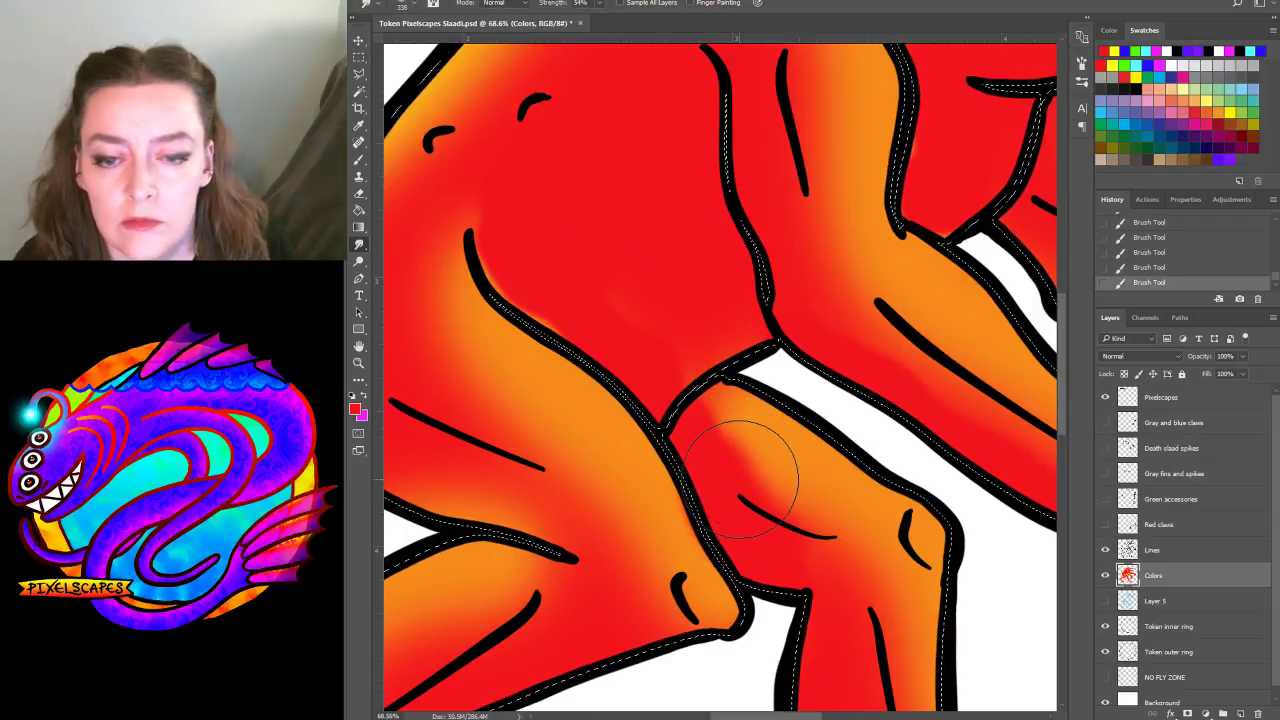
pyautogui.moveTo(740, 478)
pyautogui.mouseDown()
pyautogui.moveTo(751, 457)
pyautogui.moveTo(682, 468)
pyautogui.mouseUp()
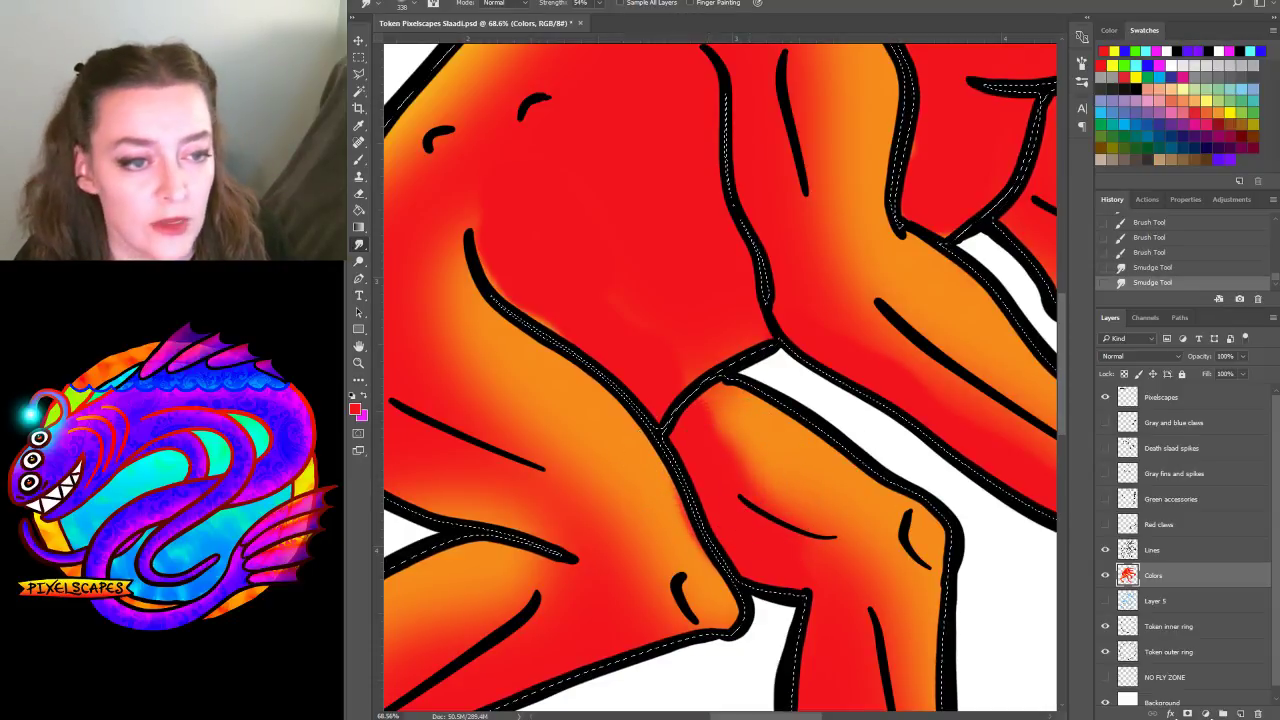
pyautogui.click(1158, 256)
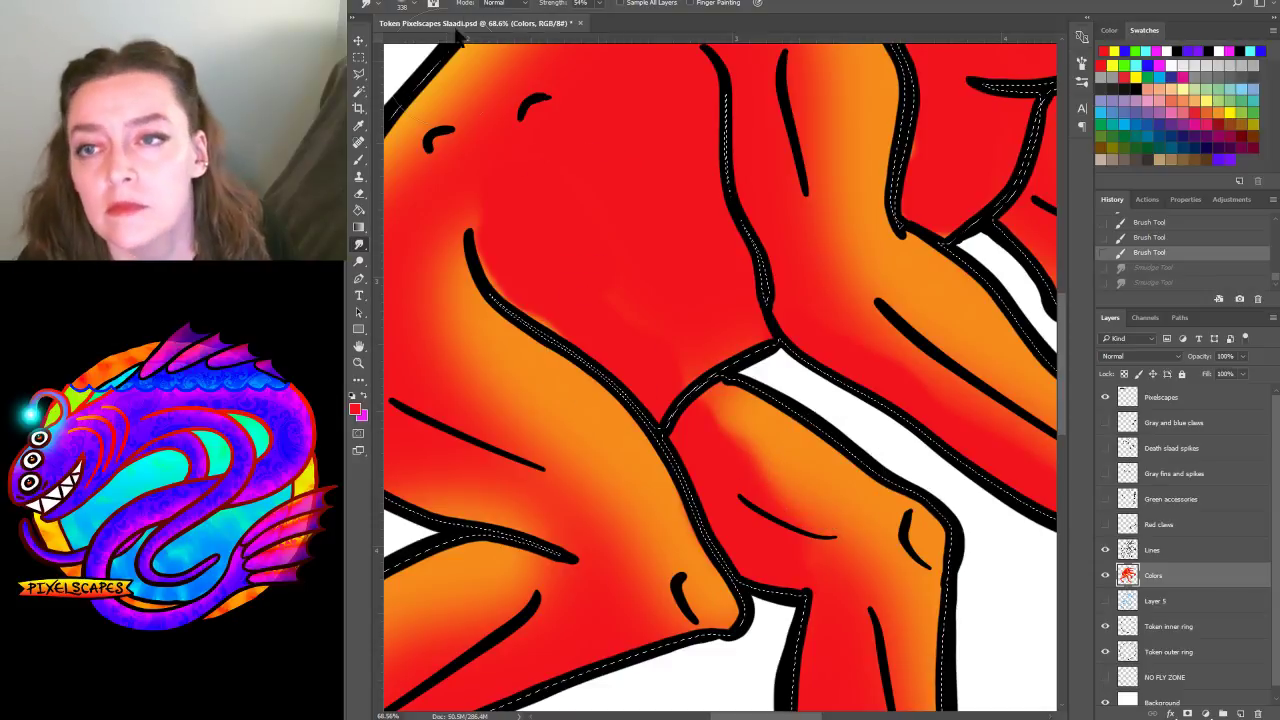
# With a 243 px brush, paint sampled red and orange over the leg joint and lower leg
pyautogui.click(359, 126)
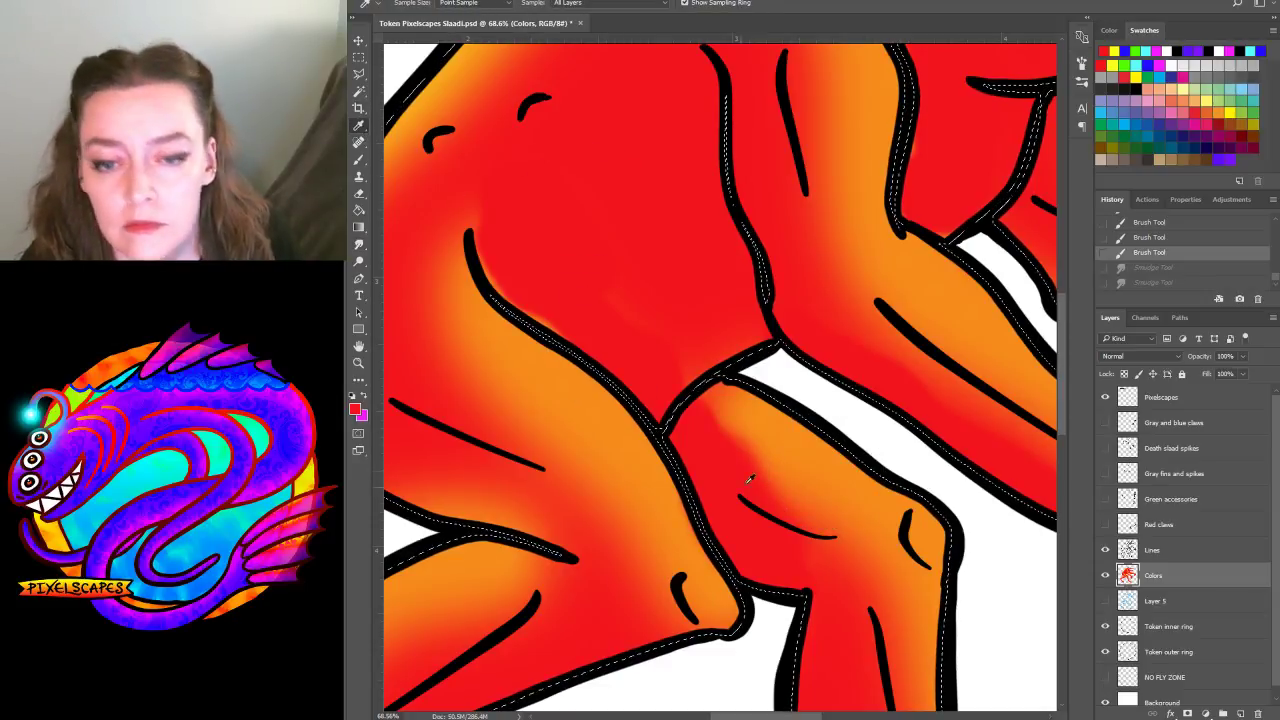
pyautogui.keyDown('alt'); pyautogui.click(799, 474); pyautogui.keyUp('alt')
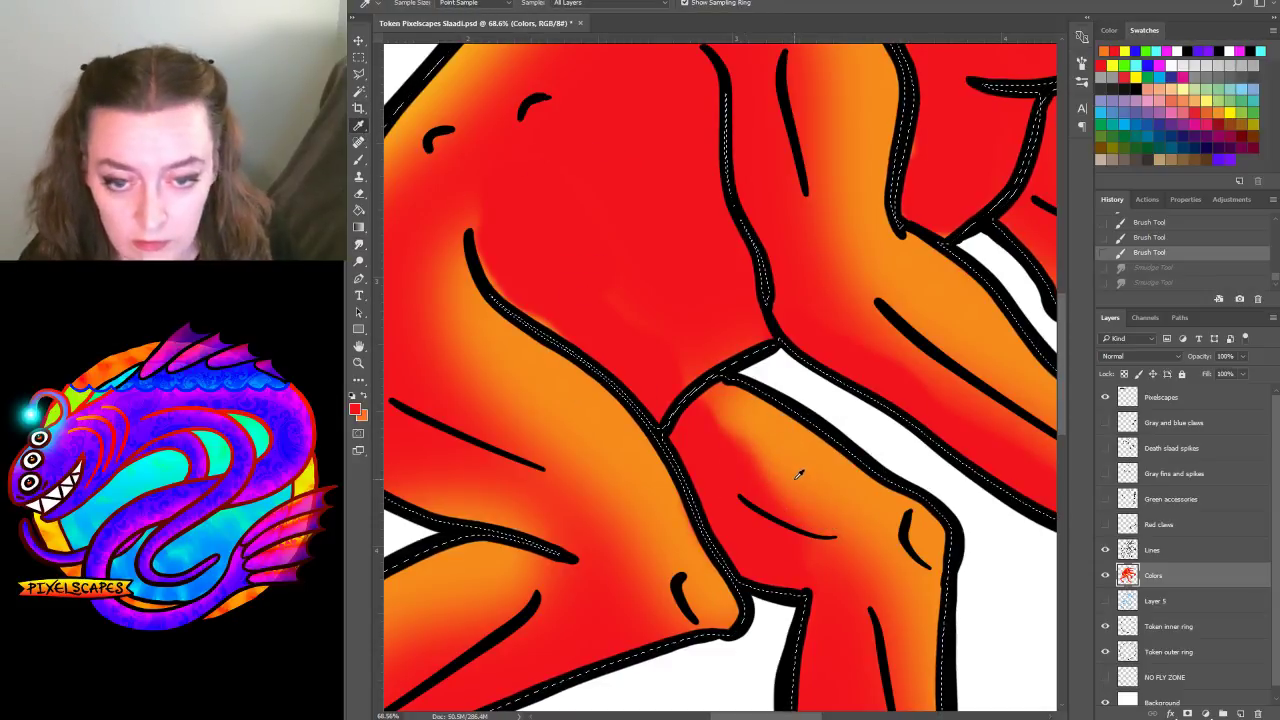
pyautogui.press('b')
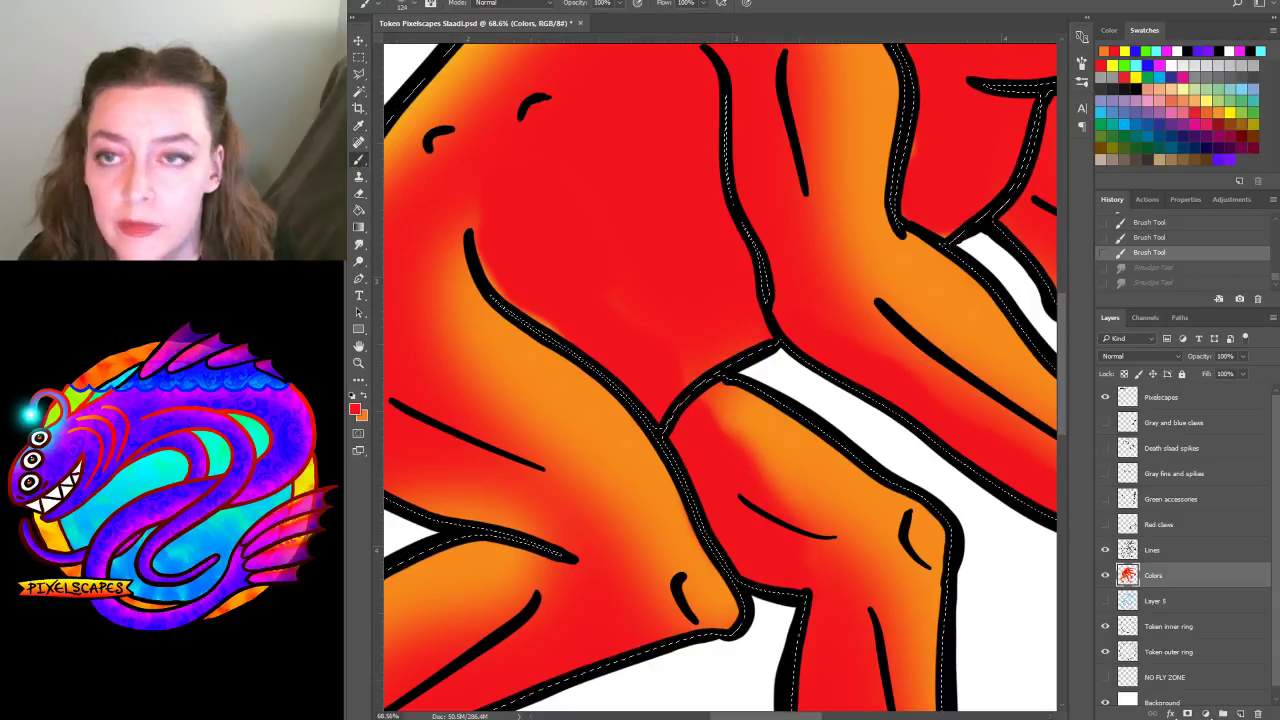
pyautogui.click(416, 7)
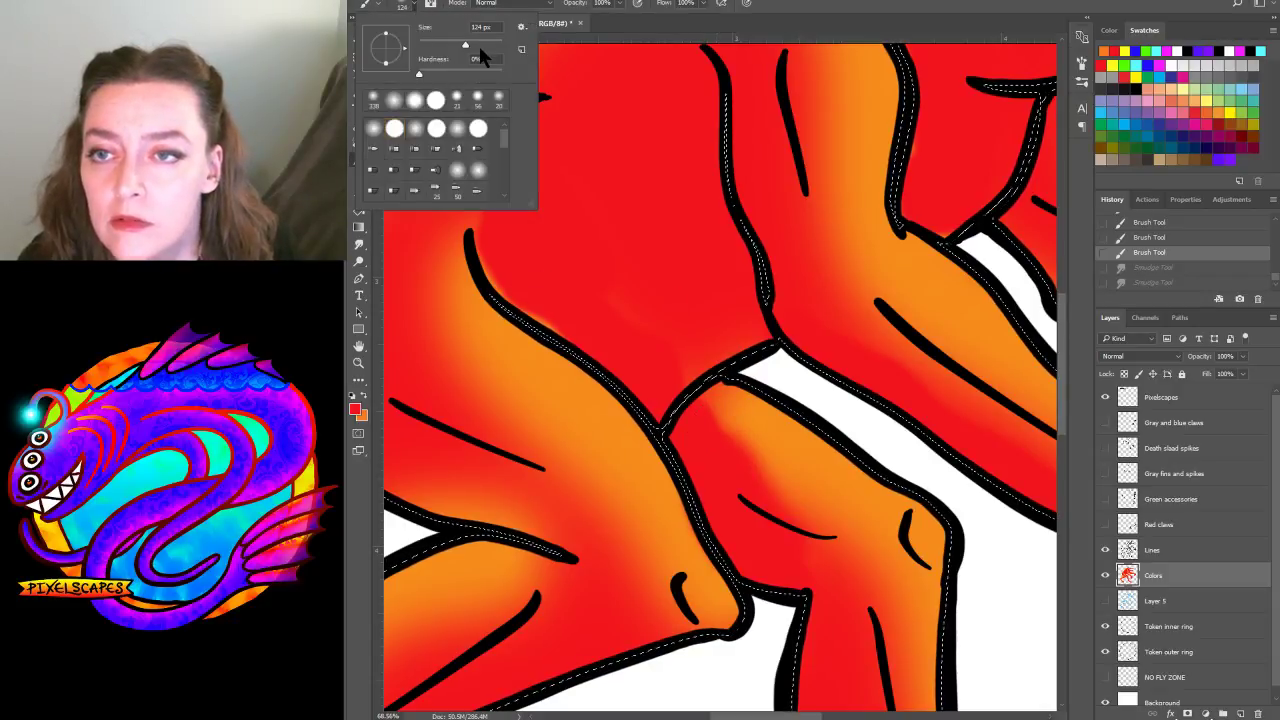
pyautogui.moveTo(480, 47); pyautogui.dragTo(485, 44)
pyautogui.press('Return')
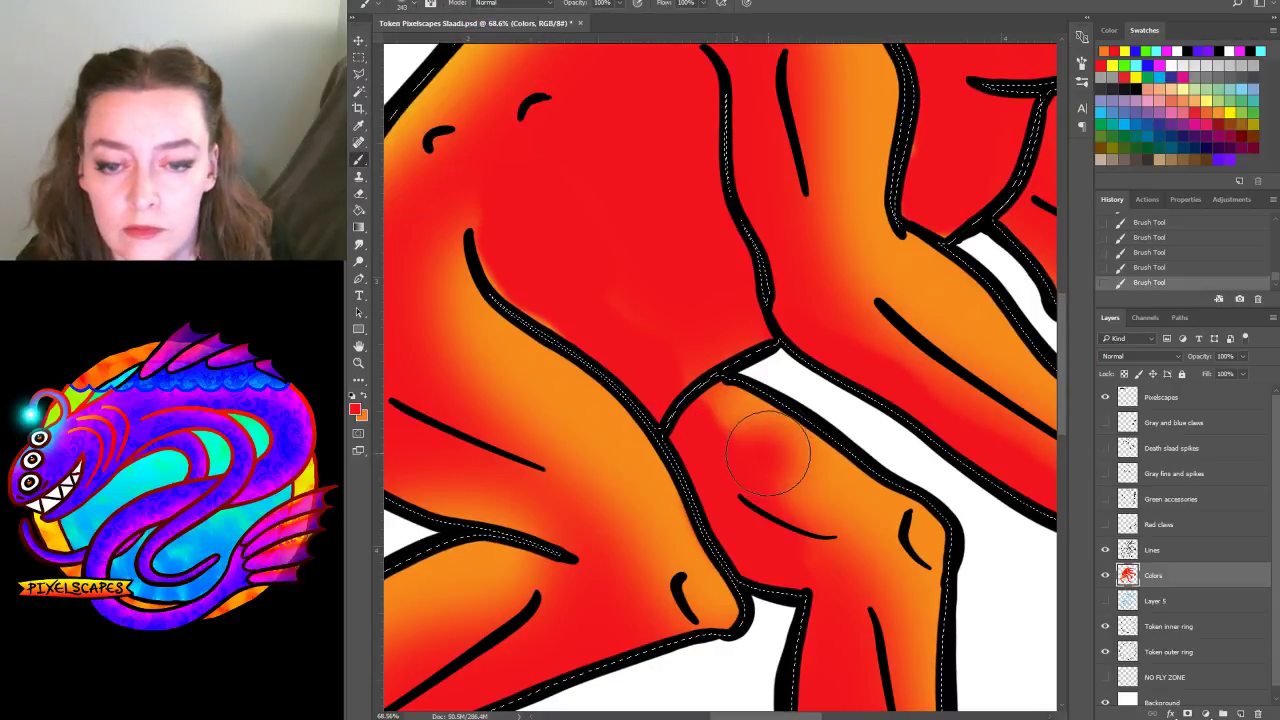
pyautogui.click(757, 452)
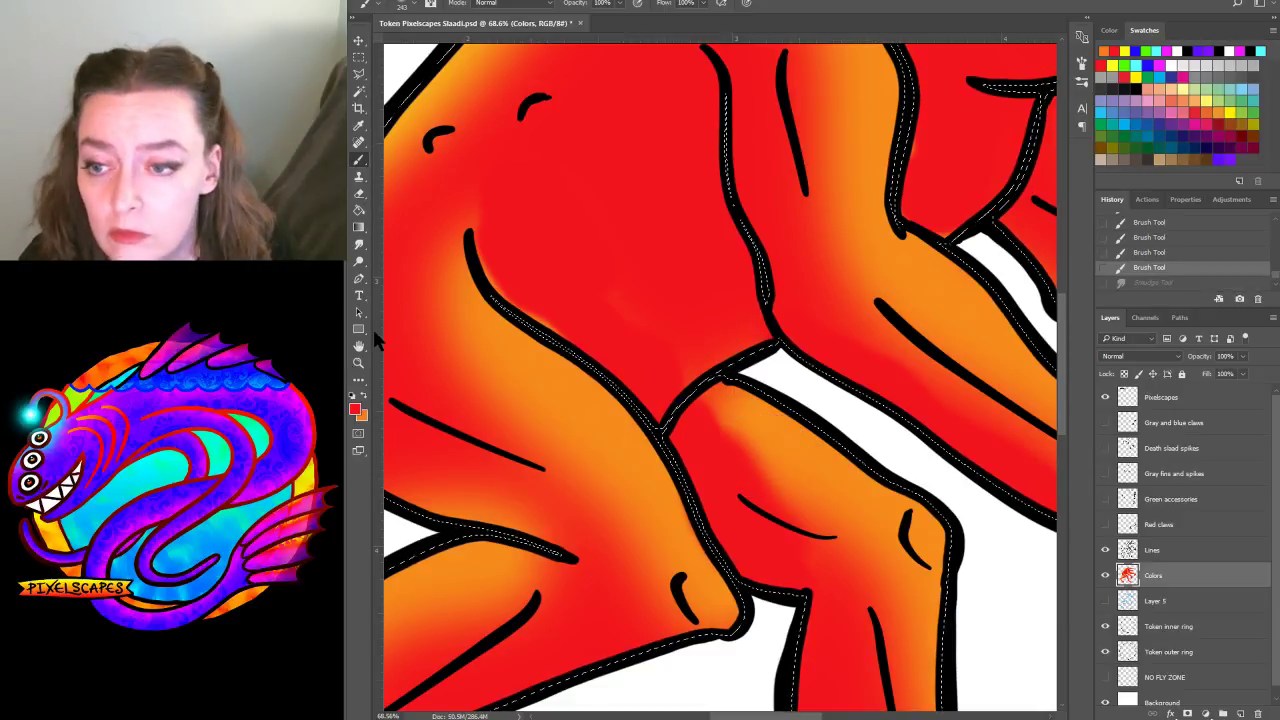
pyautogui.keyDown('alt'); pyautogui.click(812, 462); pyautogui.keyUp('alt')
pyautogui.moveTo(800, 478); pyautogui.dragTo(781, 466)
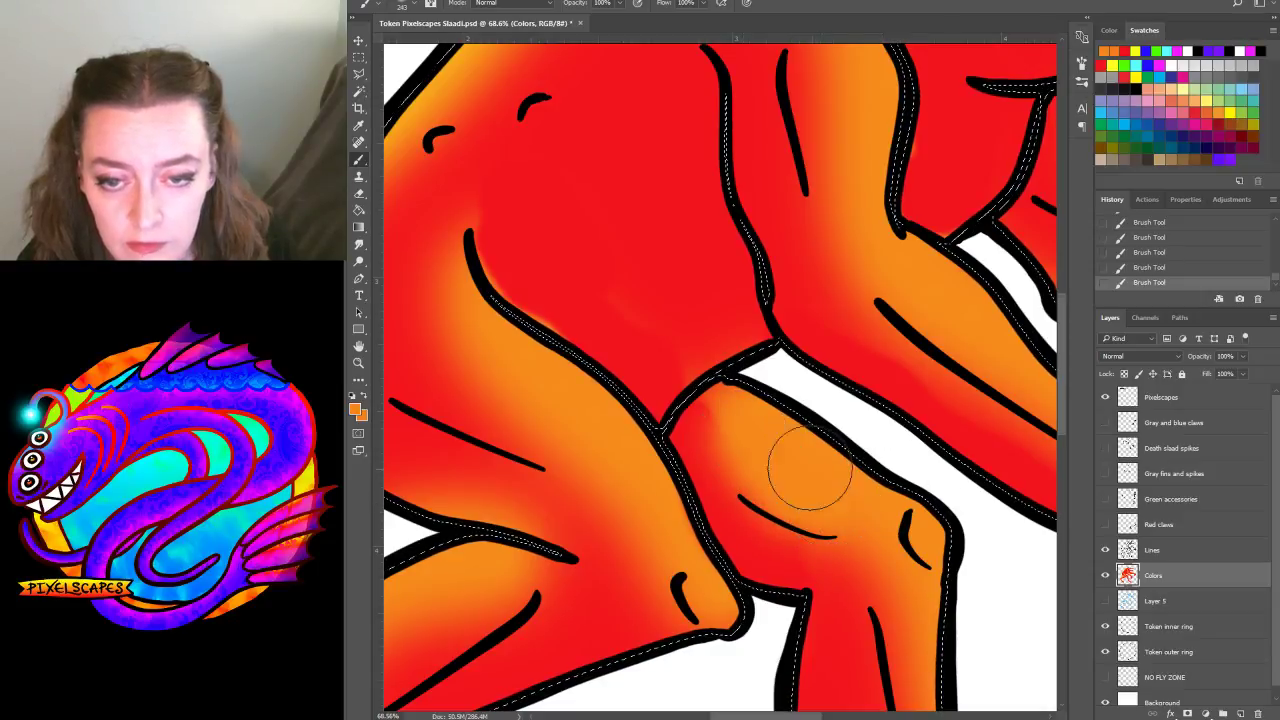
# Sample red from the slaad's body and confirm it as the foreground colour
pyautogui.keyDown('alt'); pyautogui.click(694, 340); pyautogui.keyUp('alt')
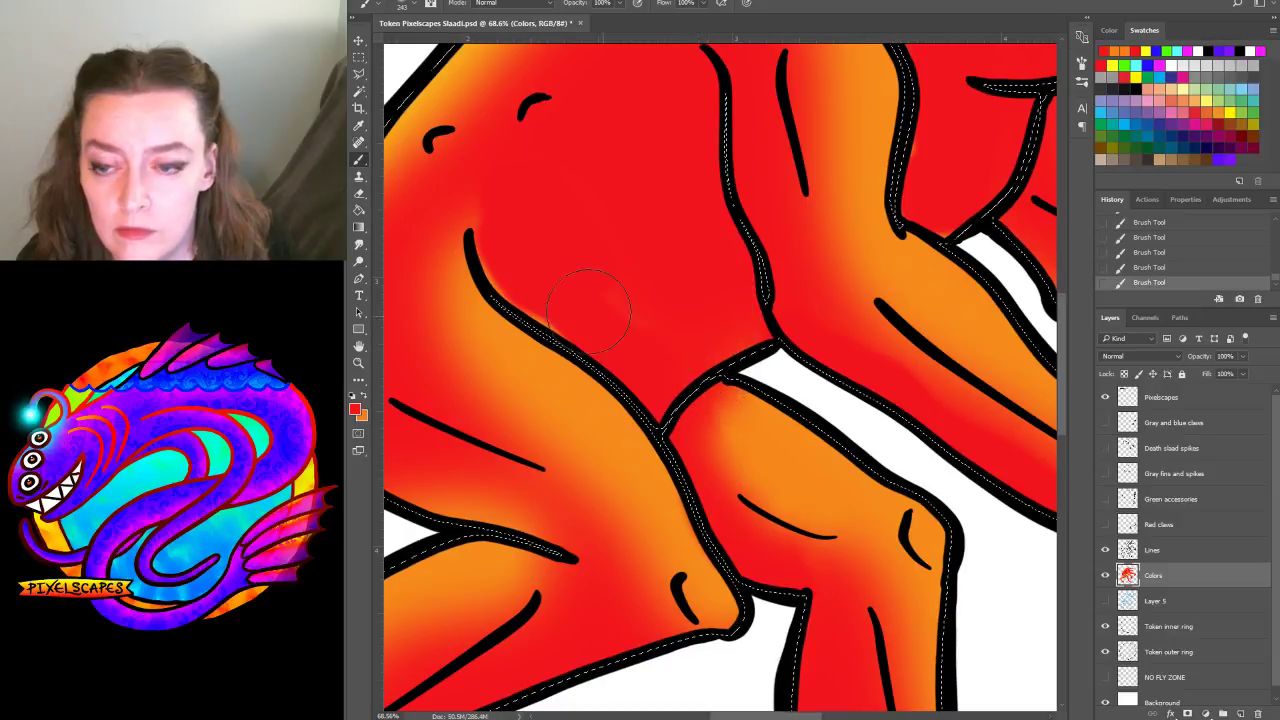
pyautogui.click(354, 408)
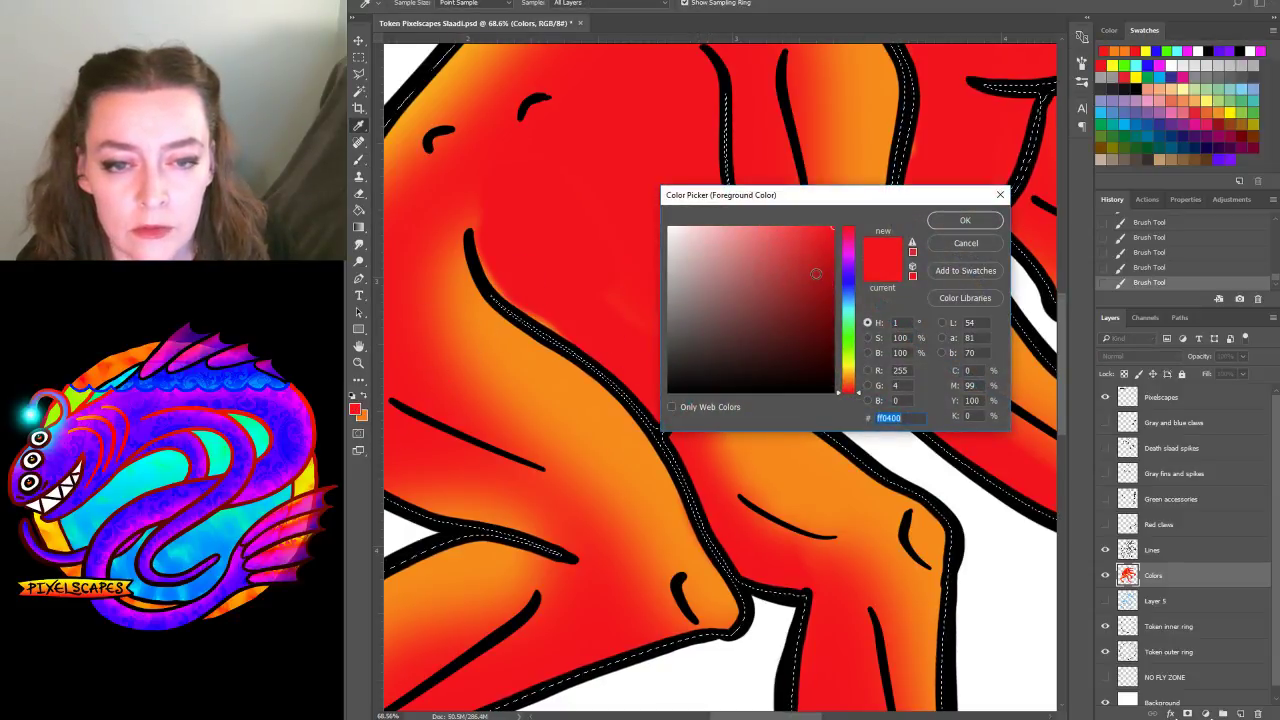
pyautogui.click(966, 220)
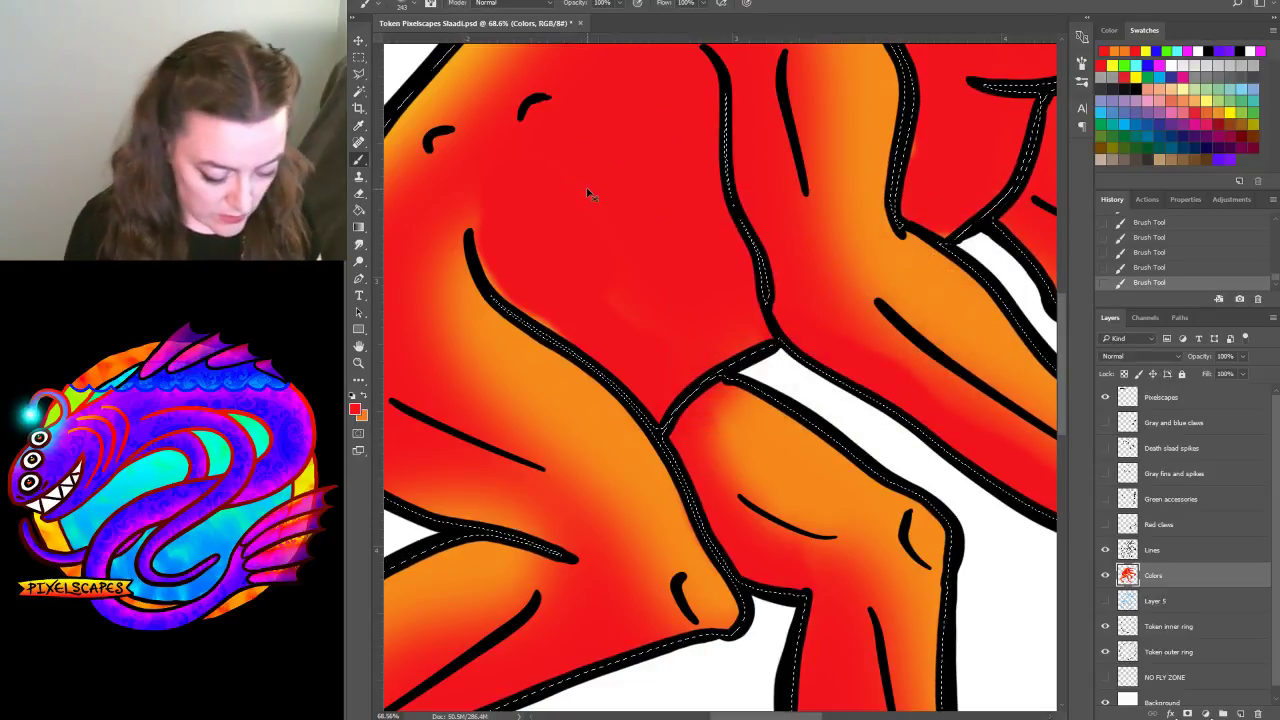
pyautogui.hotkey('ctrl', '-')
pyautogui.hotkey('ctrl', '-')
pyautogui.hotkey('ctrl', '-')
pyautogui.hotkey('ctrl', '-')
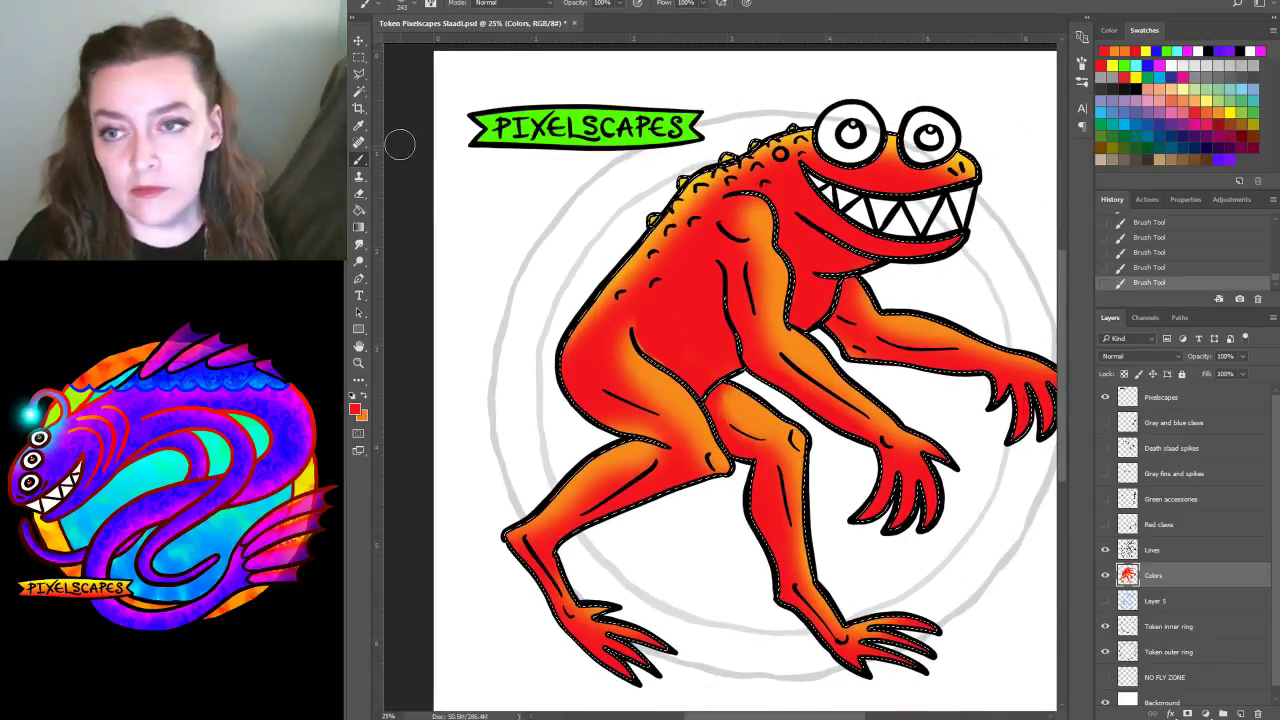
# Keep the red foreground, set the brush to 354 px, and paint soft strokes down the chest and cheek
pyautogui.click(355, 408)
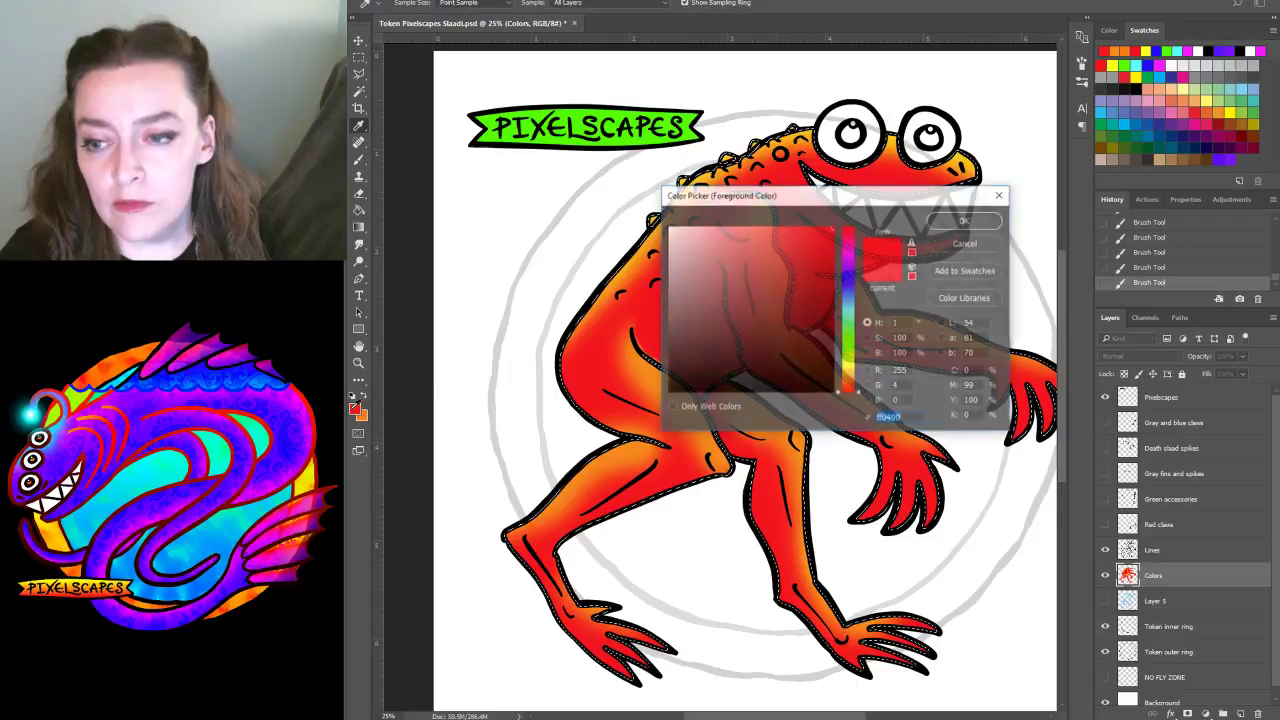
pyautogui.click(965, 221)
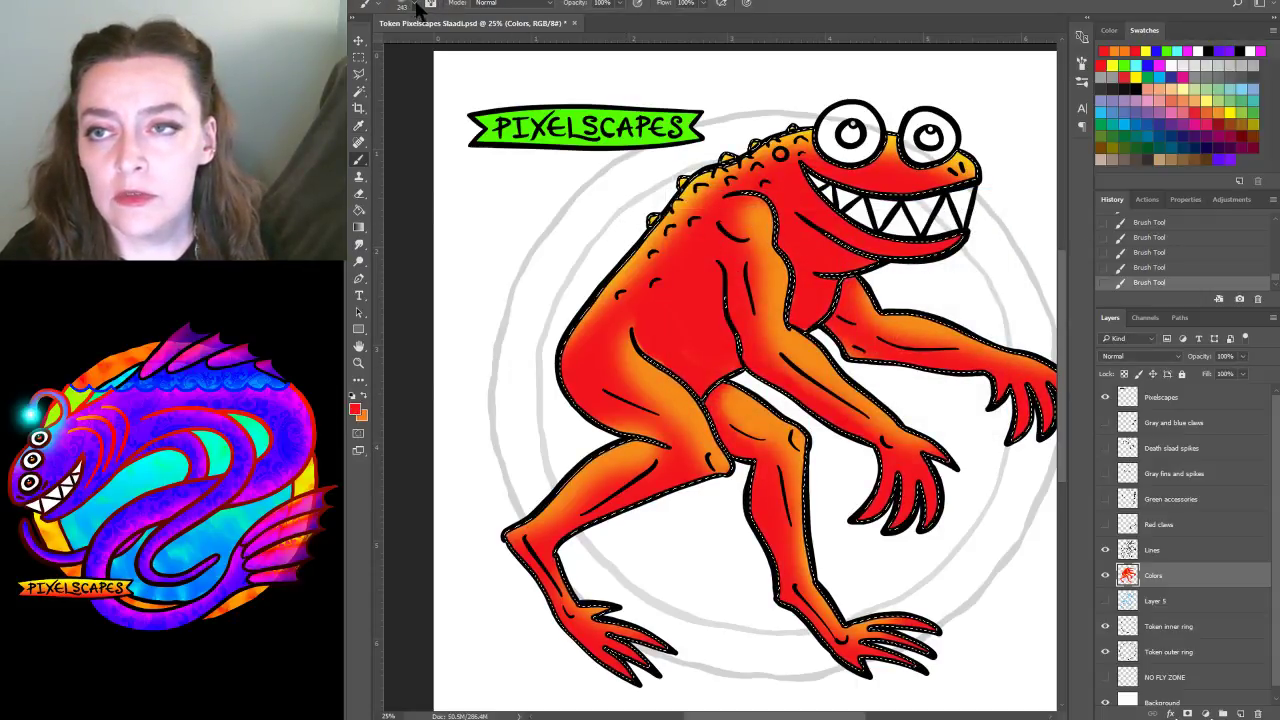
pyautogui.click(415, 5)
pyautogui.moveTo(494, 45); pyautogui.dragTo(487, 45)
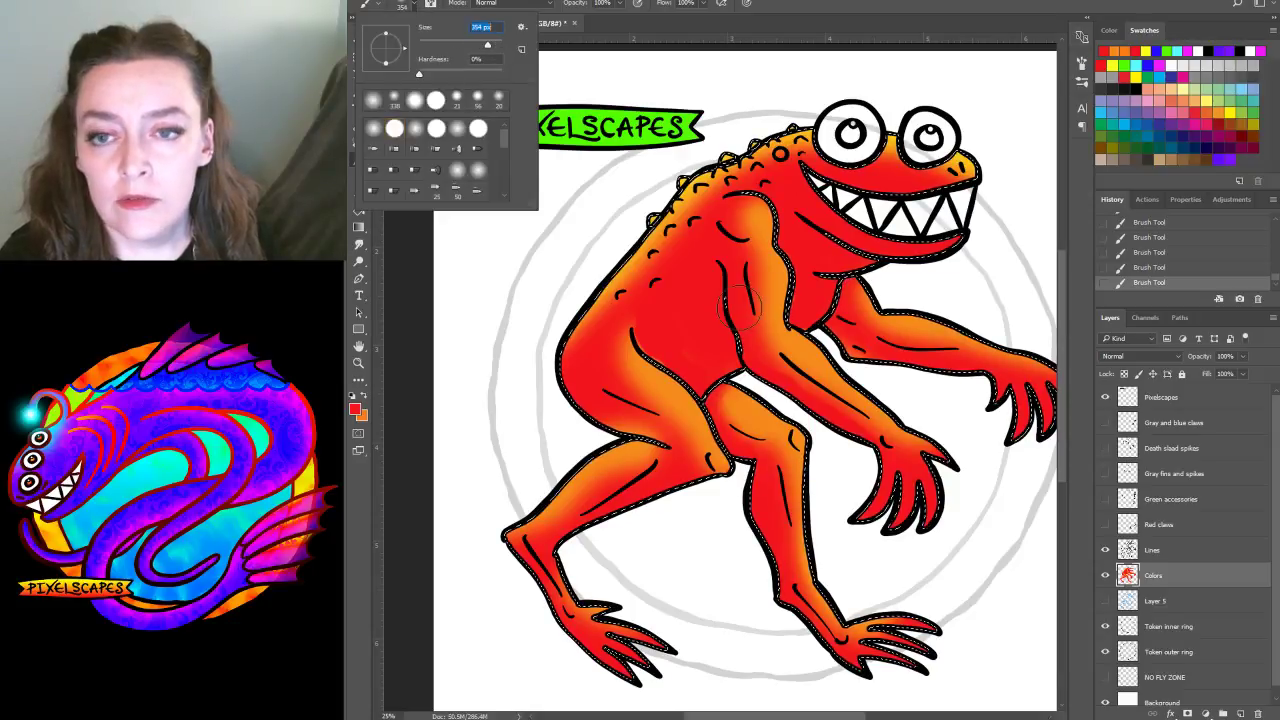
pyautogui.press('Return')
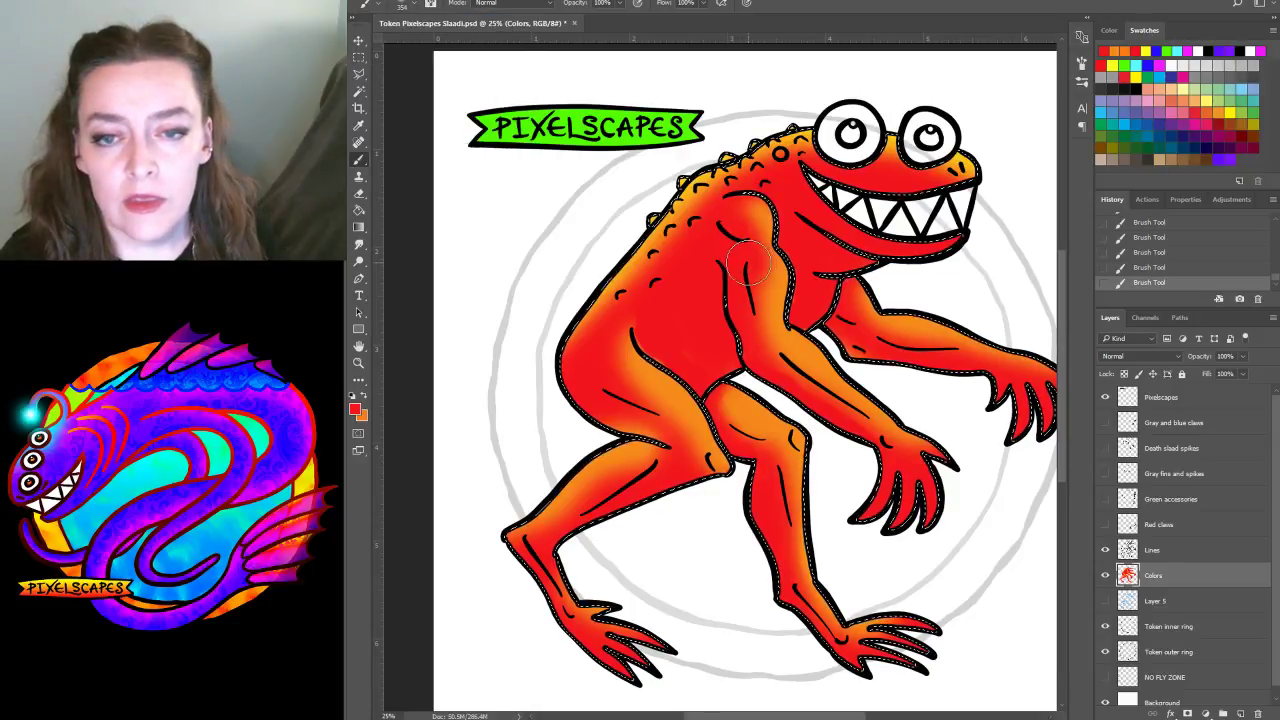
pyautogui.moveTo(745, 262)
pyautogui.mouseDown()
pyautogui.moveTo(757, 338)
pyautogui.moveTo(825, 418)
pyautogui.mouseUp()
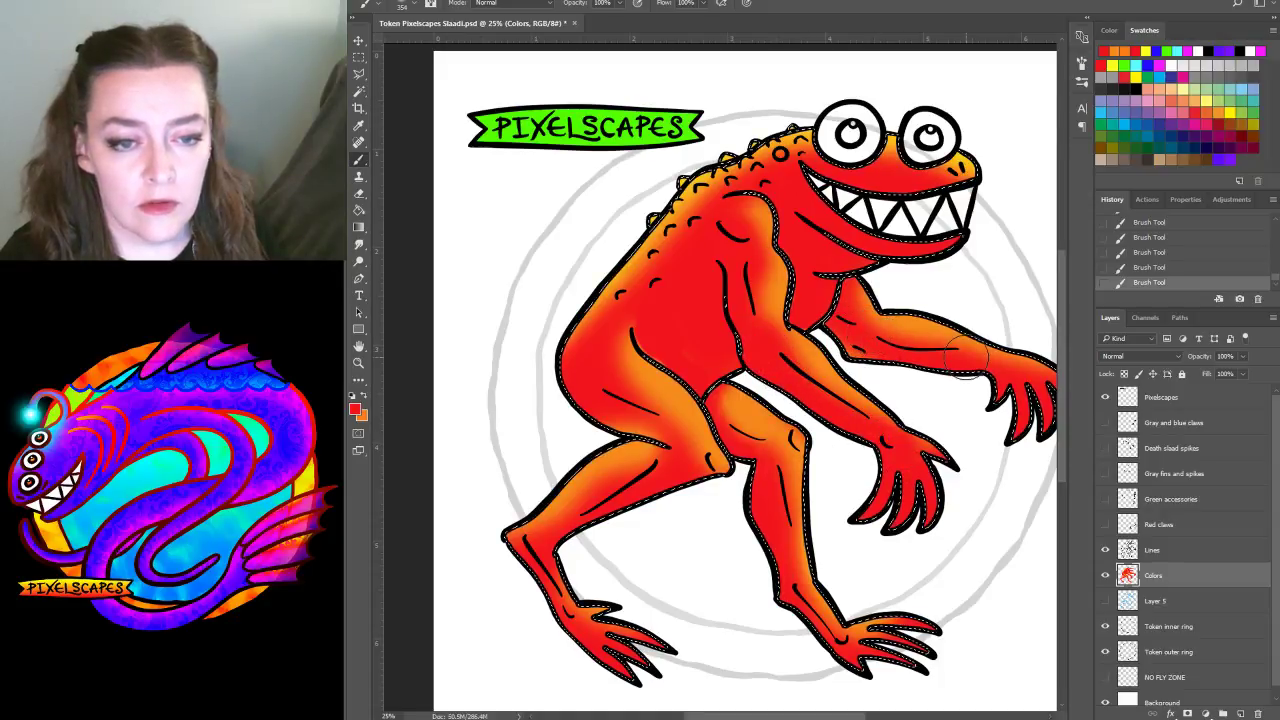
pyautogui.moveTo(960, 185)
pyautogui.mouseDown()
pyautogui.moveTo(950, 150)
pyautogui.moveTo(930, 190)
pyautogui.moveTo(910, 162)
pyautogui.moveTo(878, 163)
pyautogui.mouseUp()
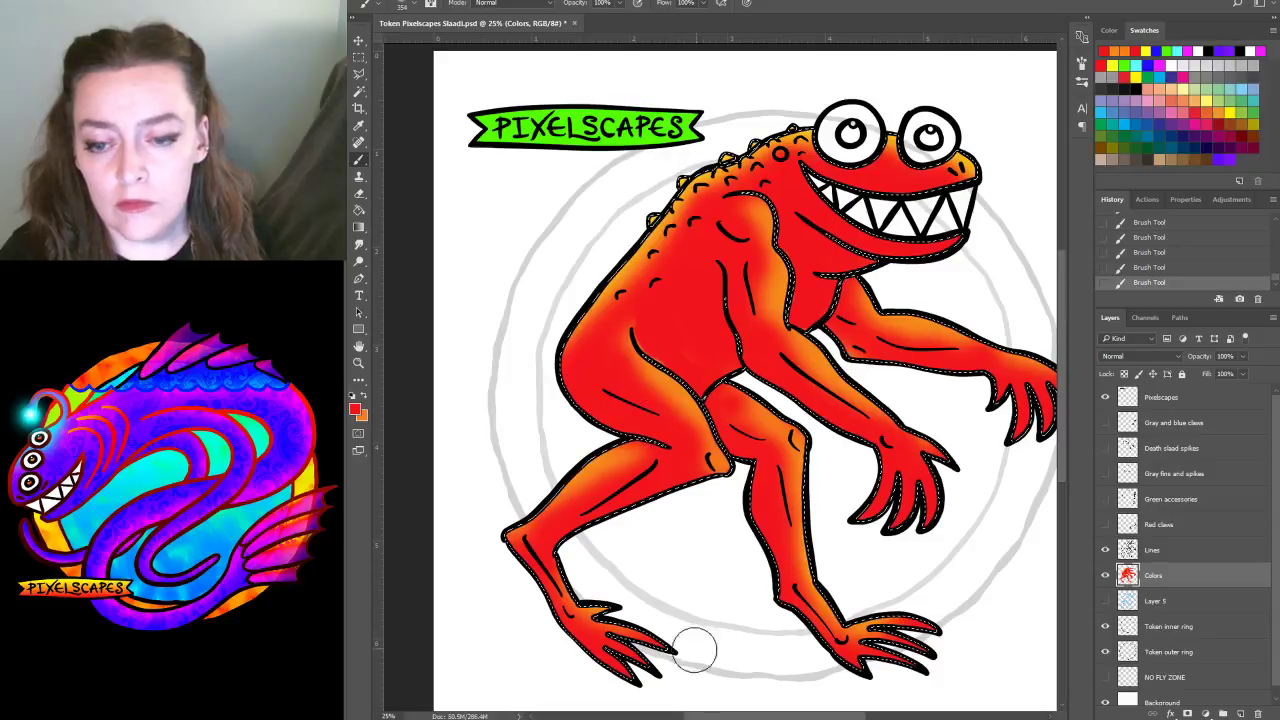
# Clear the selection and hide the Token inner ring and Token outer ring layers
pyautogui.click(510, 1)
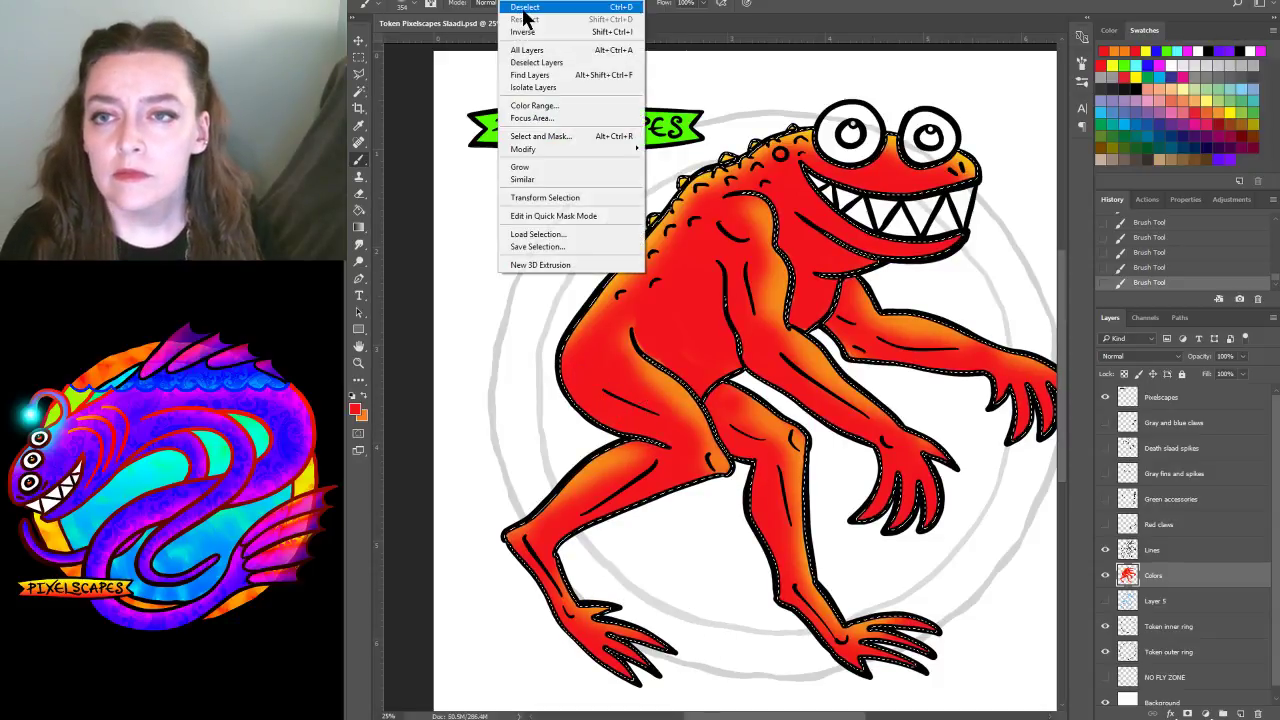
pyautogui.click(526, 21)
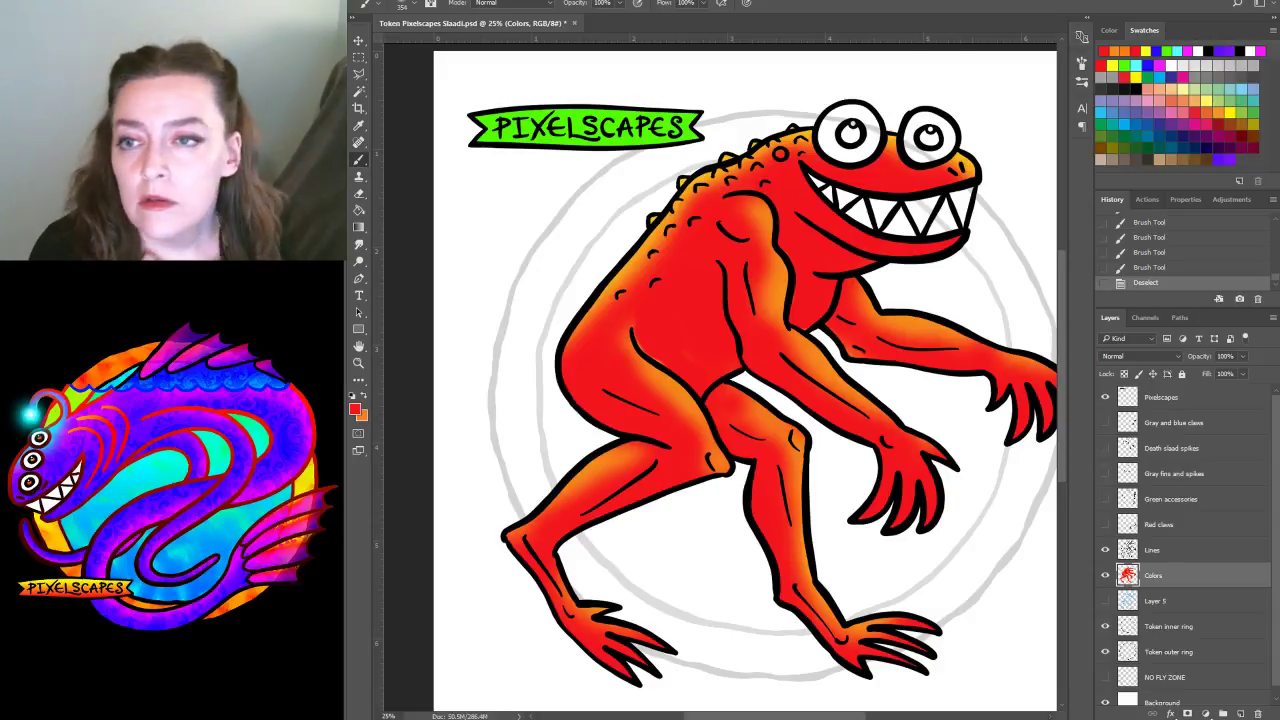
pyautogui.click(360, 91)
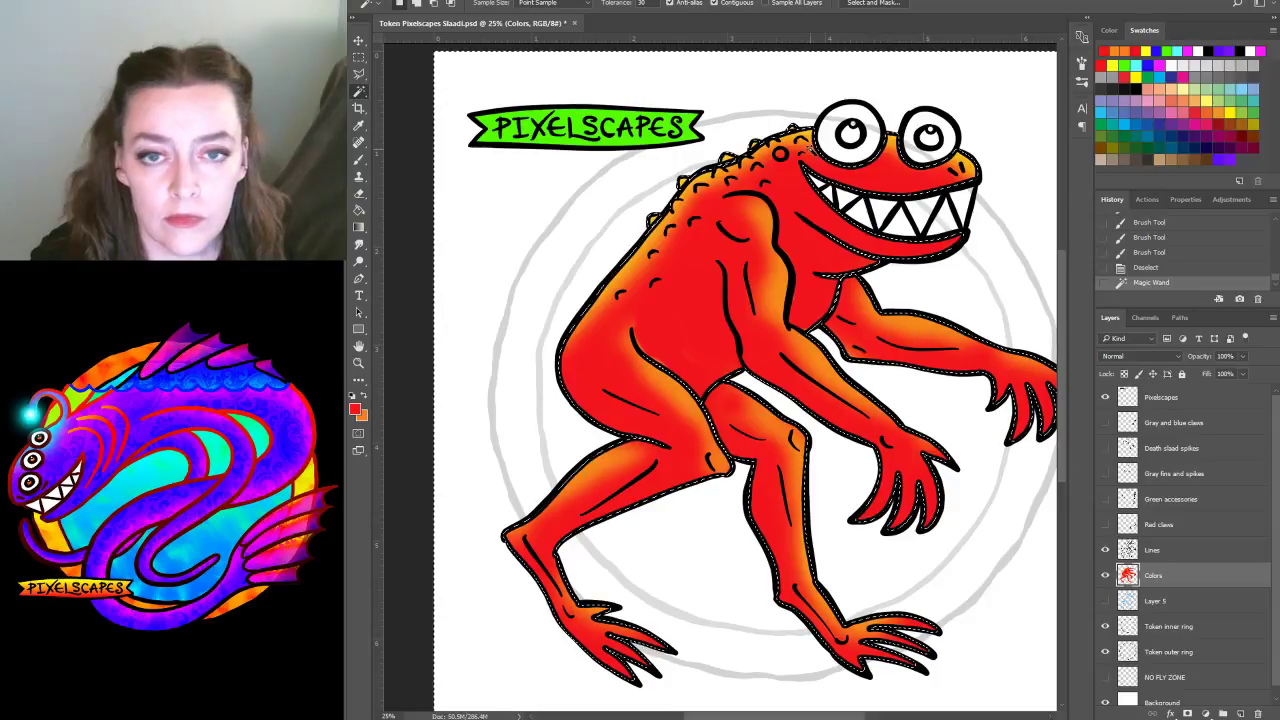
pyautogui.click(1106, 626)
pyautogui.click(1108, 650)
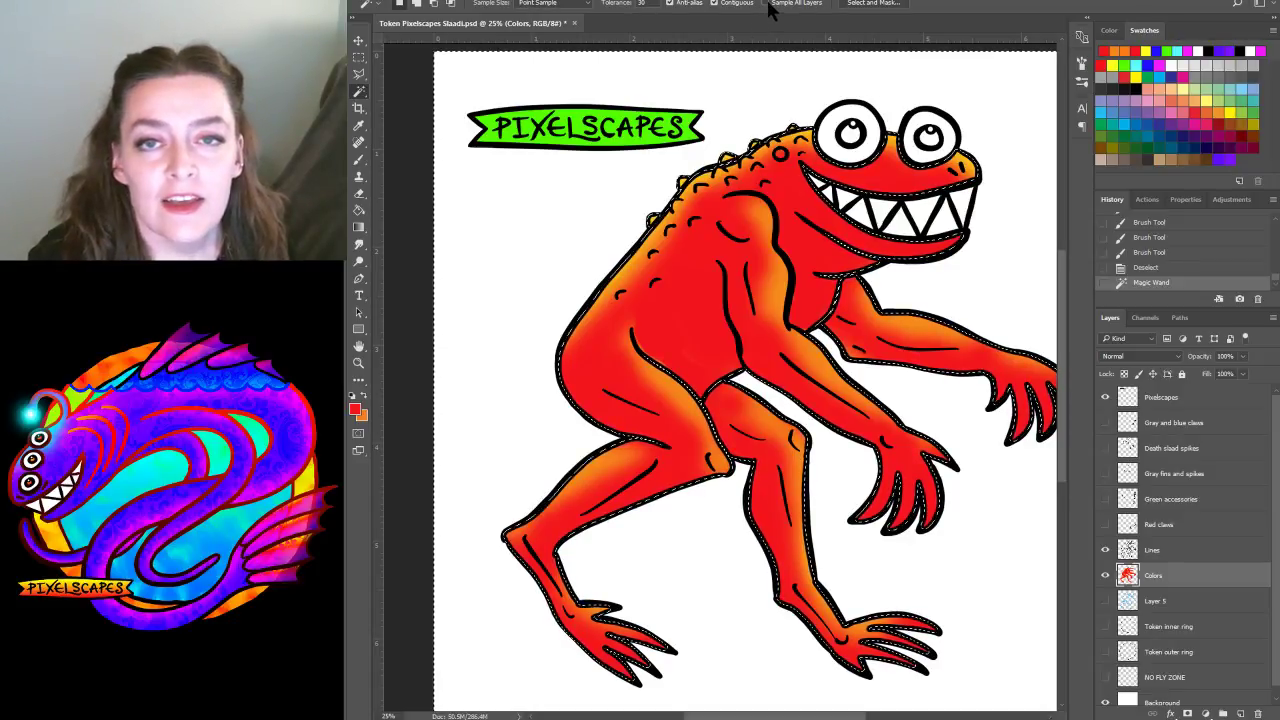
# Select the whites of both eyes with the Magic Wand
pyautogui.hotkey('ctrl', 'd')
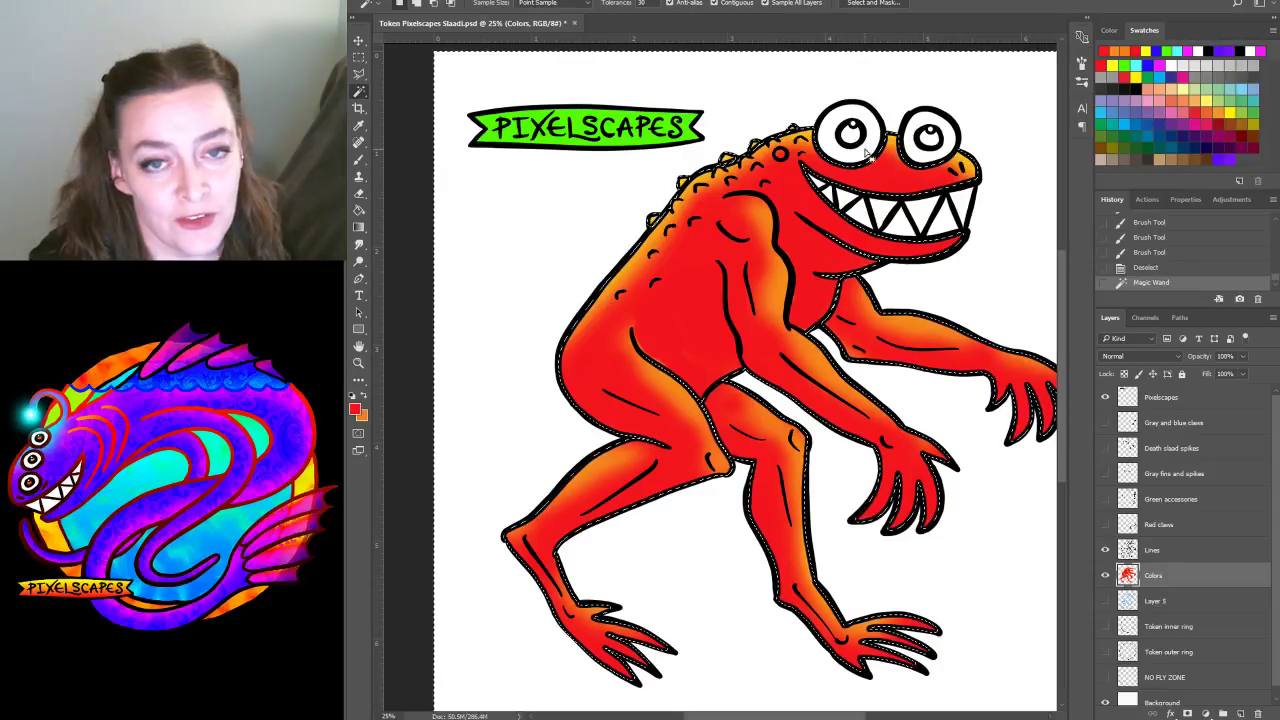
pyautogui.click(858, 149)
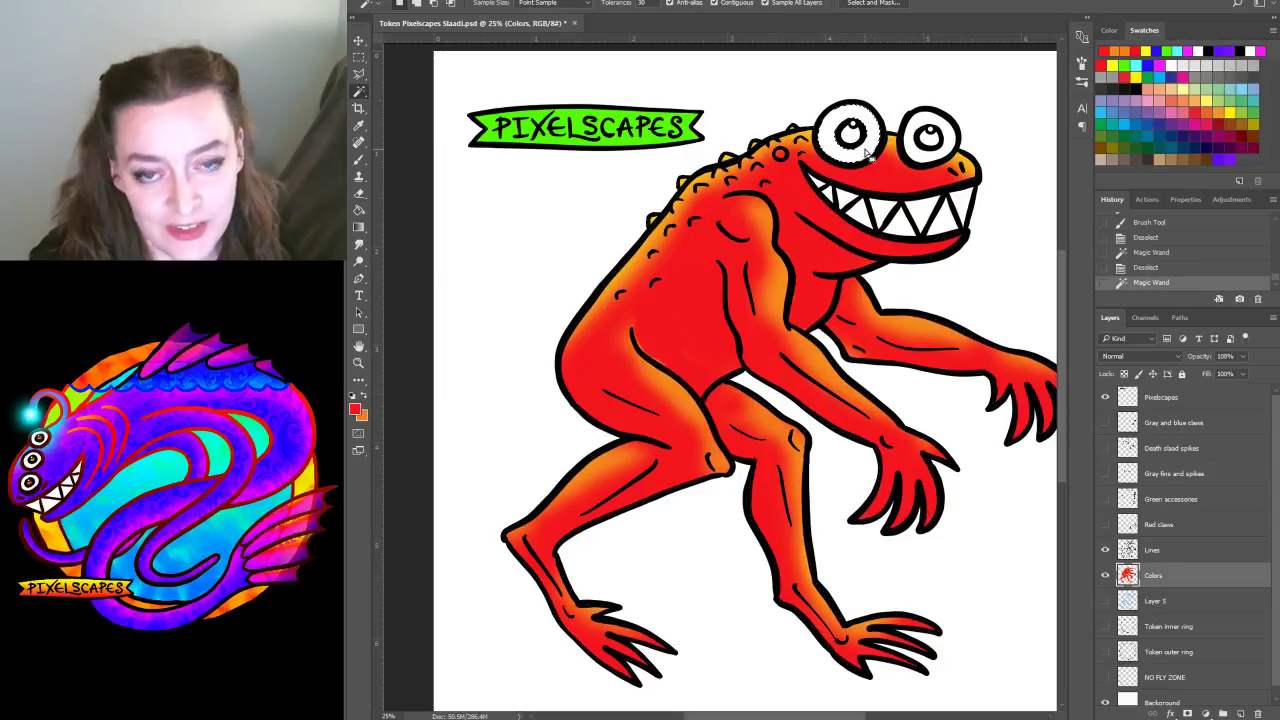
pyautogui.keyDown('shift'); pyautogui.click(927, 160); pyautogui.keyUp('shift')
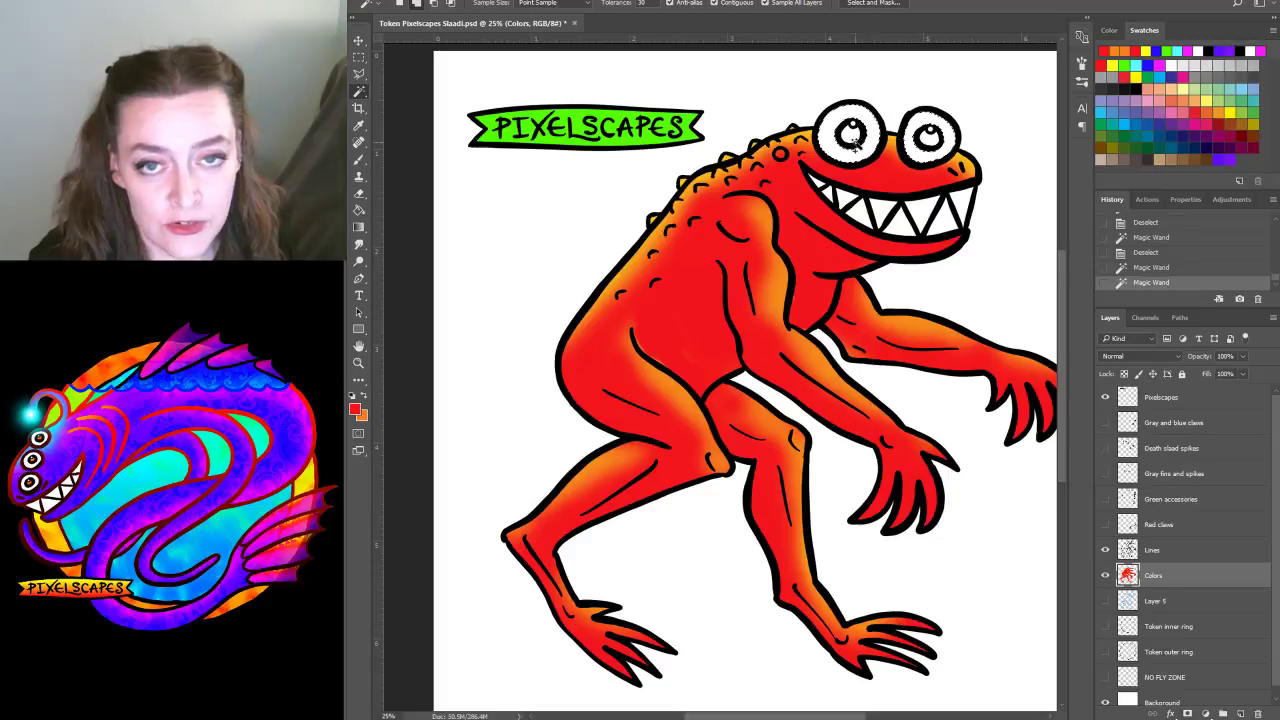
pyautogui.click(358, 363)
# Add both eye highlights and all the teeth to the selection, then expand it slightly
pyautogui.moveTo(900, 131); pyautogui.dragTo(900, 131)
pyautogui.click(358, 91)
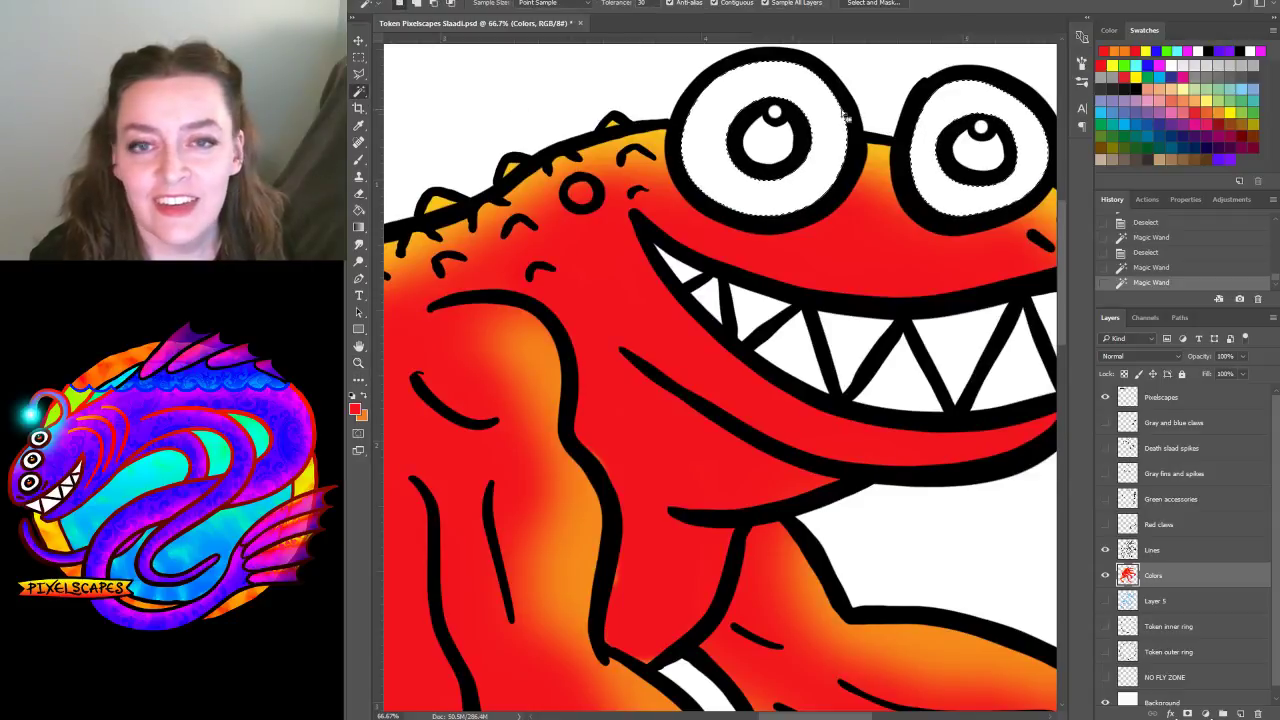
pyautogui.keyDown('shift'); pyautogui.click(774, 113); pyautogui.keyUp('shift')
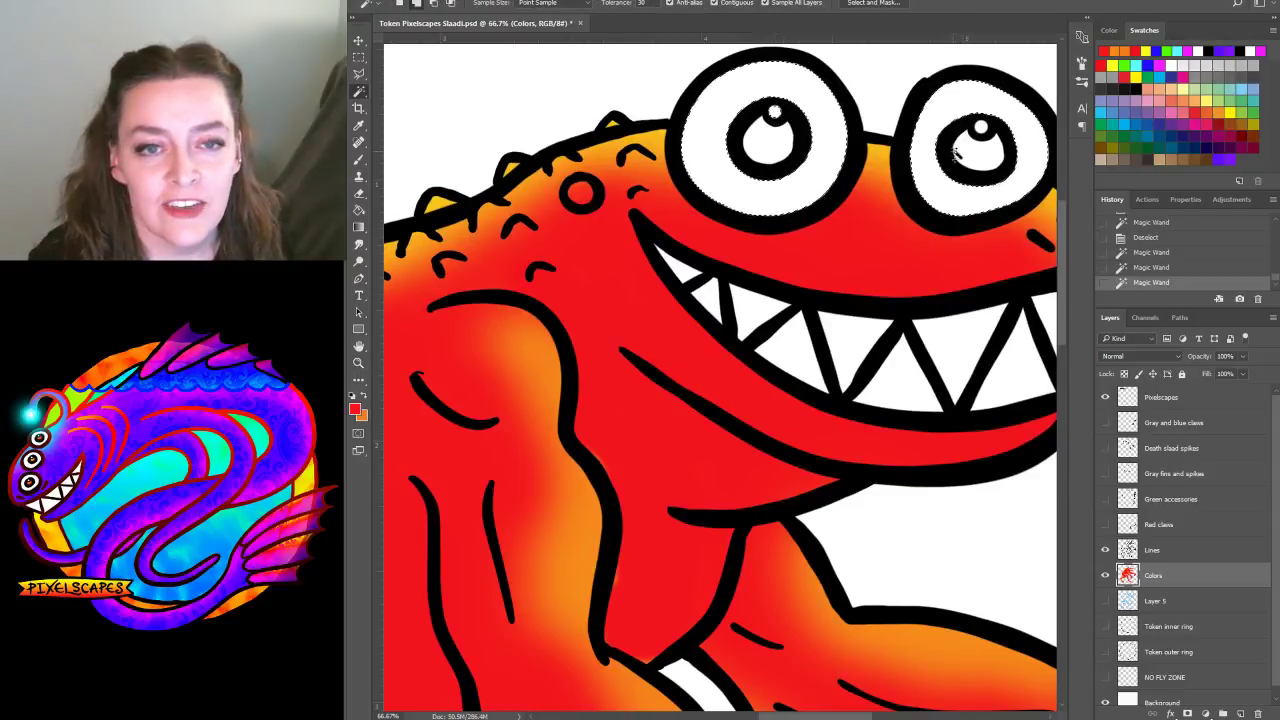
pyautogui.keyDown('shift'); pyautogui.click(688, 290); pyautogui.keyUp('shift')
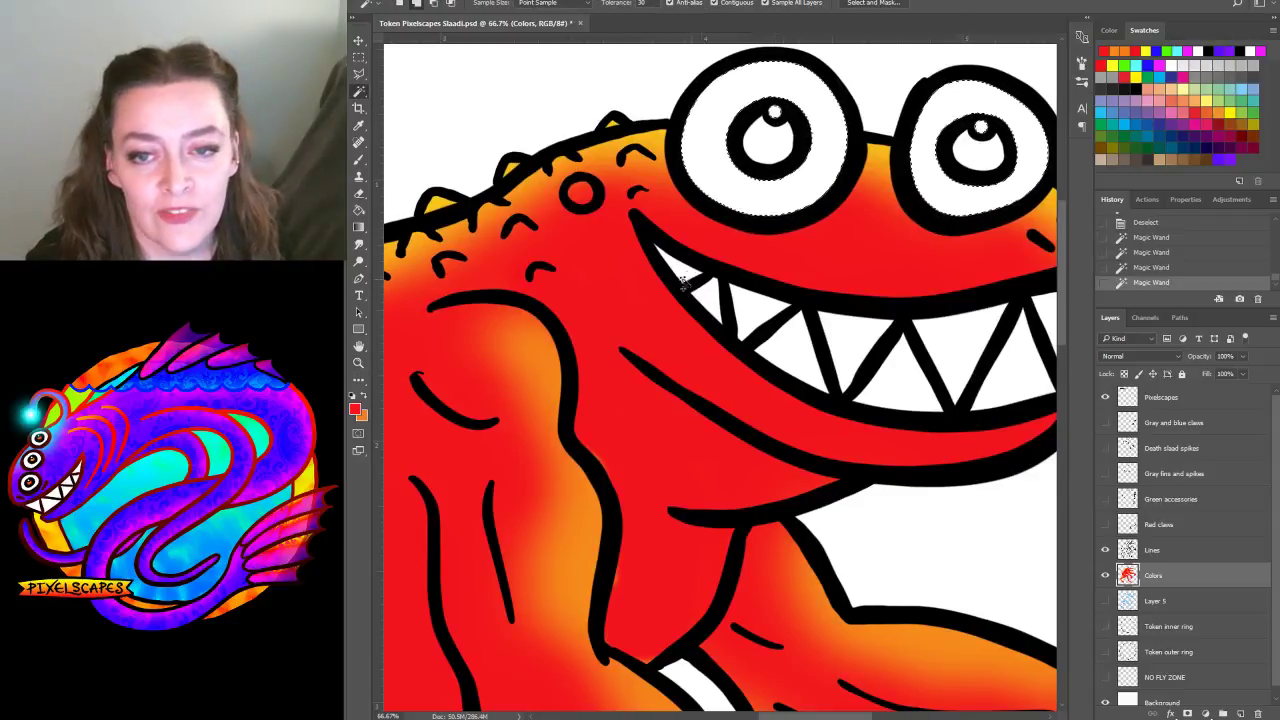
pyautogui.keyDown('shift'); pyautogui.click(690, 284); pyautogui.keyUp('shift')
pyautogui.keyDown('shift'); pyautogui.click(745, 305); pyautogui.keyUp('shift')
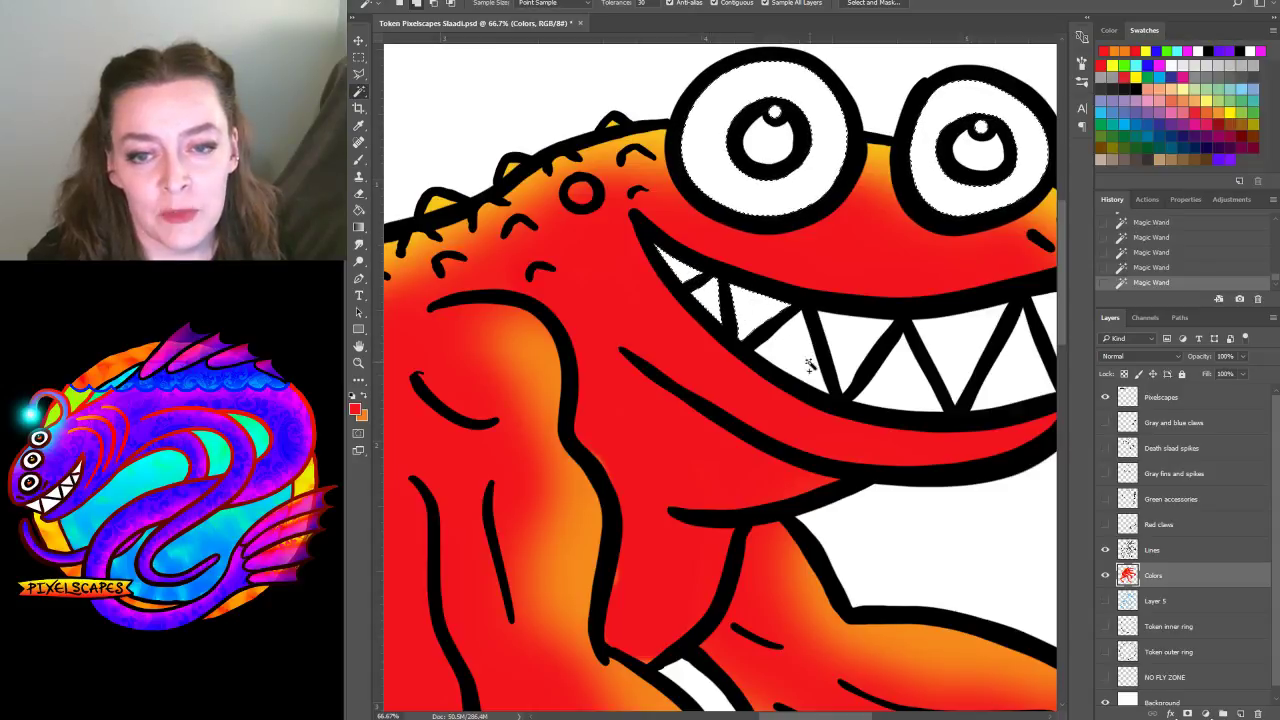
pyautogui.keyDown('shift'); pyautogui.click(814, 363); pyautogui.keyUp('shift')
pyautogui.keyDown('shift'); pyautogui.click(849, 351); pyautogui.keyUp('shift')
pyautogui.keyDown('shift'); pyautogui.click(955, 343); pyautogui.keyUp('shift')
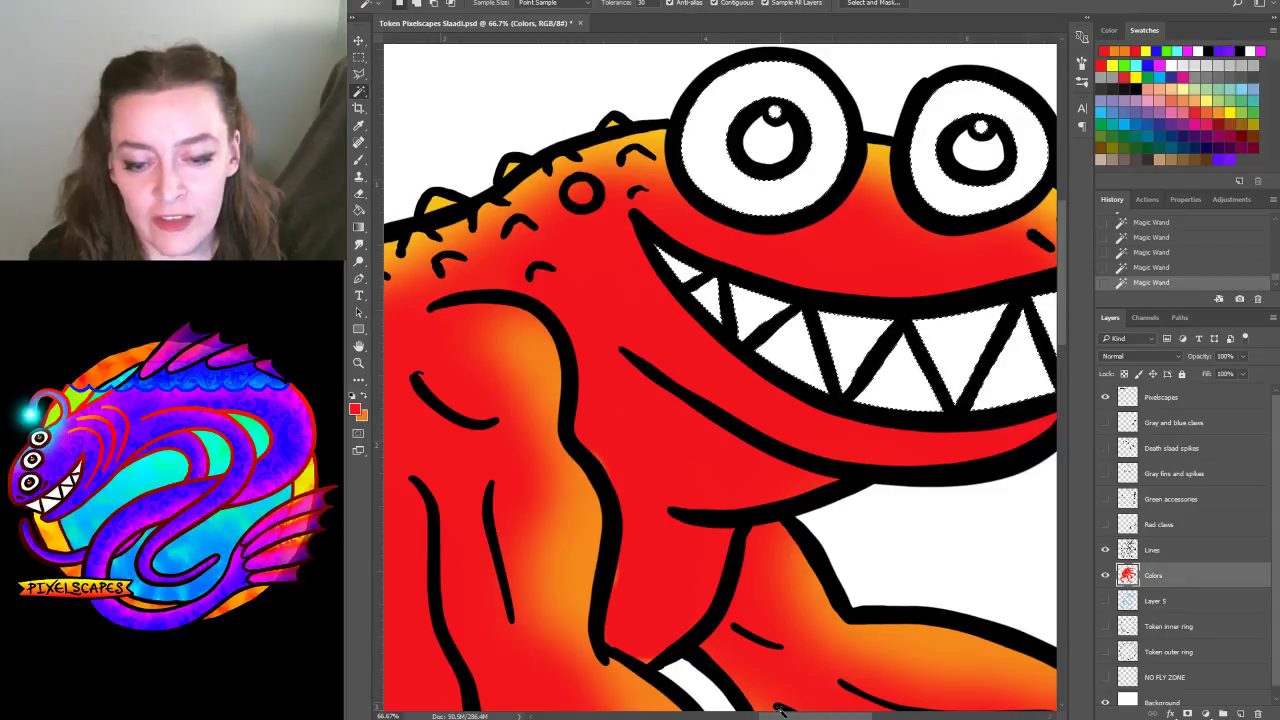
pyautogui.hscroll(5, 810, 340)
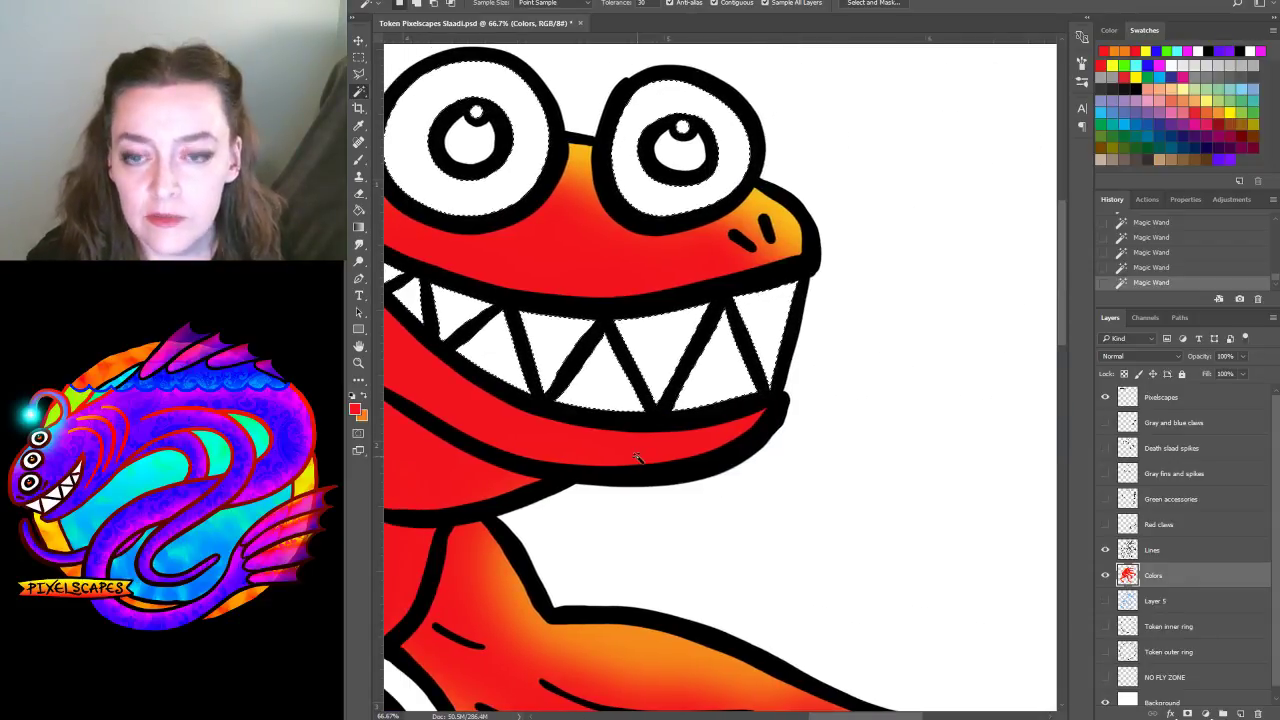
pyautogui.press('F2')
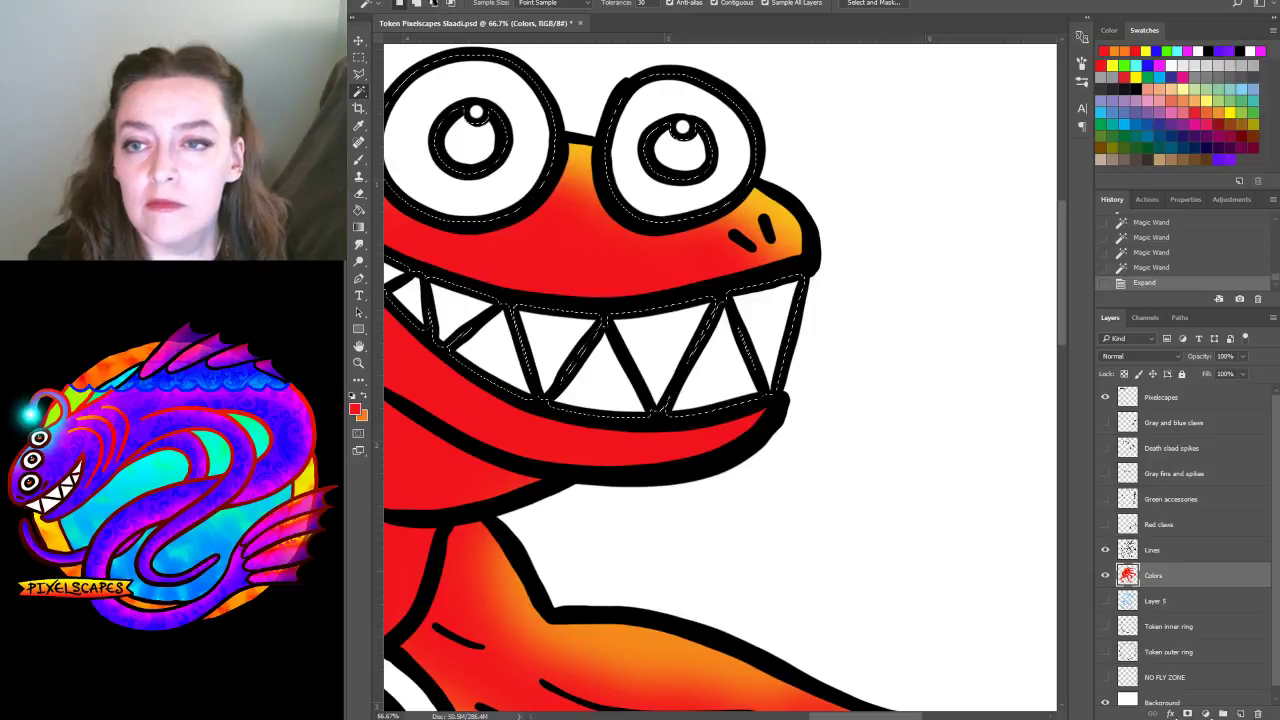
# Fill the selected eyes and teeth with White
pyautogui.click(412, 2)
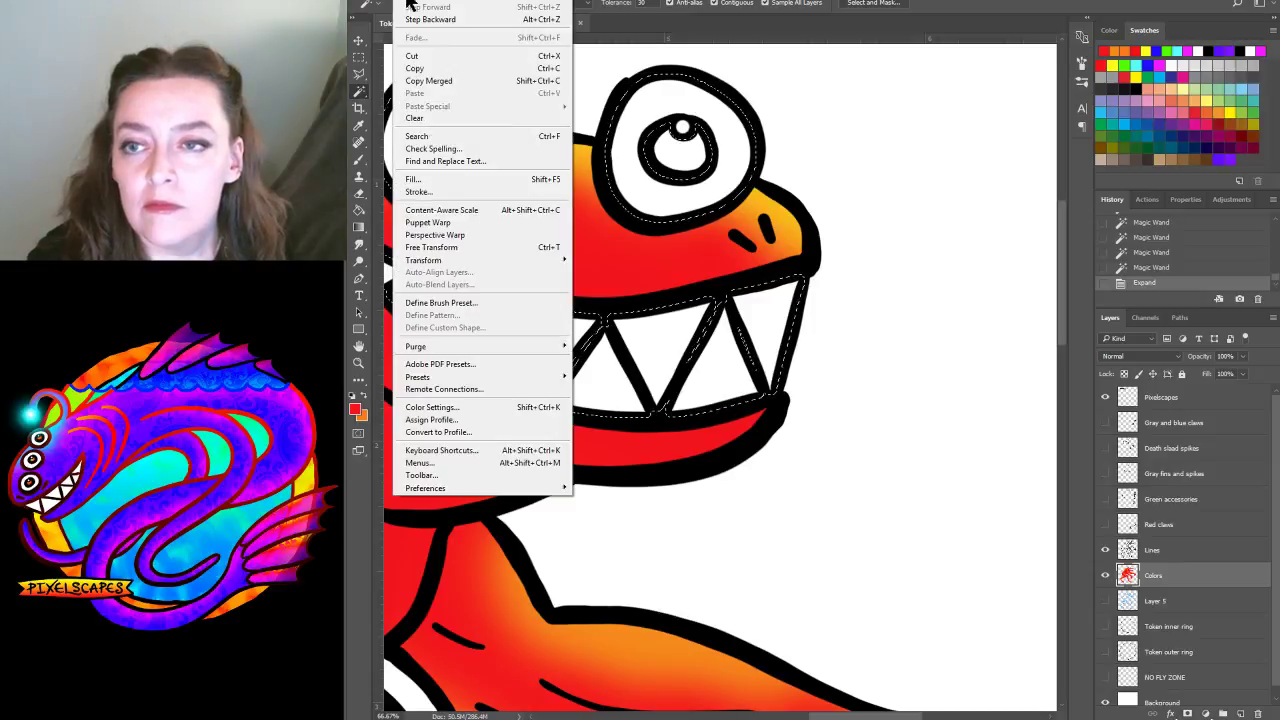
pyautogui.click(412, 179)
pyautogui.click(855, 248)
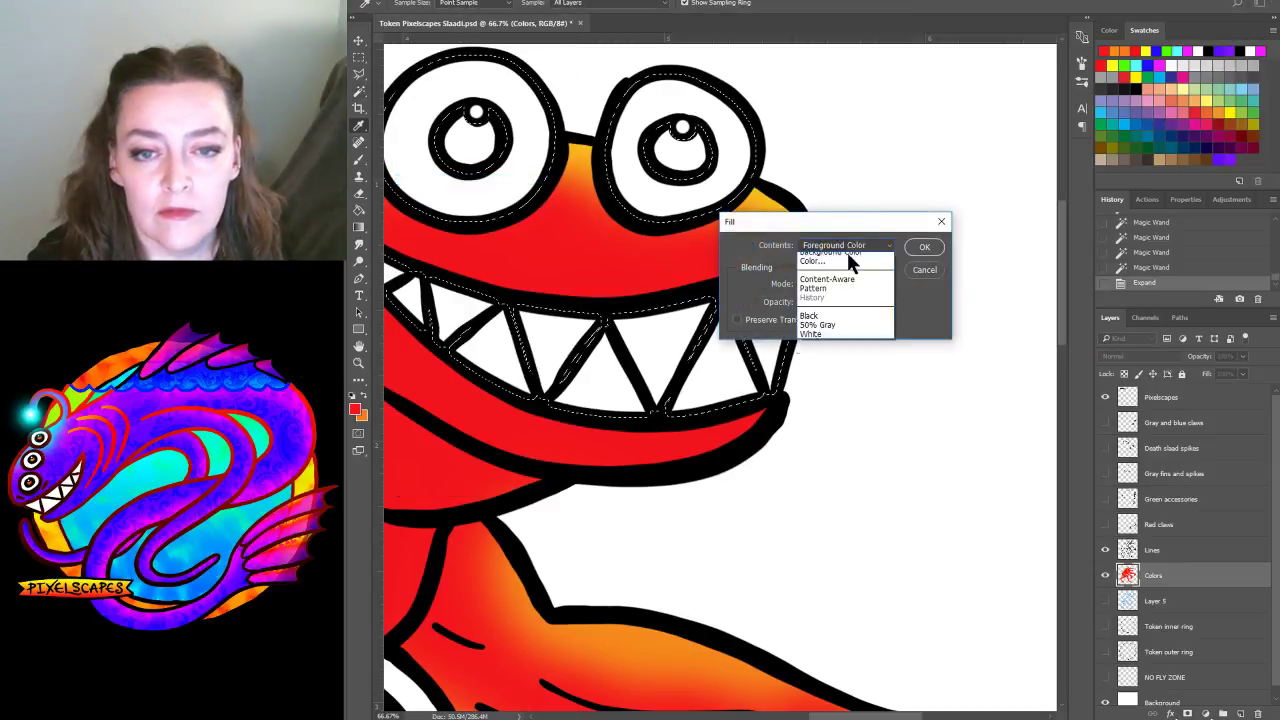
pyautogui.click(812, 334)
pyautogui.click(922, 248)
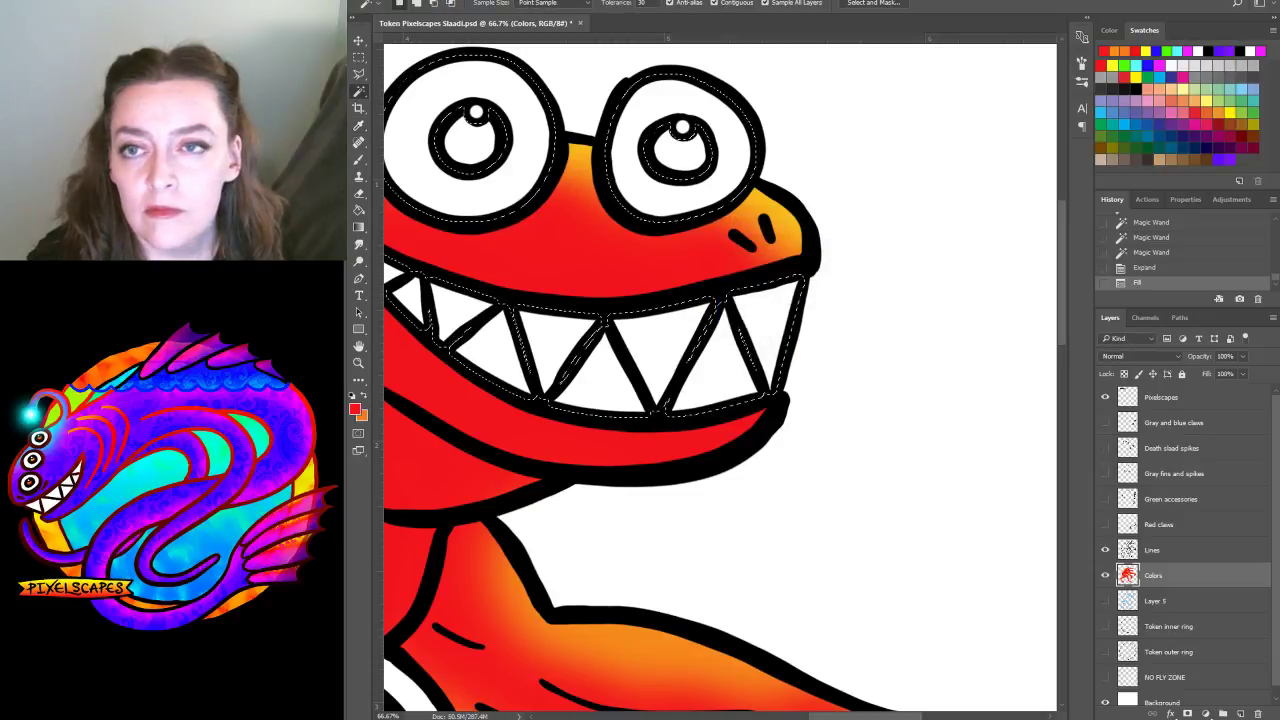
# Clear the selection and Magic Wand the interiors of the eyes
pyautogui.click(500, 2)
pyautogui.click(520, 30)
pyautogui.click(478, 146)
pyautogui.keyDown('shift'); pyautogui.click(478, 146); pyautogui.keyUp('shift')
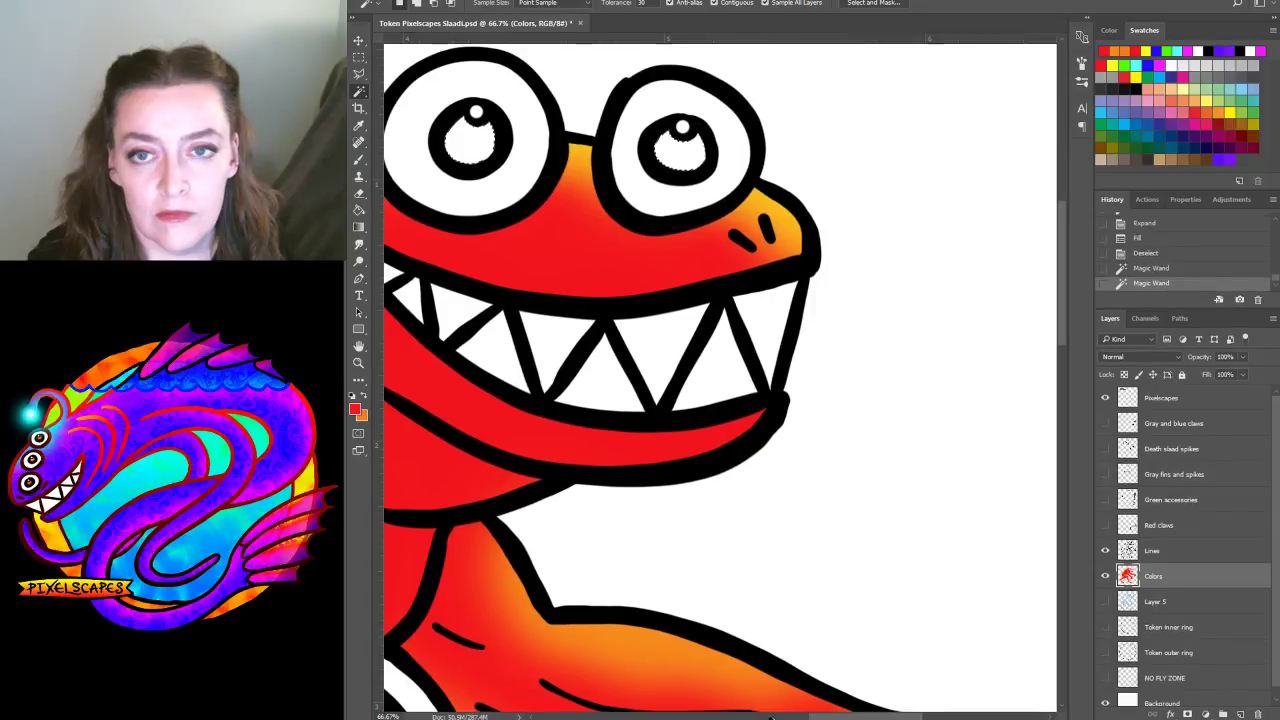
pyautogui.hscroll(-6, 720, 380)
pyautogui.hscroll(5, 720, 380)
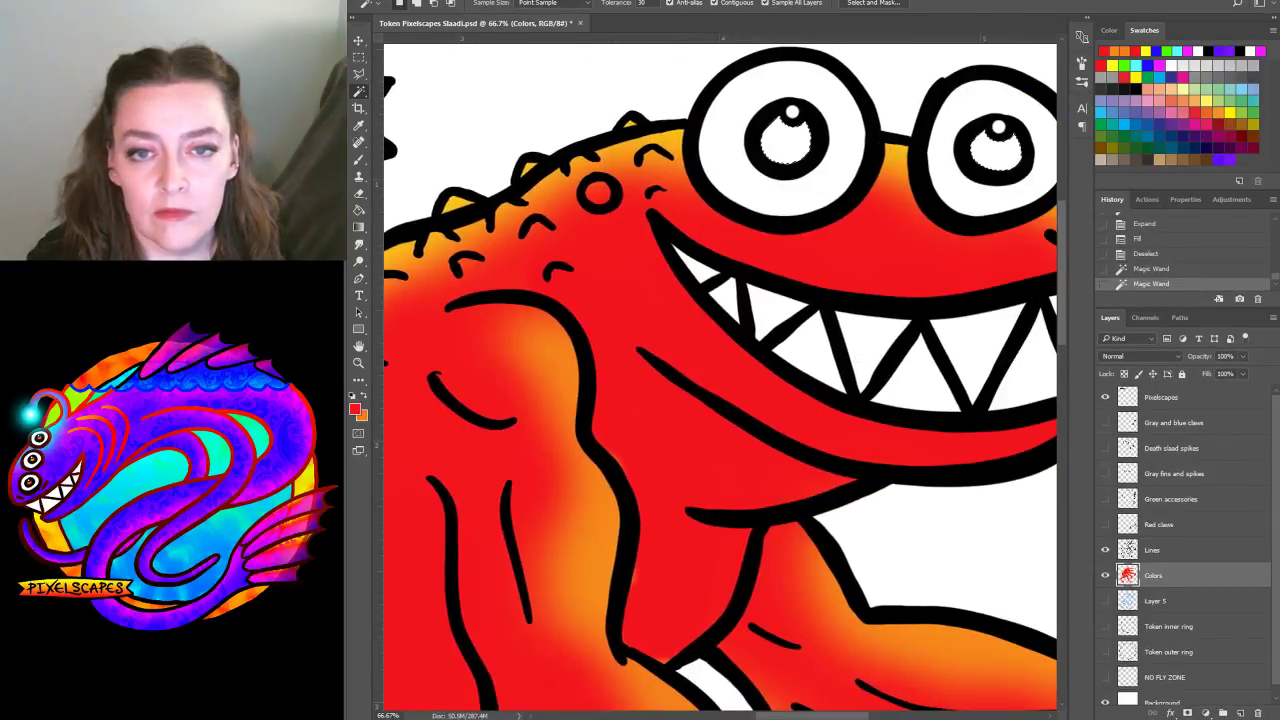
# Expand the eye selection and brush blue into both irises
pyautogui.press('Return')
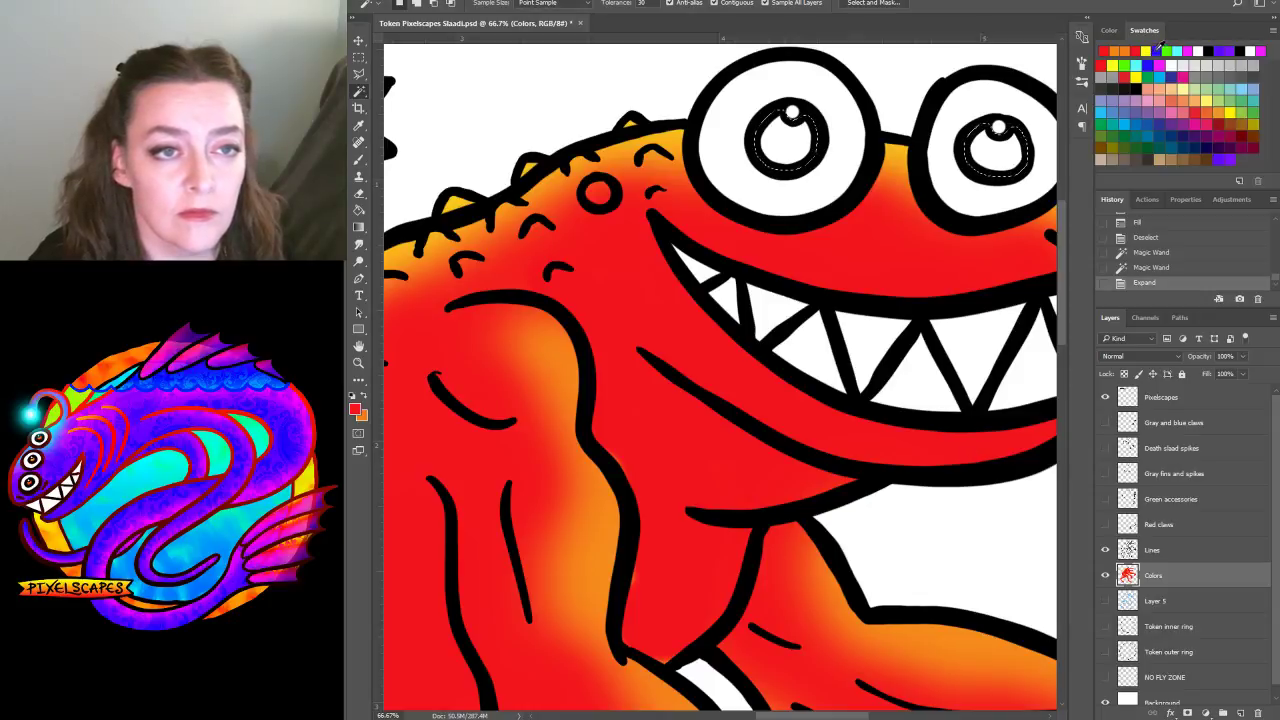
pyautogui.click(1218, 50)
pyautogui.click(357, 163)
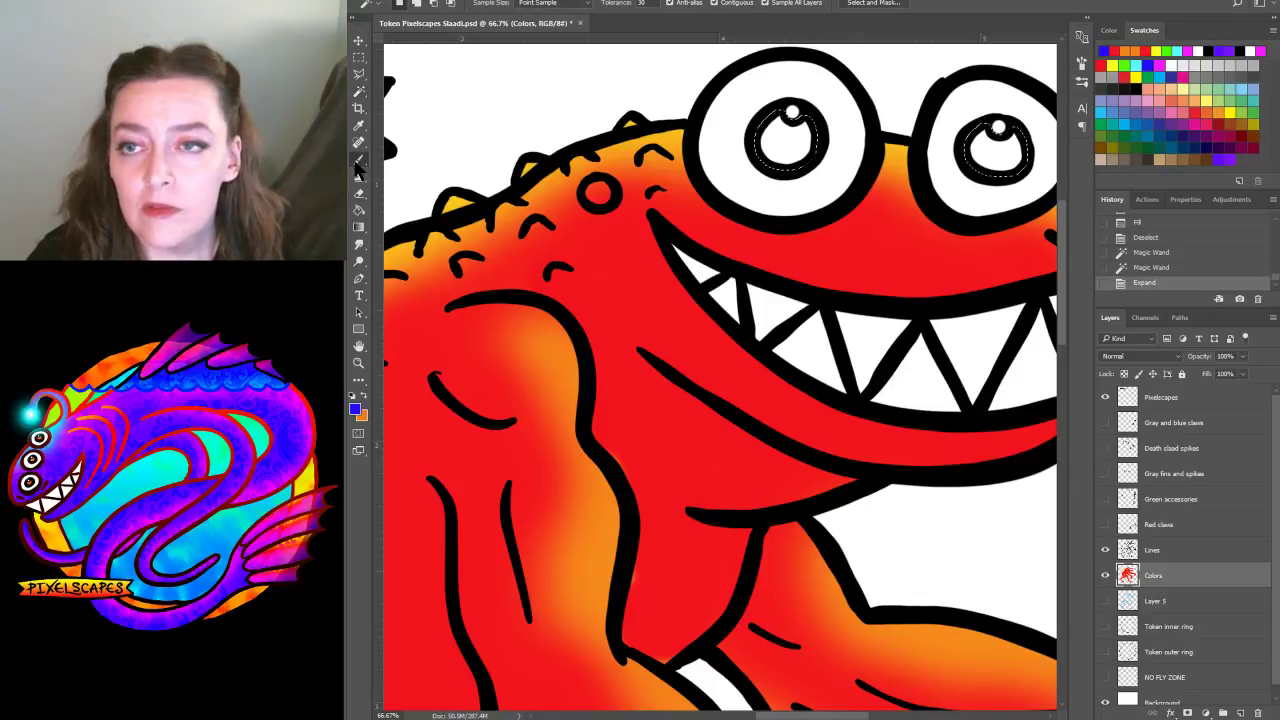
pyautogui.moveTo(760, 140); pyautogui.dragTo(780, 142)
pyautogui.click(788, 140)
pyautogui.click(792, 140)
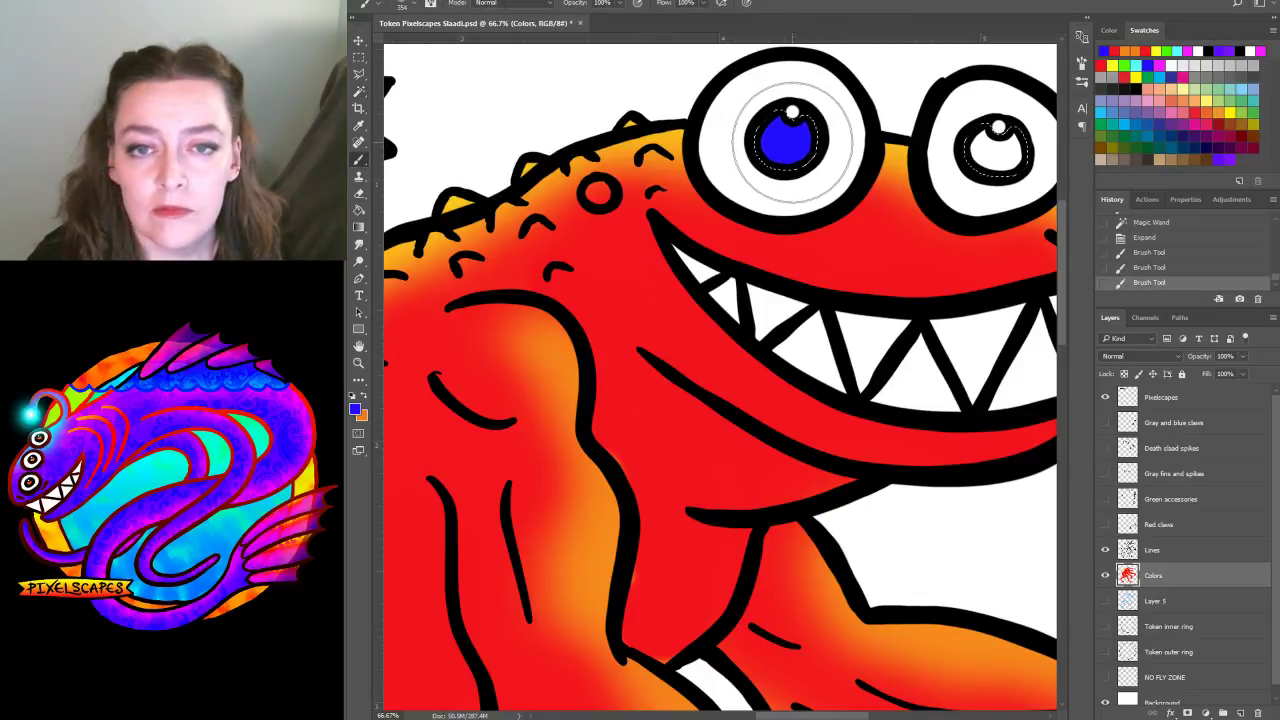
pyautogui.click(792, 140)
pyautogui.click(792, 140)
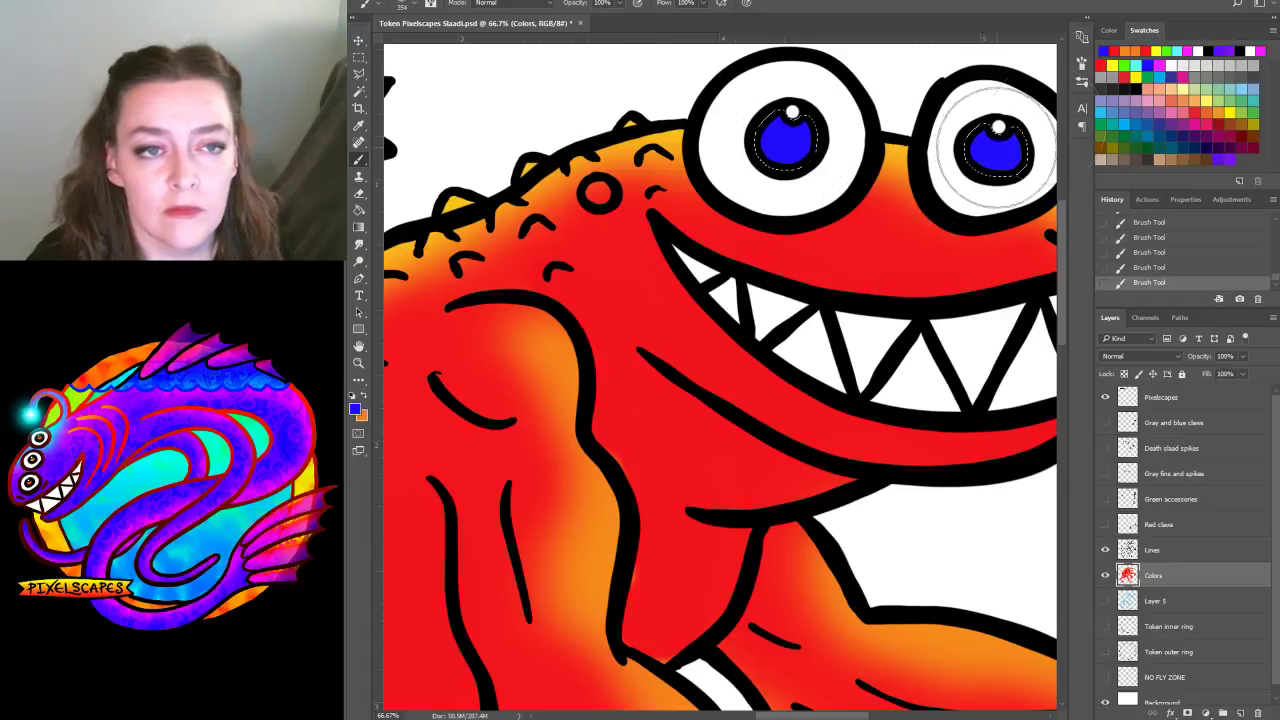
# Switch to light cyan with a 143 px brush for highlights, then deselect the eyes
pyautogui.click(1141, 63)
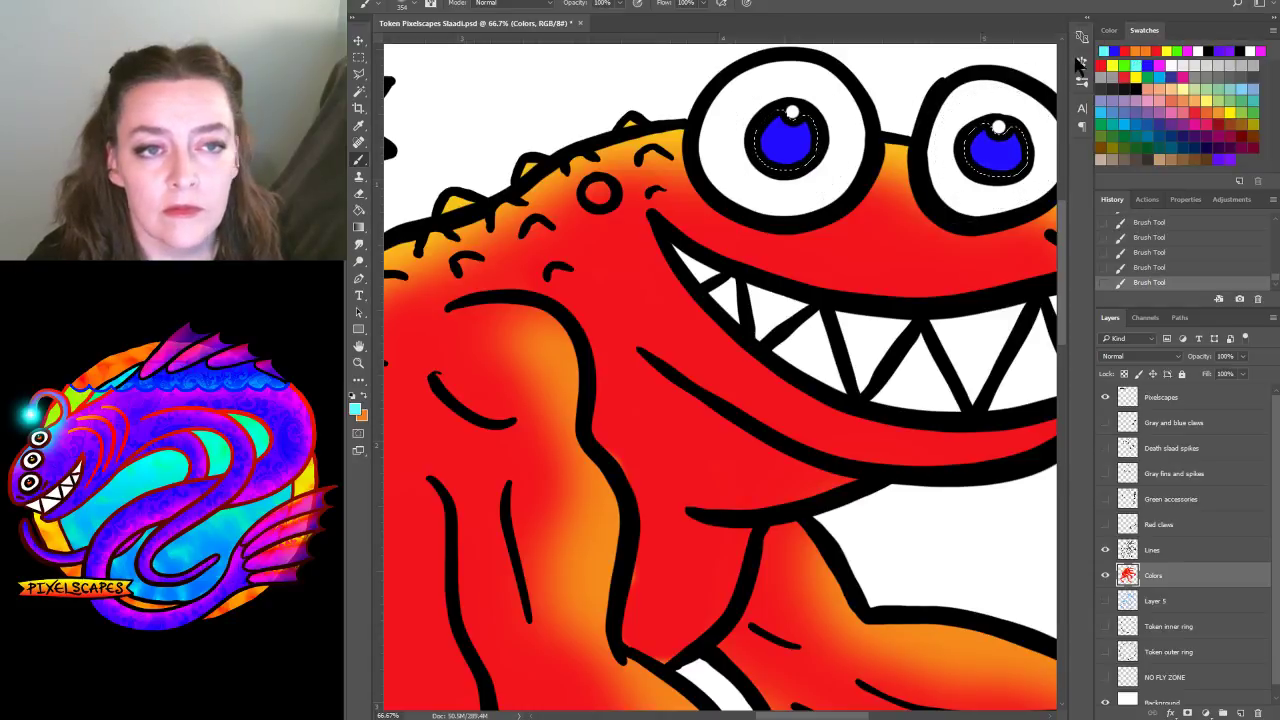
pyautogui.click(418, 3)
pyautogui.moveTo(477, 45); pyautogui.dragTo(469, 45)
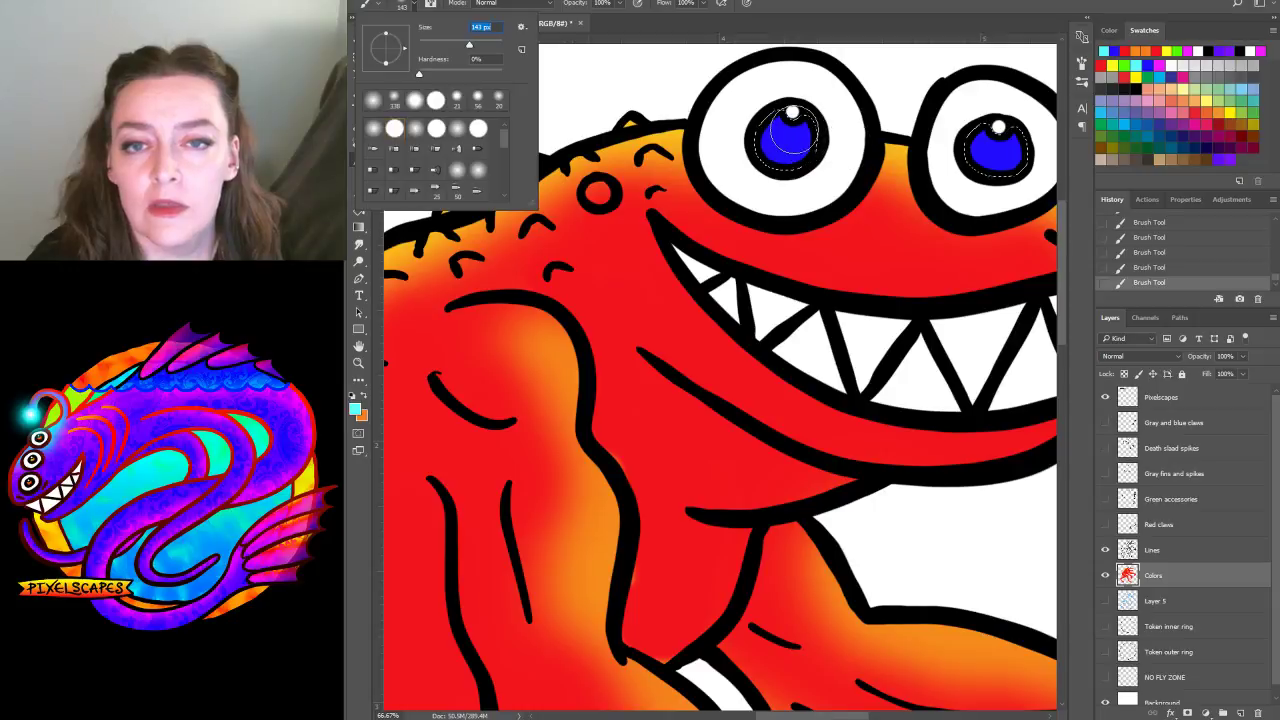
pyautogui.press('Return')
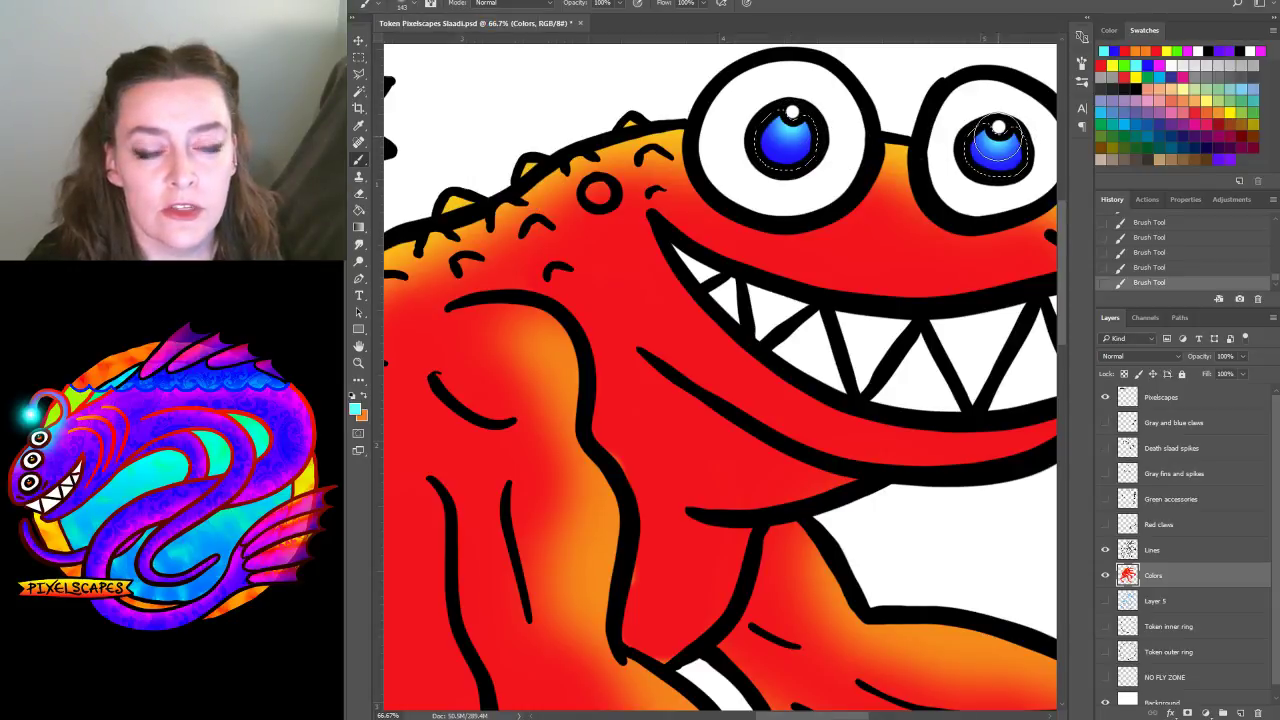
pyautogui.click(505, 1)
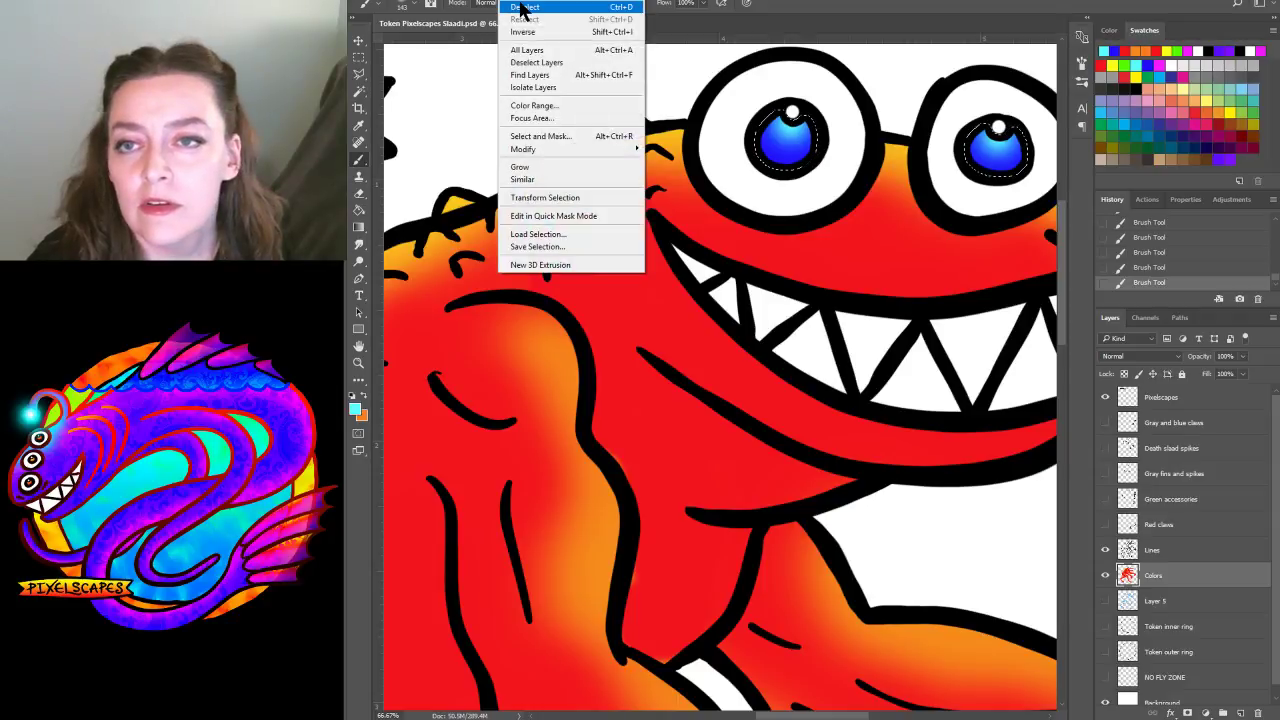
pyautogui.click(545, 10)
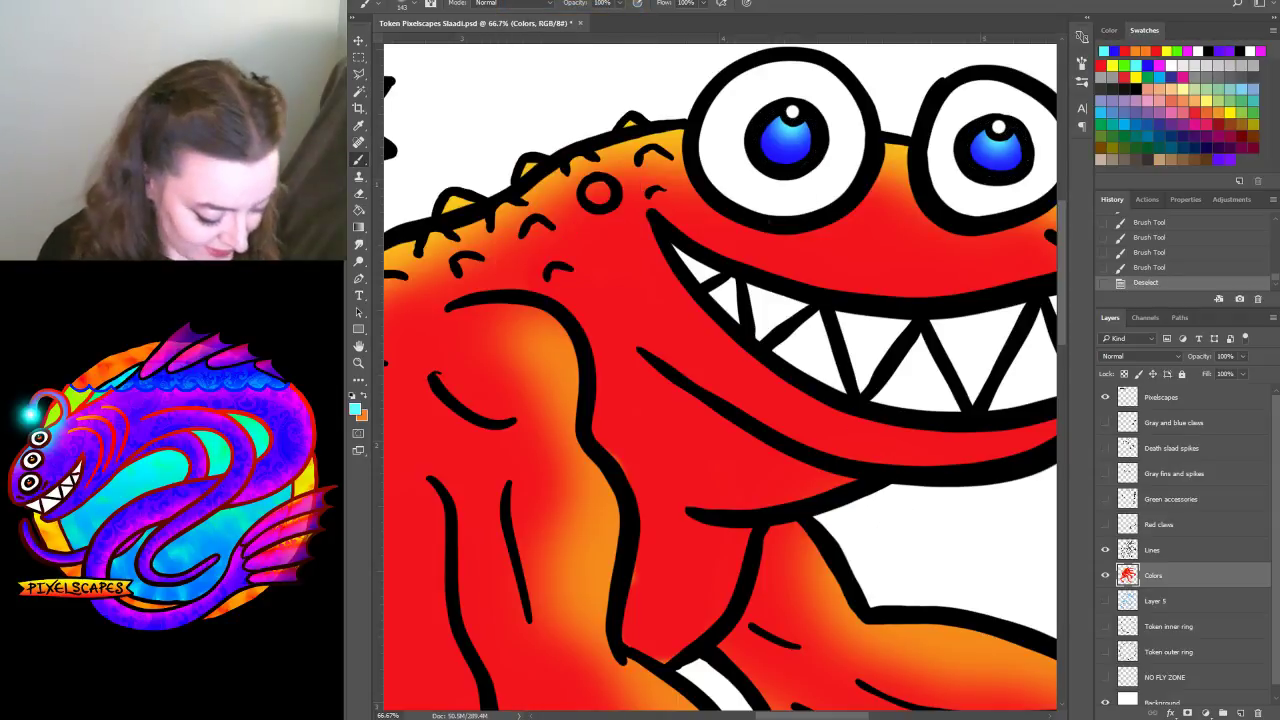
pyautogui.hotkey('ctrl', '-')
pyautogui.hotkey('ctrl', '-')
# Fit the image to the window and make the Token inner ring and outer ring layers visible
pyautogui.hotkey('ctrl', '-')
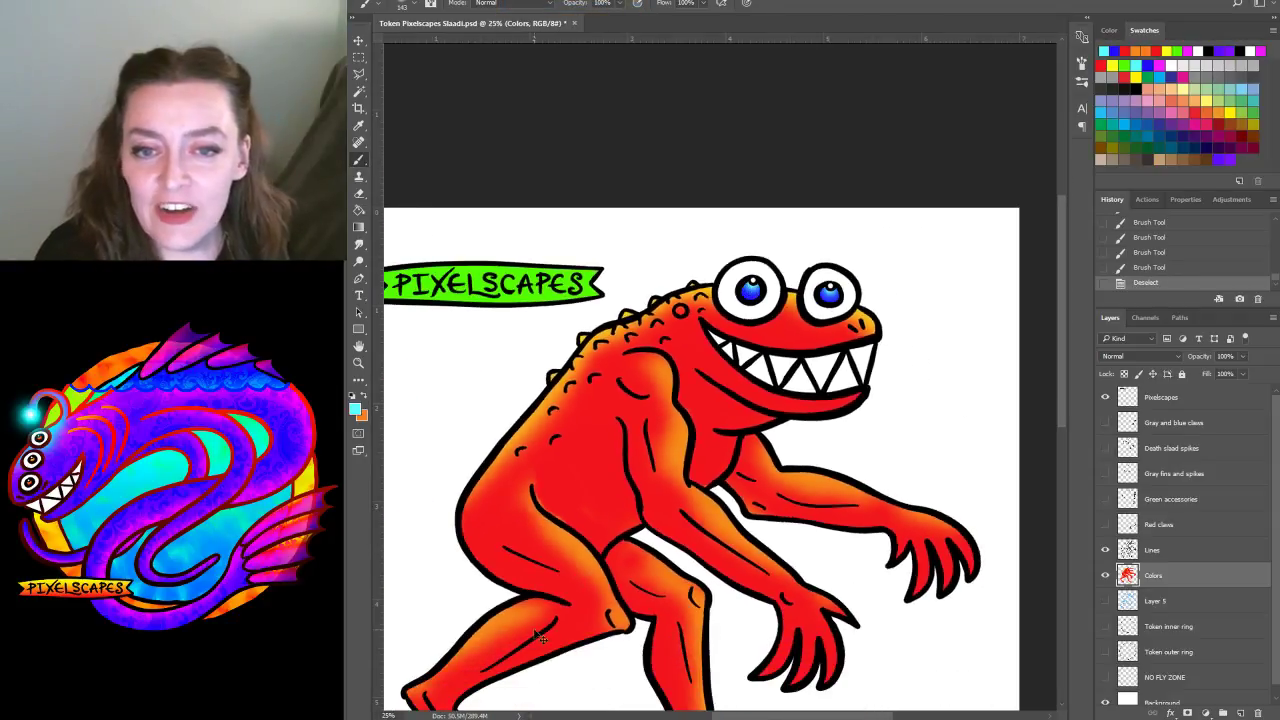
pyautogui.hotkey('ctrl', '-')
pyautogui.hotkey('ctrl', '0')
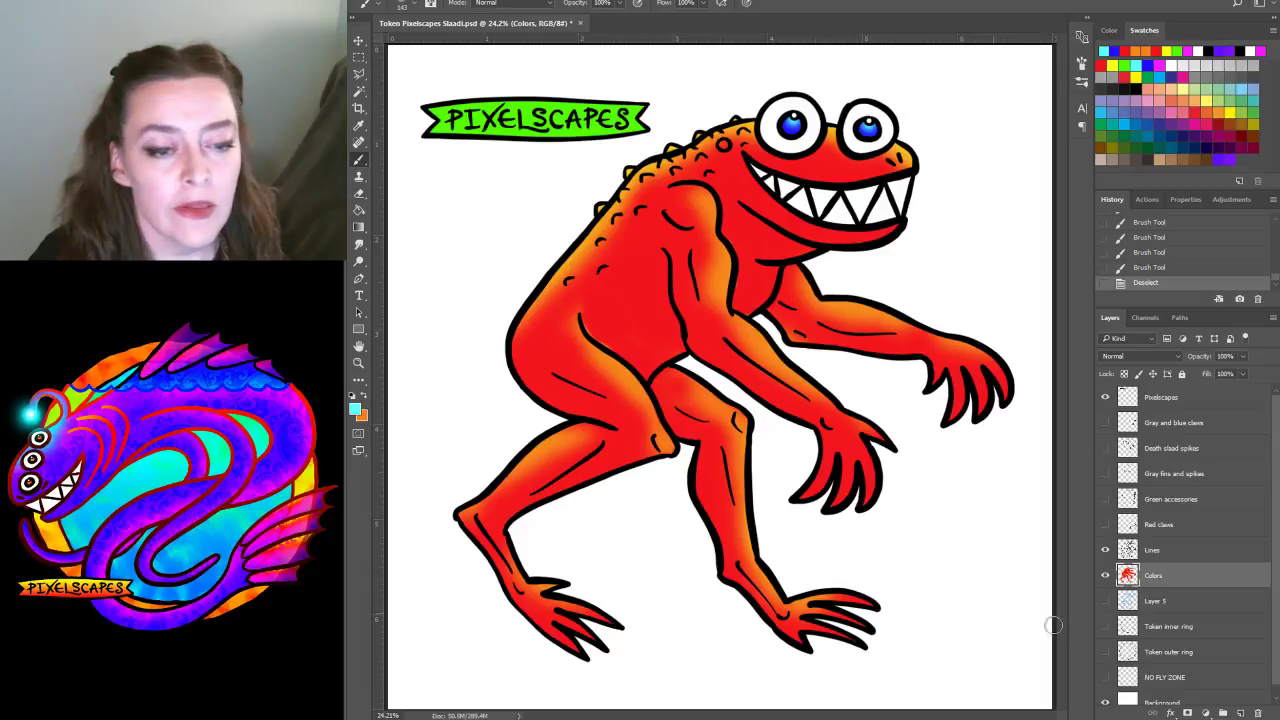
pyautogui.click(1159, 622)
pyautogui.click(1165, 652)
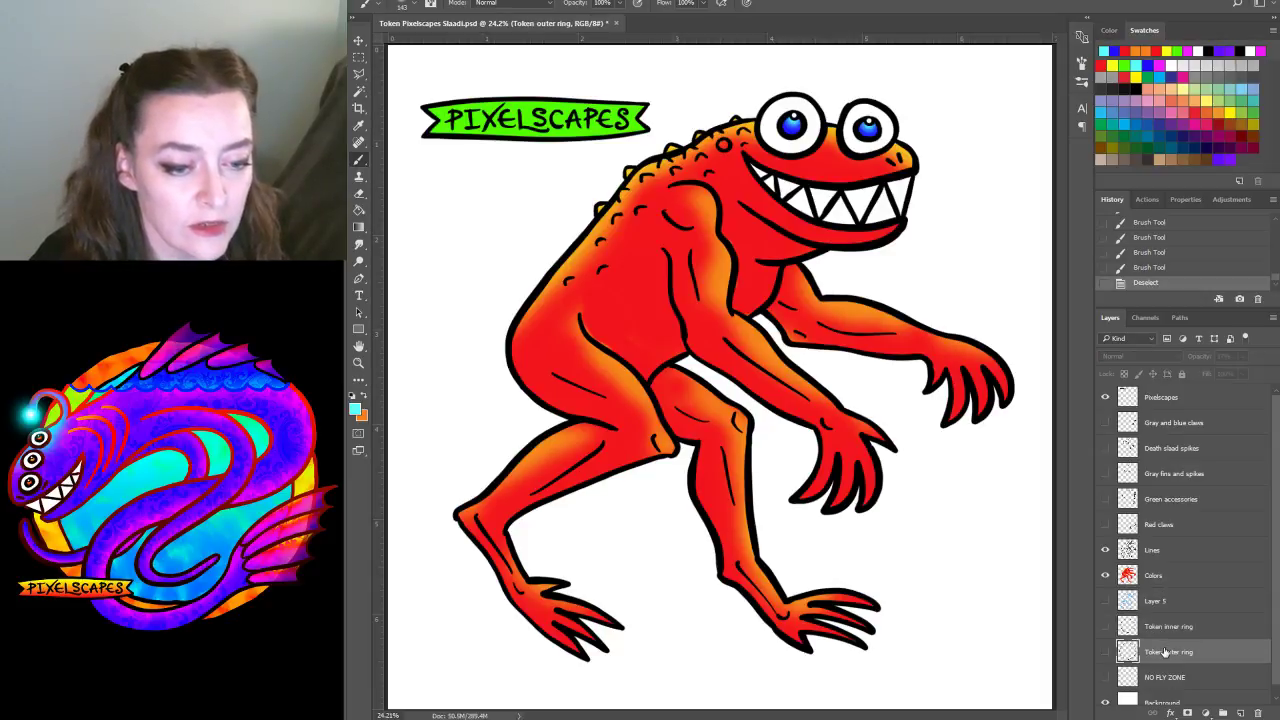
pyautogui.click(1105, 626)
pyautogui.click(1105, 652)
# Set both ring layers to 100% opacity and select them together
pyautogui.click(1168, 632)
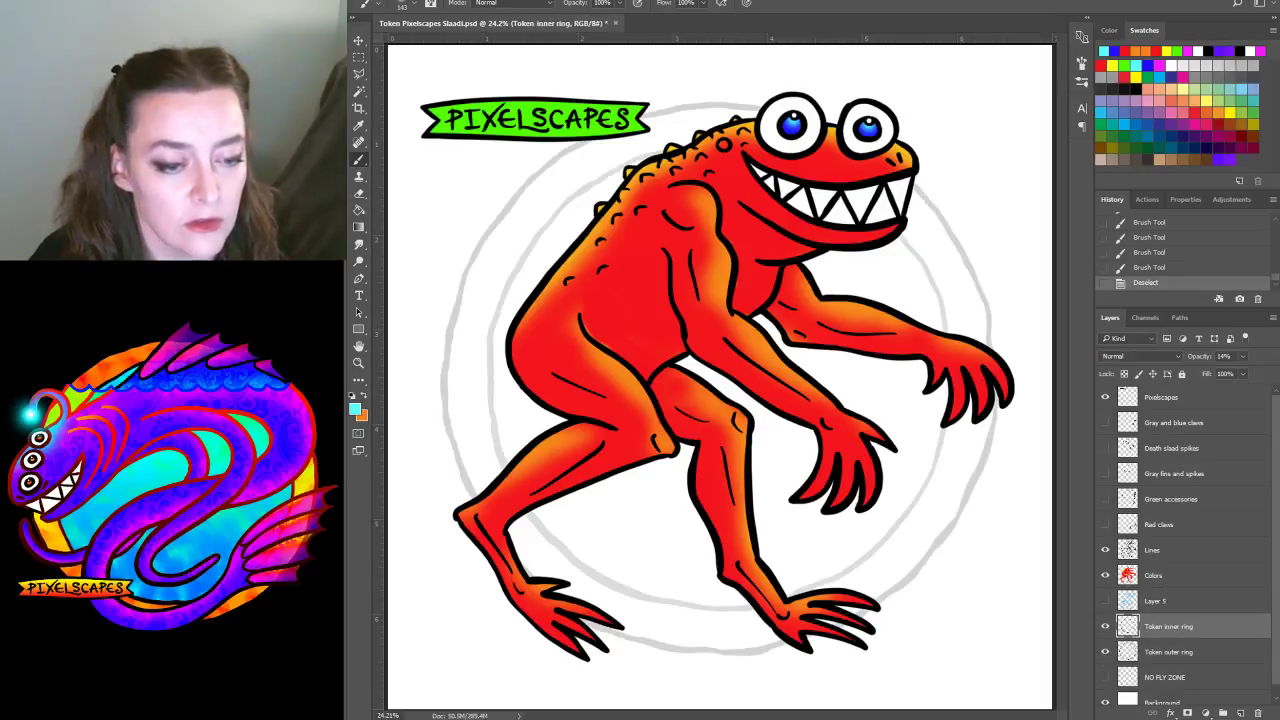
pyautogui.click(1241, 357)
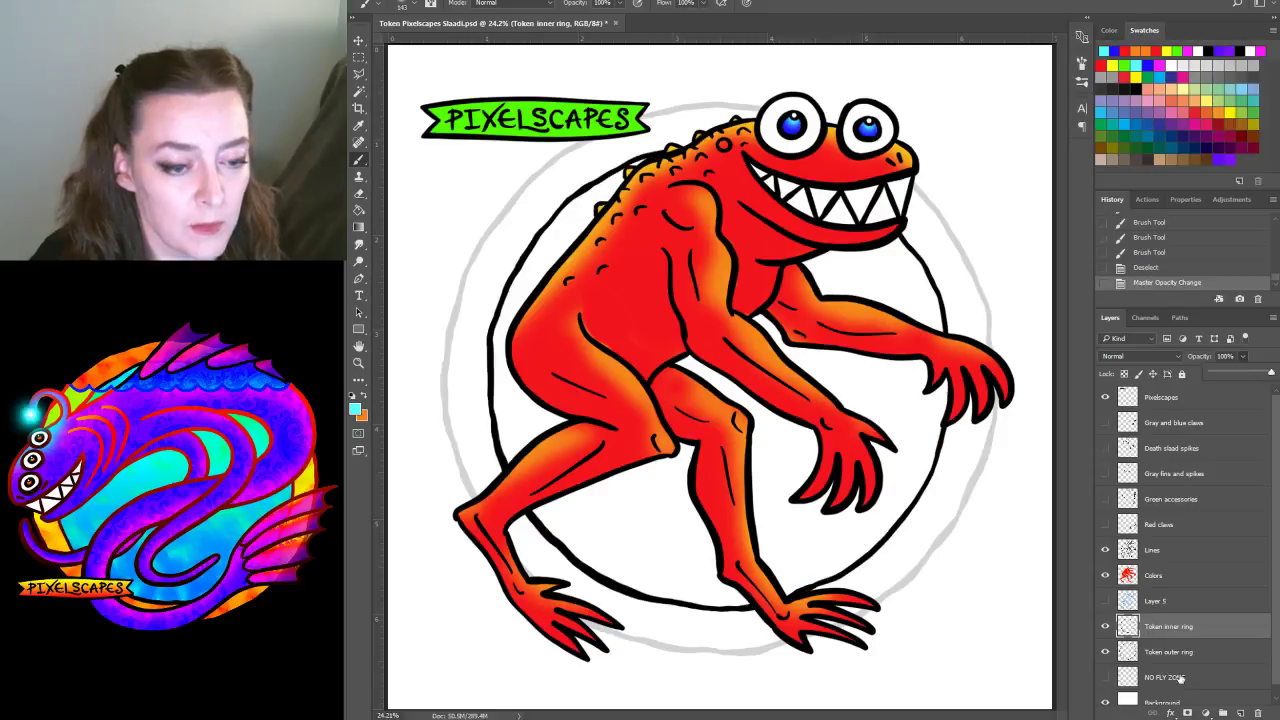
pyautogui.click(1200, 652)
pyautogui.click(1242, 357)
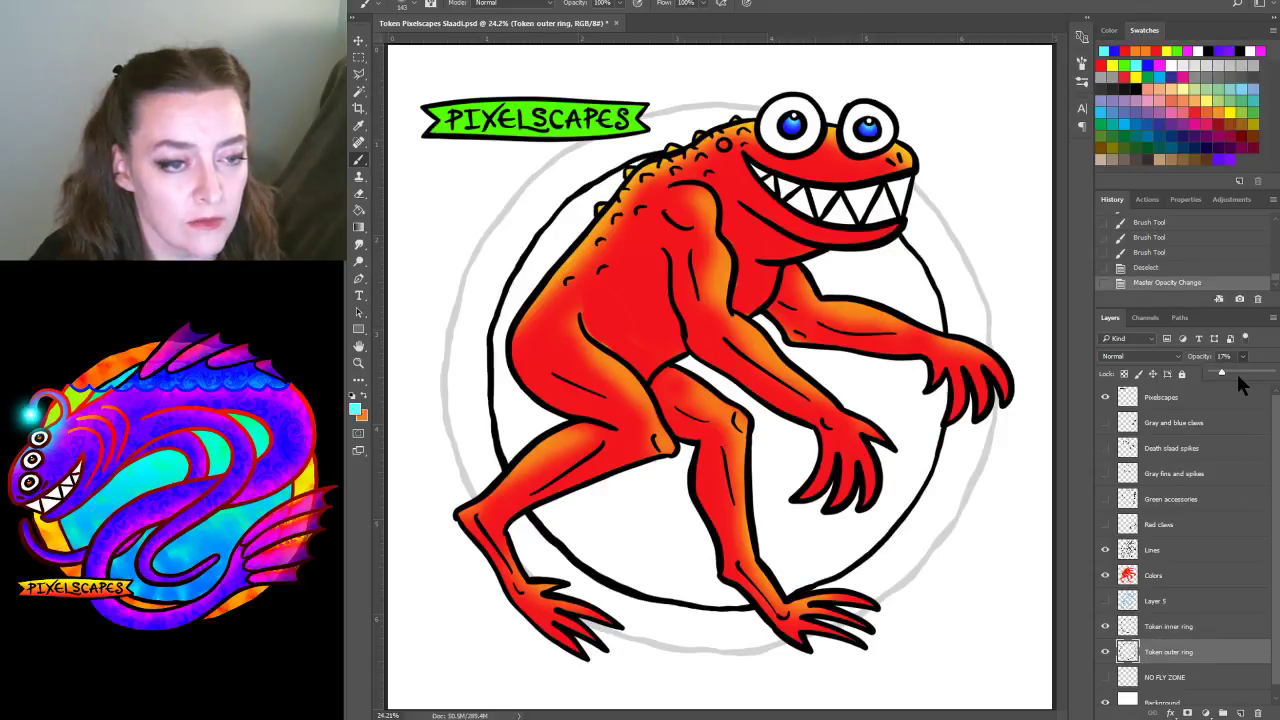
pyautogui.moveTo(1271, 373); pyautogui.dragTo(1271, 374)
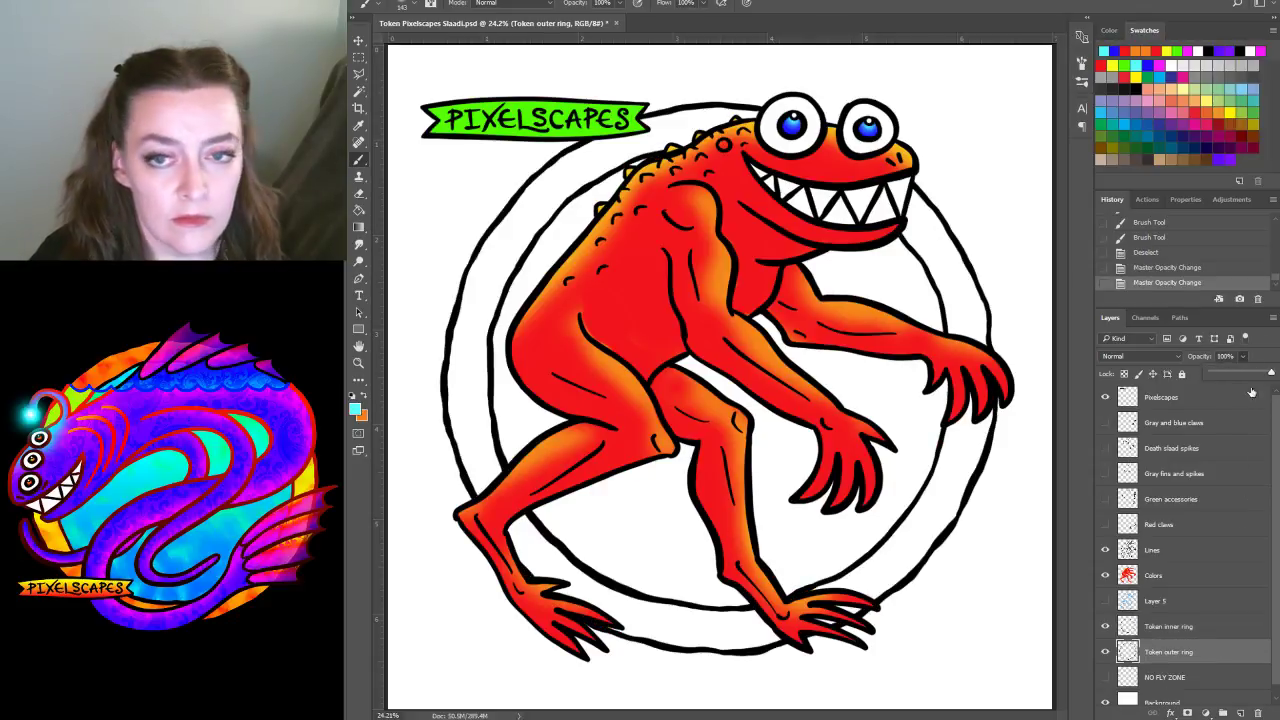
pyautogui.click(1162, 627)
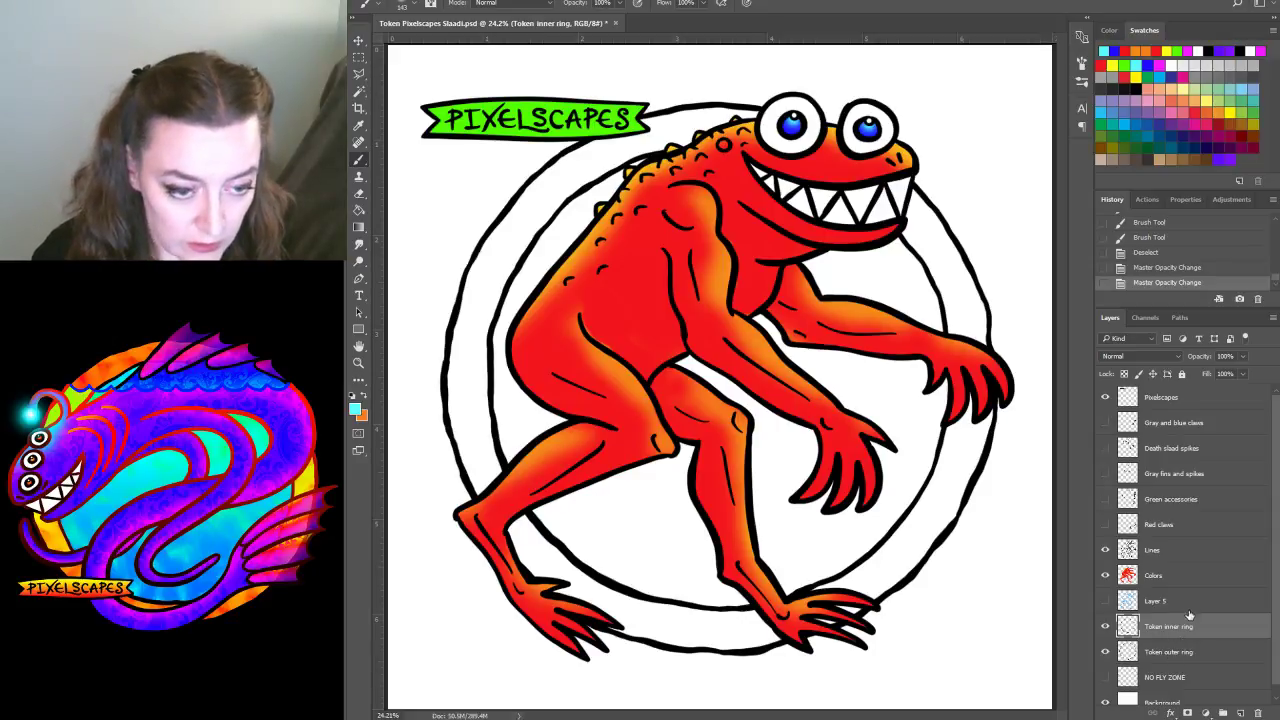
pyautogui.keyDown('shift'); pyautogui.click(1180, 652); pyautogui.keyUp('shift')
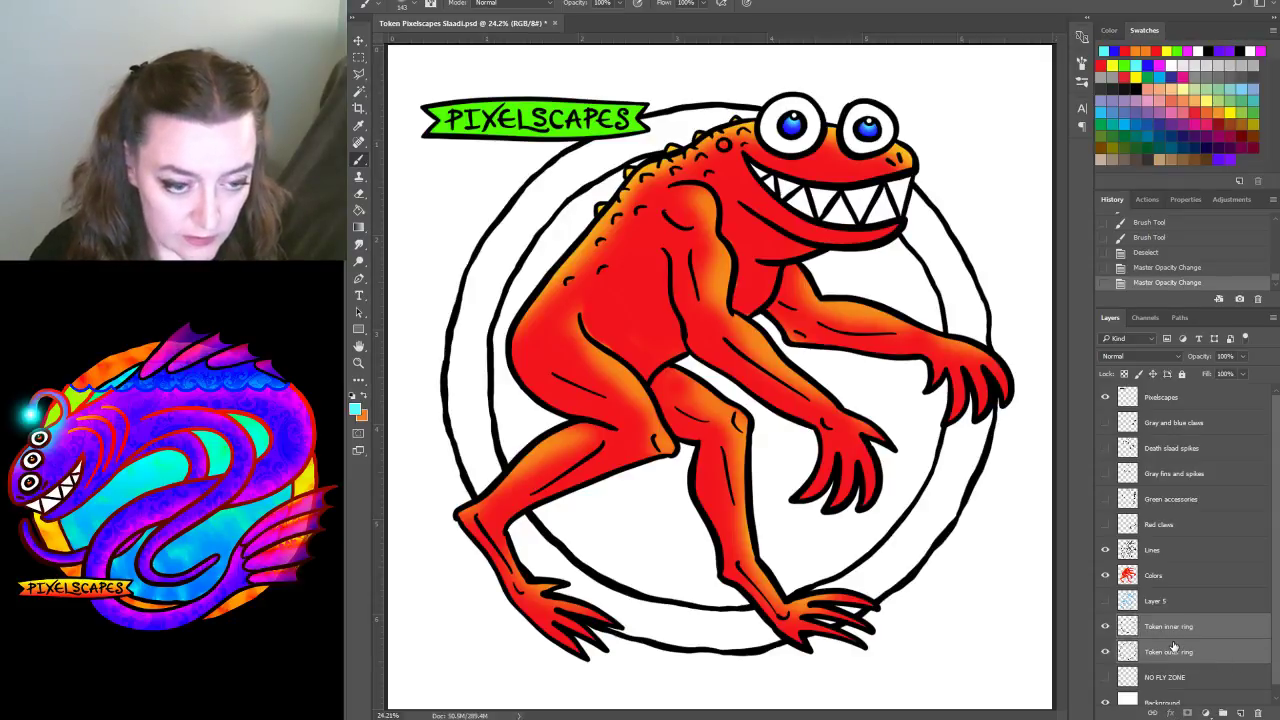
# Merge the ring layers and add a new layer named 'Background colors' below Token inner ring
pyautogui.hotkey('ctrl', 'e')
pyautogui.click(1241, 712)
pyautogui.moveTo(1178, 628); pyautogui.dragTo(1182, 666)
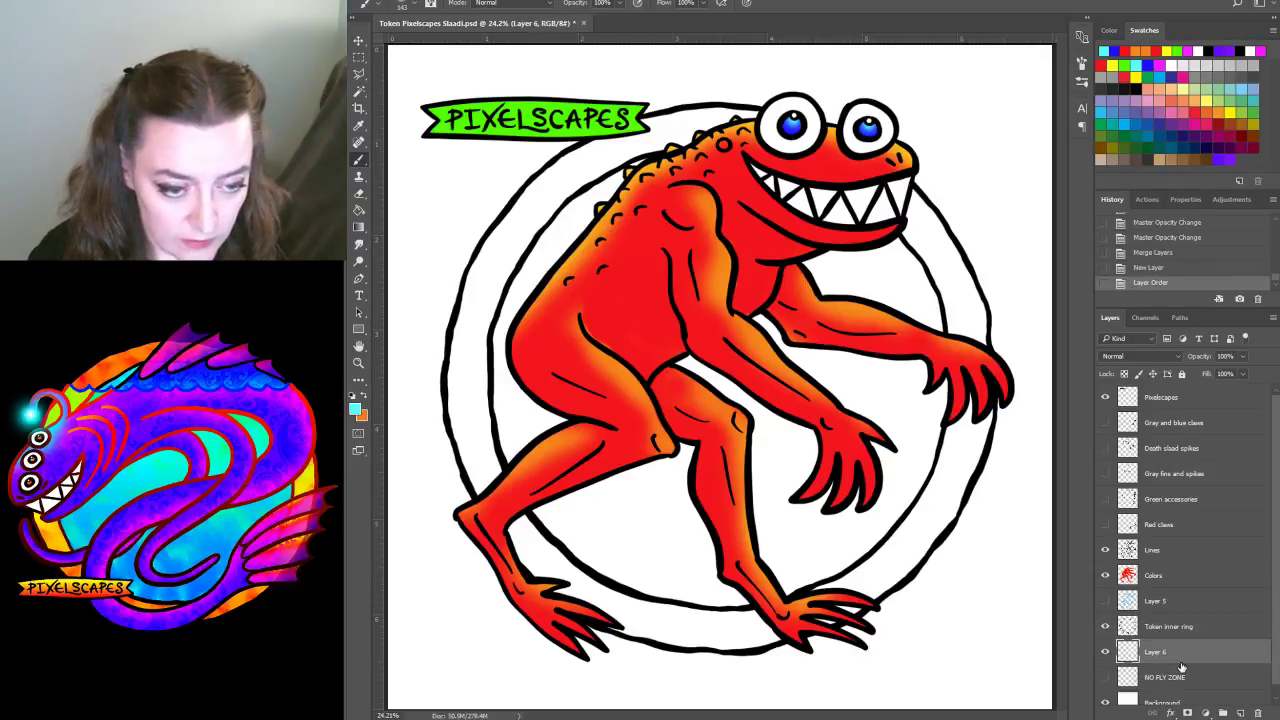
pyautogui.doubleClick(1155, 652)
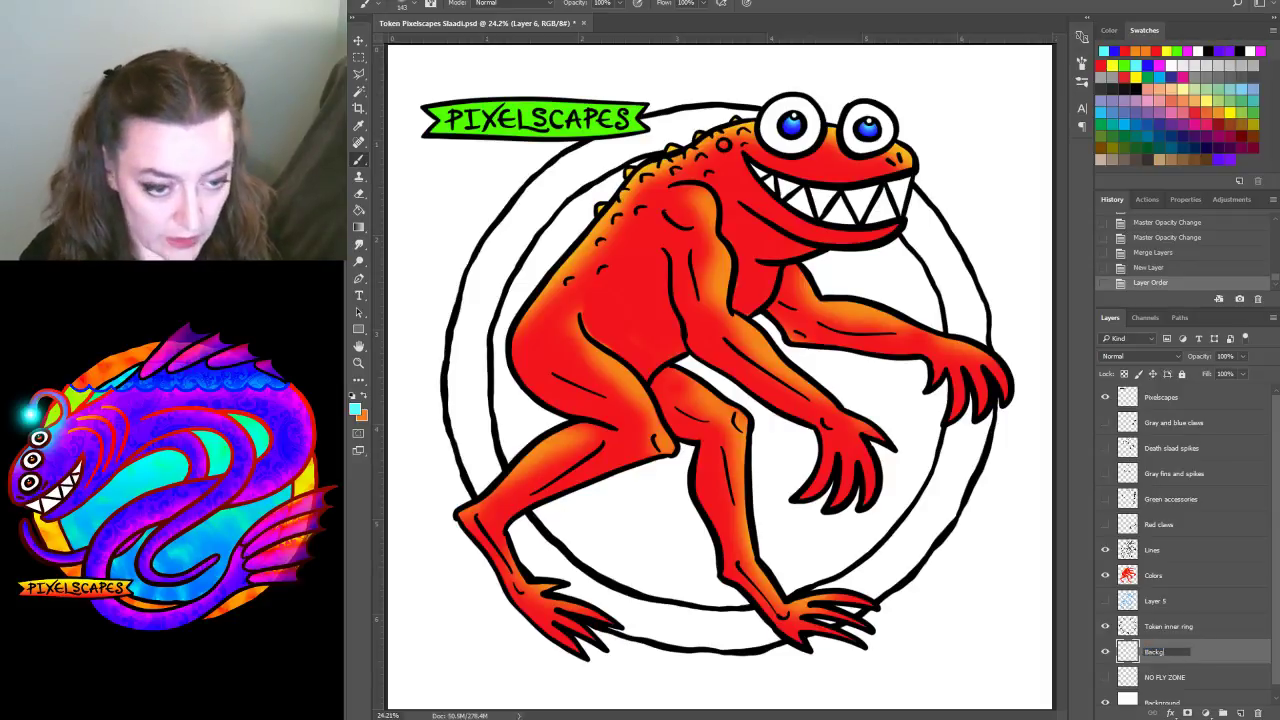
pyautogui.write('Background colors')
pyautogui.press('Return')
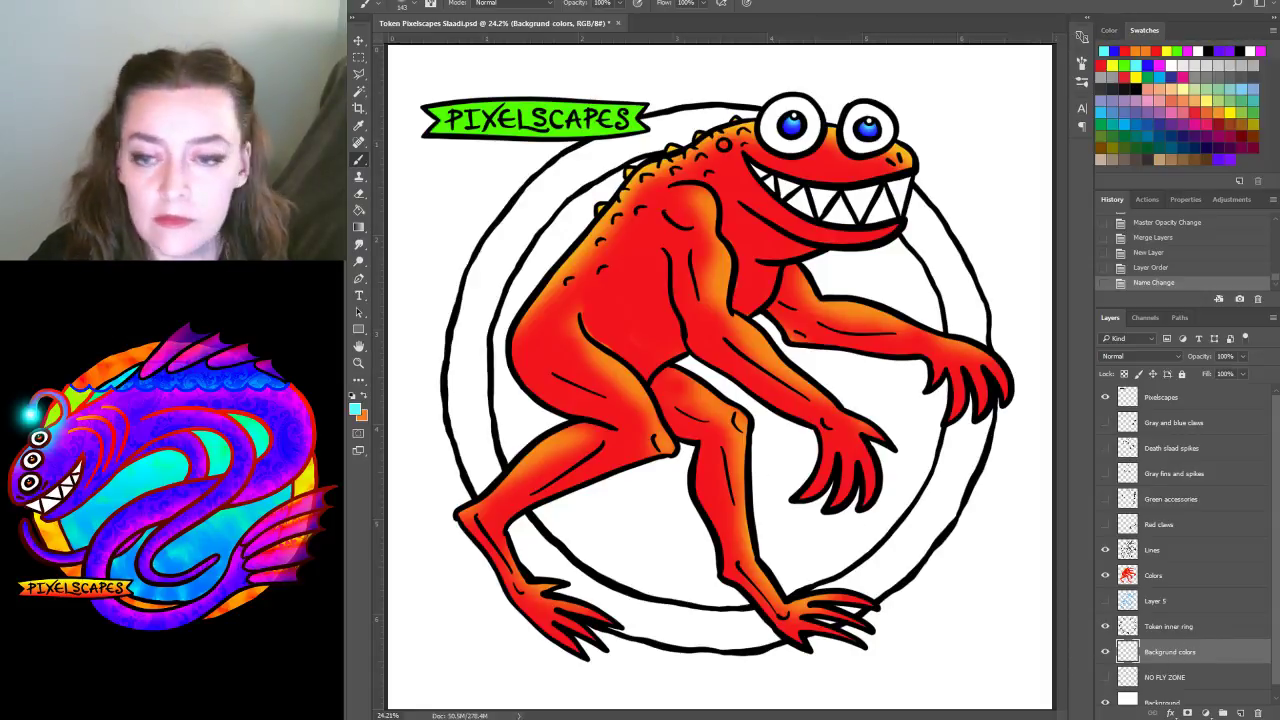
# Try Magic Wand selections of the white area sampling all layers, then hide the Lines layer
pyautogui.press('w')
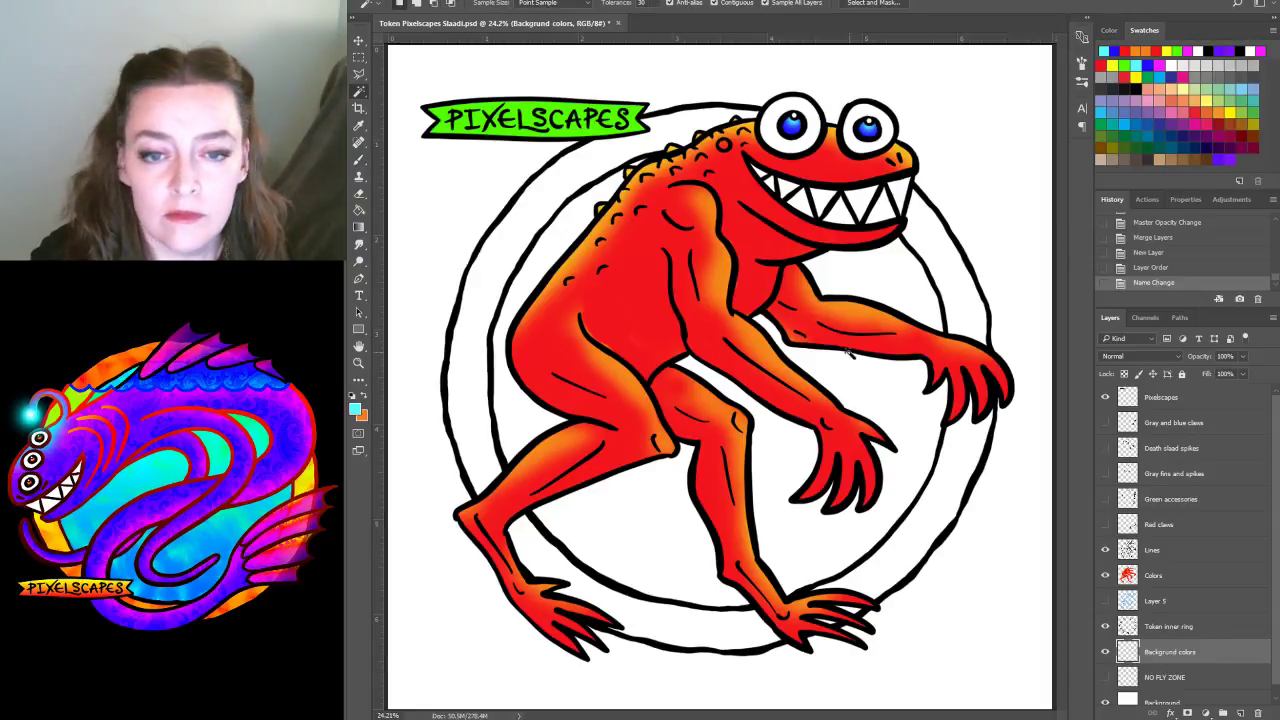
pyautogui.click(846, 362)
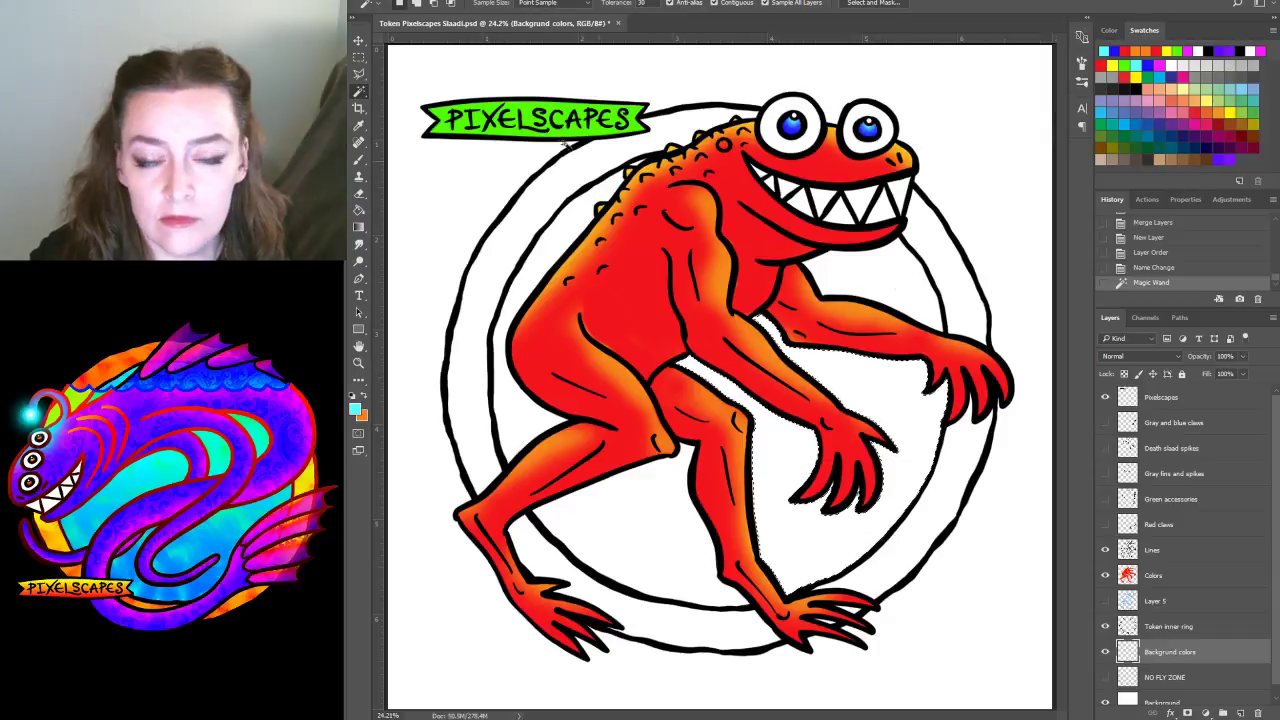
pyautogui.click(765, 4)
pyautogui.click(871, 263)
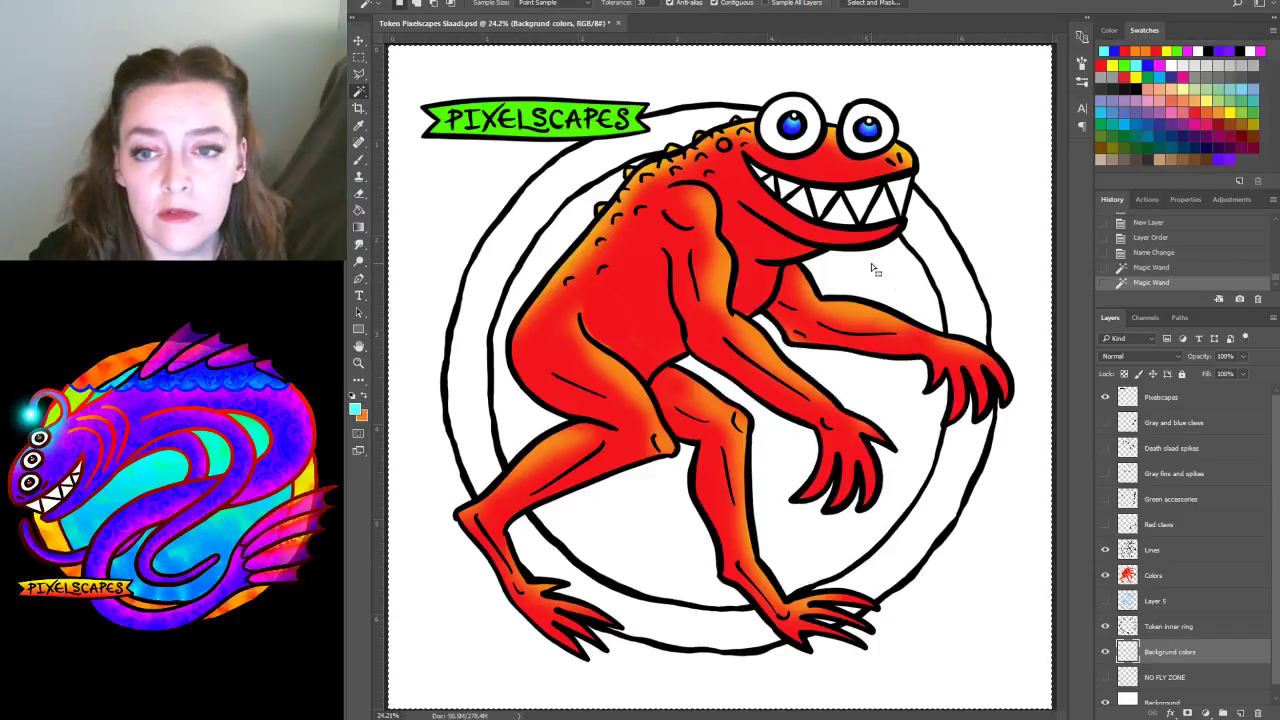
pyautogui.hotkey('ctrl', 'd')
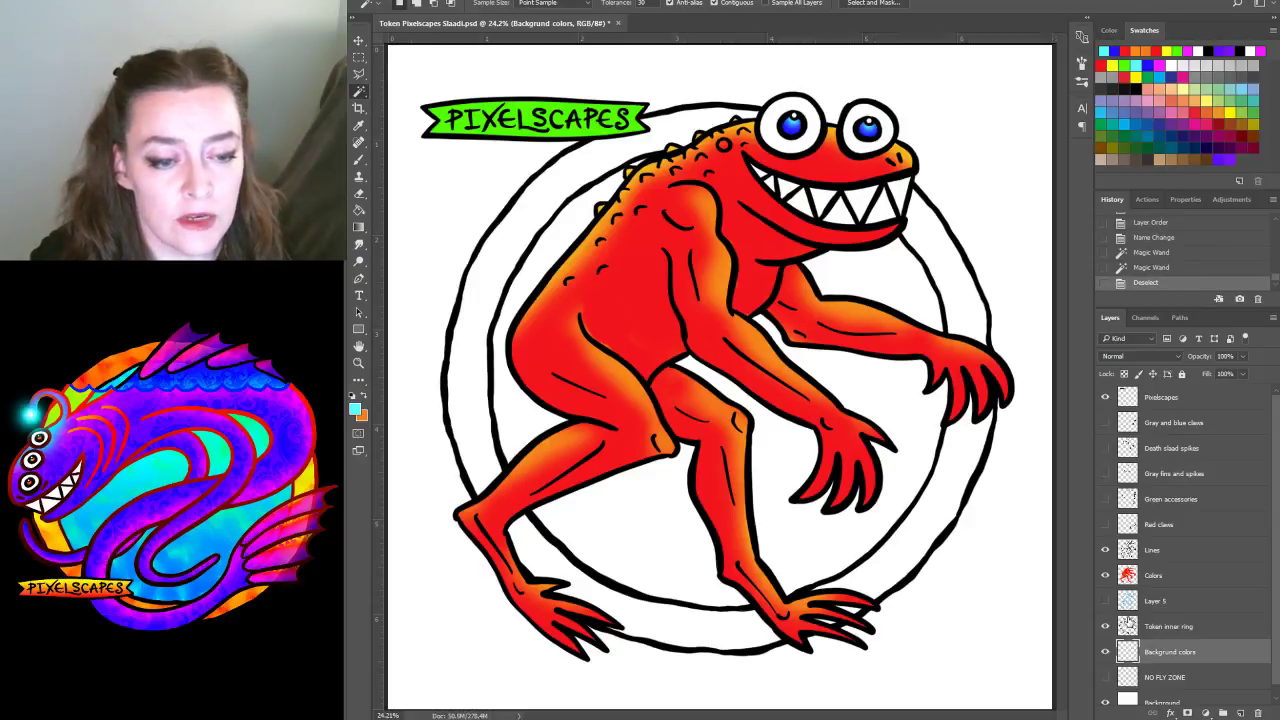
pyautogui.click(854, 377)
pyautogui.hotkey('ctrl', 'd')
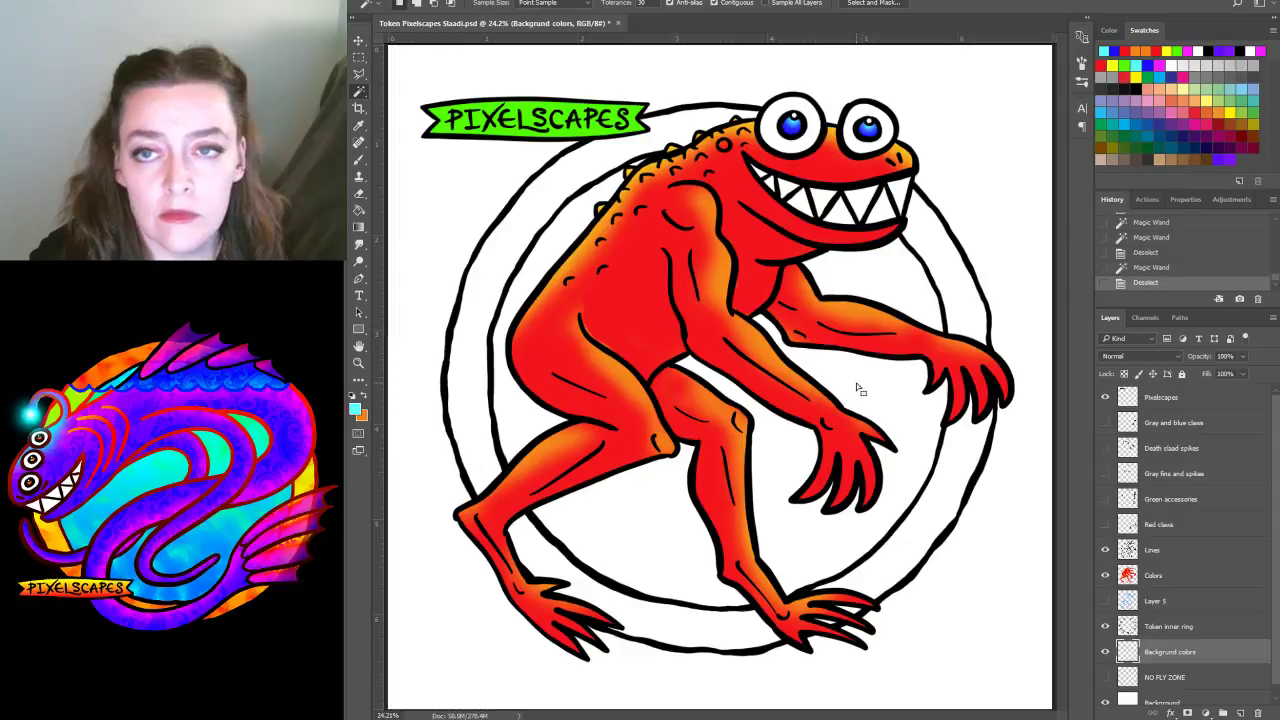
pyautogui.click(1105, 550)
# Hide the Colors and Pixelscapes layers, select inside the inner ring, and expand the selection
pyautogui.click(1105, 575)
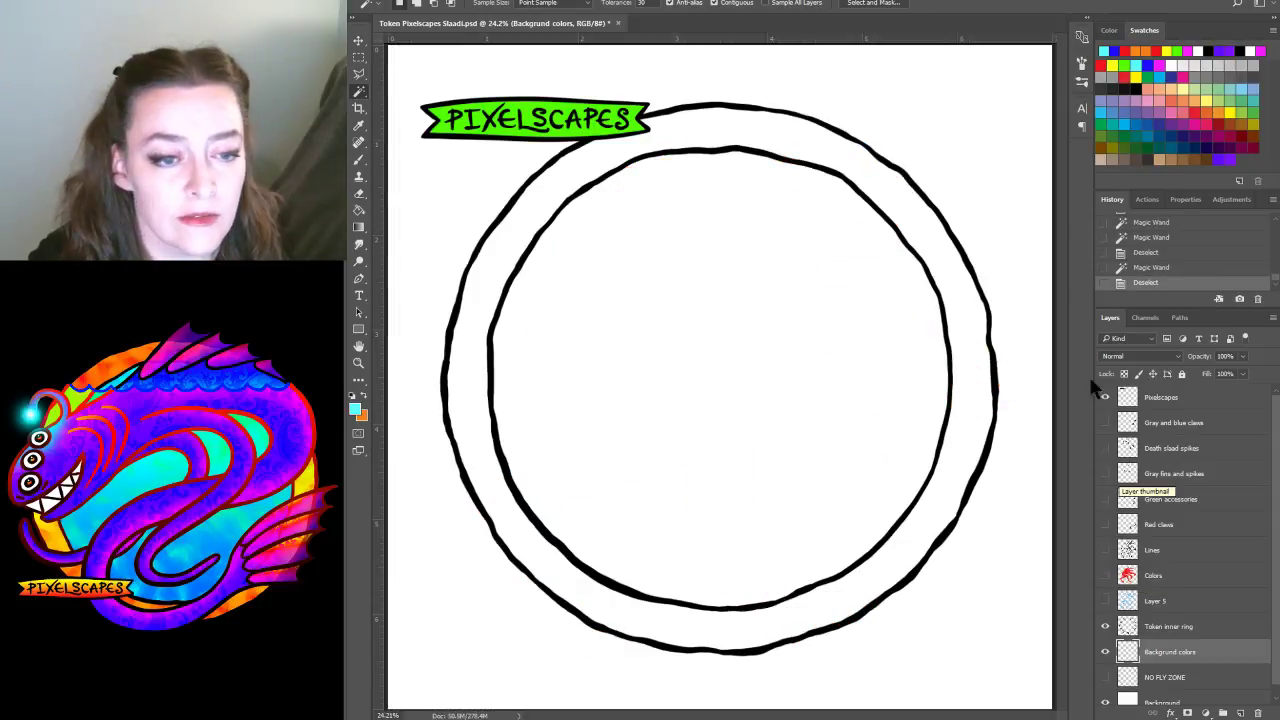
pyautogui.click(1105, 399)
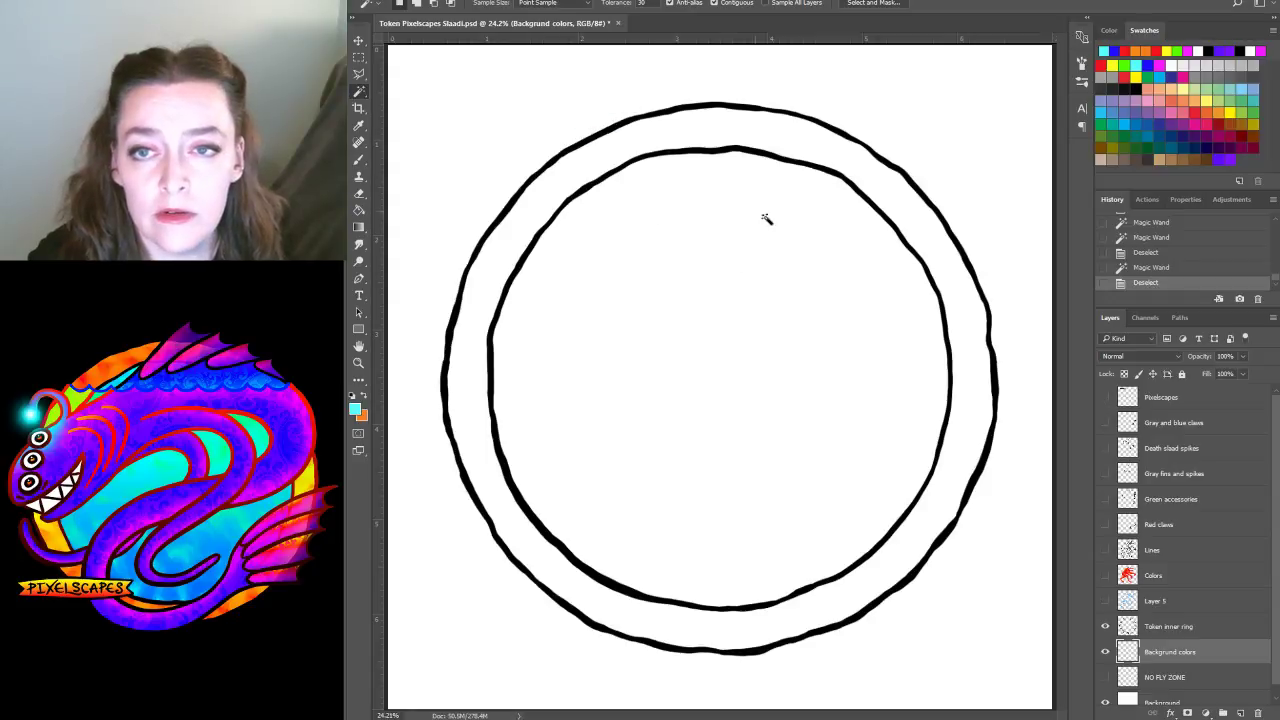
pyautogui.click(764, 3)
pyautogui.click(831, 419)
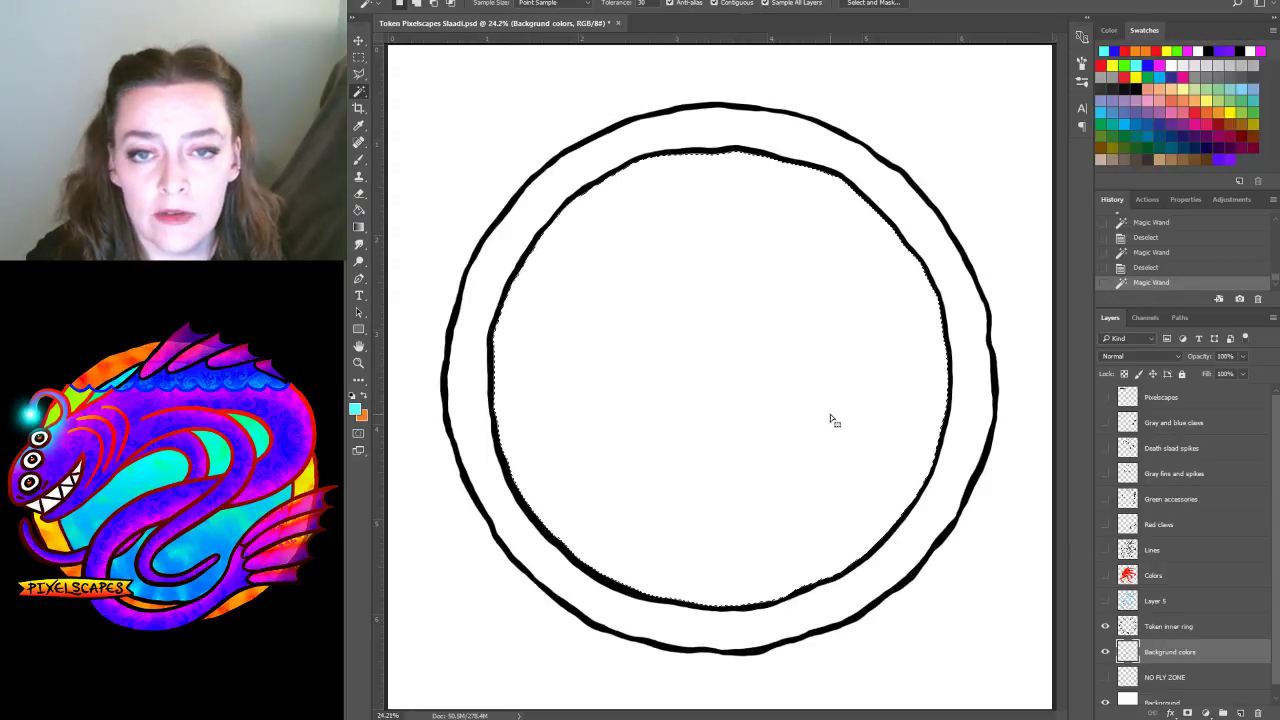
pyautogui.hotkey('alt', 's')
pyautogui.press('m')
pyautogui.press('e')
pyautogui.press('Return')
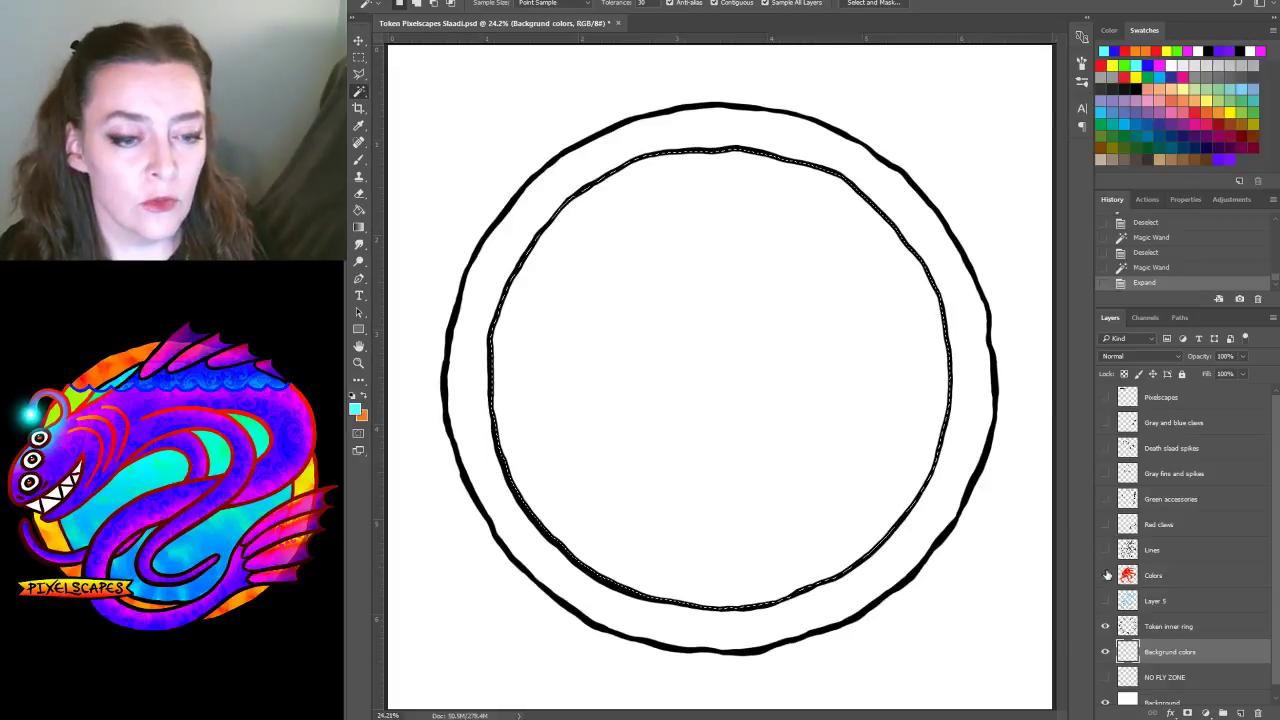
# Fill the inner circle with pure blue as the foreground colour
pyautogui.click(1145, 50)
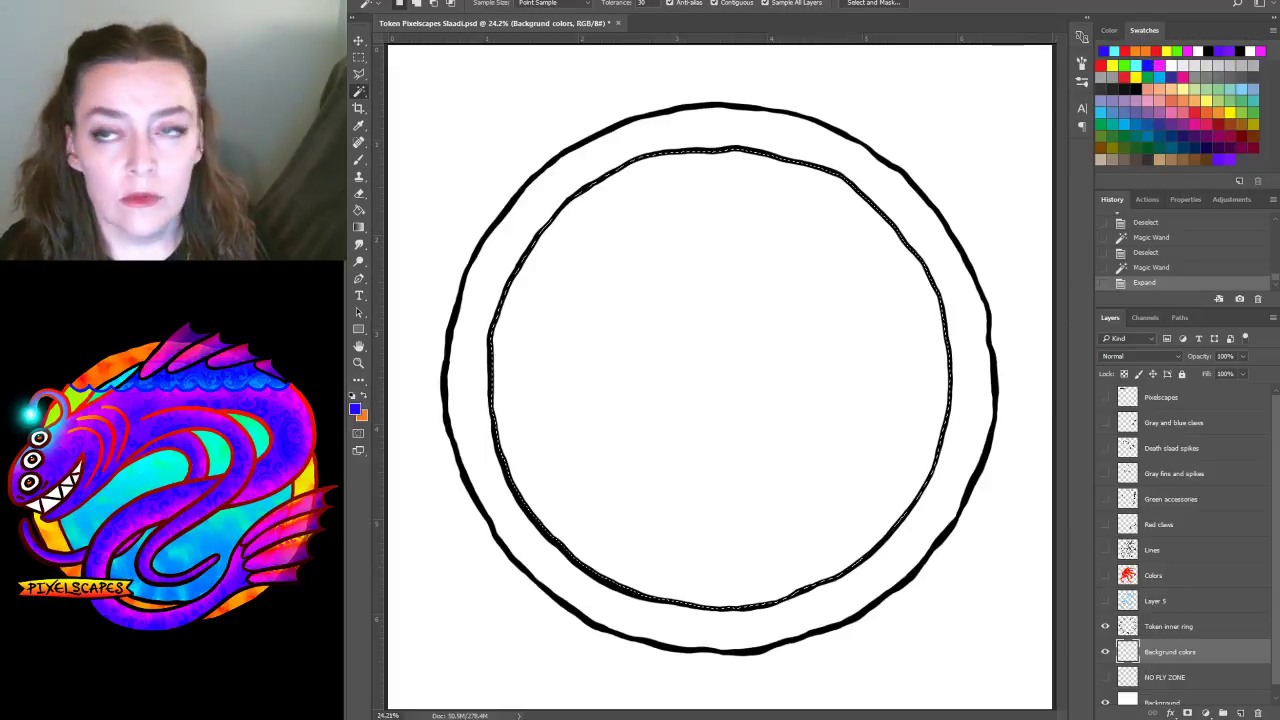
pyautogui.click(405, 2)
pyautogui.click(491, 179)
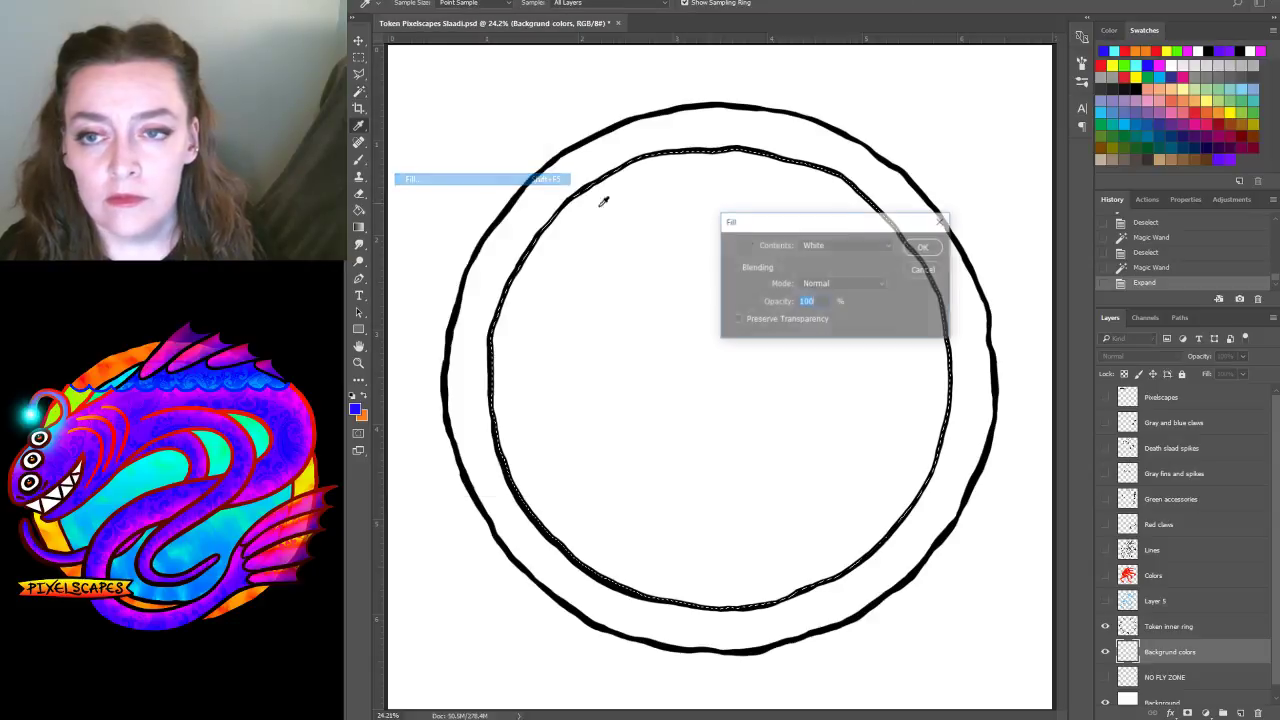
pyautogui.click(850, 245)
pyautogui.click(840, 263)
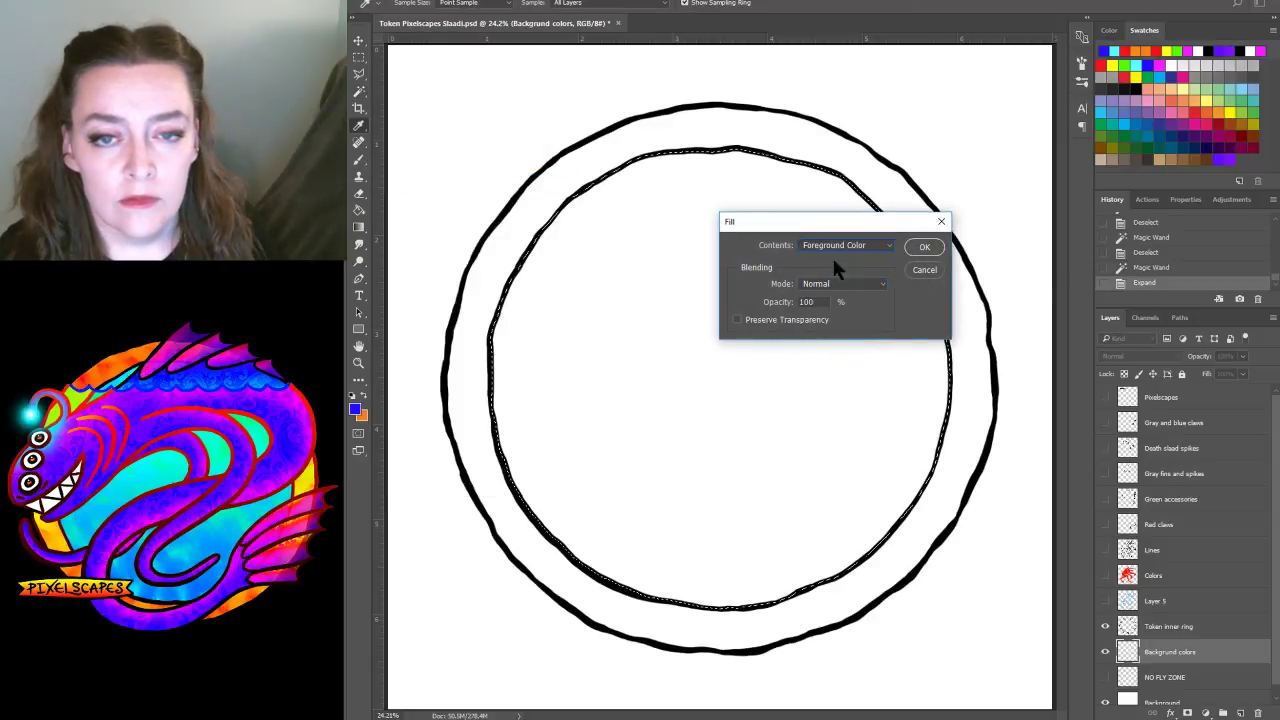
pyautogui.click(924, 247)
# Contract the selection by 10 pixels and feather it by 10 pixels
pyautogui.press('w')
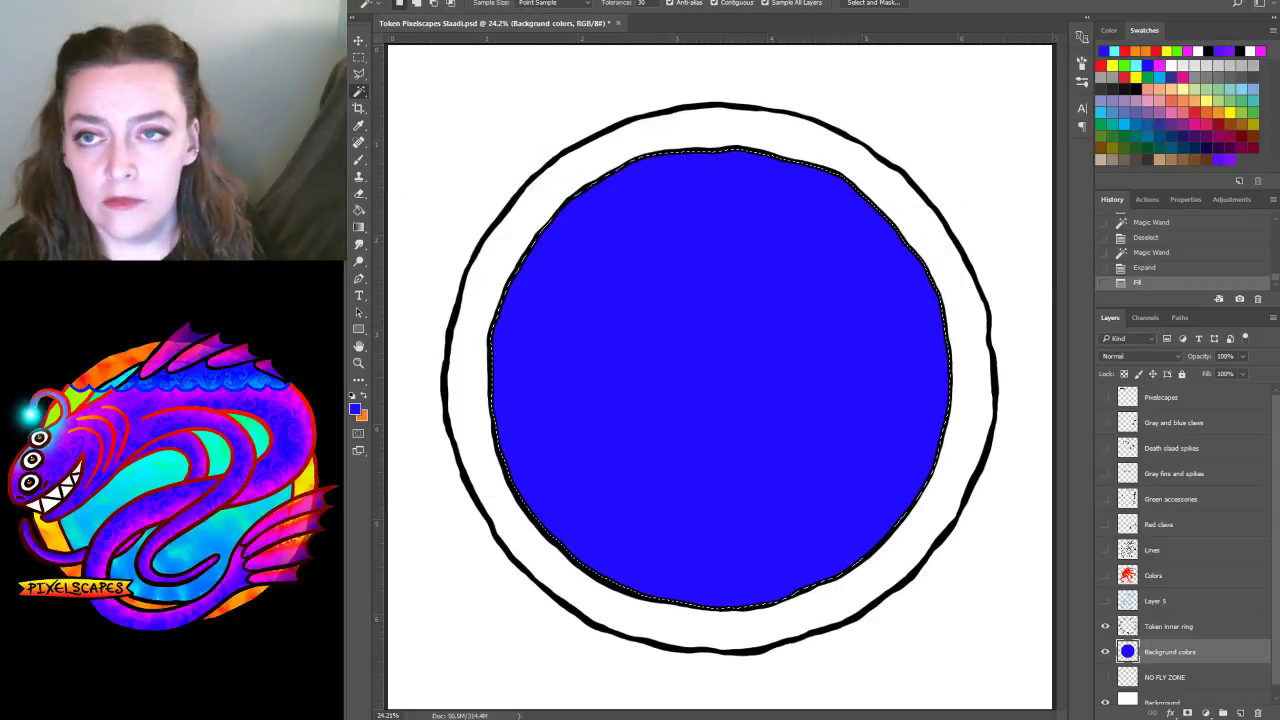
pyautogui.click(515, 2)
pyautogui.moveTo(537, 157)
pyautogui.click(678, 187)
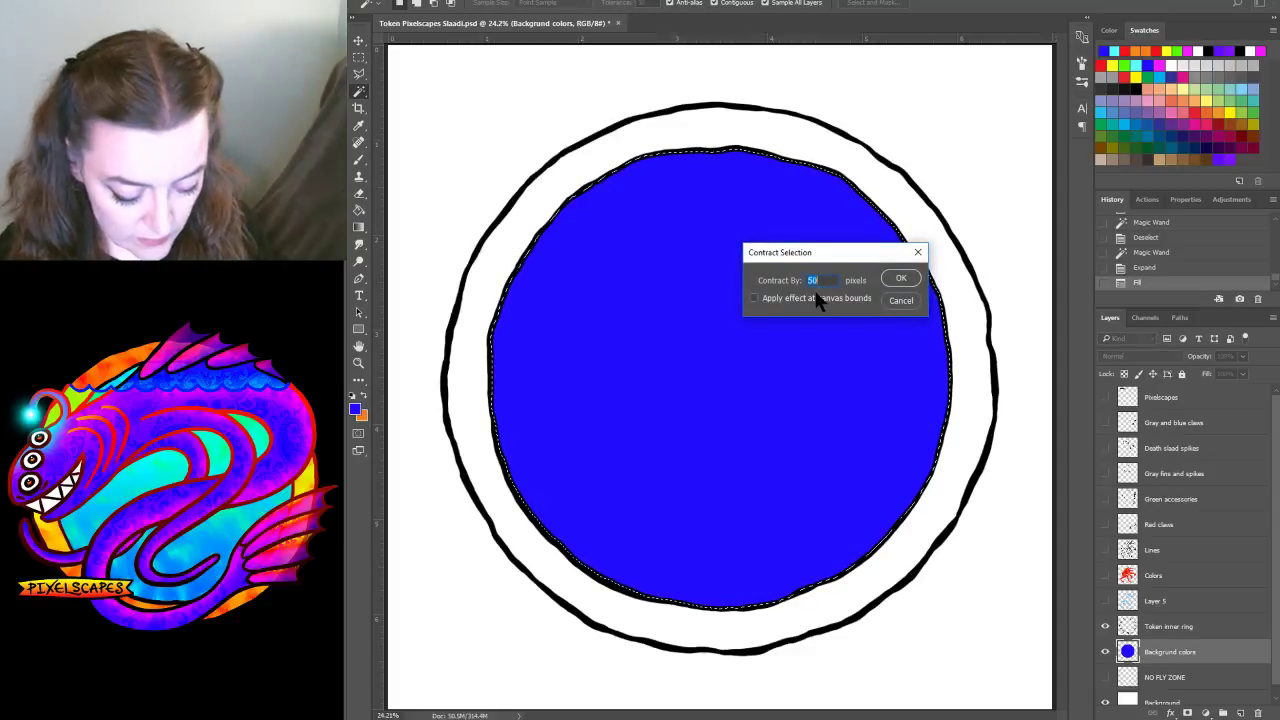
pyautogui.write('10')
pyautogui.press('Return')
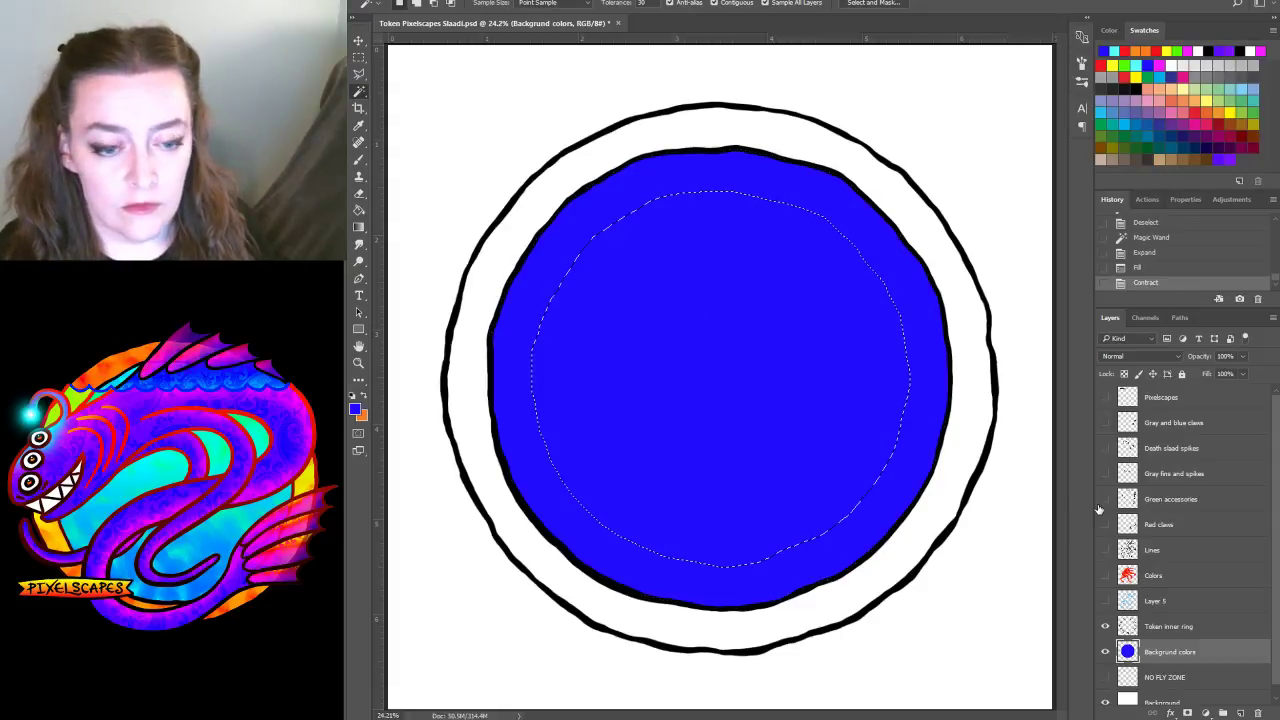
pyautogui.click(515, 2)
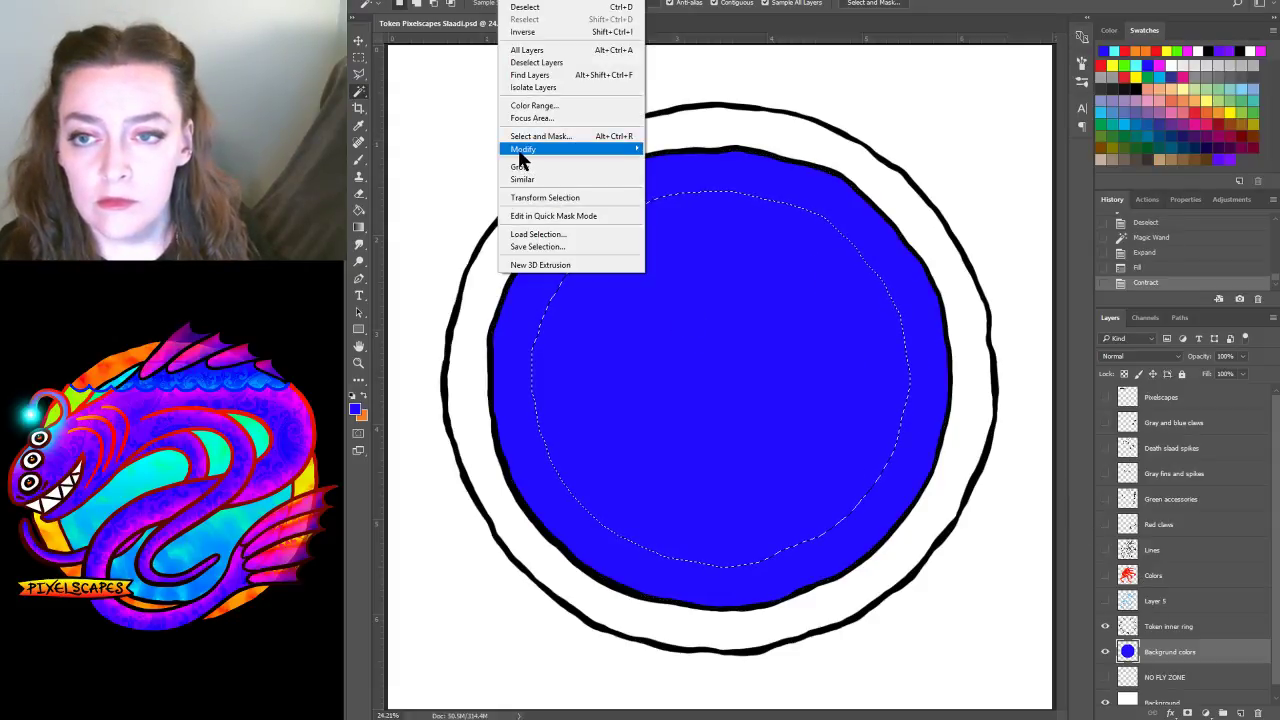
pyautogui.moveTo(522, 152)
pyautogui.click(690, 199)
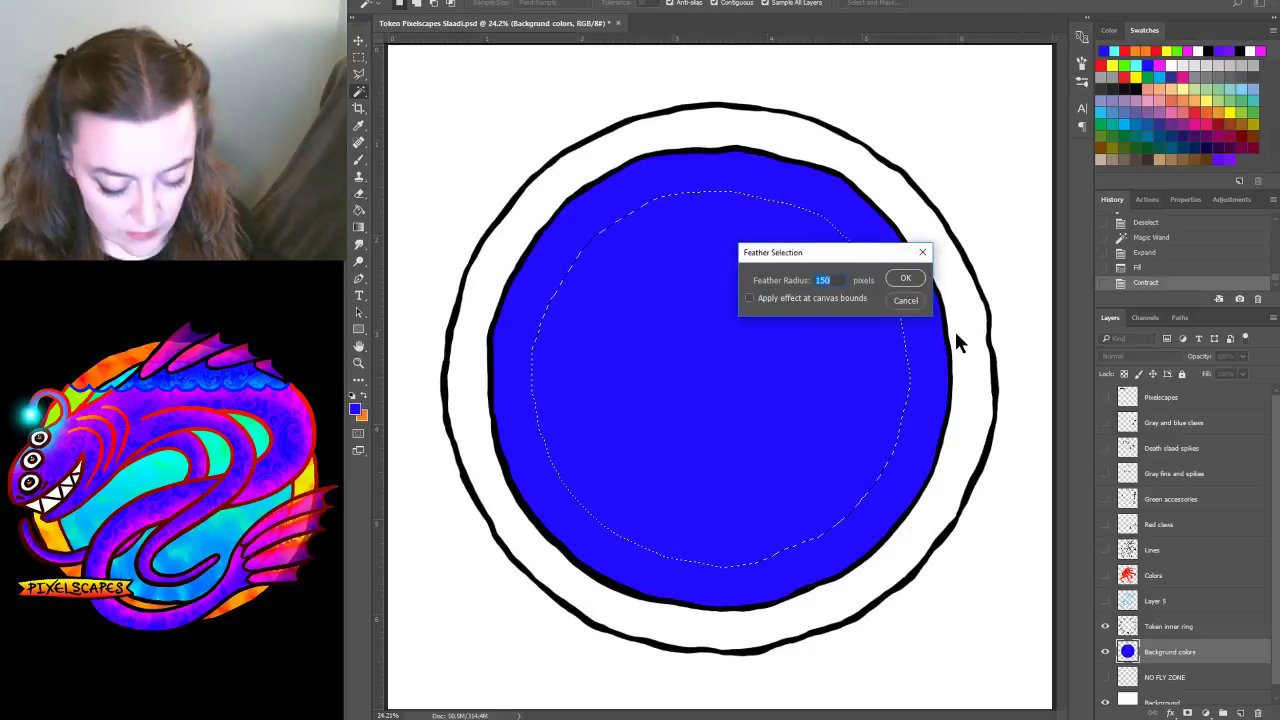
pyautogui.write('10')
pyautogui.press('Return')
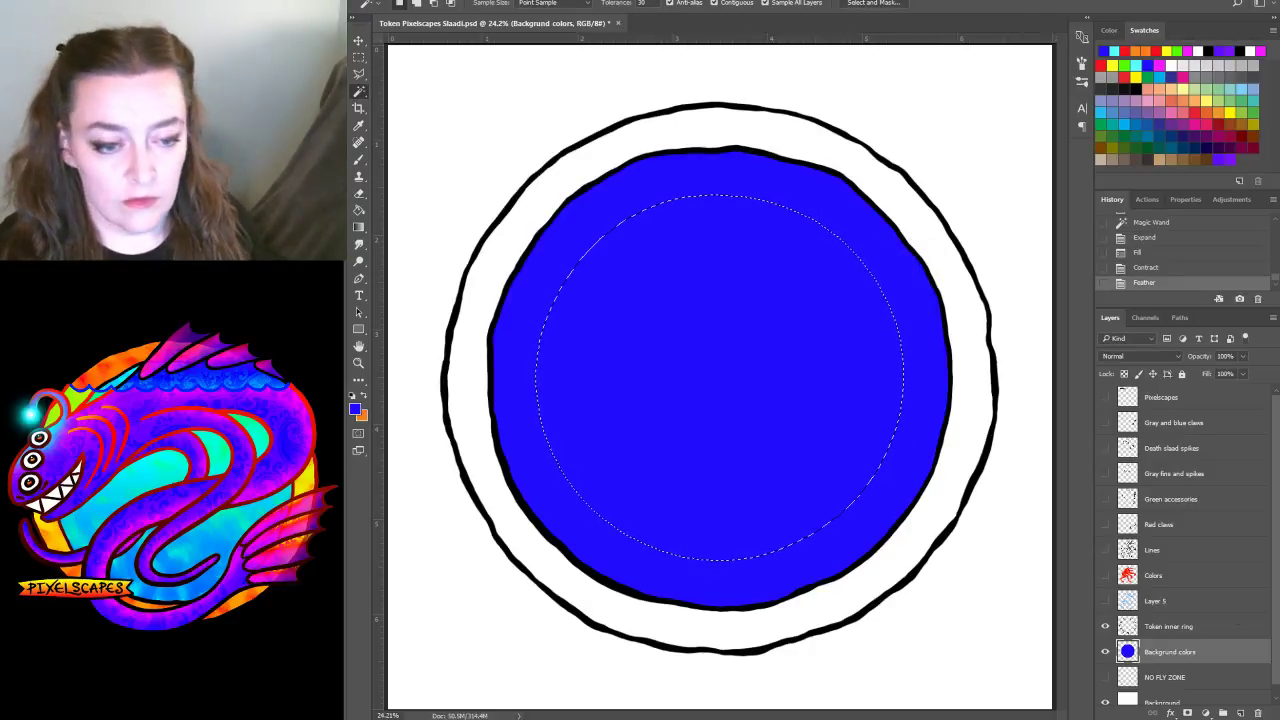
# Lighten the feathered centre with a Hue/Saturation hue shift, then deselect
pyautogui.hotkey('ctrl', 'u')
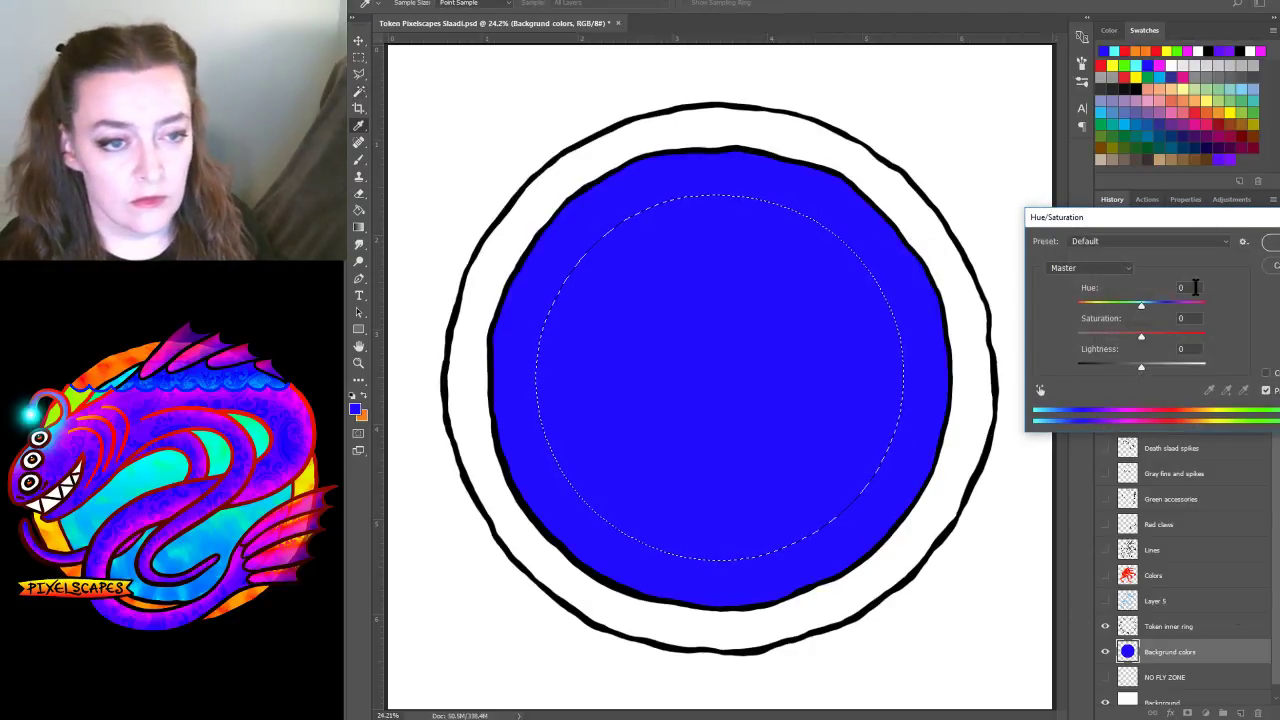
pyautogui.write('60')
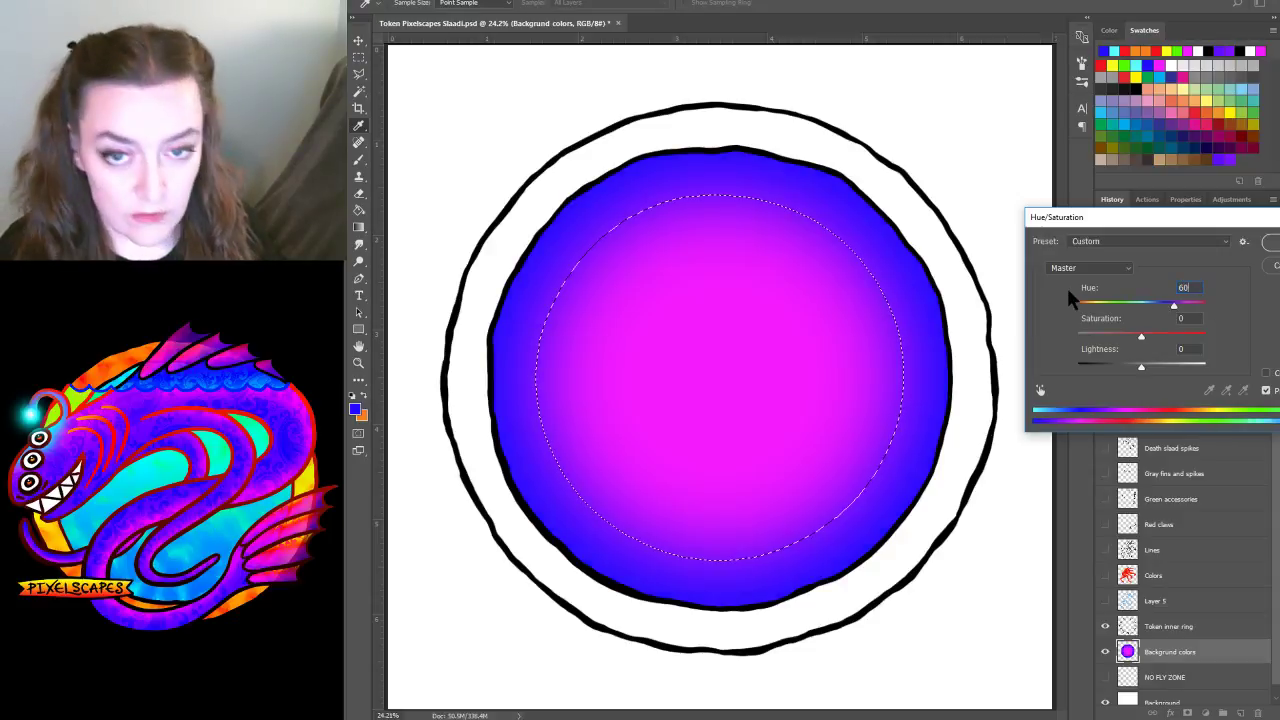
pyautogui.click(1094, 288)
pyautogui.write('-')
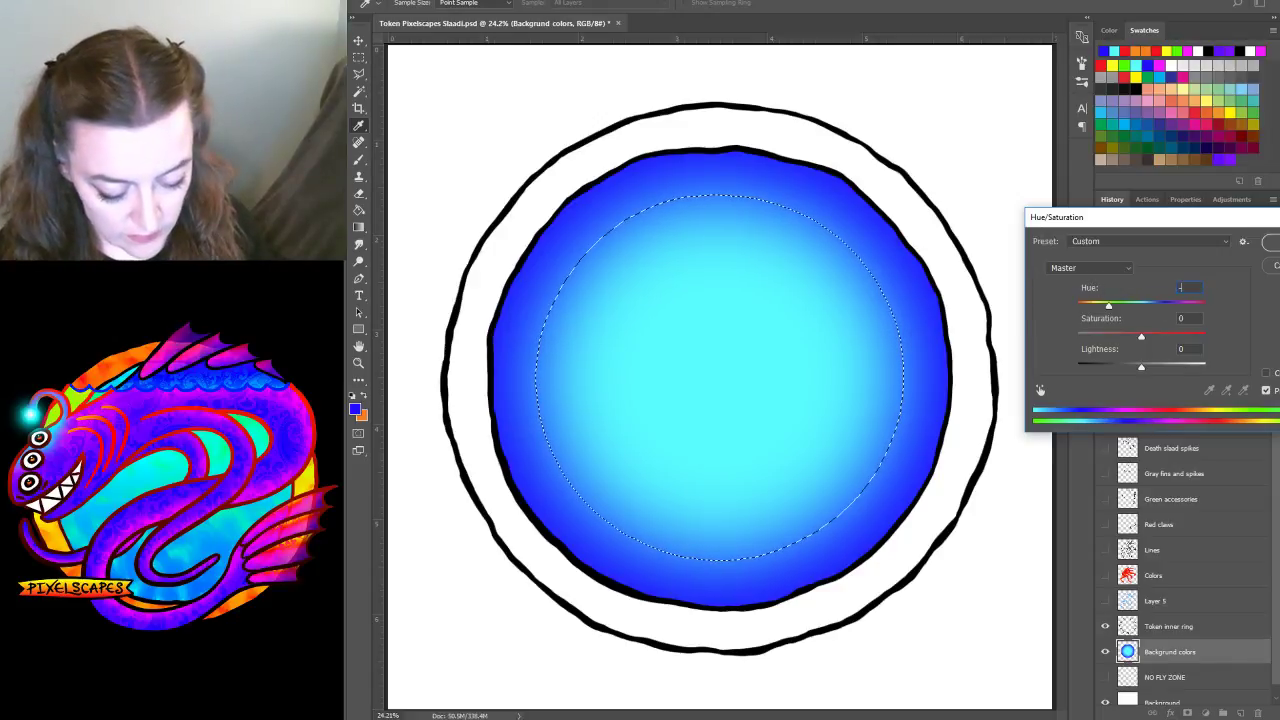
pyautogui.write('60-30')
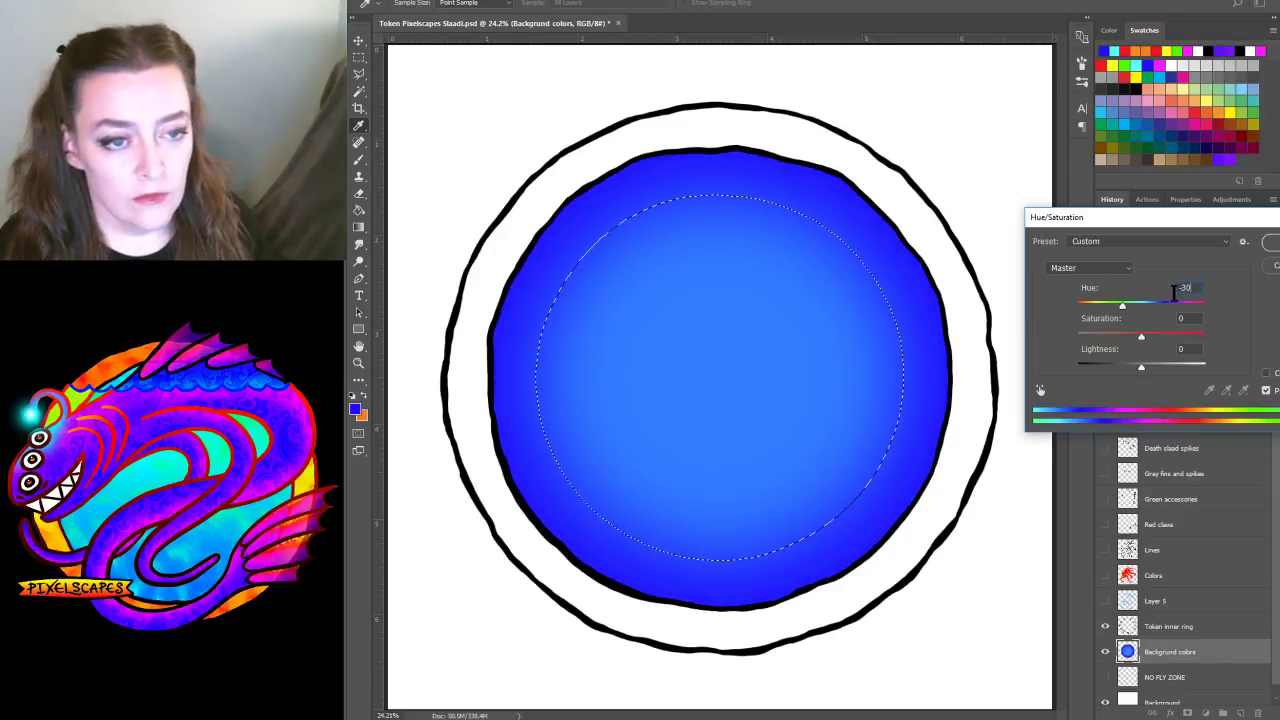
pyautogui.press('BackSpace')
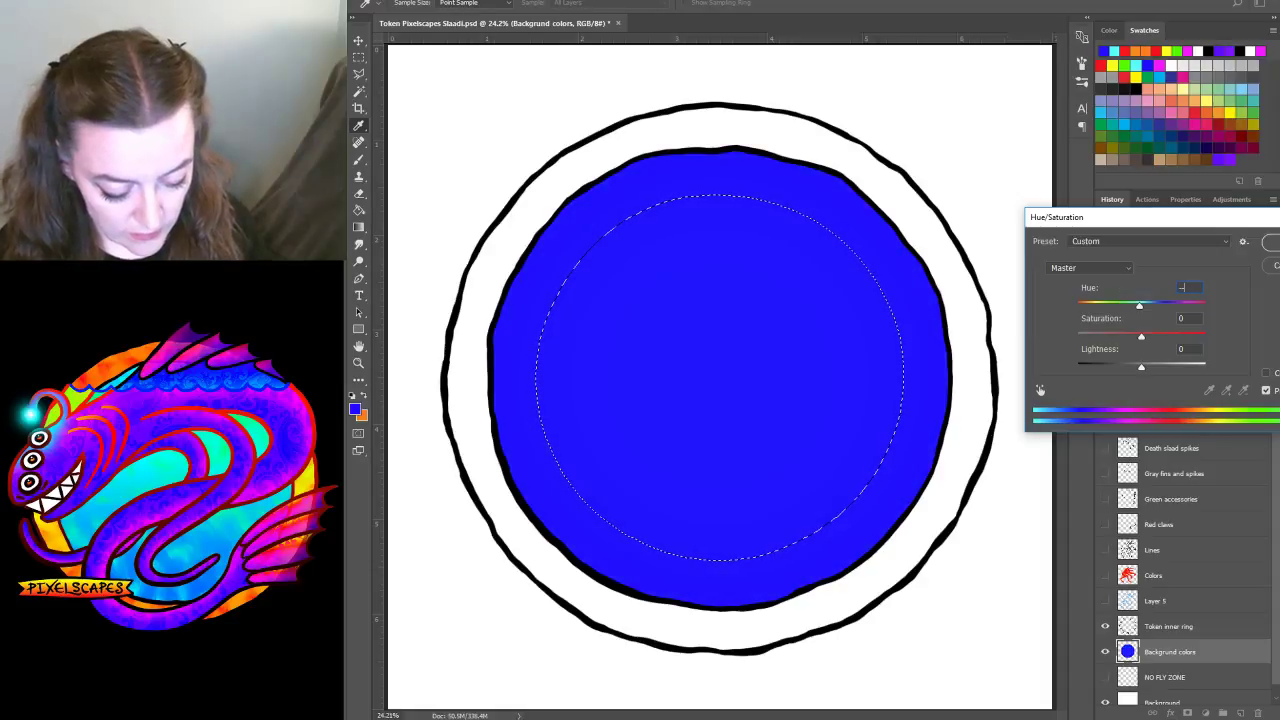
pyautogui.write('40')
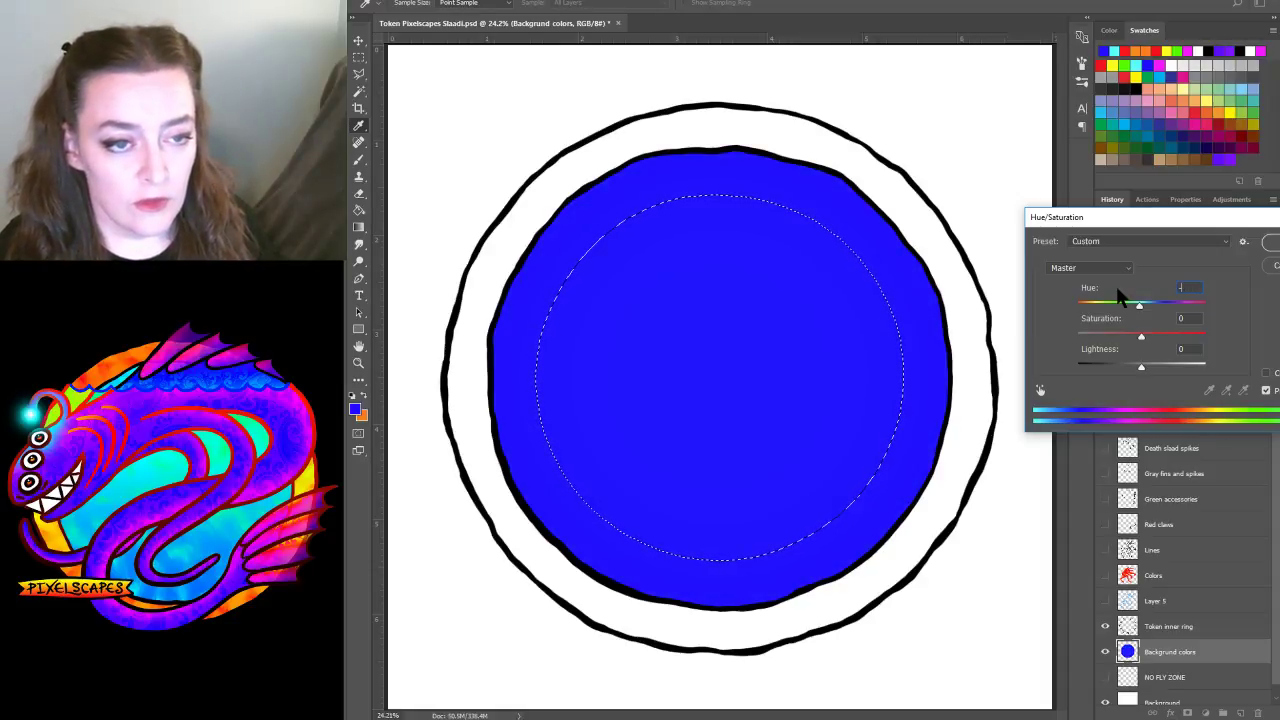
pyautogui.write('40')
pyautogui.press('Return')
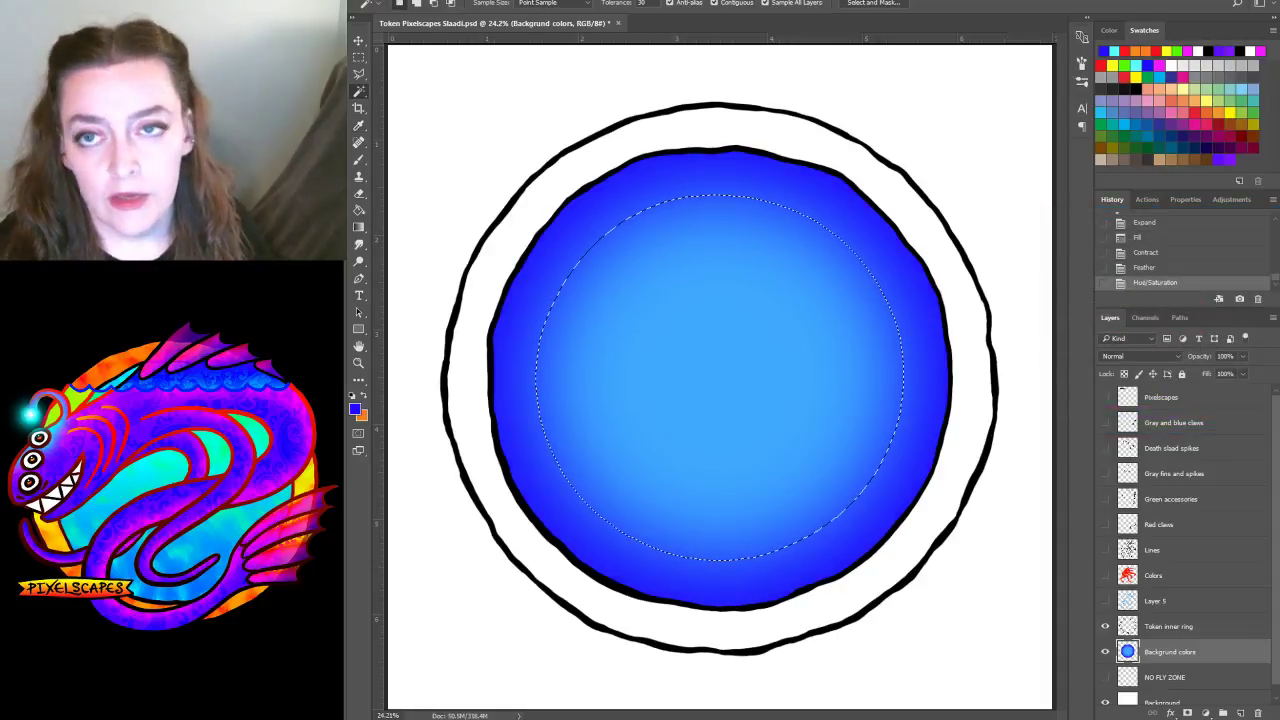
pyautogui.click(540, 26)
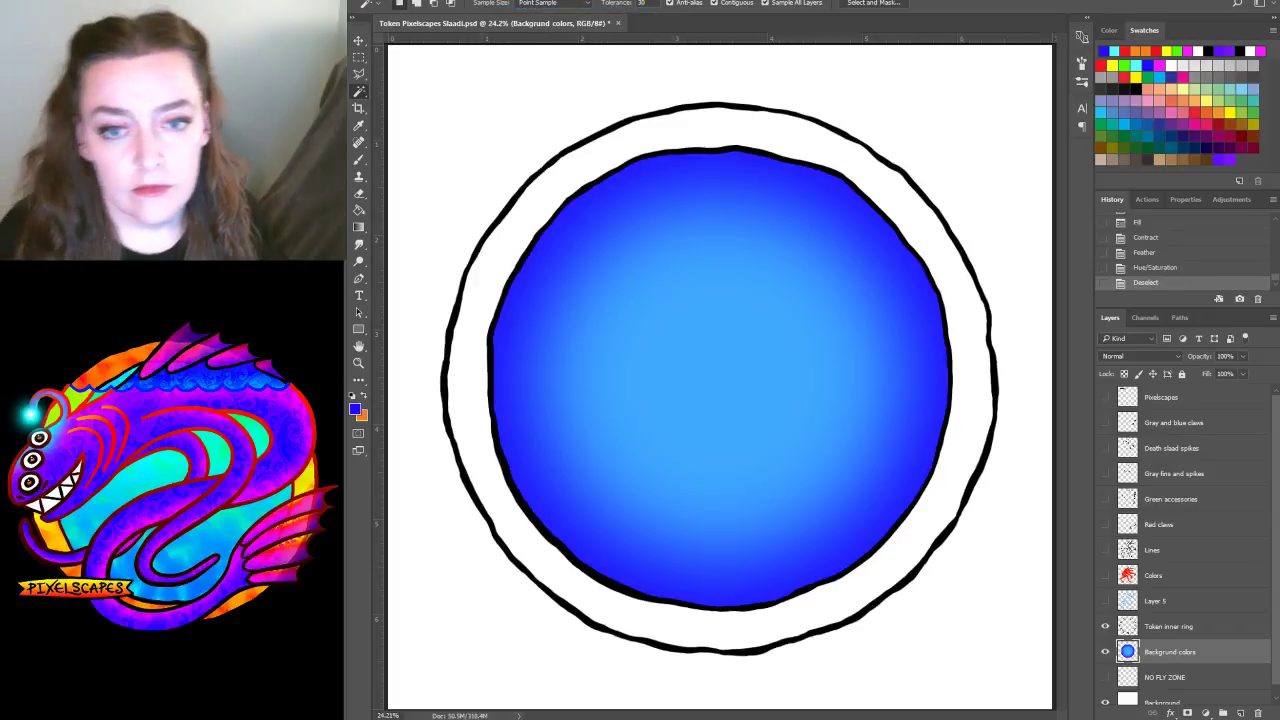
# Select the band between the ring outlines and fill it bright green on Background colors
pyautogui.click(1171, 632)
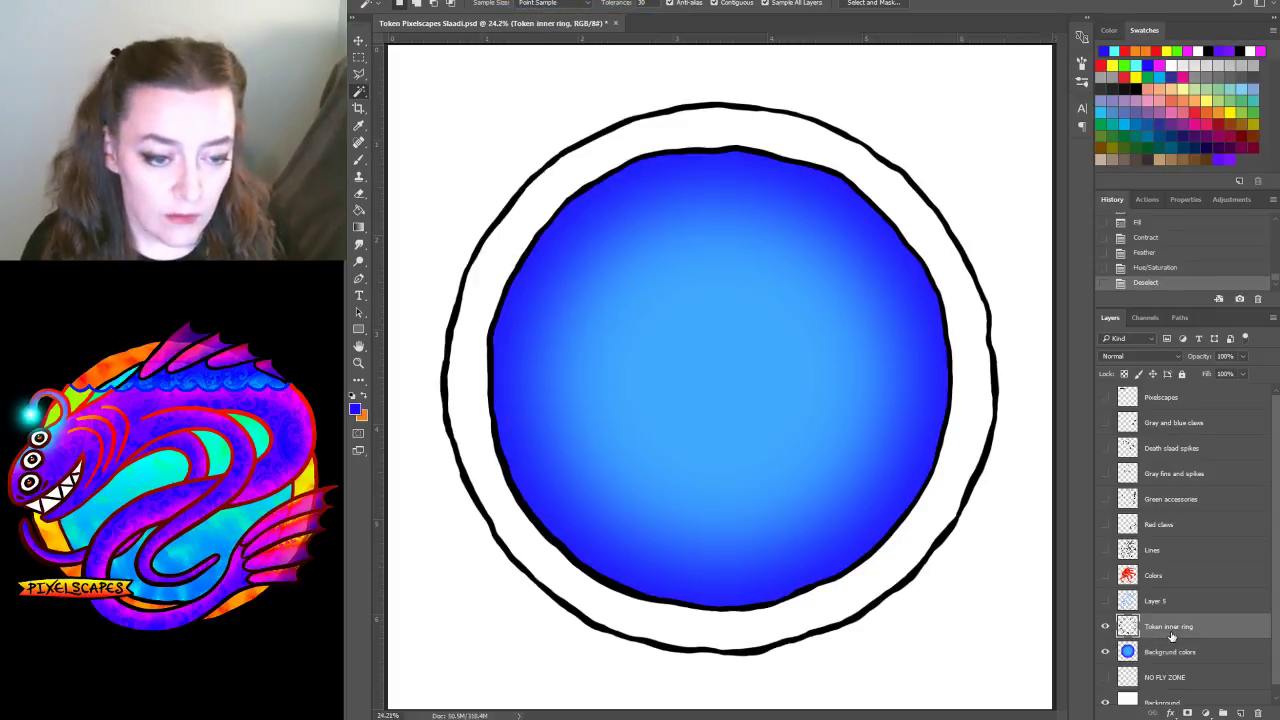
pyautogui.click(864, 578)
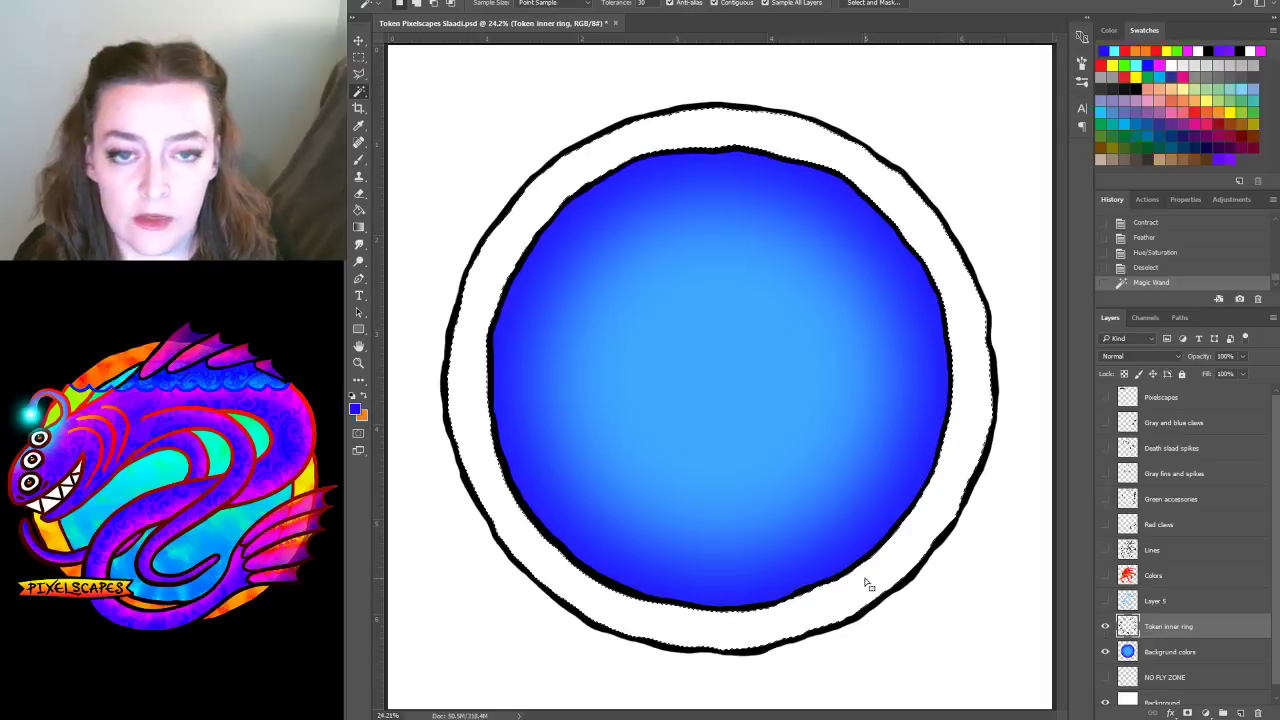
pyautogui.click(1186, 652)
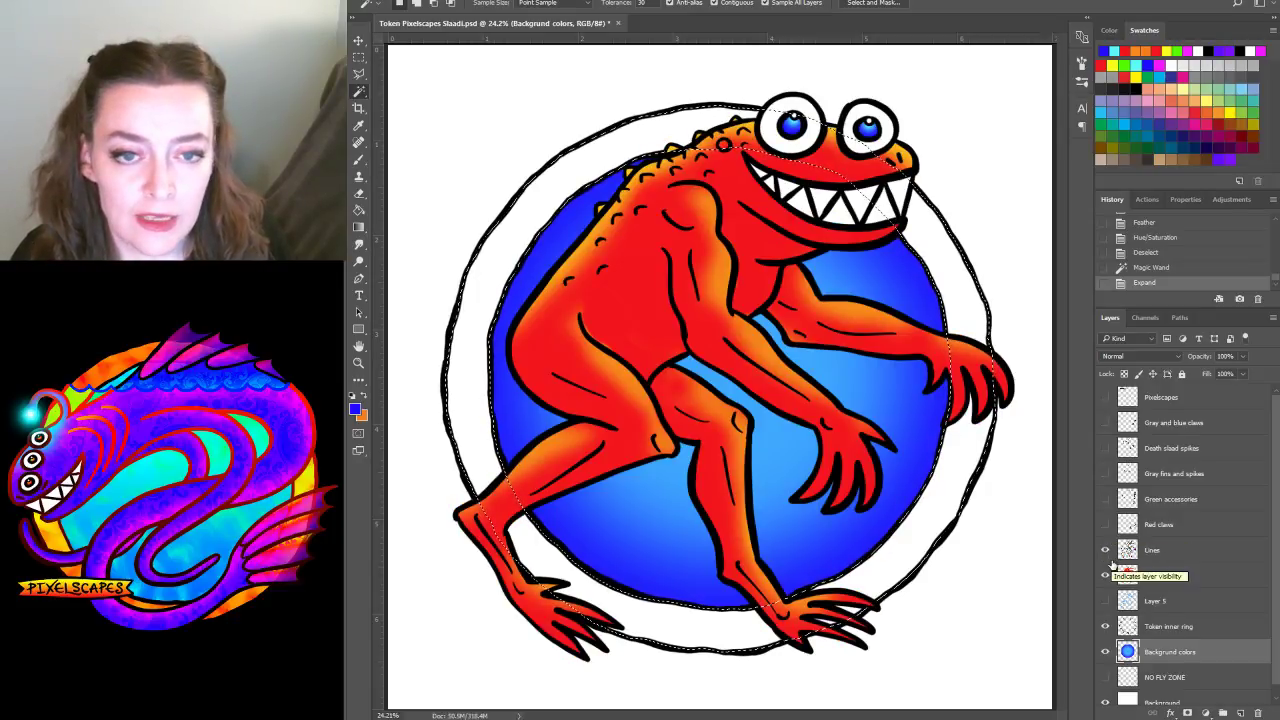
pyautogui.click(1122, 50)
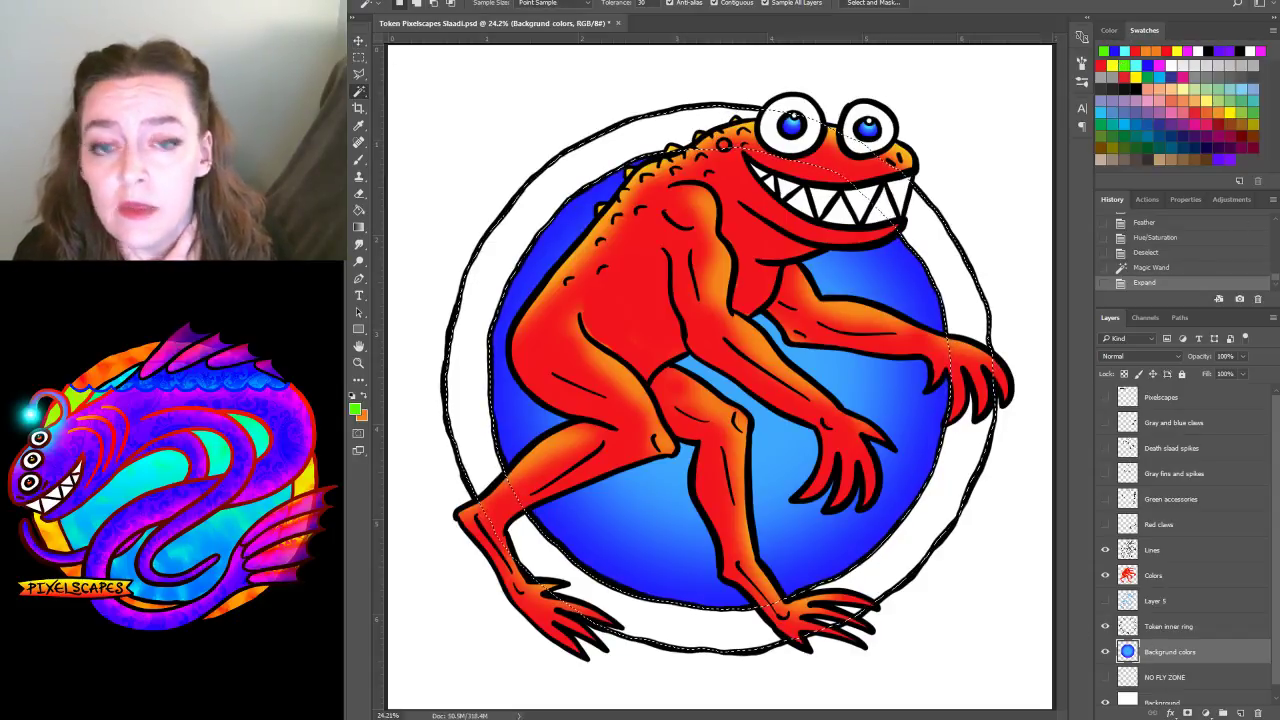
pyautogui.click(408, 1)
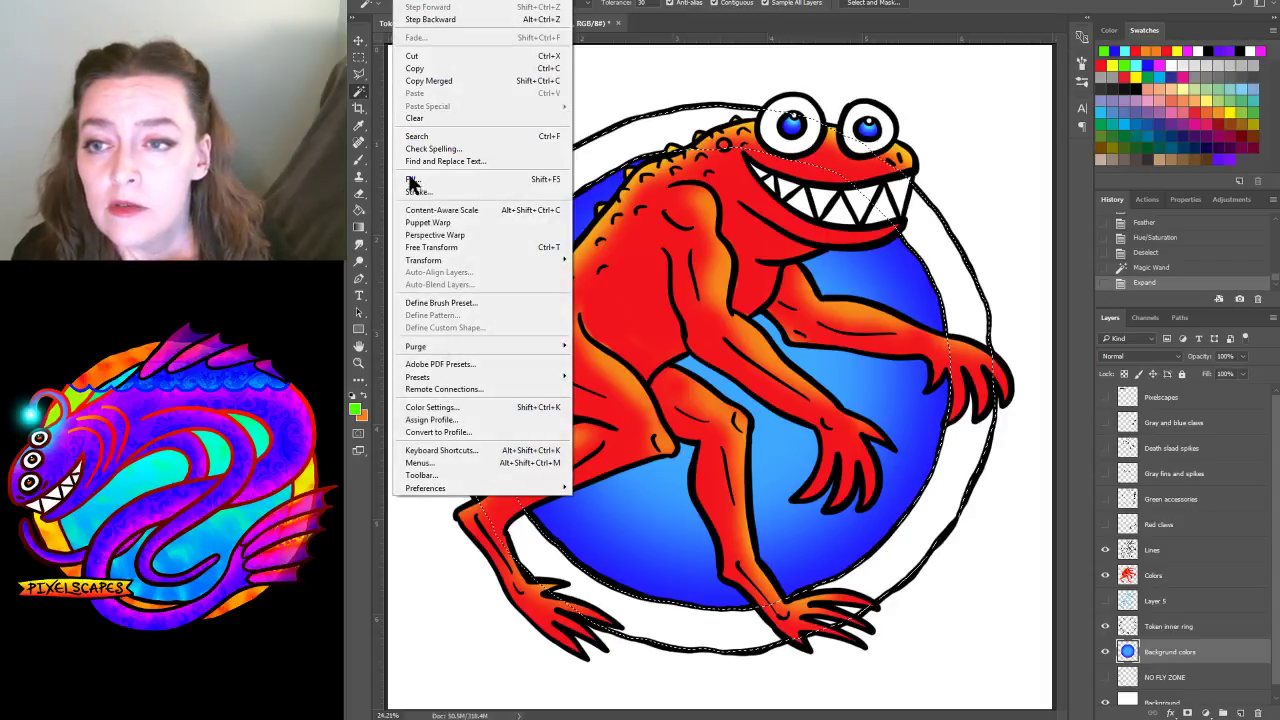
pyautogui.click(410, 181)
pyautogui.click(922, 249)
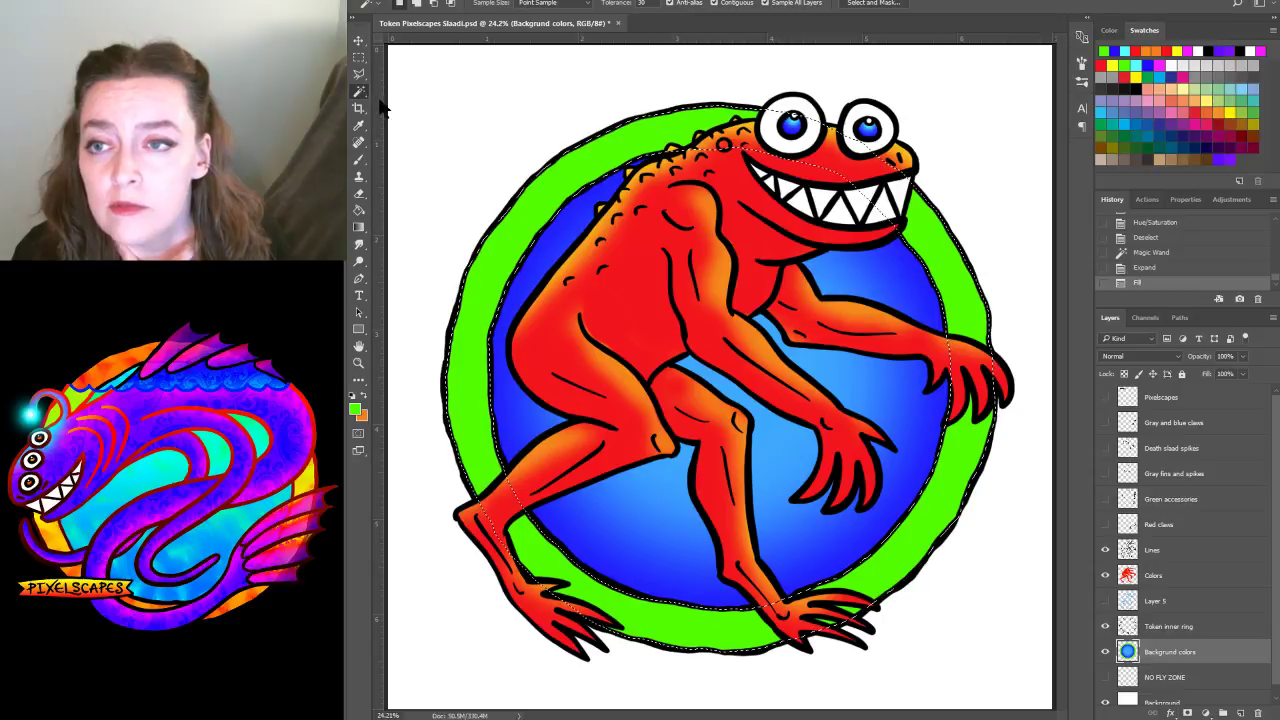
pyautogui.click(495, 127)
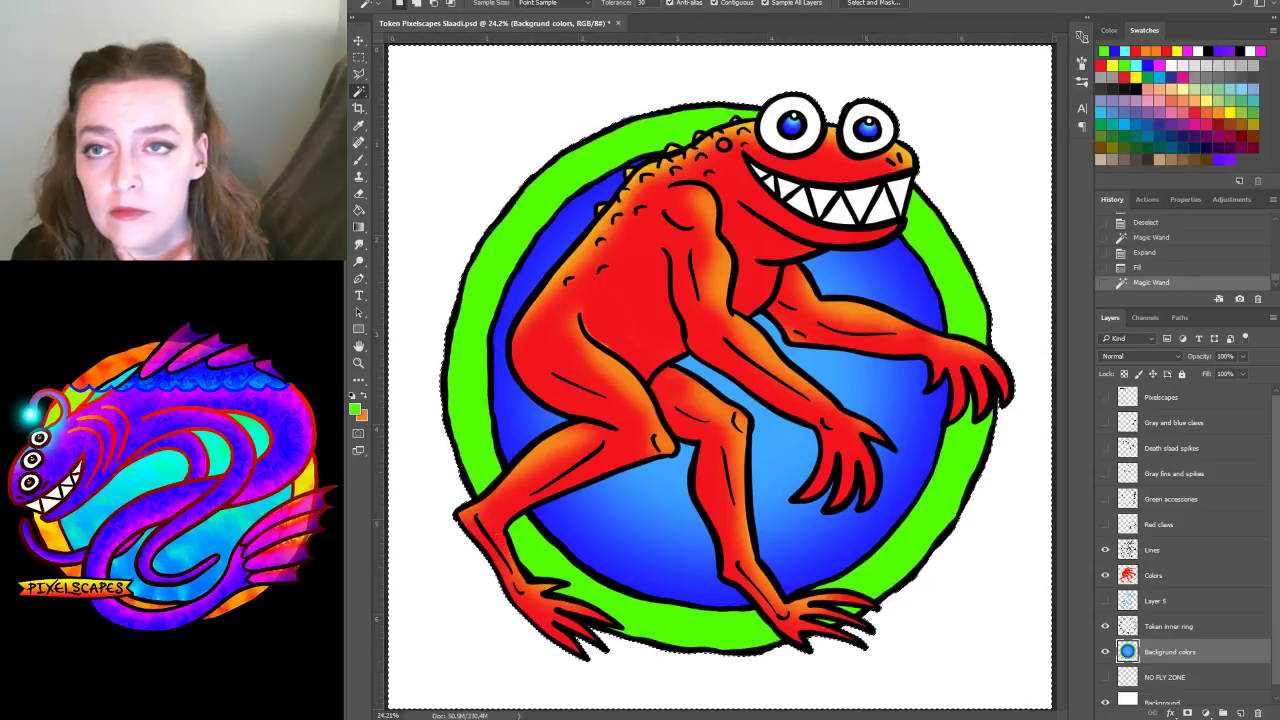
# Expand the outside selection by 100 pixels, then clear it
pyautogui.click(515, 1)
pyautogui.moveTo(549, 151)
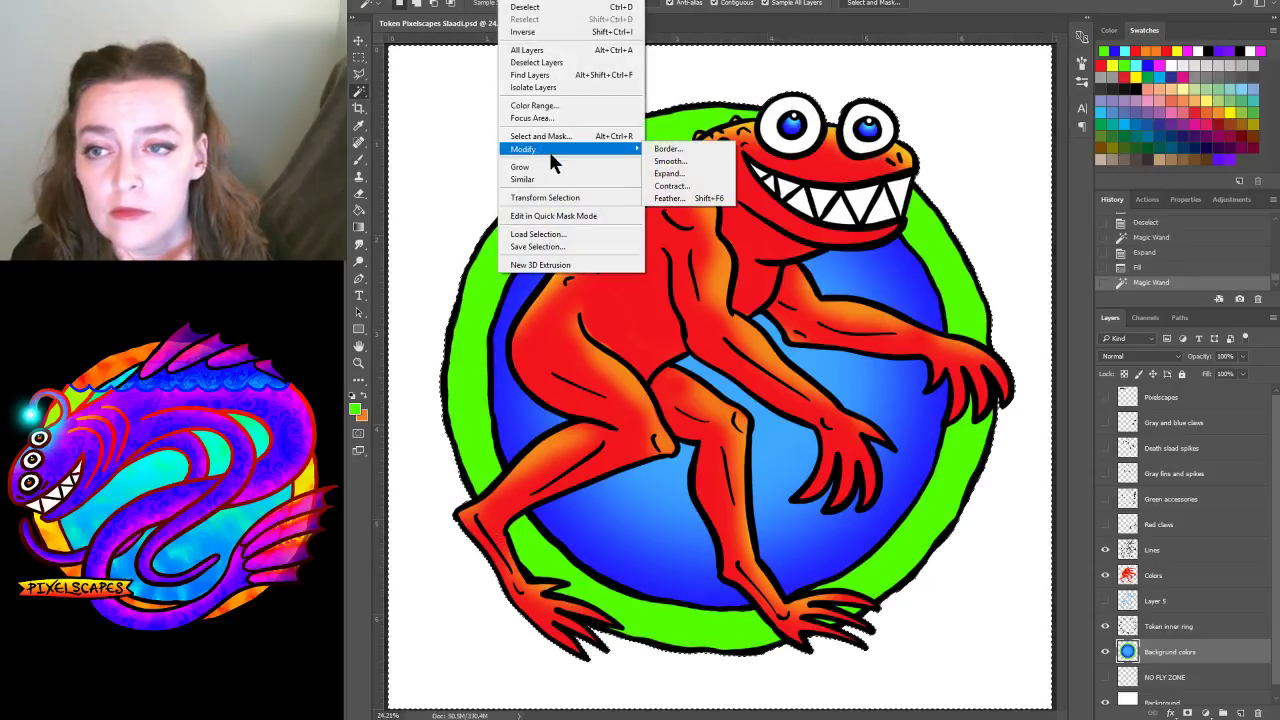
pyautogui.click(668, 173)
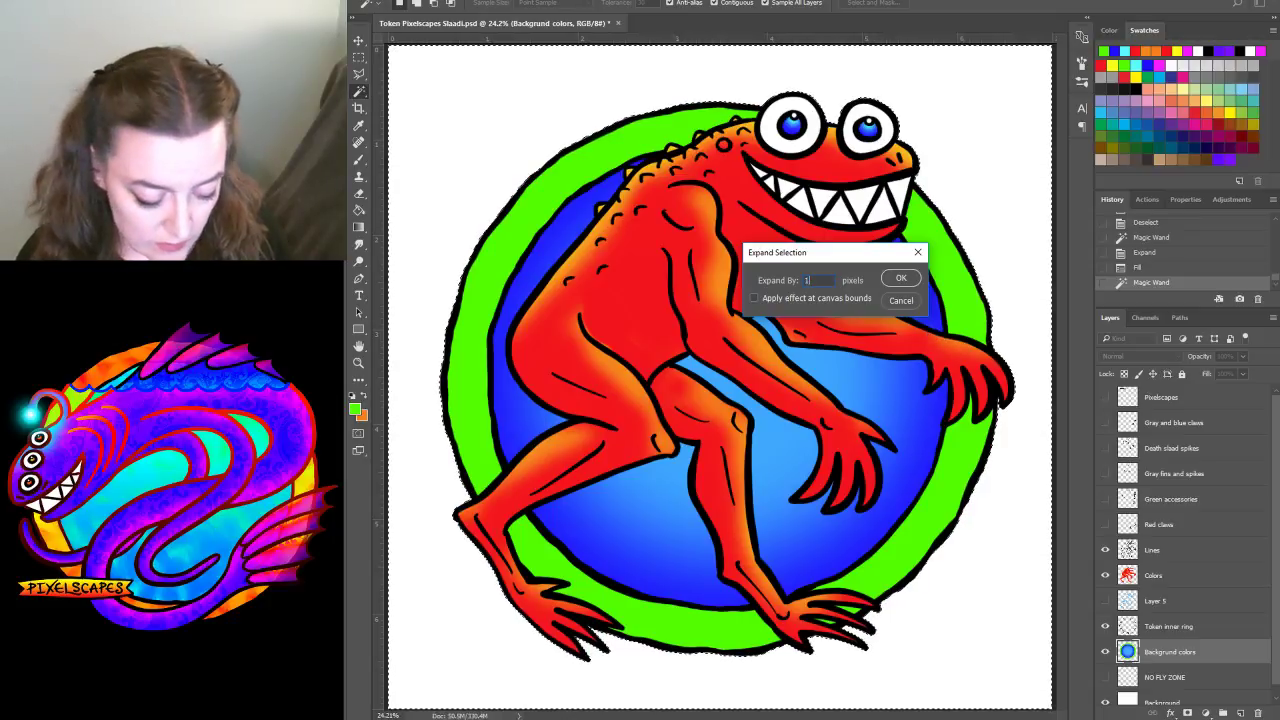
pyautogui.write('100')
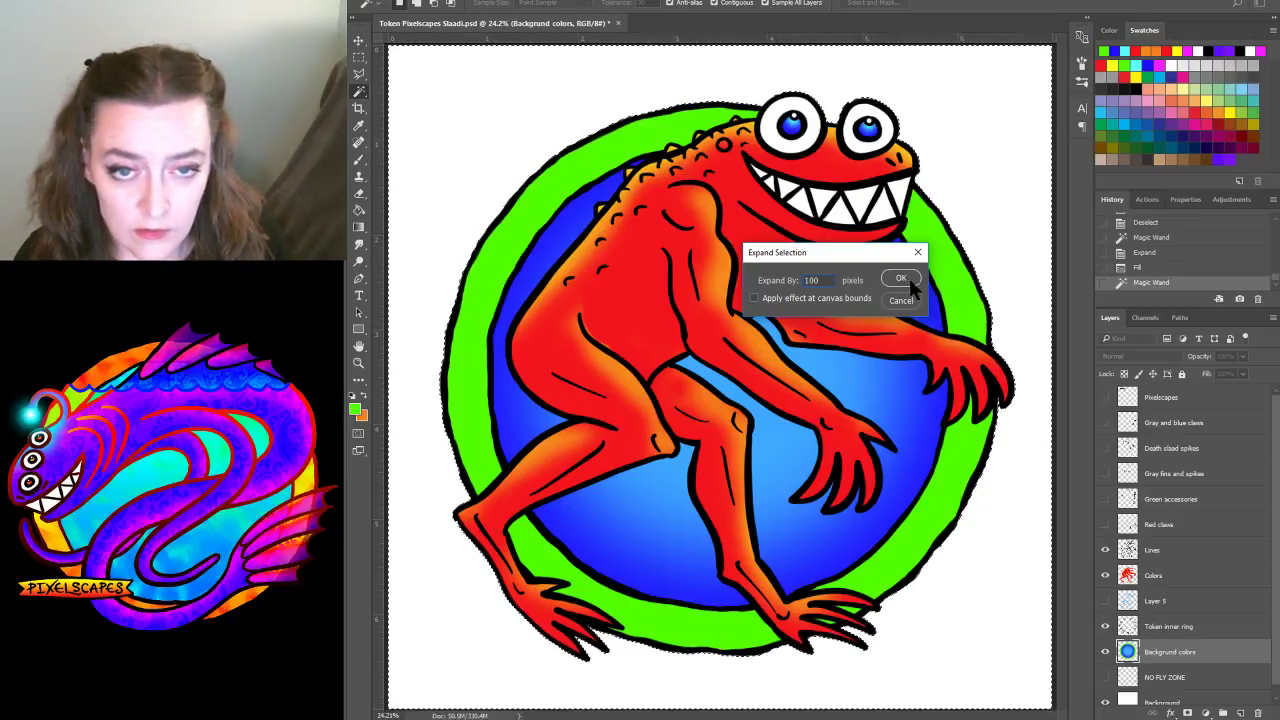
pyautogui.click(903, 280)
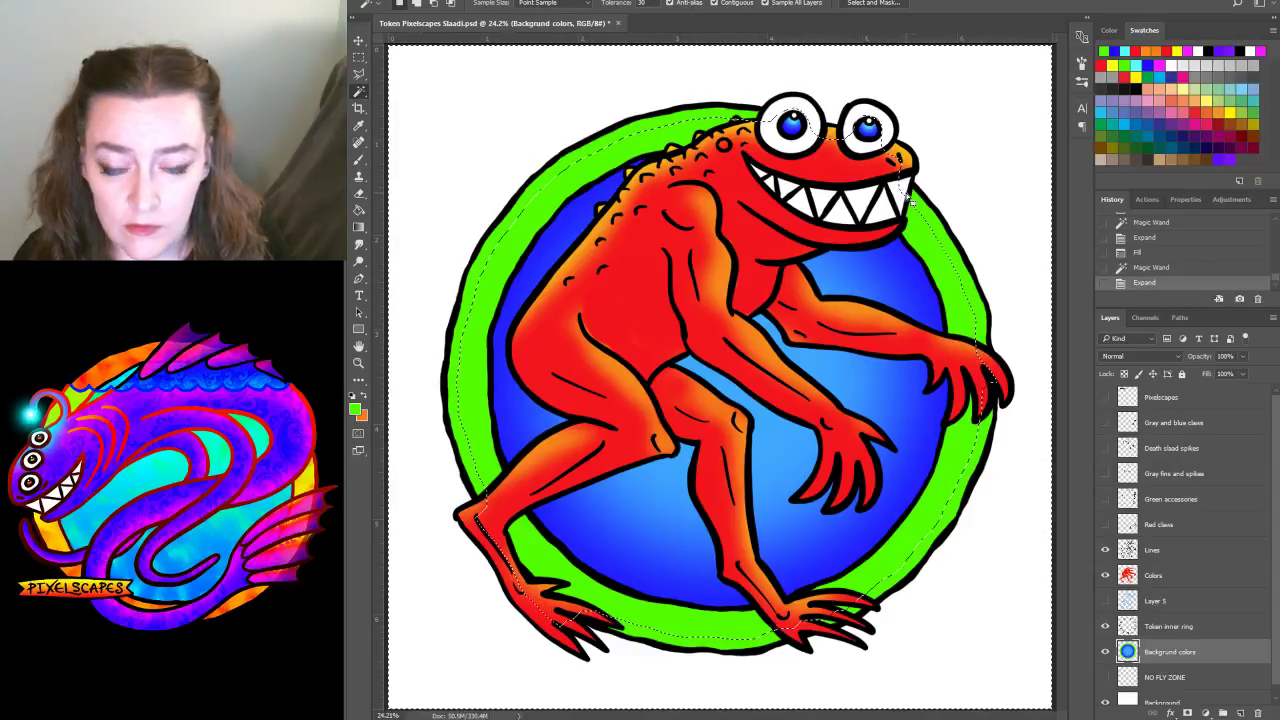
pyautogui.click(522, 2)
pyautogui.click(524, 8)
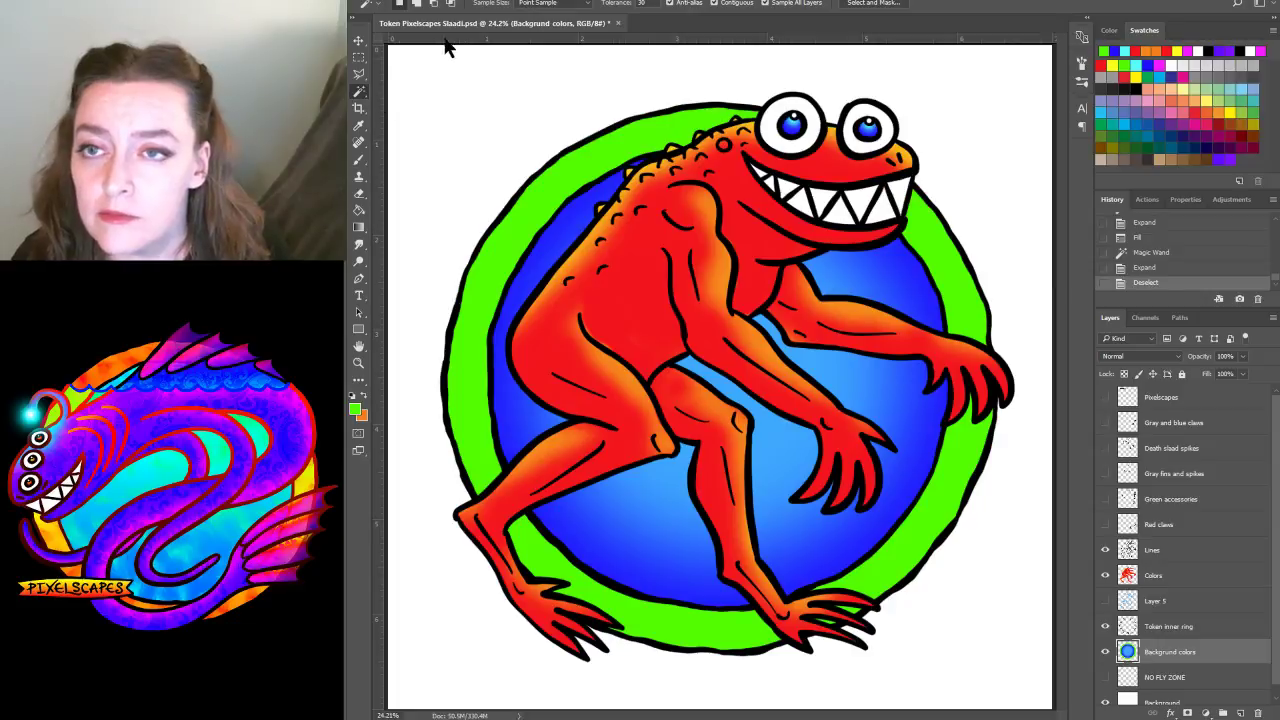
# Reselect the white area around the token and expand it outward
pyautogui.click(758, 56)
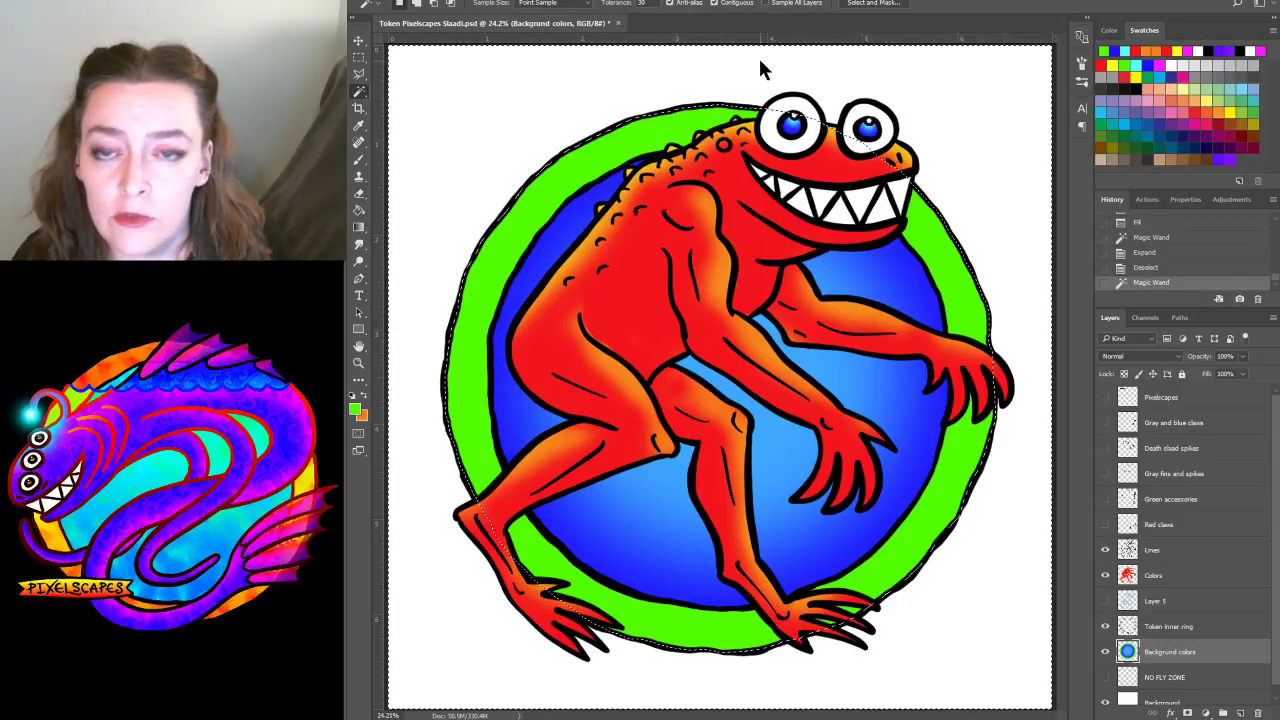
pyautogui.click(515, 1)
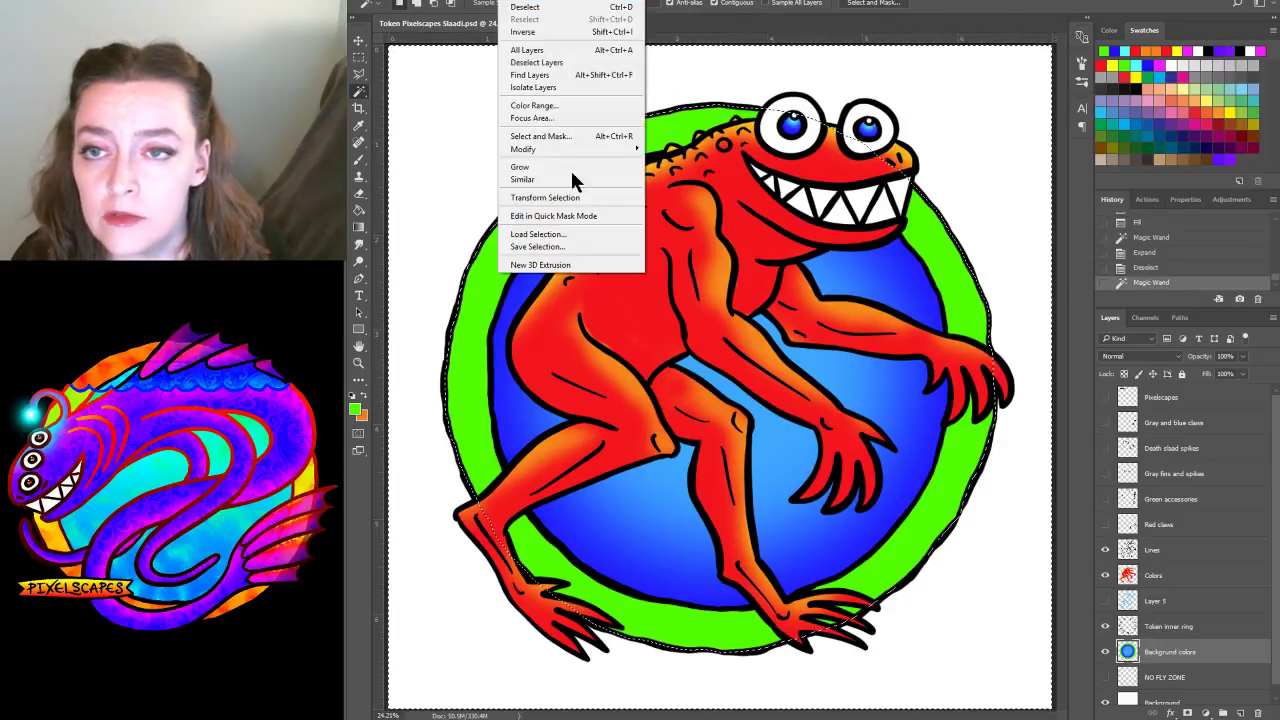
pyautogui.moveTo(581, 158)
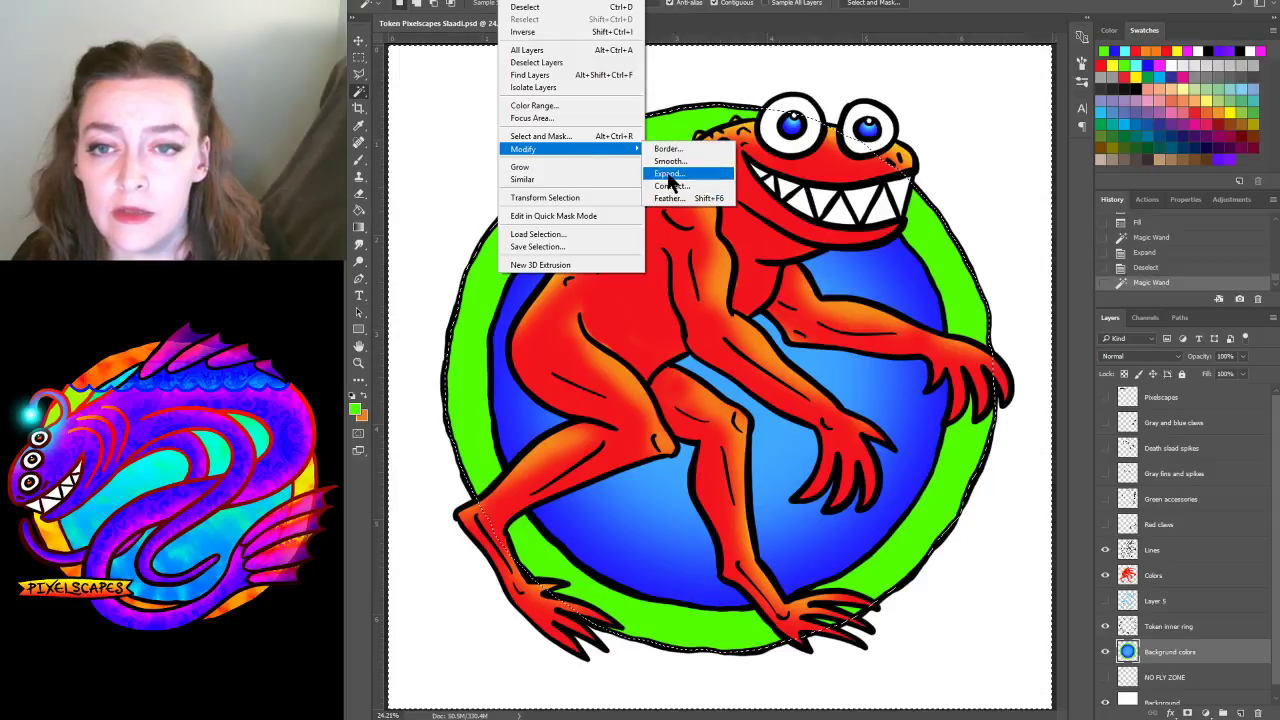
pyautogui.click(669, 176)
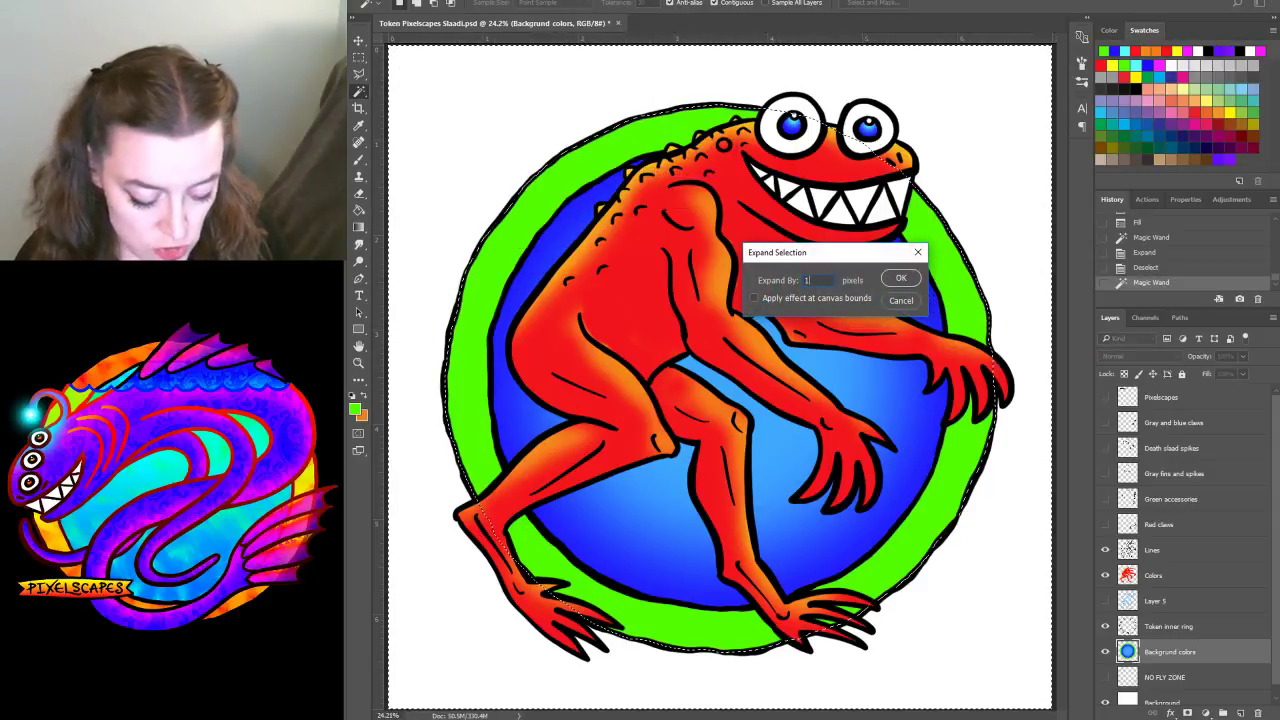
pyautogui.click(900, 278)
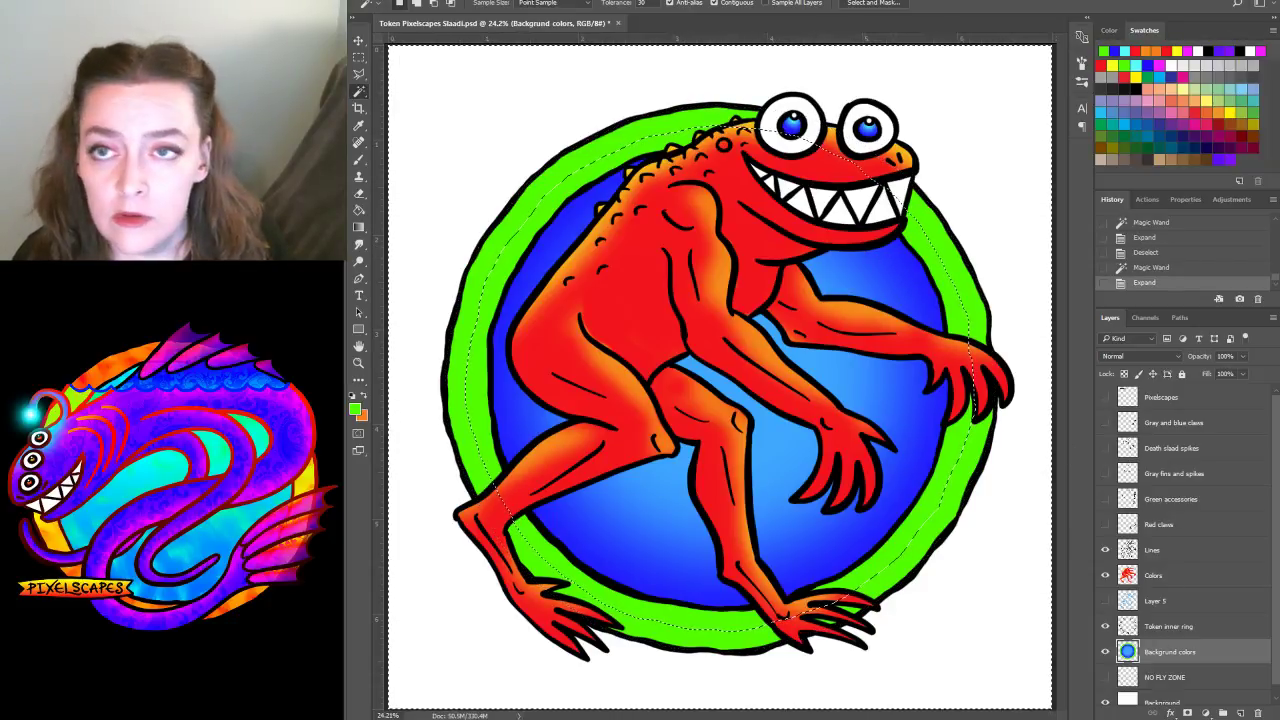
# Feather the selection 250 px, shift its hue to -60 toward yellow, and deselect
pyautogui.click(520, 1)
pyautogui.moveTo(600, 149)
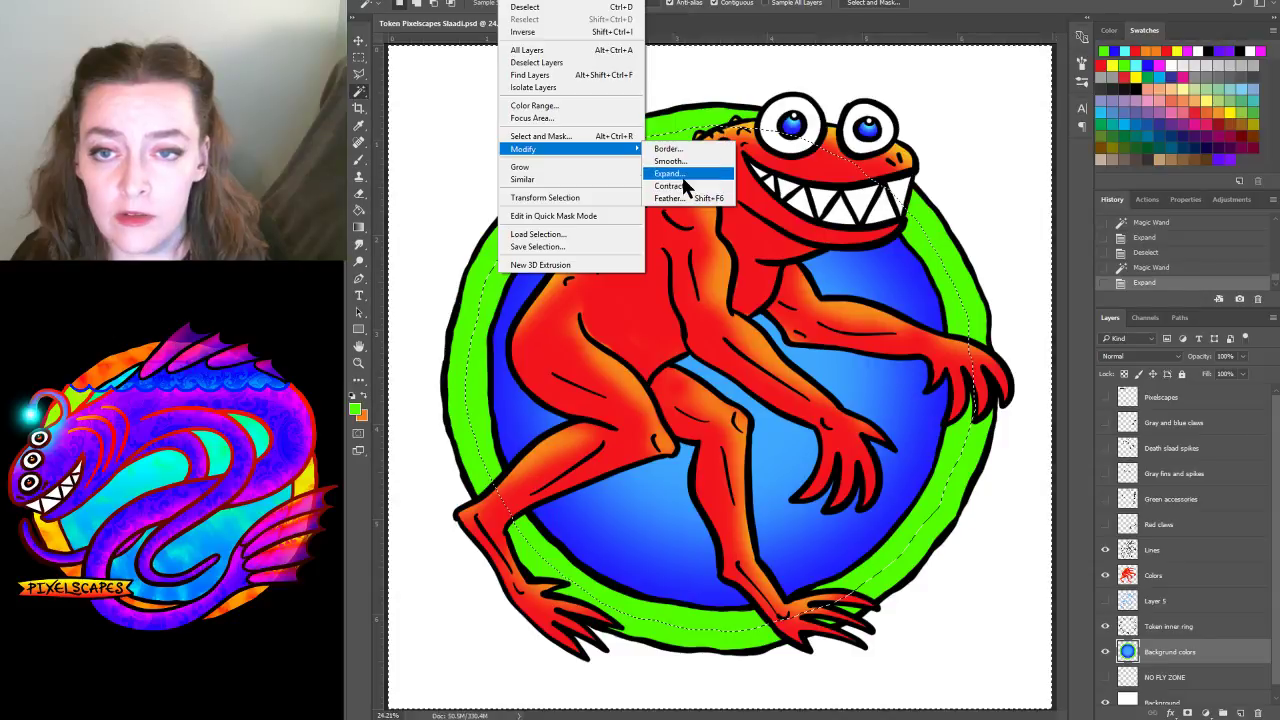
pyautogui.click(690, 198)
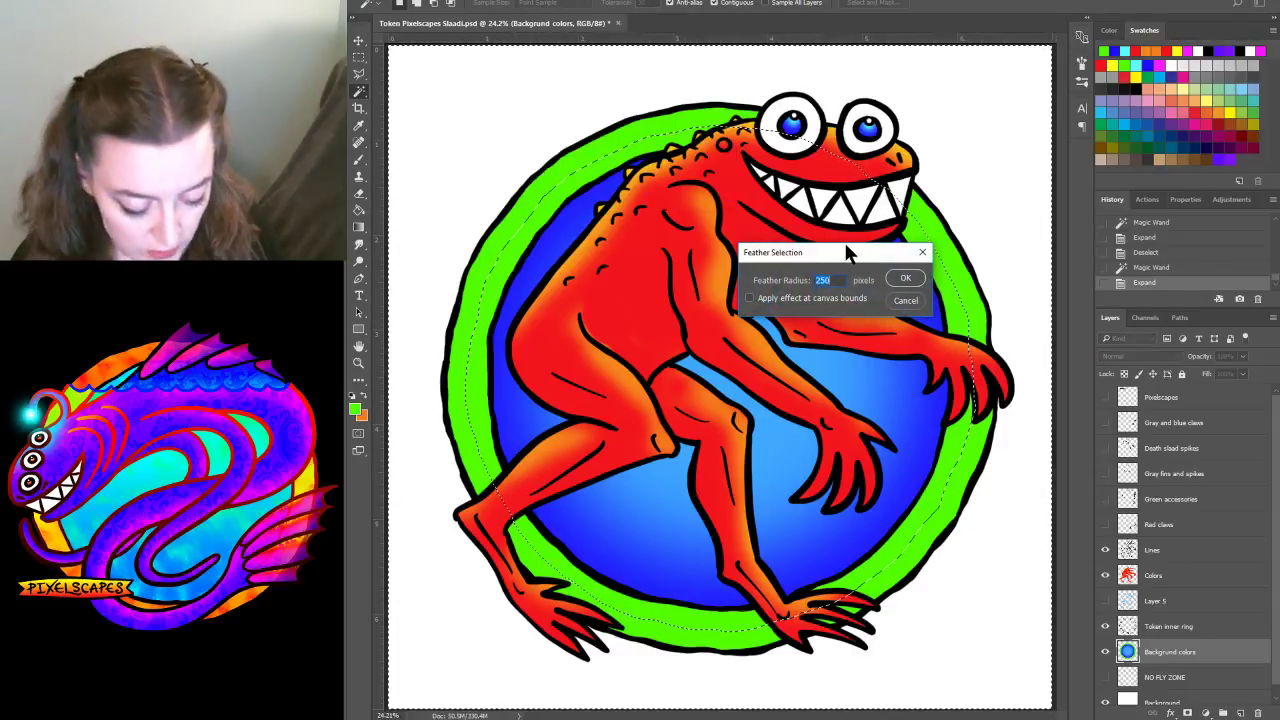
pyautogui.press('Return')
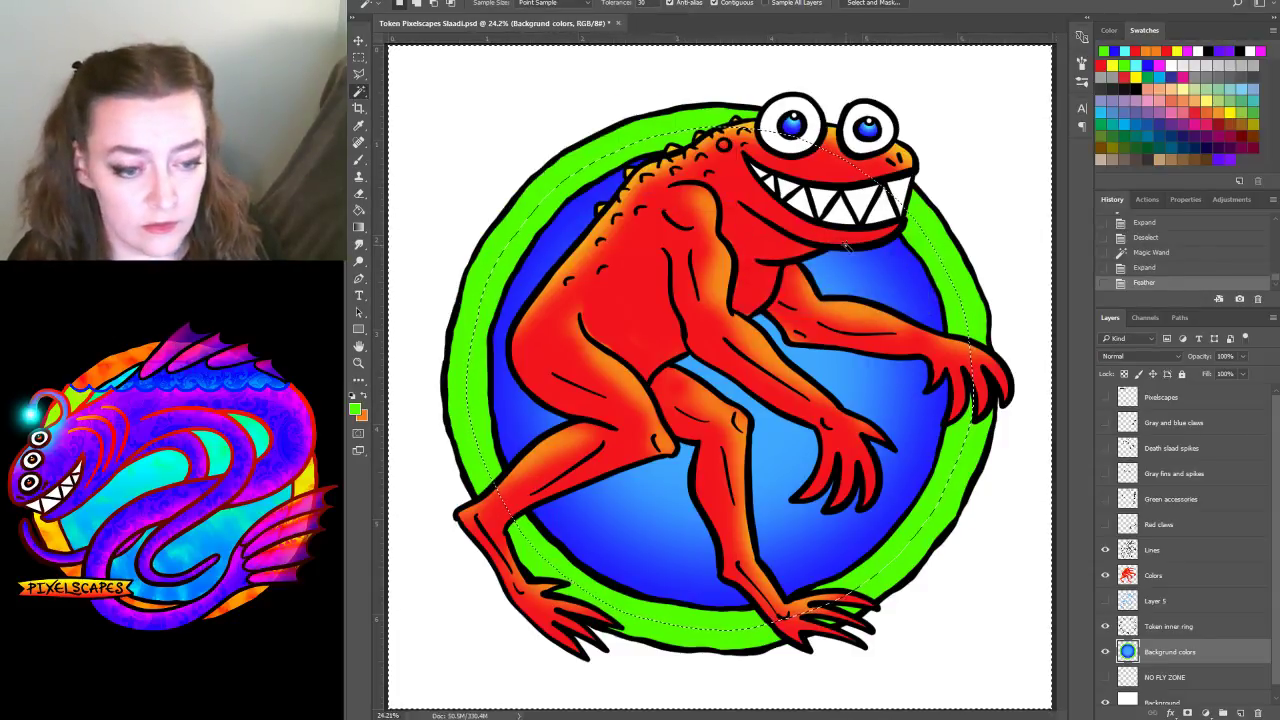
pyautogui.hotkey('ctrl', 'u')
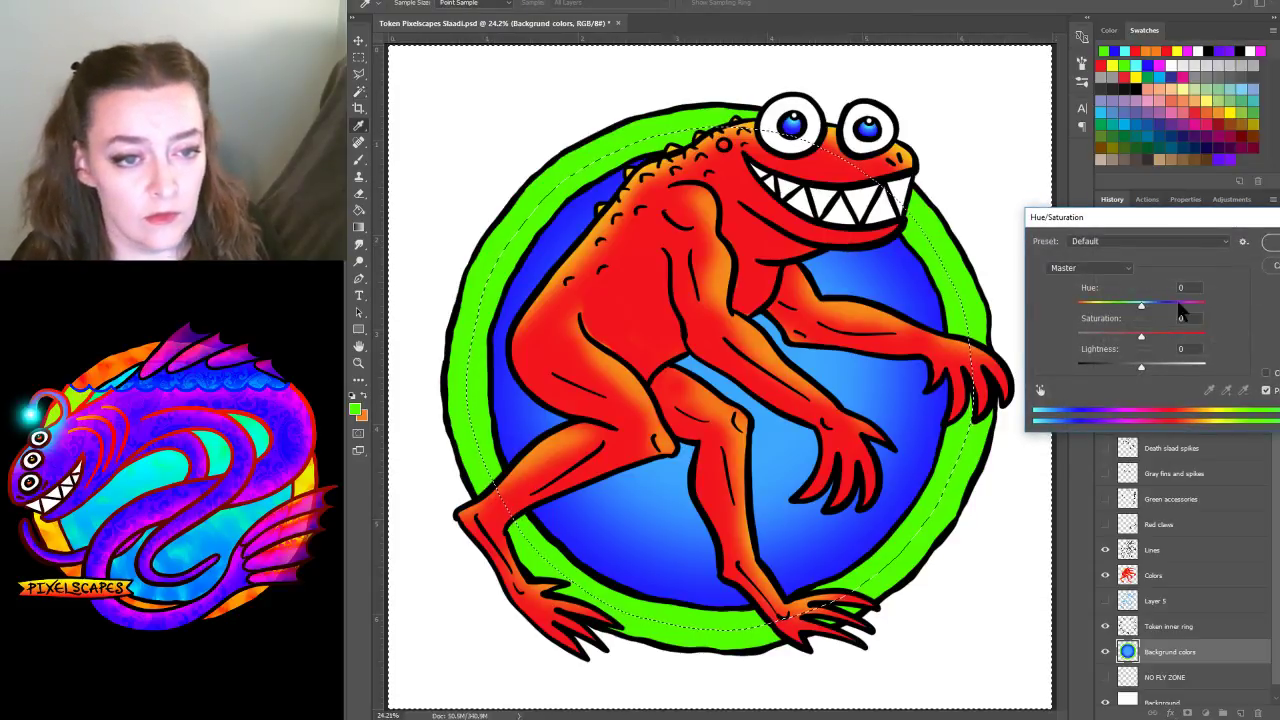
pyautogui.moveTo(1141, 304); pyautogui.dragTo(1108, 318)
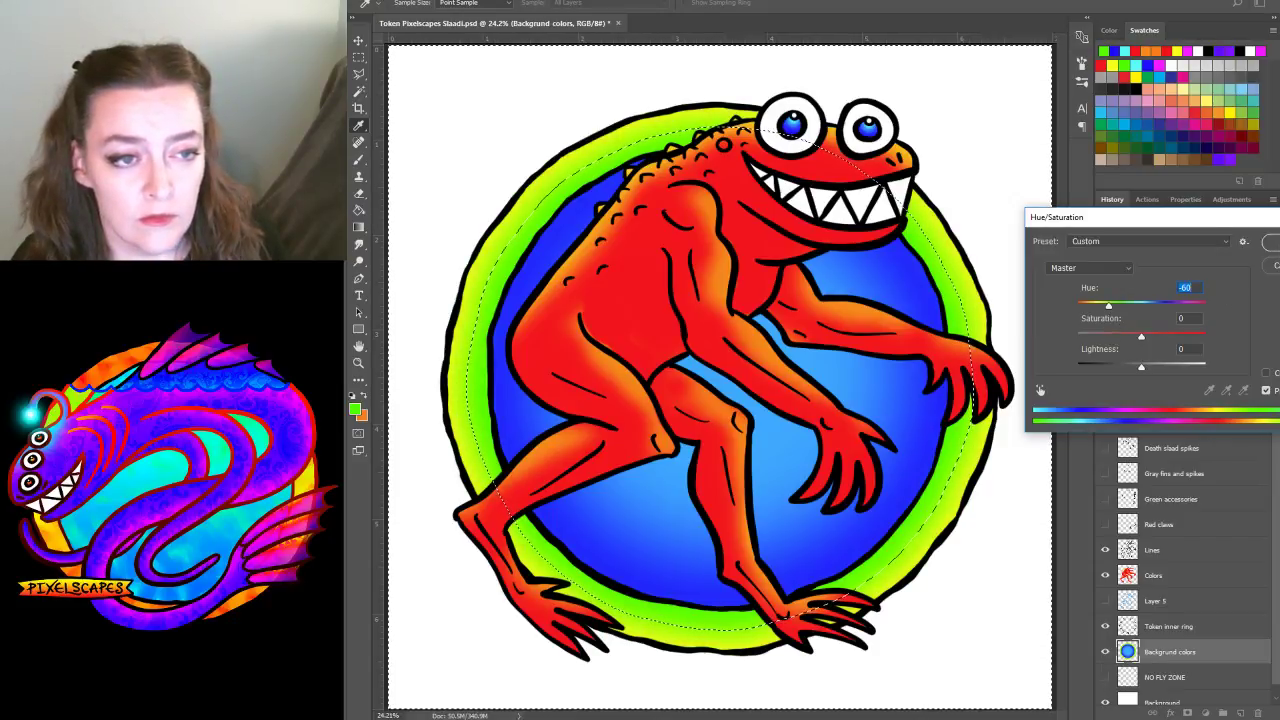
pyautogui.press('Return')
pyautogui.click(522, 2)
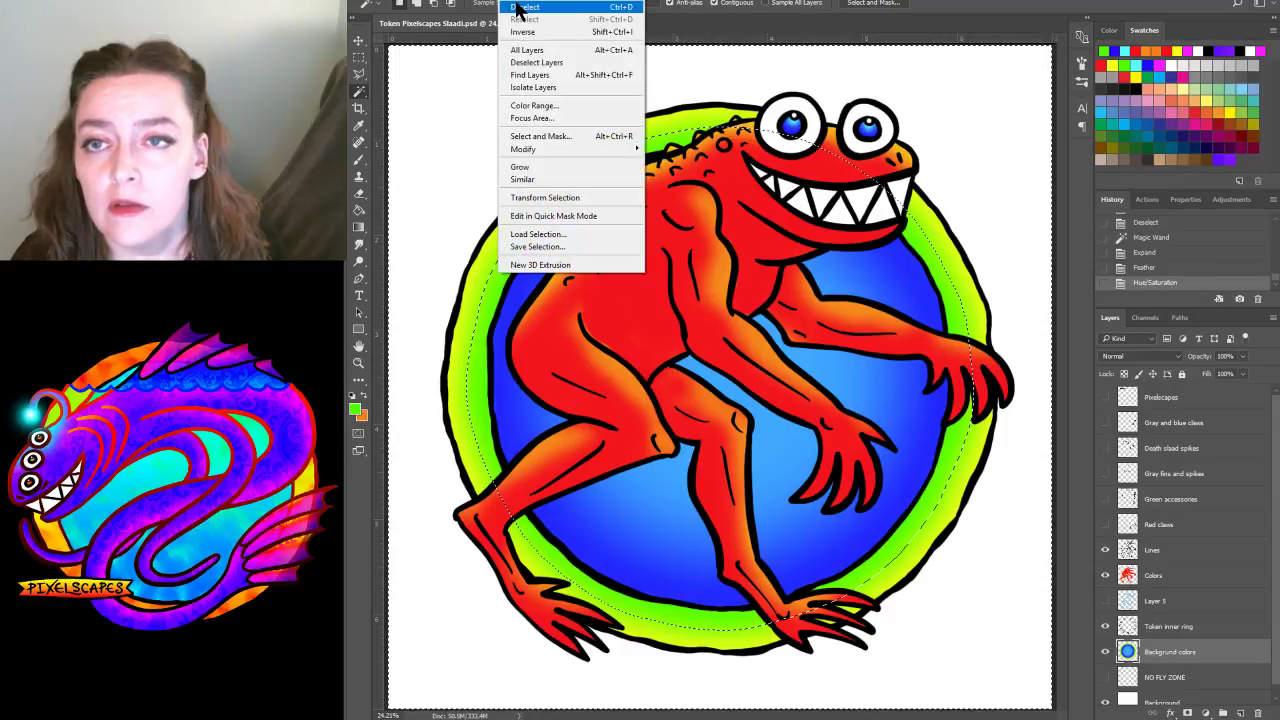
pyautogui.click(585, 12)
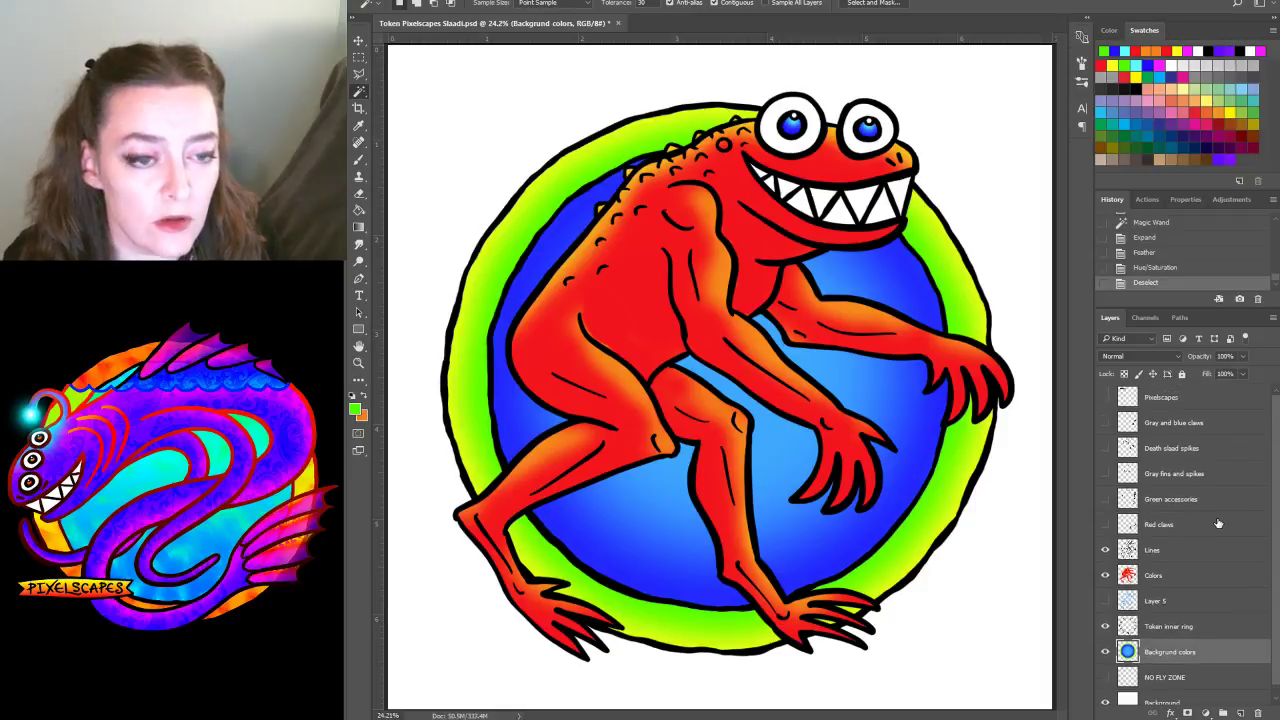
# Show the Pixelscapes banner, then duplicate 1-Token_Template.psd's Pixelscapes layer into Token Pixelscapes Slaadi
pyautogui.click(1145, 401)
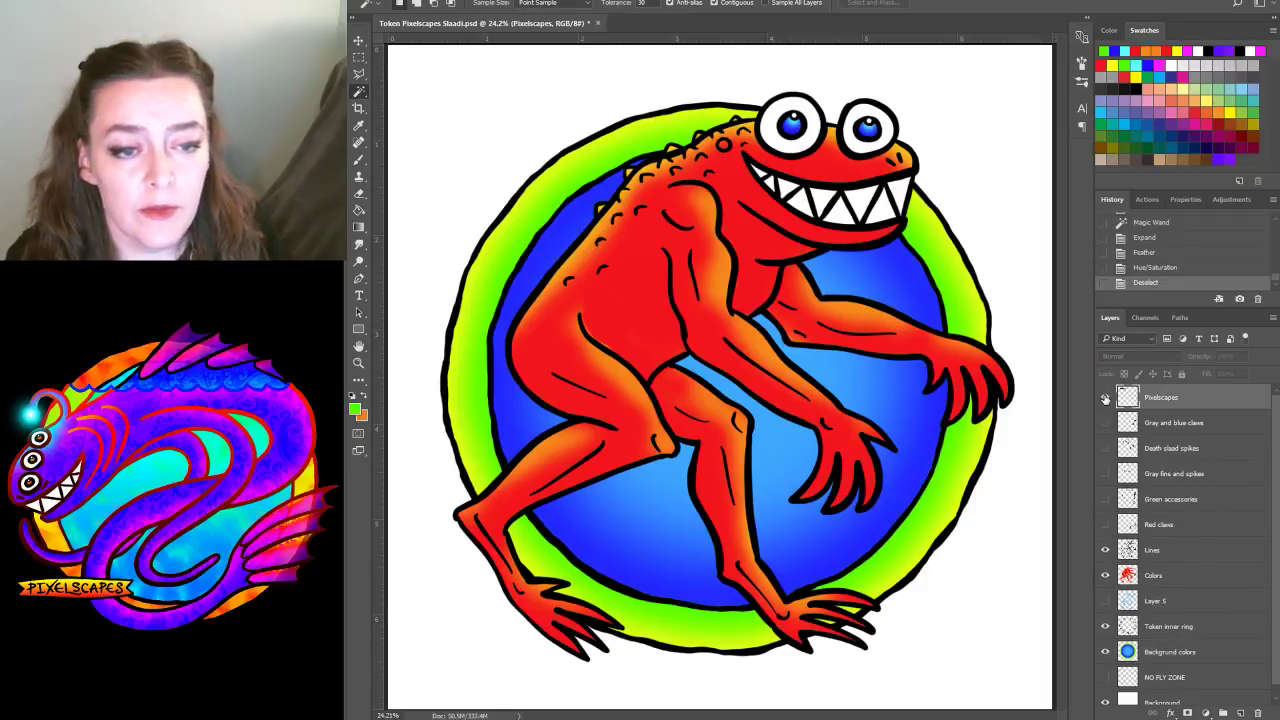
pyautogui.click(1105, 398)
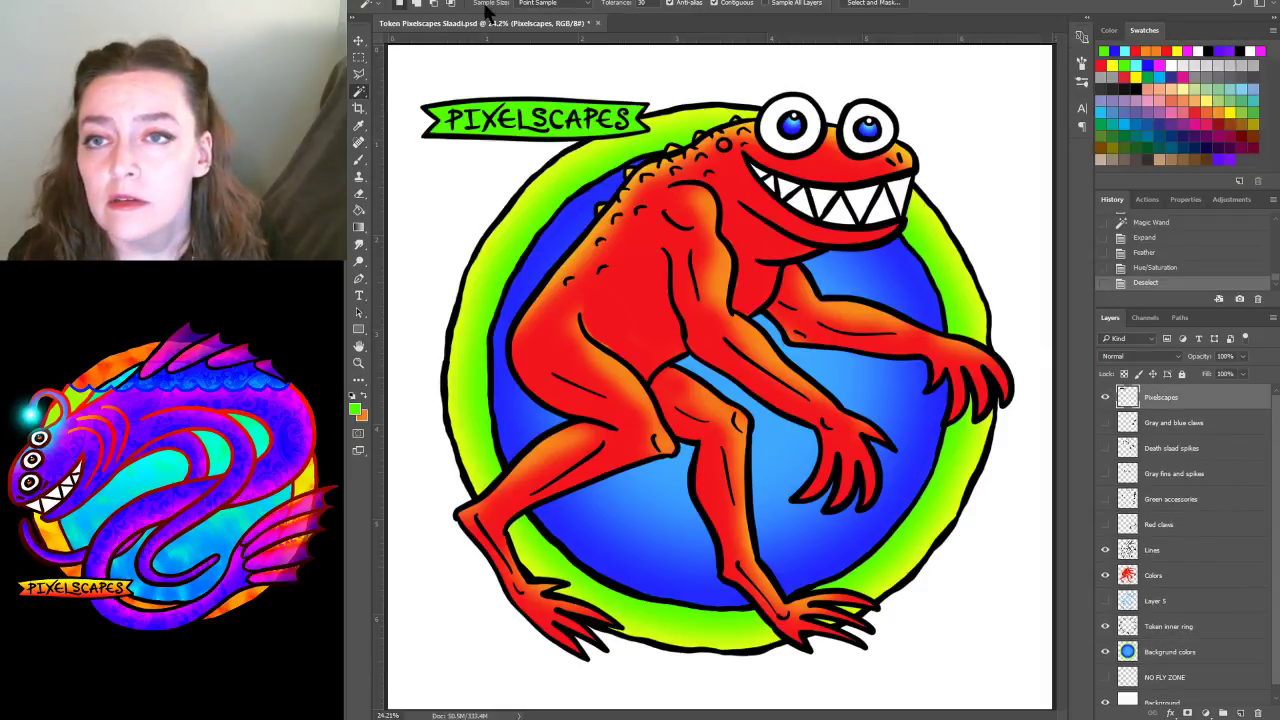
pyautogui.click(390, 3)
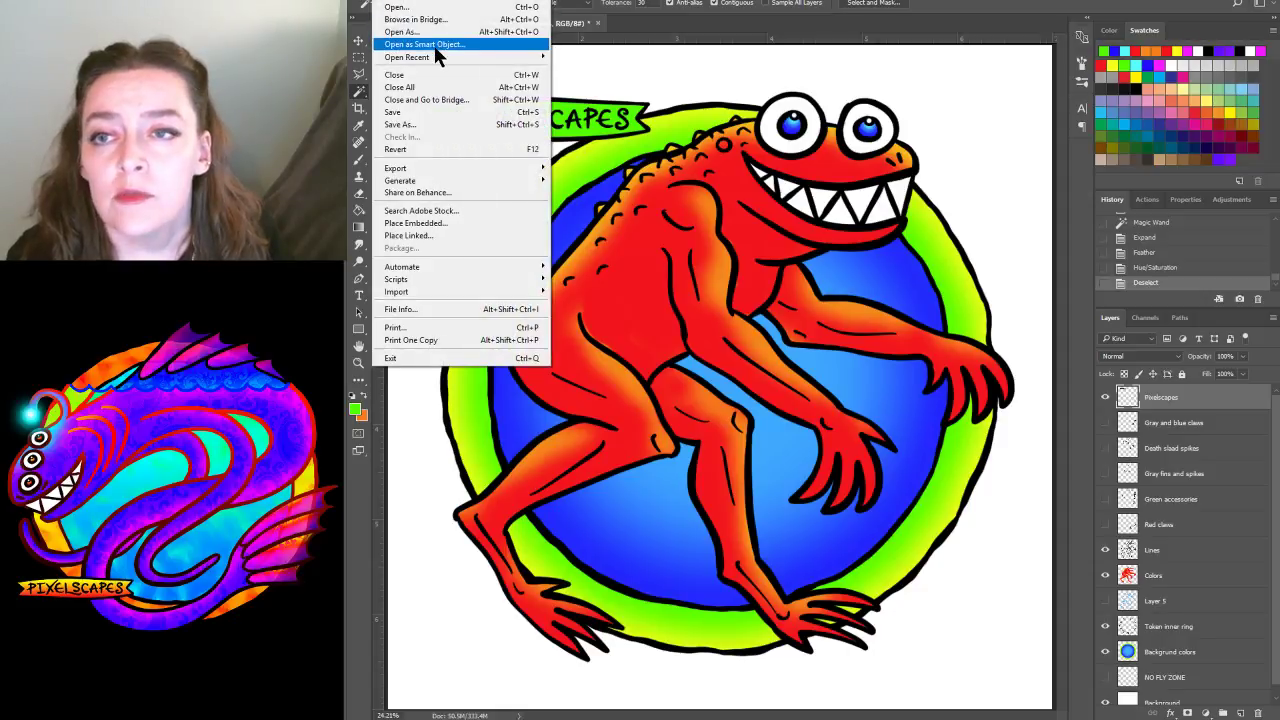
pyautogui.moveTo(470, 57)
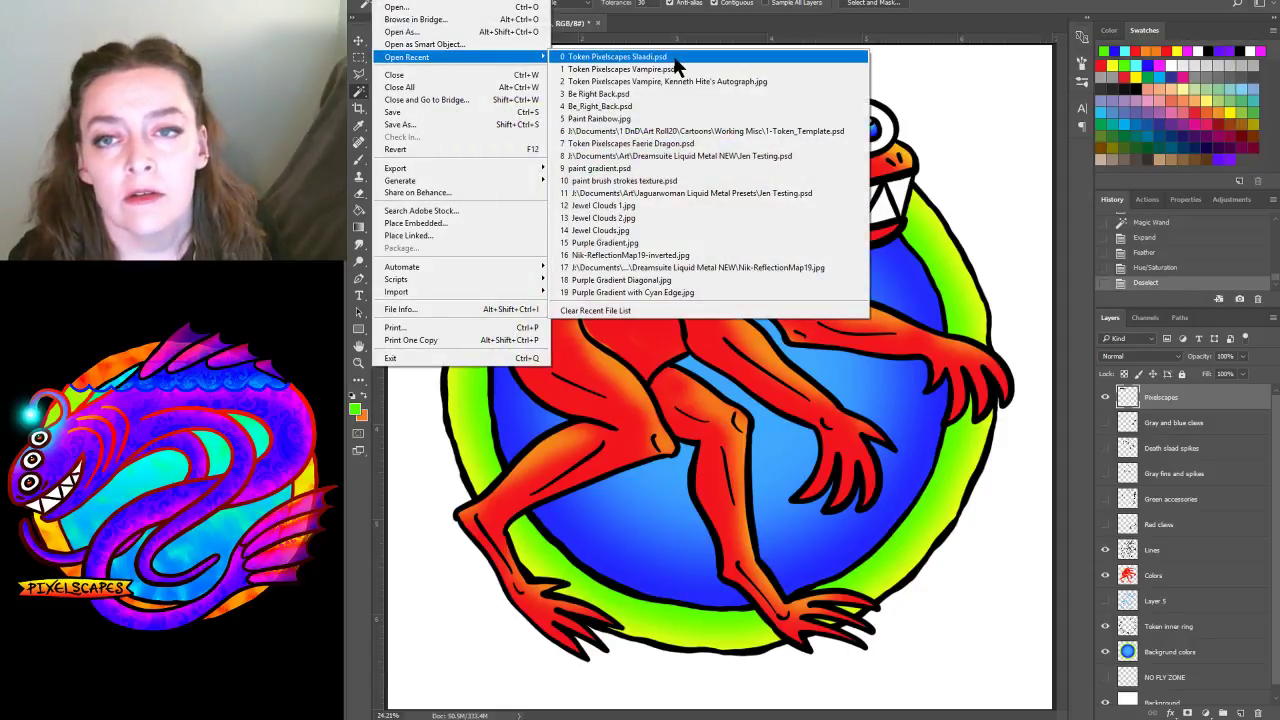
pyautogui.click(678, 132)
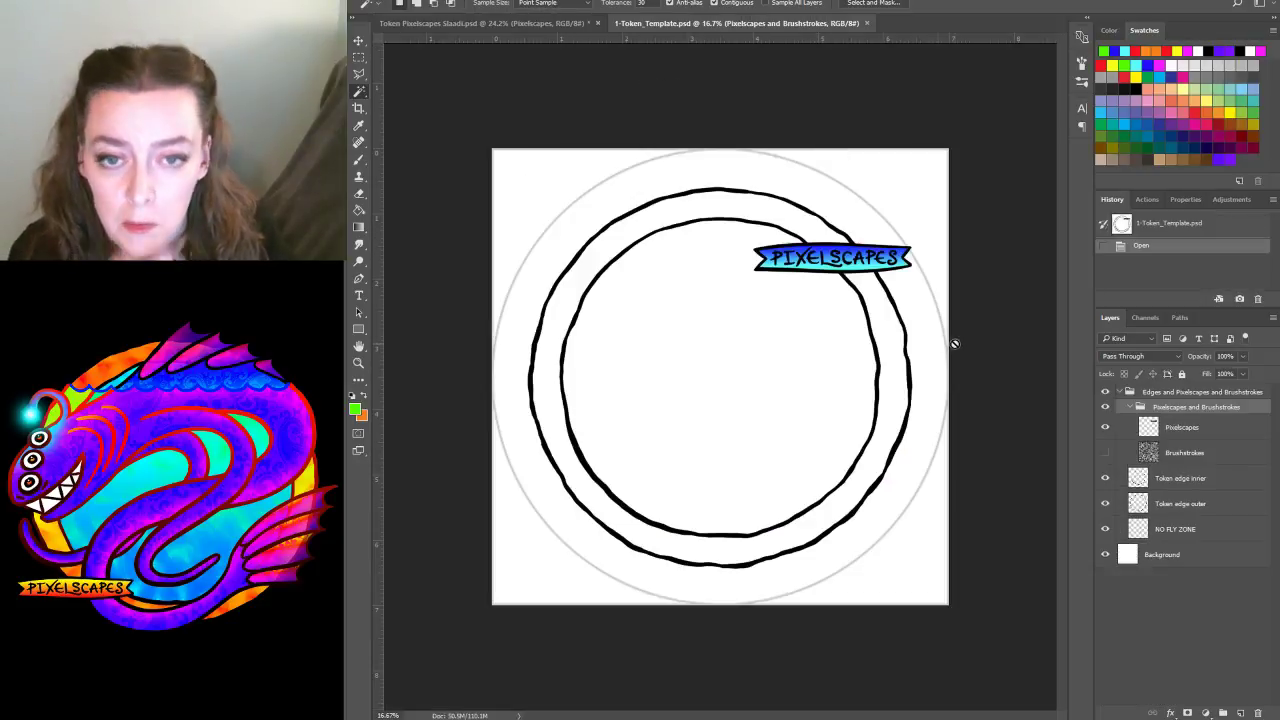
pyautogui.click(1183, 430)
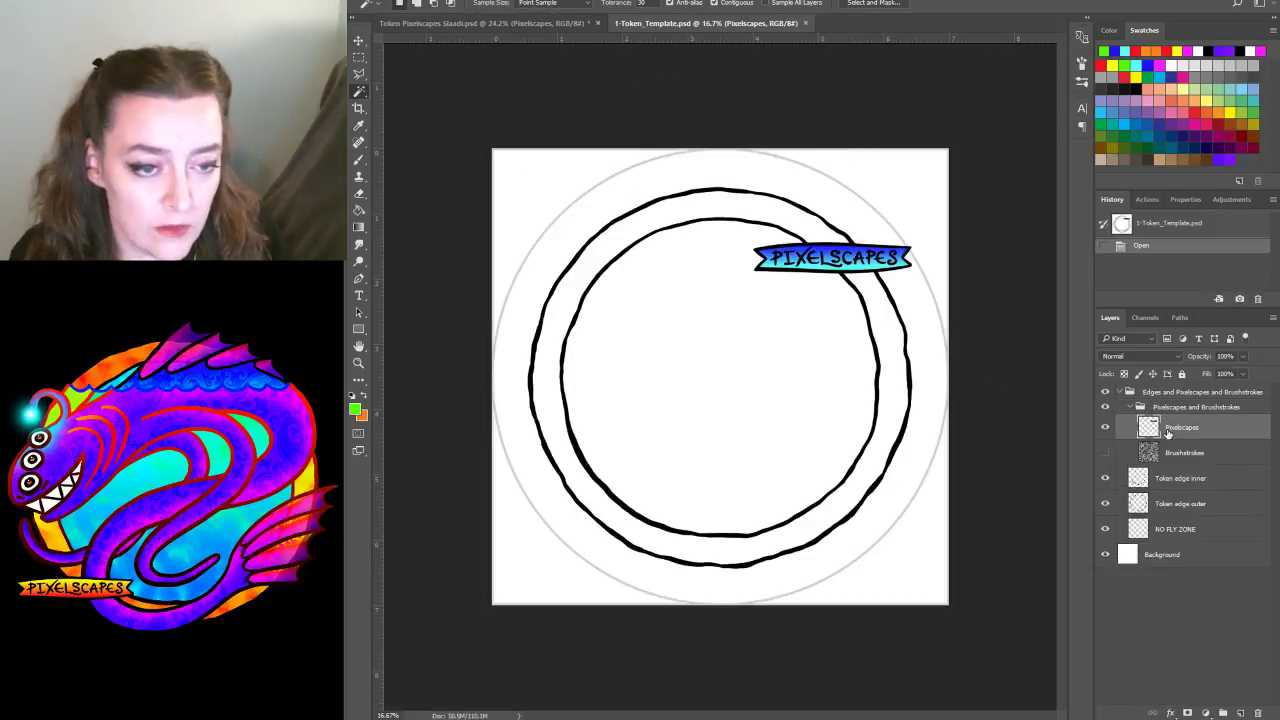
pyautogui.click(1106, 453)
pyautogui.rightClick(1198, 430)
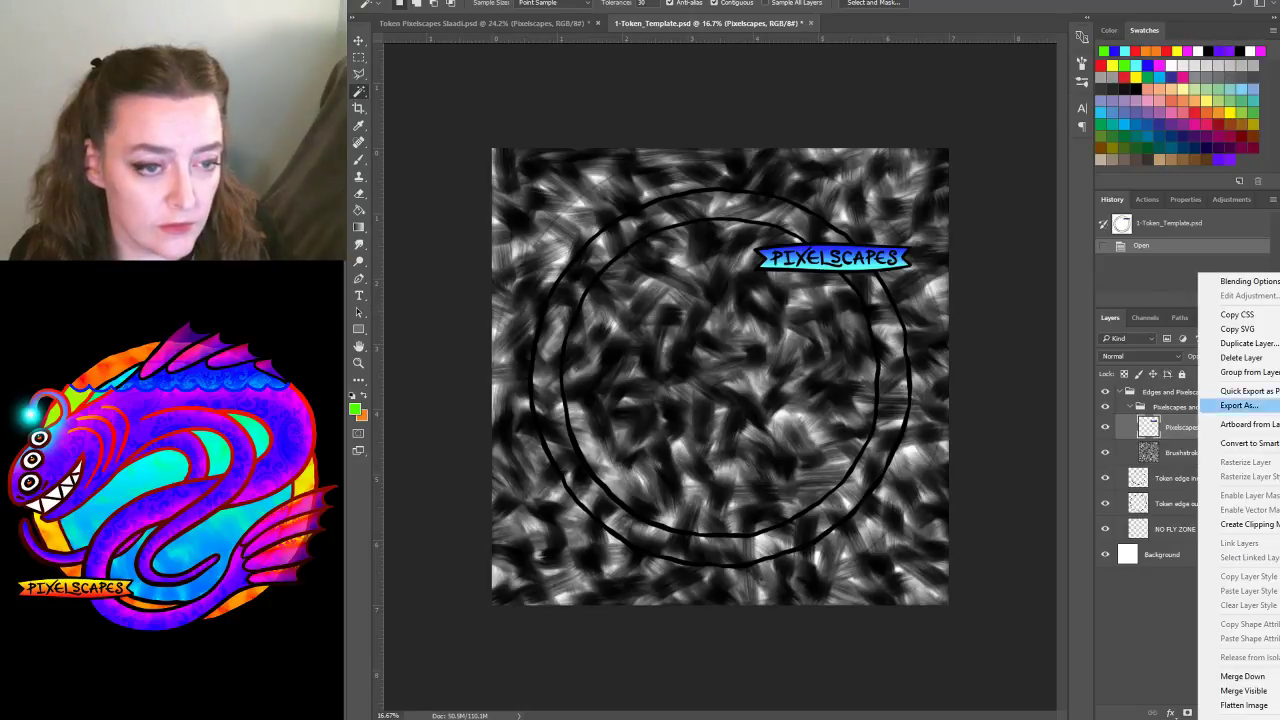
pyautogui.click(1217, 351)
pyautogui.click(797, 306)
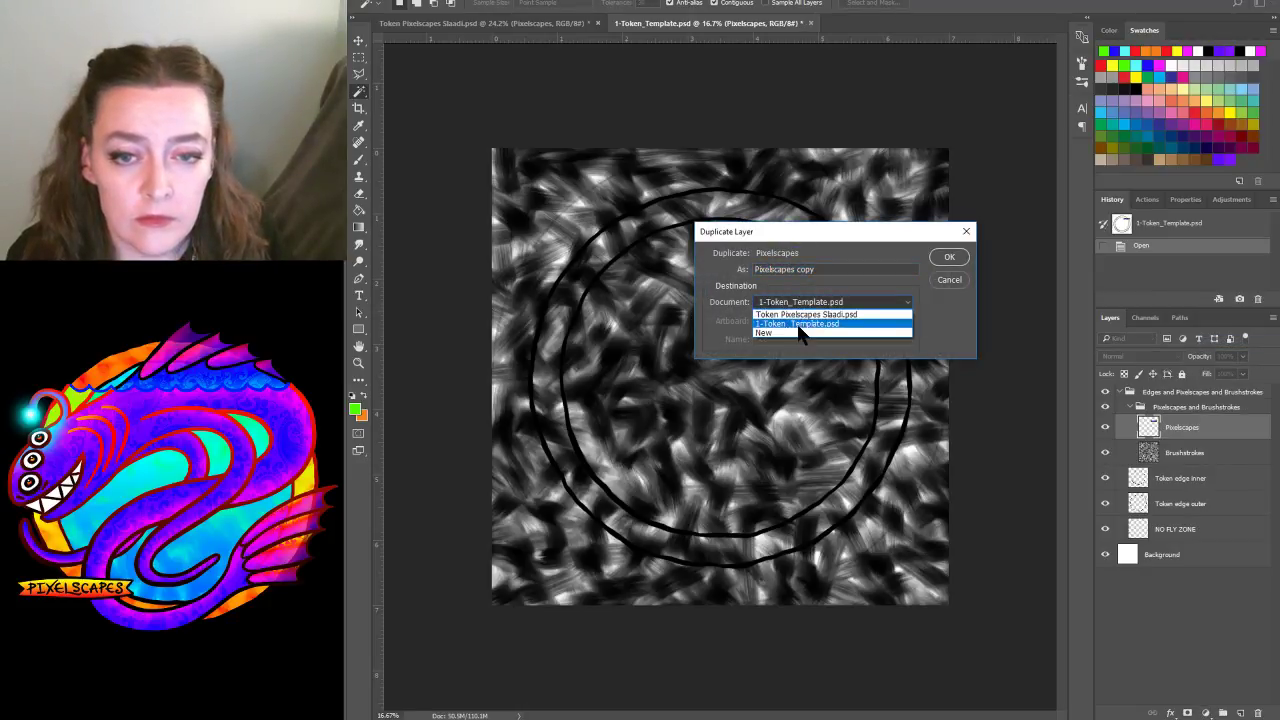
pyautogui.click(877, 320)
pyautogui.click(950, 257)
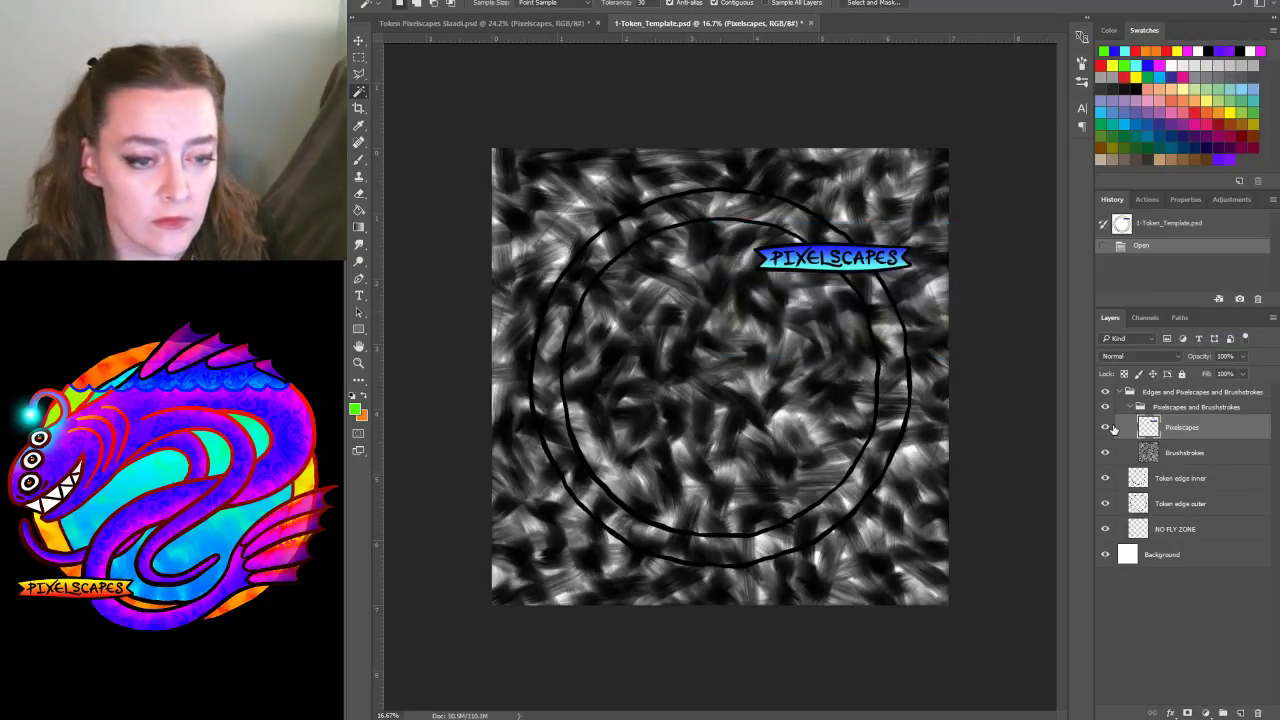
# Duplicate the template's Brushstrokes layer into the token, then close the template without saving
pyautogui.click(1105, 427)
pyautogui.rightClick(1168, 452)
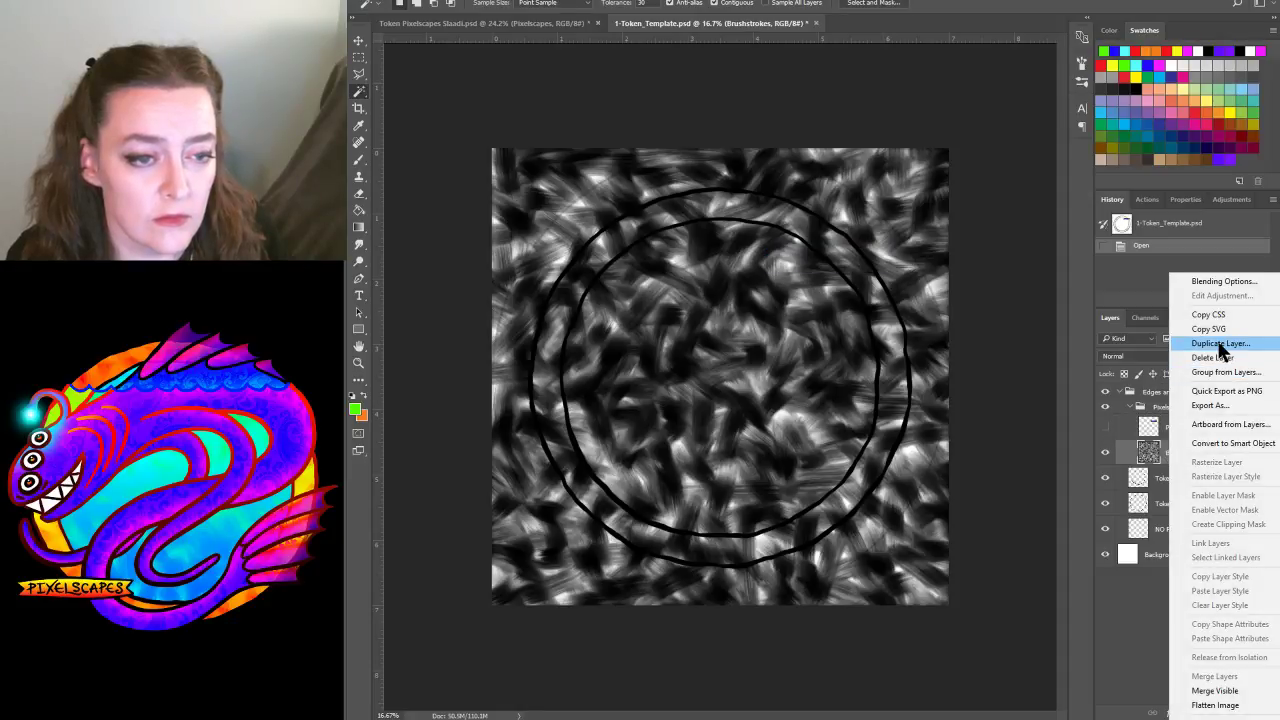
pyautogui.click(1220, 343)
pyautogui.click(823, 302)
pyautogui.click(814, 320)
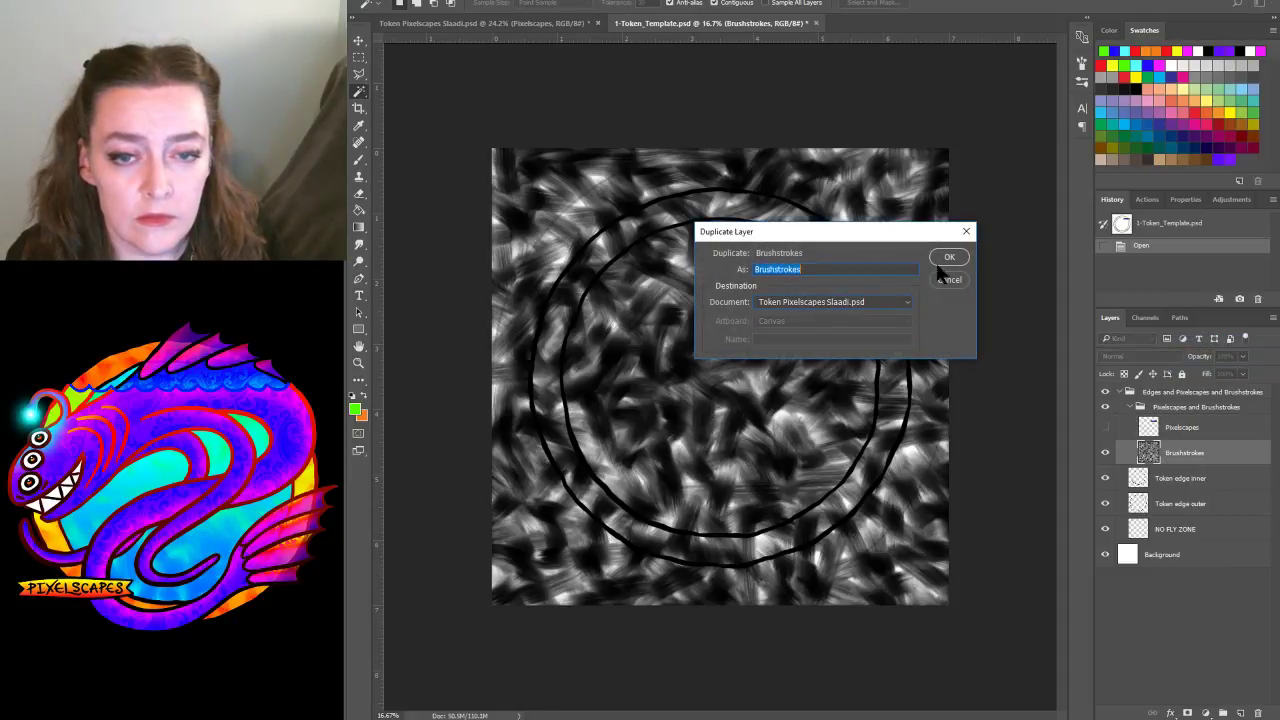
pyautogui.click(949, 258)
pyautogui.click(821, 23)
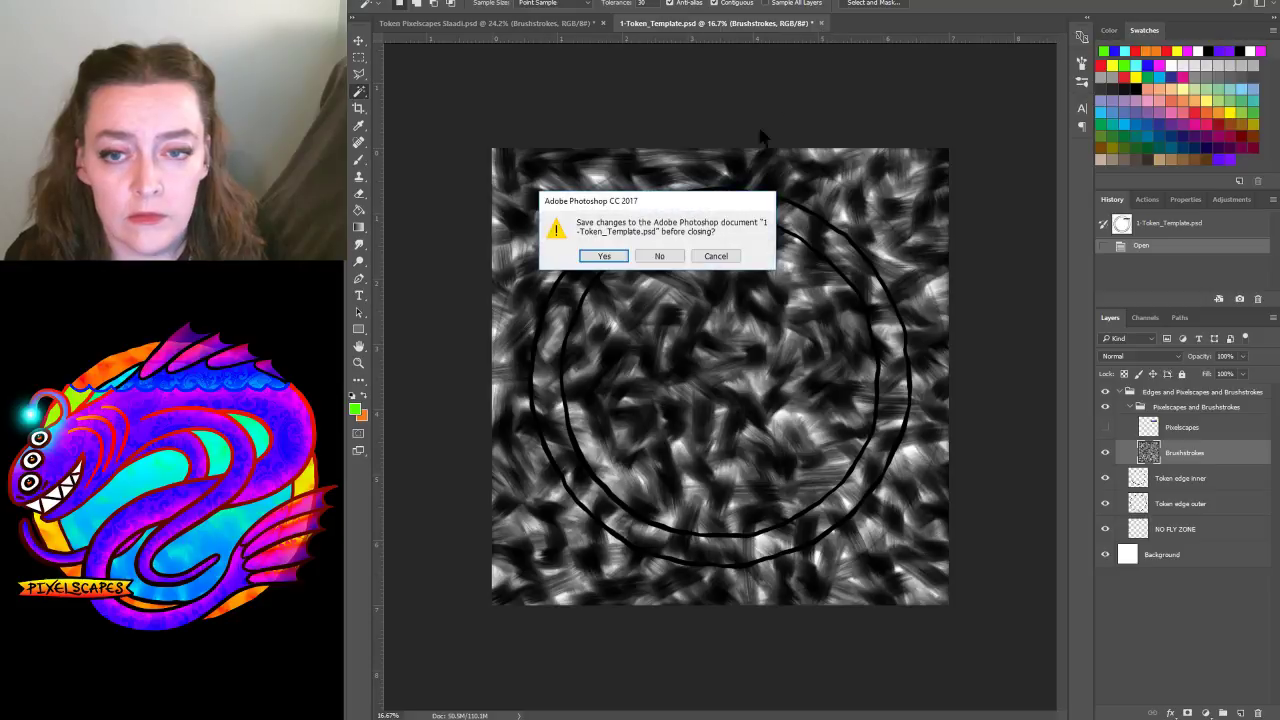
pyautogui.click(659, 257)
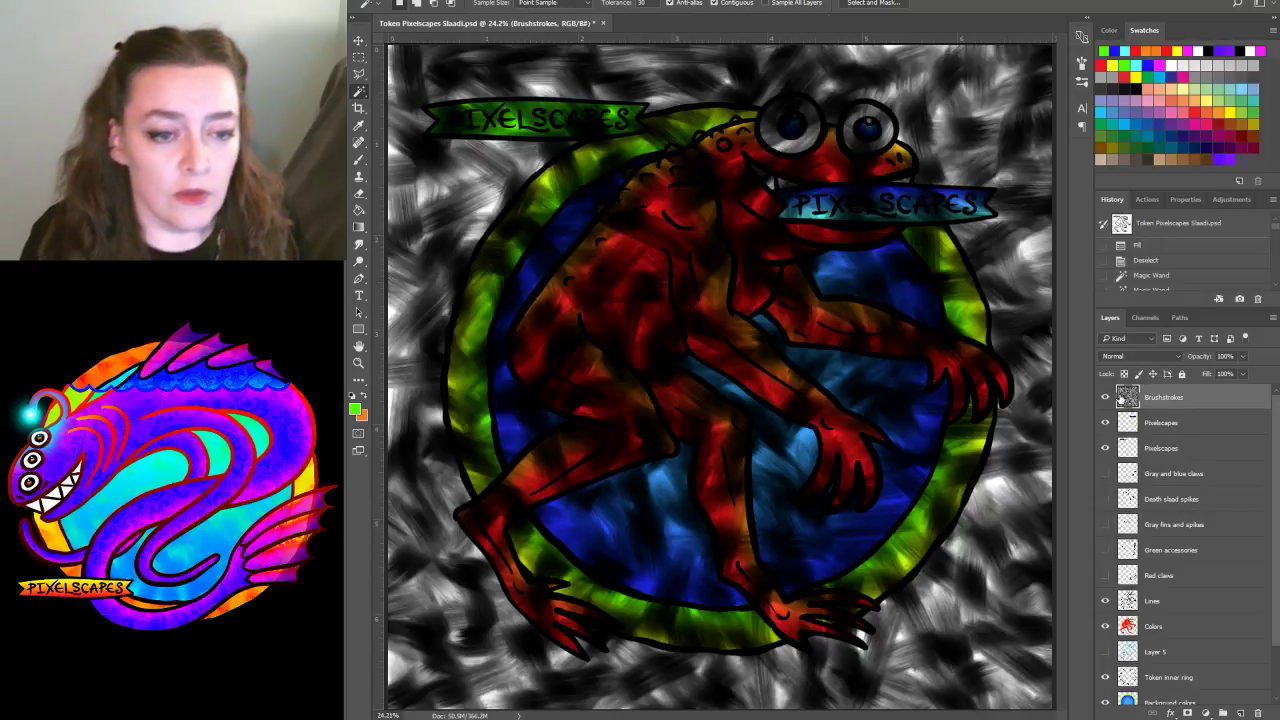
# Hide Brushstrokes, delete the old green Pixelscapes banner, and move the new banner to the token's left edge
pyautogui.click(1105, 397)
pyautogui.click(1160, 422)
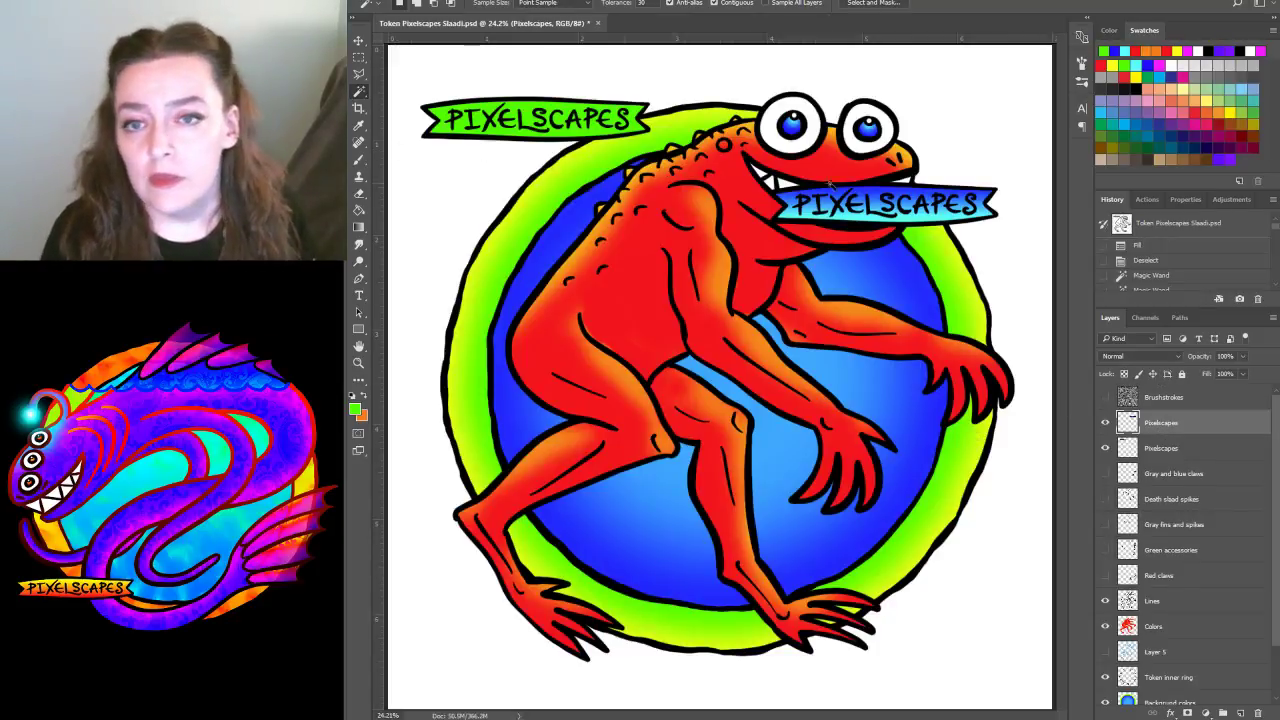
pyautogui.click(1160, 448)
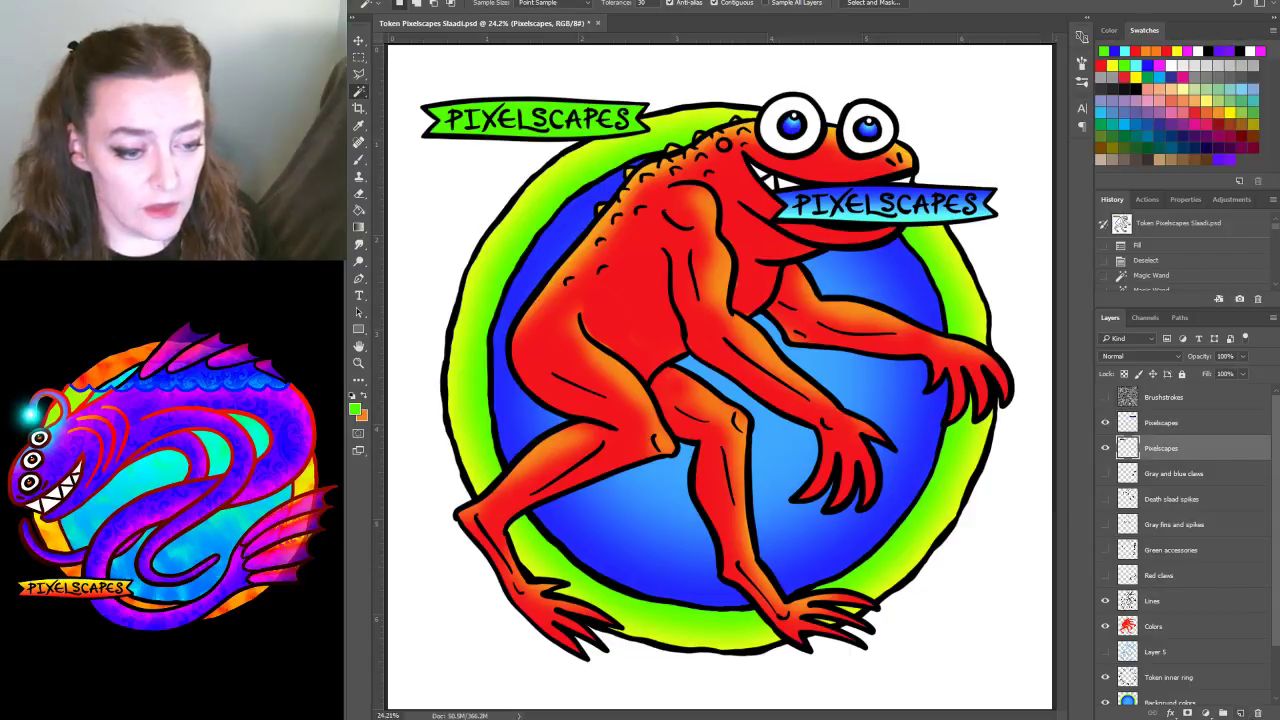
pyautogui.press('Delete')
pyautogui.click(1158, 424)
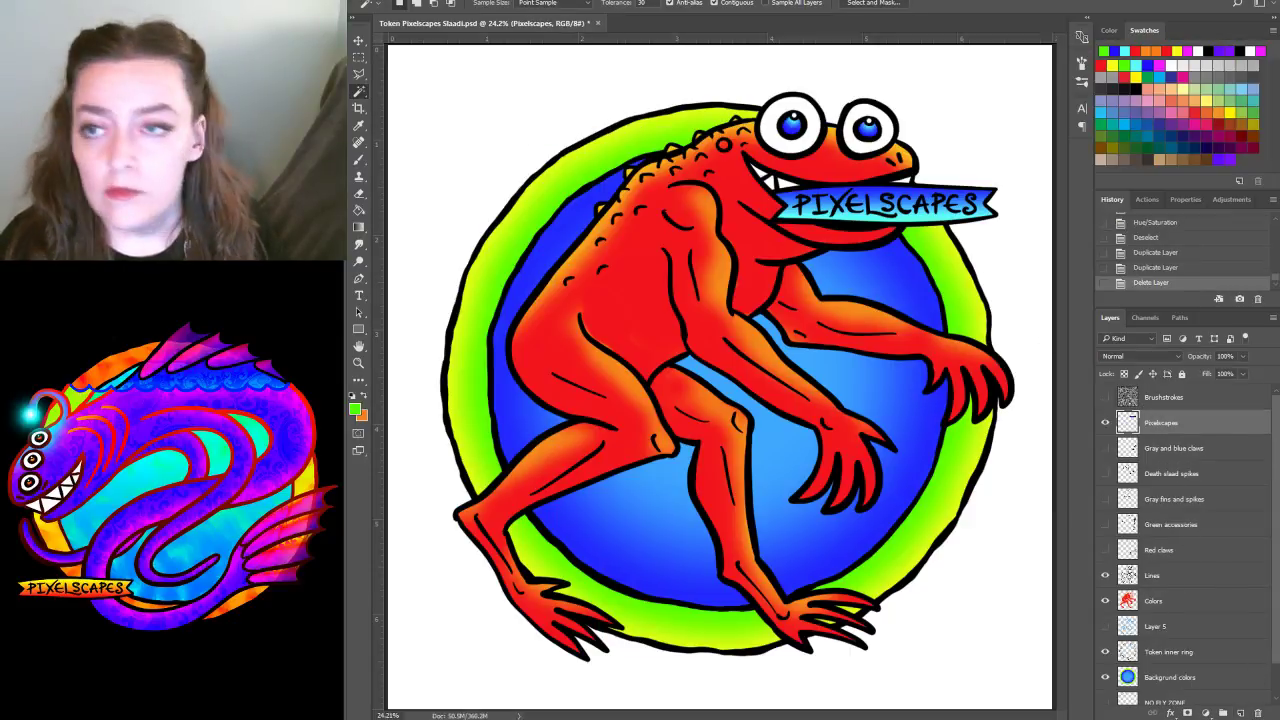
pyautogui.click(358, 40)
pyautogui.moveTo(883, 216); pyautogui.dragTo(508, 262)
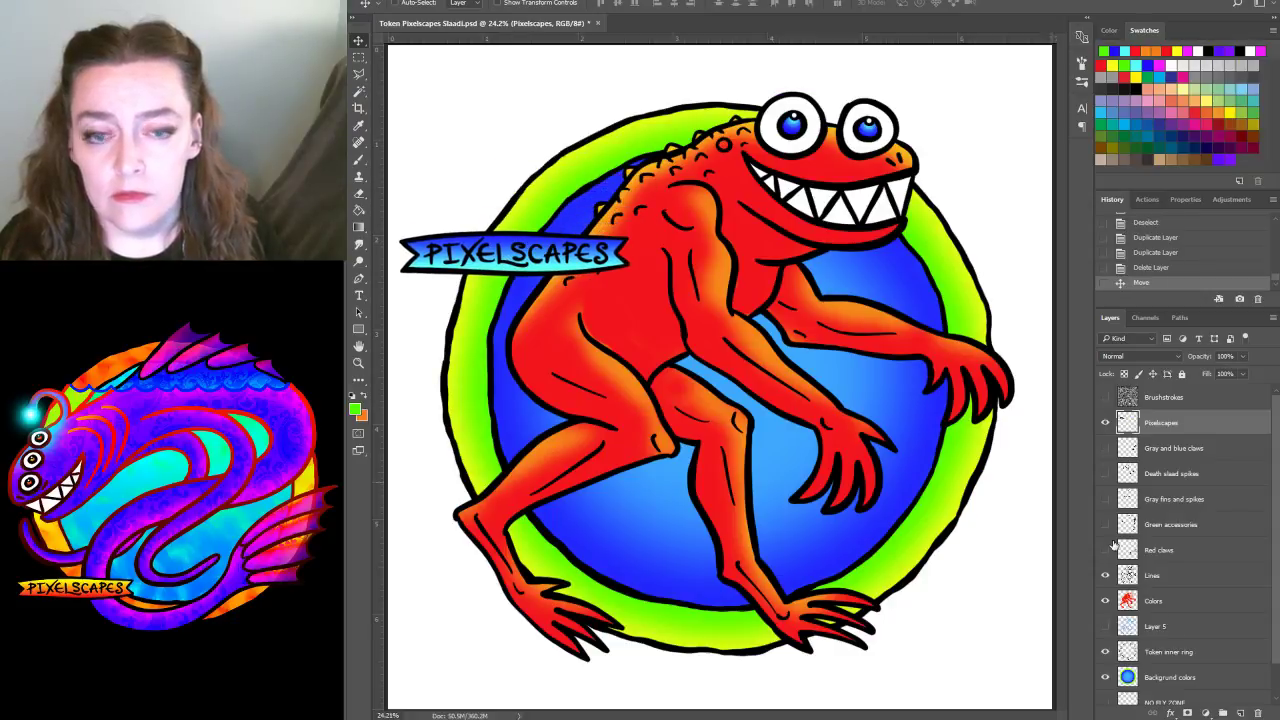
pyautogui.click(1154, 398)
pyautogui.click(515, 2)
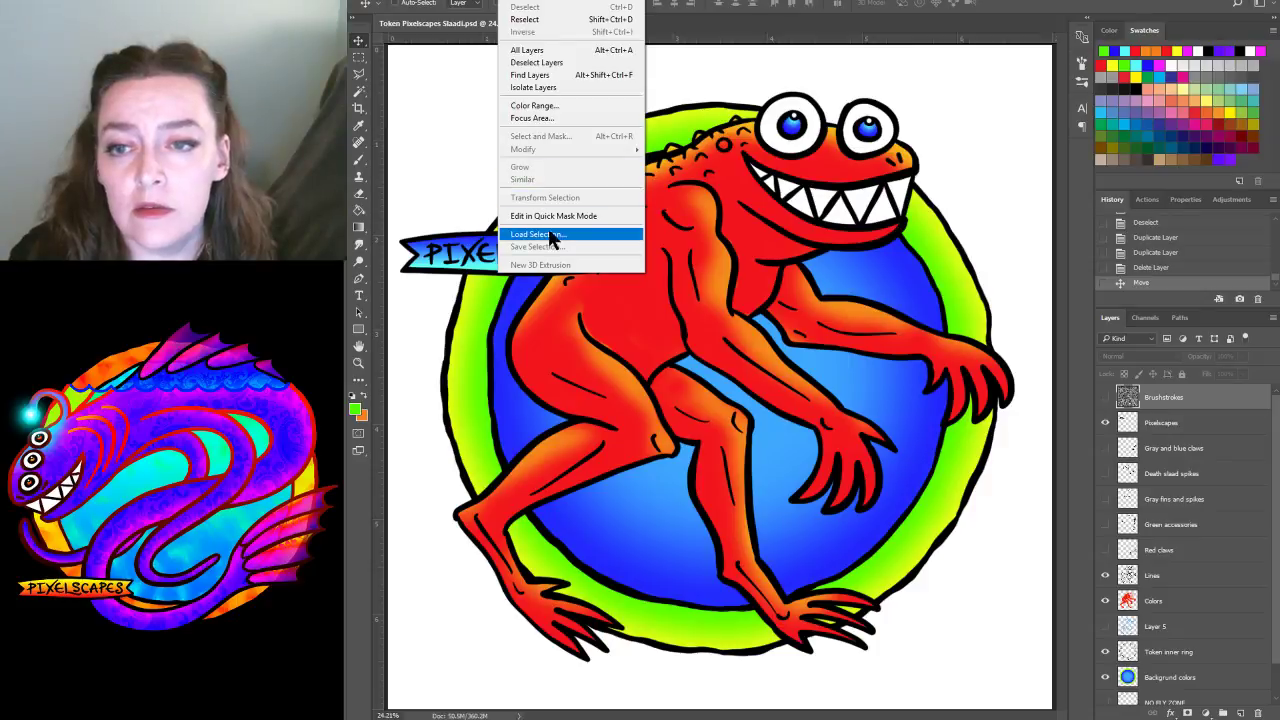
# Load the saved brushstroke selection and shift the Colors layer hue +30 to turn the slaad orange
pyautogui.click(548, 234)
pyautogui.click(940, 248)
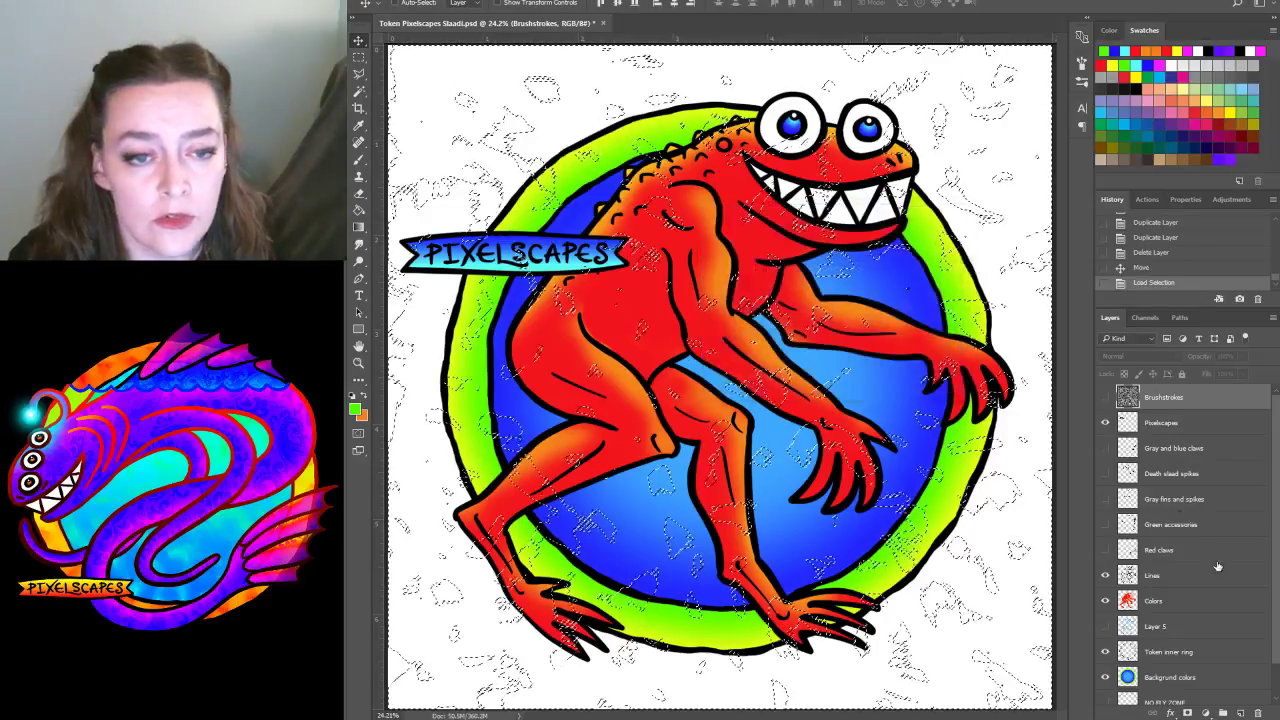
pyautogui.click(1163, 600)
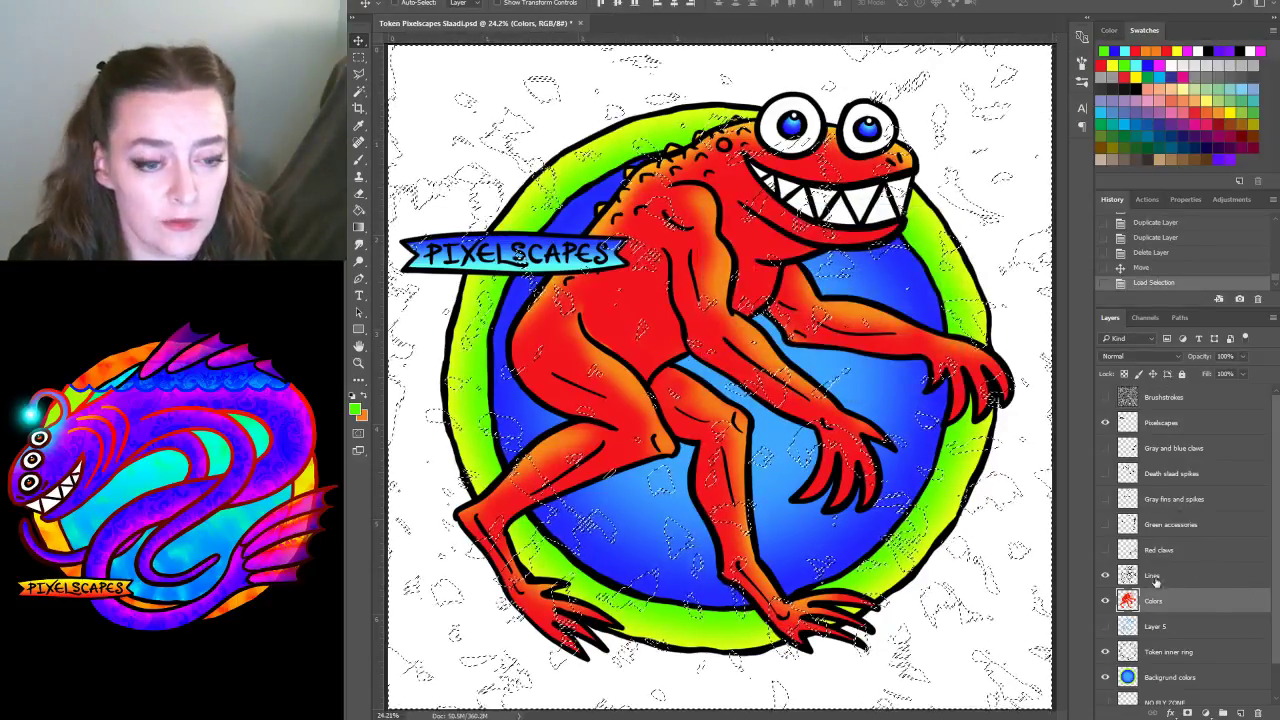
pyautogui.hotkey('ctrl', 'u')
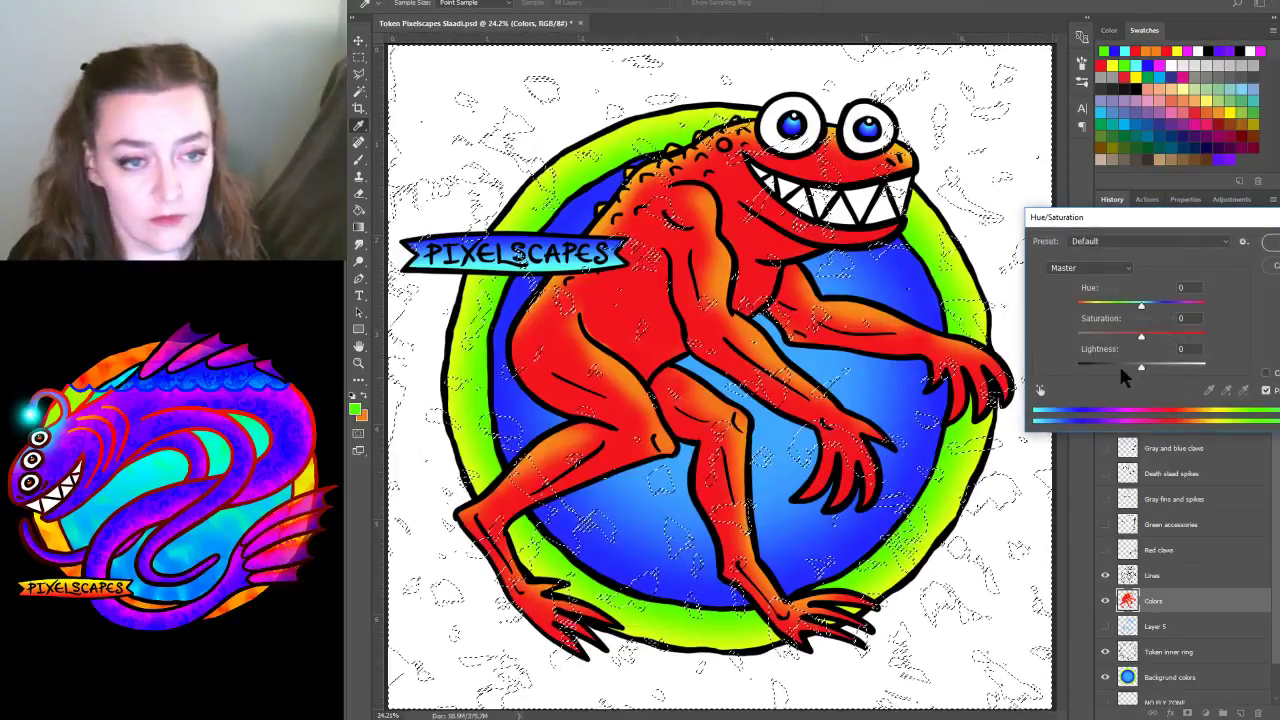
pyautogui.write('30')
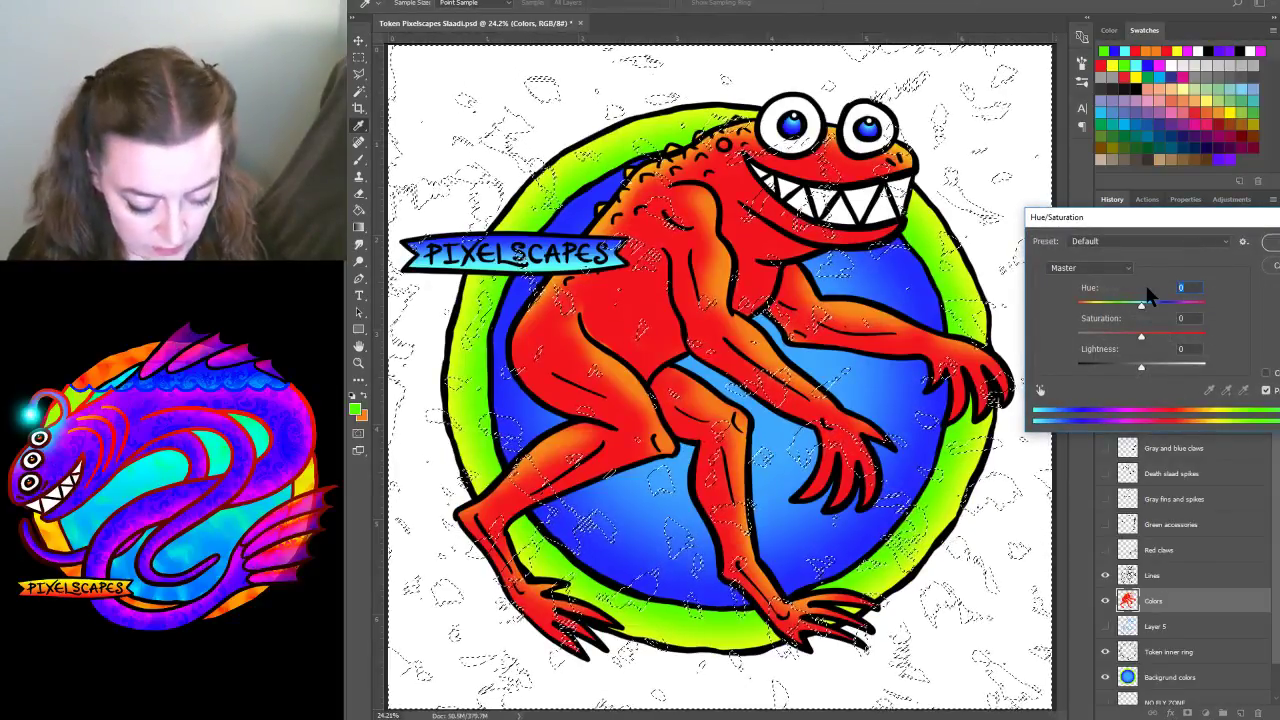
pyautogui.write('-')
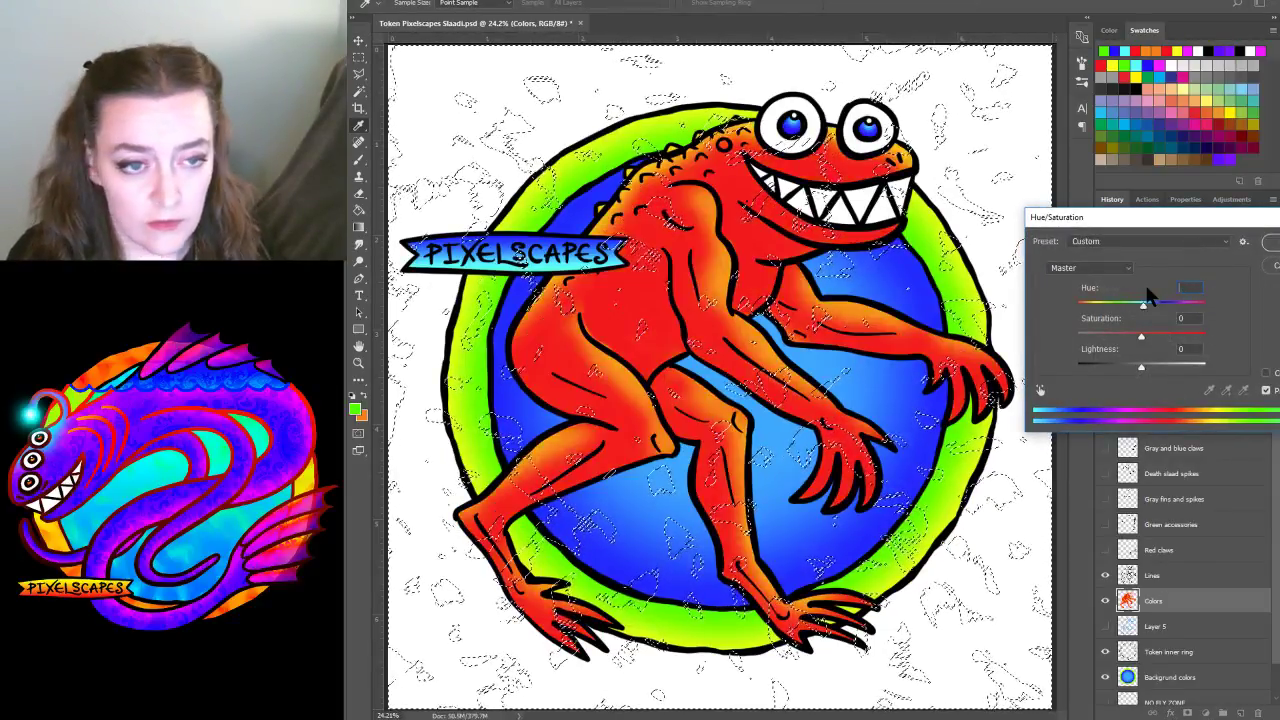
pyautogui.write('10')
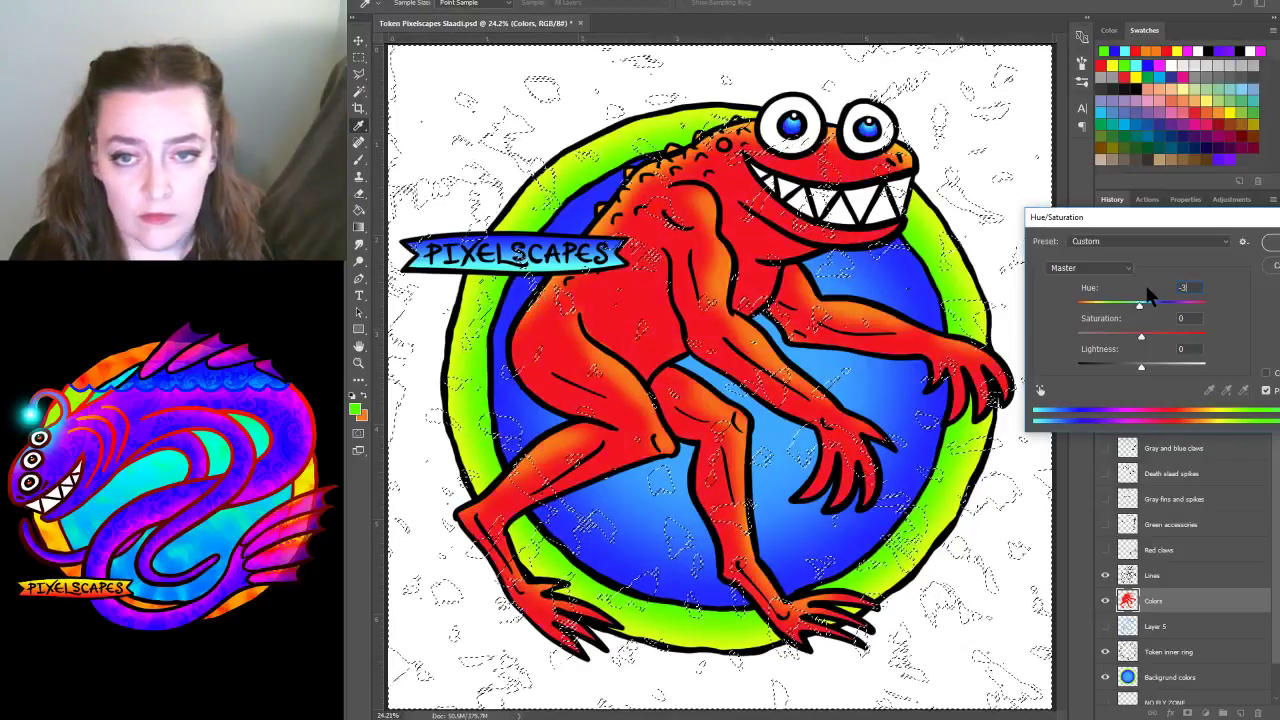
pyautogui.write('30')
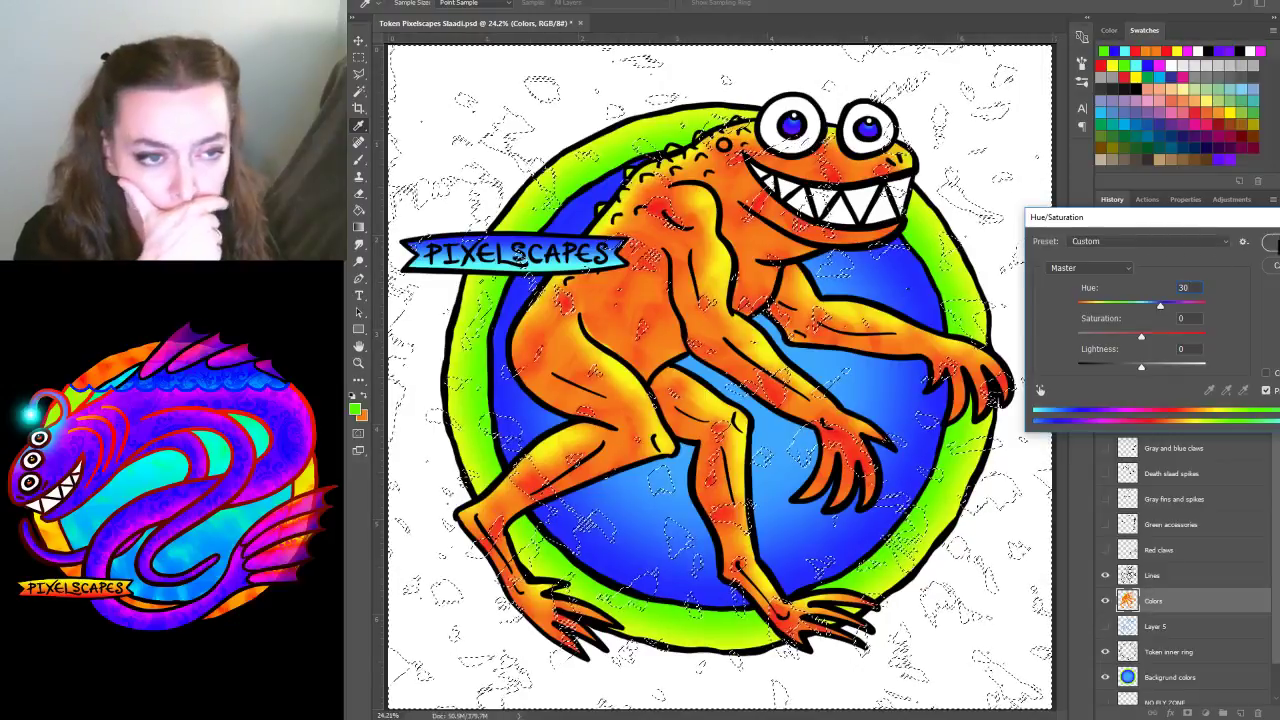
pyautogui.click(1270, 242)
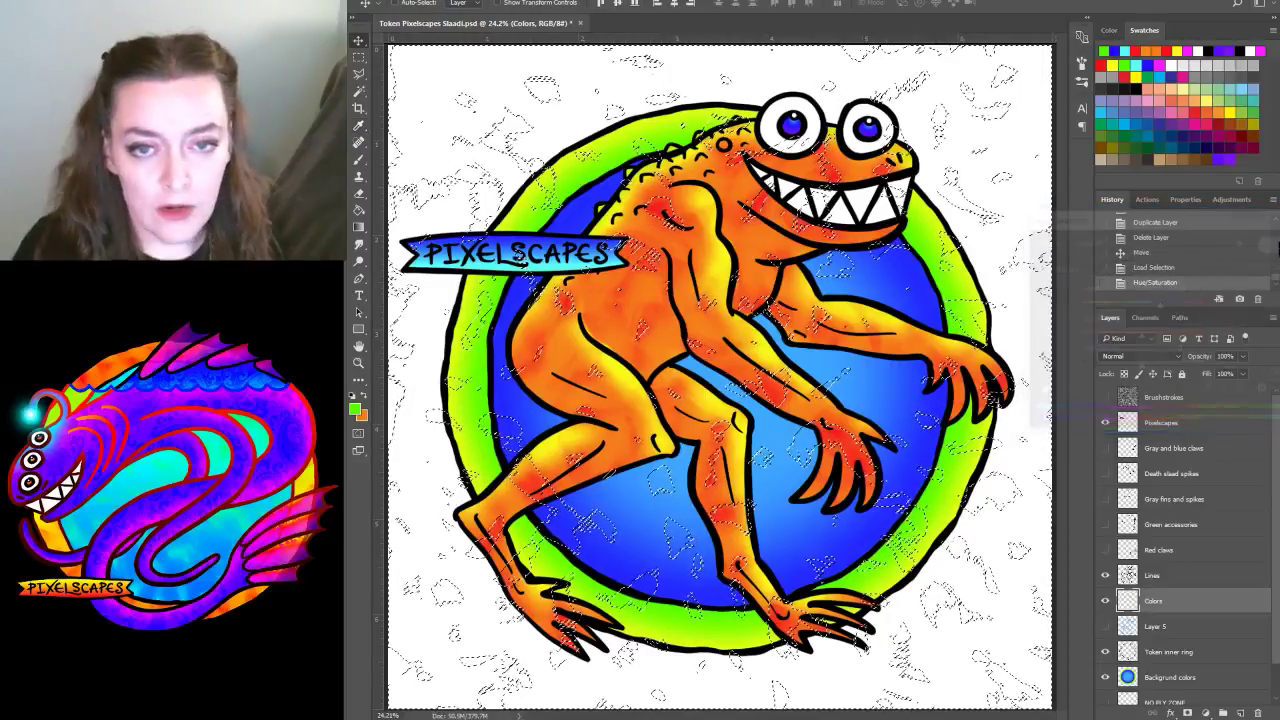
# Shift the Background colors layer hue +60 to make the circle purple, then deselect
pyautogui.click(1160, 677)
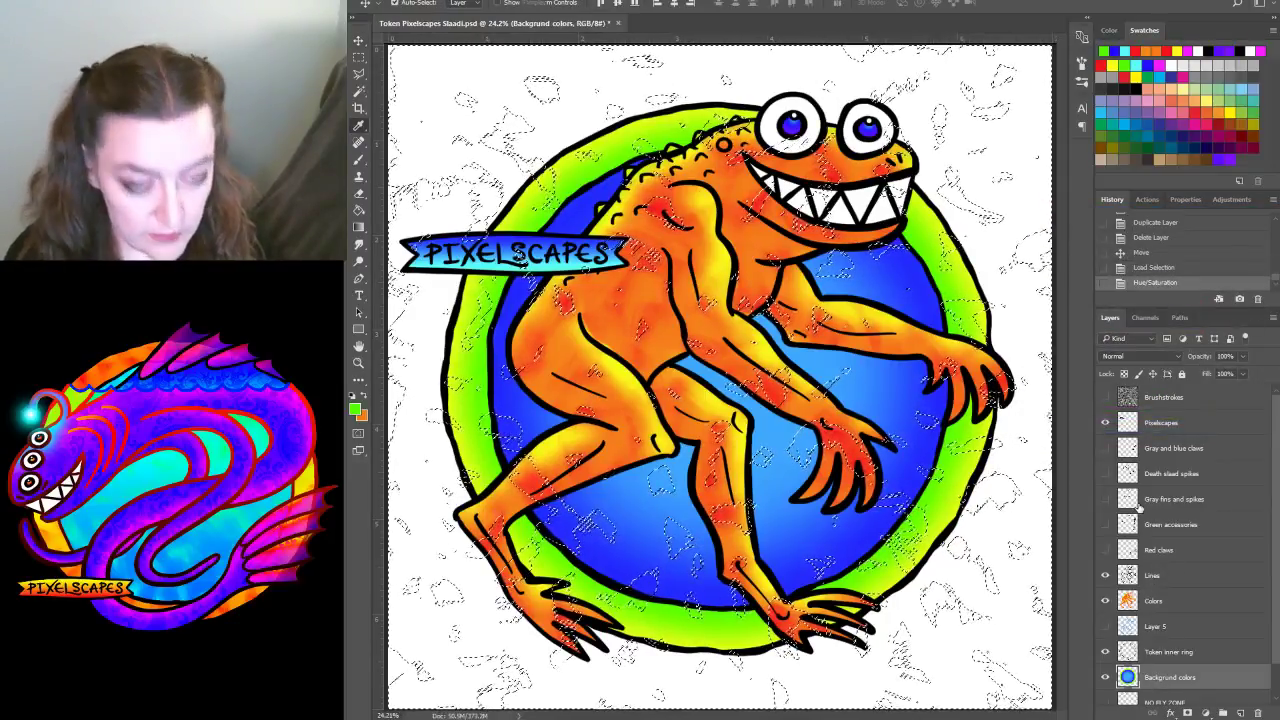
pyautogui.hotkey('ctrl', 'u')
pyautogui.moveTo(1141, 303)
pyautogui.mouseDown()
pyautogui.moveTo(1186, 303)
pyautogui.moveTo(1140, 298)
pyautogui.mouseUp()
pyautogui.write('60')
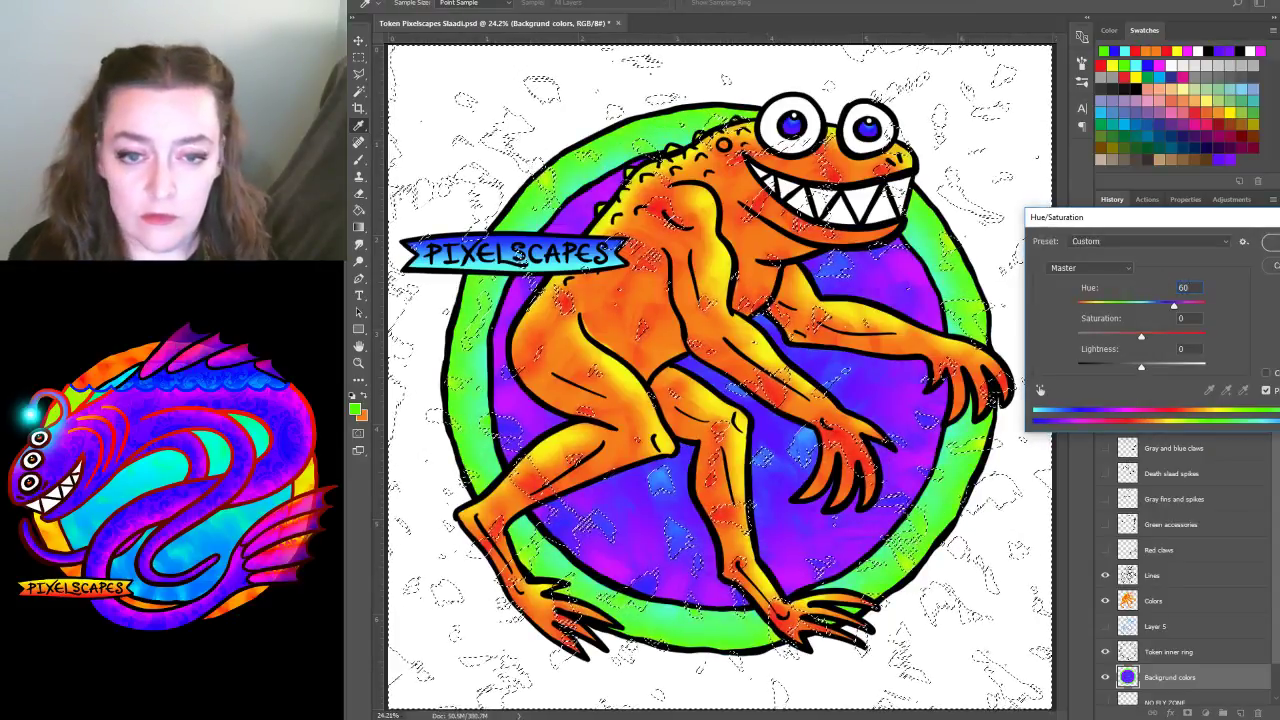
pyautogui.press('Return')
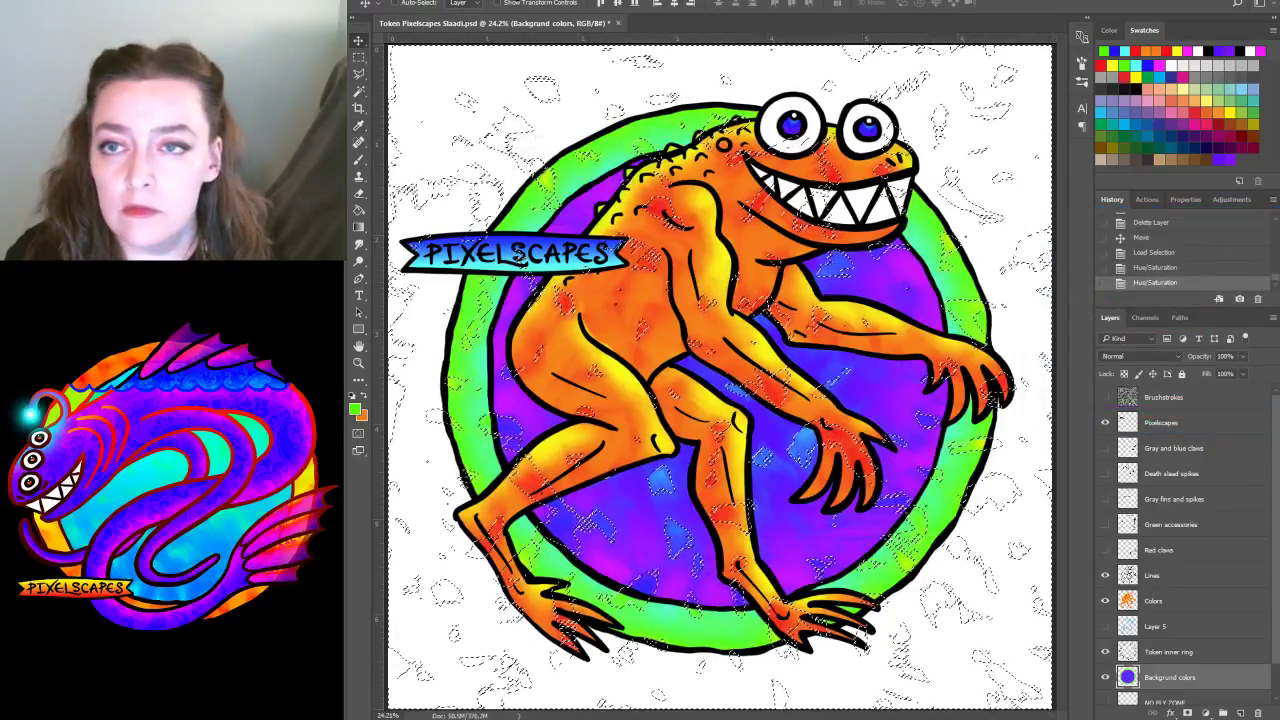
pyautogui.click(526, 2)
pyautogui.click(526, 7)
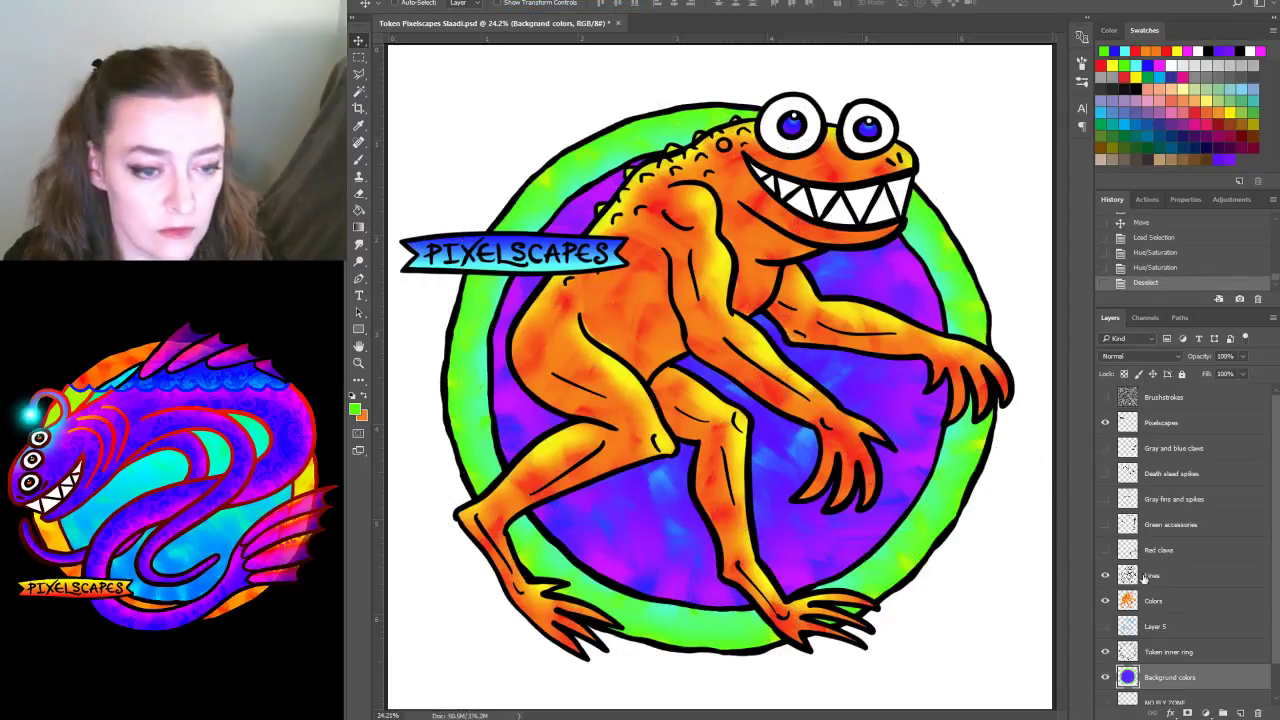
pyautogui.click(1158, 601)
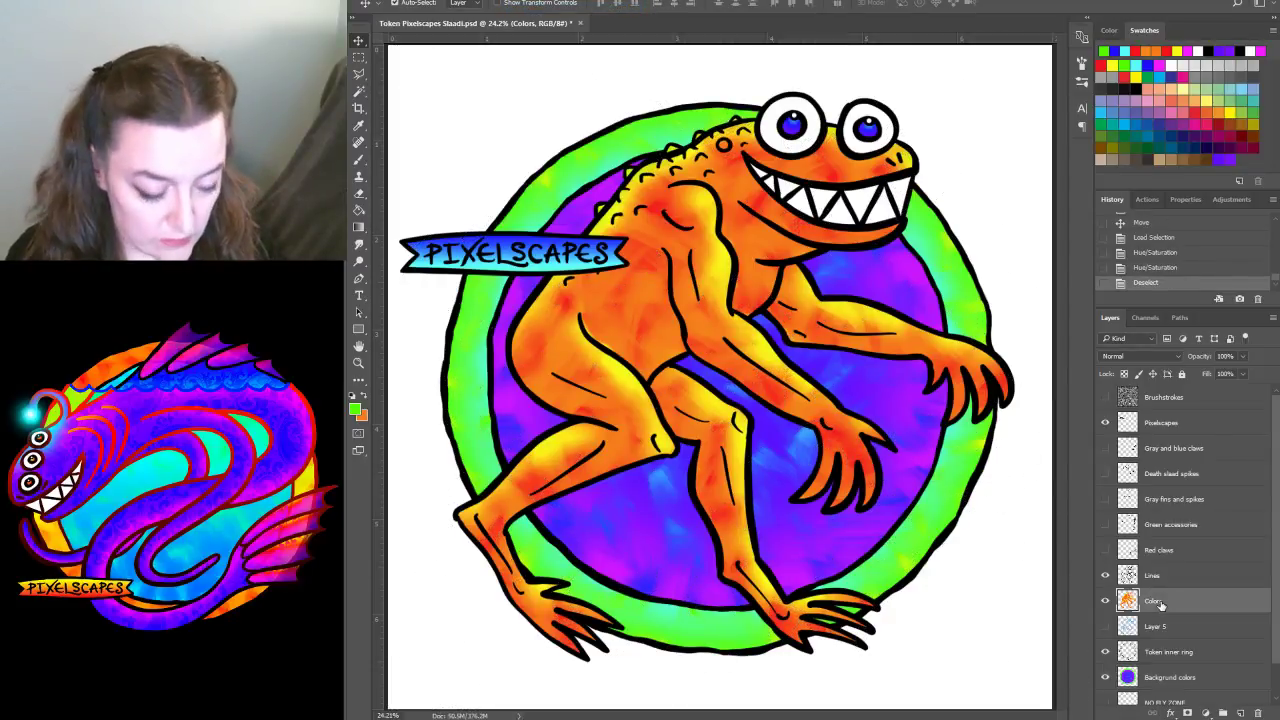
# Shift the Colors layer hue -30 to turn the slaad back to red
pyautogui.hotkey('ctrl', 'u')
pyautogui.moveTo(1209, 222); pyautogui.dragTo(1125, 222)
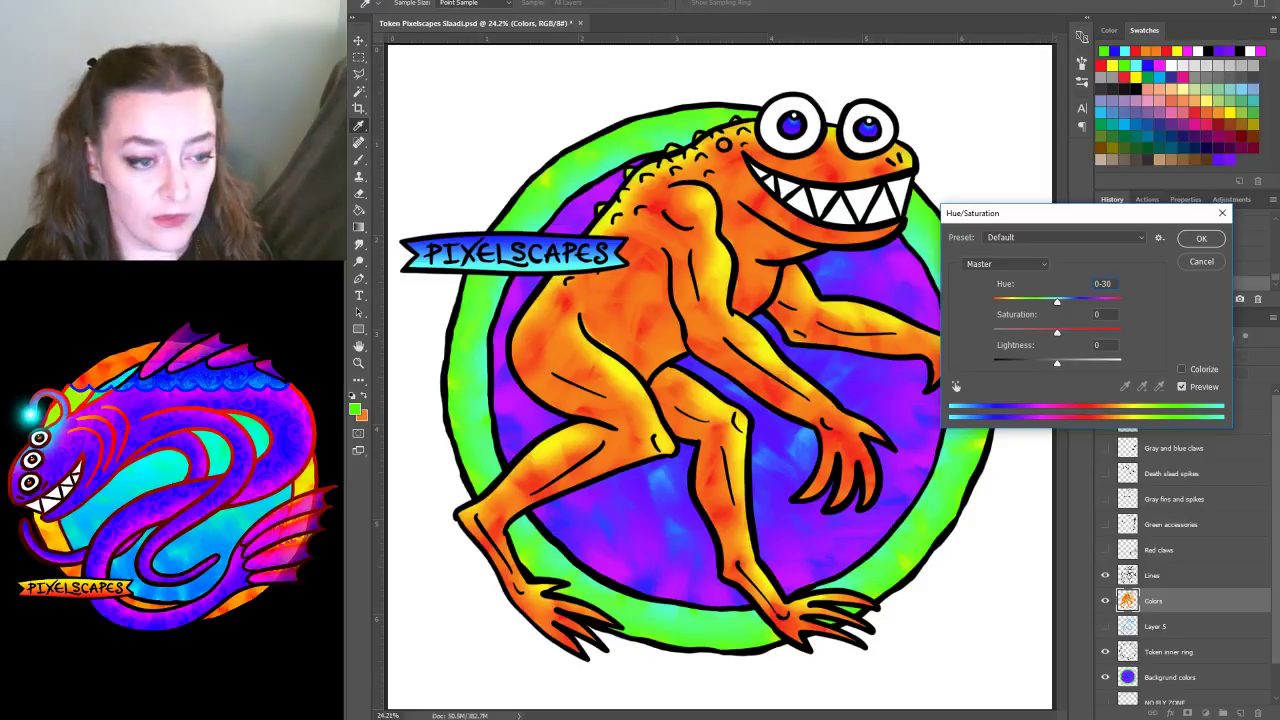
pyautogui.write('-30')
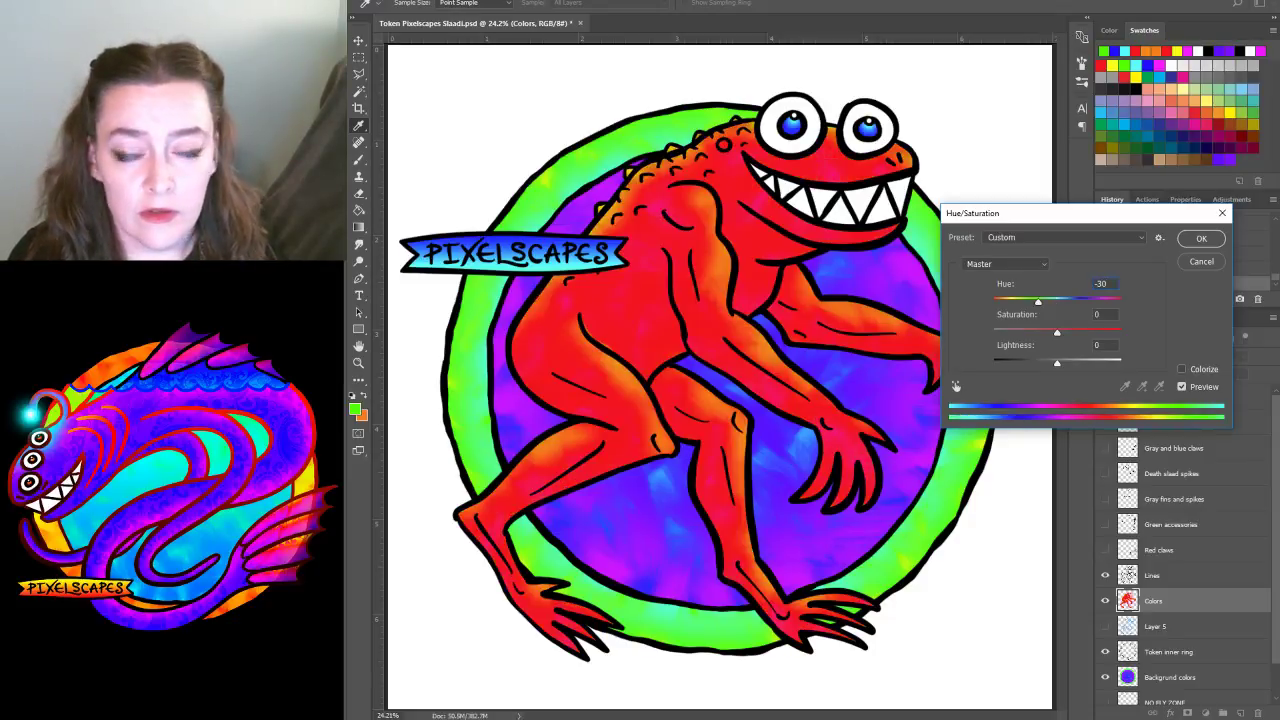
pyautogui.press('Return')
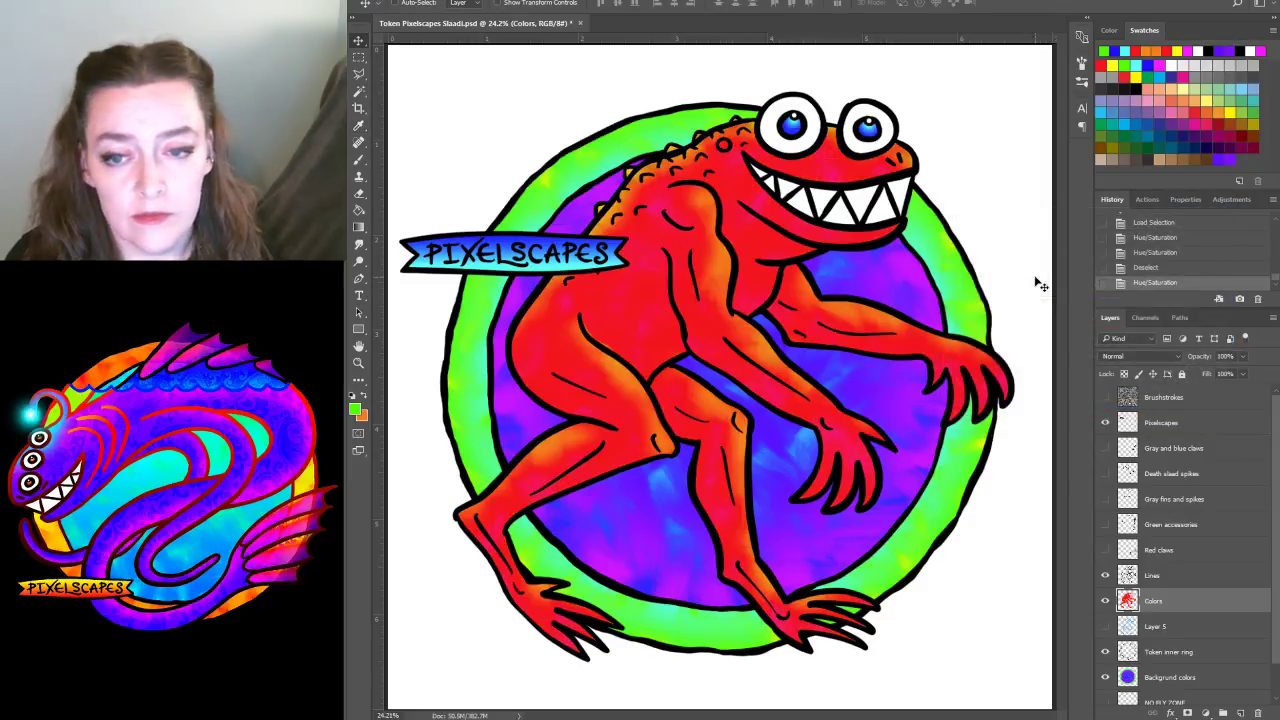
# Shift the Background colors layer hue -30 to return the circle to blue
pyautogui.click(1161, 684)
pyautogui.hotkey('ctrl', 'u')
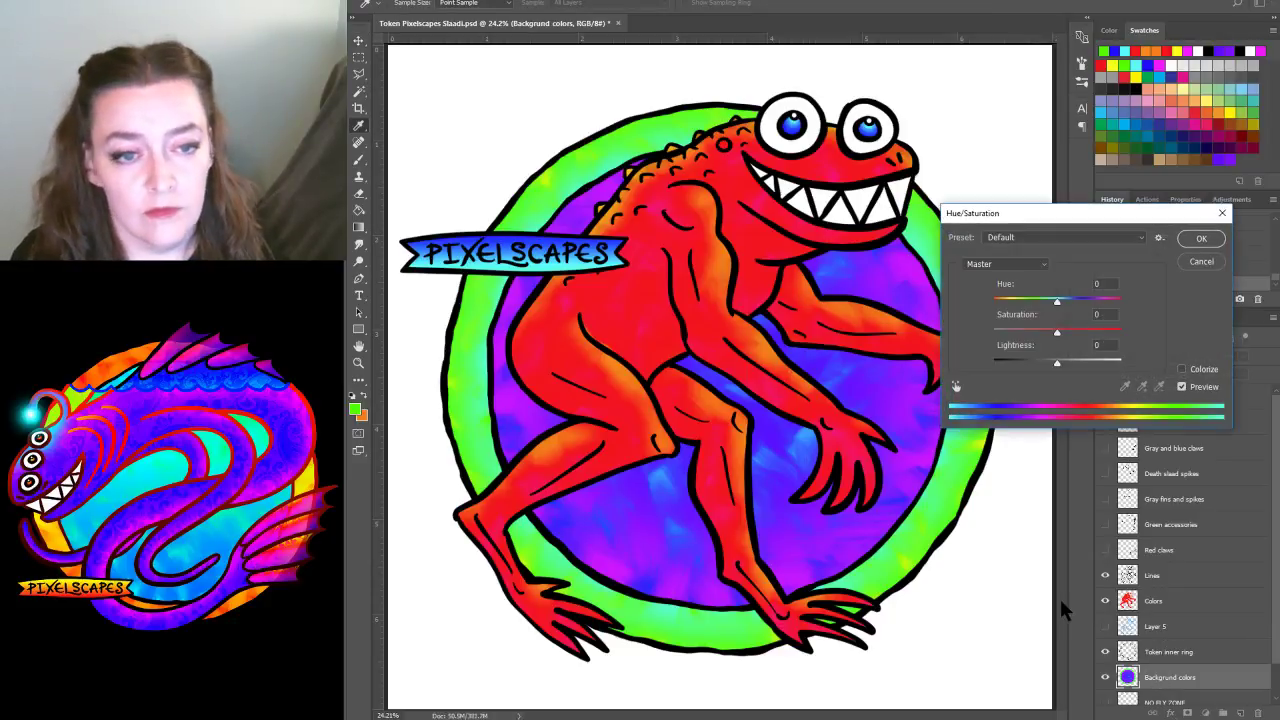
pyautogui.click(1009, 285)
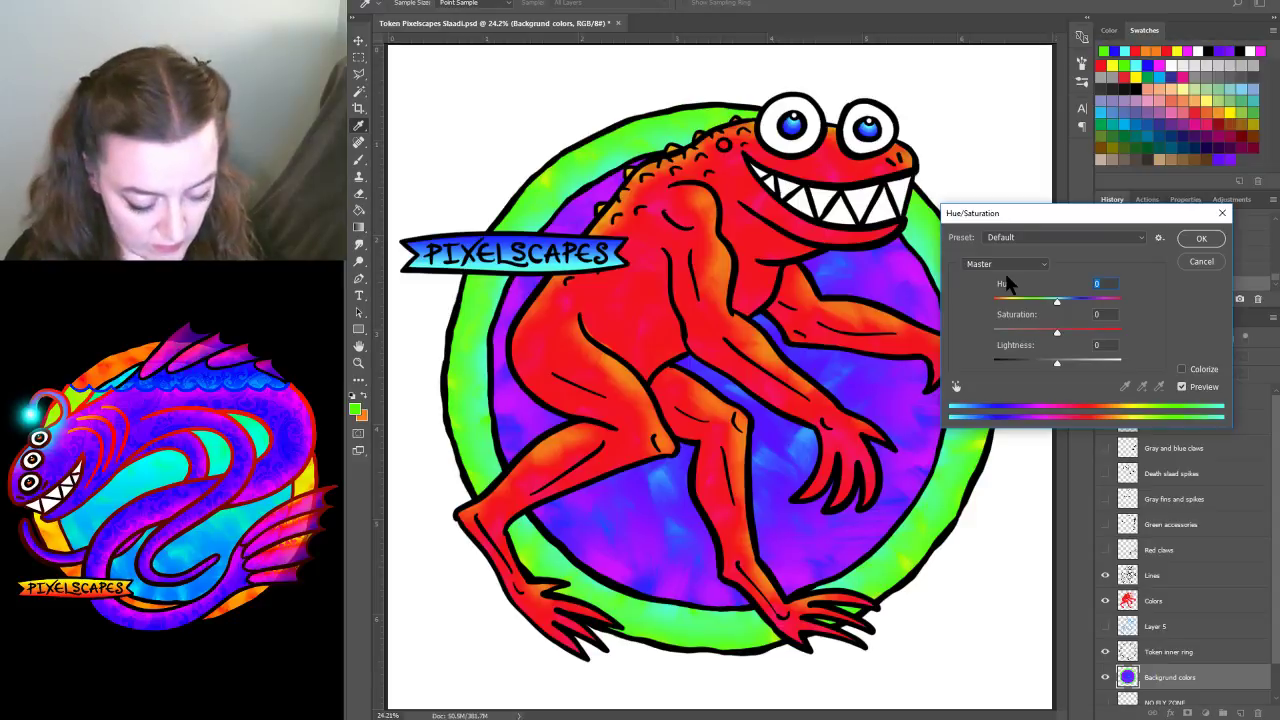
pyautogui.write('-30')
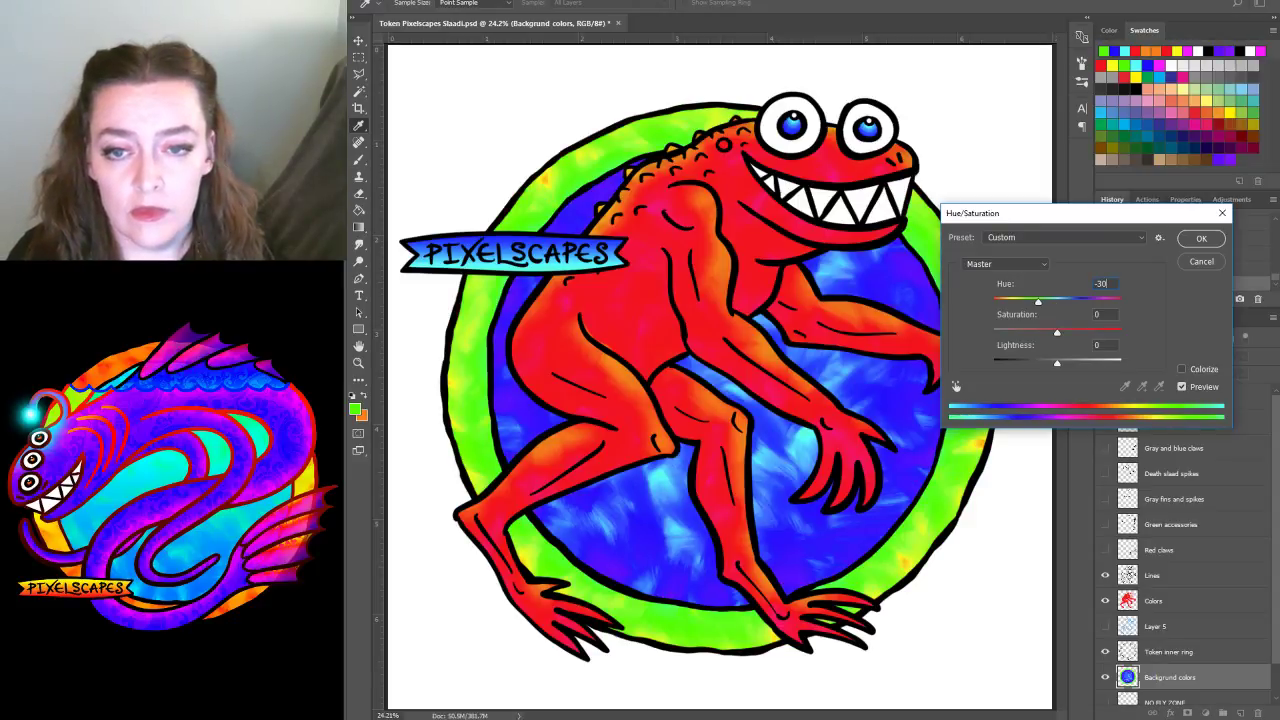
pyautogui.click(1203, 239)
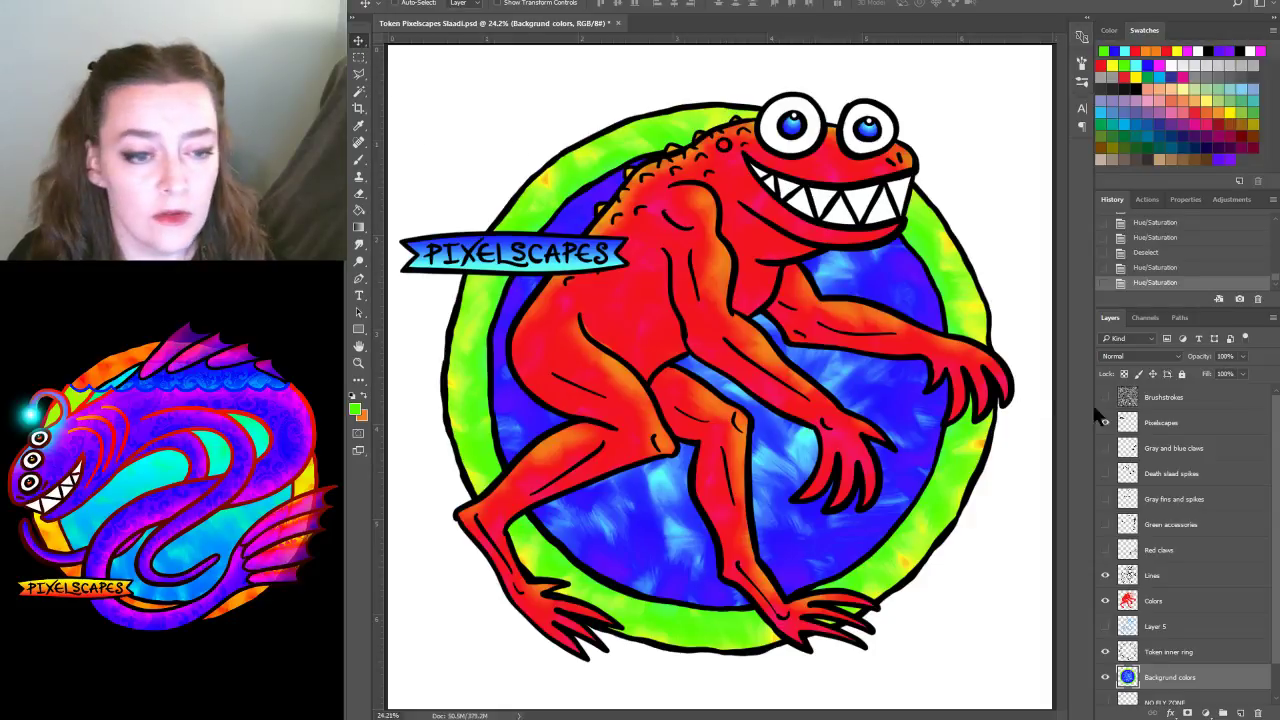
pyautogui.click(1163, 425)
# Drag the PIXELSCAPES banner to the lower right, hue-shift it green, save, and reveal Red claws
pyautogui.moveTo(500, 258); pyautogui.dragTo(880, 550)
pyautogui.hotkey('ctrl', 'u')
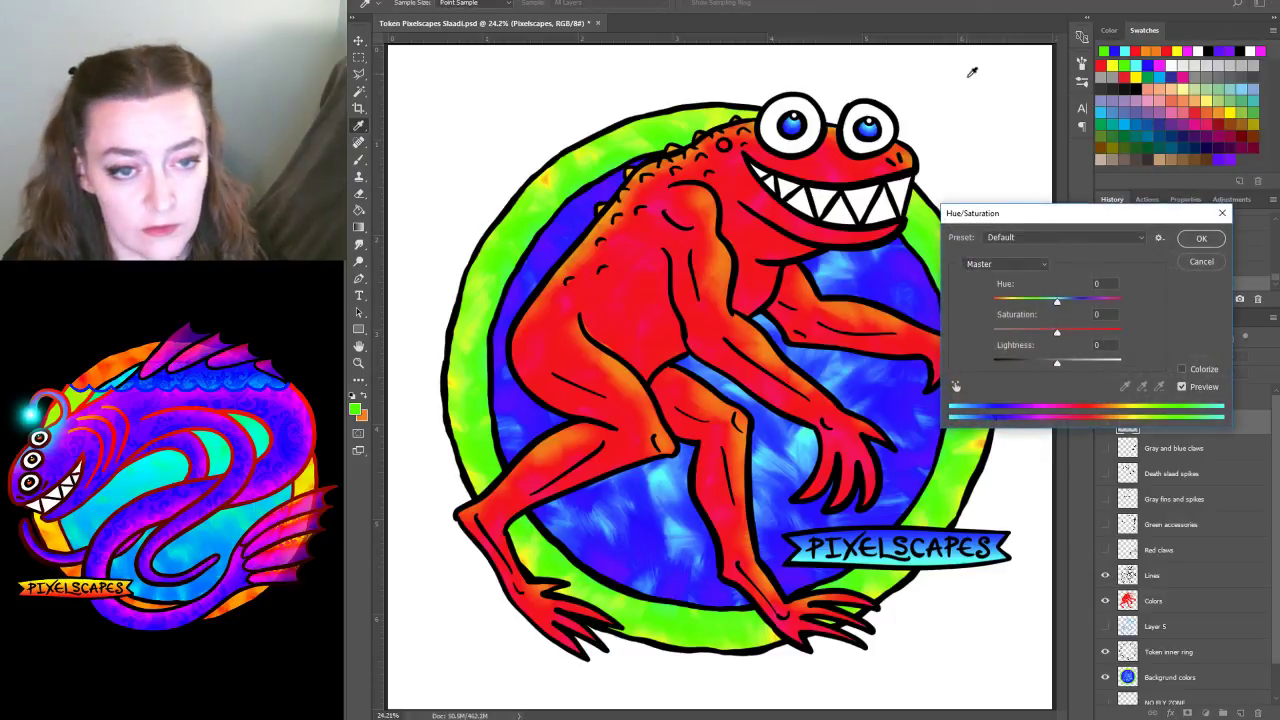
pyautogui.moveTo(1057, 301); pyautogui.dragTo(1012, 318)
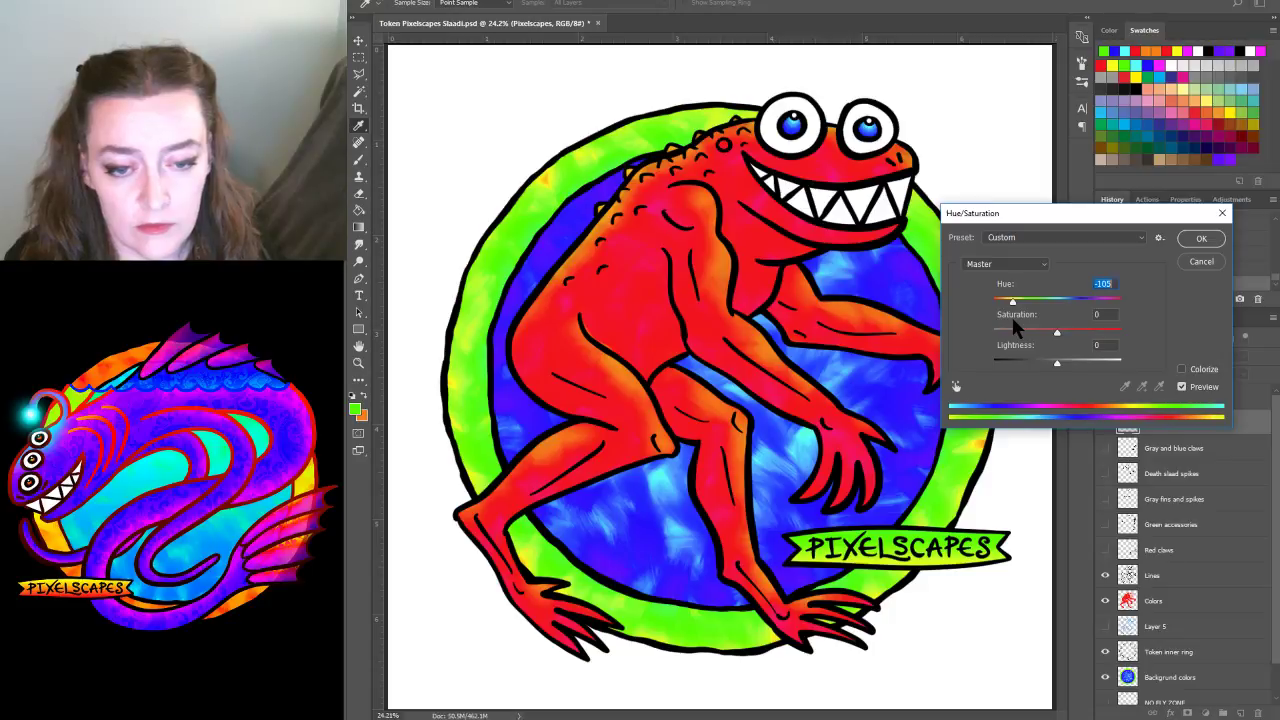
pyautogui.click(1201, 238)
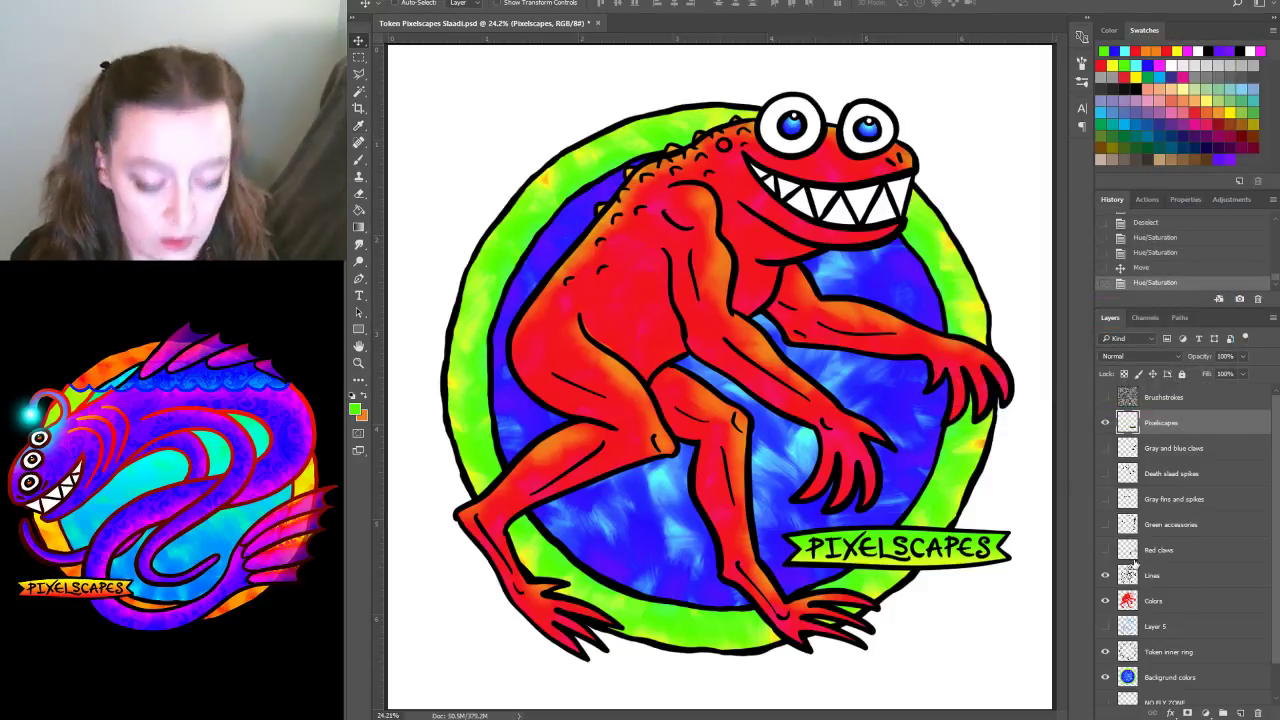
pyautogui.hotkey('ctrl', 's')
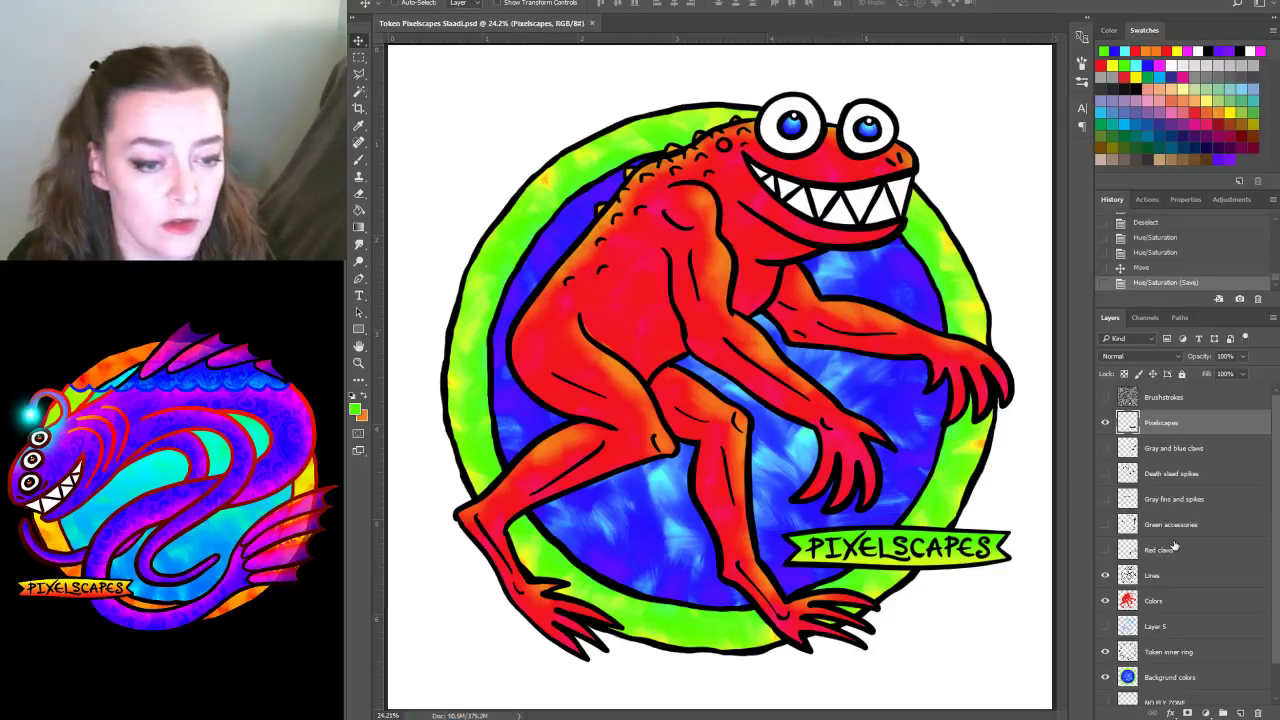
pyautogui.click(1105, 551)
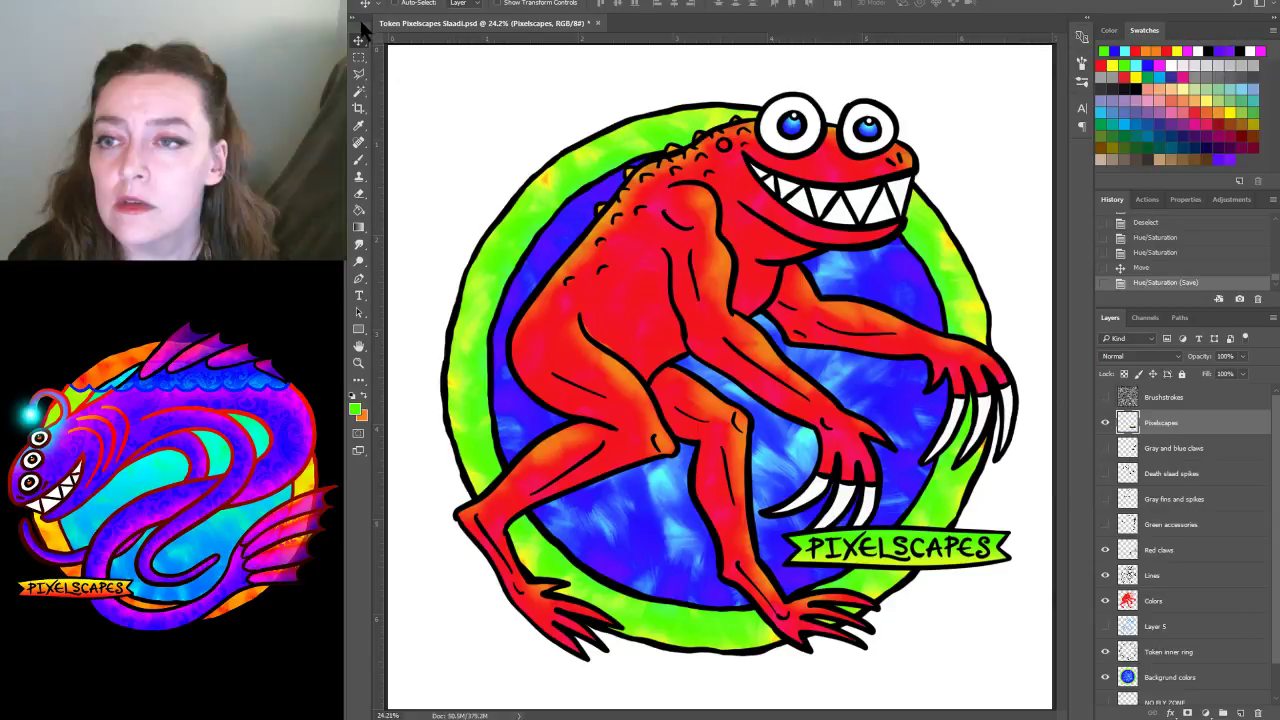
# Drag the green PIXELSCAPES banner back to the upper left over the slaad's shoulder
pyautogui.moveTo(918, 540); pyautogui.dragTo(558, 230)
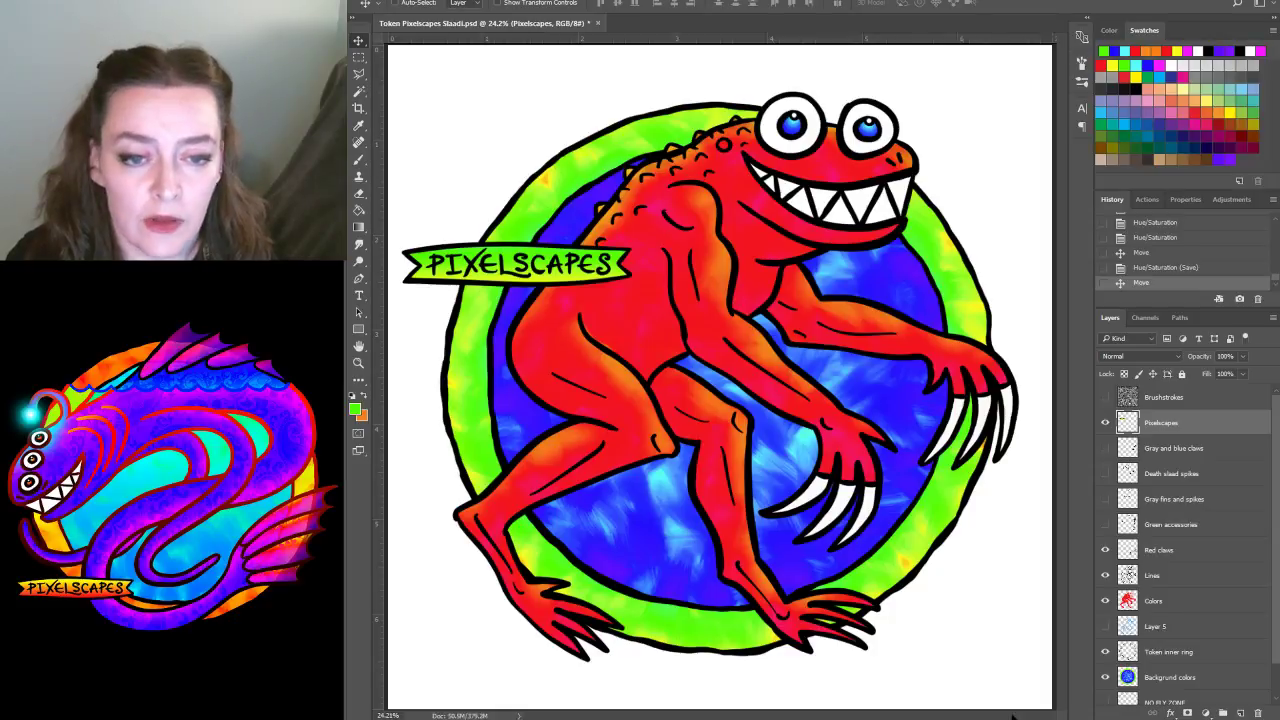
pyautogui.click(1168, 602)
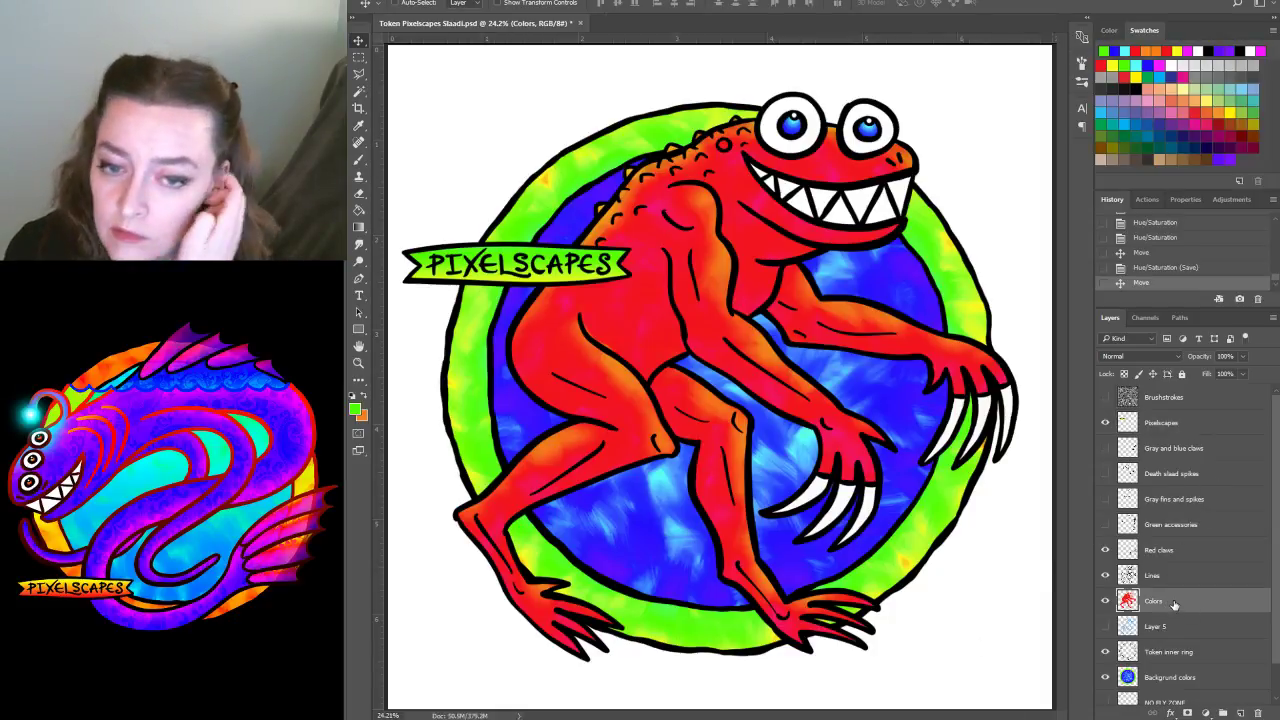
pyautogui.click(1172, 552)
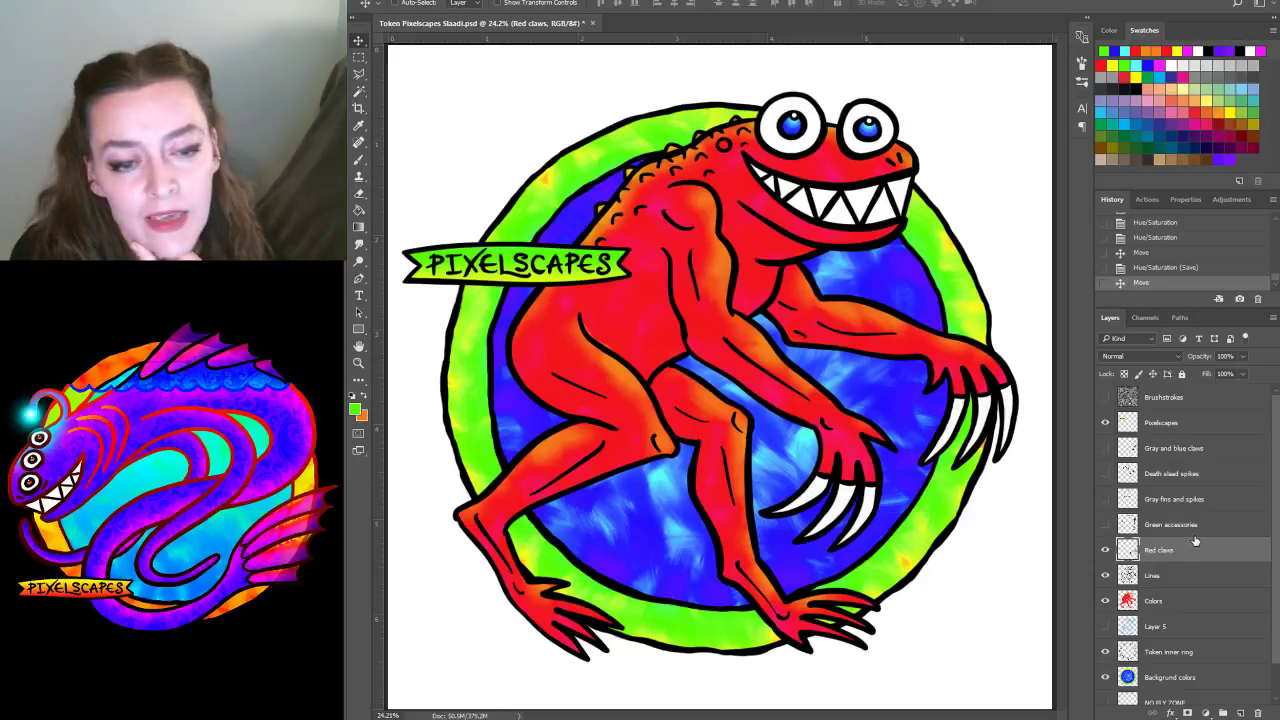
pyautogui.click(1160, 580)
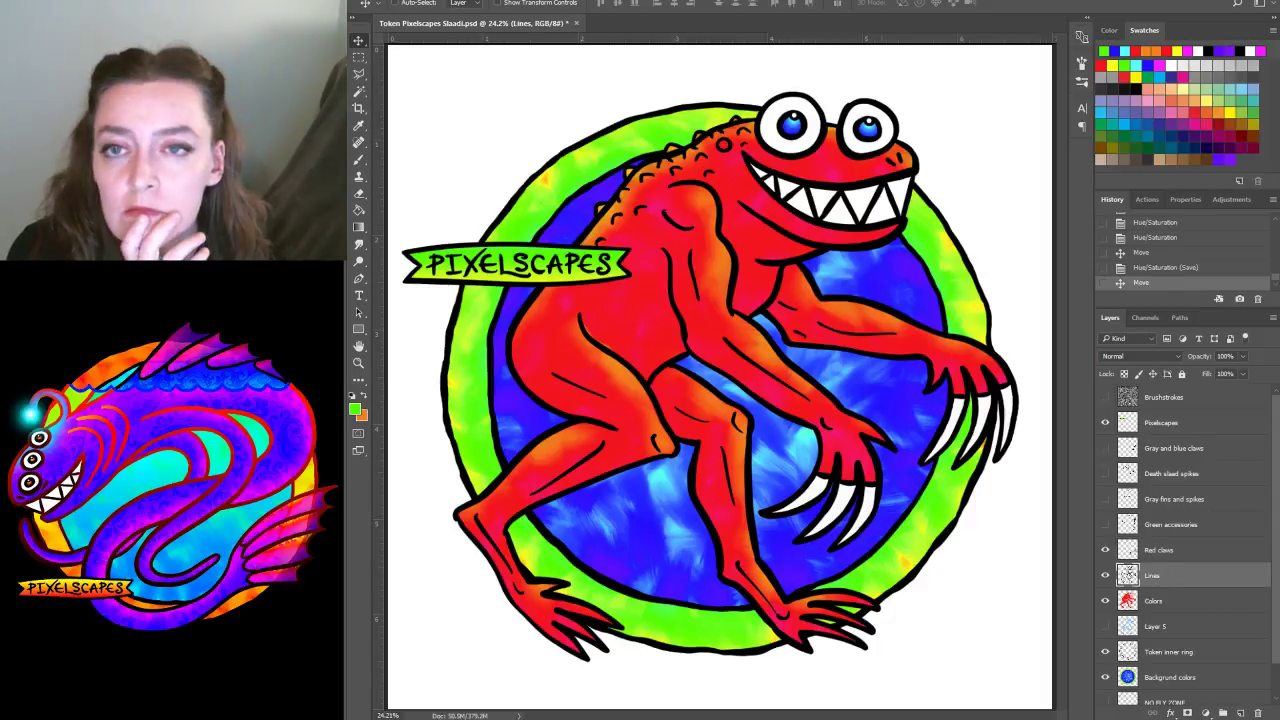
pyautogui.click(358, 91)
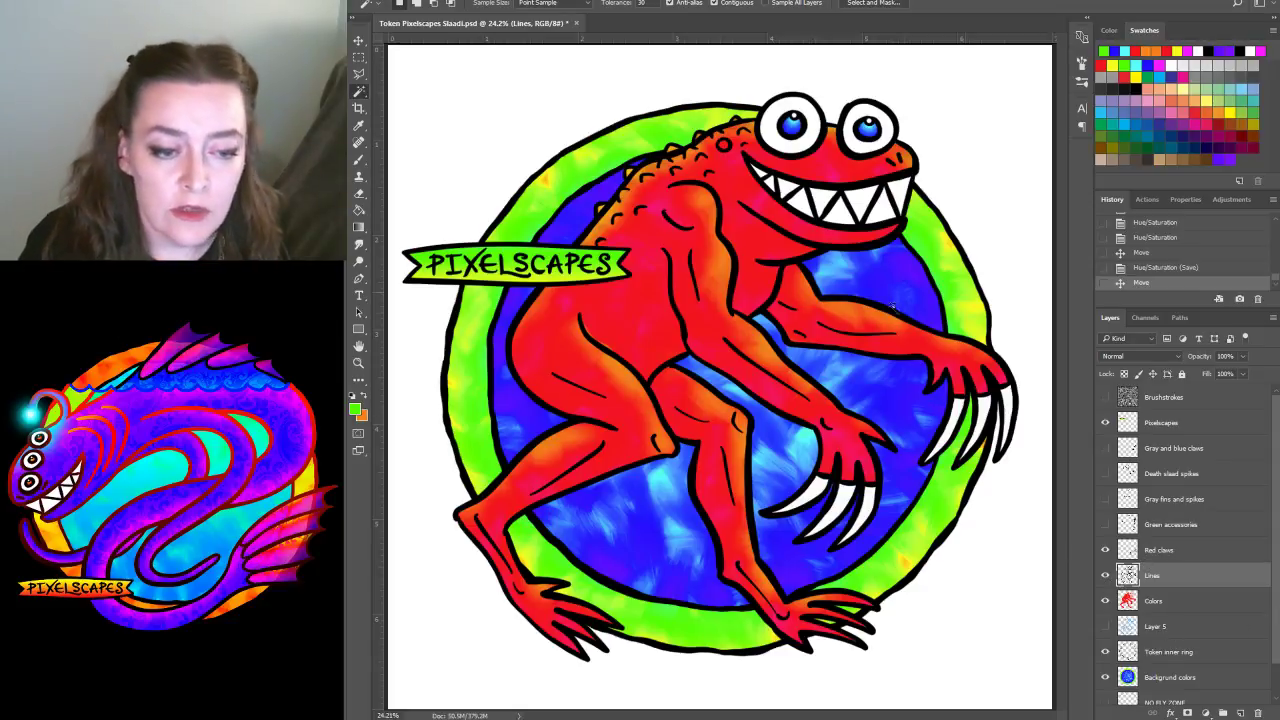
pyautogui.click(1162, 551)
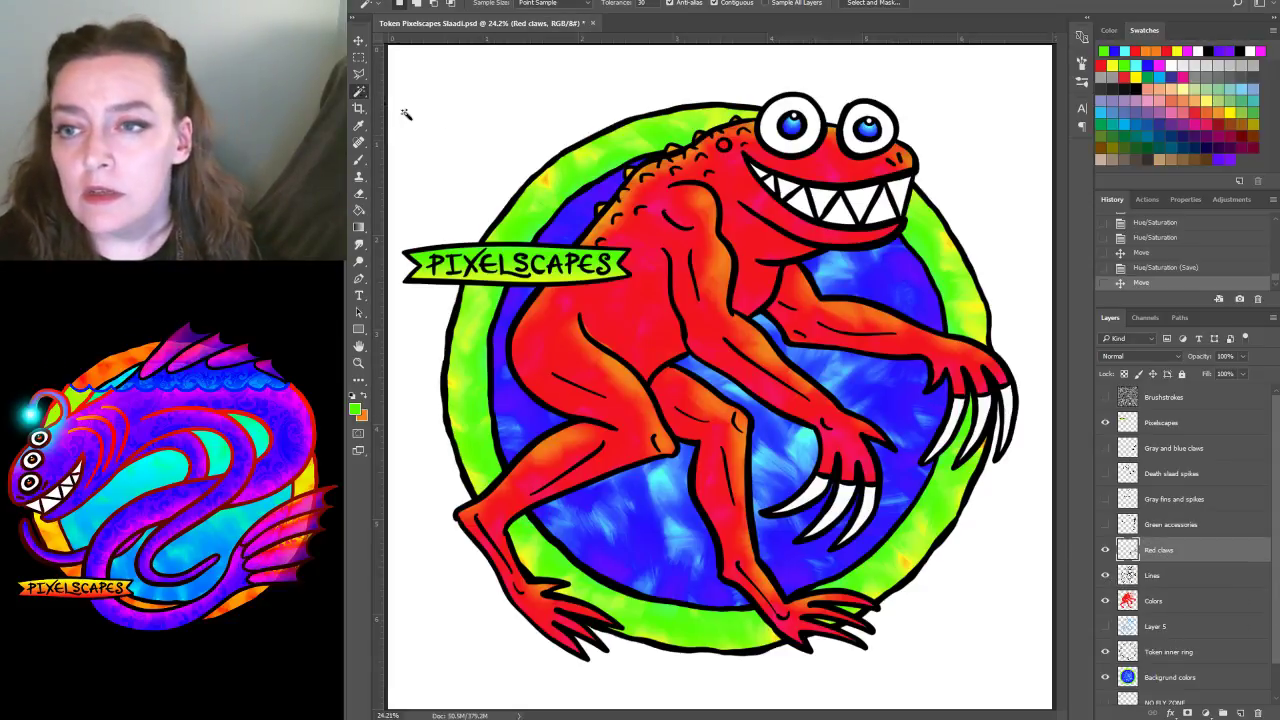
pyautogui.click(879, 396)
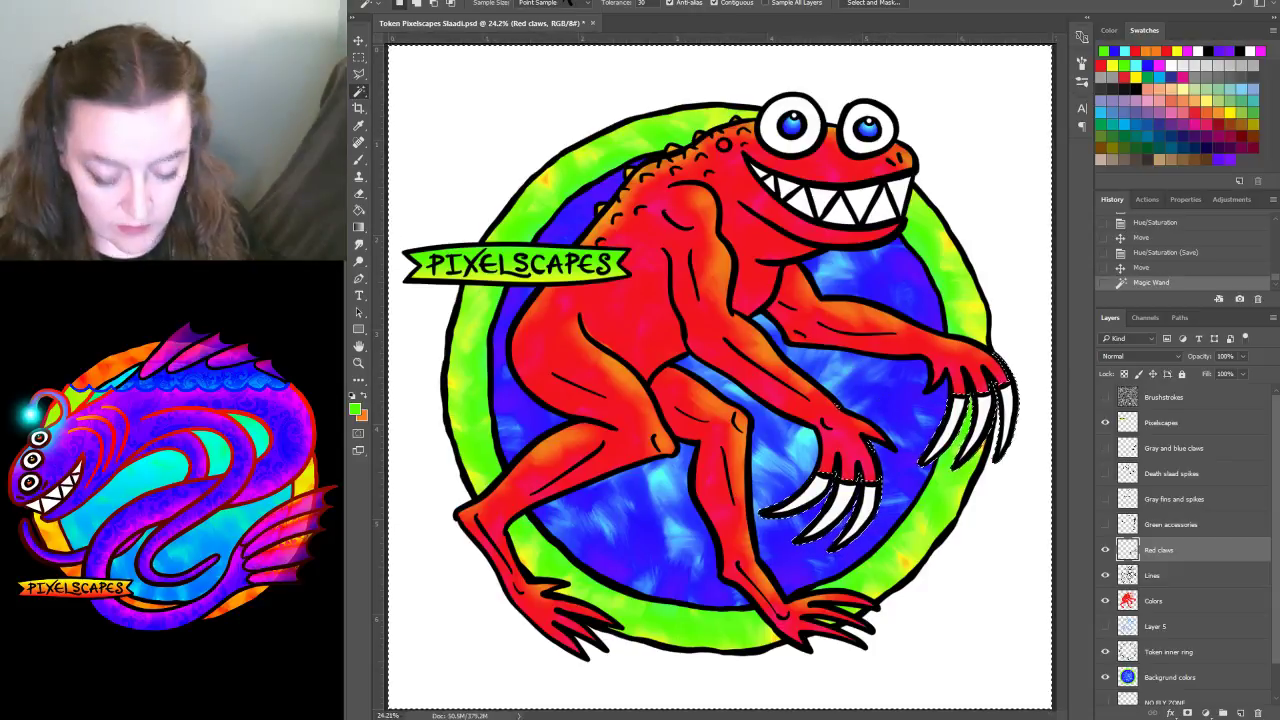
pyautogui.click(568, 3)
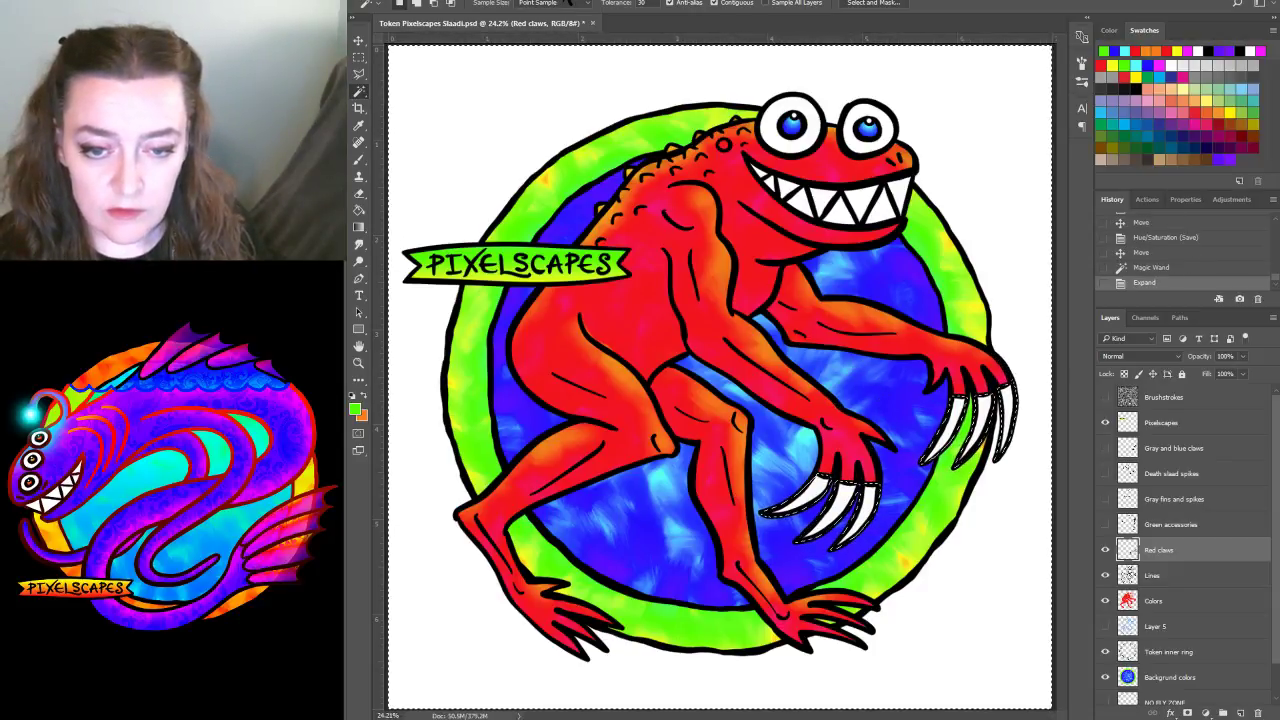
pyautogui.click(568, 3)
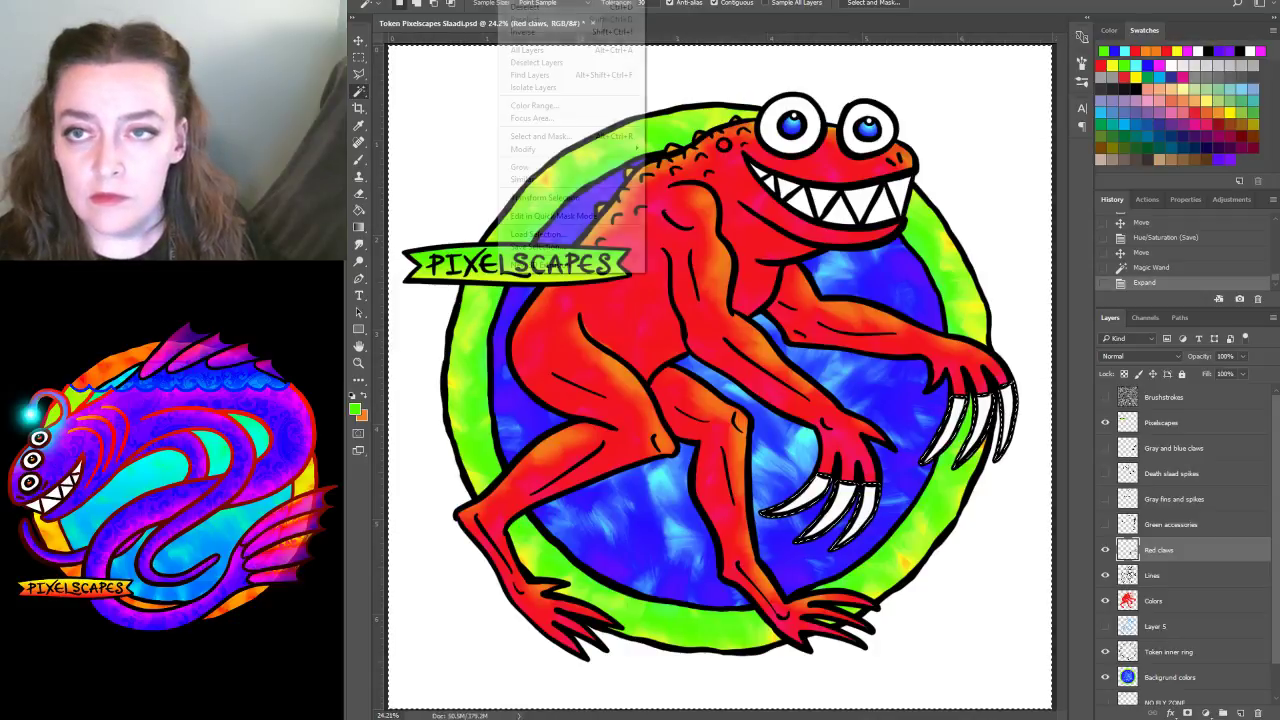
pyautogui.click(532, 48)
pyautogui.click(1240, 713)
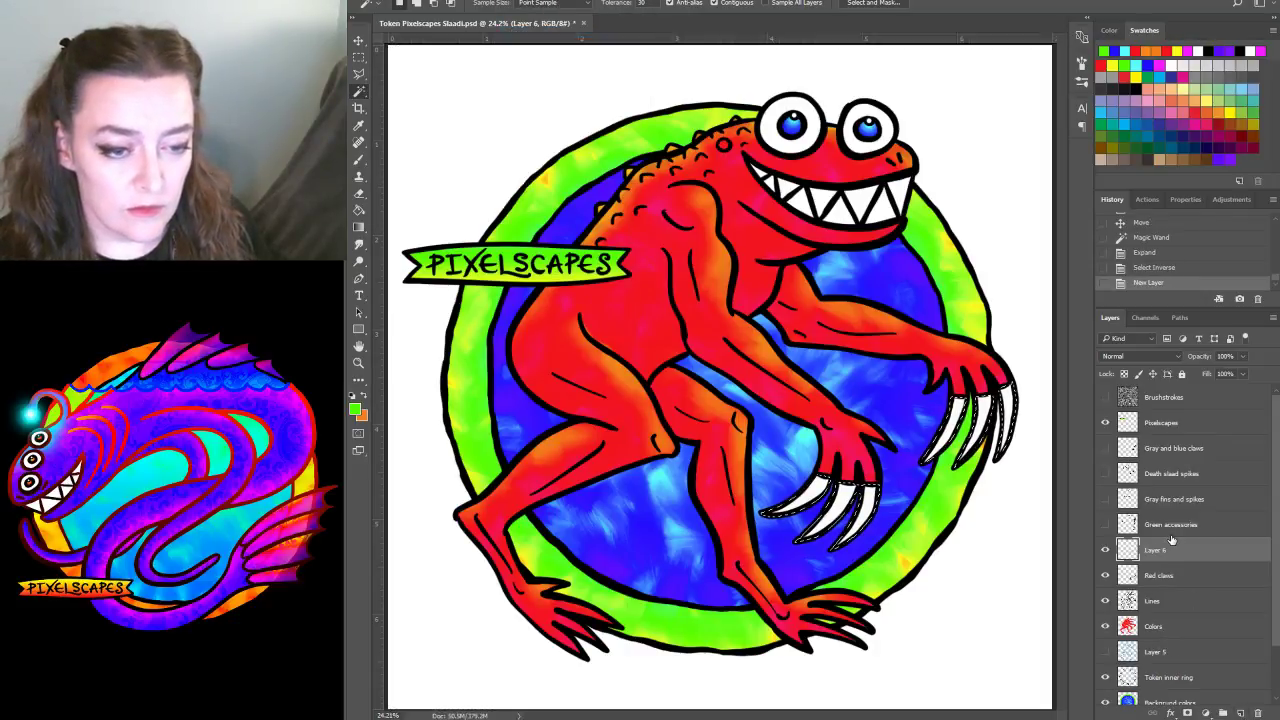
pyautogui.moveTo(1160, 552); pyautogui.dragTo(1172, 582)
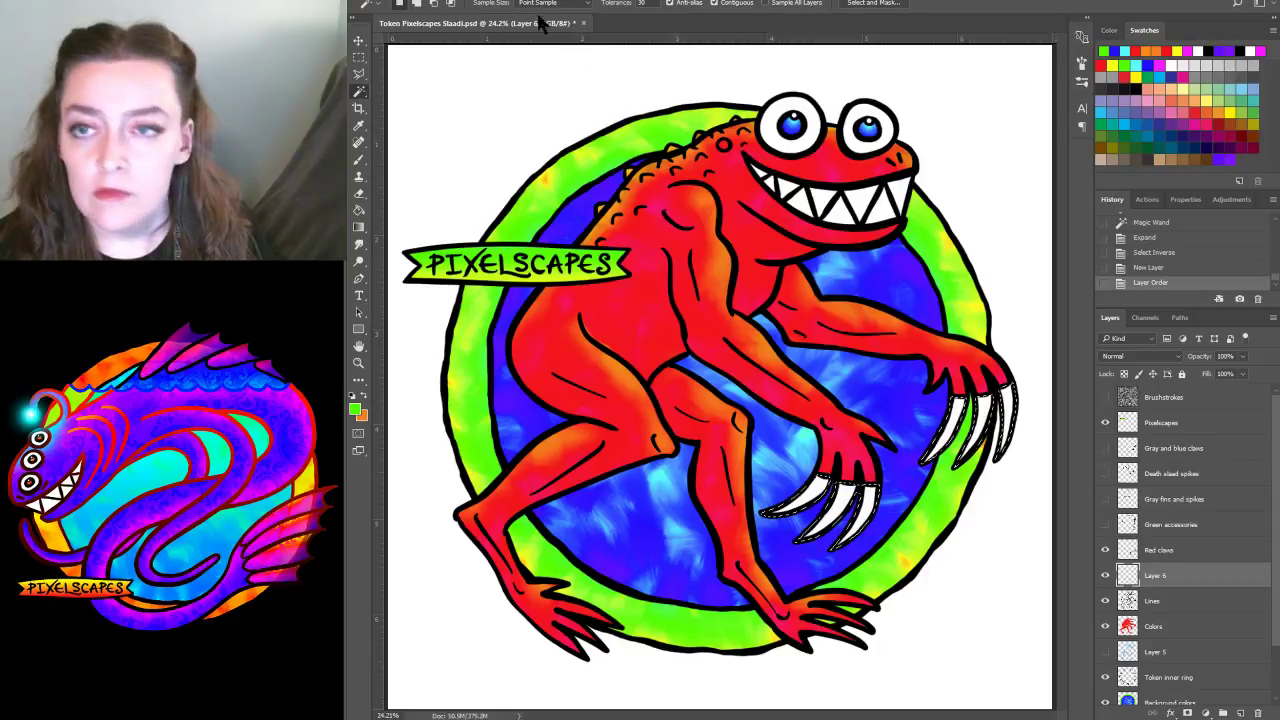
pyautogui.click(412, 2)
pyautogui.click(414, 180)
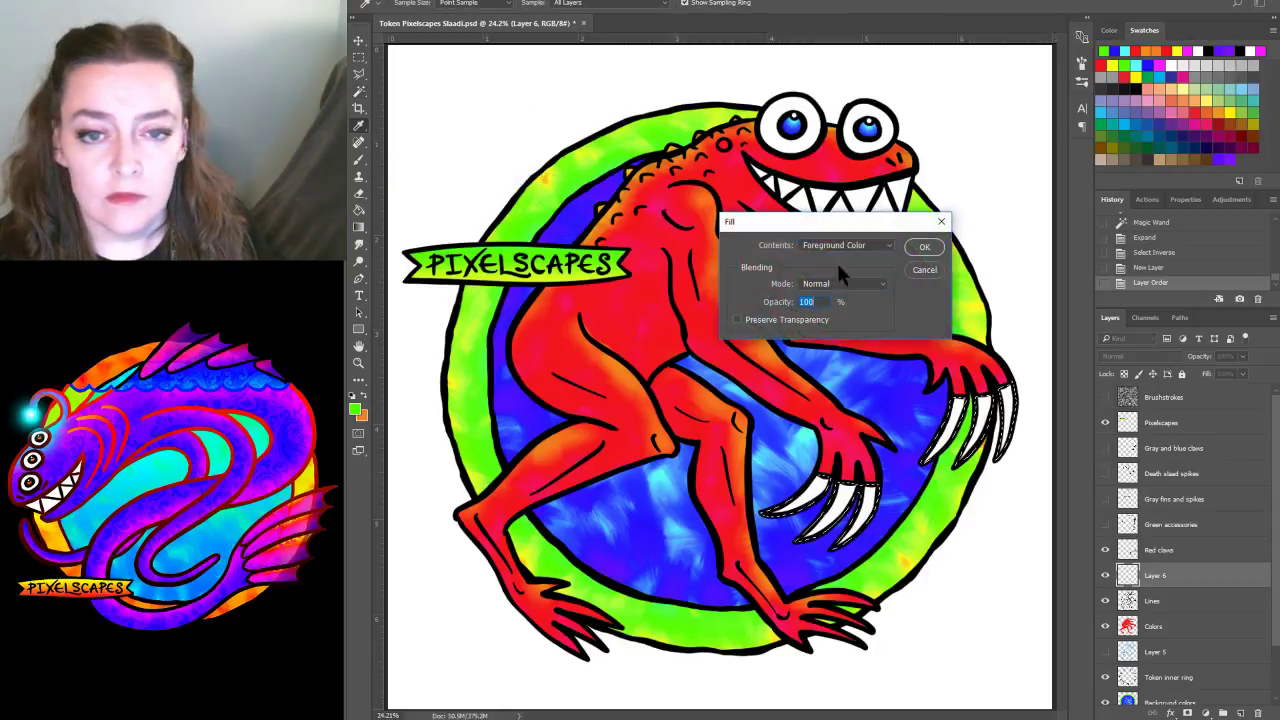
pyautogui.click(920, 248)
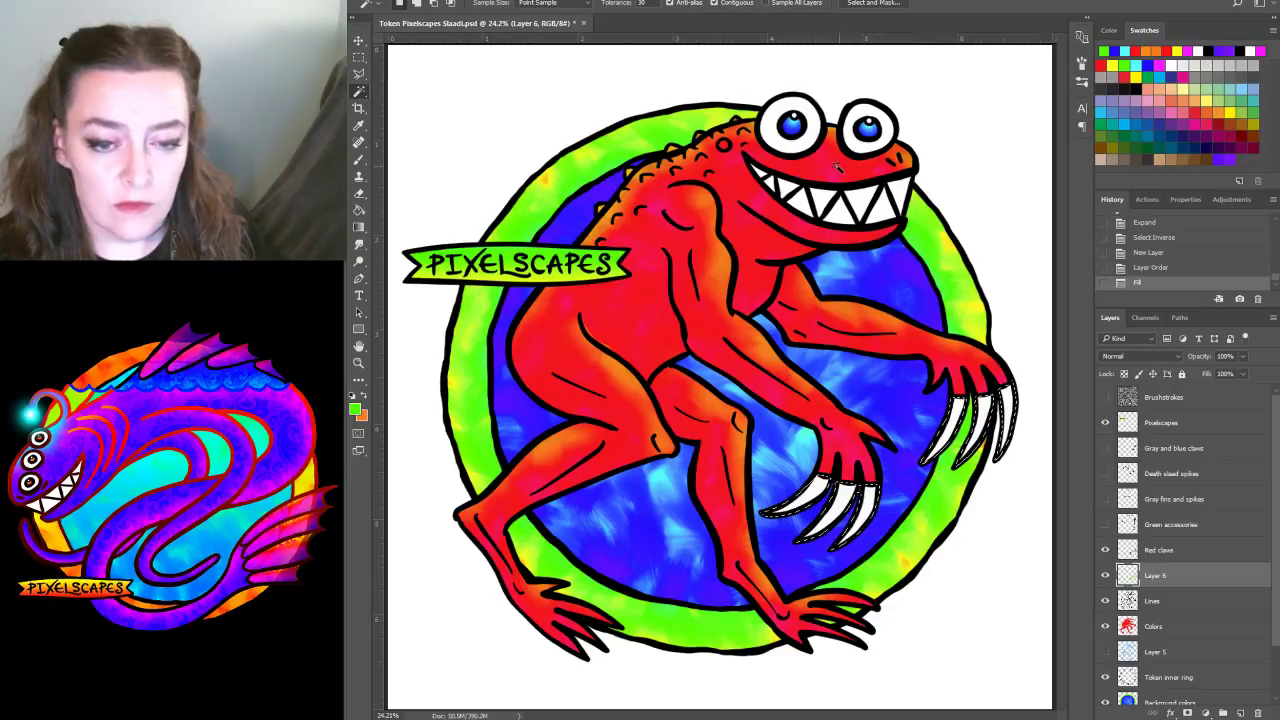
pyautogui.click(1160, 550)
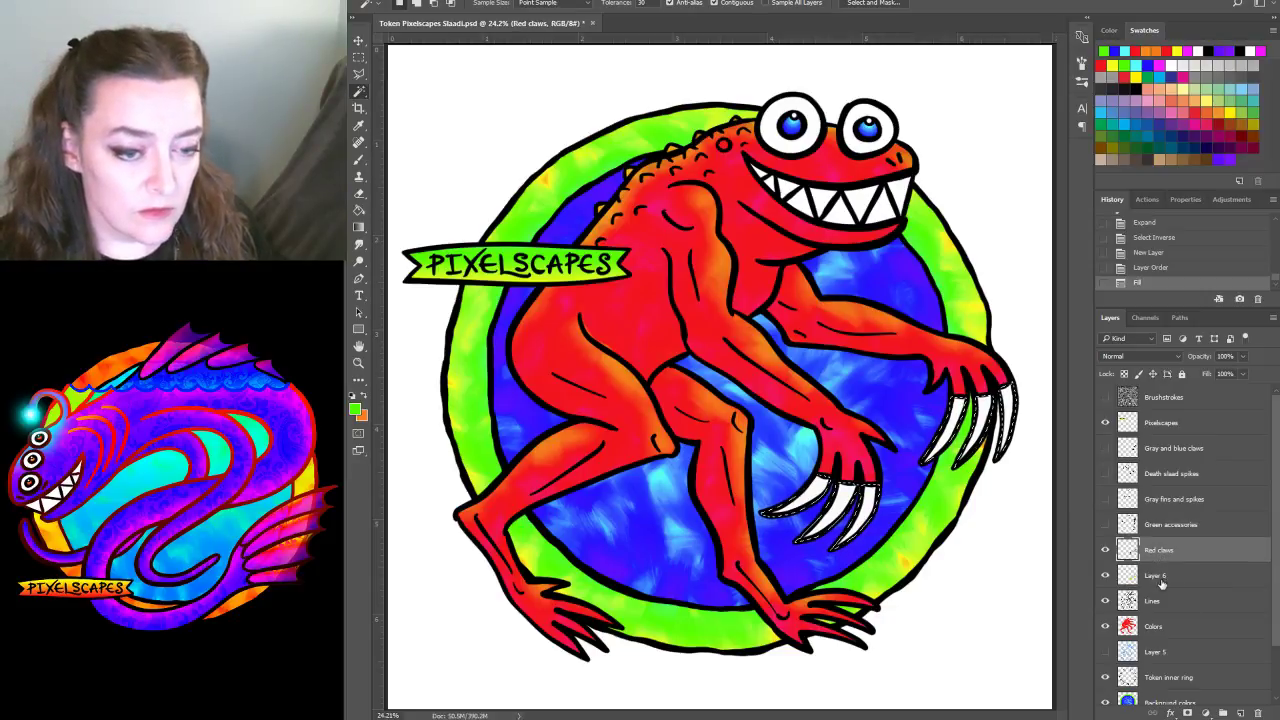
pyautogui.click(1150, 575)
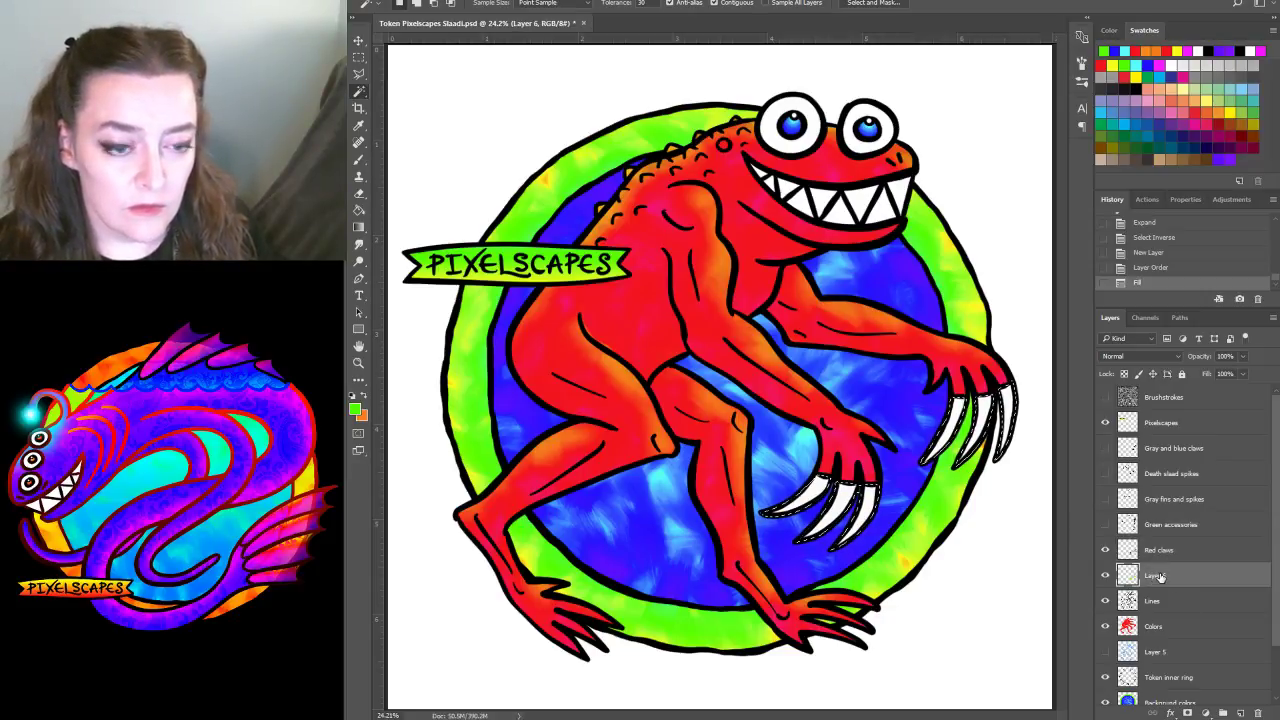
pyautogui.click(1258, 713)
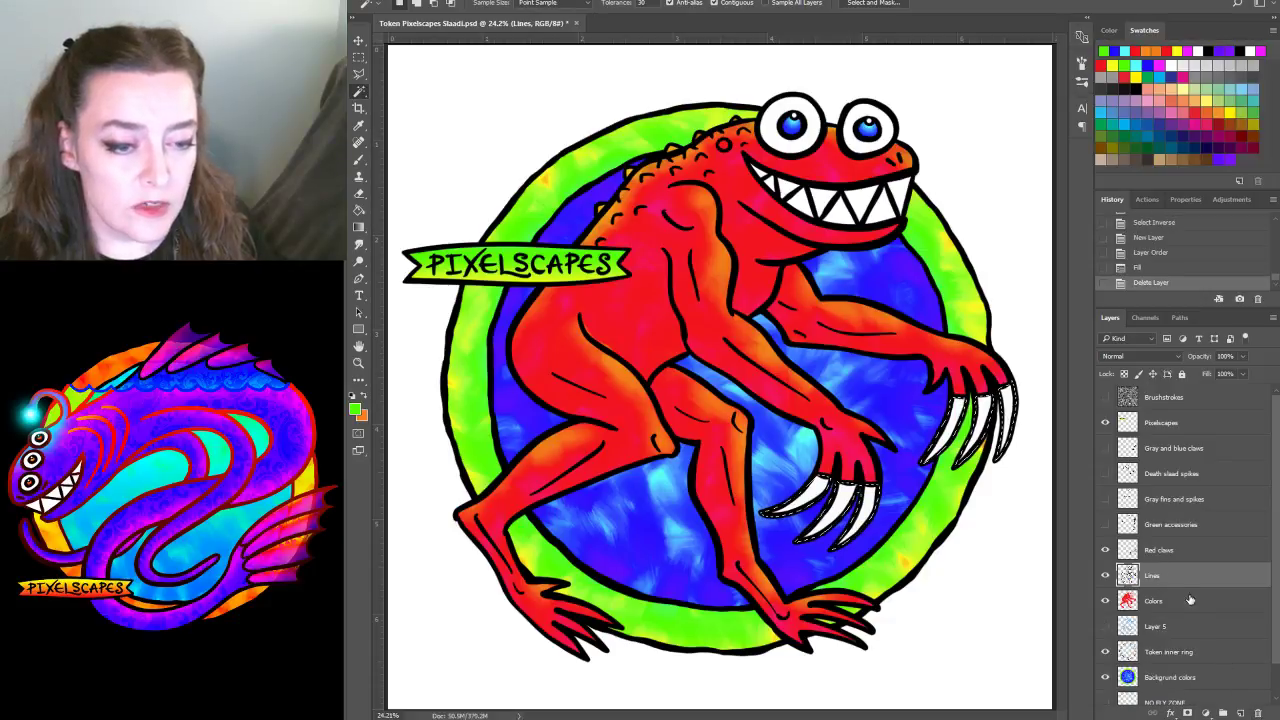
pyautogui.click(1160, 550)
pyautogui.moveTo(1163, 552); pyautogui.dragTo(1160, 710)
pyautogui.hotkey('ctrl', 'z')
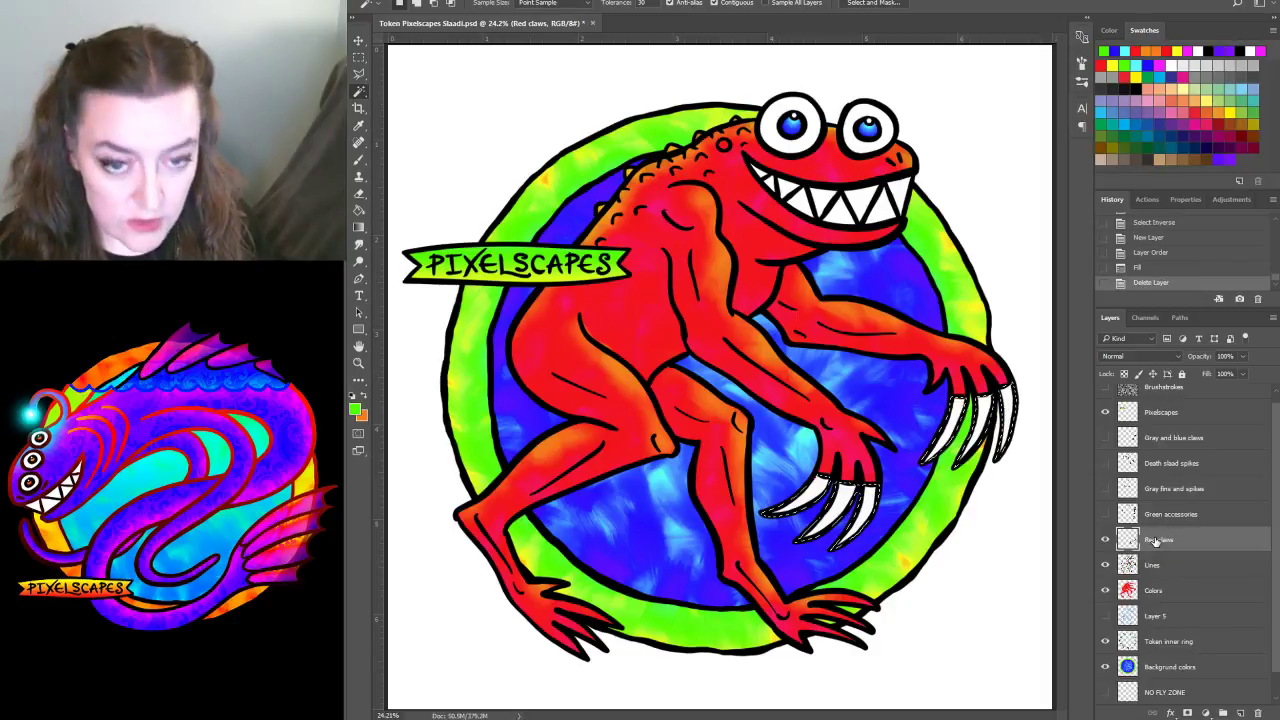
pyautogui.click(520, 2)
pyautogui.click(530, 24)
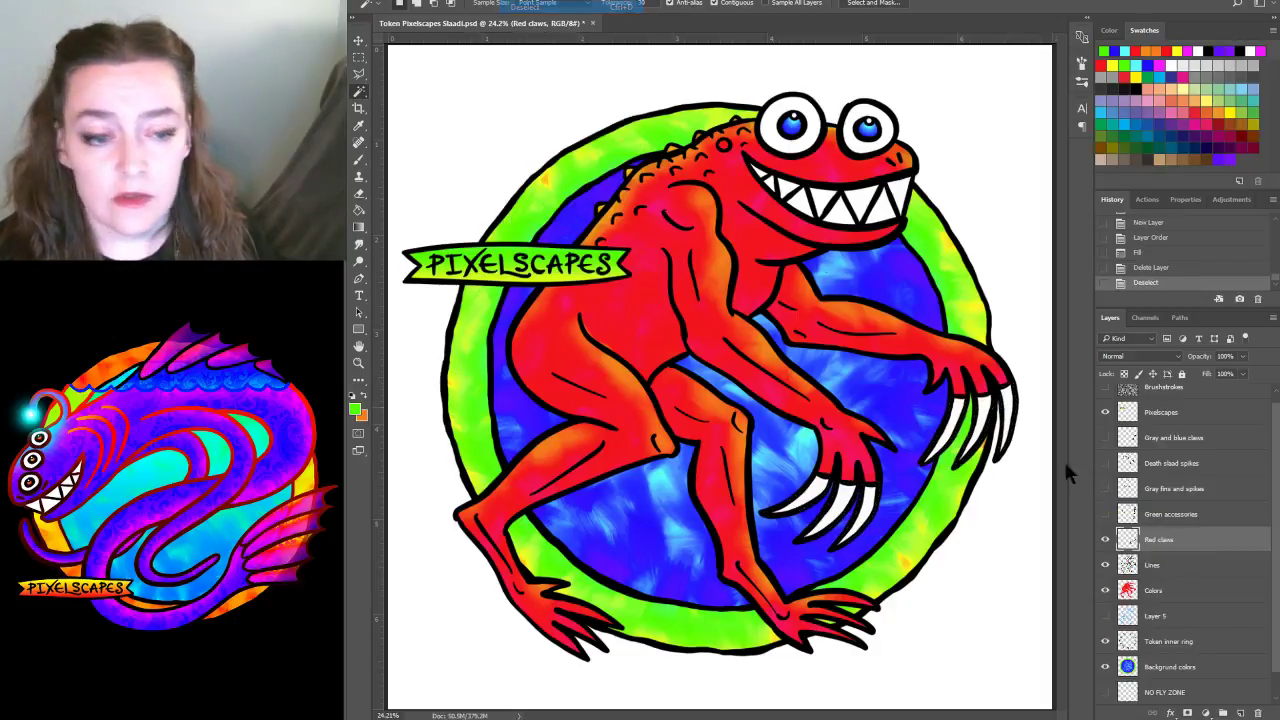
pyautogui.moveTo(1195, 597); pyautogui.dragTo(1245, 712)
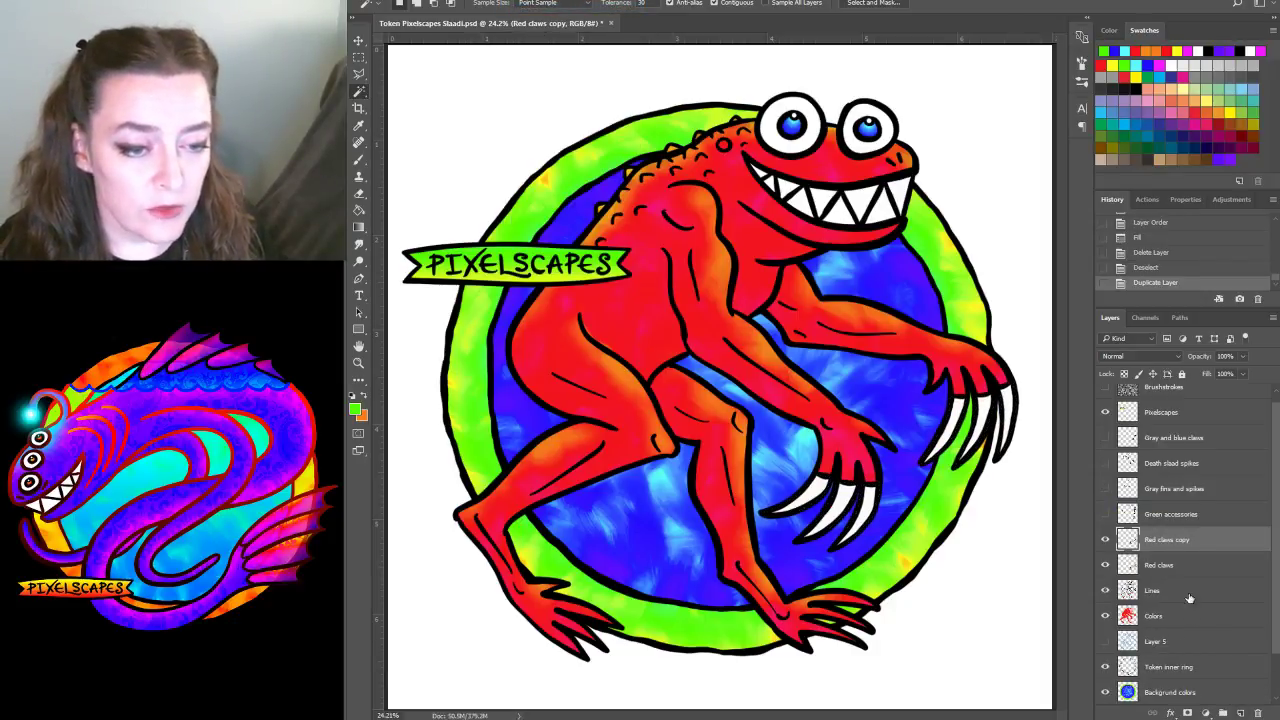
# Launch Auto FX DreamSuite Ultimate on the Red claws copy layer
pyautogui.click(530, 2)
pyautogui.moveTo(588, 253)
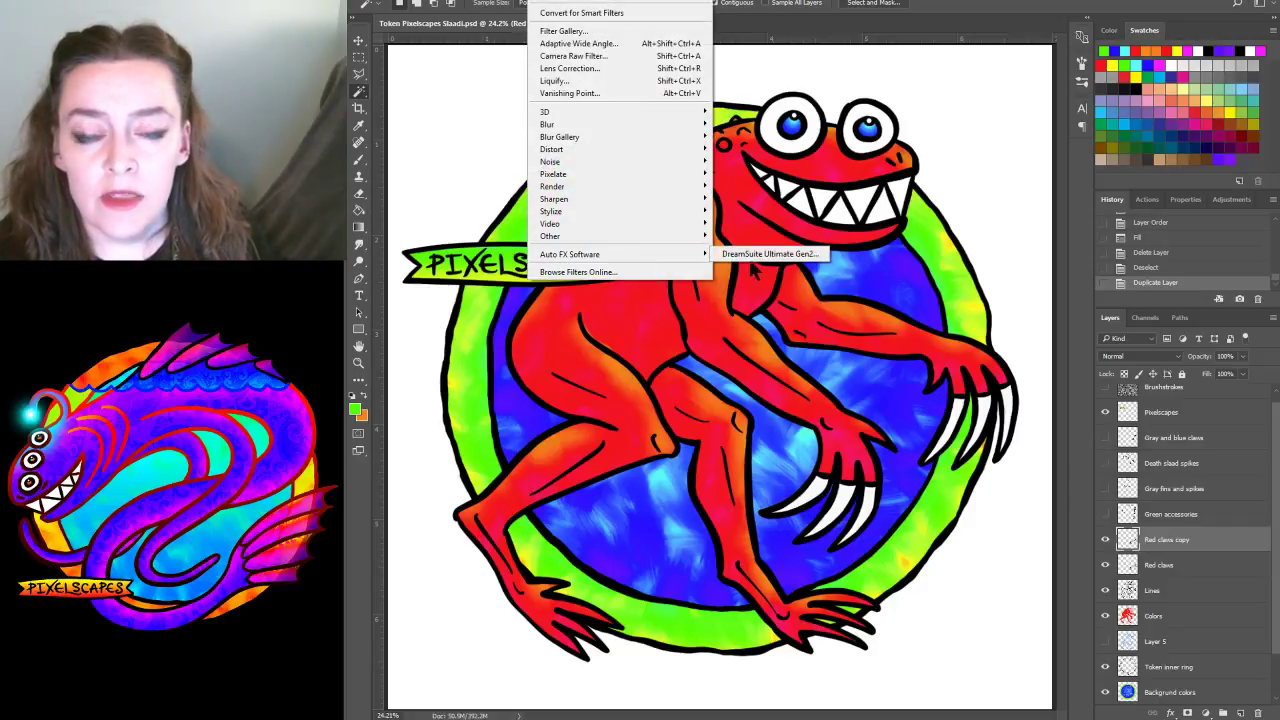
pyautogui.click(760, 254)
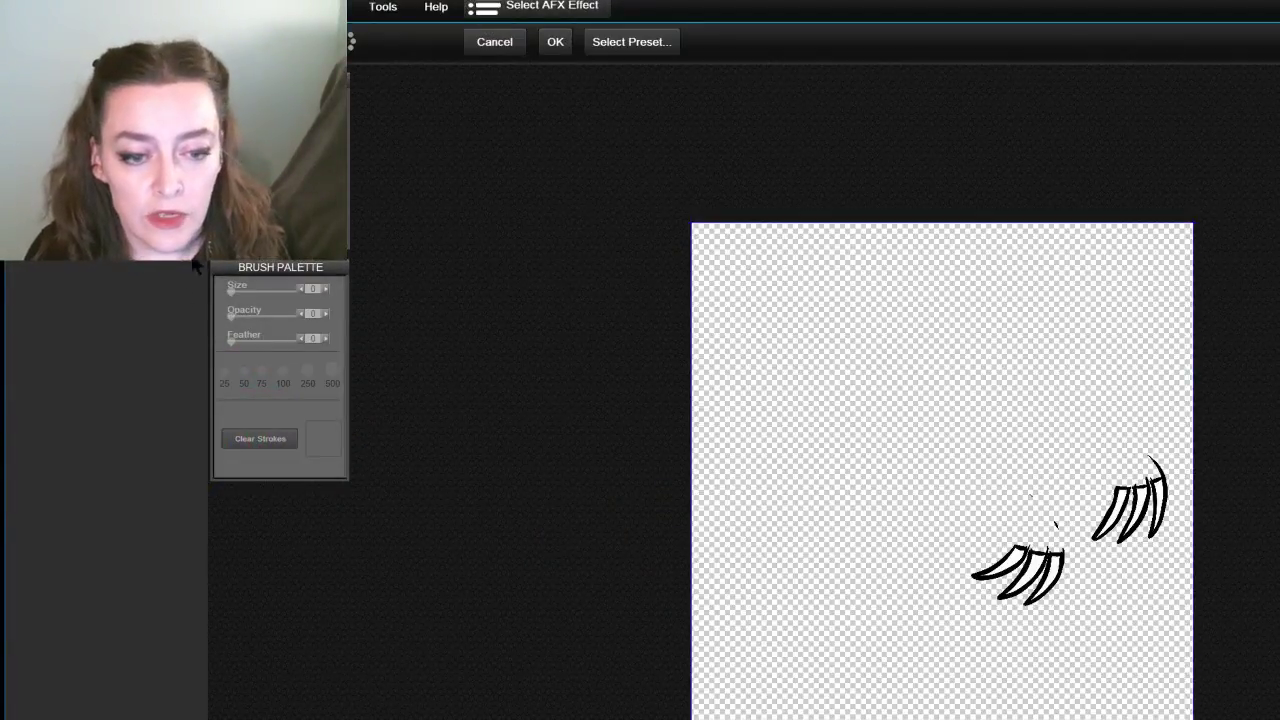
# Apply the Peaceful preset from Liquid Metal > WHITES to the claws
pyautogui.click(631, 41)
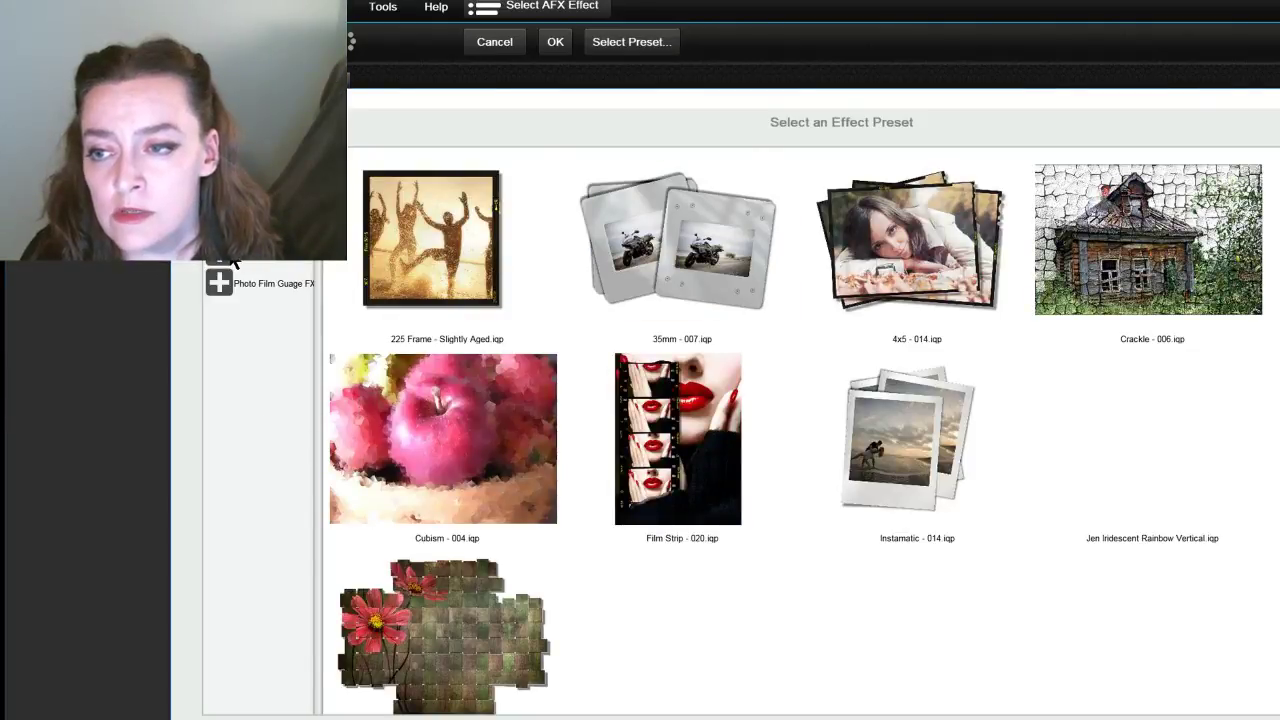
pyautogui.scroll(3, 232, 300)
pyautogui.click(222, 433)
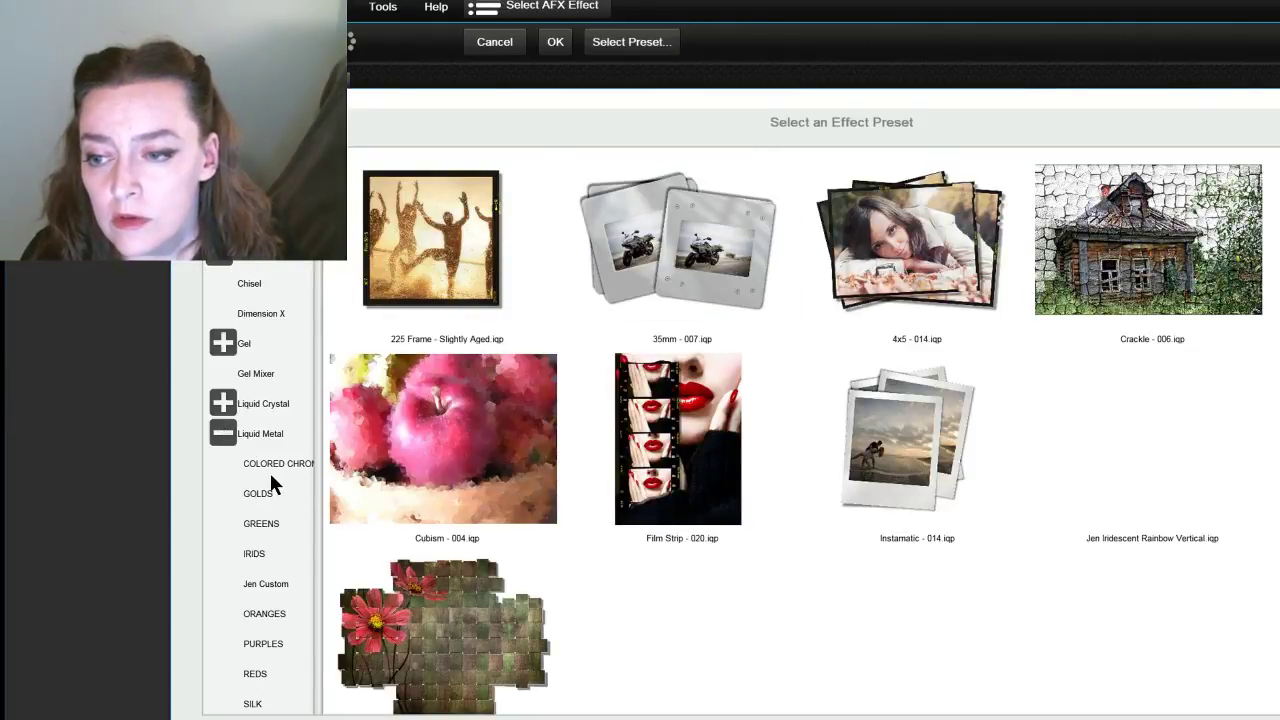
pyautogui.click(260, 463)
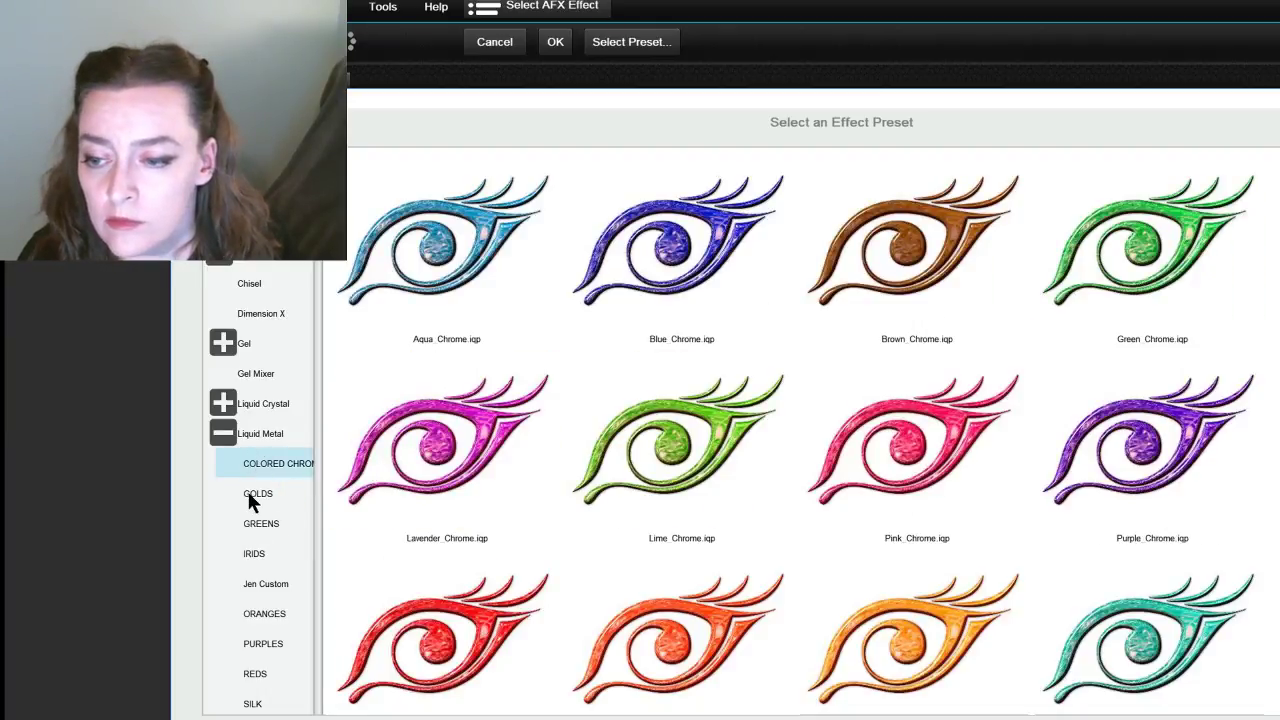
pyautogui.scroll(-3, 247, 559)
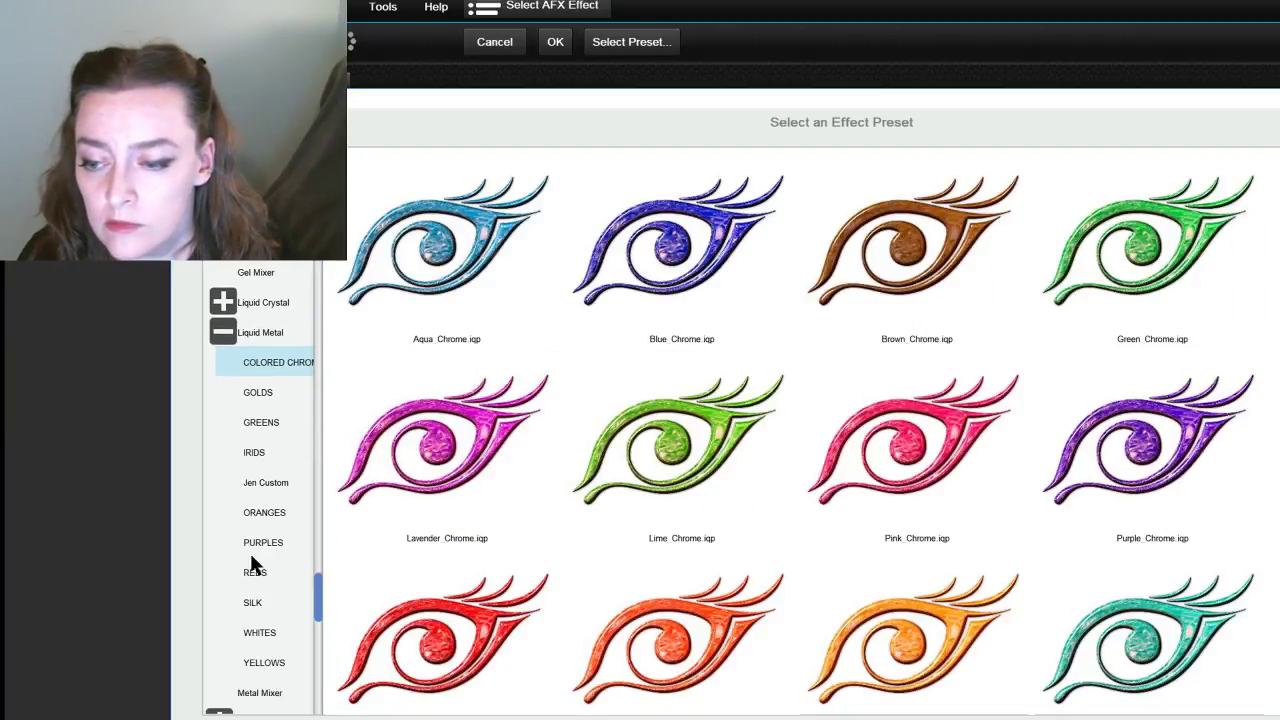
pyautogui.click(254, 630)
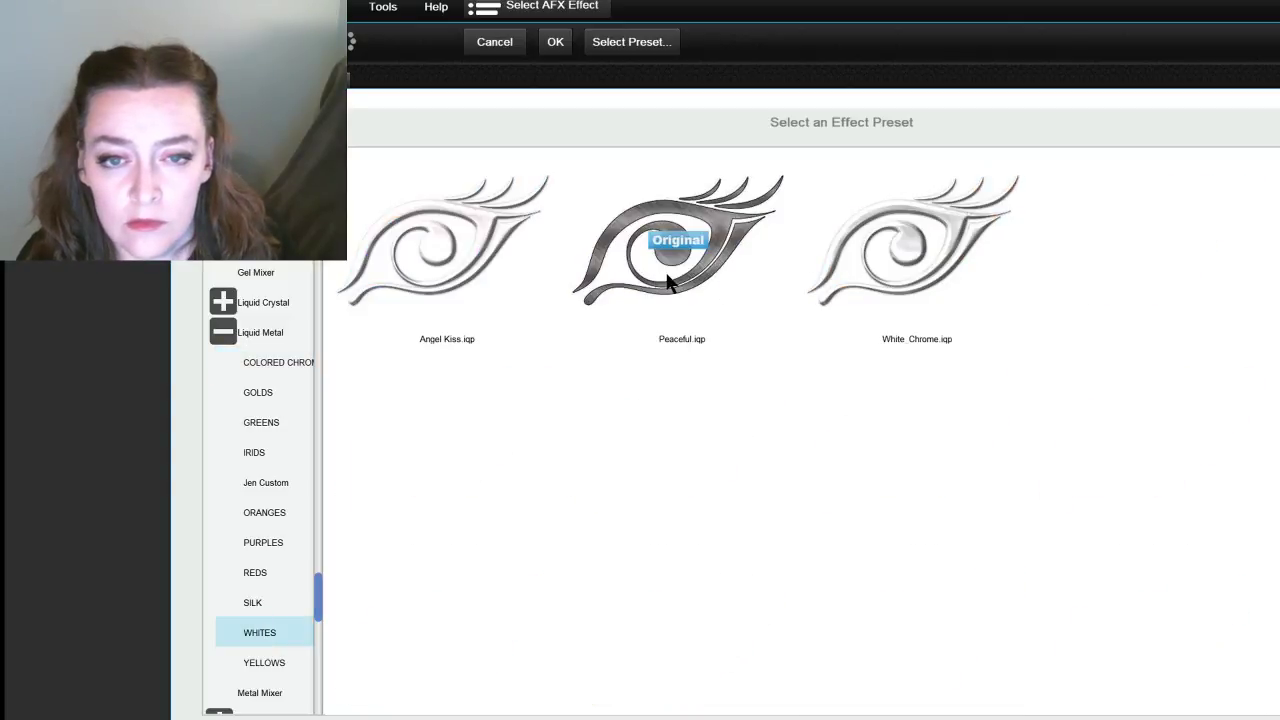
pyautogui.doubleClick(722, 236)
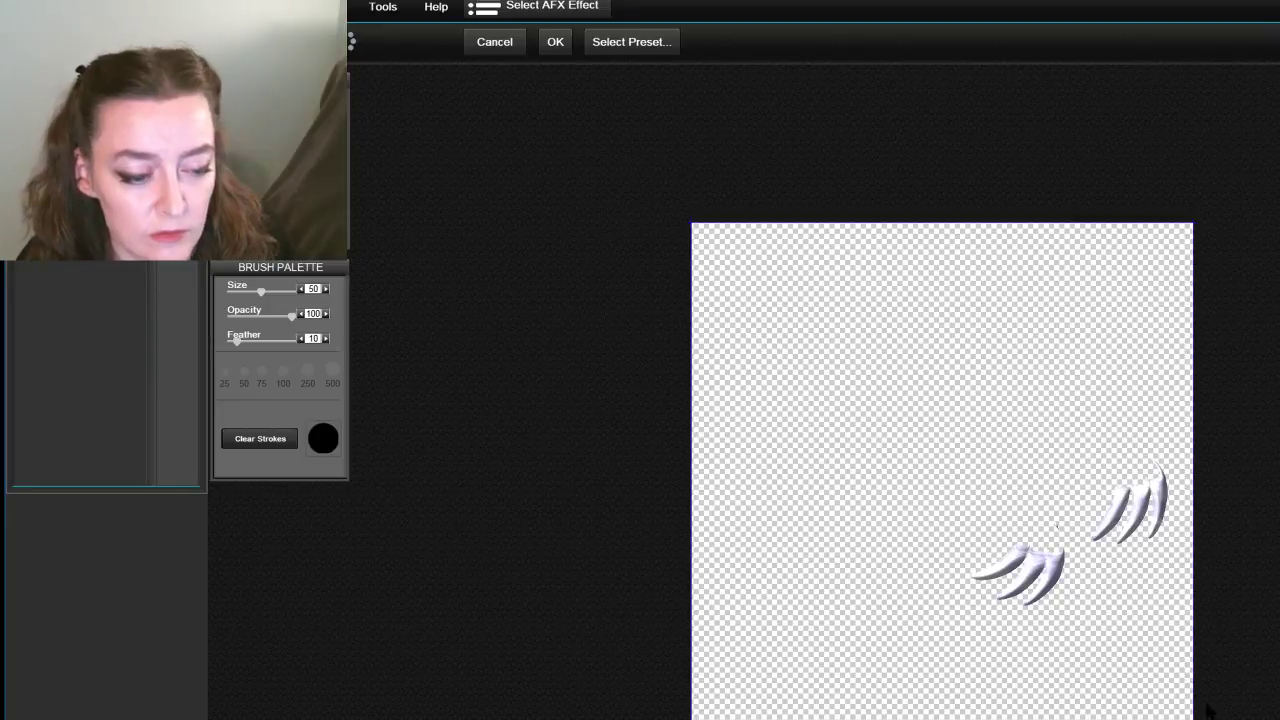
# Accept the DreamSuite white chrome effect on the Red claws copy layer
pyautogui.click(555, 42)
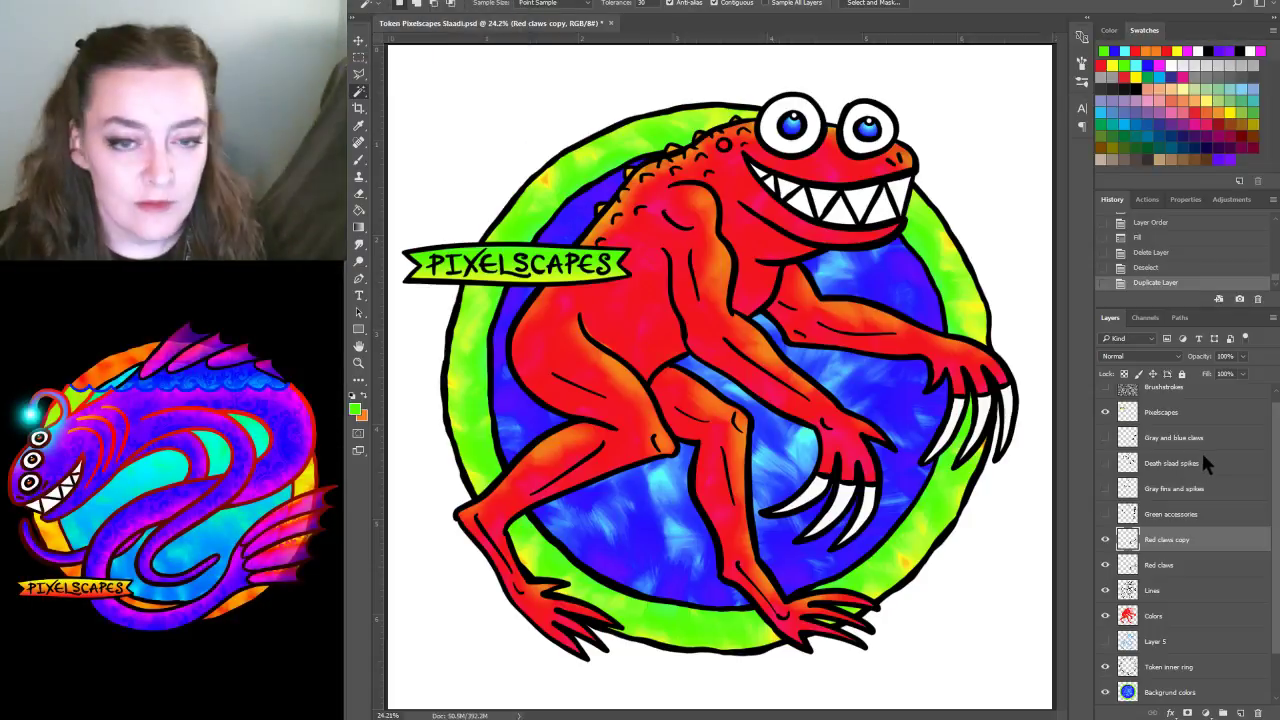
# Select the claw shapes on Red claws, expand the selection, and delete it from the chrome copy
pyautogui.click(1168, 566)
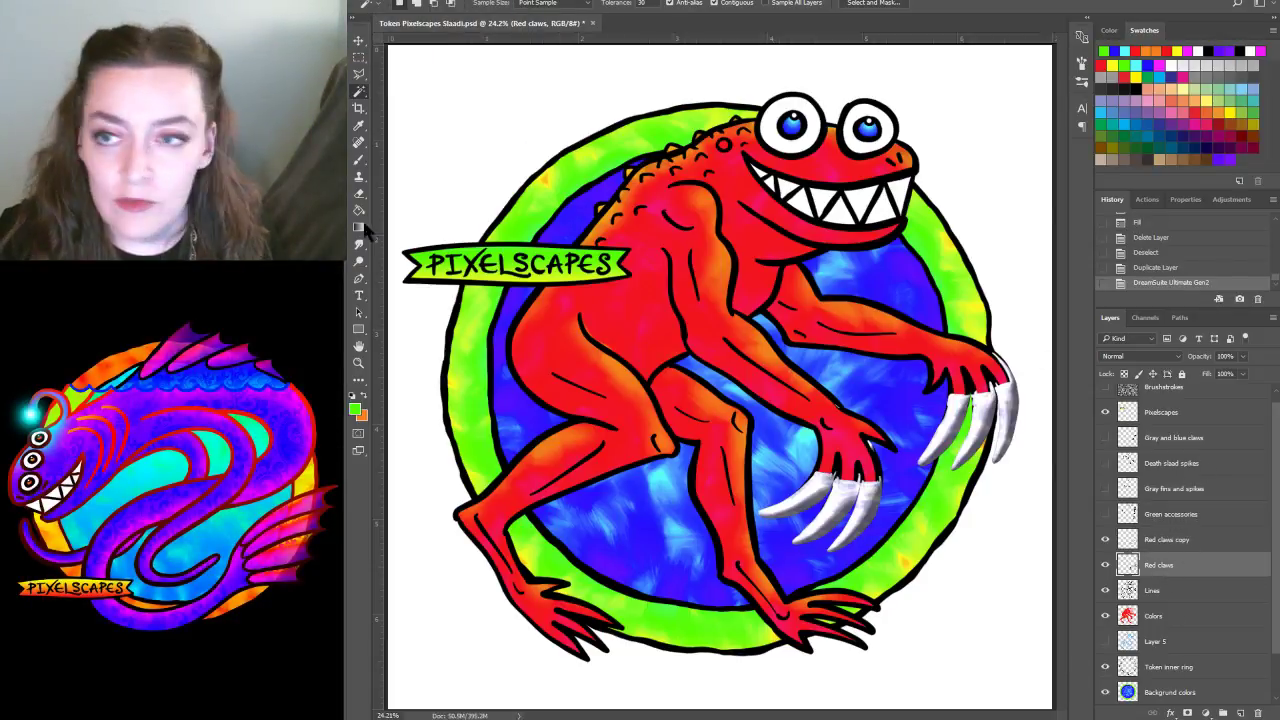
pyautogui.click(542, 119)
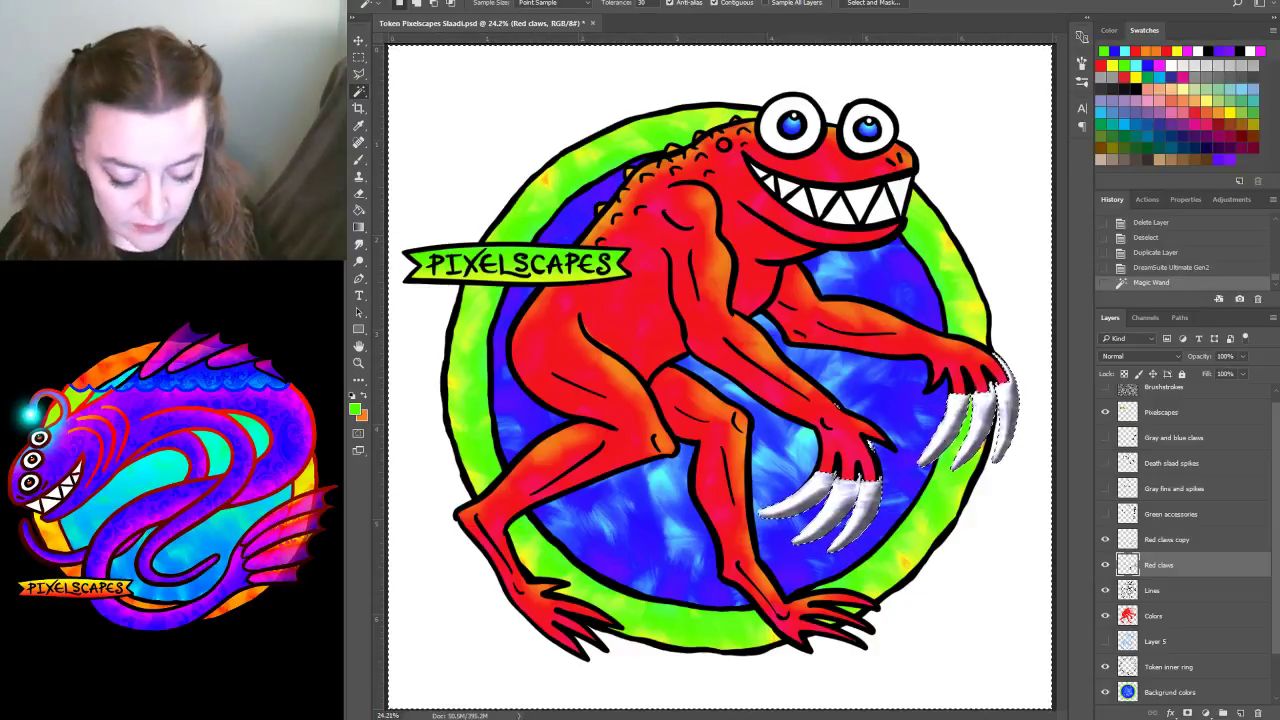
pyautogui.click(1200, 540)
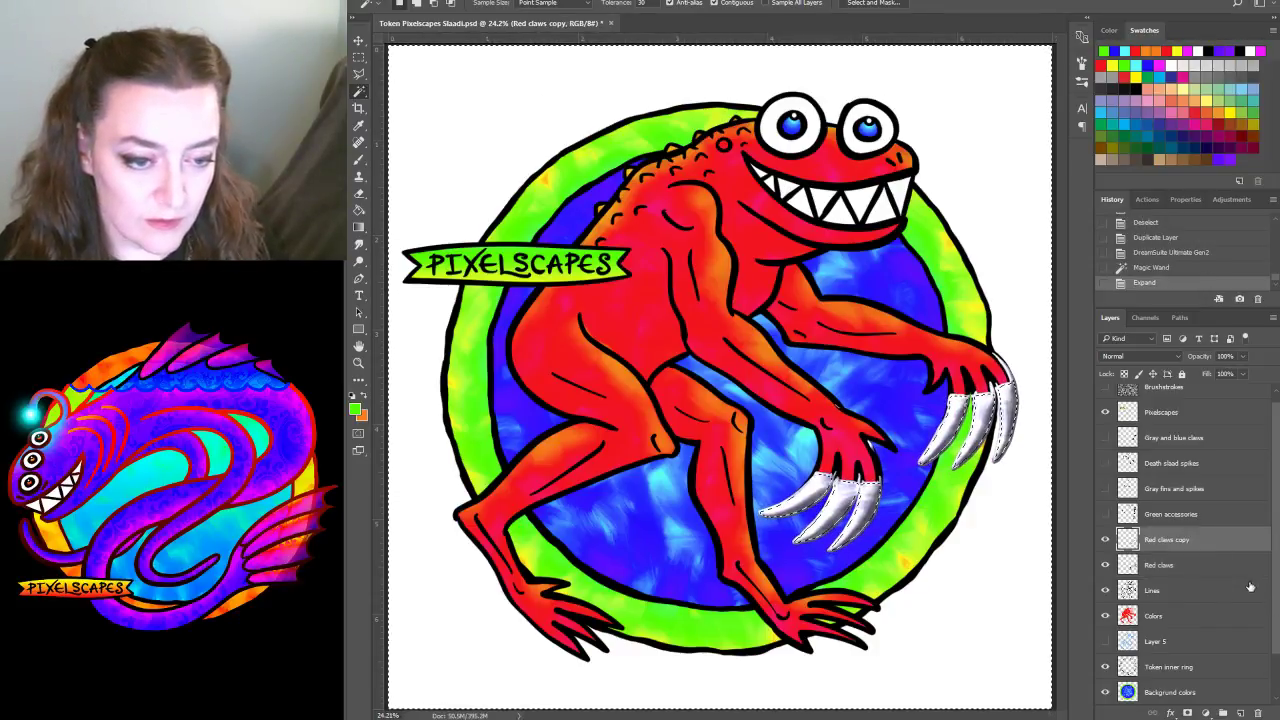
pyautogui.press('Delete')
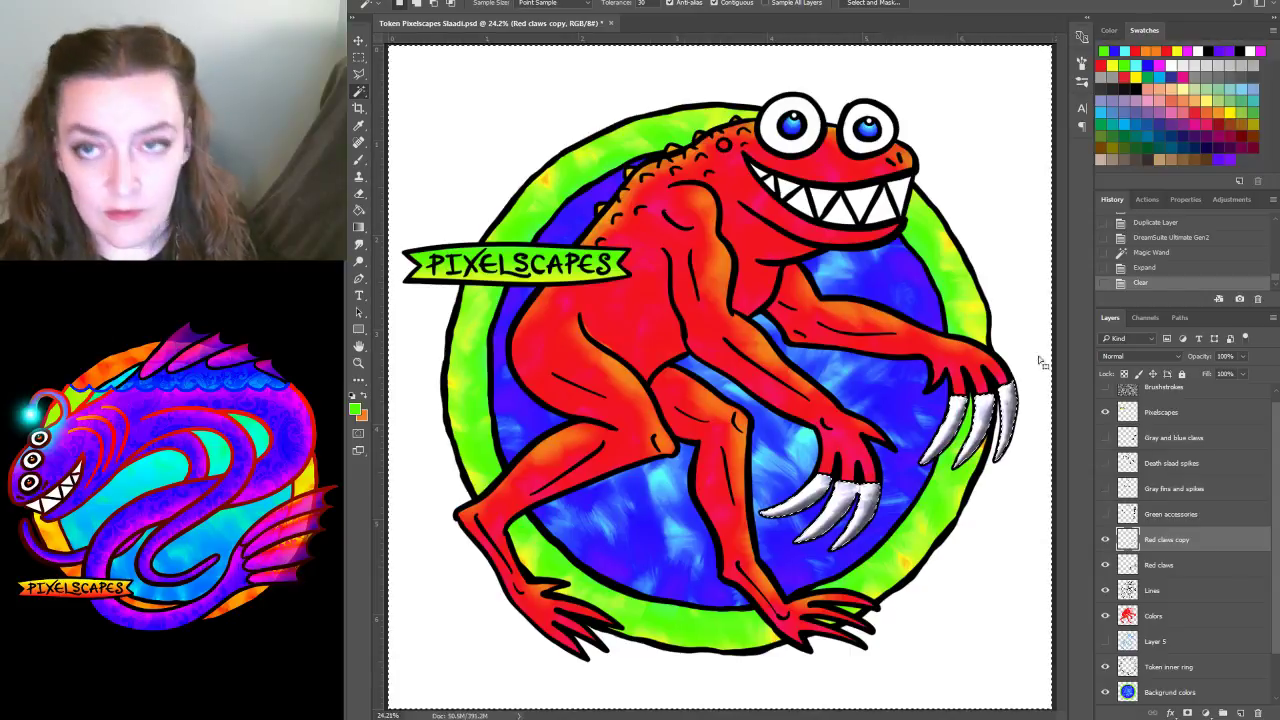
pyautogui.click(518, 0)
pyautogui.click(540, 24)
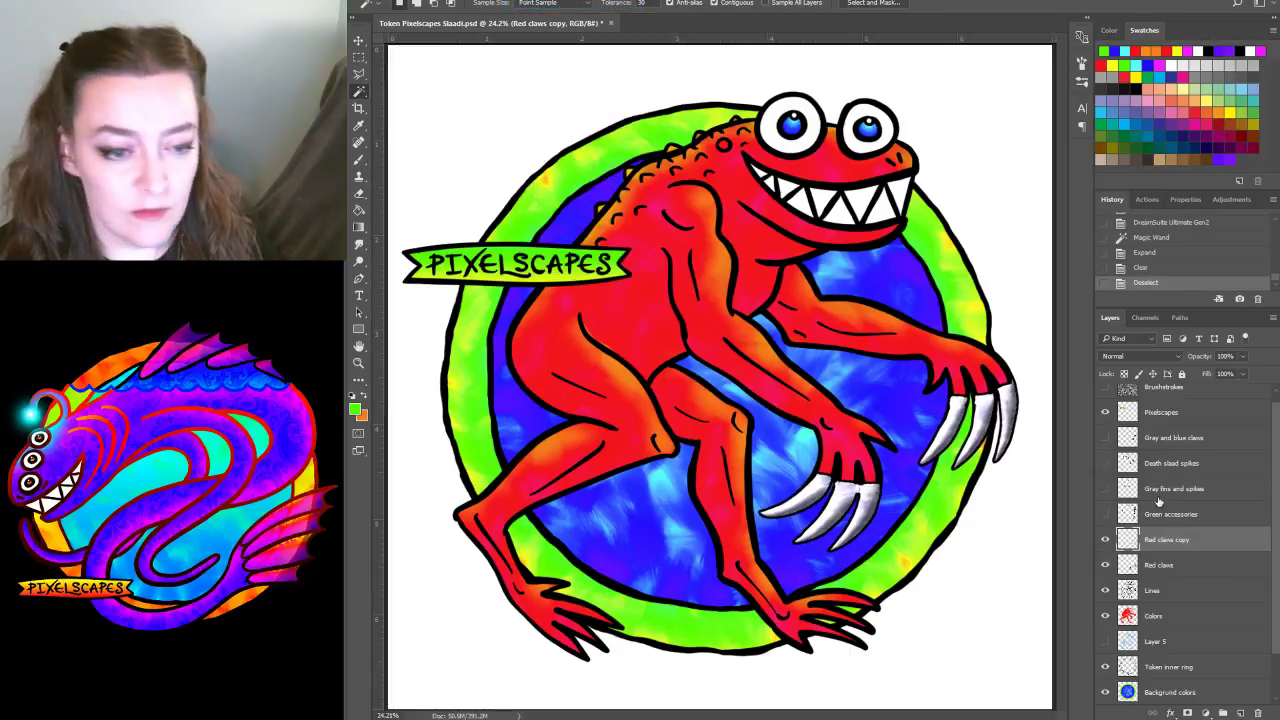
# Move Red claws above its chrome copy and set its blend mode to Multiply
pyautogui.moveTo(1163, 564); pyautogui.dragTo(1162, 538)
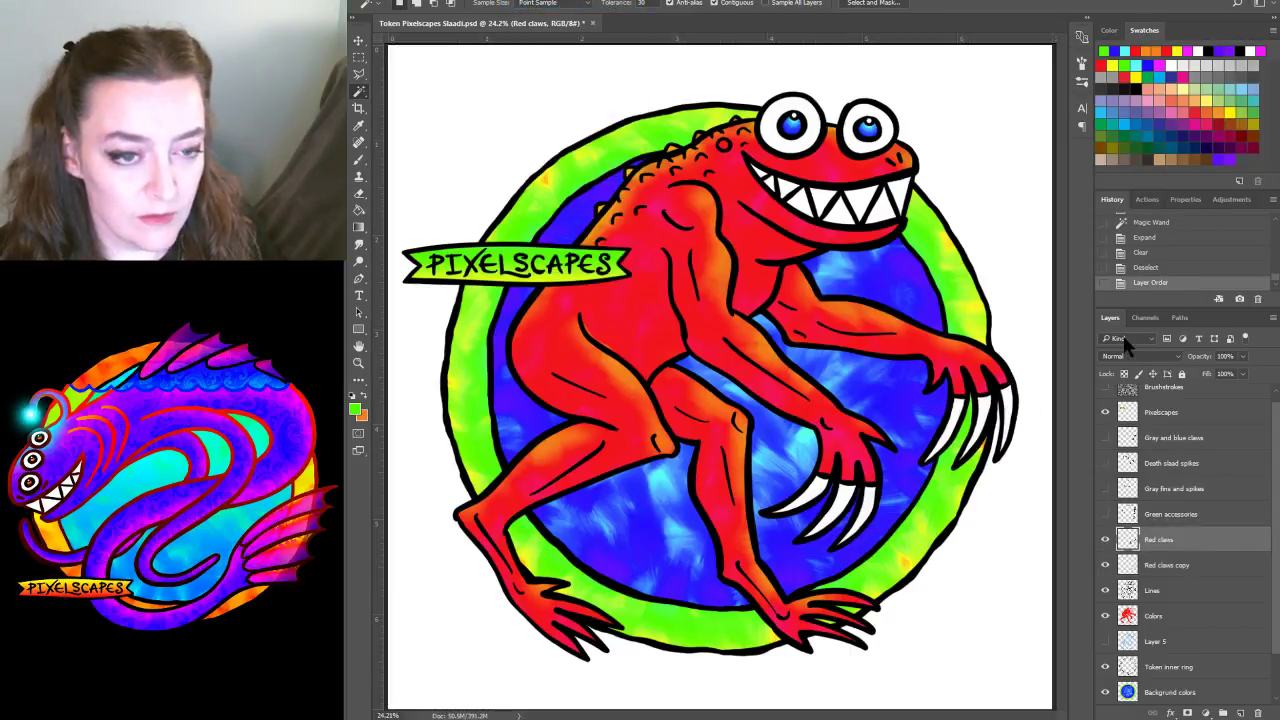
pyautogui.click(1140, 356)
pyautogui.click(1113, 396)
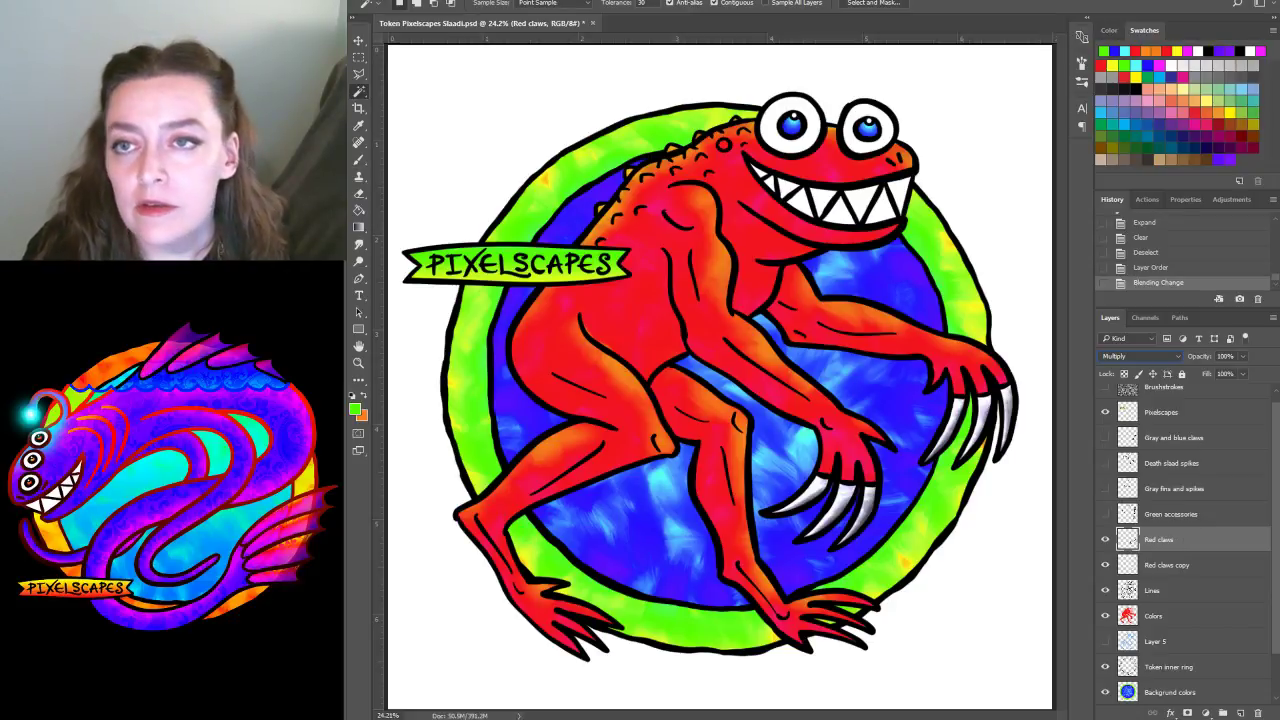
pyautogui.click(380, 2)
# Save As with 'Red' appended, giving Token Pixelscapes Slaadi Red.psd, and confirm the format options
pyautogui.click(403, 124)
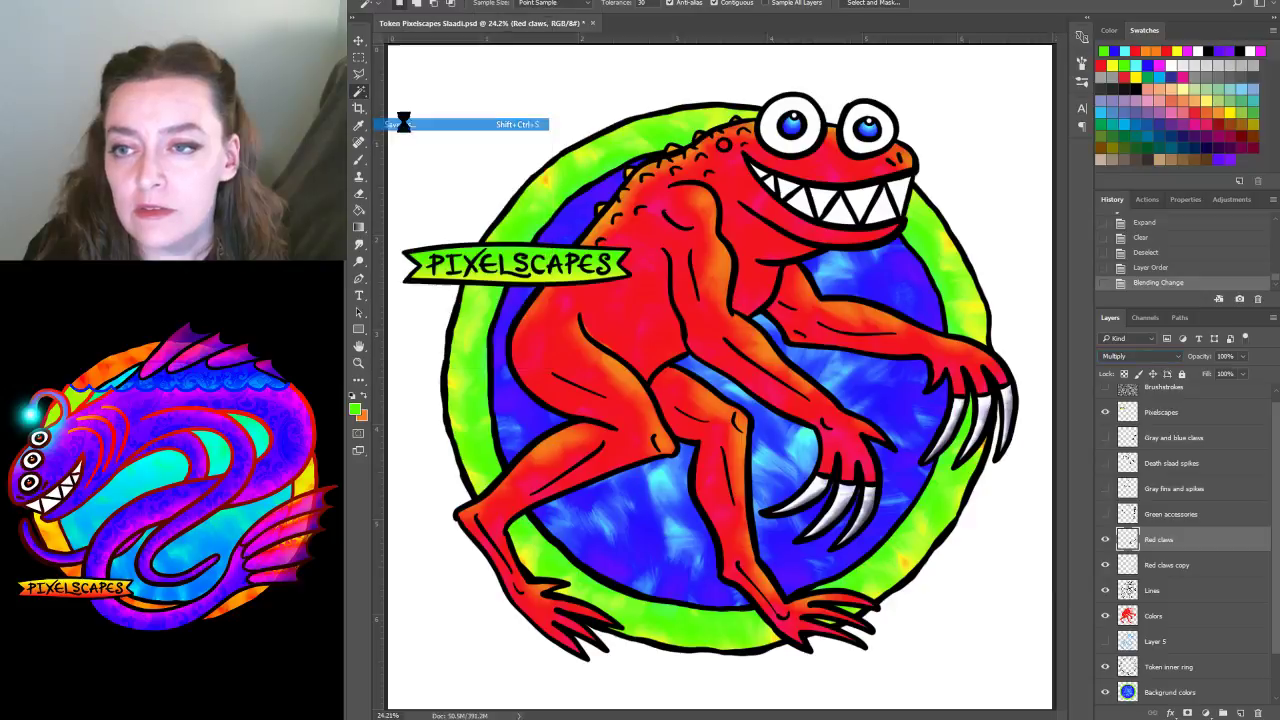
pyautogui.click(517, 373)
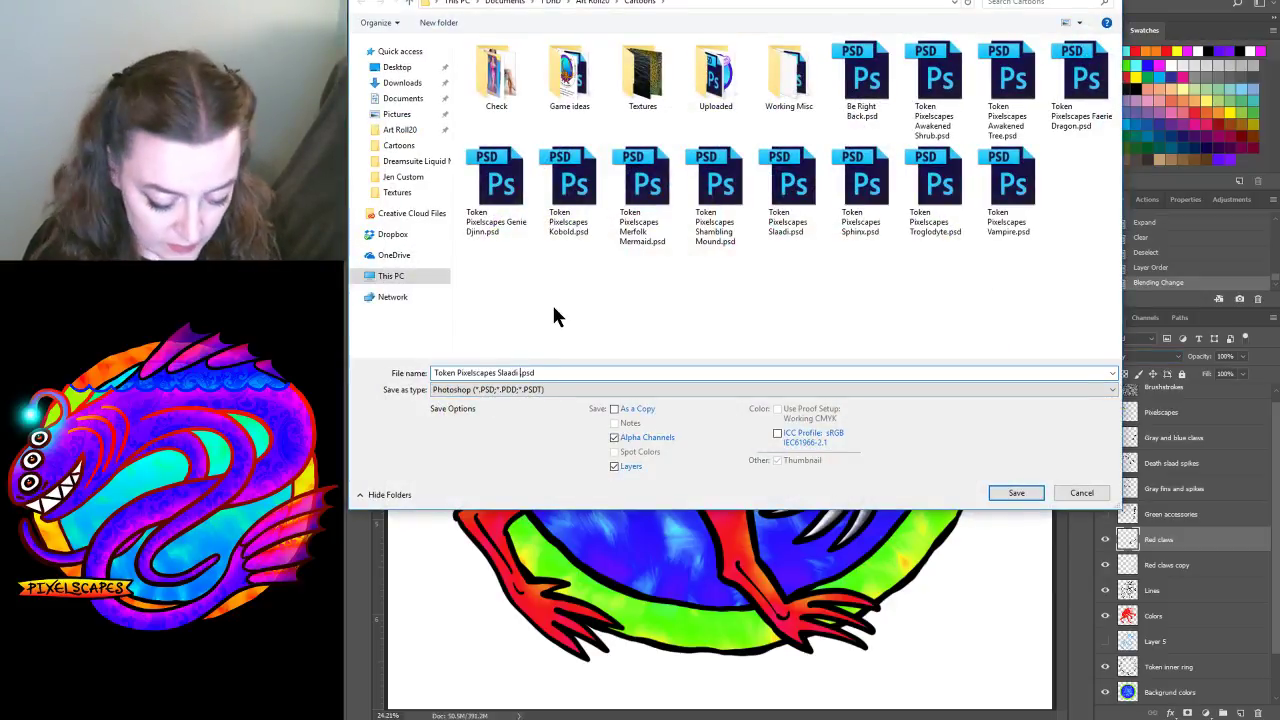
pyautogui.write('Te')
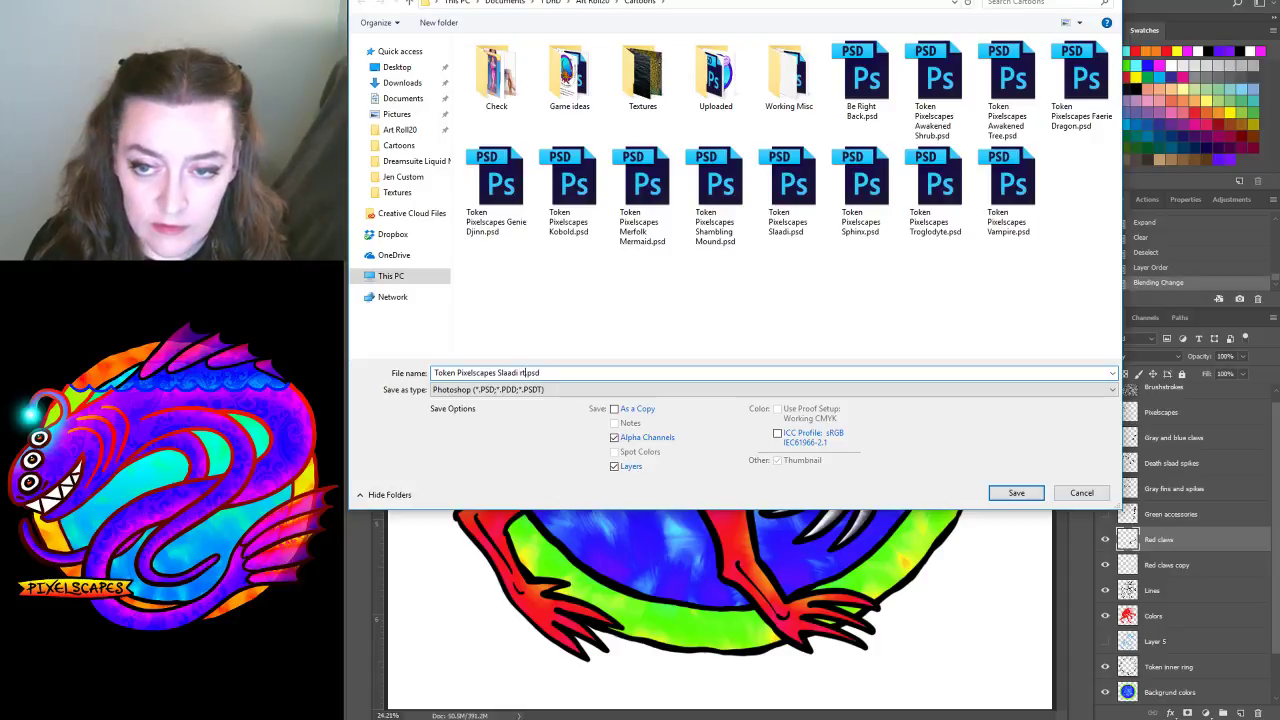
pyautogui.press('BackSpace')
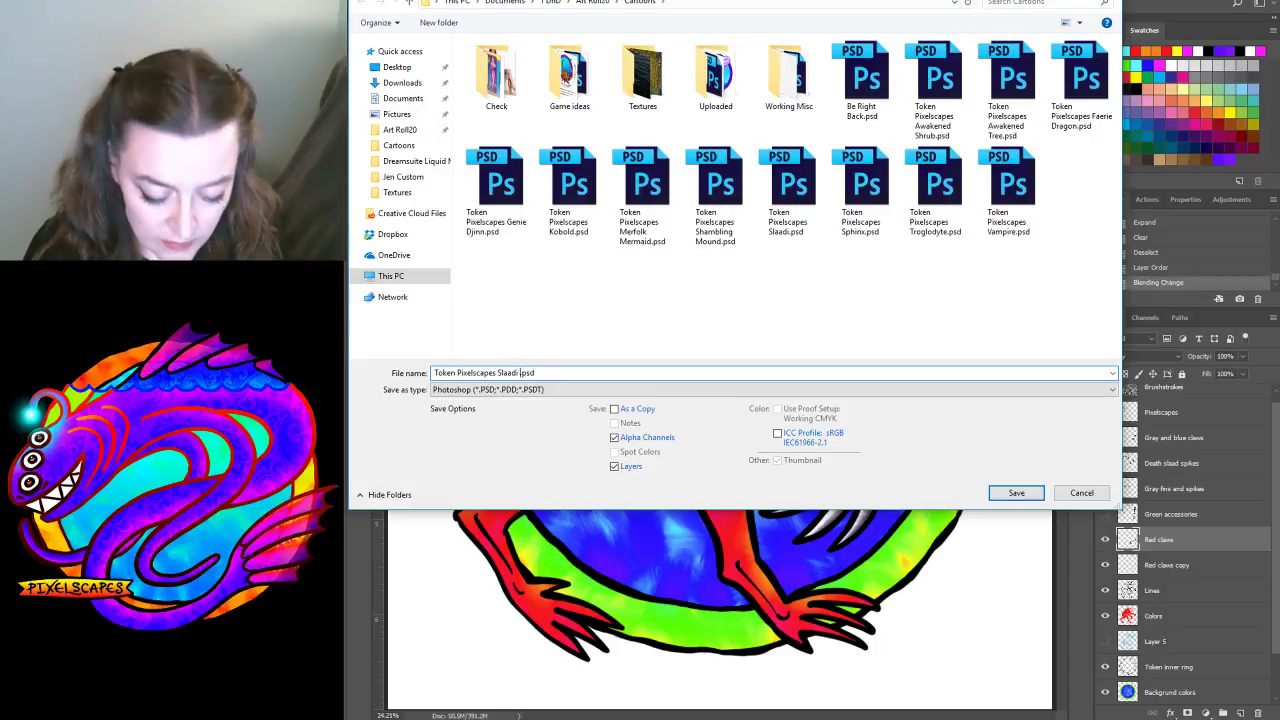
pyautogui.write('Red')
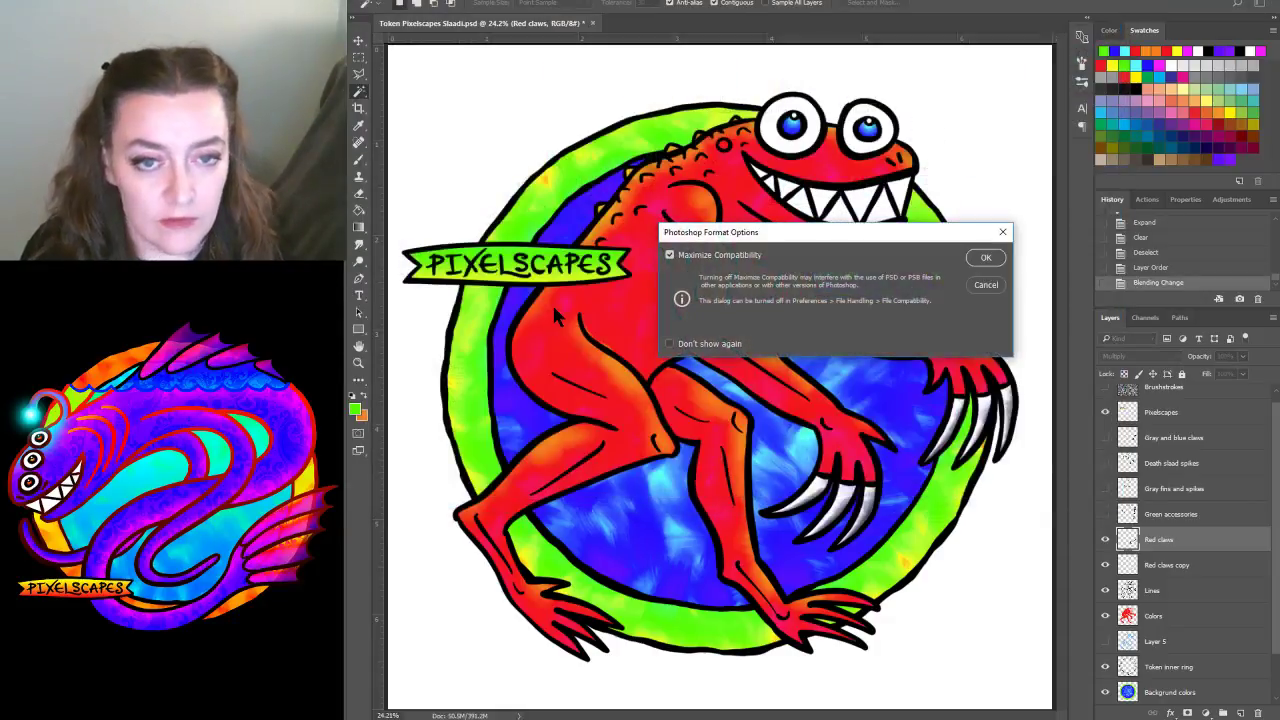
pyautogui.click(986, 258)
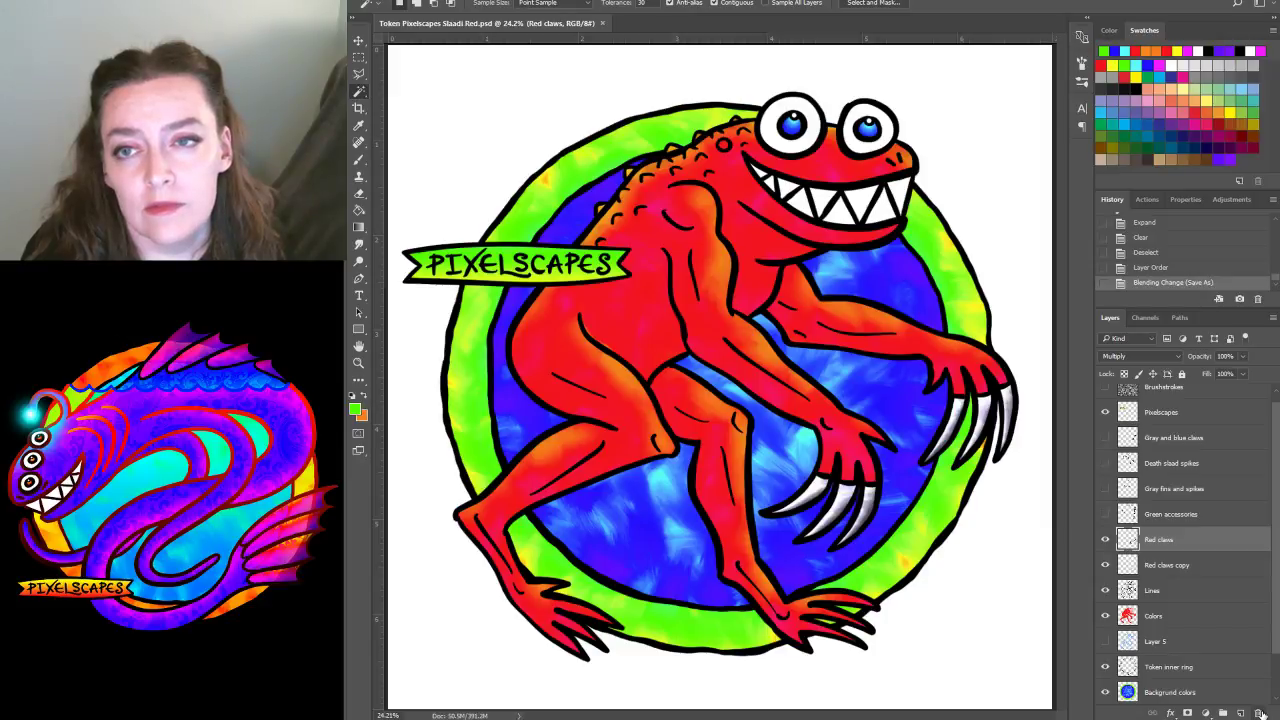
# Delete the Red claws and Red claws copy layers and hue-shift the Colors layer toward blue
pyautogui.click(1259, 713)
pyautogui.click(1259, 713)
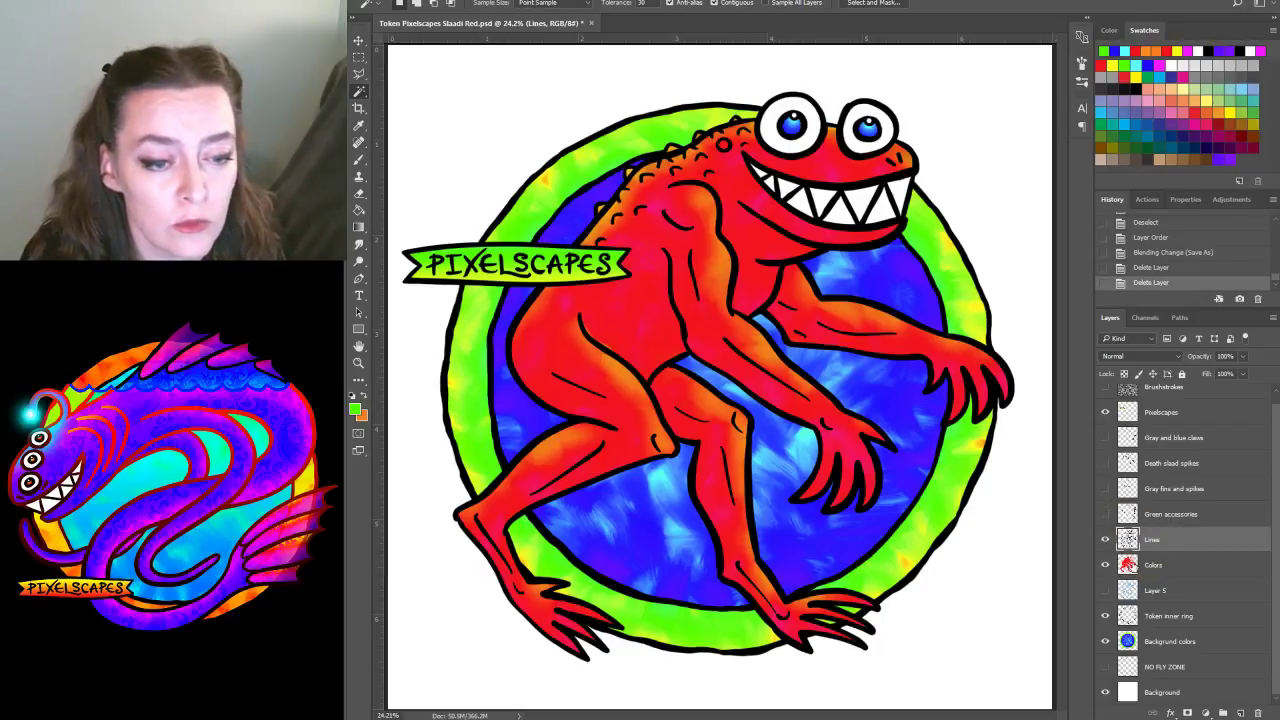
pyautogui.click(1140, 572)
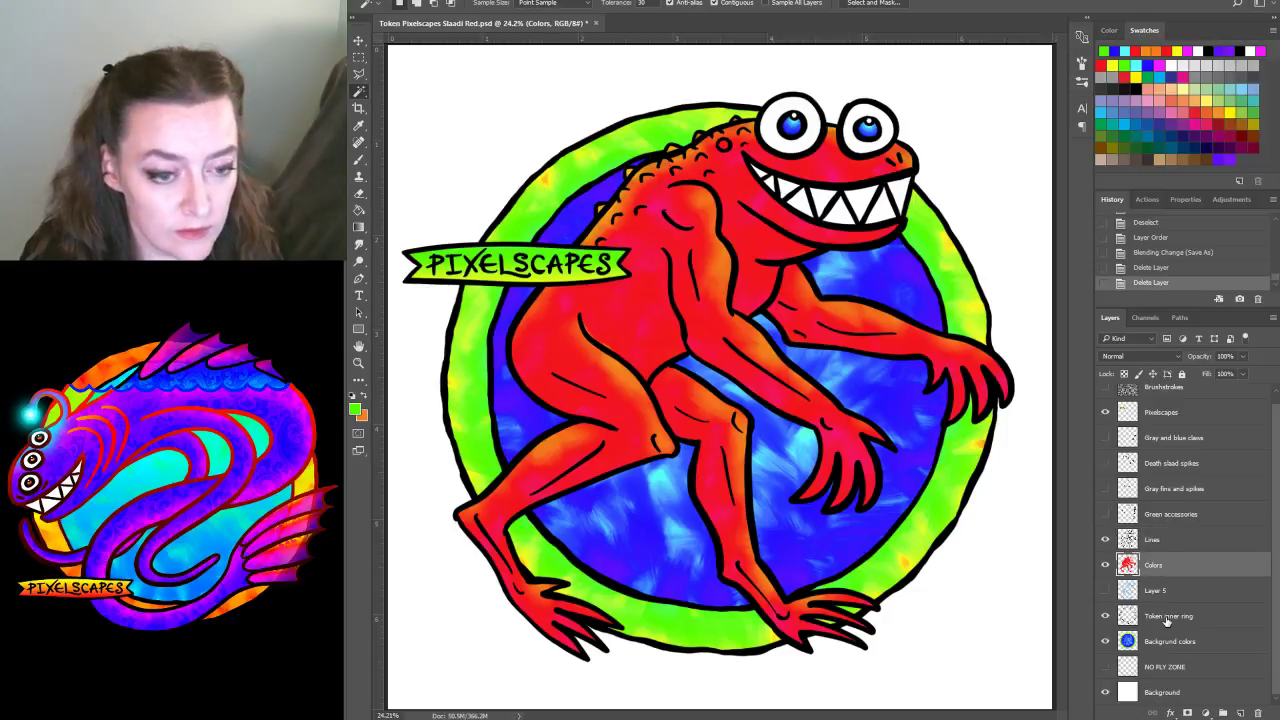
pyautogui.hotkey('ctrl', 'u')
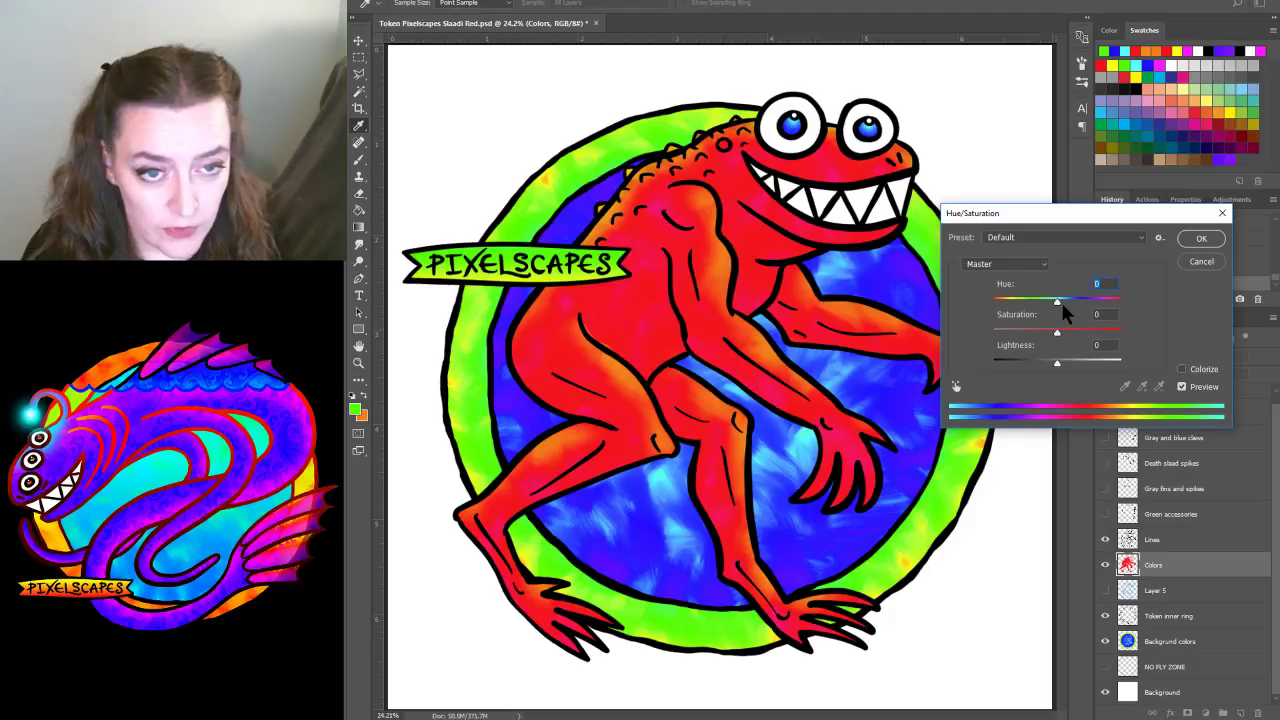
pyautogui.moveTo(1062, 304); pyautogui.dragTo(1000, 303)
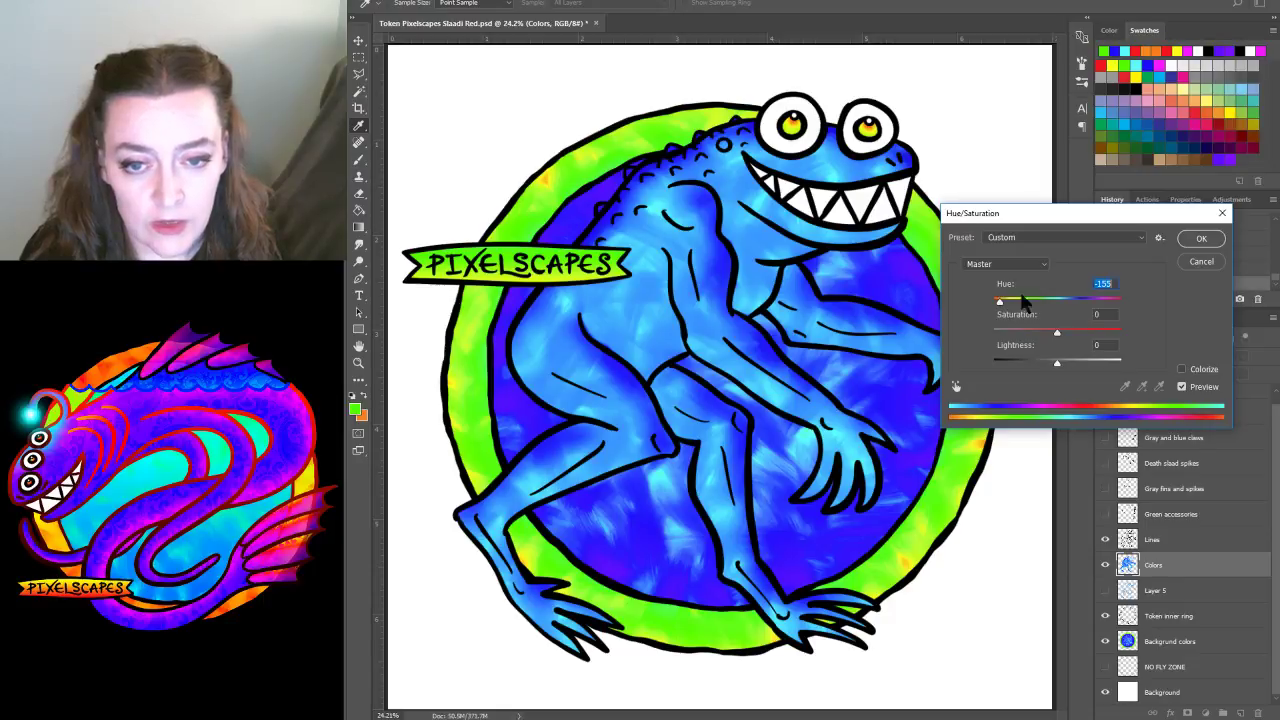
pyautogui.click(1187, 236)
# Undo that change and re-shift the Colors layer hue to about -147 for a blue slaad
pyautogui.click(1157, 652)
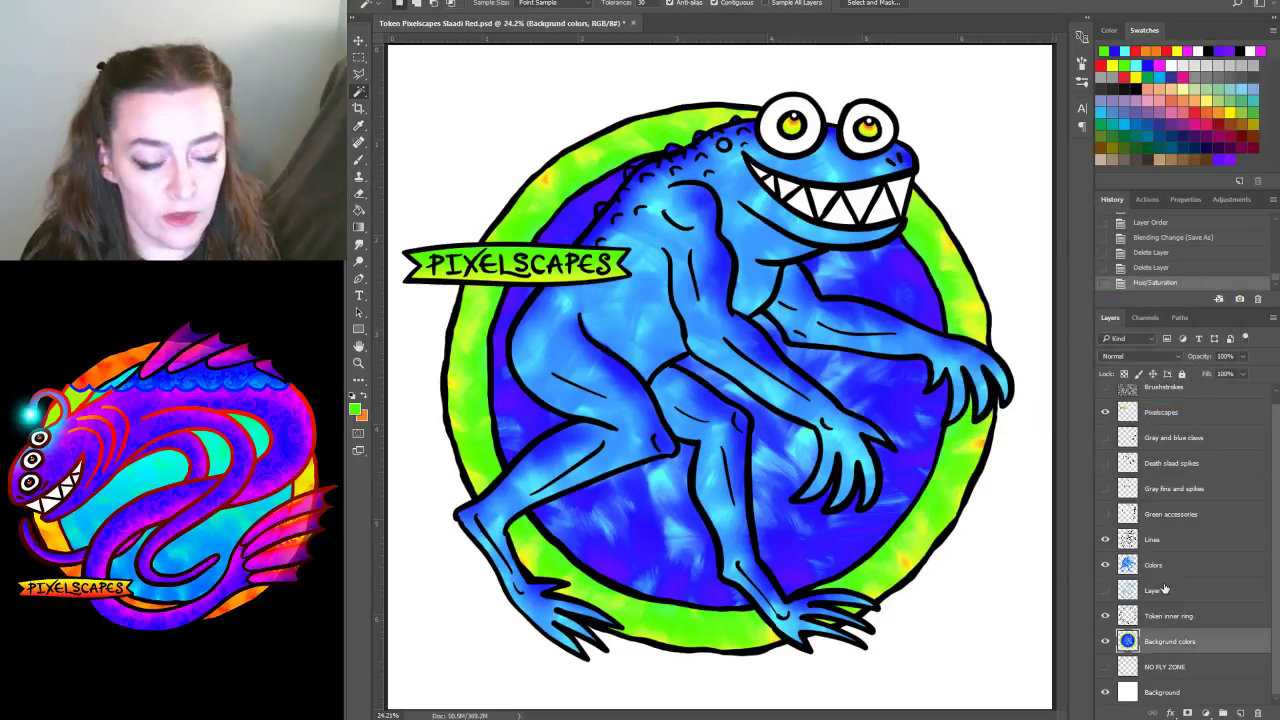
pyautogui.click(1157, 572)
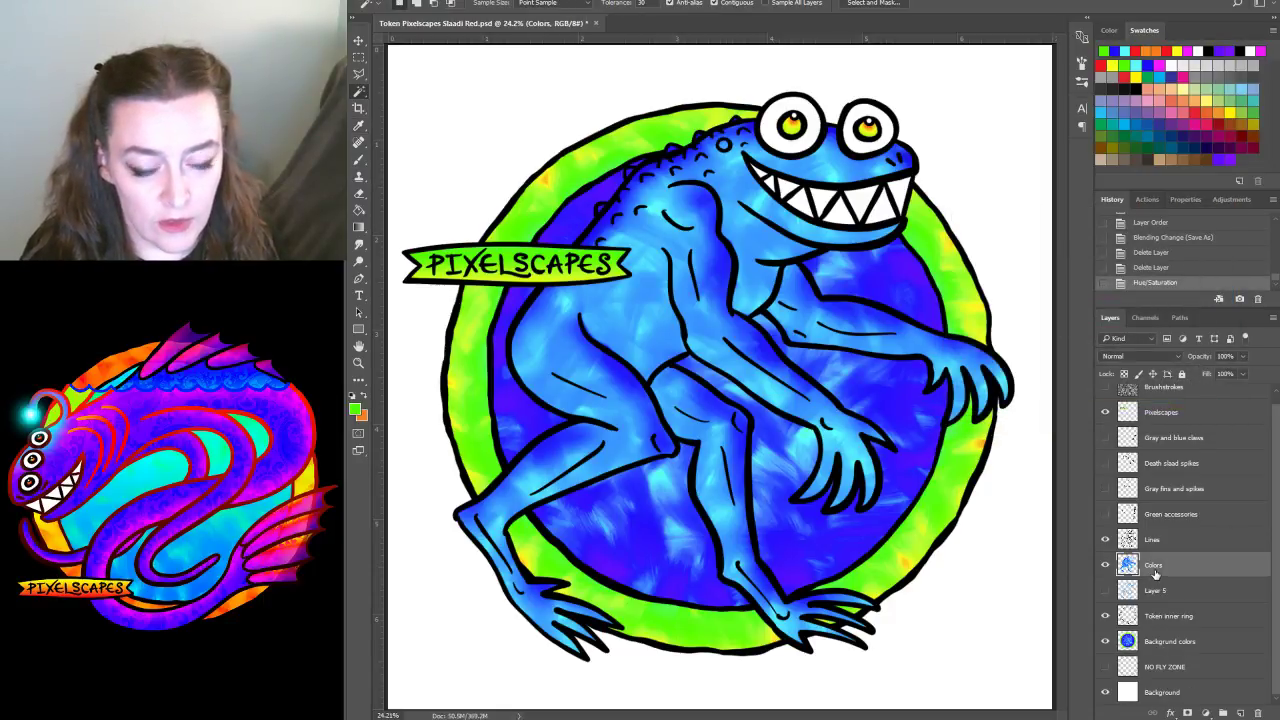
pyautogui.click(1167, 645)
pyautogui.hotkey('ctrl', 'z')
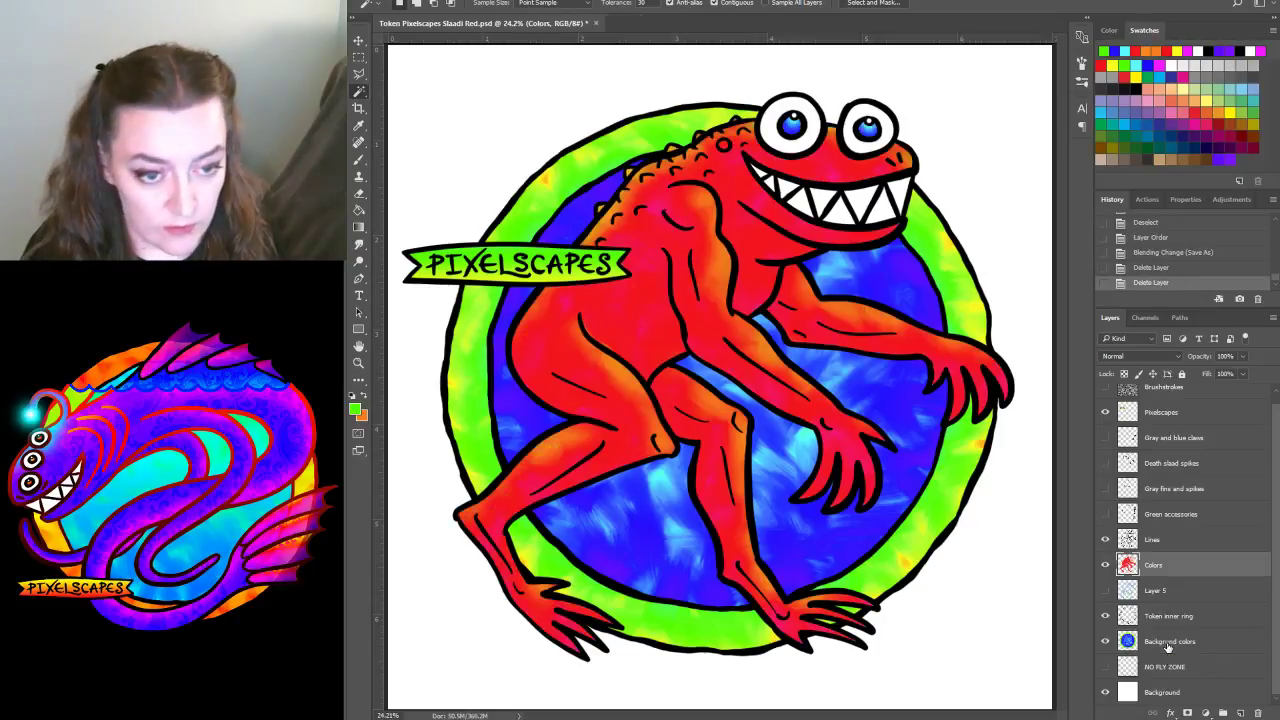
pyautogui.click(1156, 572)
pyautogui.hotkey('ctrl', 'u')
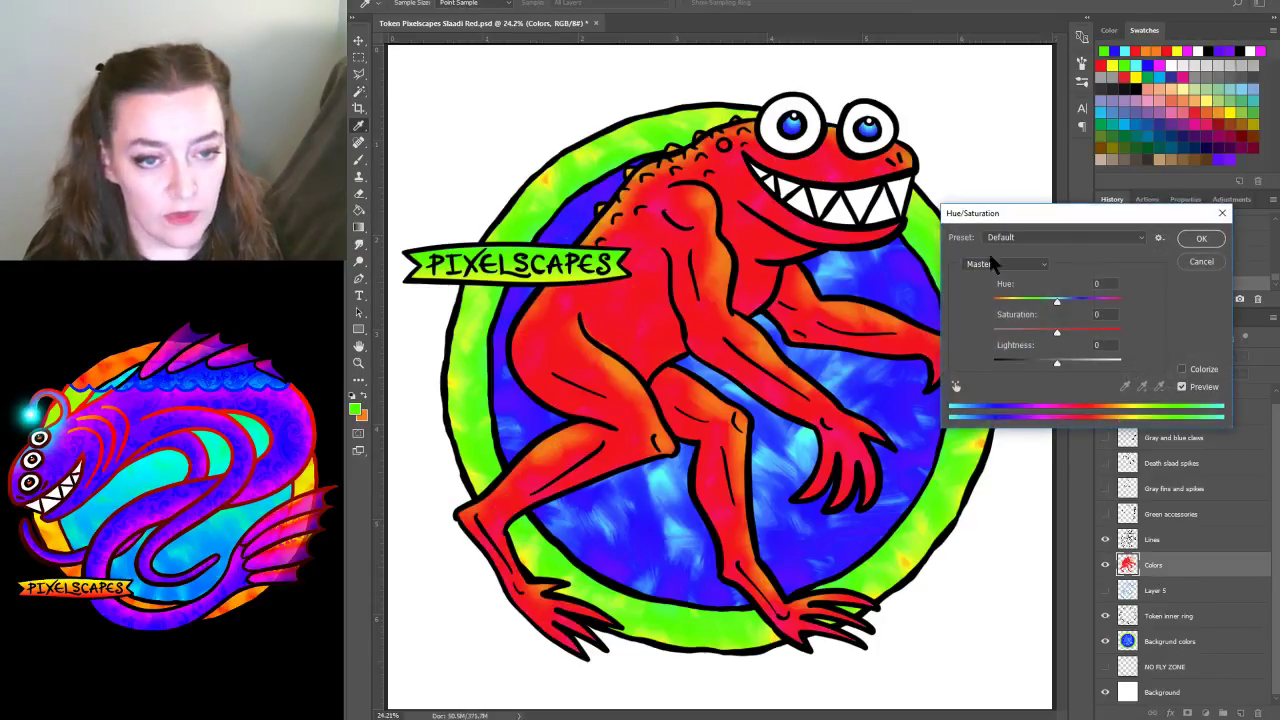
pyautogui.moveTo(1031, 304); pyautogui.dragTo(1002, 308)
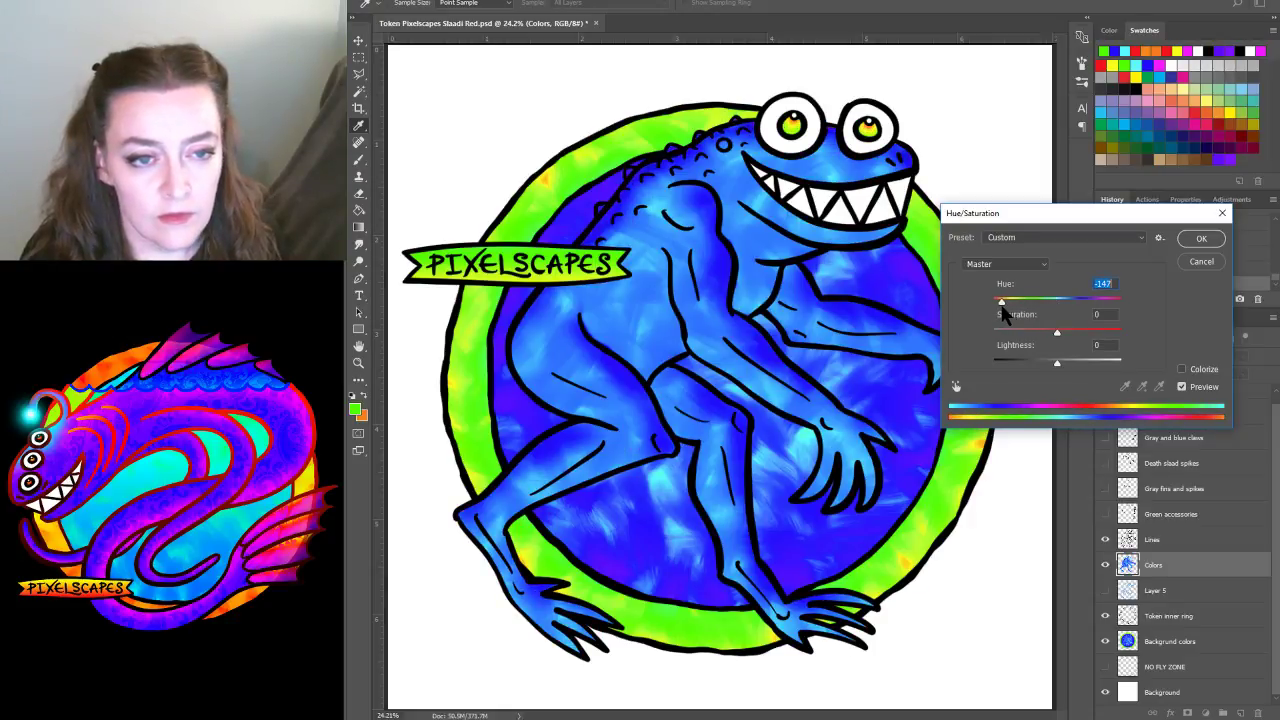
# Apply the blue slaad, then shift Background colors hue -147 for a magenta ring and green centre
pyautogui.click(1203, 238)
pyautogui.click(1160, 642)
pyautogui.press('w')
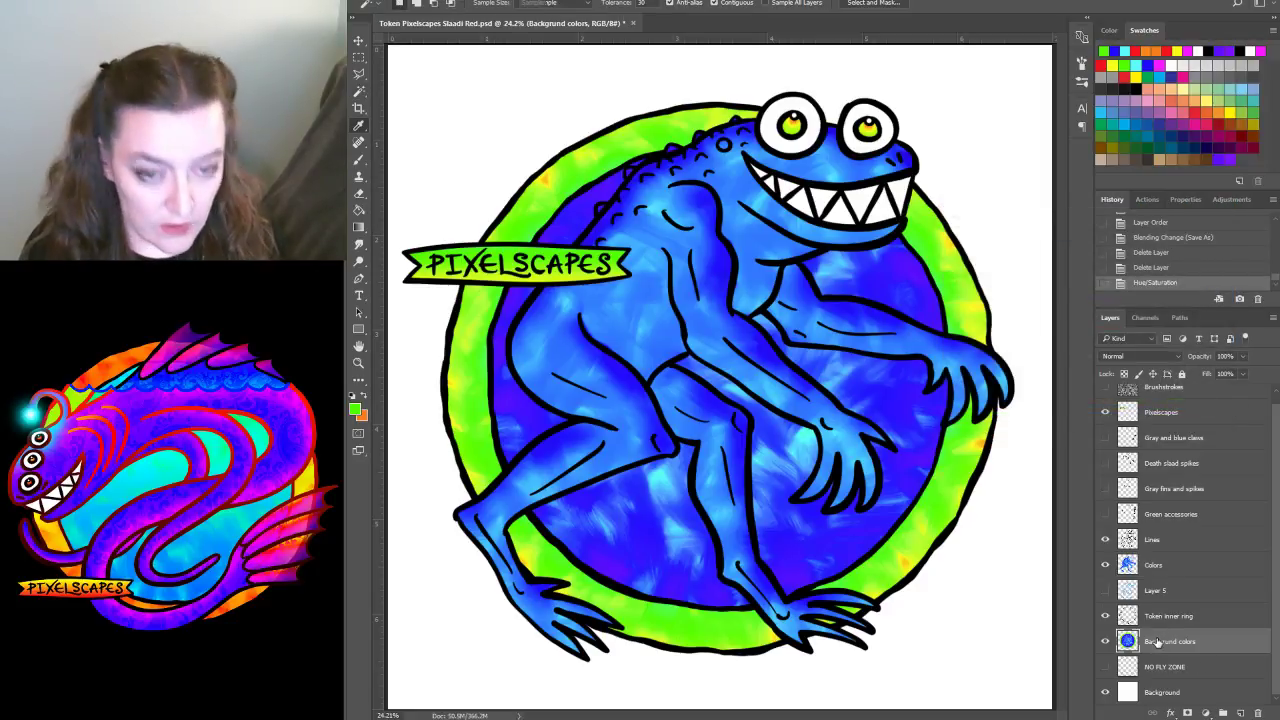
pyautogui.hotkey('ctrl', 'u')
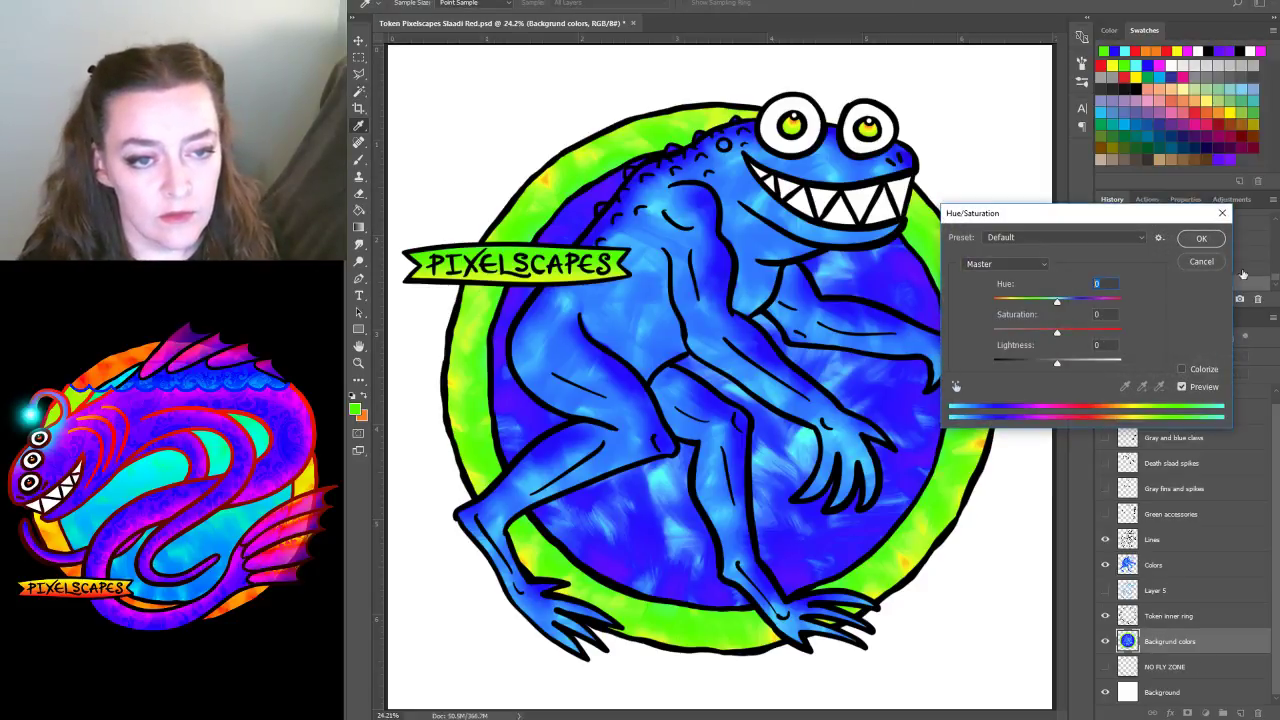
pyautogui.write('-147')
pyautogui.click(1201, 239)
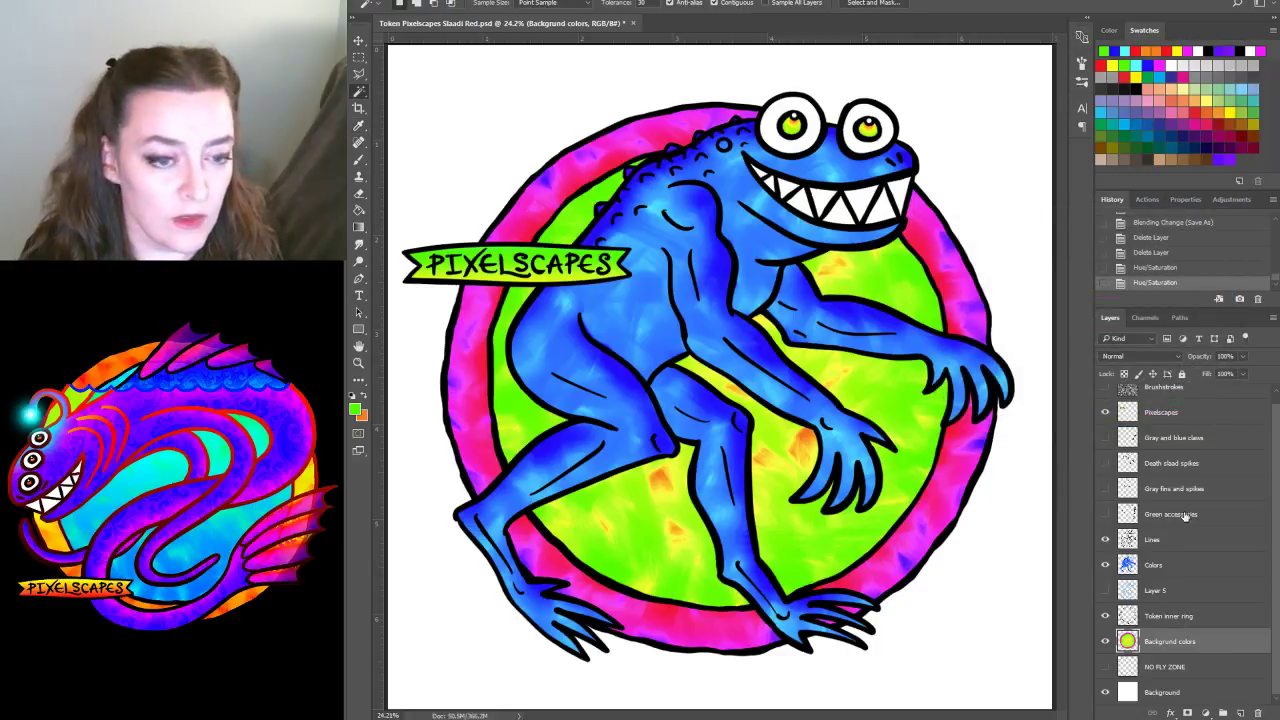
# Shift the Pixelscapes banner layer's hue -147 to turn the banner pink
pyautogui.click(1170, 413)
pyautogui.hotkey('ctrl', 'u')
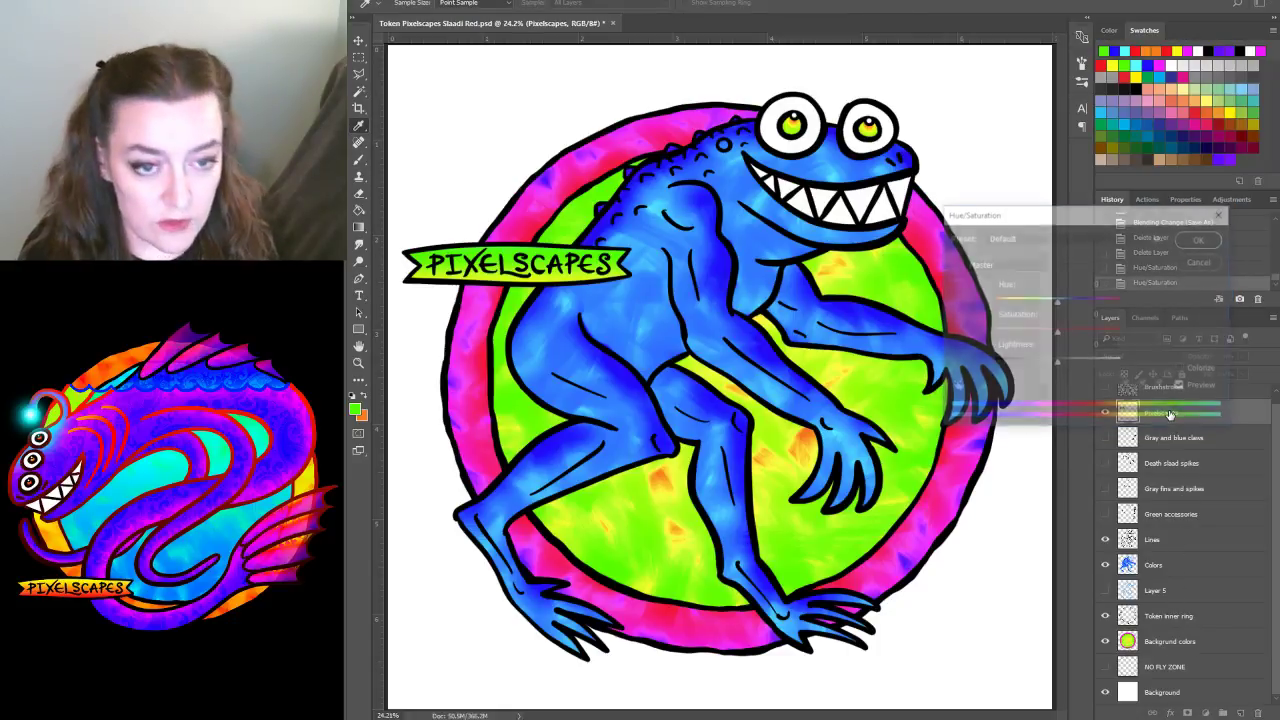
pyautogui.write('-147')
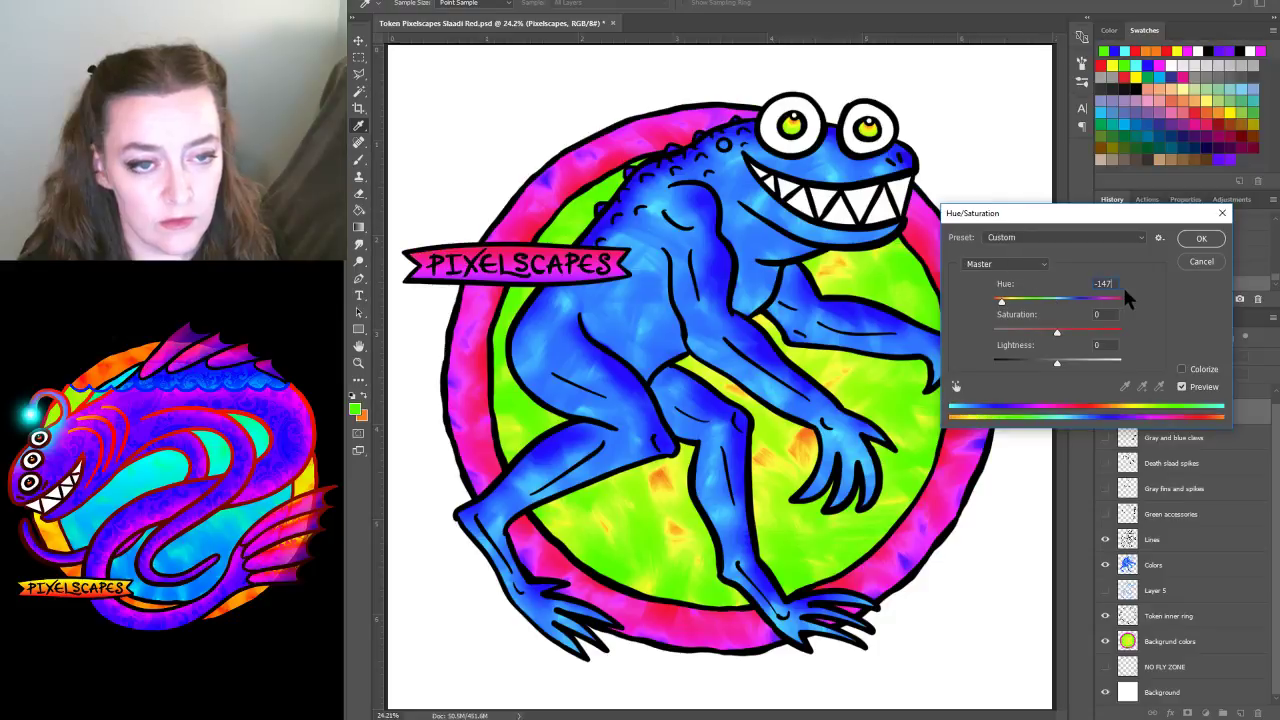
pyautogui.click(1203, 239)
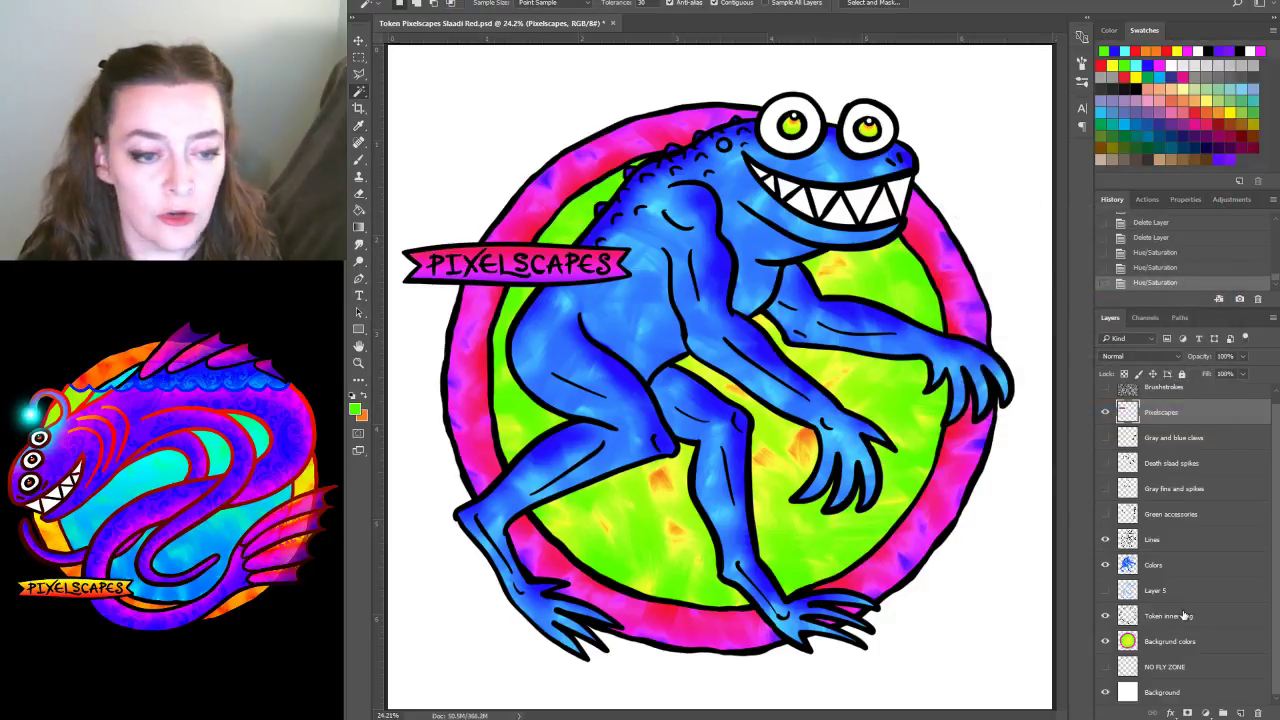
# Show and duplicate the Gray and blue claws layer, then delete the expanded empty area around the claws
pyautogui.click(1105, 440)
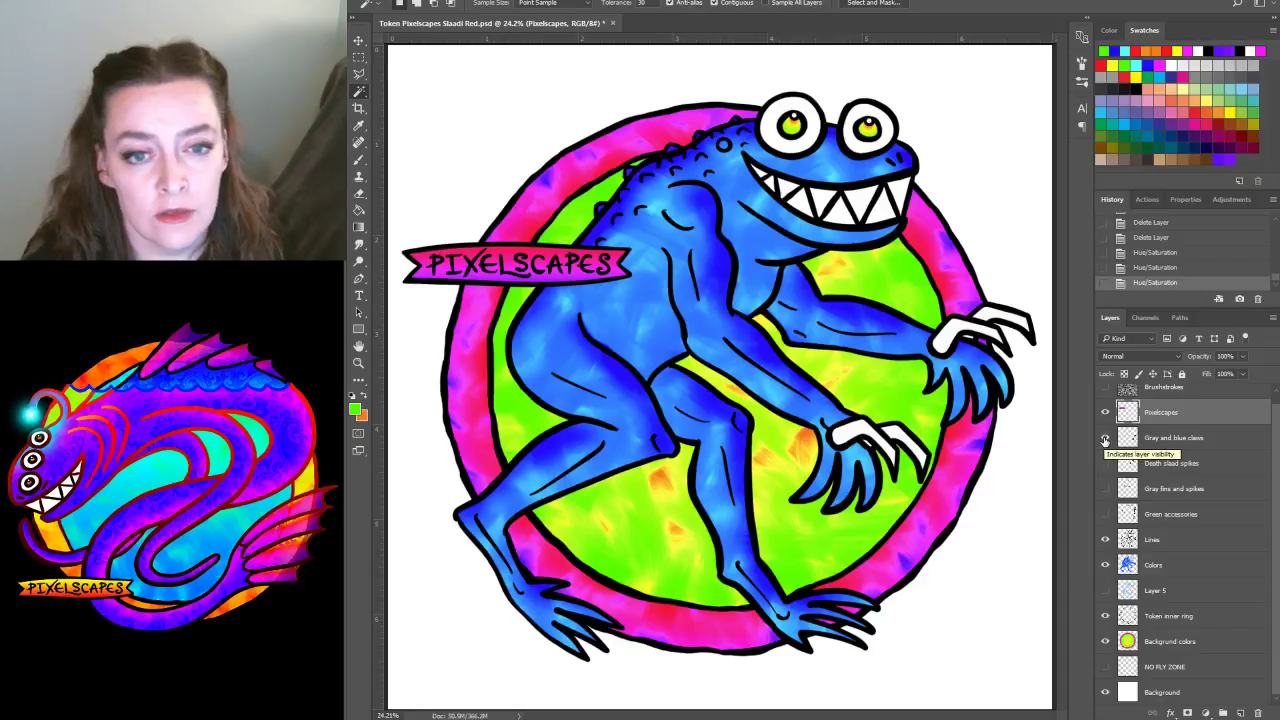
pyautogui.click(1175, 444)
pyautogui.moveTo(1187, 440); pyautogui.dragTo(1180, 478)
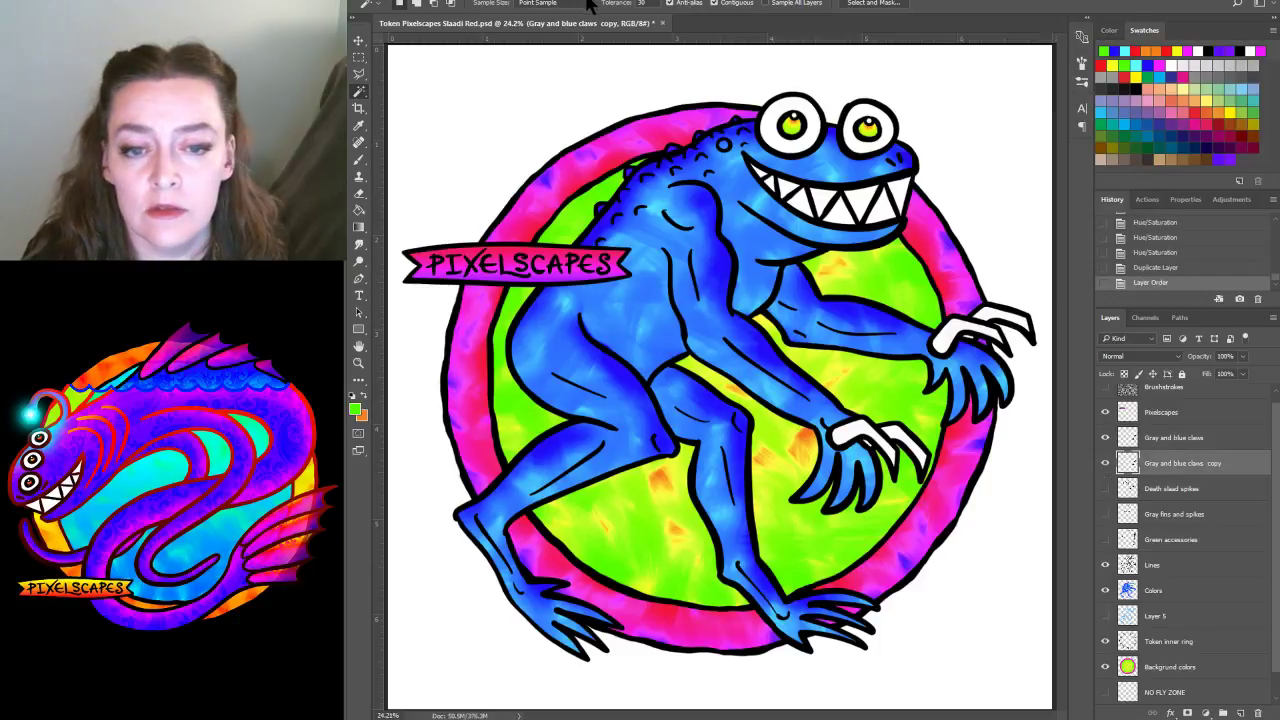
pyautogui.click(563, 130)
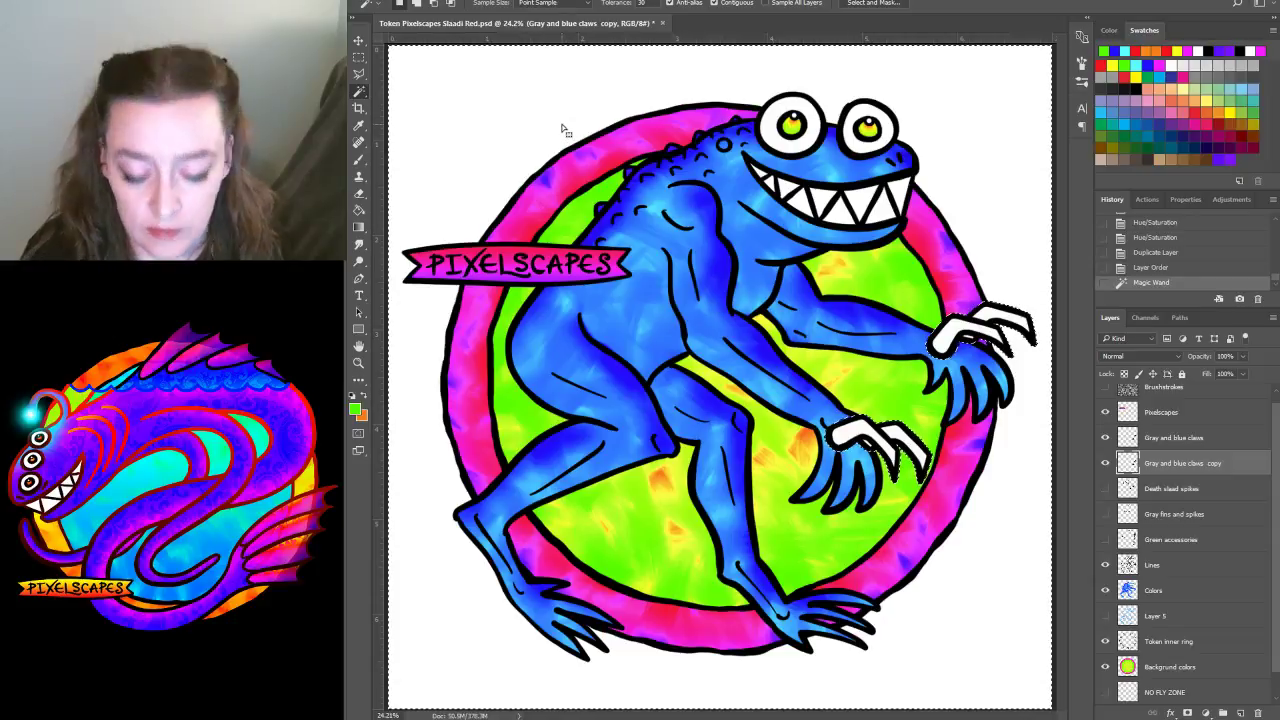
pyautogui.press('F2')
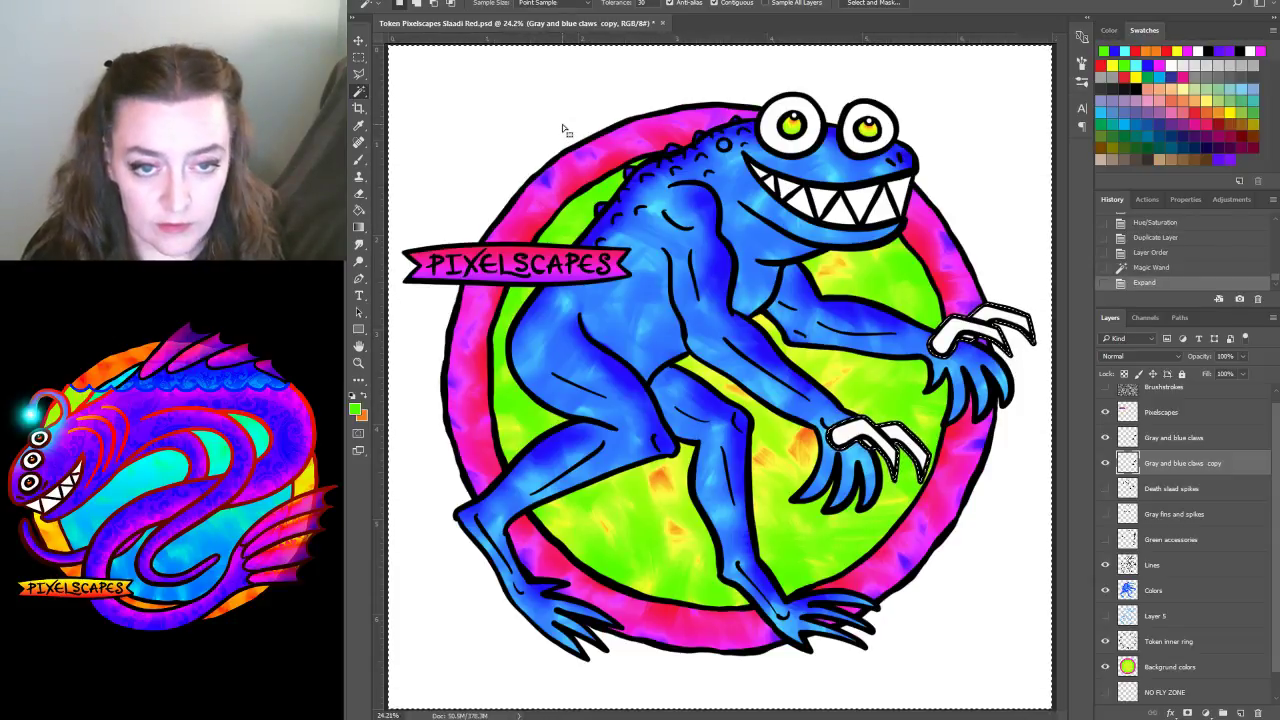
pyautogui.press('Delete')
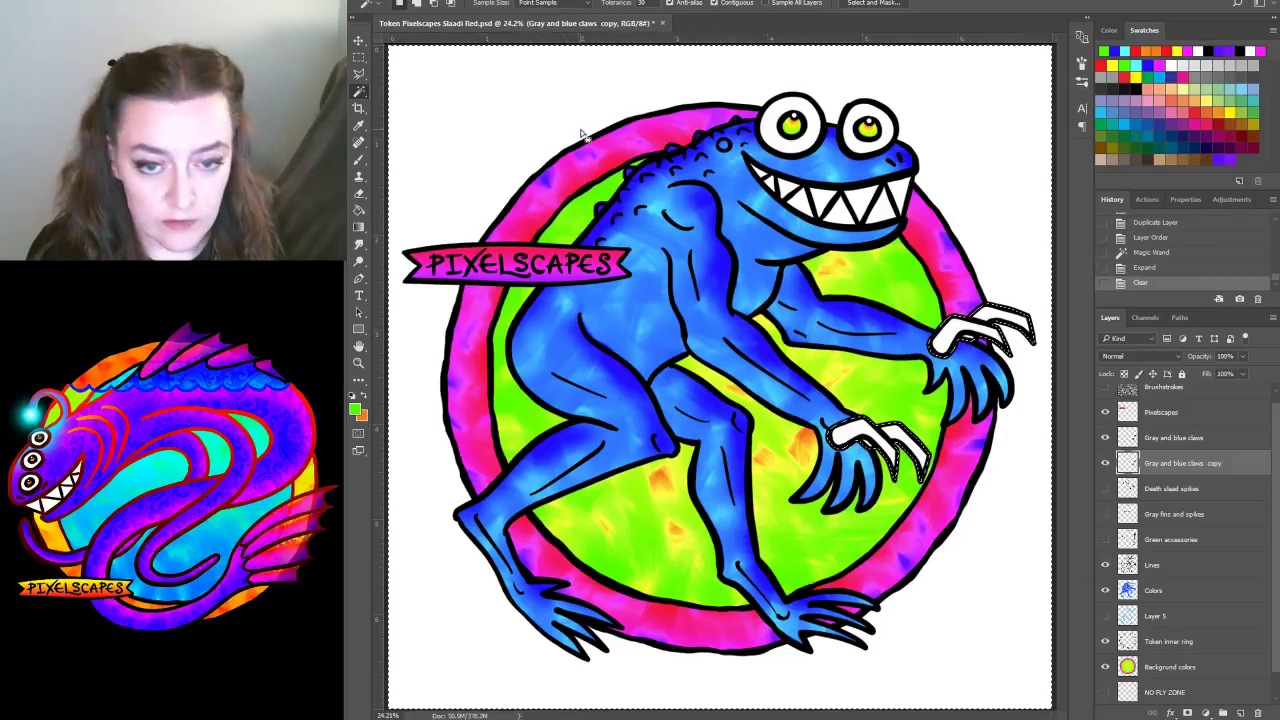
# Deselect and launch the Auto FX DreamSuite filter on the trimmed claw copy
pyautogui.click(548, 2)
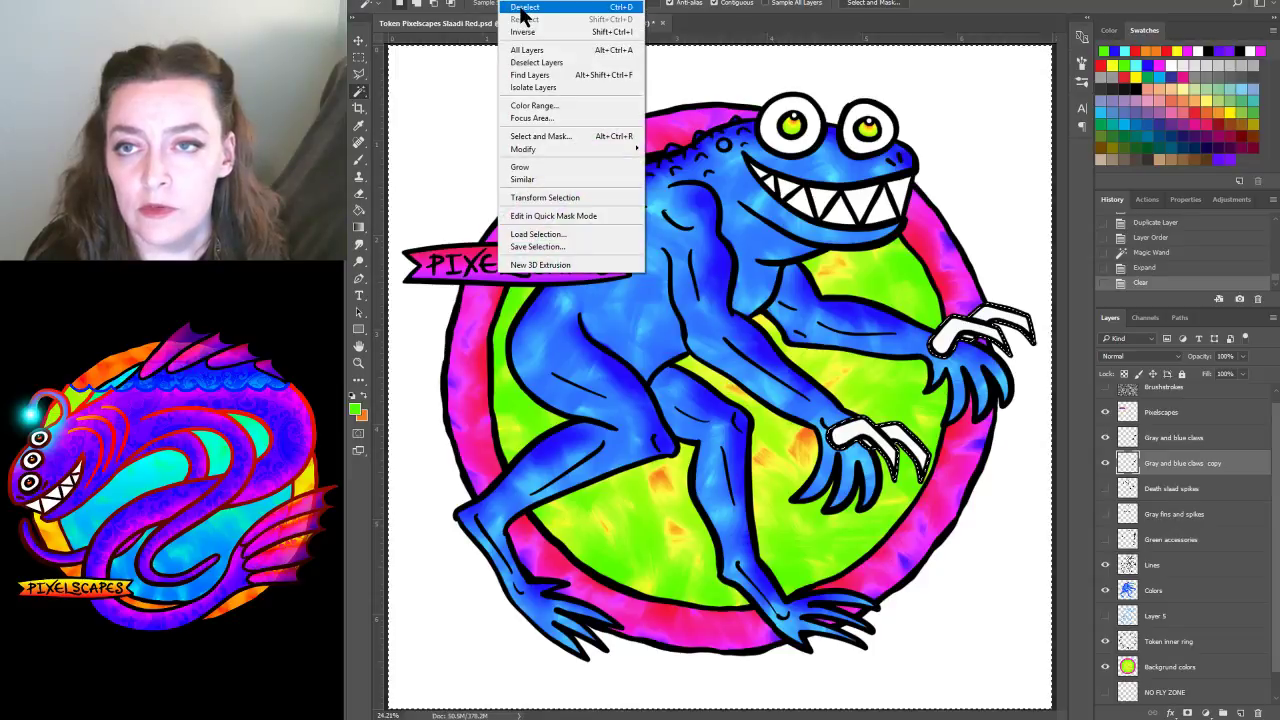
pyautogui.click(524, 7)
pyautogui.click(556, 4)
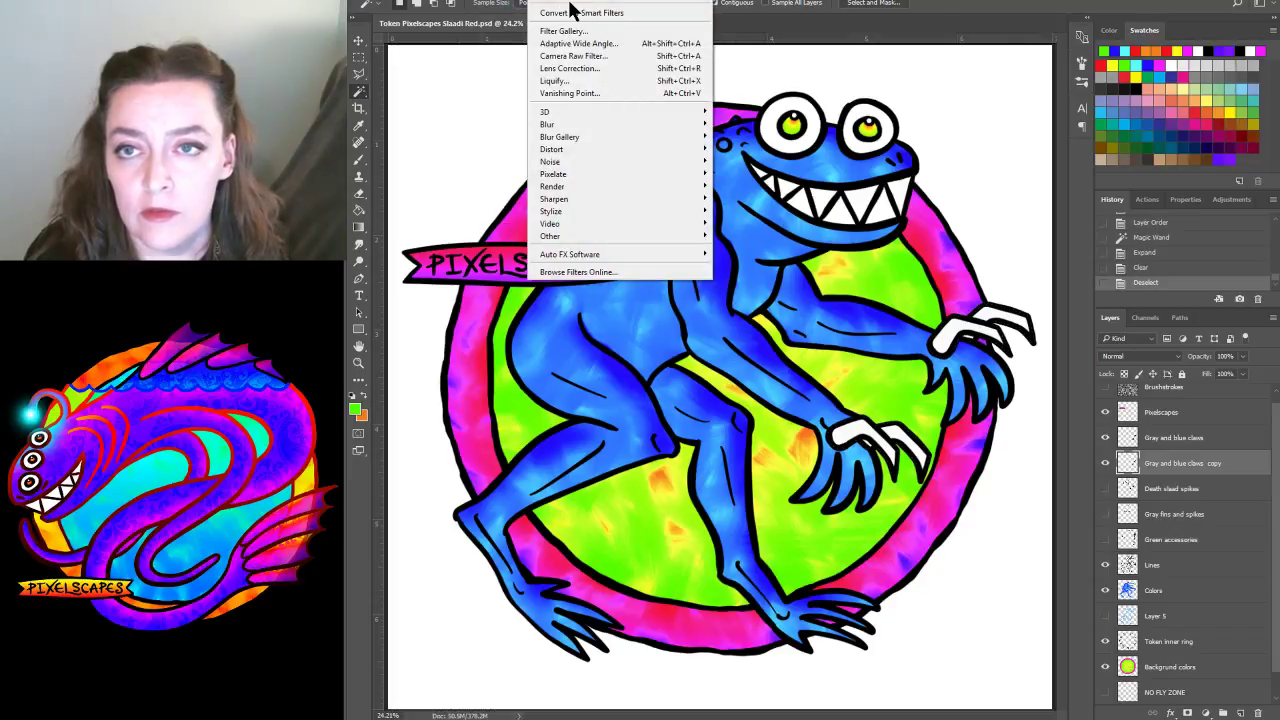
pyautogui.click(582, 4)
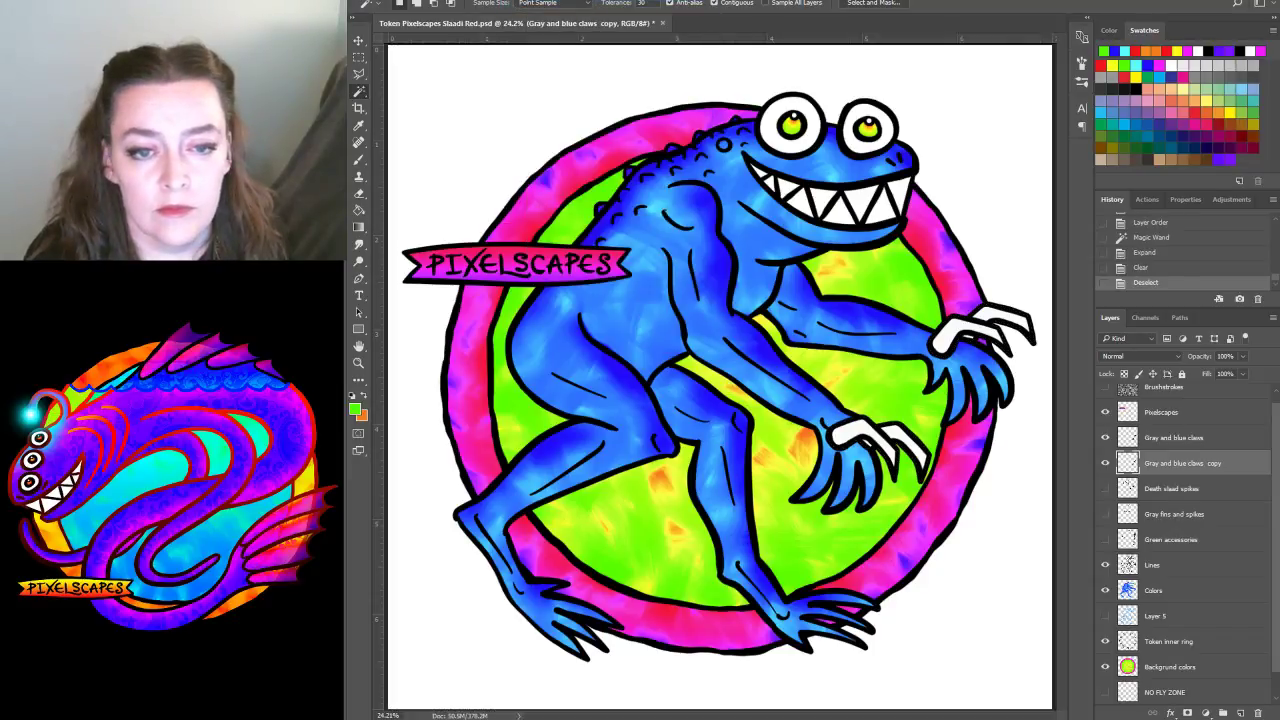
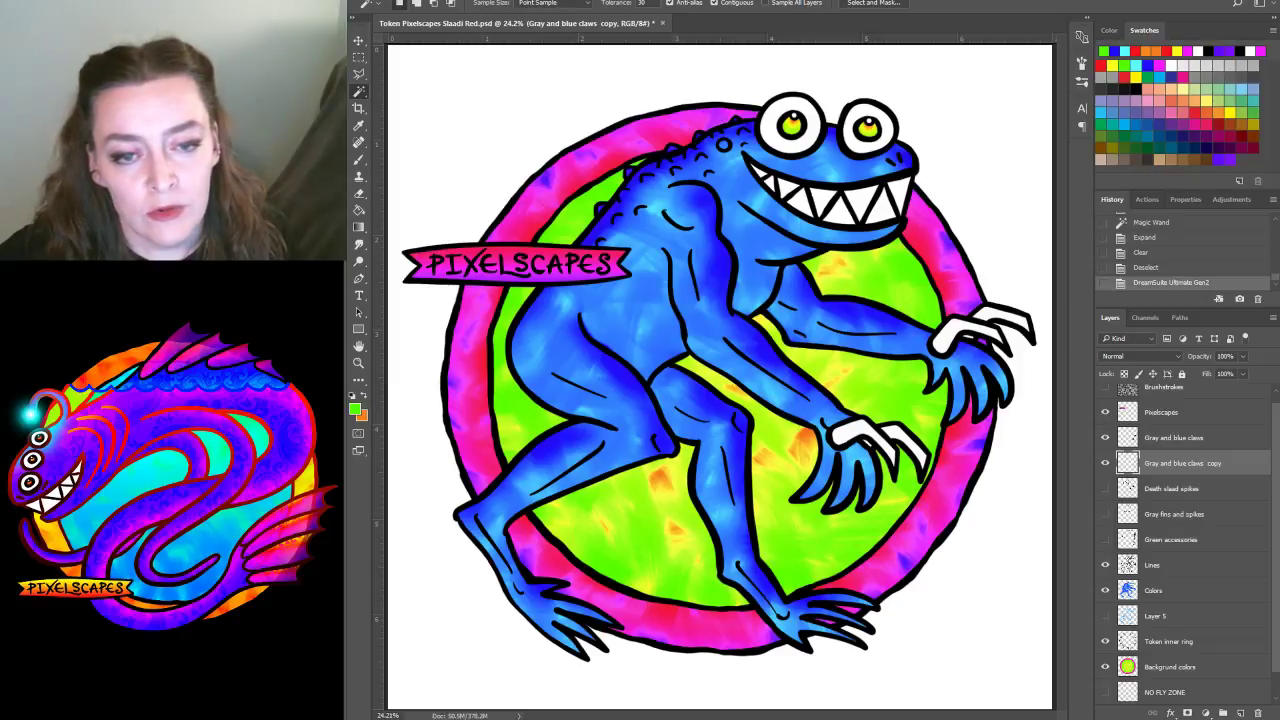
# Set the Gray and blue claws layer to Multiply blending
pyautogui.click(1165, 437)
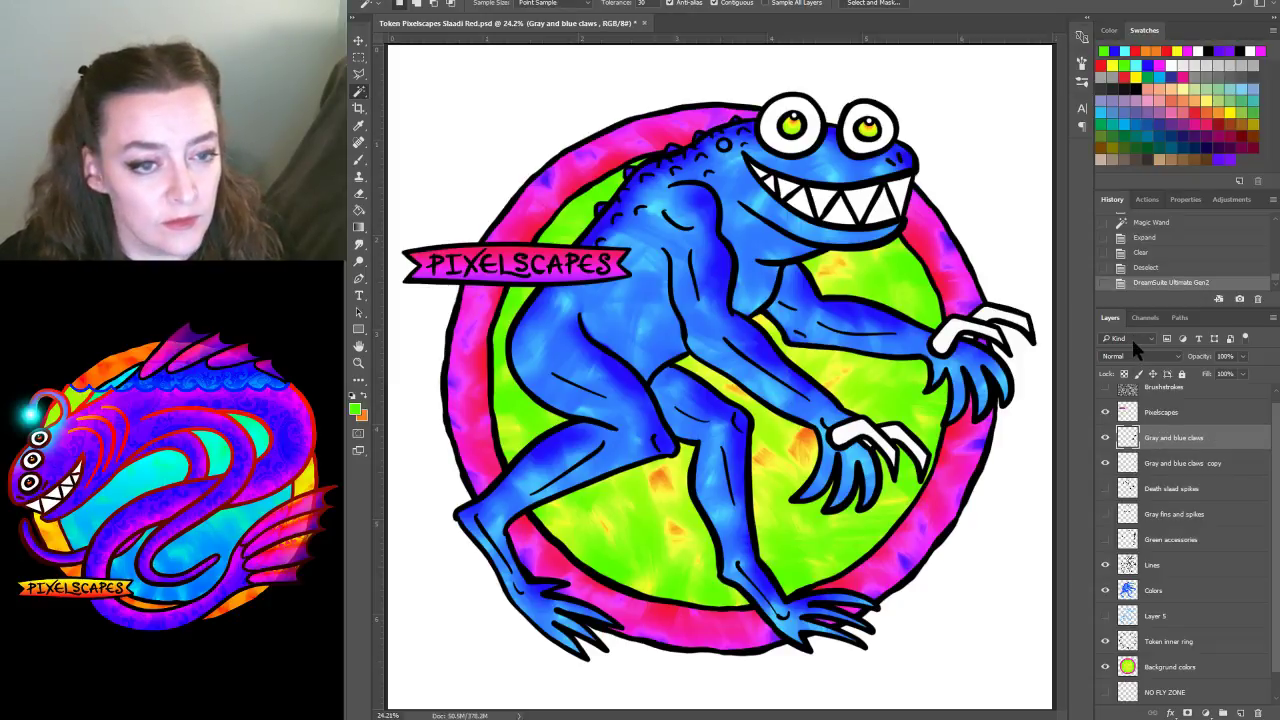
pyautogui.click(1140, 357)
pyautogui.click(1116, 402)
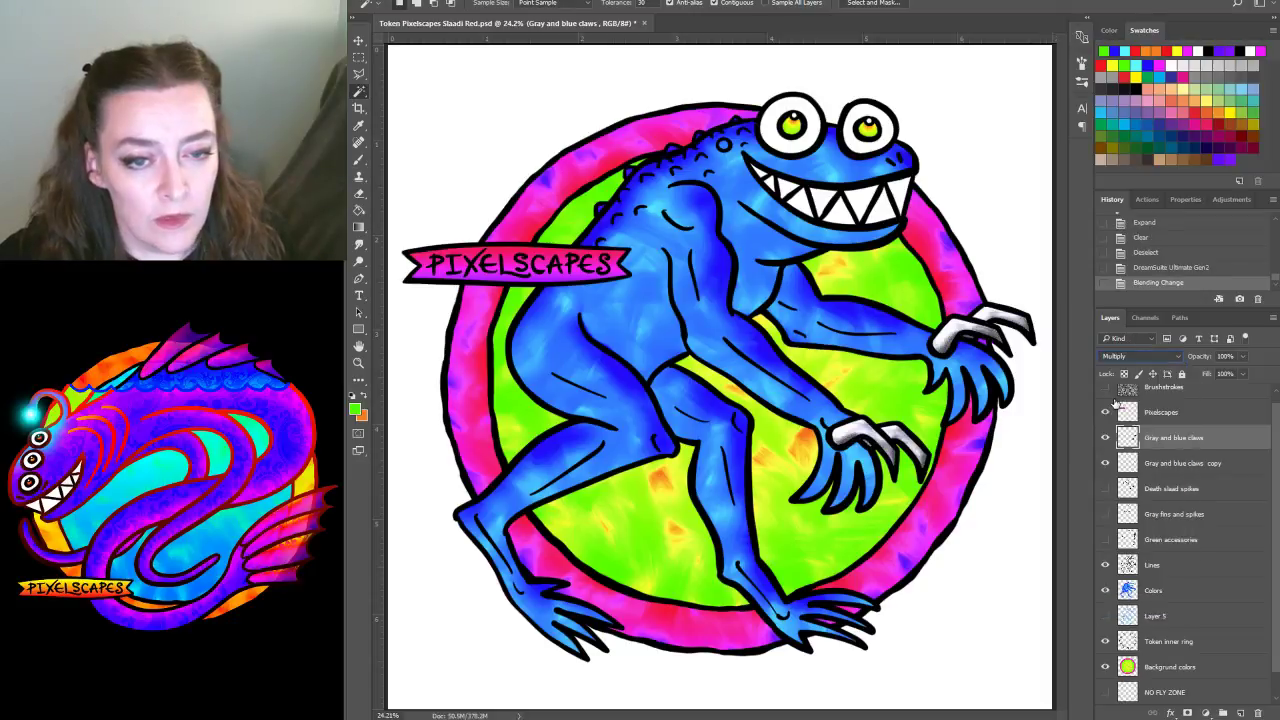
# Compare the claws layers, then merge Gray and blue claws down into its copy with Ctrl+E
pyautogui.click(1175, 465)
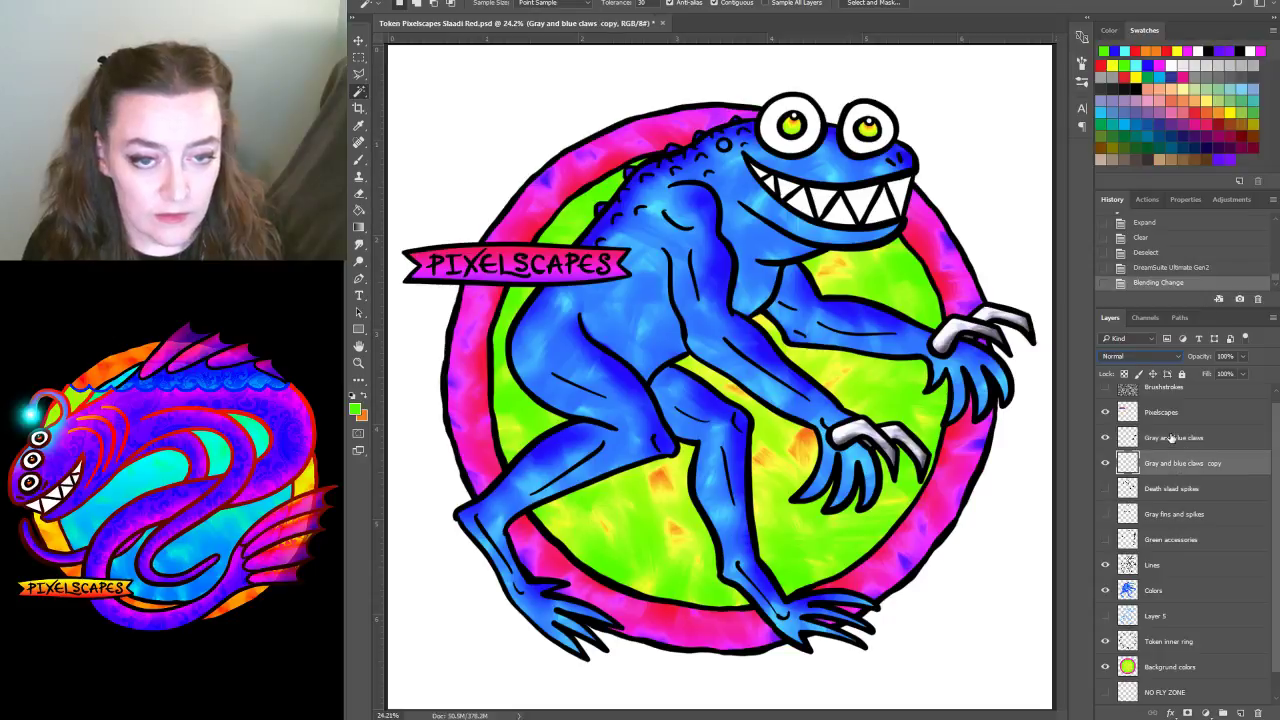
pyautogui.click(1173, 438)
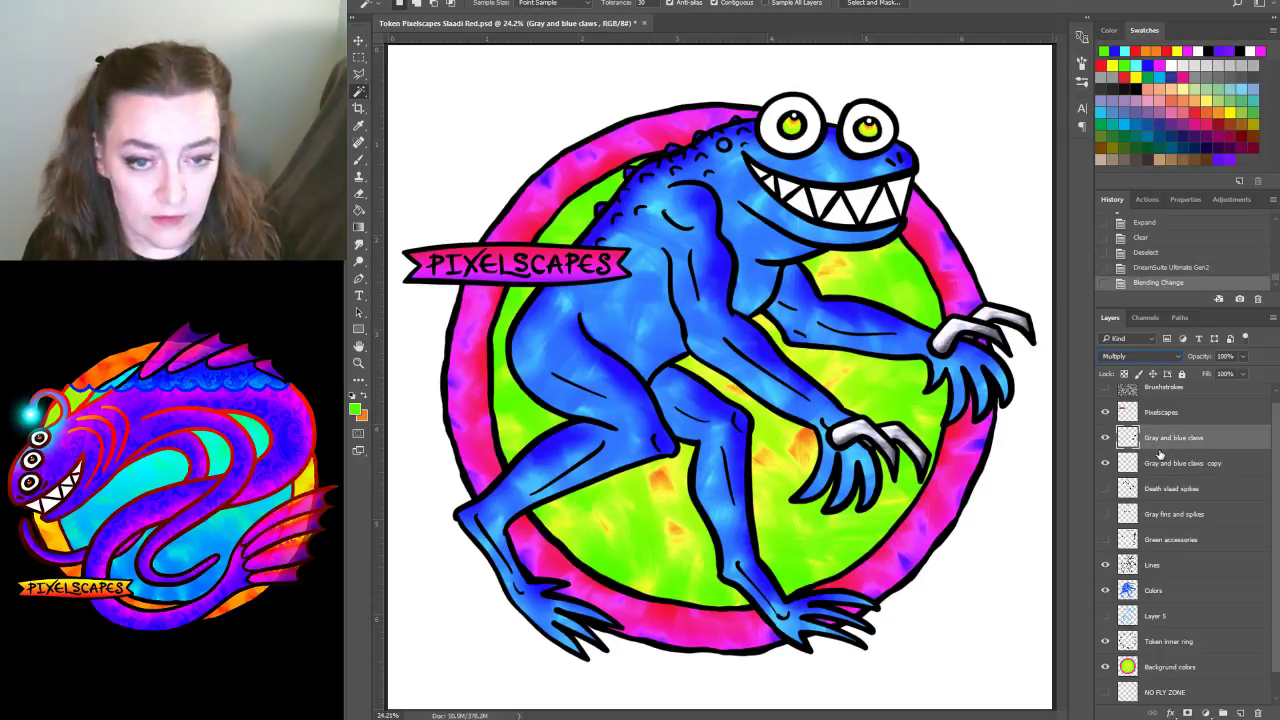
pyautogui.click(1164, 466)
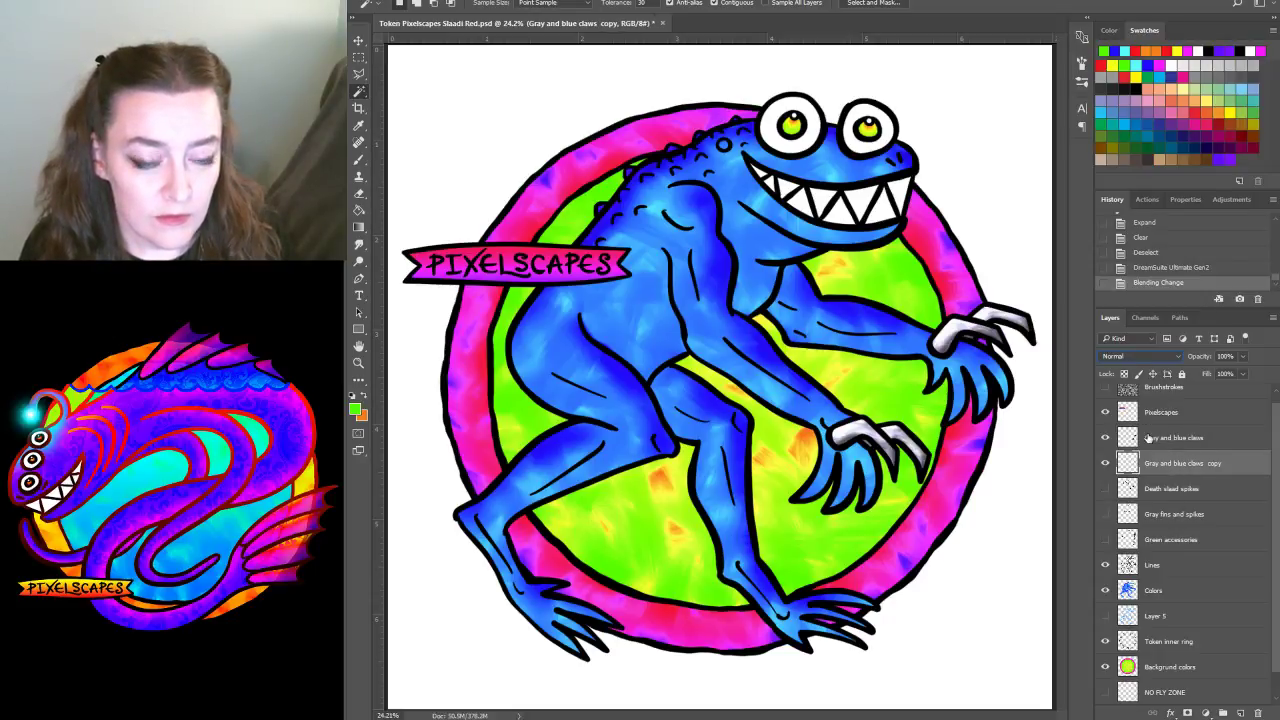
pyautogui.click(1152, 438)
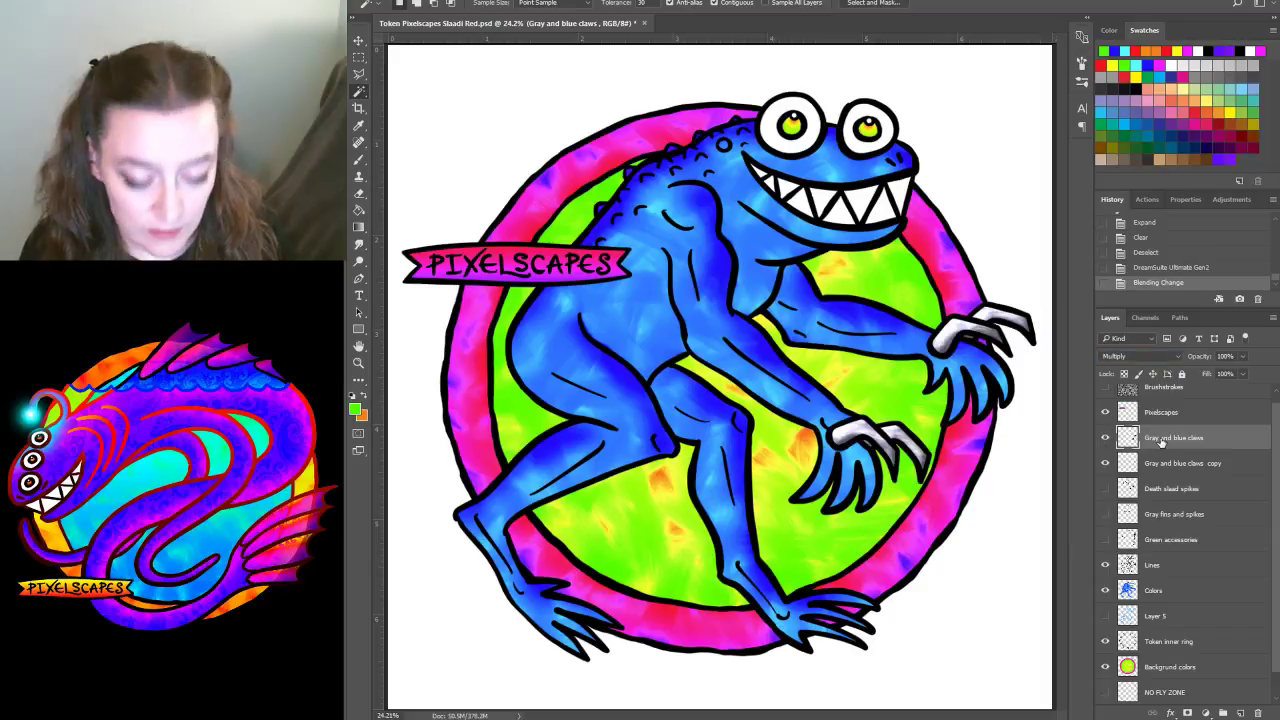
pyautogui.hotkey('ctrl', 'e')
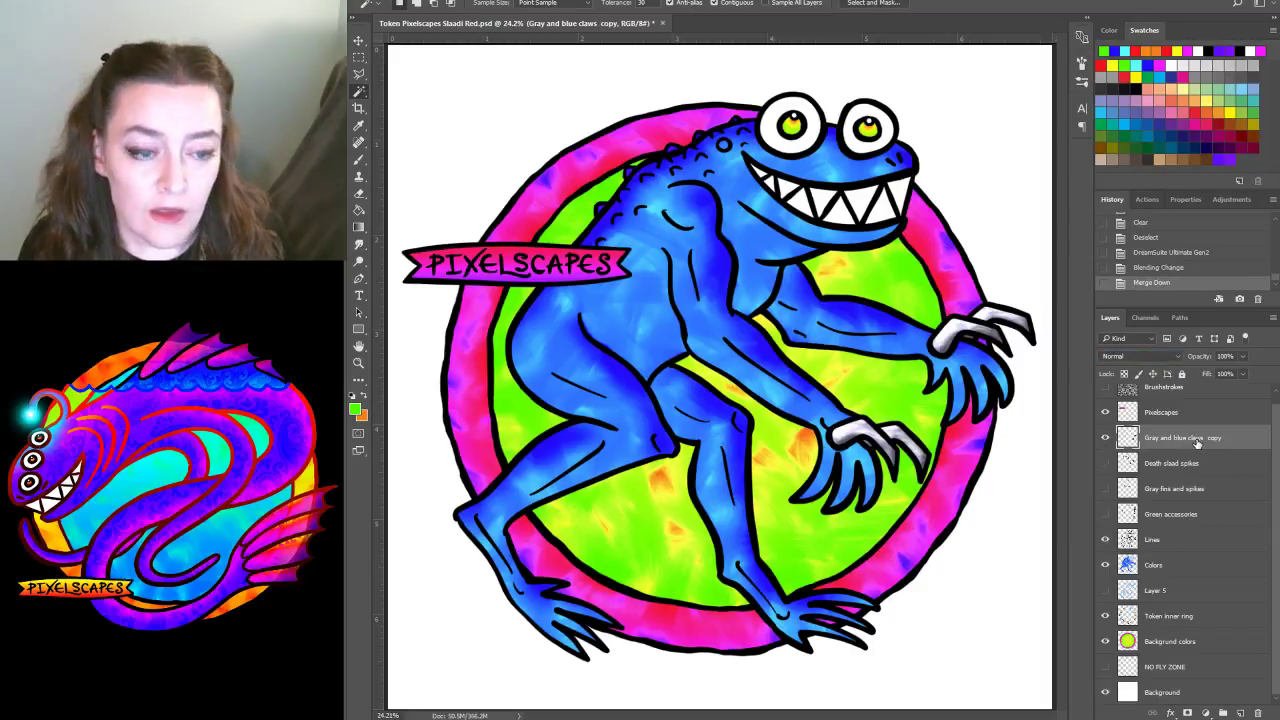
pyautogui.click(1169, 419)
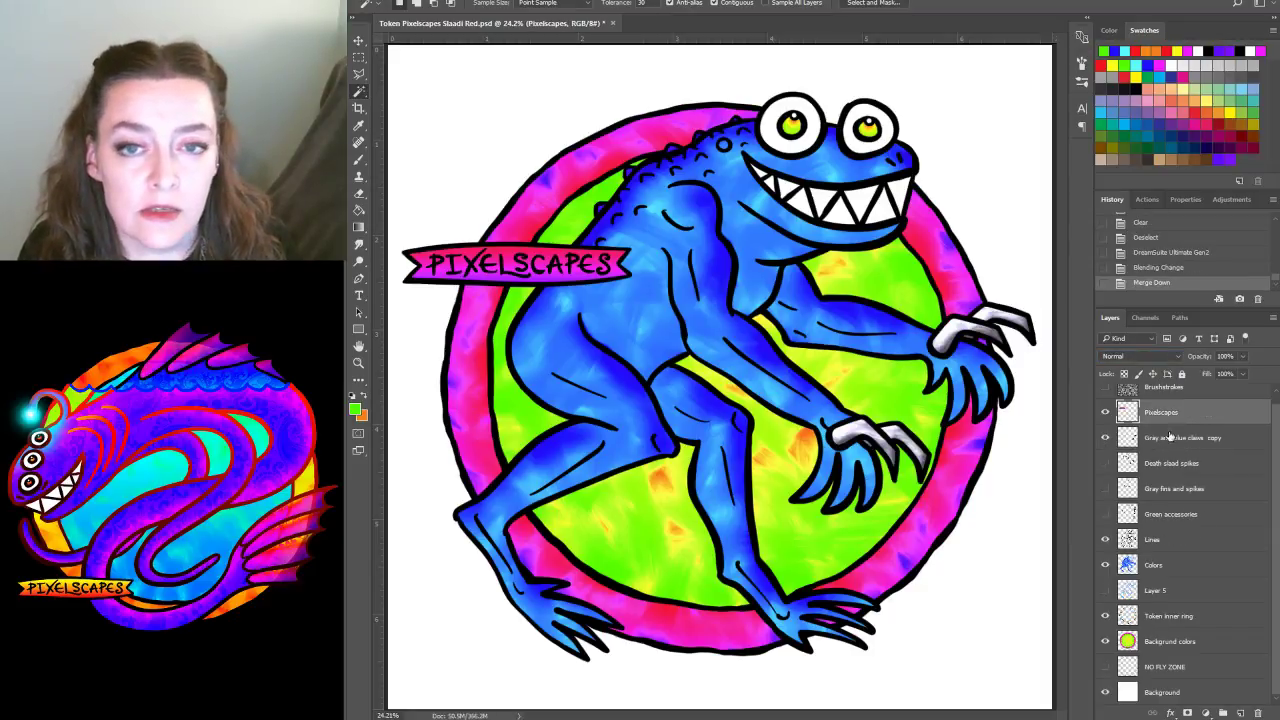
pyautogui.click(1167, 440)
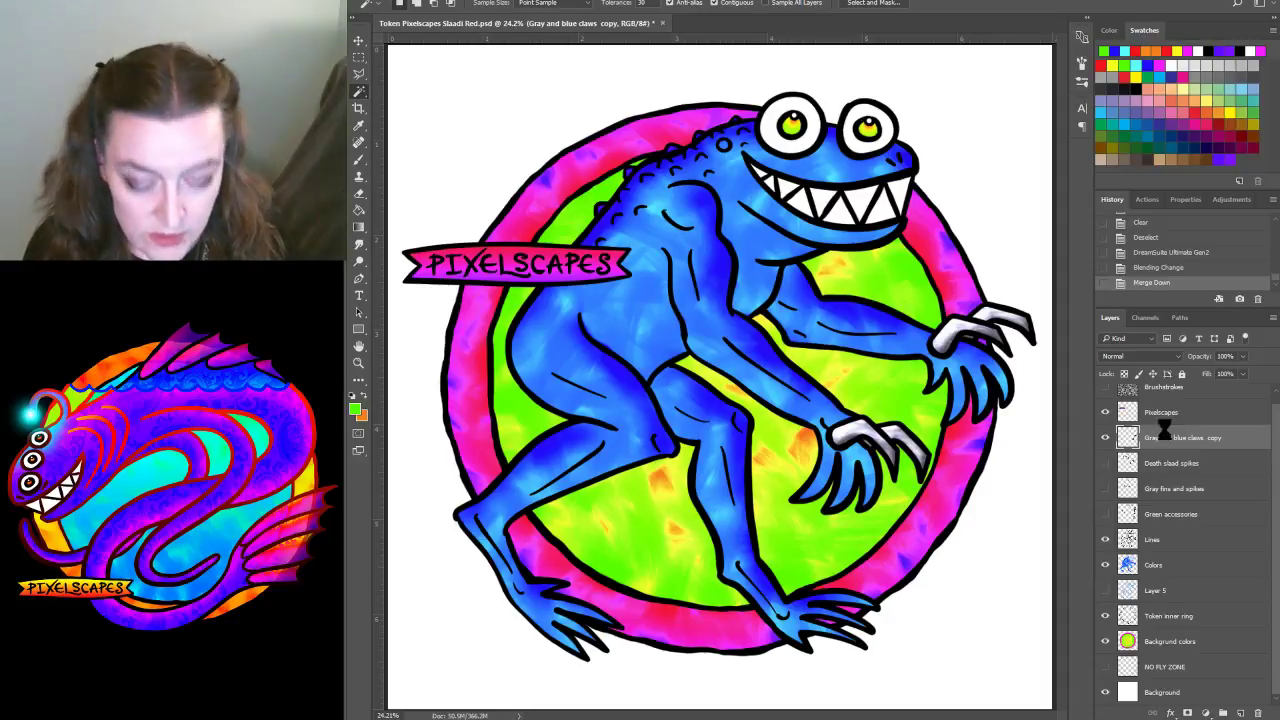
pyautogui.hotkey('ctrl', 'shift', 's')
# Save as Photoshop PSD named Token Pixelscapes Slaadi Blue.psd, accepting Maximize Compatibility
pyautogui.click(510, 392)
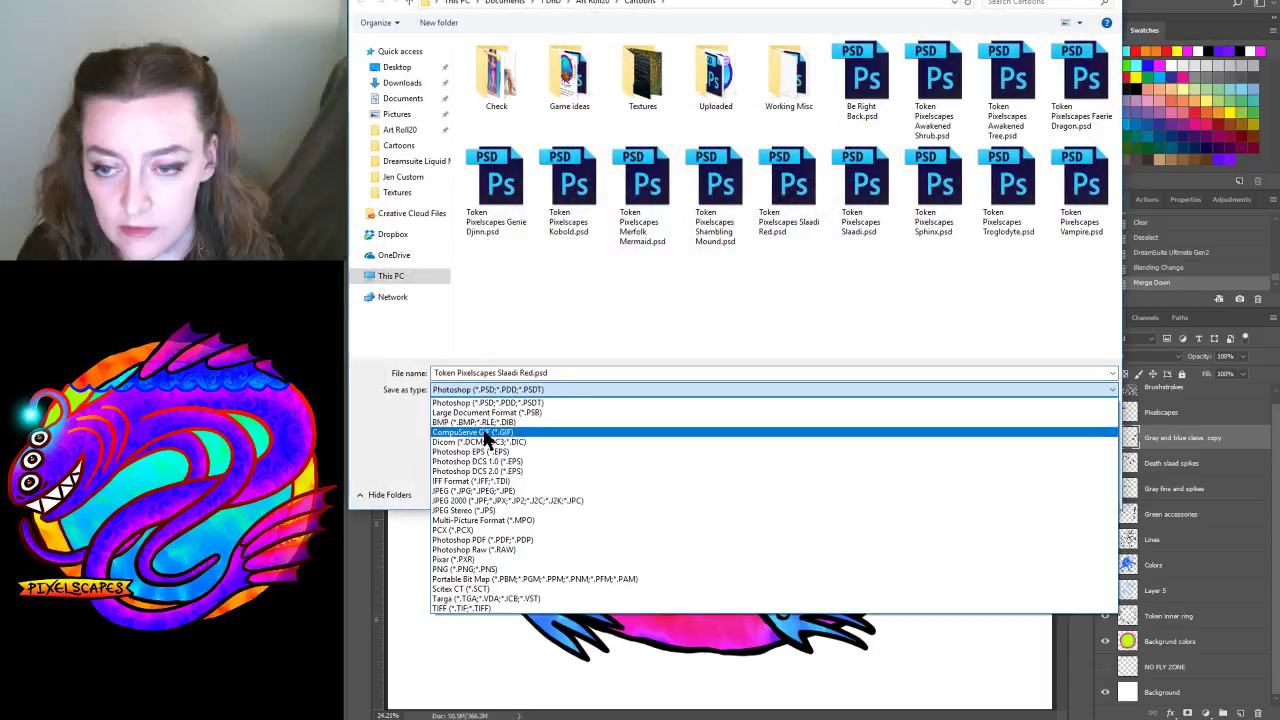
pyautogui.click(478, 491)
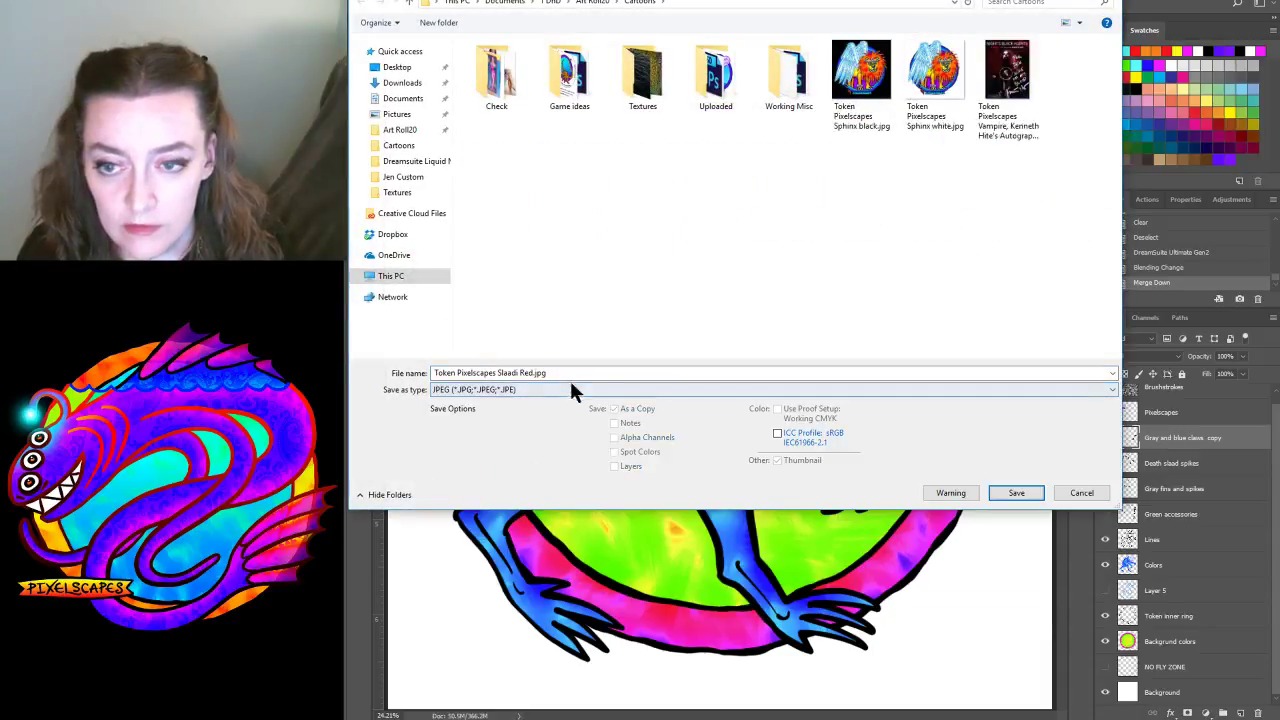
pyautogui.click(528, 390)
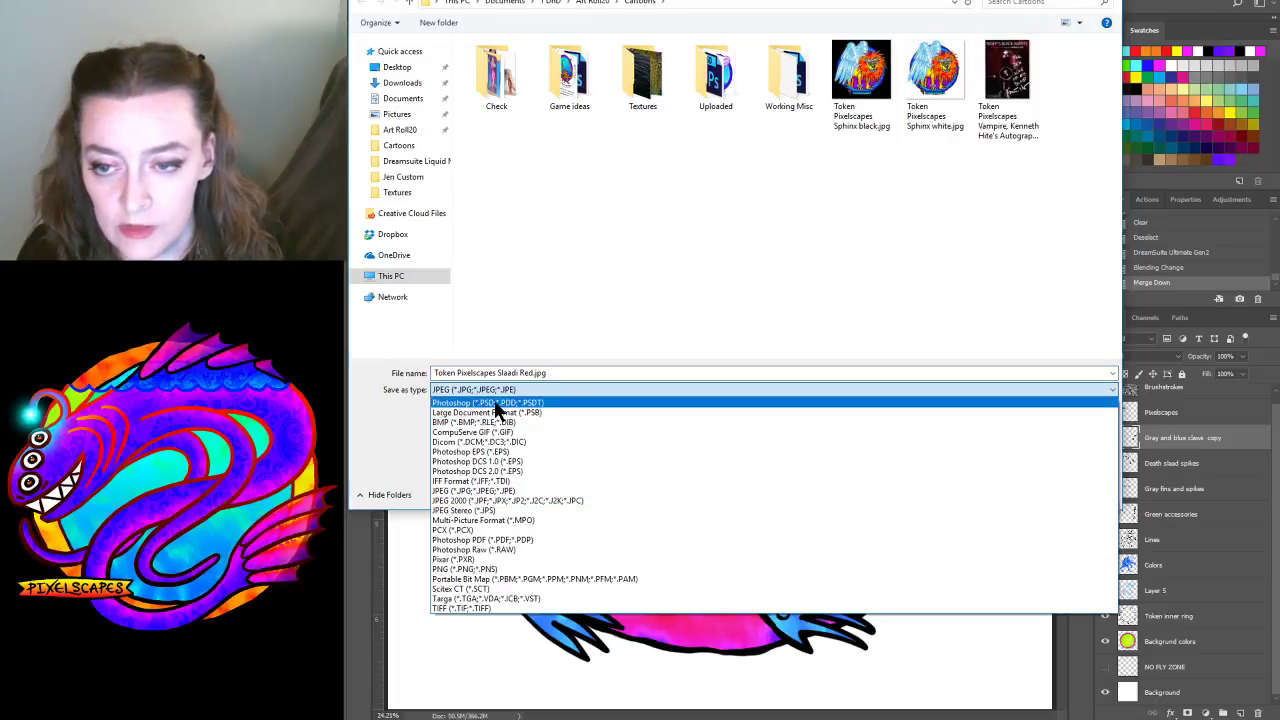
pyautogui.click(528, 402)
pyautogui.click(525, 372)
pyautogui.doubleClick(529, 372)
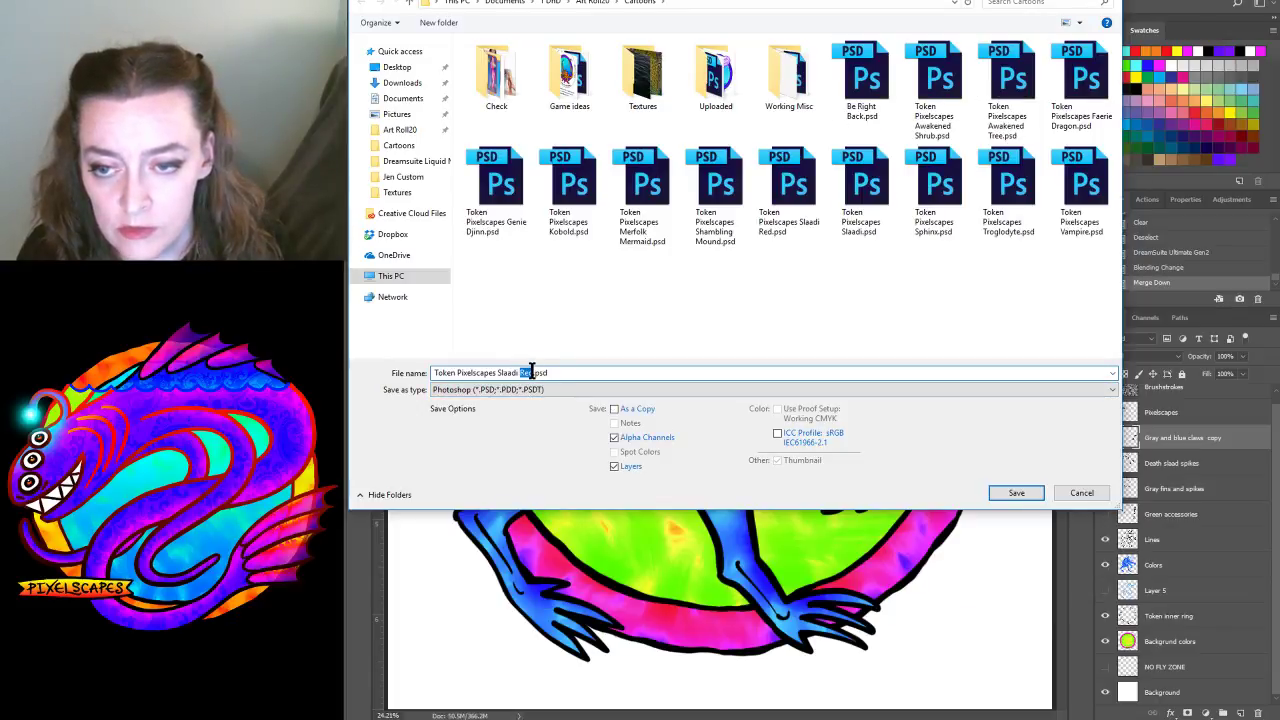
pyautogui.write('Blue')
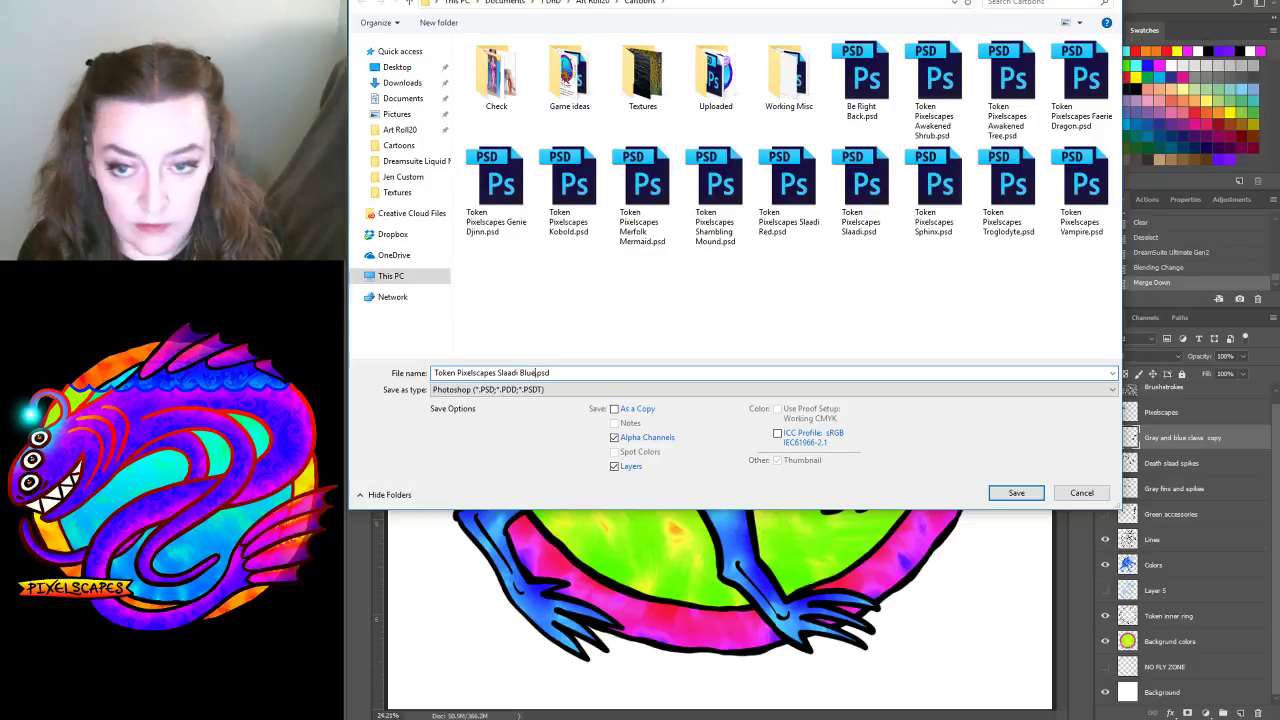
pyautogui.press('Return')
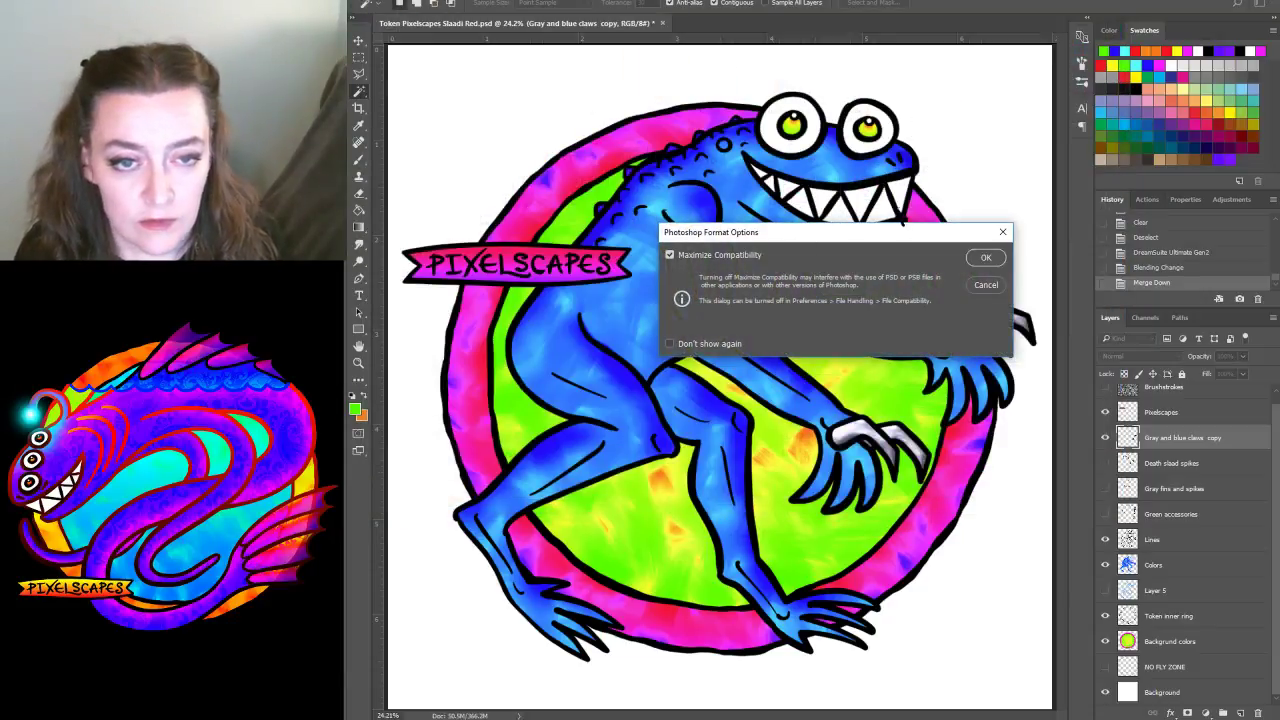
pyautogui.click(985, 257)
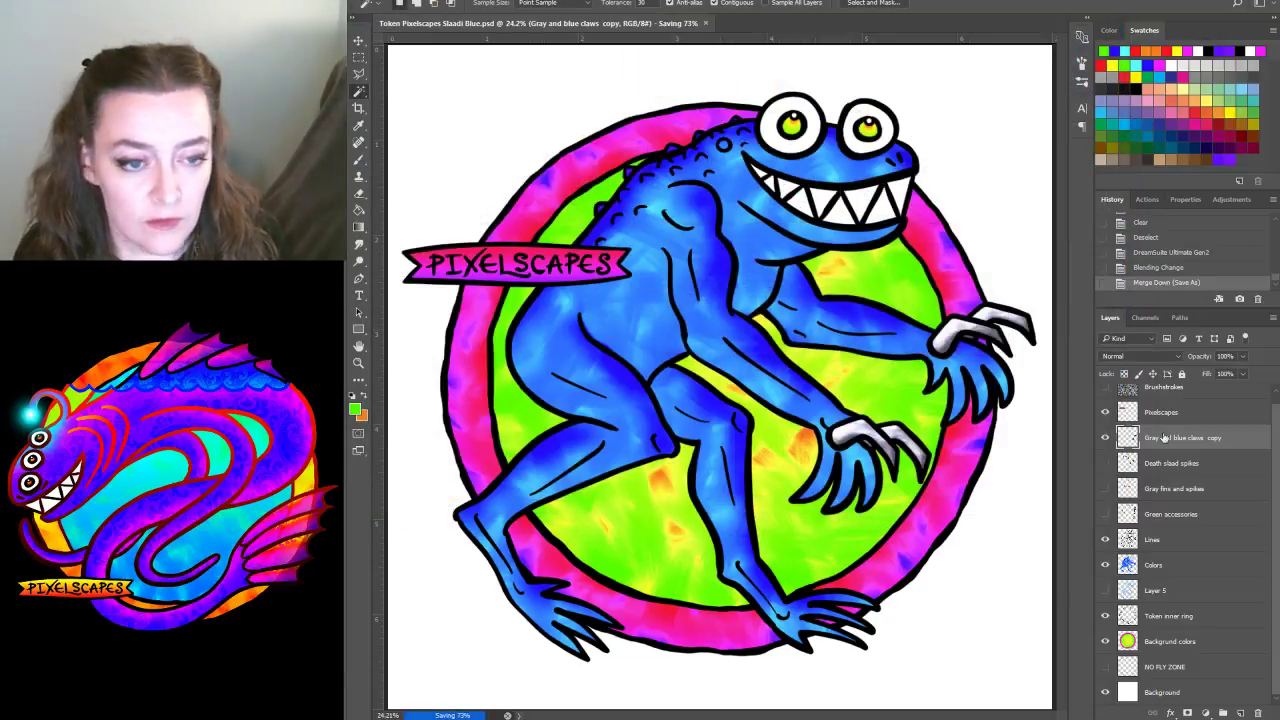
# Hide the grey claws and shift the Colors layer's hue to about -147 for a yellow-green frog
pyautogui.click(1105, 438)
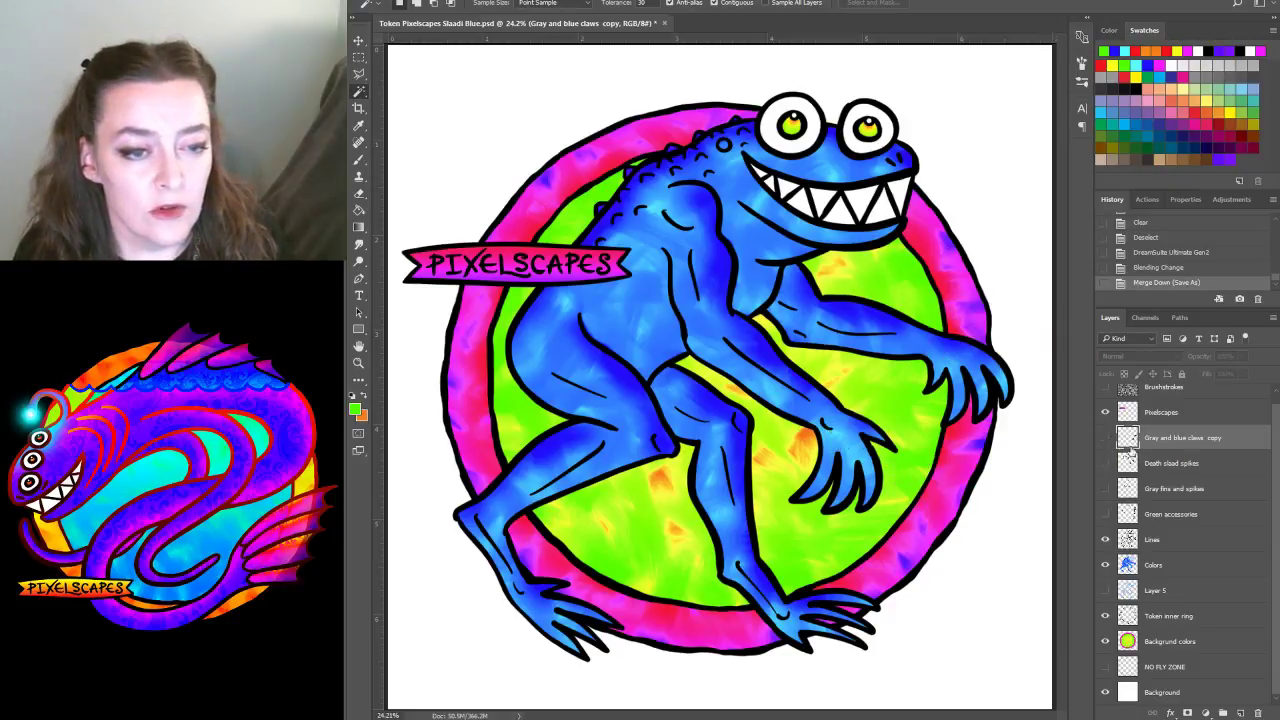
pyautogui.click(1165, 566)
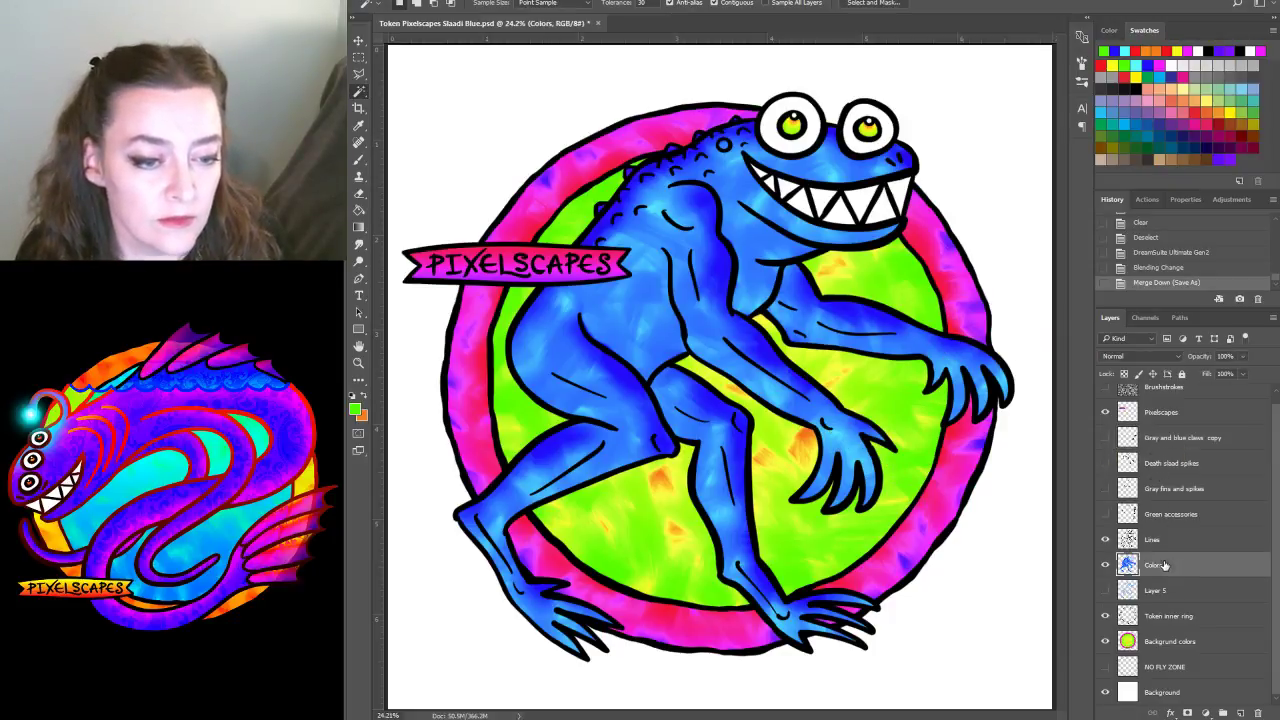
pyautogui.hotkey('ctrl', 'u')
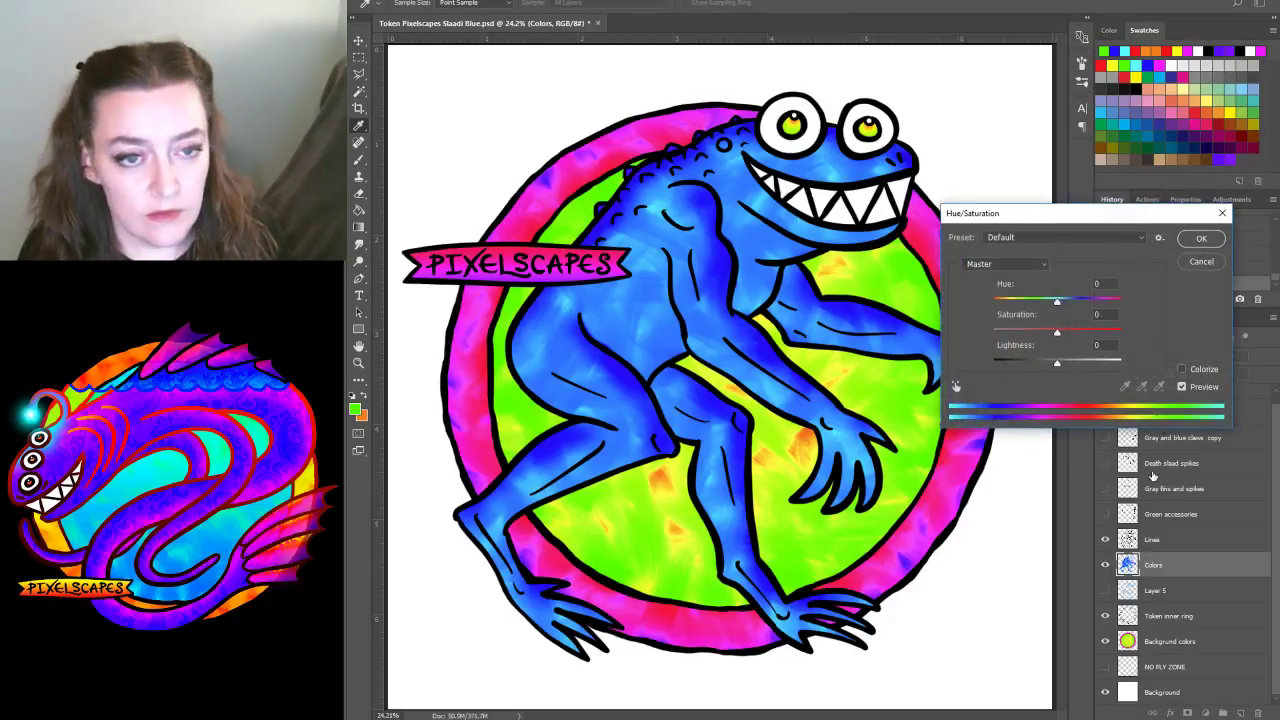
pyautogui.moveTo(1062, 304); pyautogui.dragTo(1029, 312)
pyautogui.moveTo(1012, 310); pyautogui.dragTo(1004, 310)
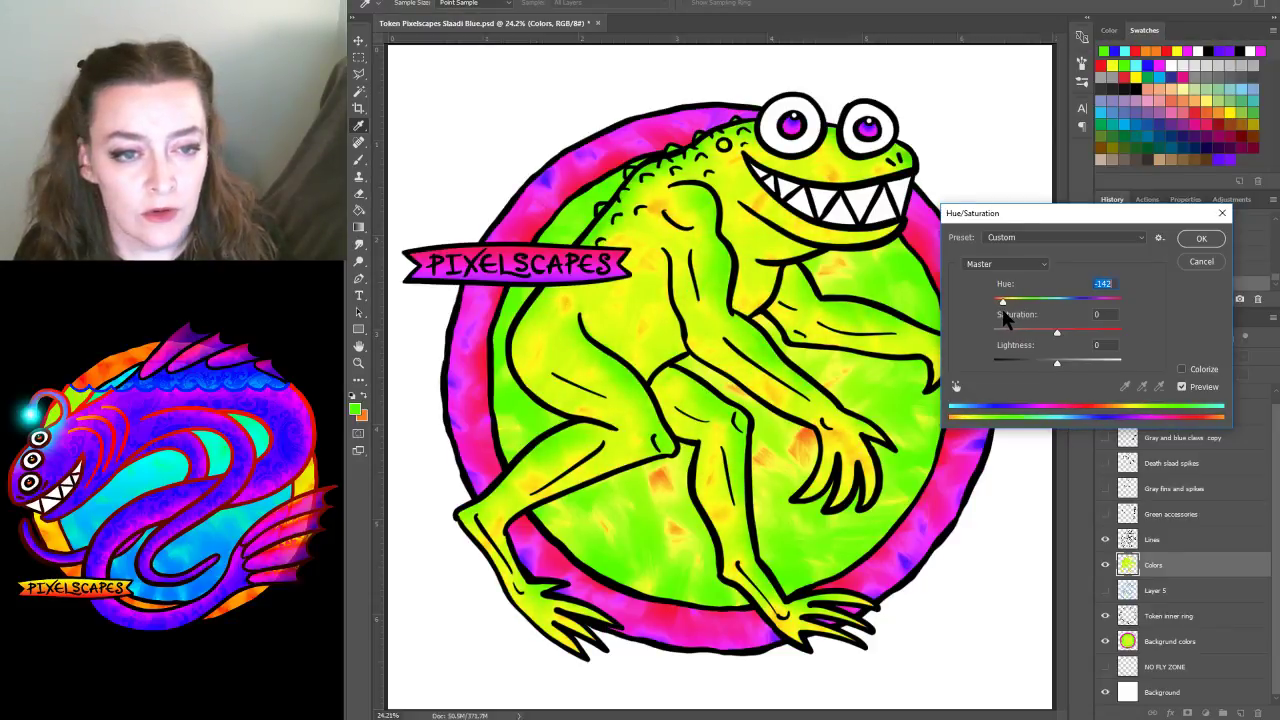
pyautogui.click(1200, 239)
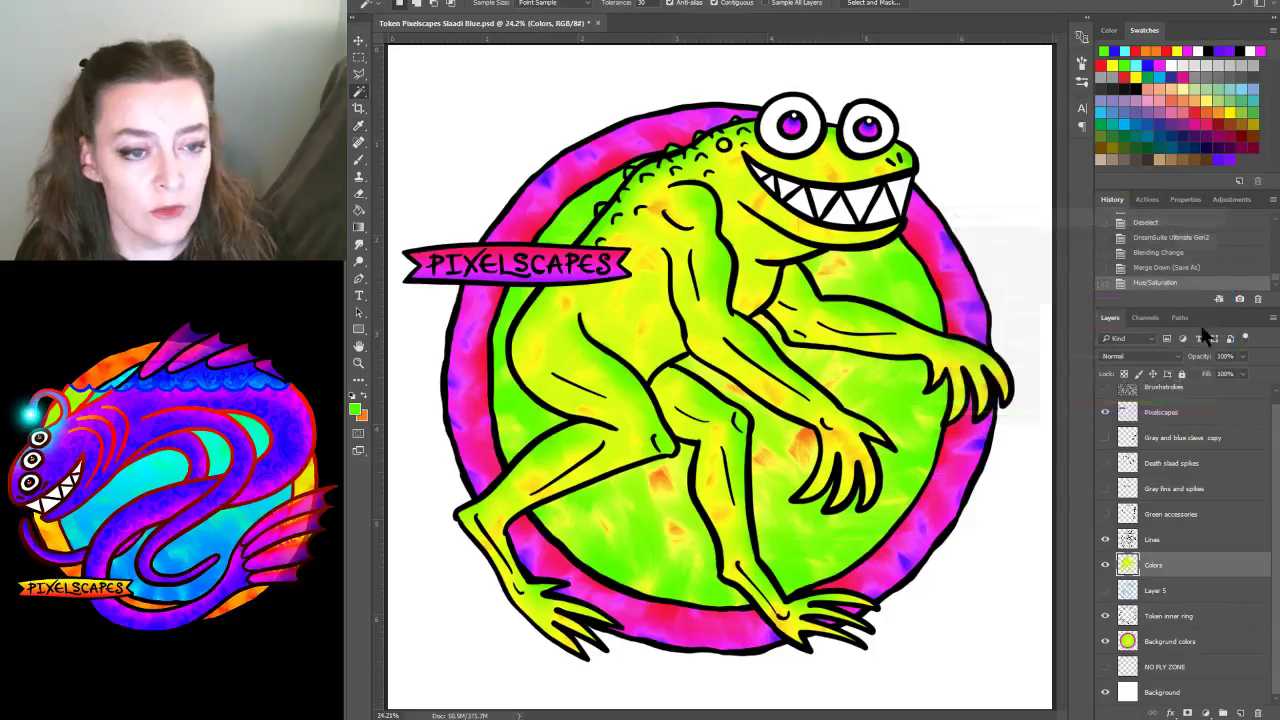
# Shift the Background colors layer's hue to -142 for a magenta disc with a cyan ring
pyautogui.click(1183, 641)
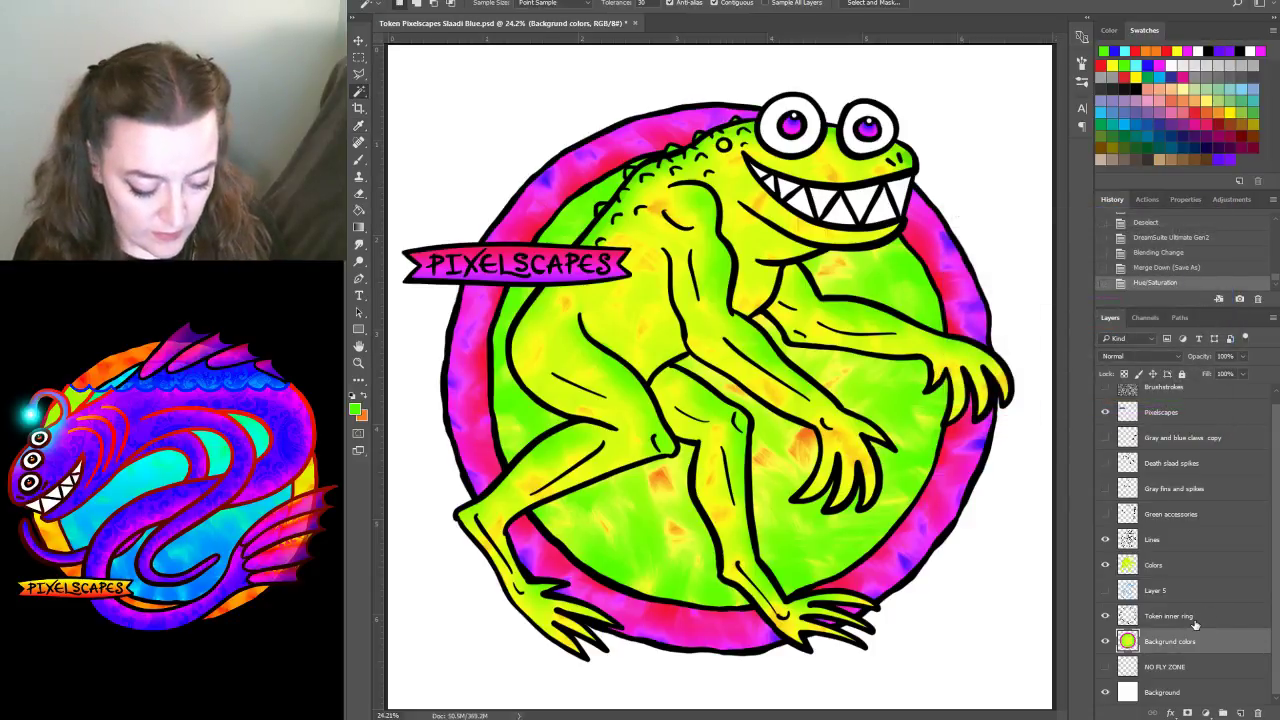
pyautogui.hotkey('ctrl', 'u')
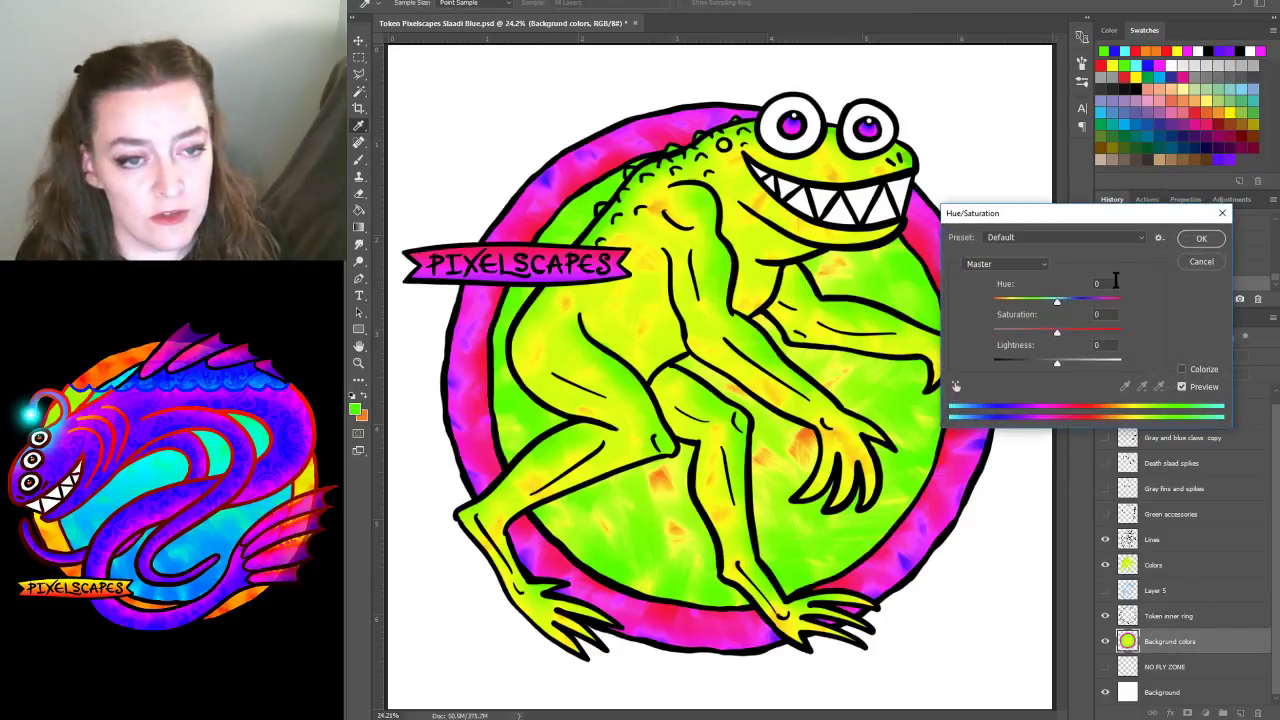
pyautogui.write('-142')
pyautogui.click(1201, 239)
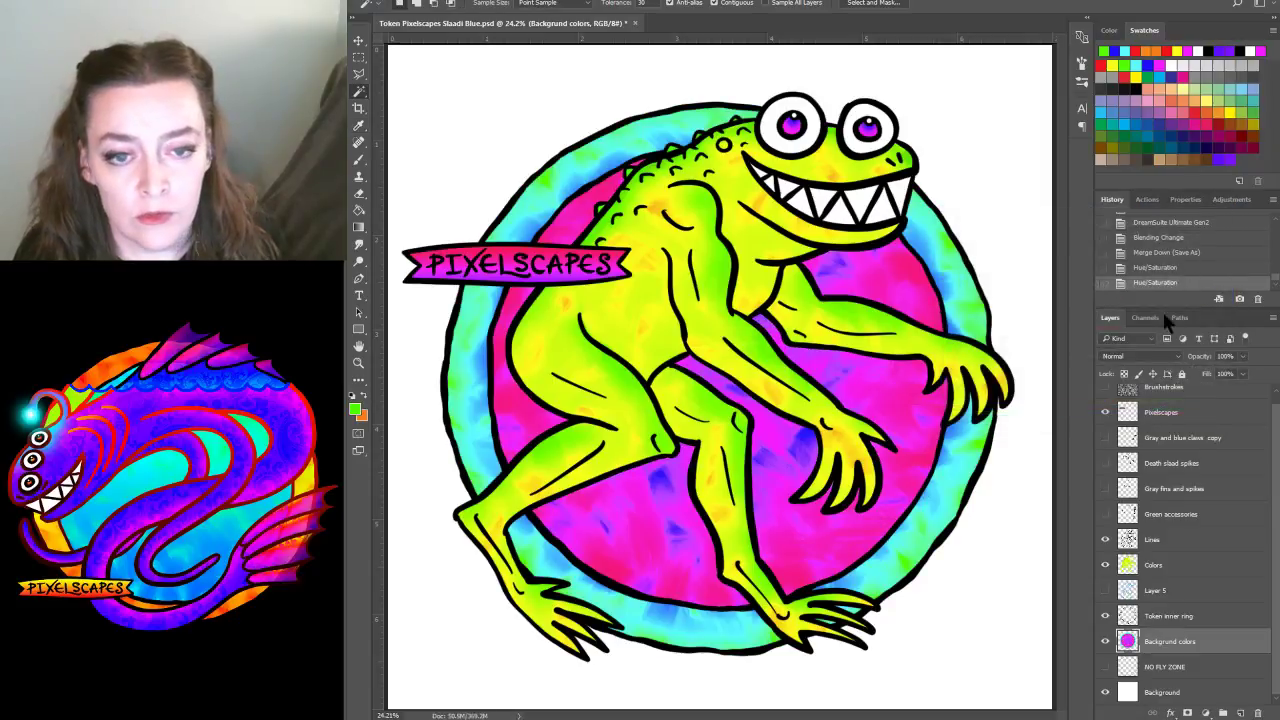
pyautogui.click(1174, 410)
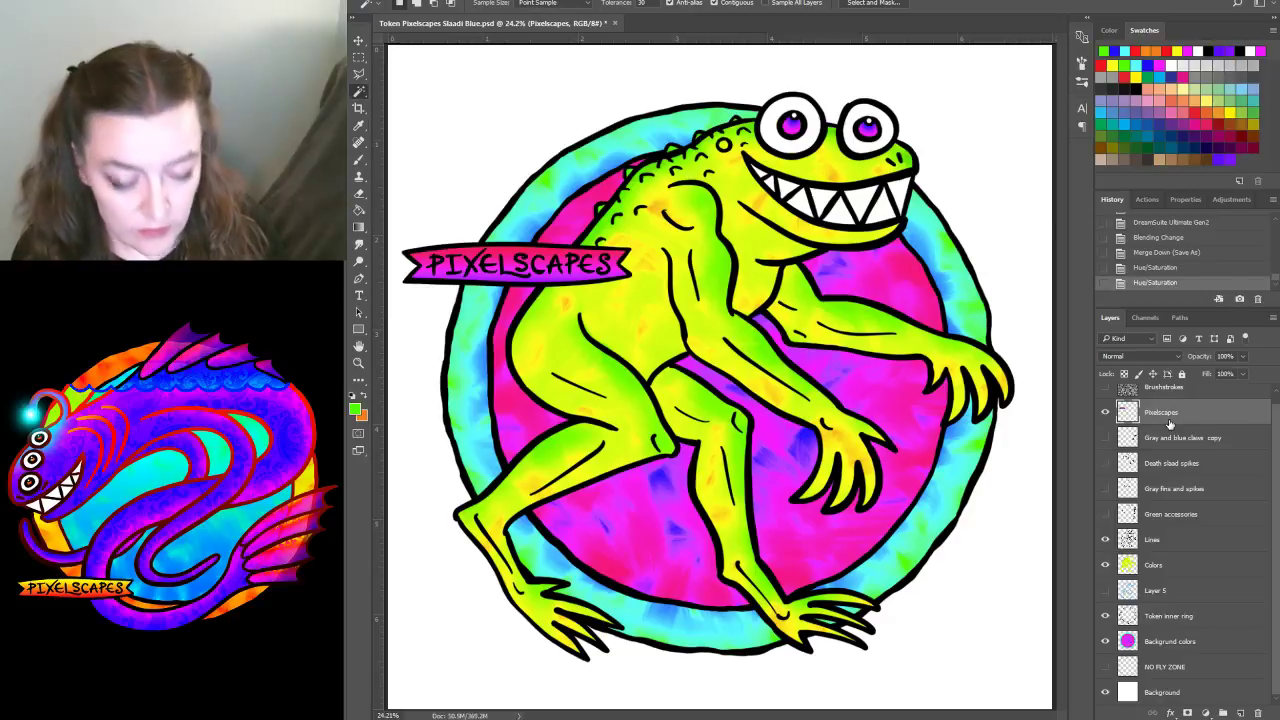
# Shift the Pixelscapes banner's hue from pink toward blue with Hue/Saturation
pyautogui.hotkey('ctrl', 'u')
pyautogui.moveTo(1057, 301); pyautogui.dragTo(1015, 301)
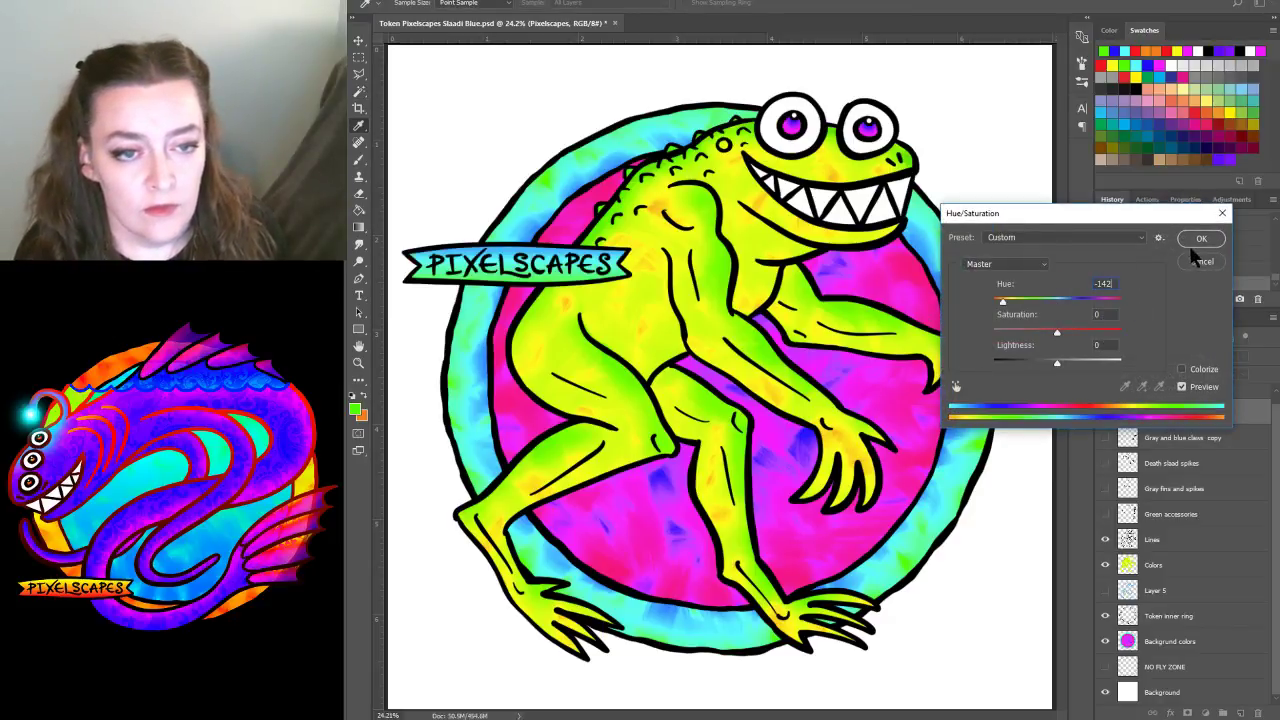
pyautogui.click(1200, 238)
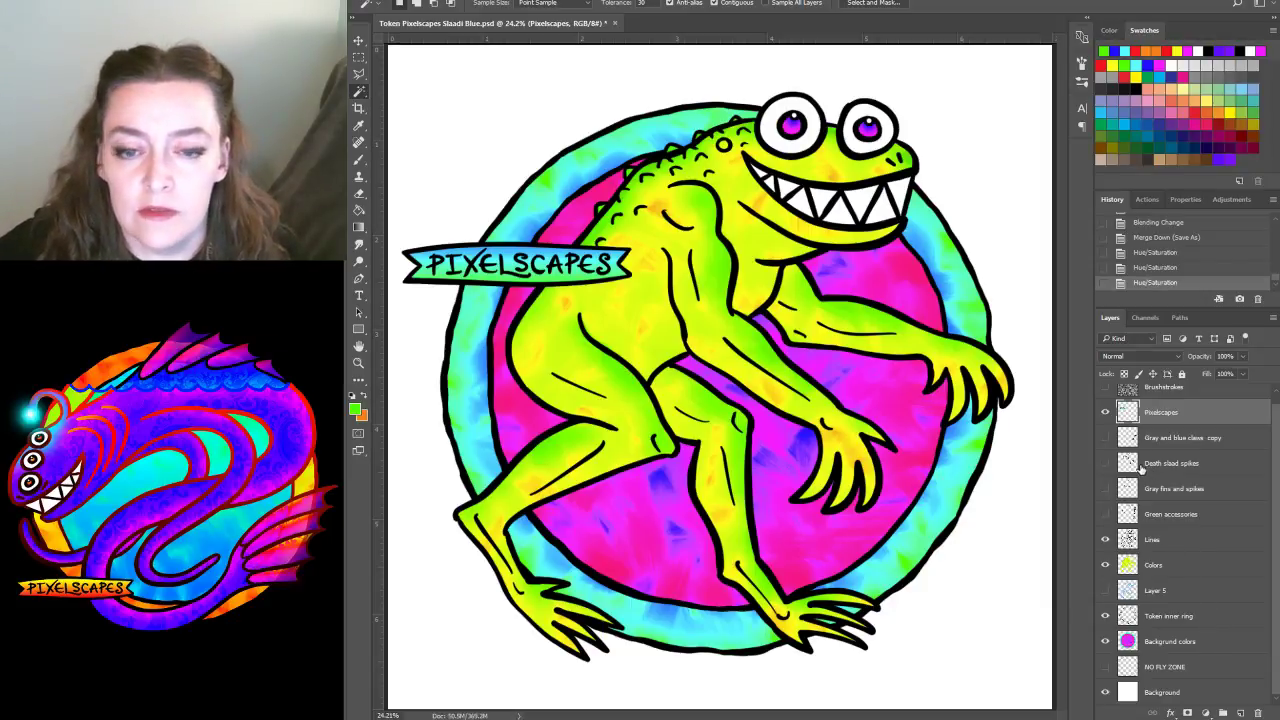
# Nudge the Background colors layer's hue slightly toward red-pink
pyautogui.click(1157, 645)
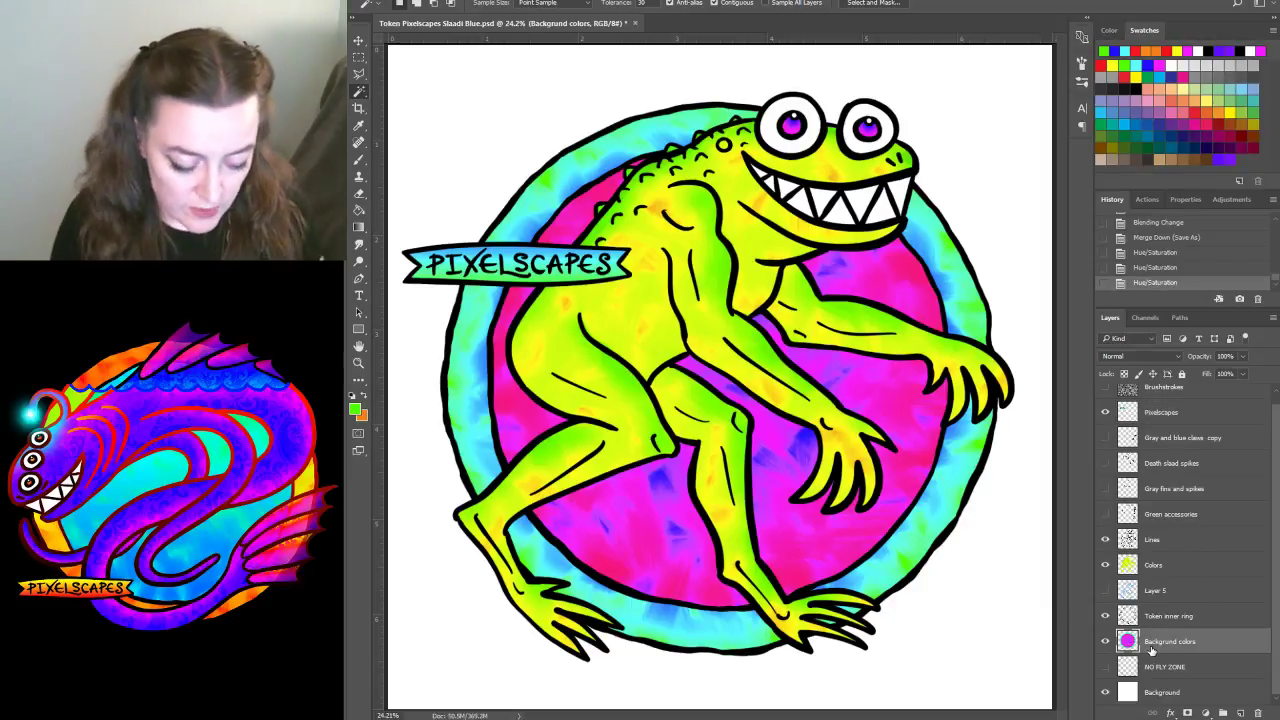
pyautogui.hotkey('ctrl', 'u')
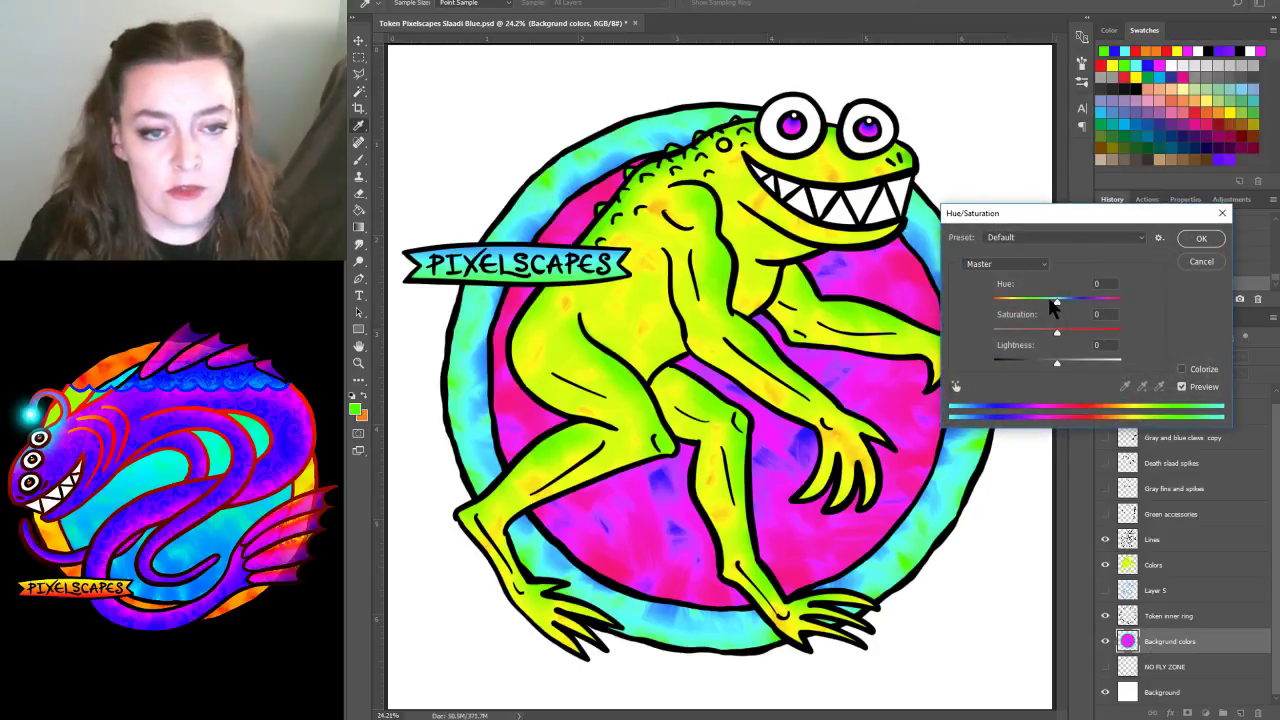
pyautogui.moveTo(1056, 301); pyautogui.dragTo(1077, 305)
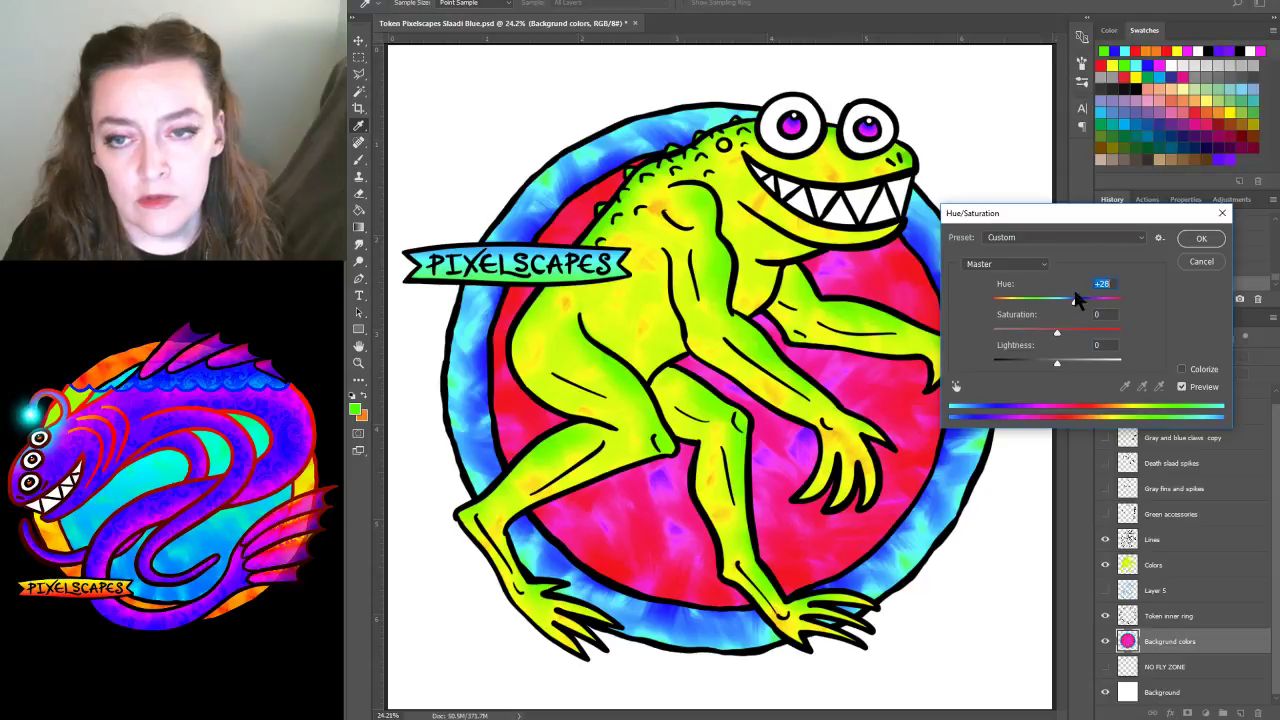
pyautogui.click(1200, 238)
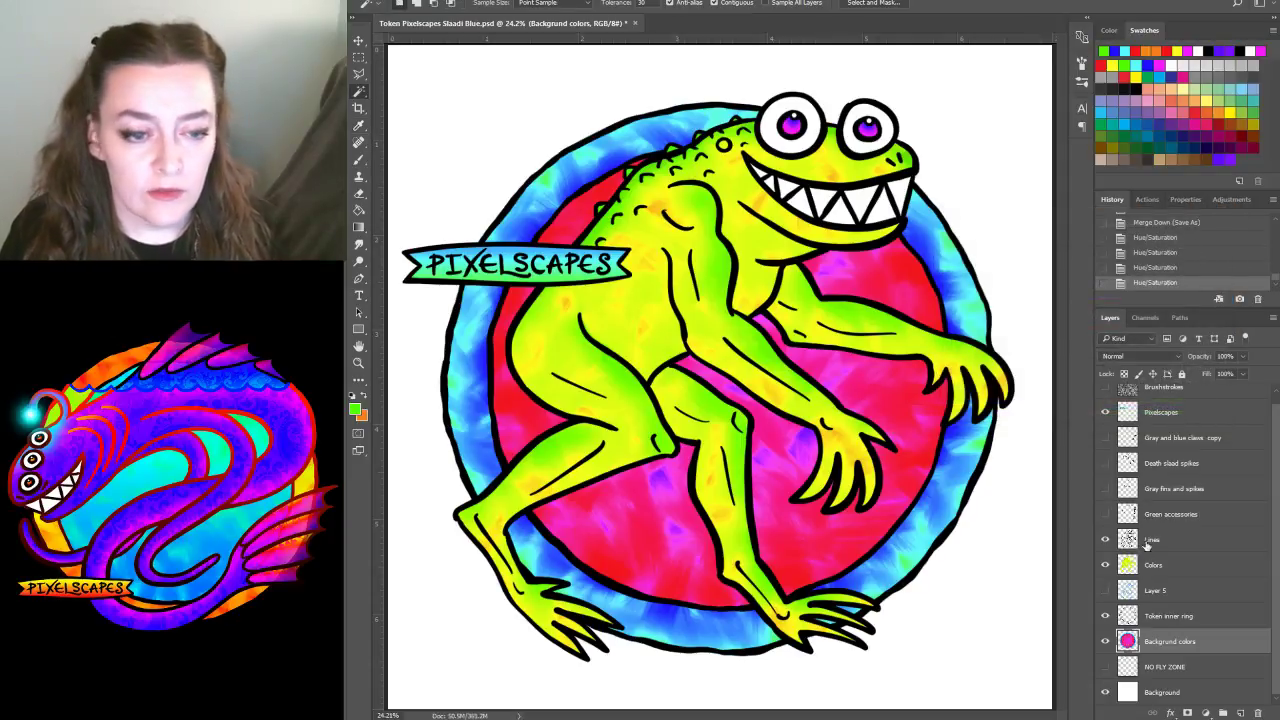
# Give the Pixelscapes layer a +28 Hue/Saturation hue shift
pyautogui.click(1180, 415)
pyautogui.hotkey('ctrl', 'u')
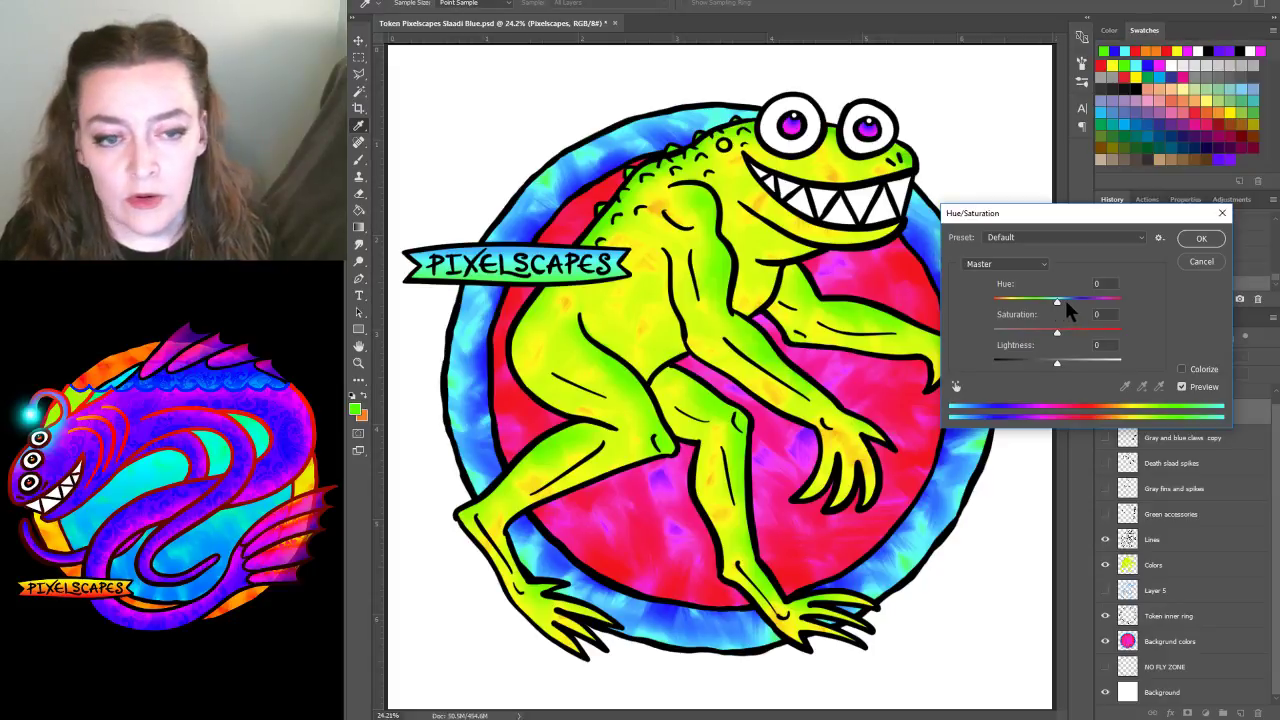
pyautogui.moveTo(1059, 302); pyautogui.dragTo(1078, 311)
pyautogui.click(1188, 246)
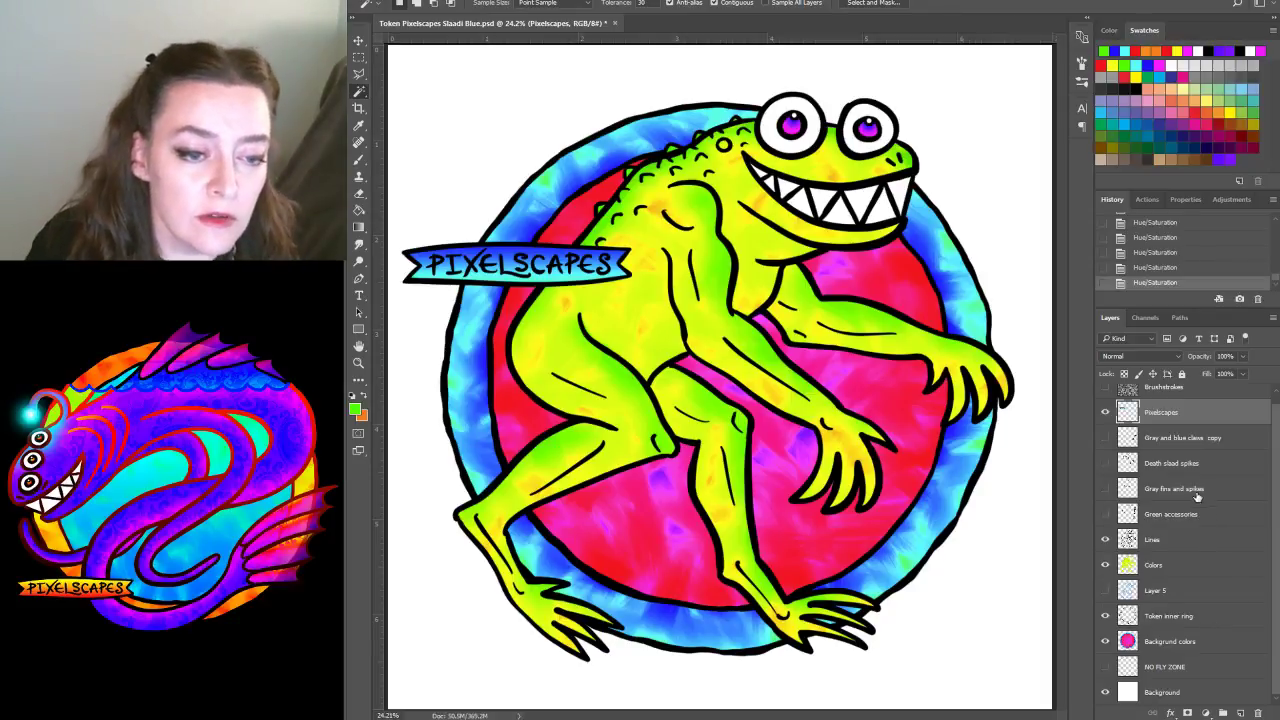
# Show and select the Green accessories layer, then Magic Wand both horns
pyautogui.click(1105, 515)
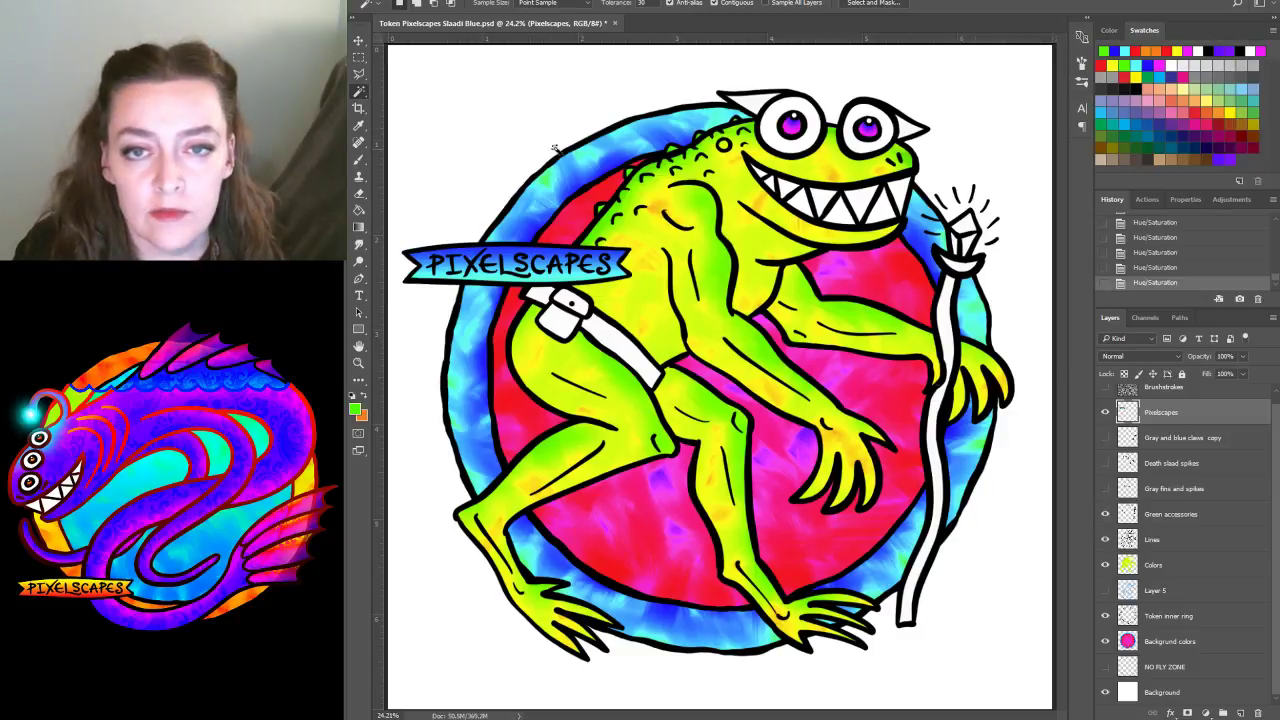
pyautogui.click(1172, 515)
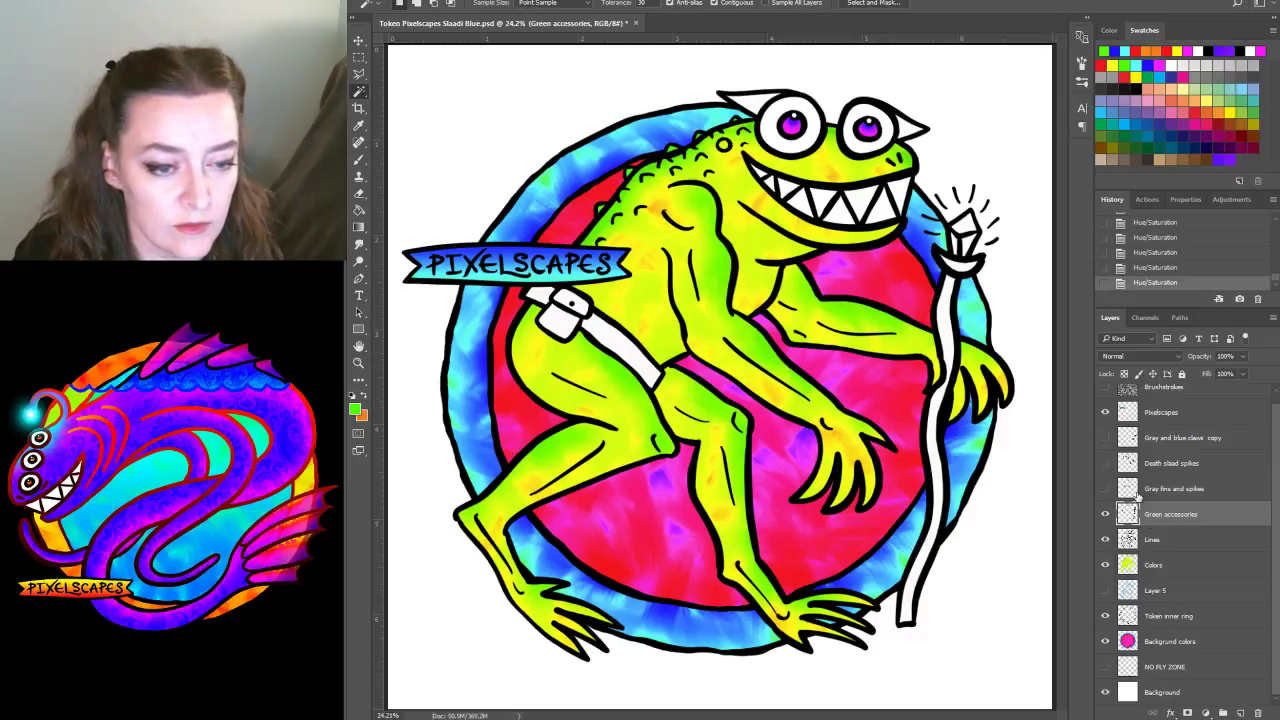
pyautogui.click(757, 100)
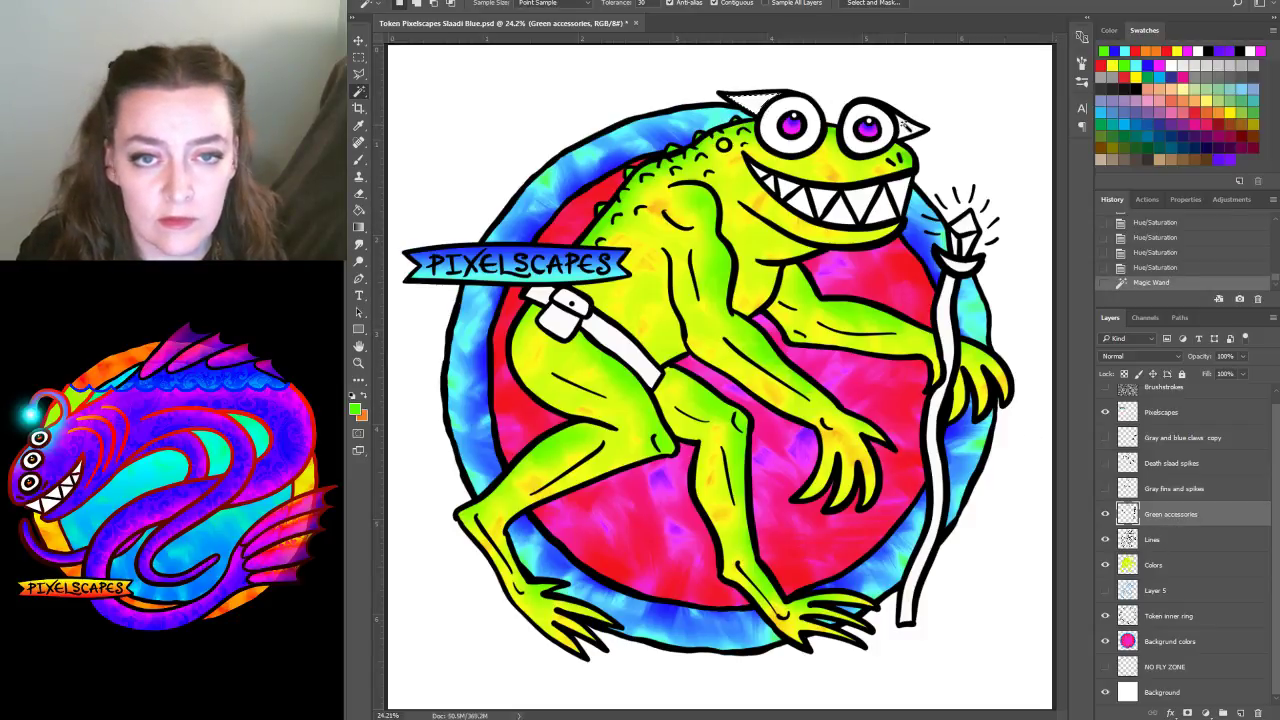
pyautogui.click(906, 129)
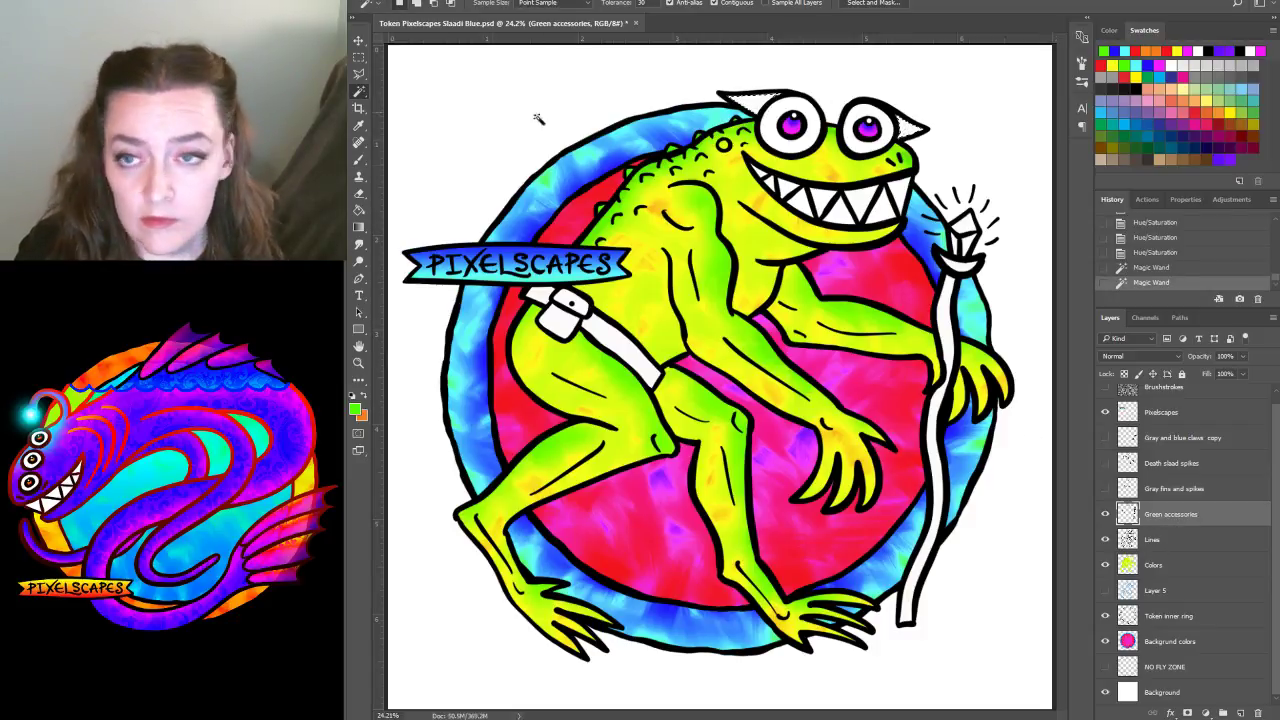
# Paint the selected horns green with the Brush tool
pyautogui.click(358, 162)
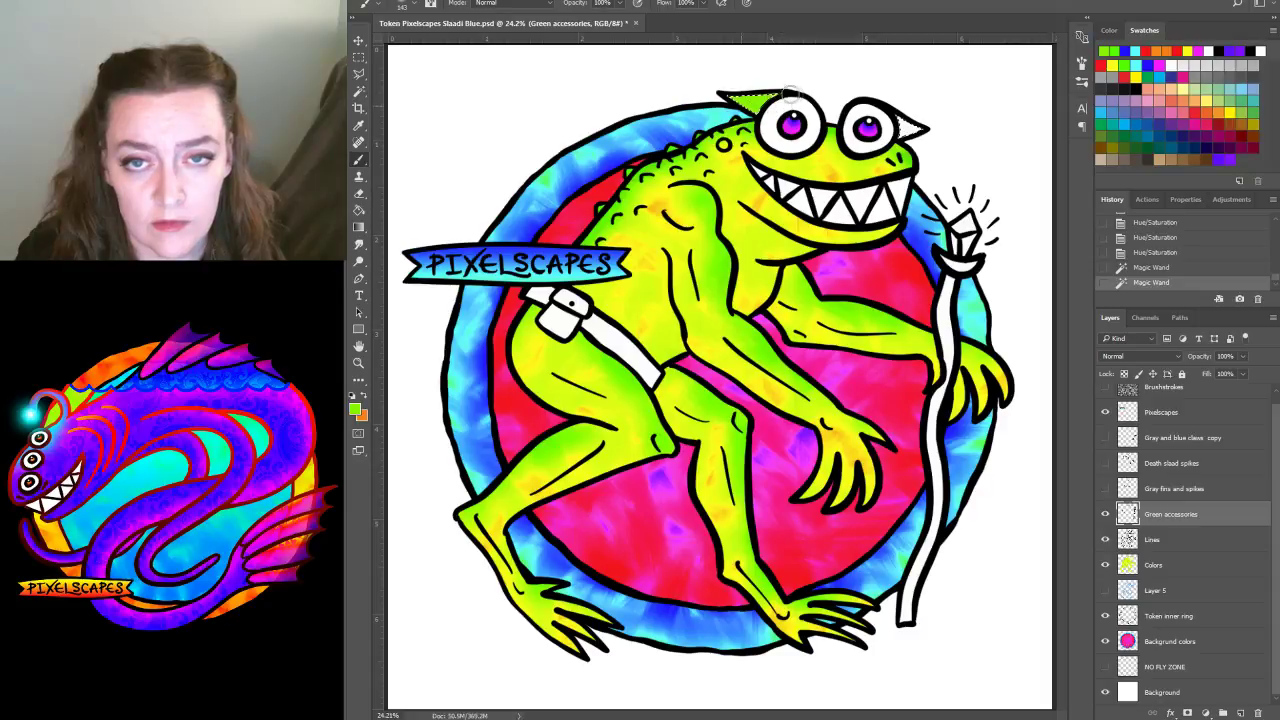
pyautogui.moveTo(884, 108)
pyautogui.mouseDown()
pyautogui.moveTo(946, 133)
pyautogui.moveTo(890, 142)
pyautogui.mouseUp()
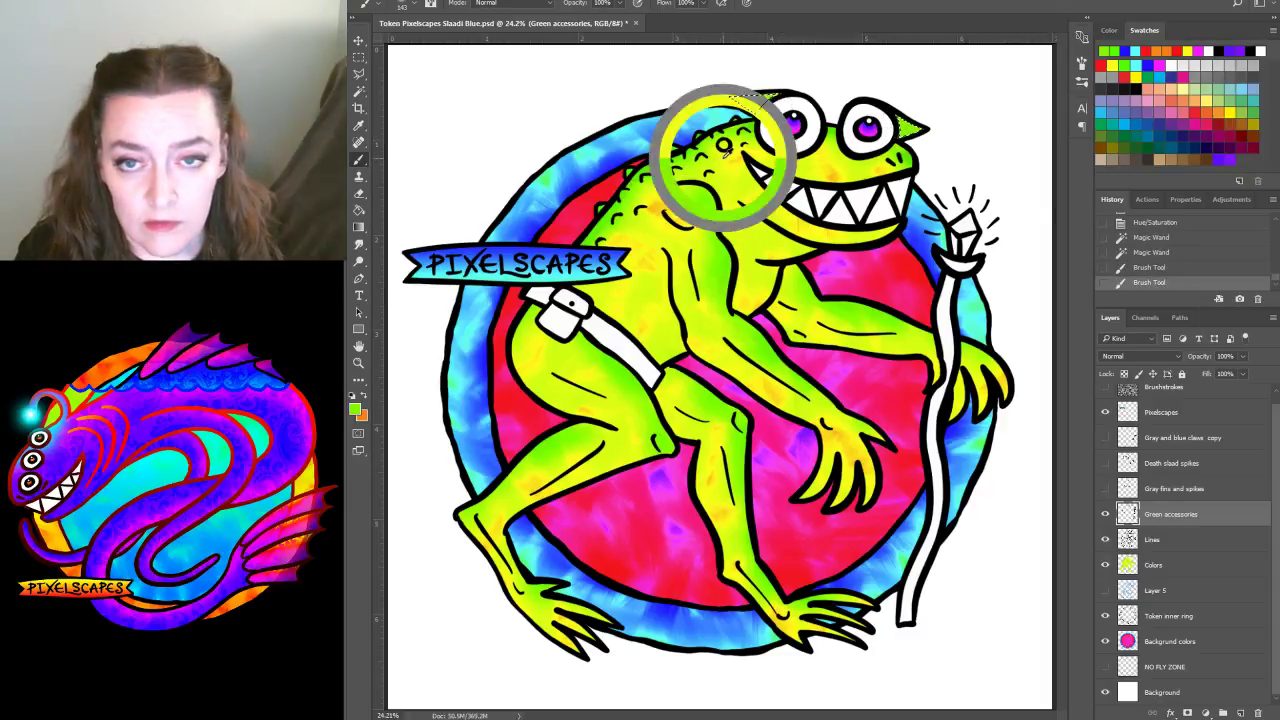
pyautogui.moveTo(906, 124); pyautogui.dragTo(934, 137)
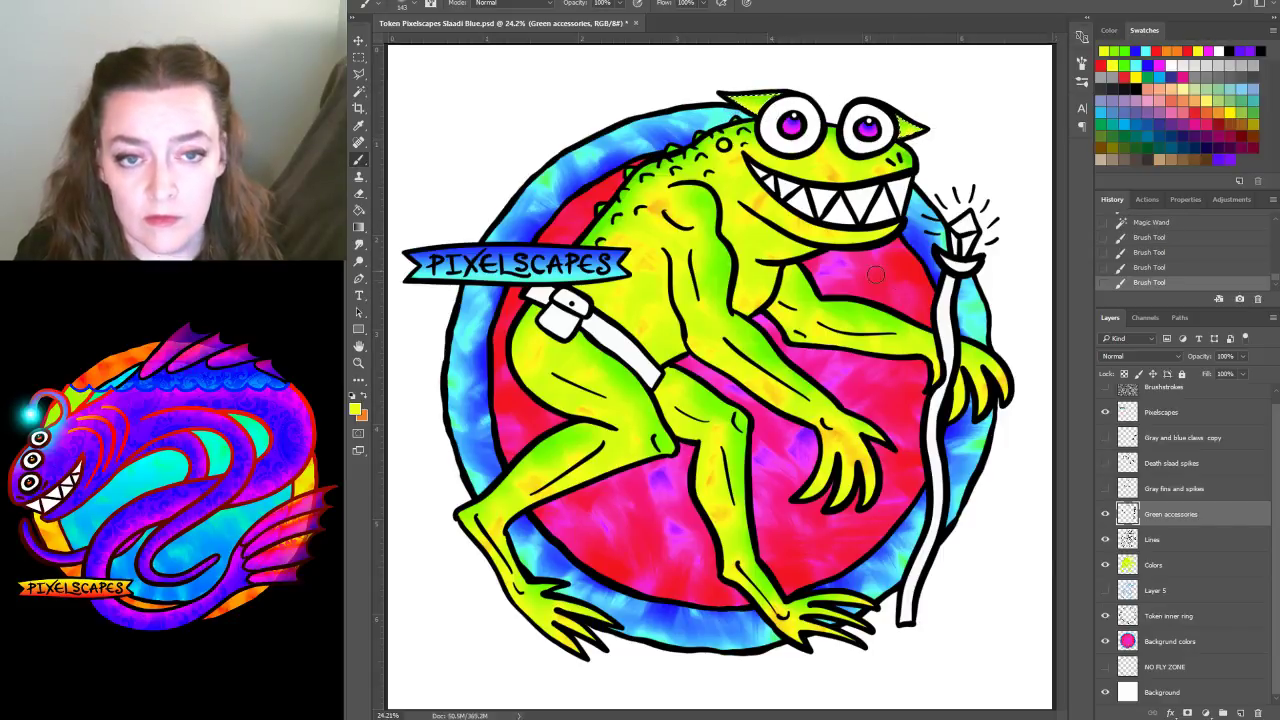
pyautogui.click(358, 90)
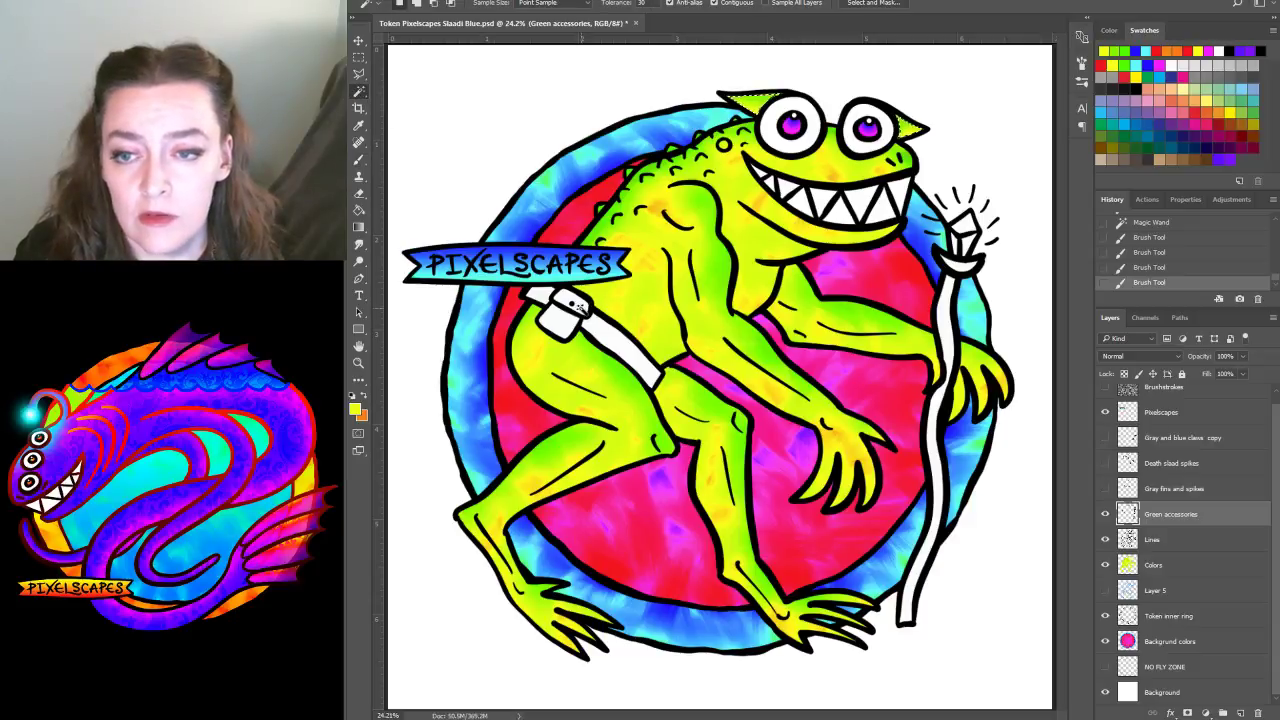
# Drag the PIXELSCAPES banner down toward the token's bottom with the Move tool, then deselect
pyautogui.click(1150, 414)
pyautogui.press('v')
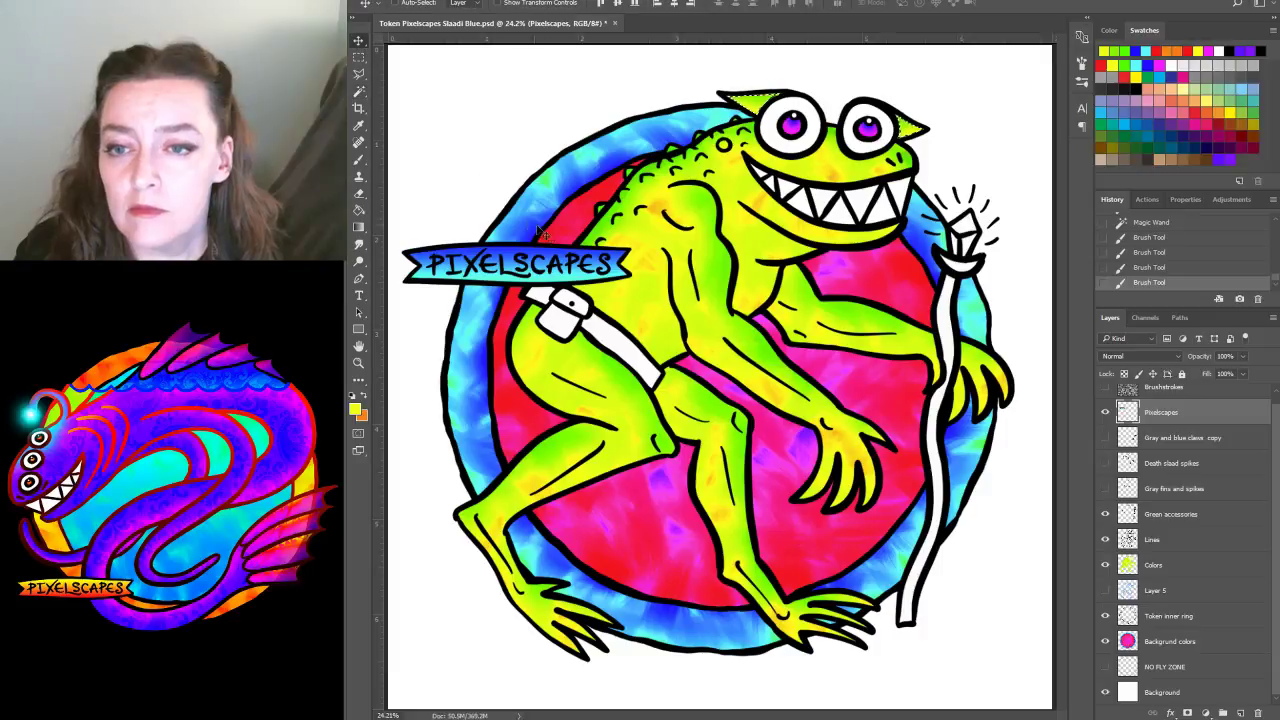
pyautogui.moveTo(551, 264); pyautogui.dragTo(564, 546)
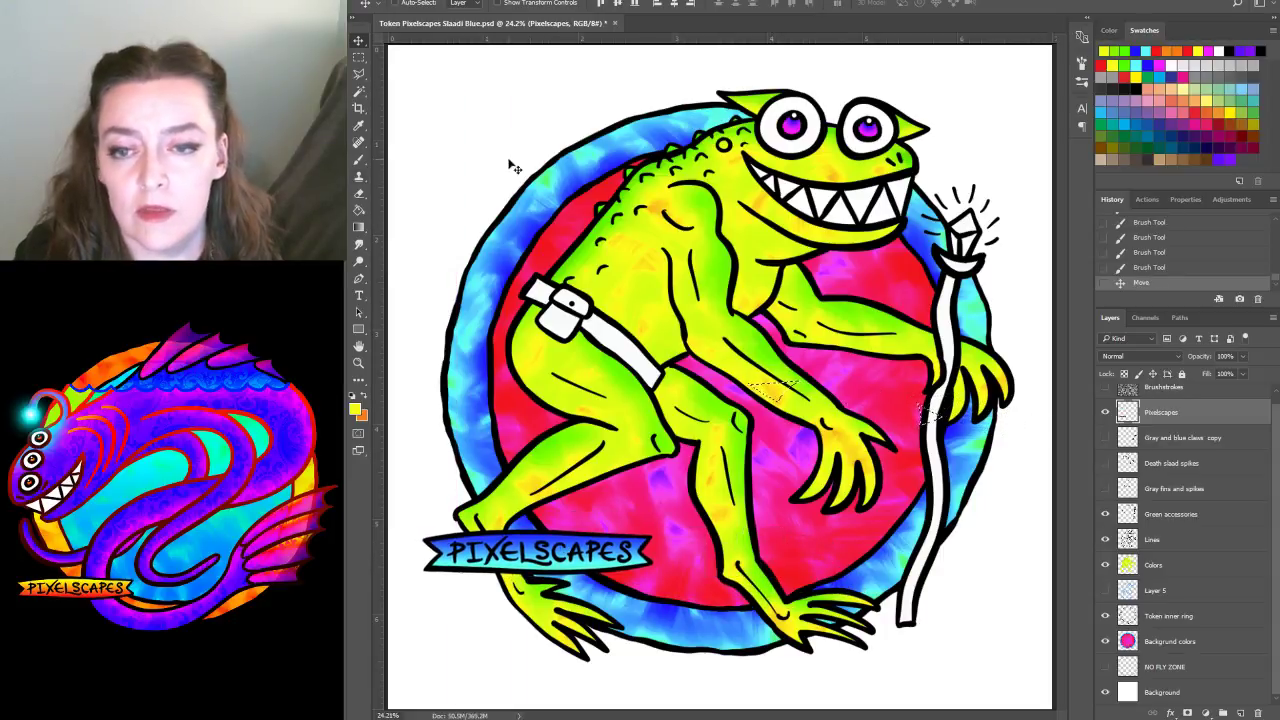
pyautogui.press('w')
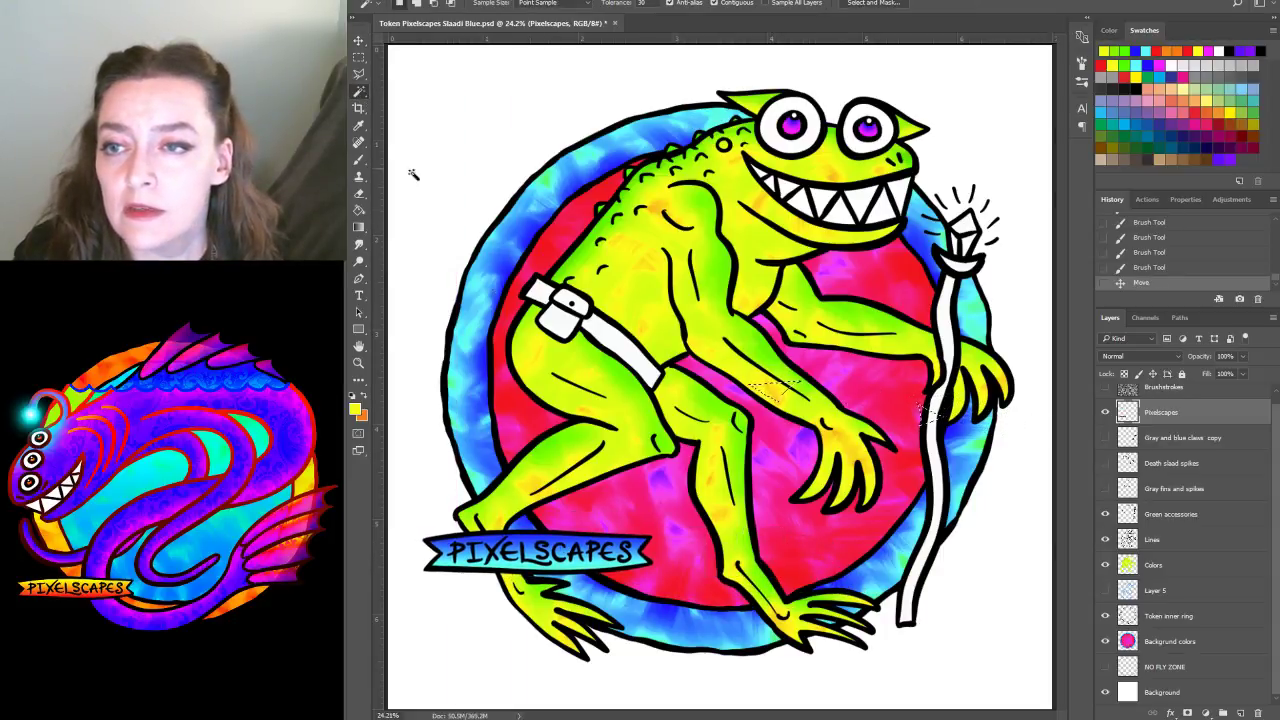
pyautogui.click(595, 306)
pyautogui.hotkey('ctrl', 'd')
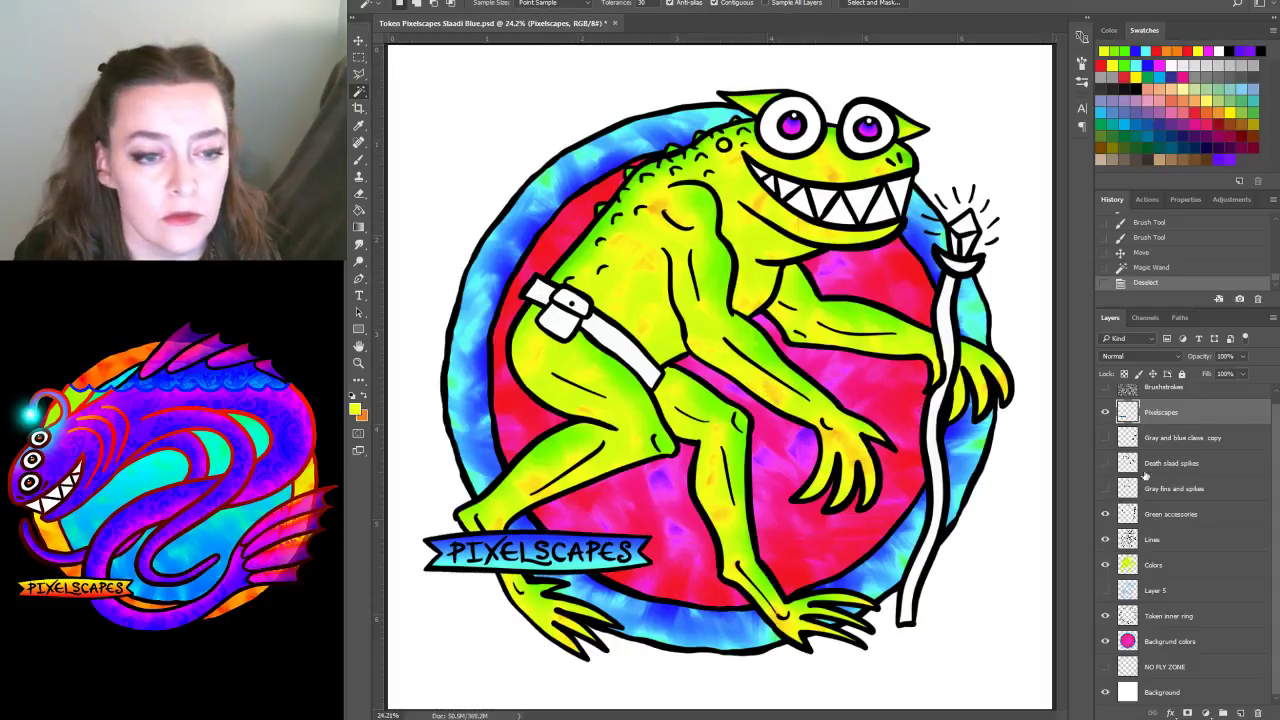
# On Green accessories, Magic Wand the white belt buckle and lower belt strap
pyautogui.click(1168, 516)
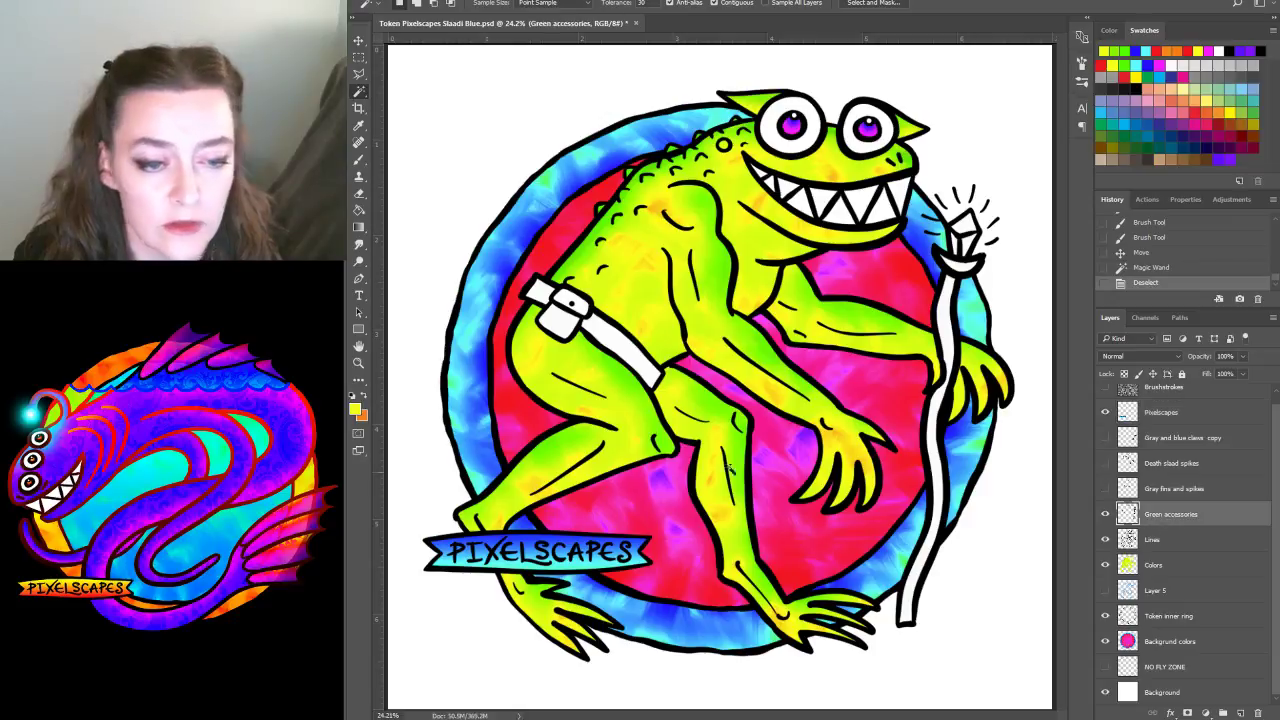
pyautogui.click(1106, 413)
pyautogui.click(1106, 413)
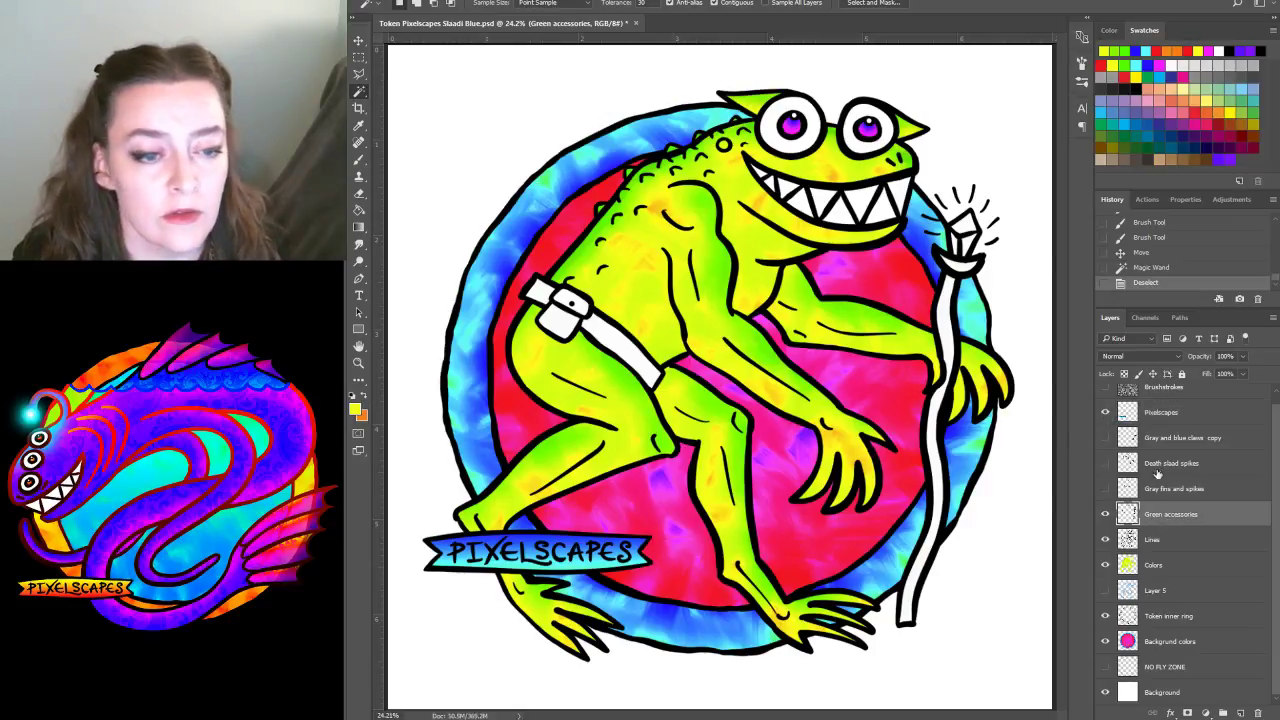
pyautogui.keyDown('shift'); pyautogui.click(545, 290); pyautogui.keyUp('shift')
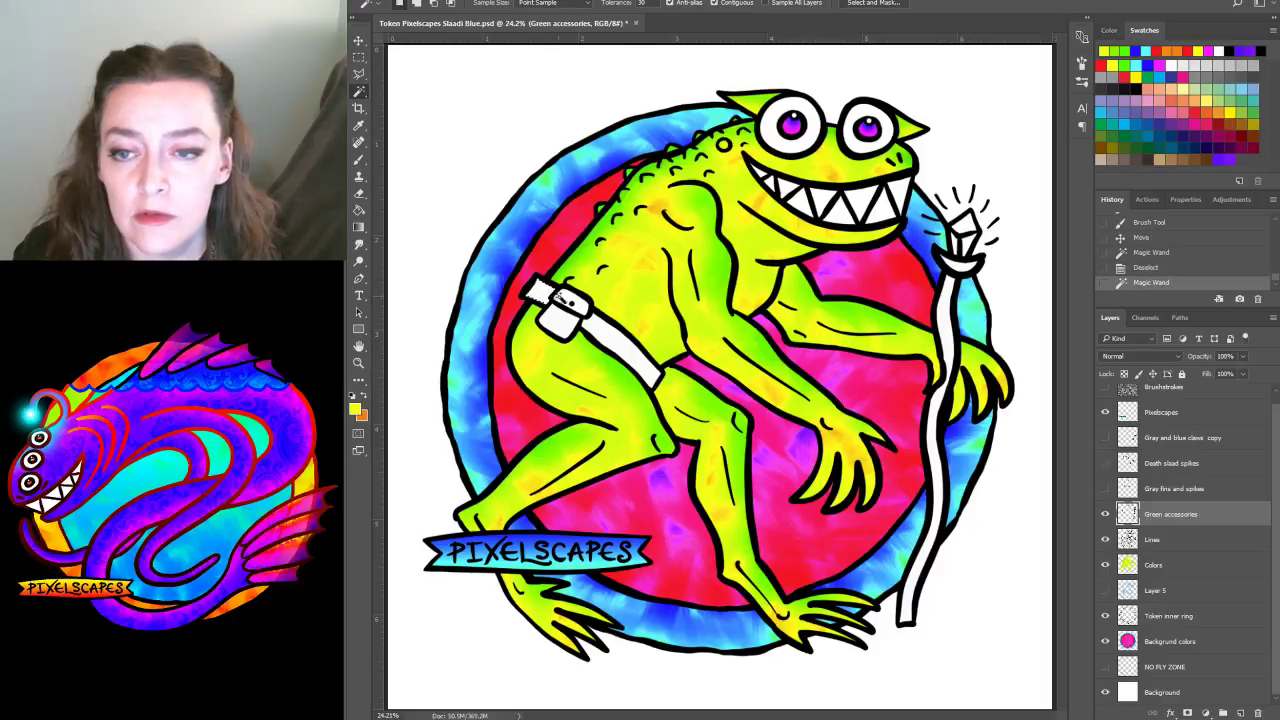
pyautogui.keyDown('shift'); pyautogui.click(559, 326); pyautogui.keyUp('shift')
pyautogui.keyDown('shift'); pyautogui.click(590, 330); pyautogui.keyUp('shift')
pyautogui.keyDown('shift'); pyautogui.click(596, 332); pyautogui.keyUp('shift')
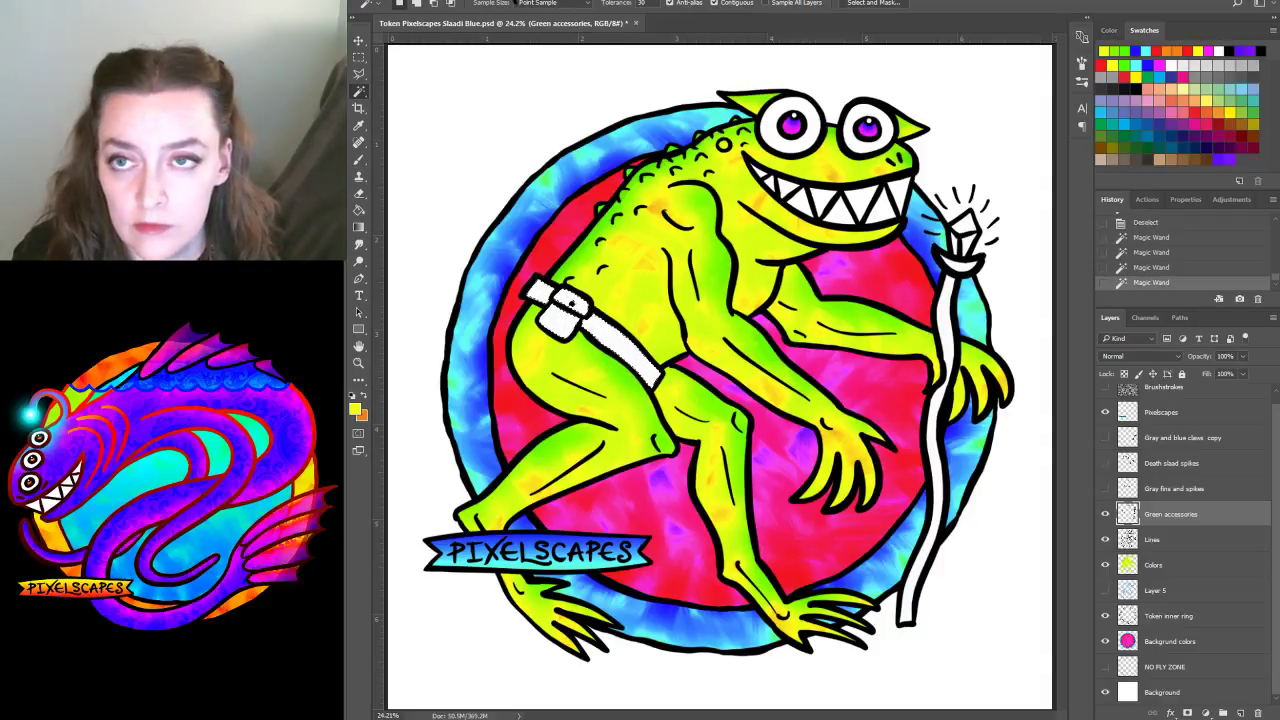
# Expand the belt selection by 125 pixels and fill it with blue
pyautogui.click(515, 2)
pyautogui.moveTo(571, 160)
pyautogui.click(663, 175)
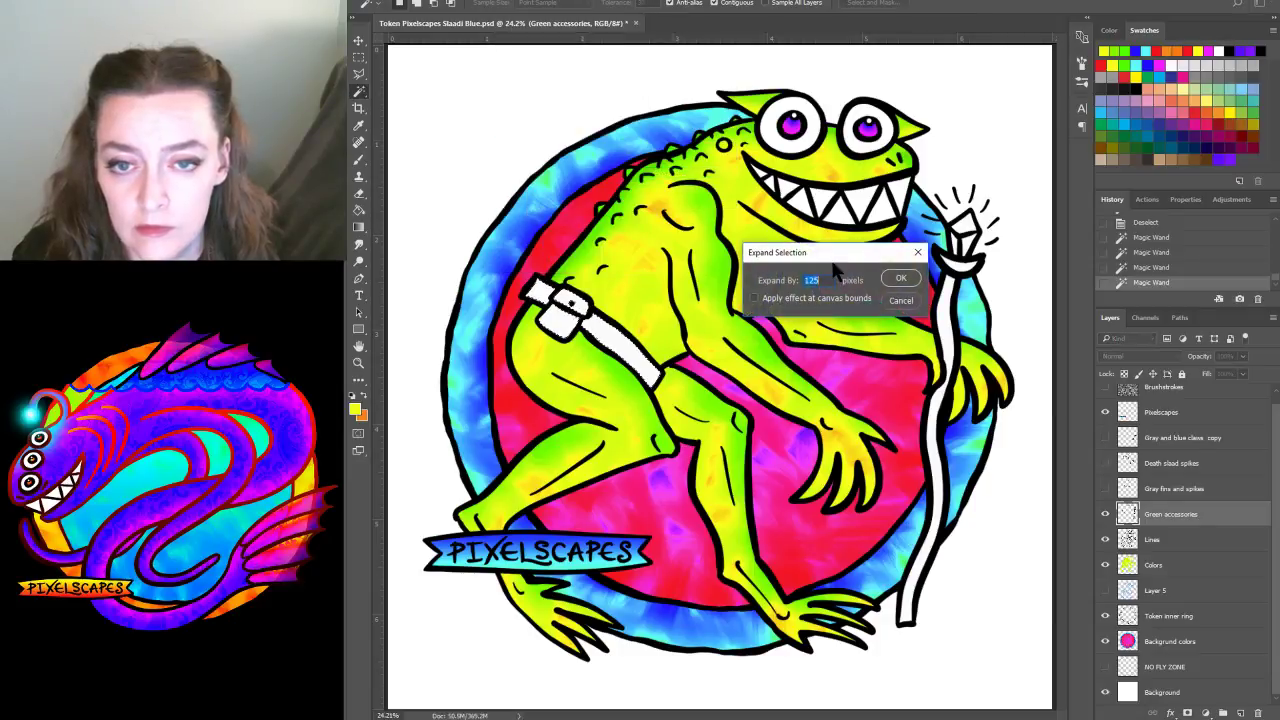
pyautogui.click(900, 279)
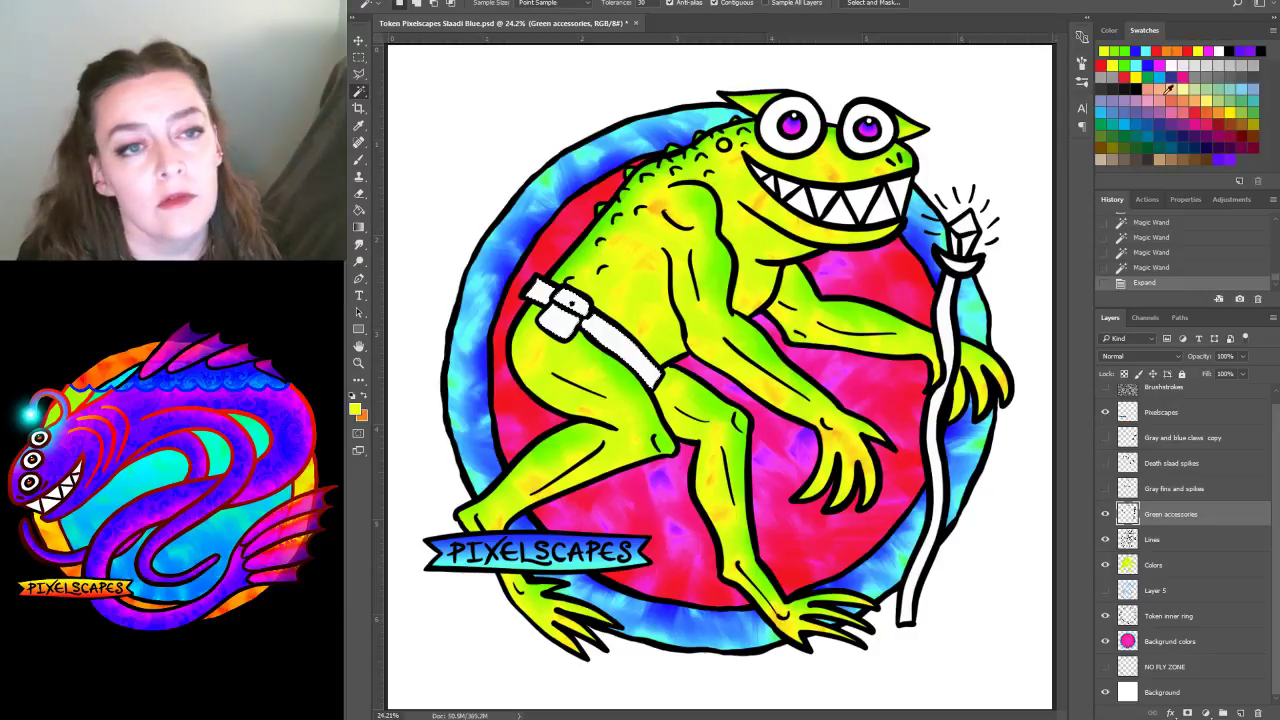
pyautogui.click(1143, 48)
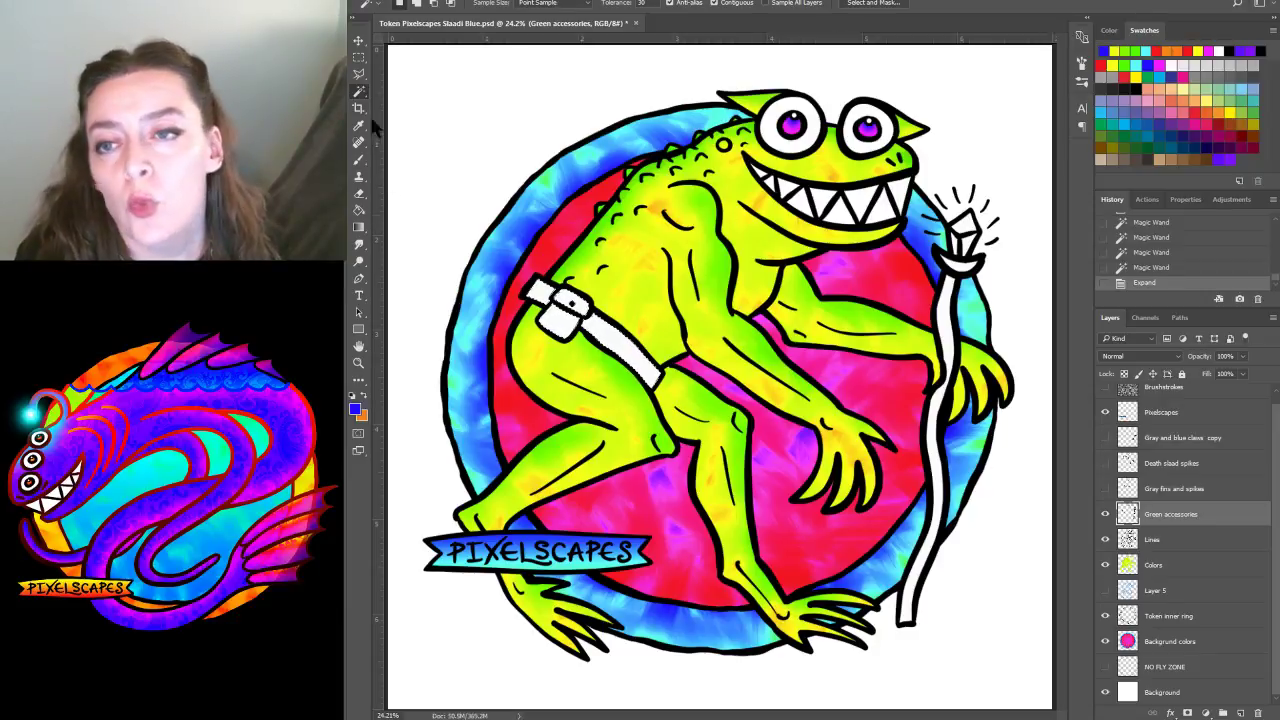
pyautogui.click(358, 158)
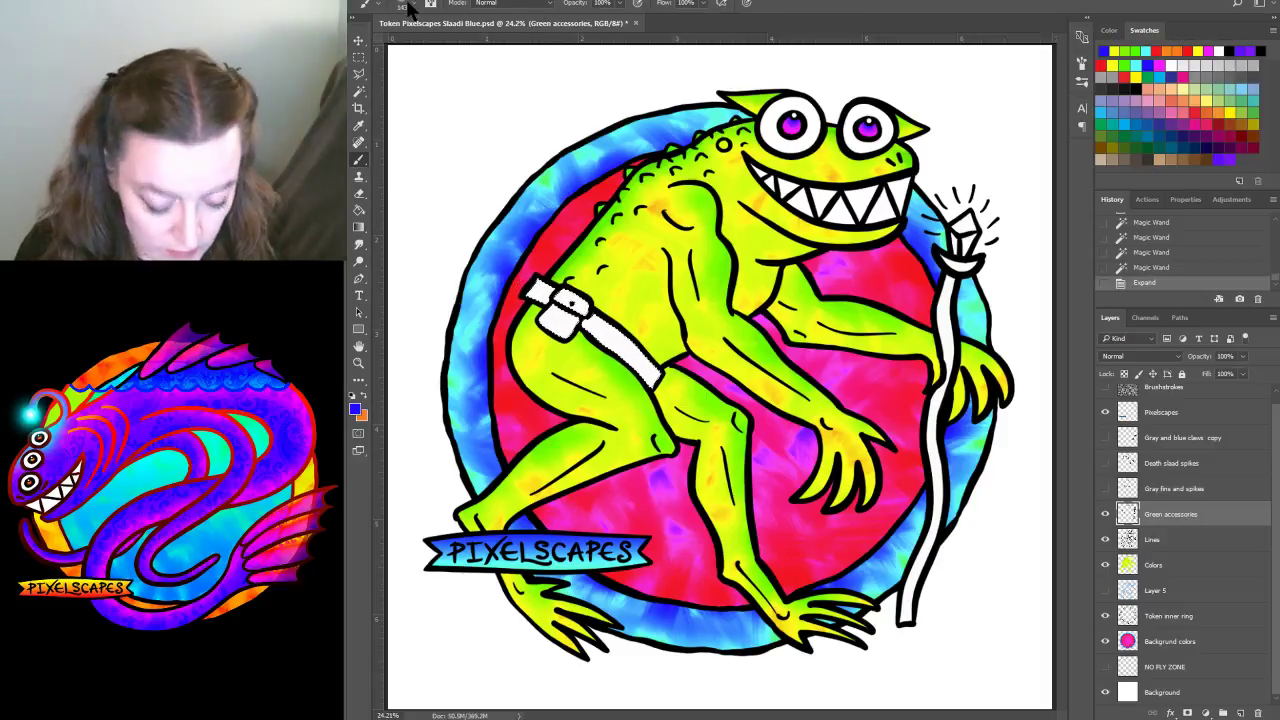
pyautogui.hotkey('shift', 'F5')
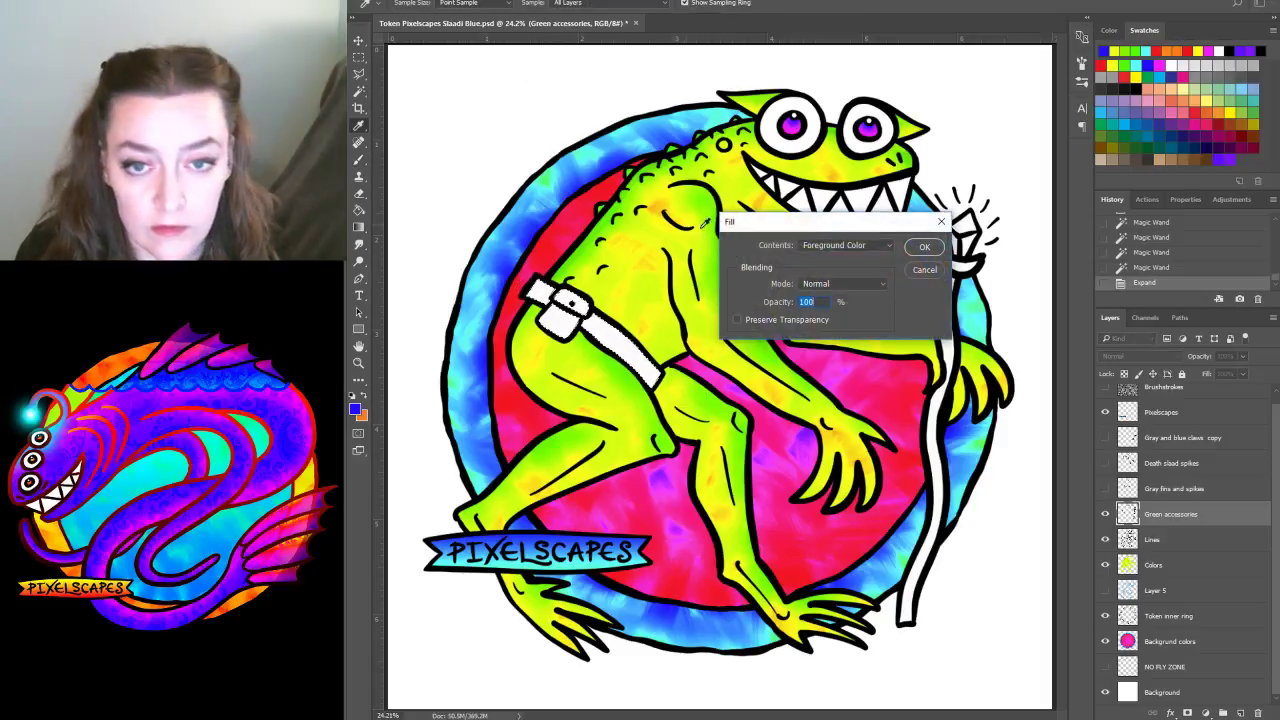
pyautogui.click(926, 247)
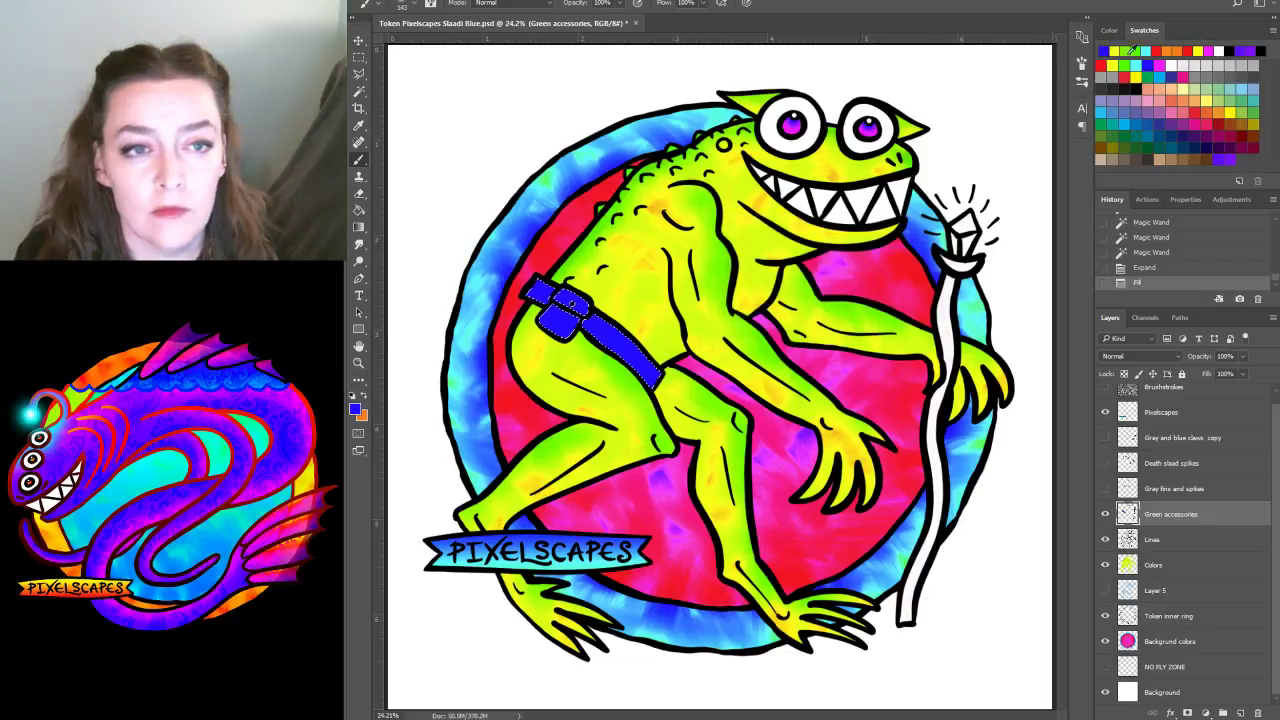
# Dab cyan around the belt with a roughly 230 px brush, then deselect
pyautogui.click(1140, 63)
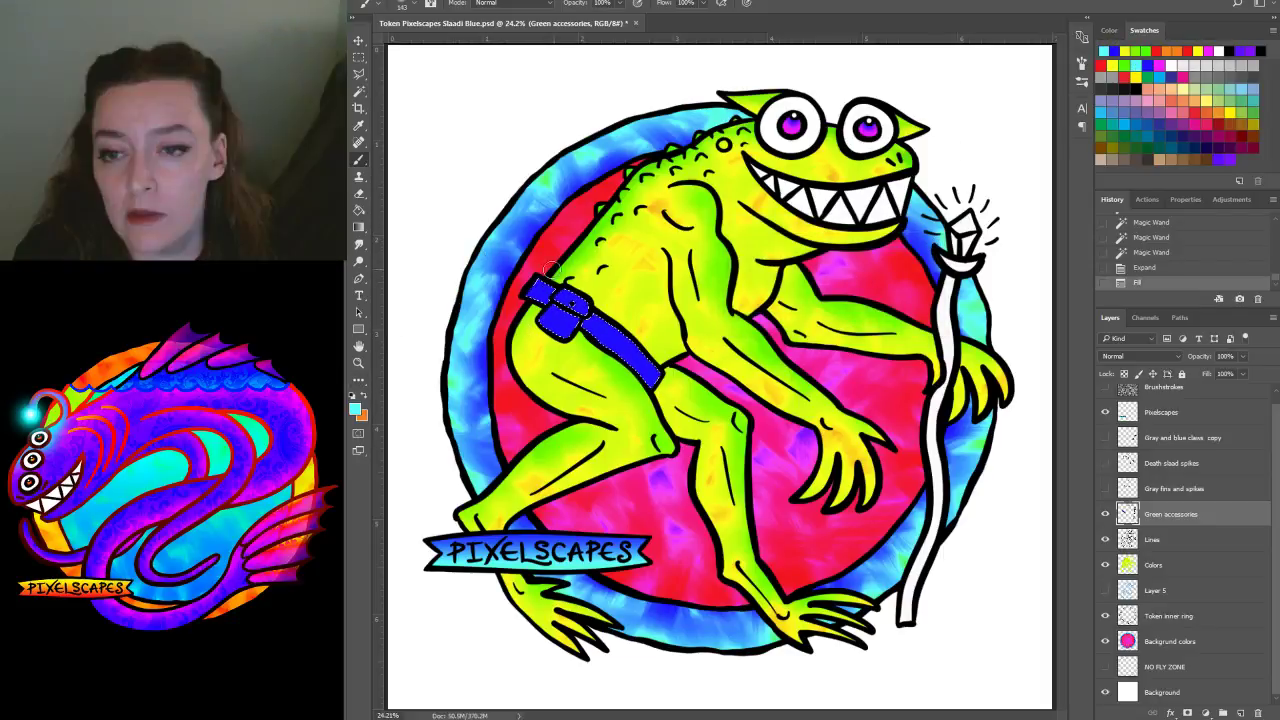
pyautogui.click(545, 279)
pyautogui.click(540, 279)
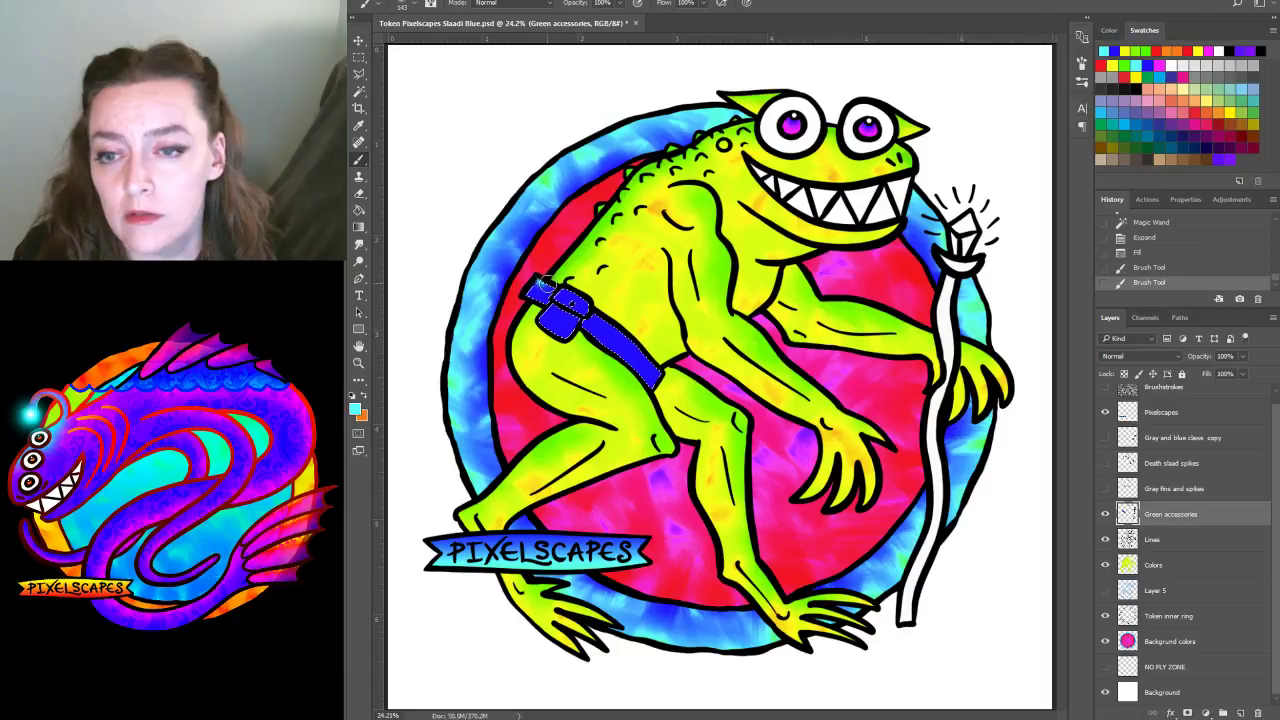
pyautogui.click(1147, 268)
pyautogui.click(412, 6)
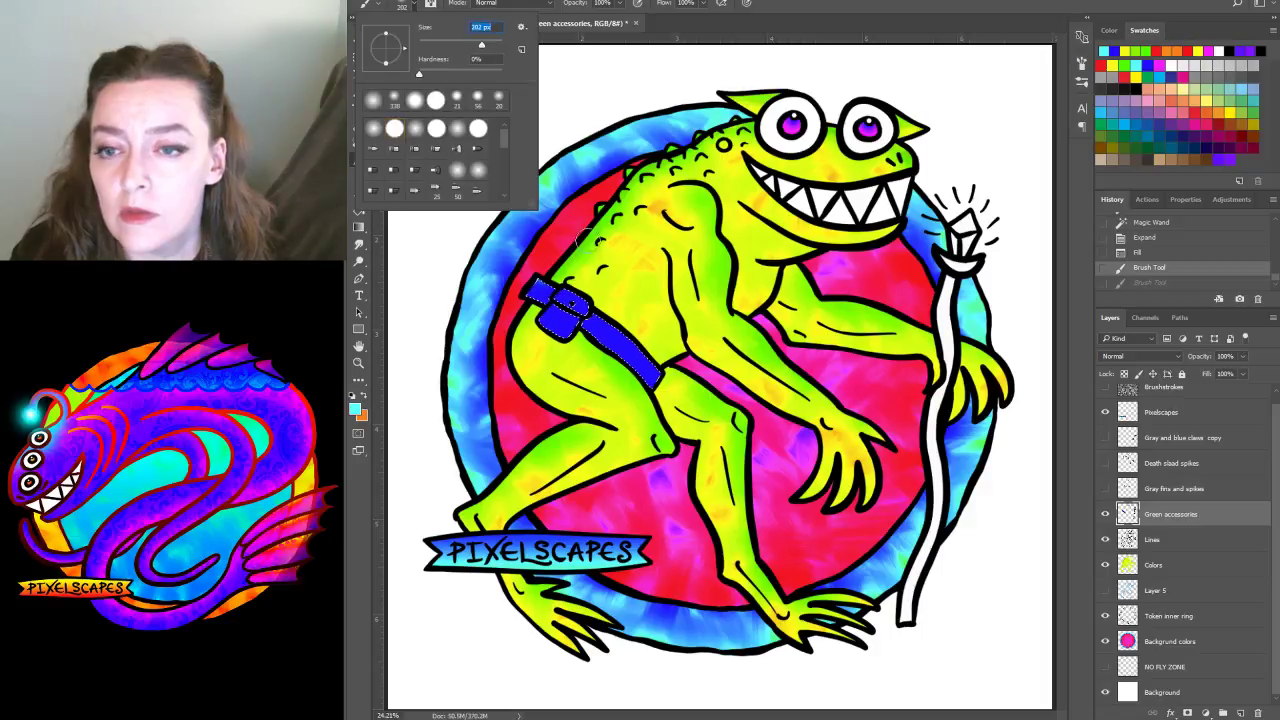
pyautogui.moveTo(481, 45); pyautogui.dragTo(487, 47)
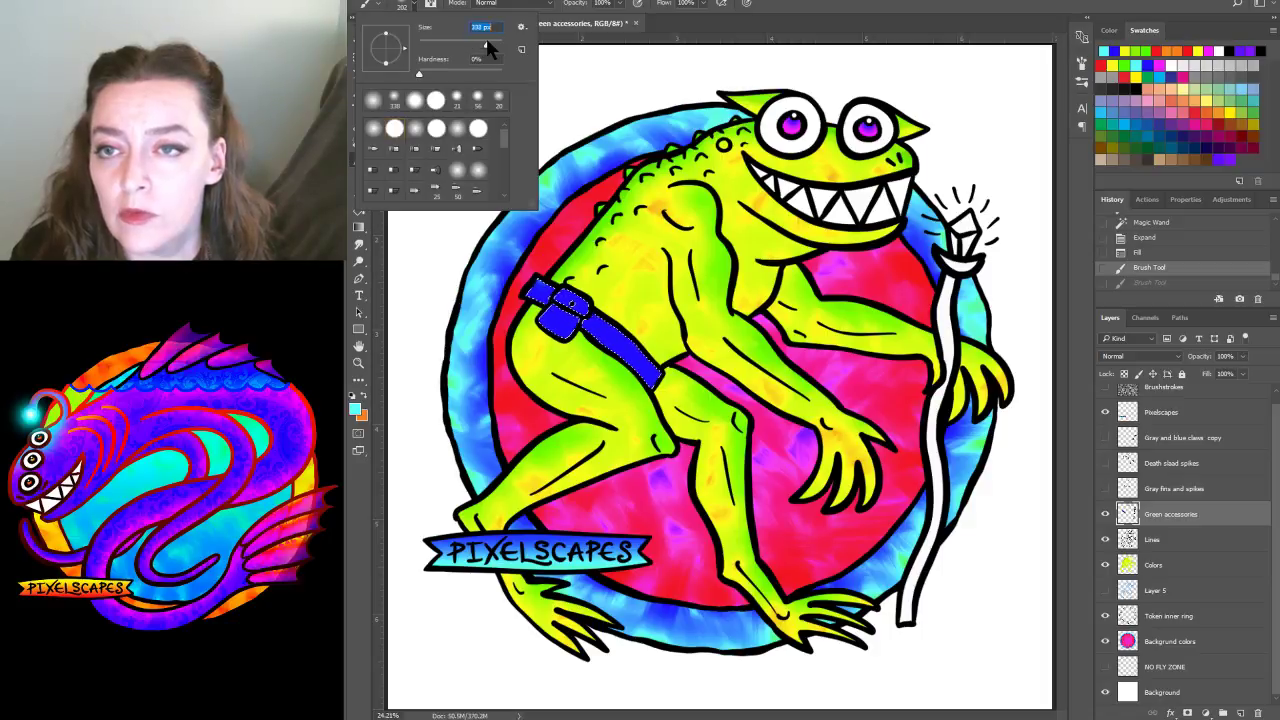
pyautogui.click(550, 266)
pyautogui.click(577, 268)
pyautogui.click(590, 282)
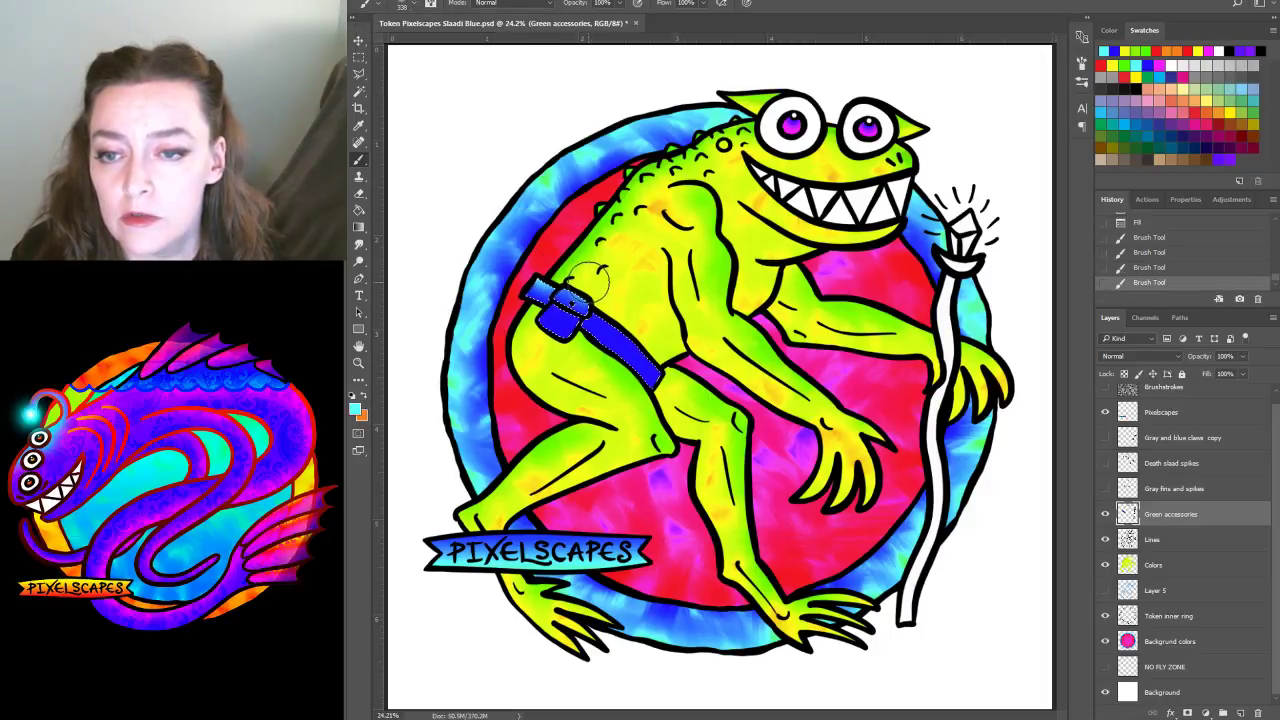
pyautogui.click(620, 305)
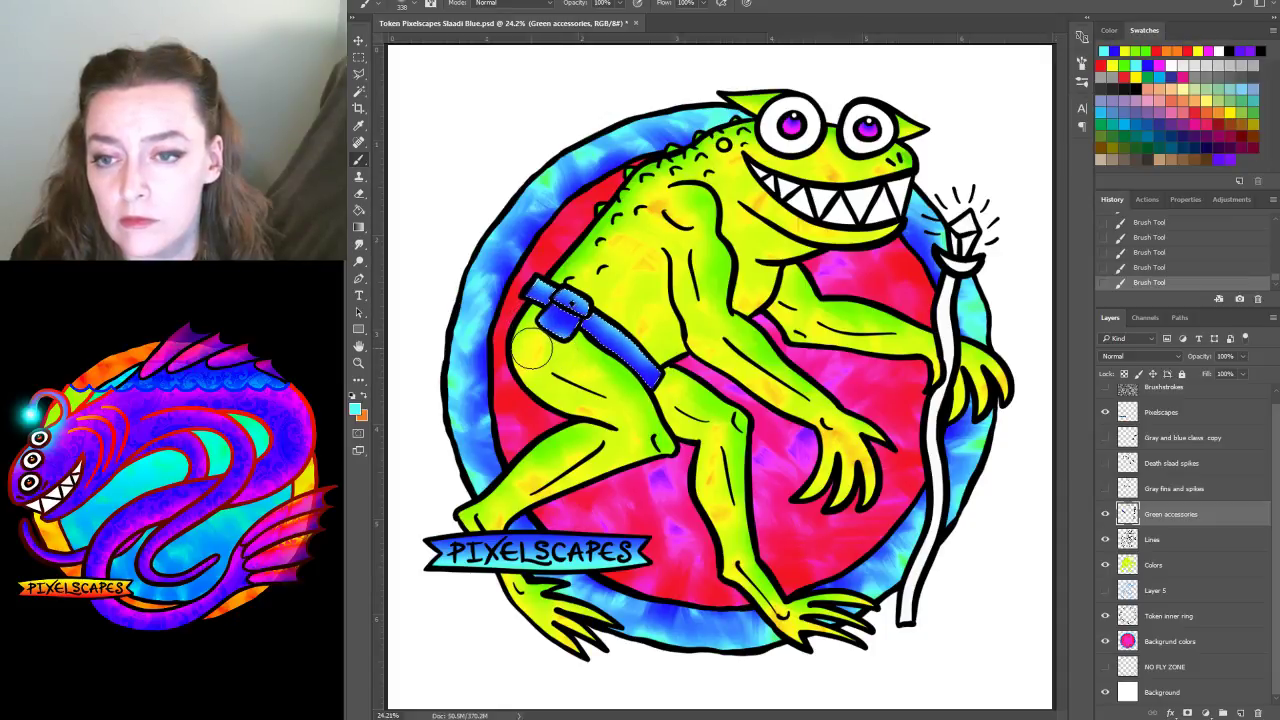
pyautogui.click(518, 1)
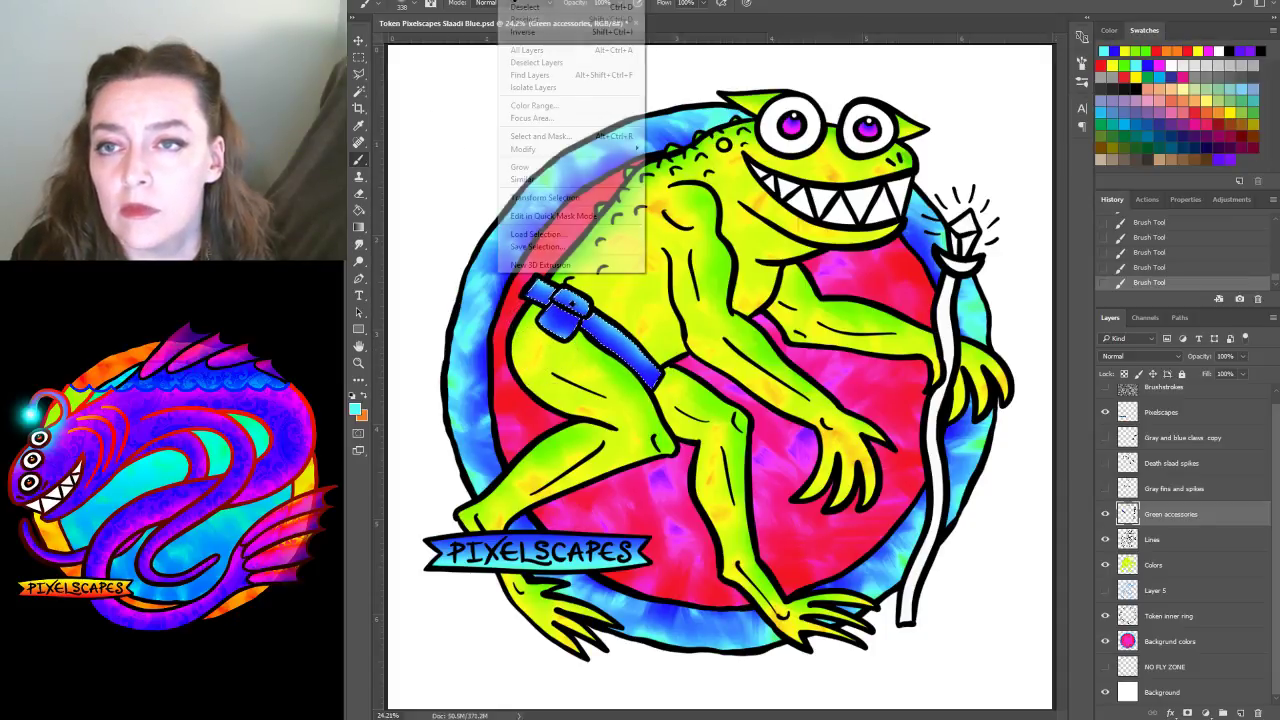
pyautogui.click(521, 8)
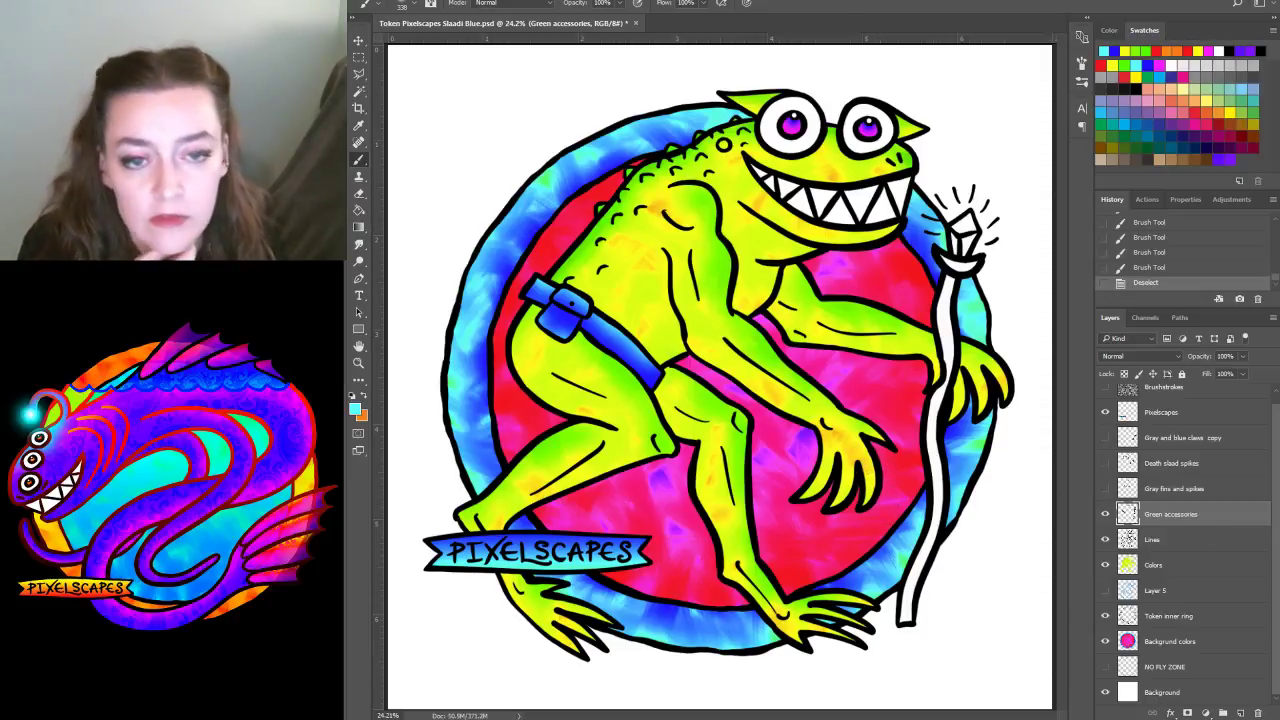
# Magic Wand the white staff and its top section, then expand the selection by 2 pixels
pyautogui.click(358, 91)
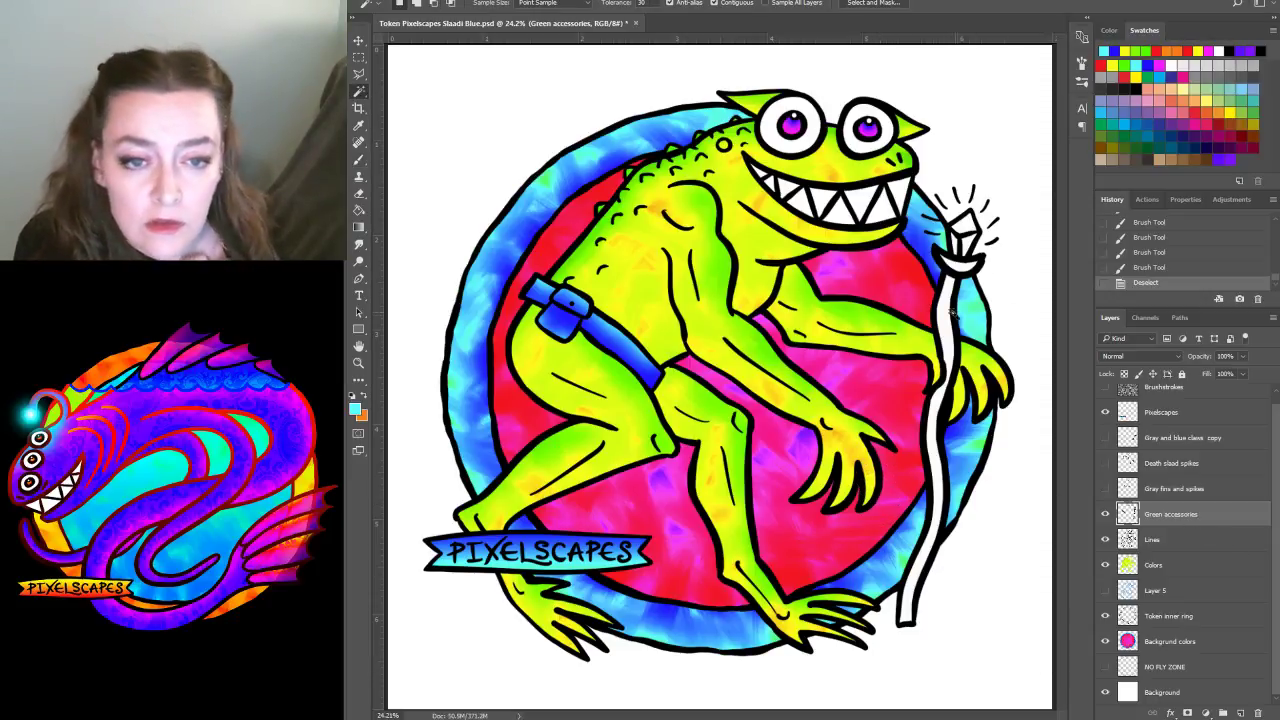
pyautogui.click(946, 320)
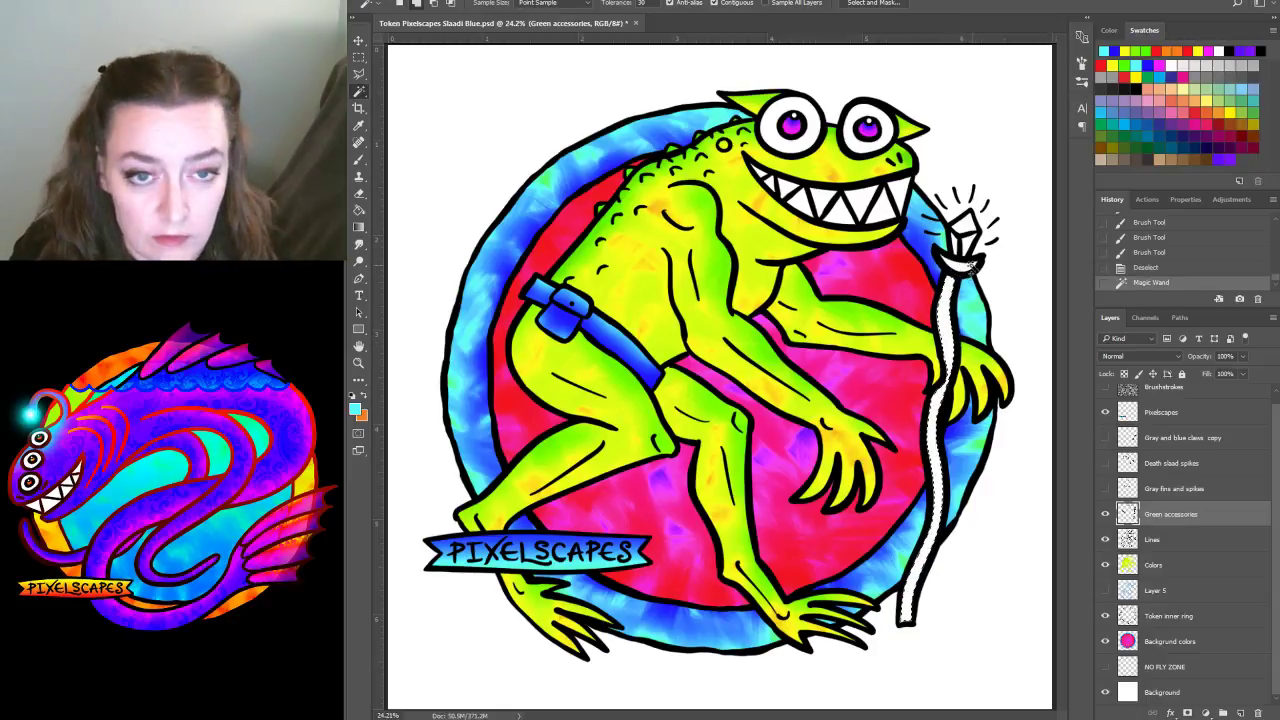
pyautogui.keyDown('shift'); pyautogui.click(963, 265); pyautogui.keyUp('shift')
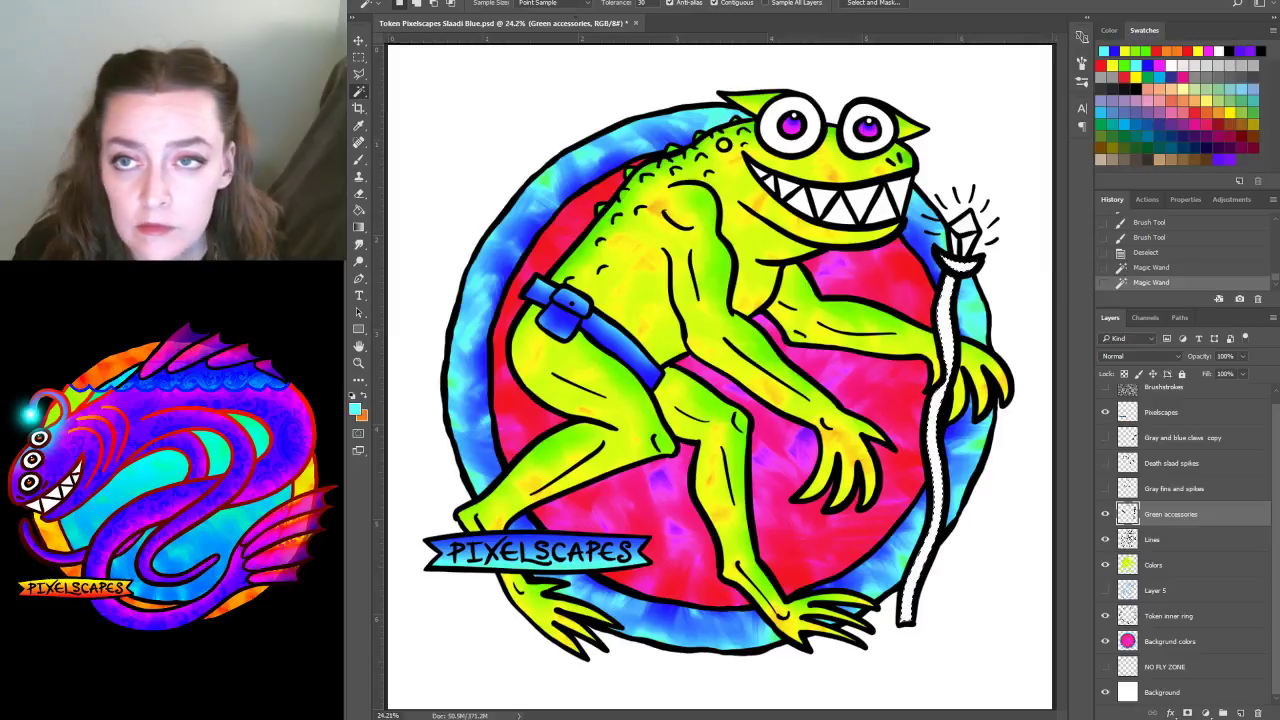
pyautogui.click(520, 0)
pyautogui.moveTo(560, 149)
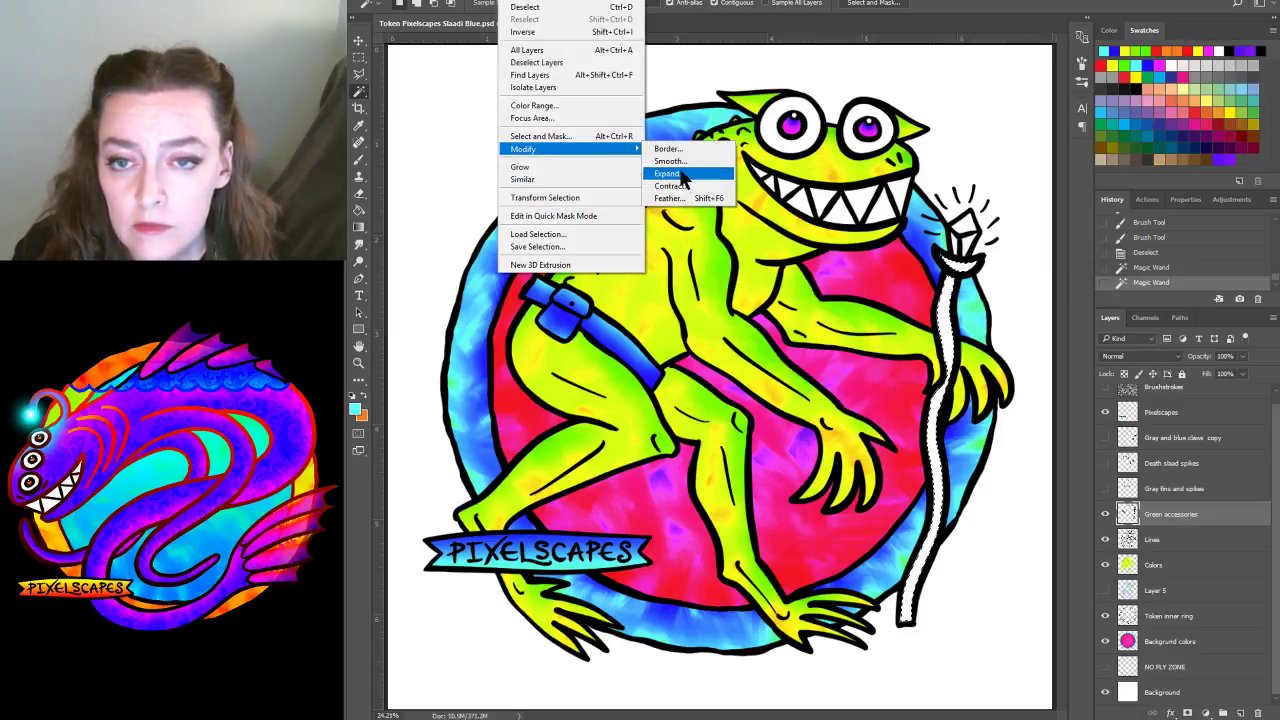
pyautogui.click(688, 172)
pyautogui.click(900, 280)
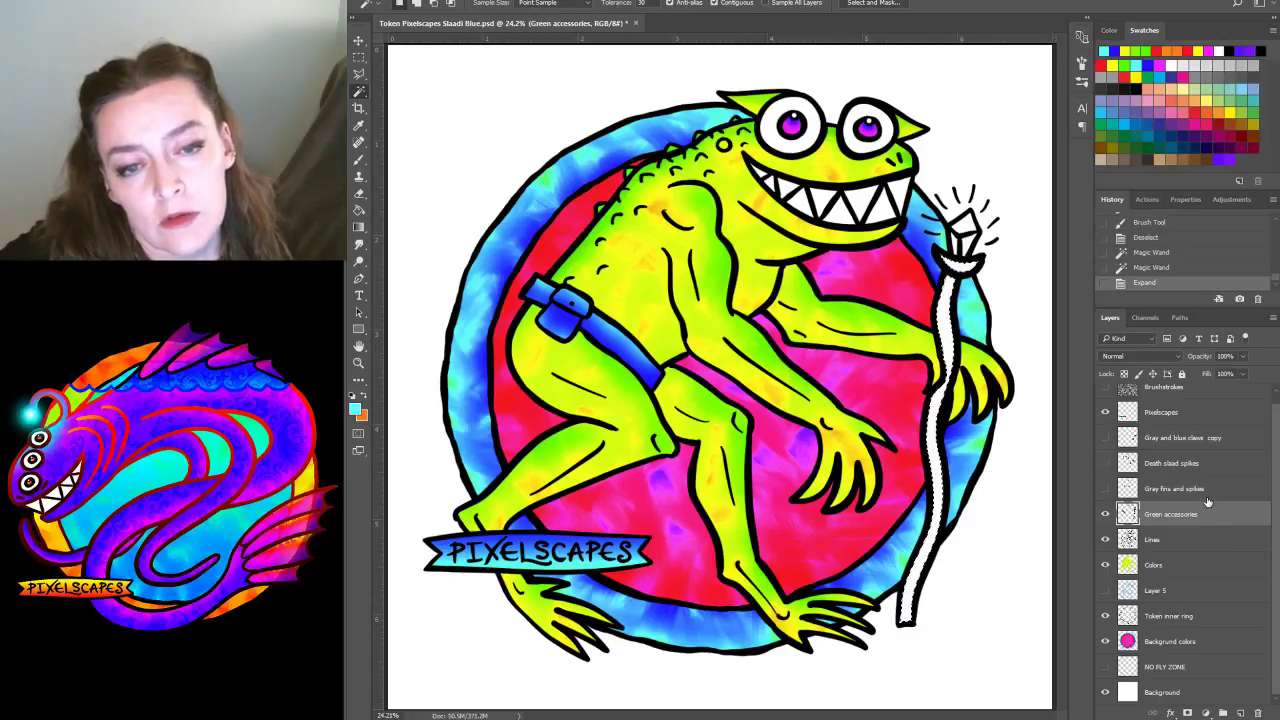
# Fill the staff selection with yellow via Edit > Fill
pyautogui.click(1118, 60)
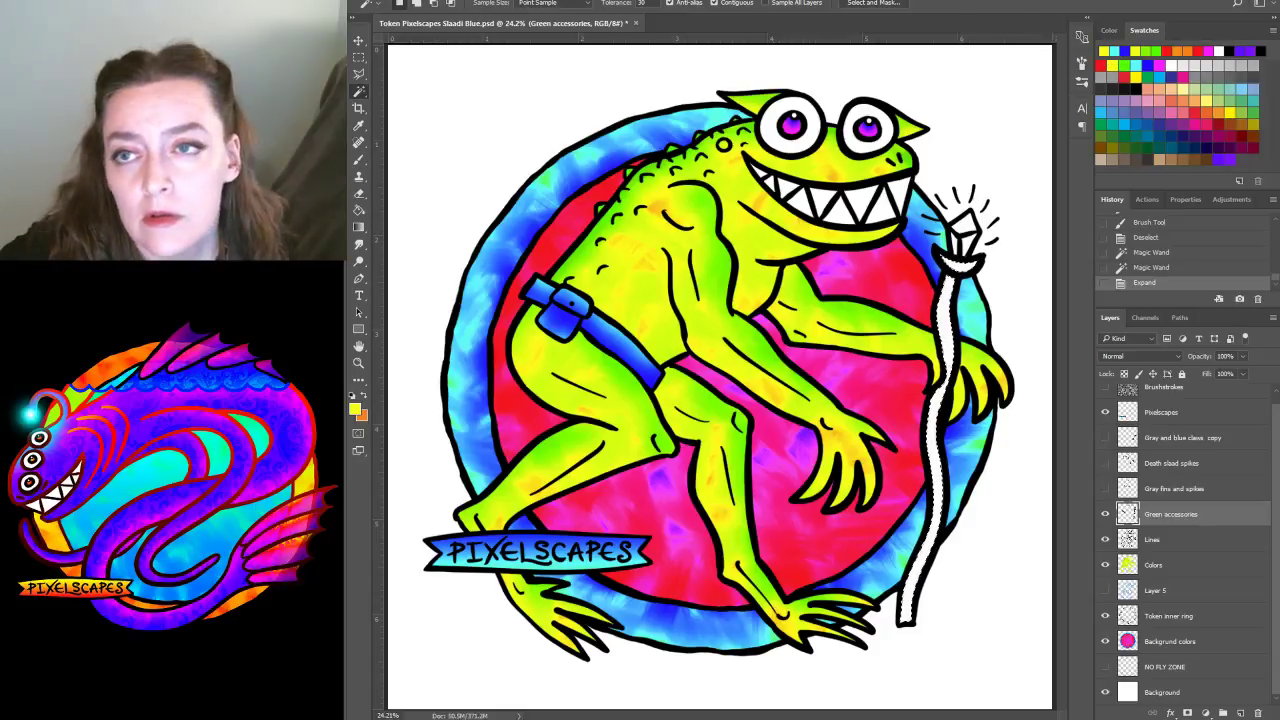
pyautogui.click(405, 0)
pyautogui.click(460, 172)
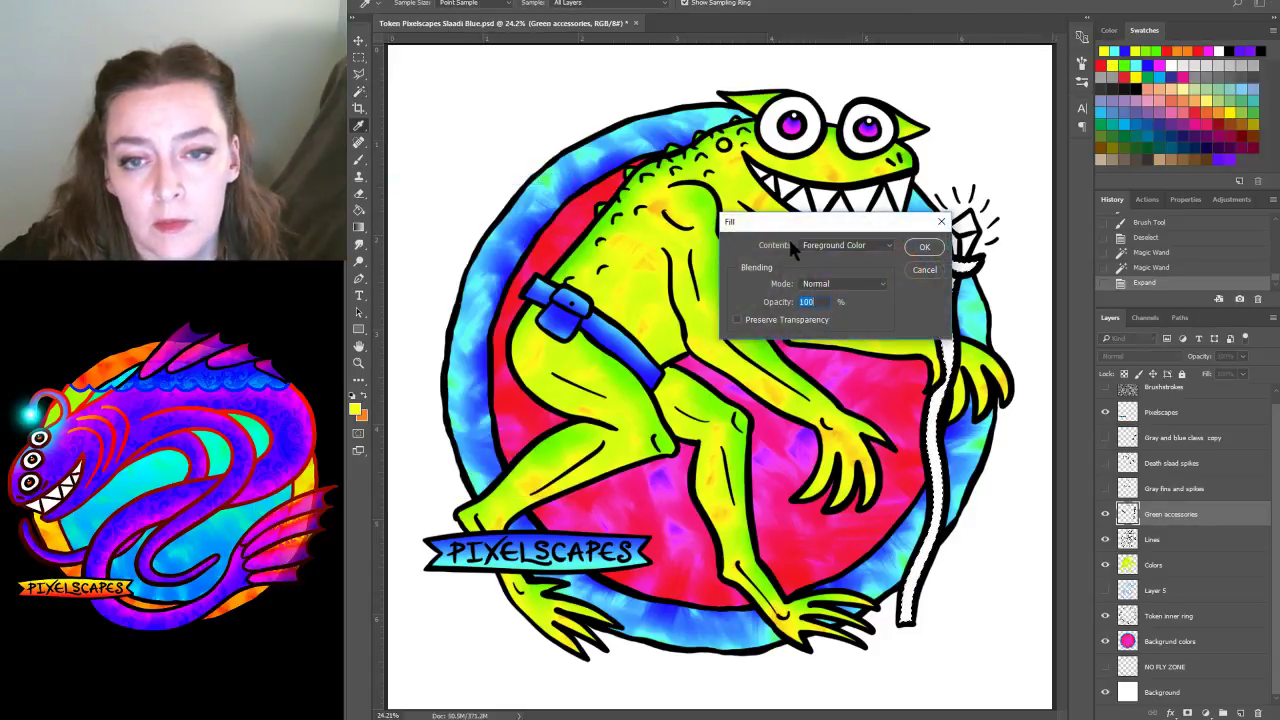
pyautogui.click(924, 248)
# Shift the staff's hue with Hue/Saturation to recolour it
pyautogui.press('w')
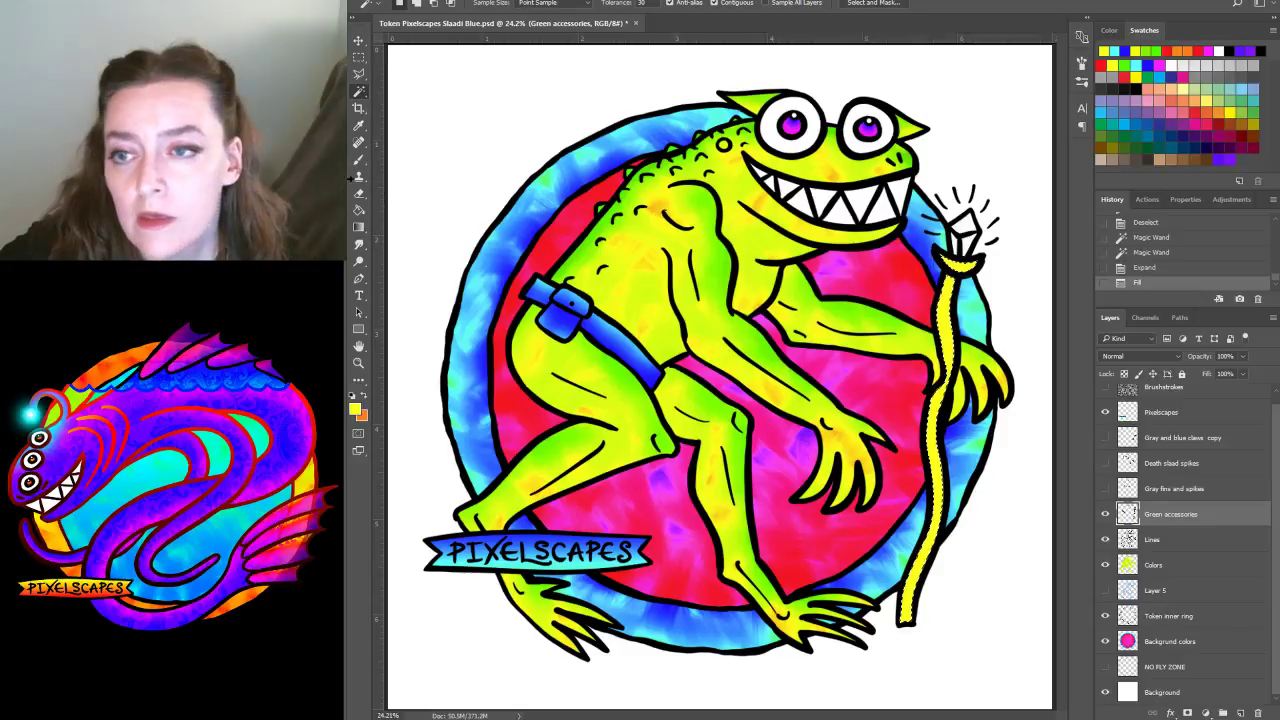
pyautogui.hotkey('ctrl', 'u')
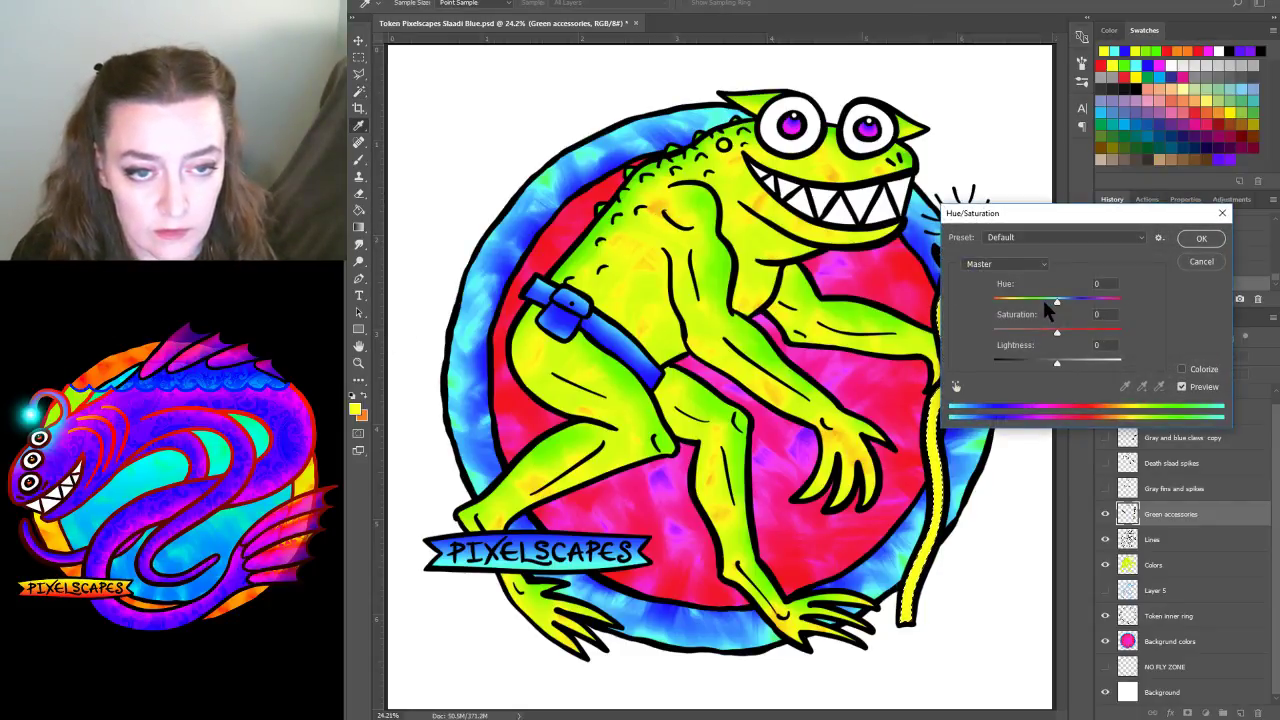
pyautogui.moveTo(1056, 302); pyautogui.dragTo(1038, 310)
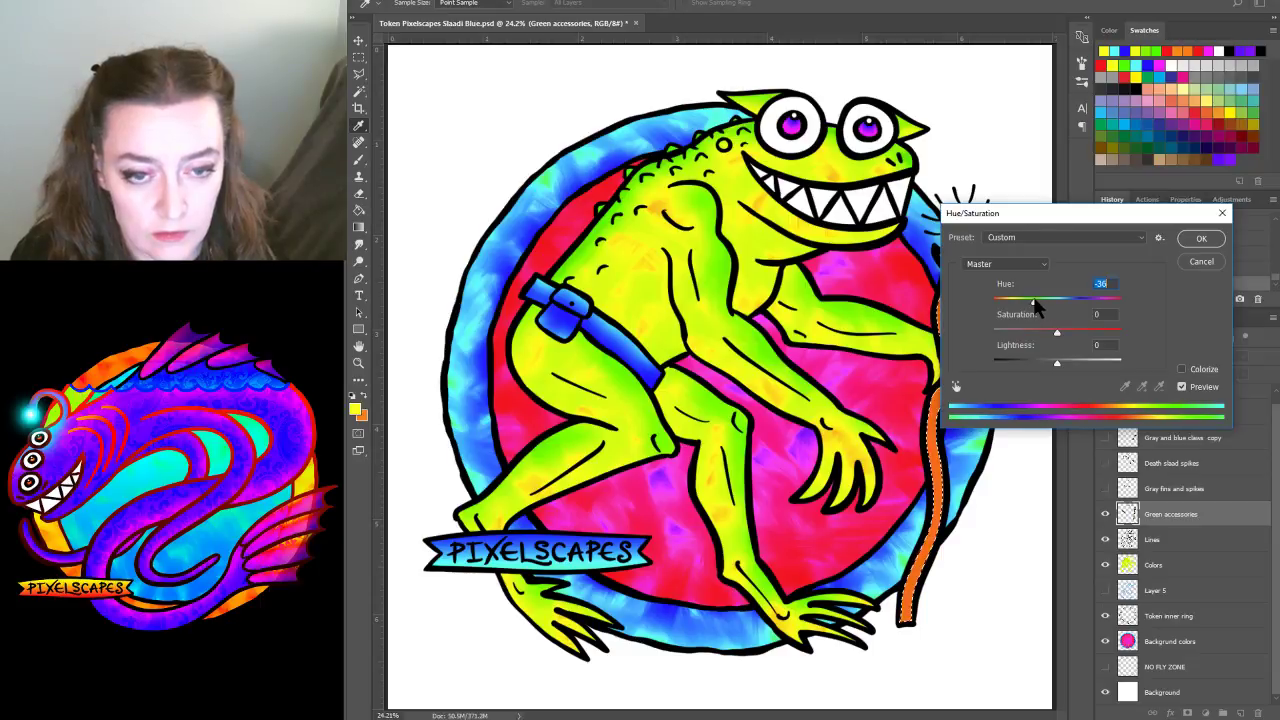
pyautogui.moveTo(1018, 214); pyautogui.dragTo(1100, 190)
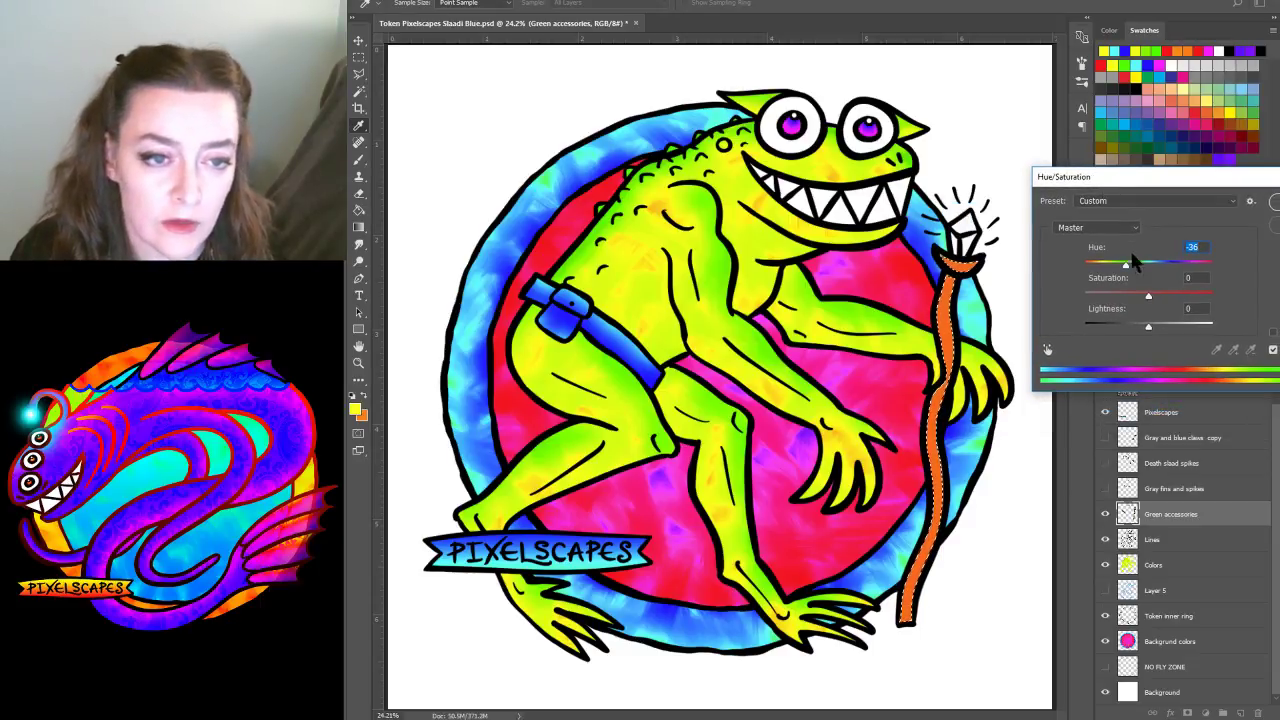
pyautogui.moveTo(1129, 264); pyautogui.dragTo(1096, 260)
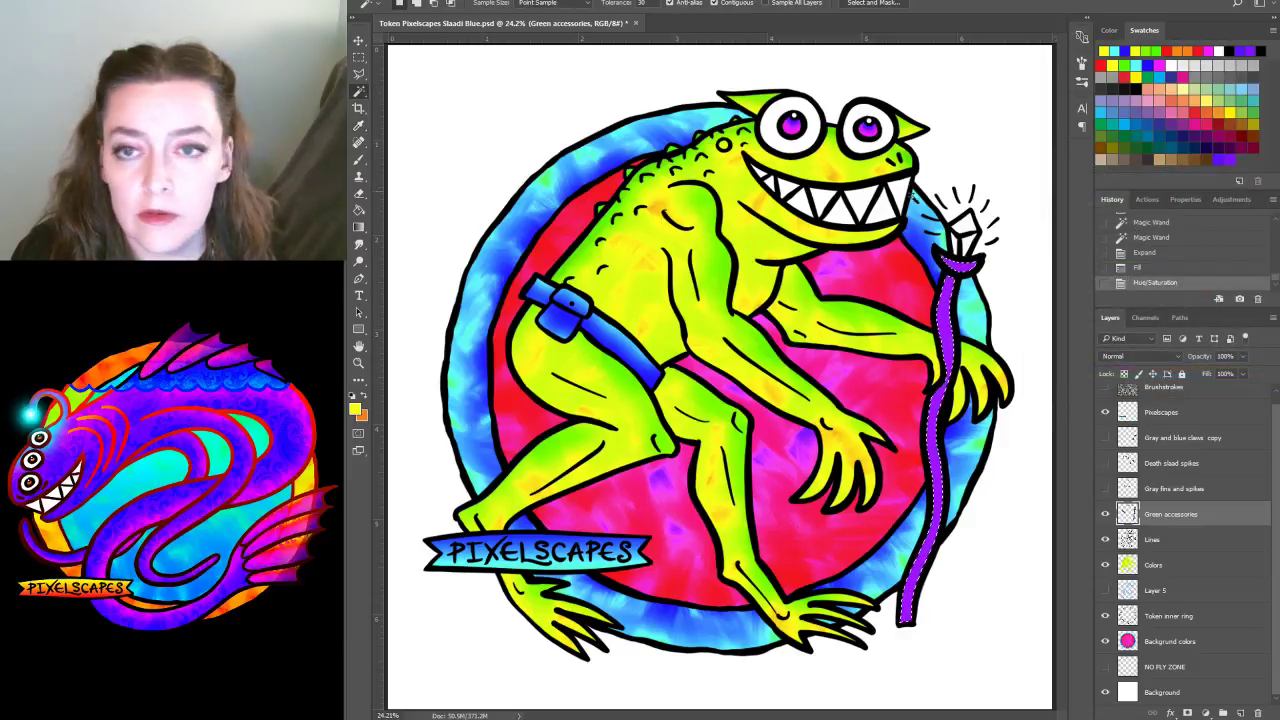
# Magic Wand the crystal atop the staff and expand the selection by 2 pixels
pyautogui.click(960, 226)
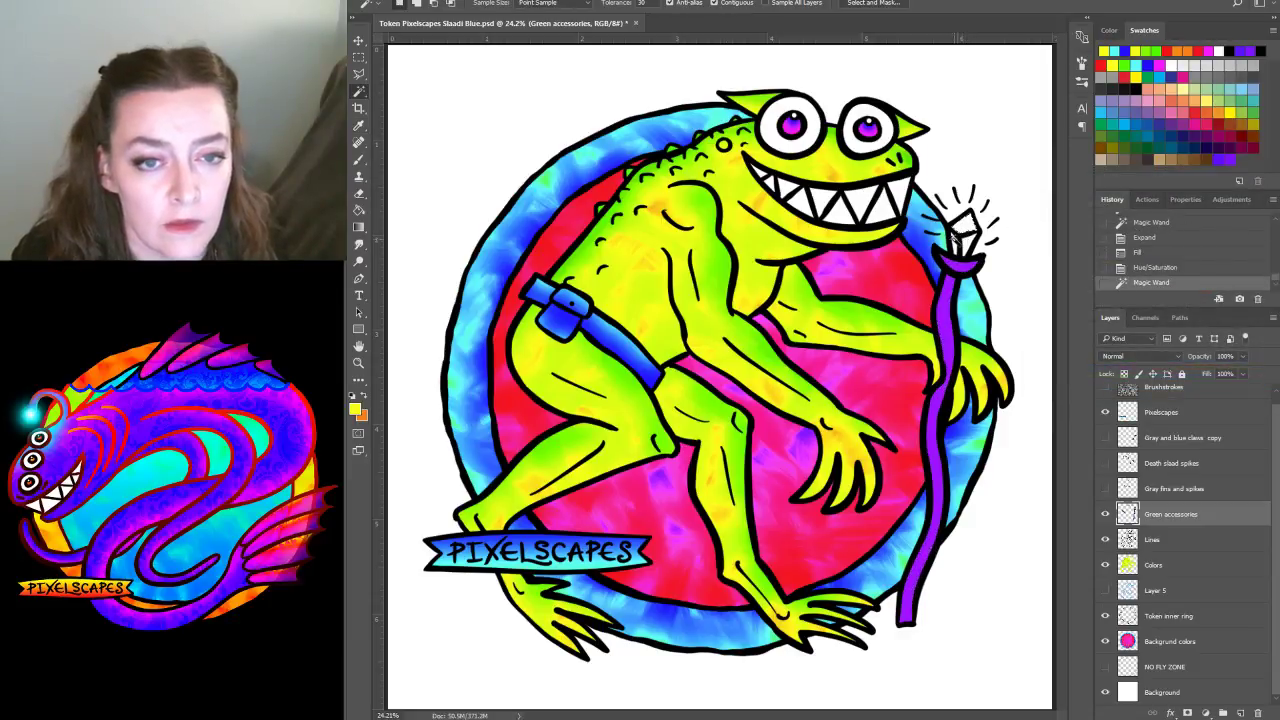
pyautogui.click(958, 240)
pyautogui.click(962, 240)
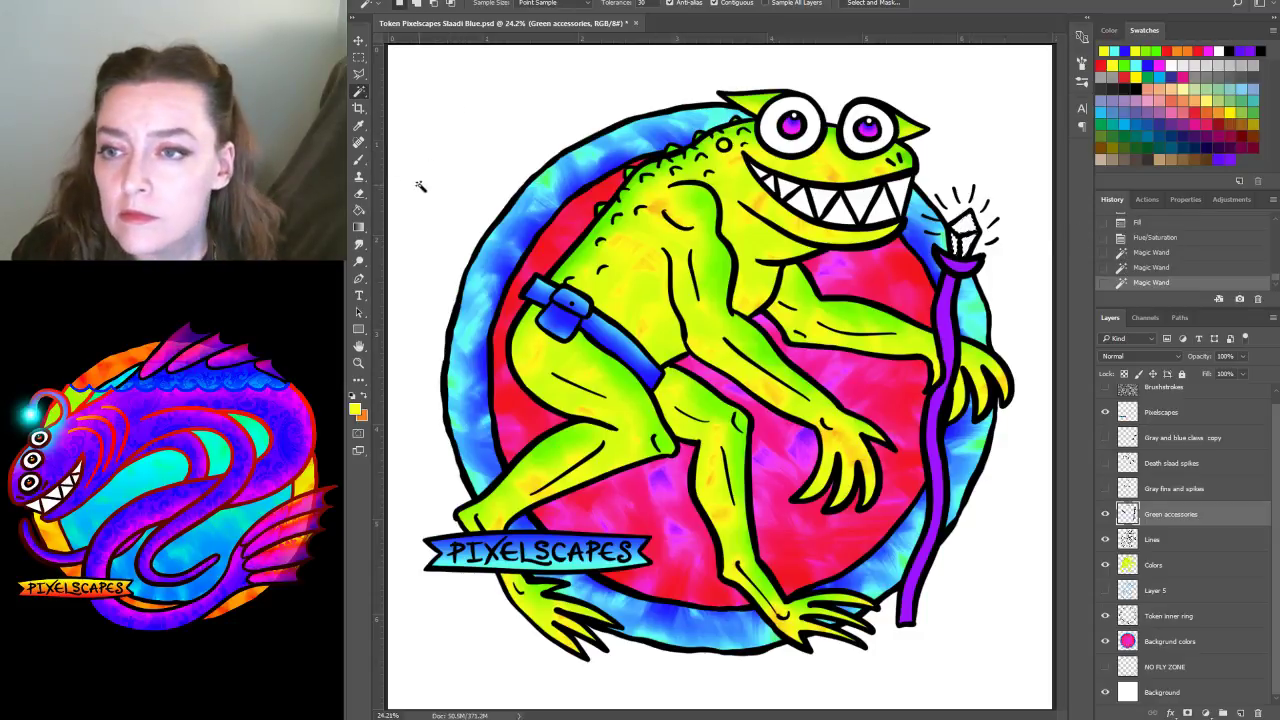
pyautogui.click(515, 0)
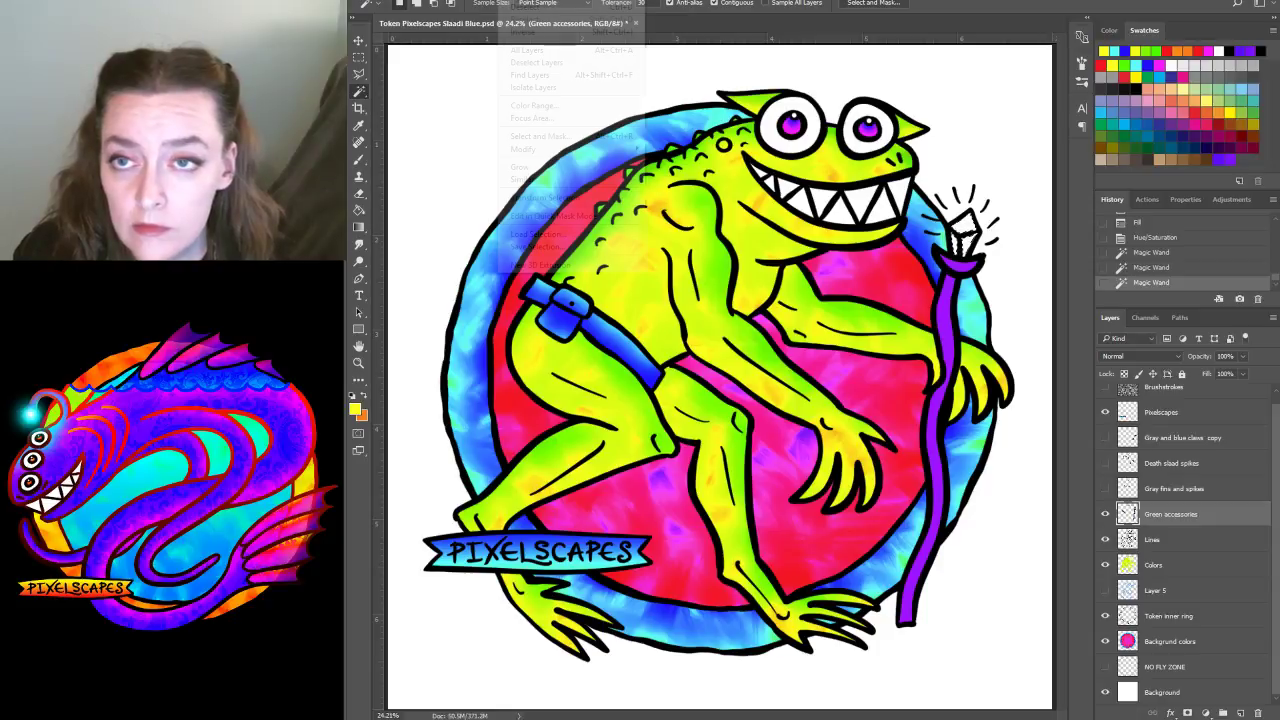
pyautogui.moveTo(530, 149)
pyautogui.click(680, 173)
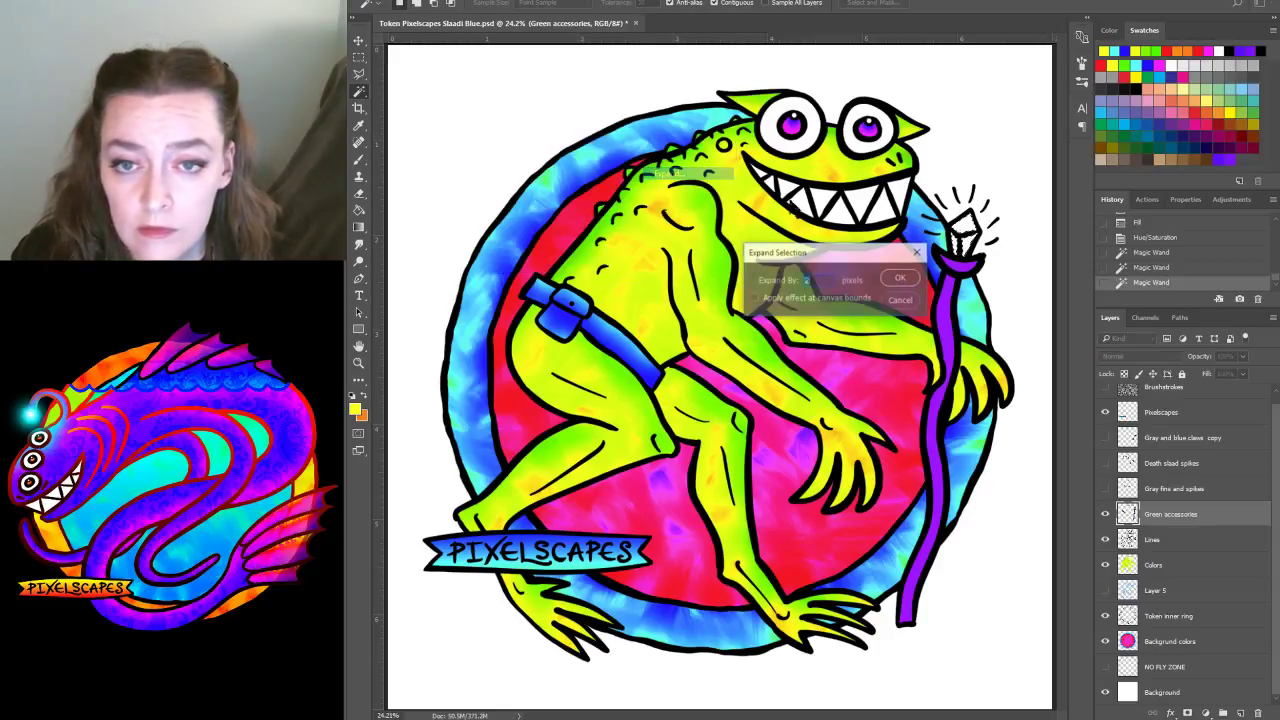
pyautogui.click(903, 278)
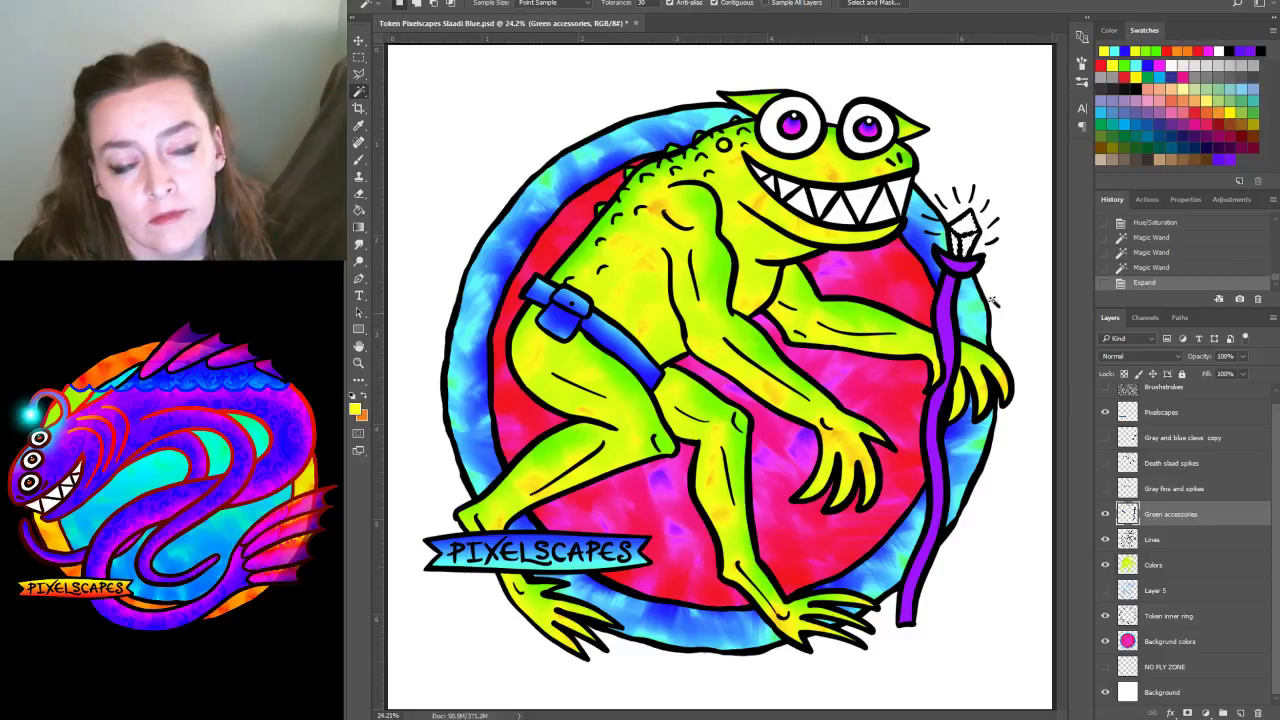
# Paint the selected crystal magenta with the Brush tool
pyautogui.click(1208, 50)
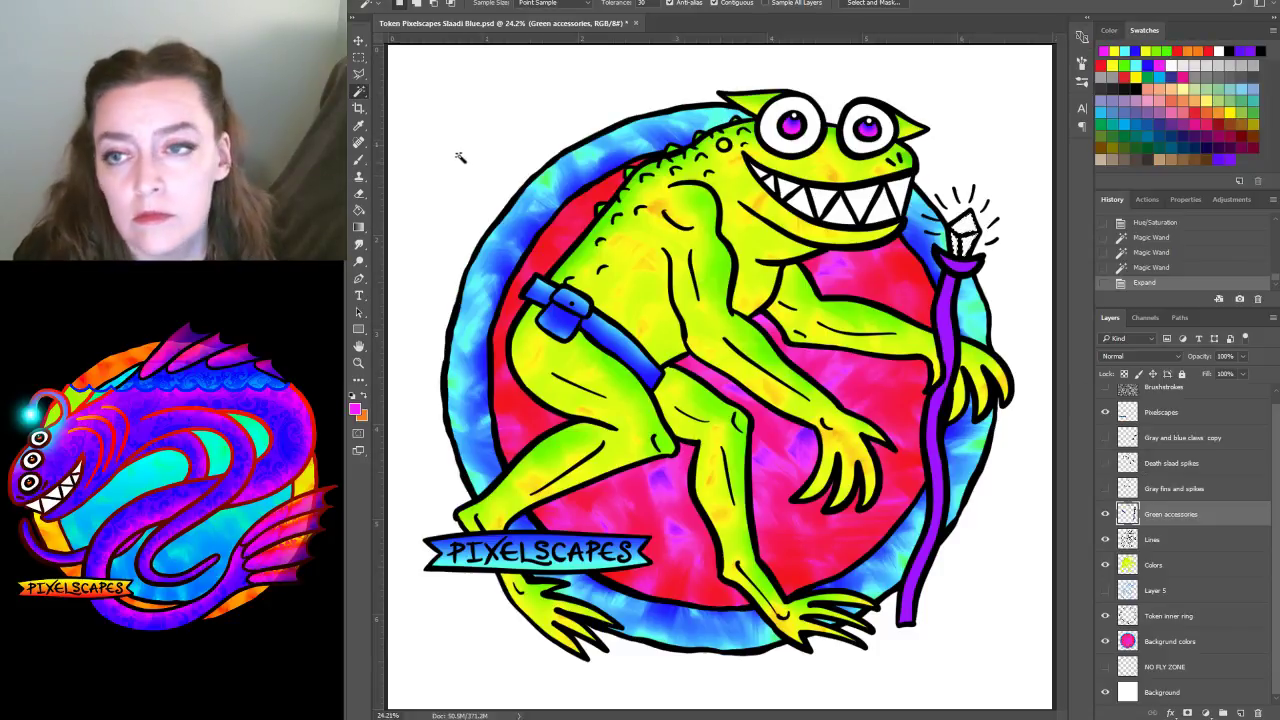
pyautogui.click(360, 160)
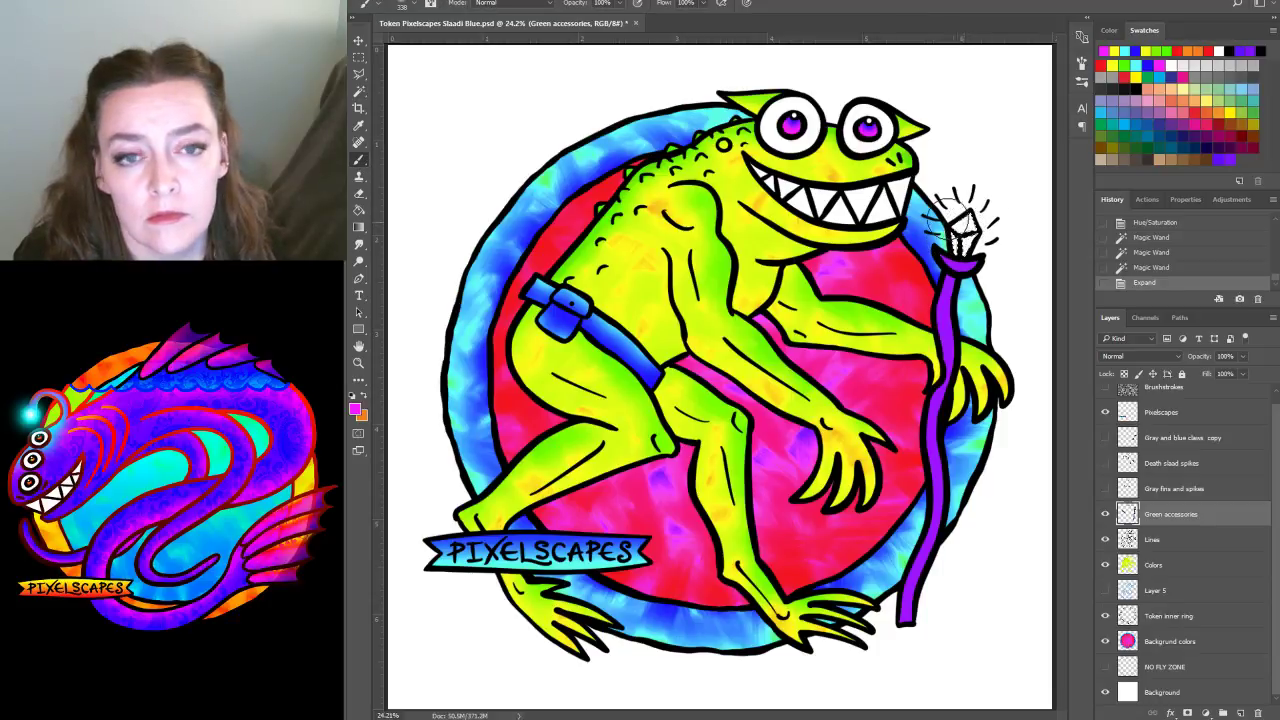
pyautogui.moveTo(958, 225)
pyautogui.mouseDown()
pyautogui.moveTo(995, 217)
pyautogui.moveTo(937, 232)
pyautogui.moveTo(922, 195)
pyautogui.moveTo(929, 215)
pyautogui.moveTo(967, 214)
pyautogui.moveTo(1000, 177)
pyautogui.moveTo(996, 244)
pyautogui.moveTo(944, 192)
pyautogui.moveTo(962, 238)
pyautogui.mouseUp()
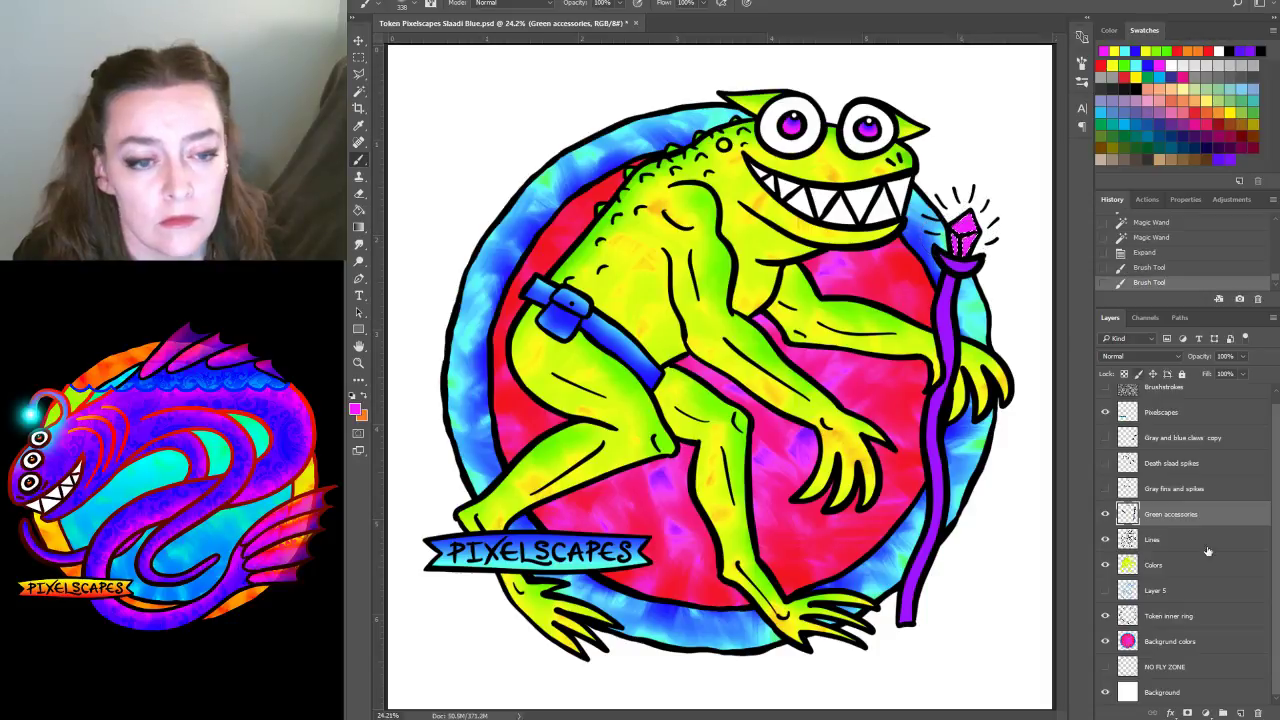
pyautogui.click(357, 92)
pyautogui.click(963, 160)
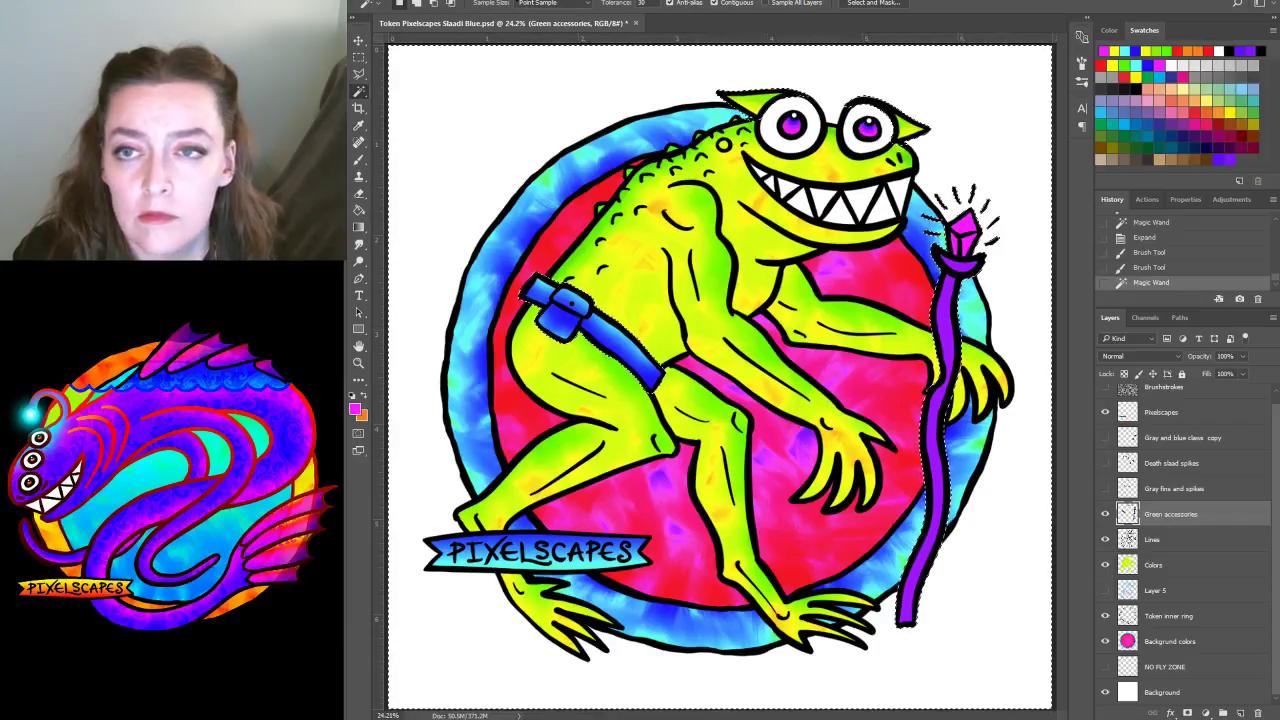
pyautogui.click(515, 0)
pyautogui.moveTo(590, 154)
pyautogui.click(685, 170)
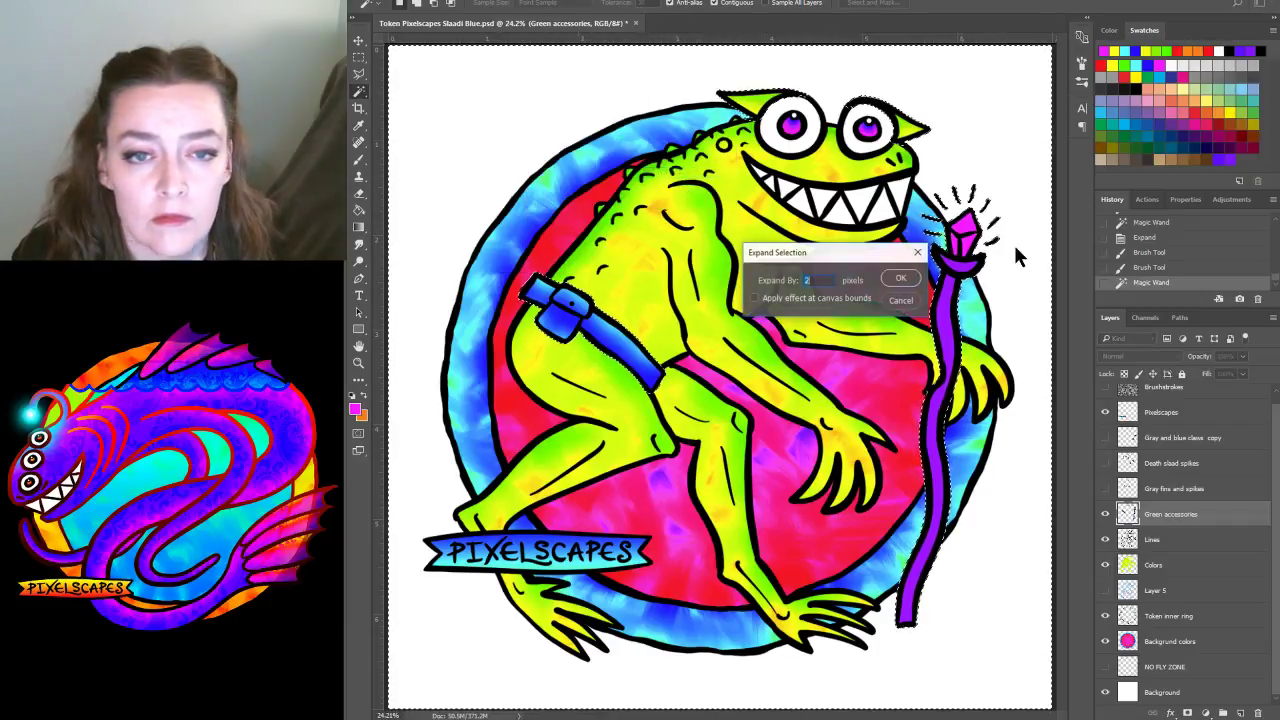
pyautogui.click(900, 278)
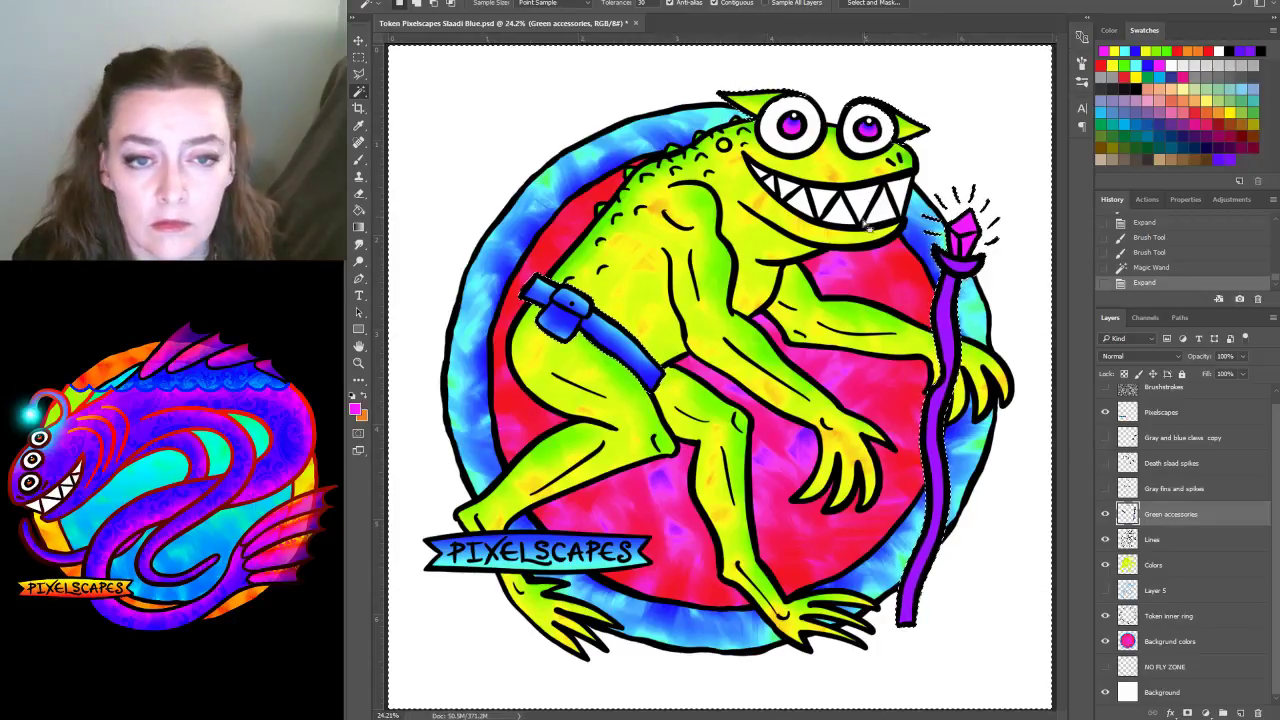
pyautogui.click(359, 159)
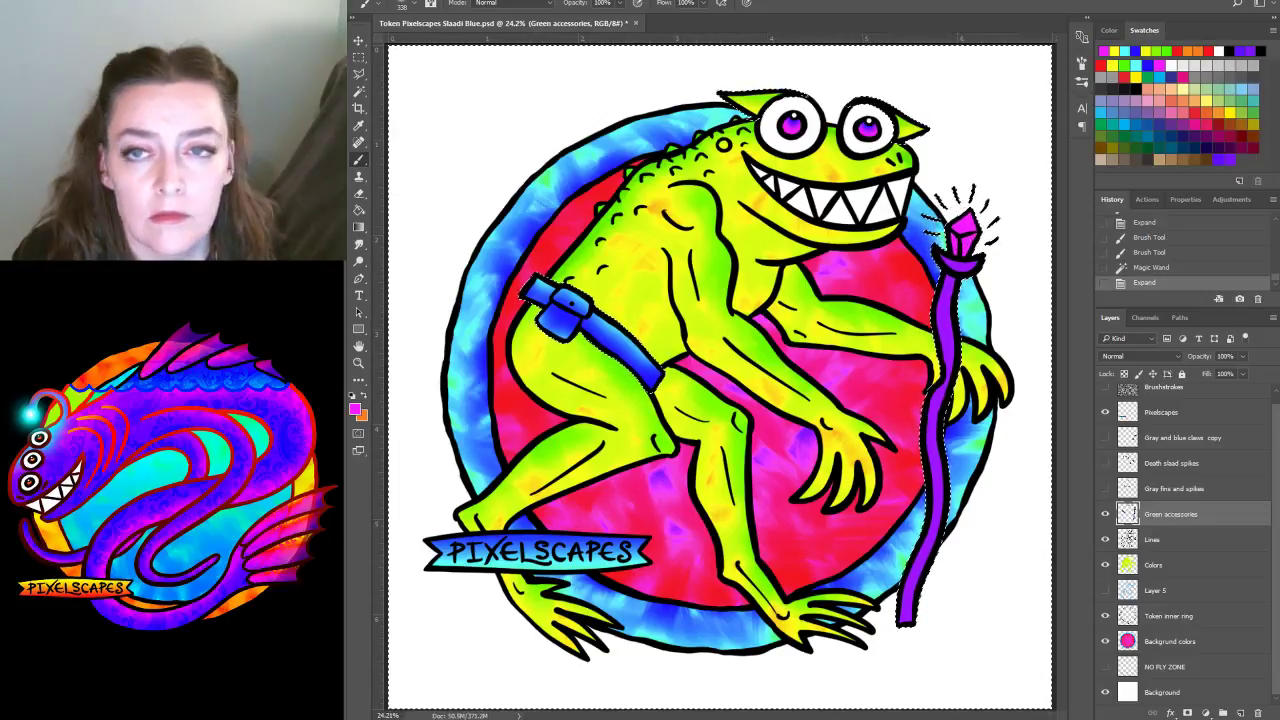
pyautogui.click(415, 5)
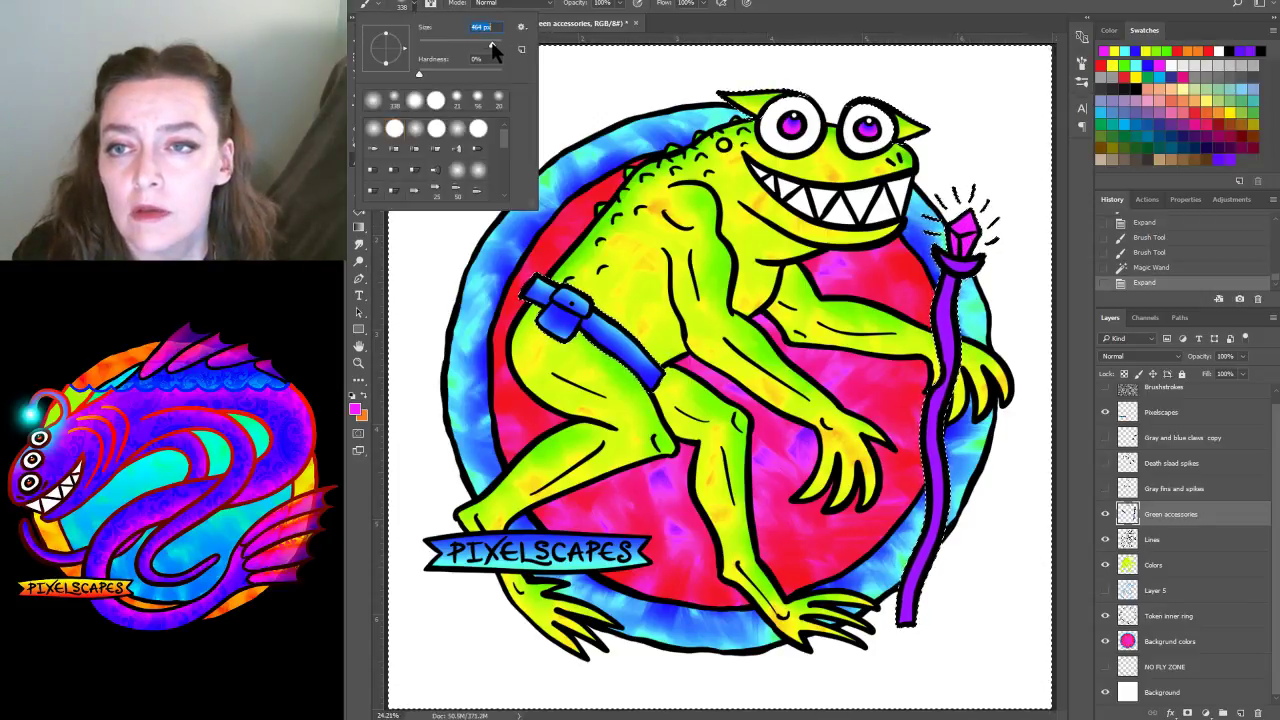
pyautogui.click(962, 225)
pyautogui.moveTo(962, 225)
pyautogui.mouseDown()
pyautogui.moveTo(1000, 175)
pyautogui.moveTo(960, 230)
pyautogui.mouseUp()
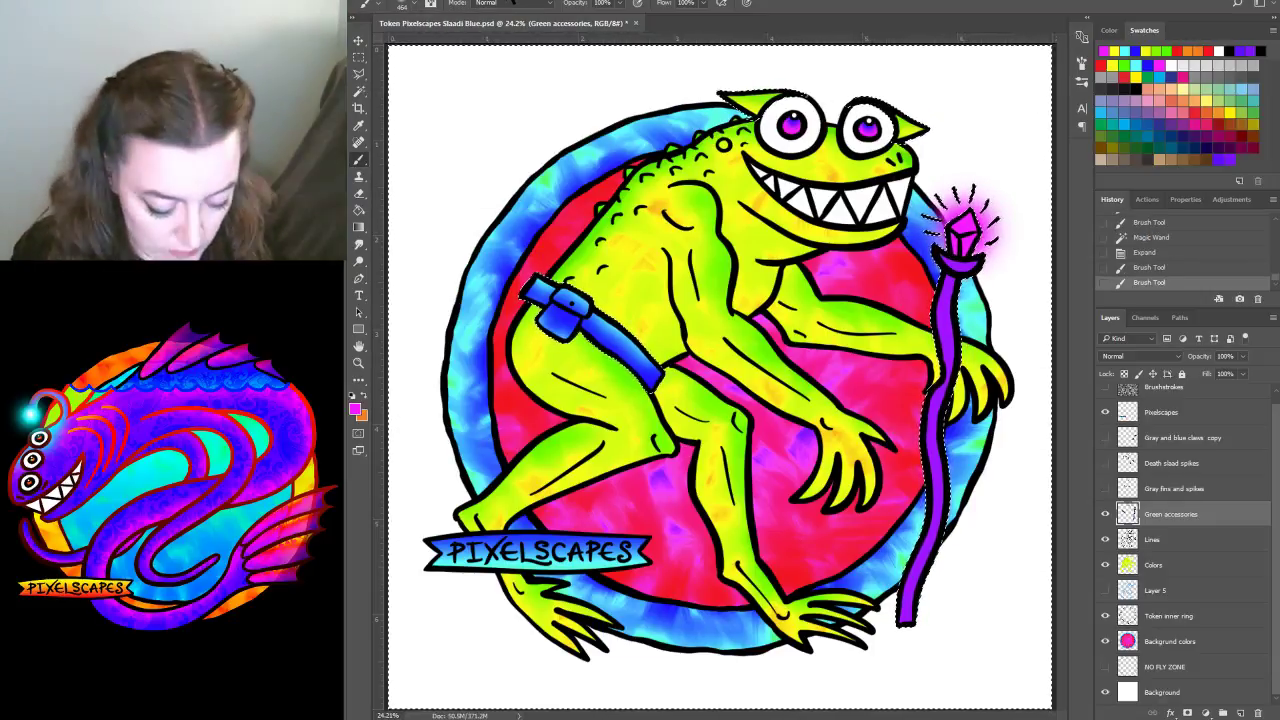
pyautogui.hotkey('ctrl', 'u')
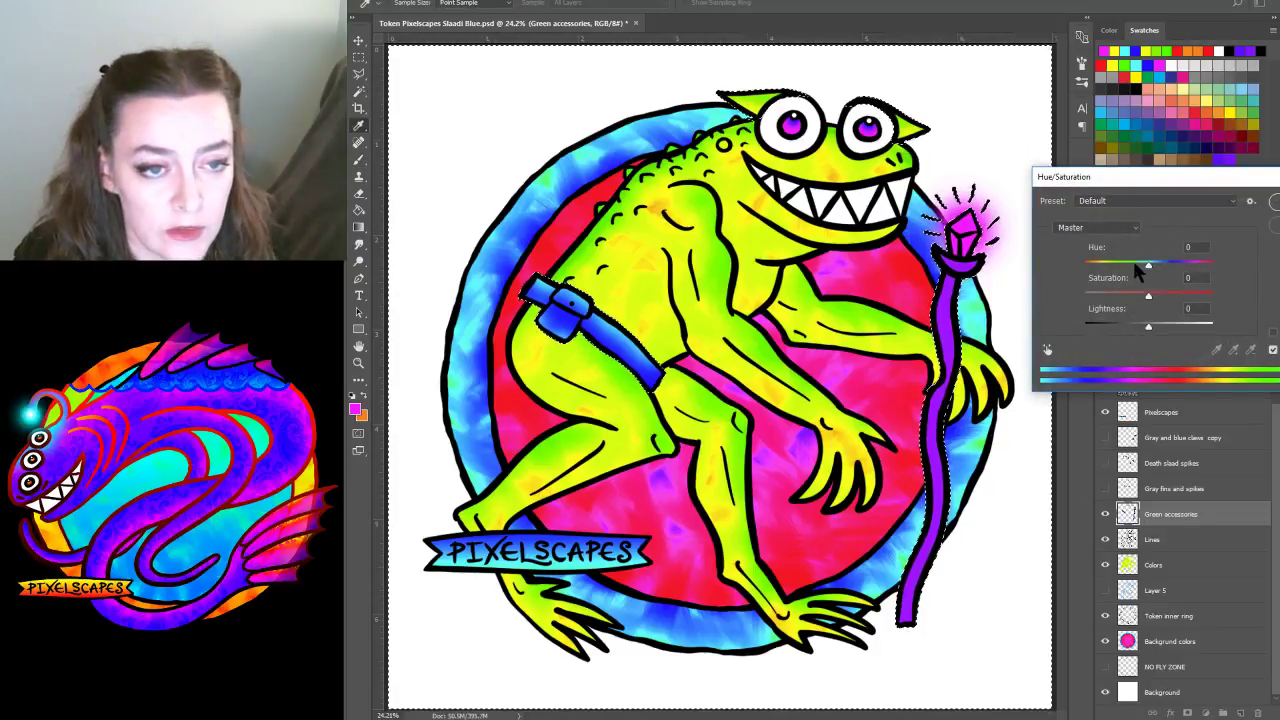
pyautogui.moveTo(1133, 260); pyautogui.dragTo(1163, 273)
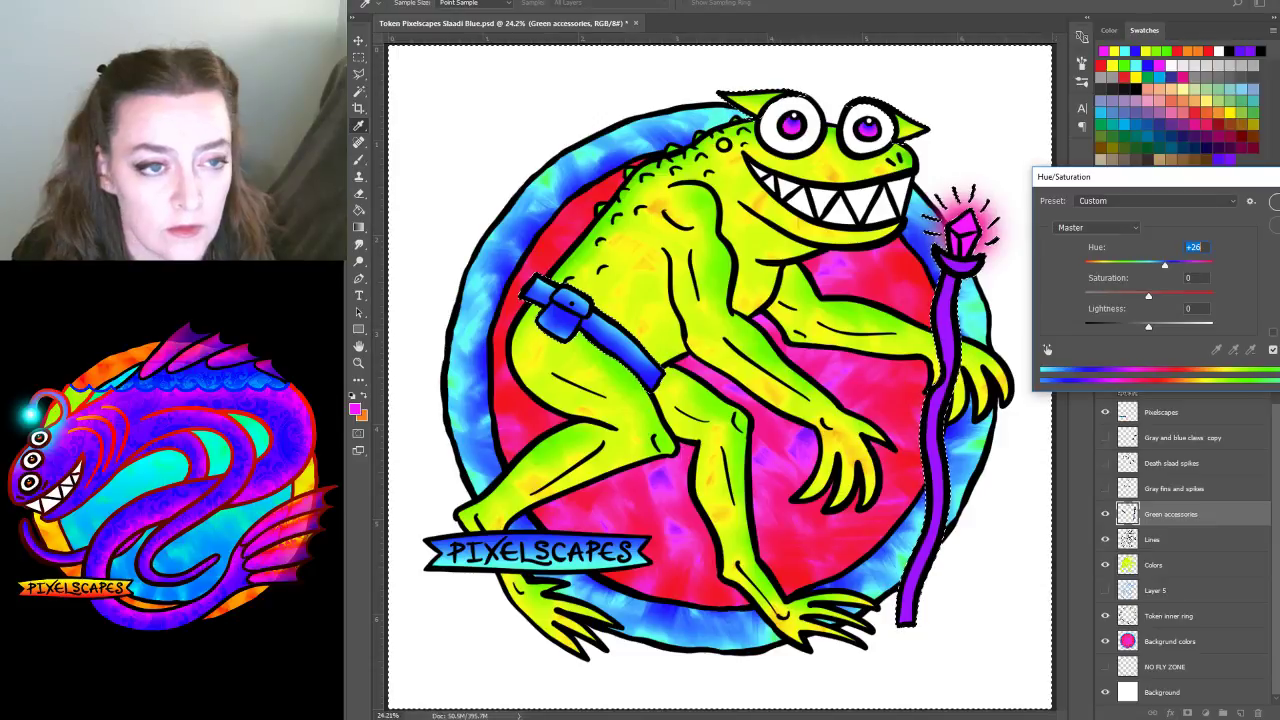
pyautogui.press('Return')
pyautogui.click(522, 2)
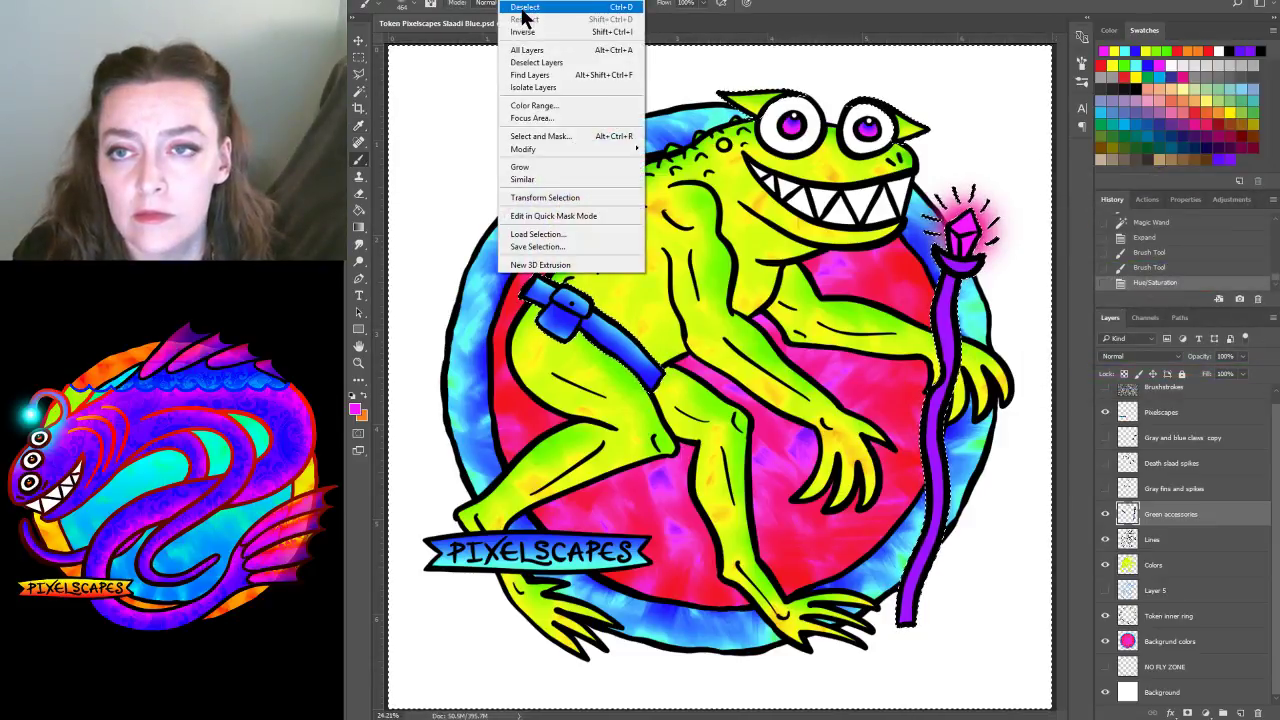
pyautogui.click(530, 20)
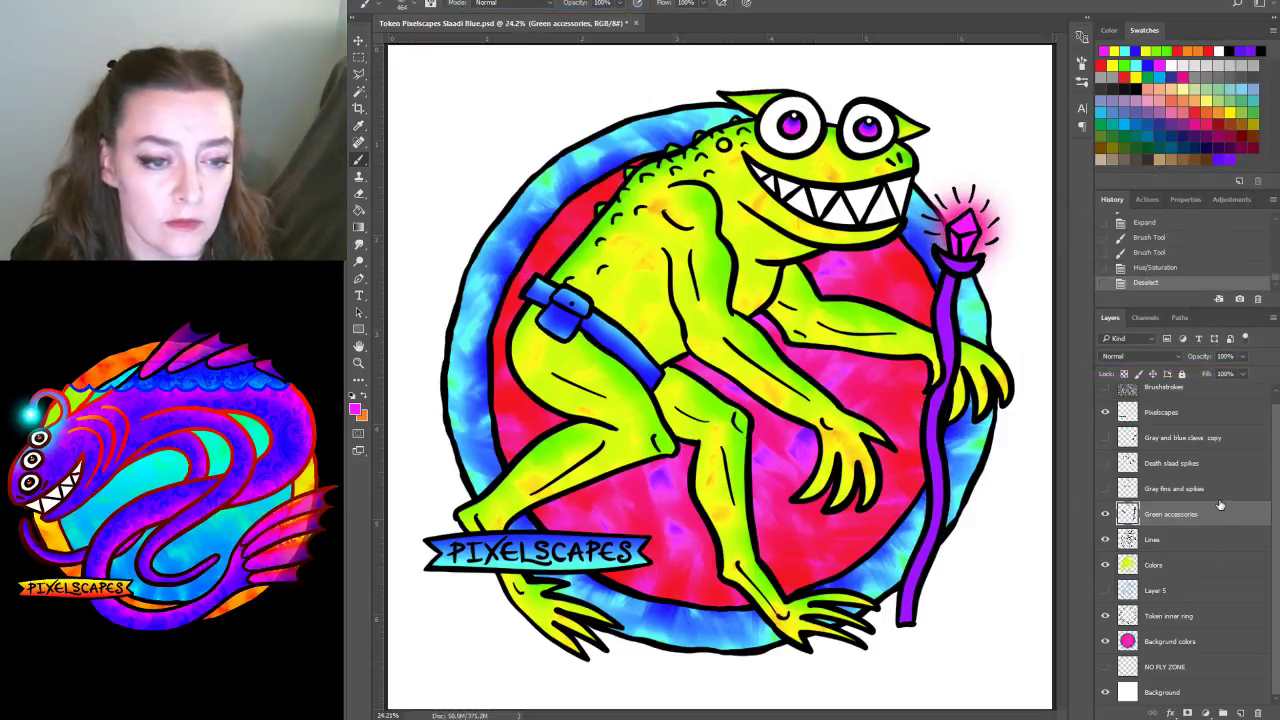
pyautogui.click(1106, 514)
pyautogui.click(1106, 514)
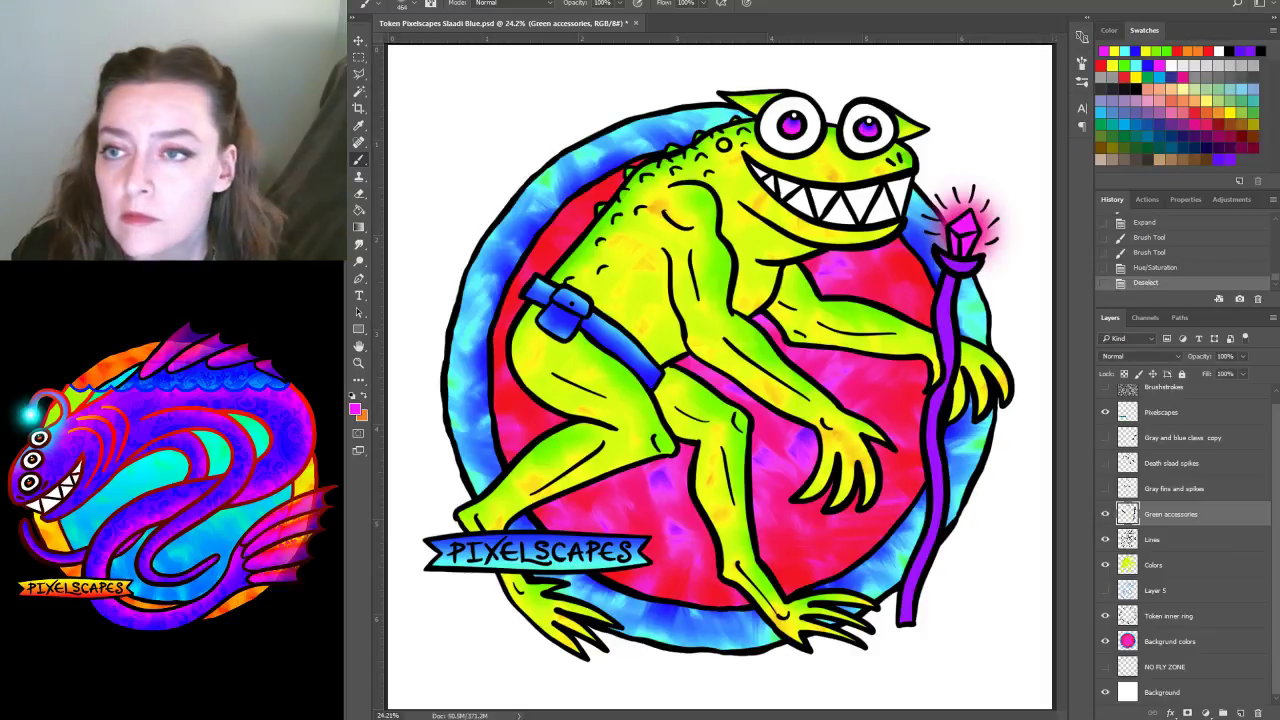
pyautogui.click(358, 90)
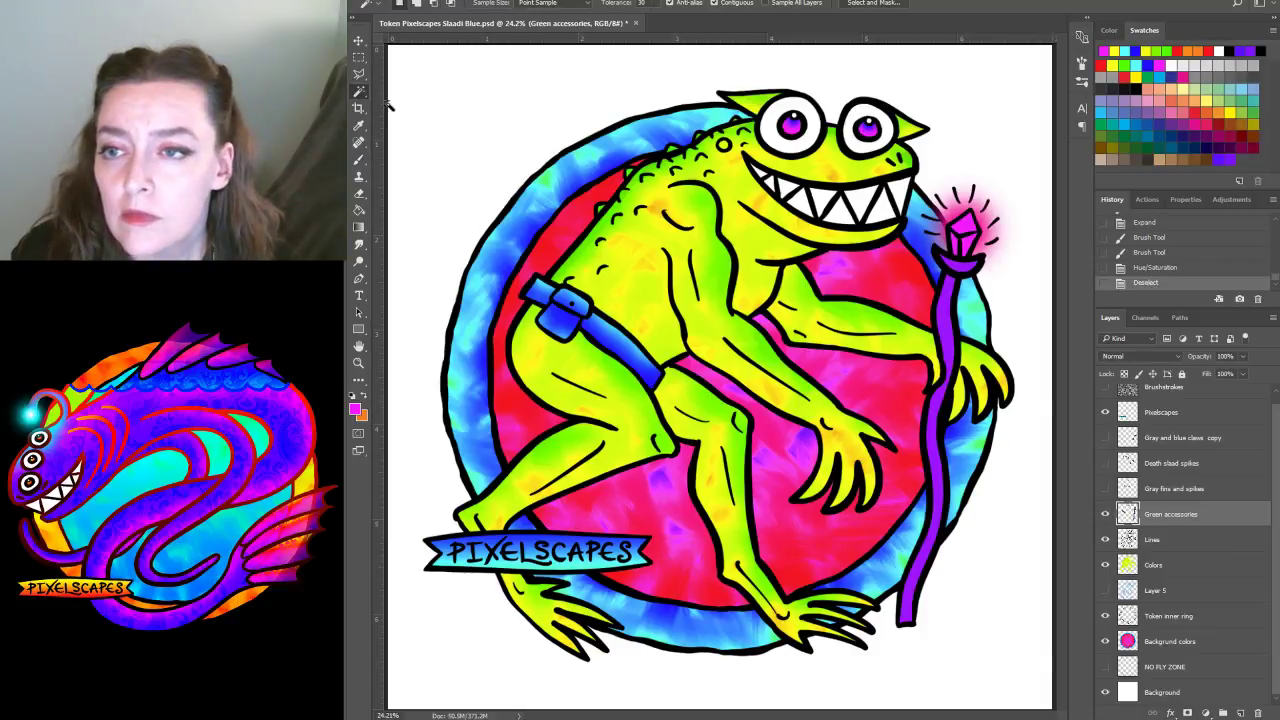
# Draw a polygonal lasso selection around the staff head and its glowing crystal
pyautogui.click(930, 183)
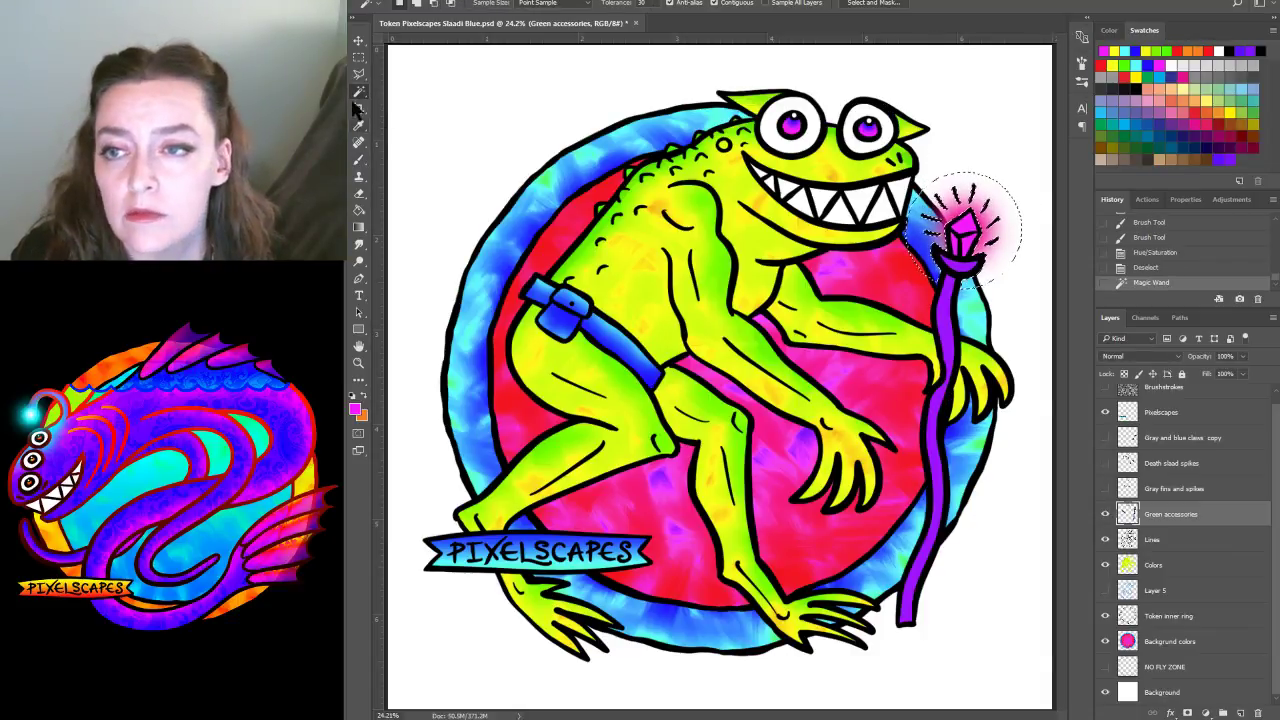
pyautogui.click(360, 70)
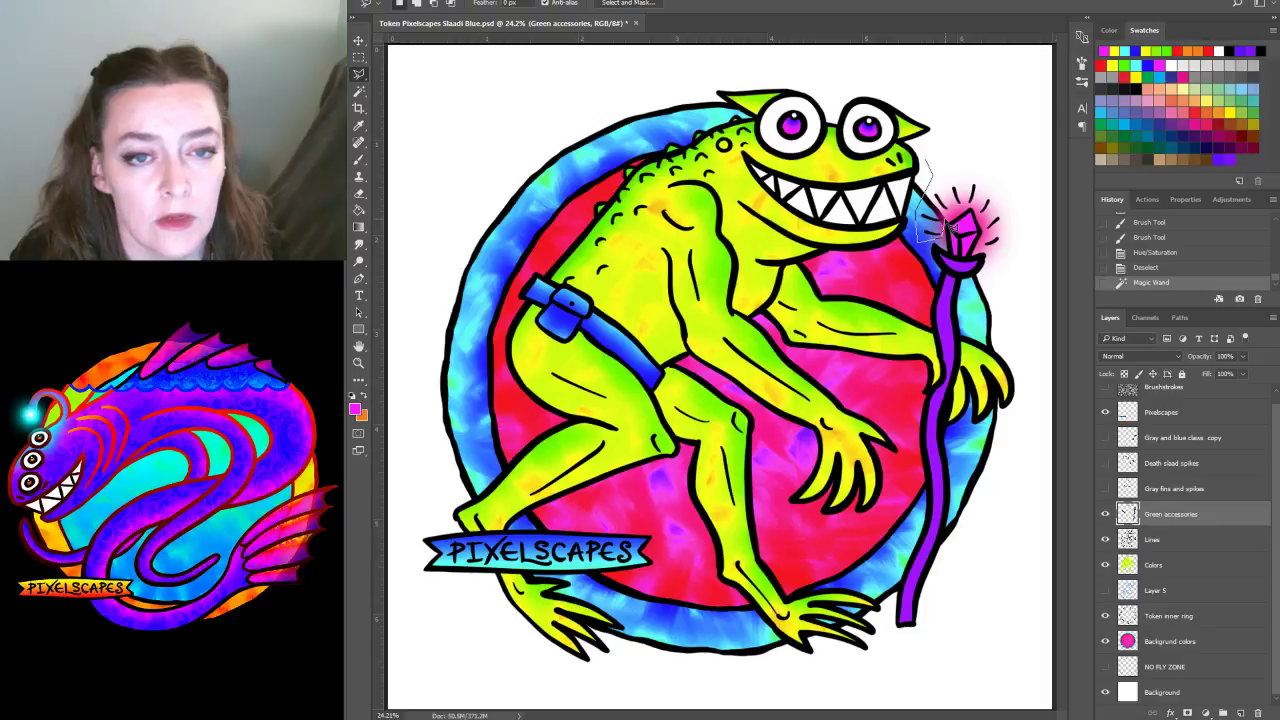
pyautogui.click(925, 162)
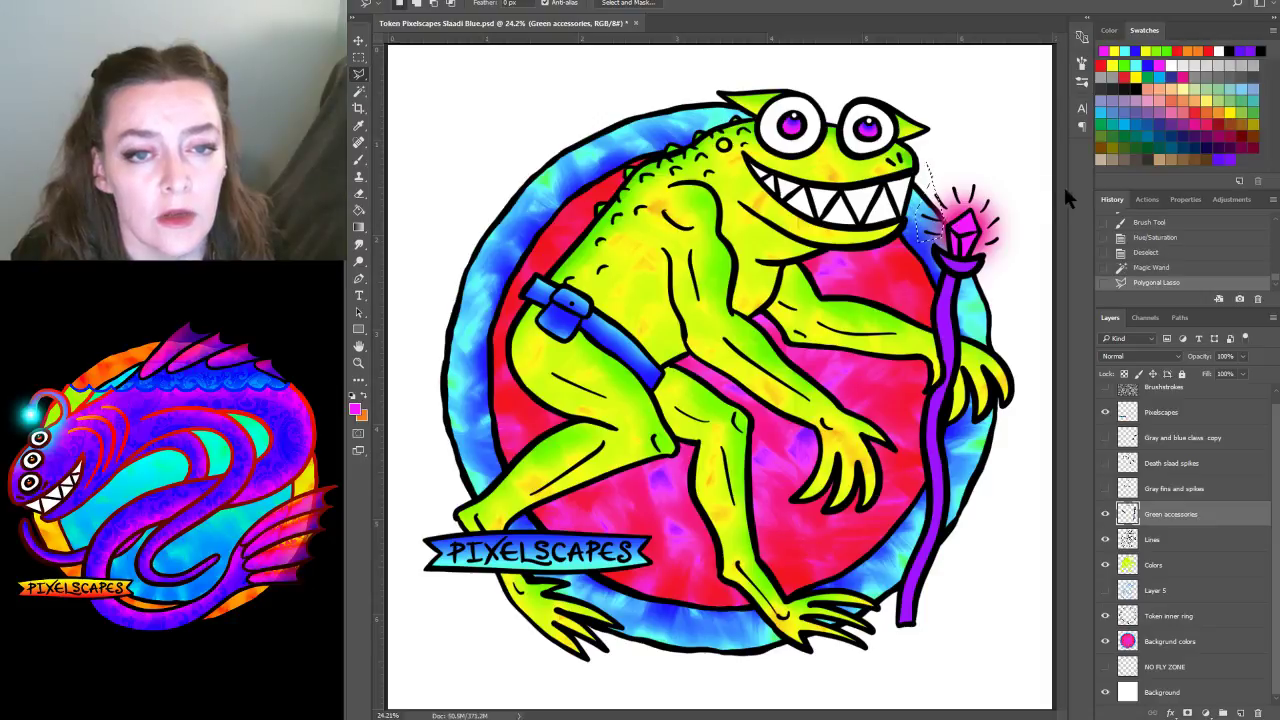
pyautogui.scroll(2, 1143, 230)
pyautogui.click(1143, 228)
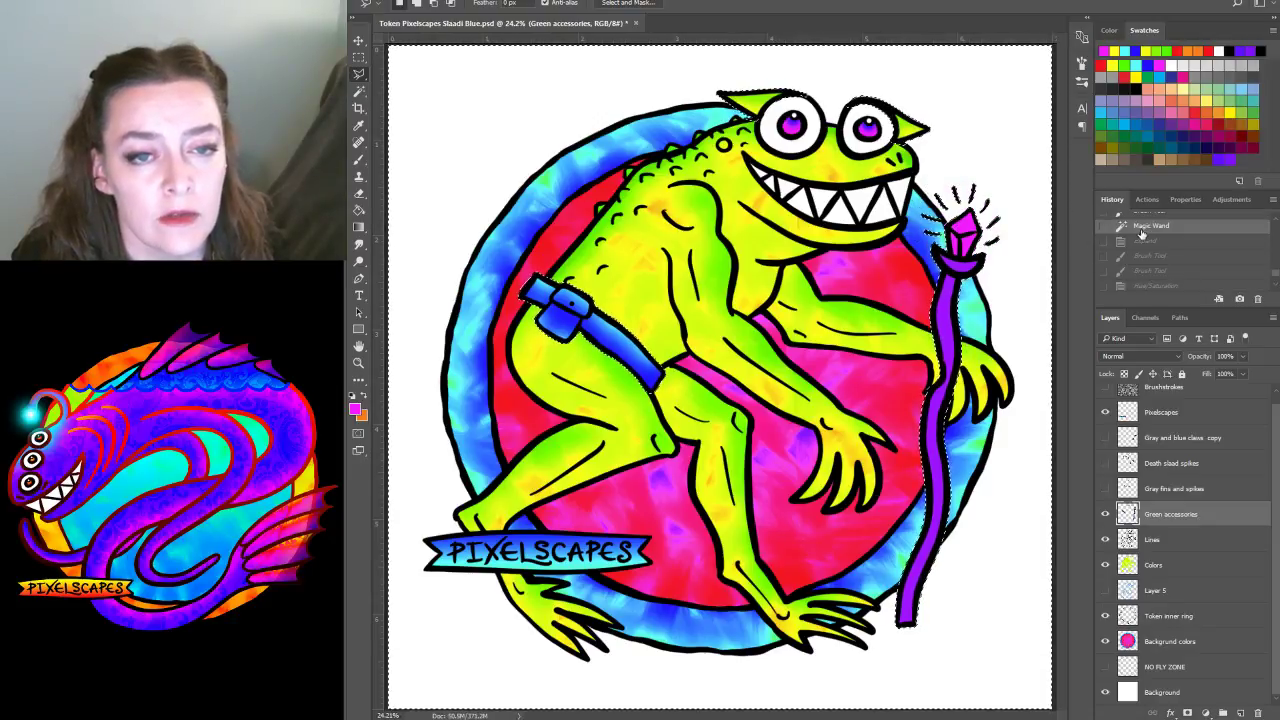
pyautogui.hotkey('ctrl', 'd')
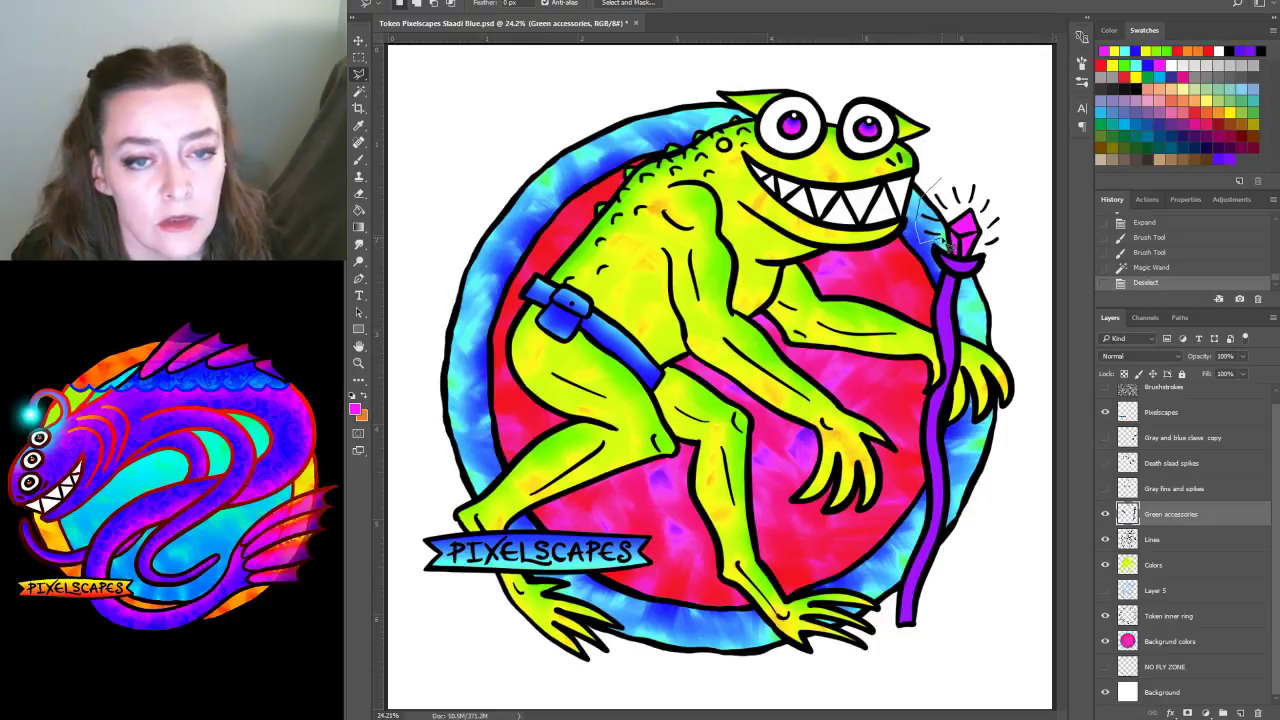
pyautogui.click(1016, 242)
pyautogui.click(928, 183)
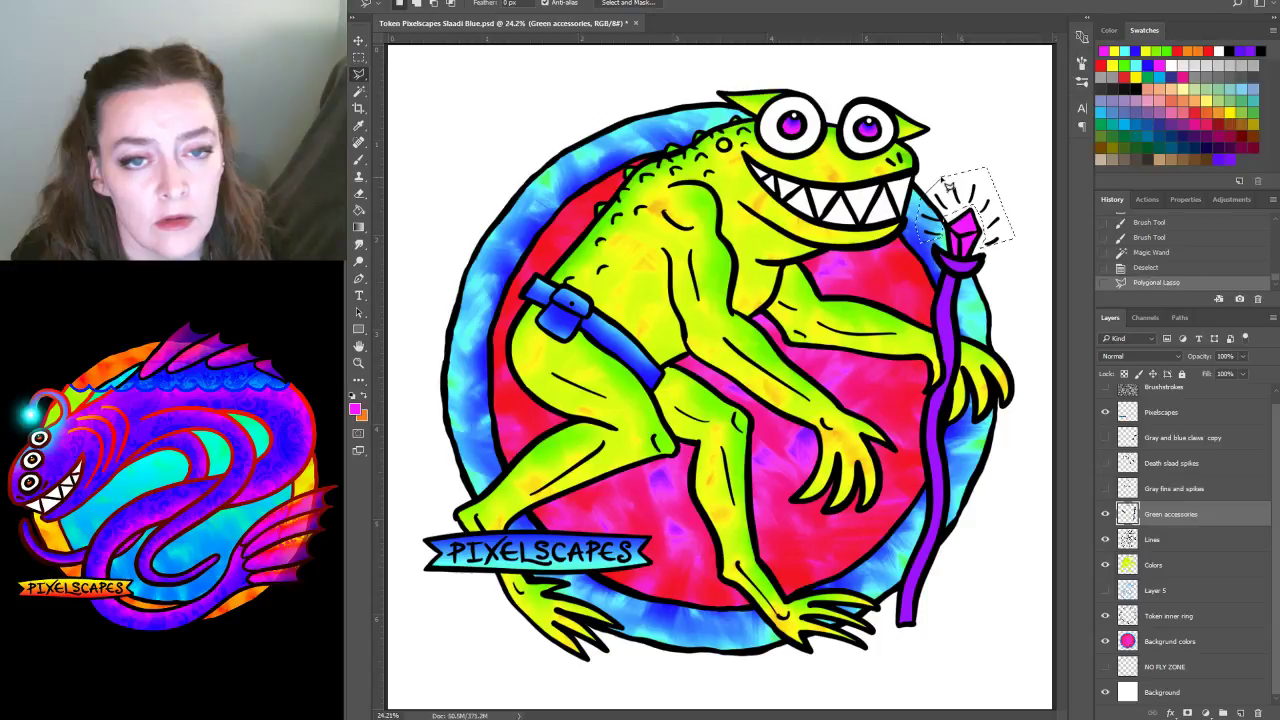
# Duplicate Green accessories, invert the selection, delete everything outside the staff head, and deselect
pyautogui.moveTo(1192, 524); pyautogui.dragTo(1240, 714)
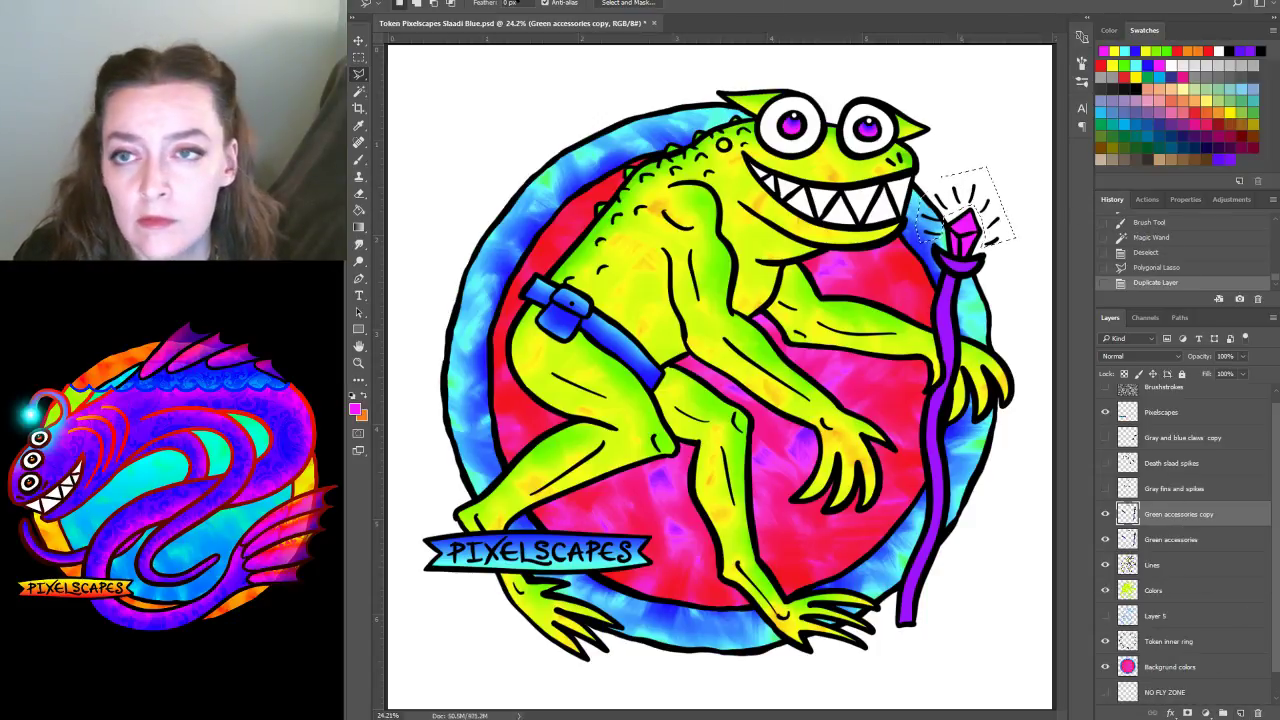
pyautogui.click(515, 0)
pyautogui.click(522, 33)
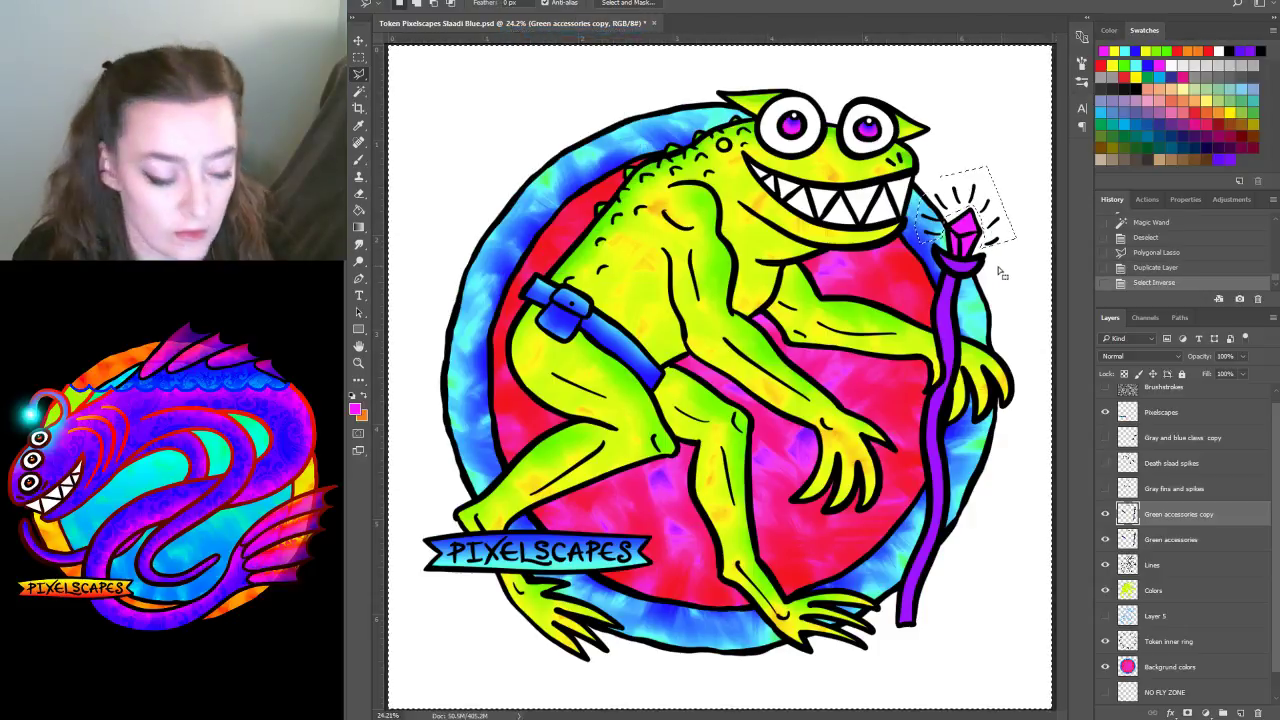
pyautogui.press('Delete')
pyautogui.click(515, 2)
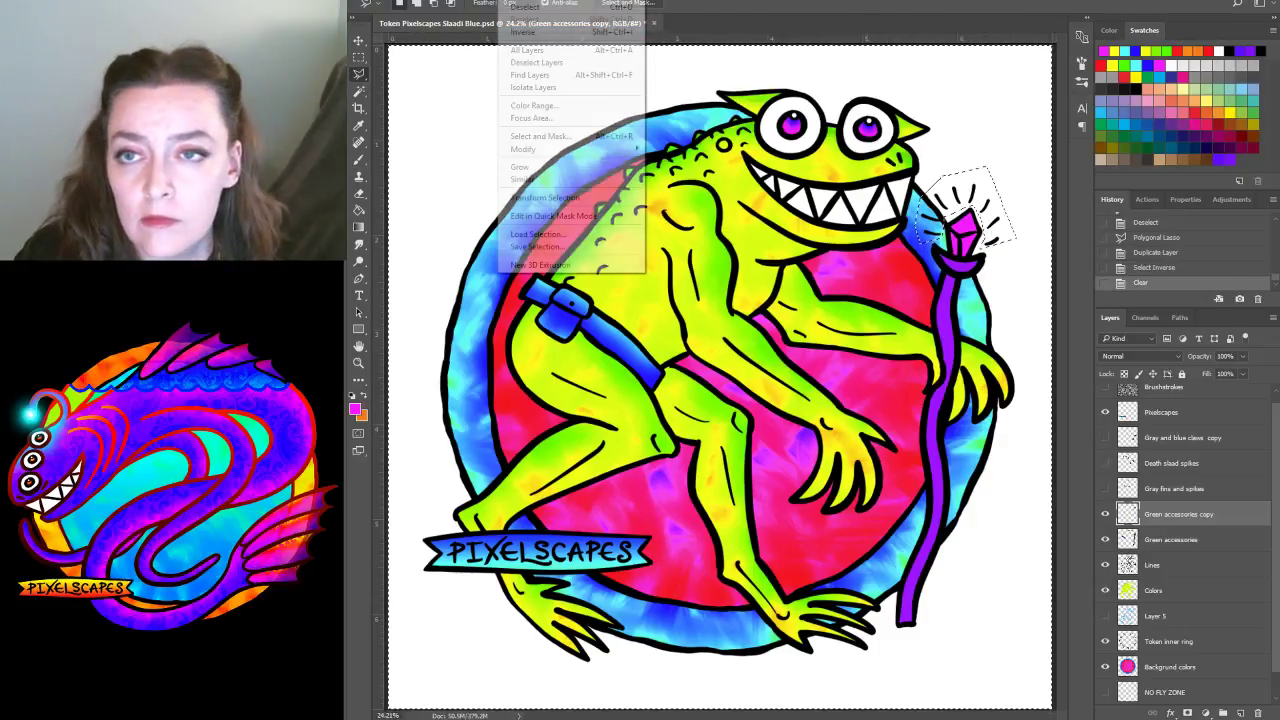
pyautogui.click(531, 15)
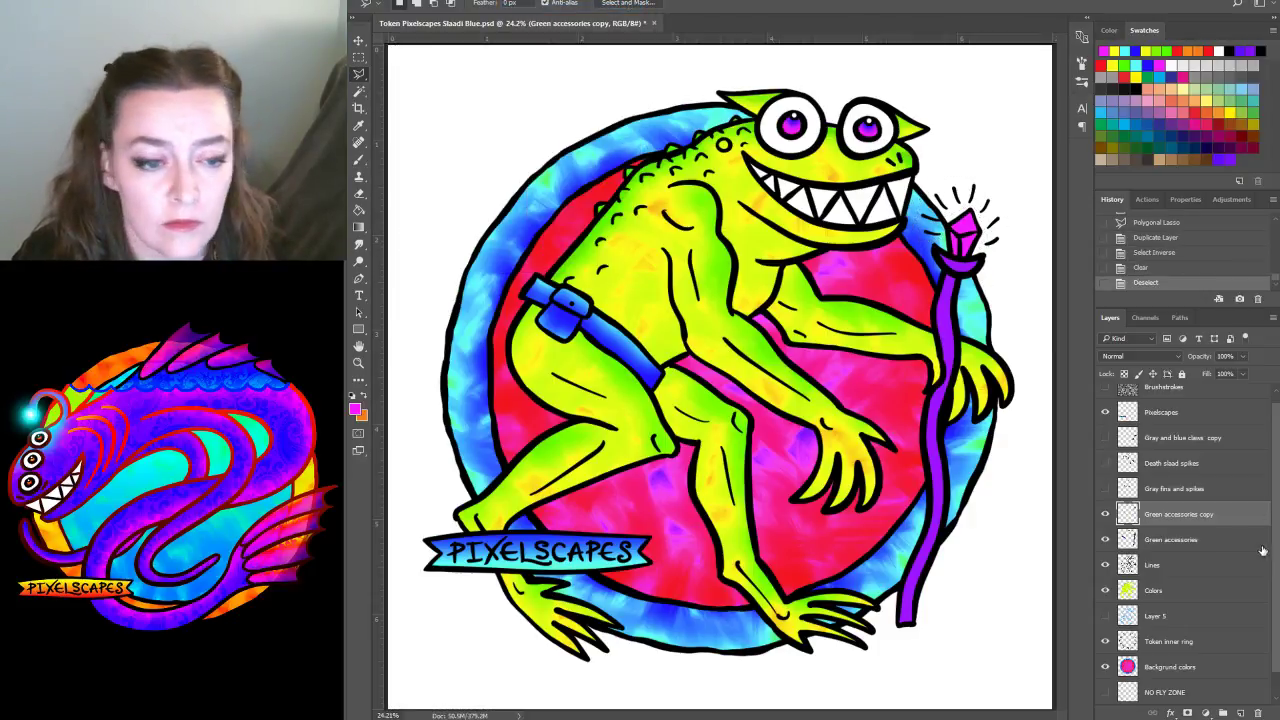
# Rename the Green accessories copy layer to 'Green glow lines'
pyautogui.doubleClick(1160, 513)
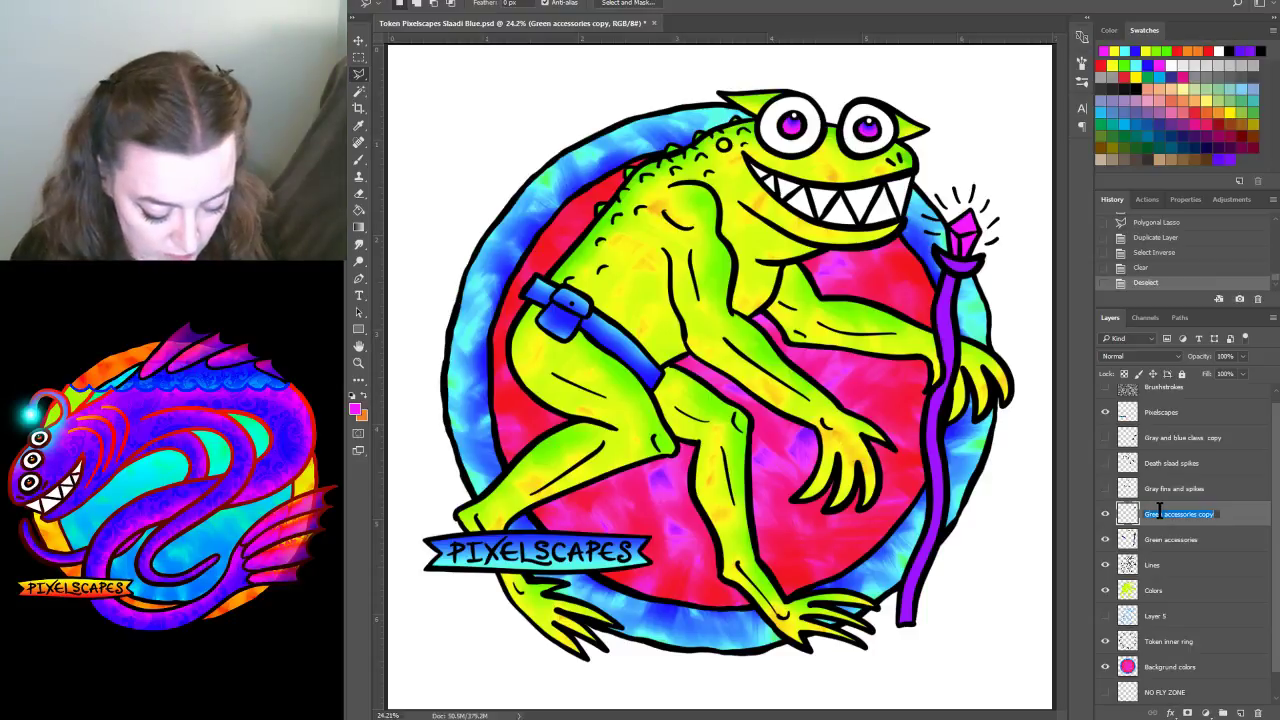
pyautogui.write('Green glow lines')
pyautogui.press('Return')
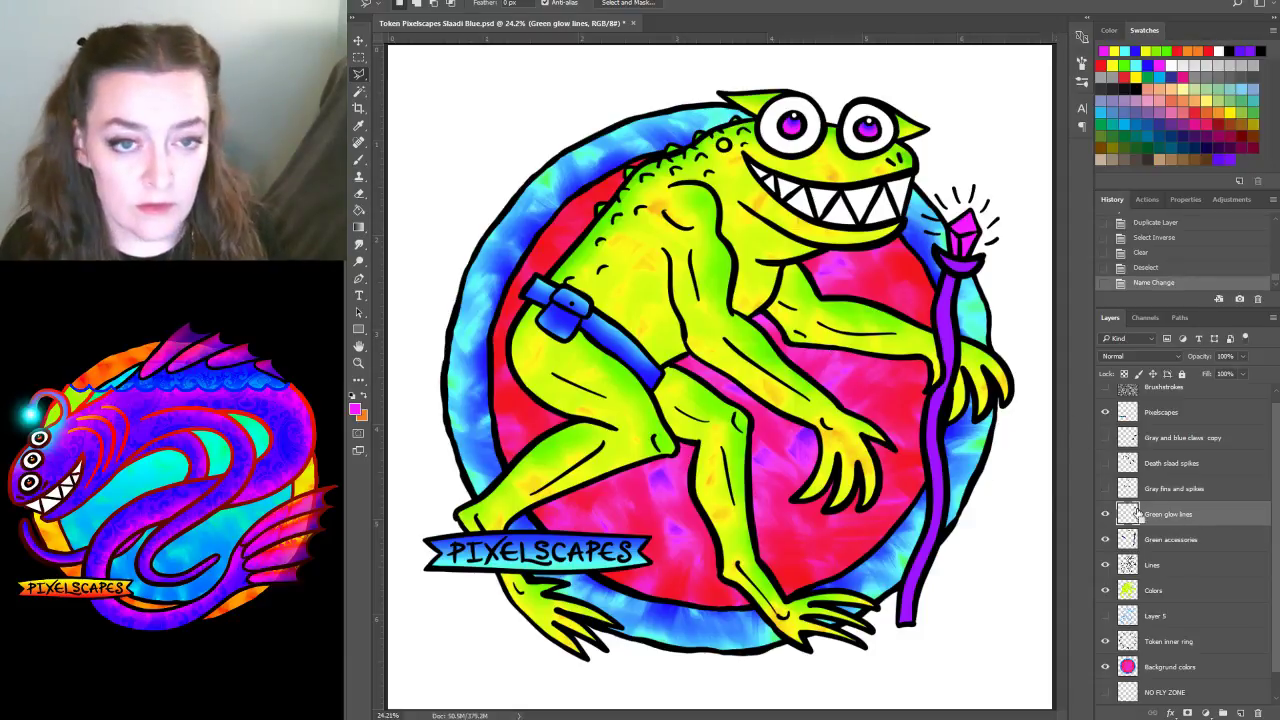
# Load the glow lines' outline as a selection and paint the rays around the crystal pink
pyautogui.hotkey('ctrl', 'i')
pyautogui.hotkey('ctrl', 'i')
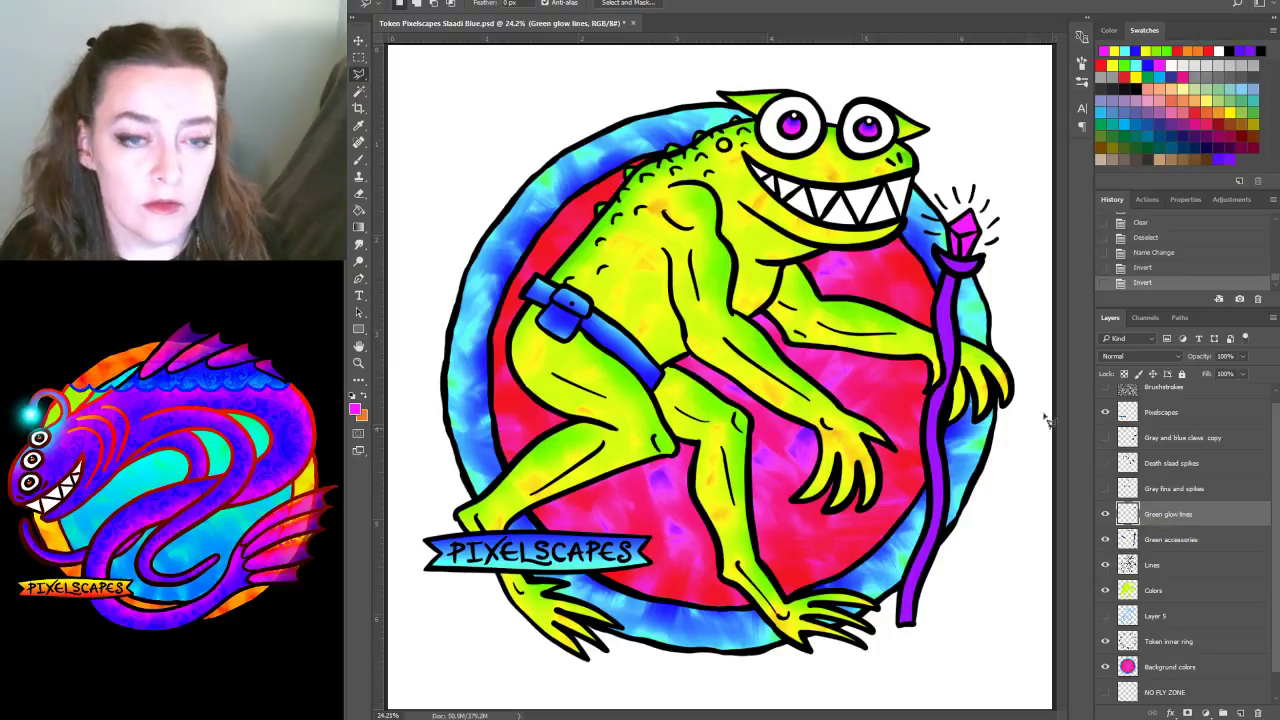
pyautogui.click(515, 1)
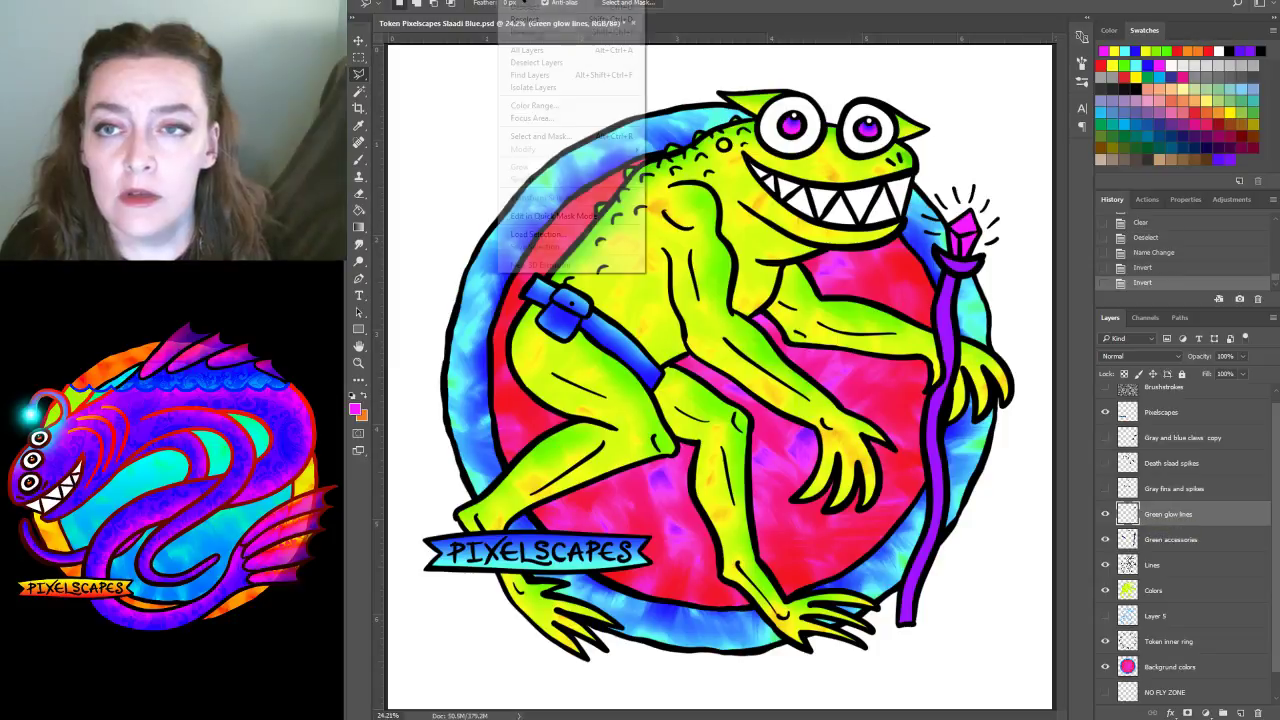
pyautogui.click(540, 234)
pyautogui.click(943, 245)
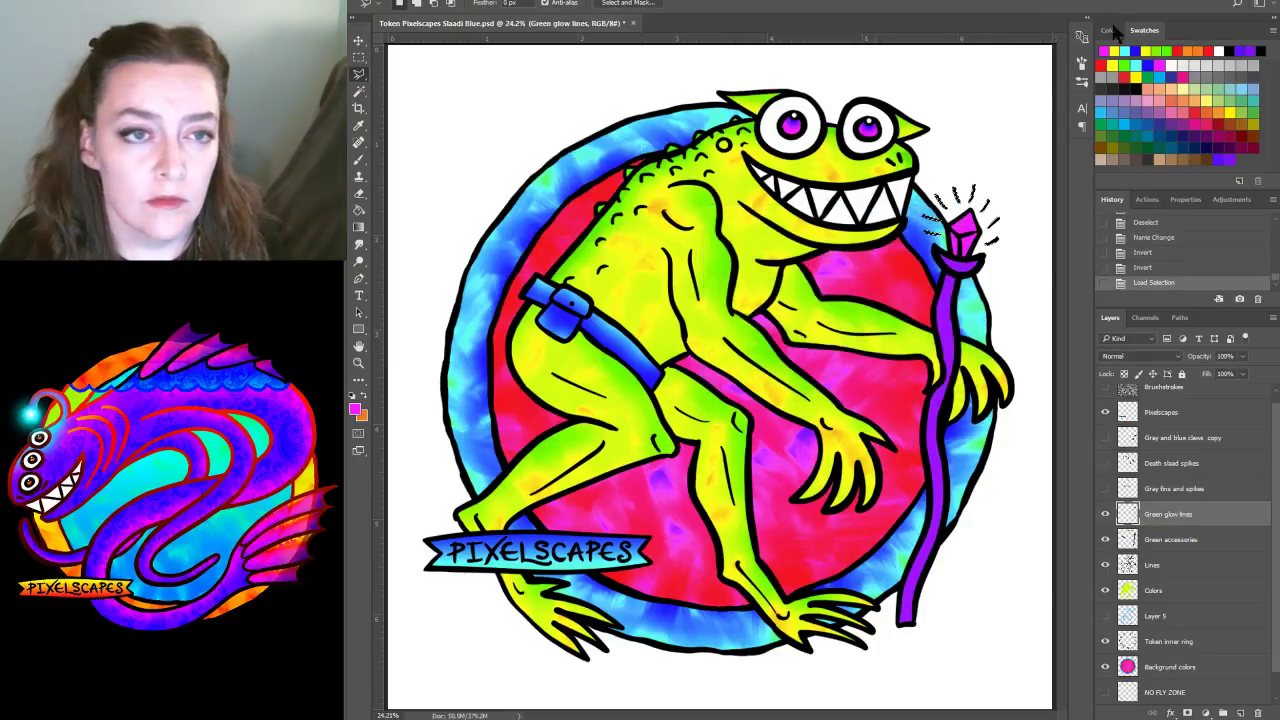
pyautogui.click(359, 159)
pyautogui.moveTo(942, 214)
pyautogui.mouseDown()
pyautogui.moveTo(963, 184)
pyautogui.moveTo(1005, 260)
pyautogui.moveTo(992, 177)
pyautogui.moveTo(938, 250)
pyautogui.moveTo(1002, 238)
pyautogui.moveTo(934, 184)
pyautogui.mouseUp()
# Deselect and nudge the pink glow lines slightly upward with the Move tool
pyautogui.click(511, 1)
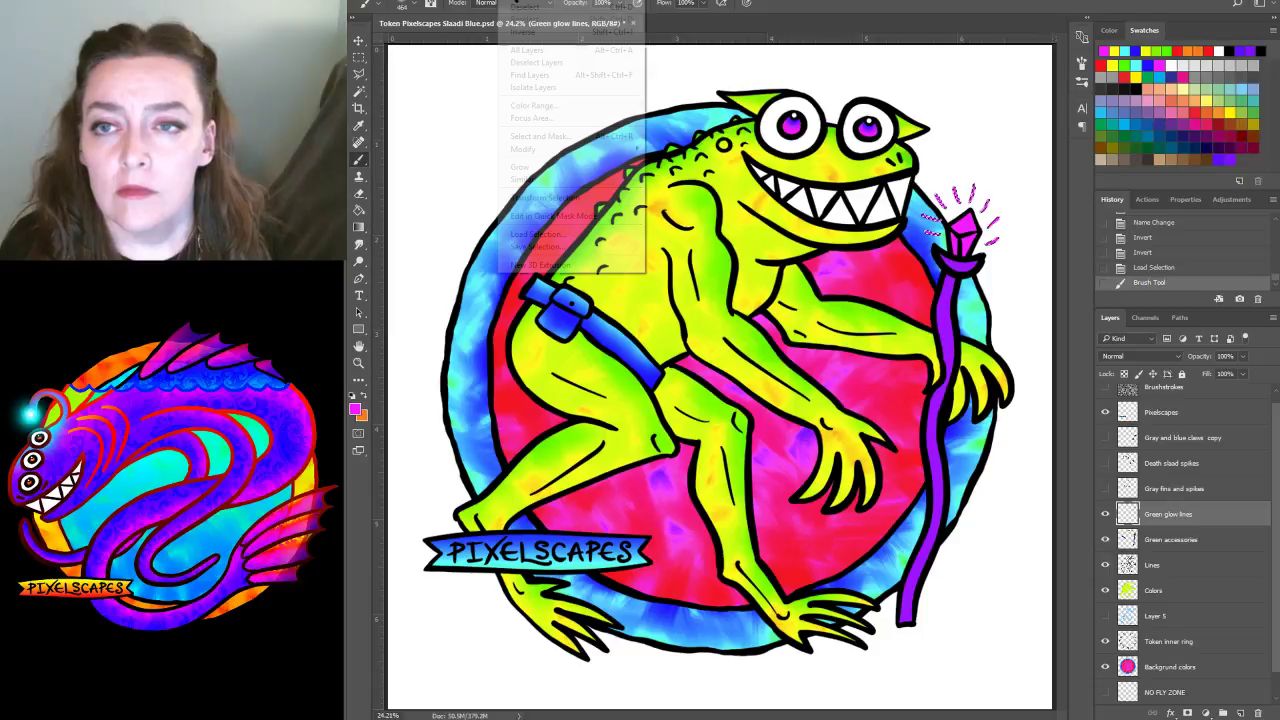
pyautogui.click(516, 9)
pyautogui.click(515, 4)
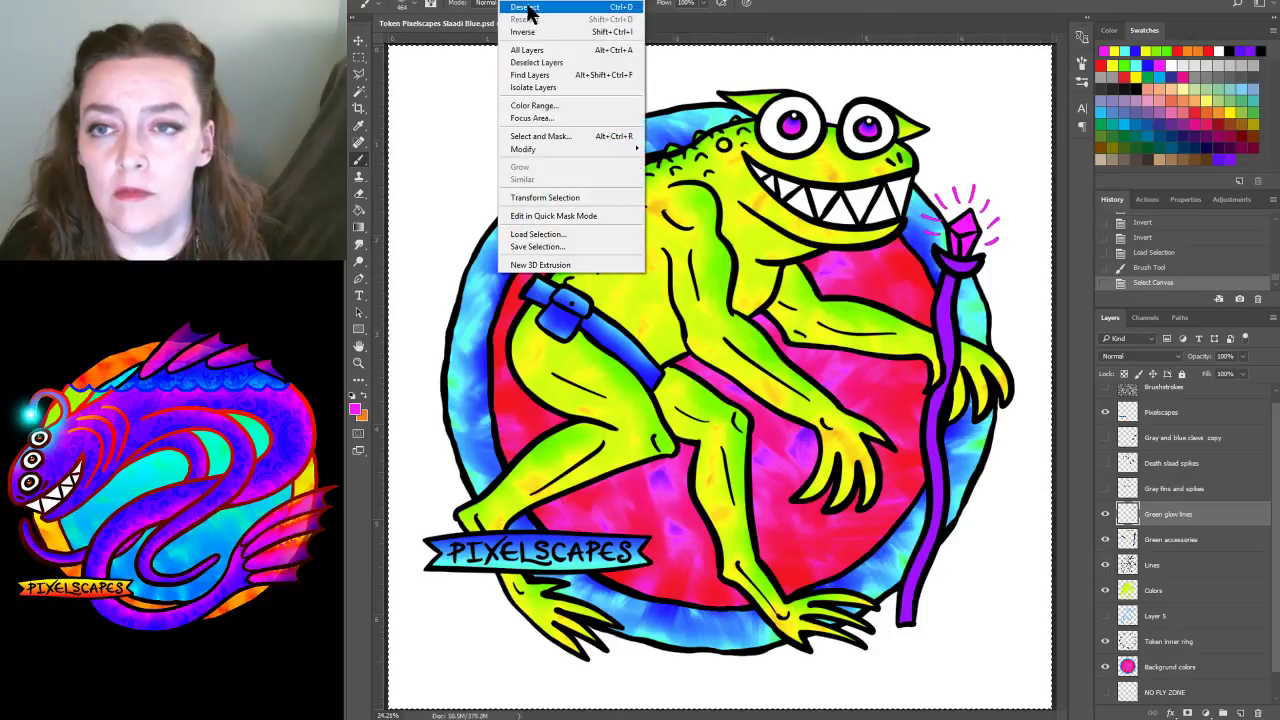
pyautogui.click(516, 17)
pyautogui.click(358, 93)
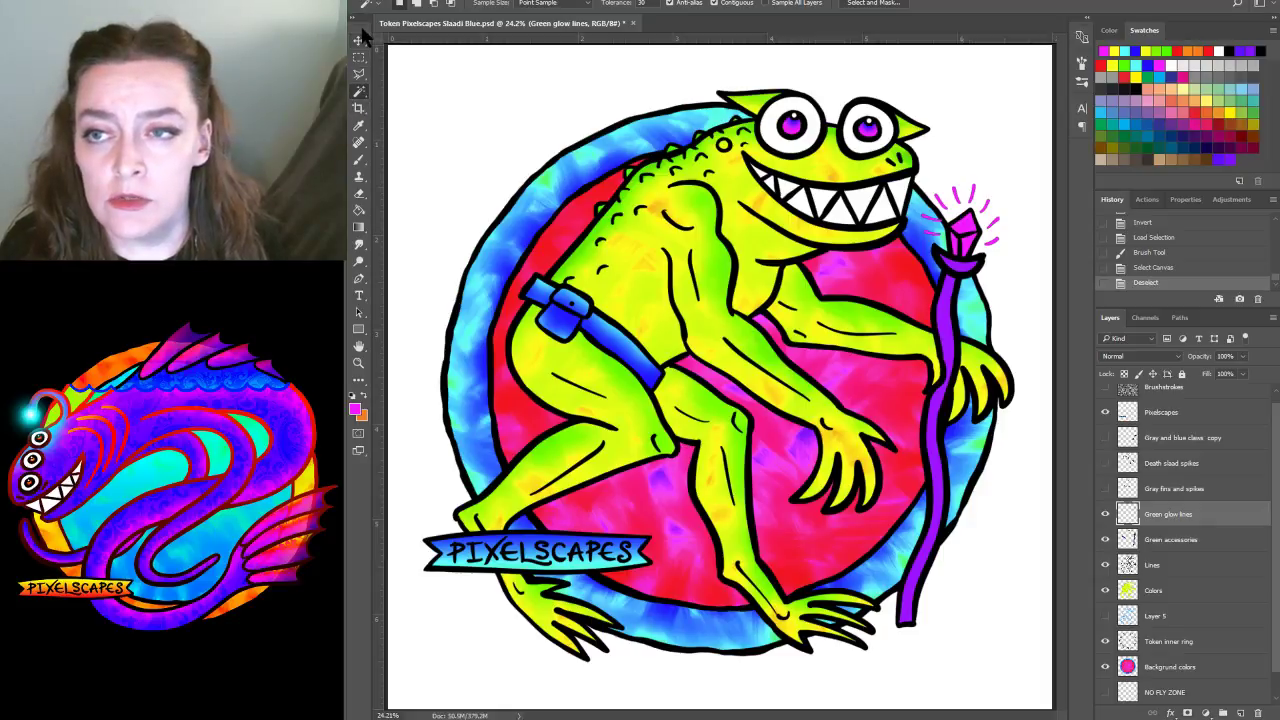
pyautogui.click(359, 40)
pyautogui.press('Up')
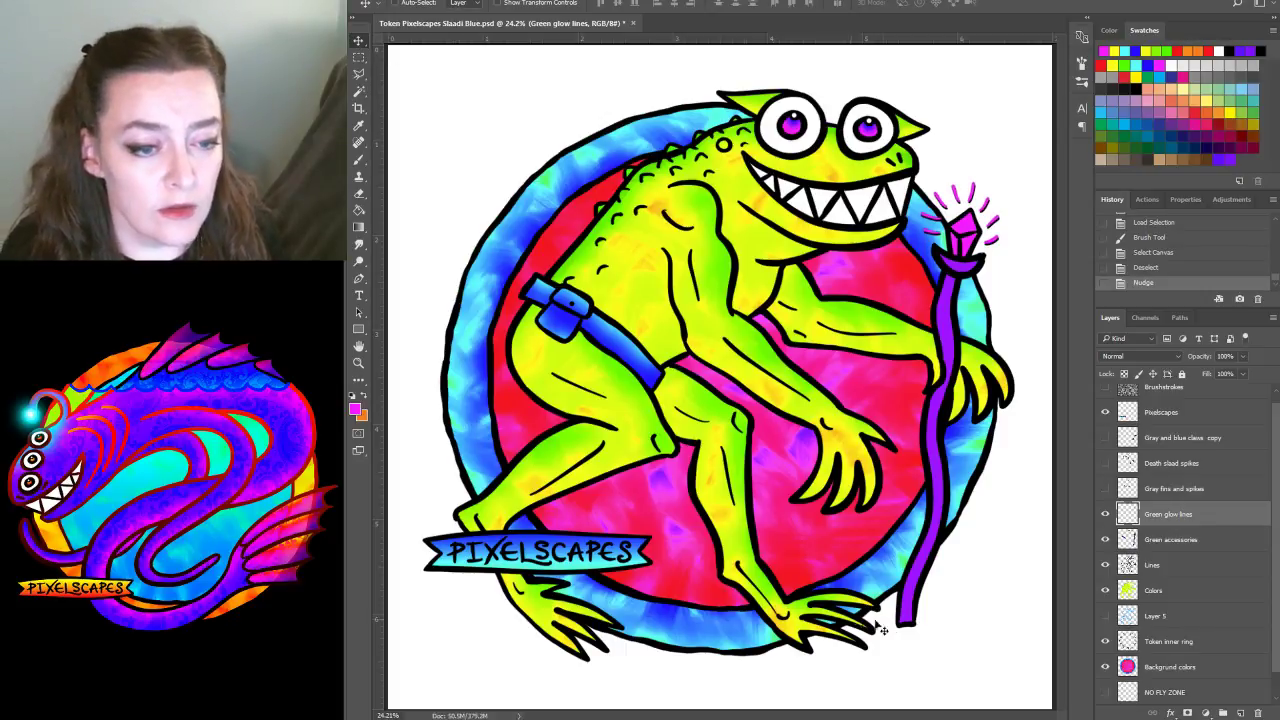
# Paint soft pink over the staff crystal and reduce the brush size to 401 px
pyautogui.click(359, 160)
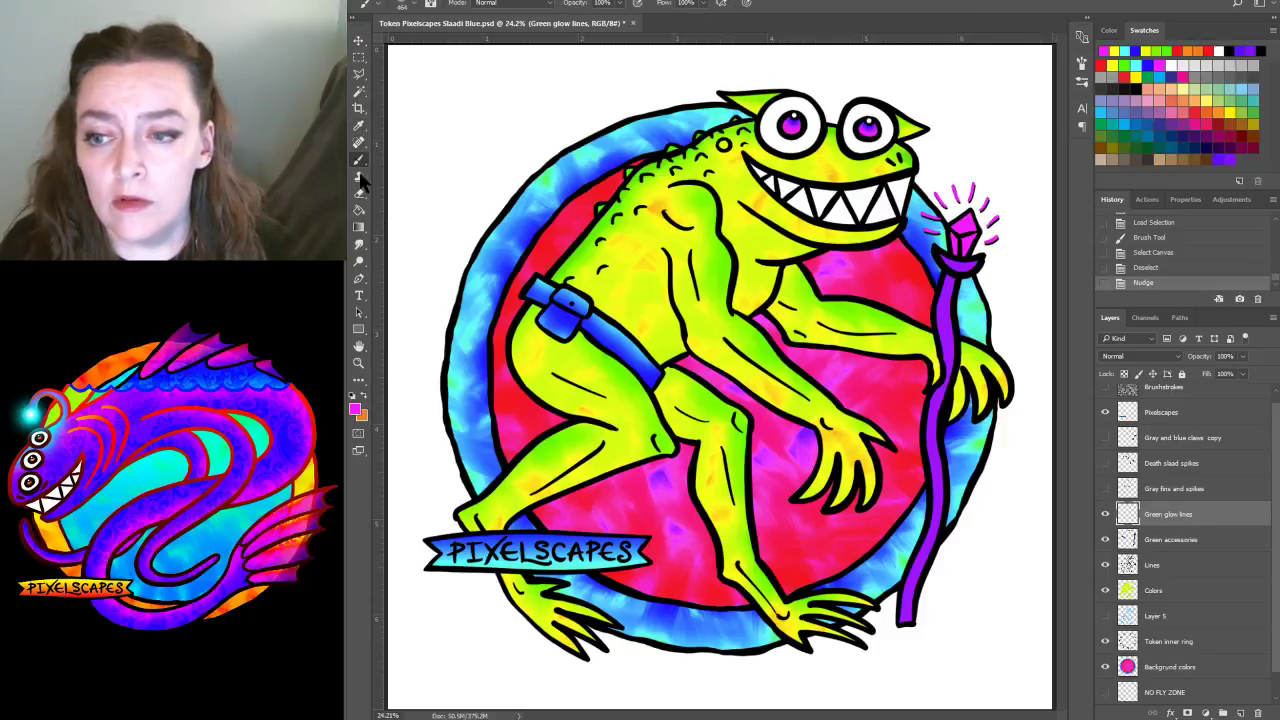
pyautogui.click(963, 222)
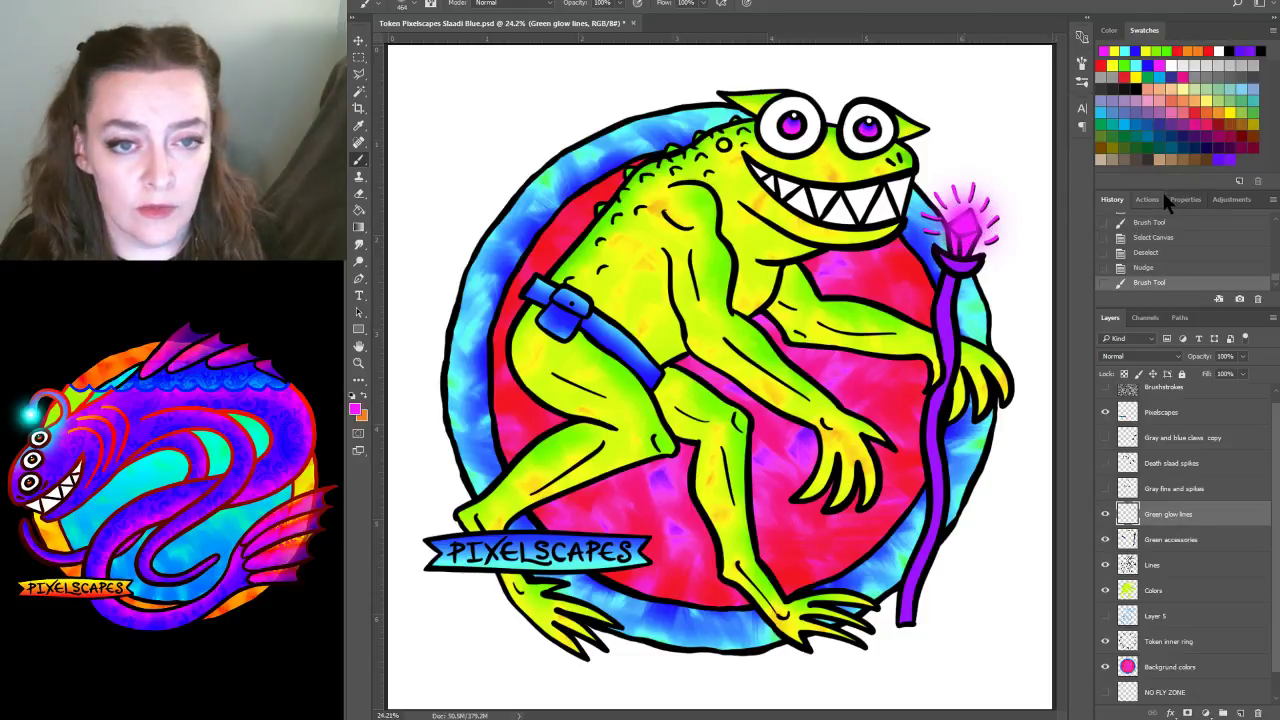
pyautogui.click(1168, 541)
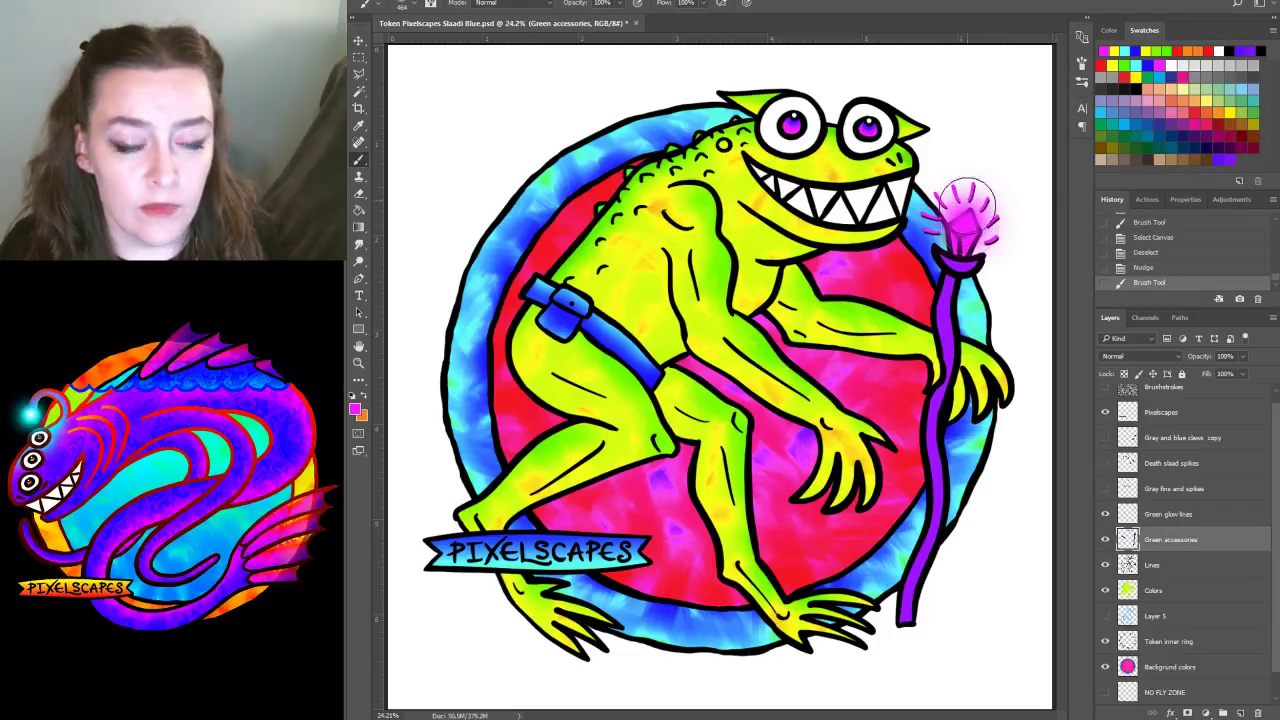
pyautogui.click(416, 5)
pyautogui.moveTo(495, 50); pyautogui.dragTo(489, 47)
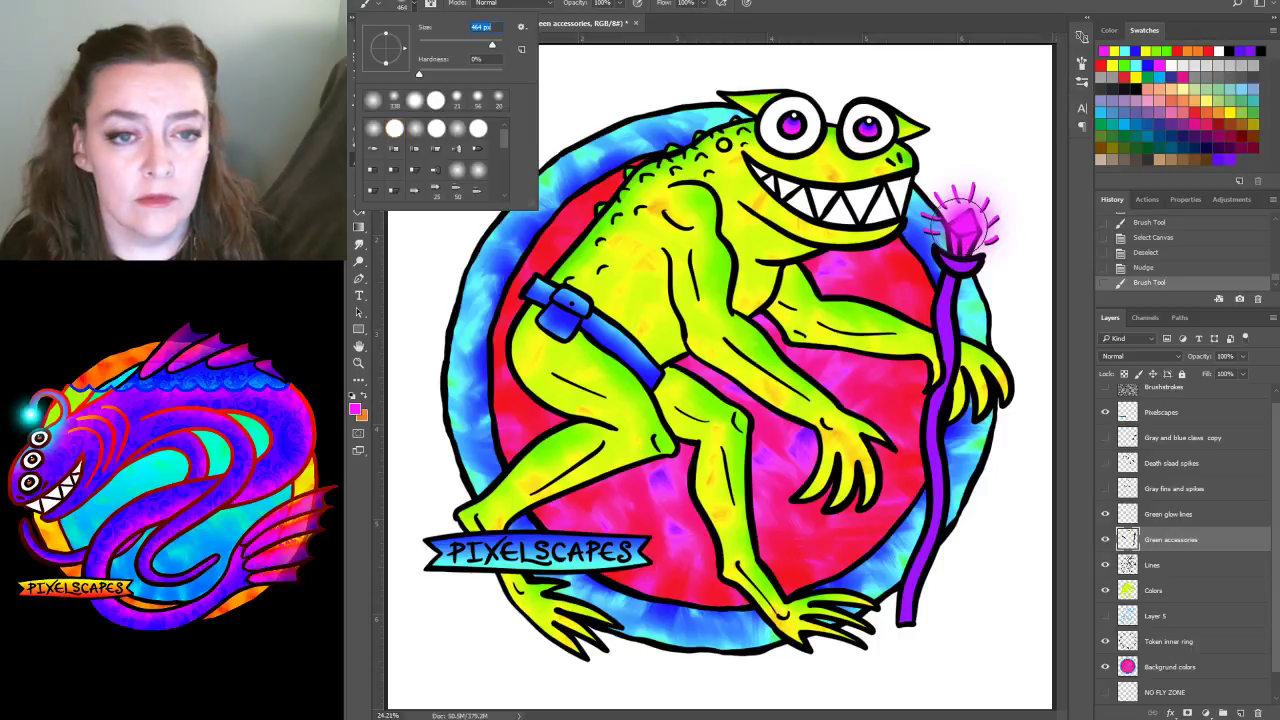
pyautogui.click(960, 225)
pyautogui.hotkey('ctrl', 'z')
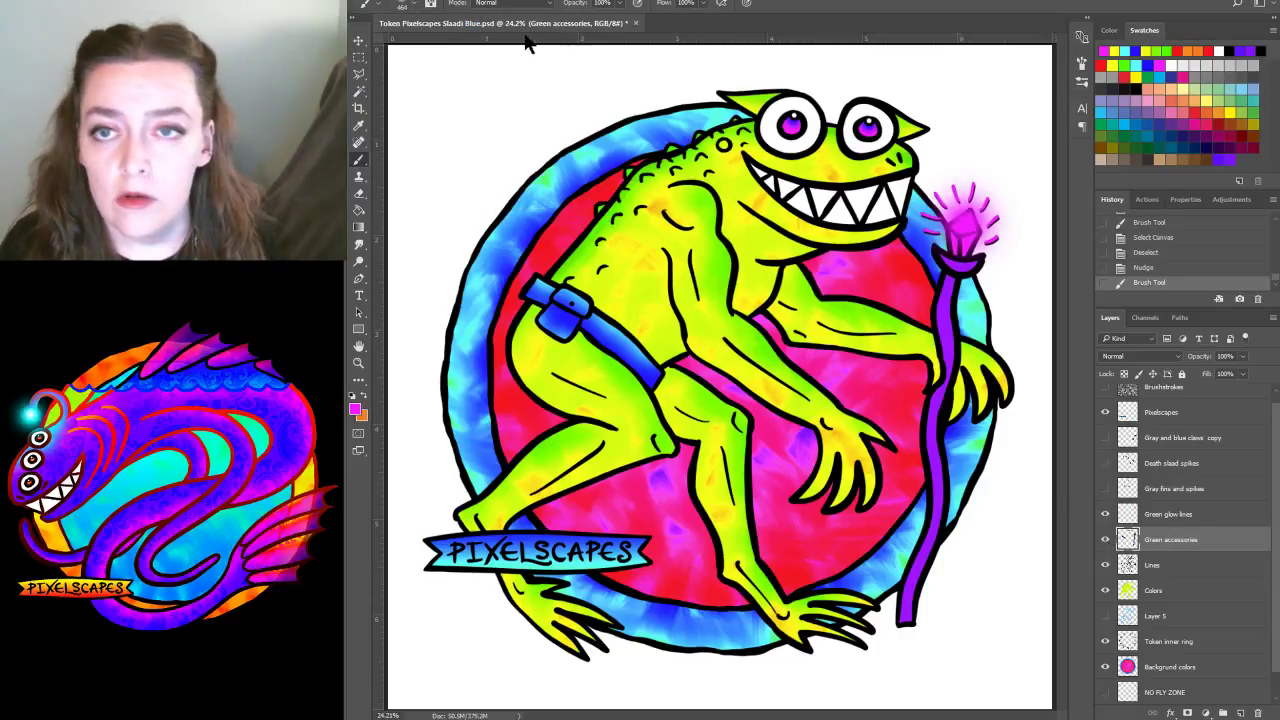
# Add a new Layer 6 below Green accessories and brush a magenta glow onto the crystal
pyautogui.hotkey('ctrl', 'shift', 'alt', 'n')
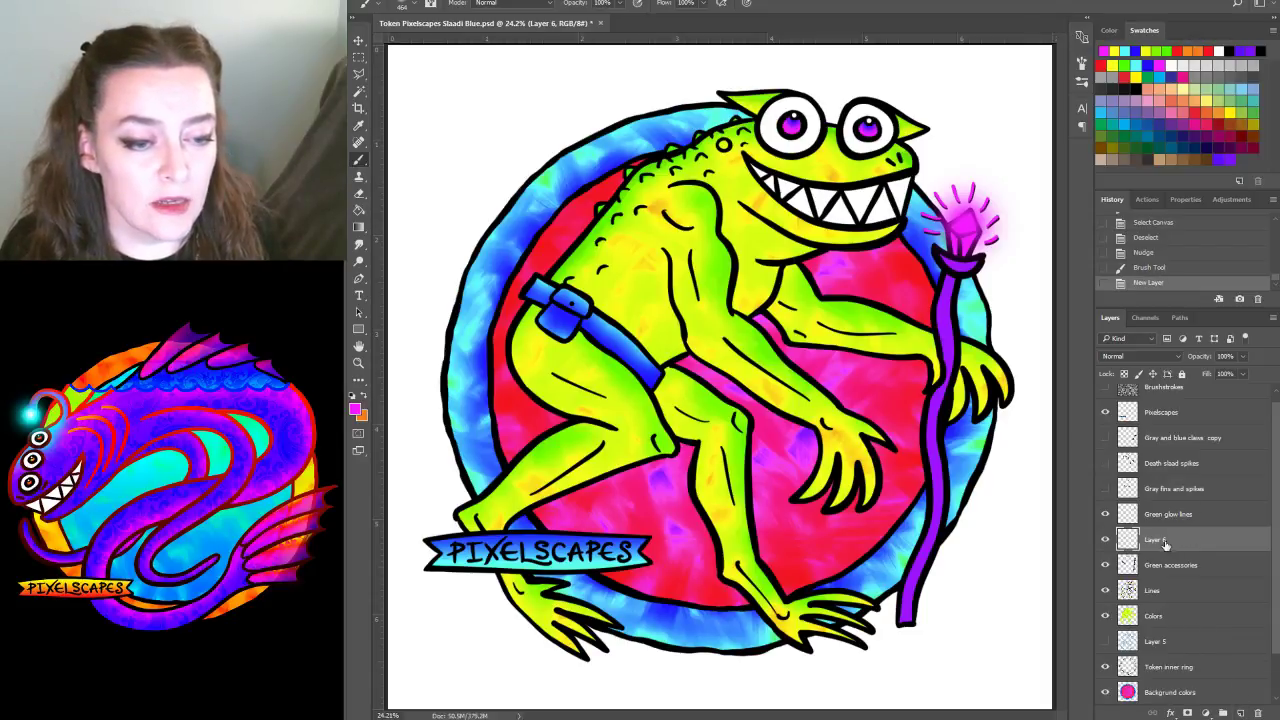
pyautogui.moveTo(1168, 545); pyautogui.dragTo(1168, 565)
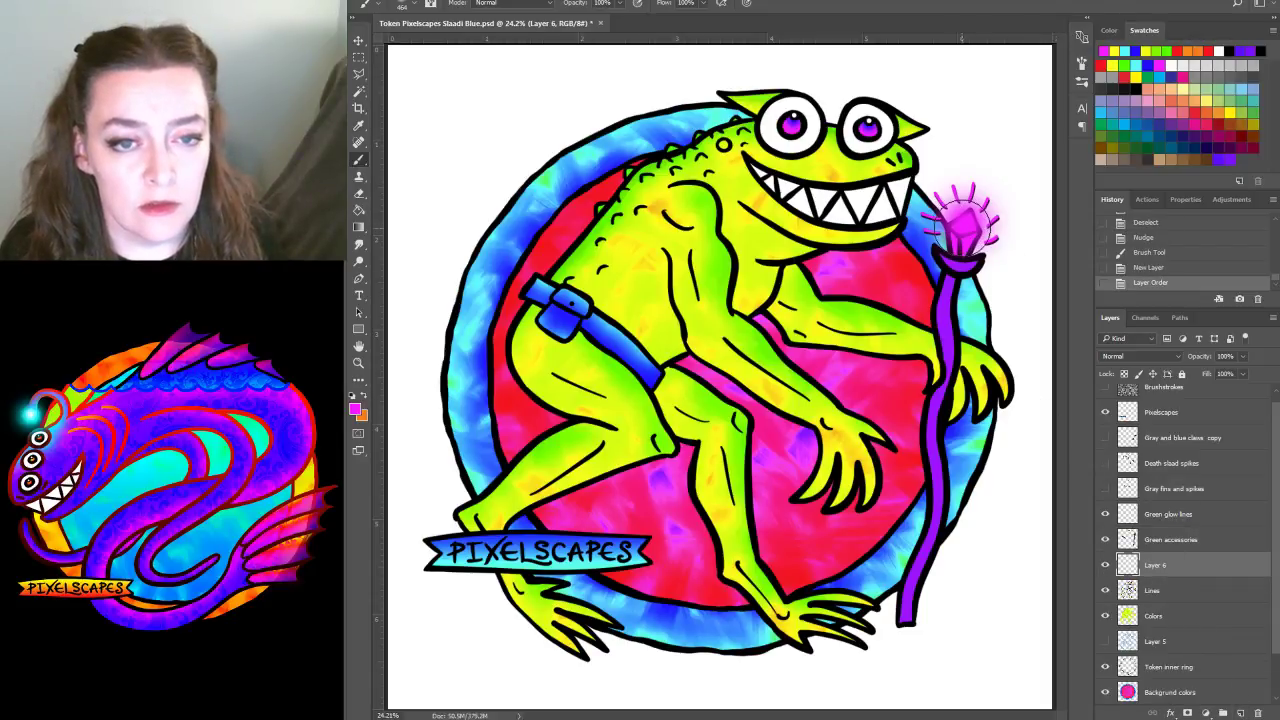
pyautogui.moveTo(958, 222)
pyautogui.mouseDown()
pyautogui.moveTo(975, 240)
pyautogui.moveTo(965, 228)
pyautogui.mouseUp()
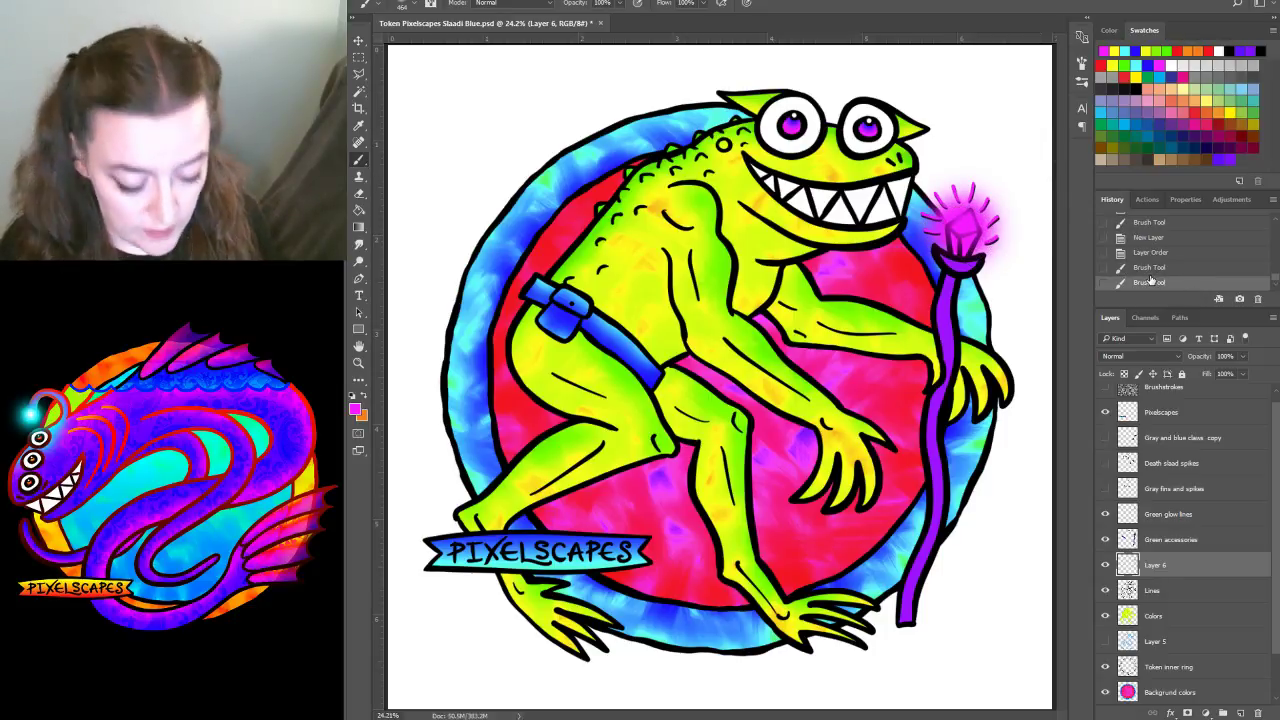
pyautogui.hotkey('ctrl', 'u')
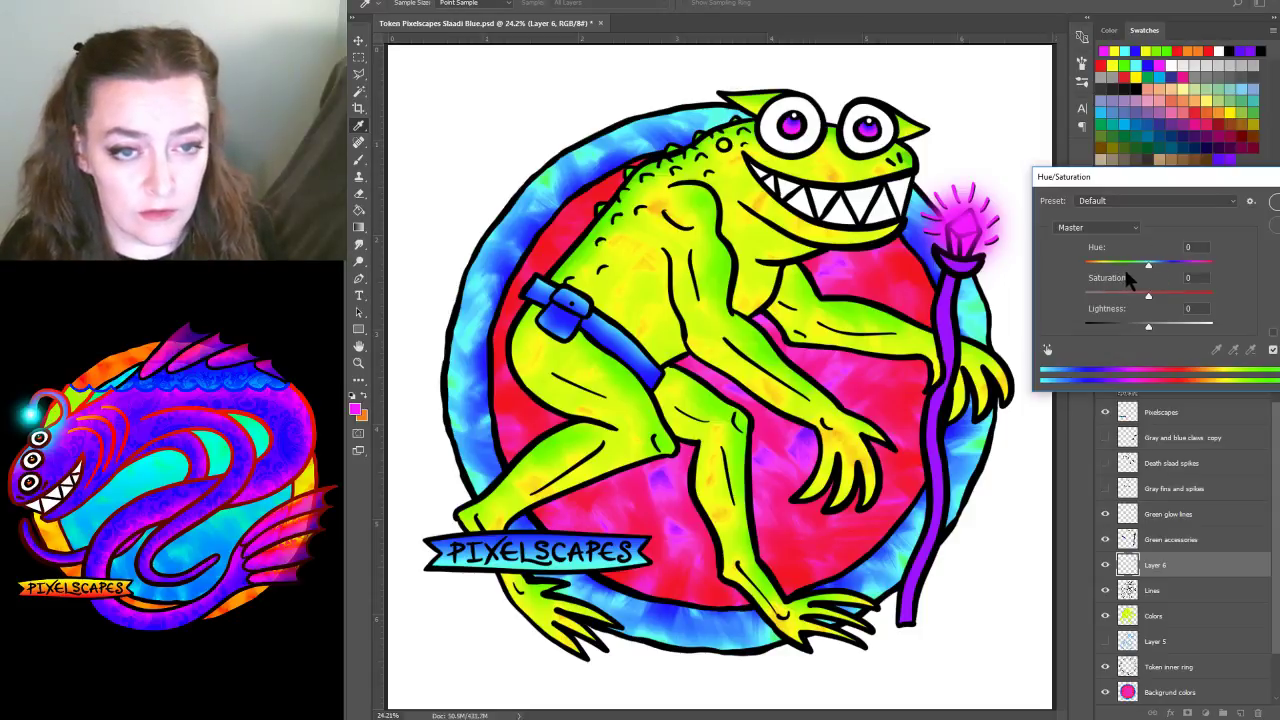
# Shift Layer 6's hue, then merge the glow lines and Layer 6 into one layer named Green accessories
pyautogui.moveTo(1124, 266)
pyautogui.mouseDown()
pyautogui.moveTo(1172, 272)
pyautogui.moveTo(1134, 274)
pyautogui.mouseUp()
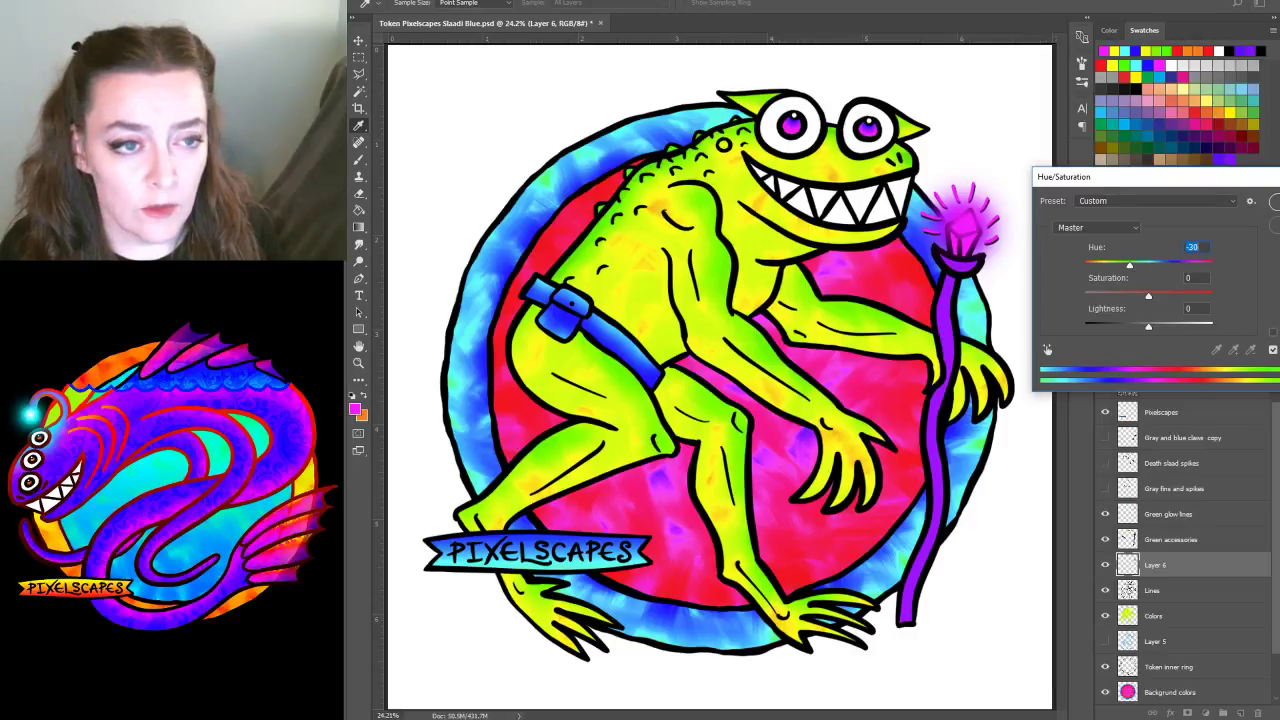
pyautogui.press('Return')
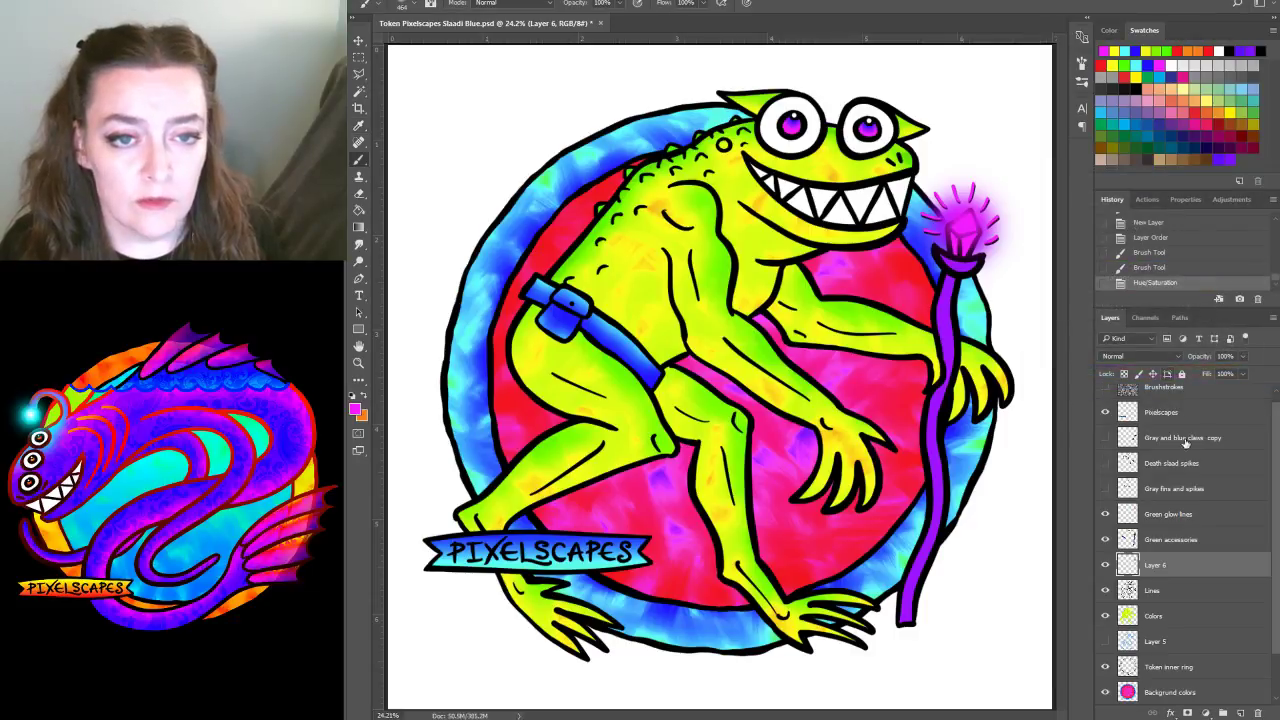
pyautogui.click(1160, 515)
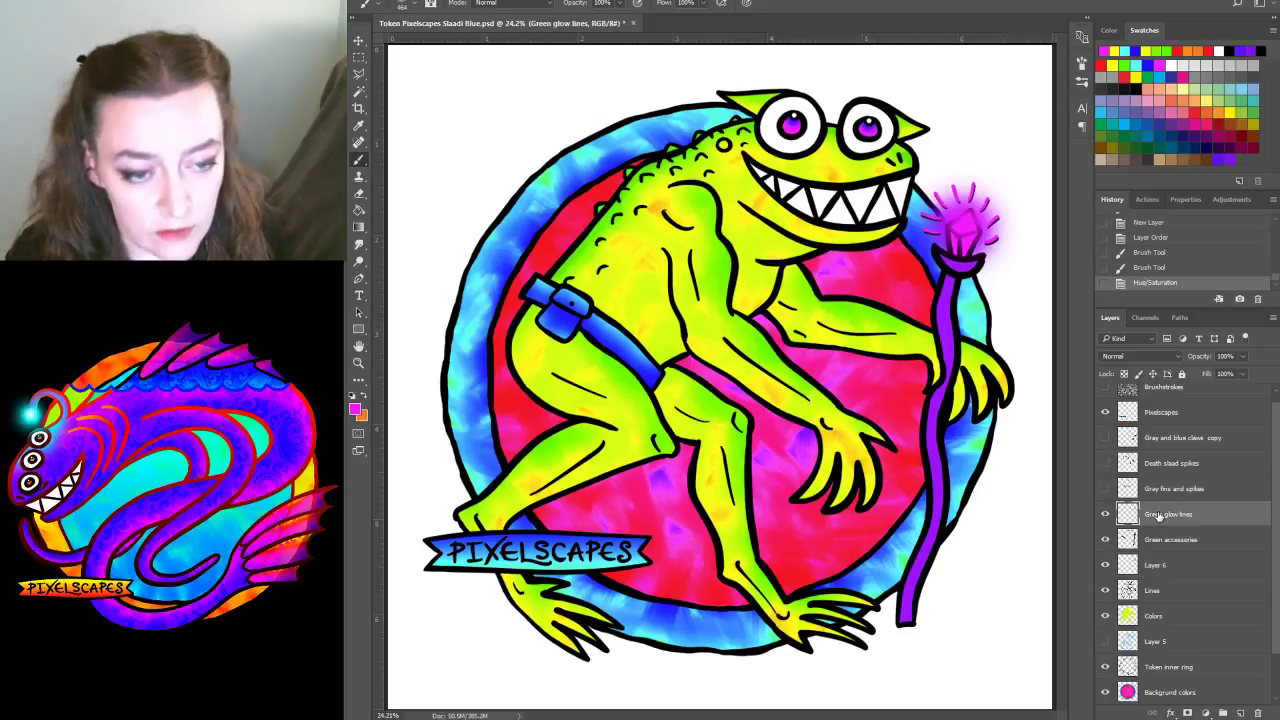
pyautogui.hotkey('ctrl', 'e')
pyautogui.hotkey('ctrl', 'e')
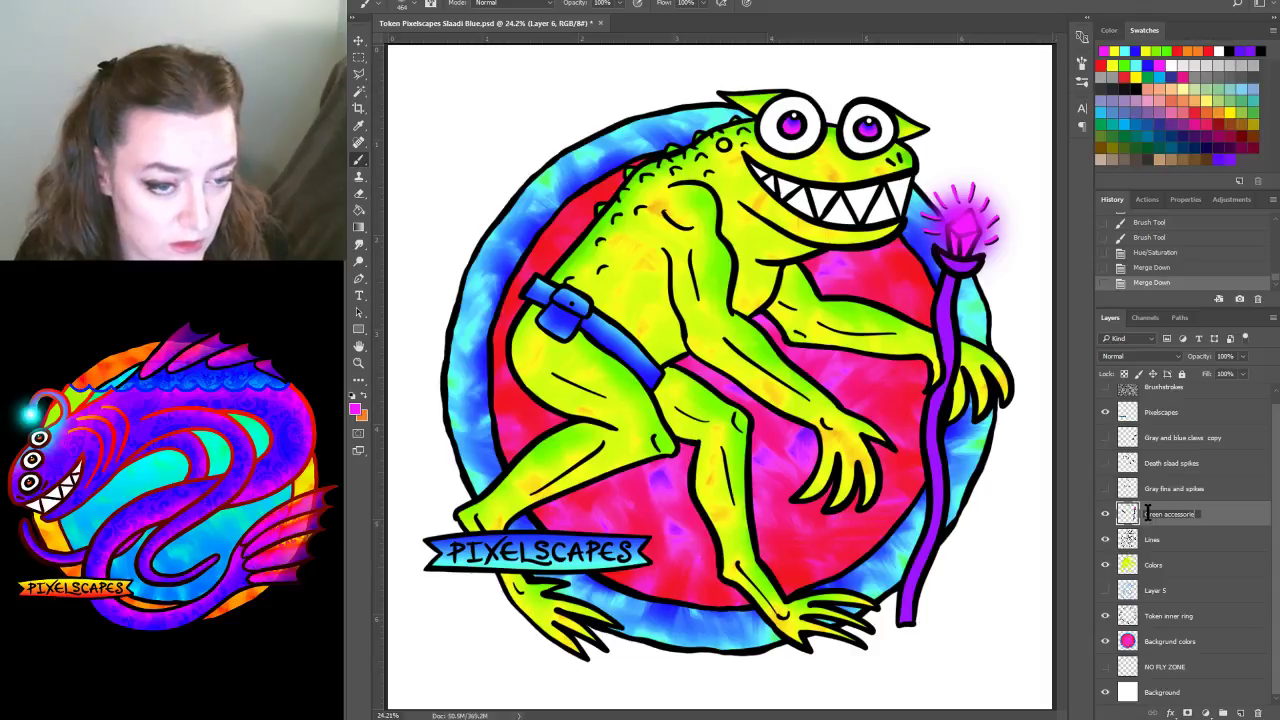
pyautogui.press('Return')
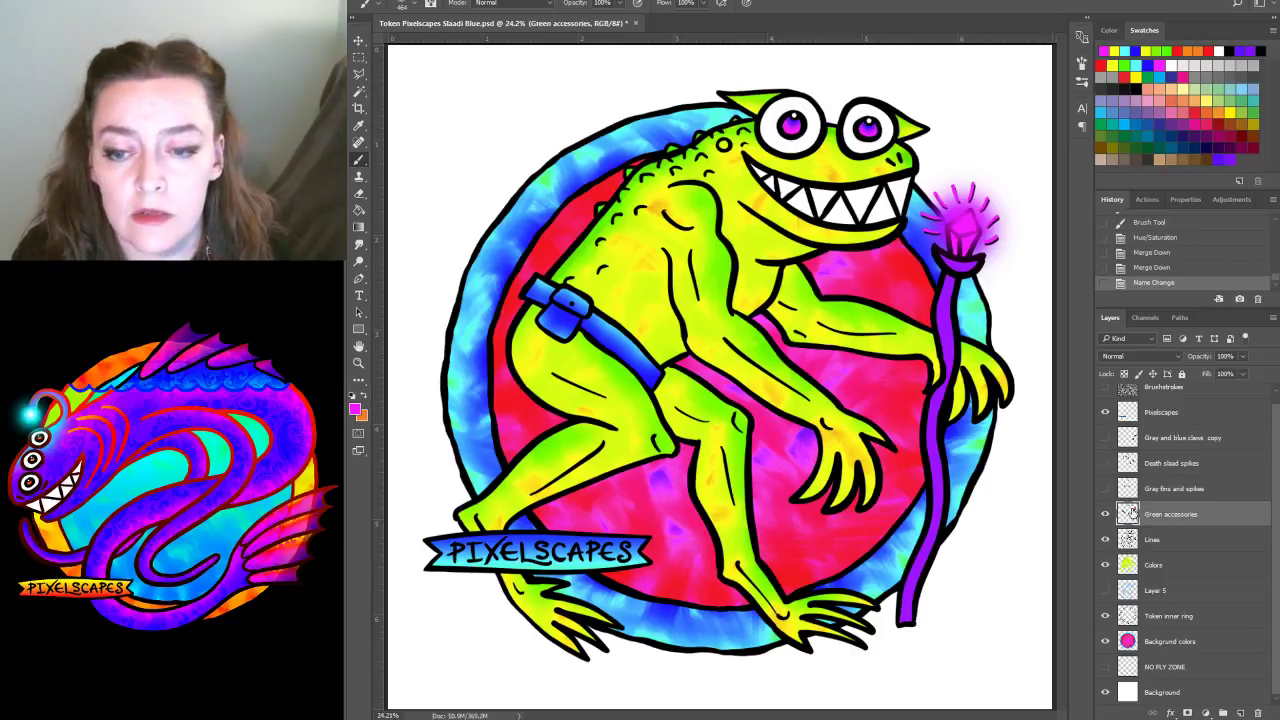
# Save a copy as Token Pixelscapes Slaadi Green.psd, accepting the format options
pyautogui.hotkey('ctrl', 'shift', 's')
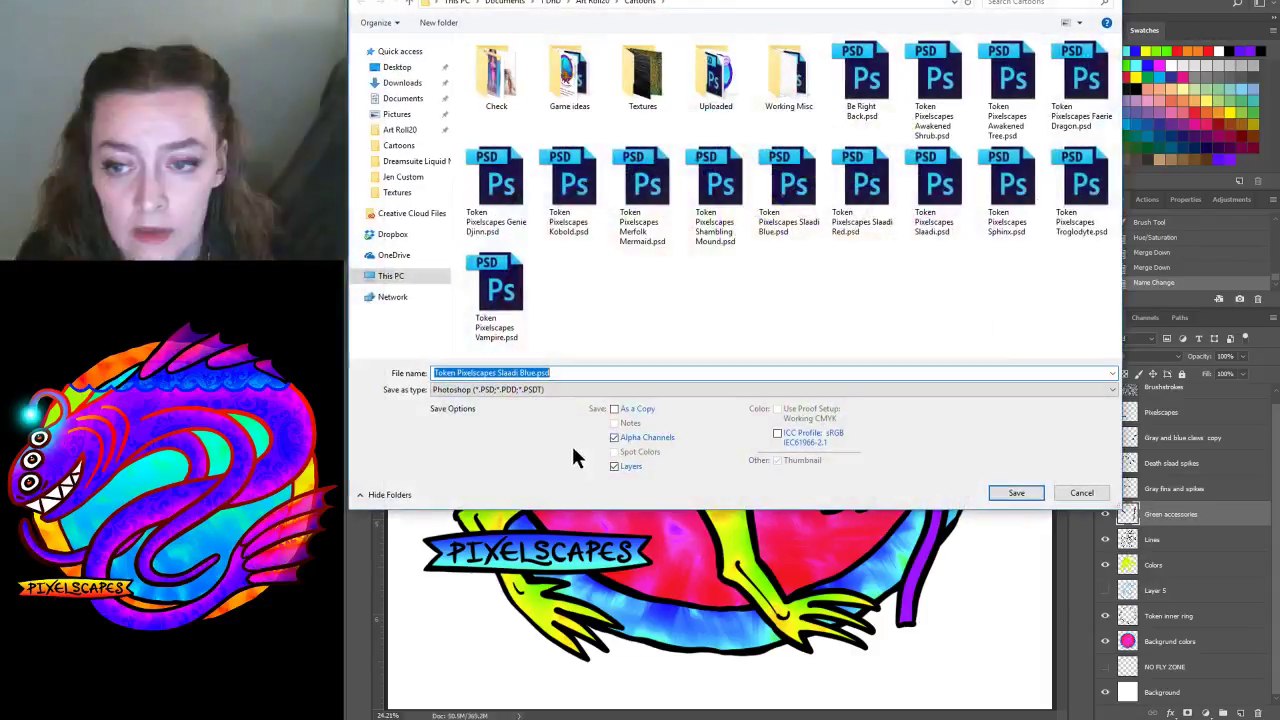
pyautogui.click(533, 373)
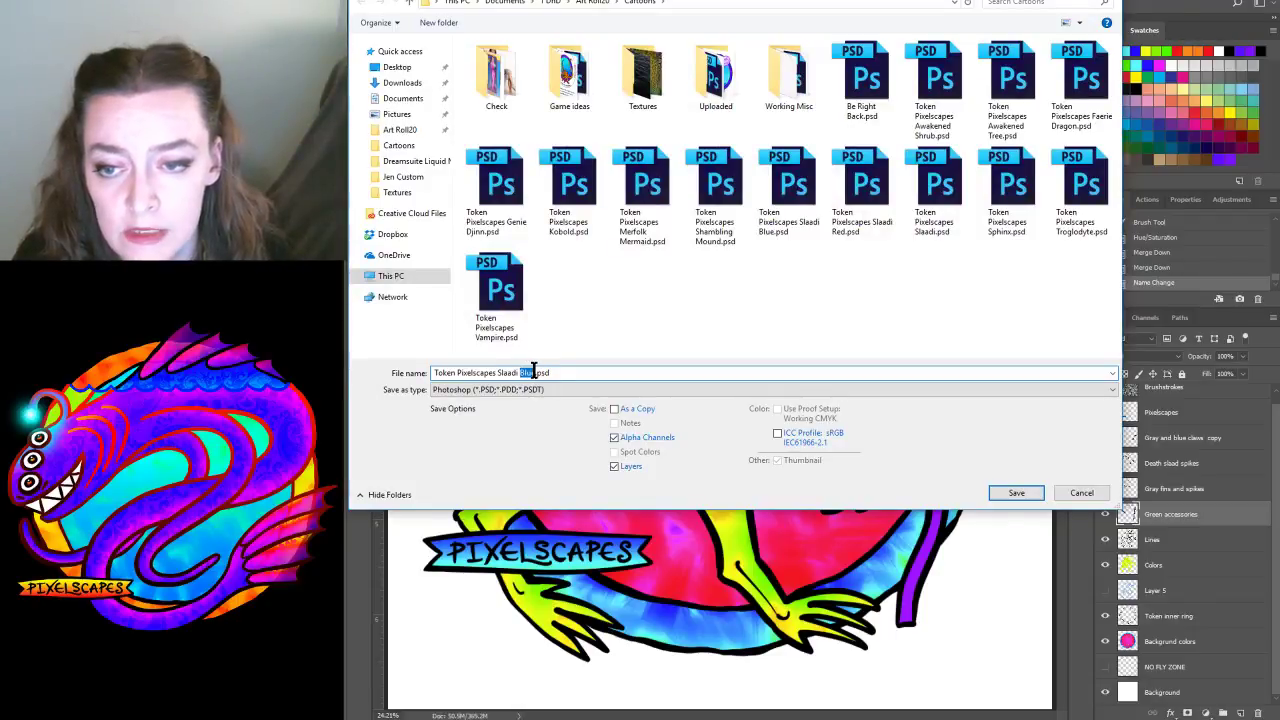
pyautogui.write('Green')
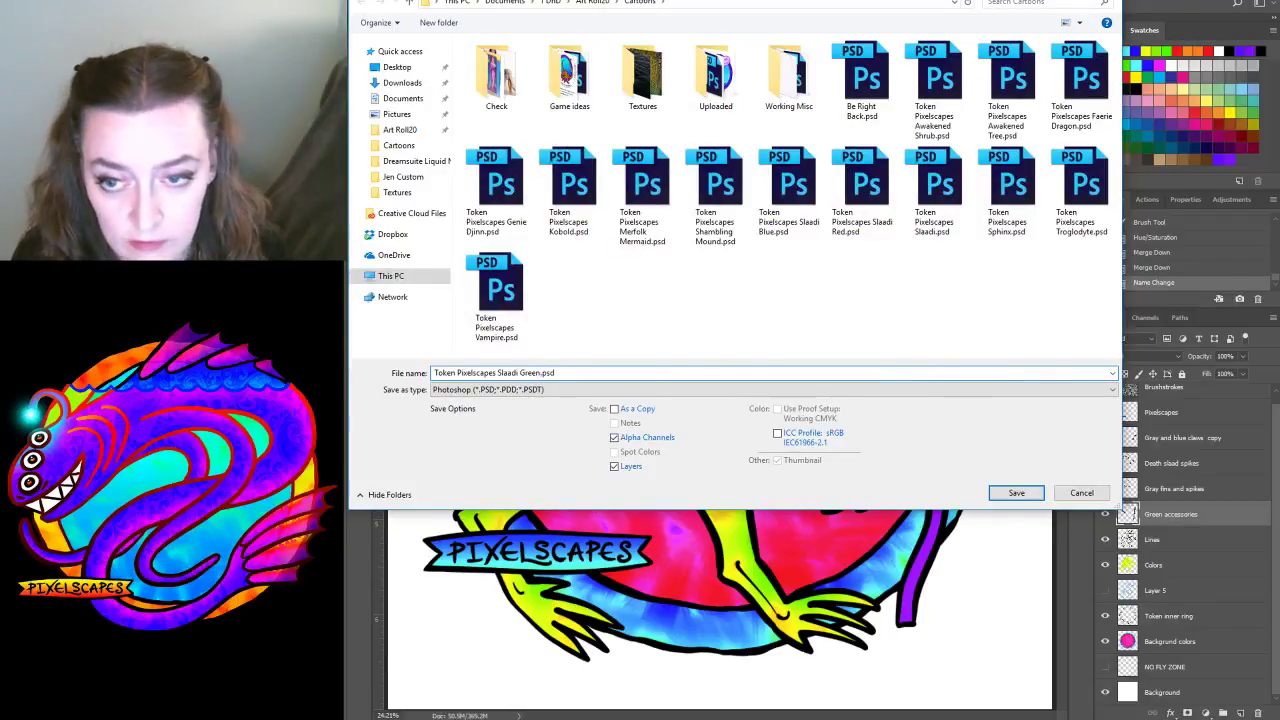
pyautogui.press('Return')
pyautogui.click(985, 259)
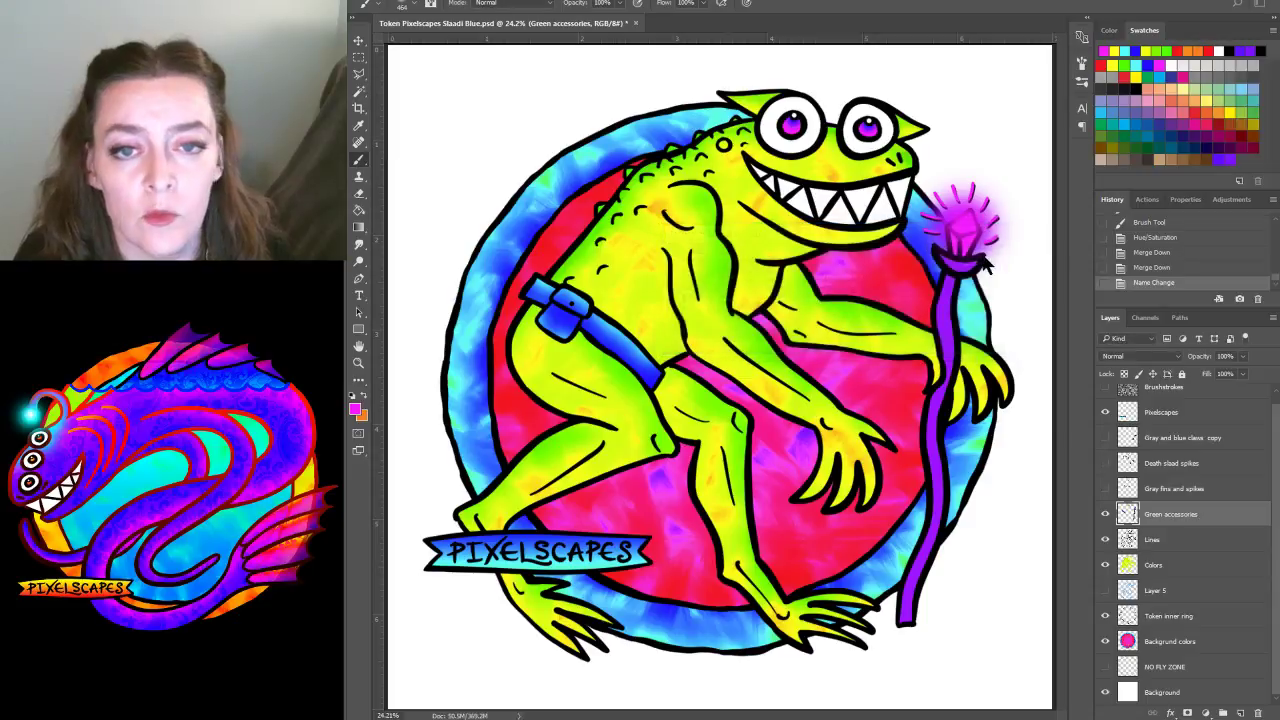
# Open the Slaadi Blue token from recent files to compare, then close it
pyautogui.click(390, 5)
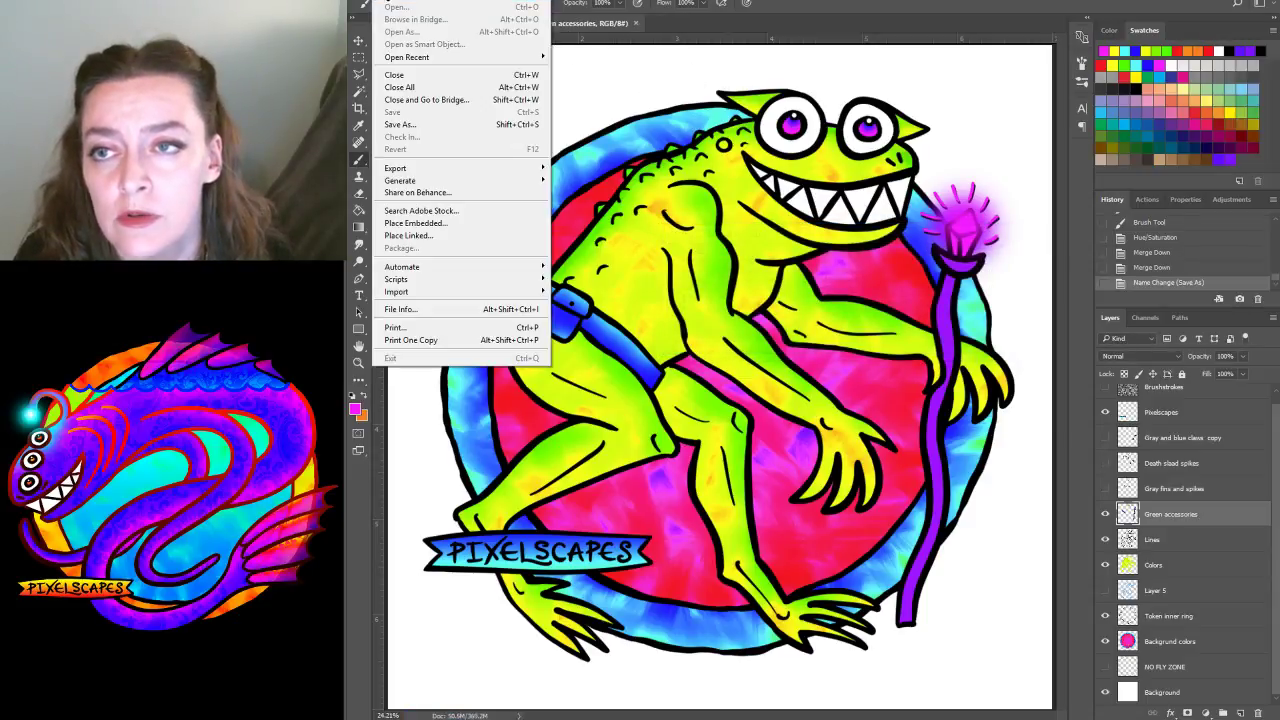
pyautogui.moveTo(420, 57)
pyautogui.click(640, 70)
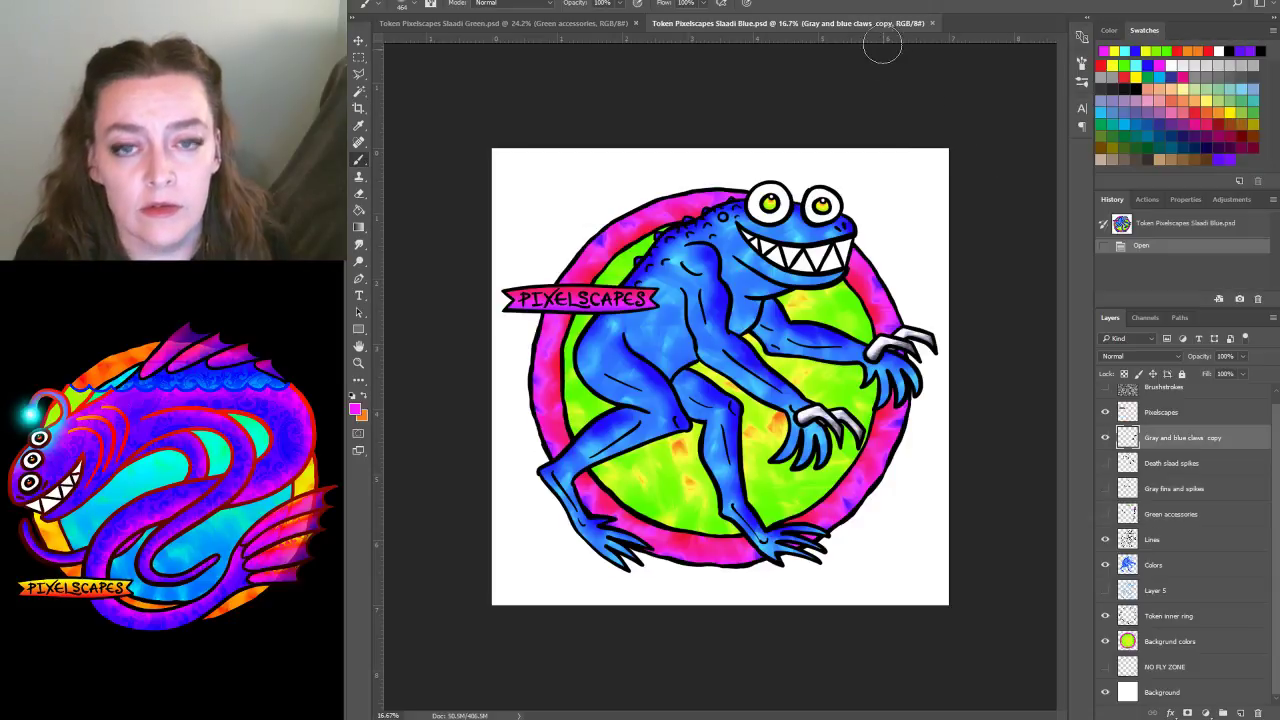
pyautogui.click(932, 23)
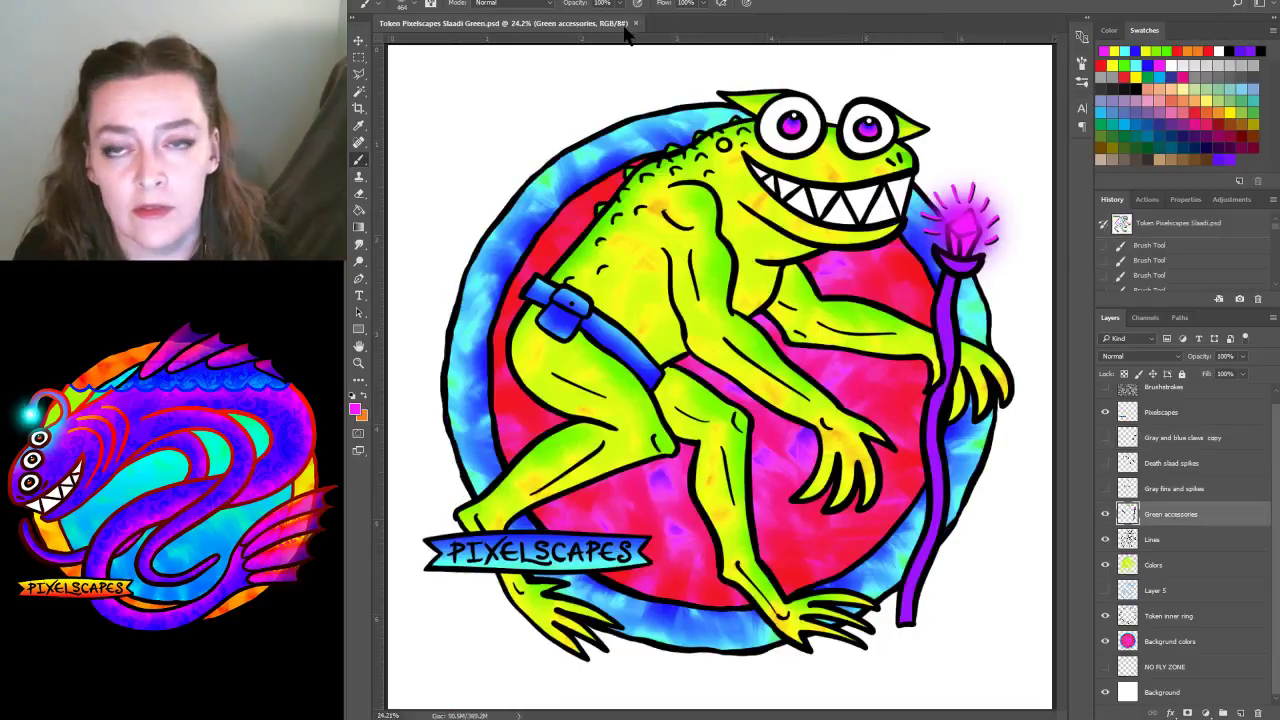
# Try a greener hue on the Colors layer, then load a selection from the Green channel
pyautogui.click(1162, 566)
pyautogui.hotkey('ctrl', 'u')
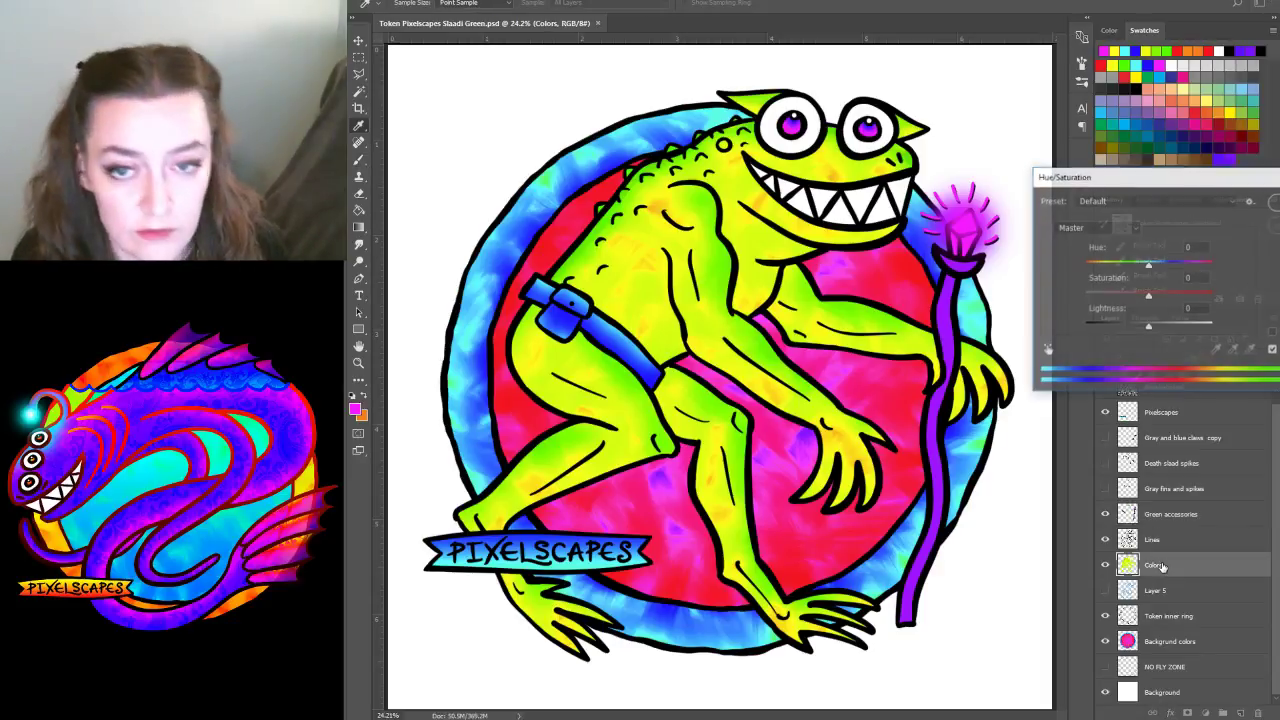
pyautogui.moveTo(1148, 265)
pyautogui.mouseDown()
pyautogui.moveTo(1165, 272)
pyautogui.moveTo(1152, 276)
pyautogui.mouseUp()
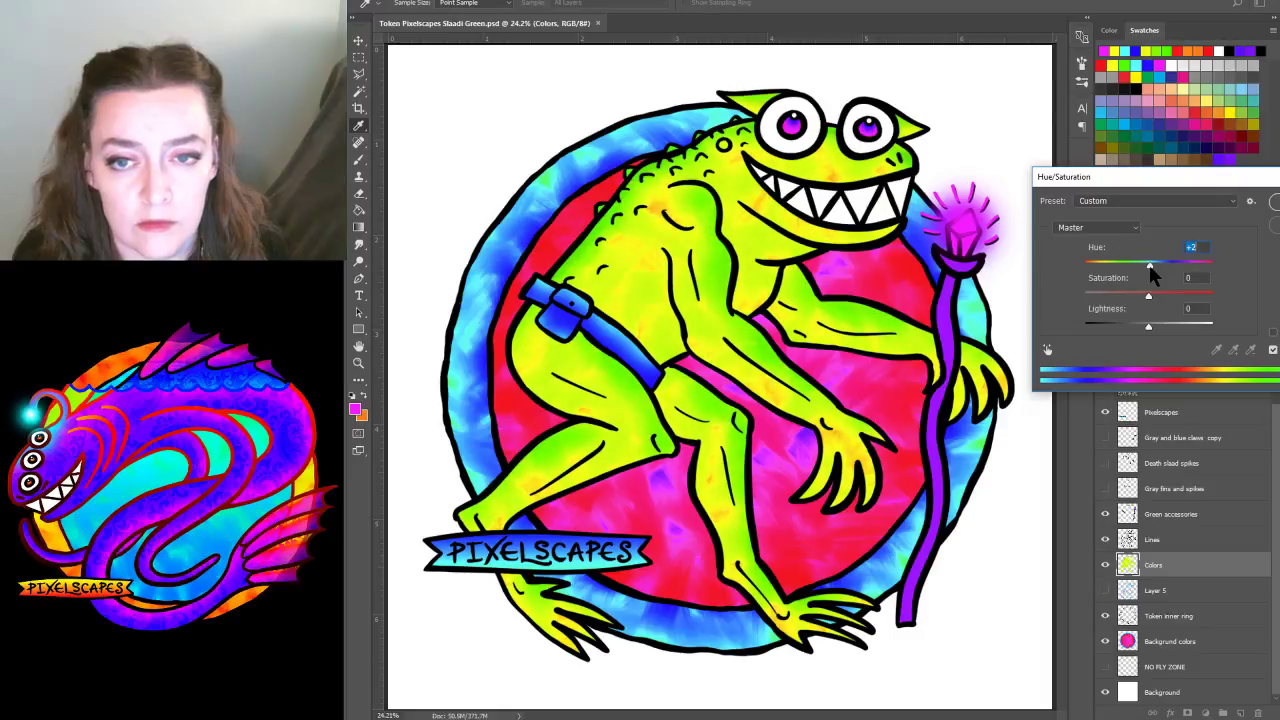
pyautogui.click(1272, 218)
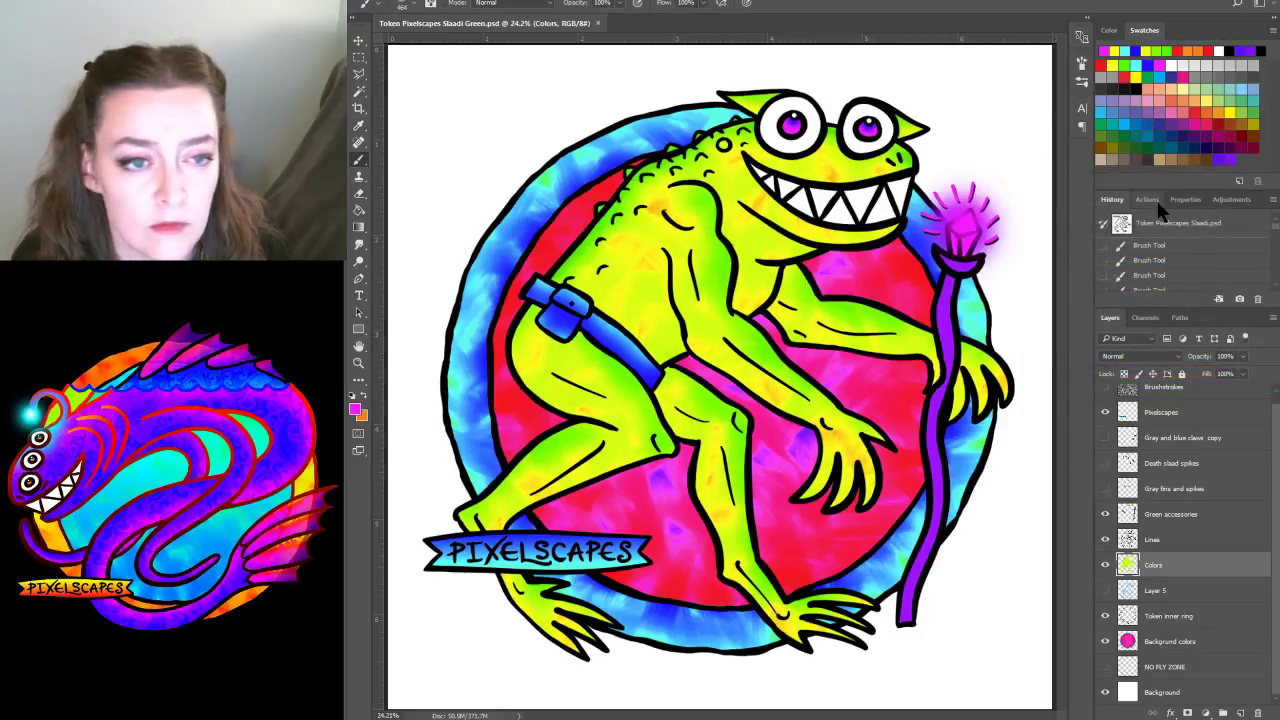
pyautogui.click(1145, 318)
pyautogui.click(1152, 397)
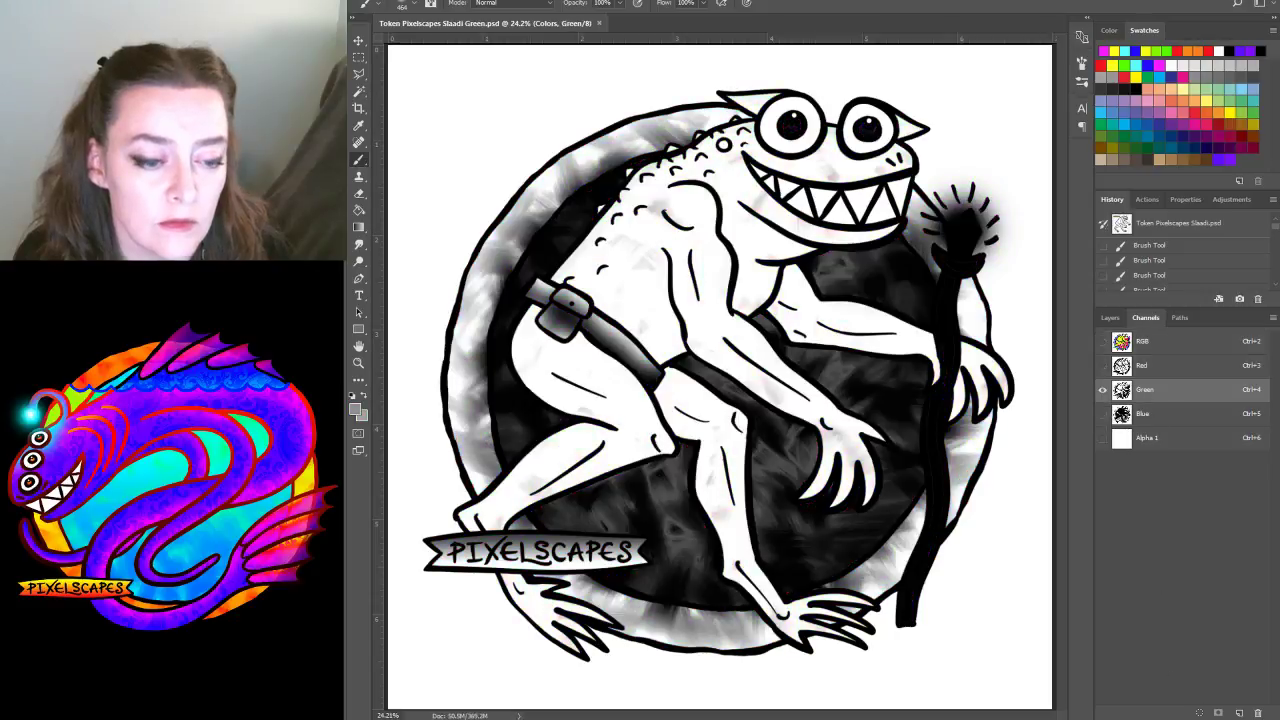
pyautogui.keyDown('ctrl'); pyautogui.click(1155, 397); pyautogui.keyUp('ctrl')
pyautogui.click(1145, 343)
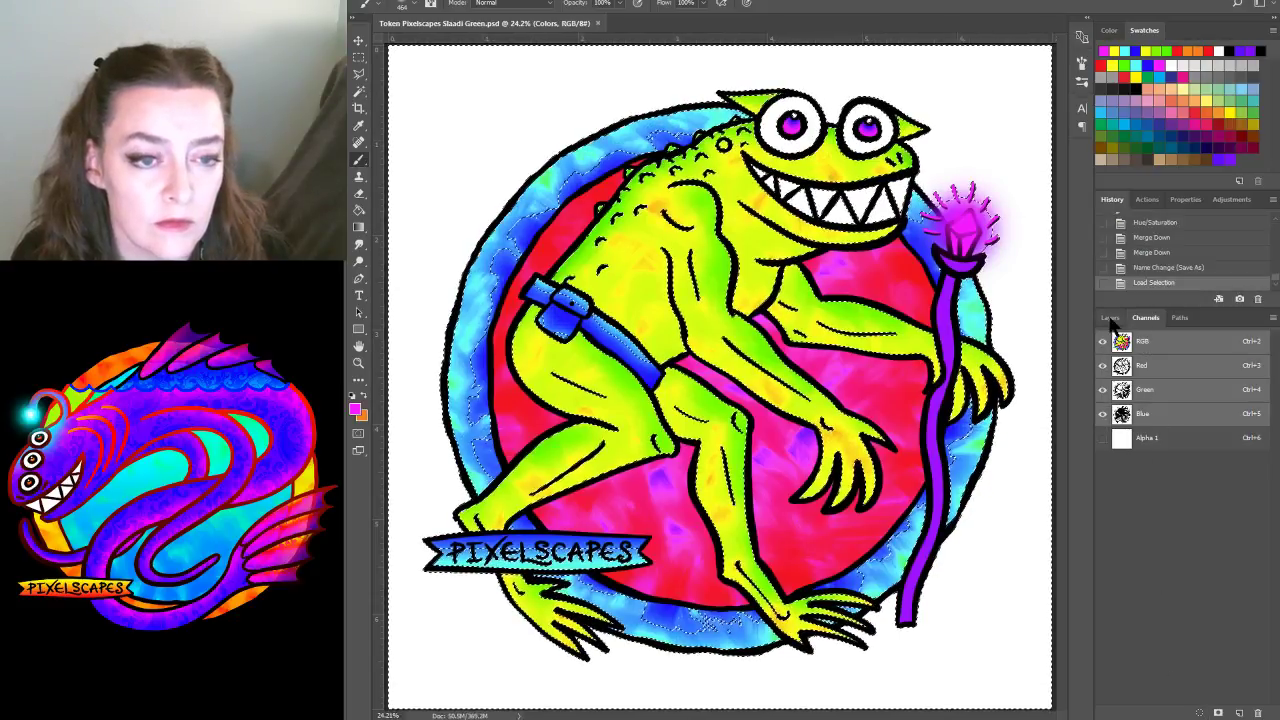
pyautogui.click(1110, 318)
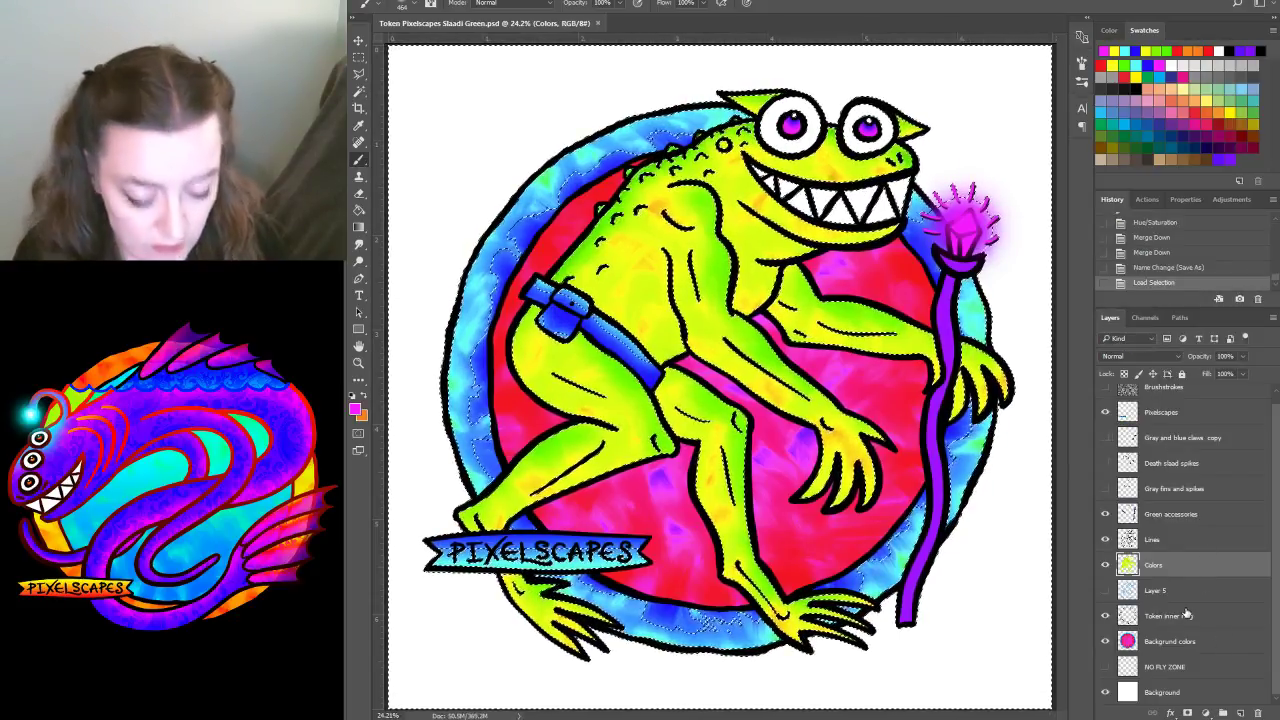
# Turn the selected colours greener, then revert the change in History and clear the selection
pyautogui.hotkey('ctrl', 'u')
pyautogui.moveTo(1148, 264); pyautogui.dragTo(1181, 270)
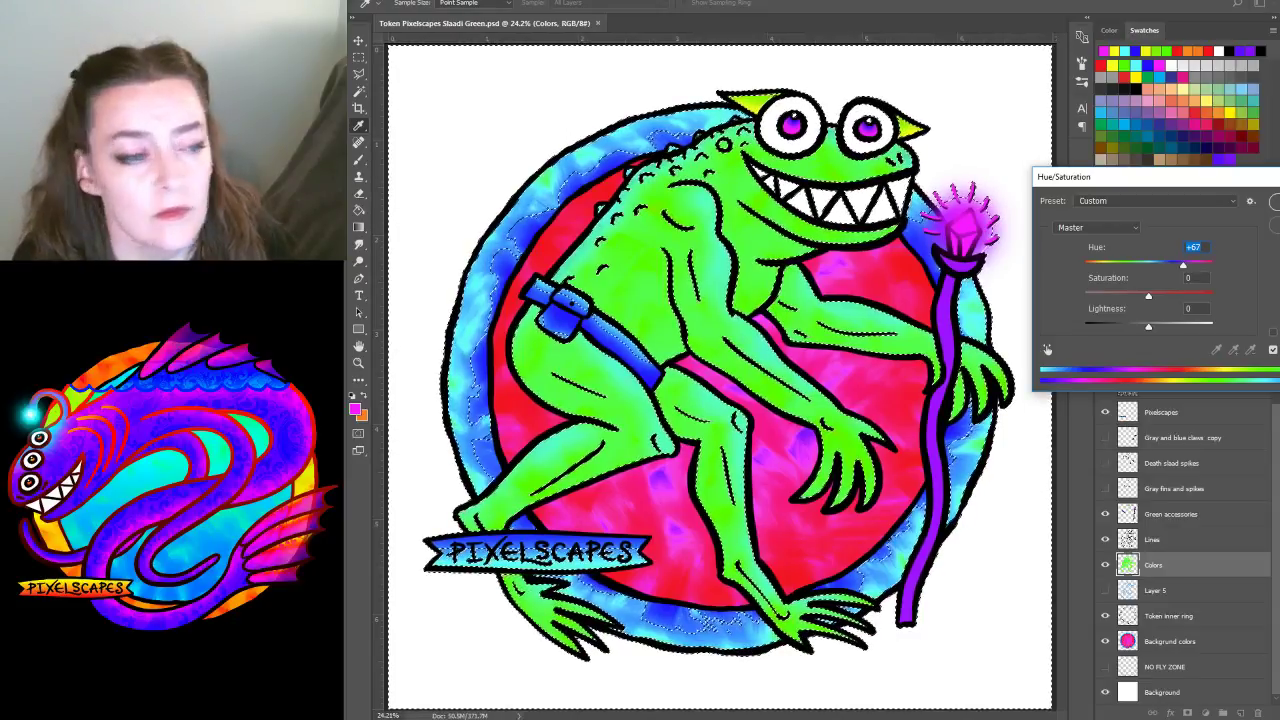
pyautogui.click(1273, 202)
pyautogui.click(518, 2)
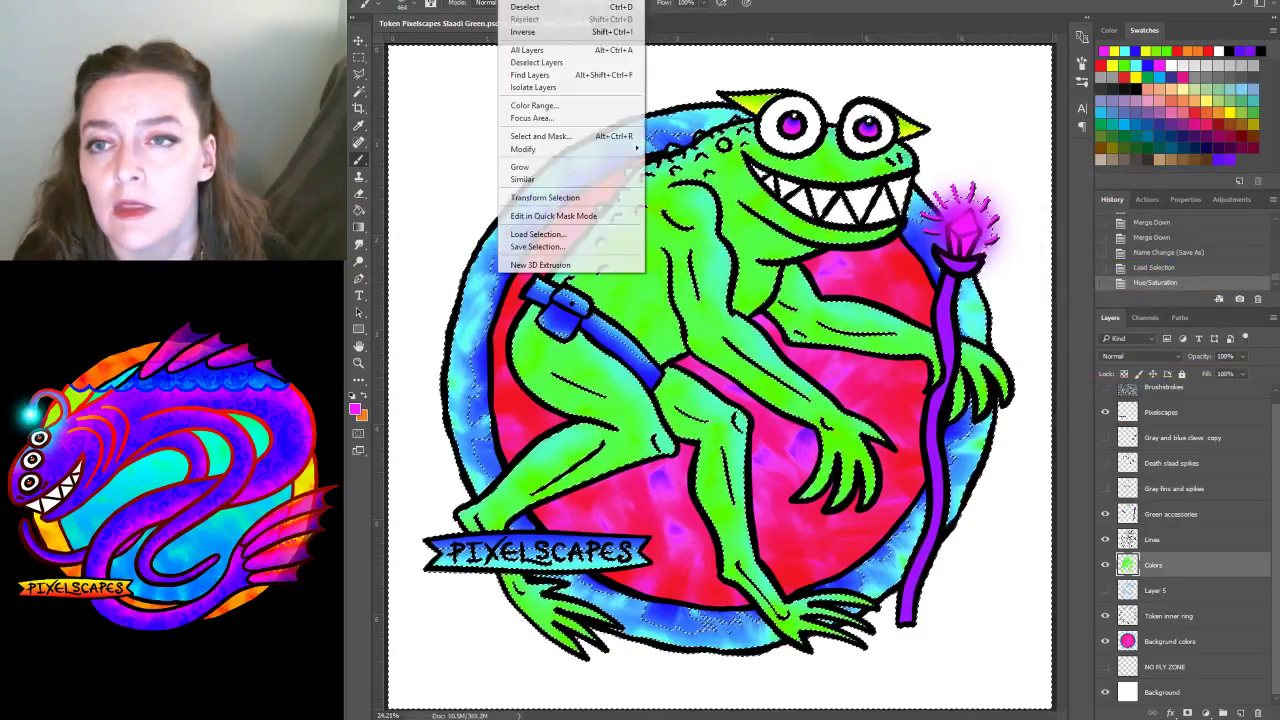
pyautogui.click(525, 8)
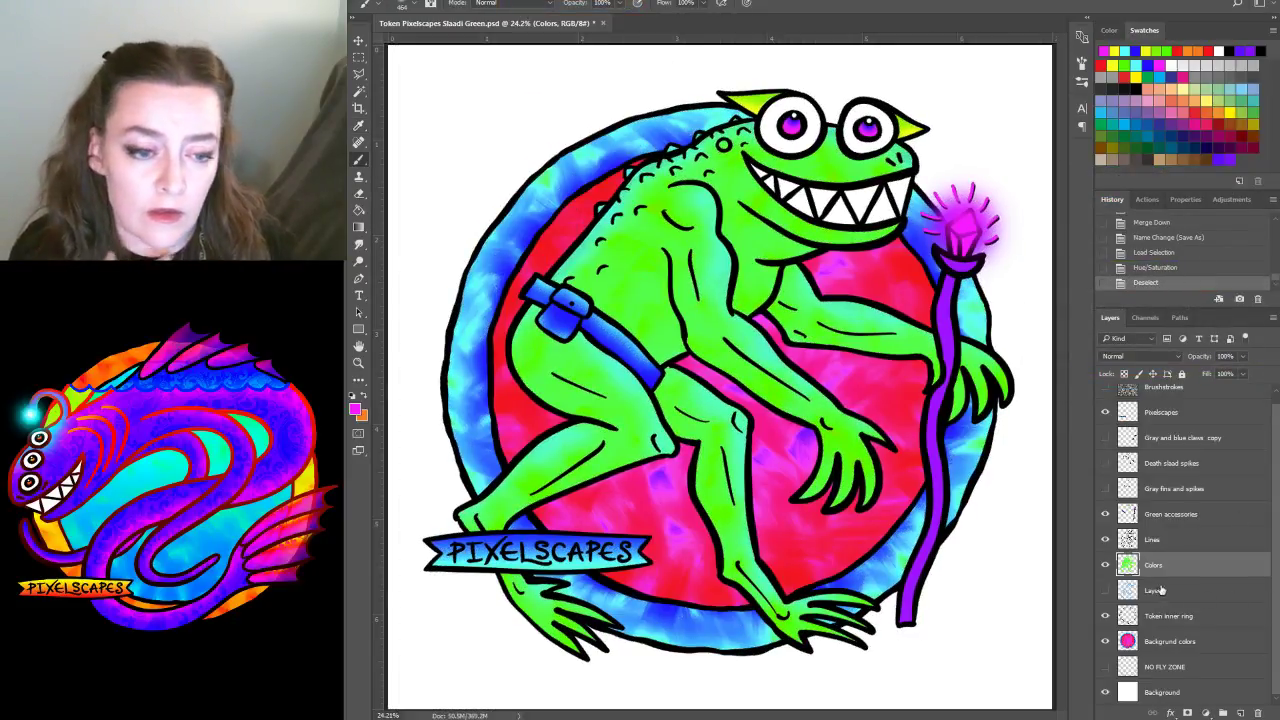
pyautogui.click(1153, 268)
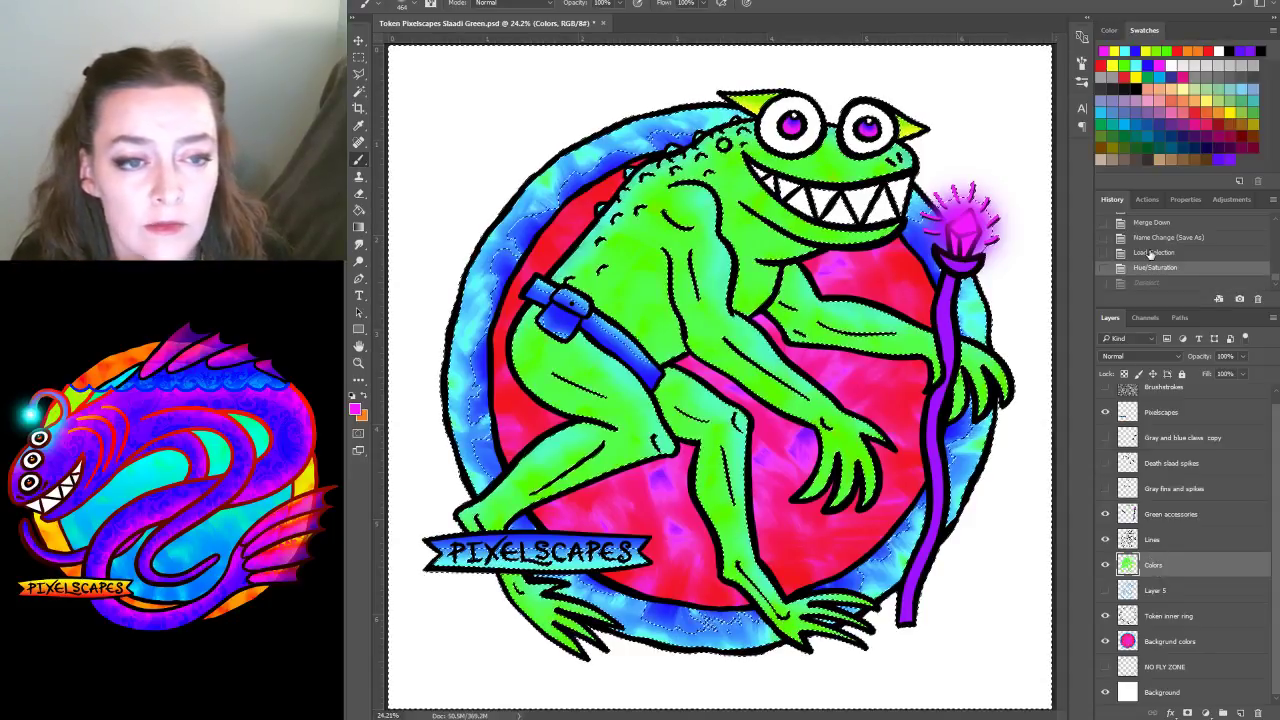
pyautogui.click(1153, 252)
pyautogui.click(520, 3)
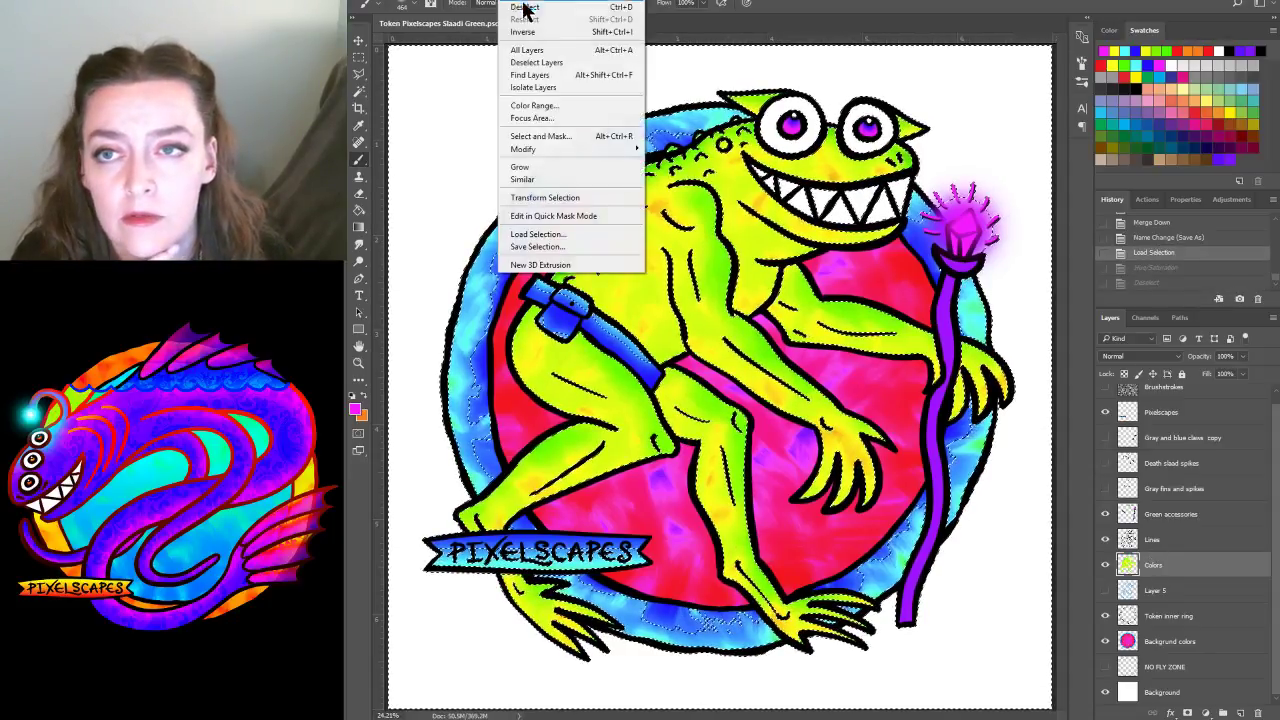
pyautogui.click(525, 8)
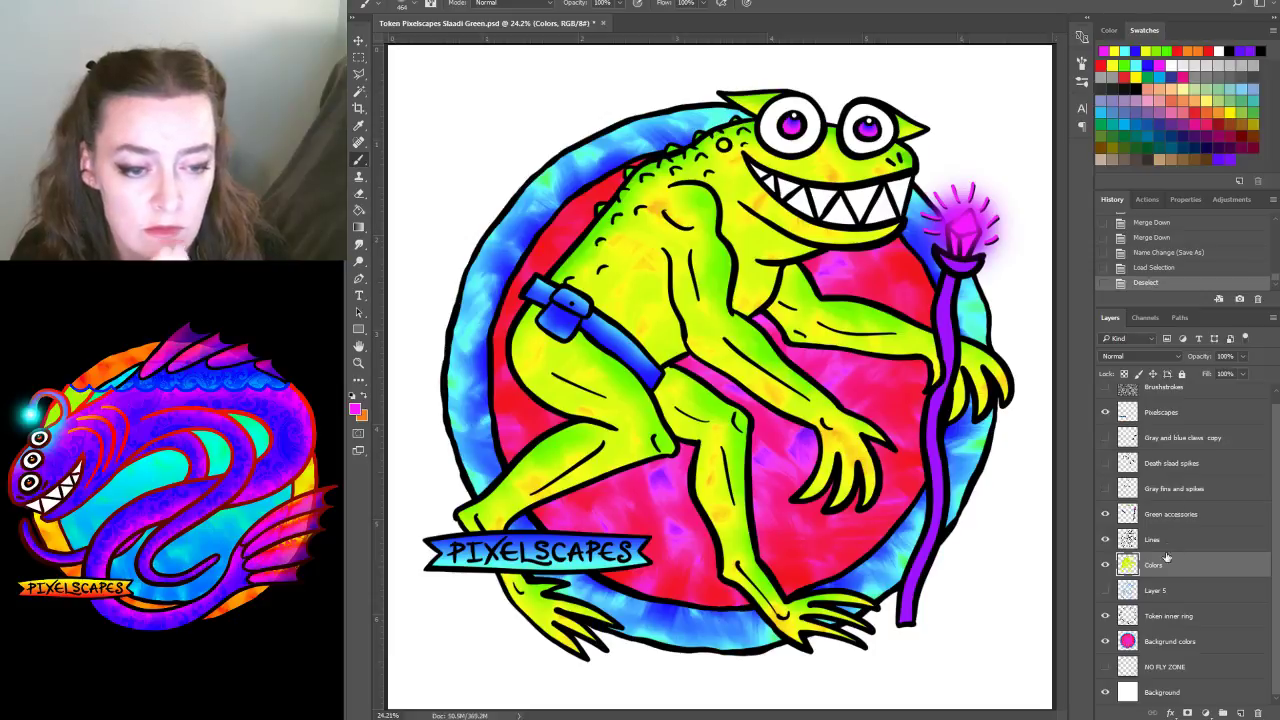
# Reapply a small Hue/Saturation shift to the whole Colors layer and save the file
pyautogui.hotkey('ctrl', 'u')
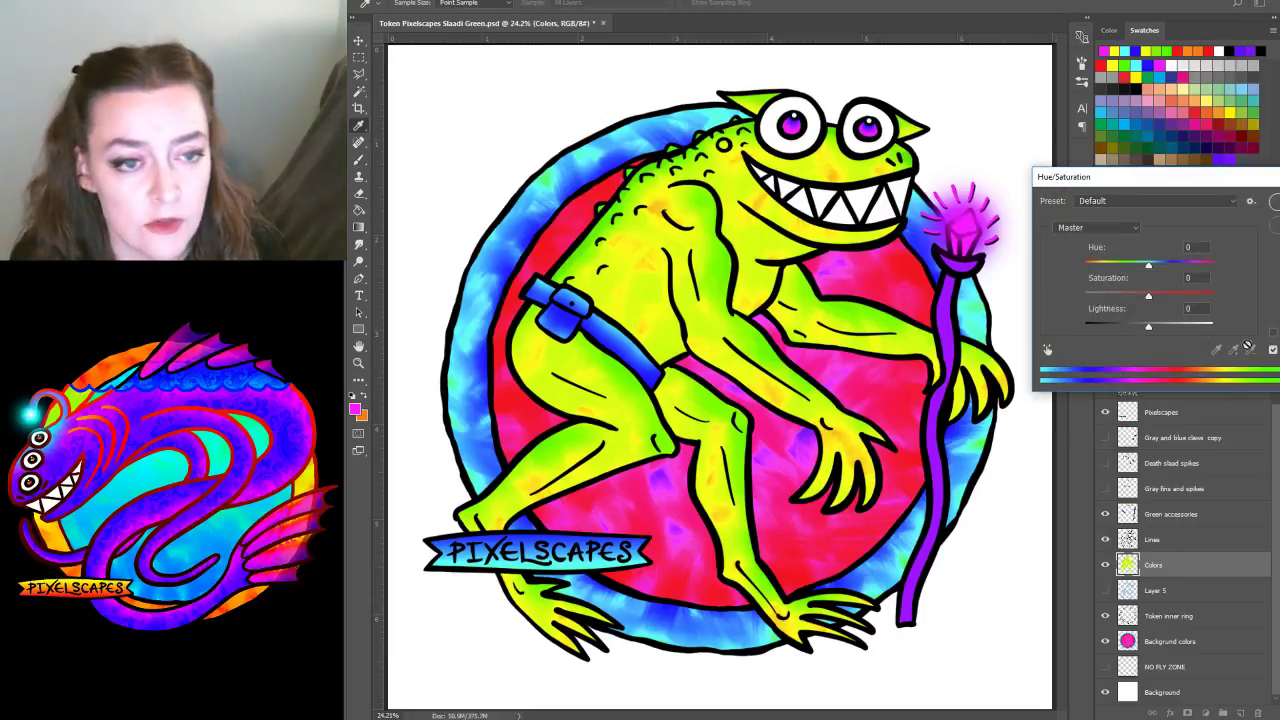
pyautogui.moveTo(1149, 263); pyautogui.dragTo(1159, 267)
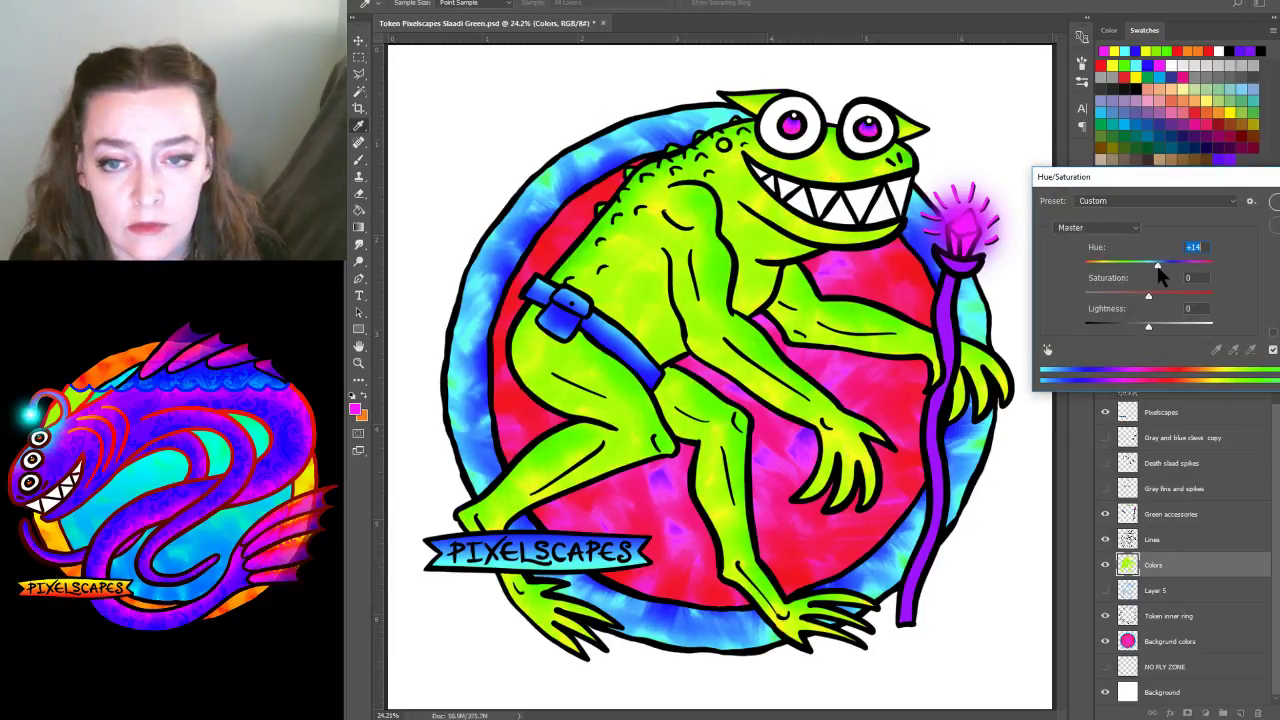
pyautogui.press('Return')
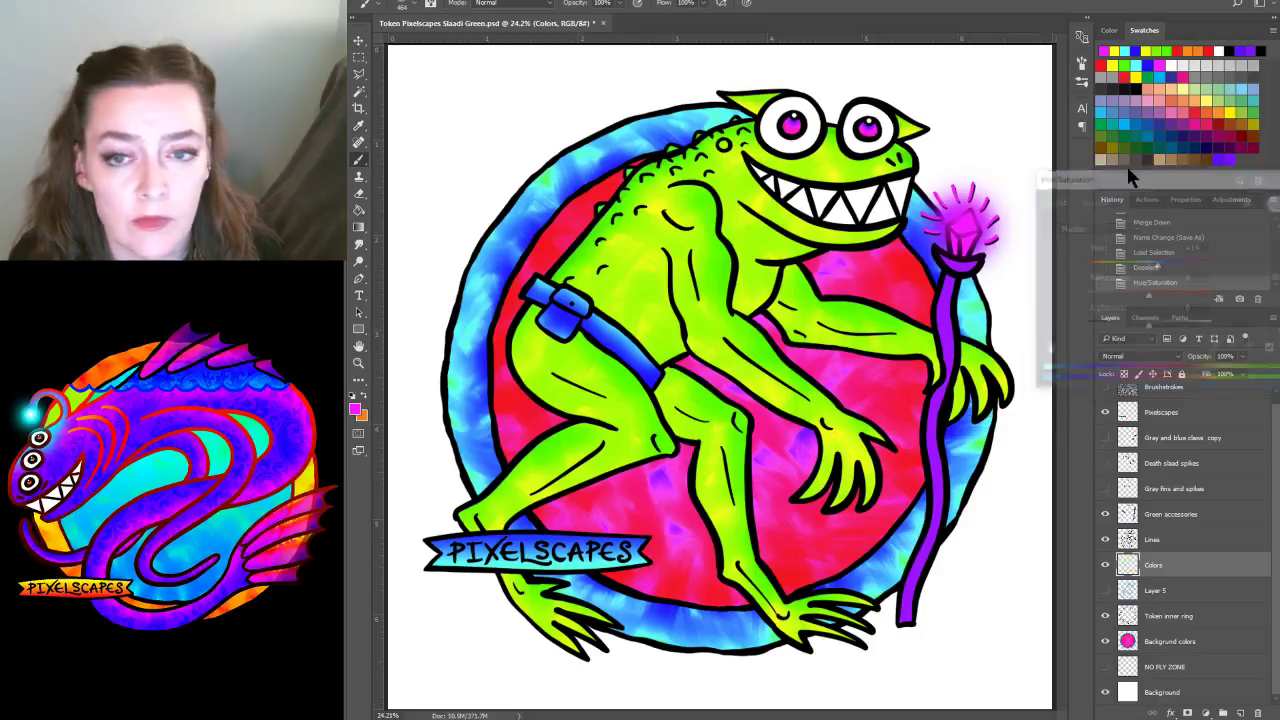
pyautogui.hotkey('alt', 's')
pyautogui.press('Right')
pyautogui.press('Right')
pyautogui.press('Right')
pyautogui.press('Right')
pyautogui.press('Right')
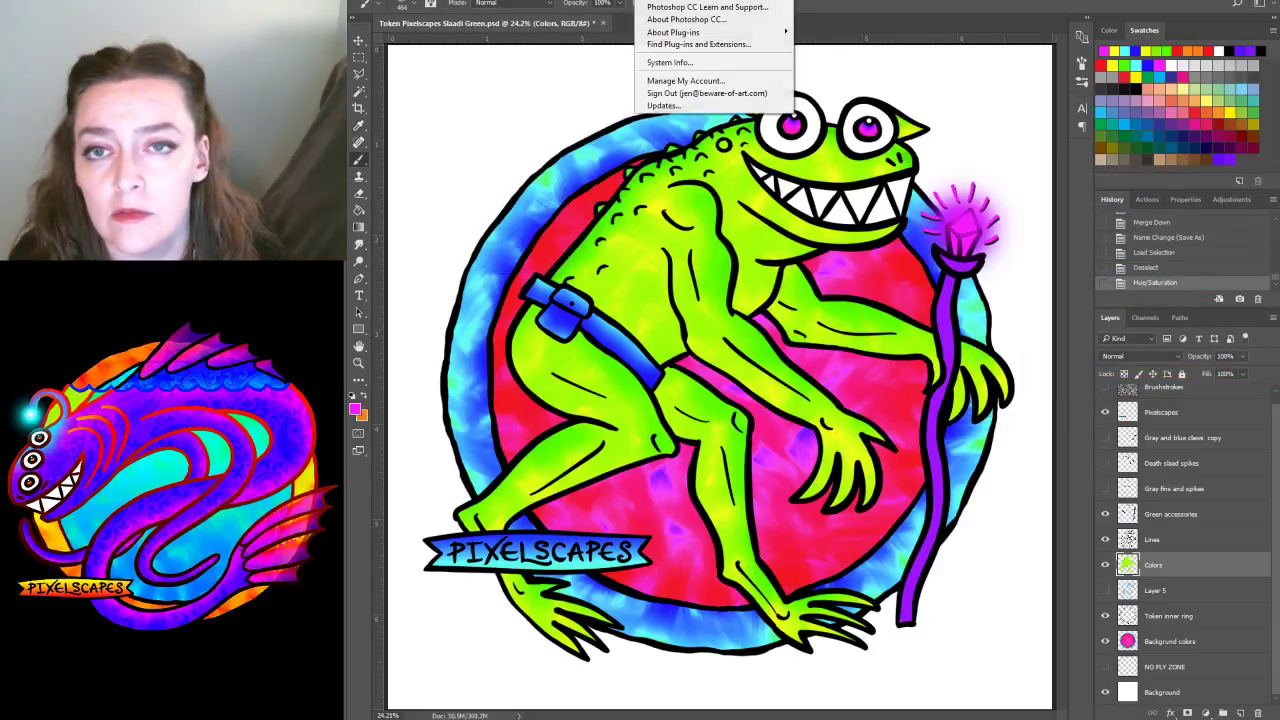
pyautogui.press('Escape')
pyautogui.hotkey('ctrl', 's')
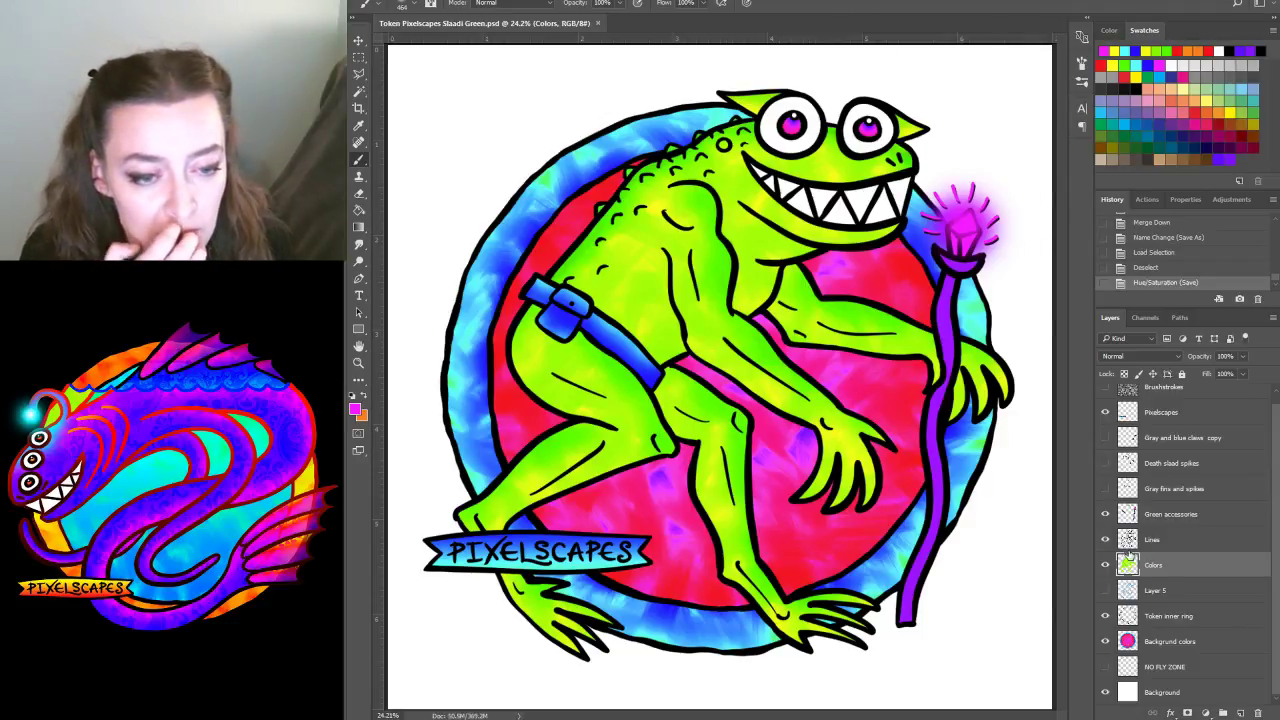
# Delete the Green accessories layer, show the gray claws, and duplicate the Colors layer
pyautogui.click(1106, 515)
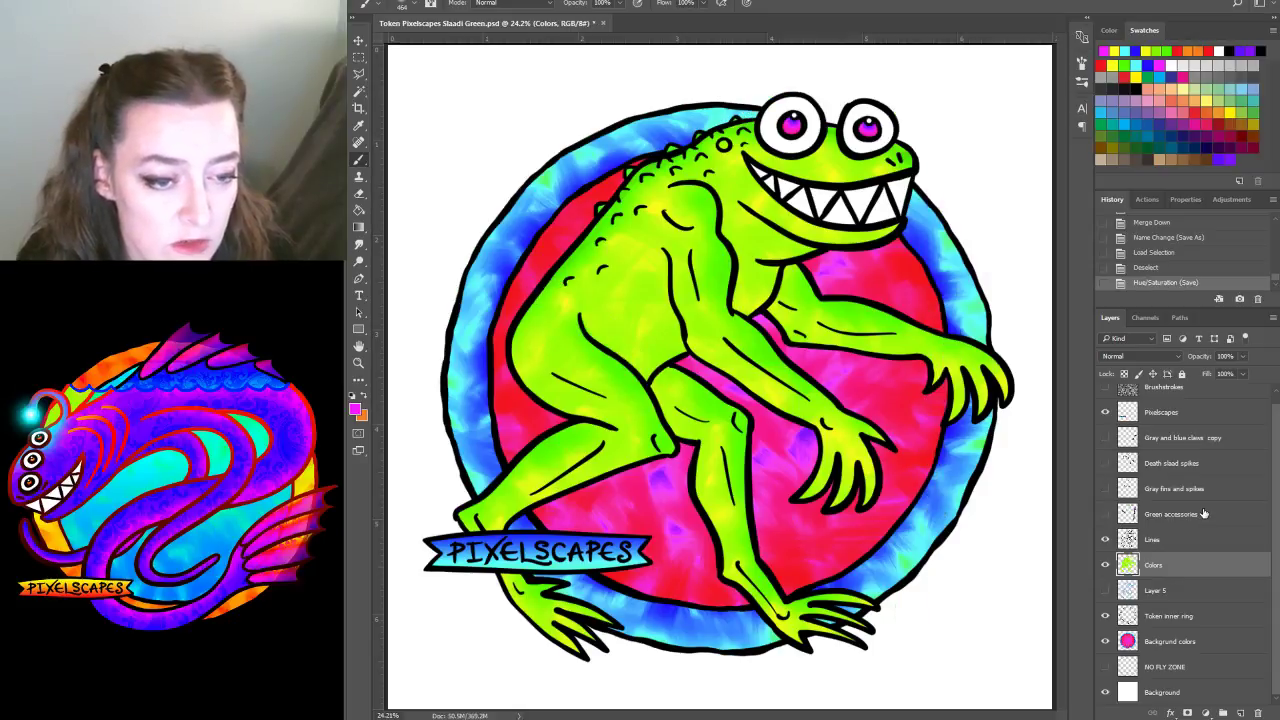
pyautogui.click(1204, 514)
pyautogui.click(1258, 712)
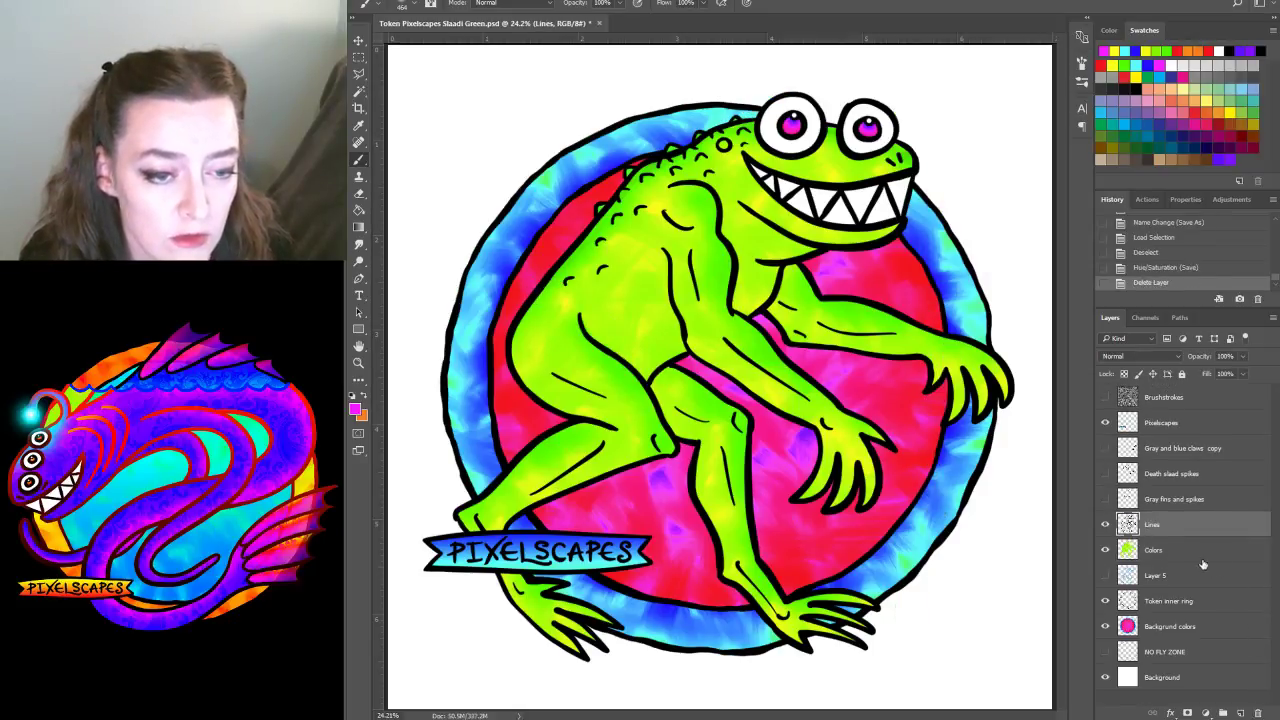
pyautogui.click(1105, 449)
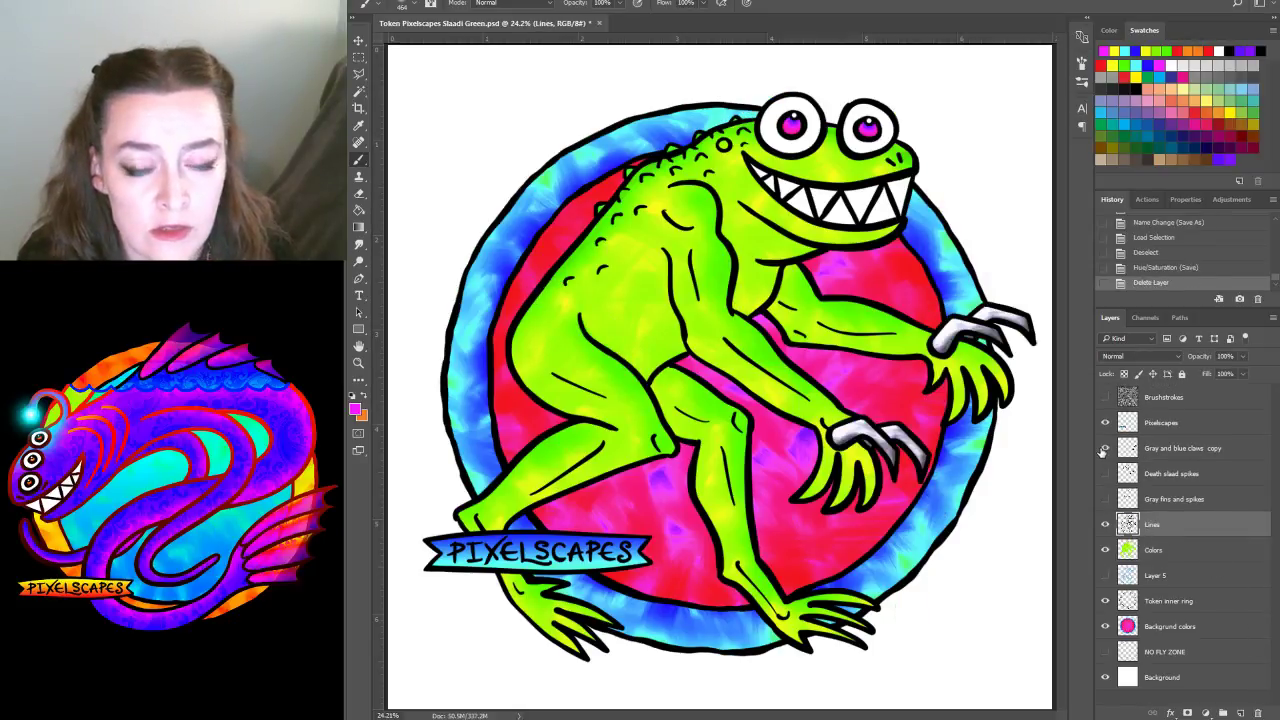
pyautogui.click(1156, 560)
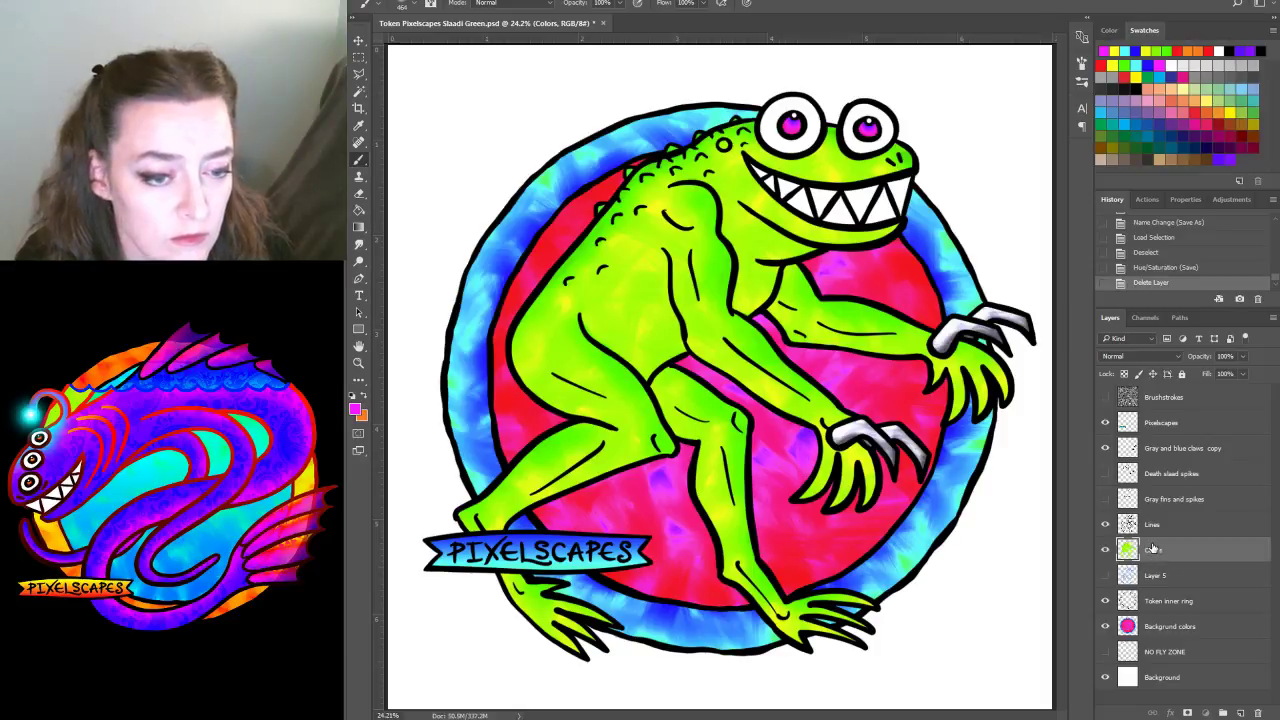
pyautogui.moveTo(1158, 551); pyautogui.dragTo(1238, 712)
# Load the Lines selection and delete those areas from the Colors copy
pyautogui.click(1152, 522)
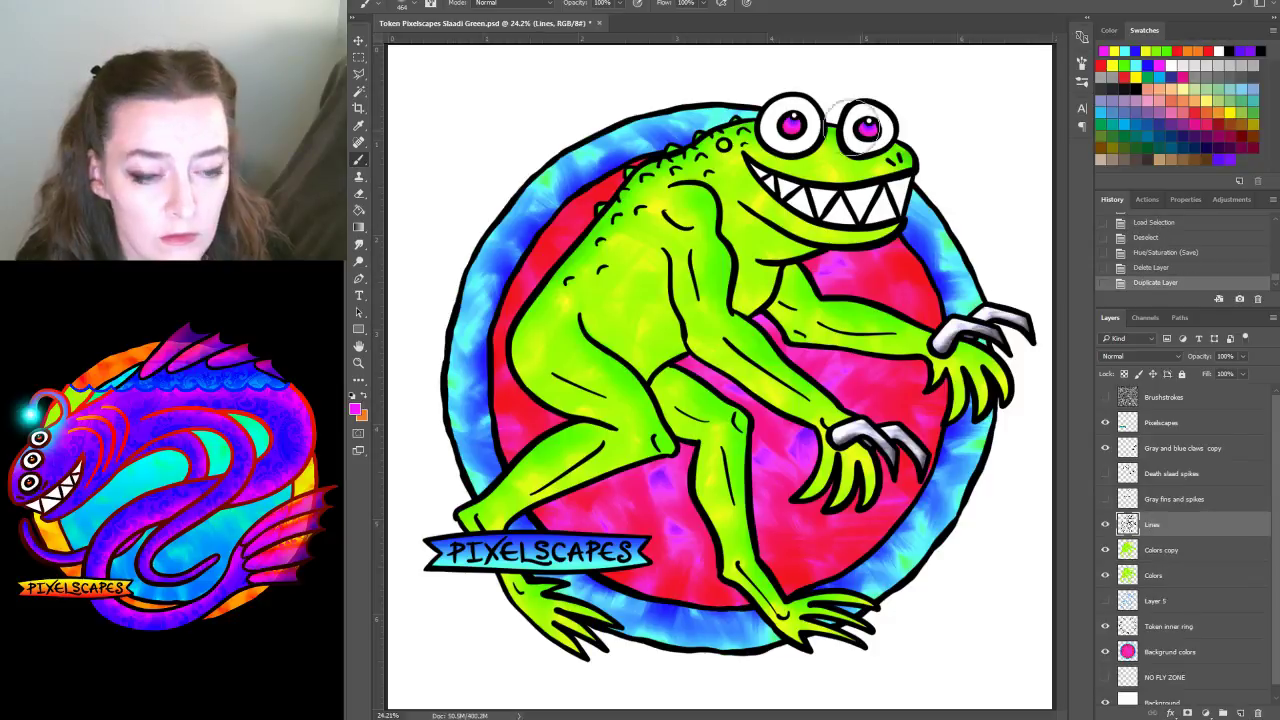
pyautogui.hotkey('alt', 's')
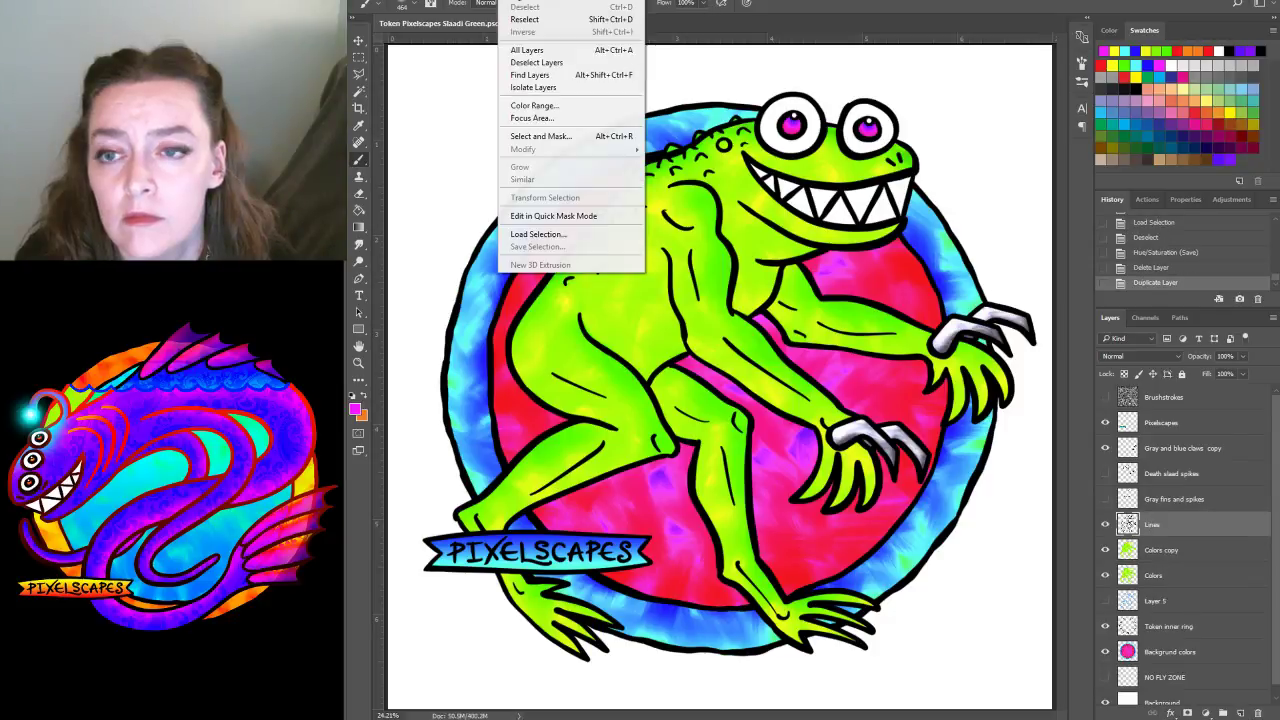
pyautogui.click(540, 234)
pyautogui.click(943, 243)
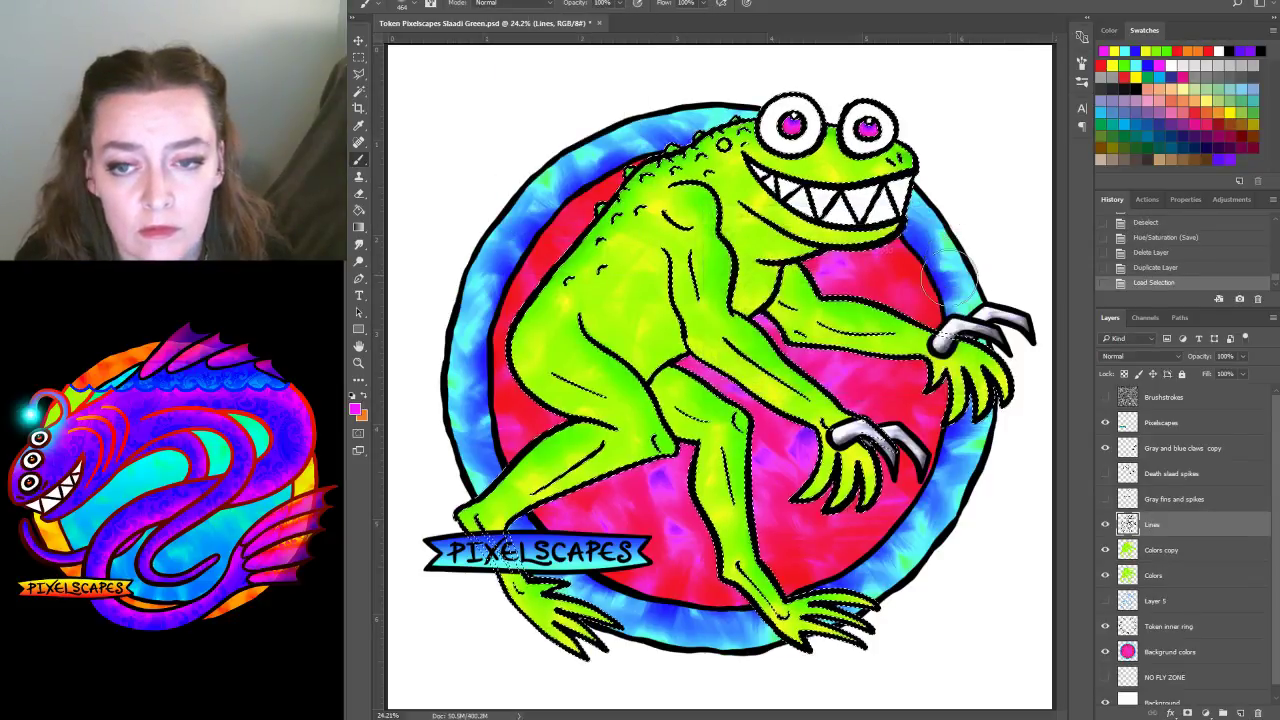
pyautogui.click(1158, 552)
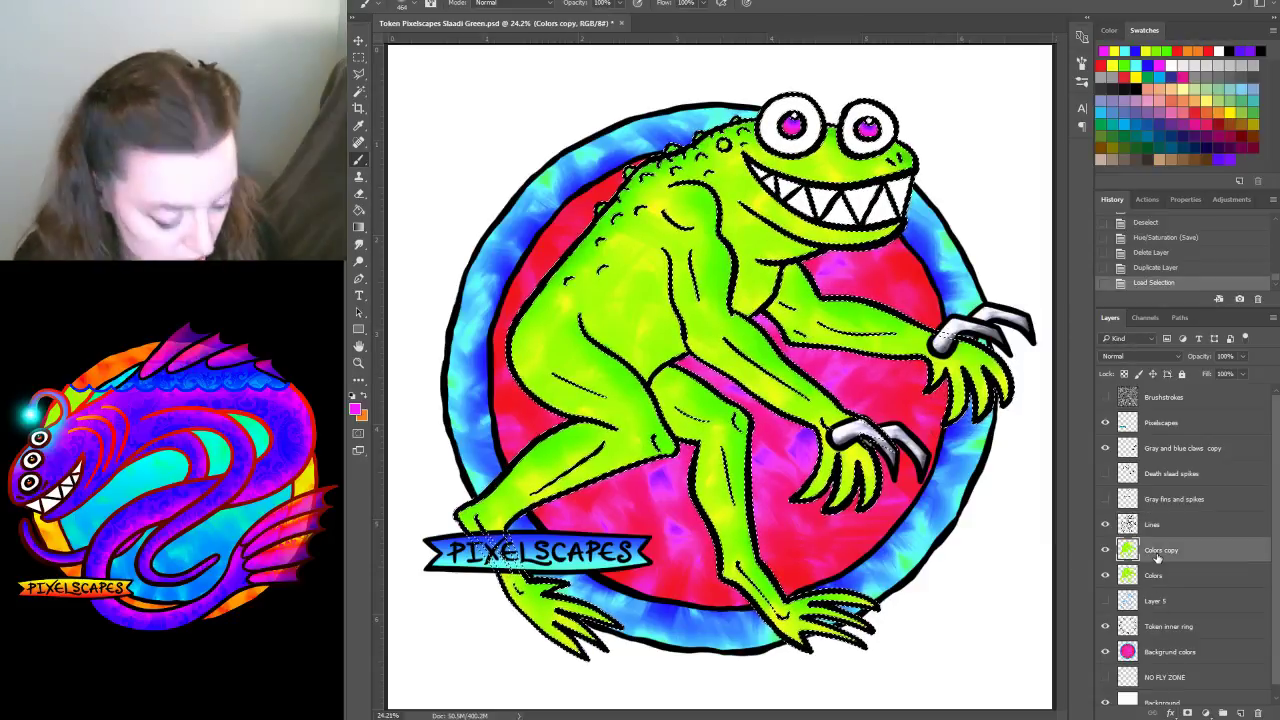
pyautogui.press('Delete')
# Deselect and darken the original Colors layer to black with Lightness -100
pyautogui.click(1158, 576)
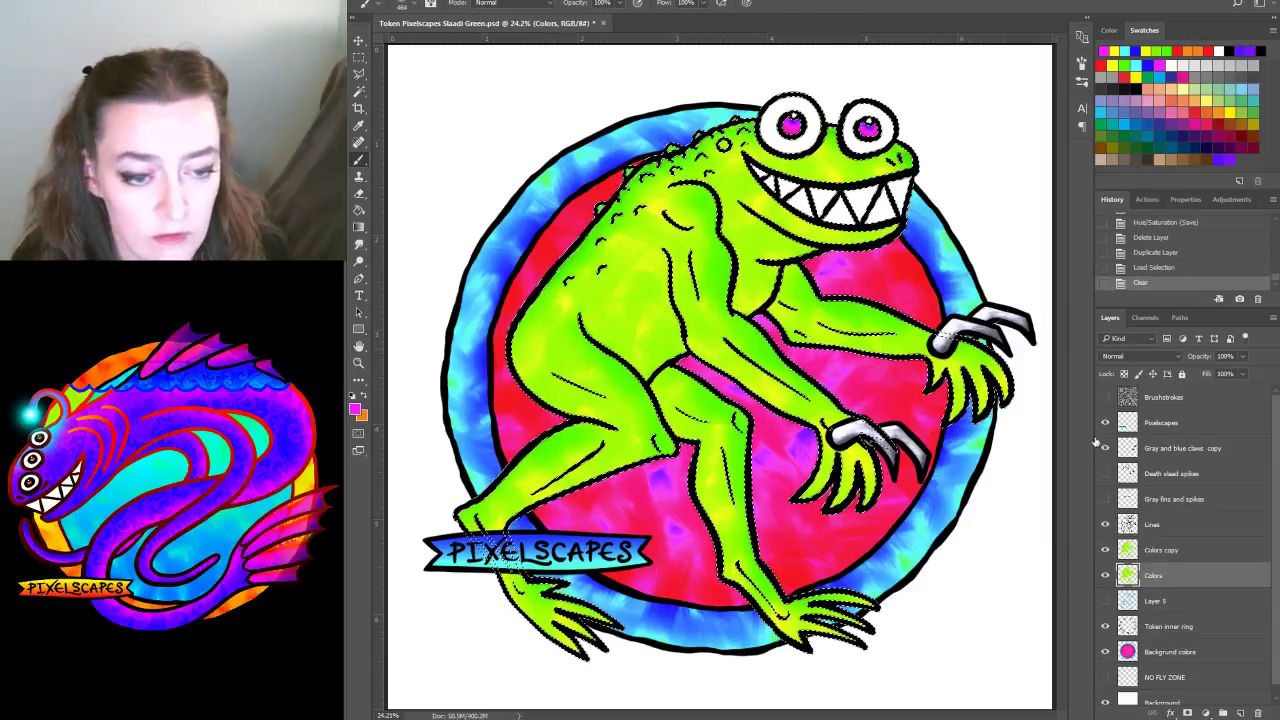
pyautogui.click(510, 3)
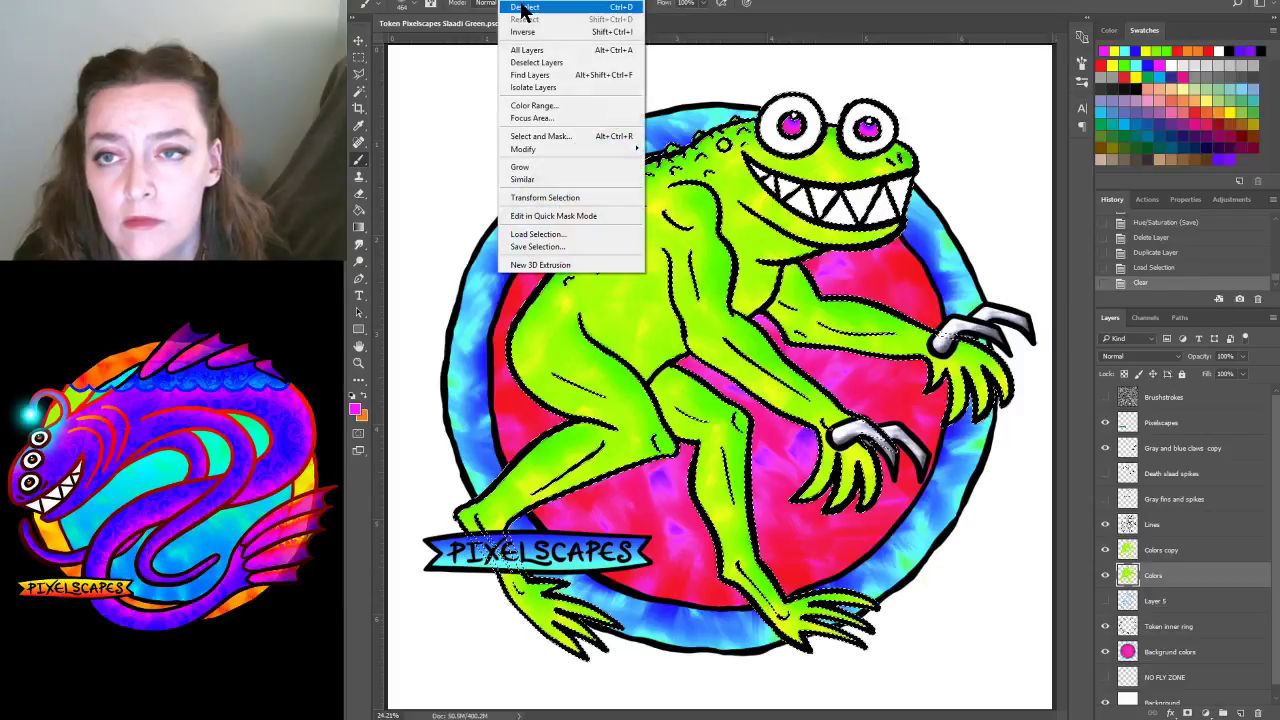
pyautogui.click(529, 14)
pyautogui.hotkey('ctrl', 'u')
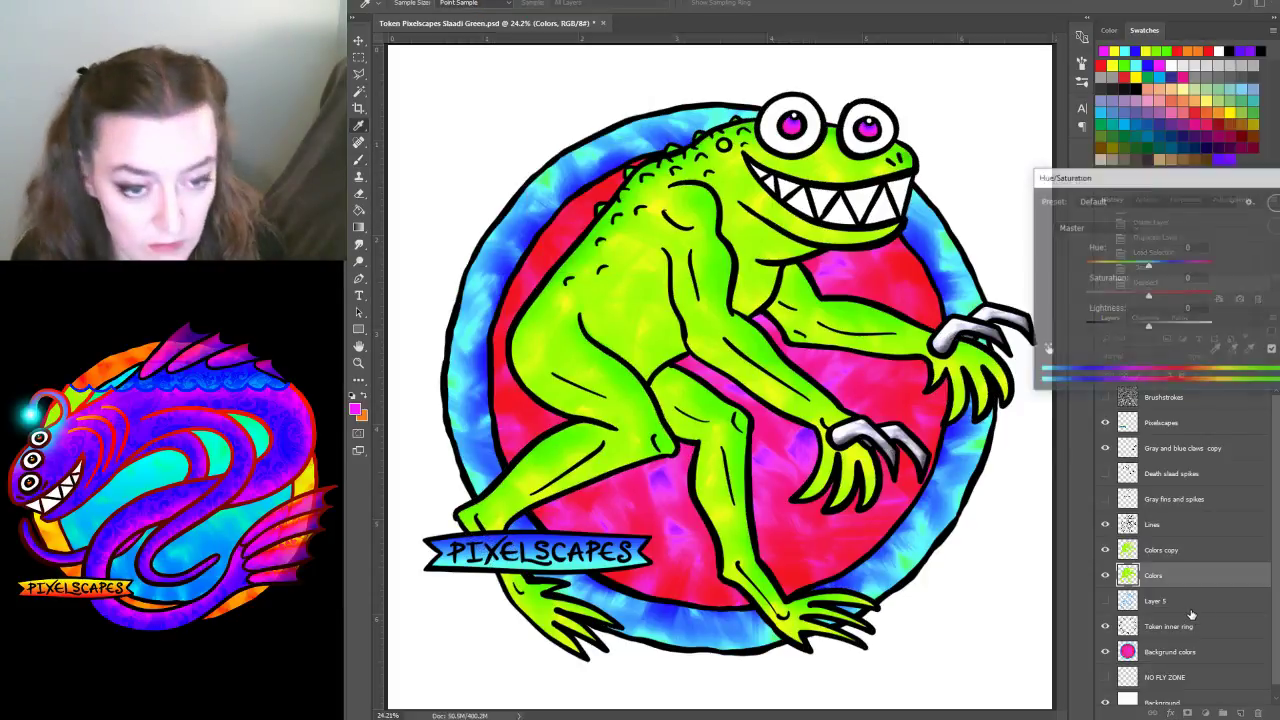
pyautogui.moveTo(1108, 328); pyautogui.dragTo(1073, 326)
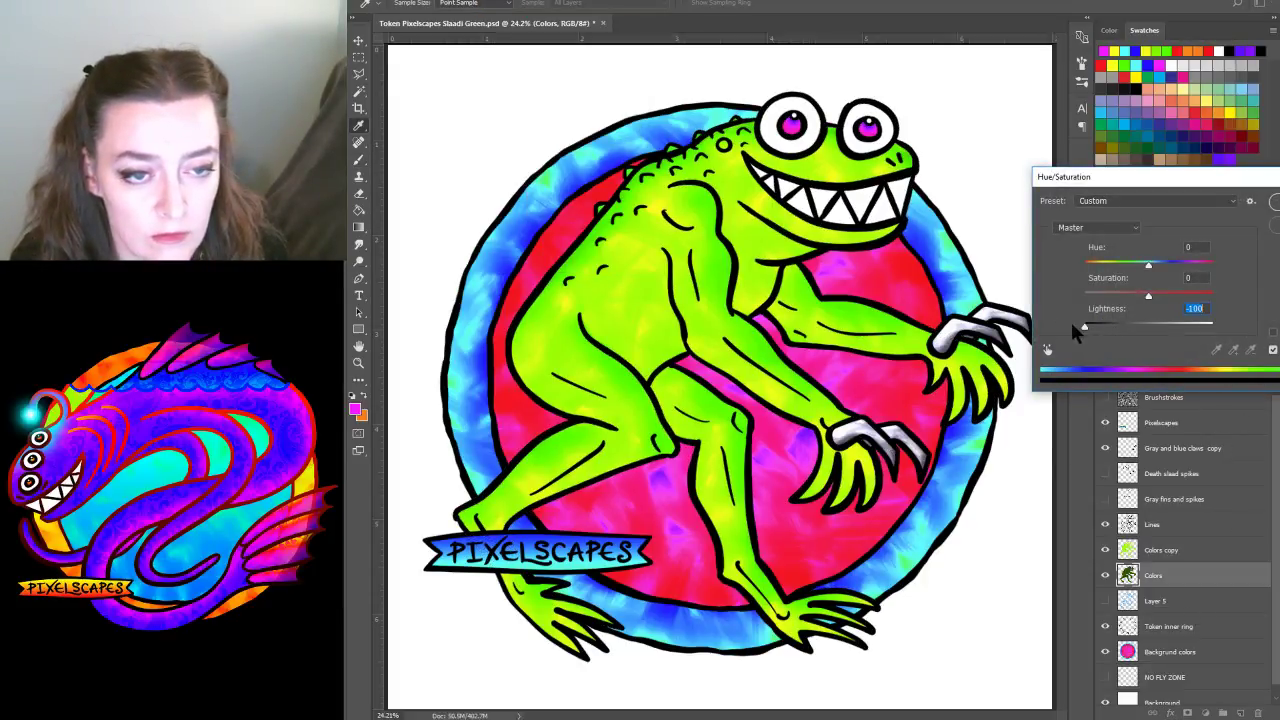
pyautogui.press('Return')
# Rename the Colors copy to Silver and toggle layer visibility to compare the artwork
pyautogui.doubleClick(1162, 550)
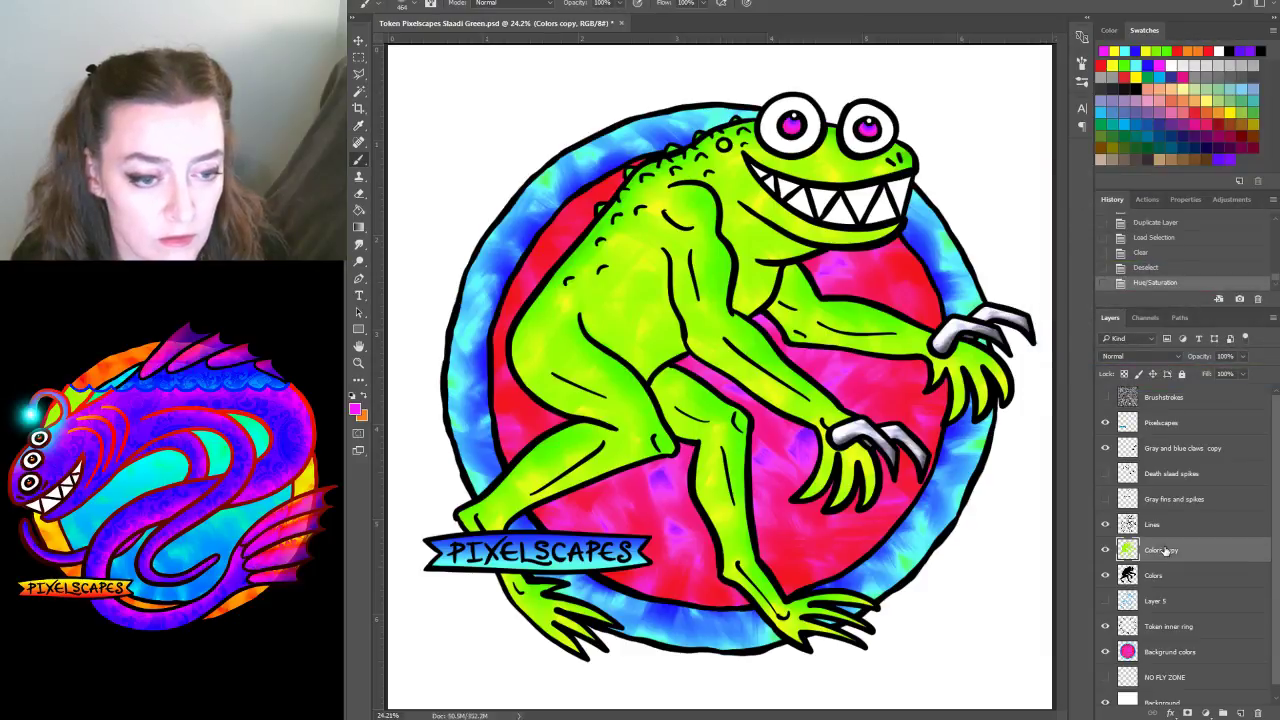
pyautogui.write('Silver')
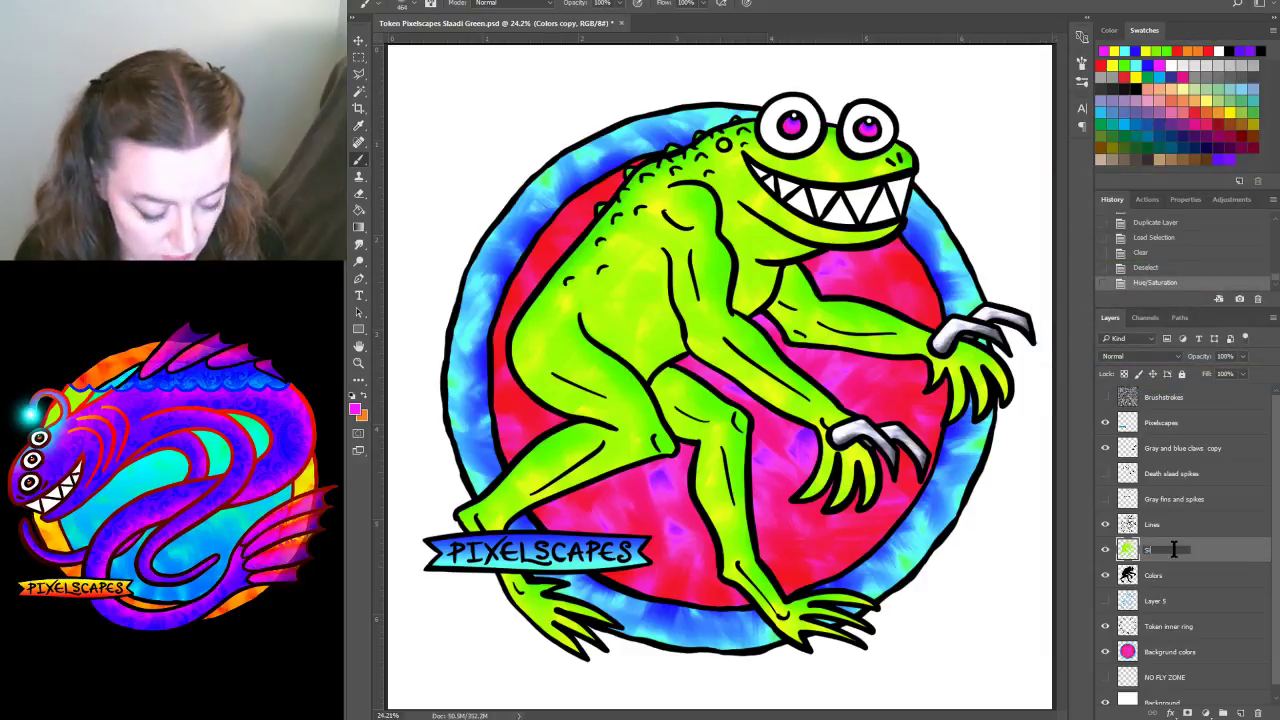
pyautogui.press('Return')
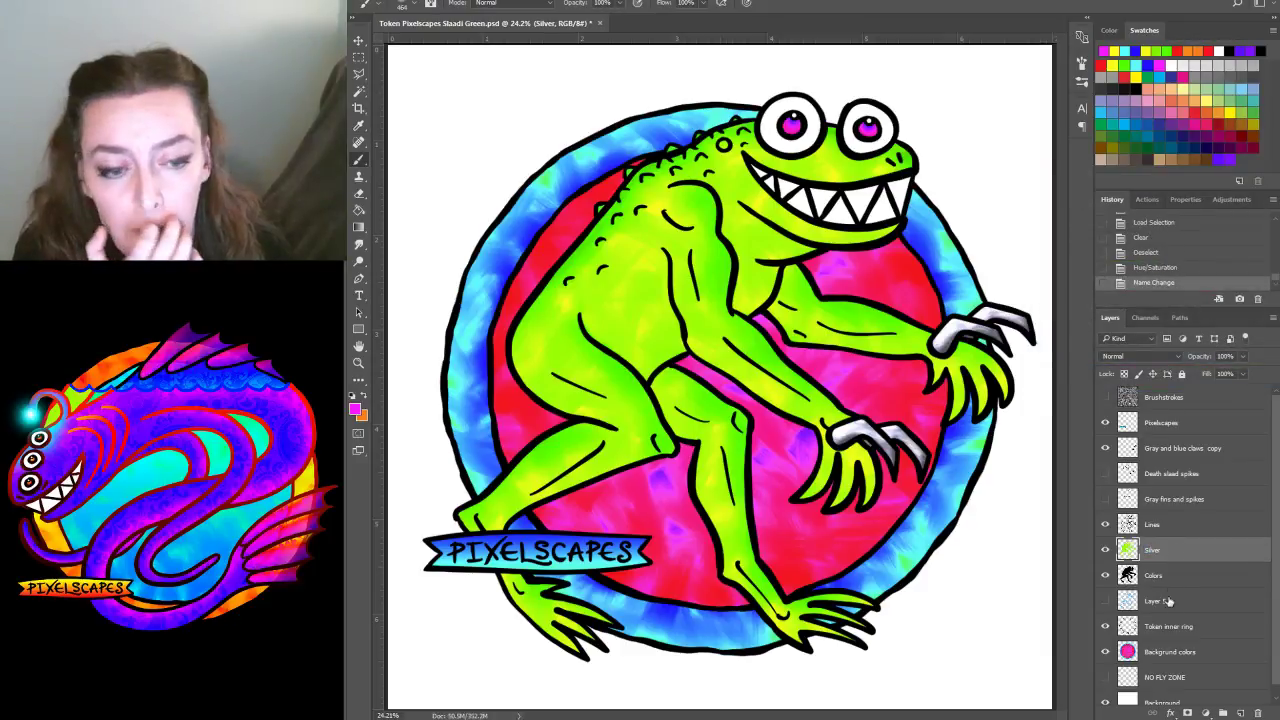
pyautogui.click(1105, 550)
pyautogui.click(1105, 550)
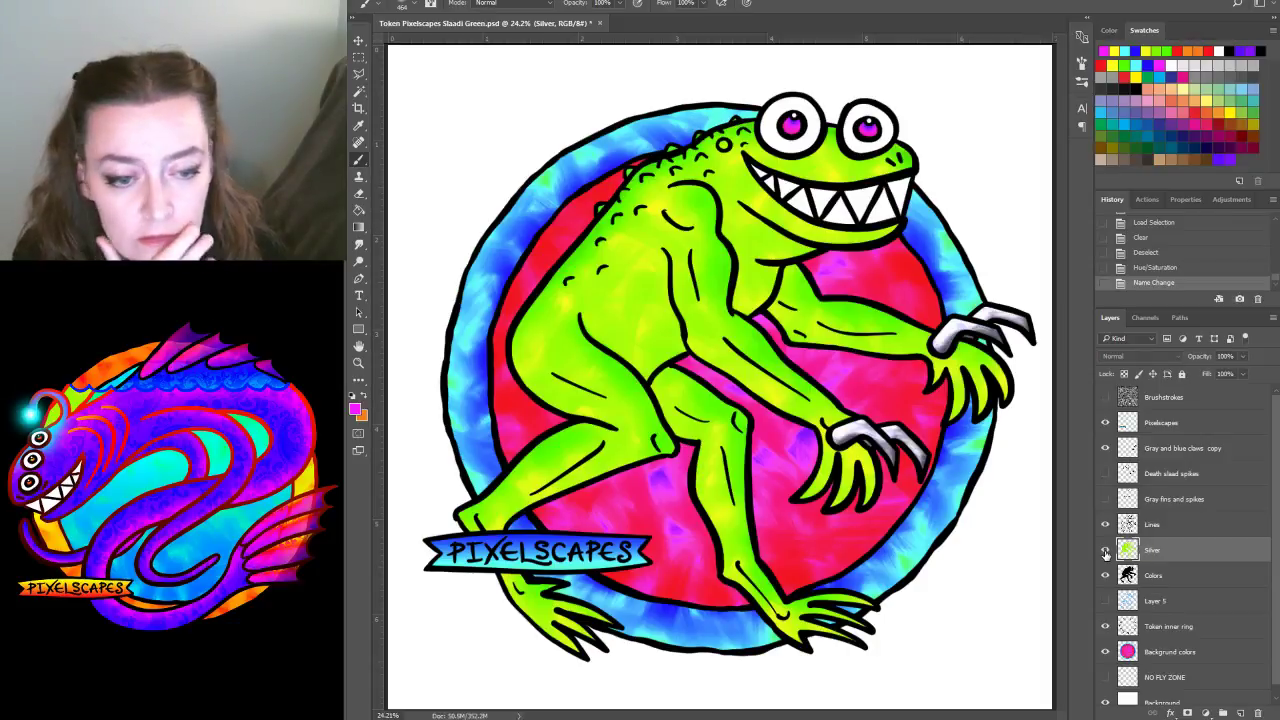
pyautogui.click(1105, 423)
pyautogui.click(1105, 423)
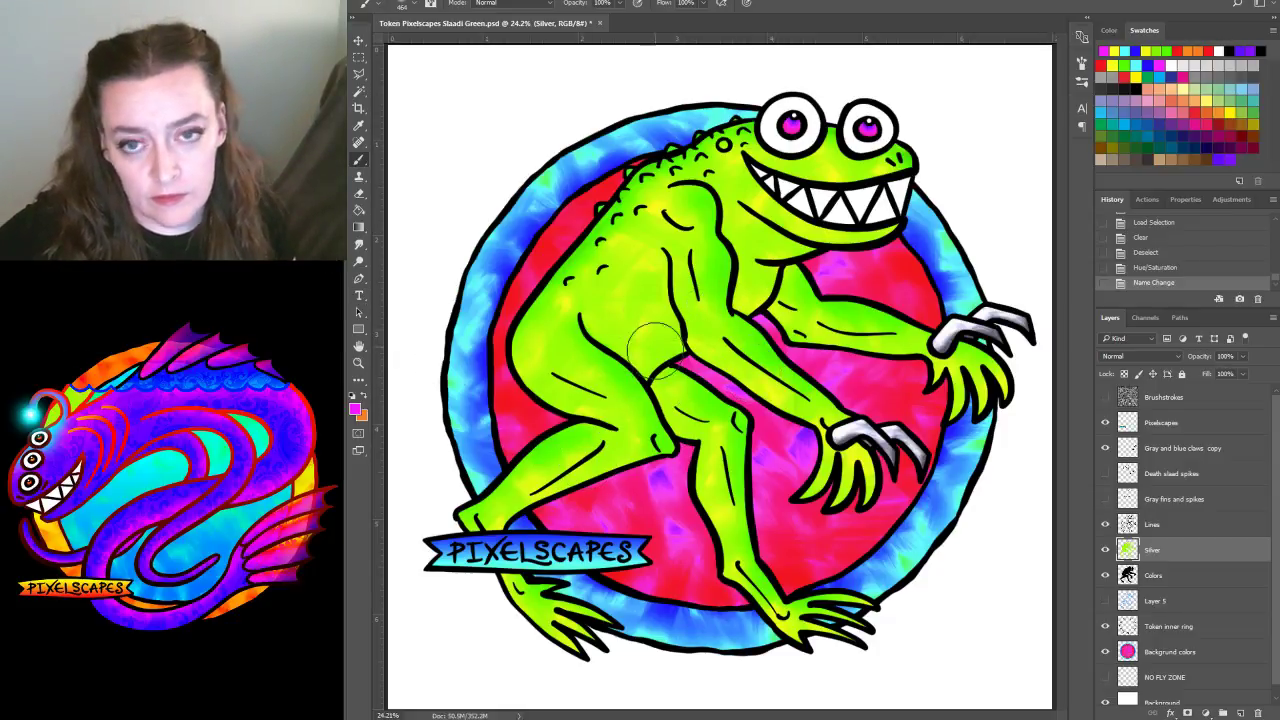
# Launch Auto FX DreamSuite and apply the Liquid Metal WHITES 'Peaceful' preset
pyautogui.click(545, 0)
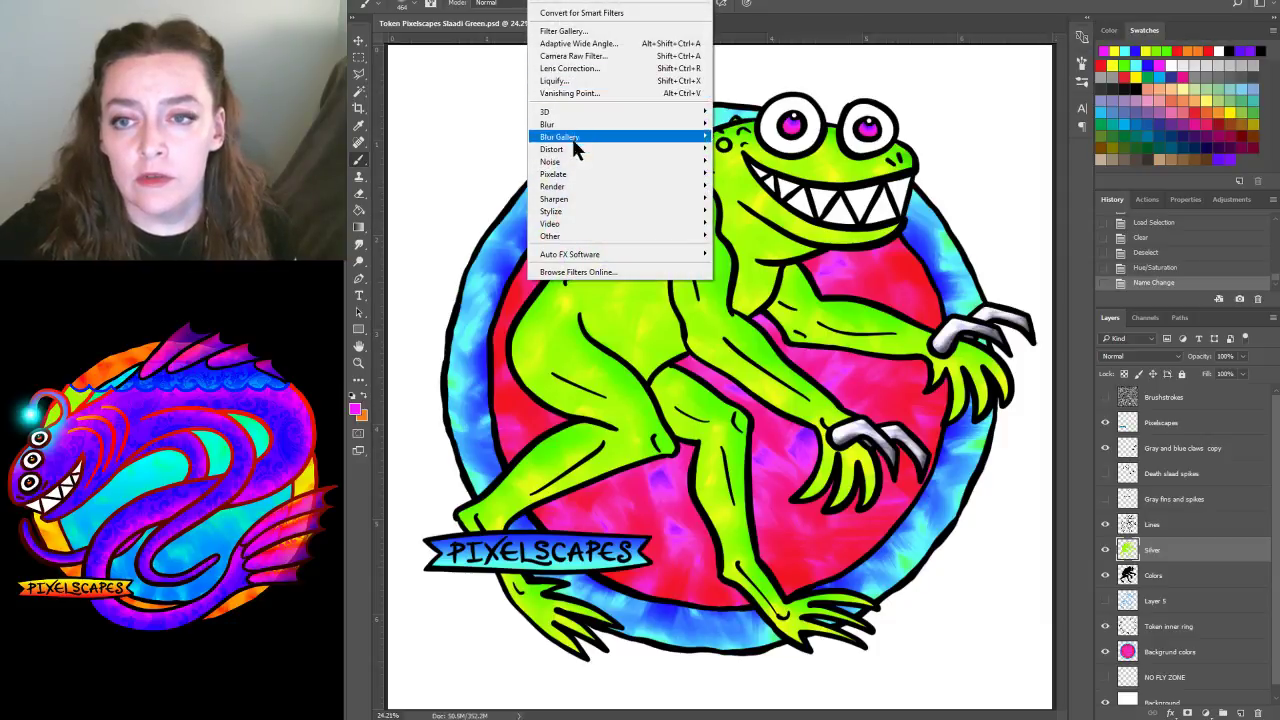
pyautogui.moveTo(640, 263)
pyautogui.click(770, 255)
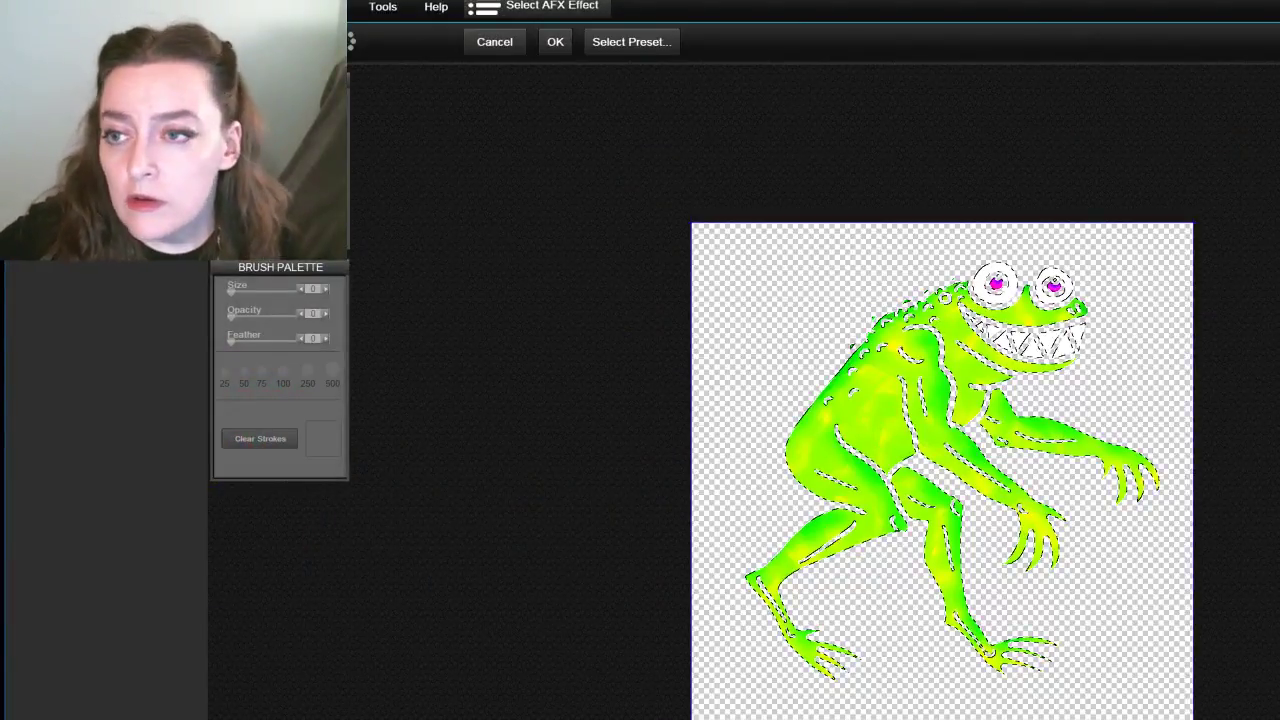
pyautogui.click(632, 41)
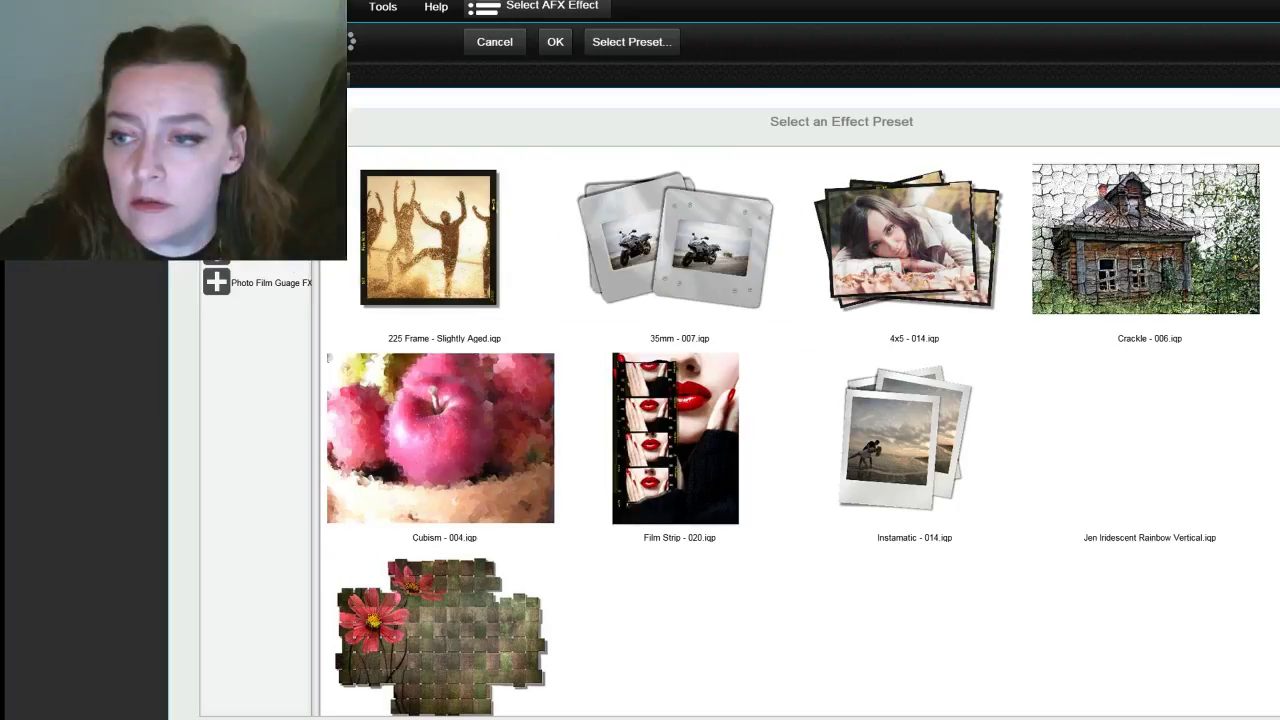
pyautogui.scroll(2, 245, 305)
pyautogui.click(220, 433)
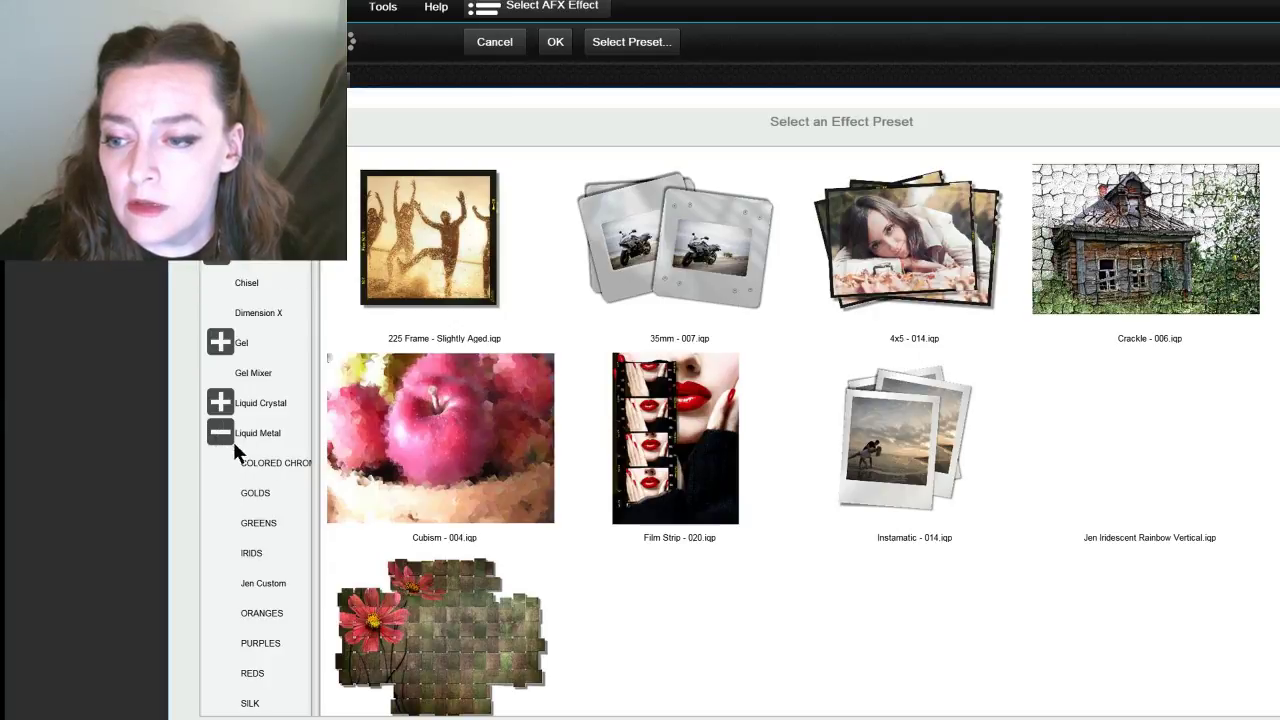
pyautogui.scroll(-2, 249, 680)
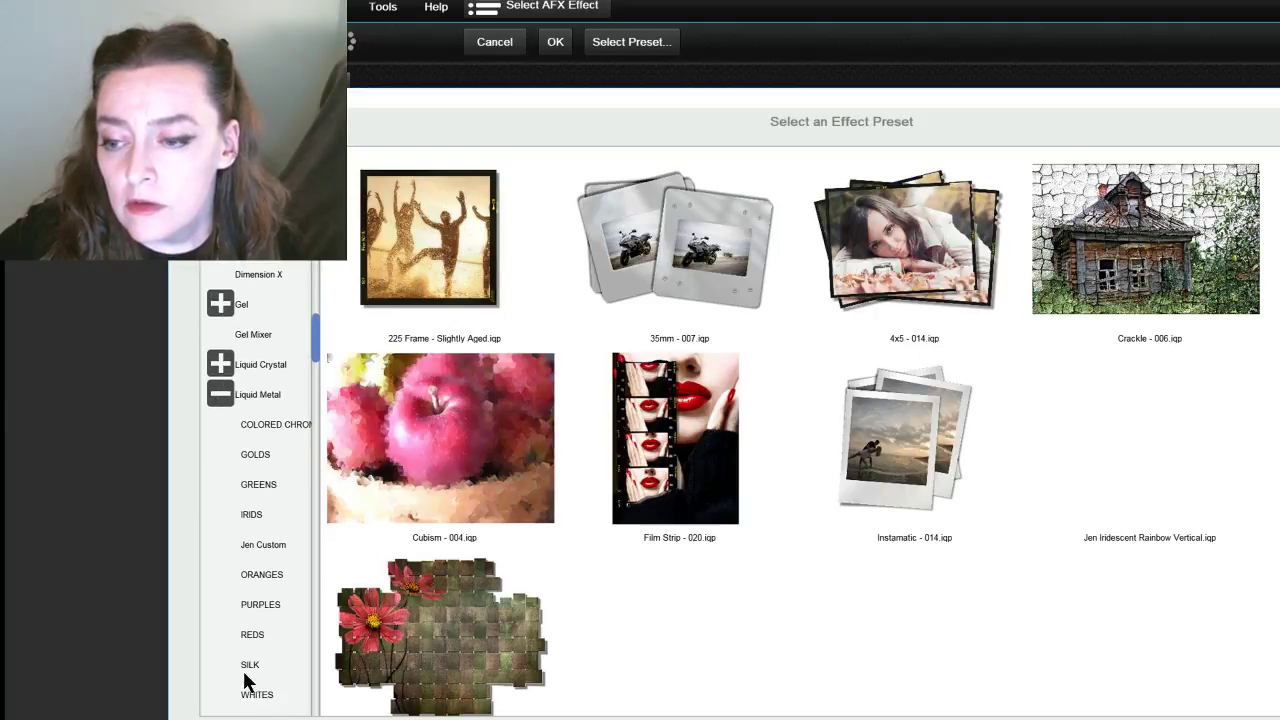
pyautogui.scroll(-1, 248, 652)
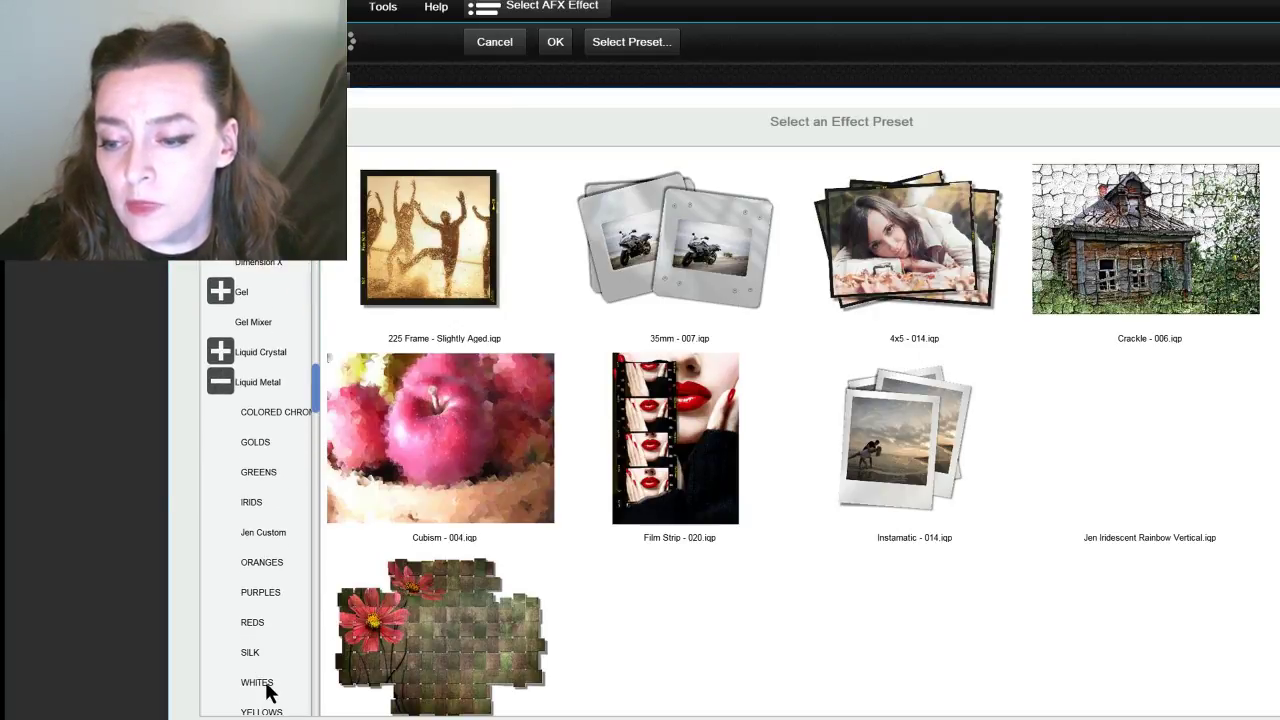
pyautogui.click(262, 684)
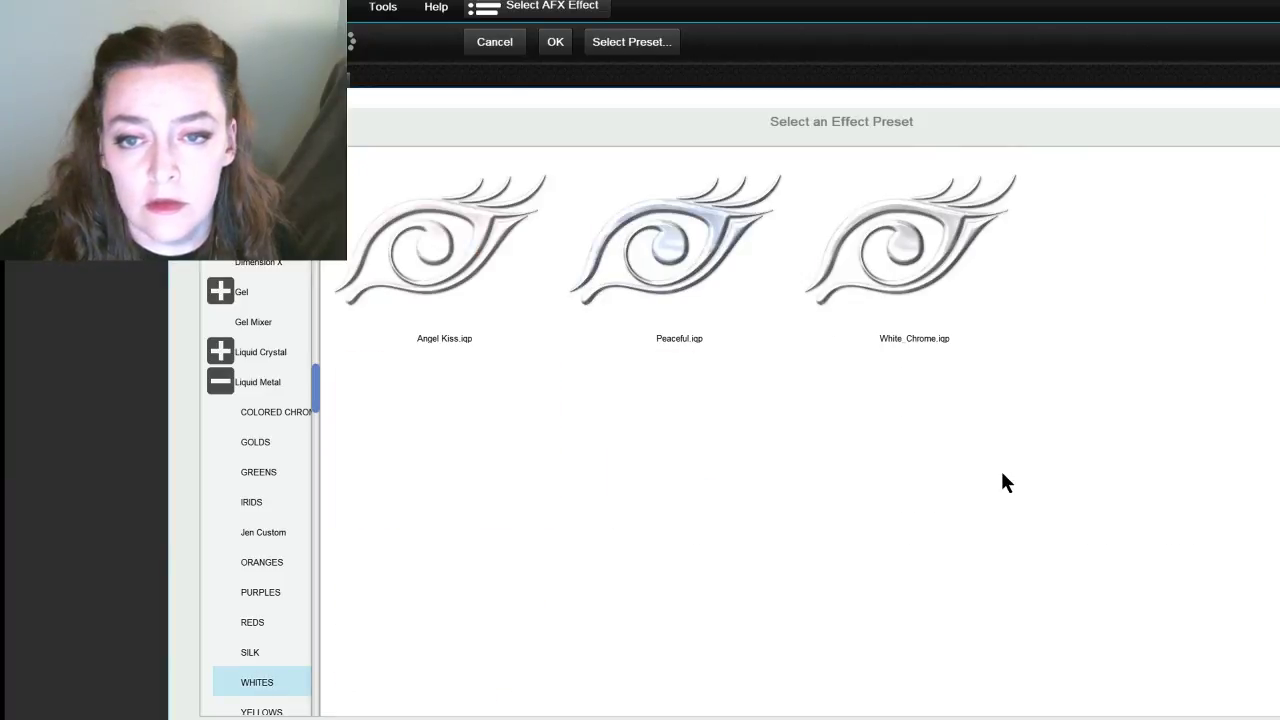
pyautogui.click(686, 218)
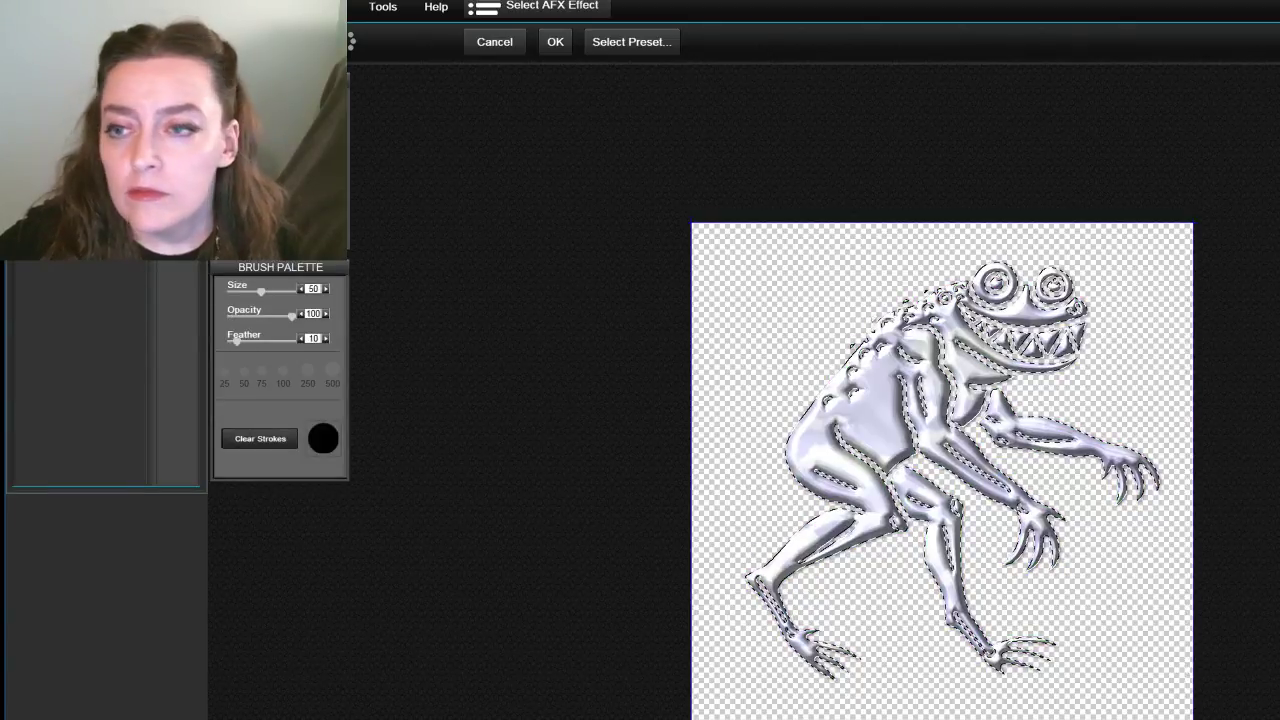
# Zoom into the chrome frog preview and turn off Display Shadows
pyautogui.click(944, 446)
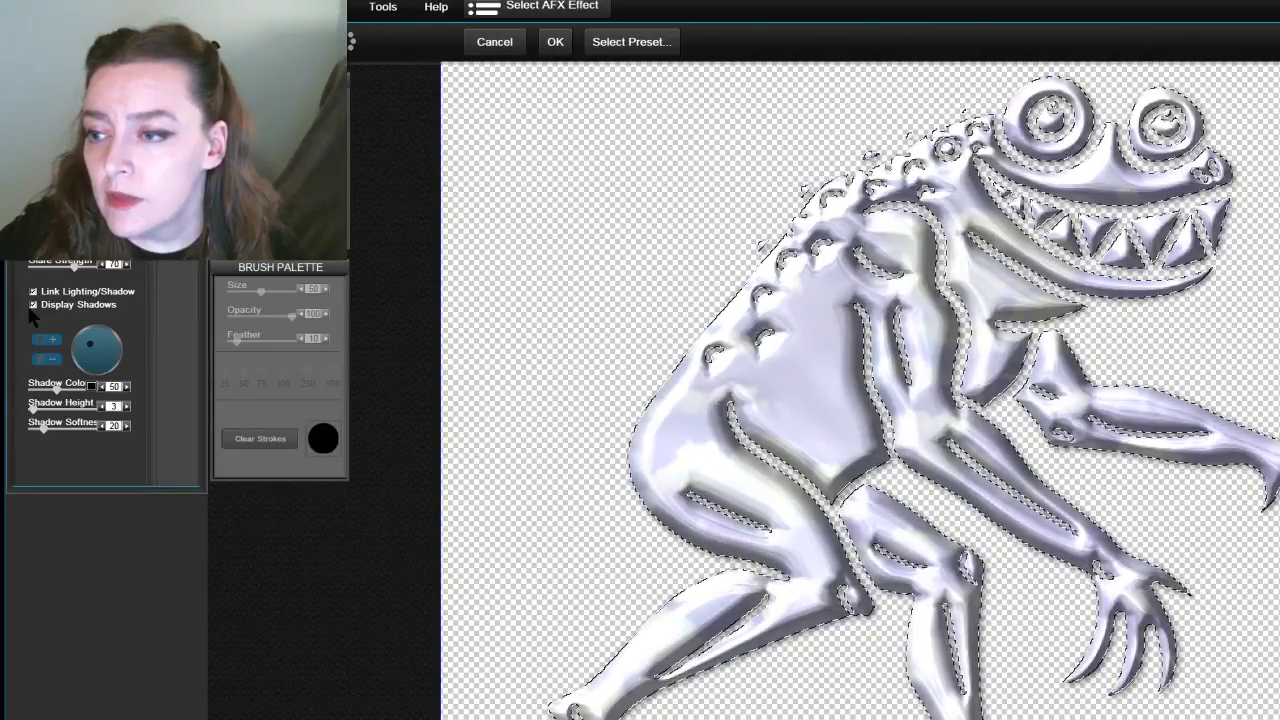
pyautogui.click(33, 304)
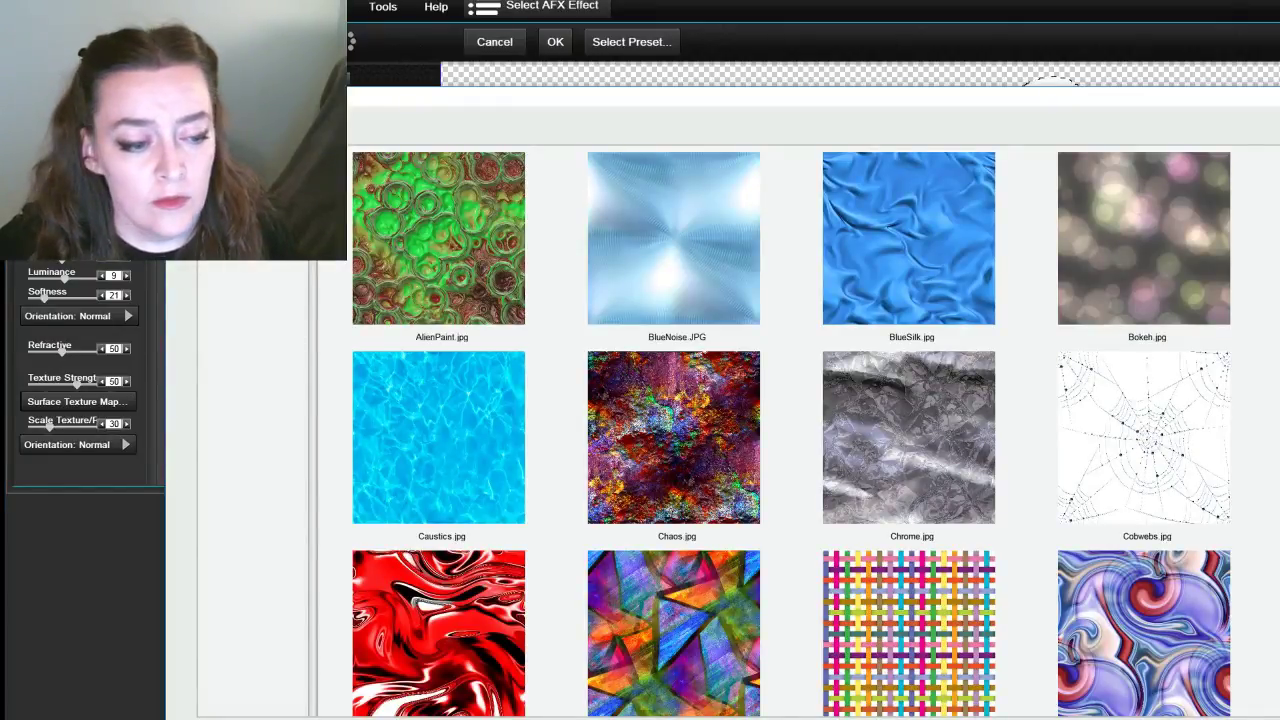
# Apply the Chrome texture image to give the frog a pale cloudy surface
pyautogui.click(673, 237)
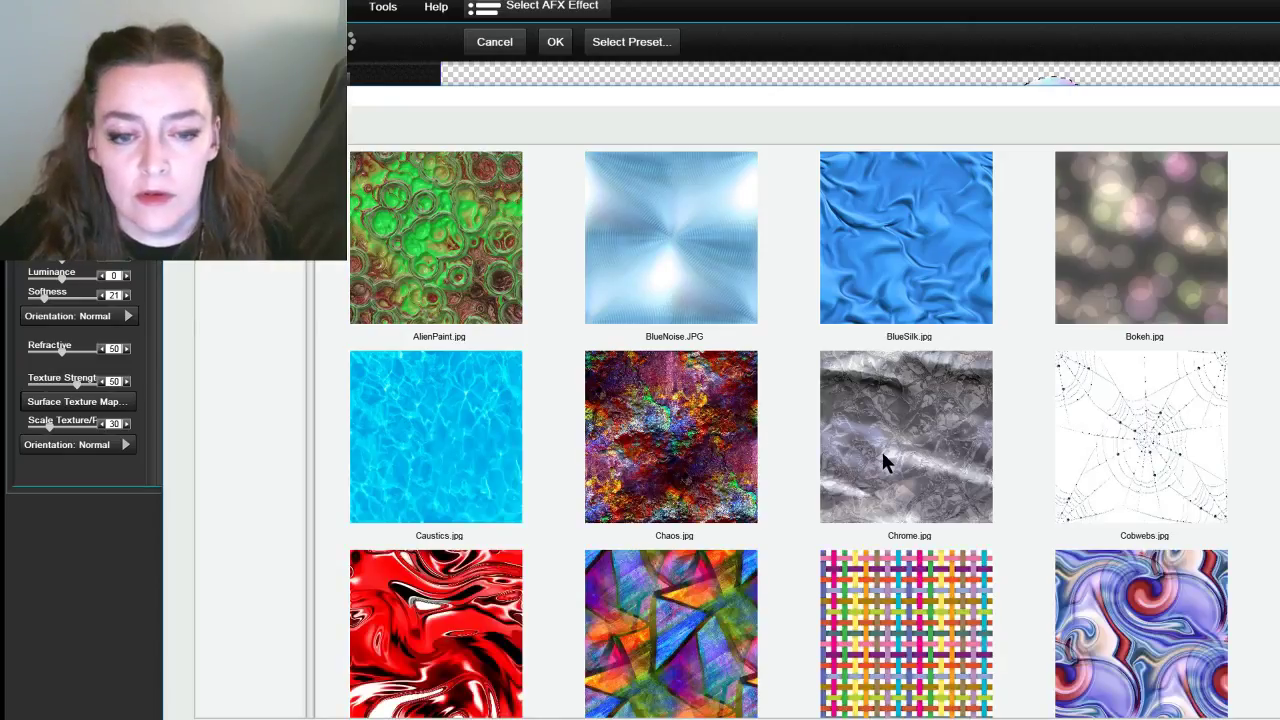
pyautogui.click(883, 455)
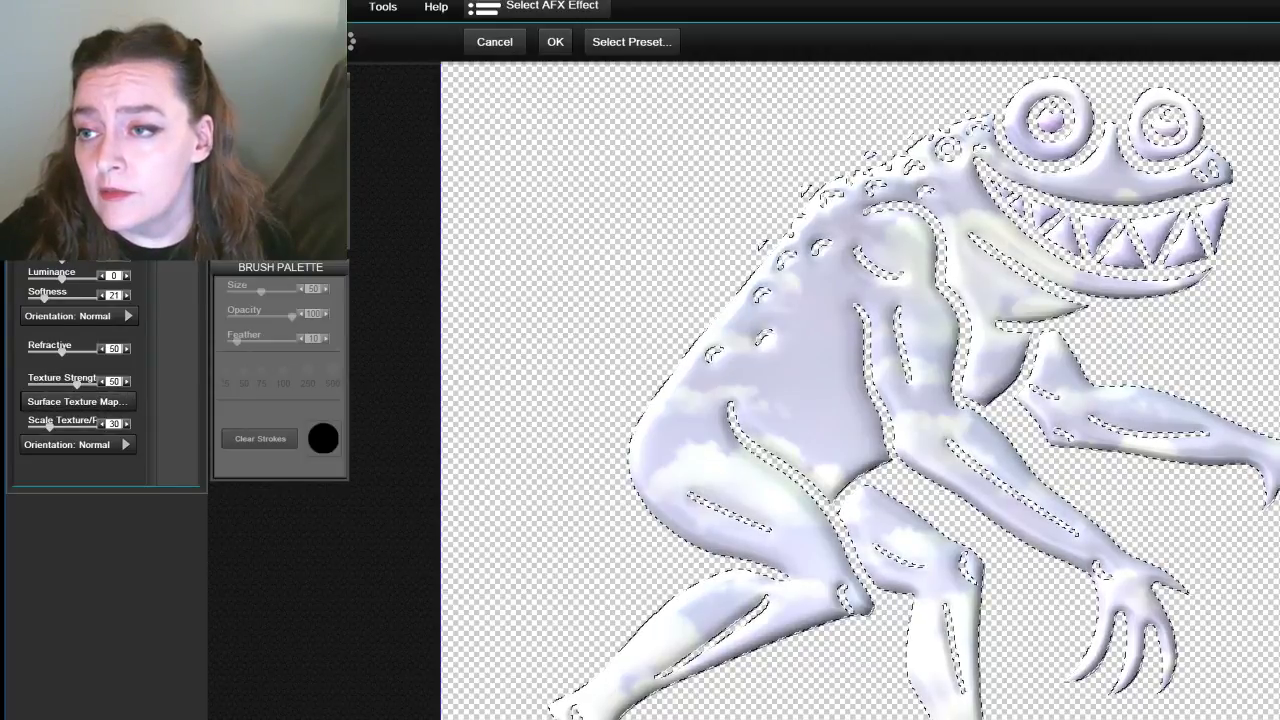
pyautogui.scroll(-5, 80, 370)
pyautogui.scroll(3, 80, 370)
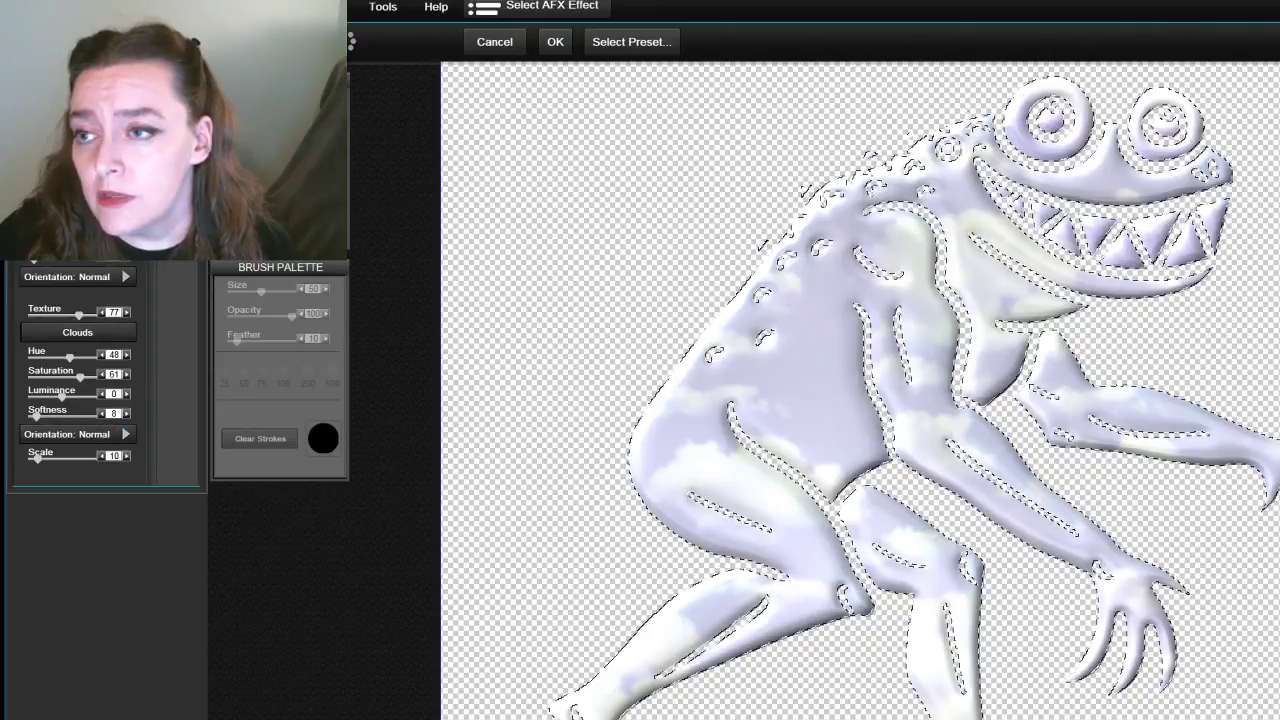
pyautogui.scroll(-5, 72, 399)
pyautogui.scroll(3, 72, 399)
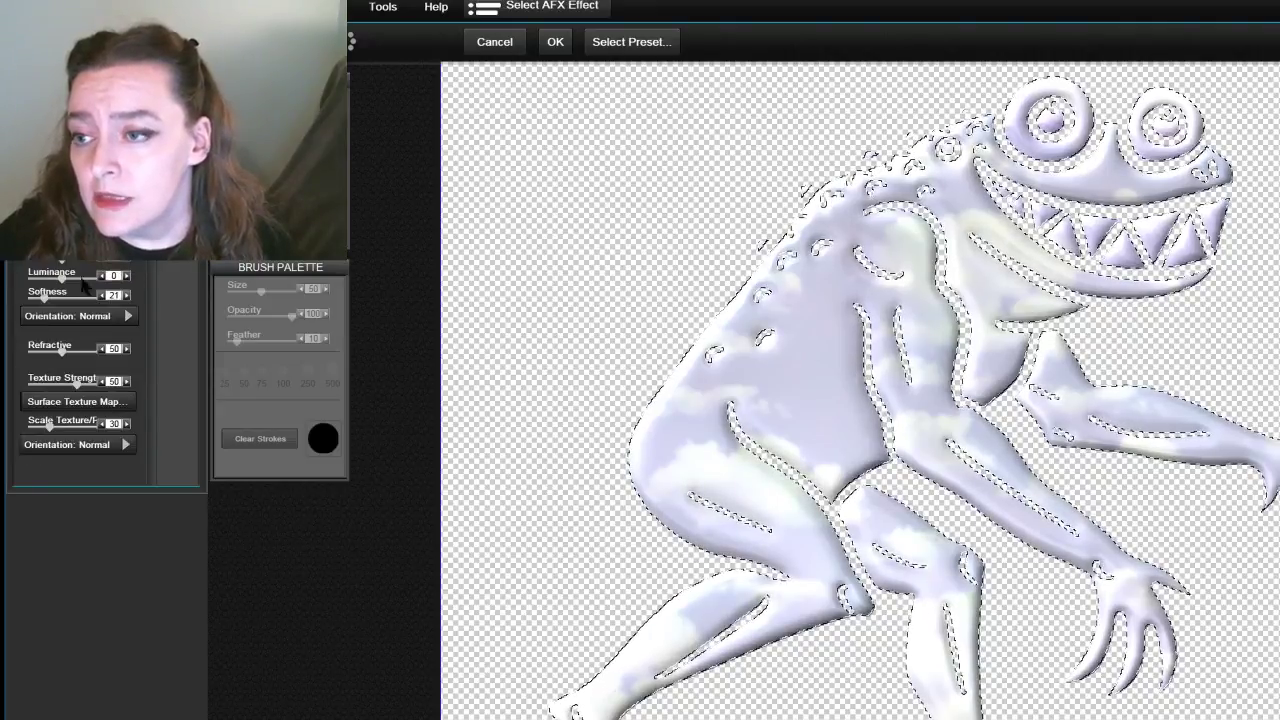
pyautogui.click(72, 400)
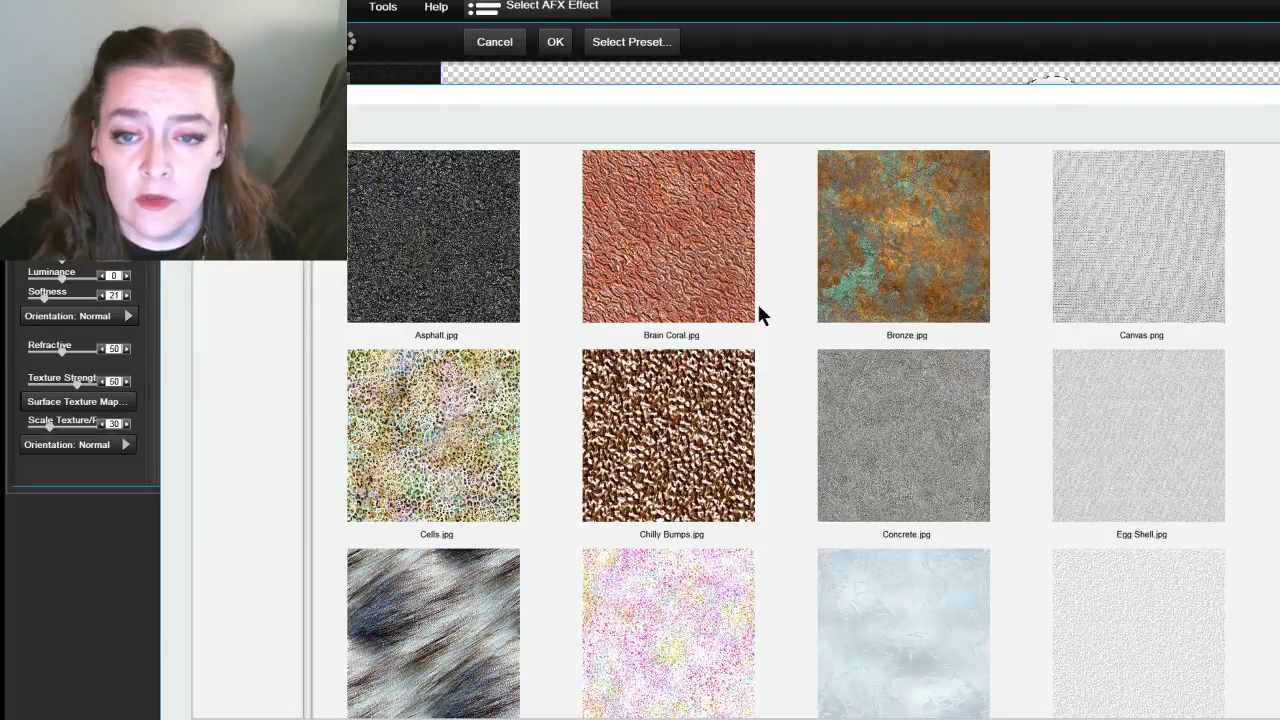
# Apply the Brain Coral surface texture, lower its strength, and shrink its scale to 12
pyautogui.click(638, 250)
pyautogui.press('Return')
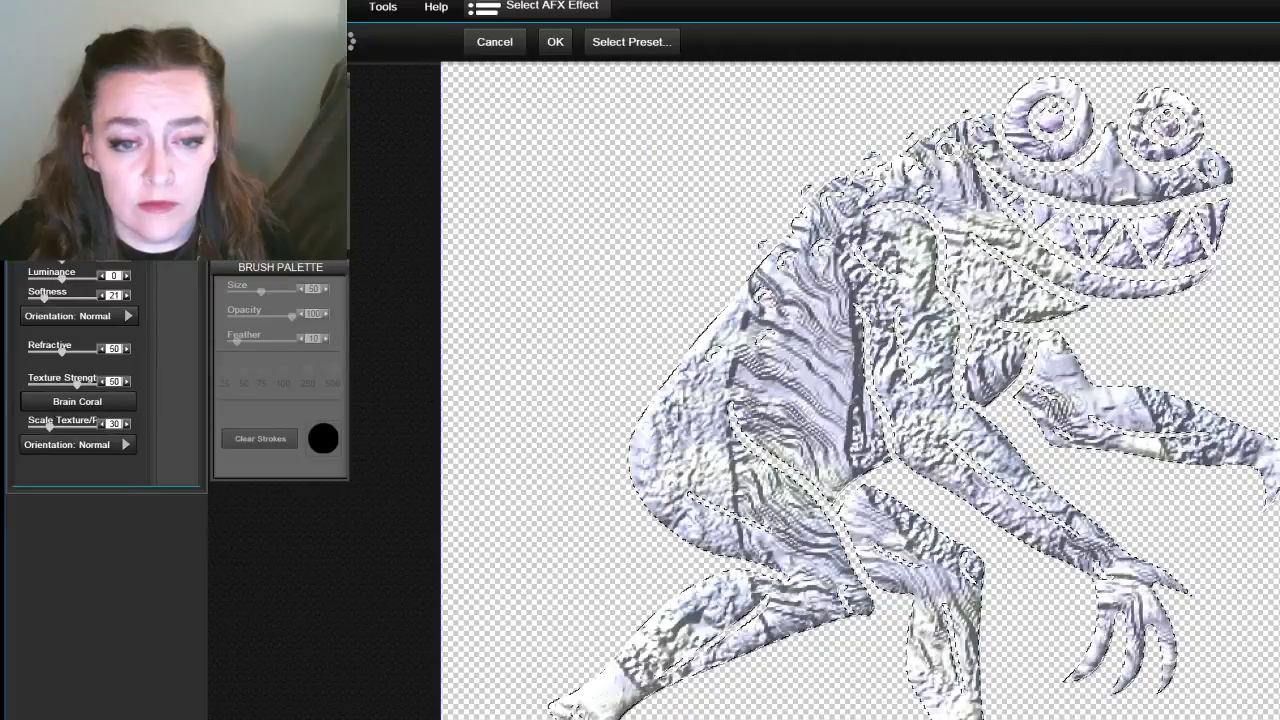
pyautogui.moveTo(88, 389); pyautogui.dragTo(60, 385)
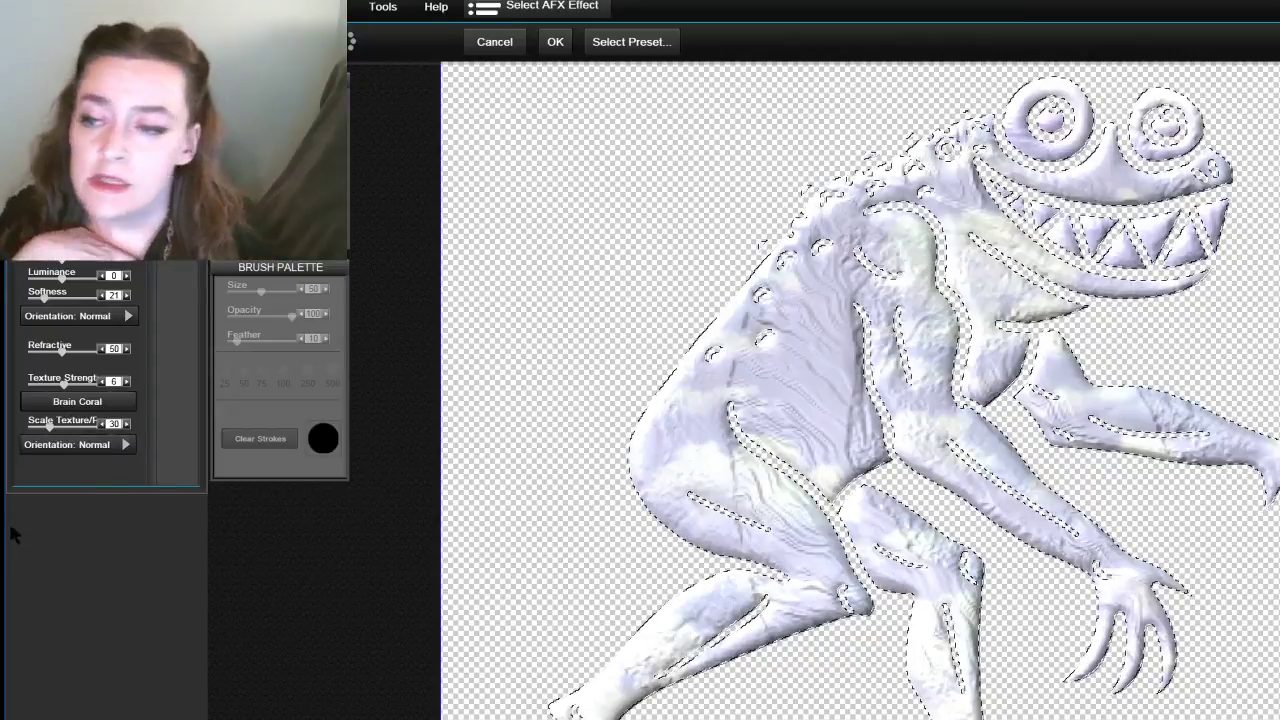
pyautogui.click(101, 425)
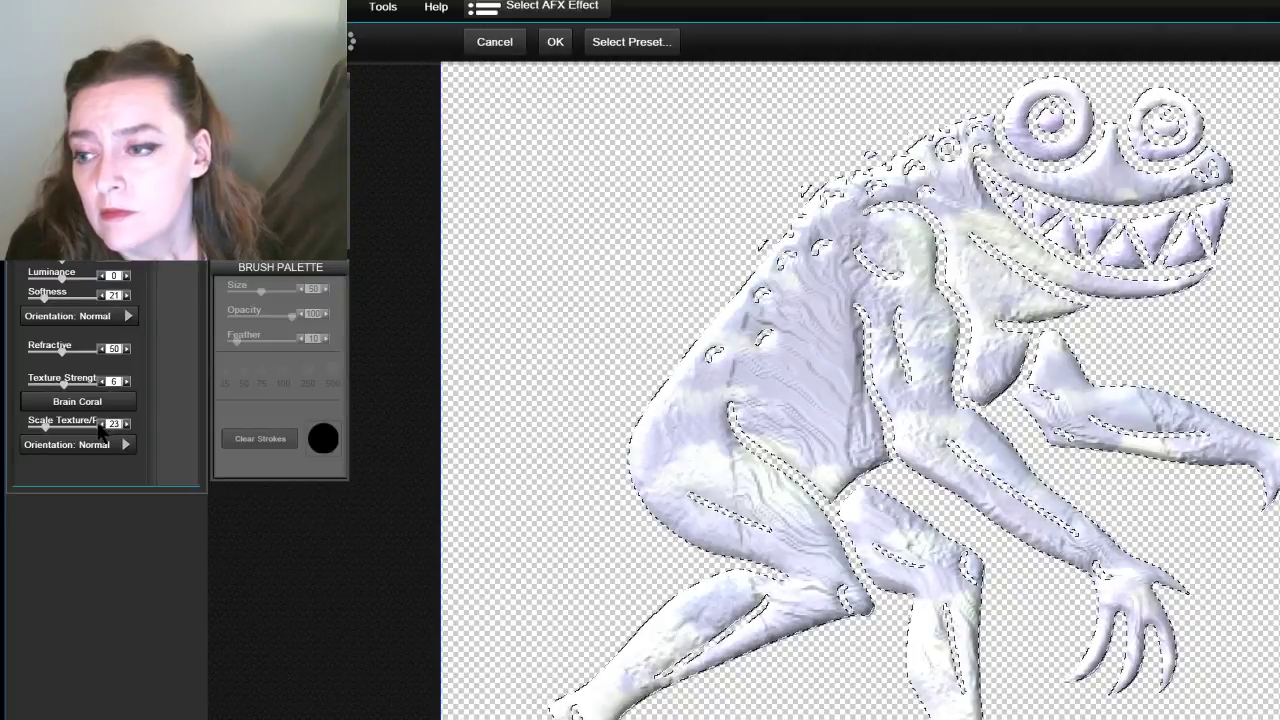
pyautogui.moveTo(45, 426); pyautogui.dragTo(38, 428)
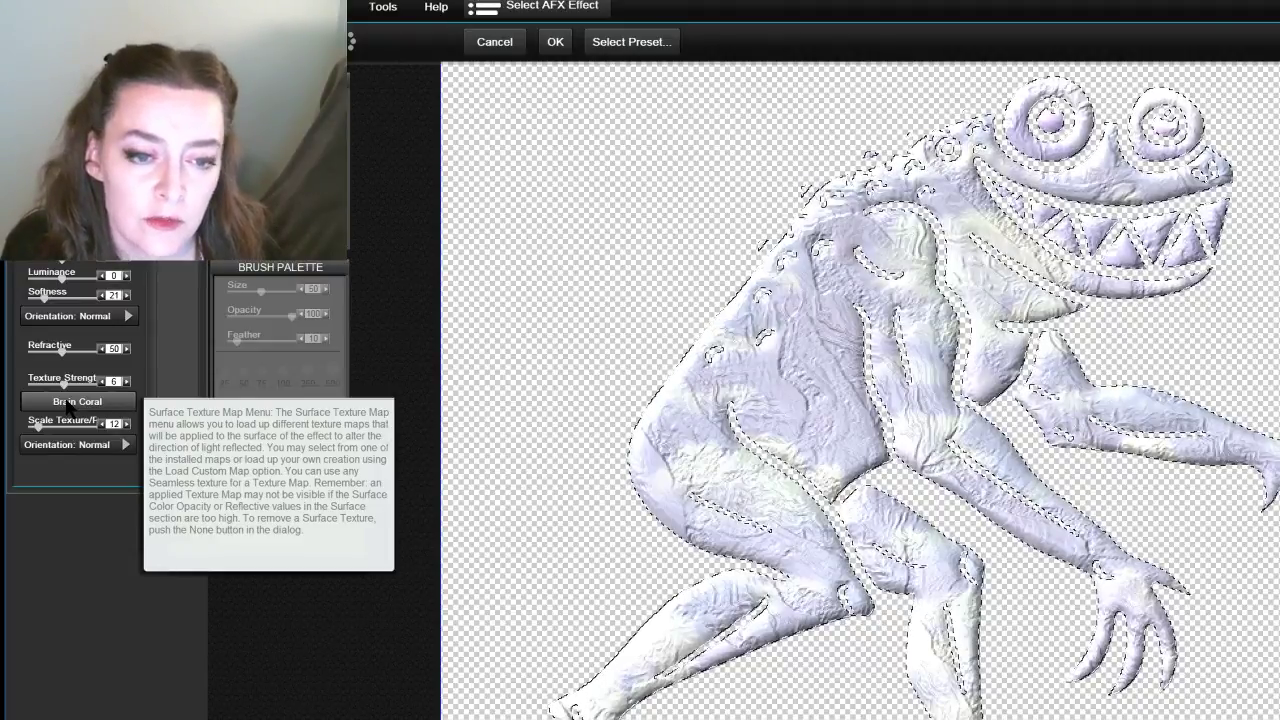
# Try the Lunar Surface 2 texture map and enlarge its scale to 28
pyautogui.click(68, 404)
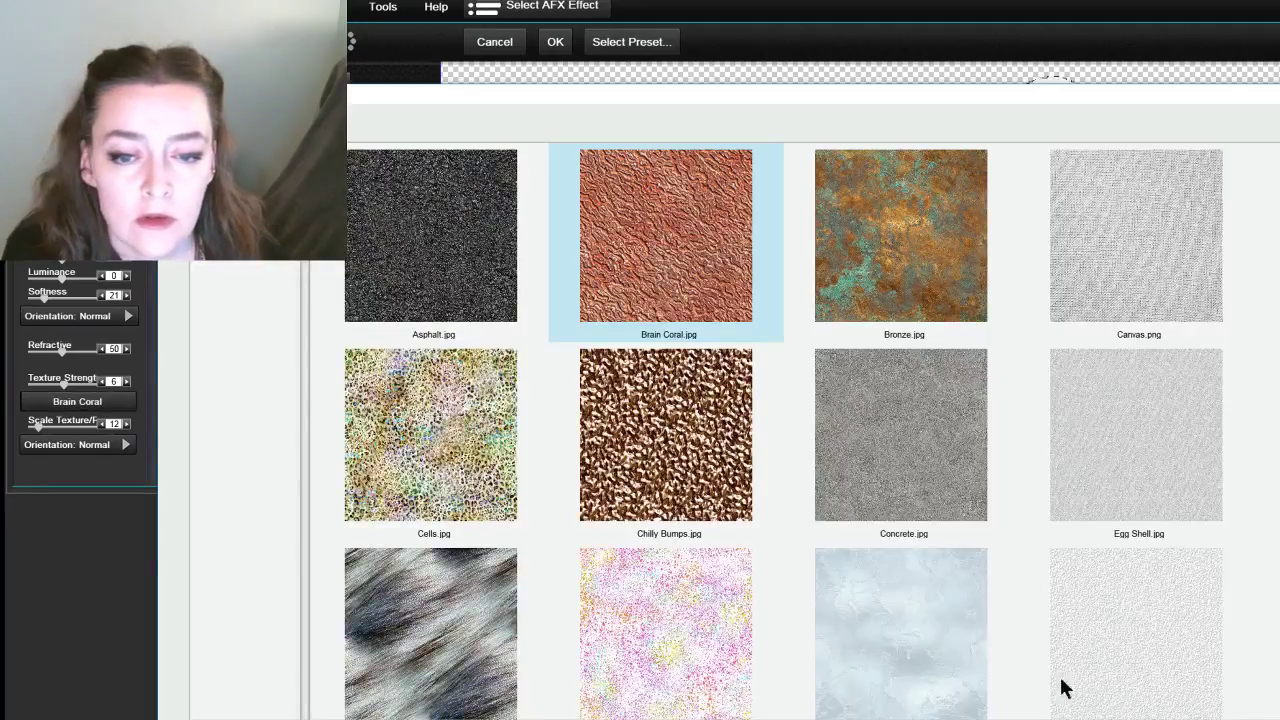
pyautogui.scroll(-4, 779, 563)
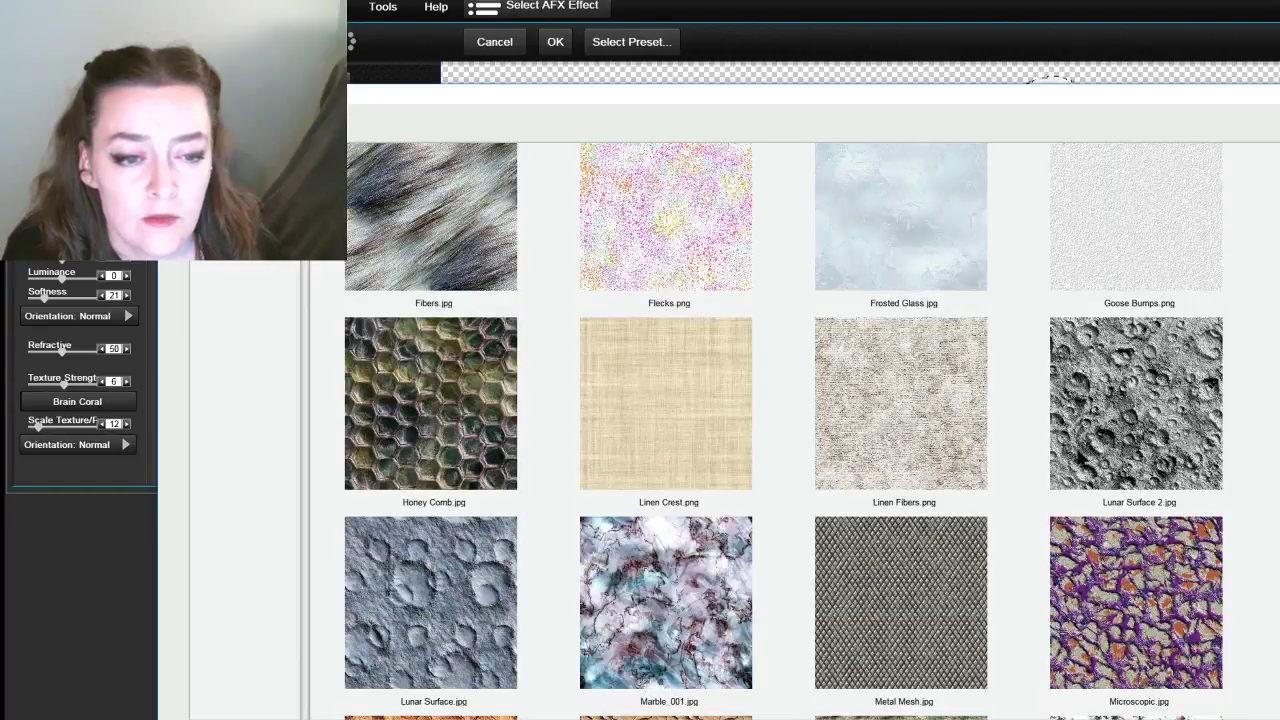
pyautogui.click(1174, 416)
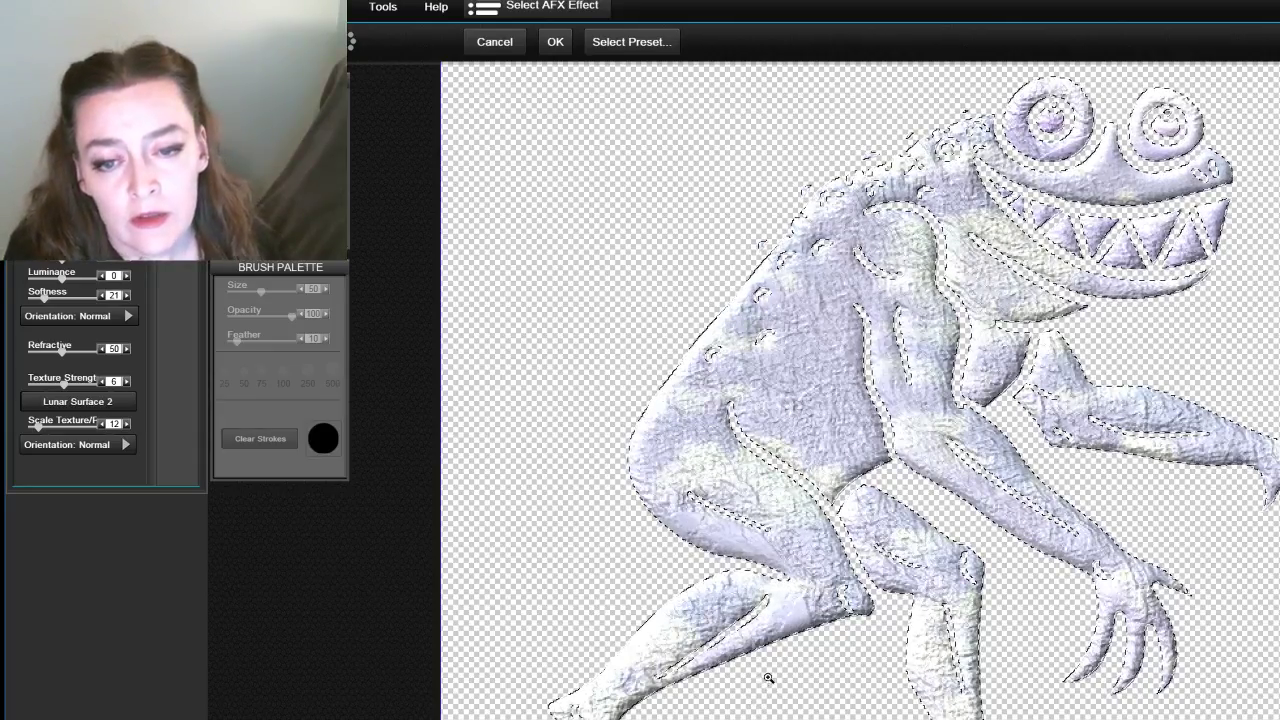
pyautogui.moveTo(57, 427)
pyautogui.mouseDown()
pyautogui.moveTo(45, 428)
pyautogui.moveTo(55, 437)
pyautogui.mouseUp()
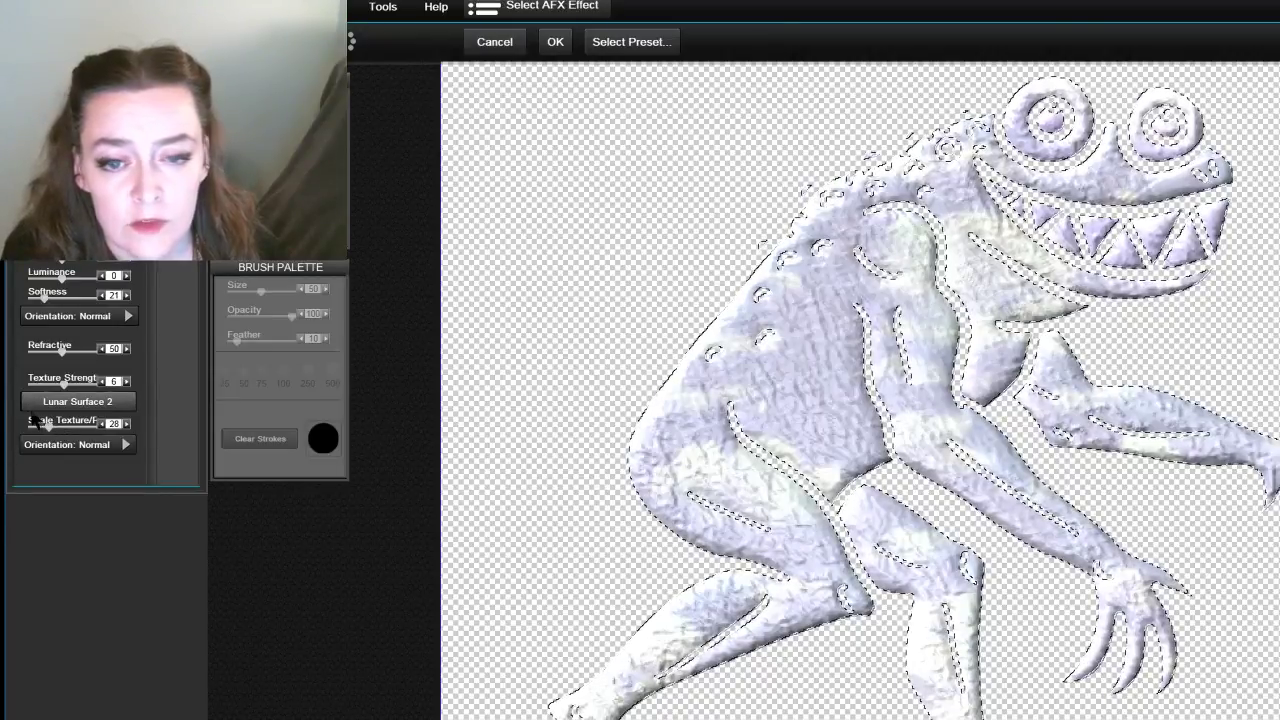
# Switch to the Lunar Surface texture instead and settle its scale at 12
pyautogui.click(79, 405)
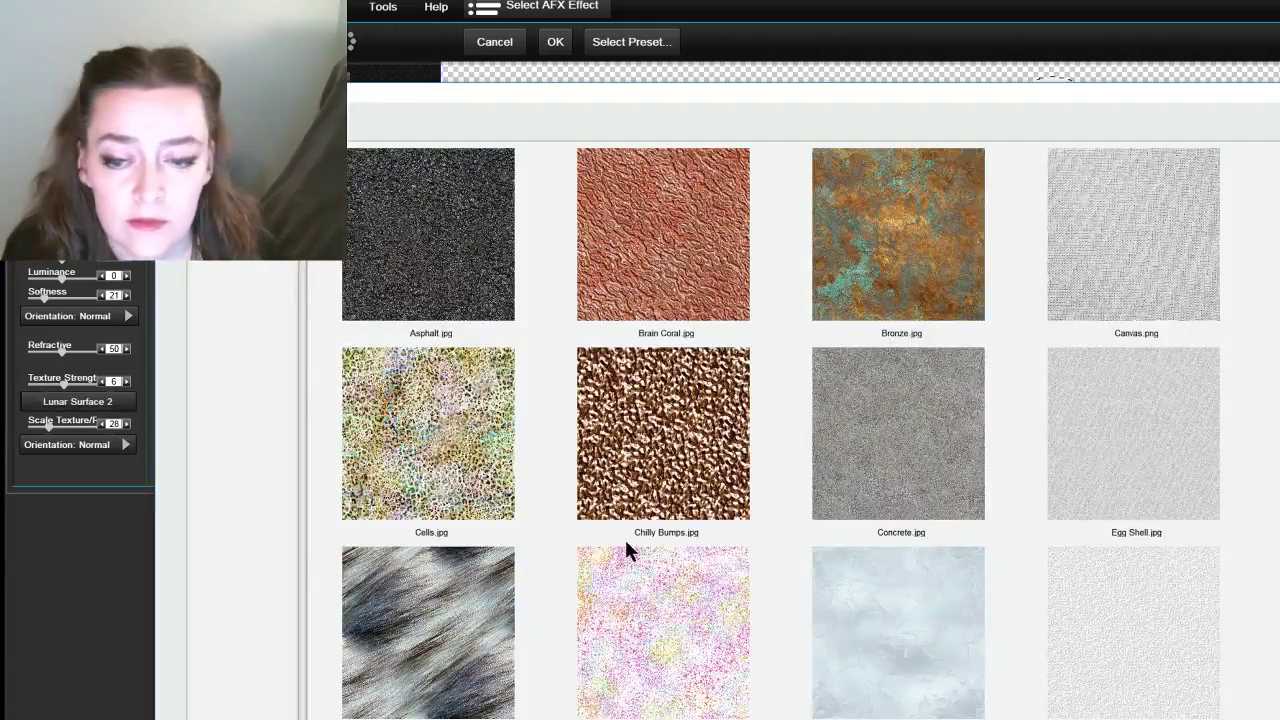
pyautogui.scroll(-6, 736, 548)
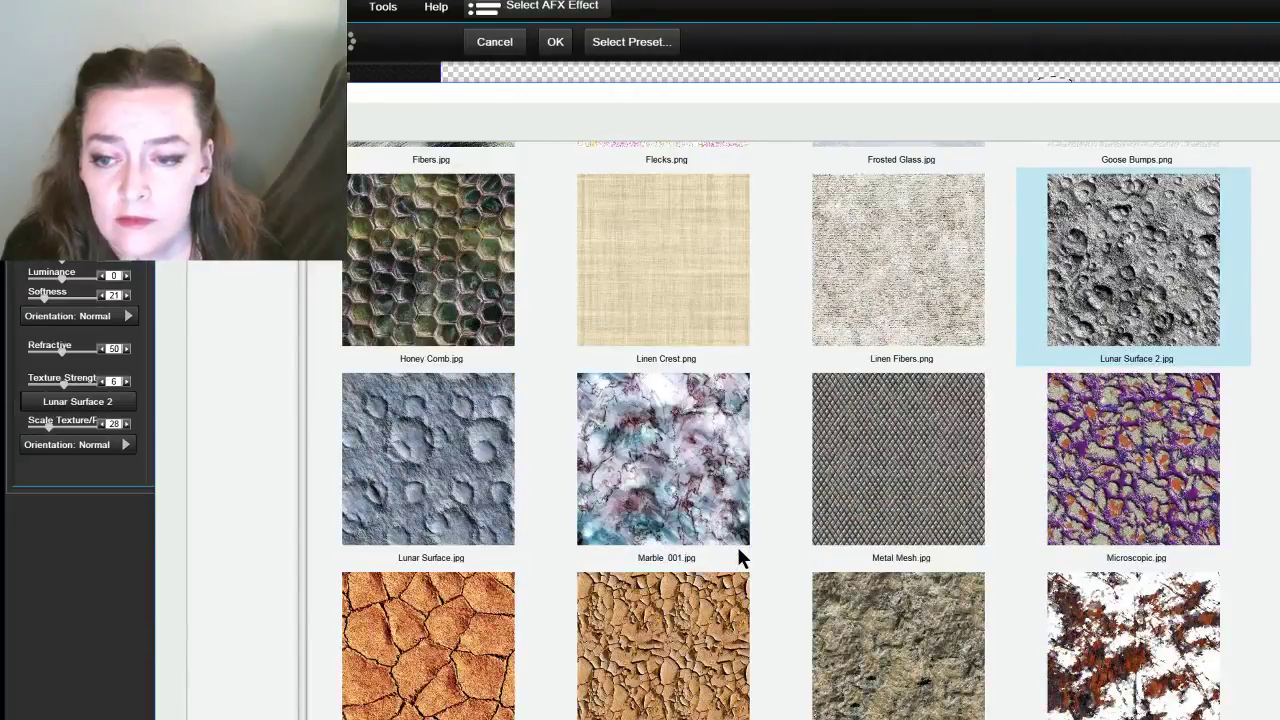
pyautogui.scroll(4, 491, 500)
pyautogui.scroll(-4, 449, 505)
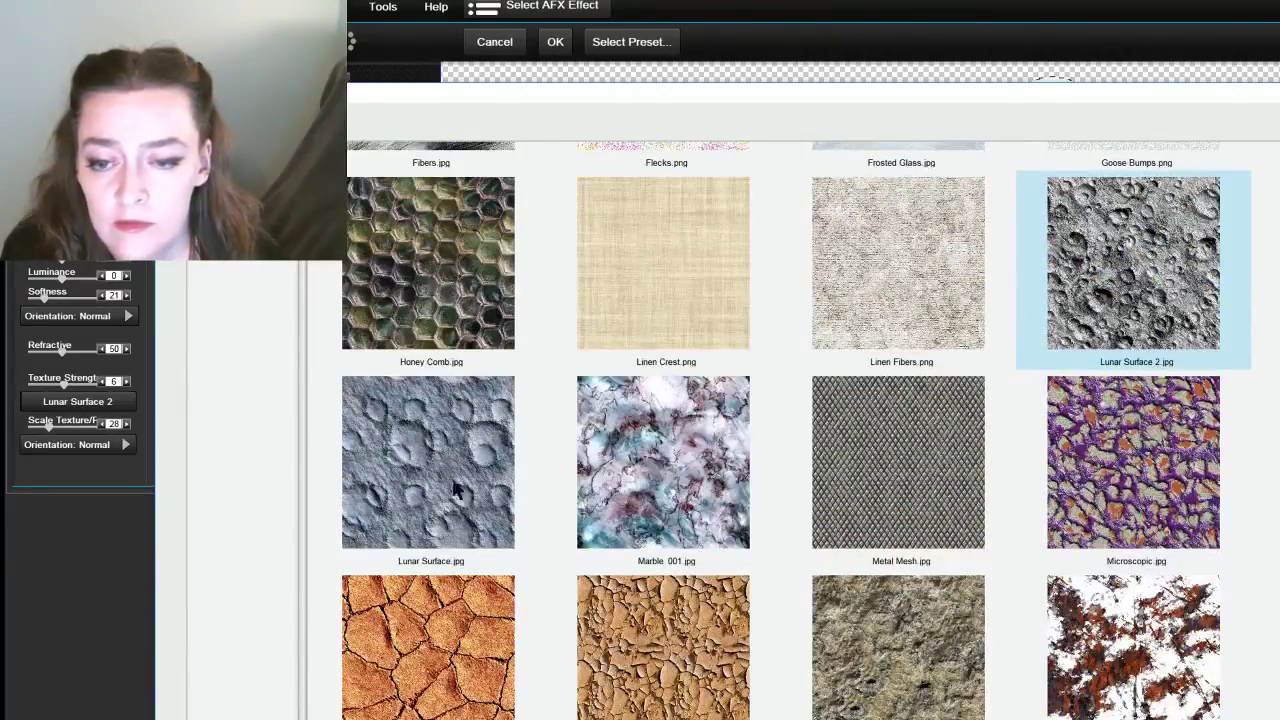
pyautogui.click(425, 455)
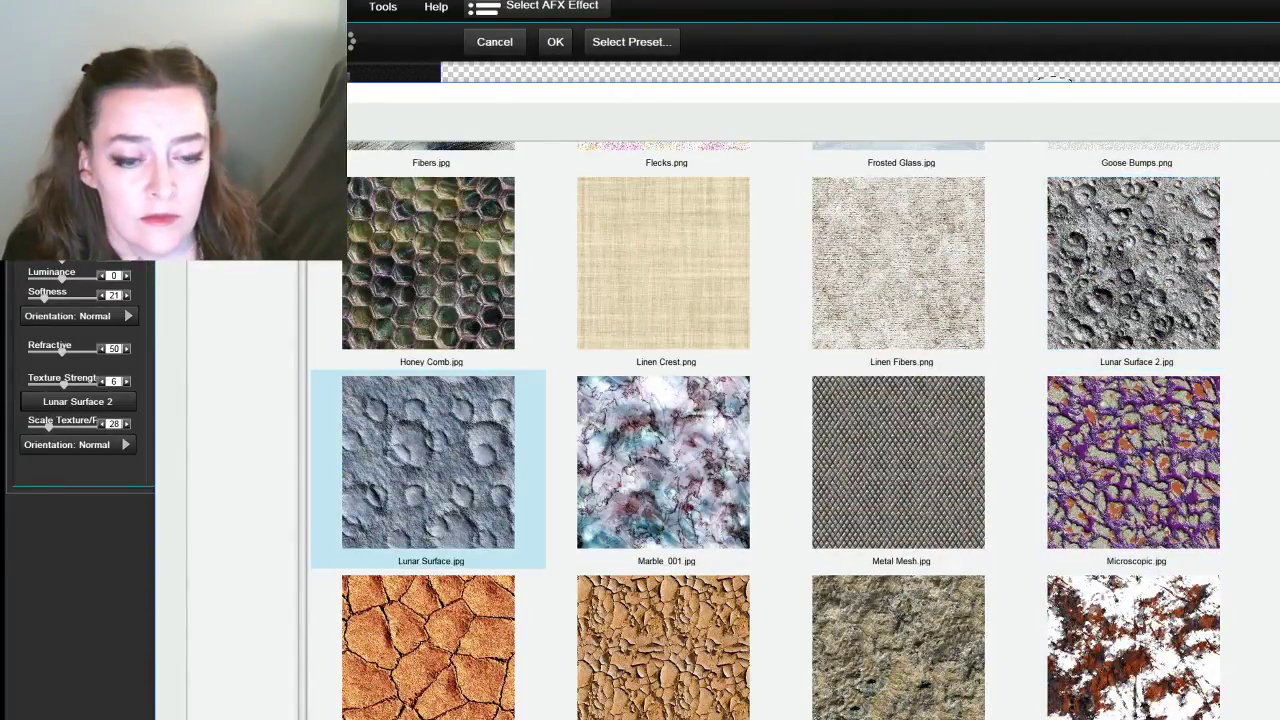
pyautogui.press('Return')
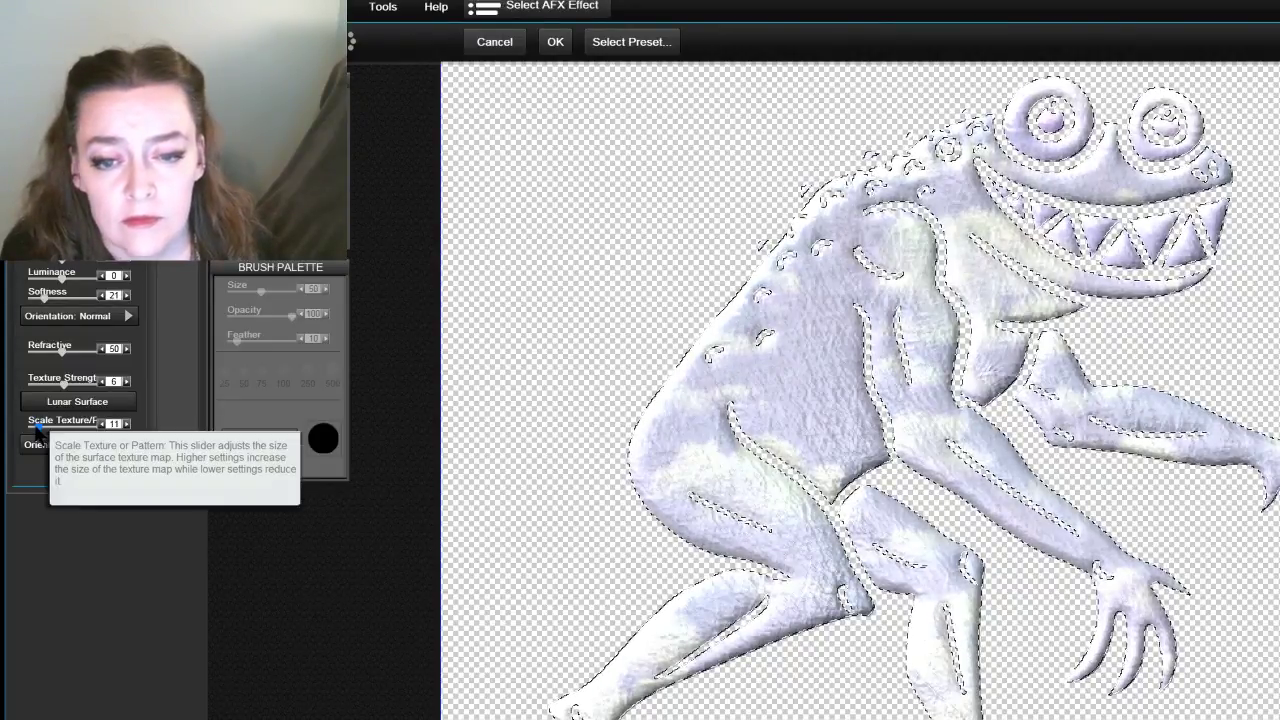
pyautogui.moveTo(37, 428); pyautogui.dragTo(64, 430)
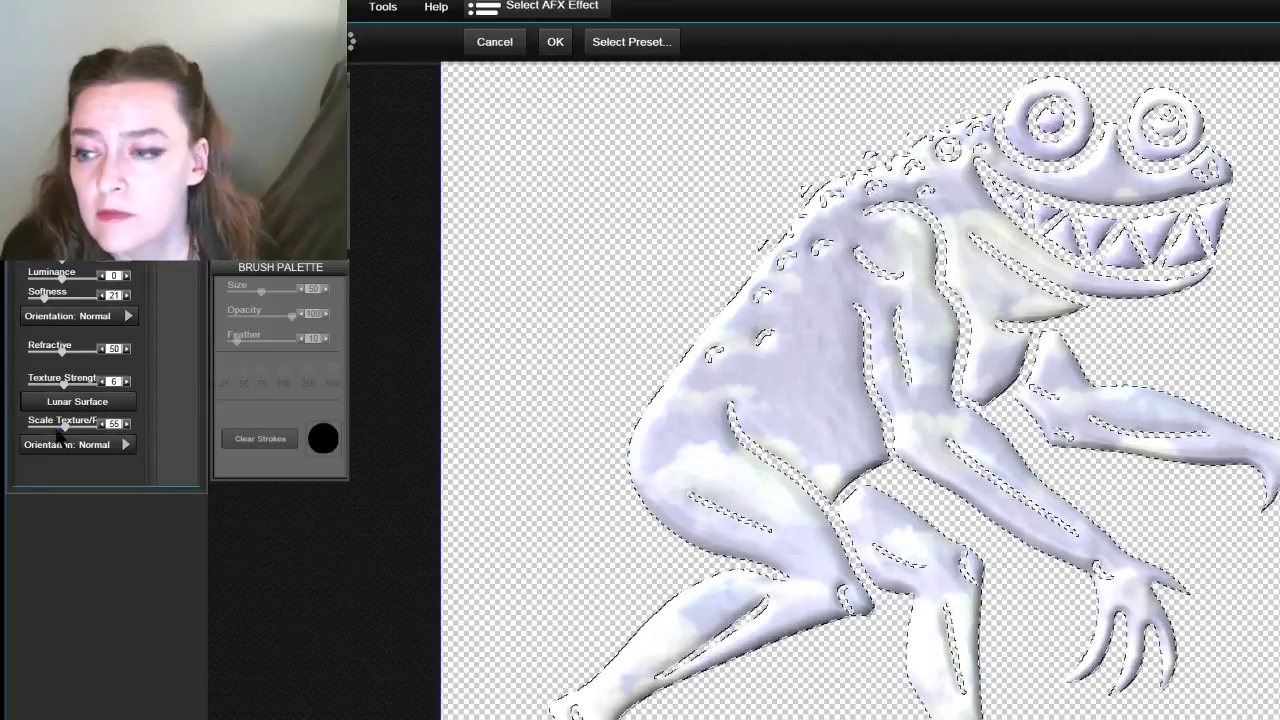
pyautogui.moveTo(64, 426); pyautogui.dragTo(38, 426)
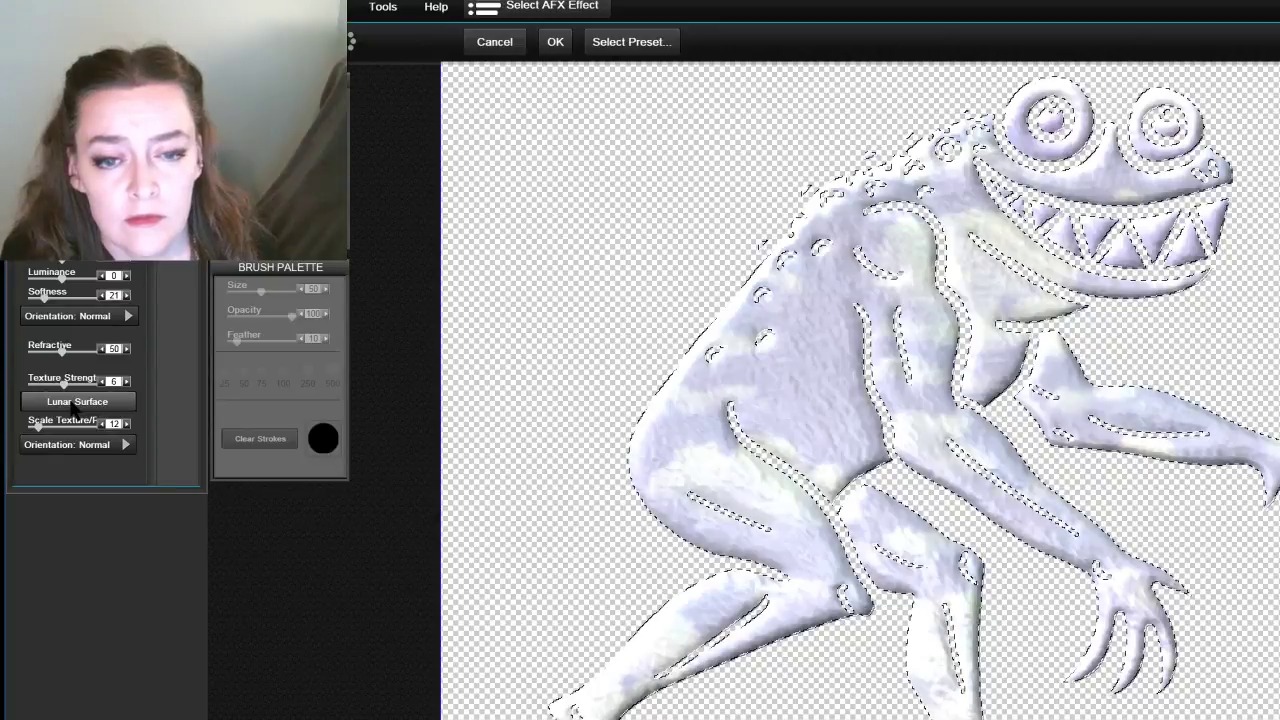
# Pick Water Drops.jpg from the texture library and drag its scale down to 0
pyautogui.click(75, 403)
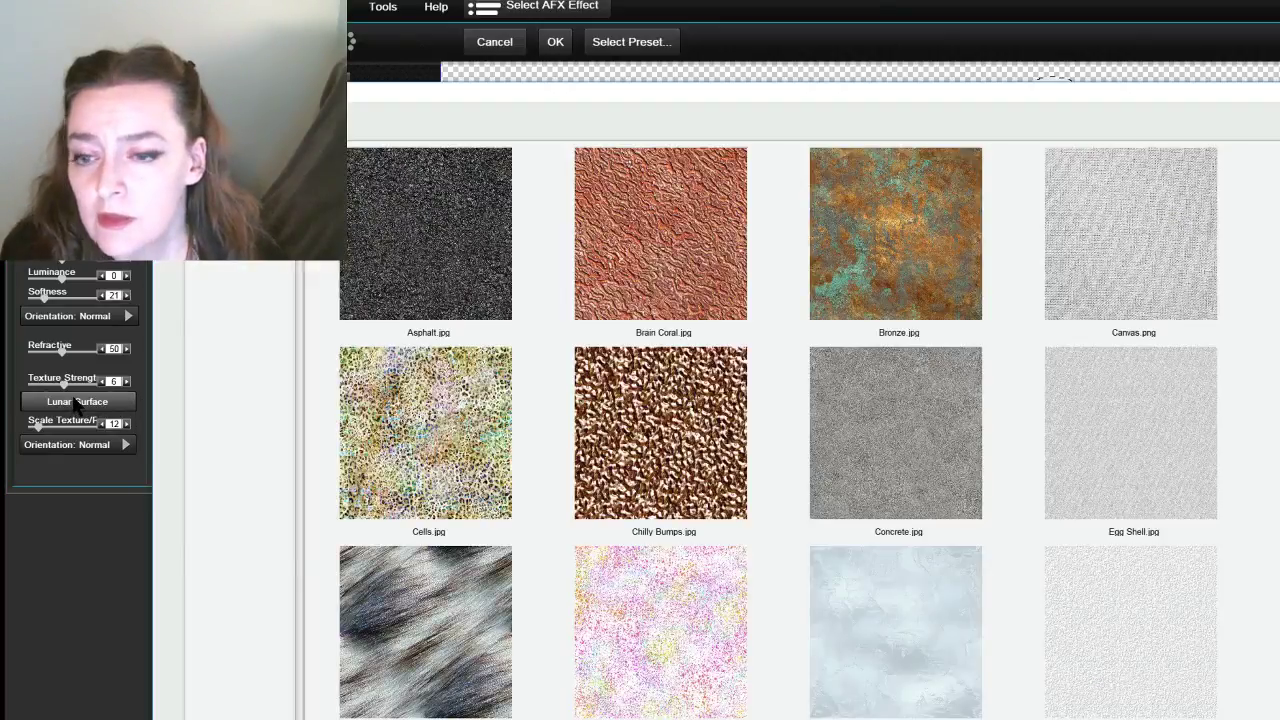
pyautogui.scroll(-7, 823, 525)
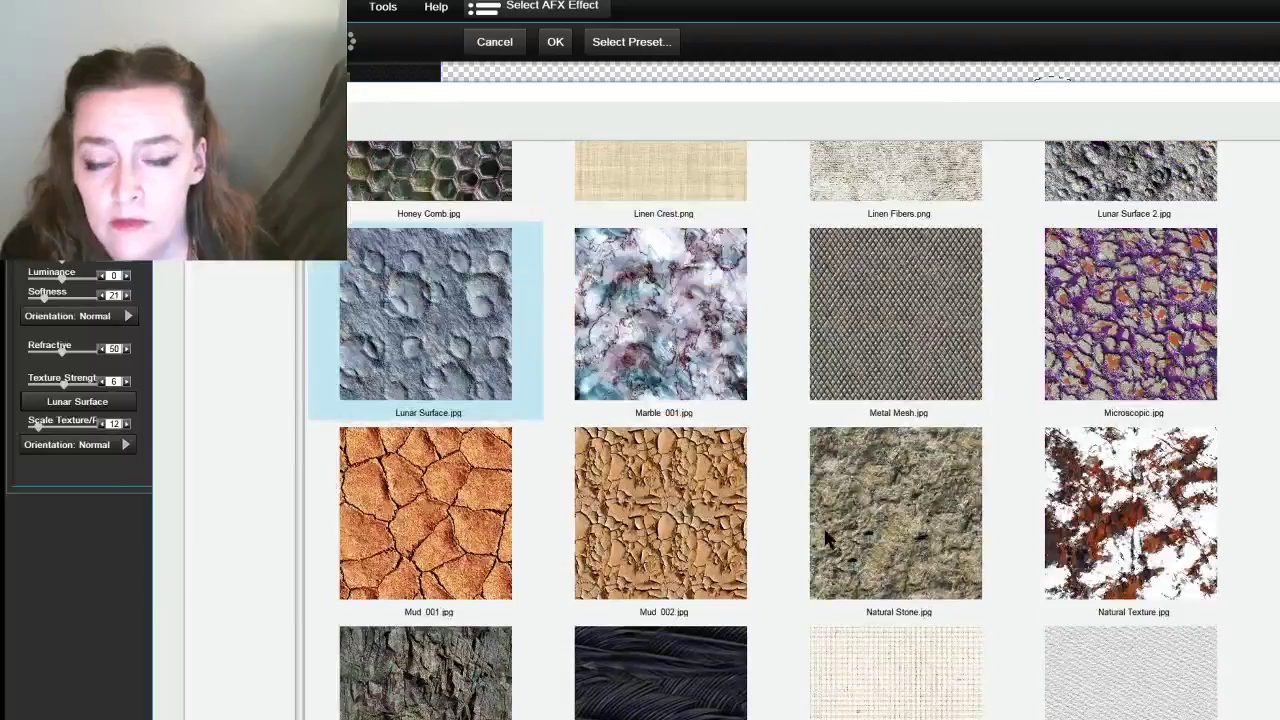
pyautogui.scroll(3, 825, 538)
pyautogui.scroll(-4, 825, 538)
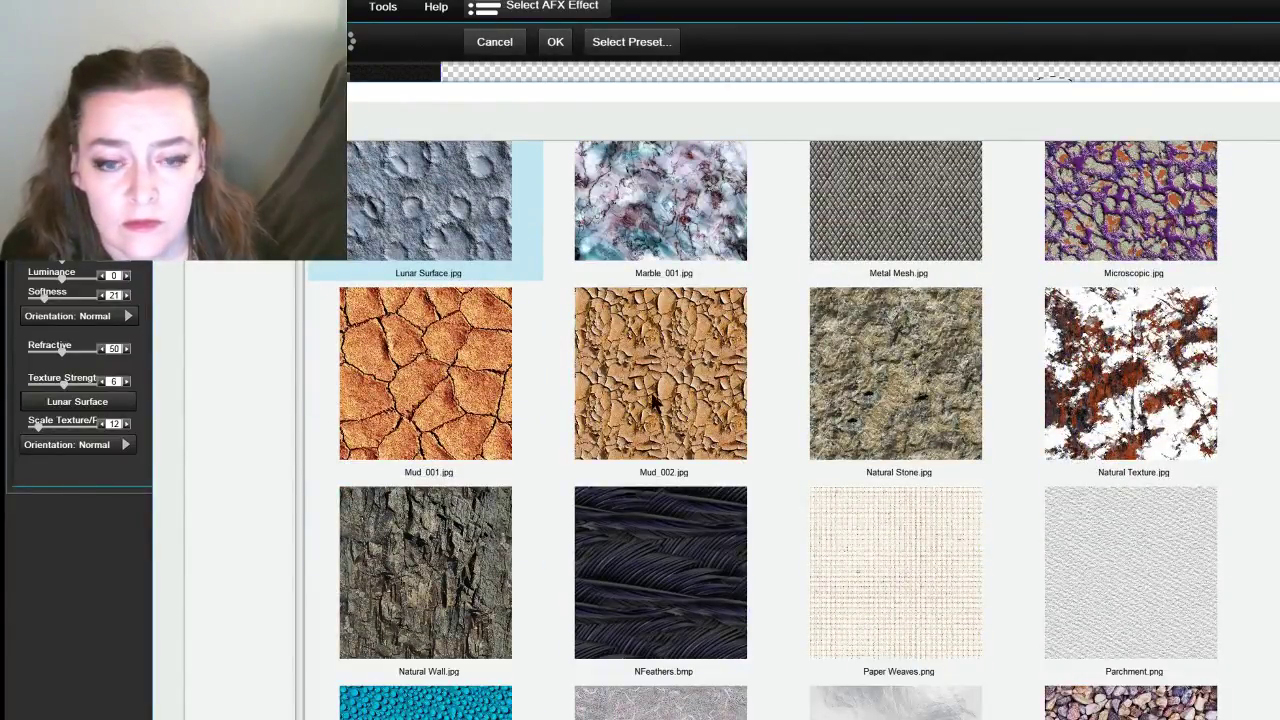
pyautogui.scroll(-9, 728, 555)
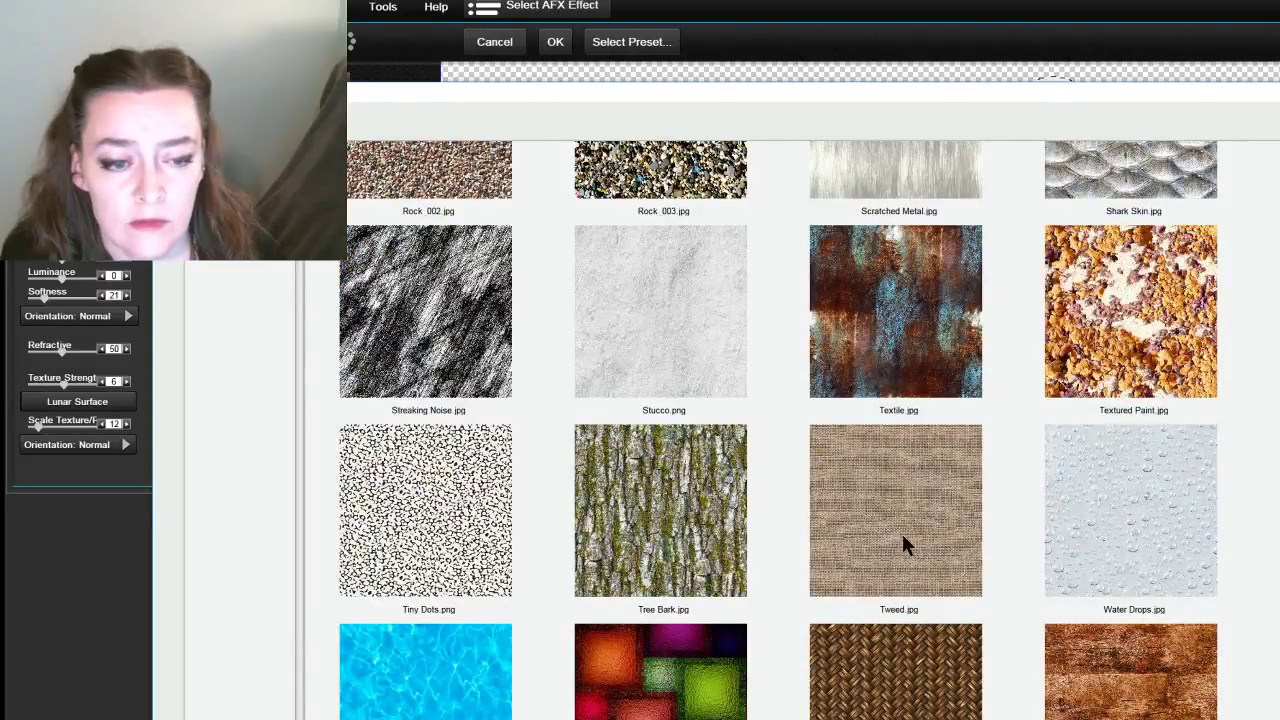
pyautogui.click(1081, 520)
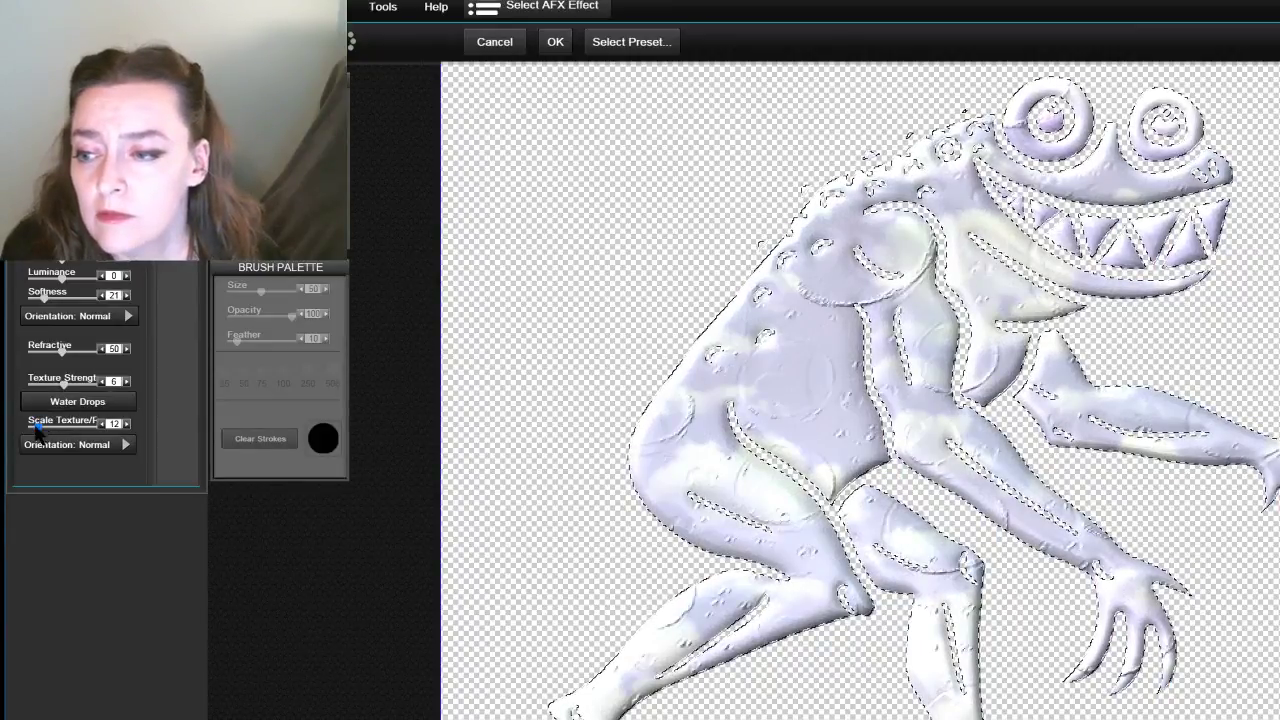
pyautogui.moveTo(37, 426); pyautogui.dragTo(31, 426)
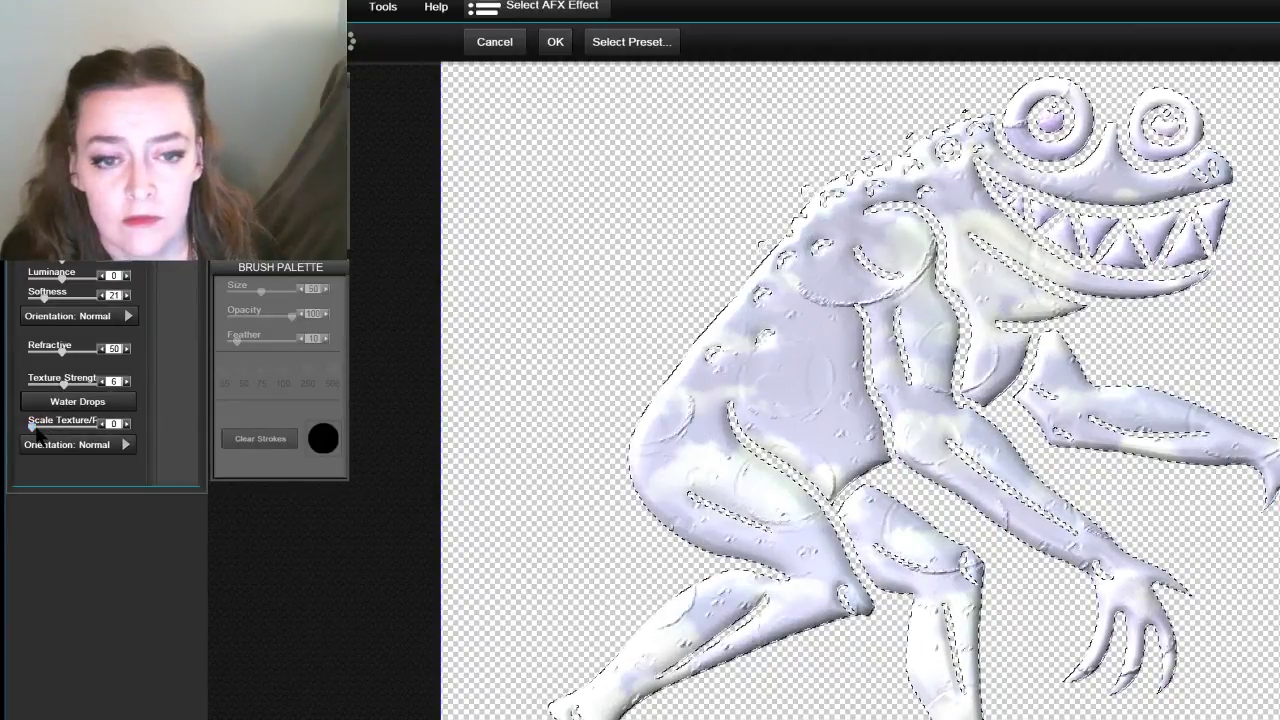
# Nudge the Water Drops texture scale with its arrows and set orientation to Flip Vert
pyautogui.click(127, 425)
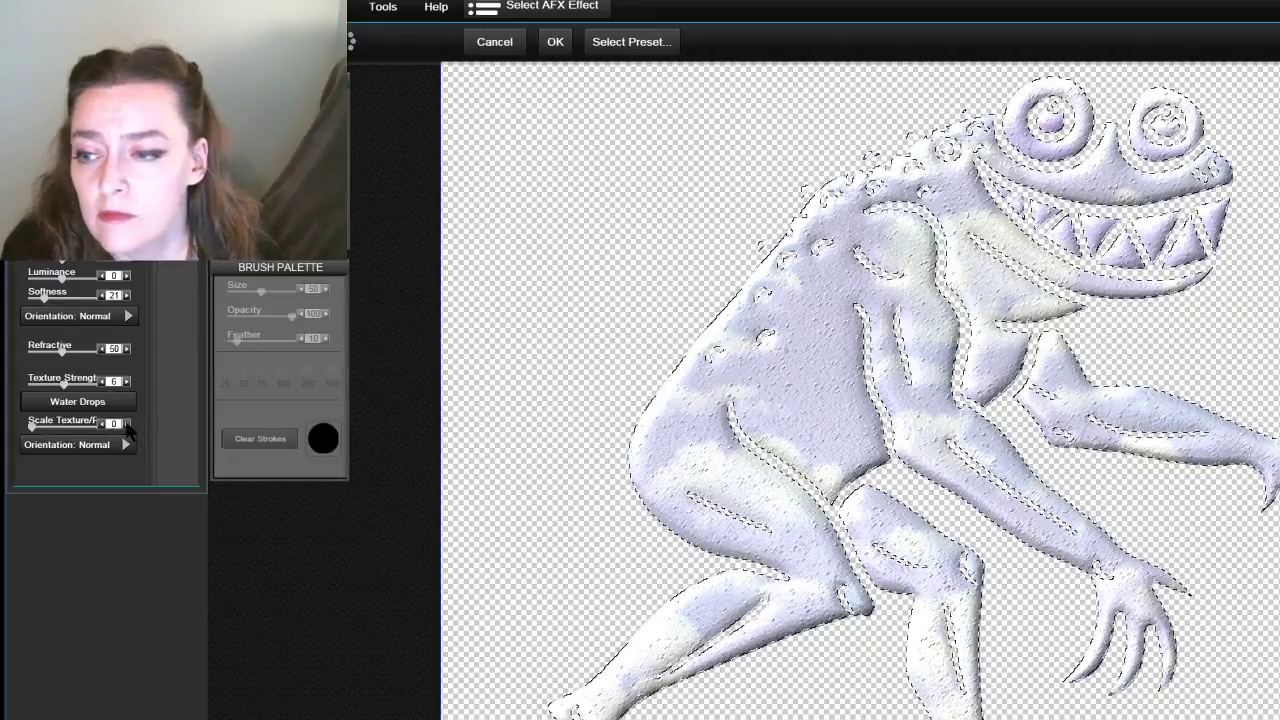
pyautogui.click(127, 425)
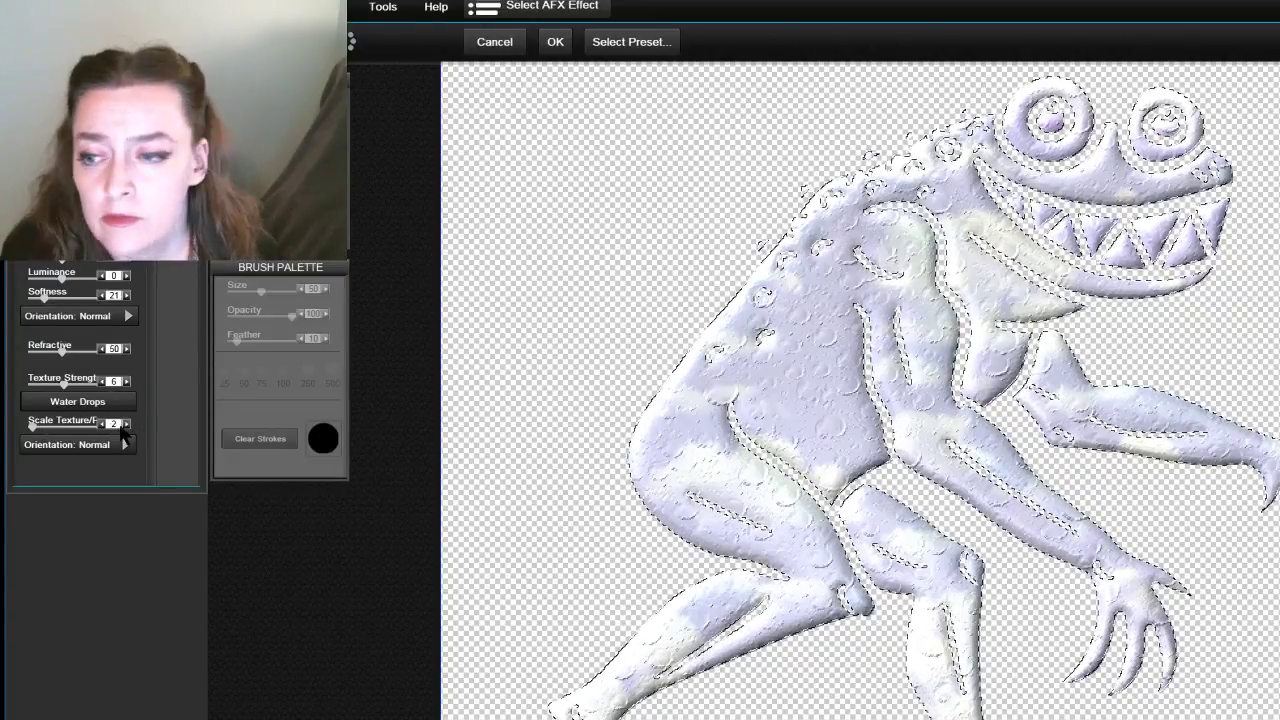
pyautogui.click(102, 424)
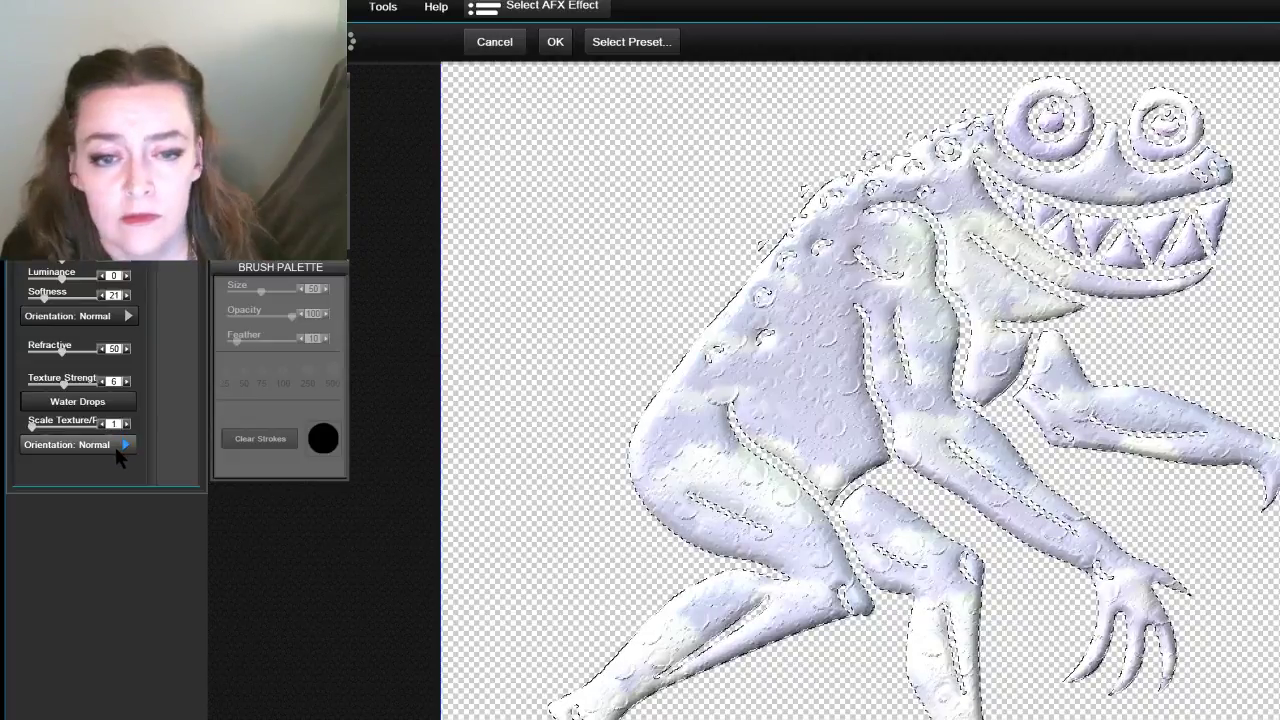
pyautogui.click(118, 449)
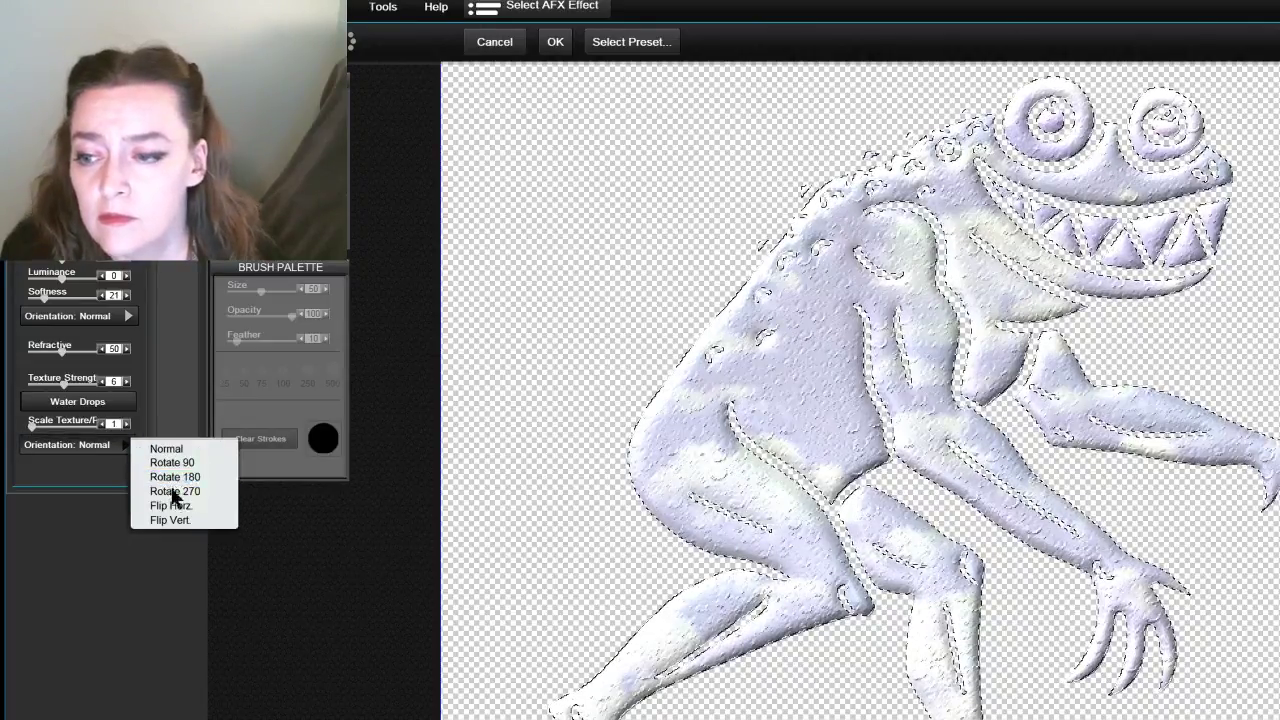
pyautogui.click(170, 520)
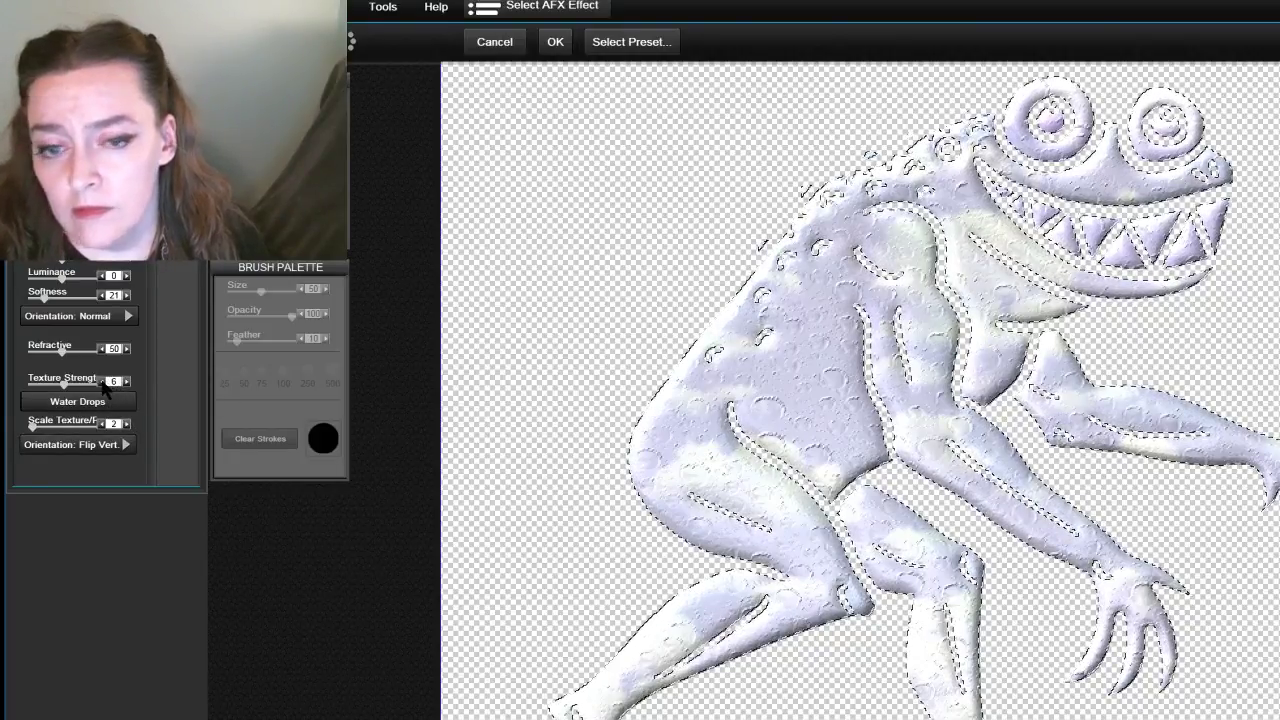
# Lower the texture strength step by step to -8, denting the droplets into the surface
pyautogui.click(103, 382)
pyautogui.click(103, 382)
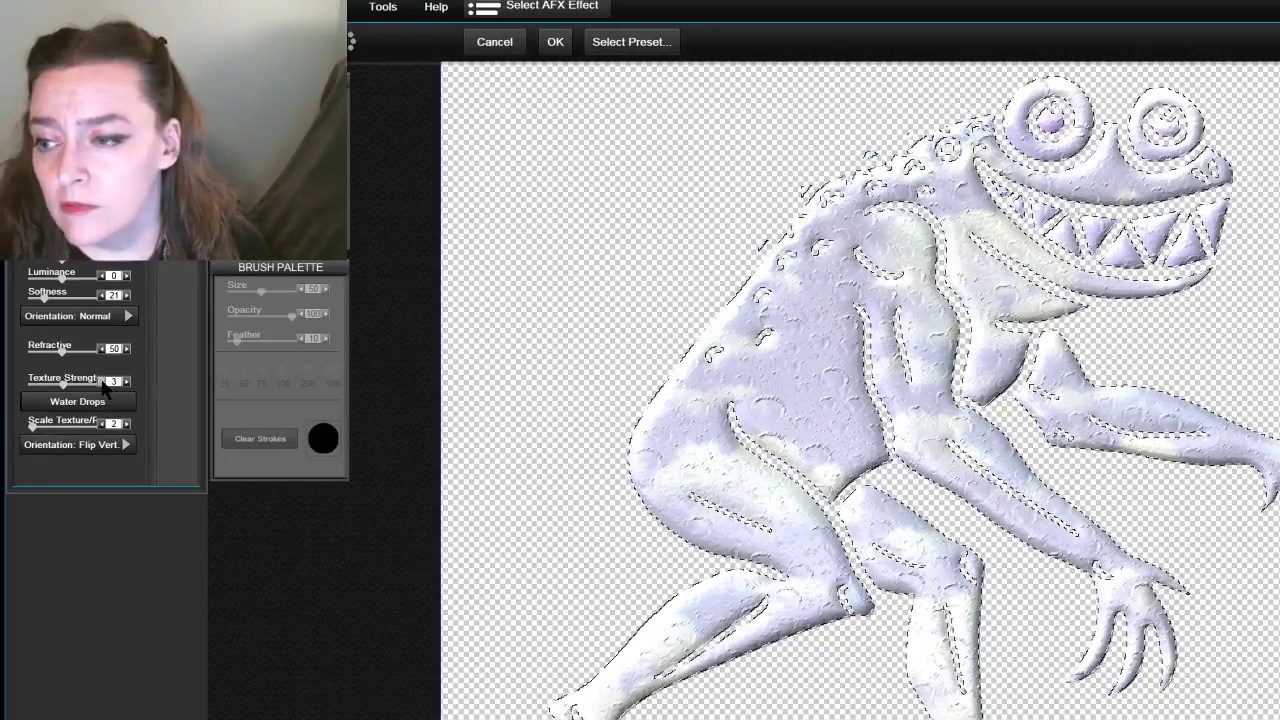
pyautogui.click(103, 382)
pyautogui.click(102, 385)
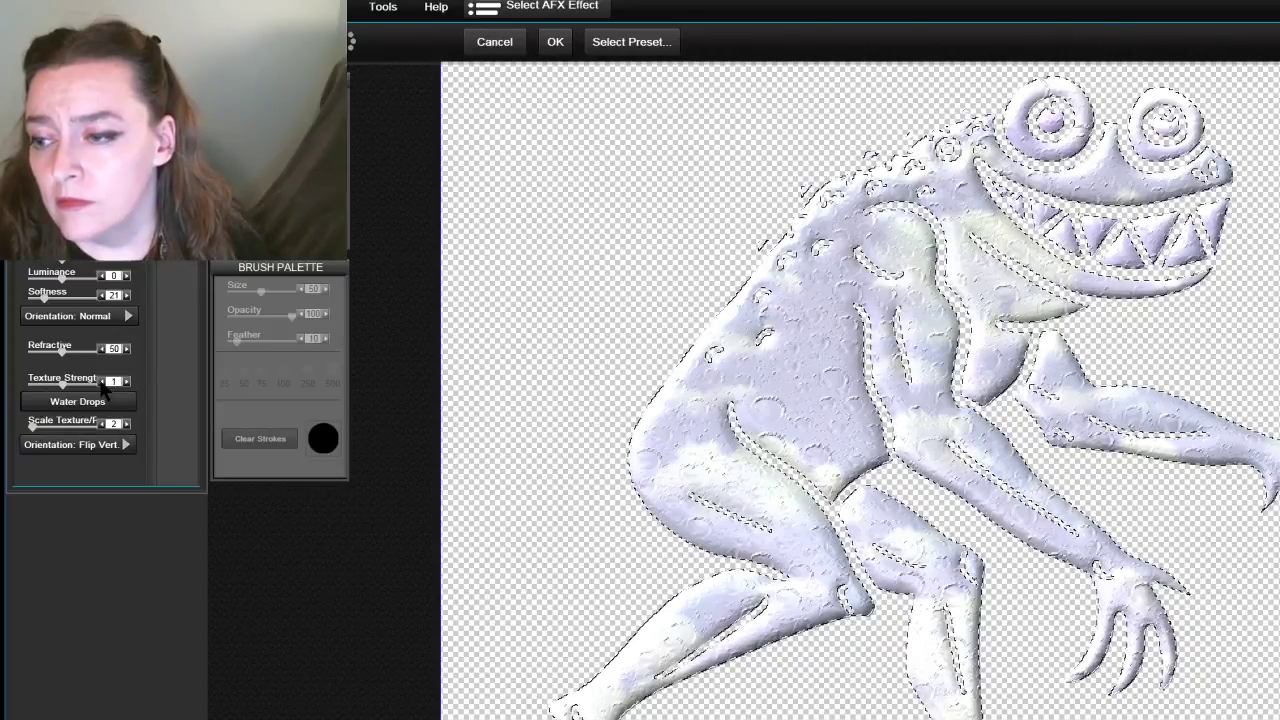
pyautogui.click(102, 385)
pyautogui.click(102, 385)
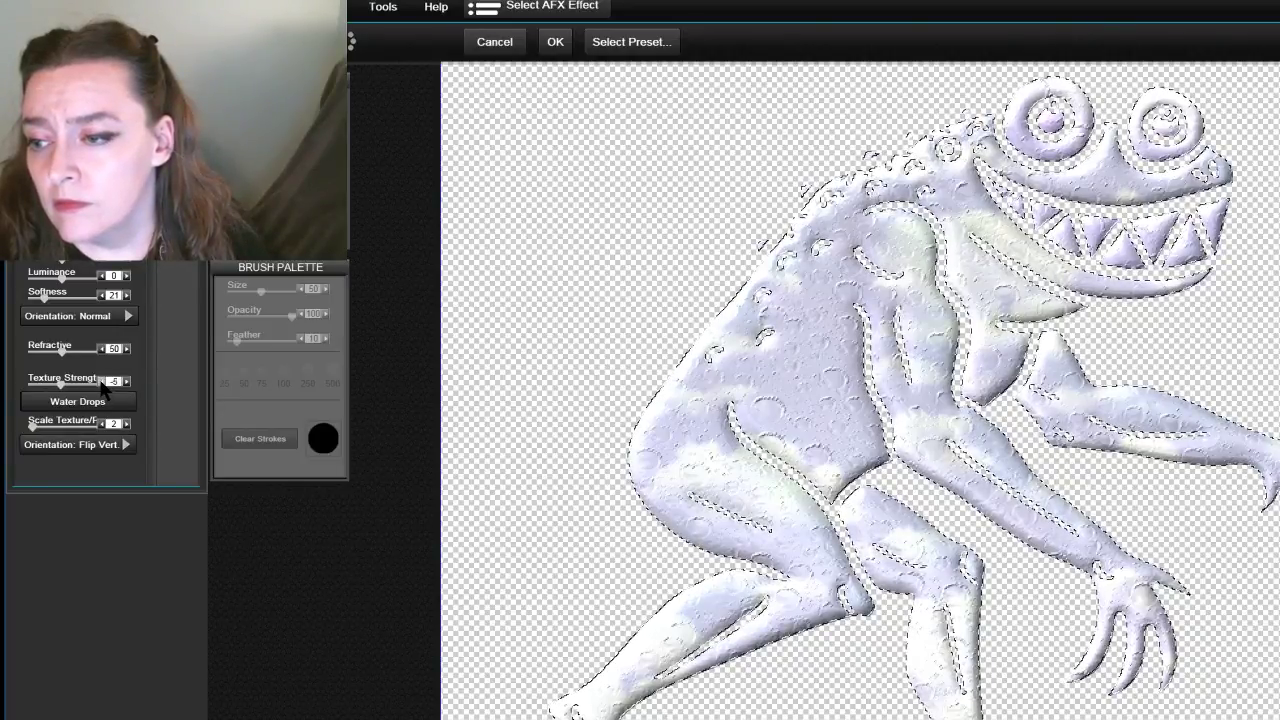
pyautogui.click(101, 384)
pyautogui.click(101, 384)
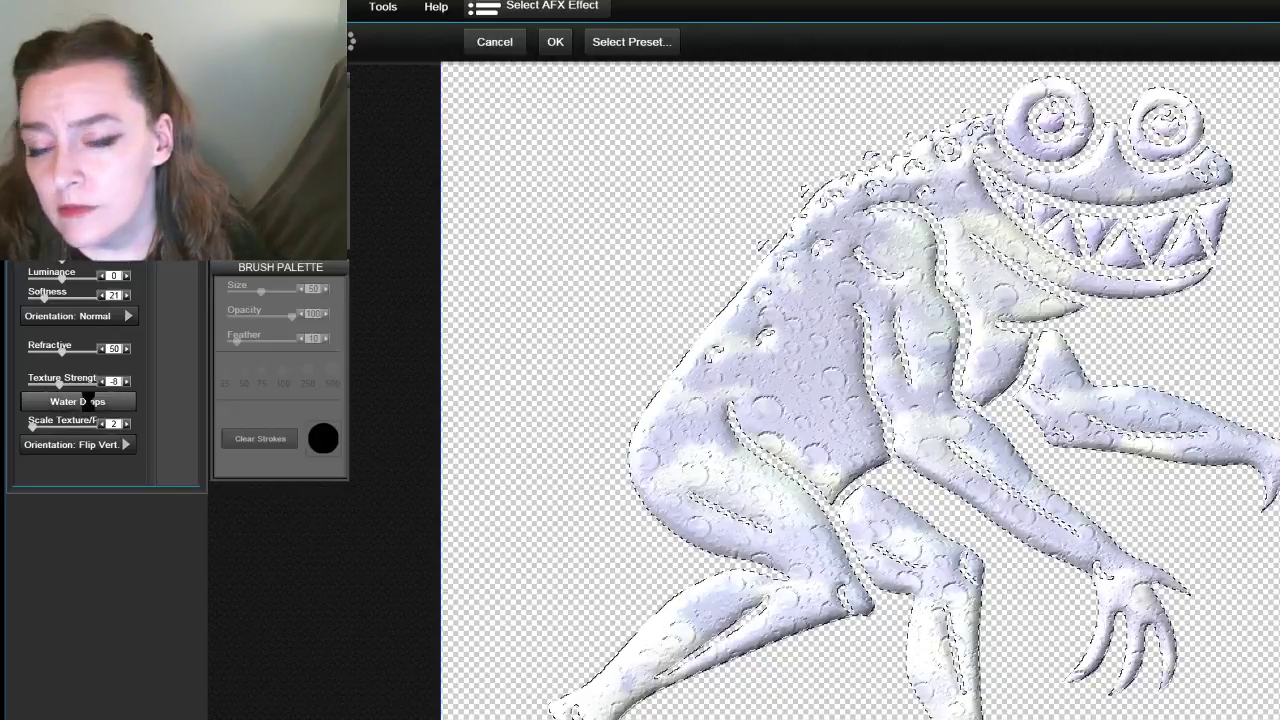
# Browse the texture library and choose Rock_003.jpg as the surface texture
pyautogui.click(88, 401)
pyautogui.scroll(-10, 1020, 572)
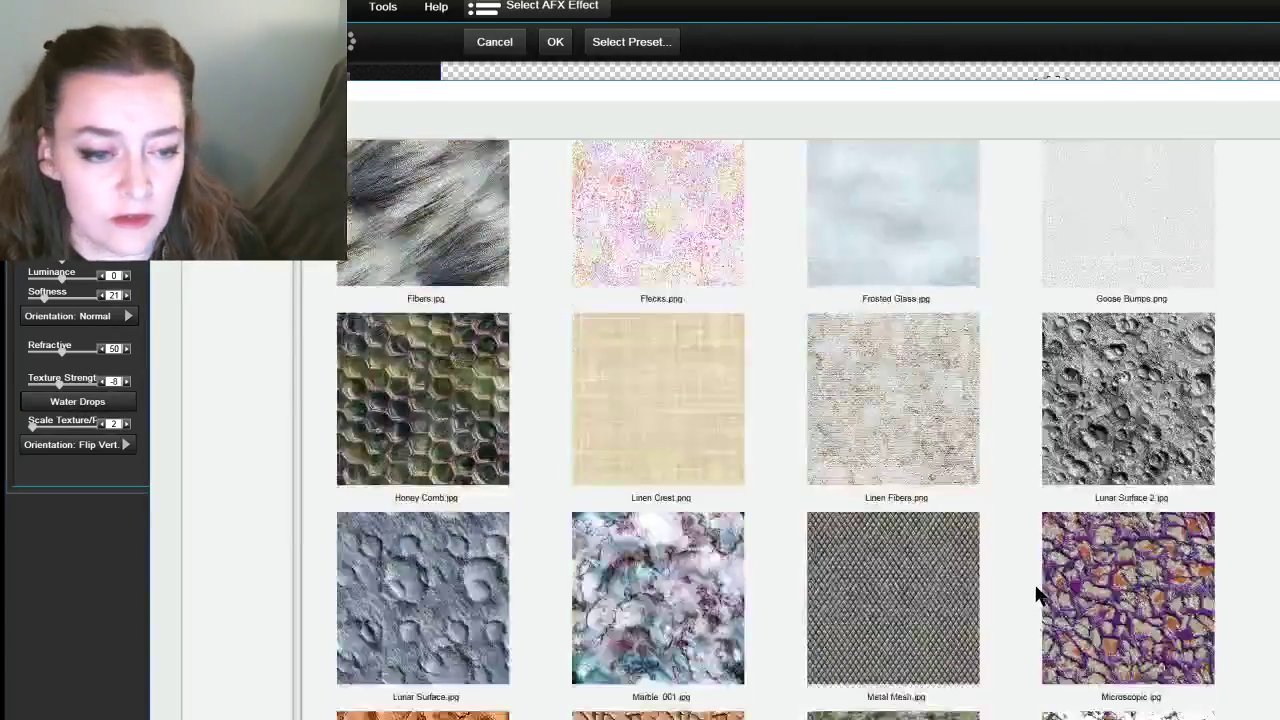
pyautogui.scroll(-5, 1036, 594)
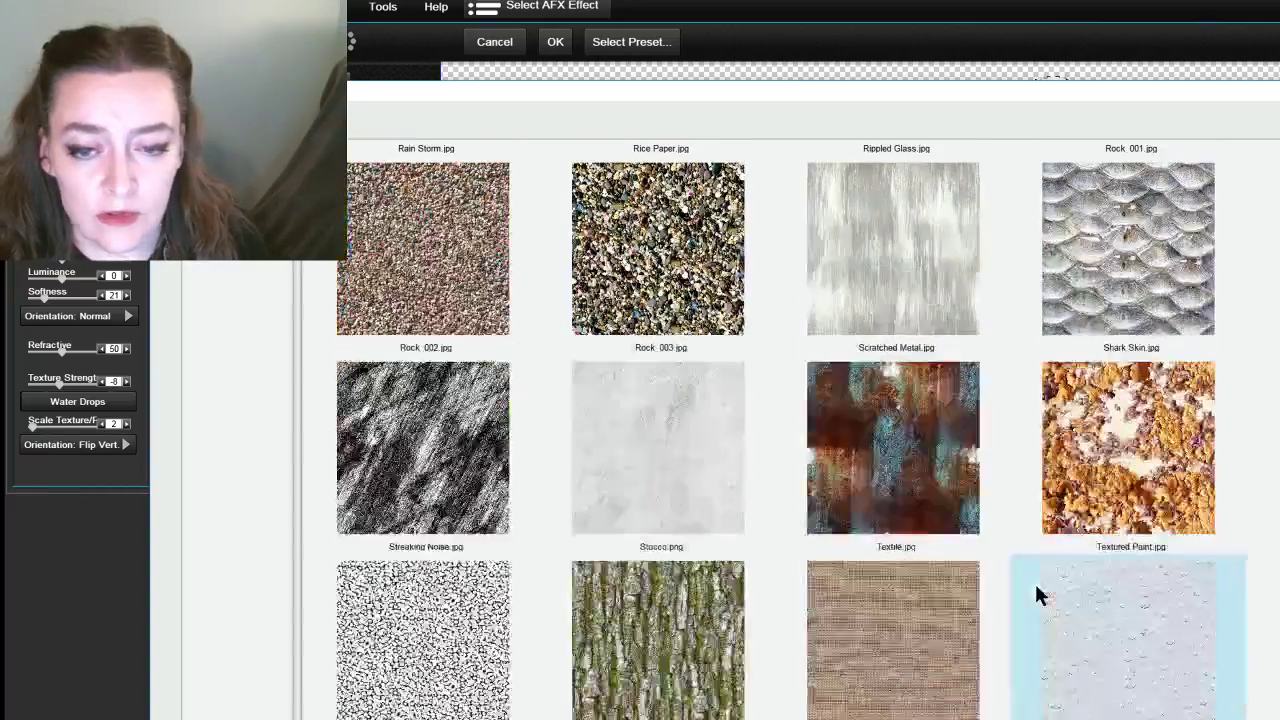
pyautogui.scroll(-2, 1036, 590)
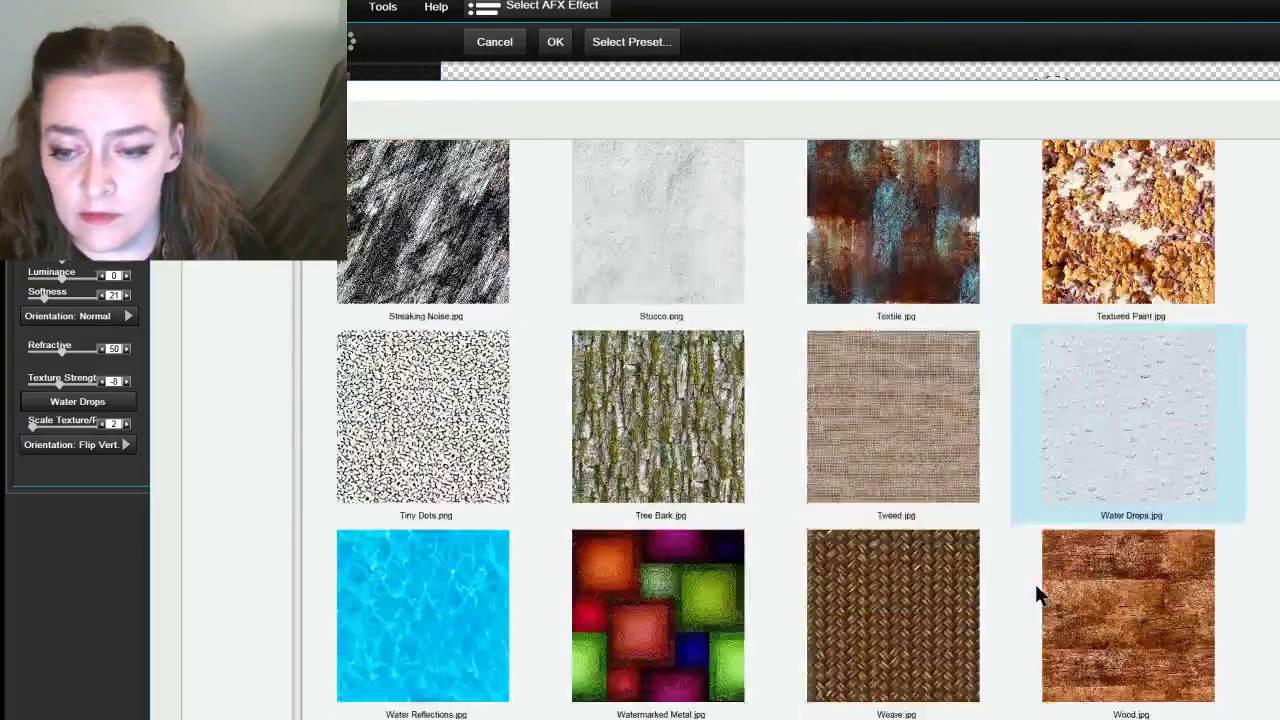
pyautogui.scroll(1, 1036, 590)
pyautogui.scroll(-1, 1036, 590)
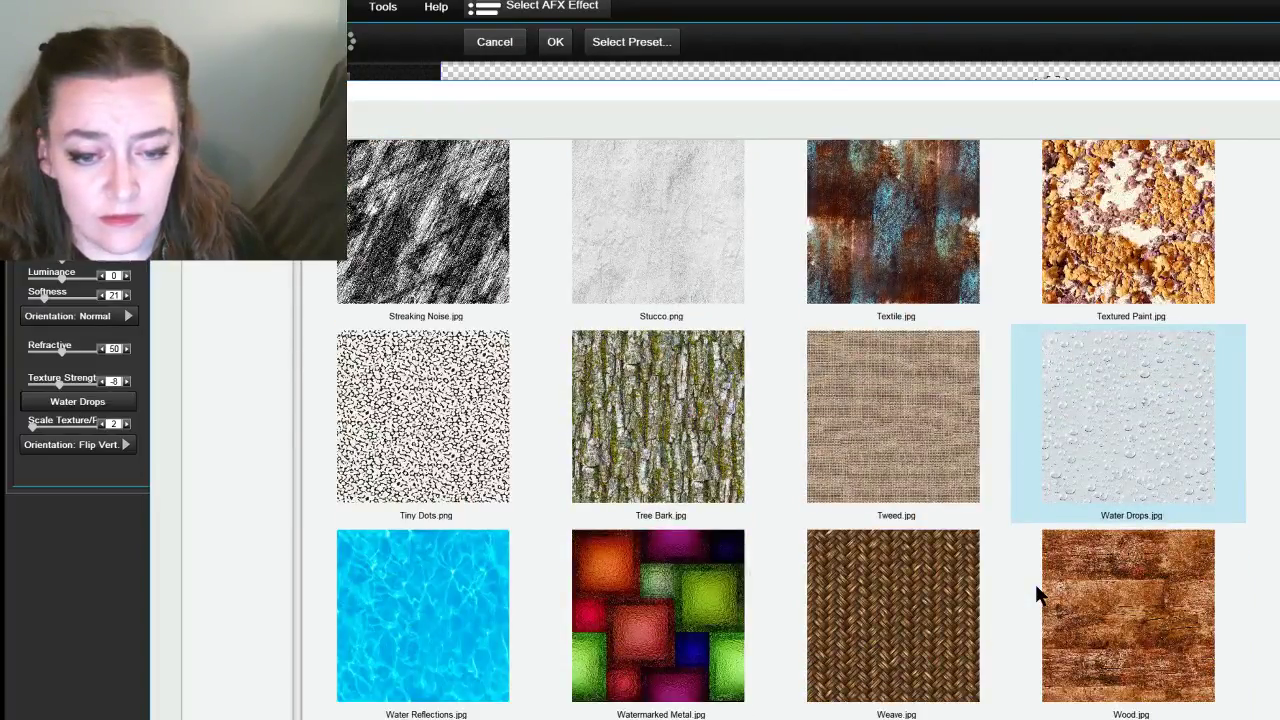
pyautogui.scroll(3, 1036, 590)
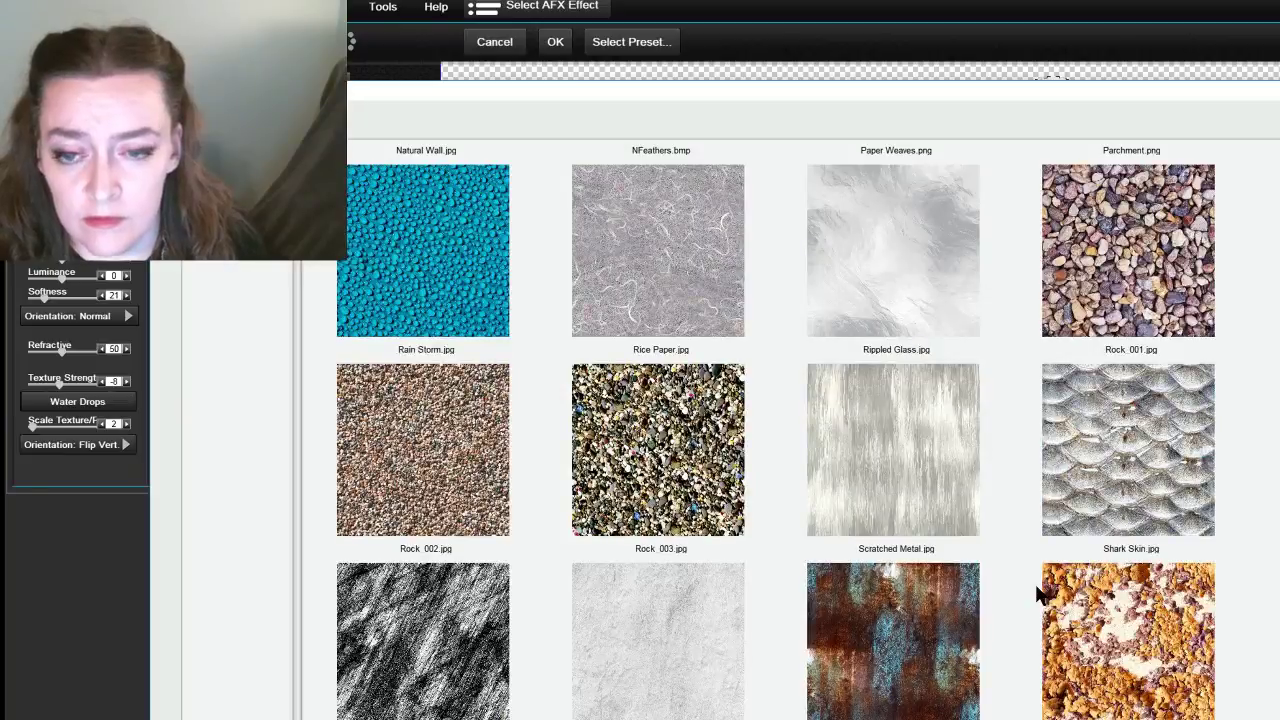
pyautogui.scroll(1, 1036, 594)
pyautogui.click(658, 593)
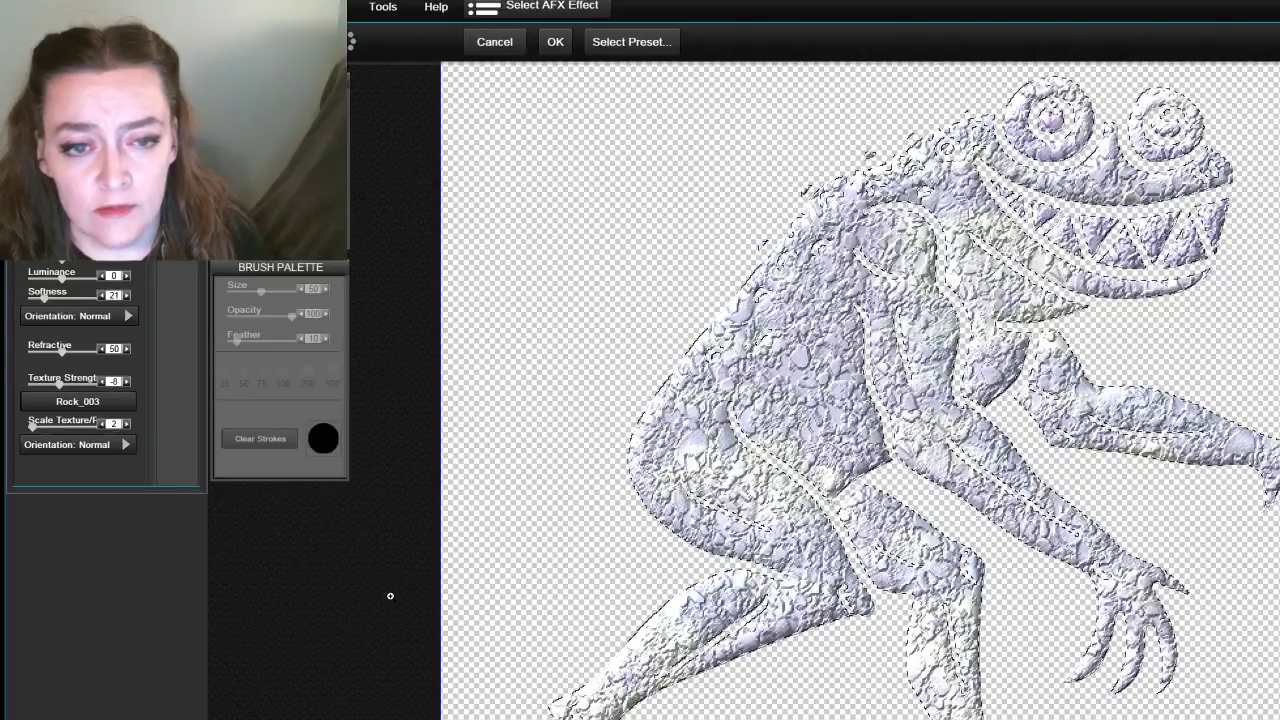
# Raise the rock texture strength toward zero and set the texture scale to 4
pyautogui.click(127, 381)
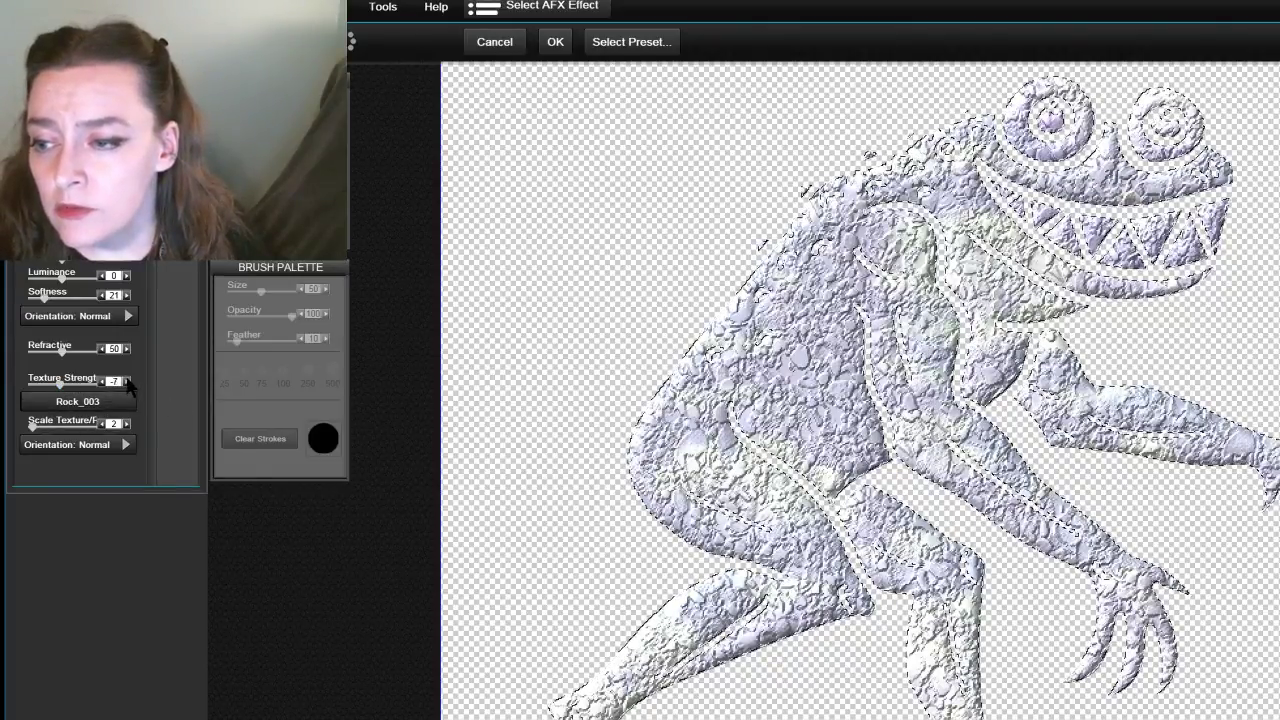
pyautogui.click(127, 381)
pyautogui.click(127, 382)
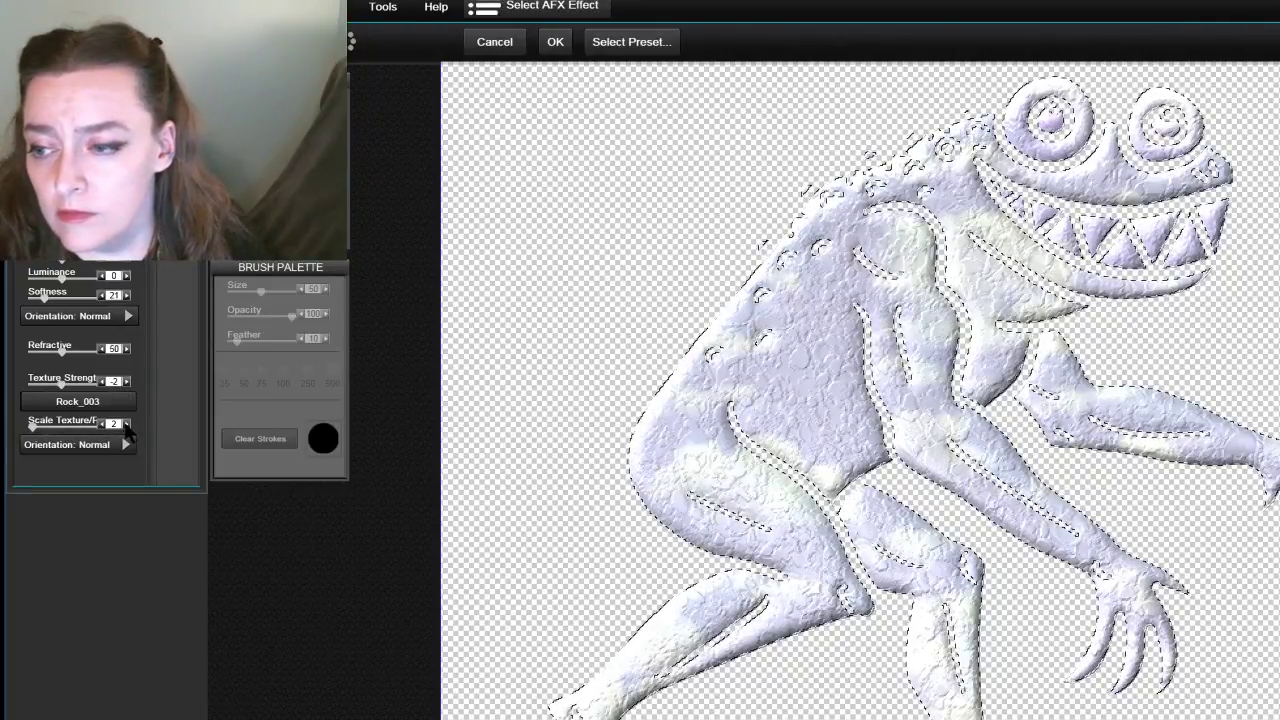
pyautogui.click(127, 424)
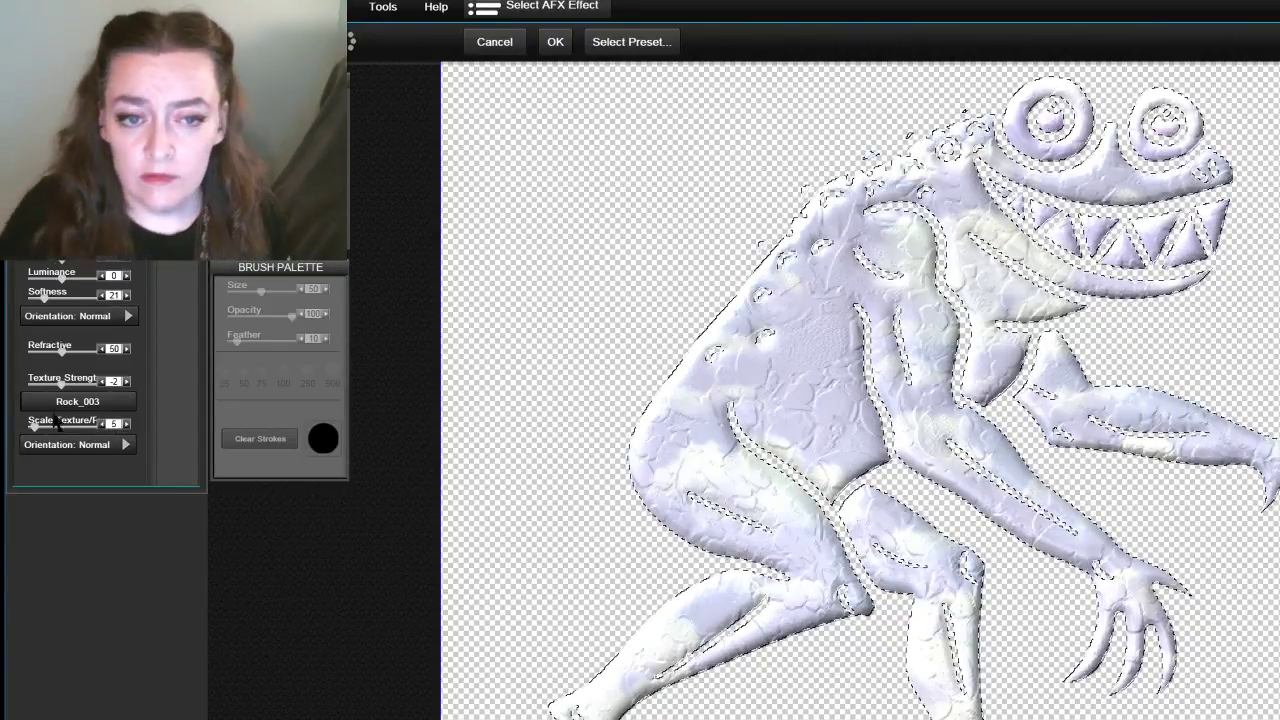
pyautogui.click(105, 424)
pyautogui.click(105, 424)
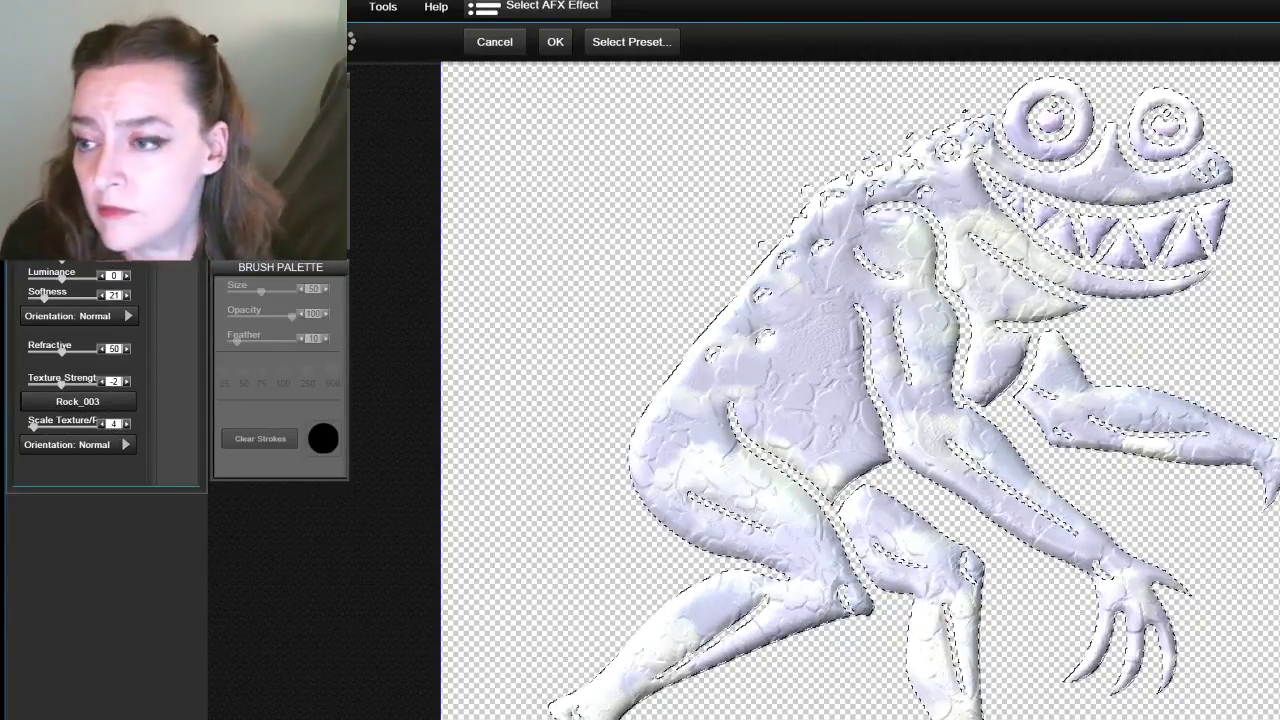
# Fine-tune the texture strength up and down, settling it at -3
pyautogui.click(101, 382)
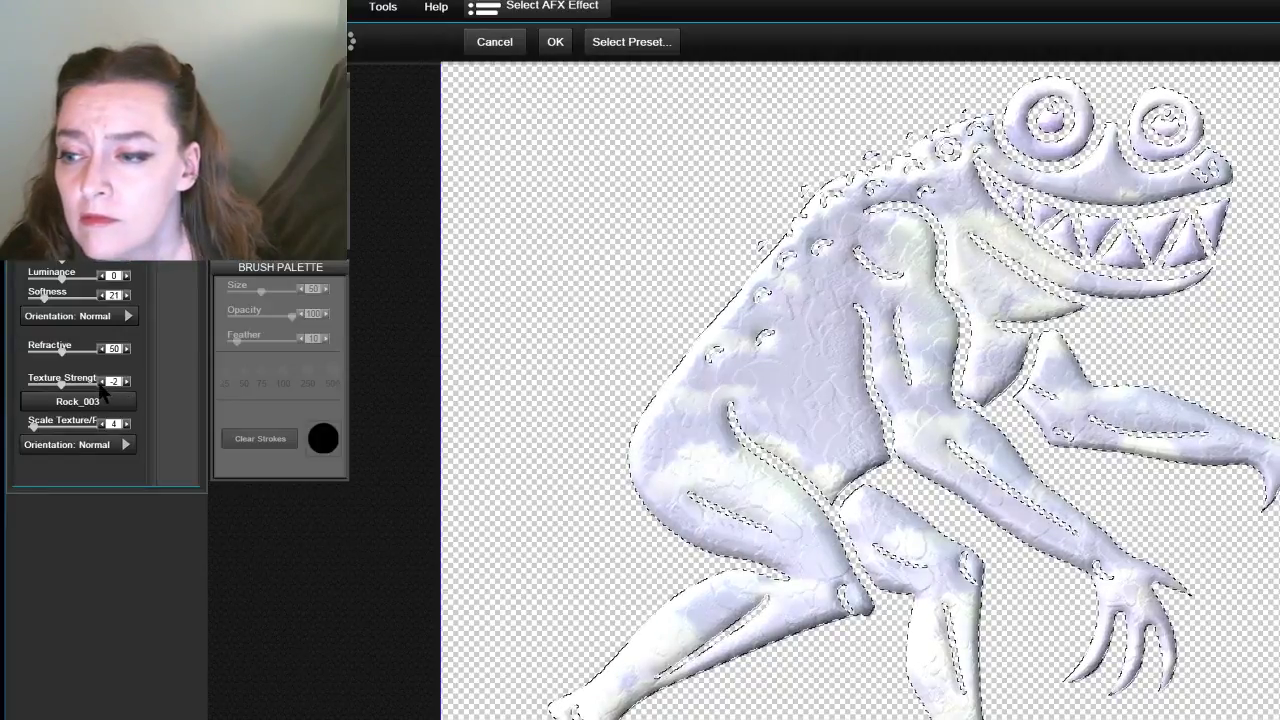
pyautogui.click(101, 382)
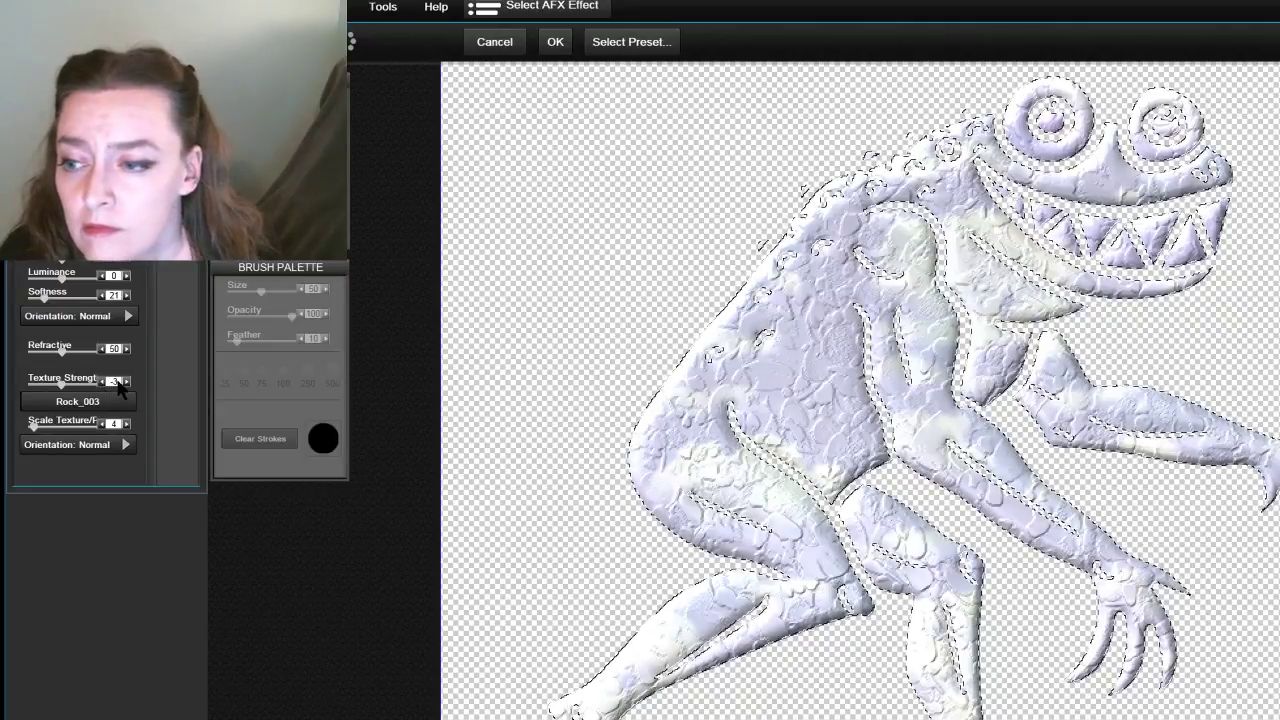
pyautogui.click(126, 382)
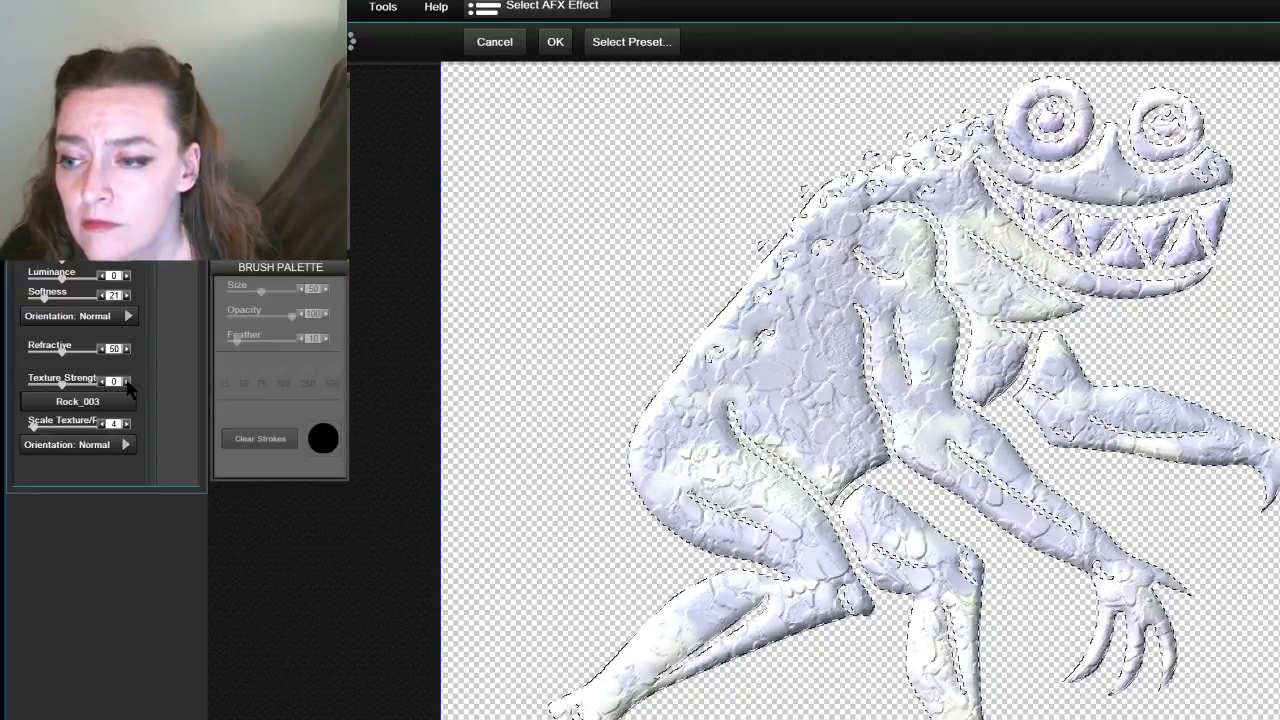
pyautogui.click(126, 382)
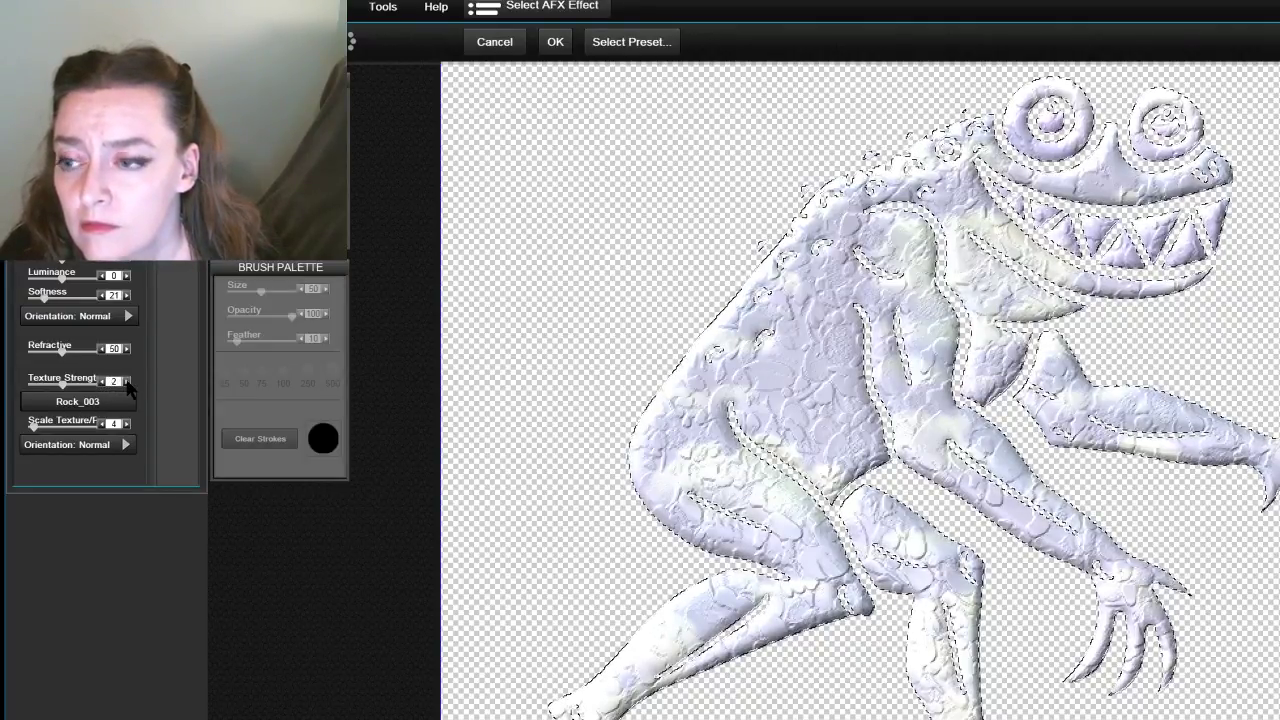
pyautogui.click(126, 382)
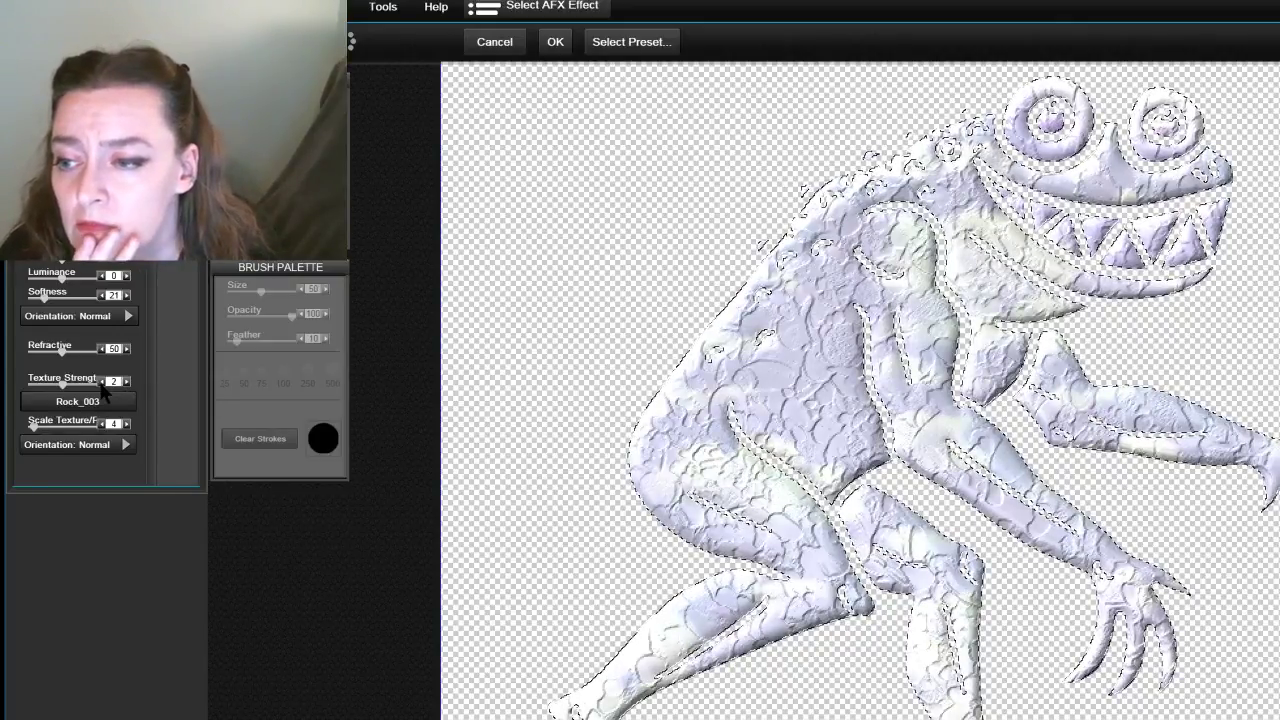
pyautogui.click(101, 382)
pyautogui.click(101, 382)
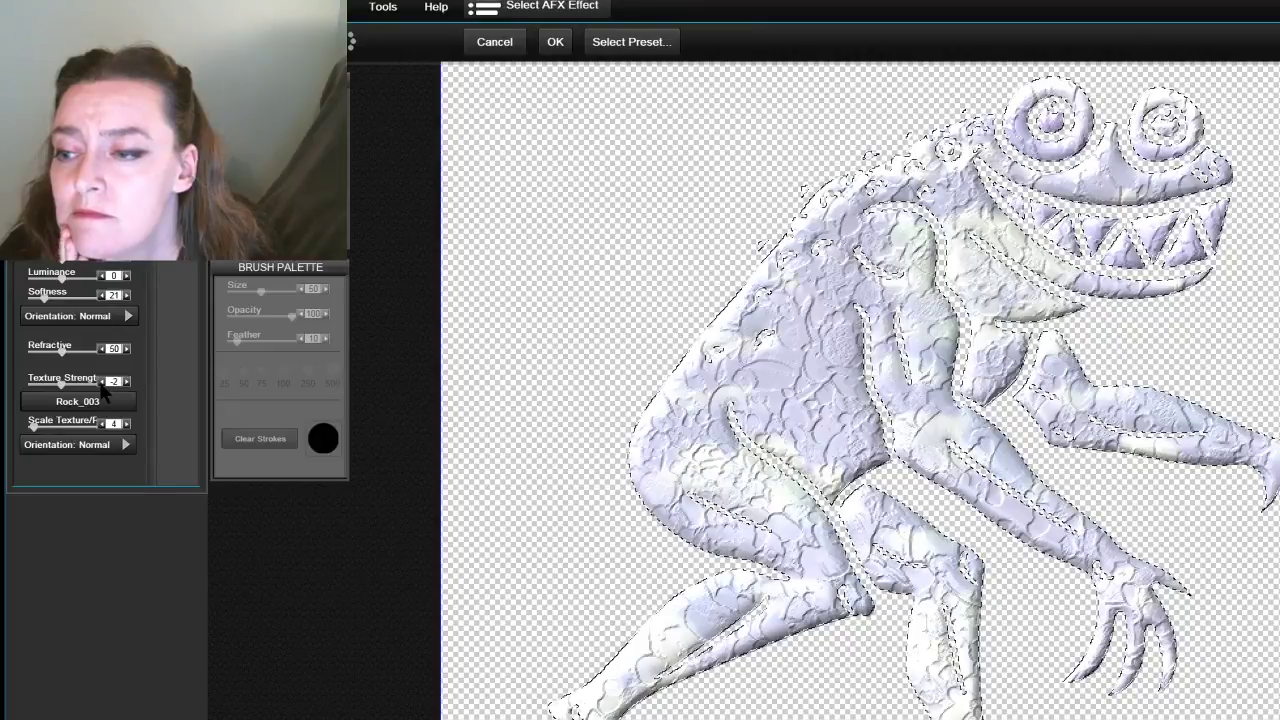
pyautogui.click(101, 382)
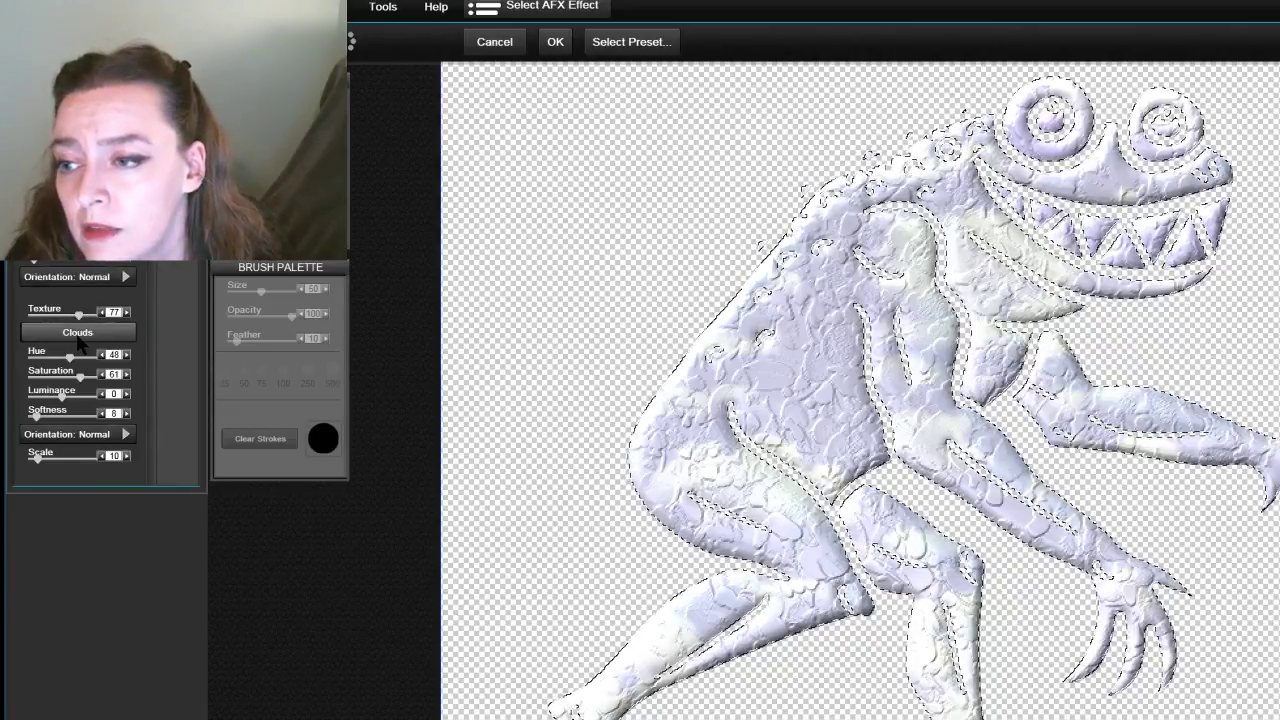
# Replace the Clouds colour texture with Ice_001.jpg from the texture library
pyautogui.click(80, 332)
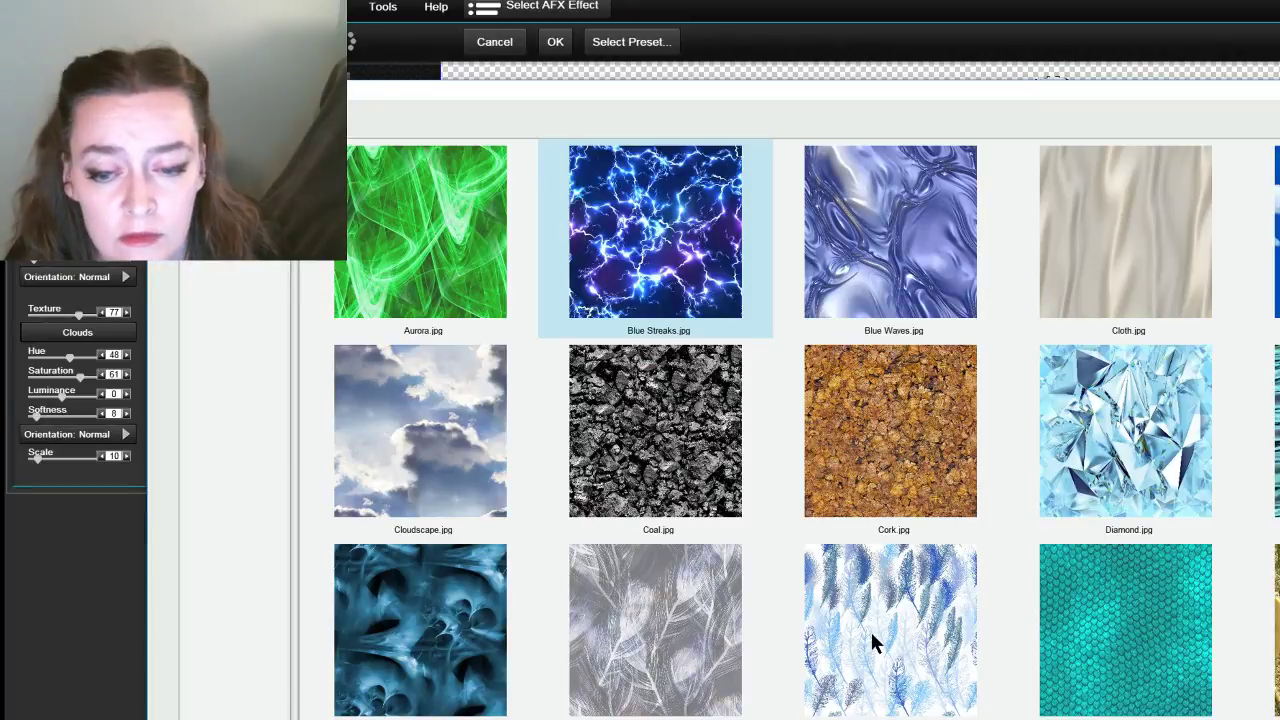
pyautogui.scroll(-4, 866, 605)
pyautogui.scroll(1, 868, 612)
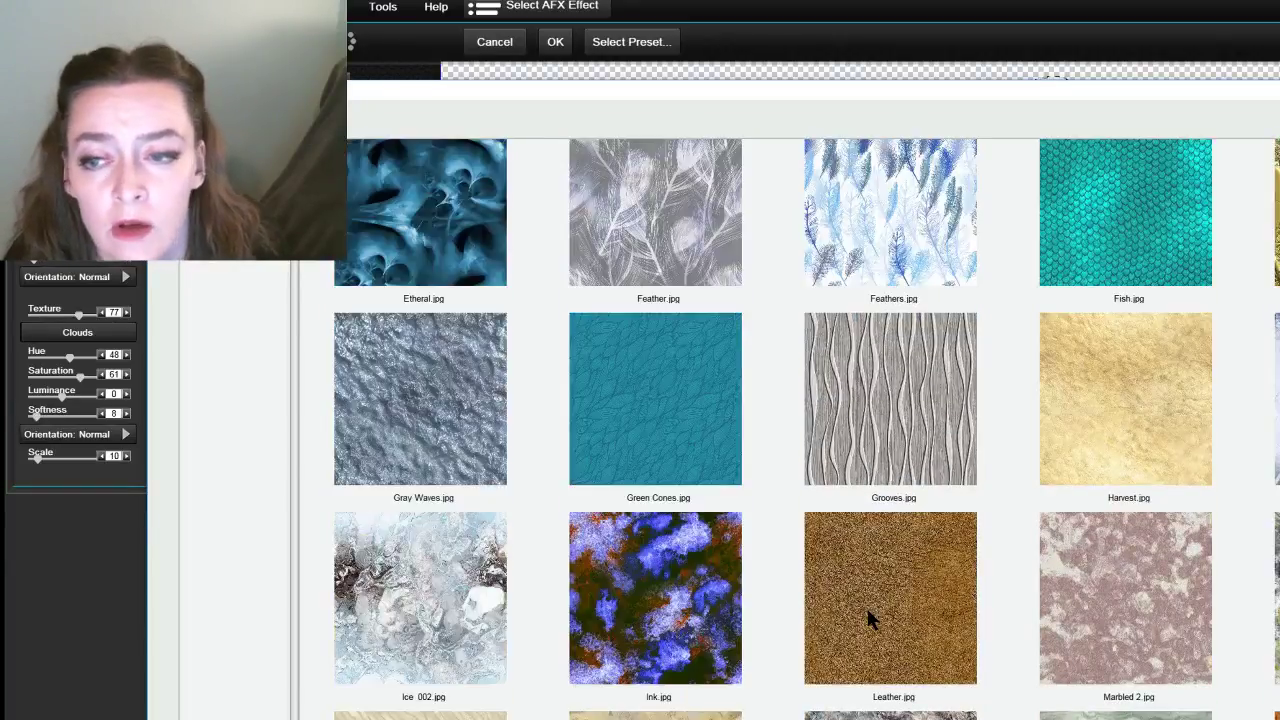
pyautogui.scroll(-3, 868, 620)
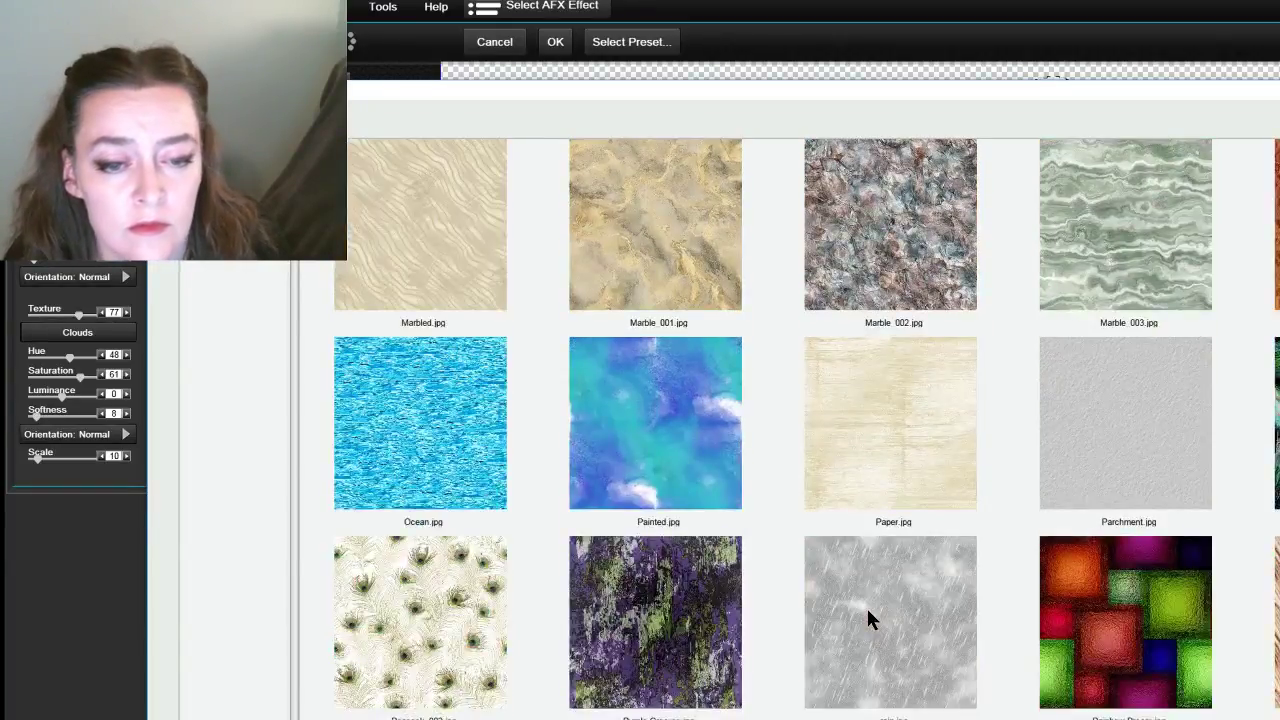
pyautogui.scroll(2, 866, 615)
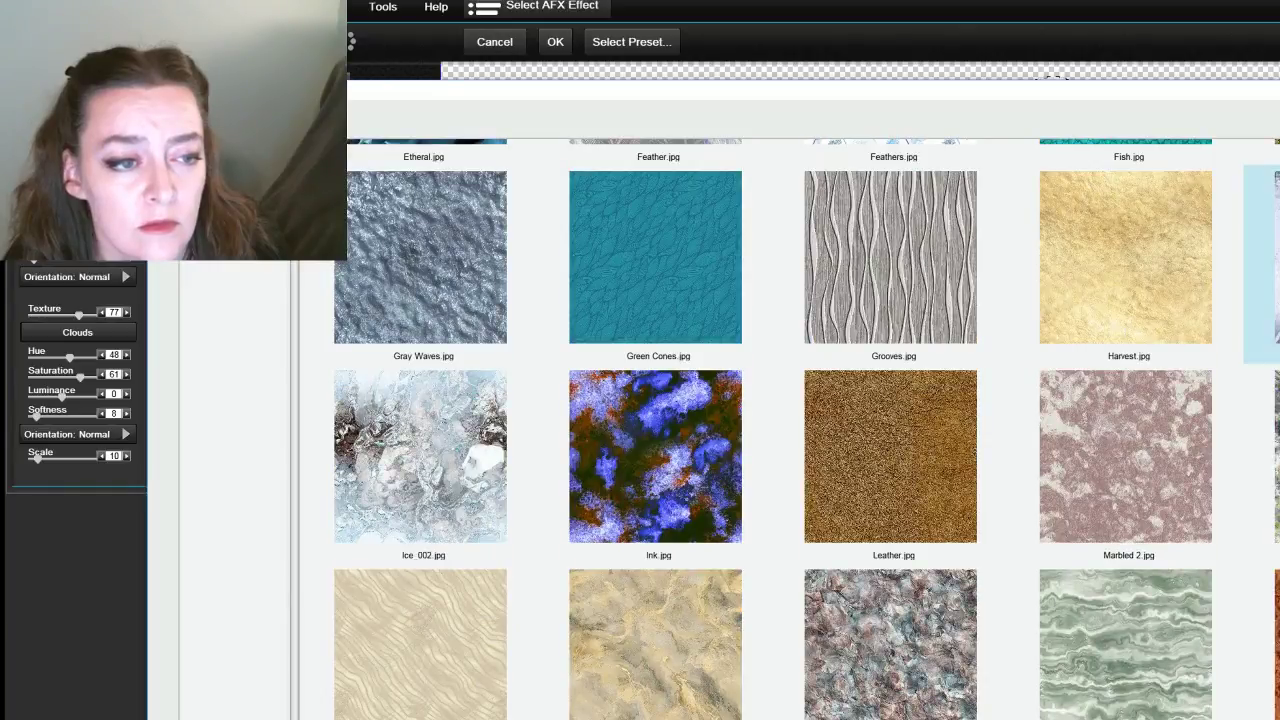
pyautogui.click(1262, 265)
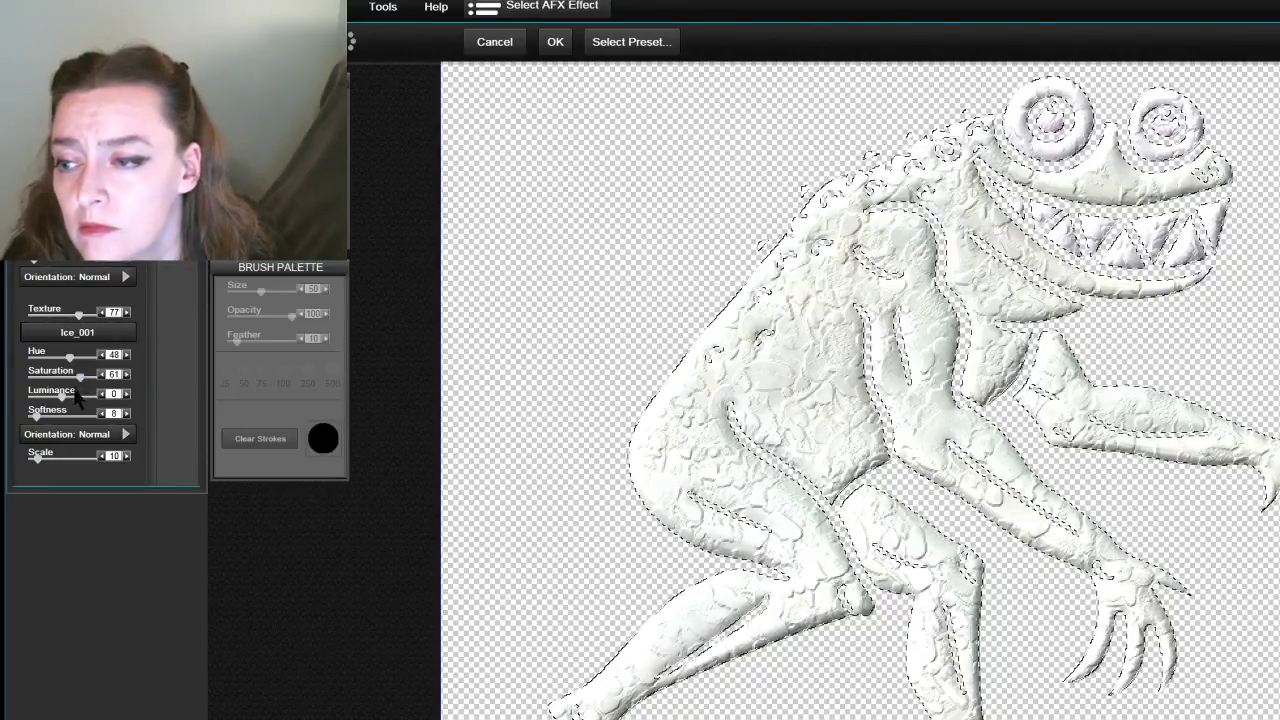
# Set the Ice_001 texture luminance to 16 and softness to 9
pyautogui.moveTo(74, 392)
pyautogui.mouseDown()
pyautogui.moveTo(48, 399)
pyautogui.moveTo(62, 404)
pyautogui.mouseUp()
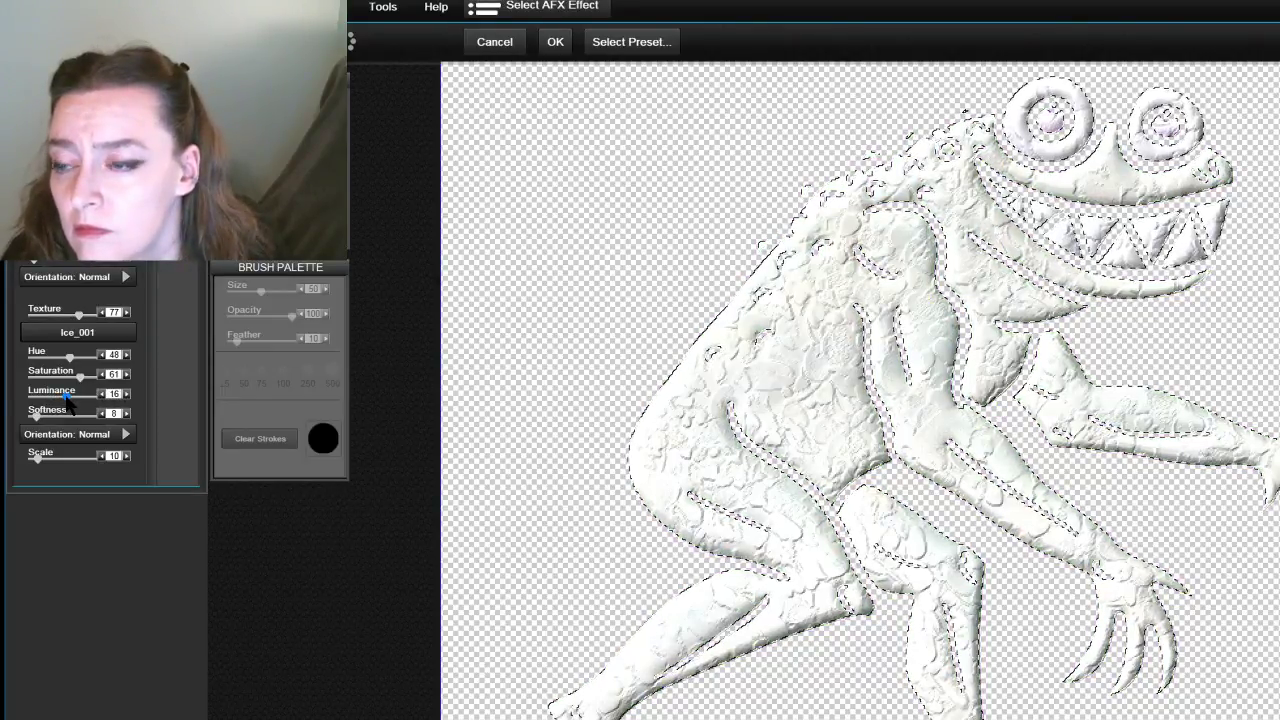
pyautogui.moveTo(52, 417)
pyautogui.mouseDown()
pyautogui.moveTo(66, 420)
pyautogui.moveTo(36, 423)
pyautogui.mouseUp()
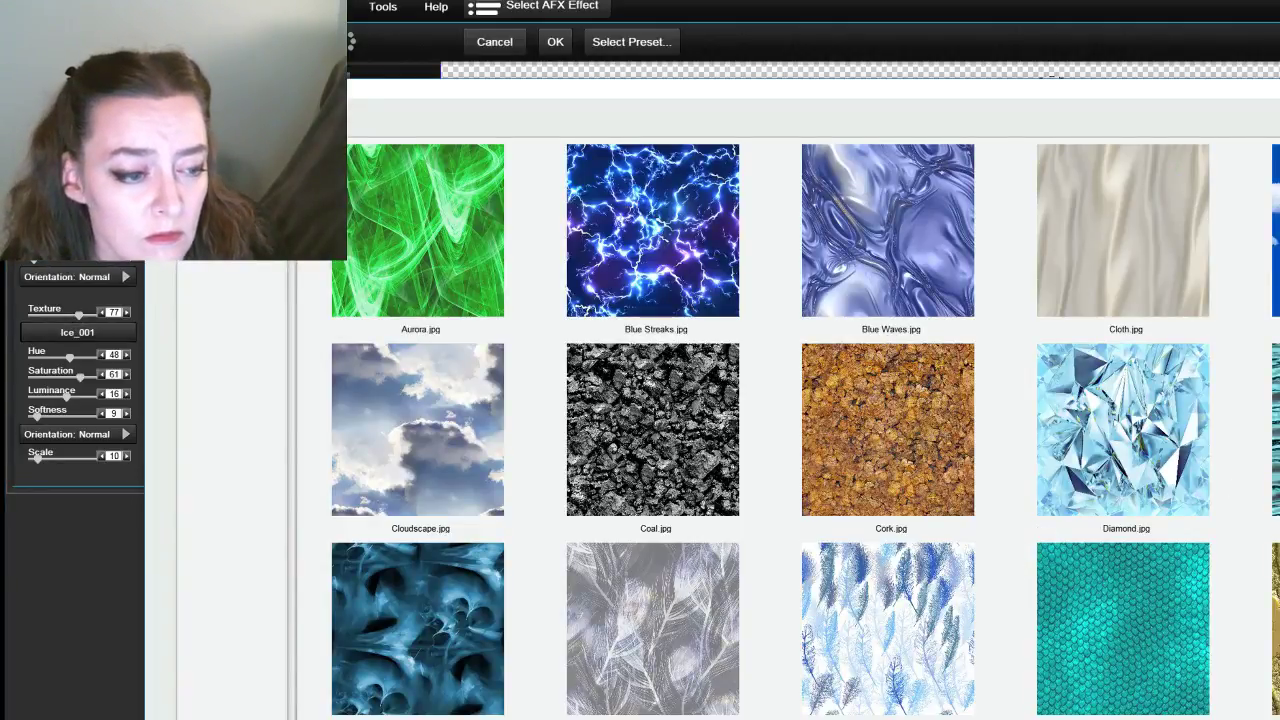
# Find rain.jpg in the texture library and apply it in place of Ice_001
pyautogui.scroll(-10, 770, 430)
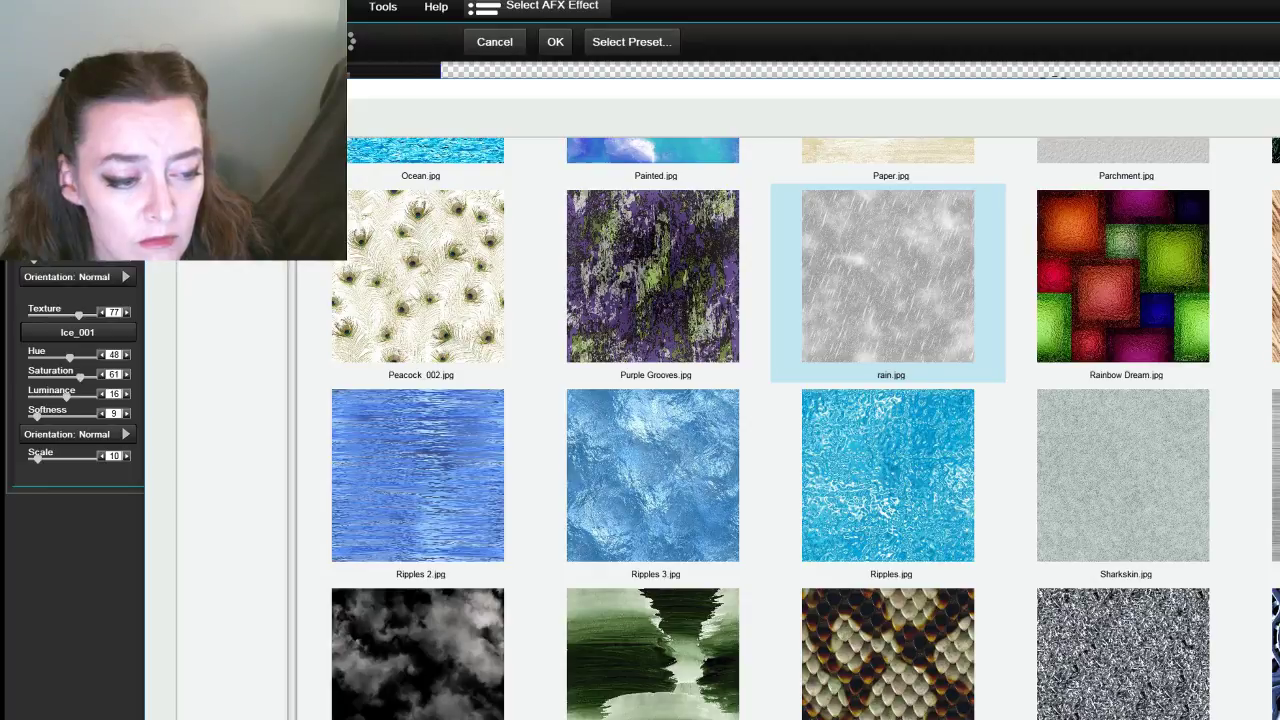
pyautogui.scroll(-2, 888, 275)
pyautogui.scroll(3, 888, 437)
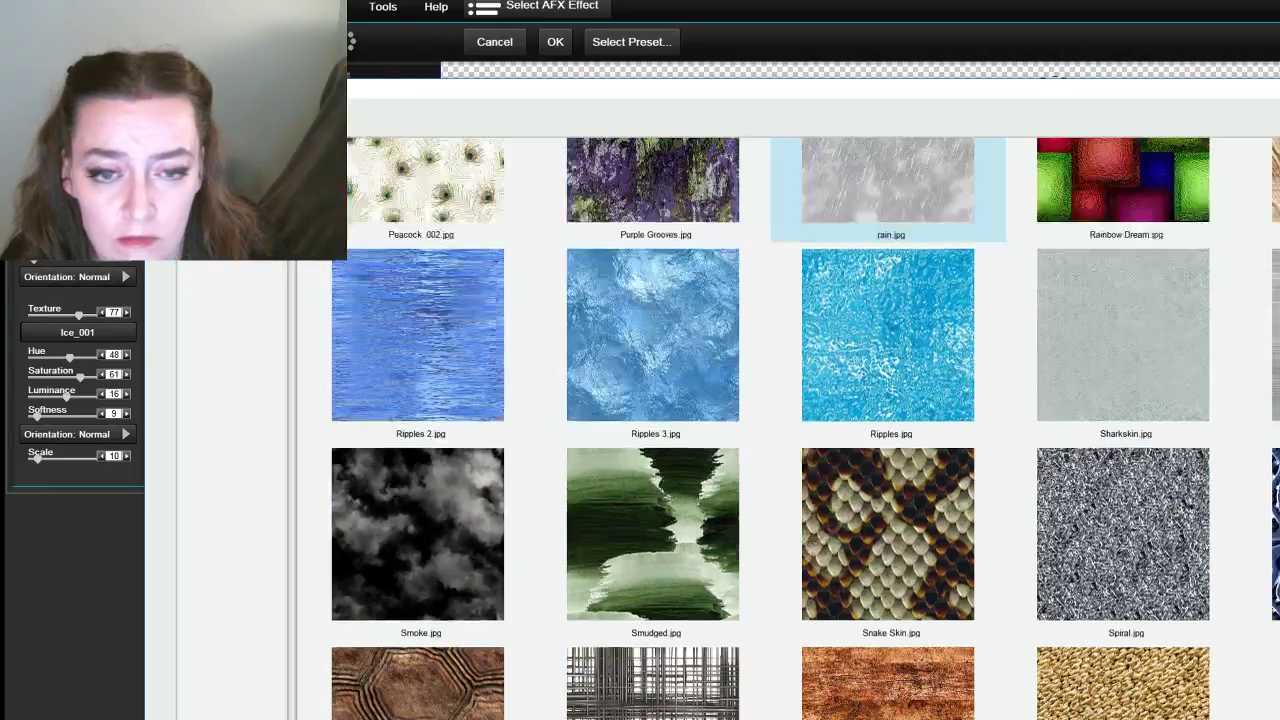
pyautogui.doubleClick(888, 437)
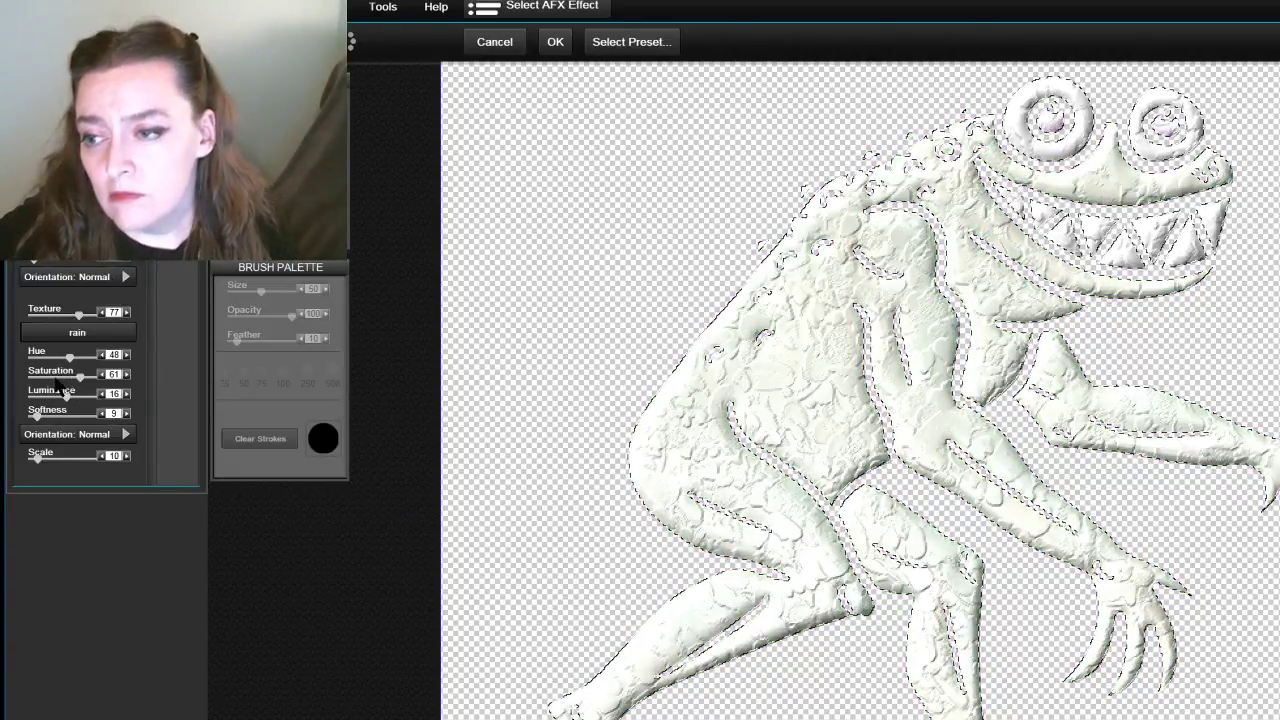
# Set the rain texture saturation to 51 and close the texture layer's settings
pyautogui.moveTo(80, 376)
pyautogui.mouseDown()
pyautogui.moveTo(108, 393)
pyautogui.moveTo(77, 376)
pyautogui.mouseUp()
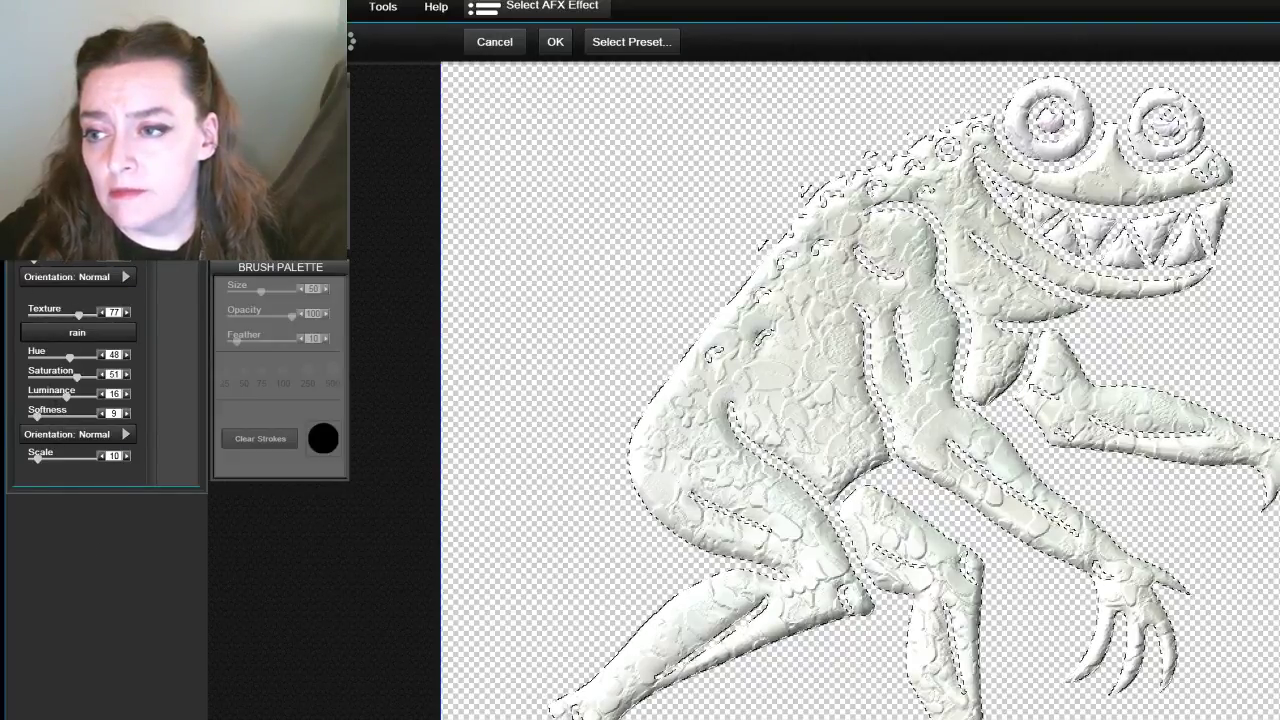
pyautogui.click(33, 262)
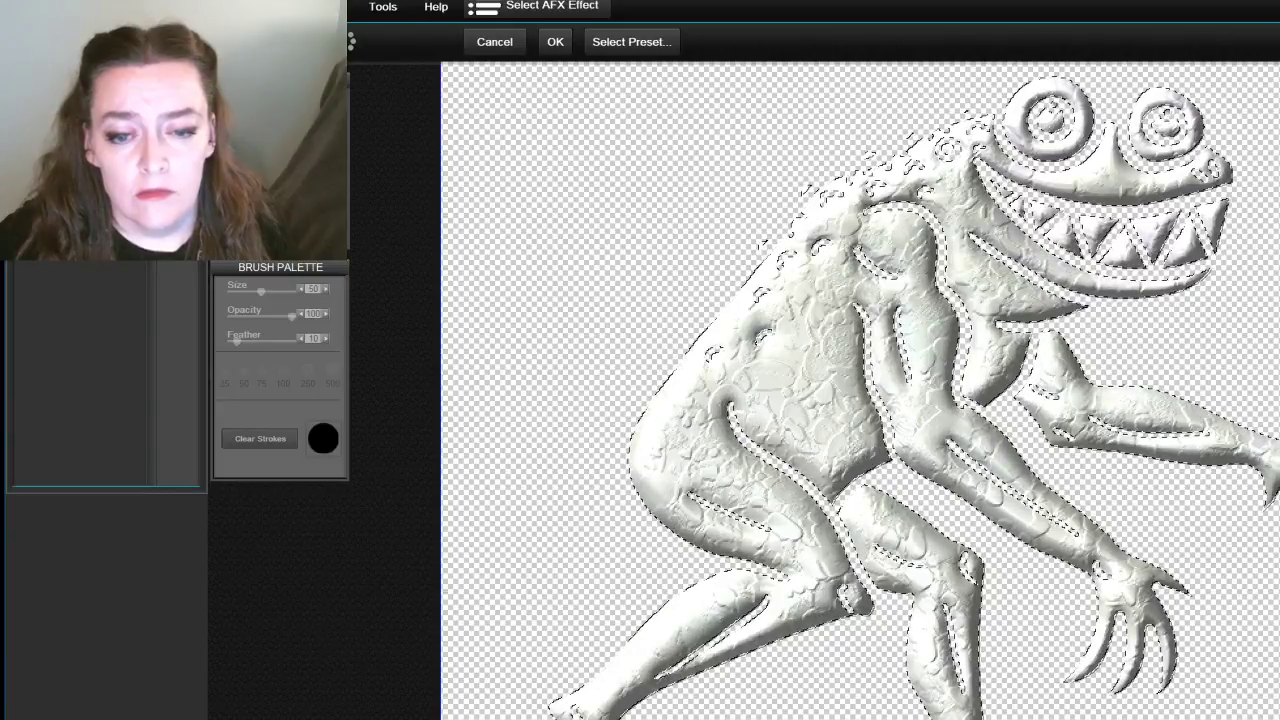
# Apply the DreamSuite effect with OK and dismiss Photoshop's notice window
pyautogui.click(555, 42)
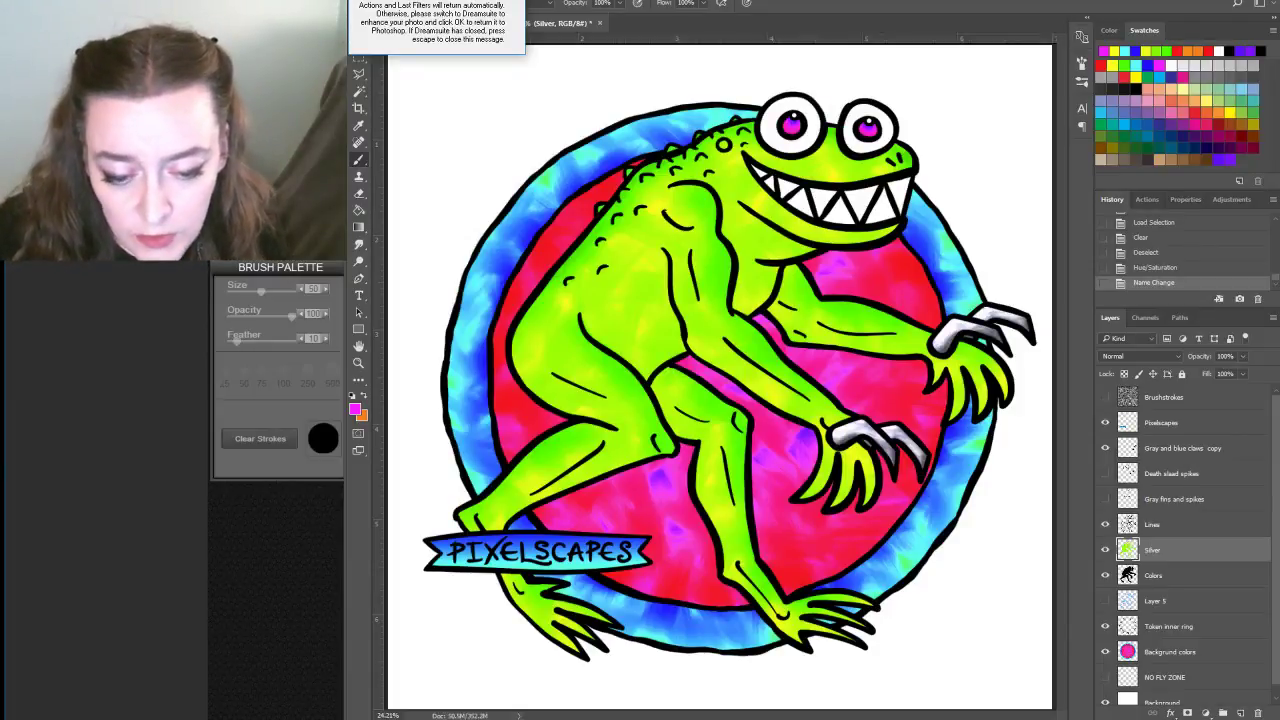
pyautogui.click(1037, 358)
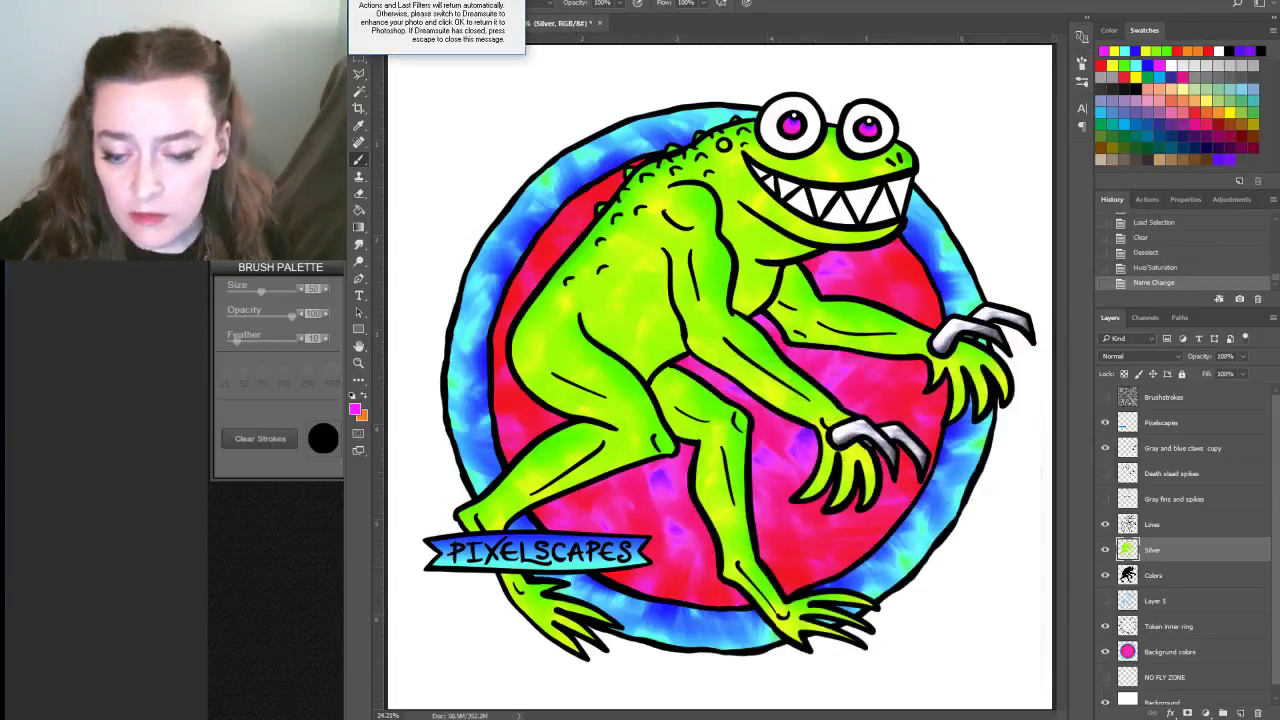
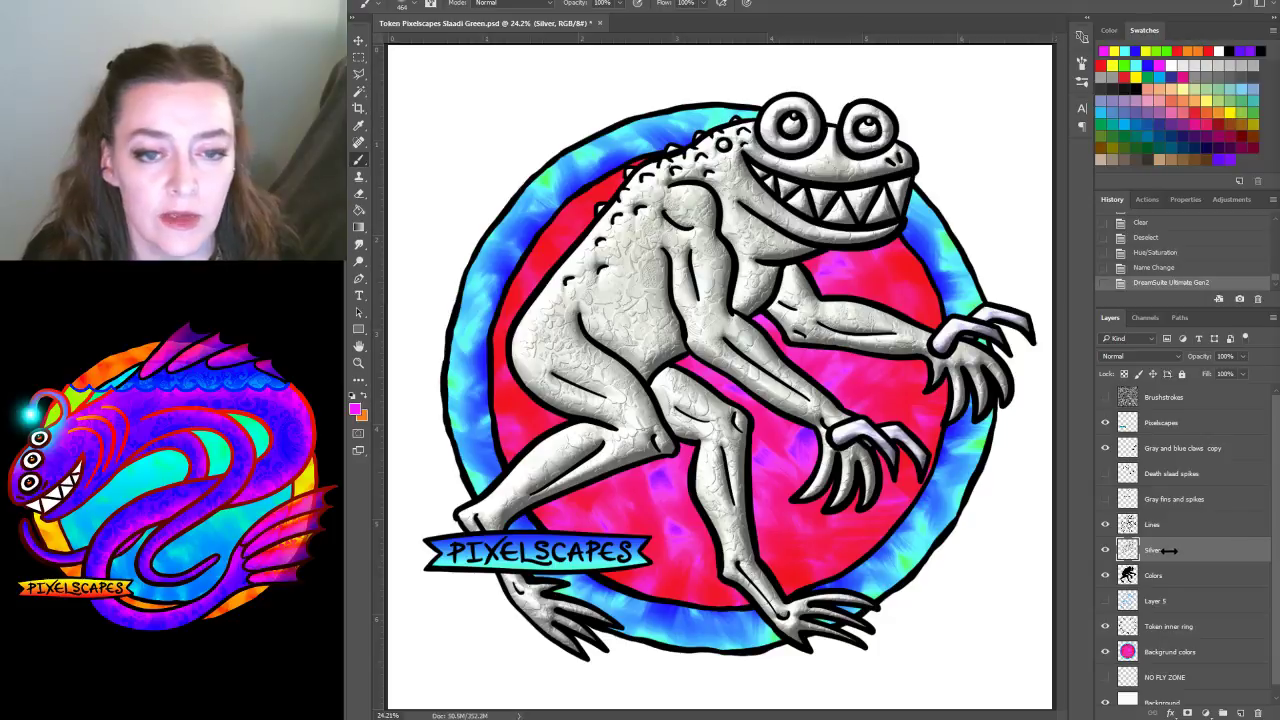
# Desaturate the Gray and blue claws copy layer to -81 saturation with Hue/Saturation
pyautogui.click(1172, 451)
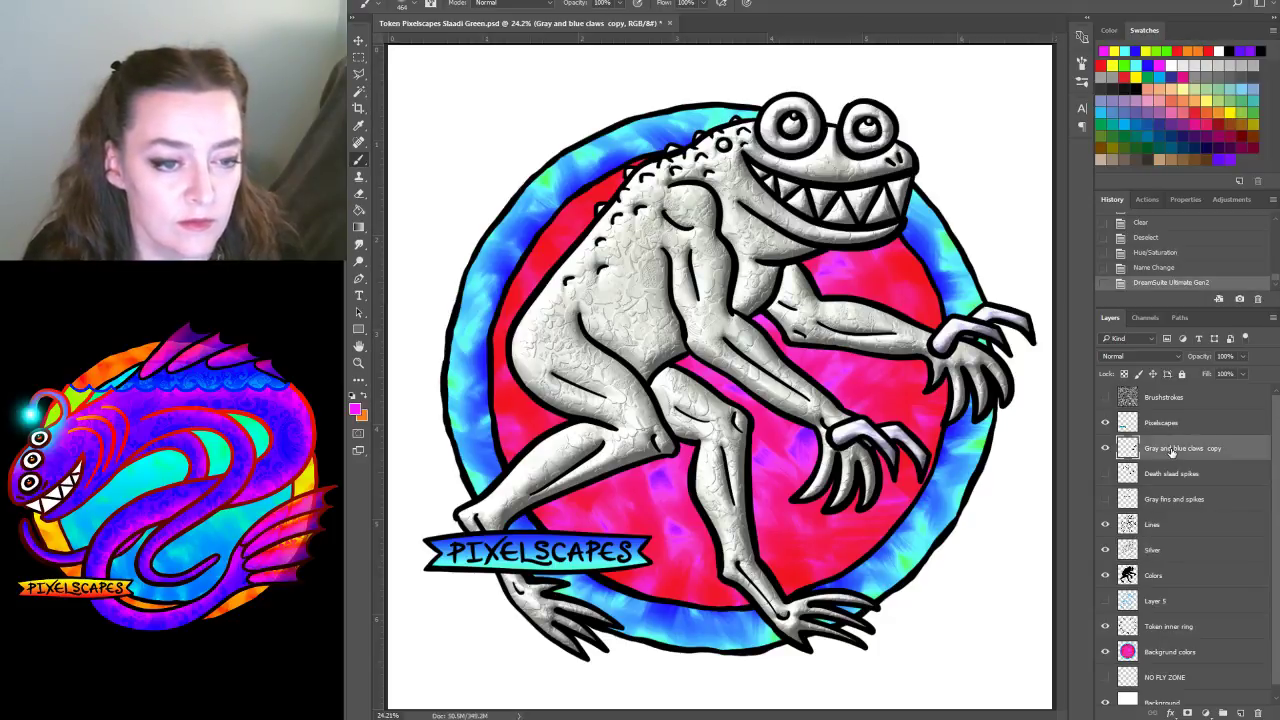
pyautogui.hotkey('ctrl', 'u')
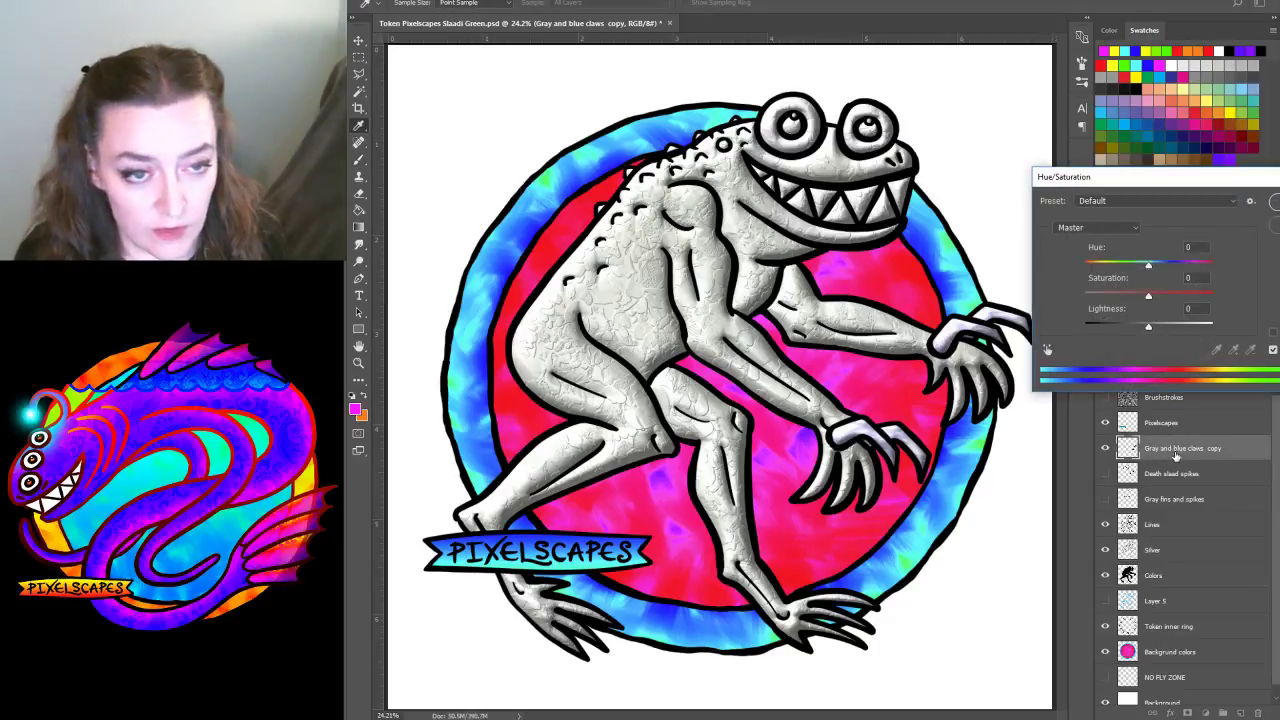
pyautogui.moveTo(1126, 292); pyautogui.dragTo(1096, 297)
pyautogui.press('Return')
pyautogui.press('b')
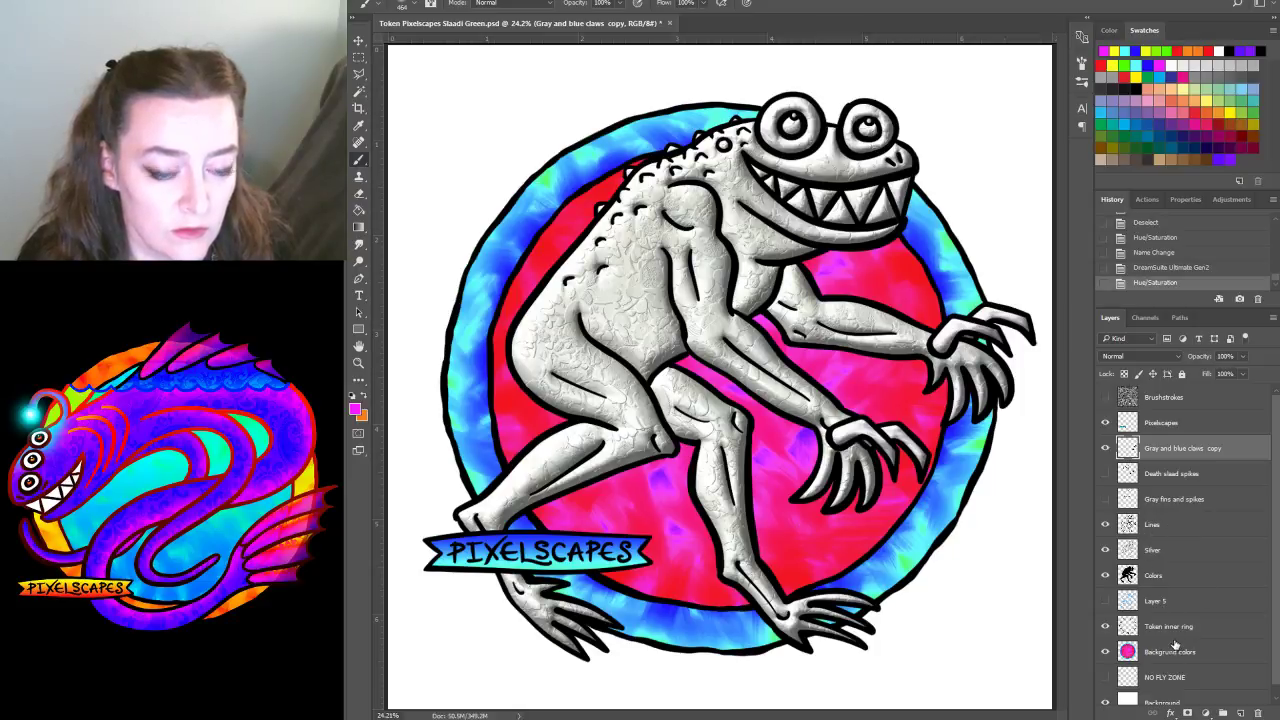
# Toggle the Silver layer to compare, then select the Lines layer
pyautogui.click(1146, 552)
pyautogui.click(1106, 551)
pyautogui.click(1106, 551)
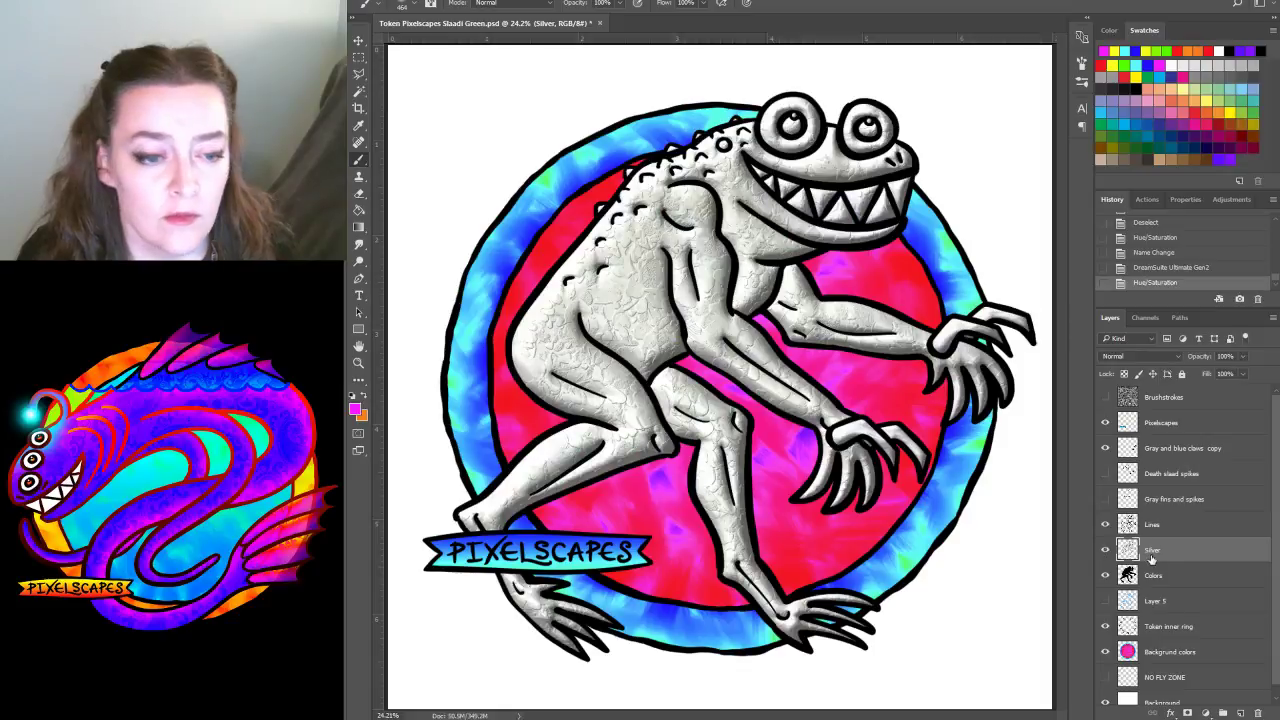
pyautogui.click(1152, 525)
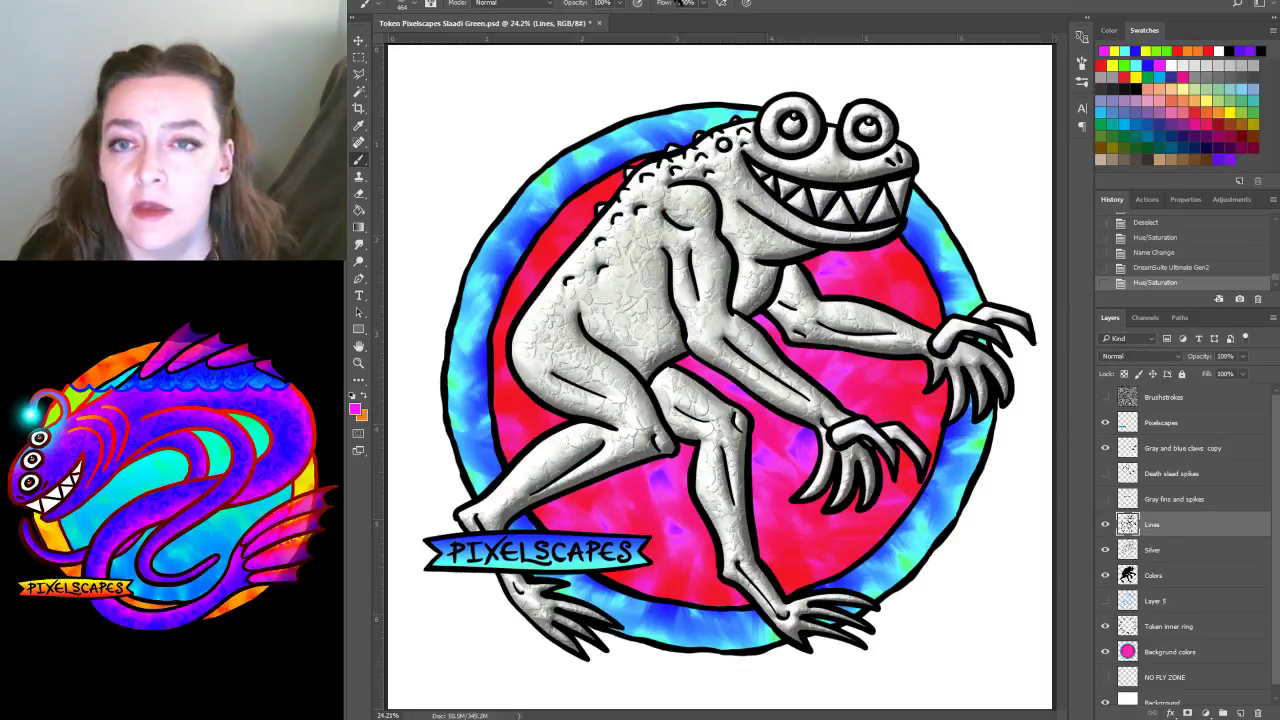
# Magic Wand-select the whites of both eyes on the Lines layer, zoomed in on the face
pyautogui.click(358, 76)
pyautogui.click(358, 91)
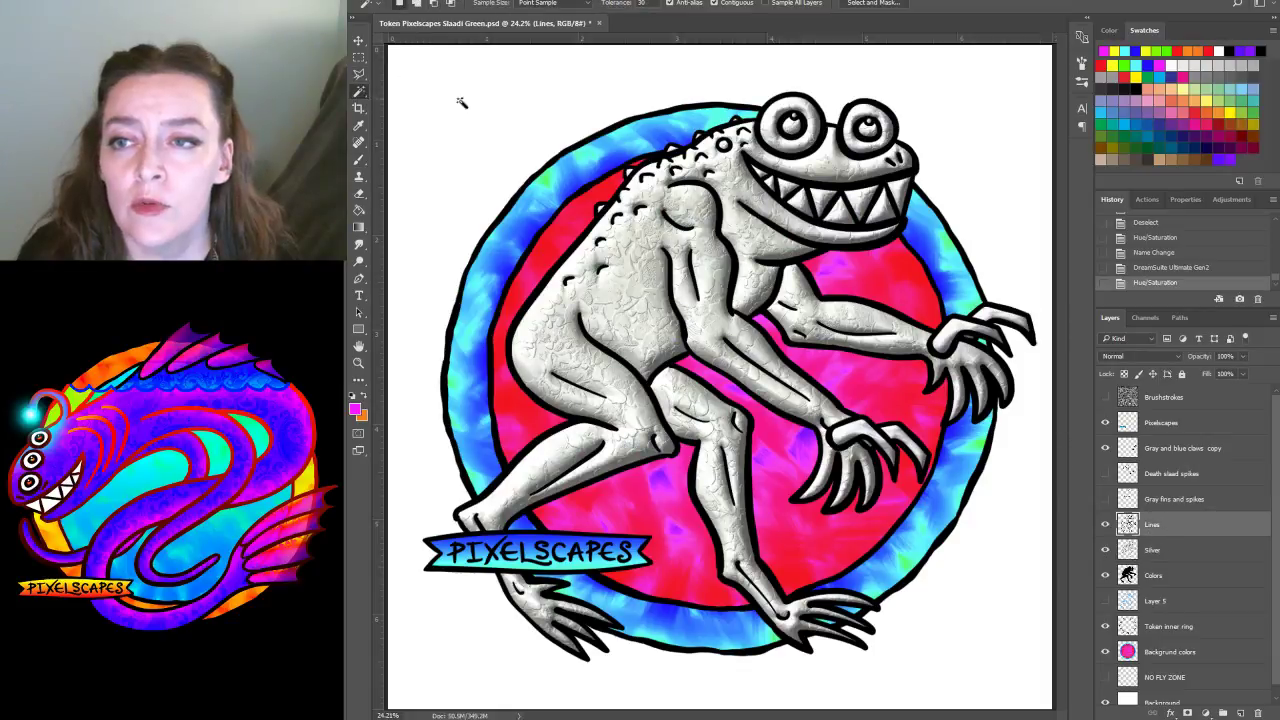
pyautogui.click(815, 122)
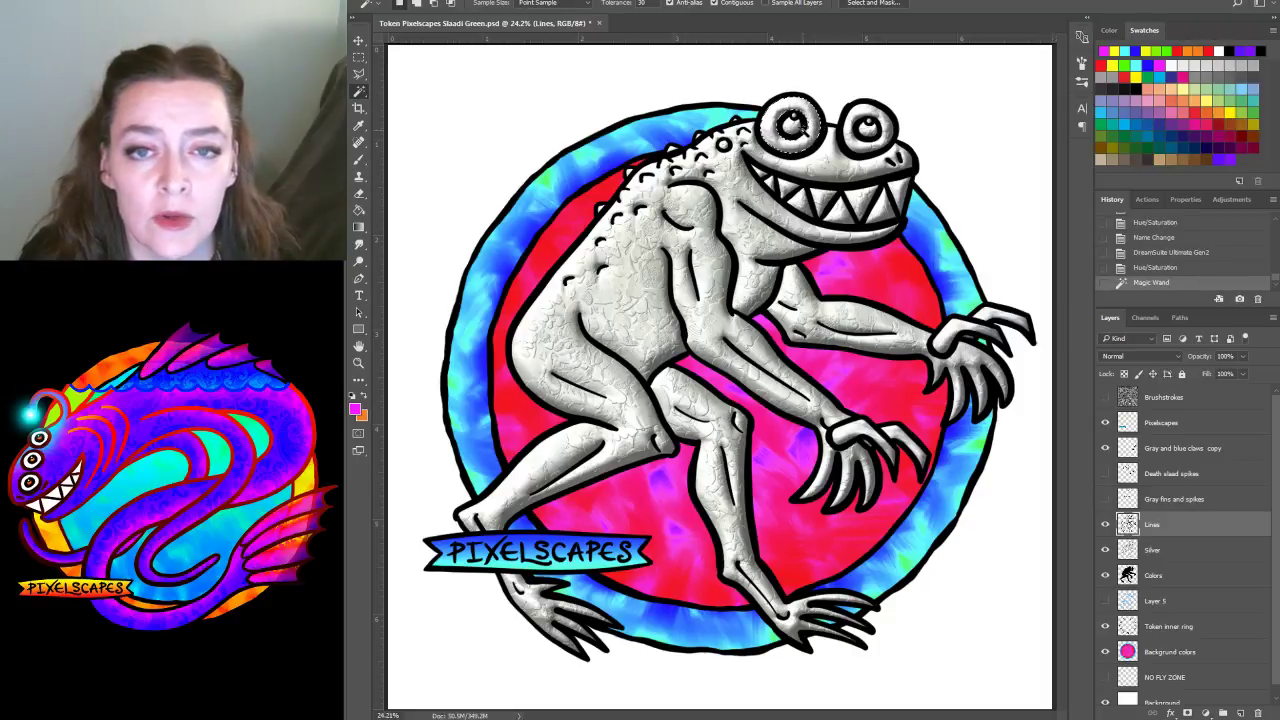
pyautogui.click(358, 362)
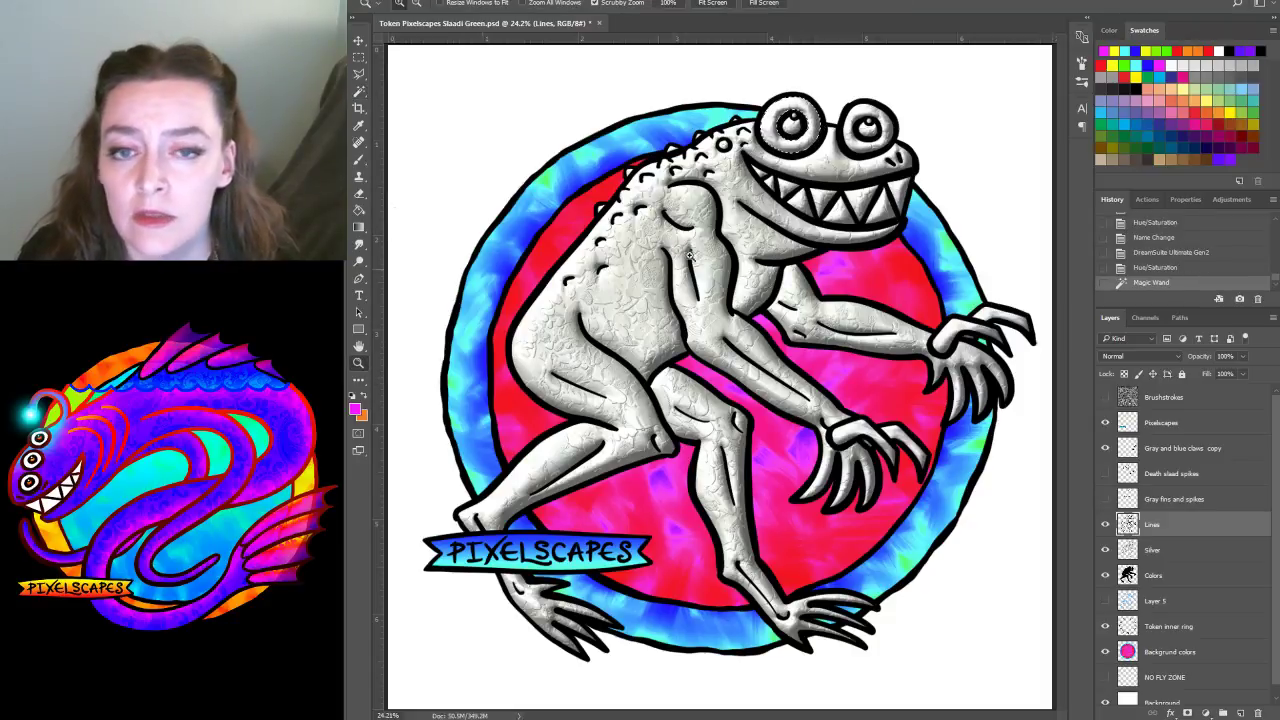
pyautogui.moveTo(806, 155); pyautogui.dragTo(806, 155)
pyautogui.click(806, 155)
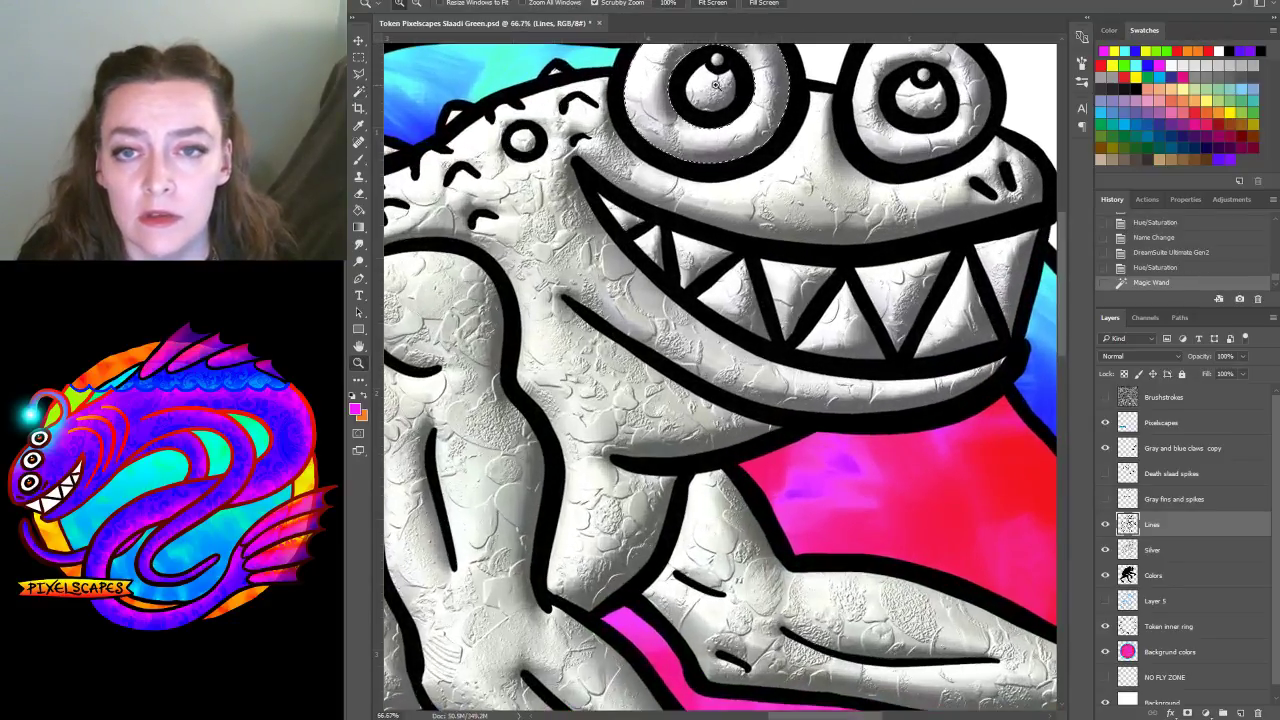
pyautogui.click(358, 91)
pyautogui.click(708, 91)
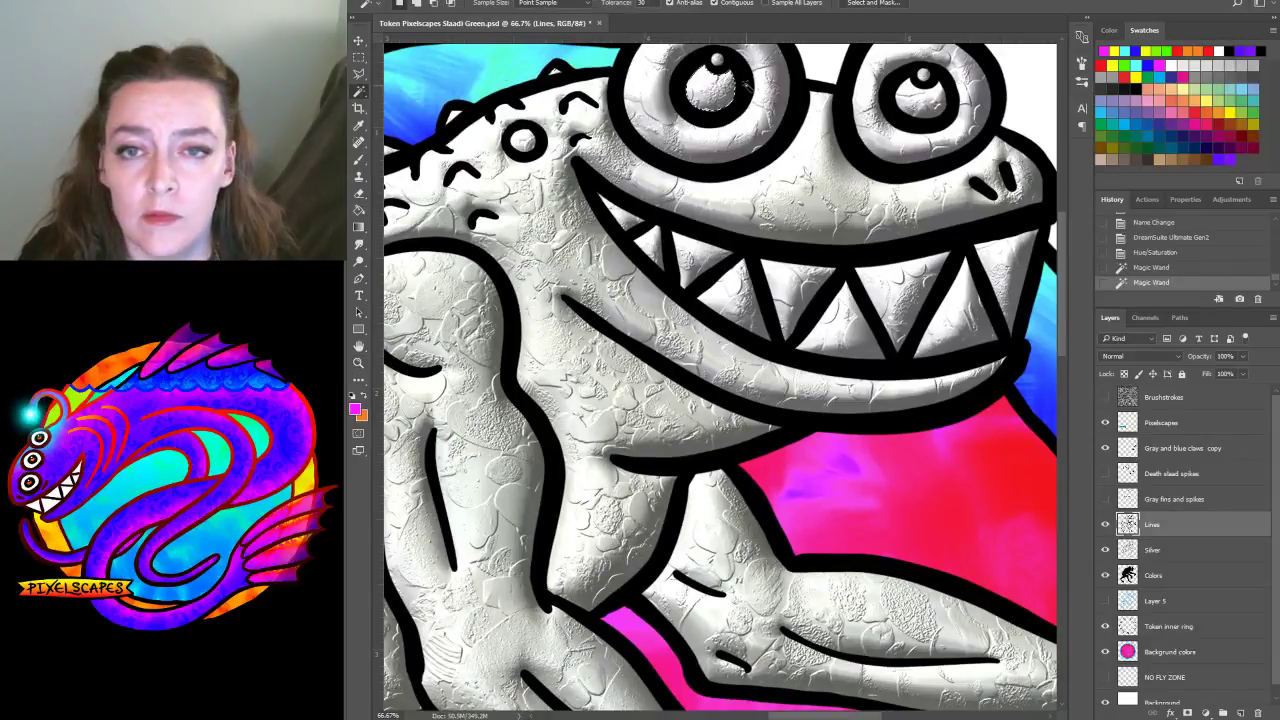
pyautogui.click(708, 91)
pyautogui.click(717, 62)
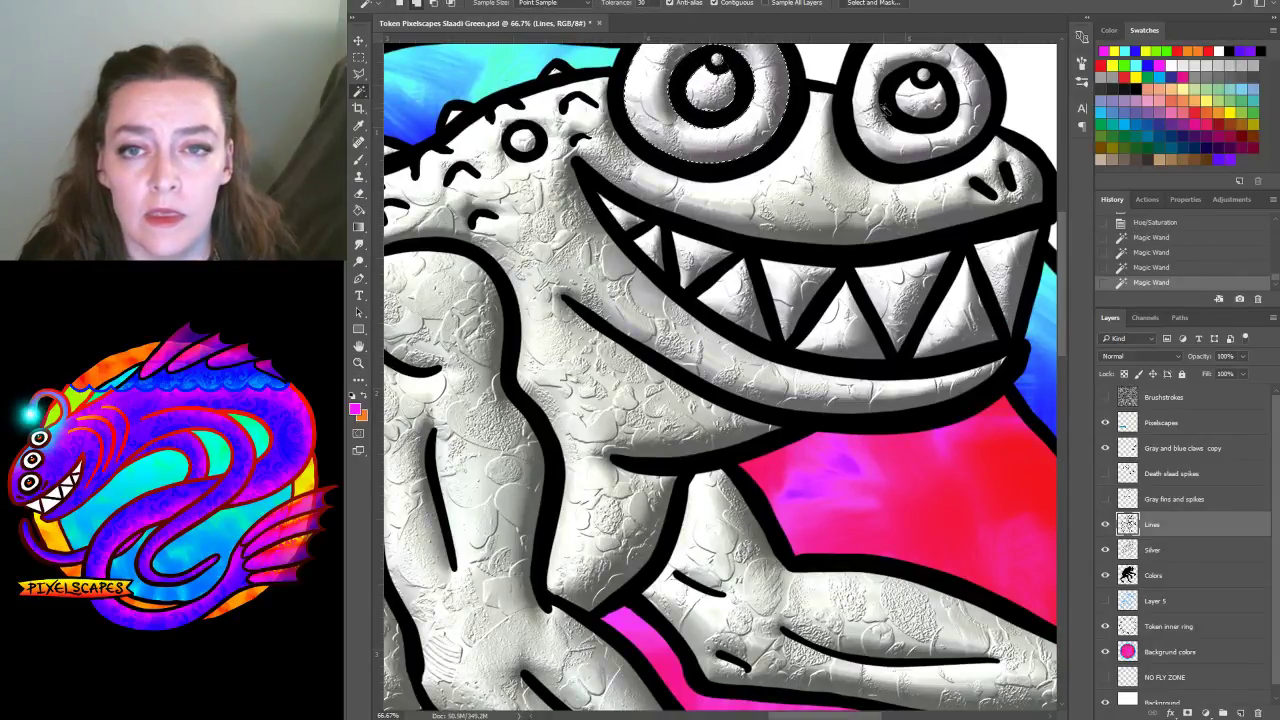
pyautogui.click(925, 79)
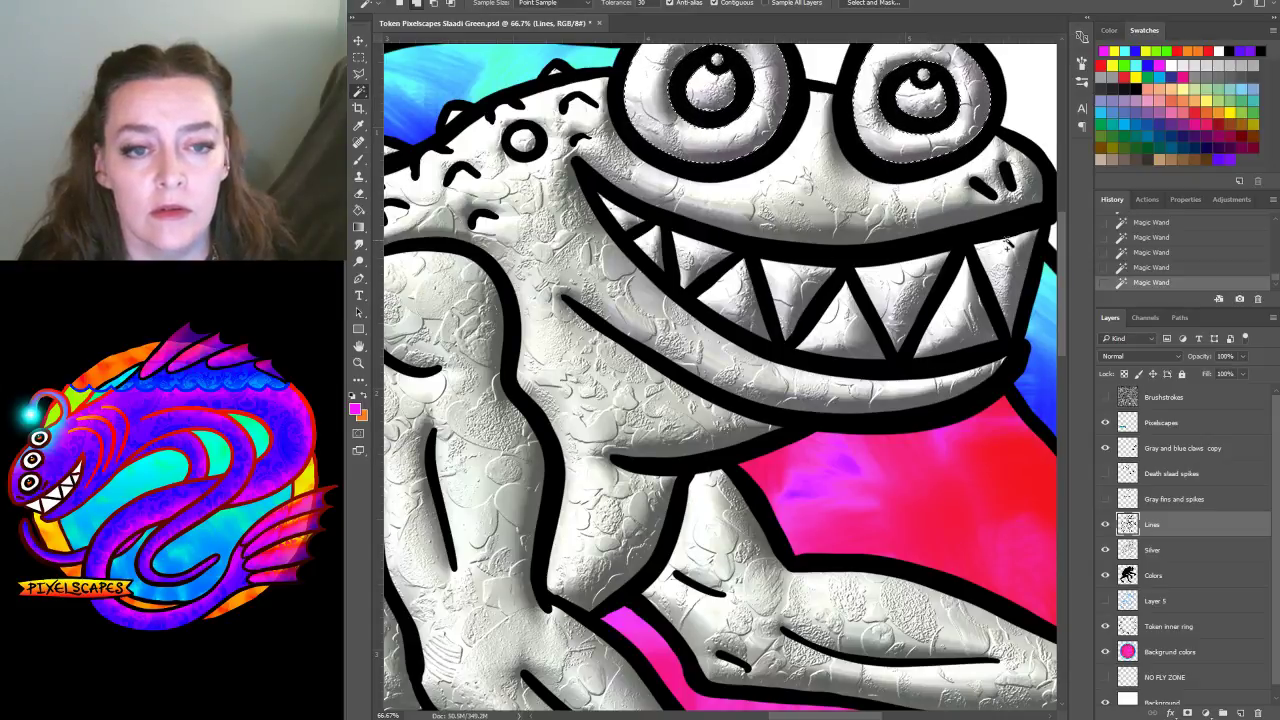
# Add the middle and left teeth to the selection and expand it slightly
pyautogui.click(870, 305)
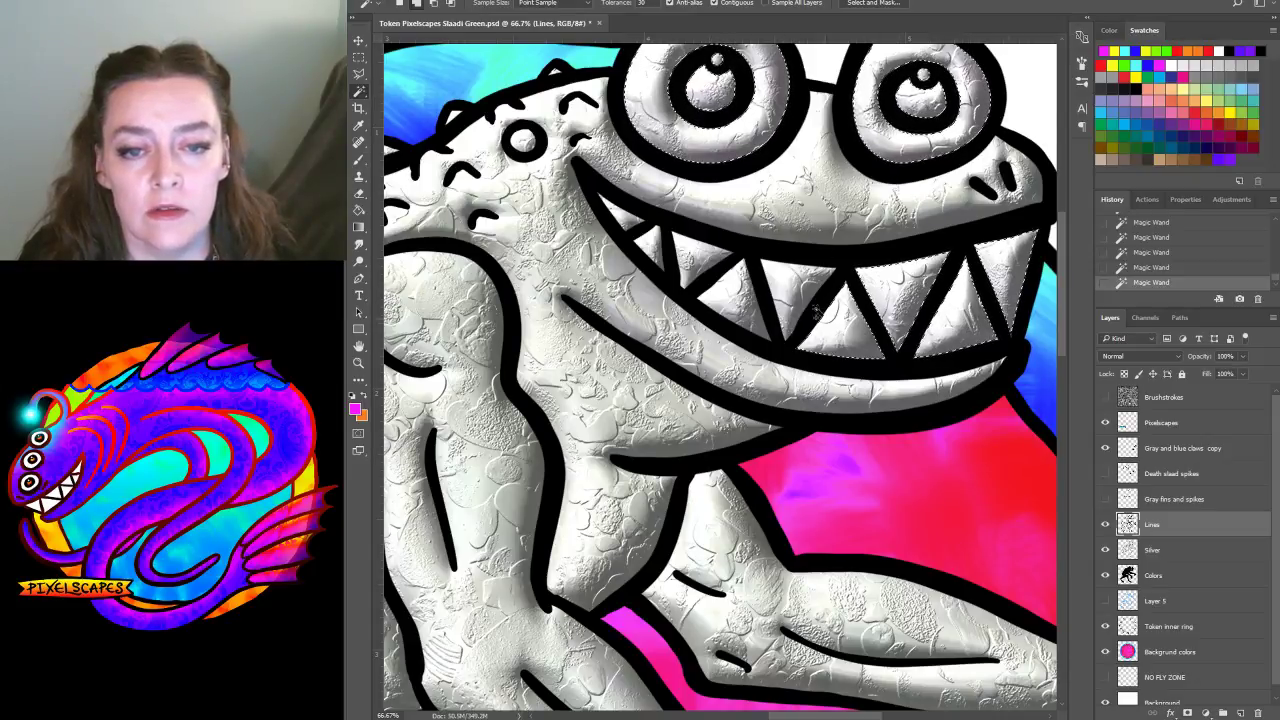
pyautogui.click(690, 262)
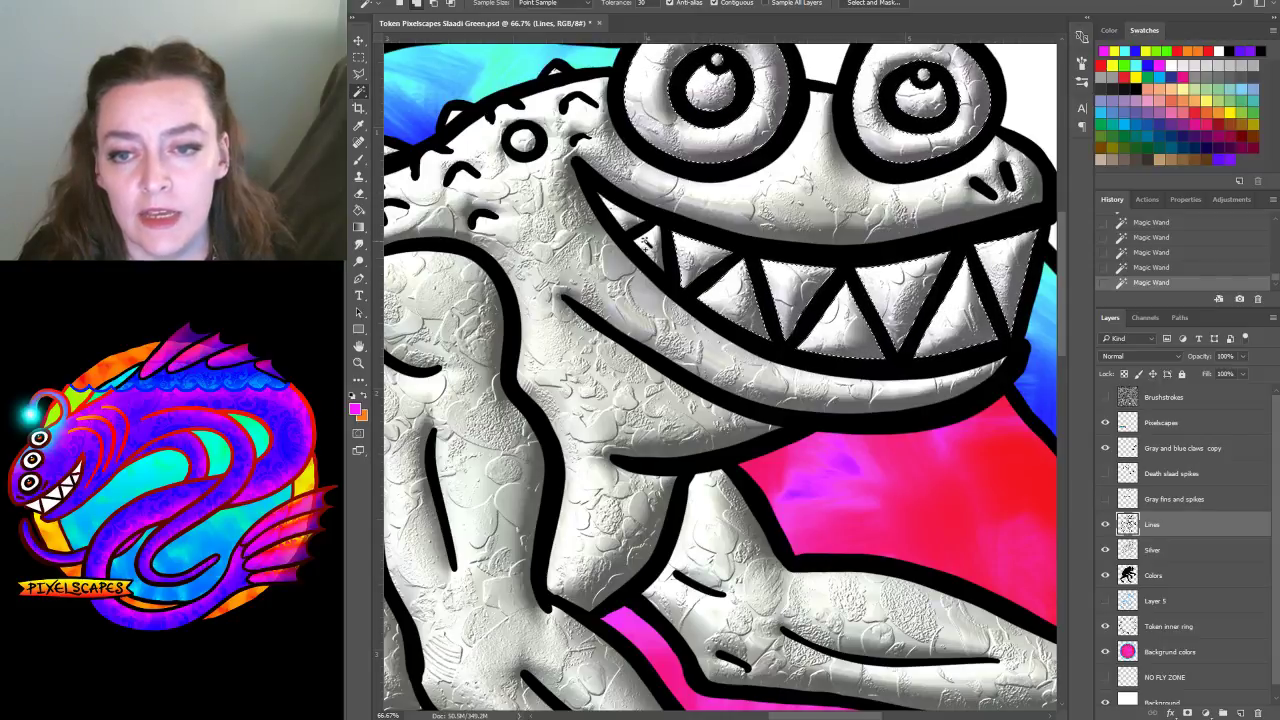
pyautogui.press('Return')
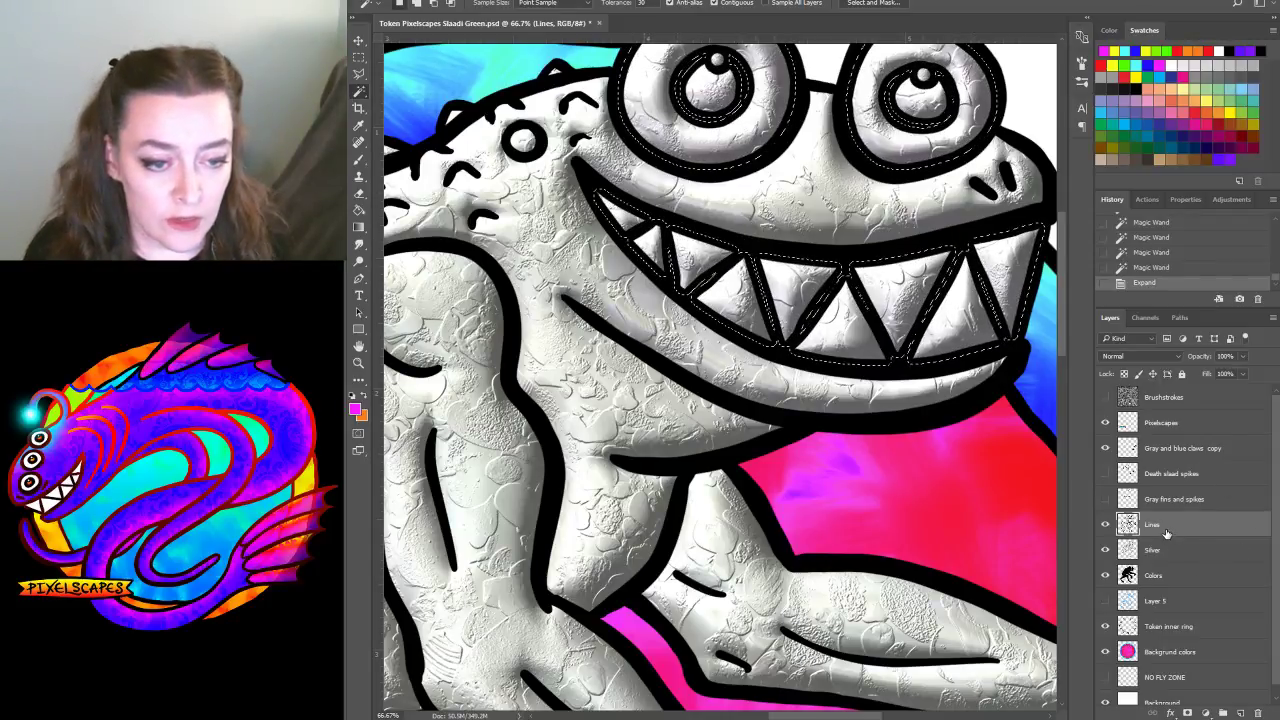
# Add a new empty layer (Layer 6) above the Lines layer
pyautogui.click(1153, 550)
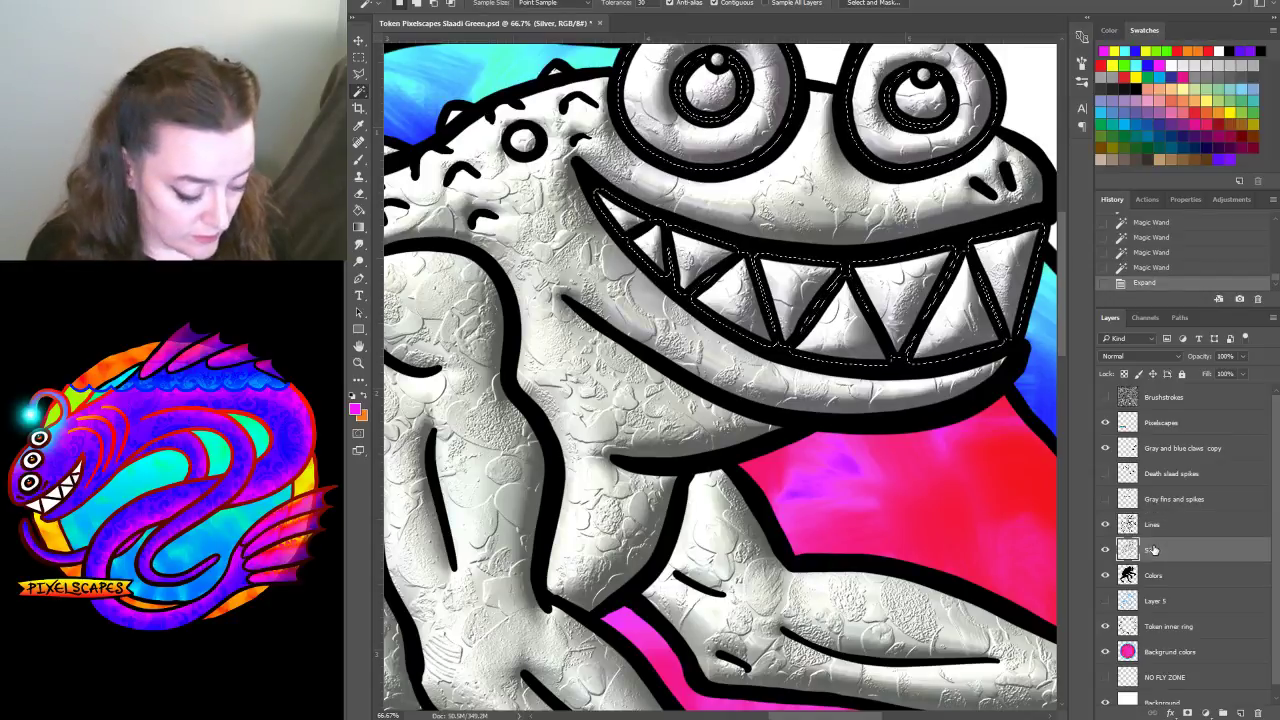
pyautogui.click(1155, 525)
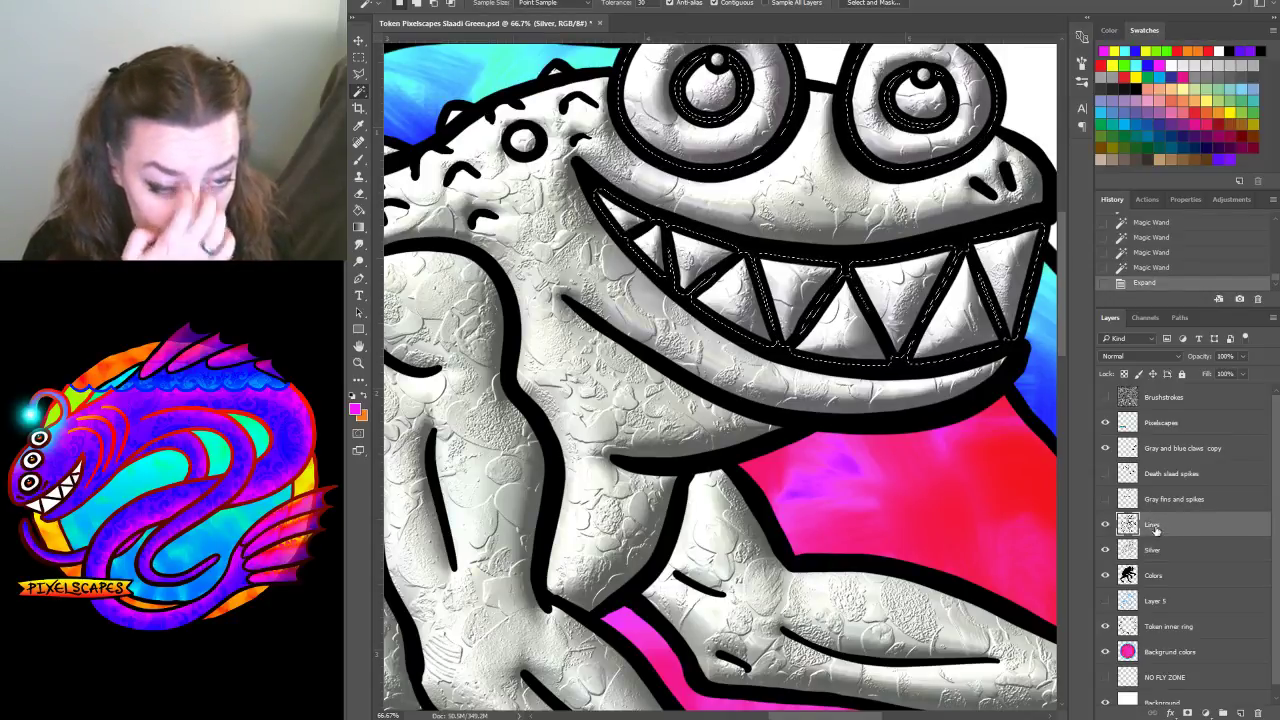
pyautogui.click(1240, 713)
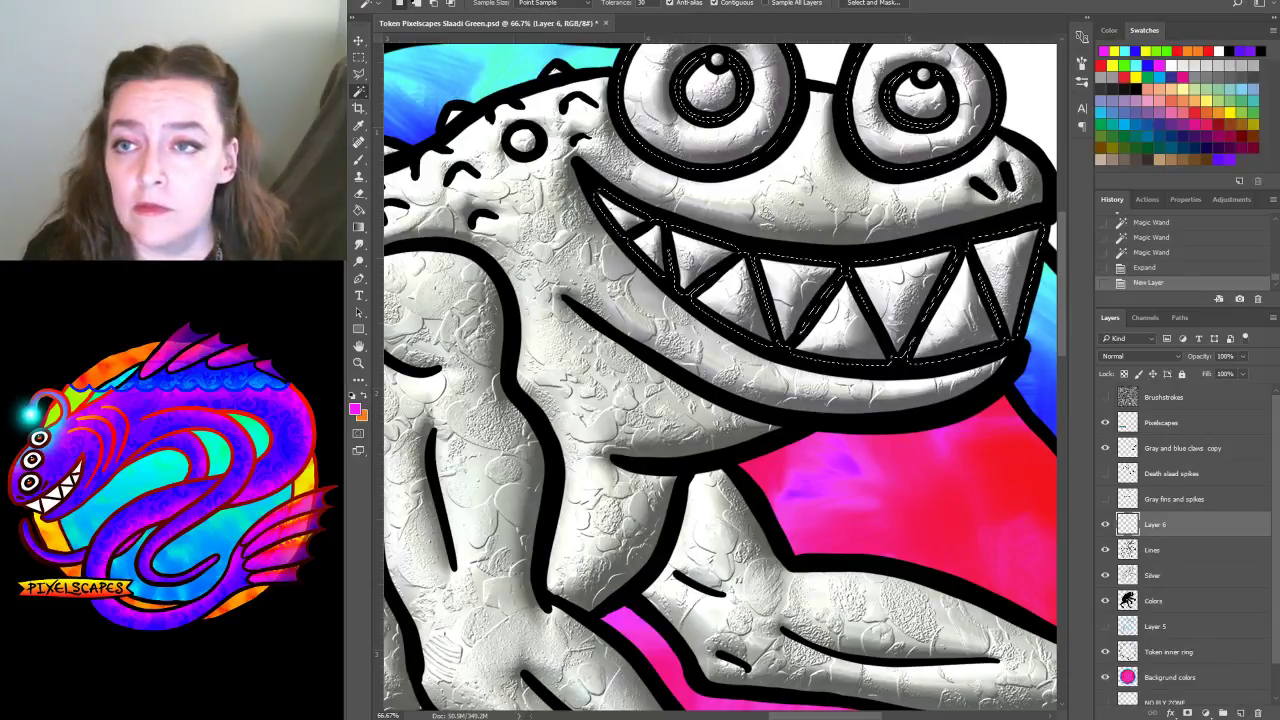
# Fill the eyes-and-teeth selection with white on the new layer
pyautogui.click(412, 3)
pyautogui.click(432, 180)
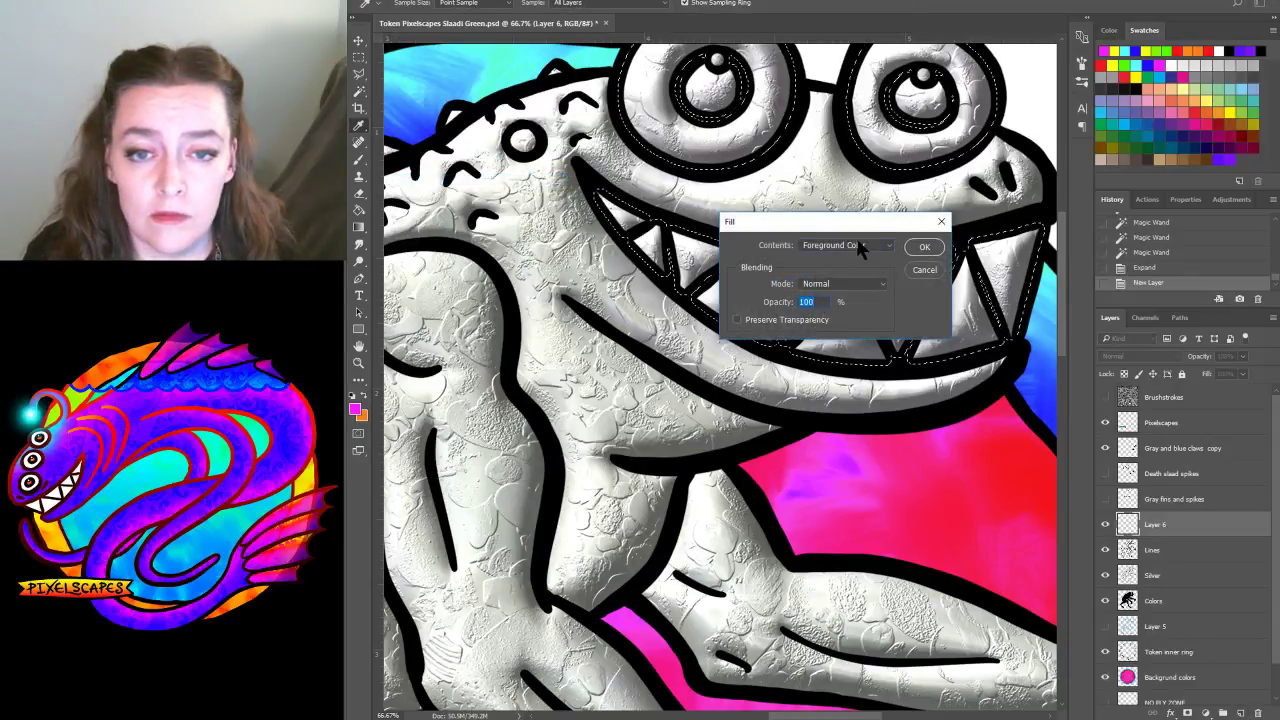
pyautogui.click(855, 245)
pyautogui.click(810, 349)
pyautogui.click(924, 247)
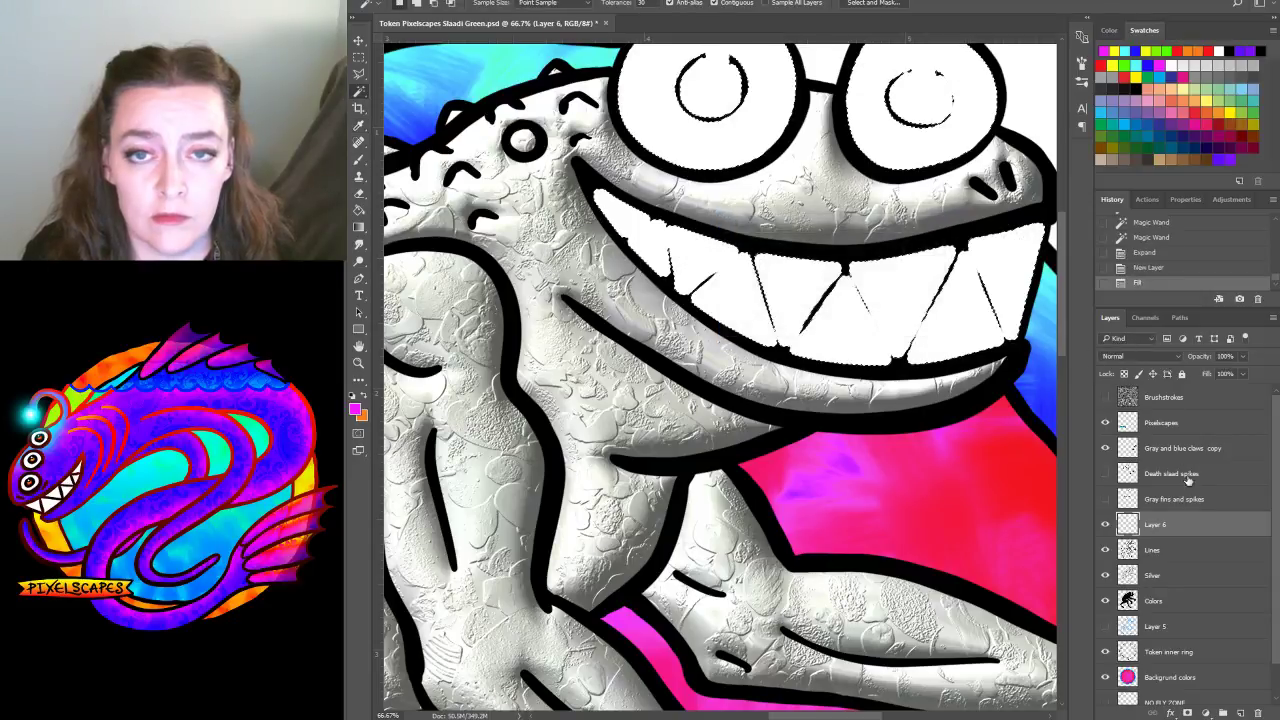
# Name the layer Face, clear the silver texture under the selection, and move Face below Lines
pyautogui.doubleClick(1158, 526)
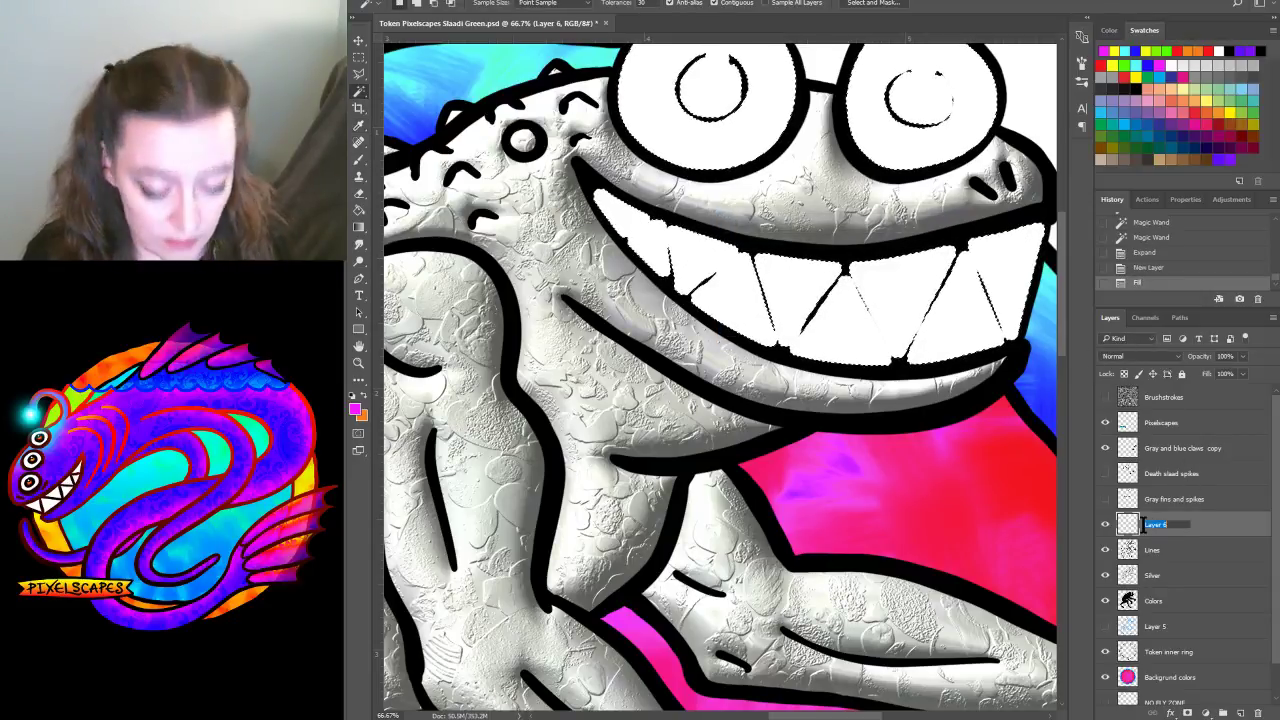
pyautogui.write('Teet')
pyautogui.press('Return')
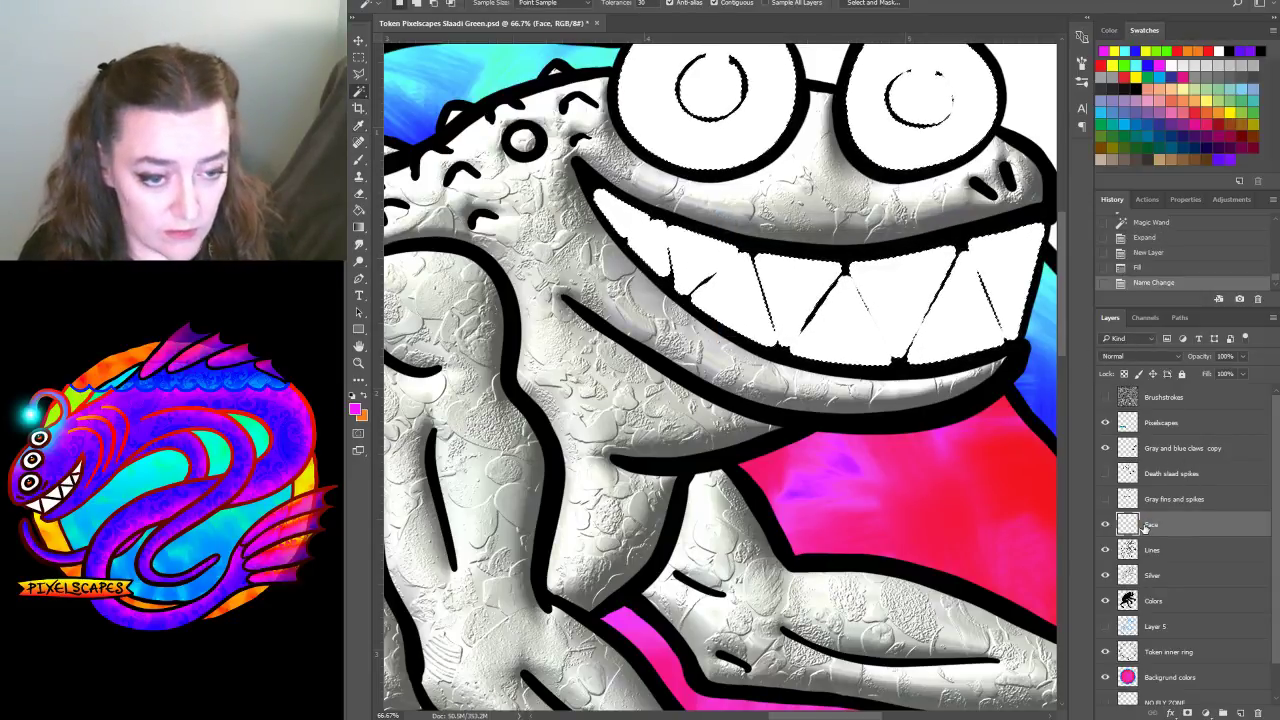
pyautogui.click(1160, 578)
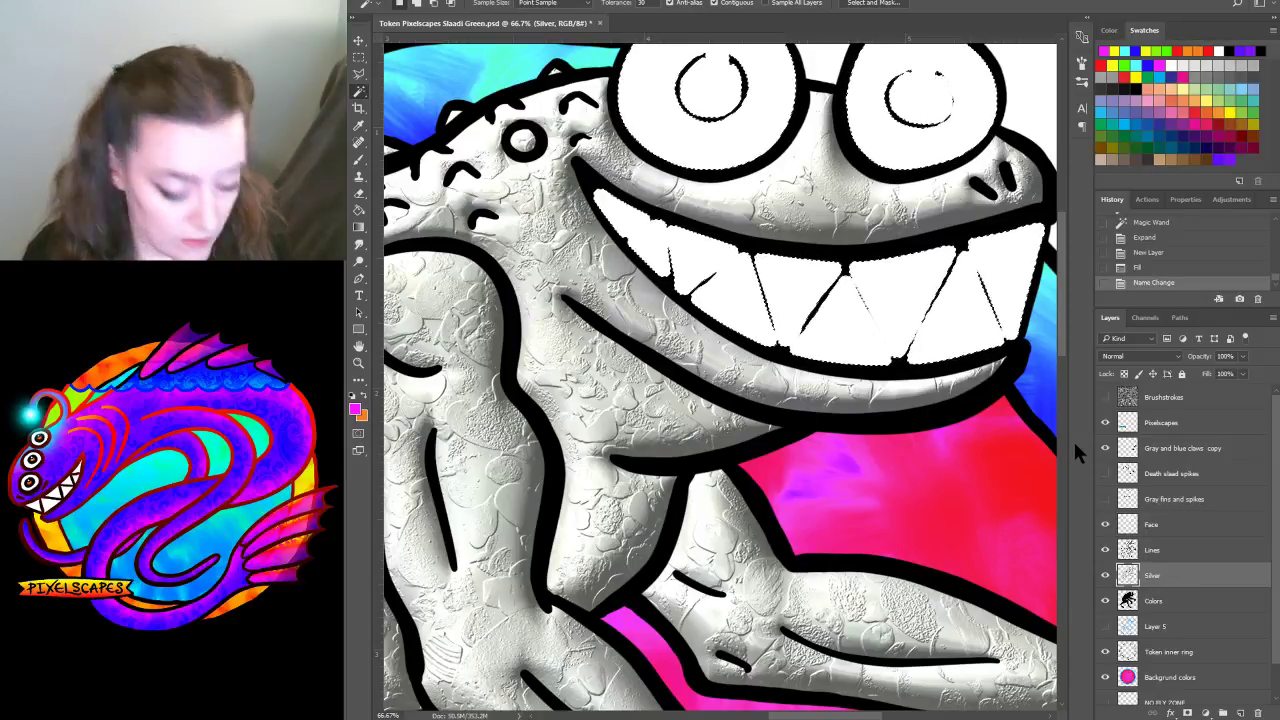
pyautogui.press('Delete')
pyautogui.moveTo(1172, 524); pyautogui.dragTo(1166, 558)
# Deselect, Magic Wand-select both pupils, and expand that selection
pyautogui.click(515, 2)
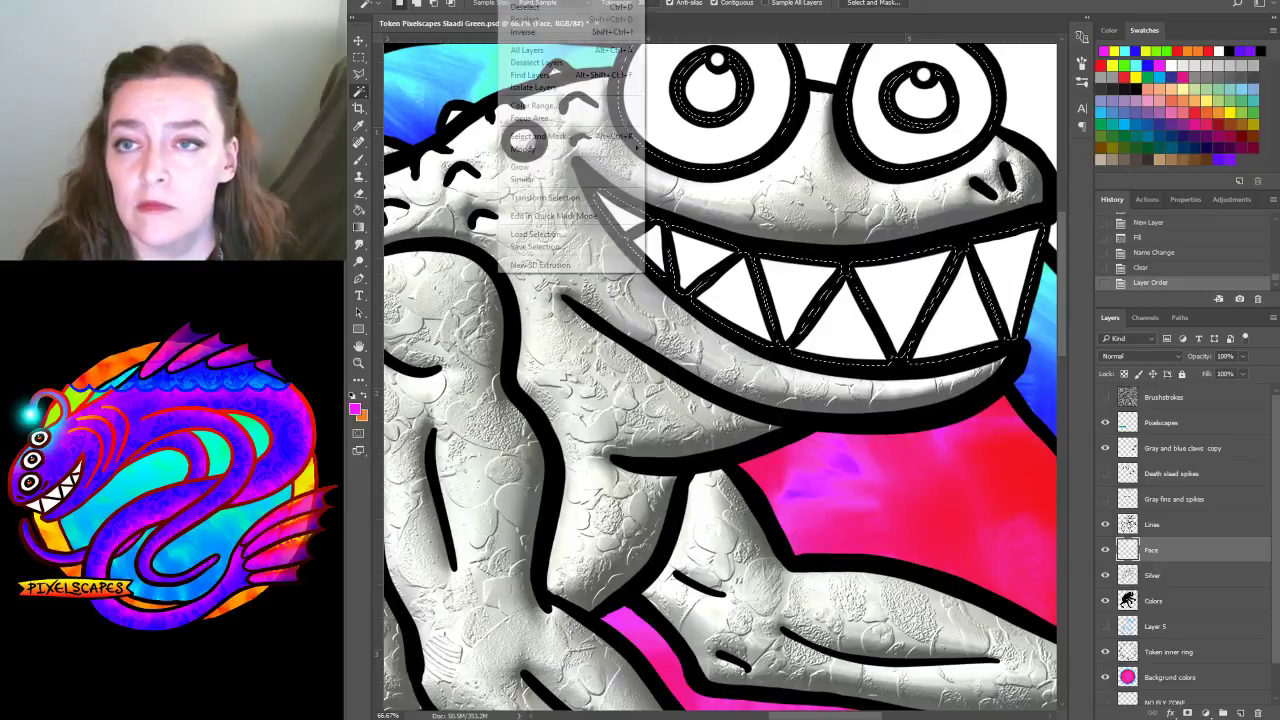
pyautogui.click(530, 22)
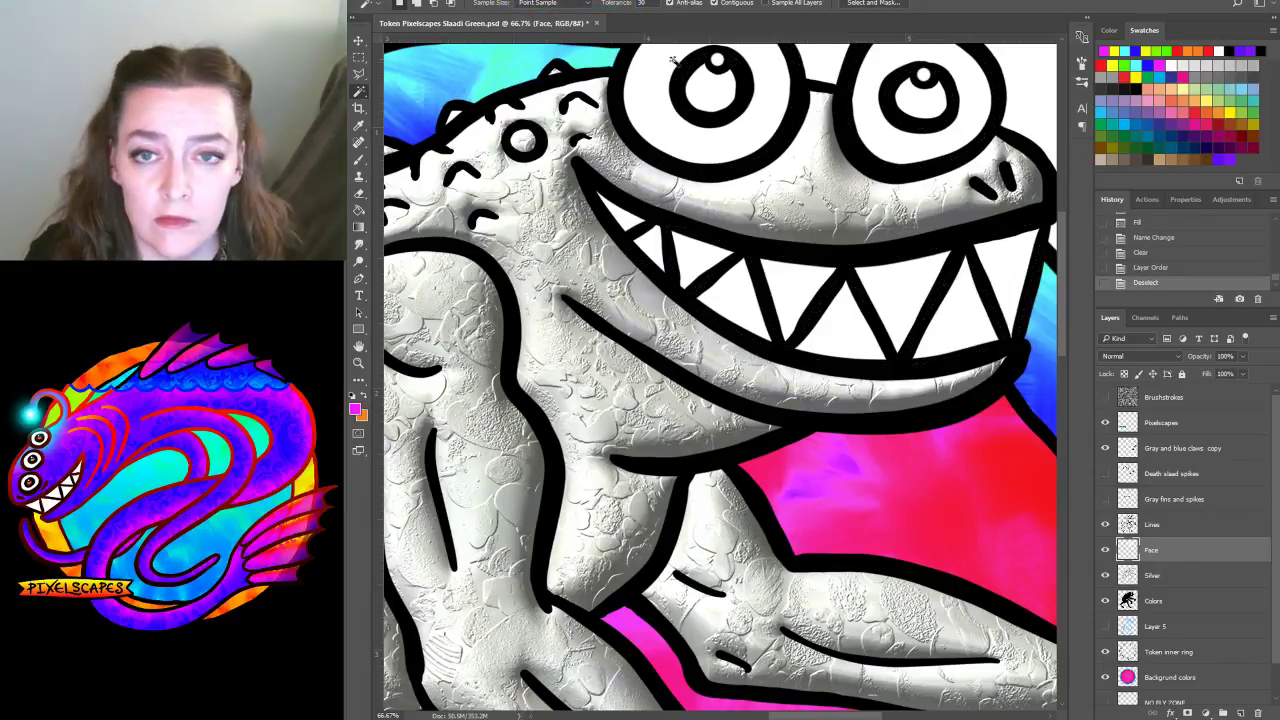
pyautogui.click(718, 98)
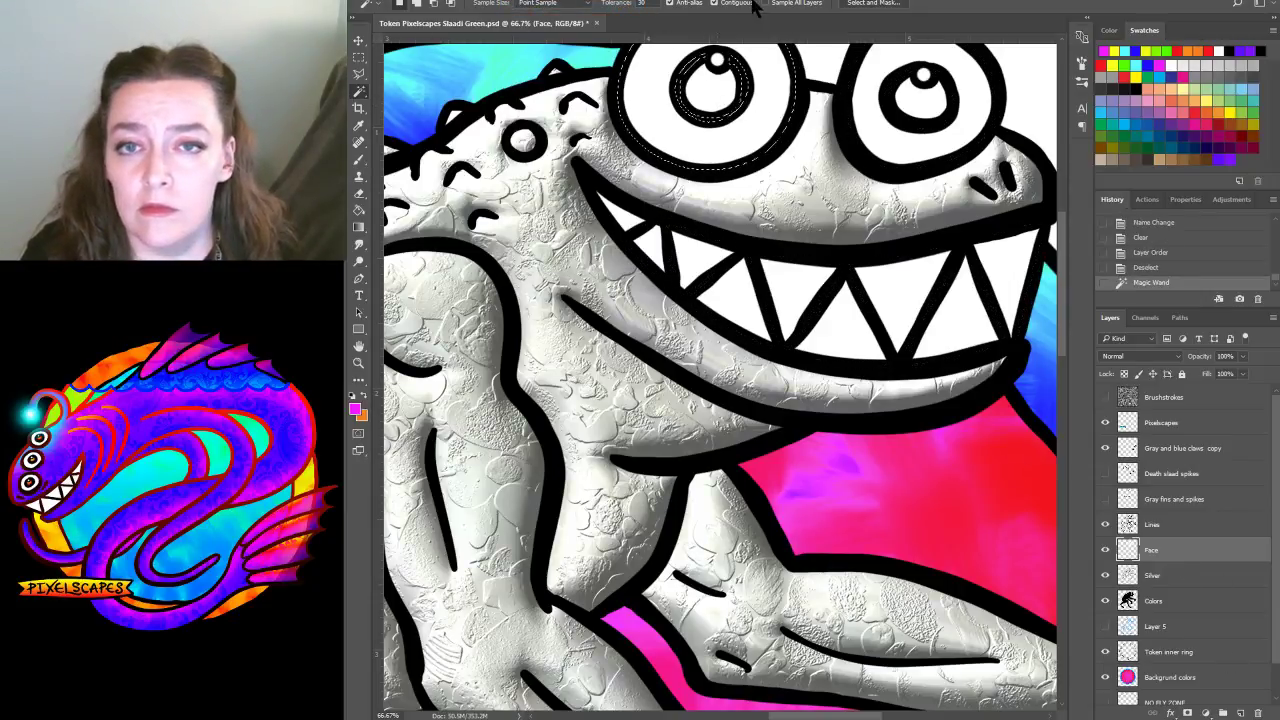
pyautogui.click(720, 88)
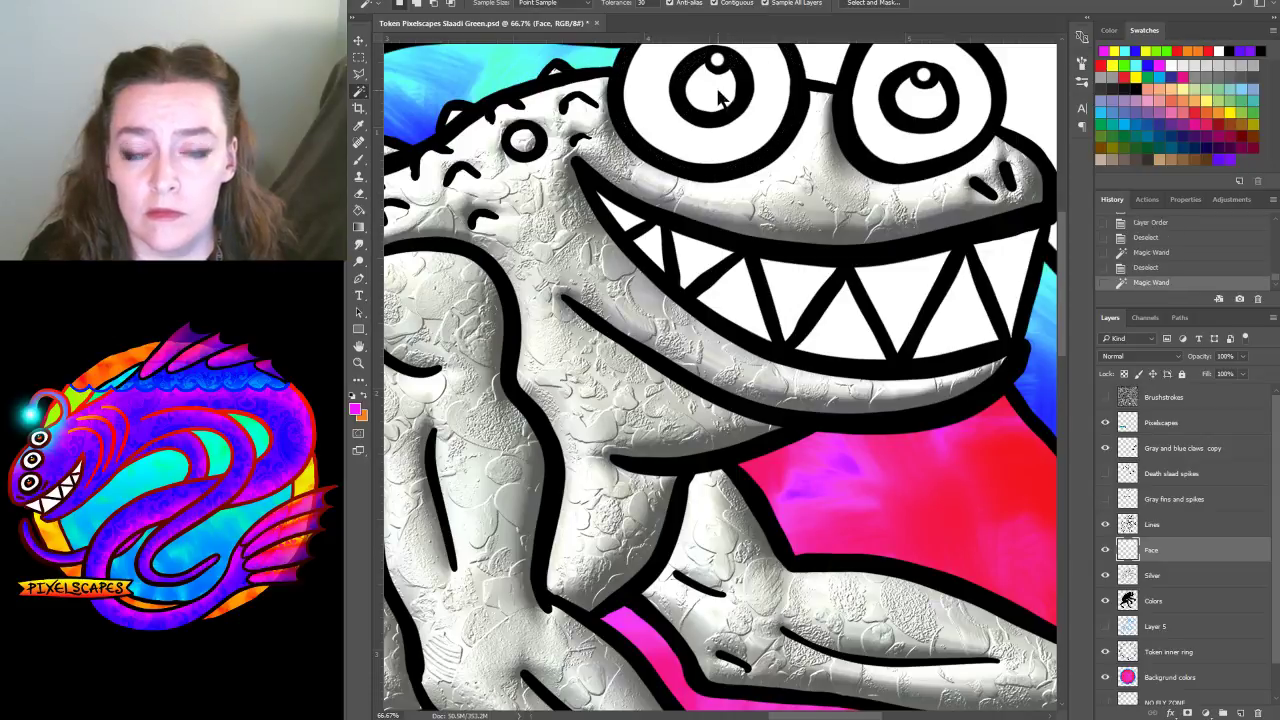
pyautogui.click(918, 106)
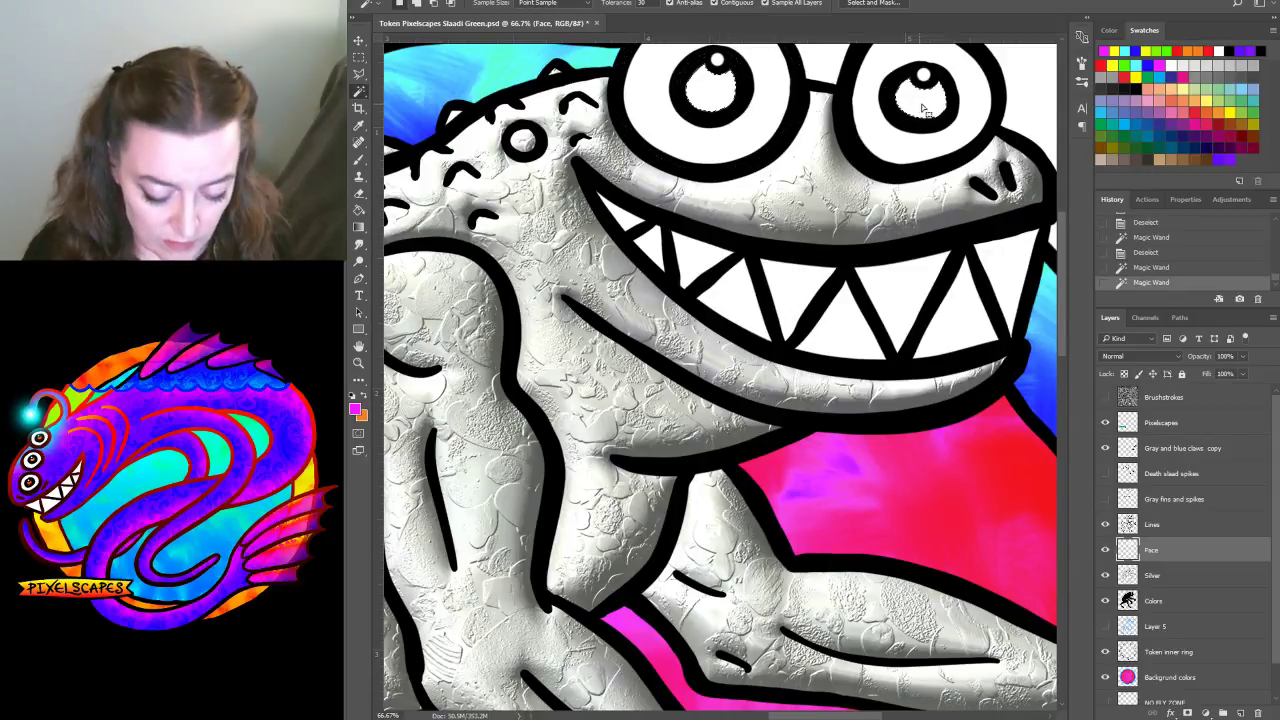
pyautogui.hotkey('alt', 's')
pyautogui.press('m')
pyautogui.press('e')
pyautogui.press('Return')
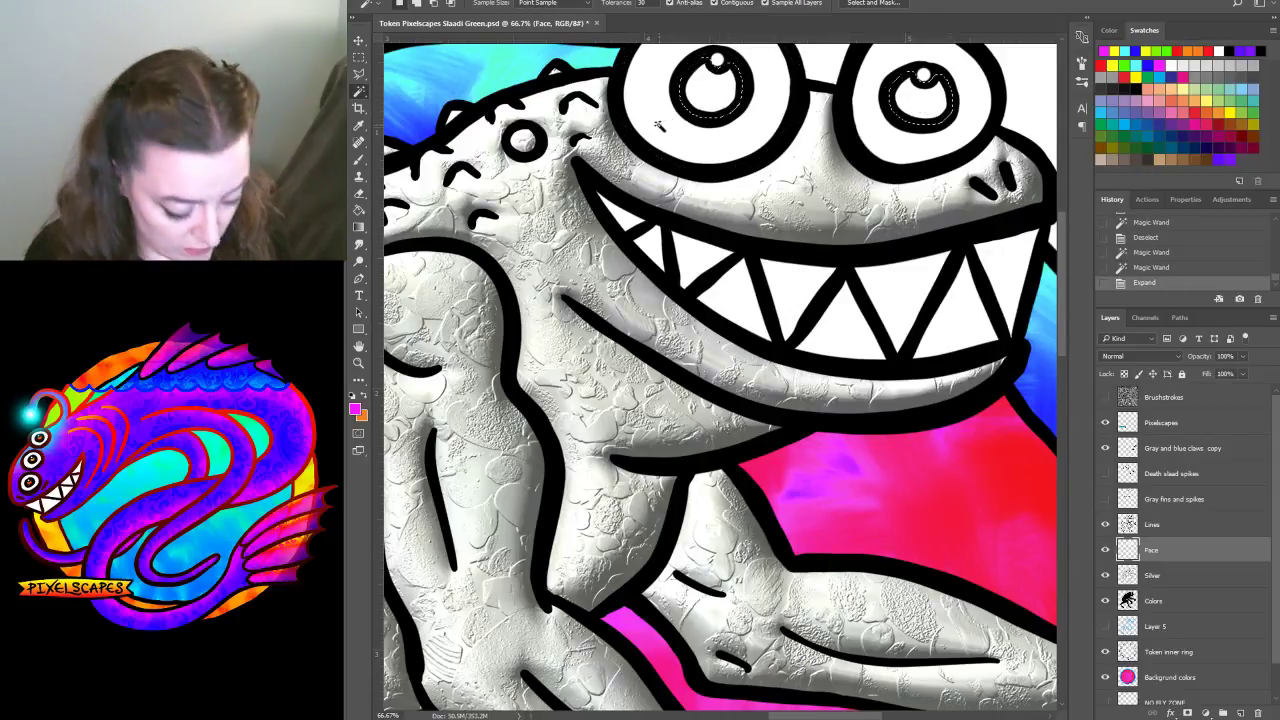
pyautogui.hotkey('ctrl', '-')
pyautogui.hotkey('ctrl', '-')
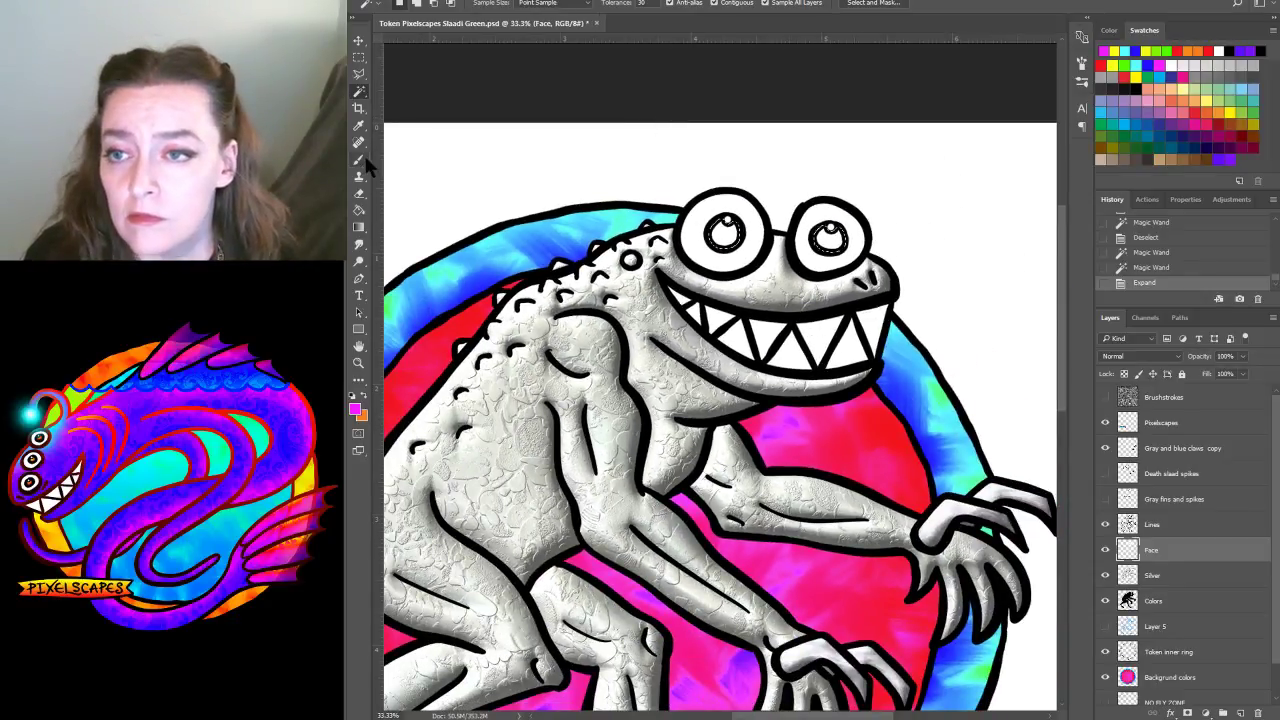
# Paint both eye pupils with a blue swatch using the Brush tool
pyautogui.click(351, 397)
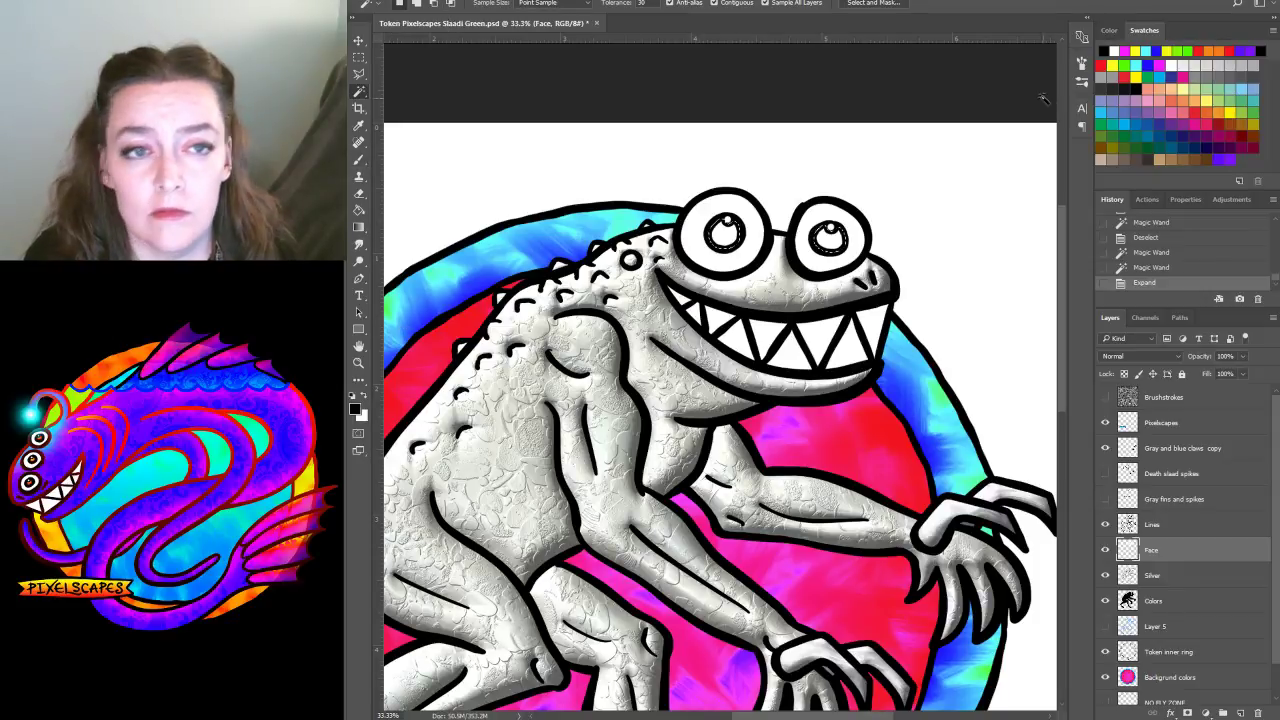
pyautogui.click(1163, 50)
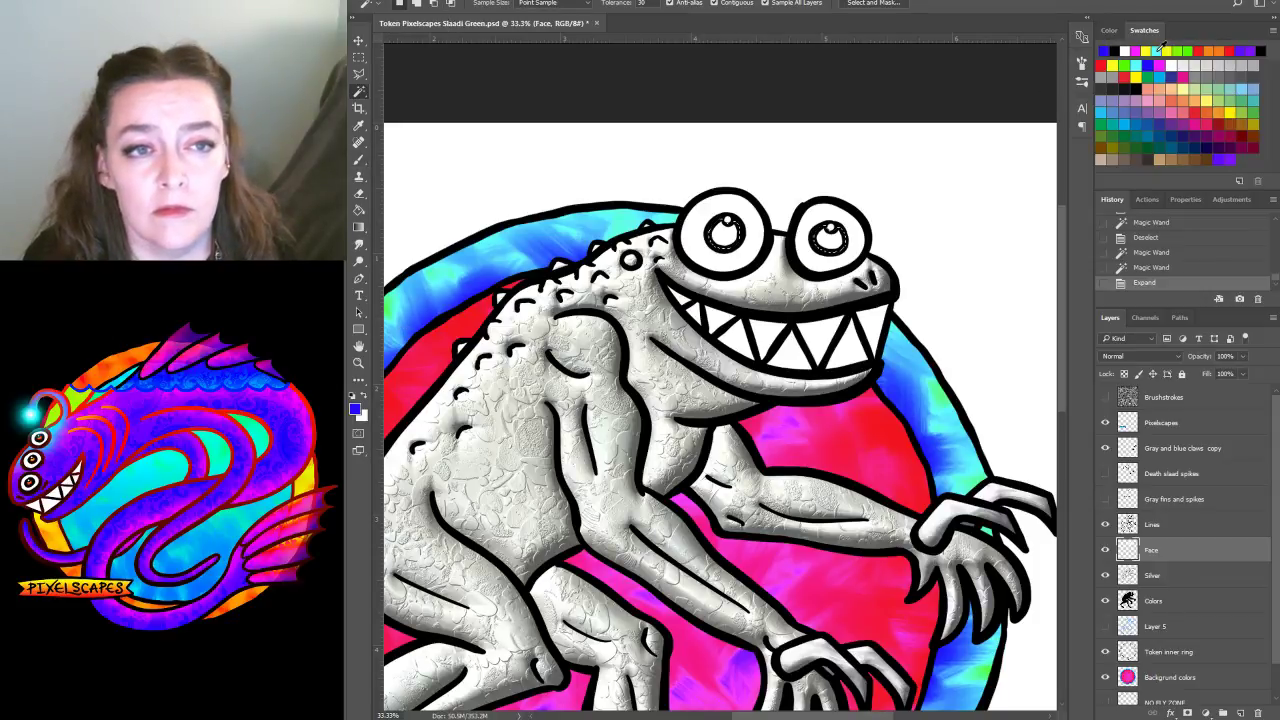
pyautogui.click(359, 159)
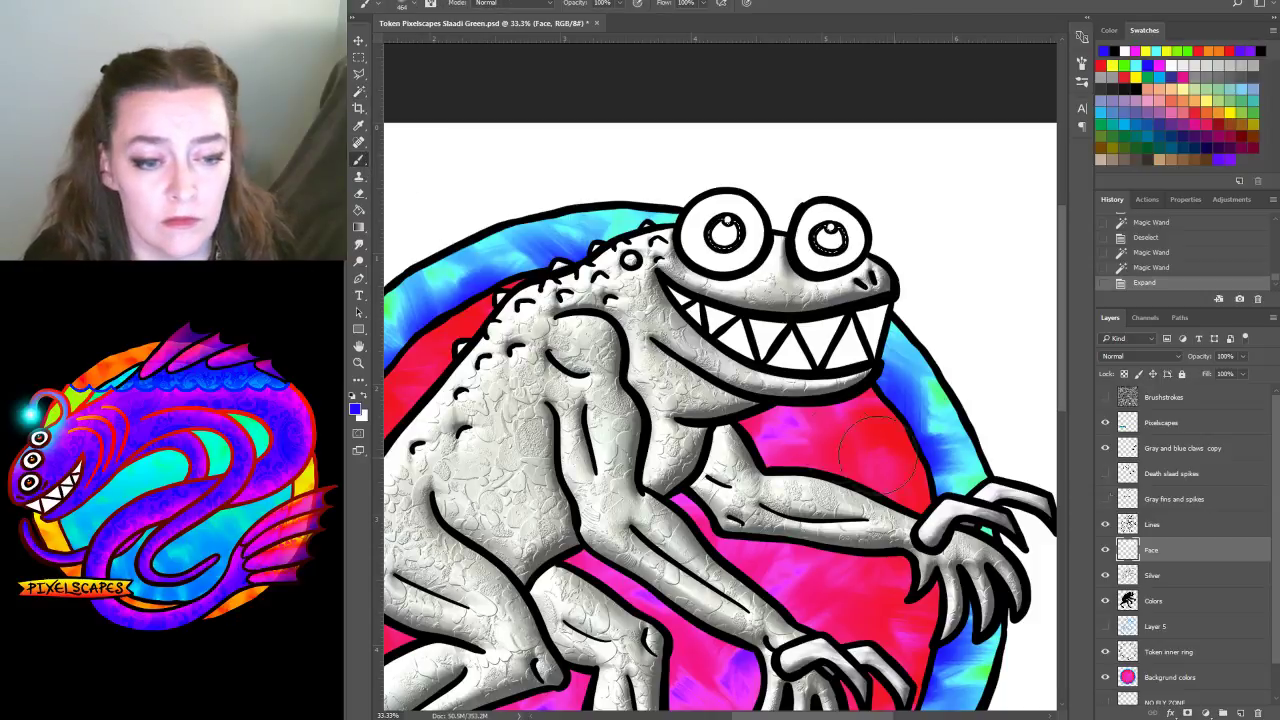
pyautogui.moveTo(715, 228); pyautogui.dragTo(730, 245)
pyautogui.moveTo(706, 244); pyautogui.dragTo(726, 224)
pyautogui.moveTo(822, 232); pyautogui.dragTo(833, 238)
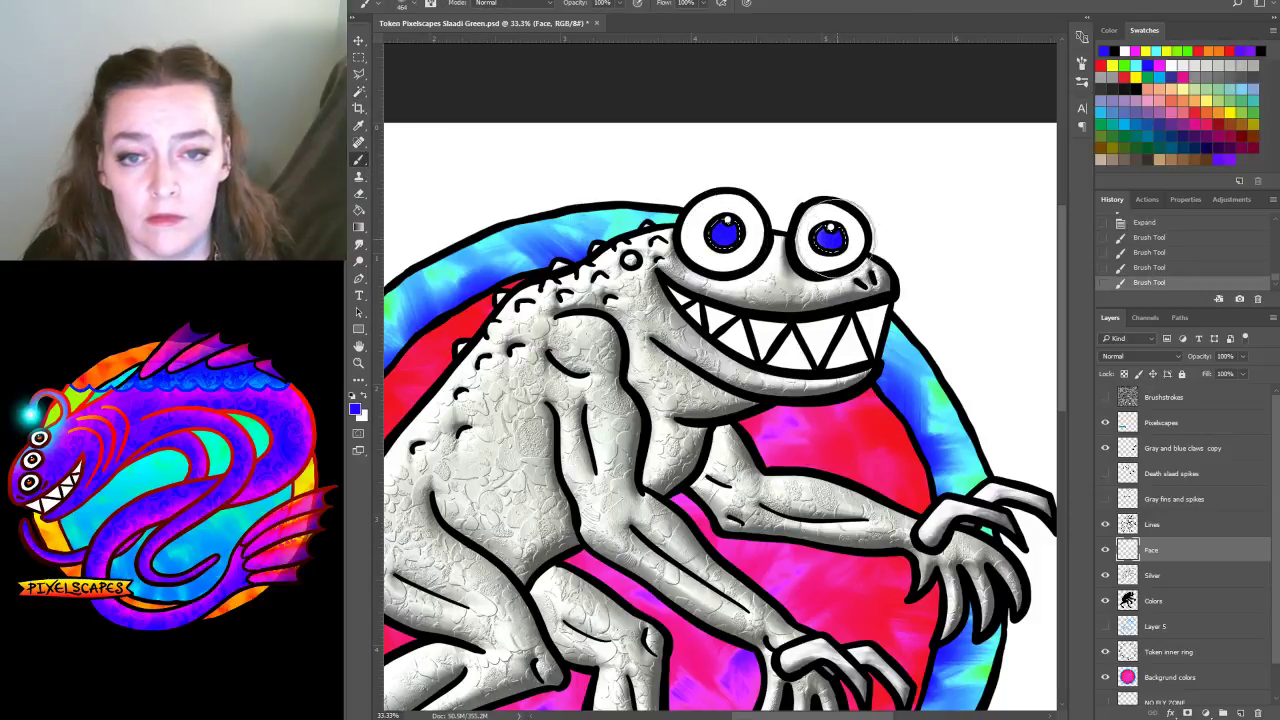
# Brush soft white highlights over the pupils with a 139 px brush, then deselect
pyautogui.click(364, 398)
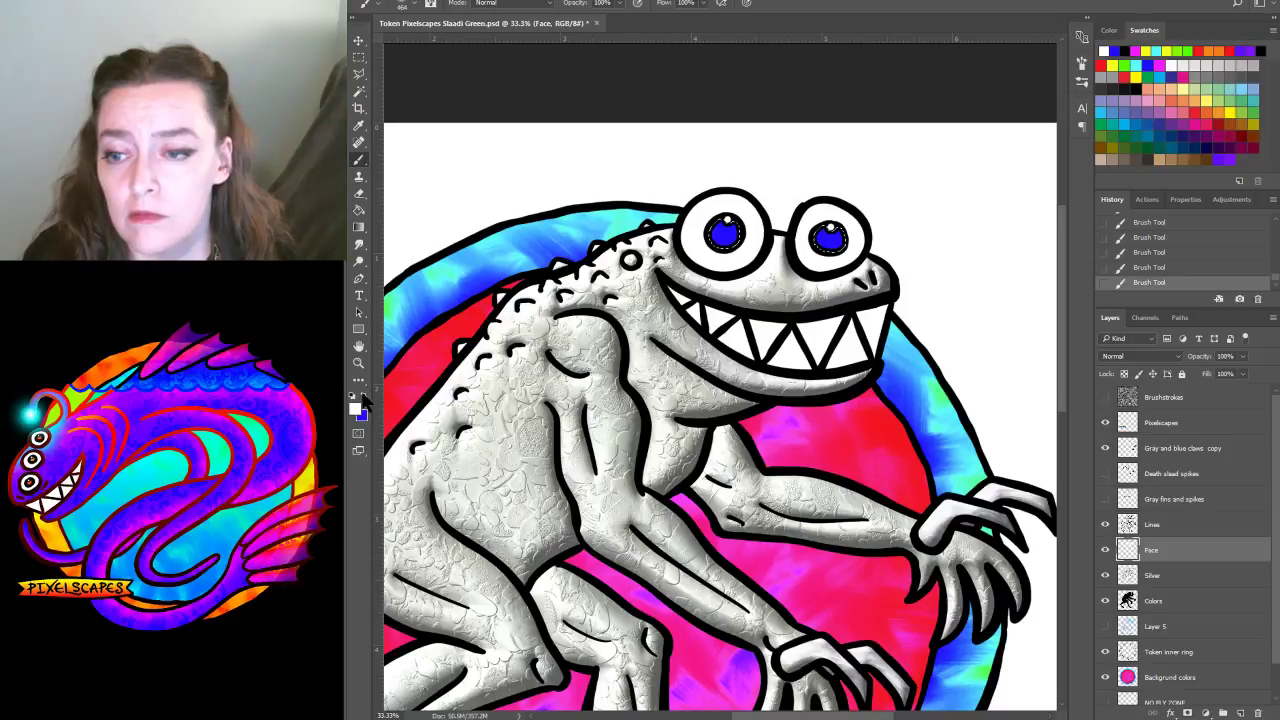
pyautogui.click(412, 9)
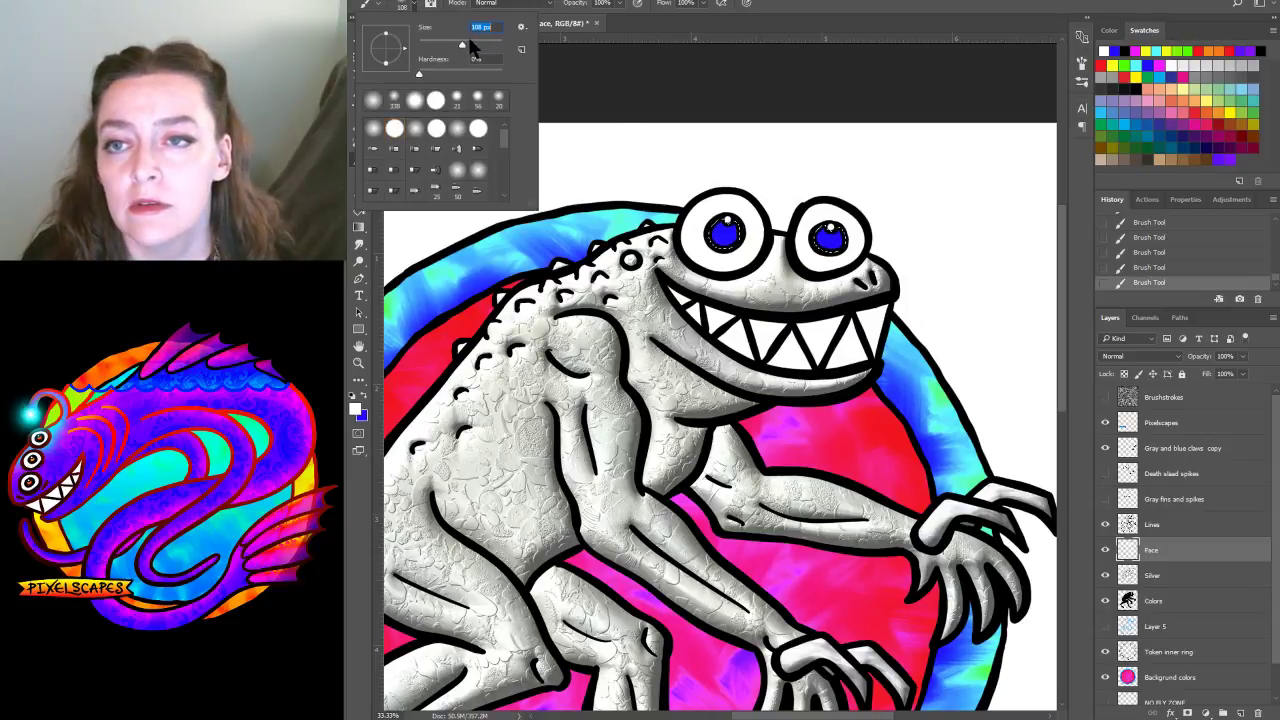
pyautogui.click(469, 45)
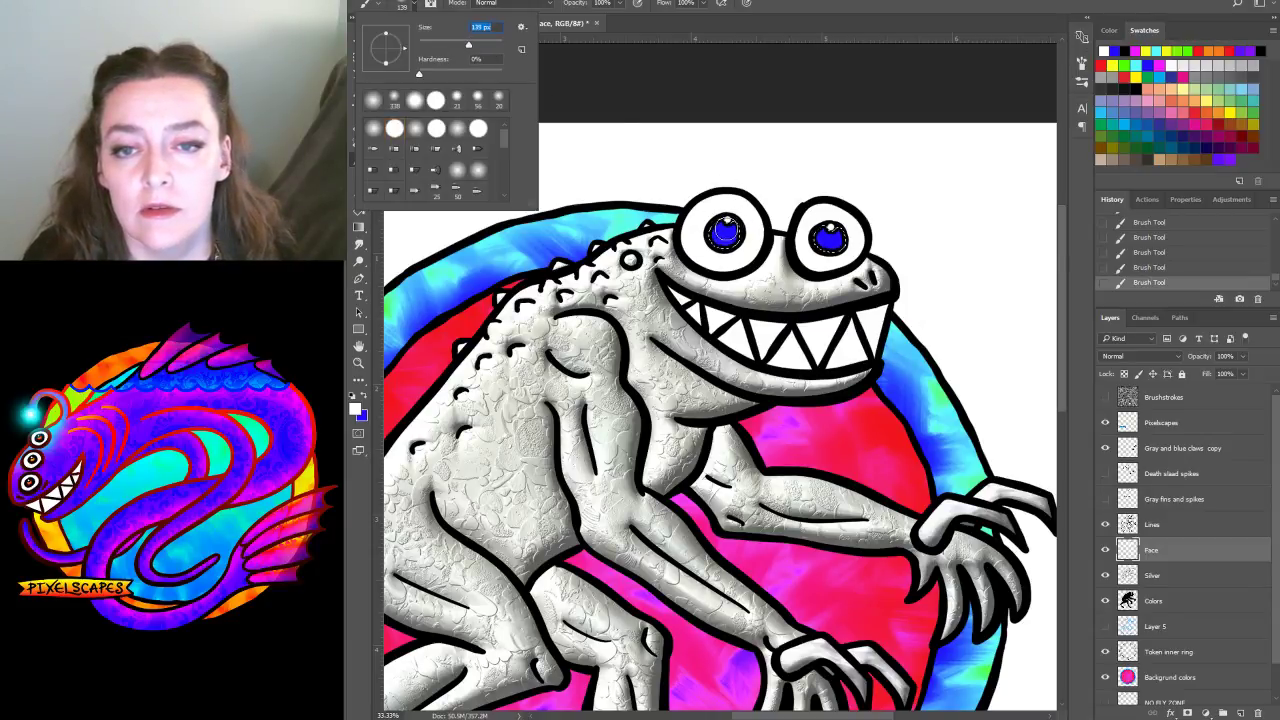
pyautogui.press('Return')
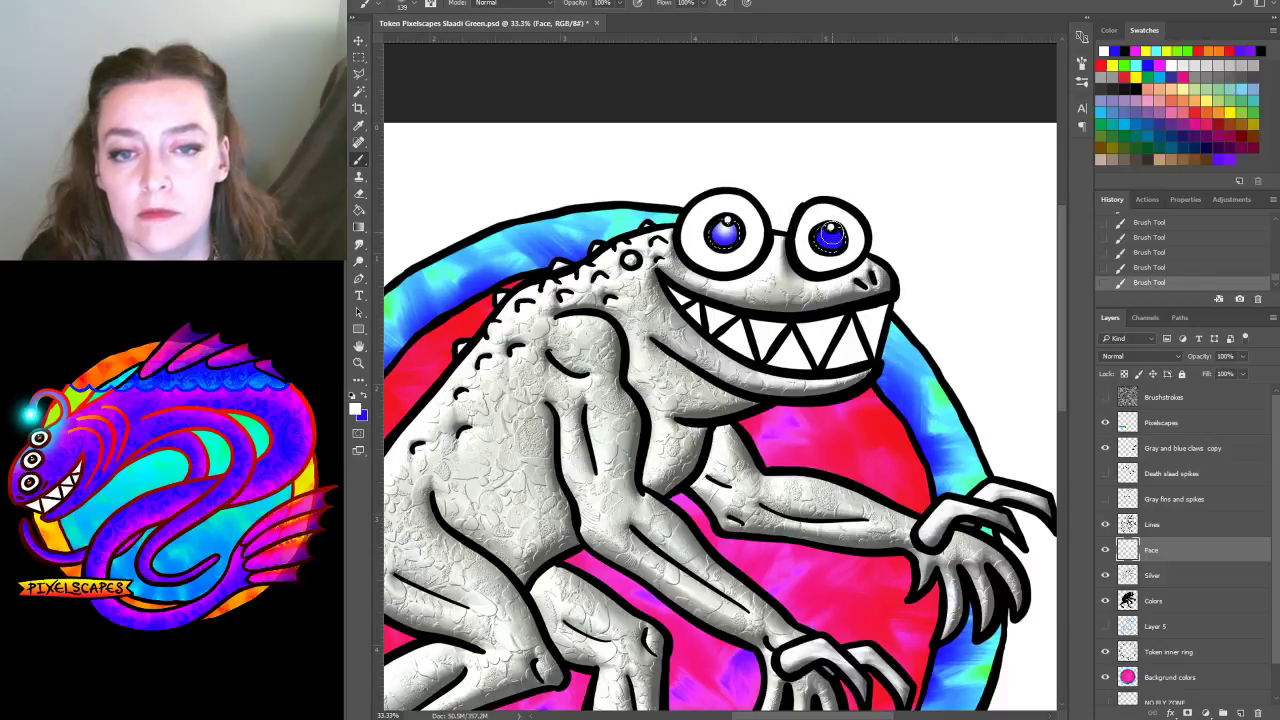
pyautogui.moveTo(830, 237); pyautogui.dragTo(871, 206)
pyautogui.moveTo(715, 230); pyautogui.dragTo(722, 233)
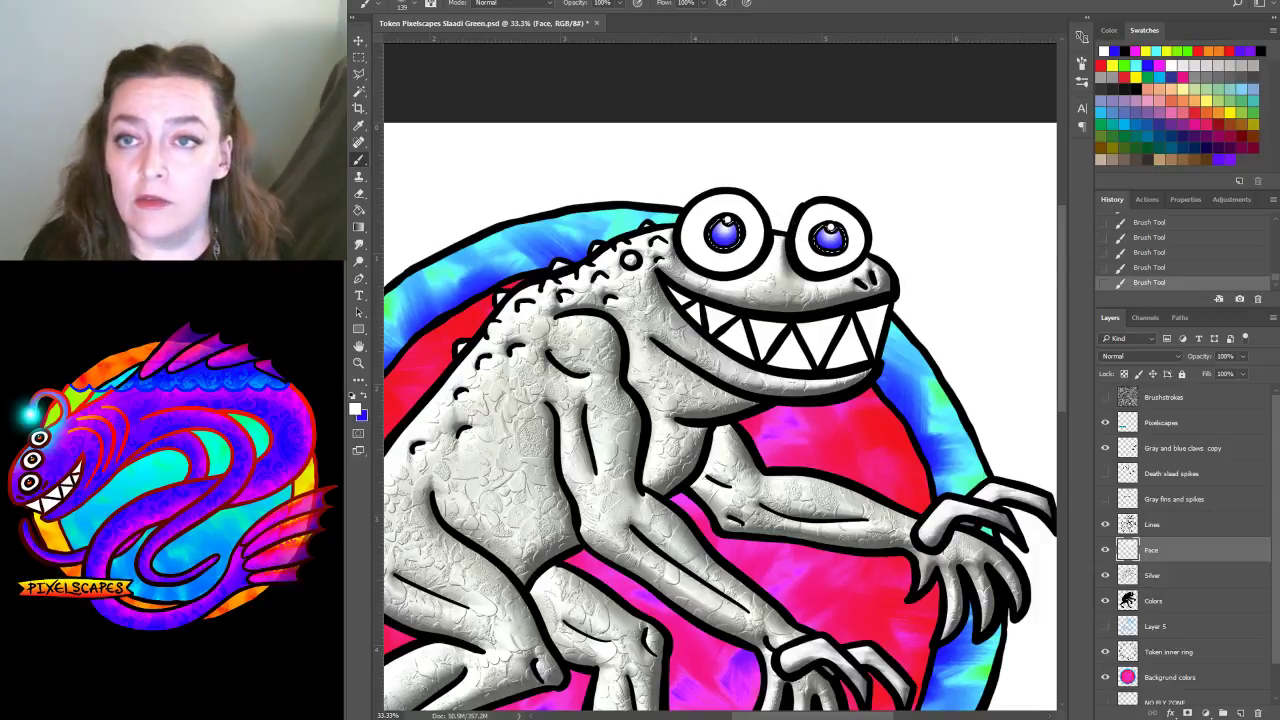
pyautogui.click(512, 2)
pyautogui.click(510, 18)
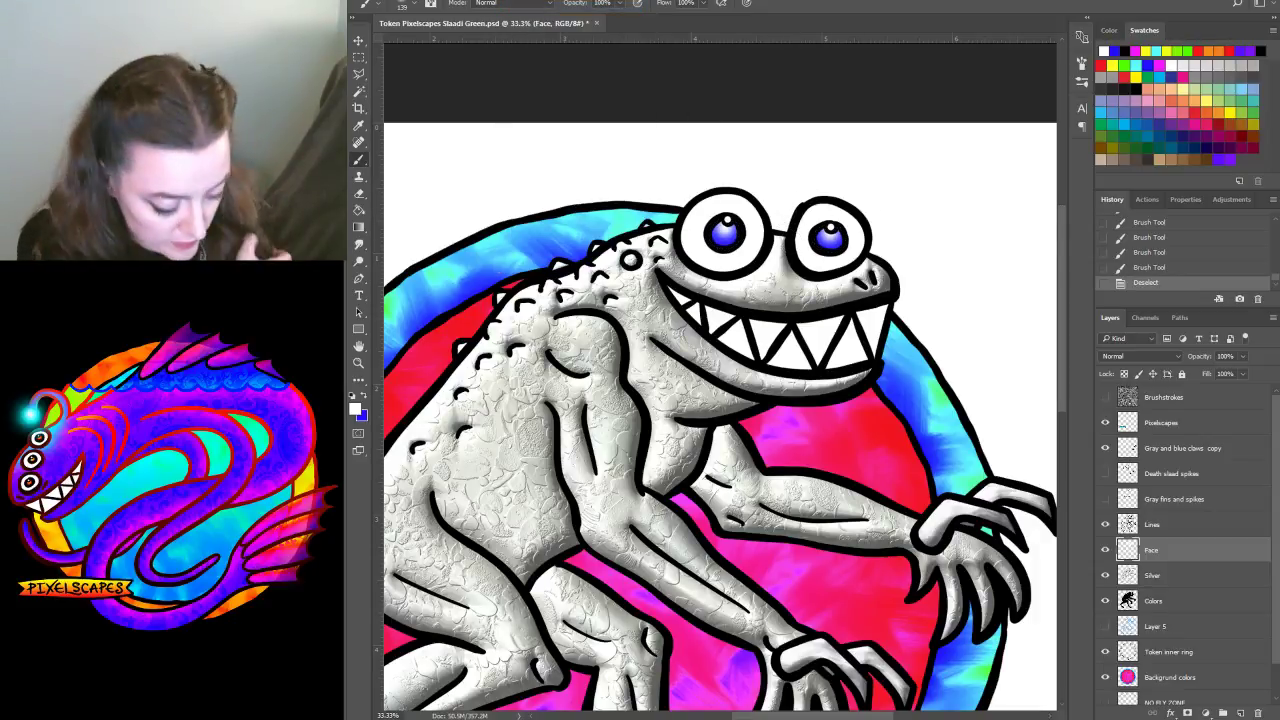
# Fit the whole token on screen and toggle the Silver layer off and on
pyautogui.hotkey('ctrl', '0')
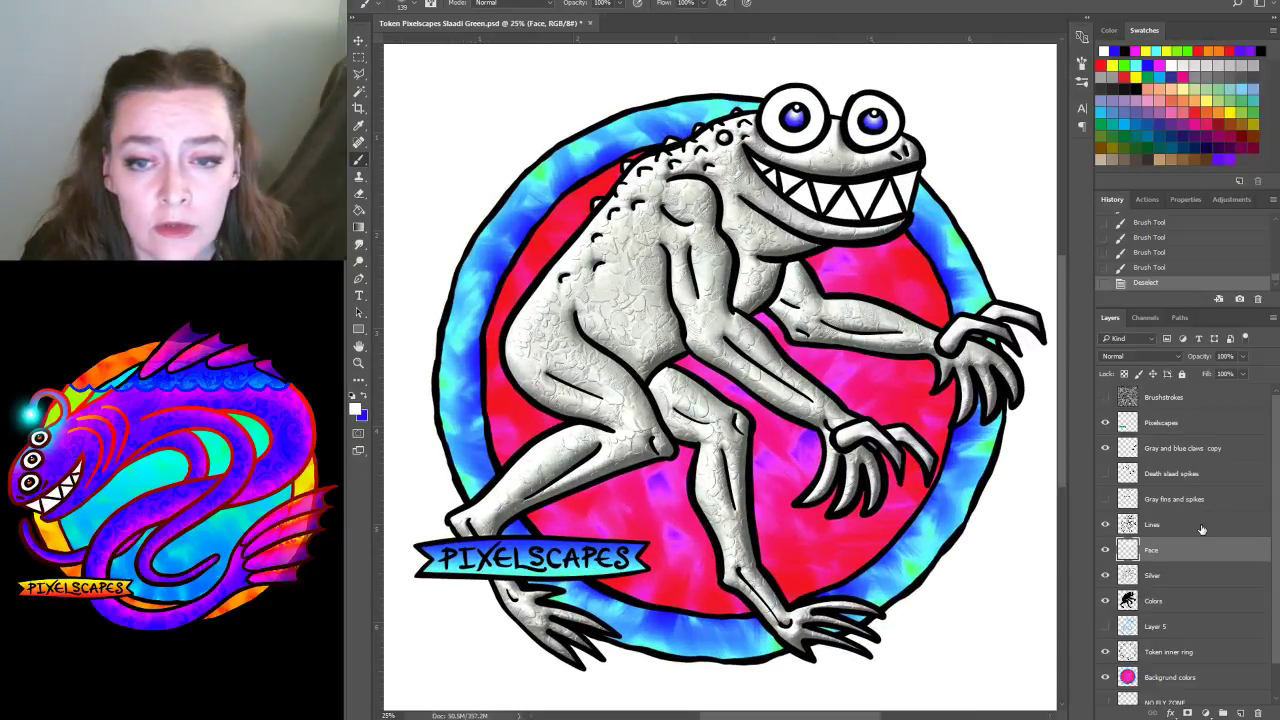
pyautogui.click(1158, 578)
pyautogui.click(1105, 578)
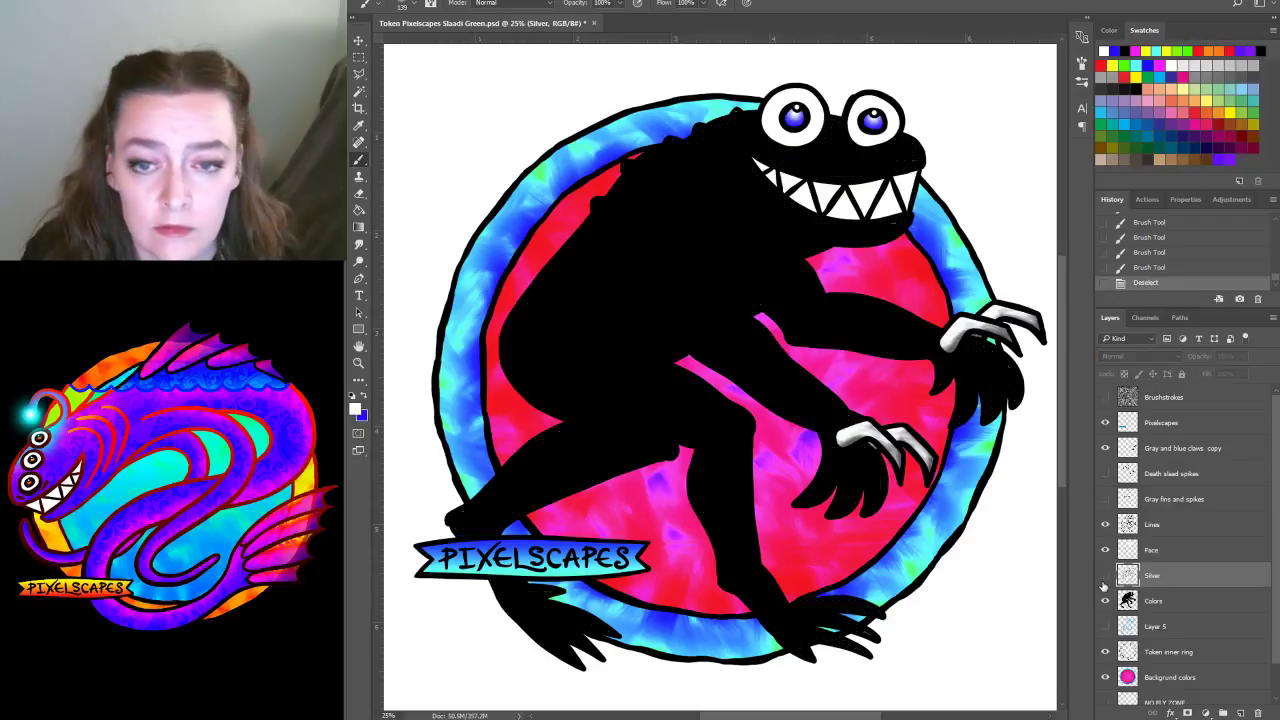
pyautogui.click(1105, 577)
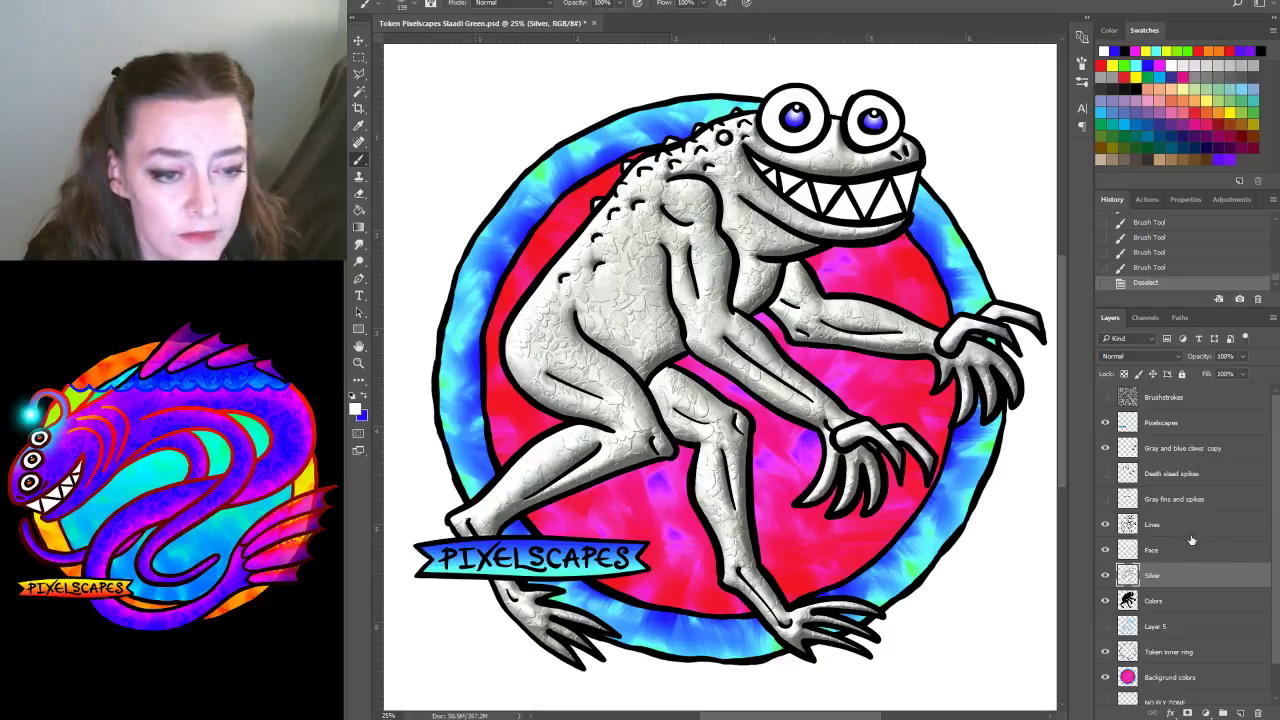
# Turn on the Gray fins and spikes layer, comparing the creature with and without it
pyautogui.click(1176, 501)
pyautogui.click(1105, 500)
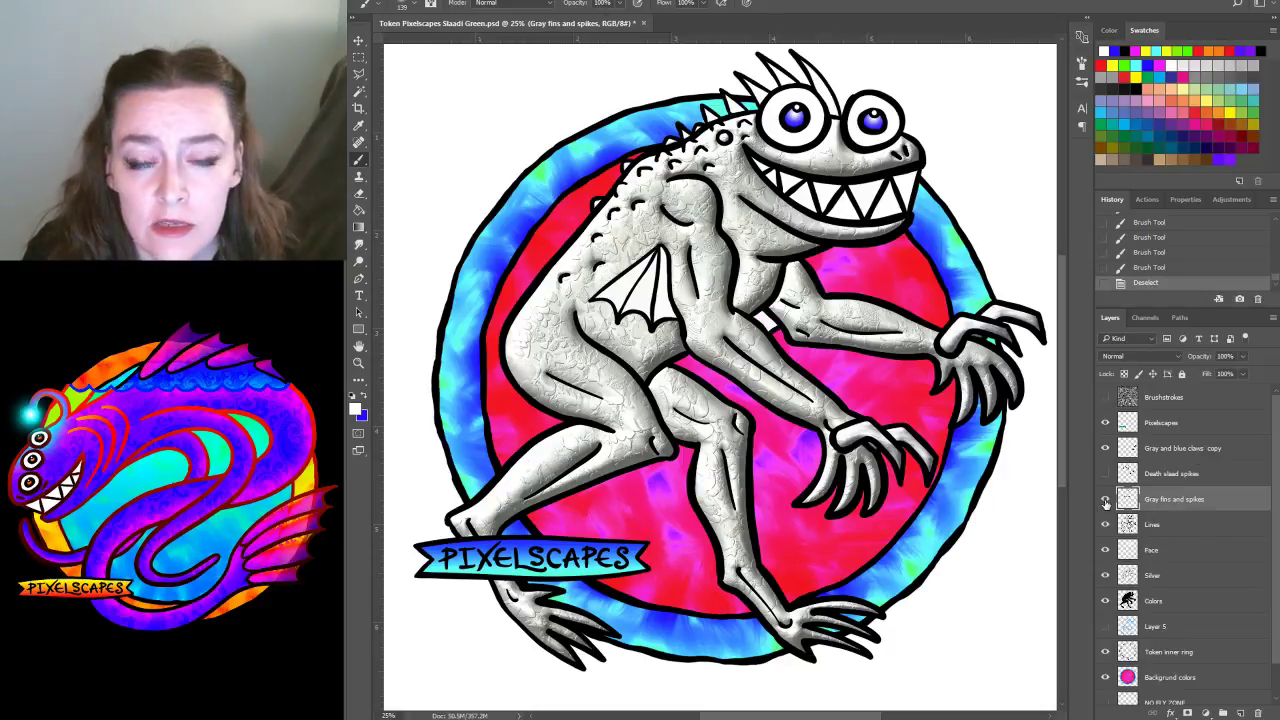
pyautogui.click(1105, 500)
pyautogui.click(1105, 500)
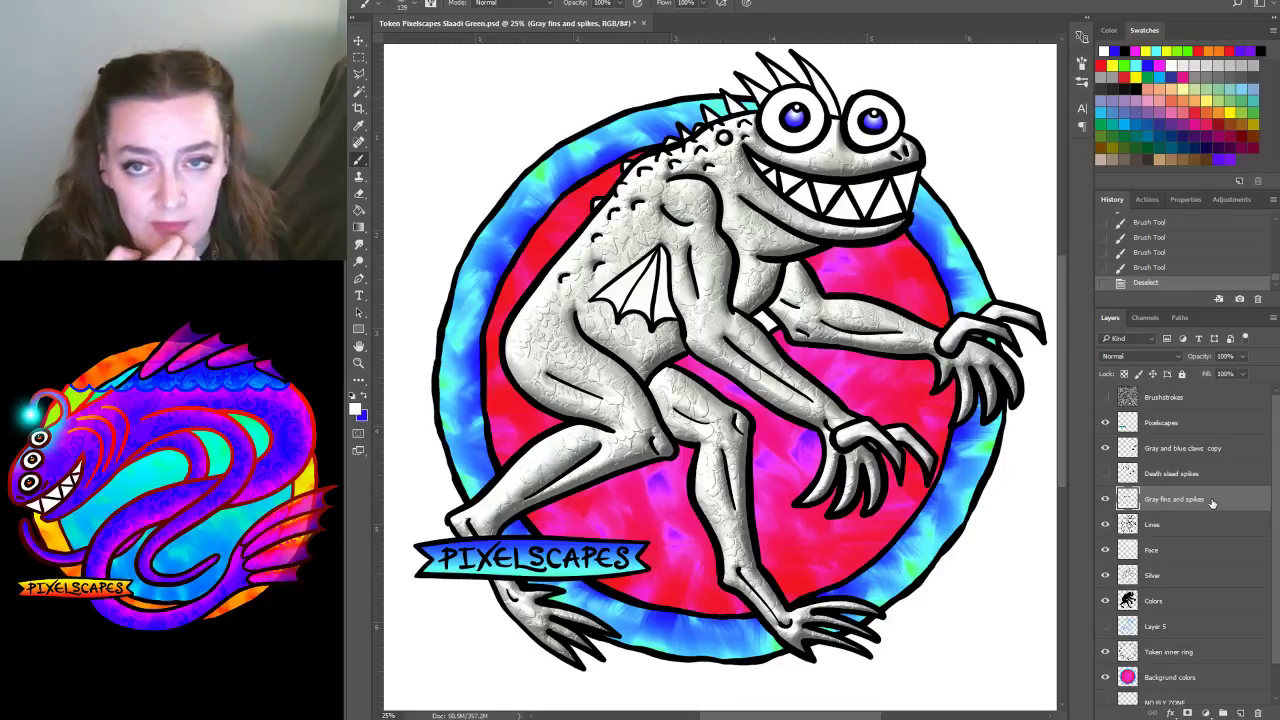
pyautogui.click(1105, 500)
pyautogui.click(1105, 500)
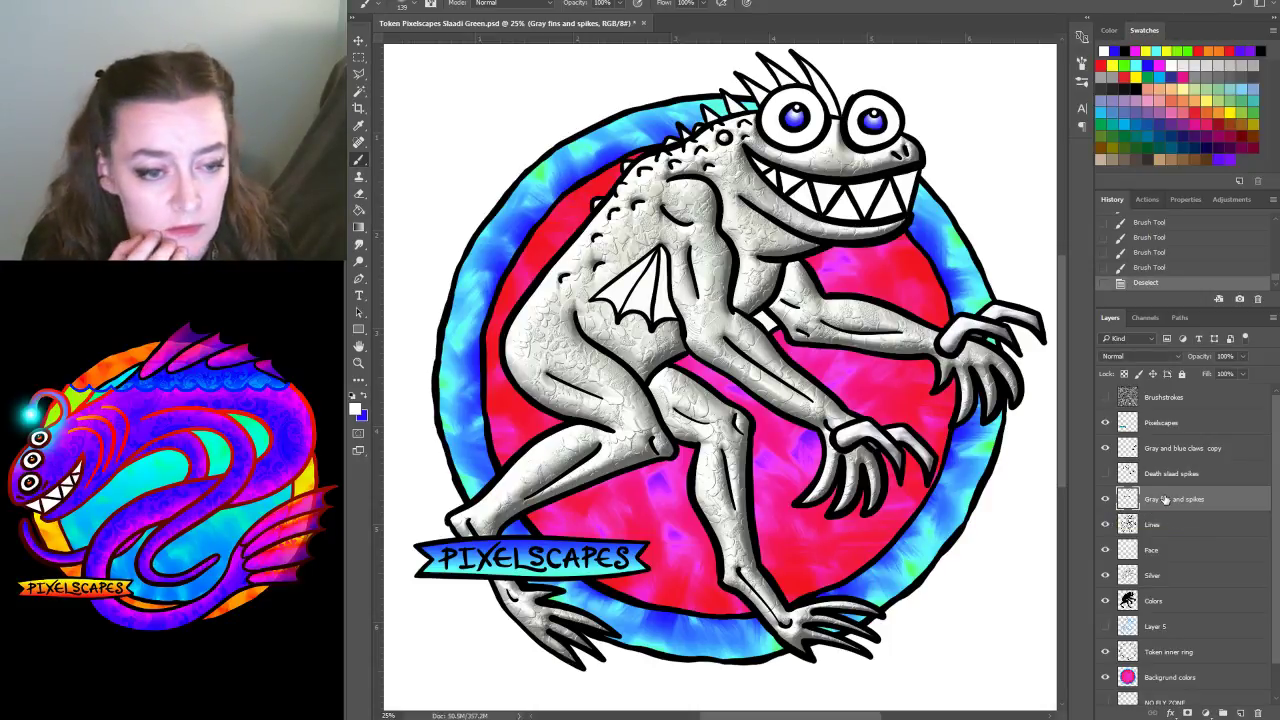
# Duplicate Gray fins and spikes and delete the copy's interior using a 2-pixel contracted selection
pyautogui.moveTo(1165, 500); pyautogui.dragTo(1187, 541)
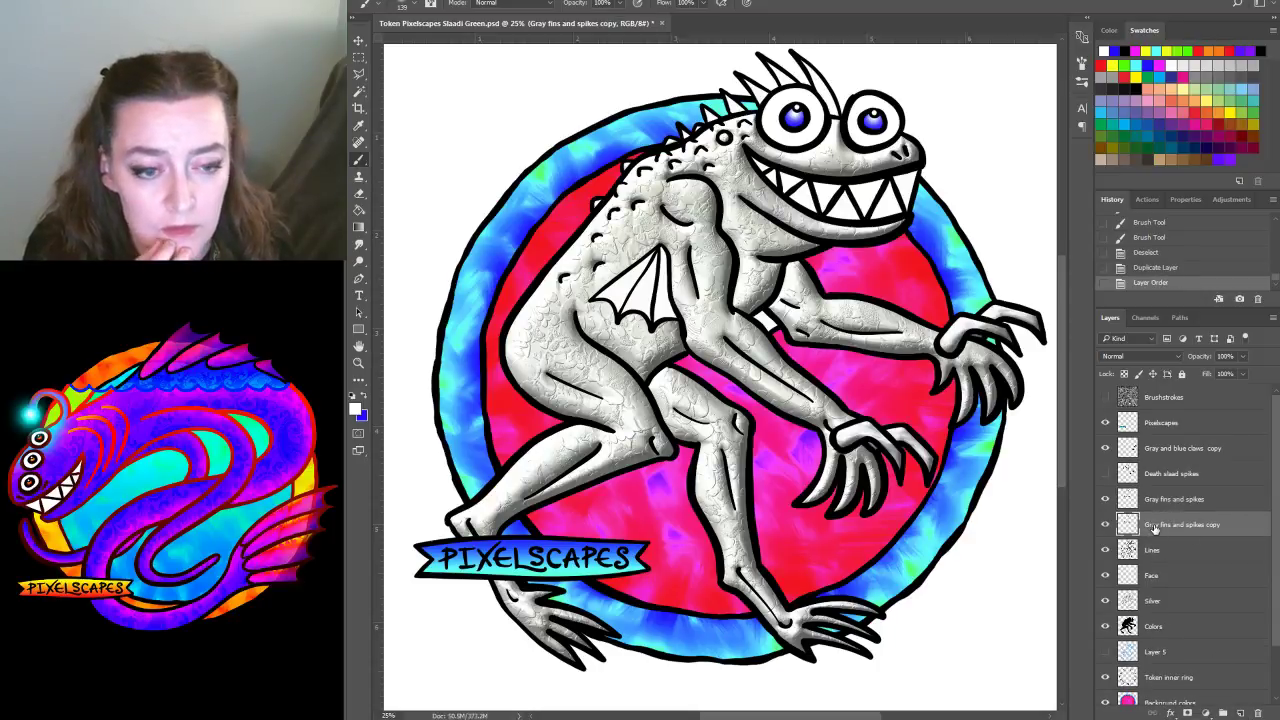
pyautogui.click(358, 90)
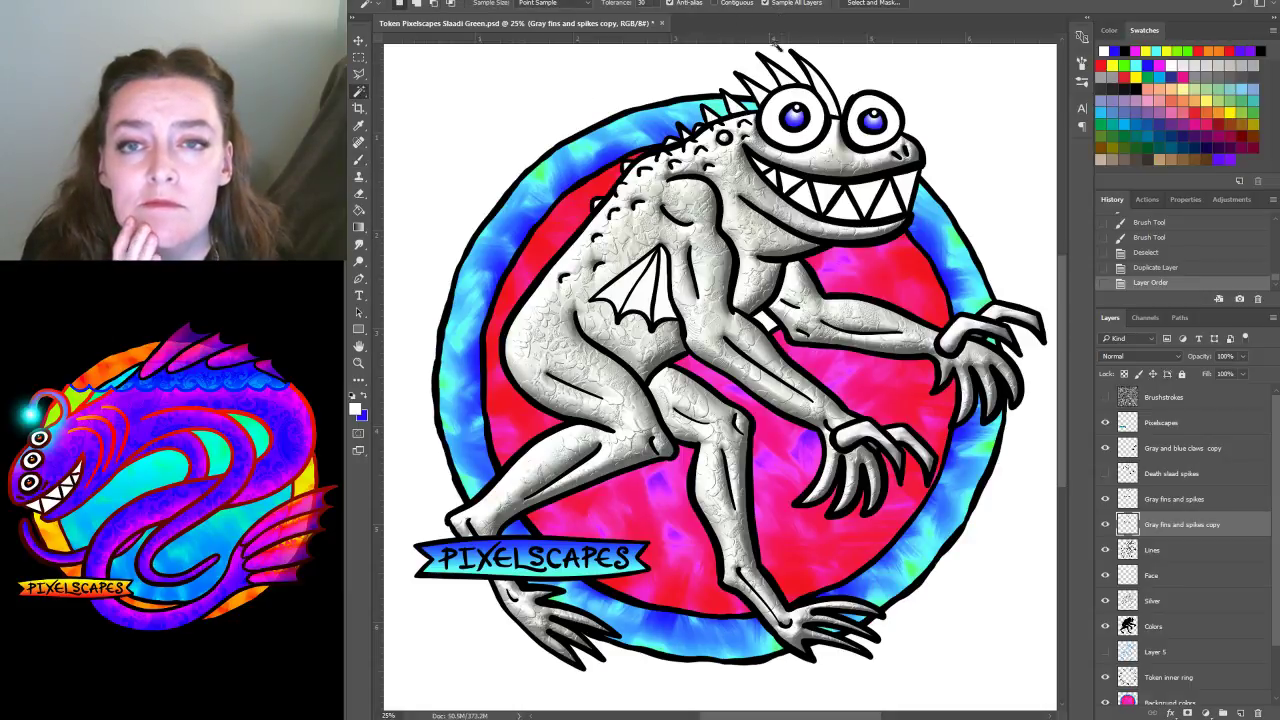
pyautogui.click(760, 57)
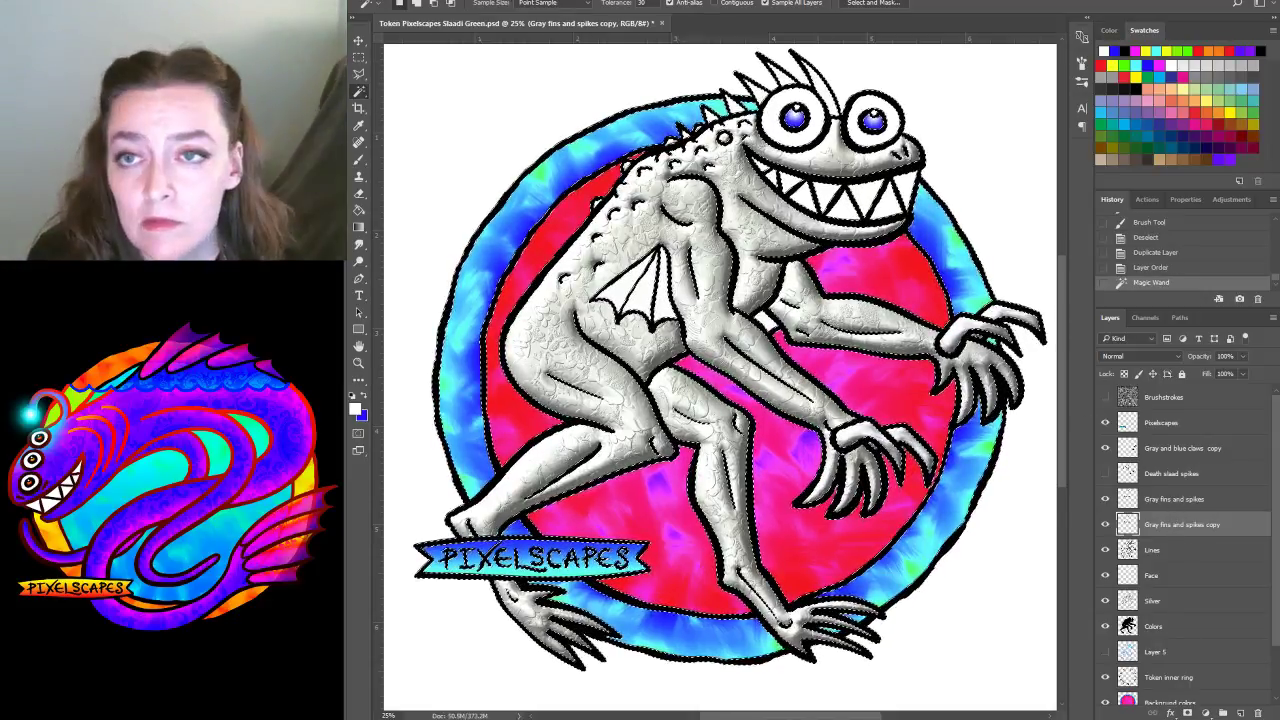
pyautogui.click(515, 0)
pyautogui.moveTo(543, 150)
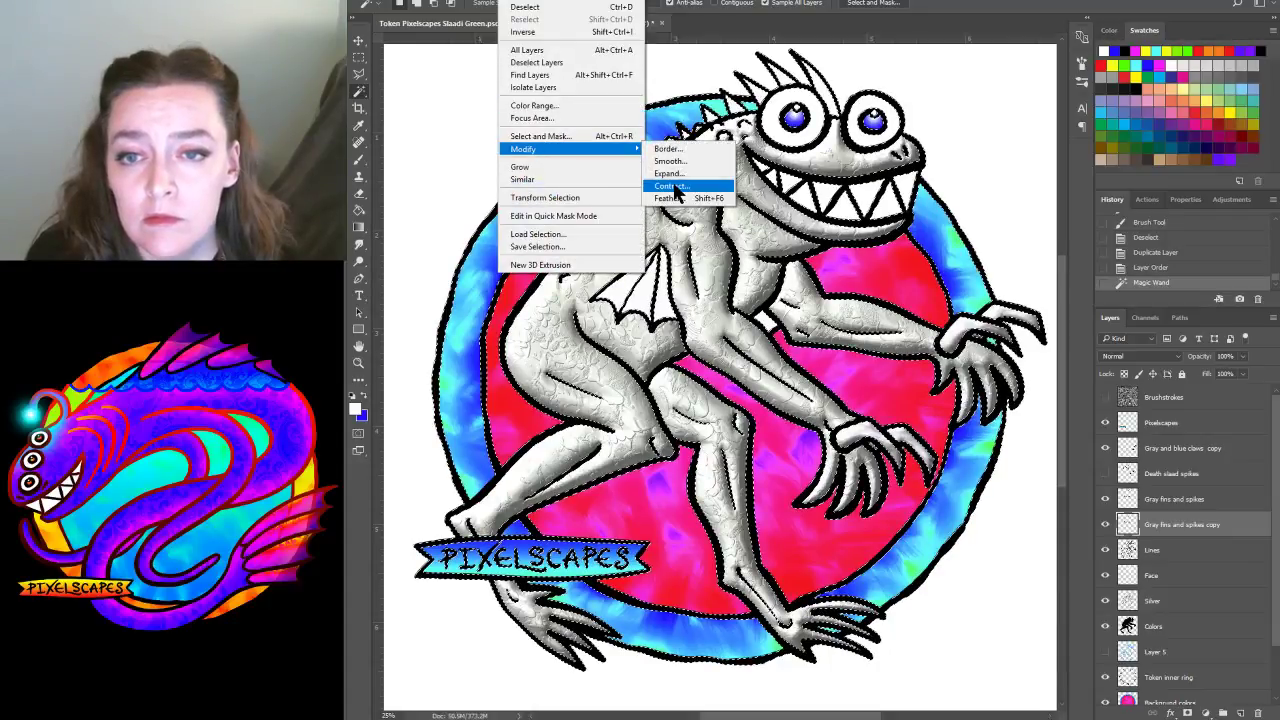
pyautogui.click(678, 188)
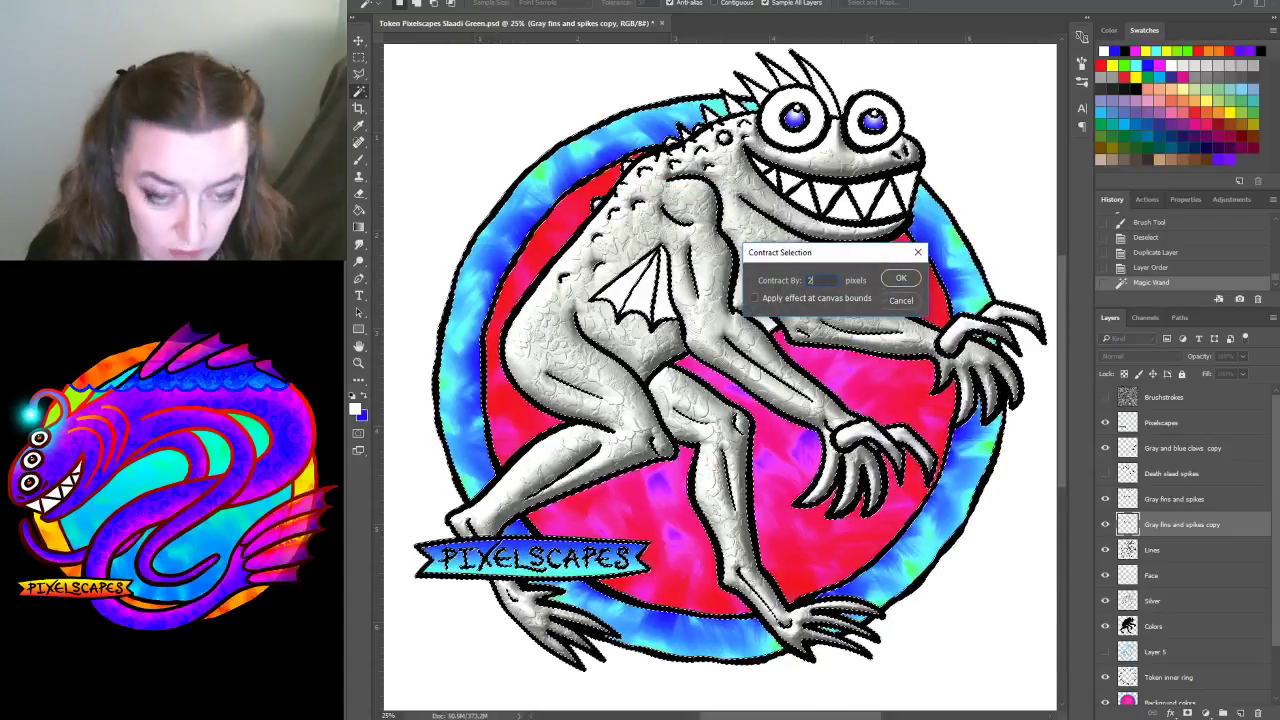
pyautogui.click(900, 279)
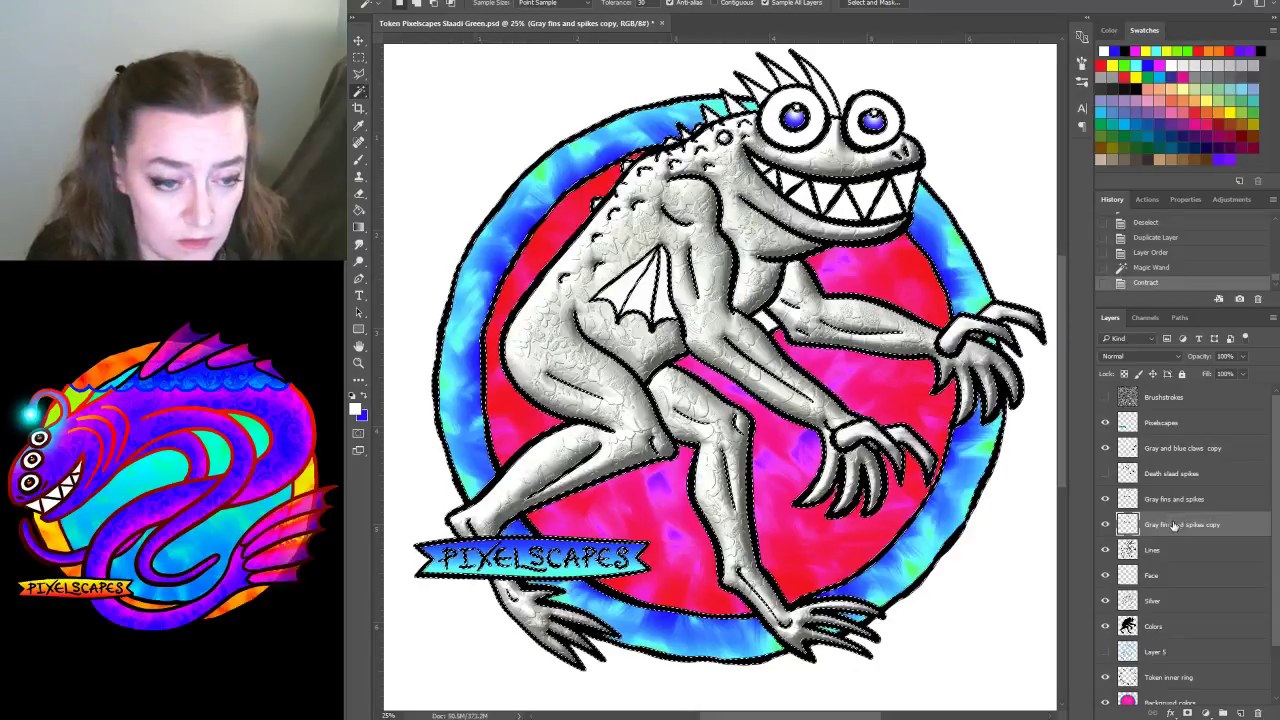
pyautogui.press('Delete')
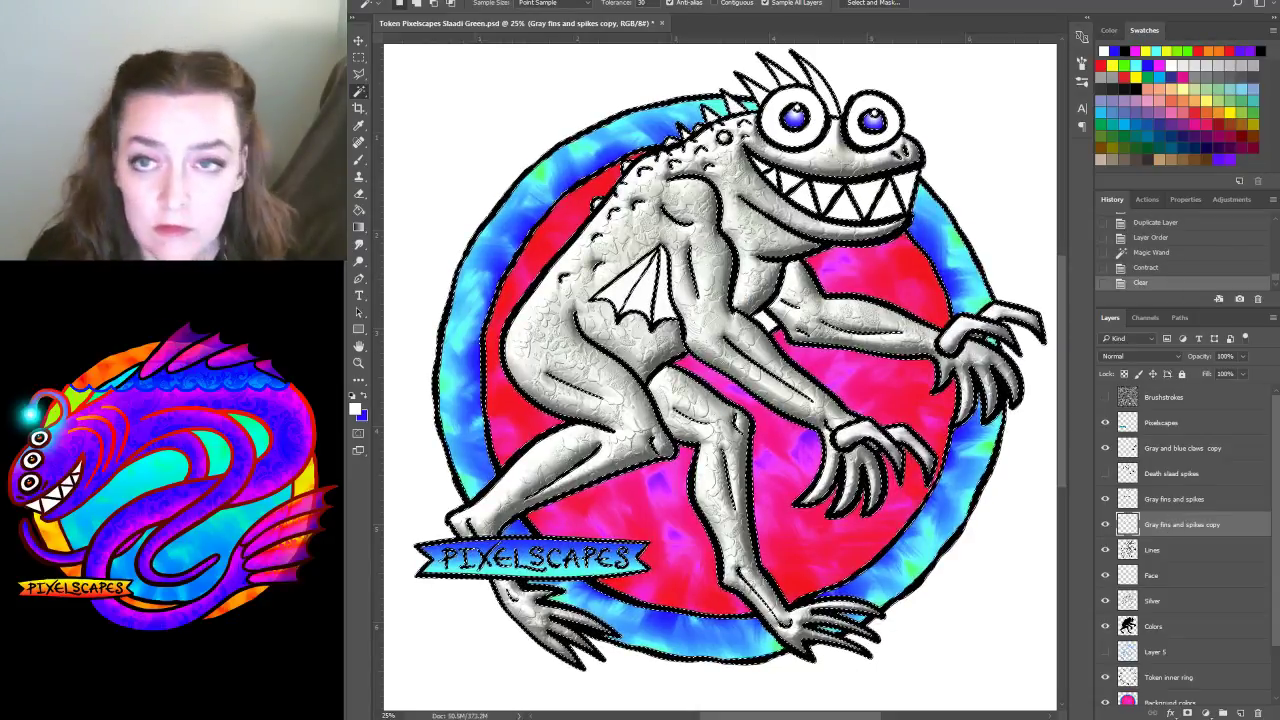
pyautogui.click(515, 0)
pyautogui.click(525, 7)
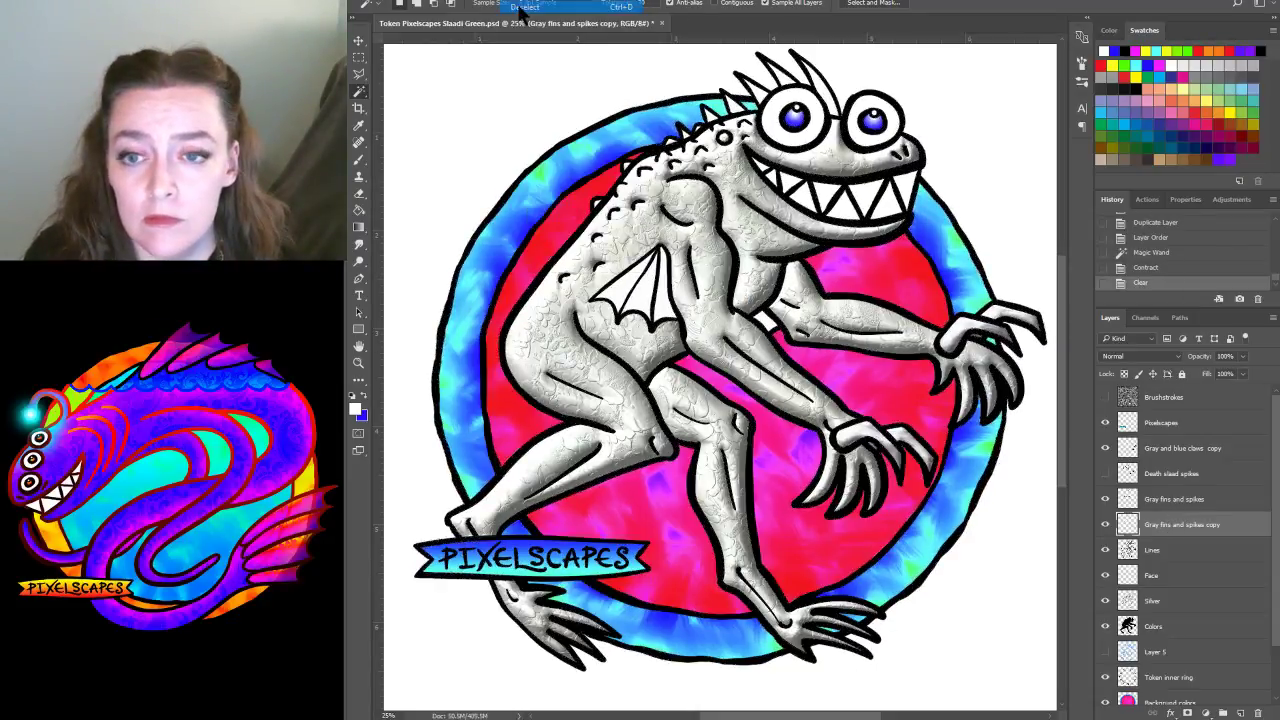
# Set the original Gray fins and spikes layer to Multiply, then select the copy
pyautogui.click(1175, 506)
pyautogui.click(1135, 353)
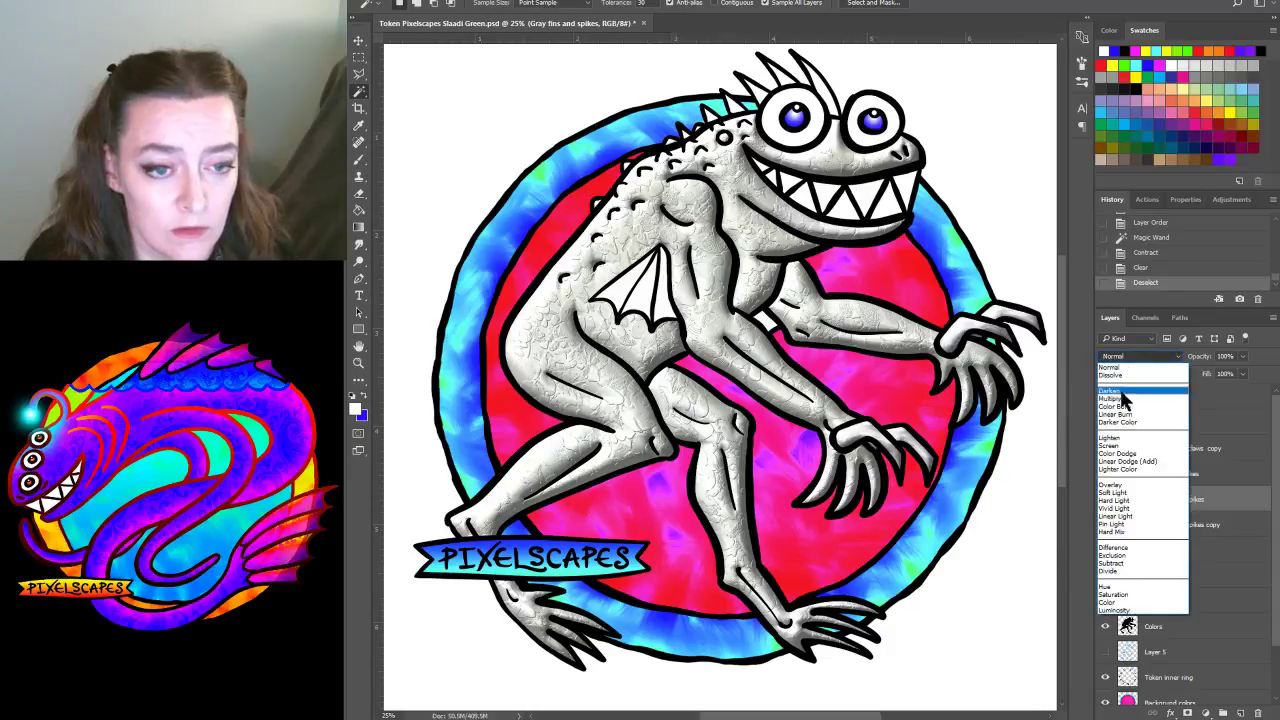
pyautogui.click(1115, 400)
pyautogui.click(1162, 528)
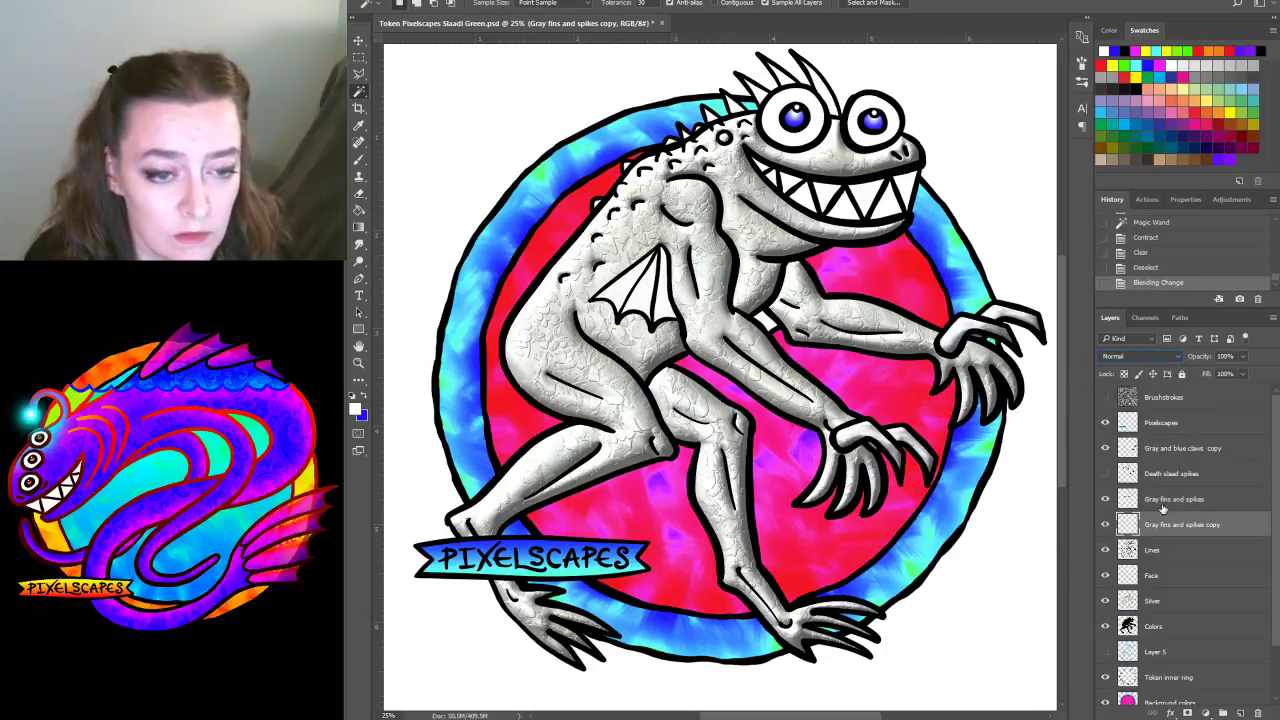
pyautogui.click(550, 1)
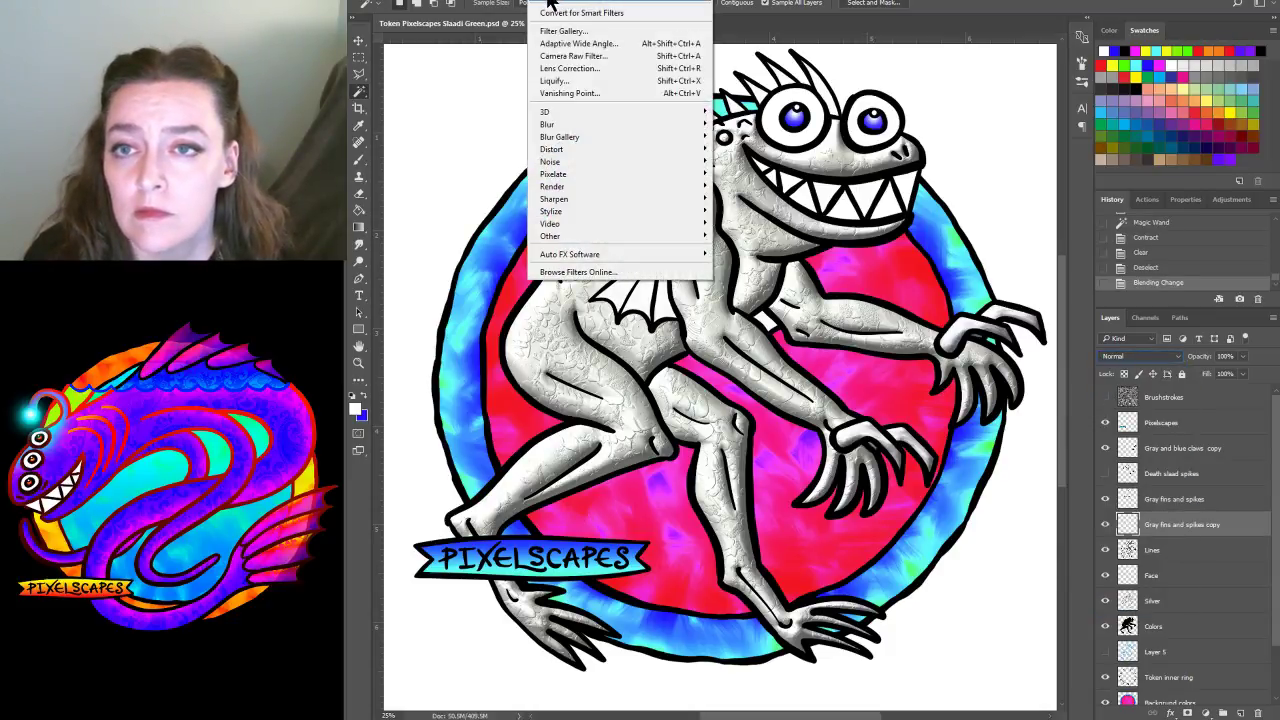
# Apply a DreamSuite Ultimate Gen2 effect to the fins copy and darken it to −36 lightness
pyautogui.click(552, 1)
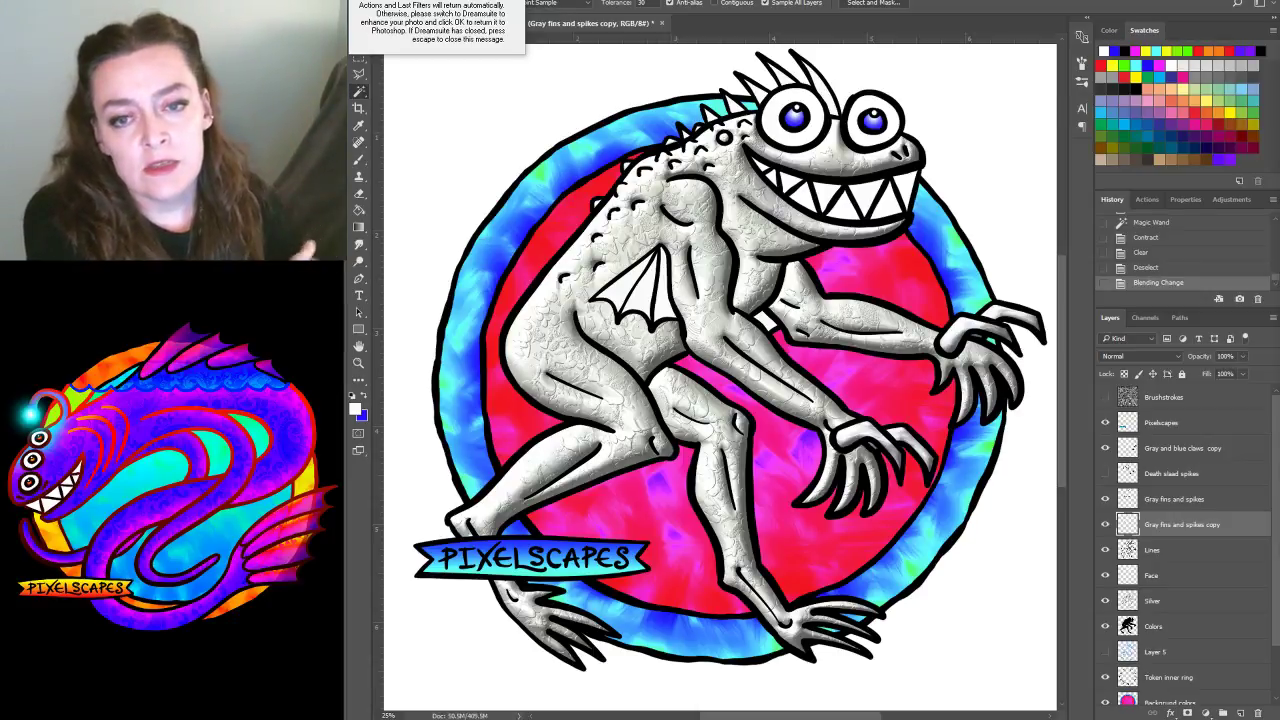
pyautogui.press('Escape')
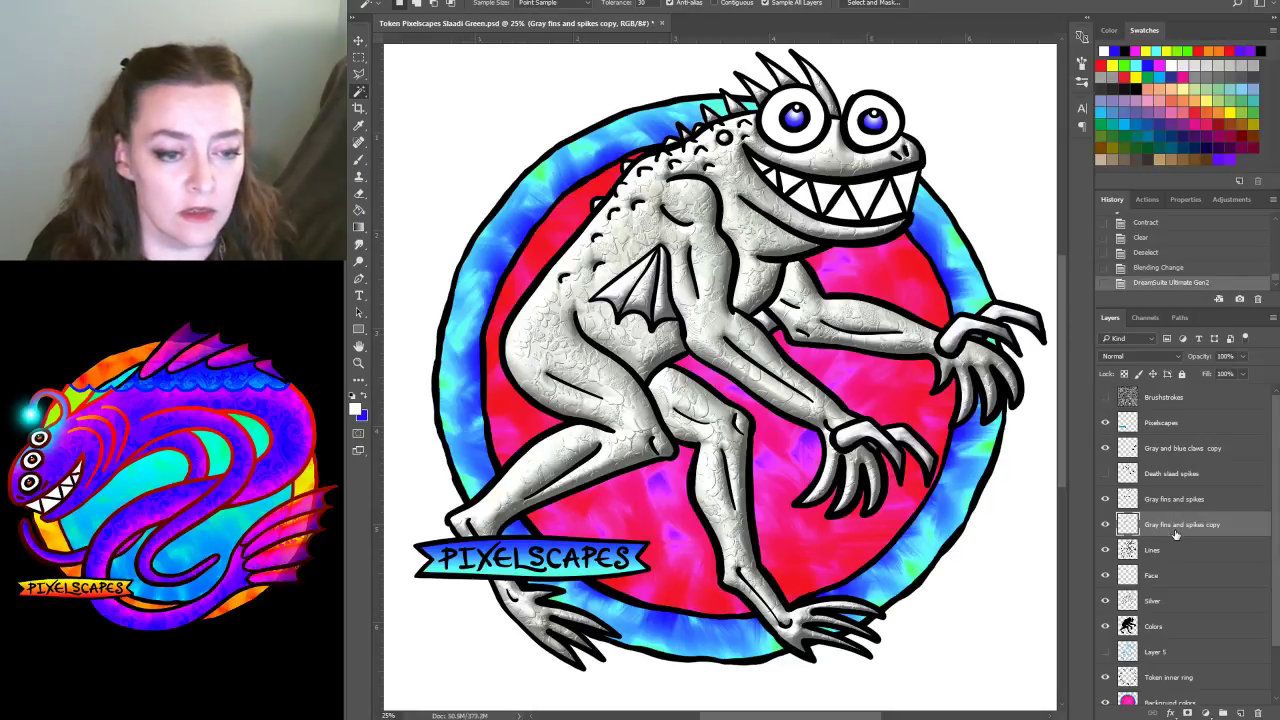
pyautogui.hotkey('ctrl', 'u')
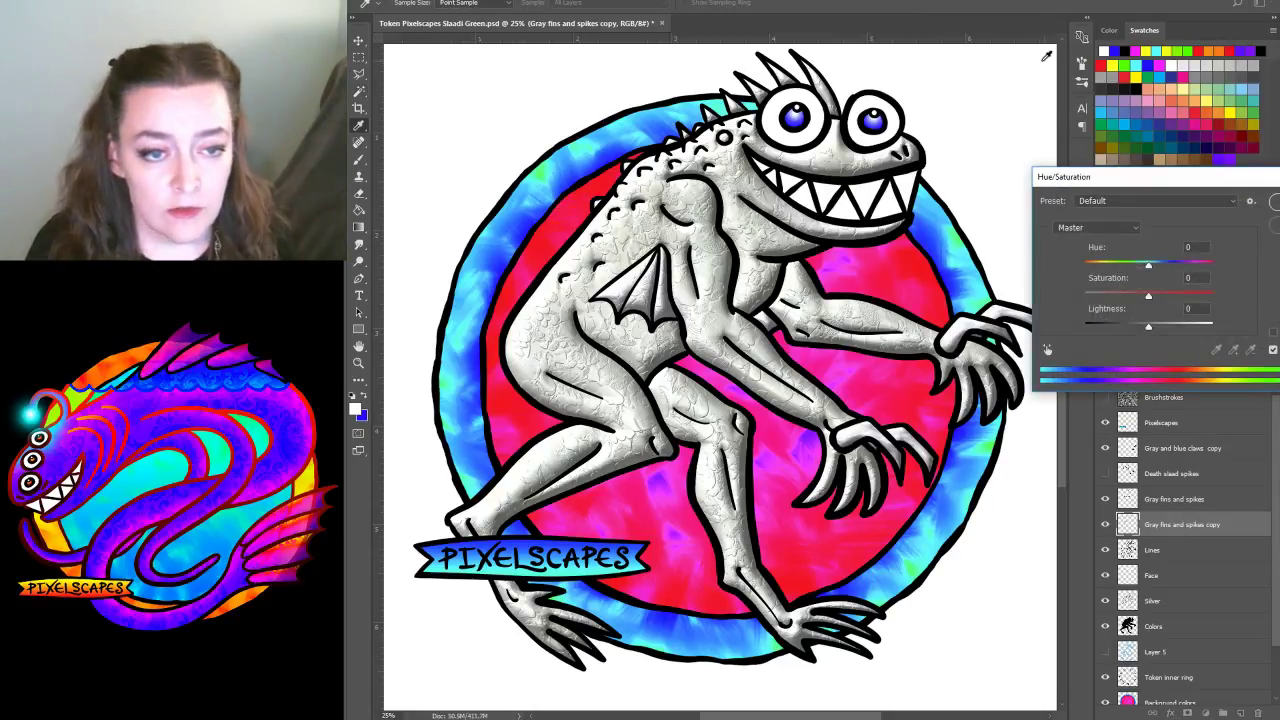
pyautogui.moveTo(1125, 327); pyautogui.dragTo(1125, 329)
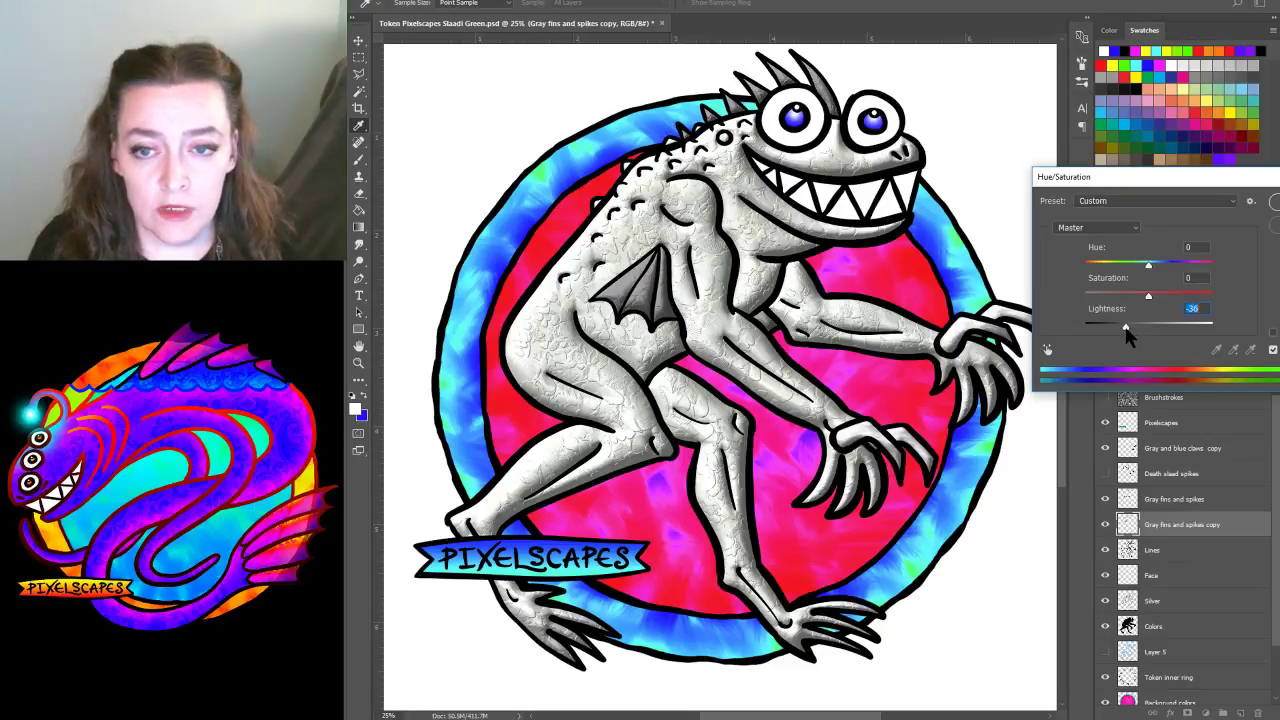
pyautogui.click(1277, 204)
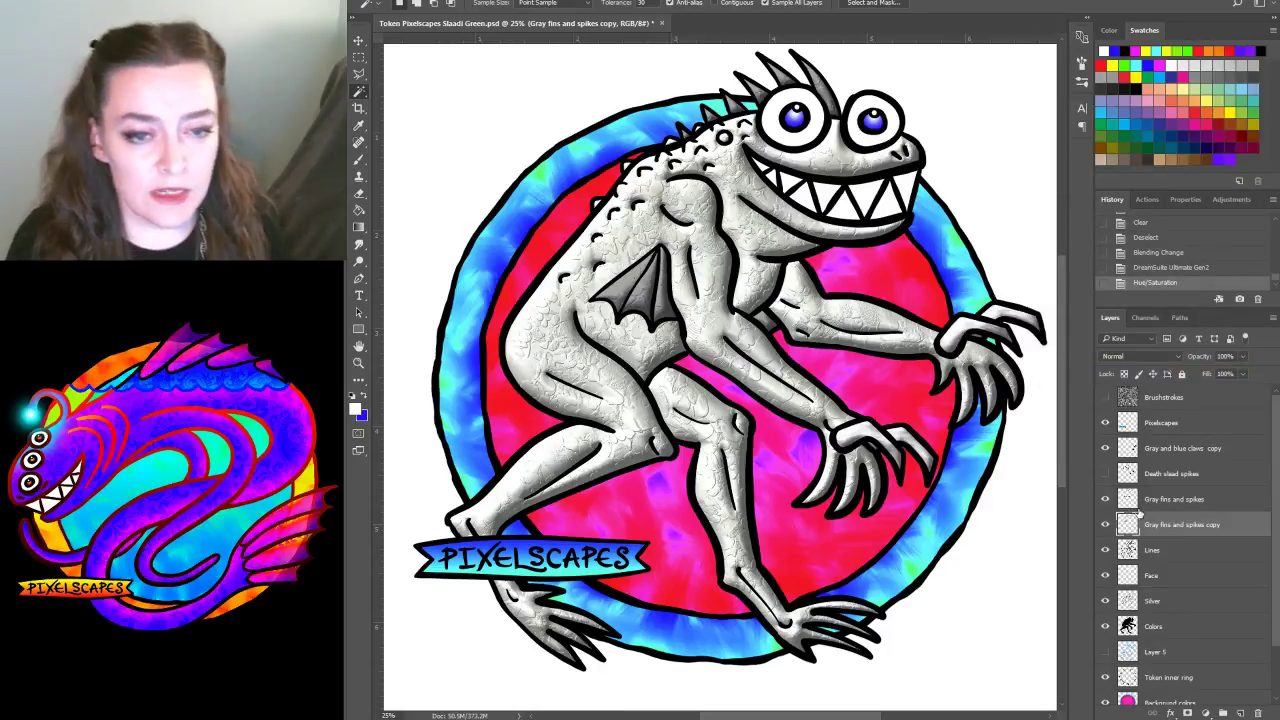
pyautogui.scroll(-2, 1183, 604)
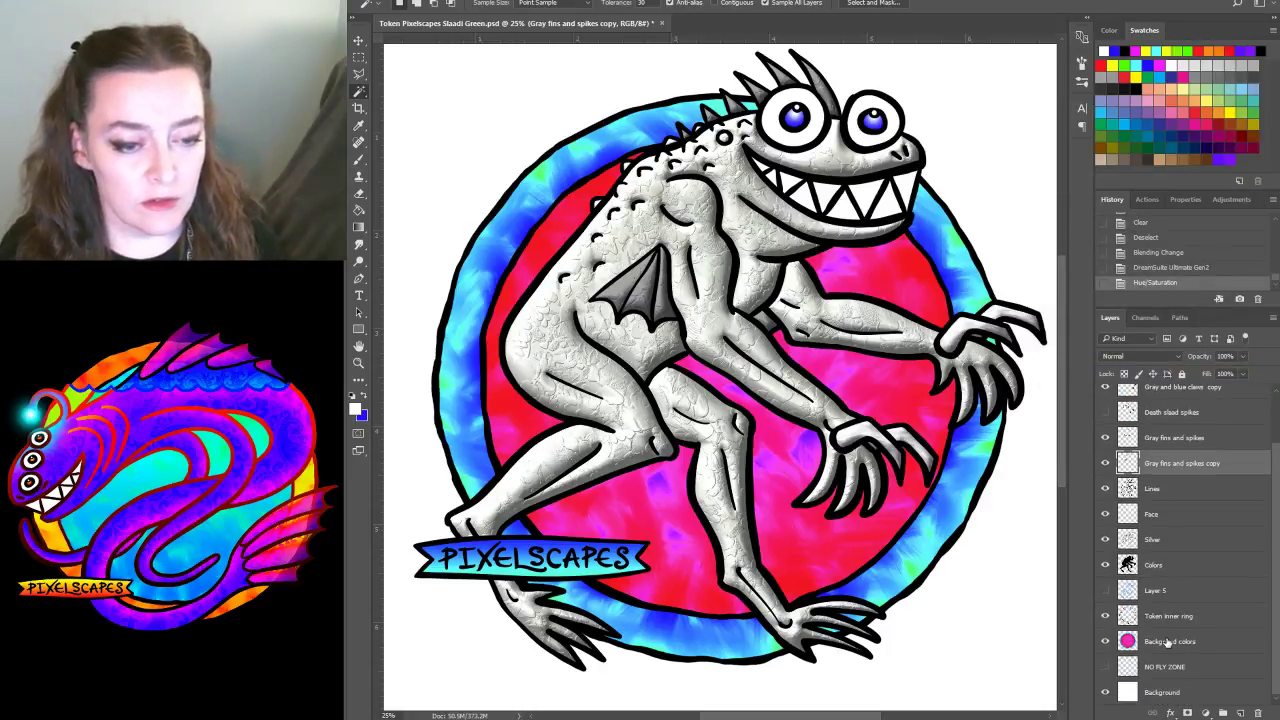
# Select the Background colors layer and open the Slaadi Blue token from recent files
pyautogui.click(1208, 640)
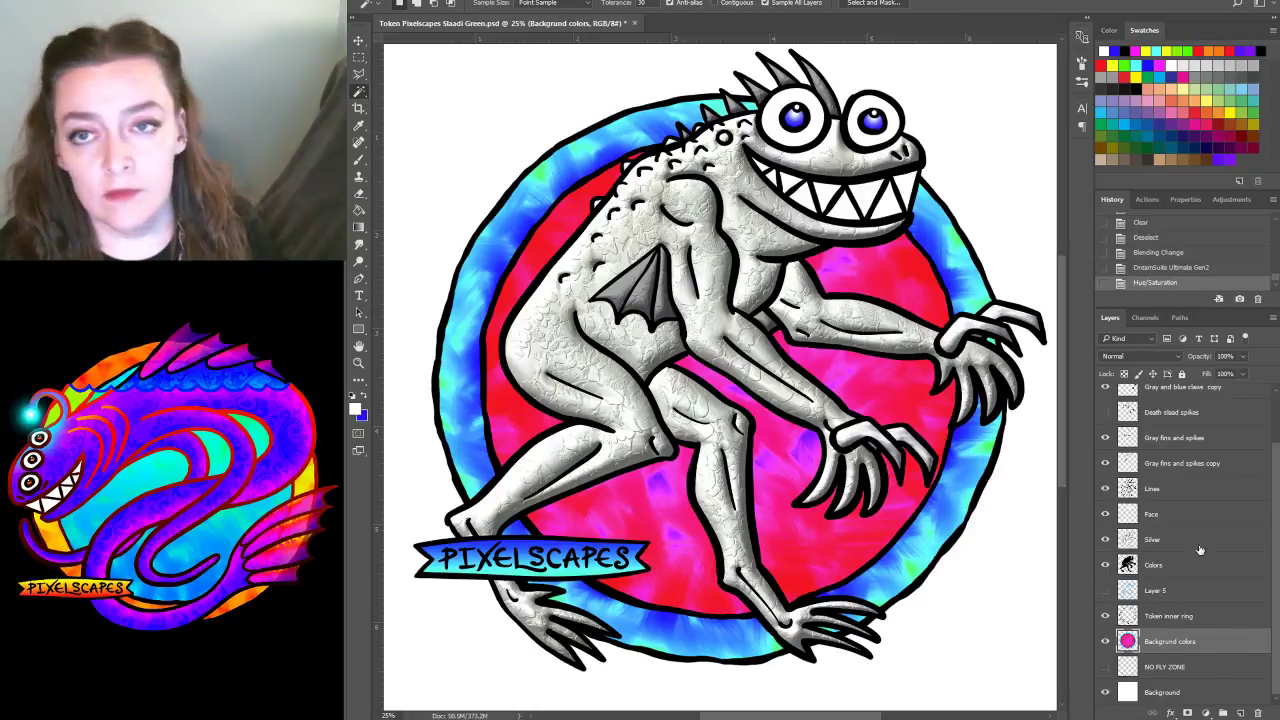
pyautogui.hotkey('alt', 'f')
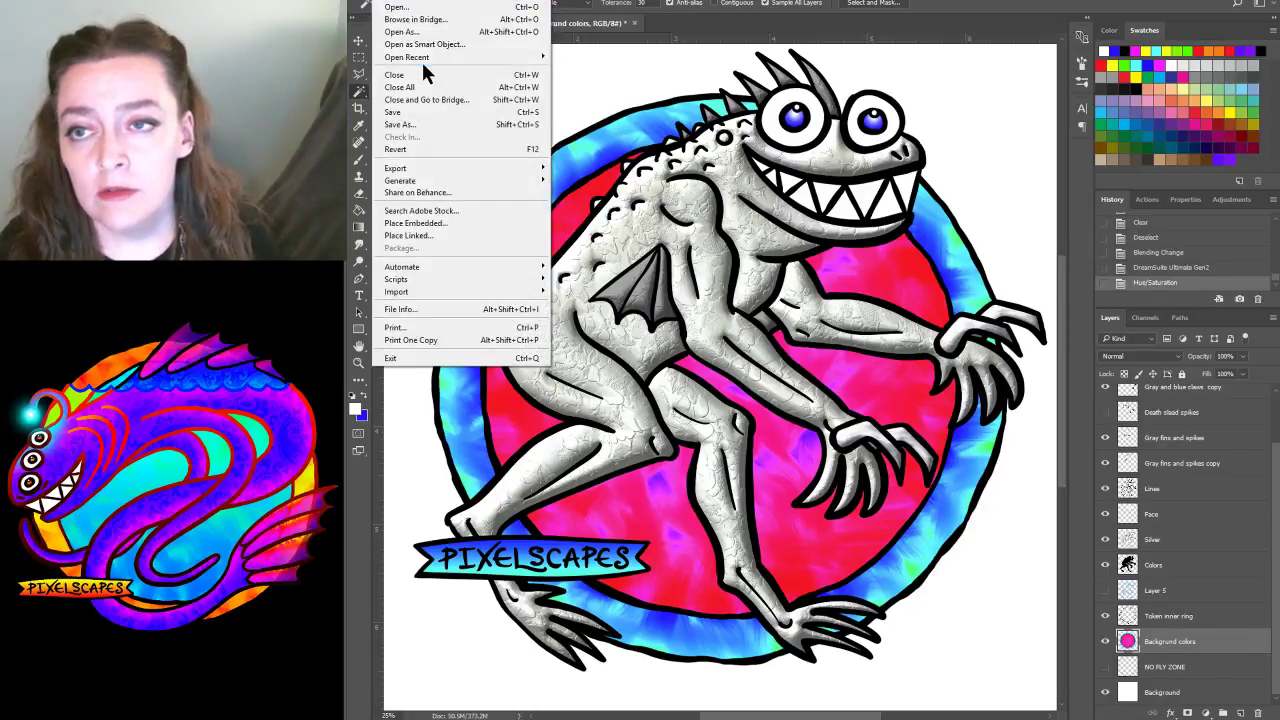
pyautogui.moveTo(420, 56)
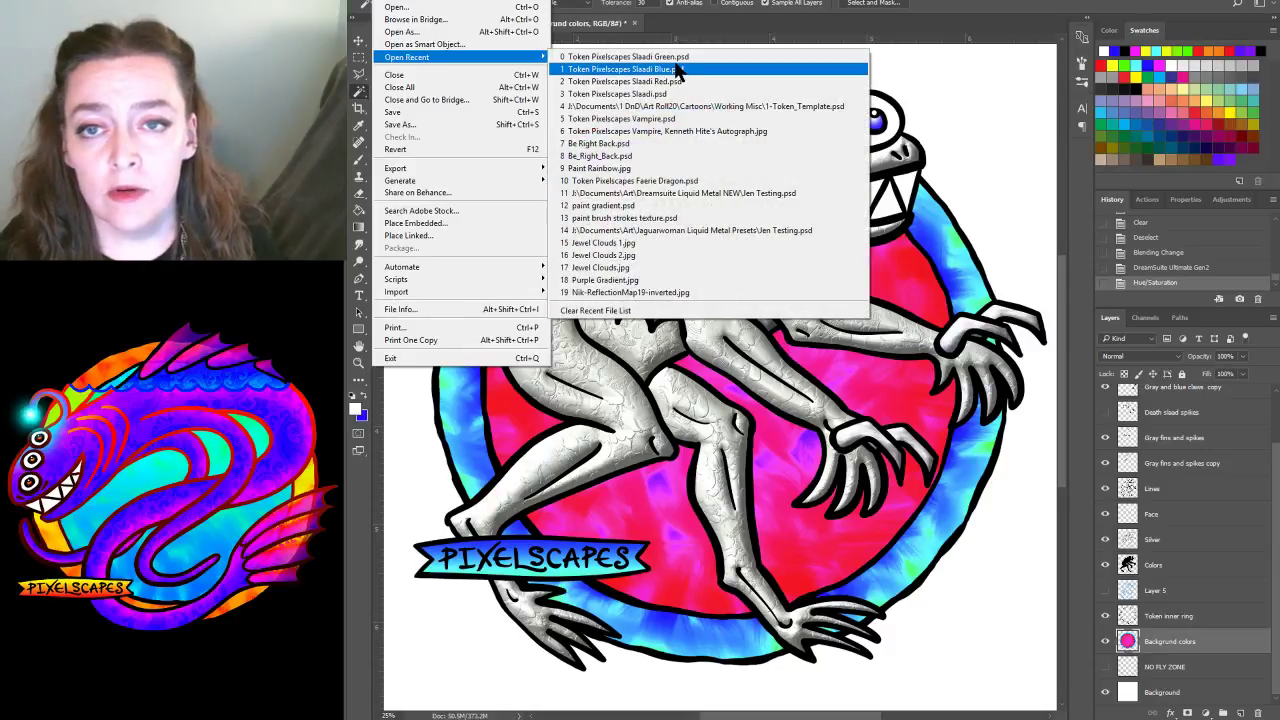
pyautogui.click(641, 56)
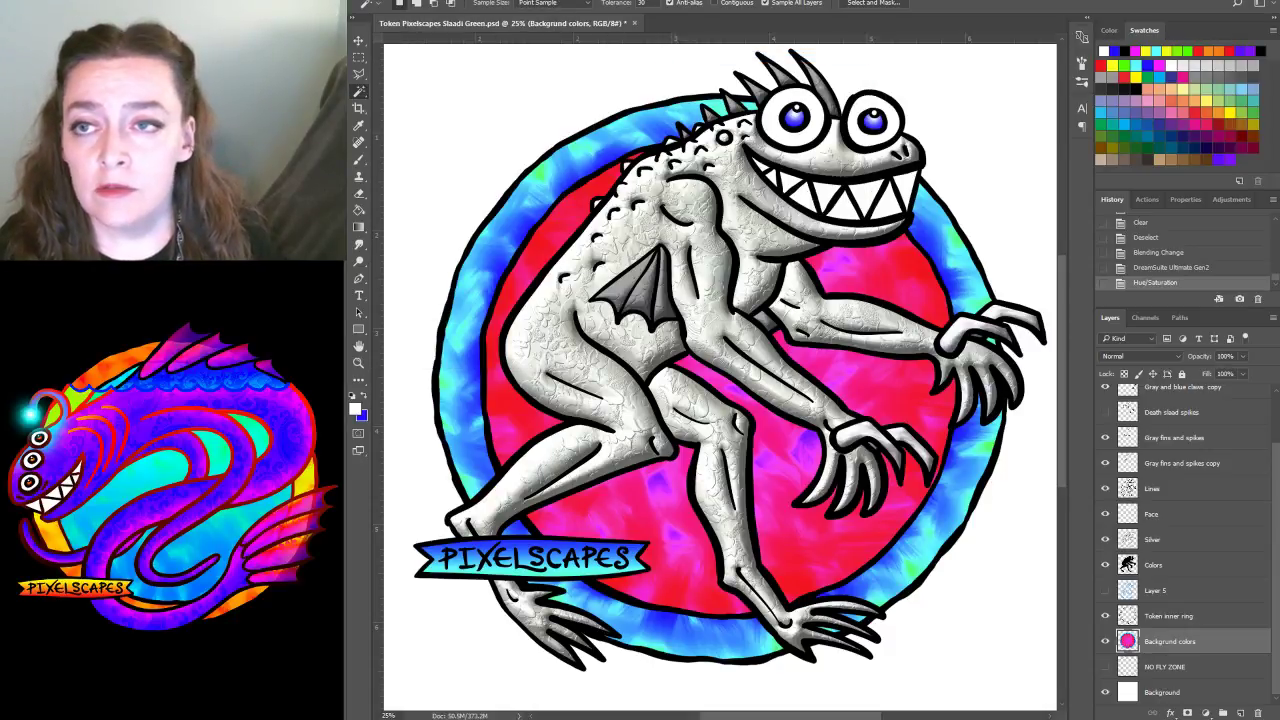
pyautogui.hotkey('alt', 'f')
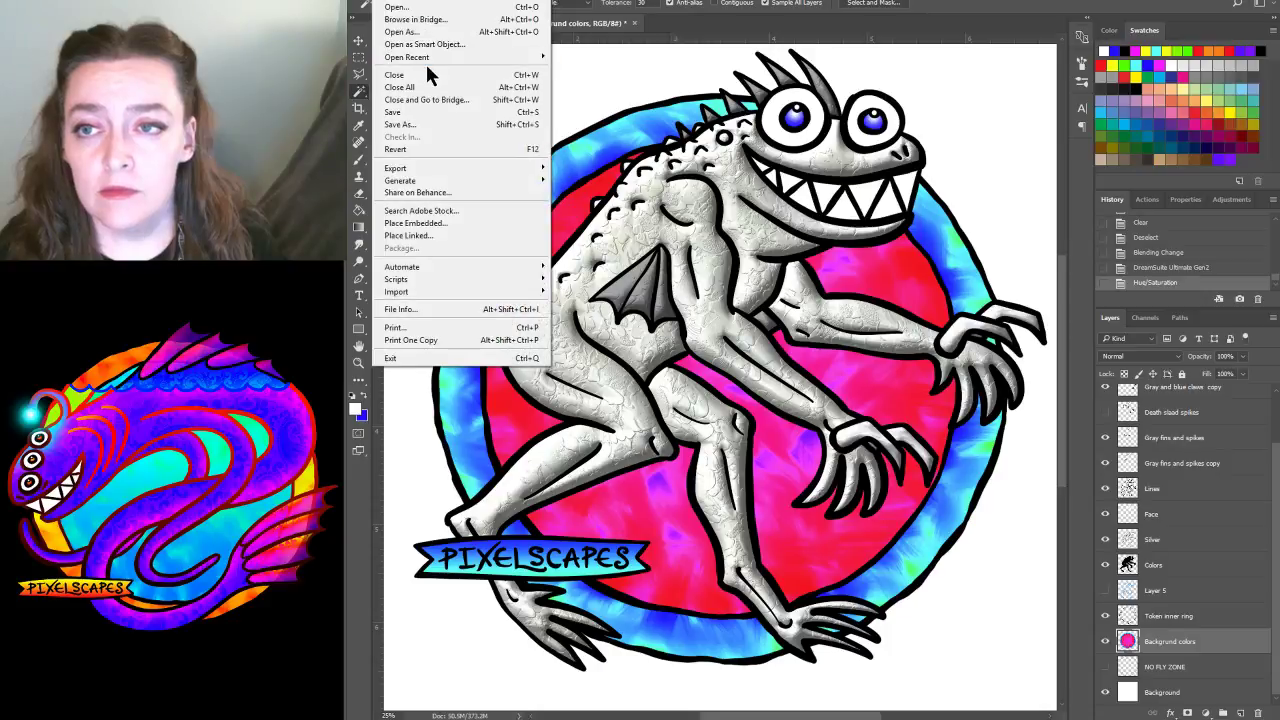
pyautogui.moveTo(428, 55)
pyautogui.click(634, 69)
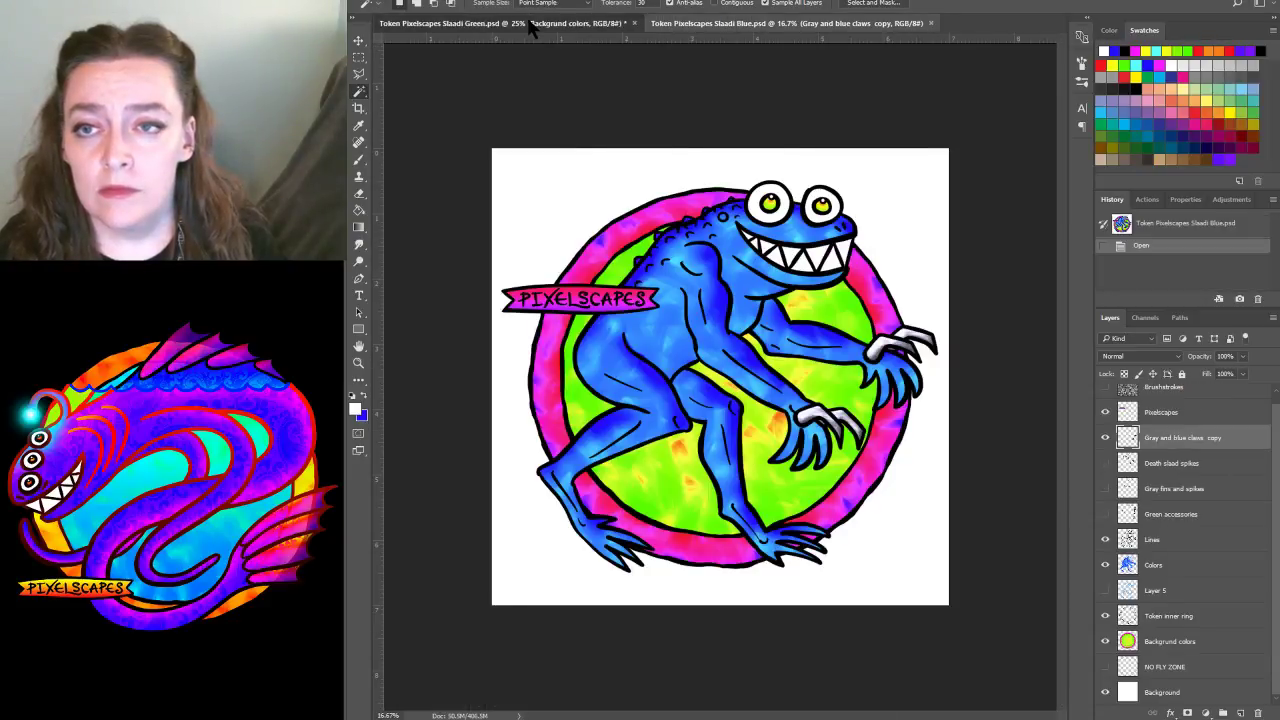
# Save the gray document as 'Token Pixelscapes Slaadi Gray.psd', replacing Green with Gray
pyautogui.click(531, 28)
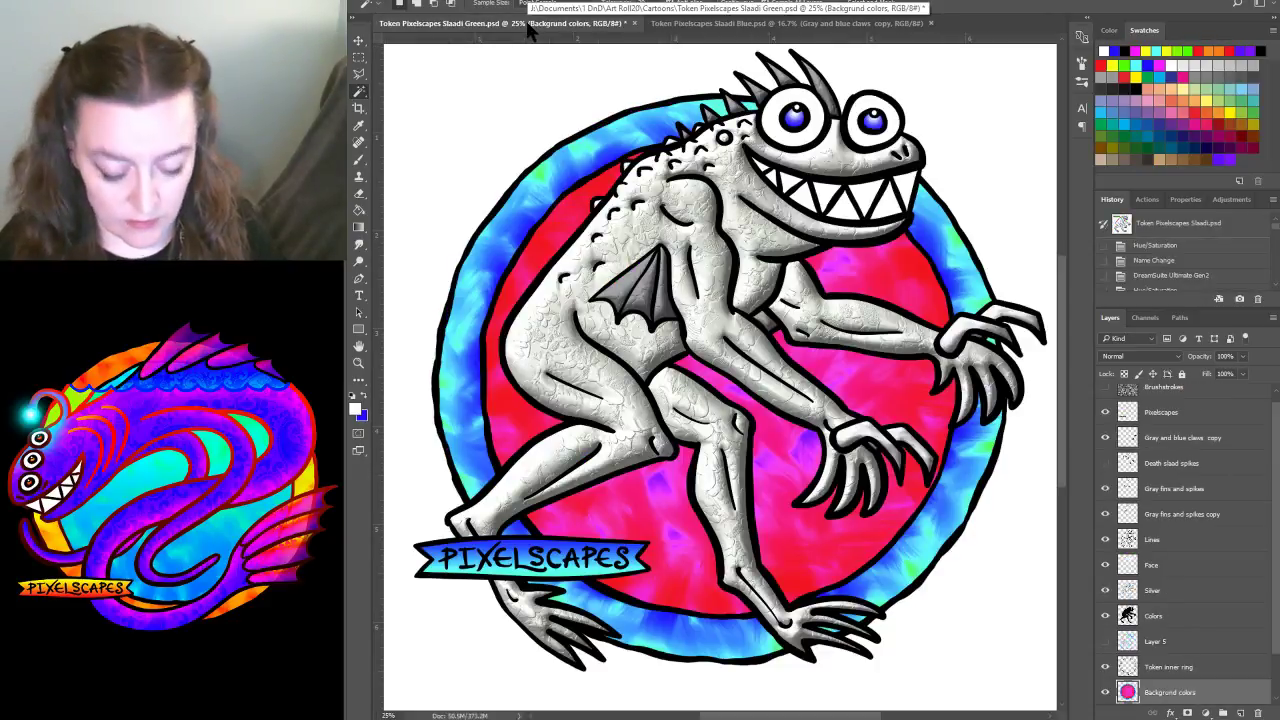
pyautogui.hotkey('ctrl', 'shift', 's')
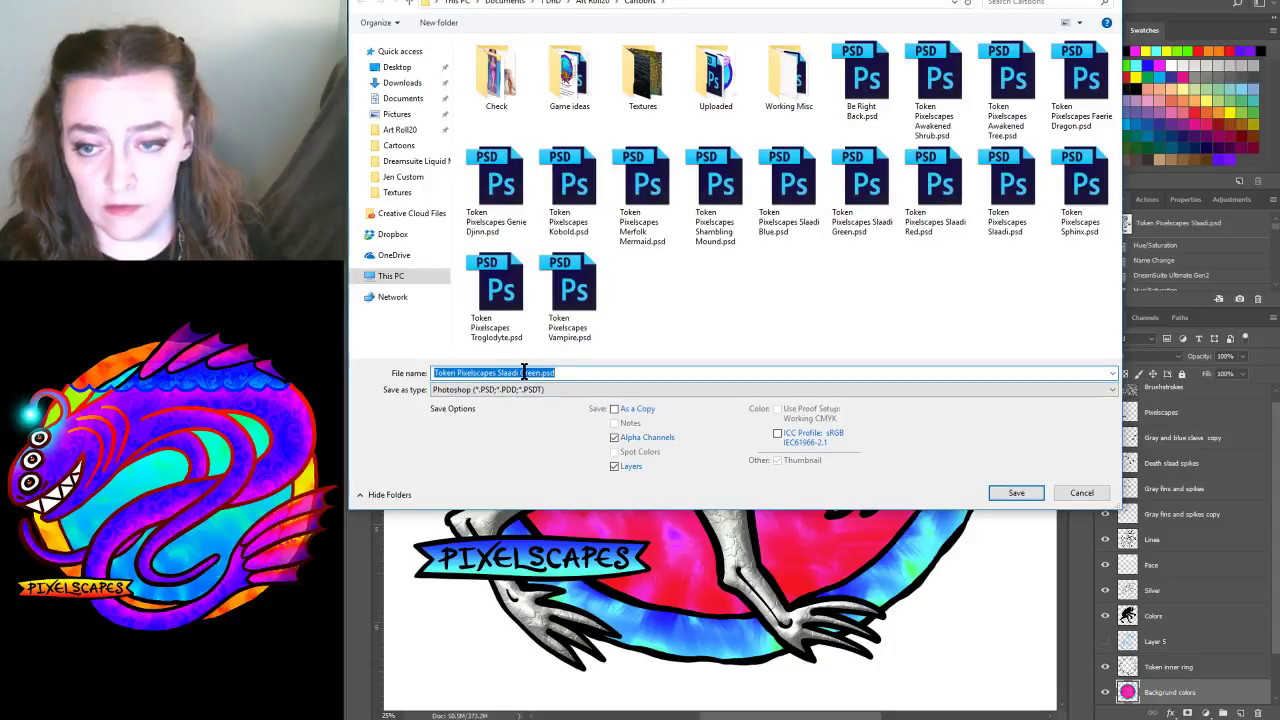
pyautogui.moveTo(520, 372); pyautogui.dragTo(541, 372)
pyautogui.write('Gray')
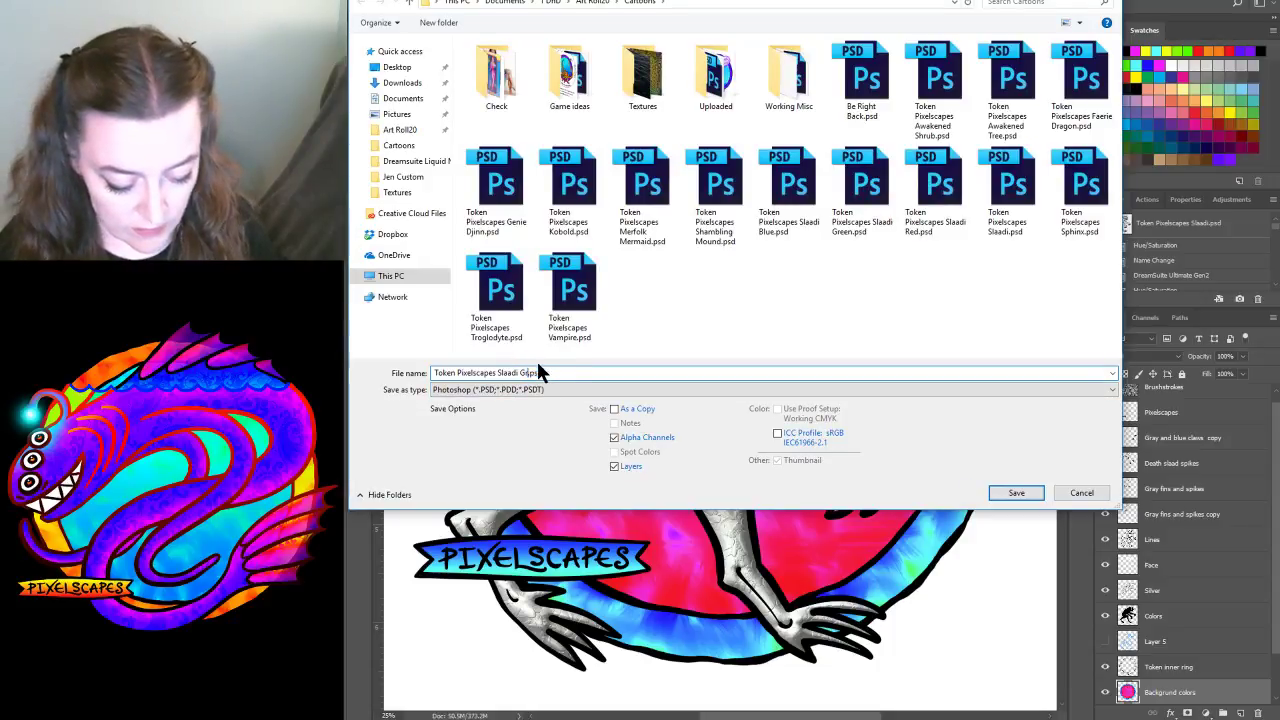
pyautogui.press('Return')
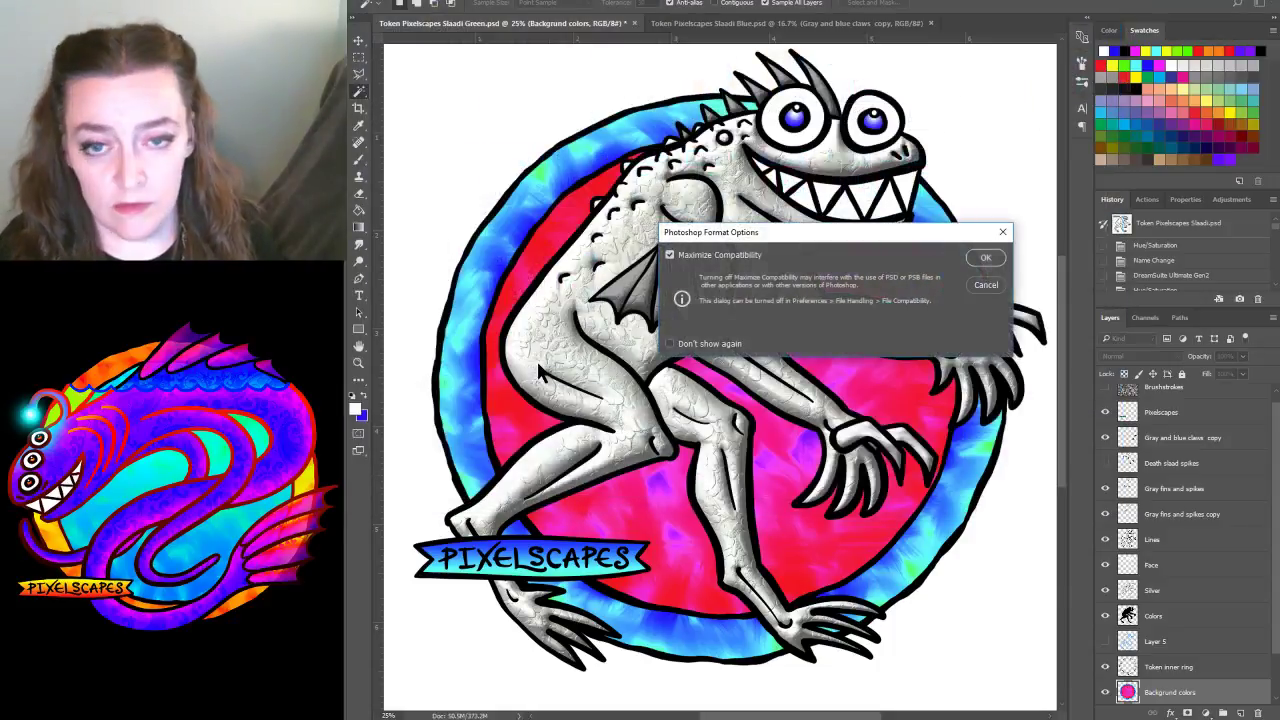
pyautogui.click(985, 257)
pyautogui.click(382, 3)
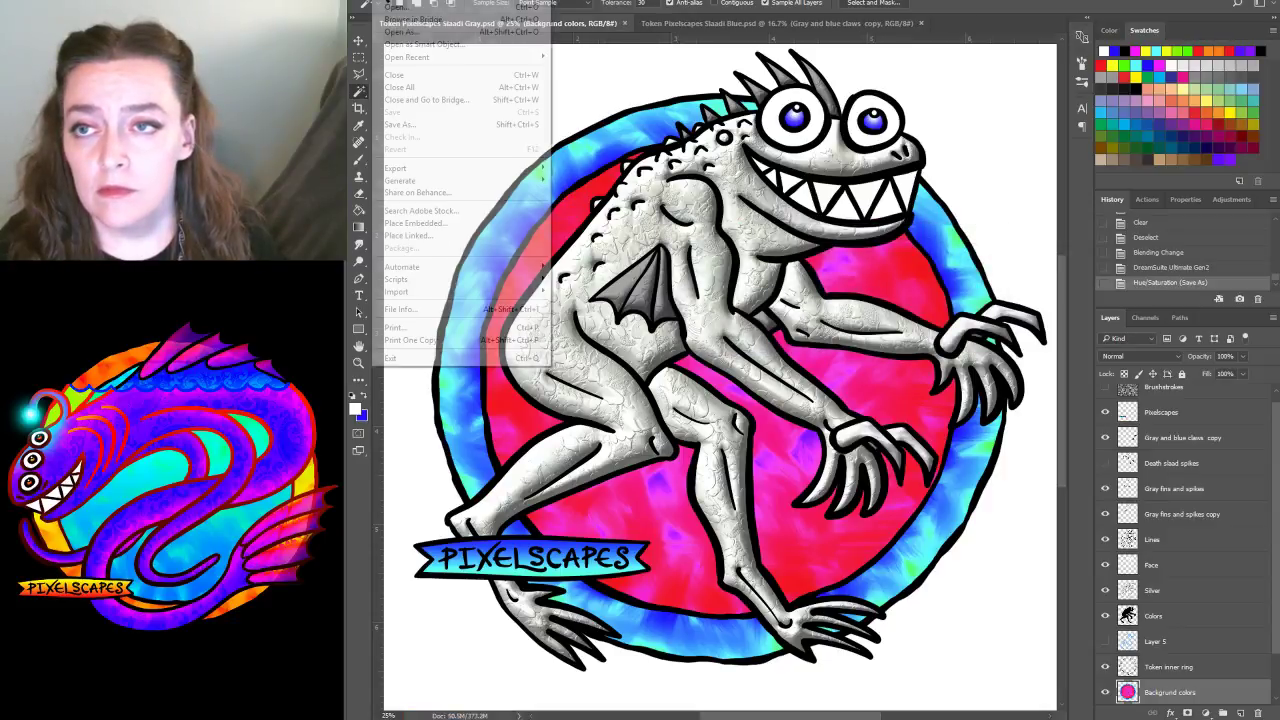
# Open the Slaadi Green and Slaadi Red token files from recent files
pyautogui.moveTo(425, 58)
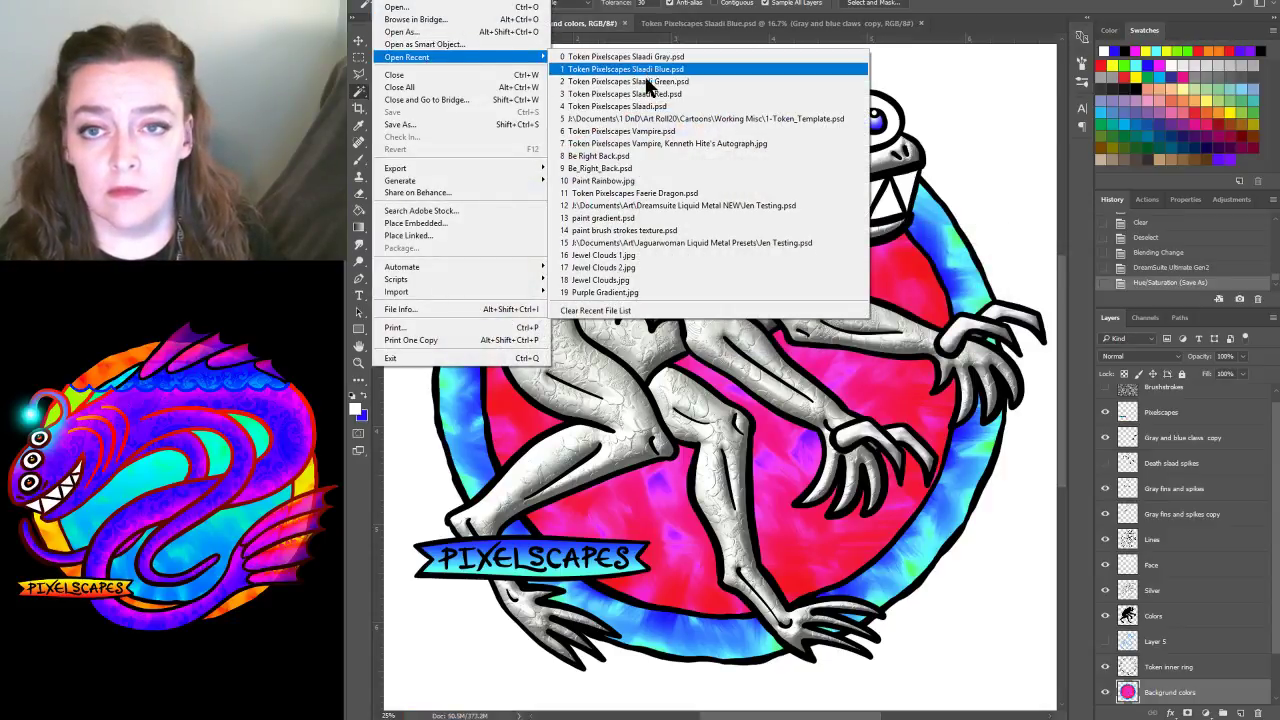
pyautogui.click(643, 80)
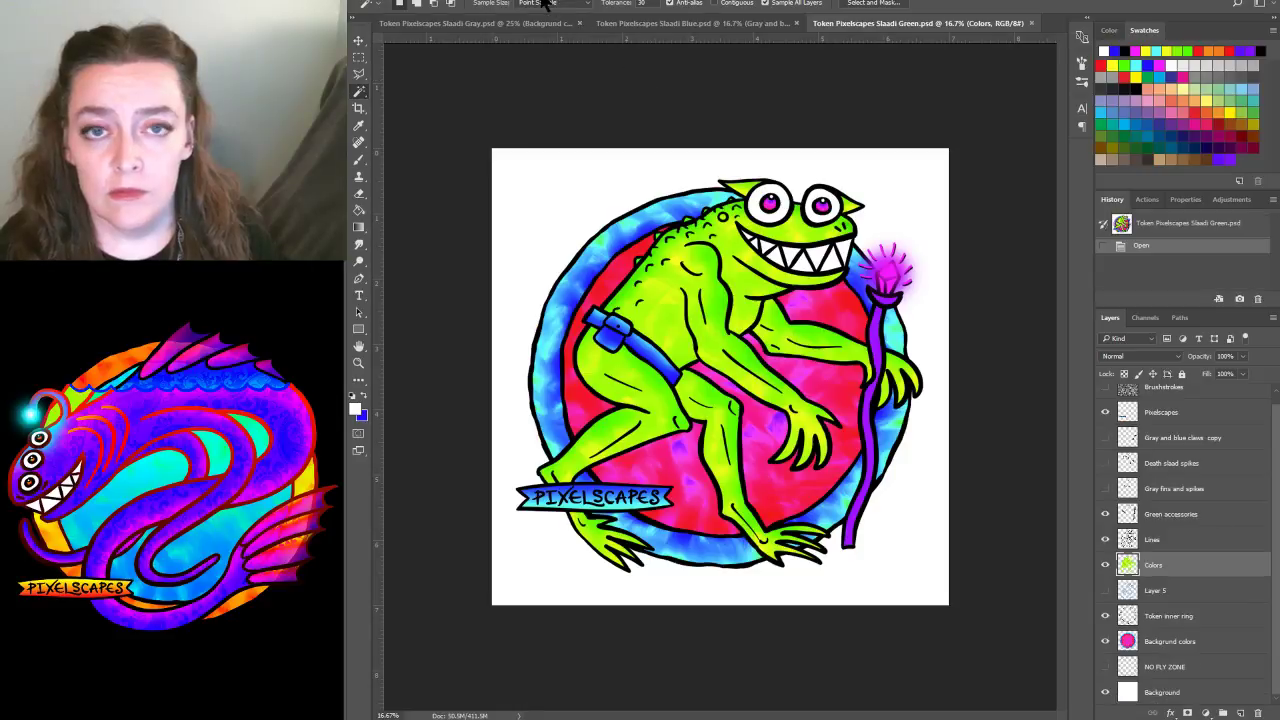
pyautogui.click(382, 3)
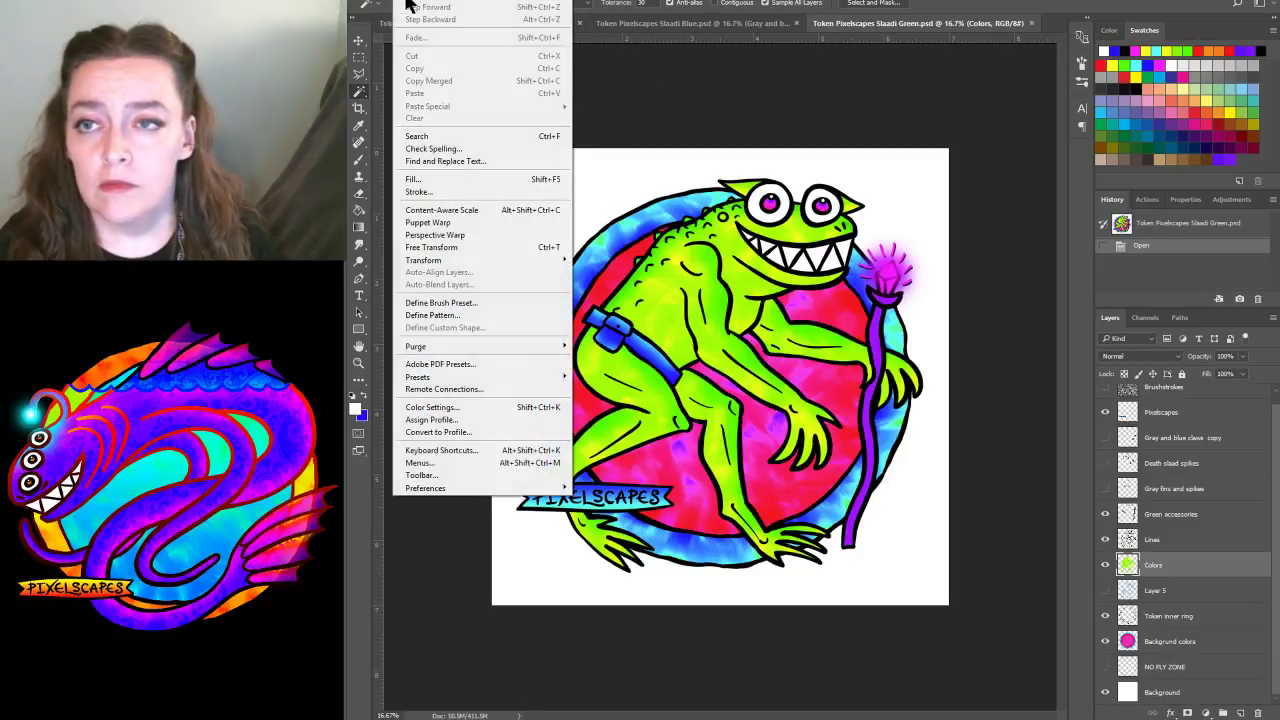
pyautogui.moveTo(414, 57)
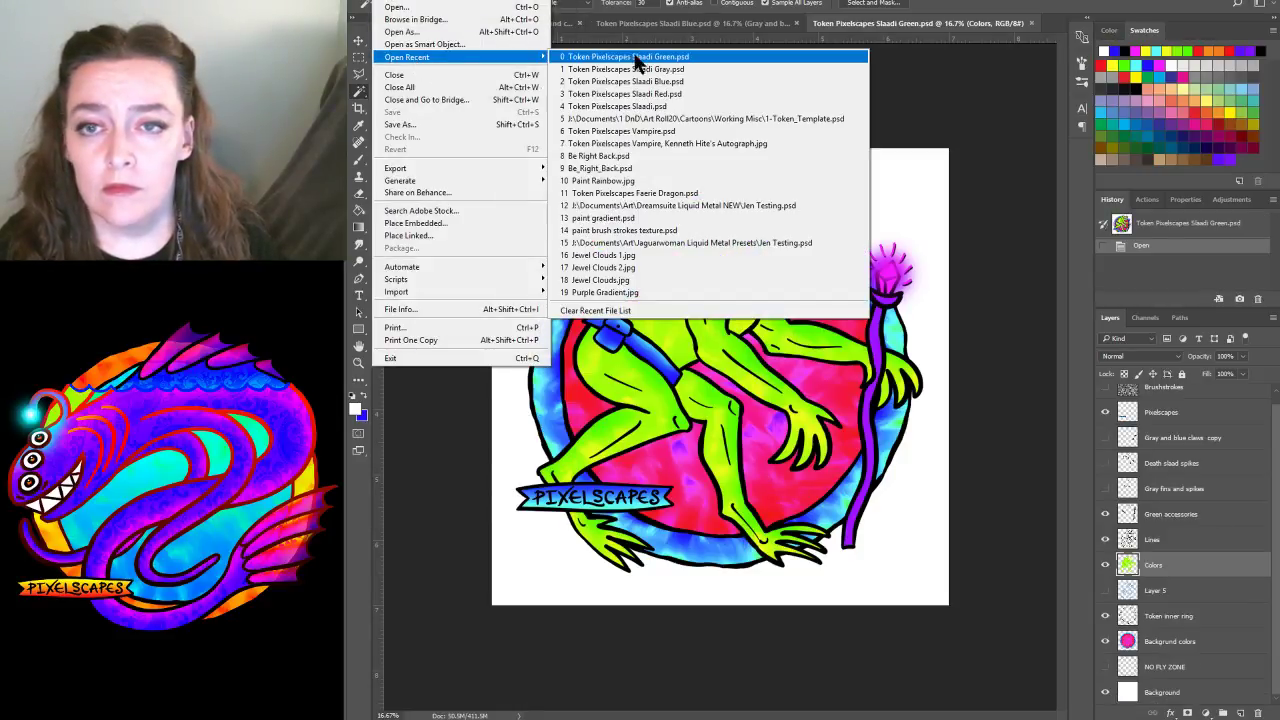
pyautogui.click(648, 93)
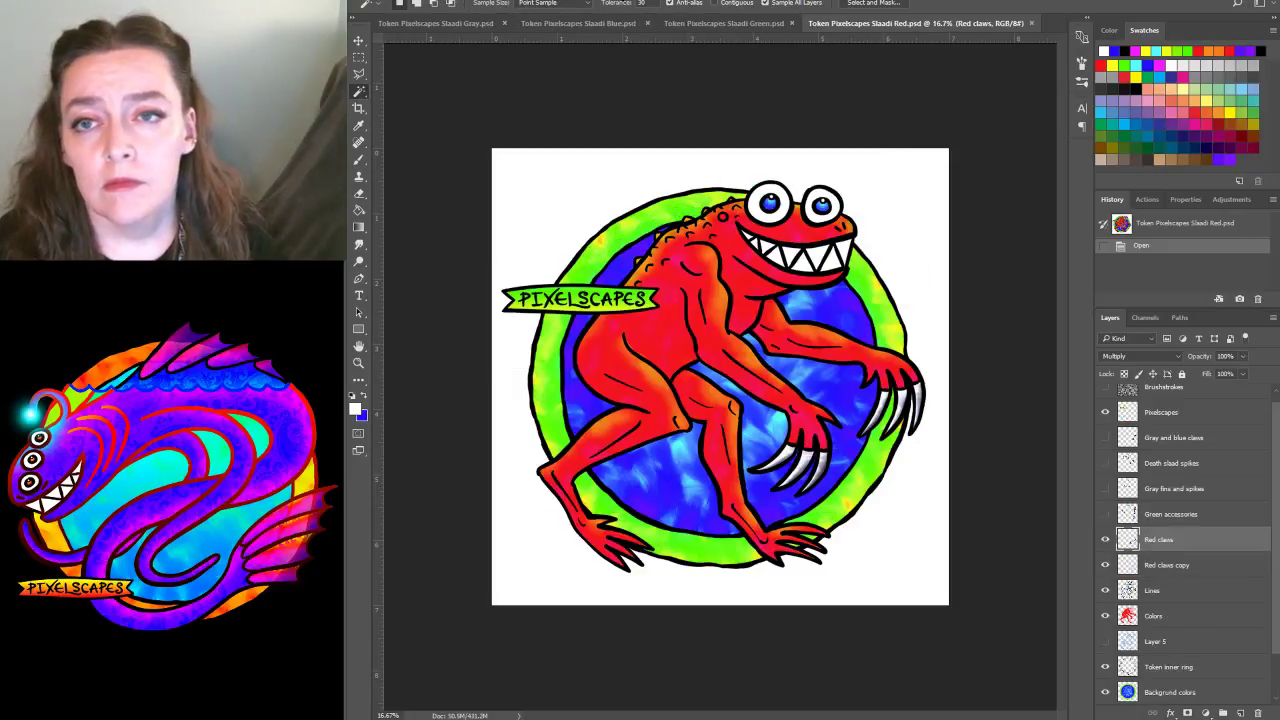
# Arrange the four tokens 4-up, zoom out on the Gray token, and open Hue/Saturation
pyautogui.click(632, 2)
pyautogui.moveTo(757, 4)
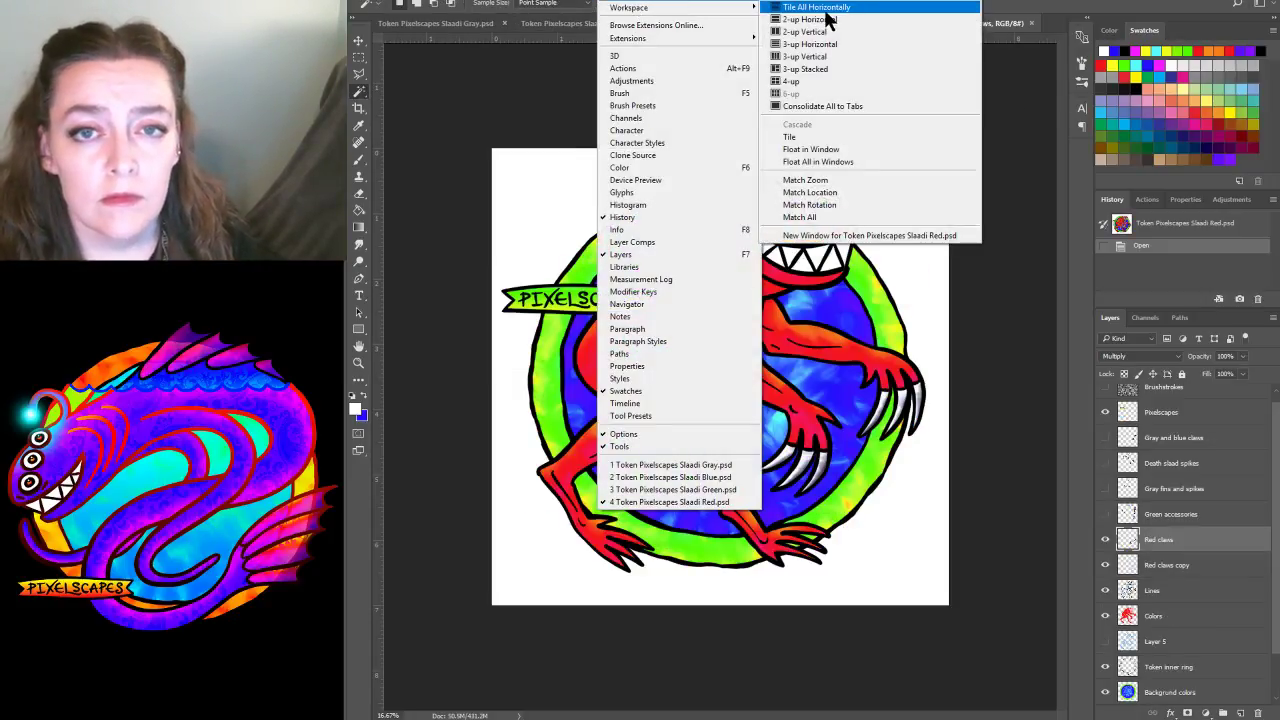
pyautogui.click(805, 82)
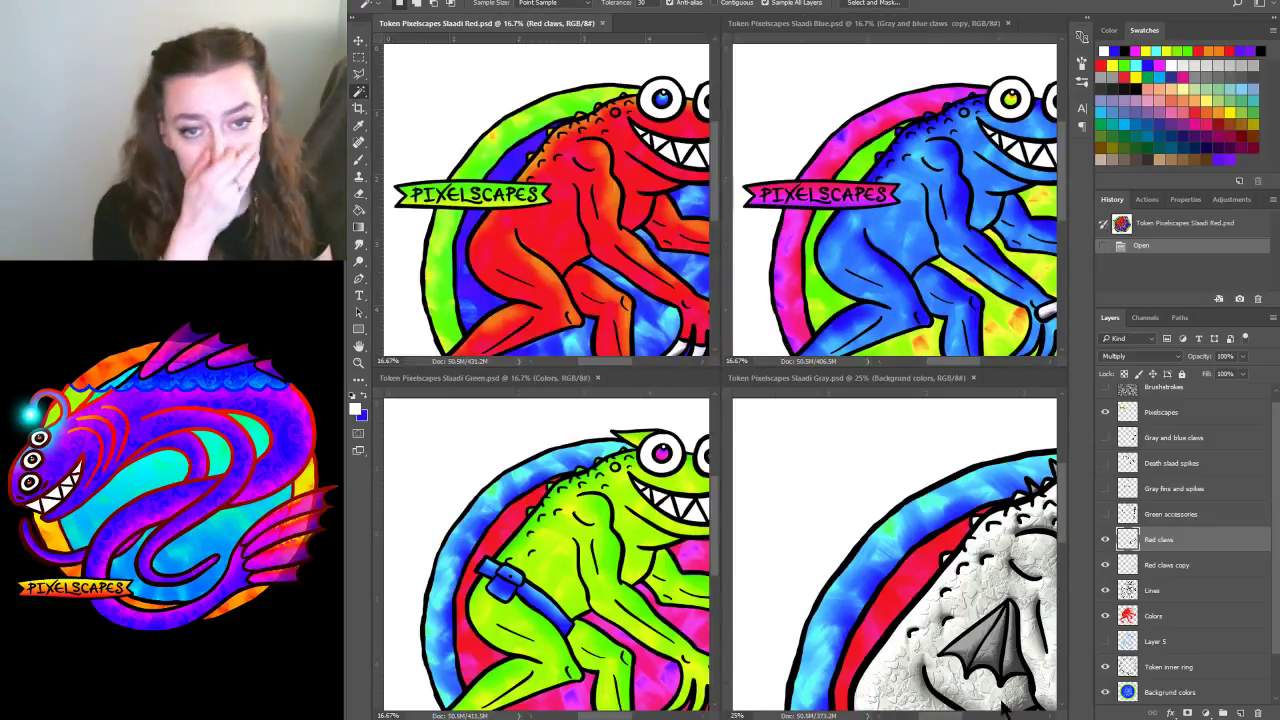
pyautogui.click(940, 379)
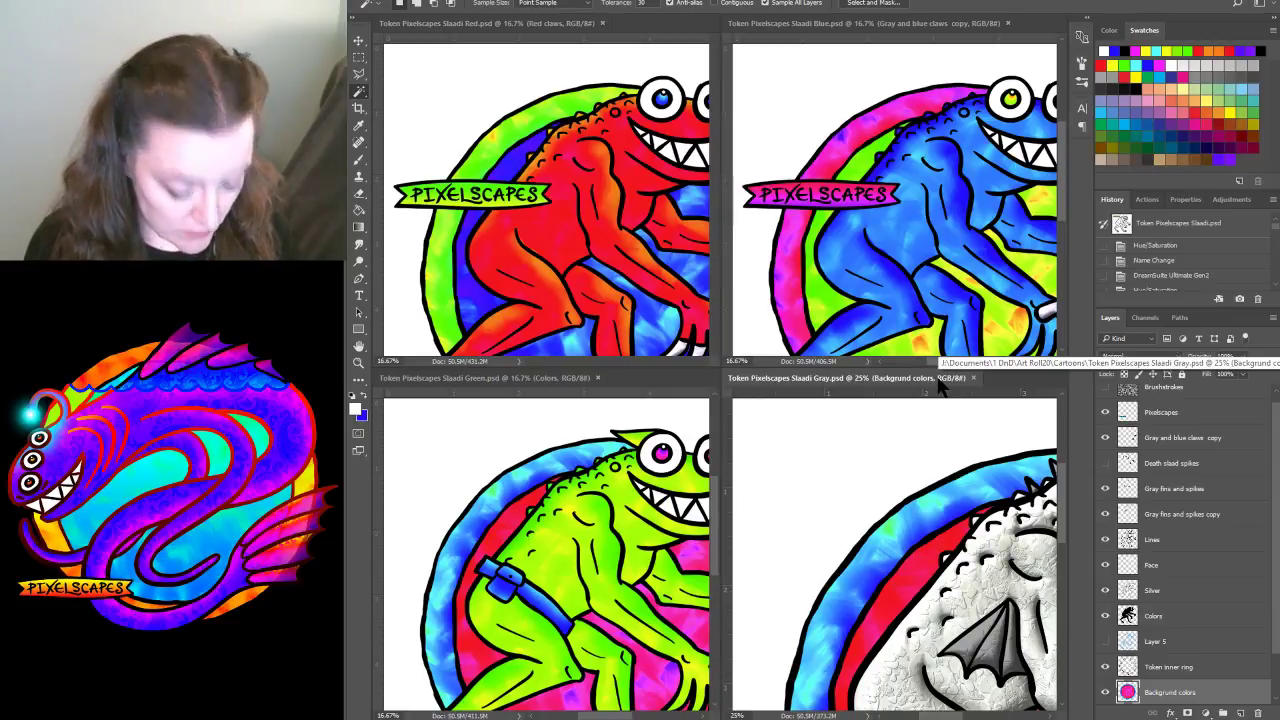
pyautogui.hotkey('ctrl', '-')
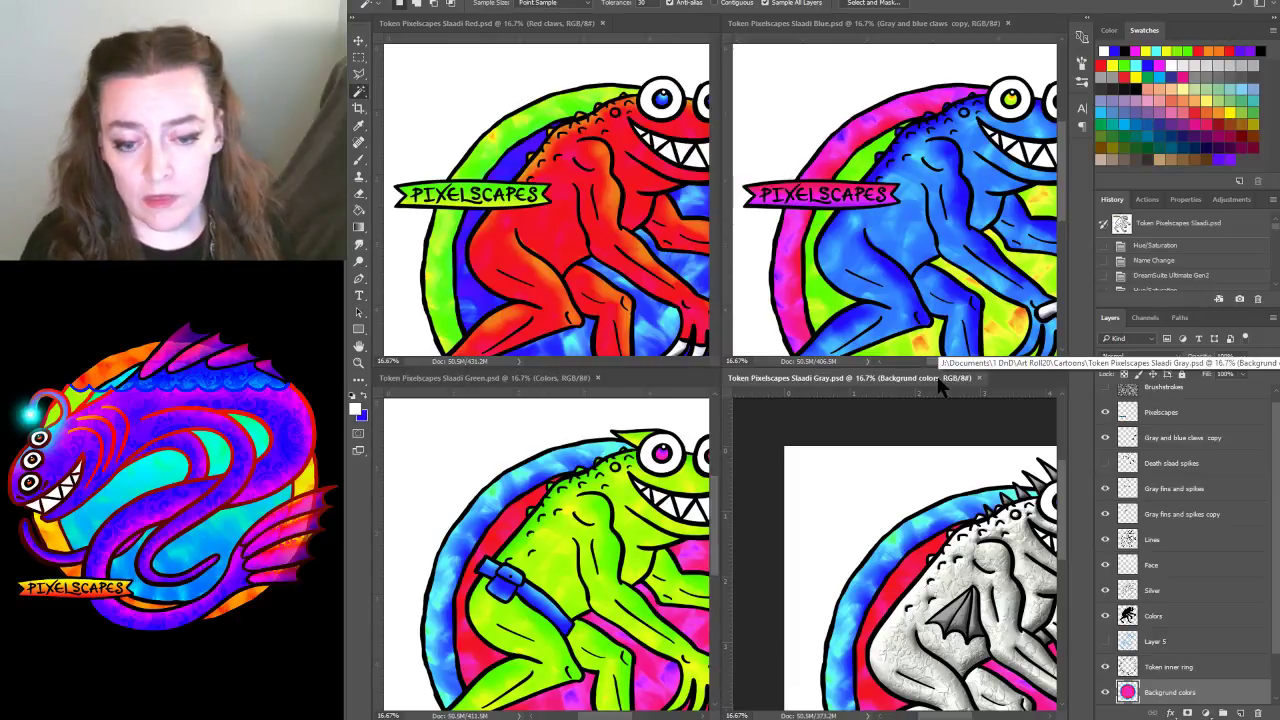
pyautogui.hscroll(2, 895, 580)
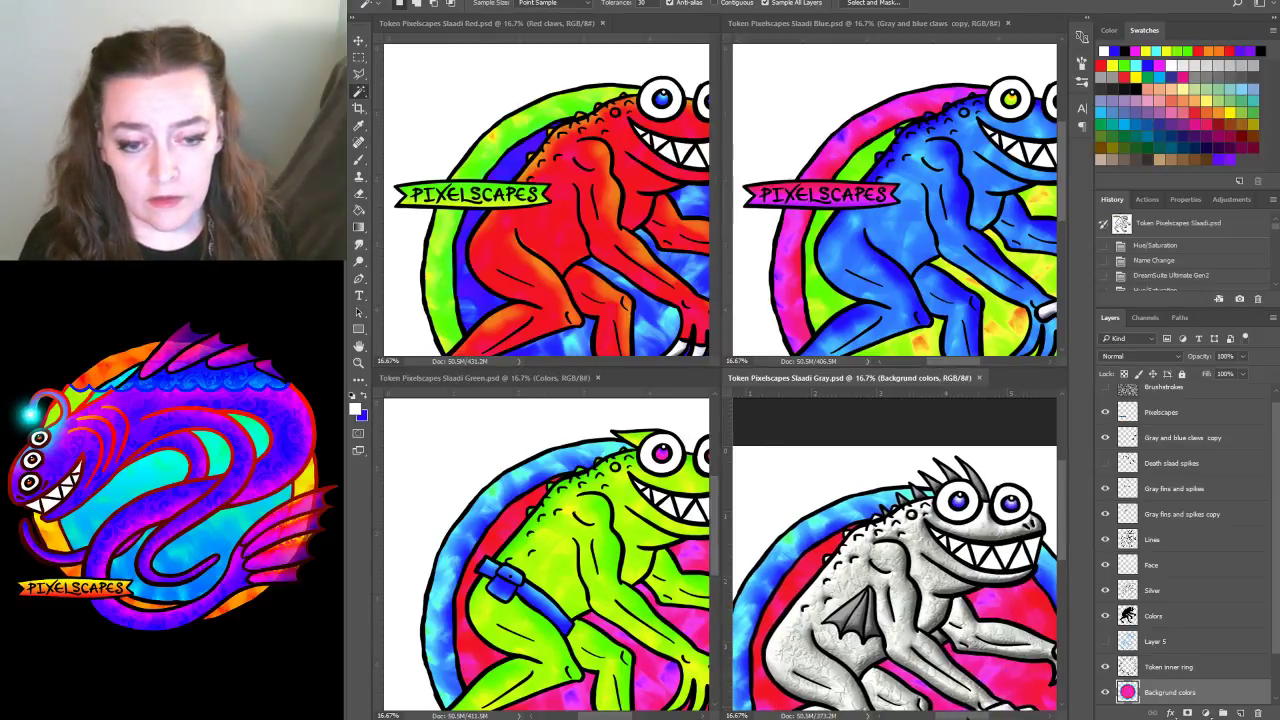
pyautogui.scroll(-3, 1062, 507)
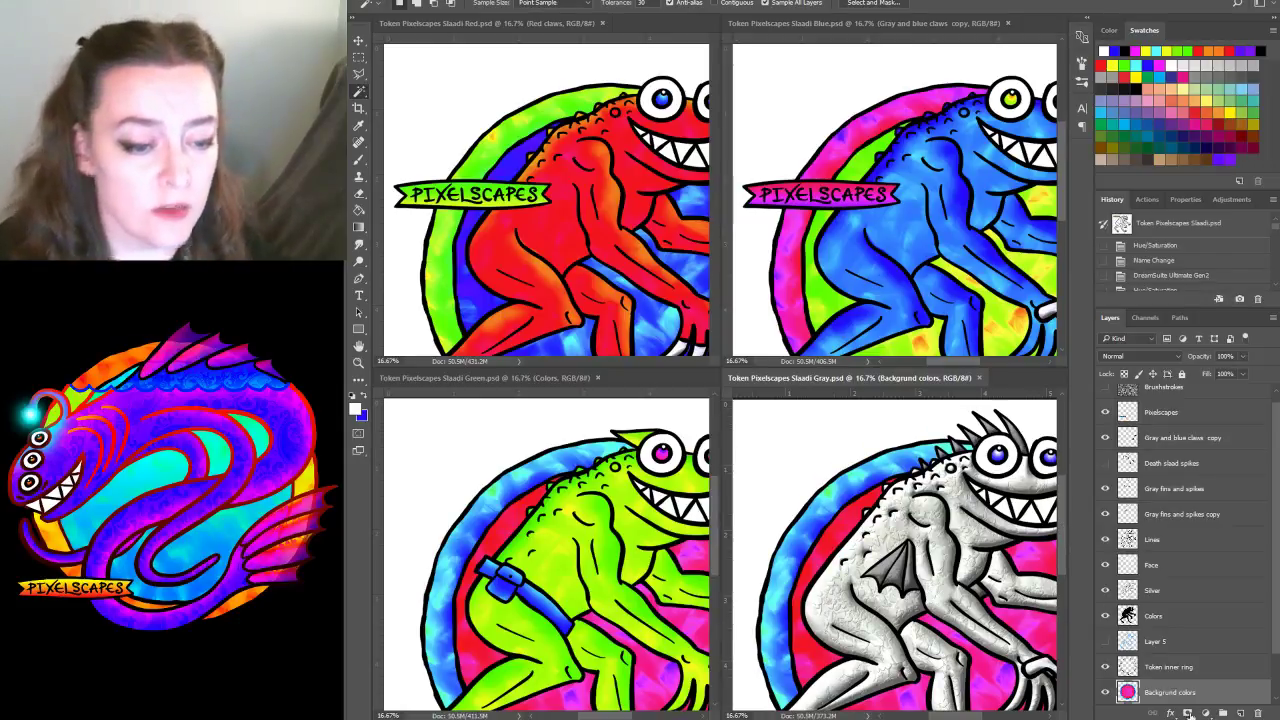
pyautogui.hotkey('ctrl', 'u')
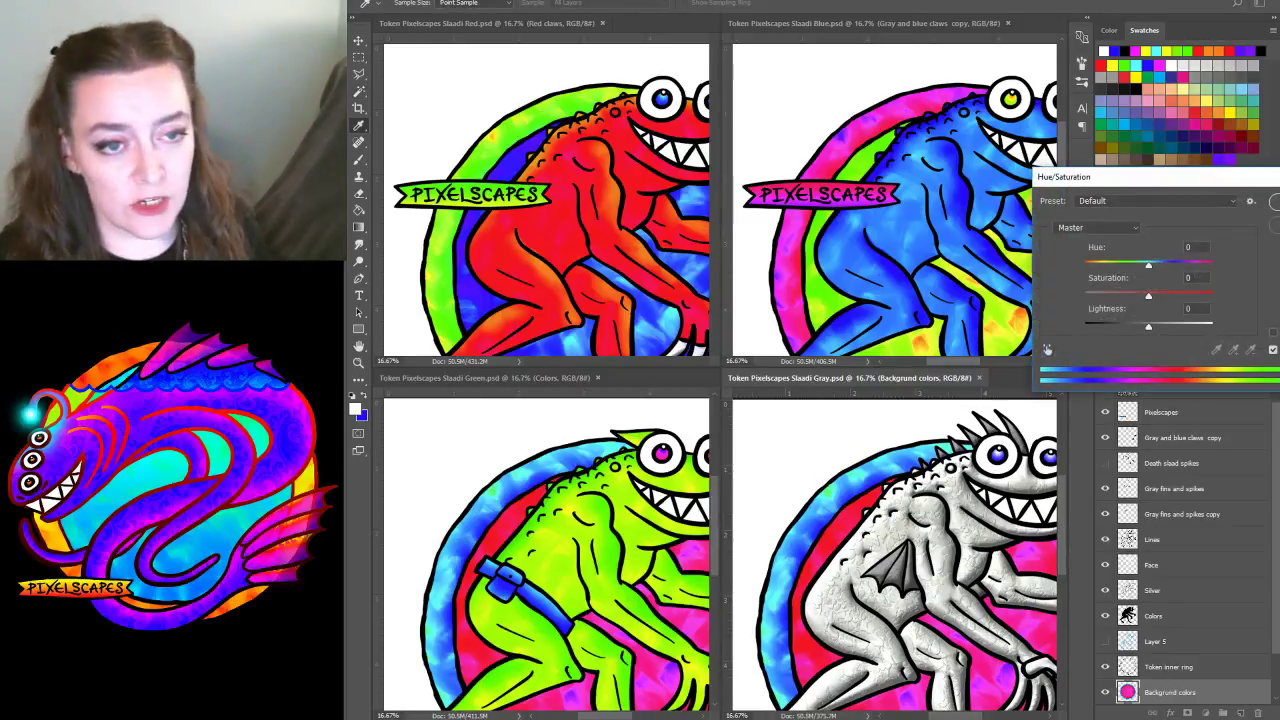
# Shift the background colours' hue by +57 to orange and purple, and save
pyautogui.moveTo(1127, 259); pyautogui.dragTo(1091, 269)
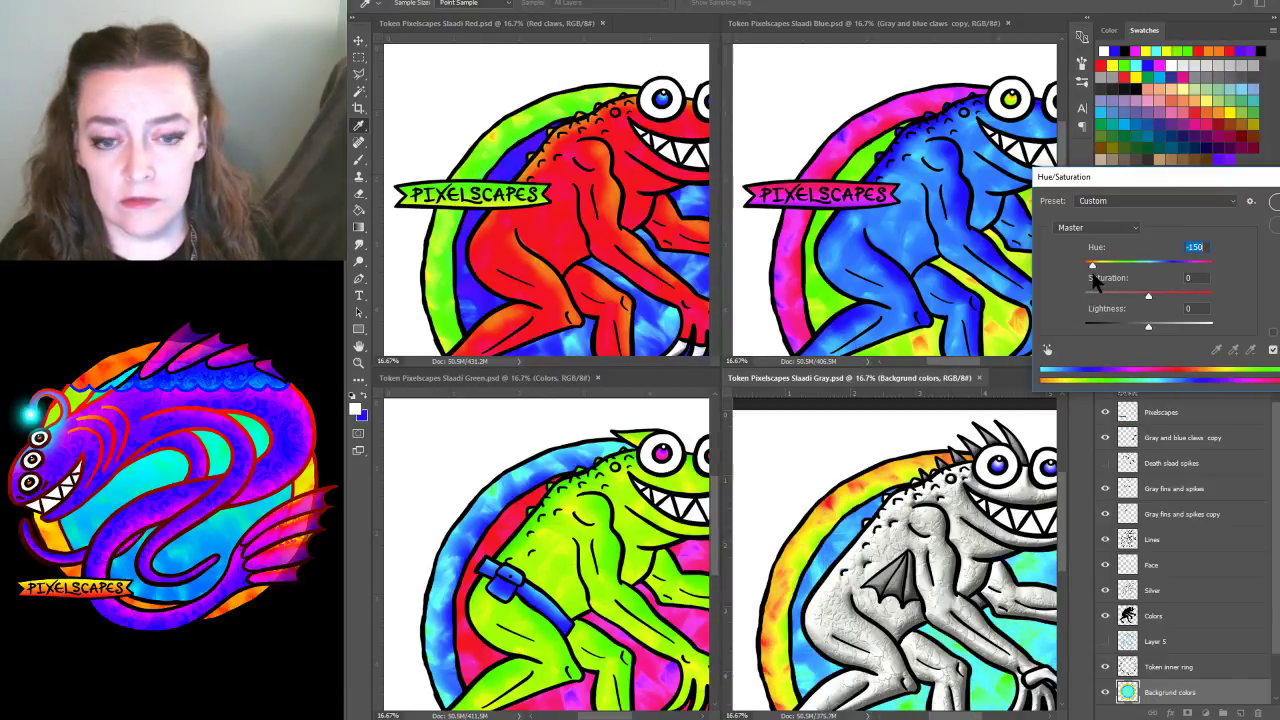
pyautogui.moveTo(1091, 269); pyautogui.dragTo(1182, 281)
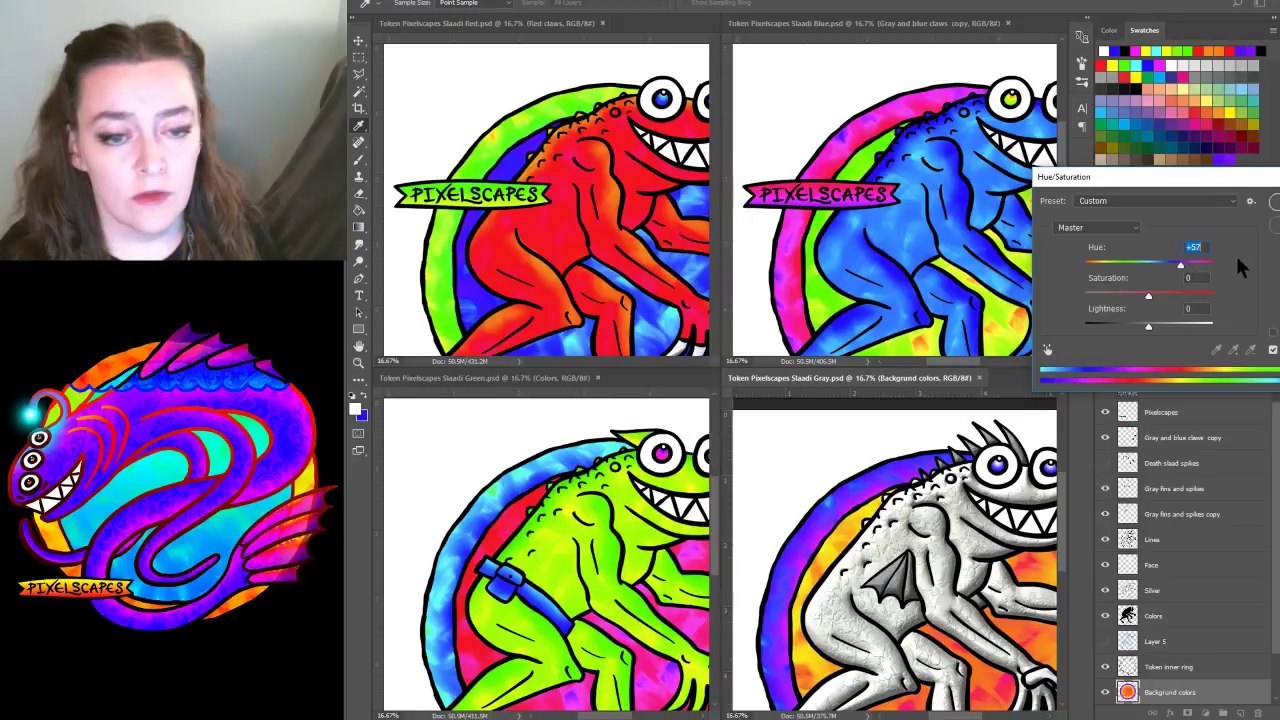
pyautogui.click(1274, 201)
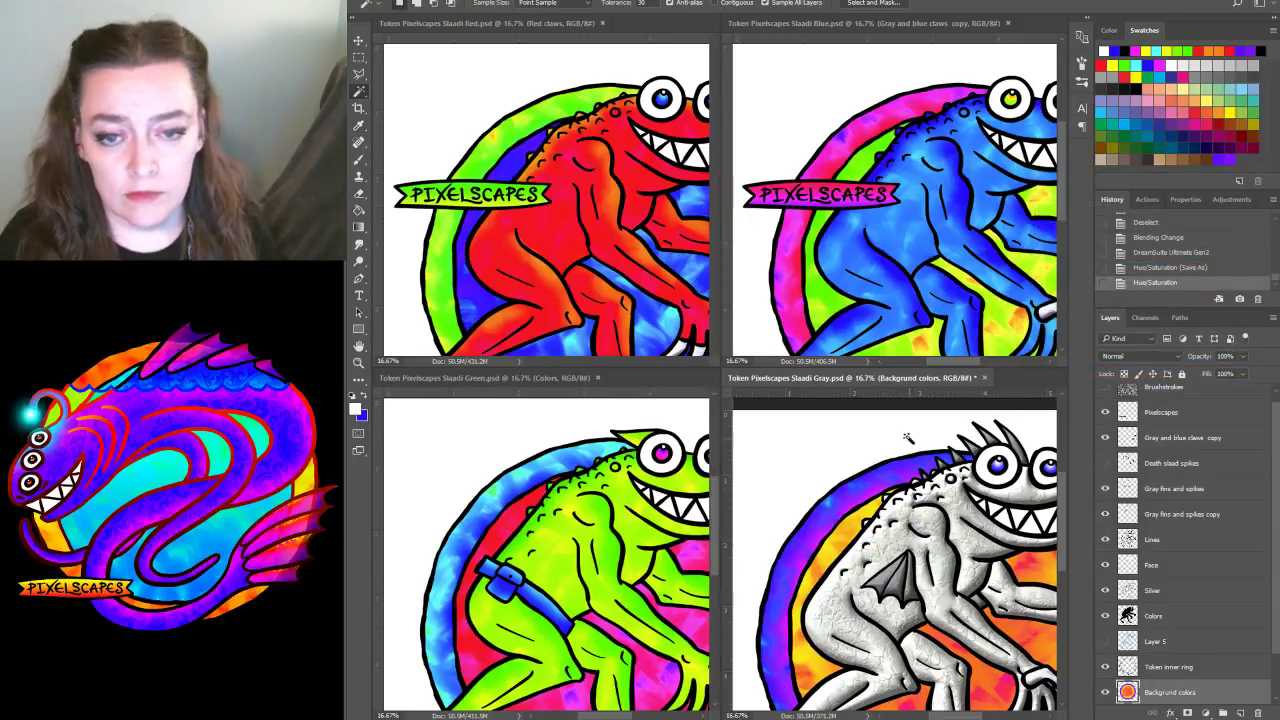
pyautogui.hotkey('ctrl', 's')
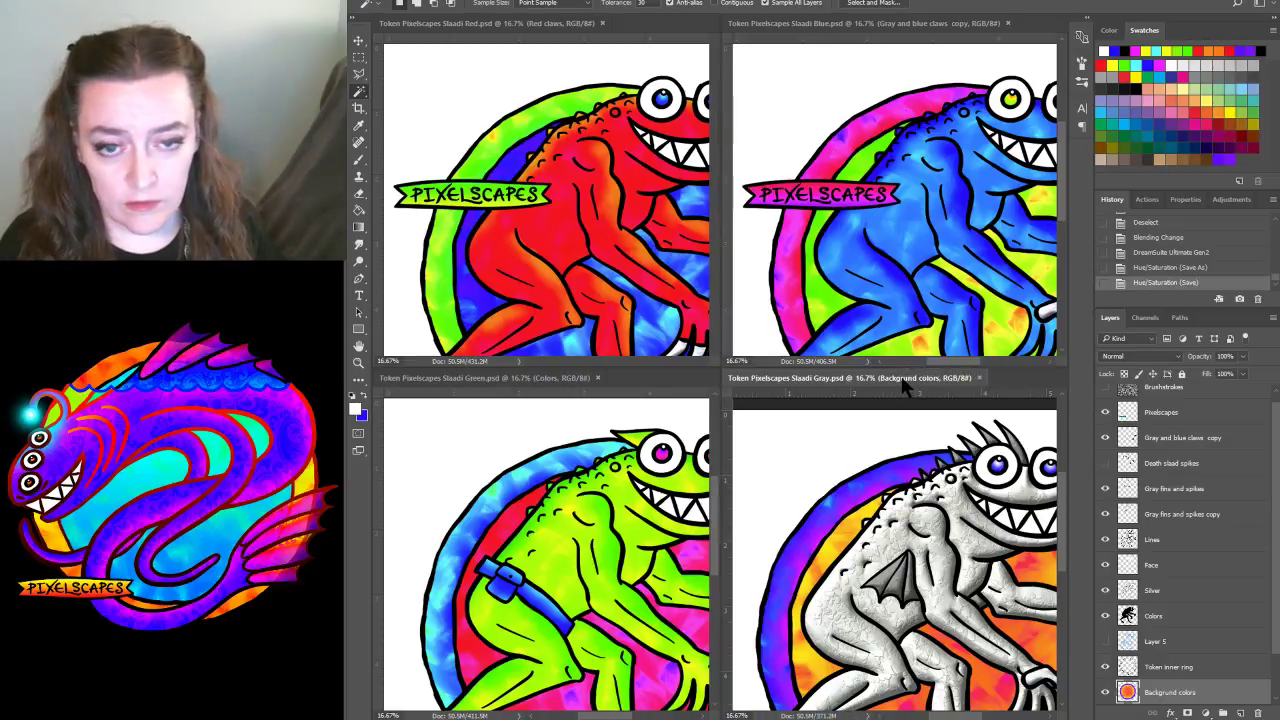
# Close the red, green and blue slaad token documents
pyautogui.click(602, 23)
pyautogui.click(600, 23)
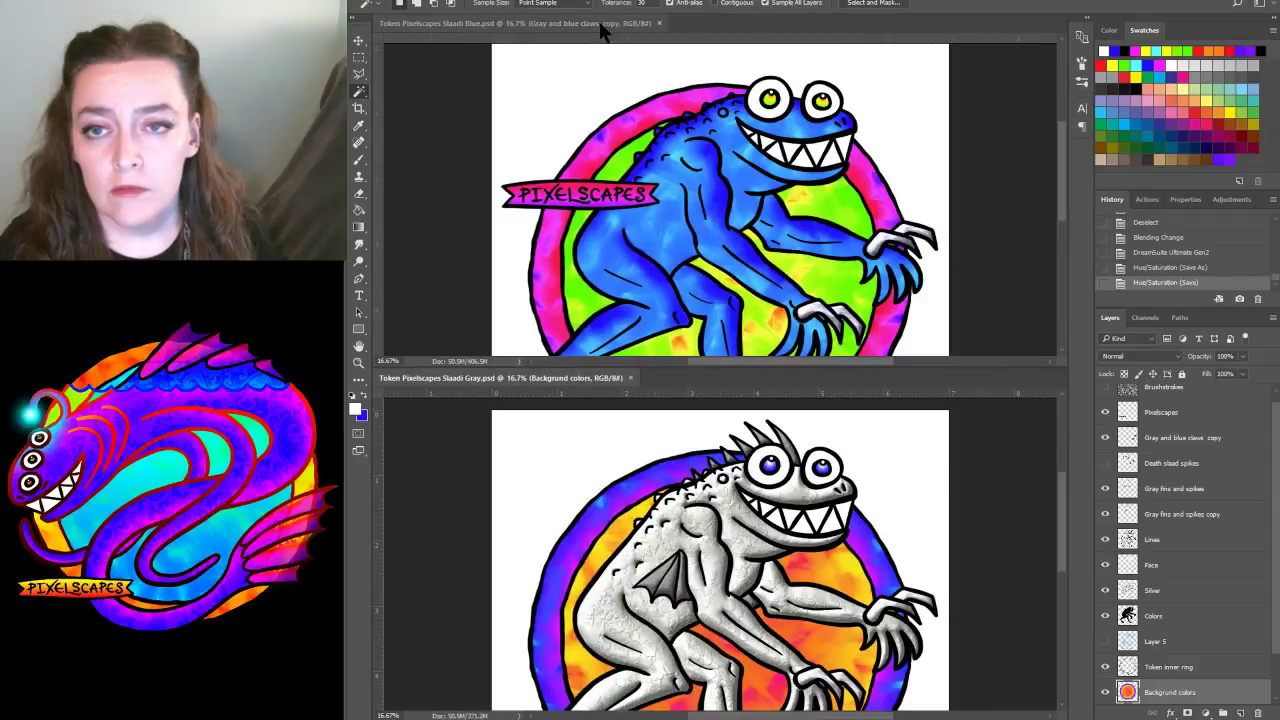
pyautogui.click(660, 22)
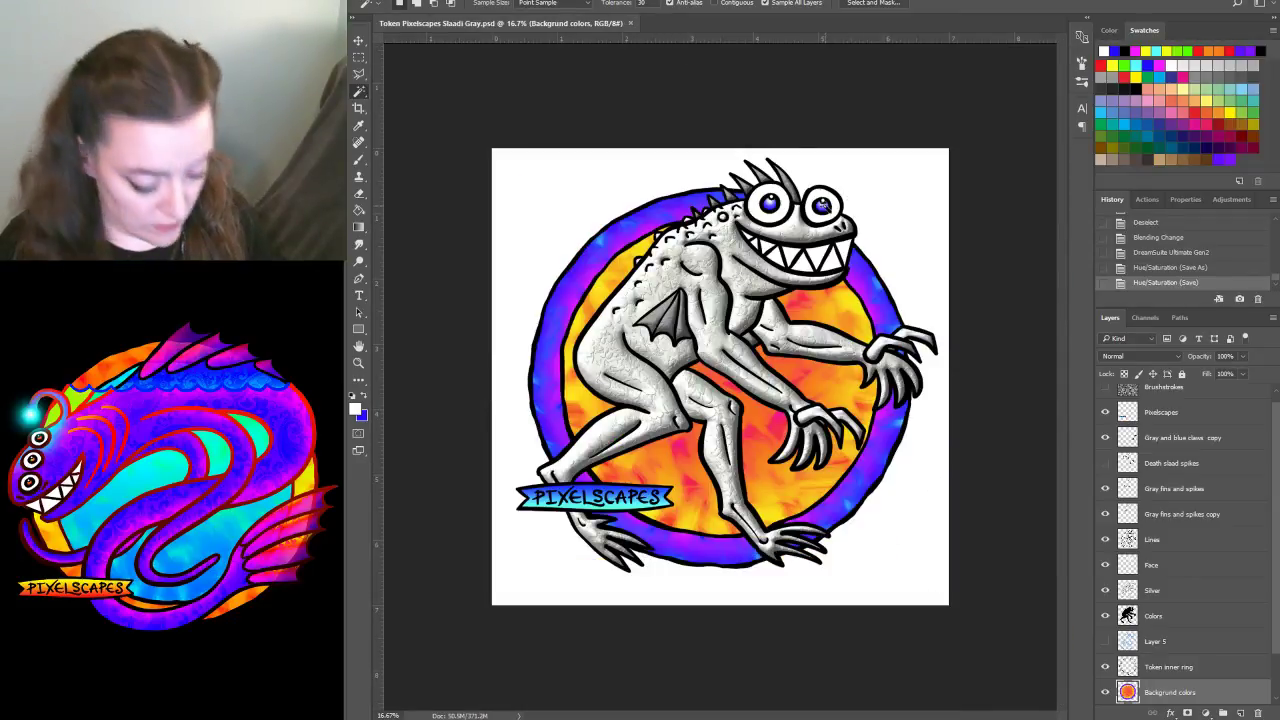
# Shift the Pixelscapes banner layer's hue from cyan to purple and save the document
pyautogui.hotkey('ctrl', '0')
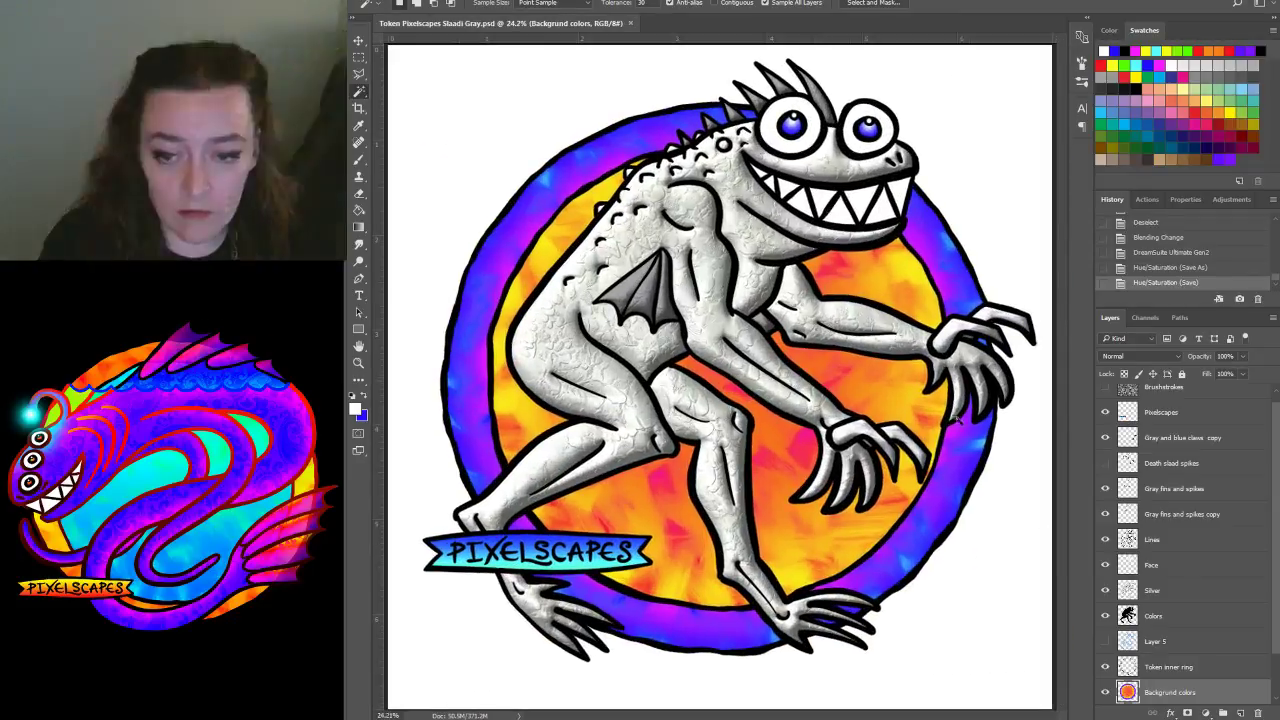
pyautogui.click(1173, 418)
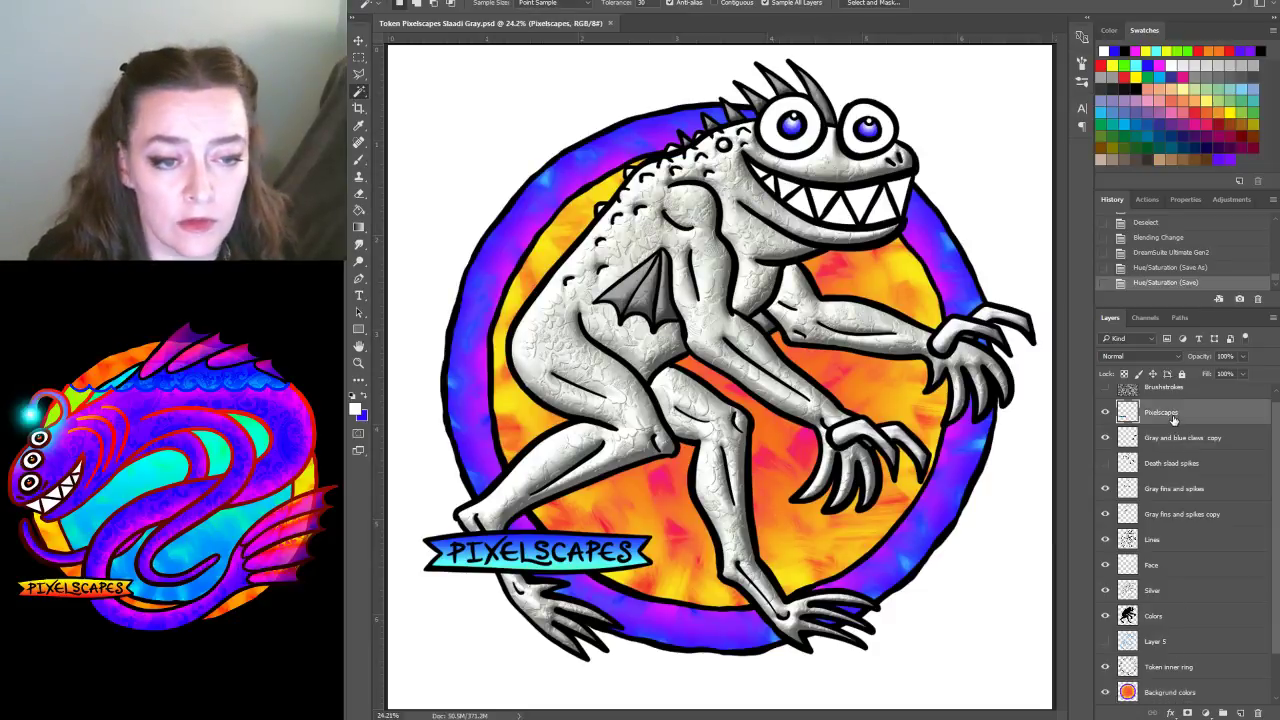
pyautogui.hotkey('ctrl', 'u')
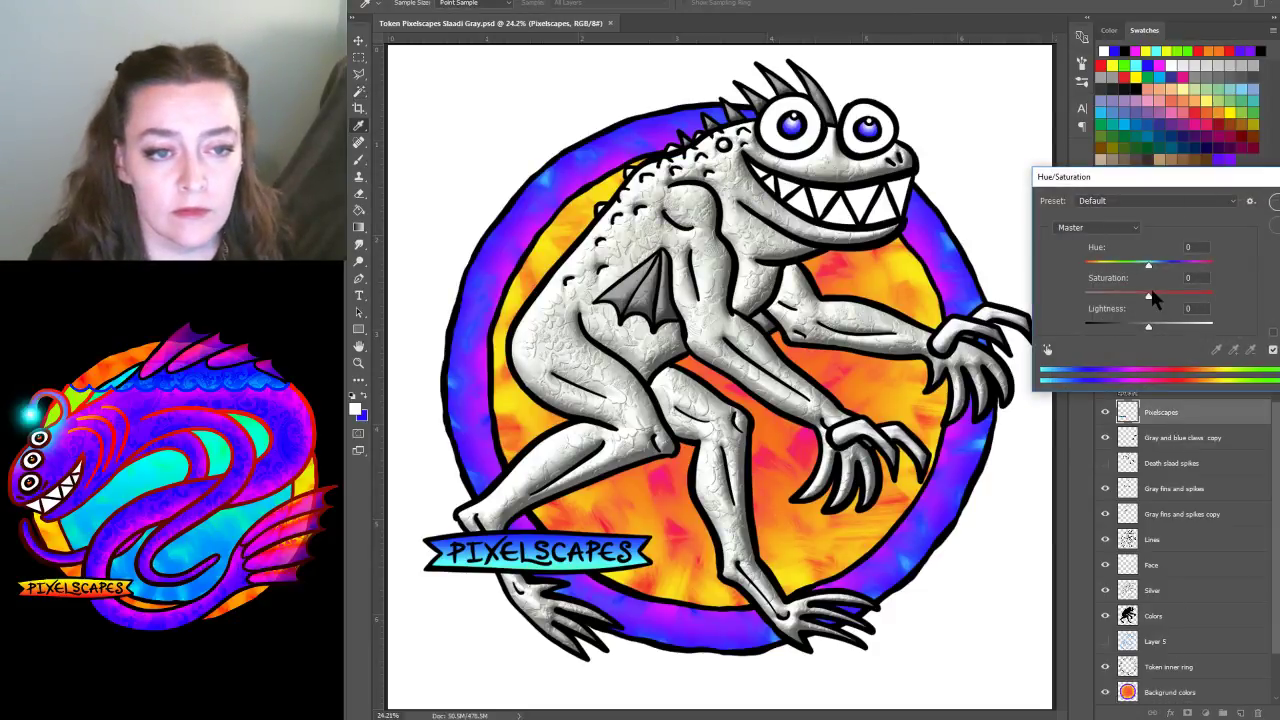
pyautogui.moveTo(1146, 268); pyautogui.dragTo(1183, 280)
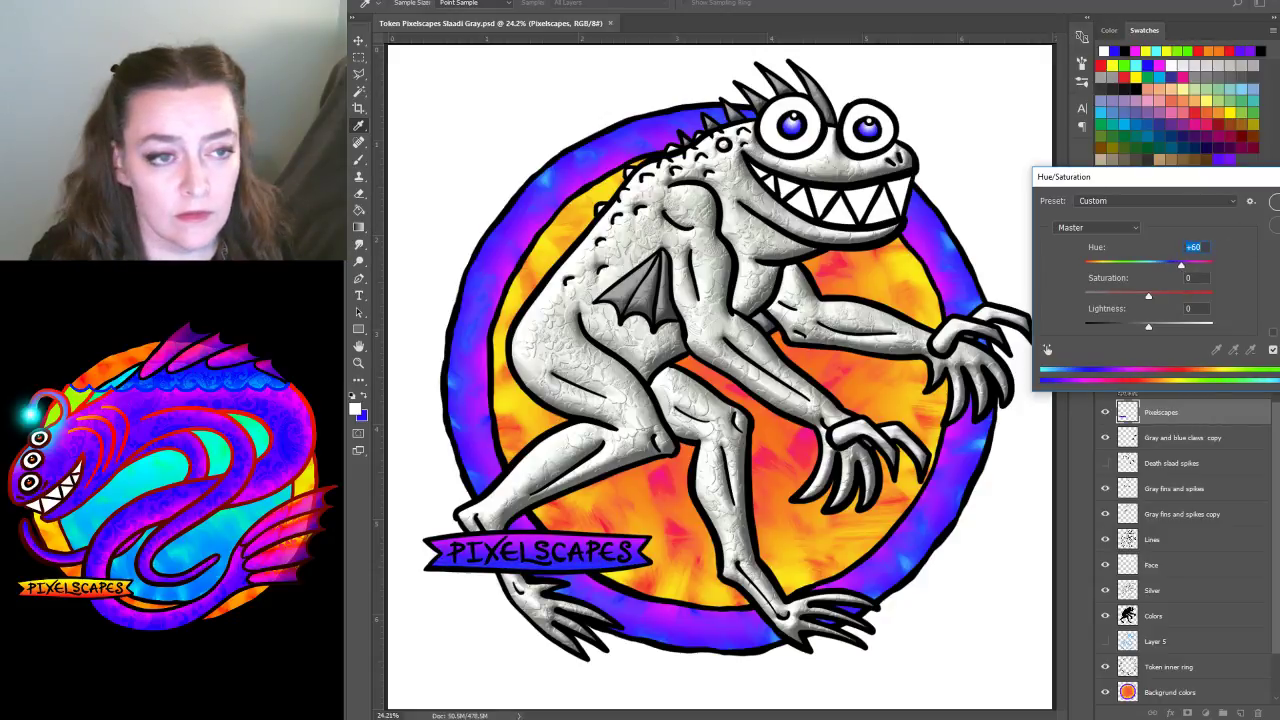
pyautogui.press('Return')
pyautogui.hotkey('ctrl', 's')
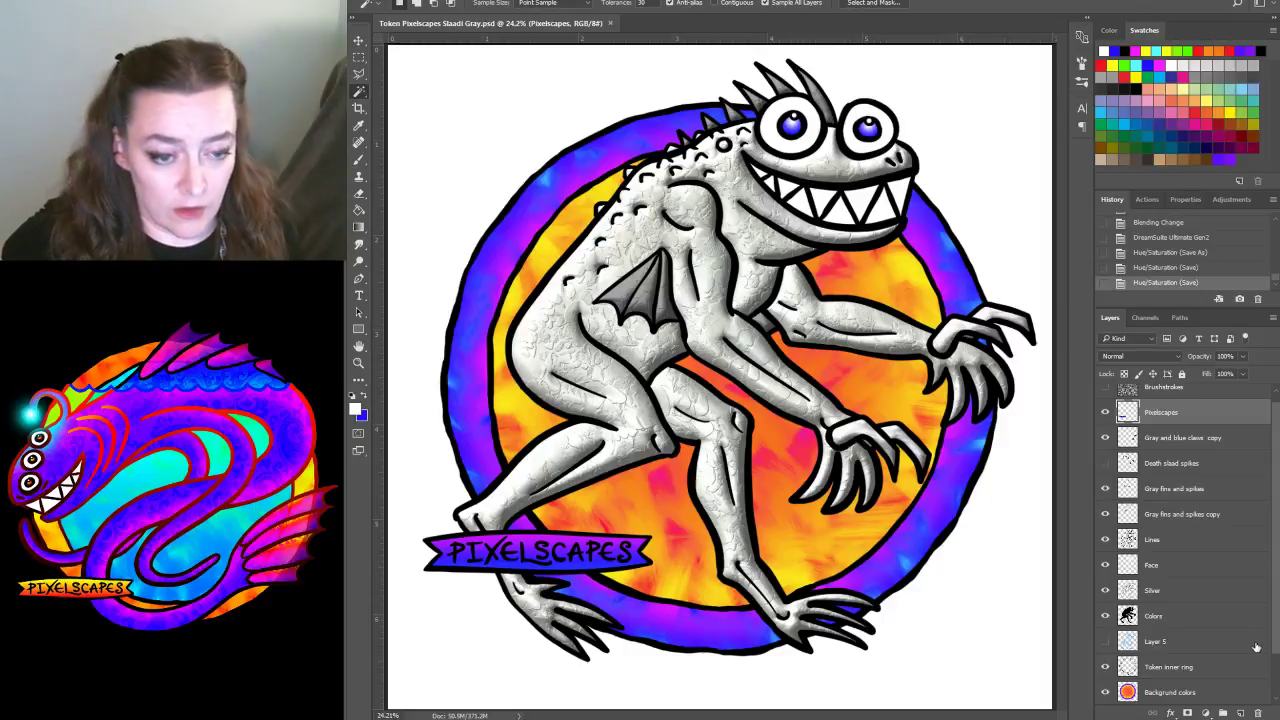
# Save as 'Token Pixelscapes Slaadi Death.psd', replacing 'Gray' with 'Death' in the name
pyautogui.scroll(1, 1276, 653)
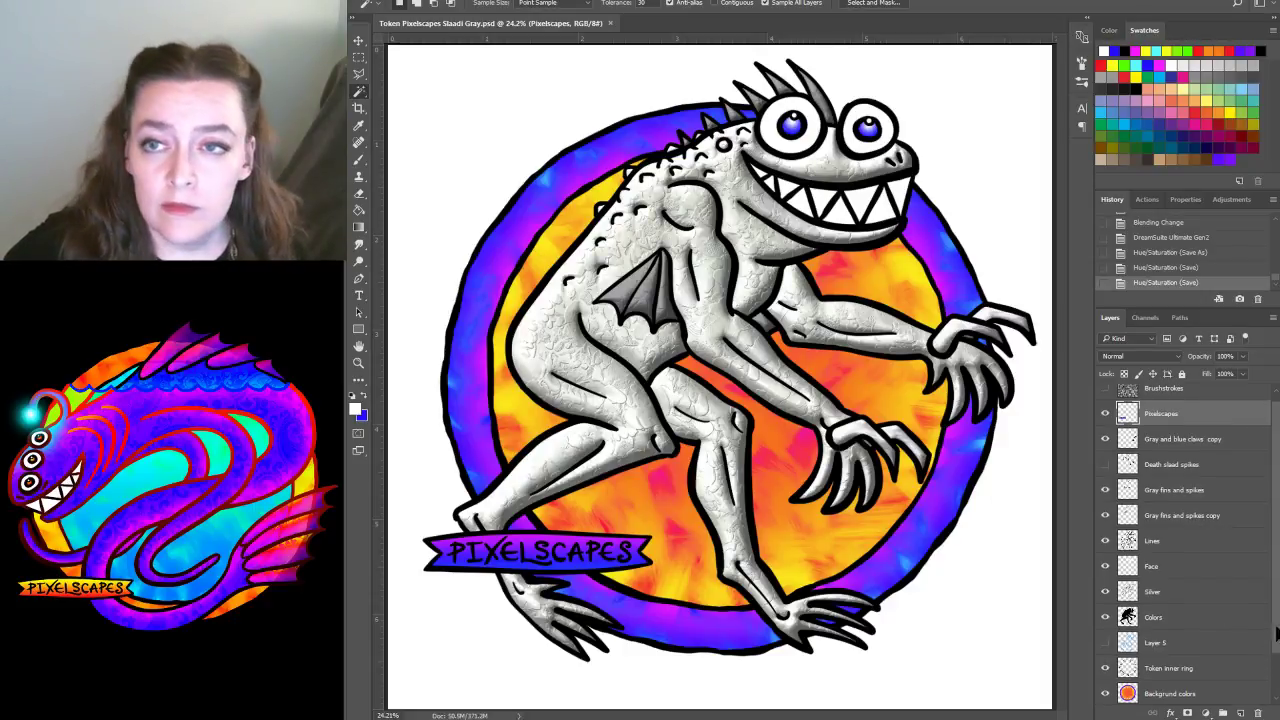
pyautogui.hotkey('alt', 'f')
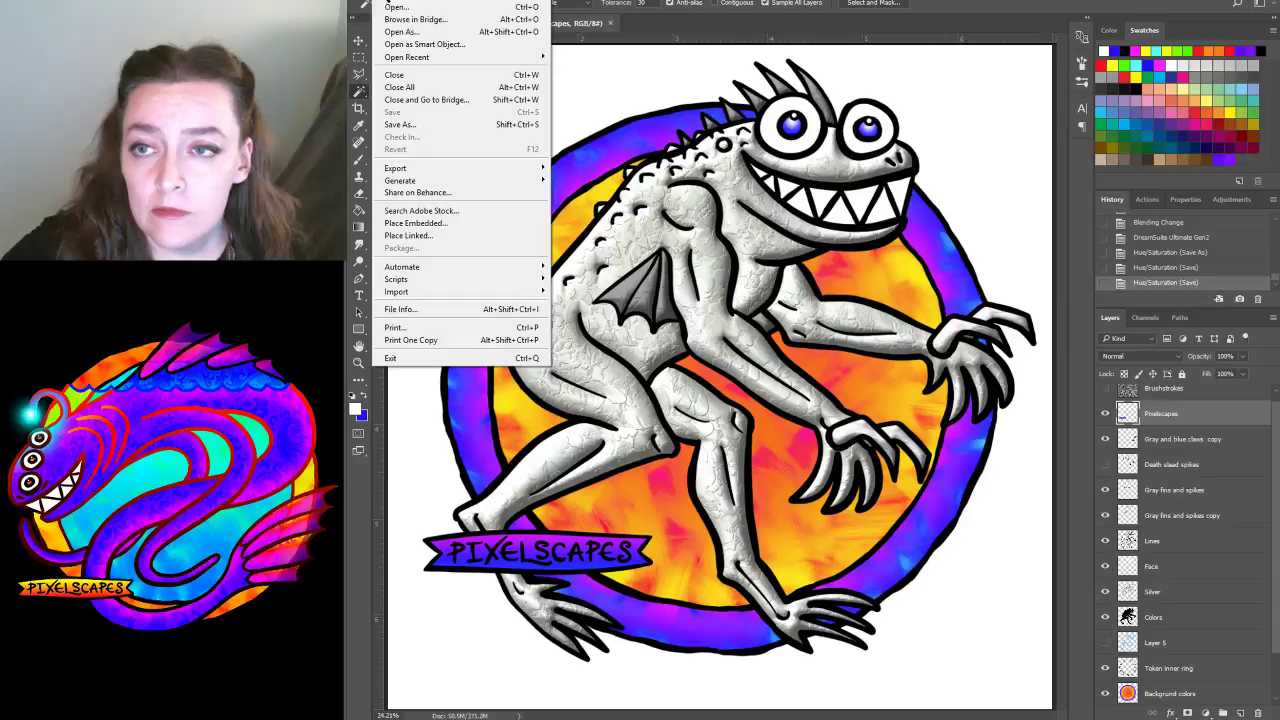
pyautogui.click(414, 123)
pyautogui.click(518, 373)
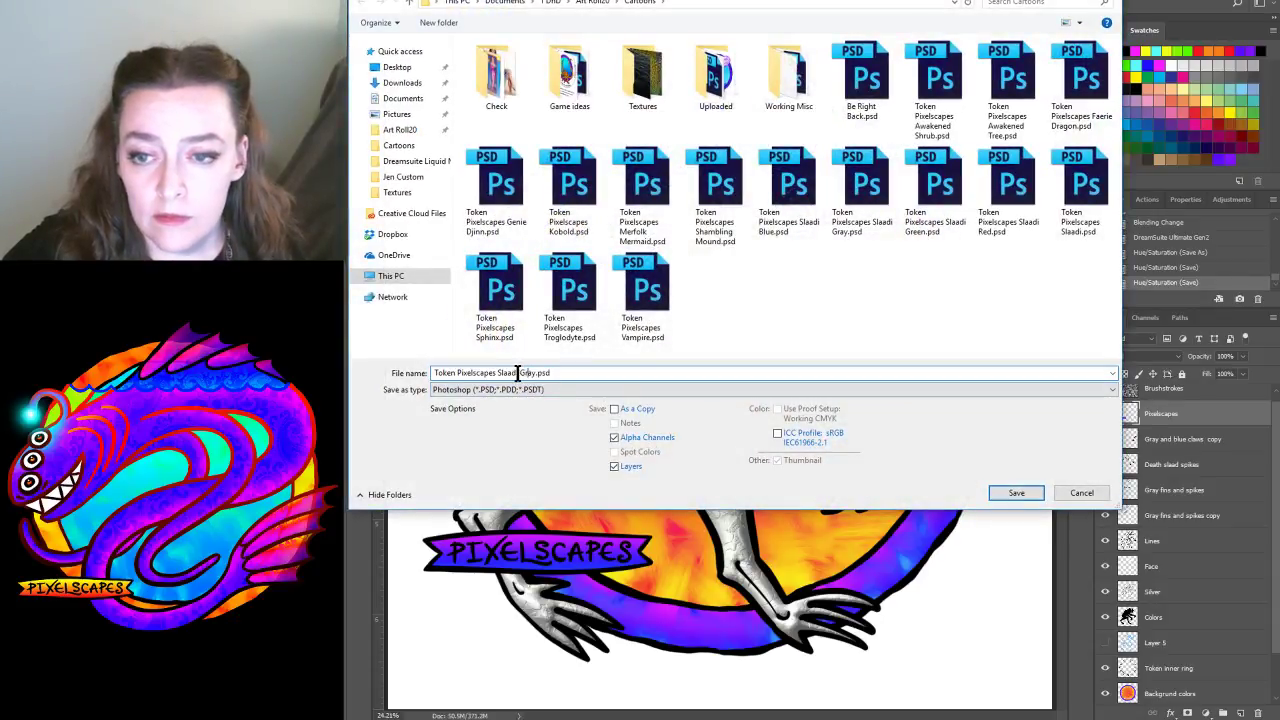
pyautogui.moveTo(519, 372); pyautogui.dragTo(537, 372)
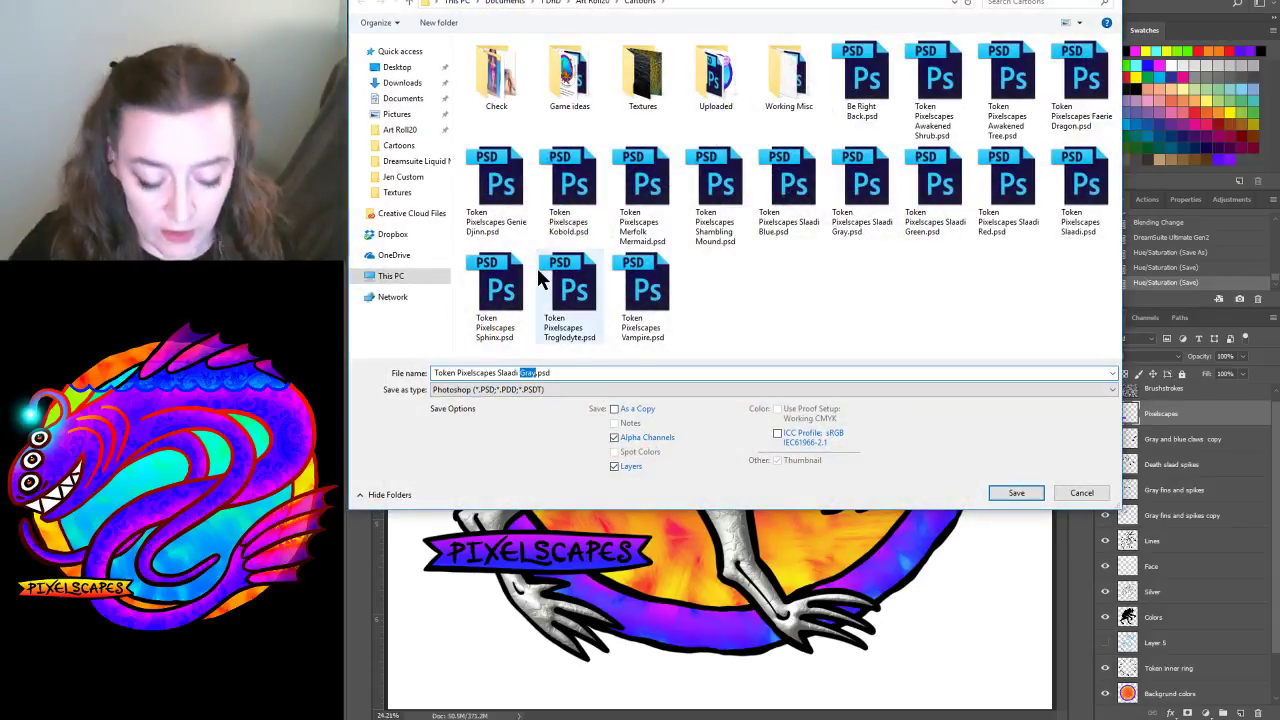
pyautogui.write('Death')
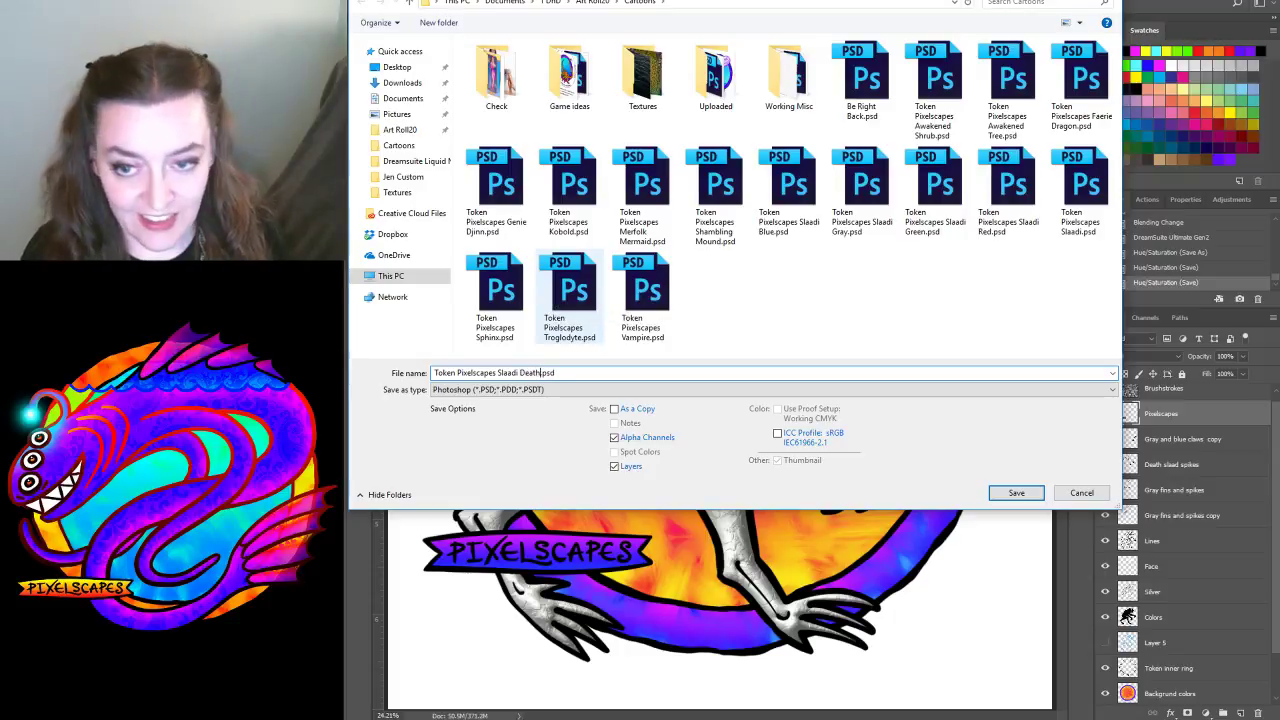
pyautogui.press('Return')
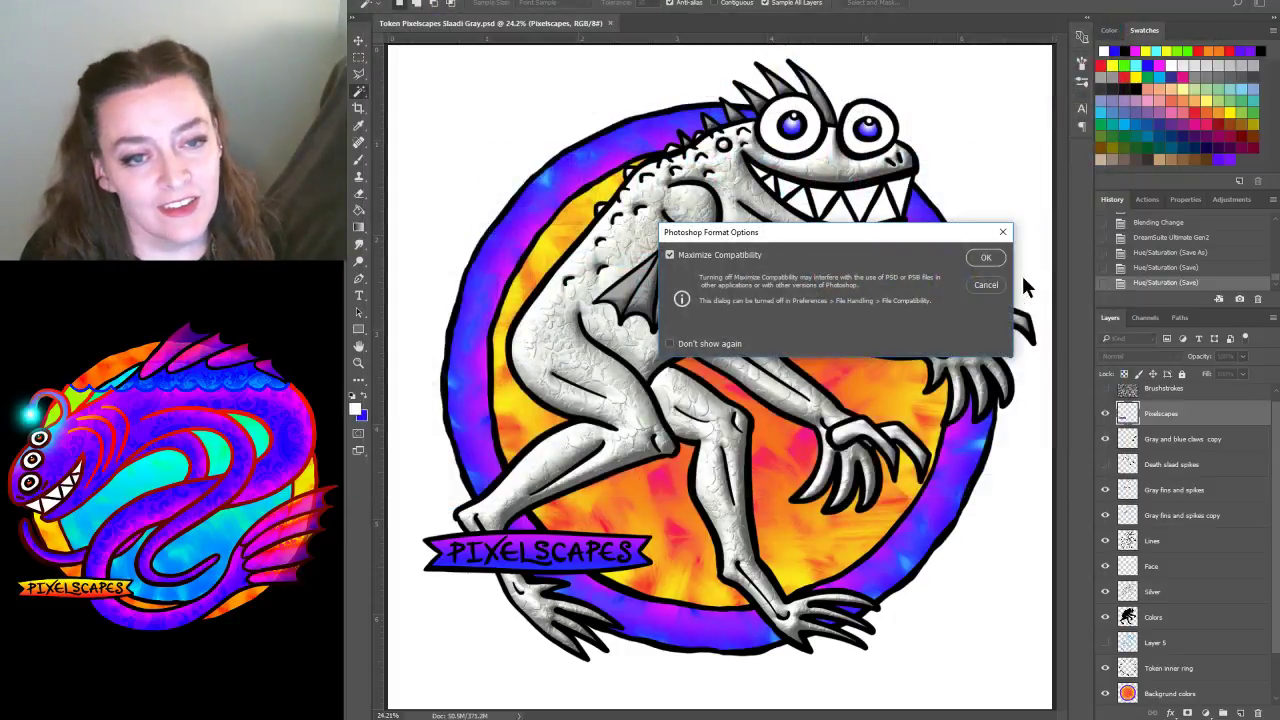
pyautogui.click(994, 258)
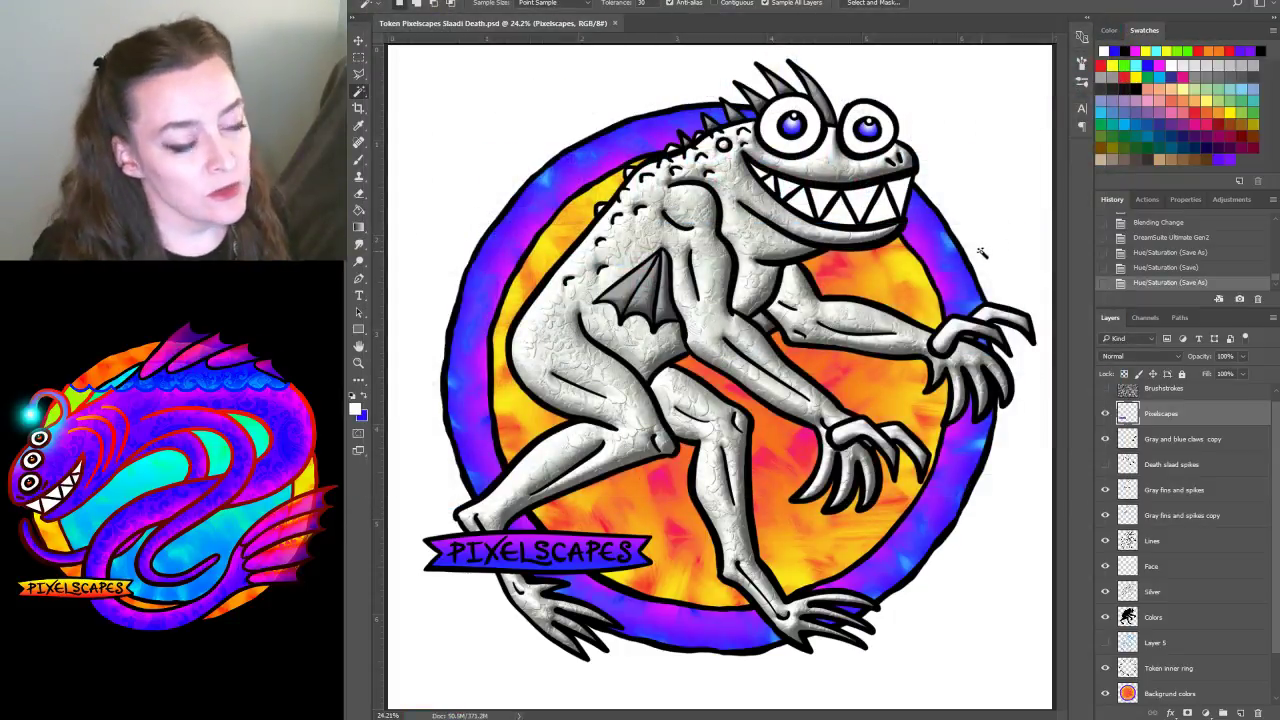
# Hide the Gray and blue claws copy, Gray fins and spikes, and its copy layers
pyautogui.click(1106, 441)
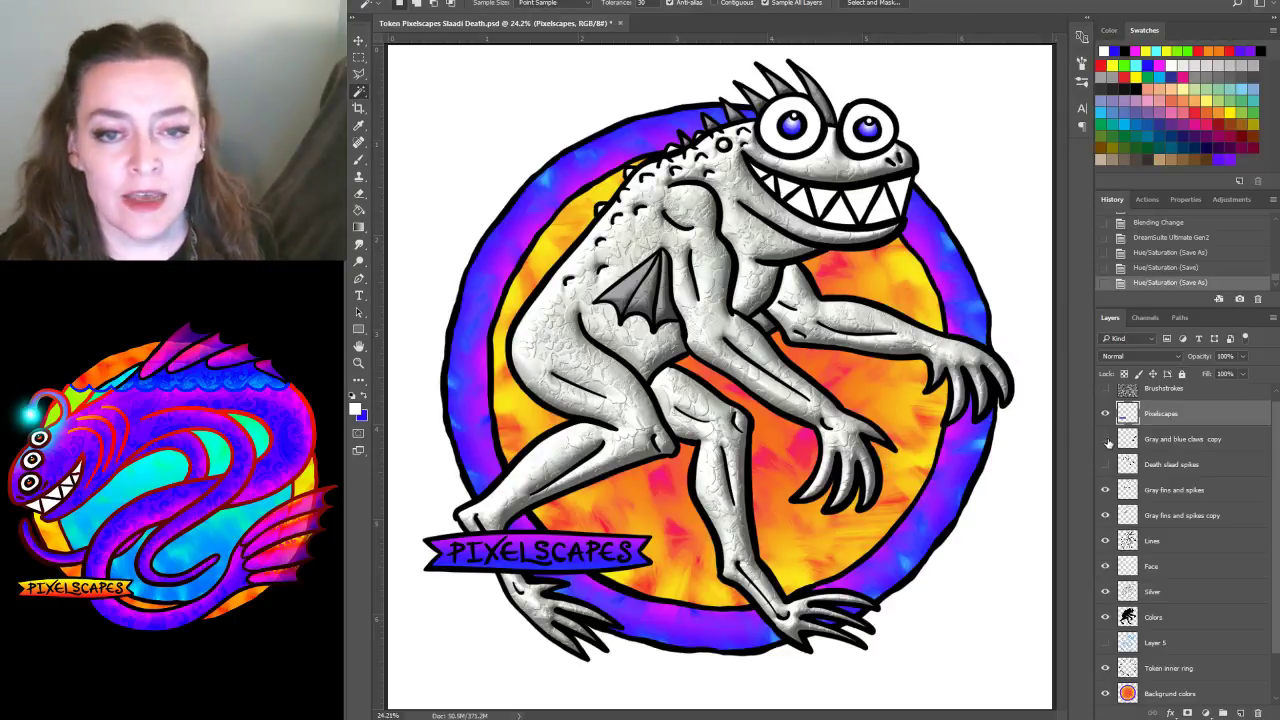
pyautogui.click(1178, 500)
pyautogui.click(1189, 517)
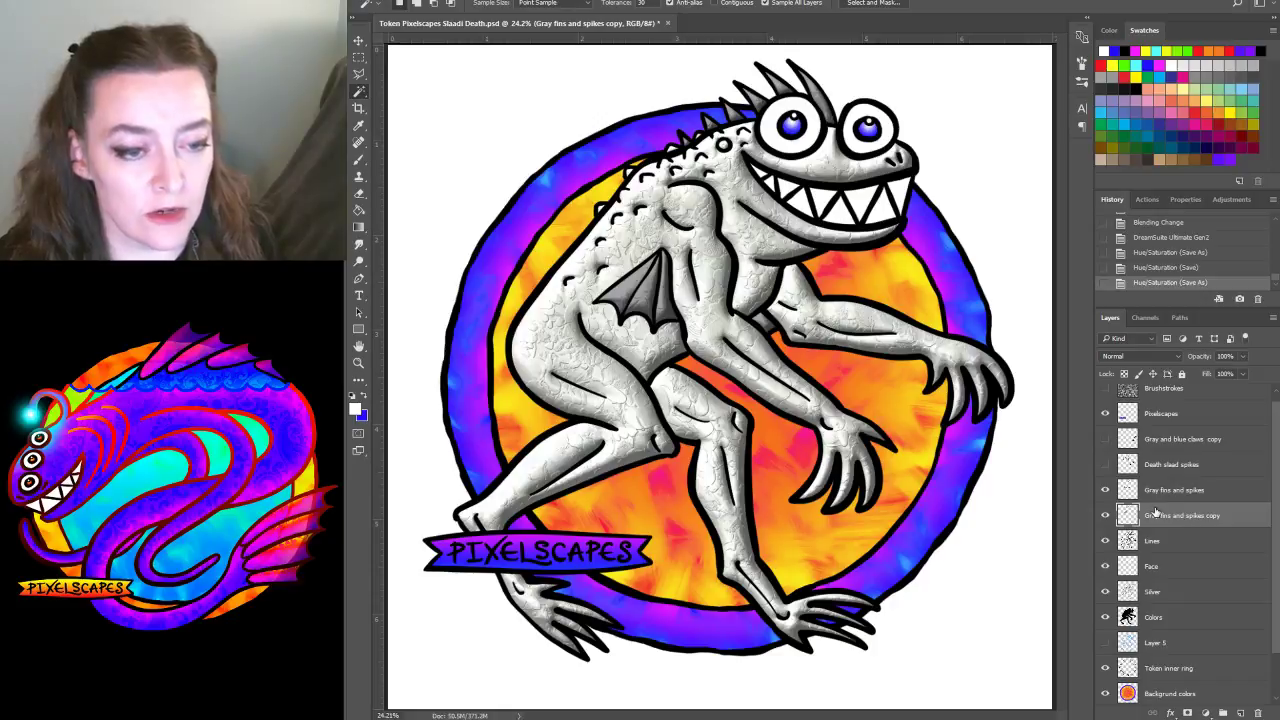
pyautogui.click(1178, 499)
pyautogui.click(1105, 491)
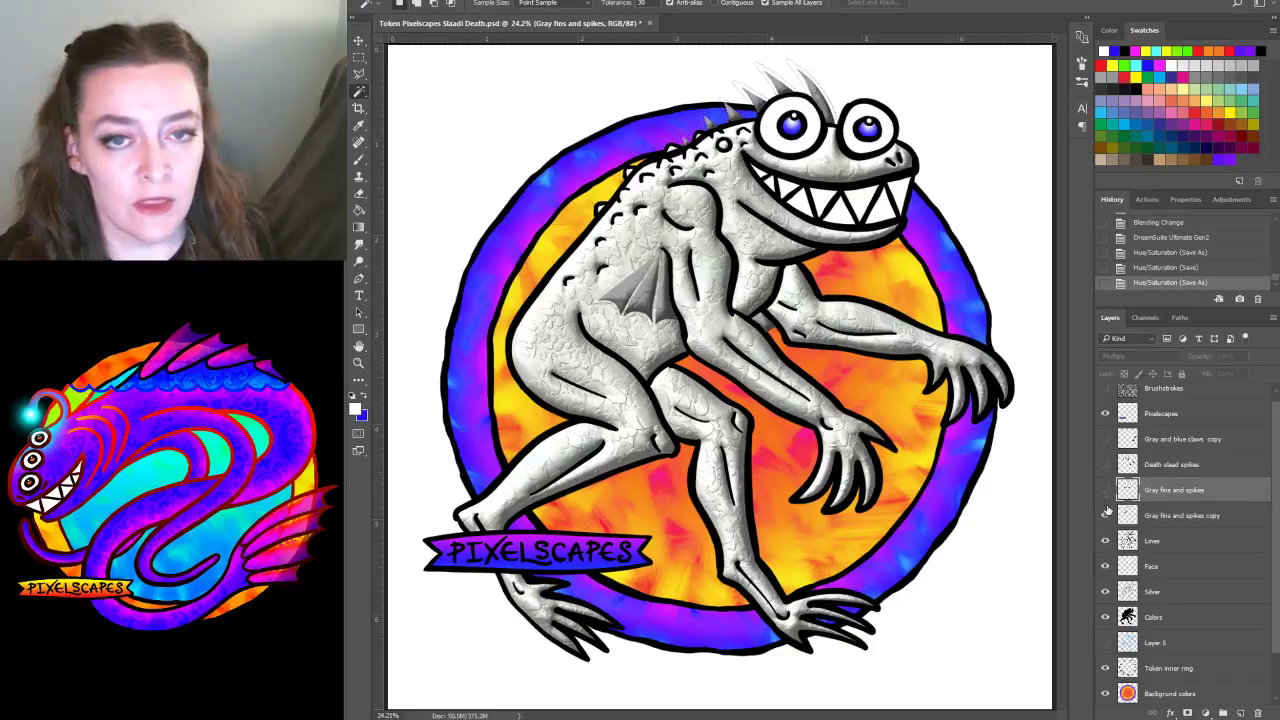
pyautogui.click(1106, 516)
pyautogui.click(1106, 516)
pyautogui.click(1106, 516)
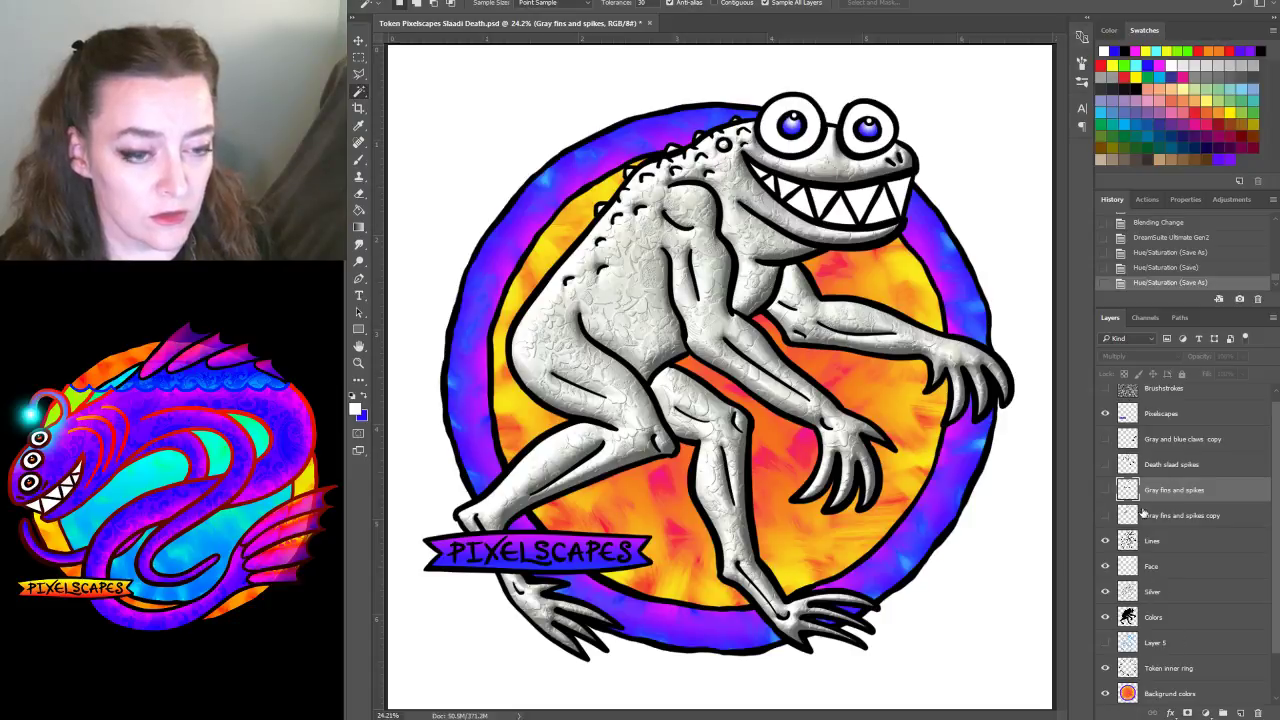
pyautogui.scroll(1, 1146, 518)
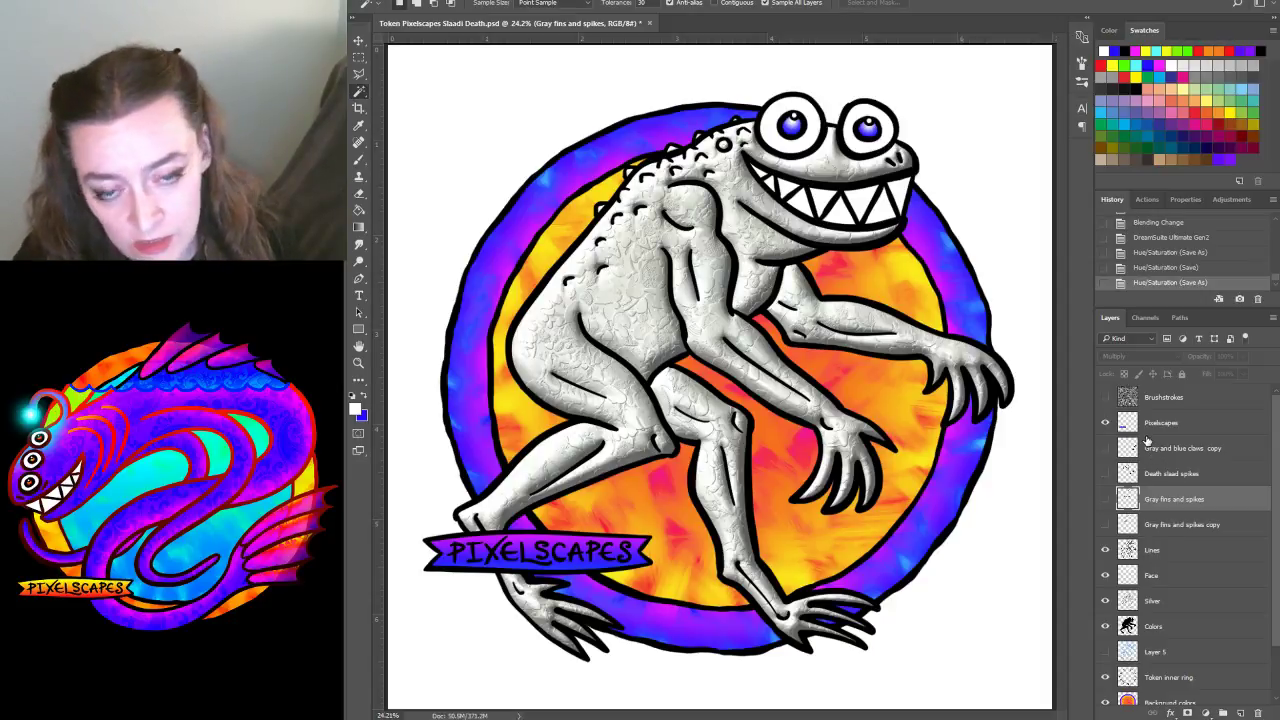
# Show the Death slaad spikes layer and place a duplicate beneath it
pyautogui.click(1105, 474)
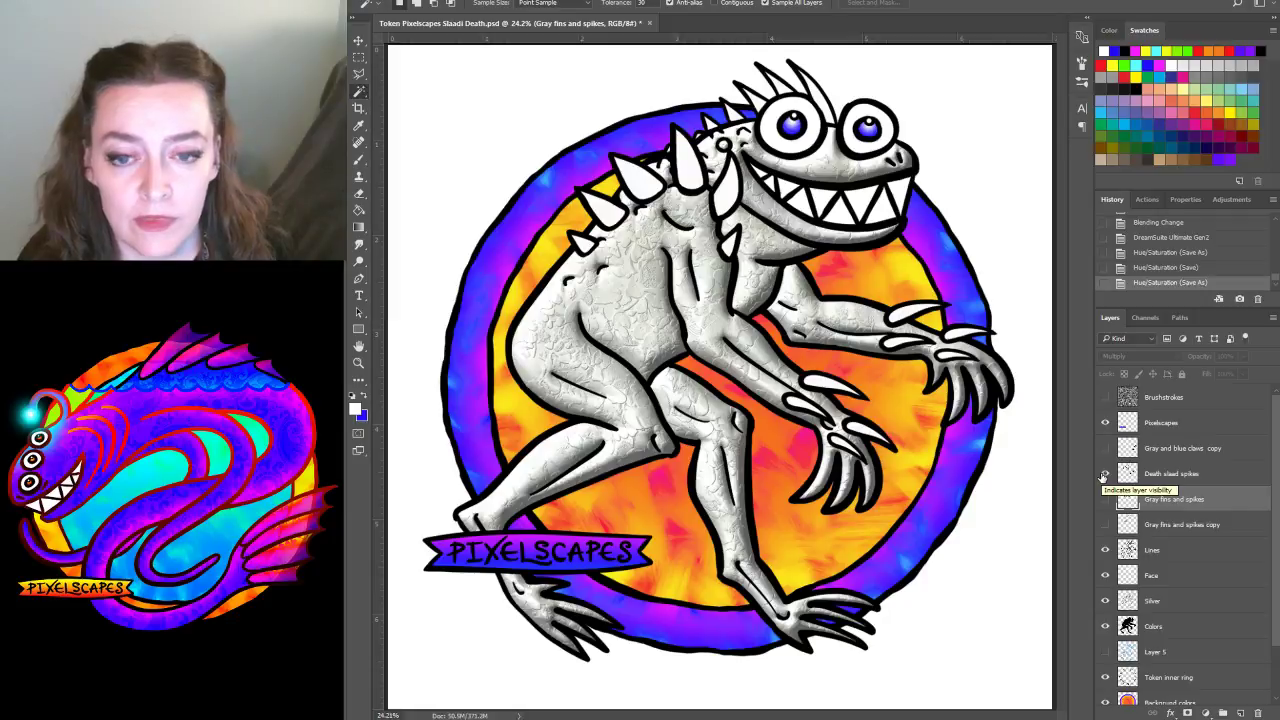
pyautogui.moveTo(1180, 478); pyautogui.dragTo(1240, 713)
pyautogui.moveTo(1172, 476); pyautogui.dragTo(1170, 500)
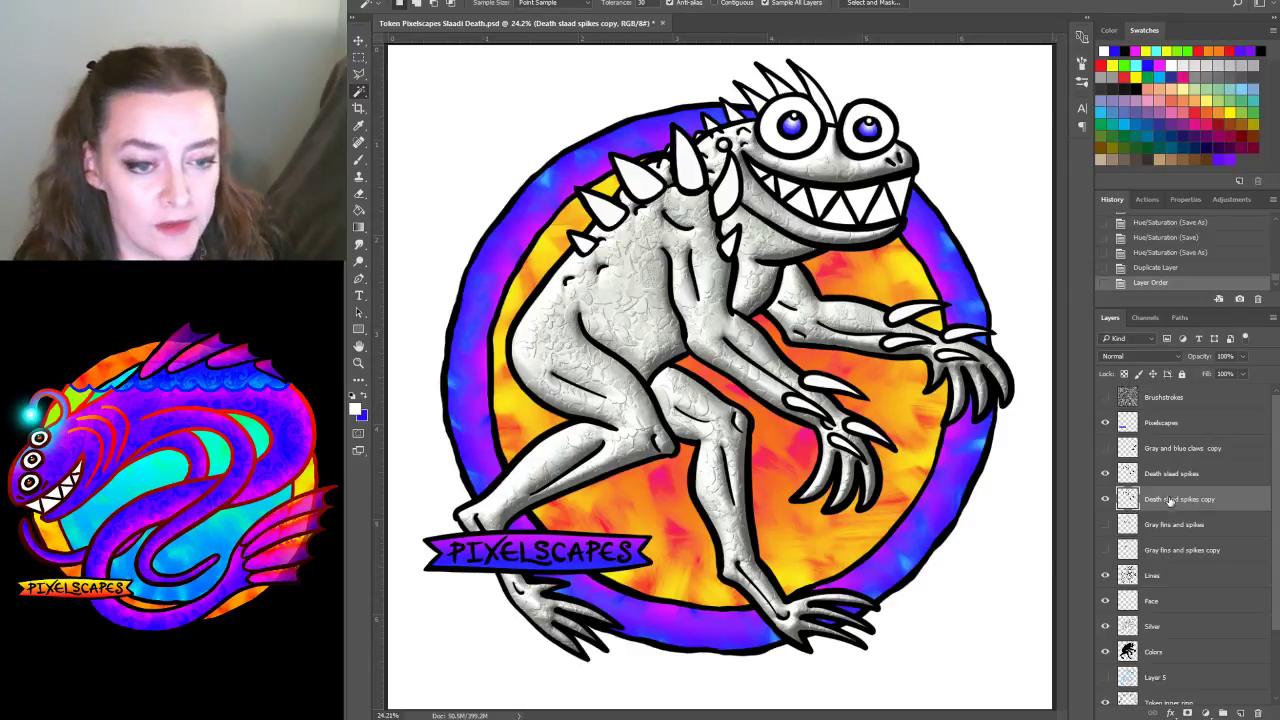
# Clear the slightly expanded area around the spikes and claws on the copy, then deselect
pyautogui.click(613, 108)
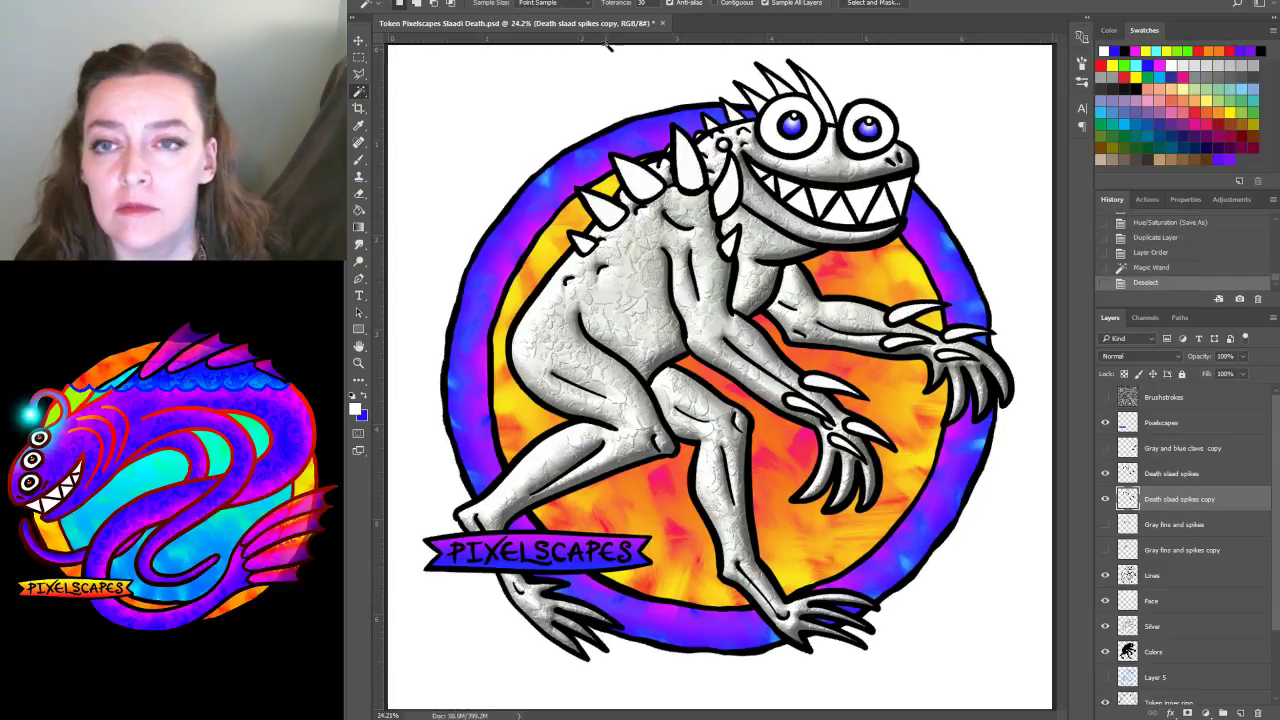
pyautogui.hotkey('ctrl', 'd')
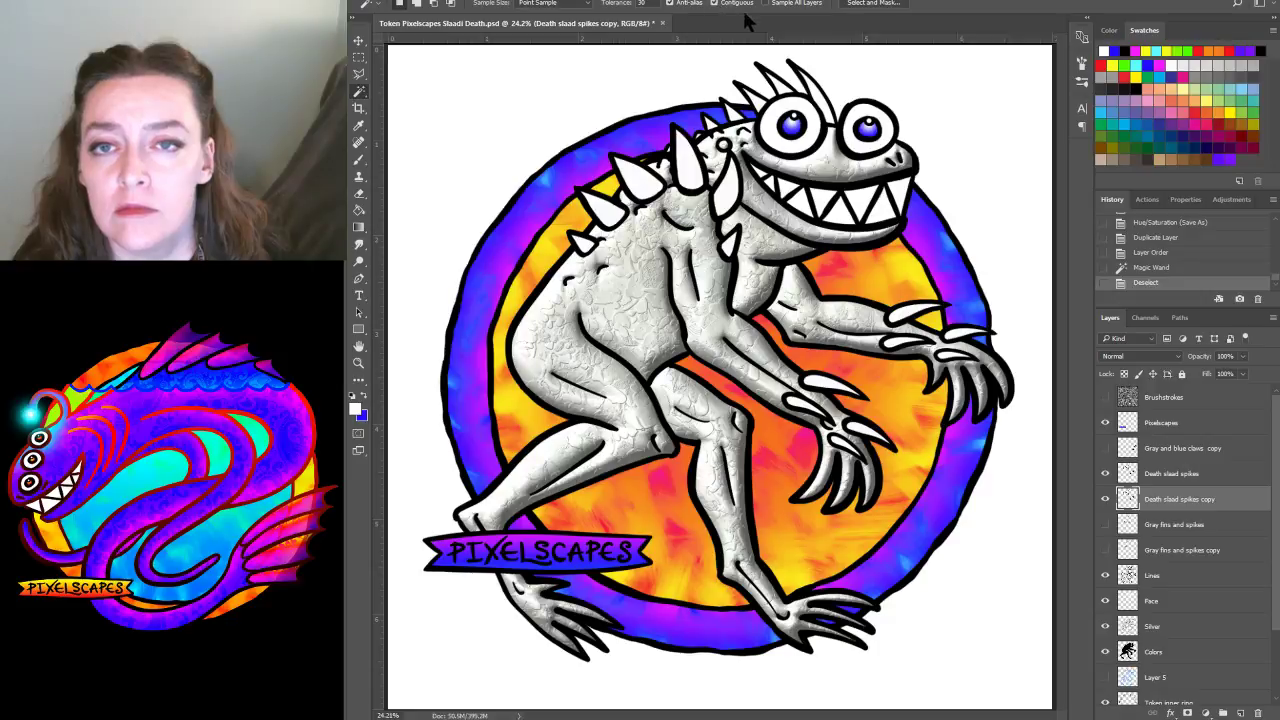
pyautogui.click(893, 89)
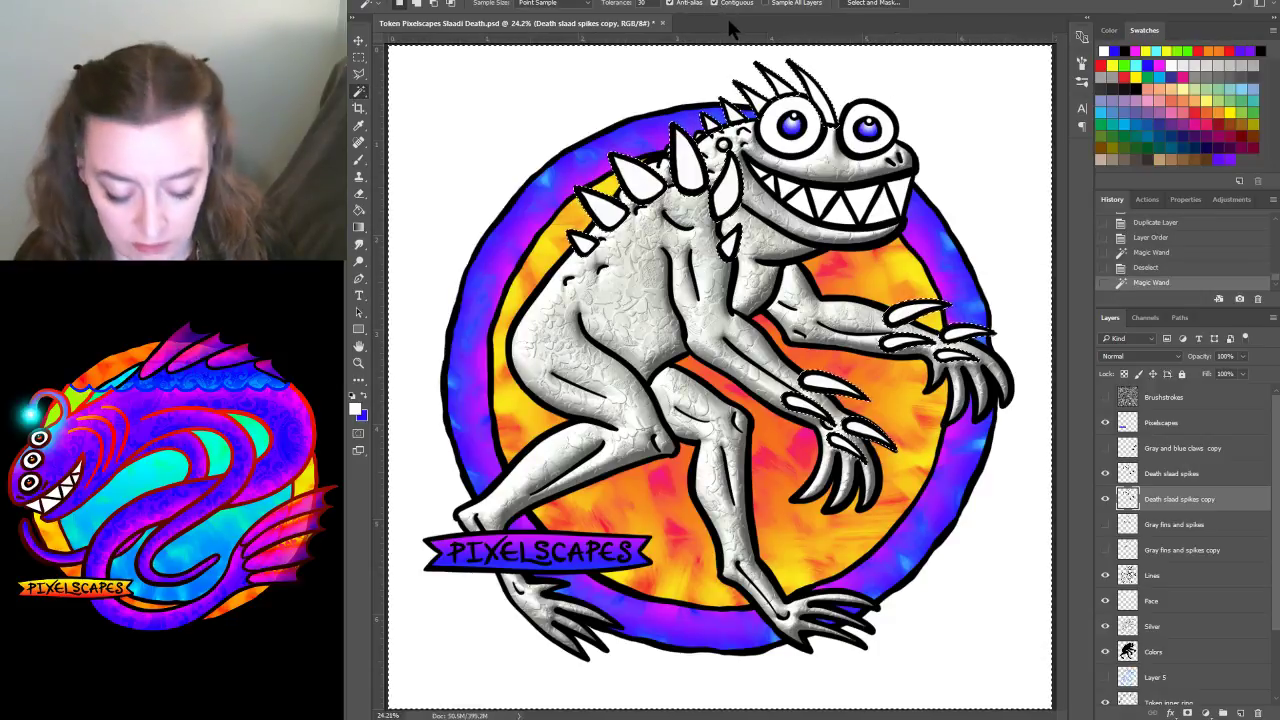
pyautogui.press('F2')
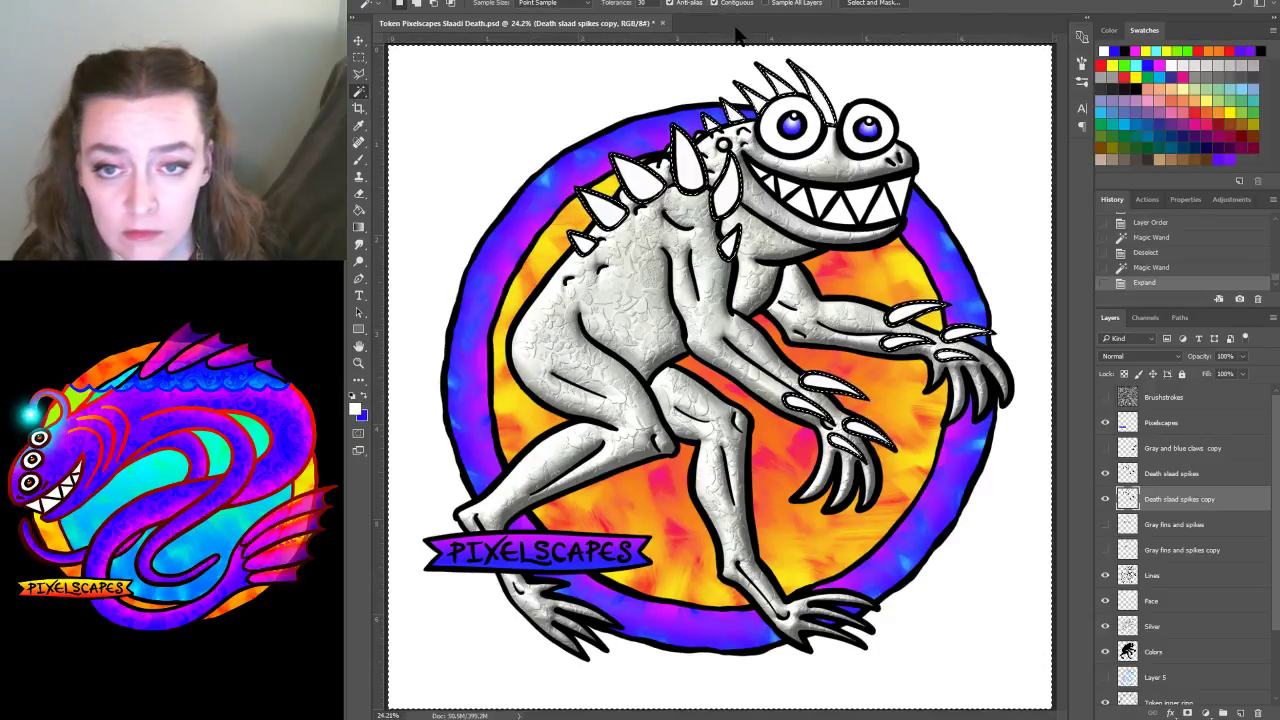
pyautogui.press('Delete')
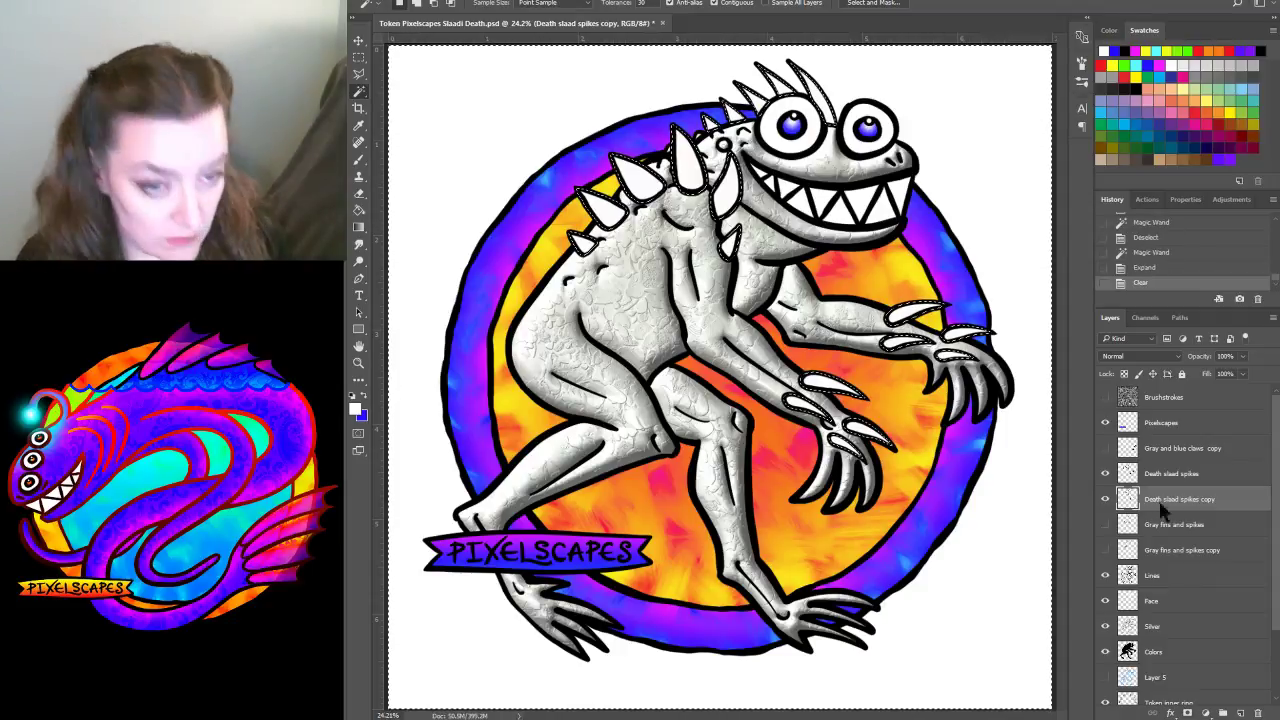
pyautogui.click(526, 2)
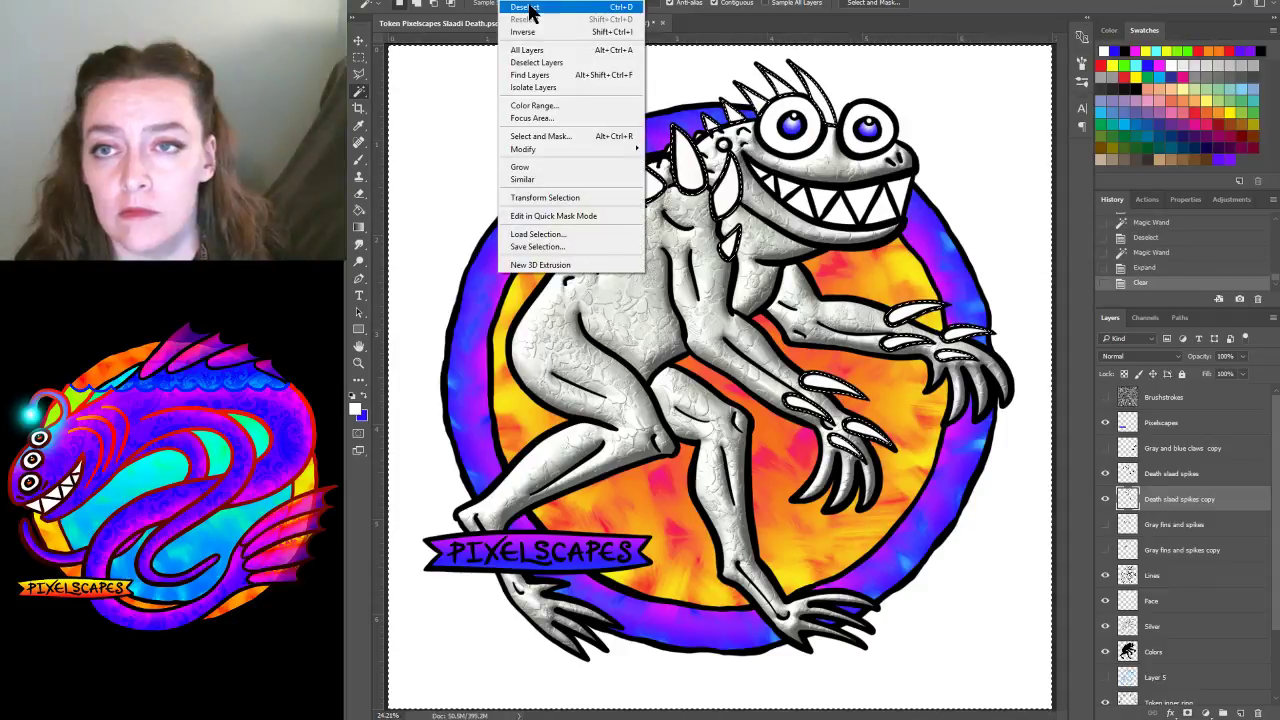
pyautogui.click(528, 8)
# Texture the spikes with DreamSuite, set the original to Multiply, and merge it into the copy
pyautogui.click(555, 3)
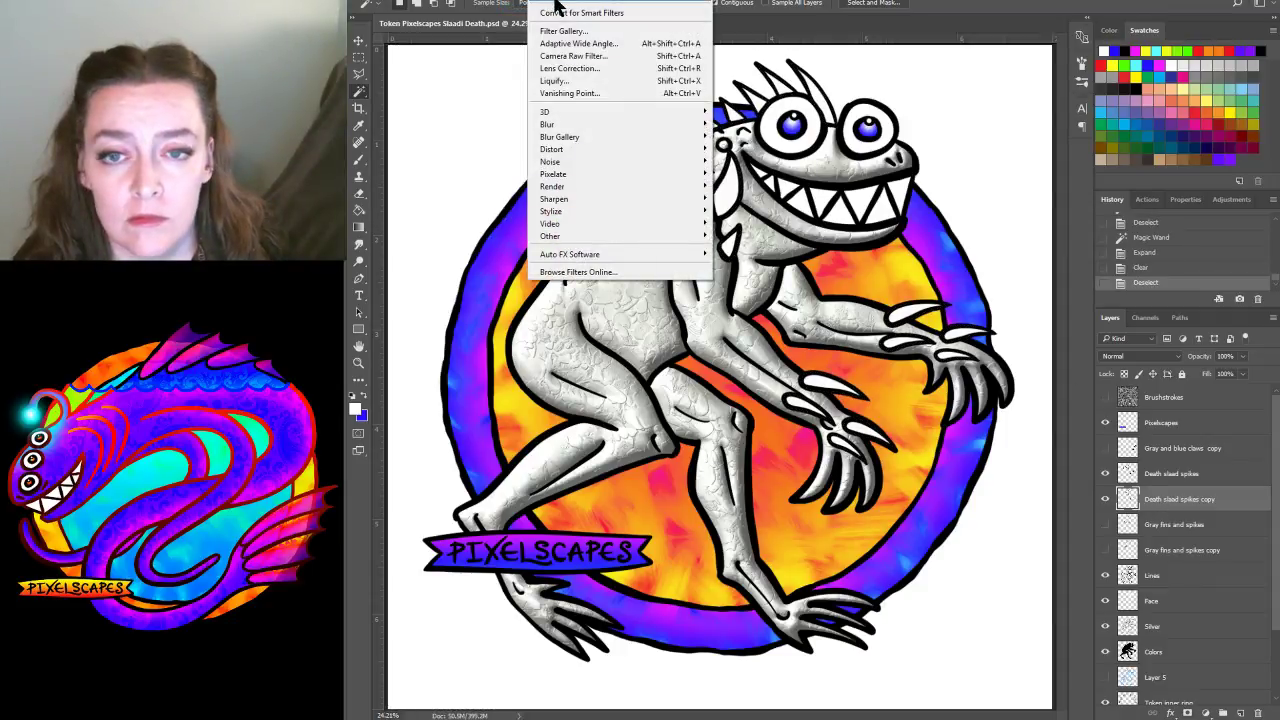
pyautogui.click(555, 4)
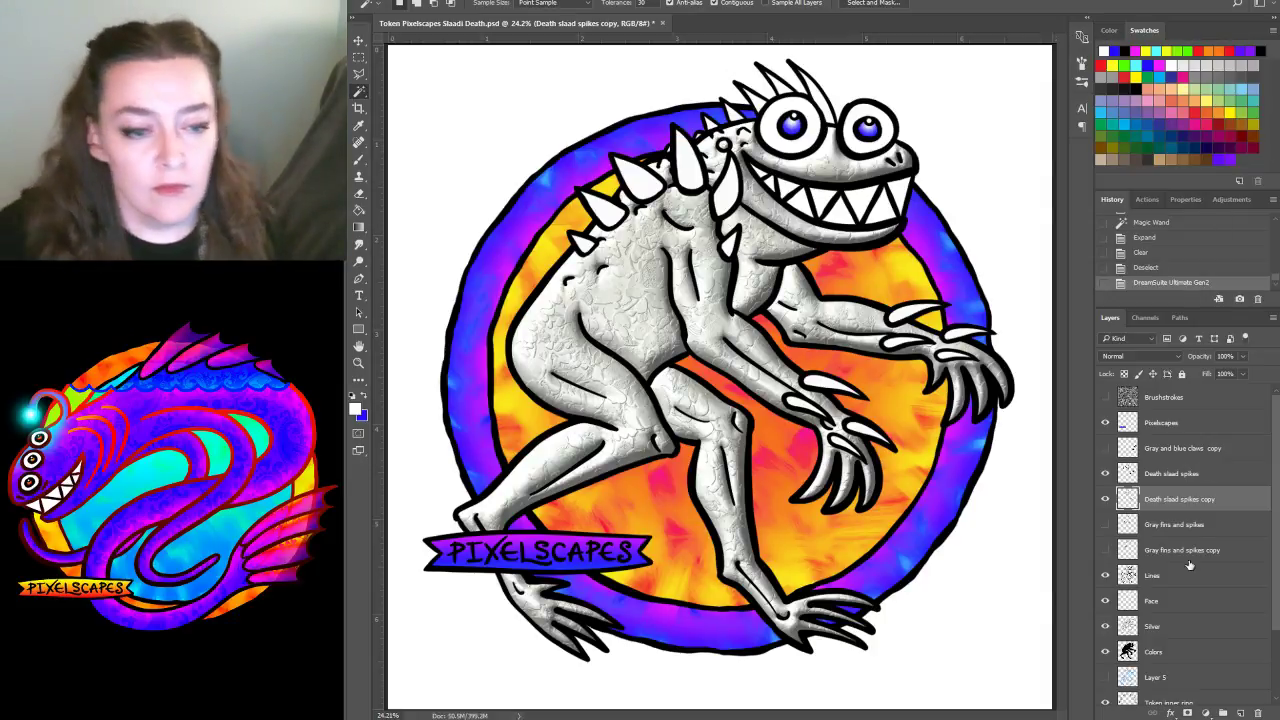
pyautogui.click(1162, 477)
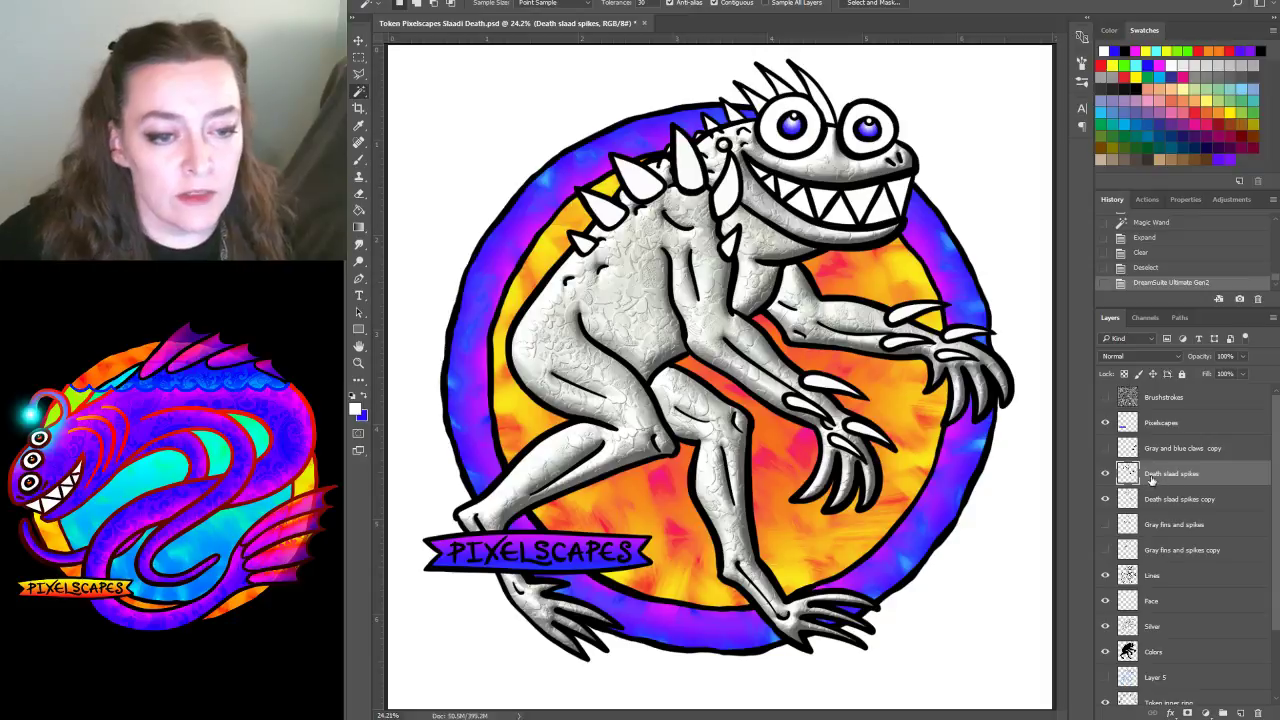
pyautogui.click(1135, 356)
pyautogui.click(1130, 412)
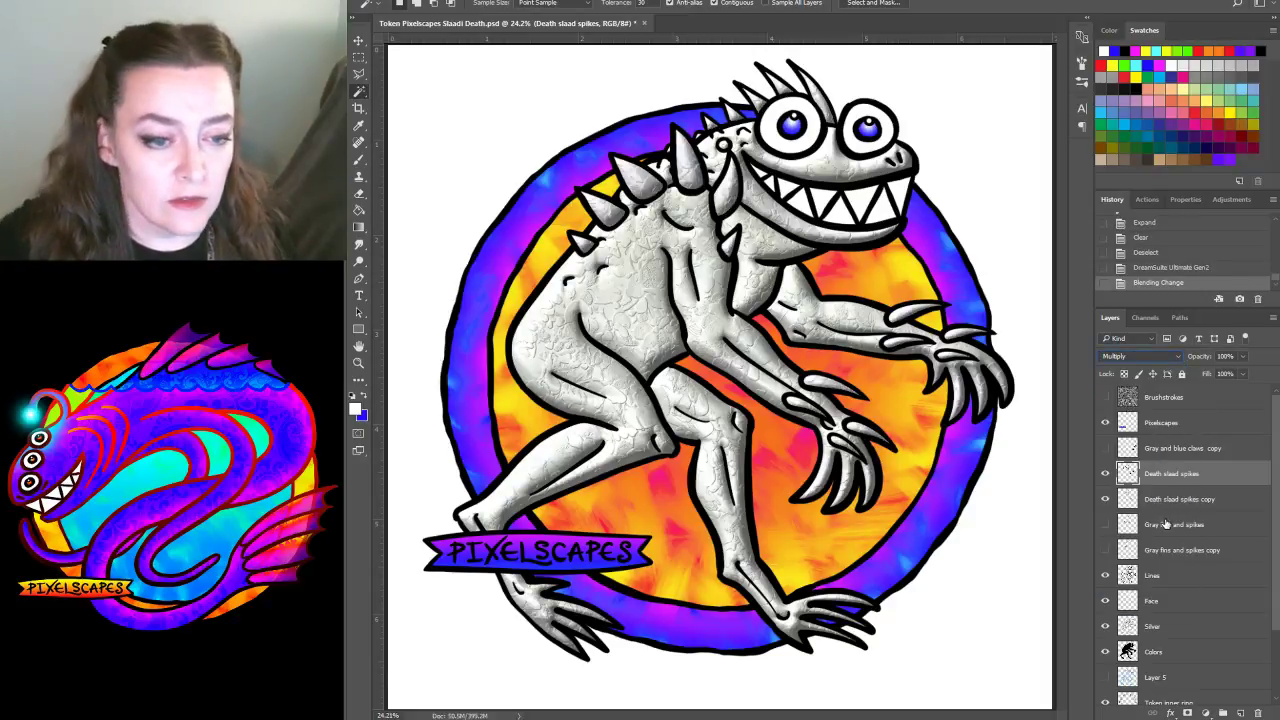
pyautogui.hotkey('ctrl', 'e')
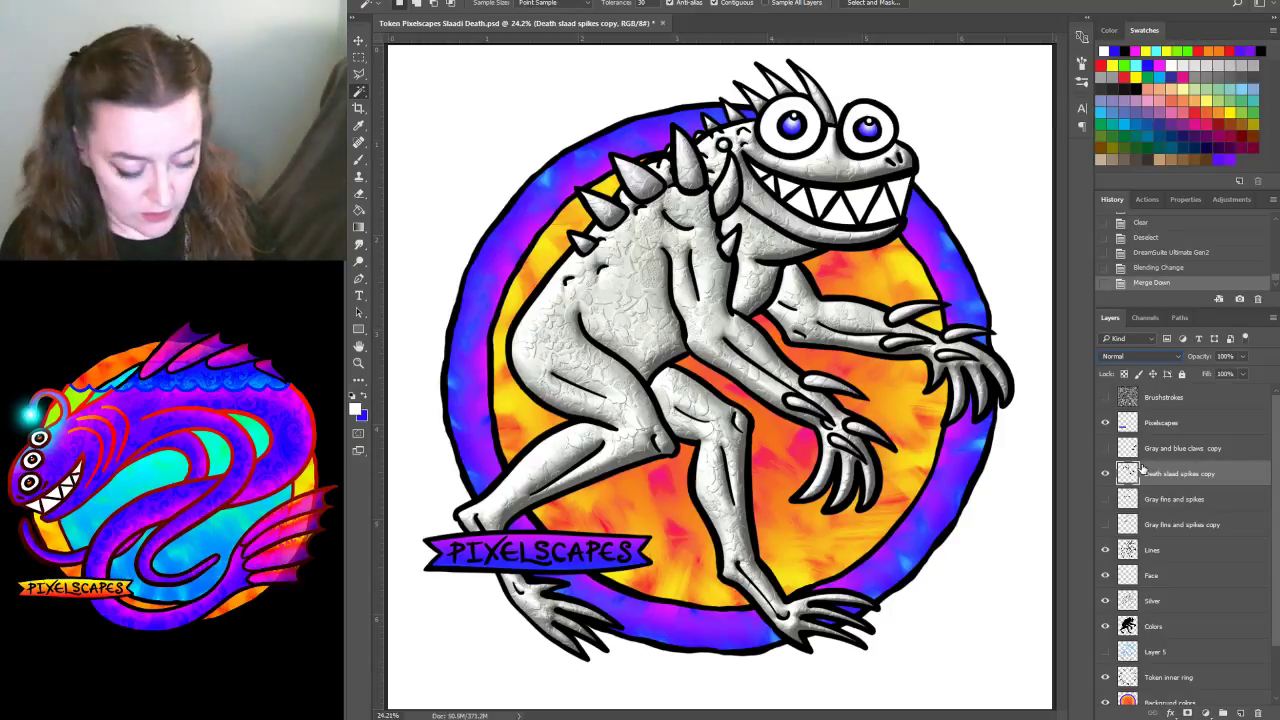
pyautogui.hotkey('ctrl', 'l')
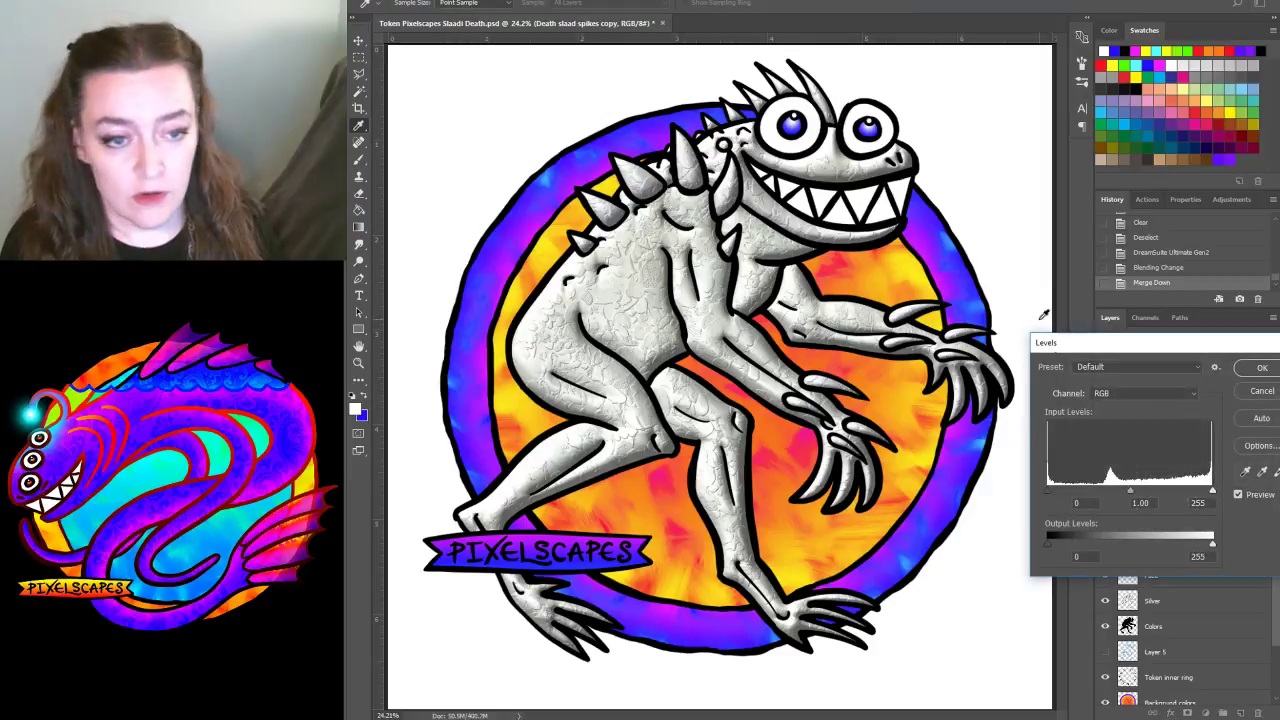
pyautogui.click(1262, 390)
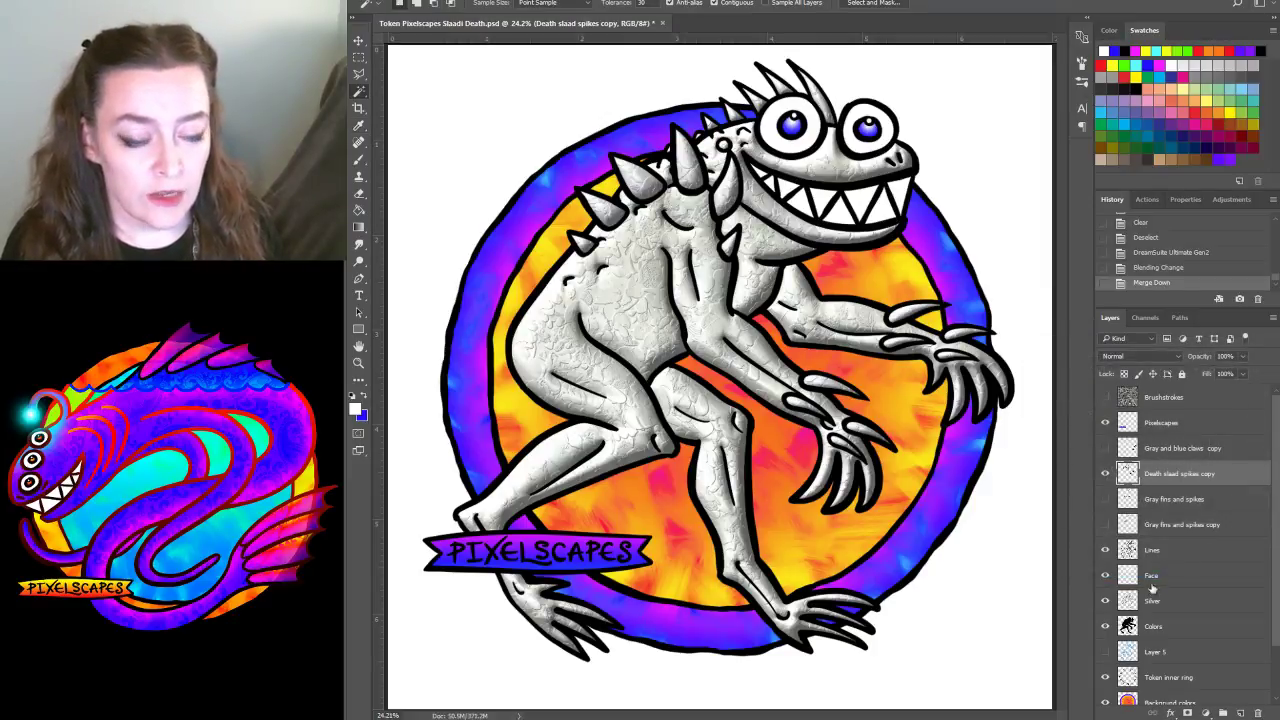
# Darken the Silver body with Levels and a Hue/Saturation lightness of -31
pyautogui.click(1226, 604)
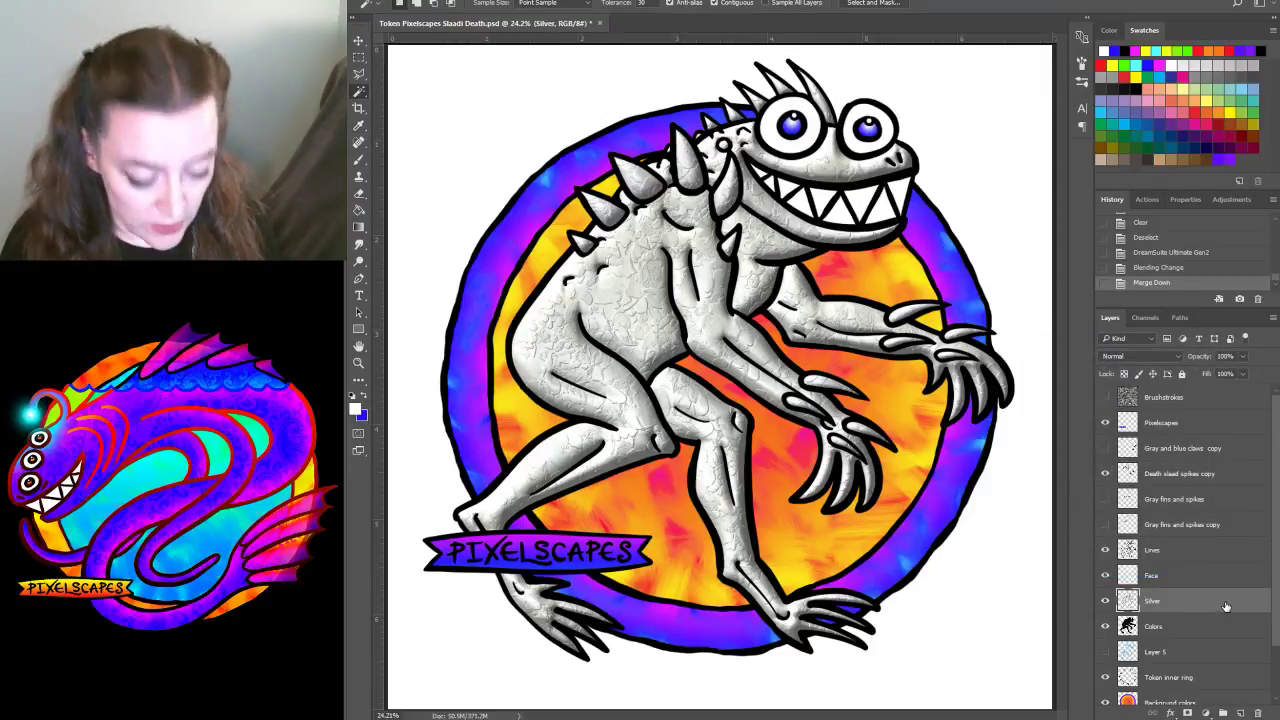
pyautogui.hotkey('ctrl', 'l')
pyautogui.moveTo(1160, 352); pyautogui.dragTo(905, 367)
pyautogui.moveTo(793, 506); pyautogui.dragTo(907, 507)
pyautogui.press('Return')
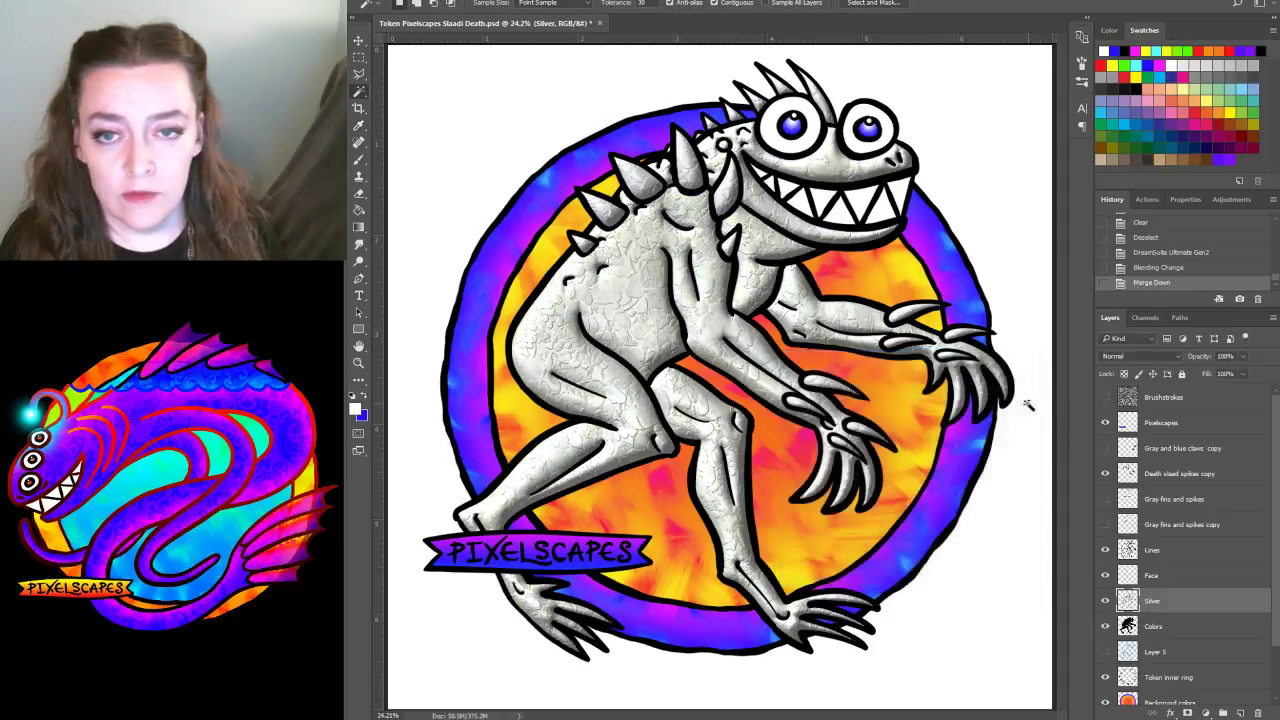
pyautogui.hotkey('ctrl', 'u')
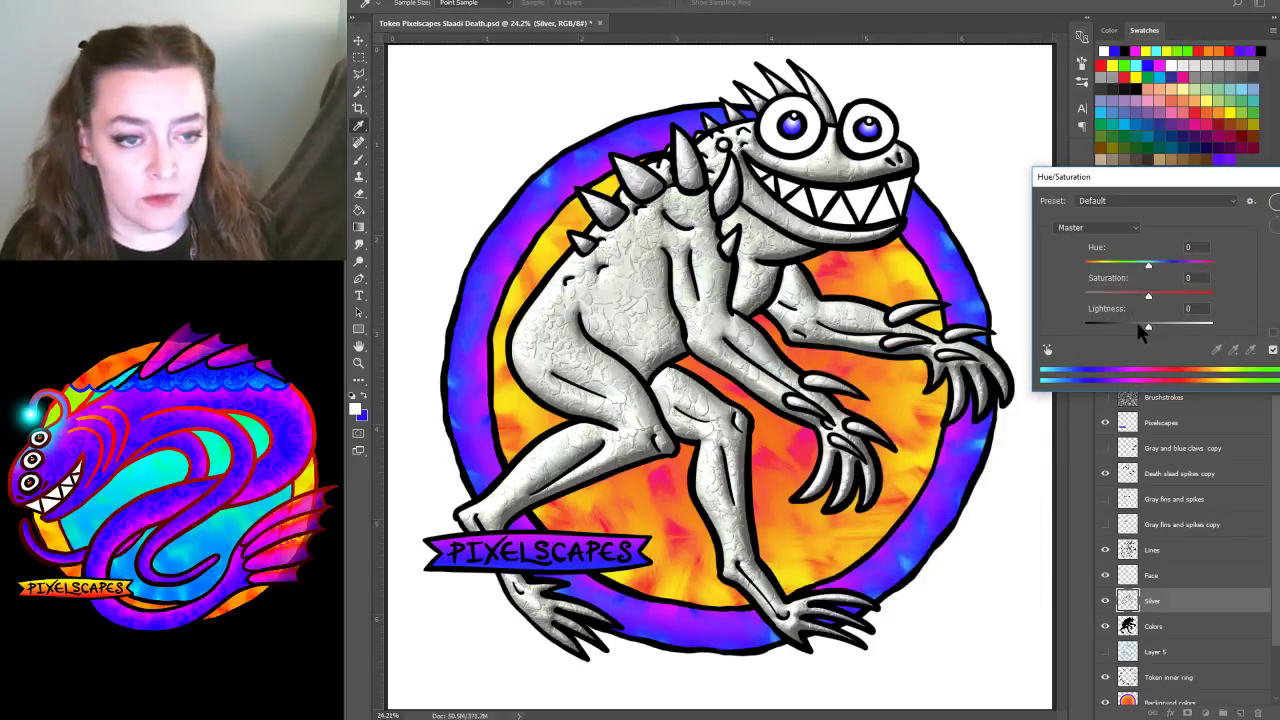
pyautogui.moveTo(1146, 327); pyautogui.dragTo(1128, 326)
pyautogui.click(1272, 201)
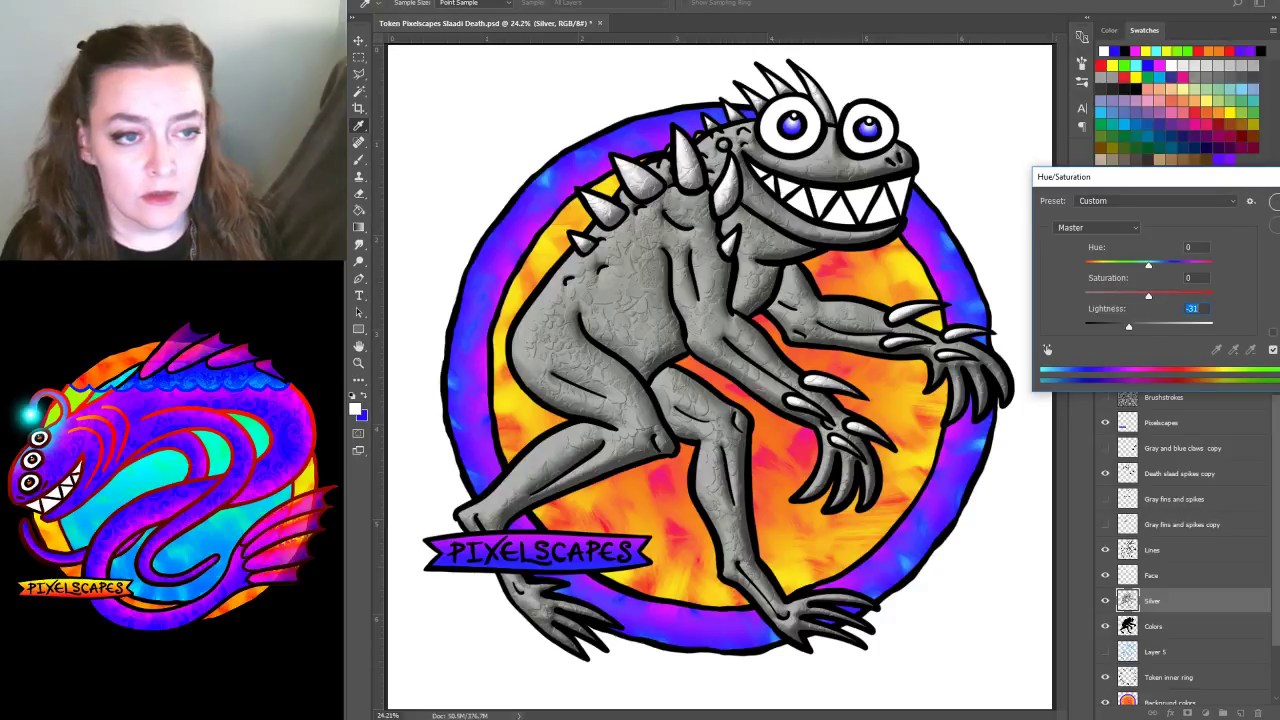
pyautogui.press('w')
# Apply Levels to the body with black input 77 and midtone 1.02
pyautogui.hotkey('ctrl', 'l')
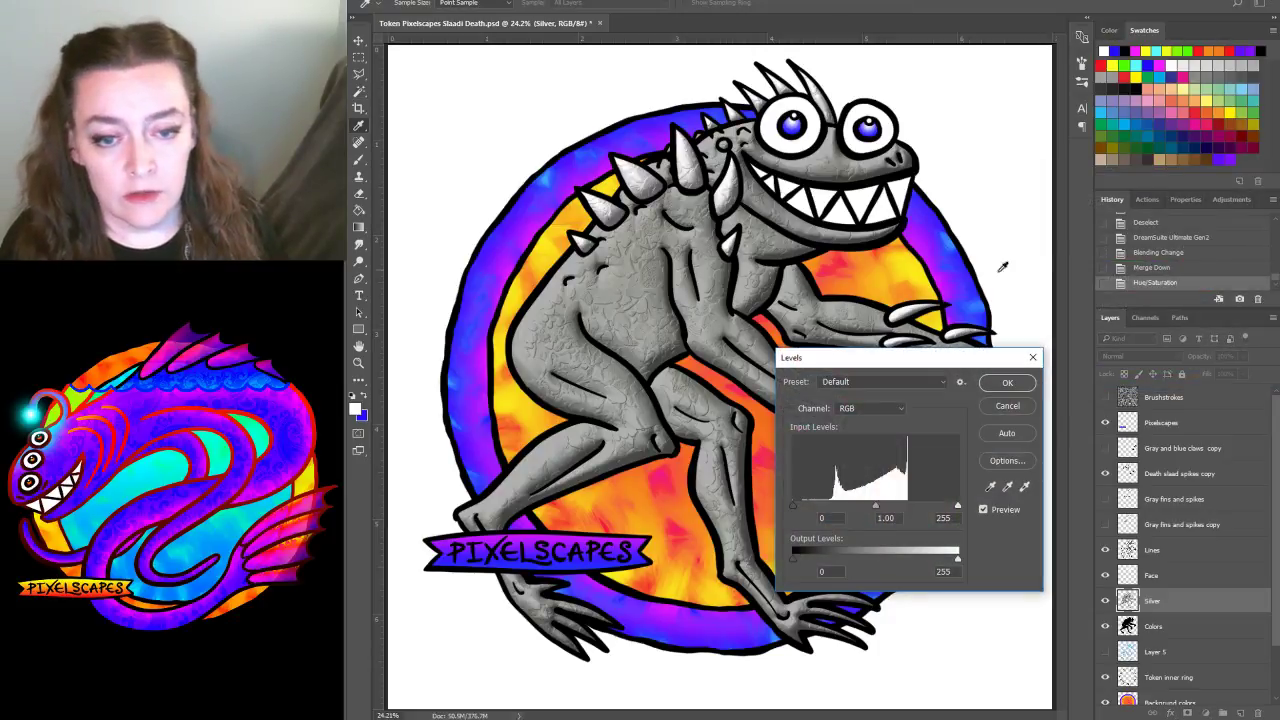
pyautogui.moveTo(790, 505); pyautogui.dragTo(903, 509)
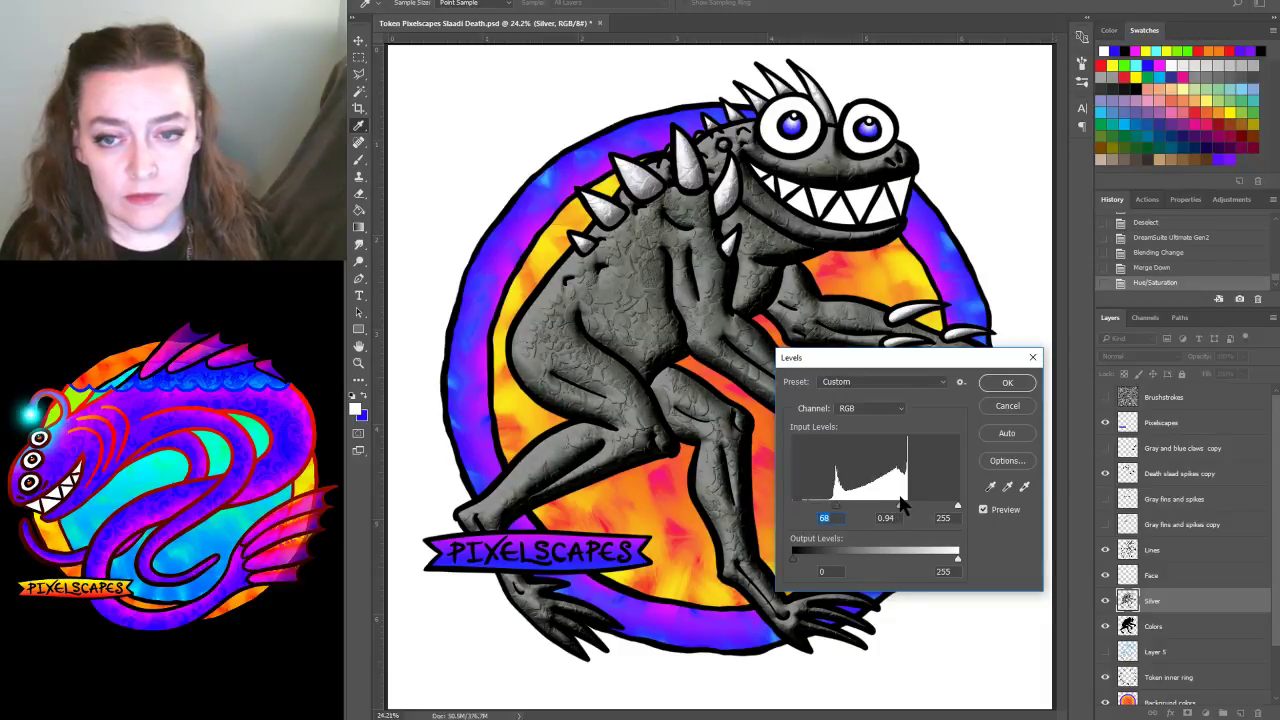
pyautogui.click(1006, 405)
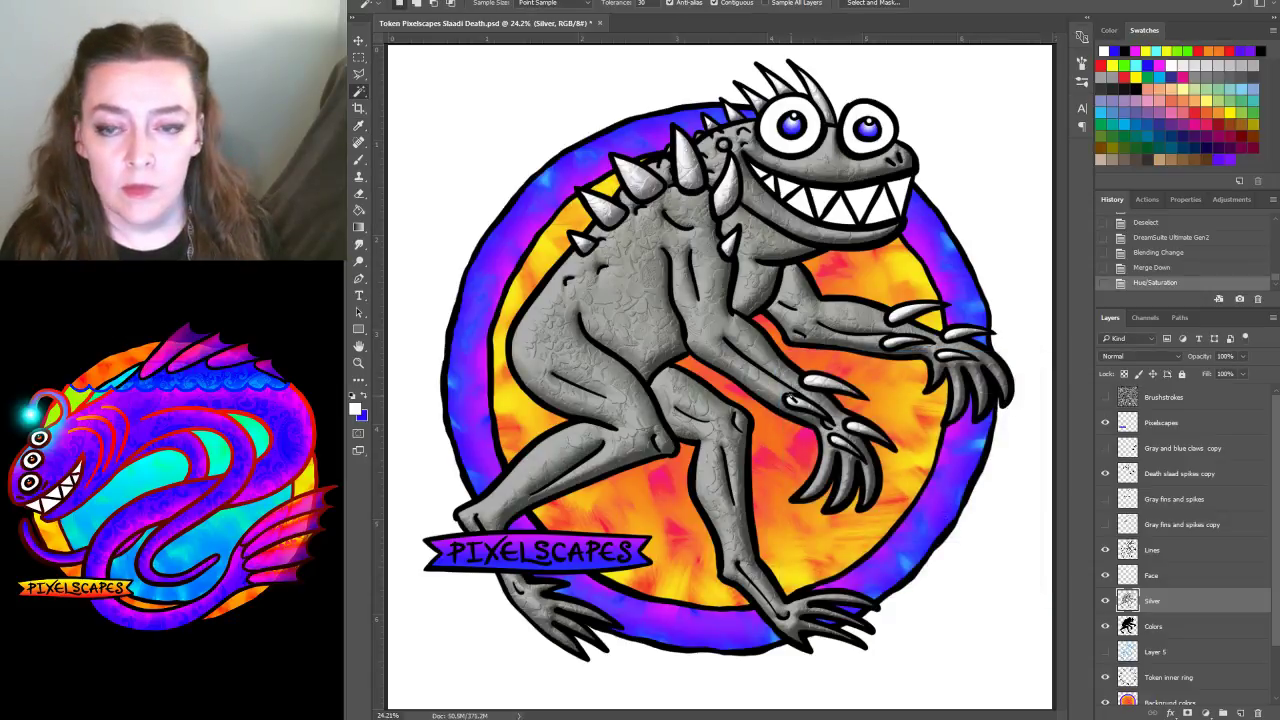
pyautogui.hotkey('ctrl', 'l')
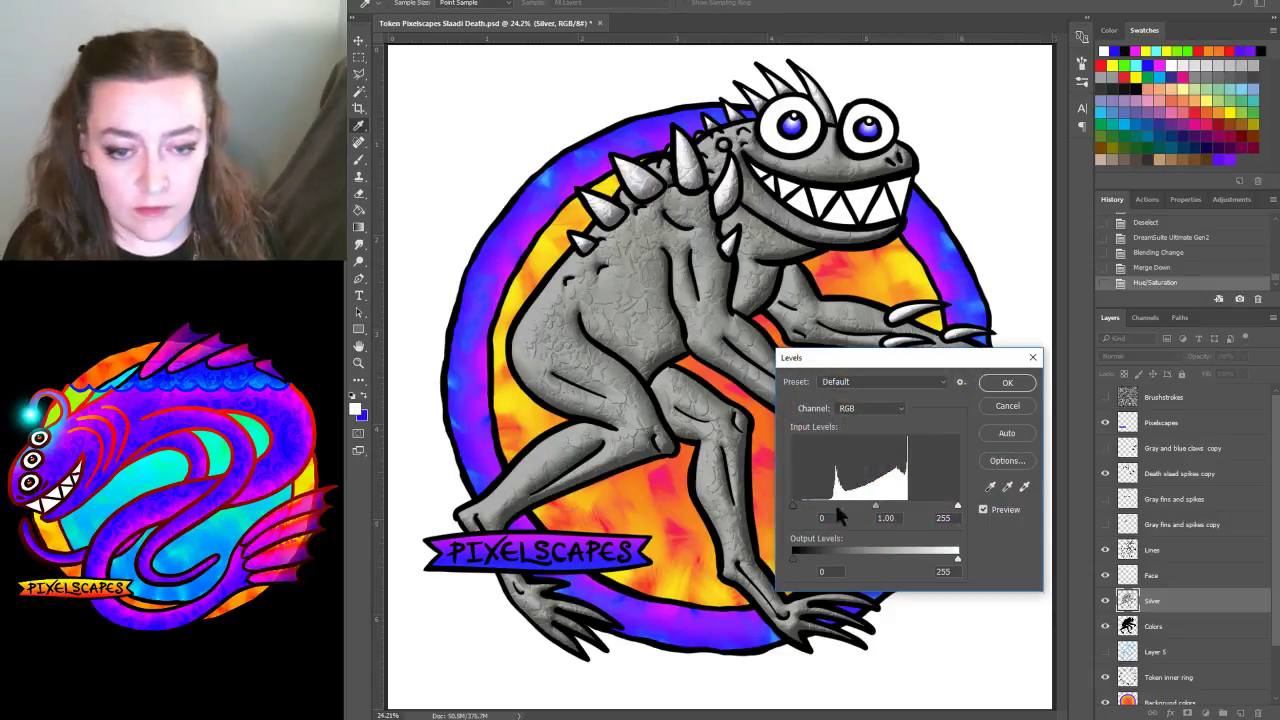
pyautogui.moveTo(793, 500); pyautogui.dragTo(843, 504)
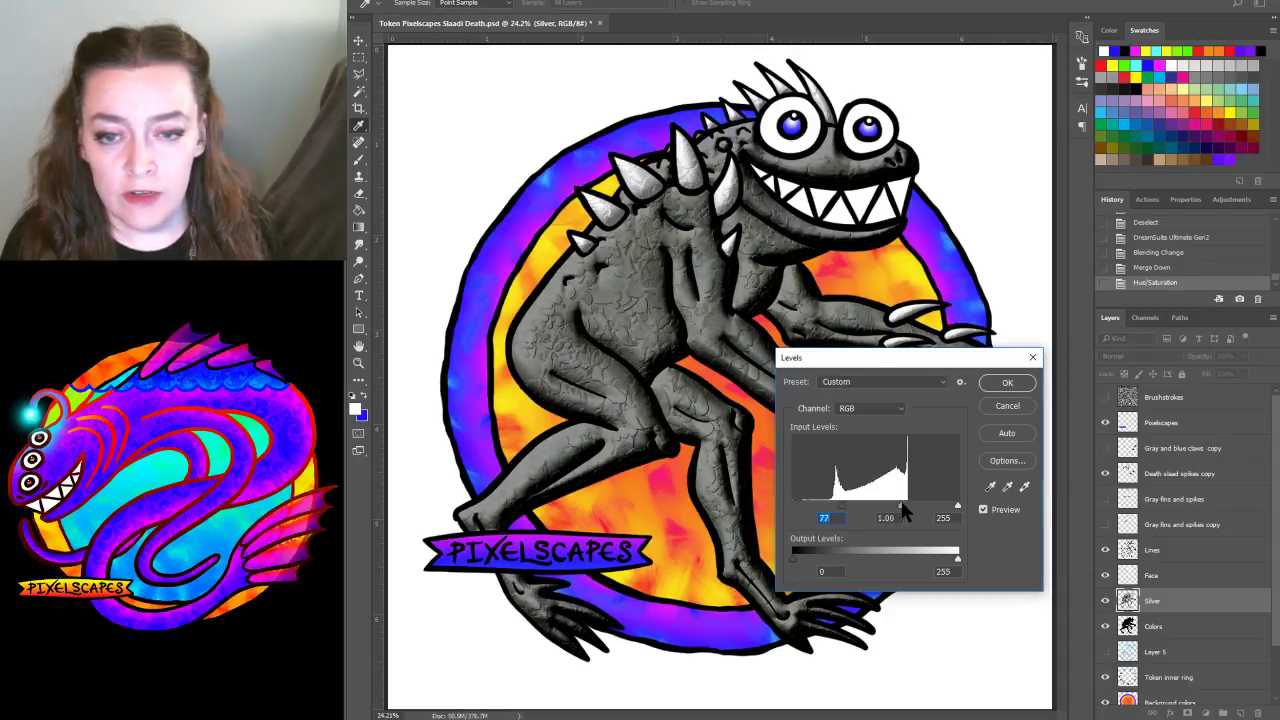
pyautogui.moveTo(904, 505); pyautogui.dragTo(901, 506)
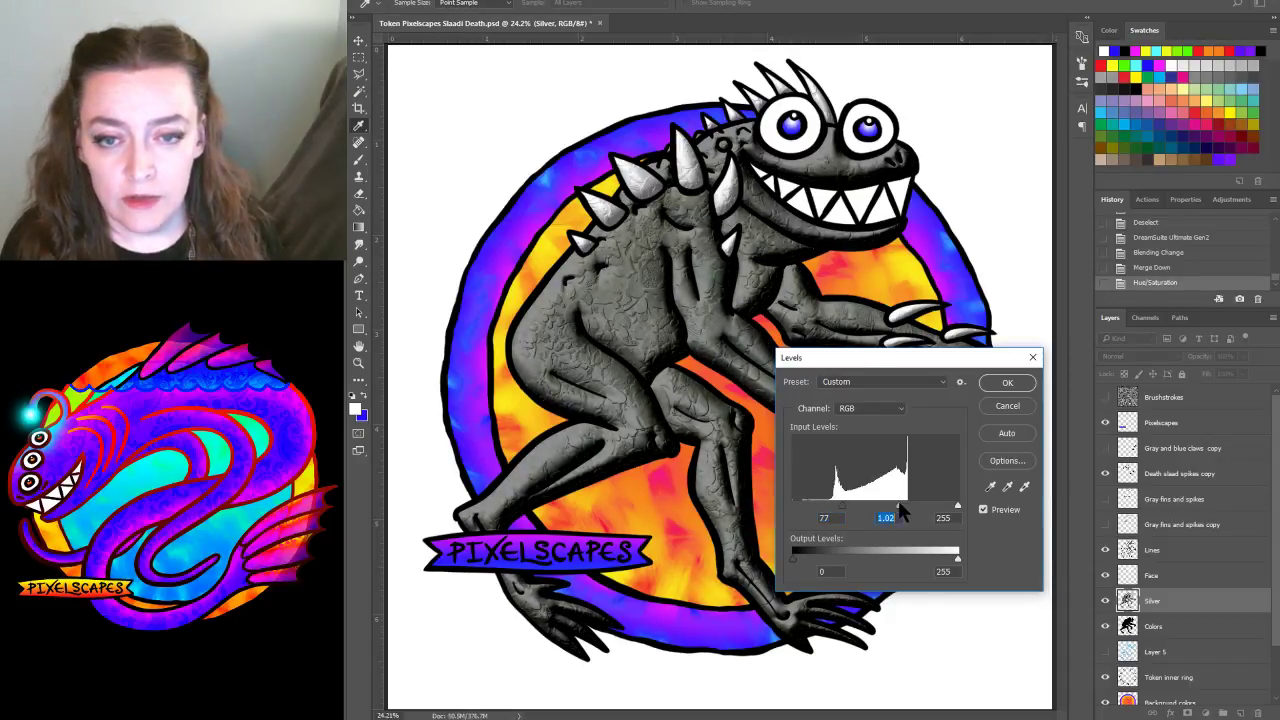
pyautogui.click(1007, 382)
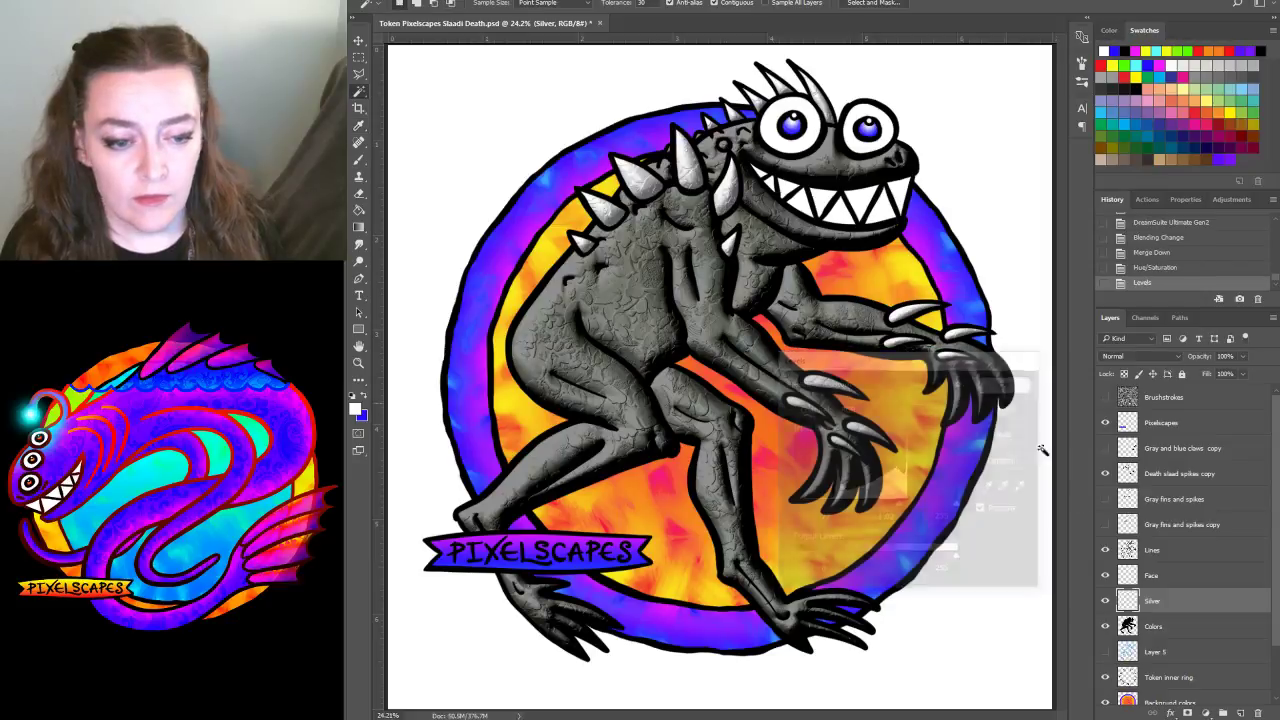
pyautogui.click(1155, 479)
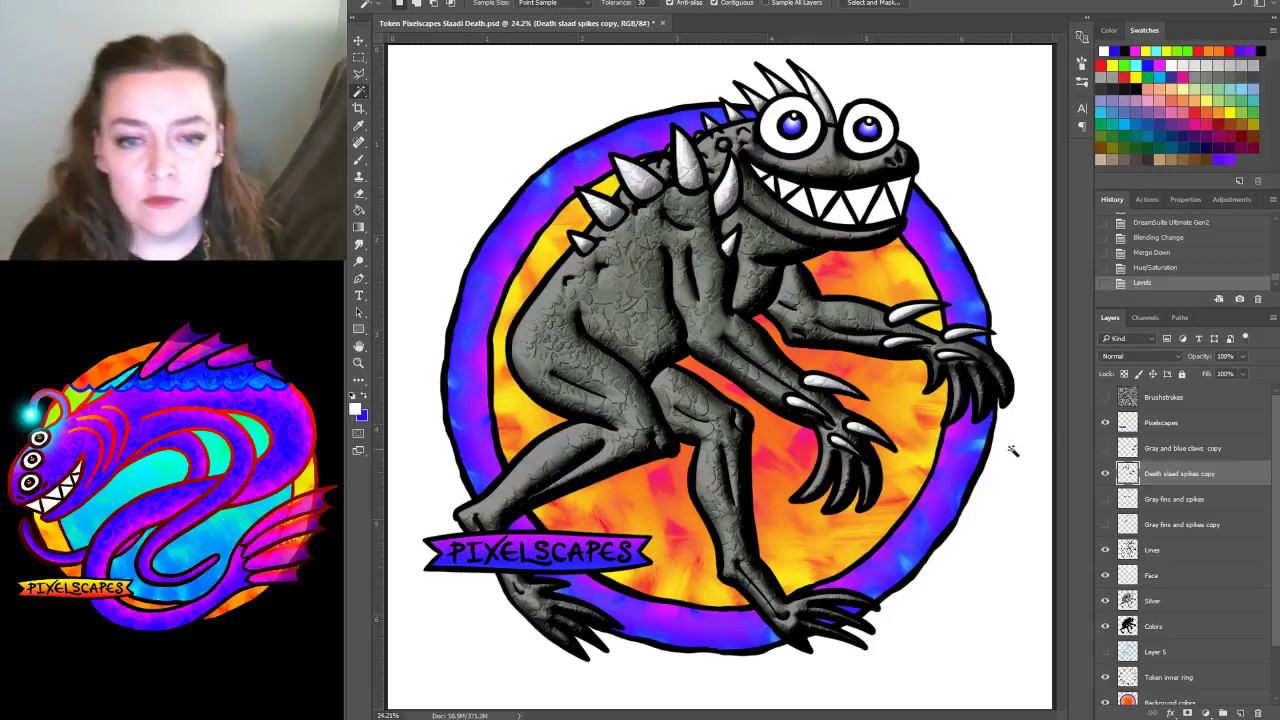
# Darken the spikes copy with Levels black input 192 and midtone 0.65
pyautogui.hotkey('ctrl', 'u')
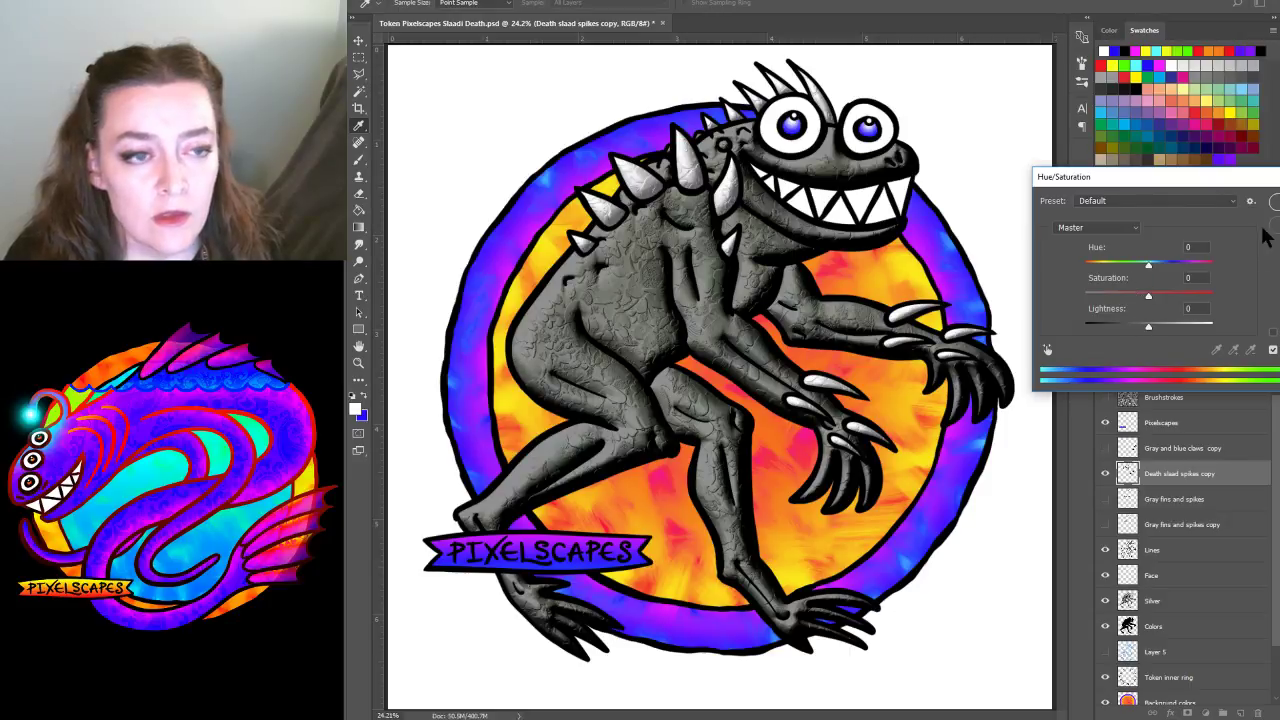
pyautogui.press('Return')
pyautogui.hotkey('ctrl', 'l')
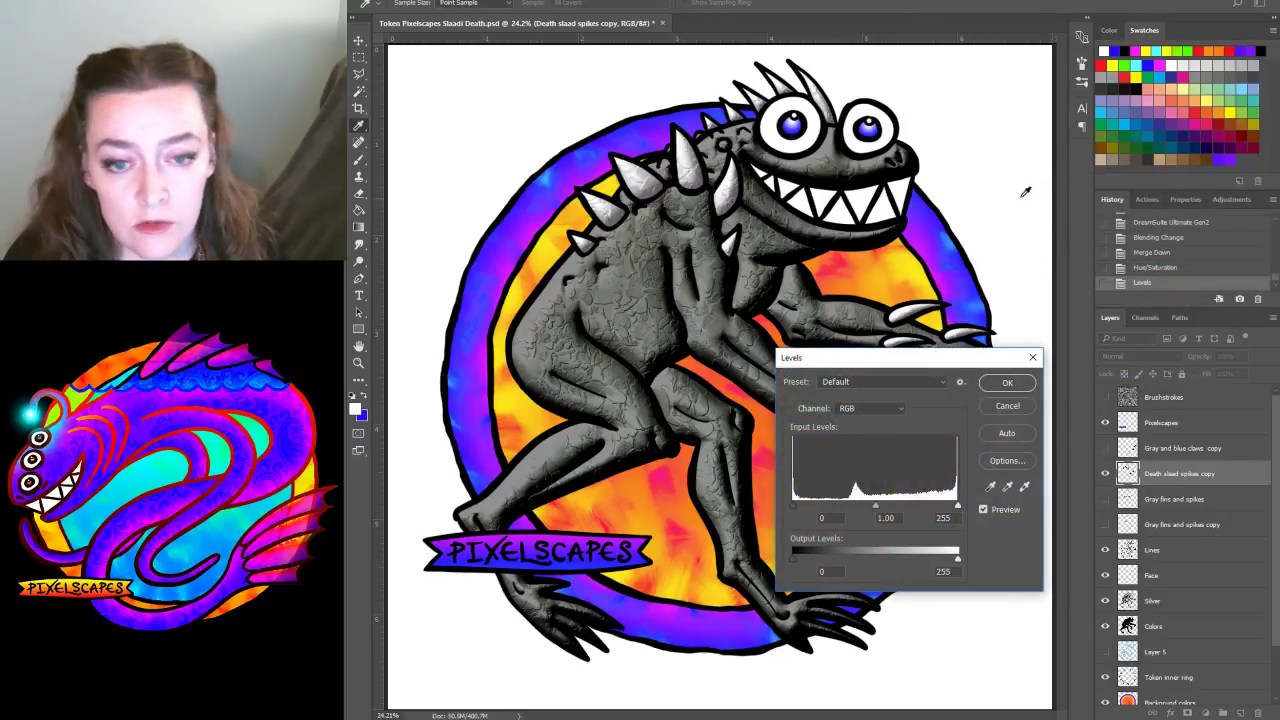
pyautogui.moveTo(793, 505); pyautogui.dragTo(944, 507)
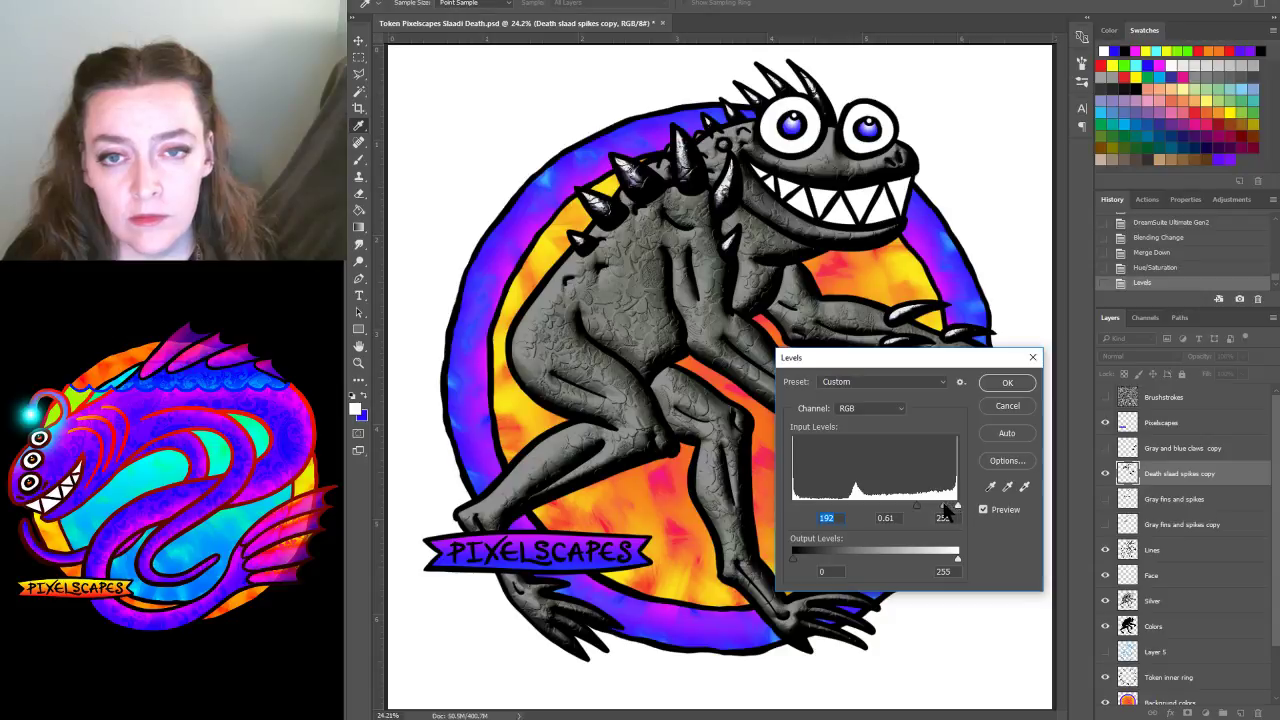
pyautogui.click(1007, 382)
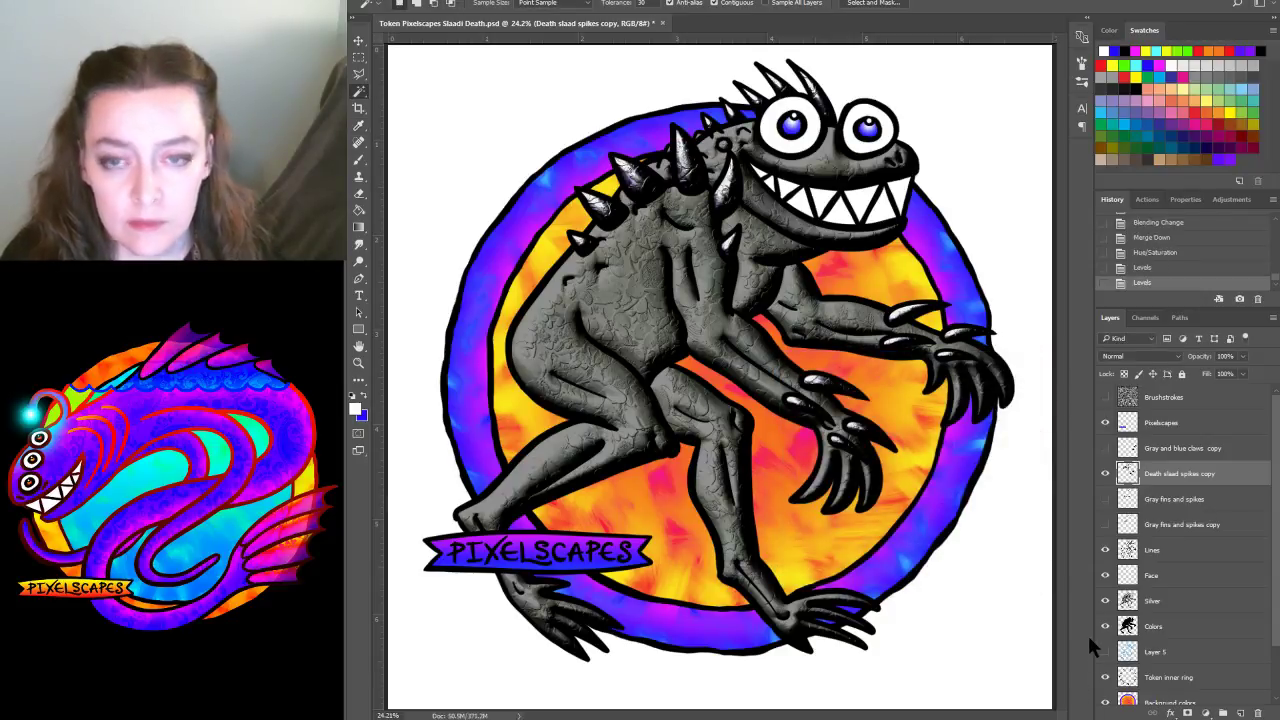
# Raise the spikes' saturation by about +94 for a vivid purple
pyautogui.hotkey('ctrl', 'u')
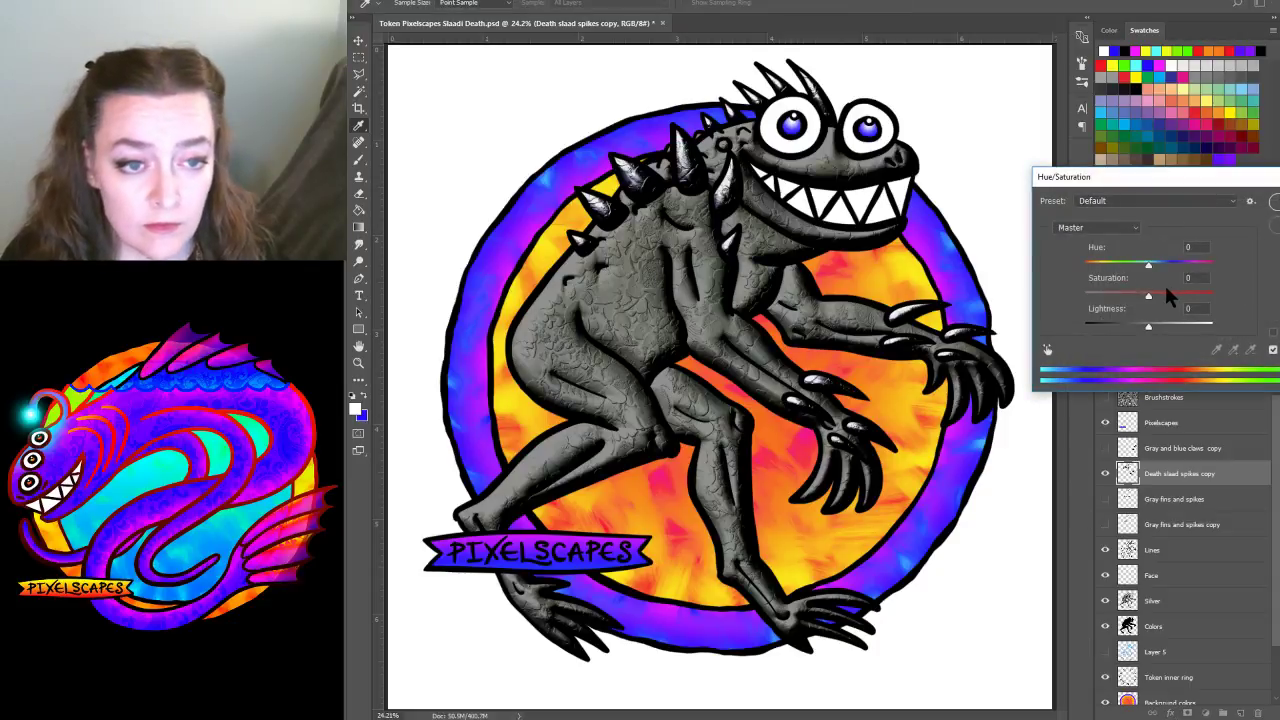
pyautogui.moveTo(1150, 295); pyautogui.dragTo(1208, 308)
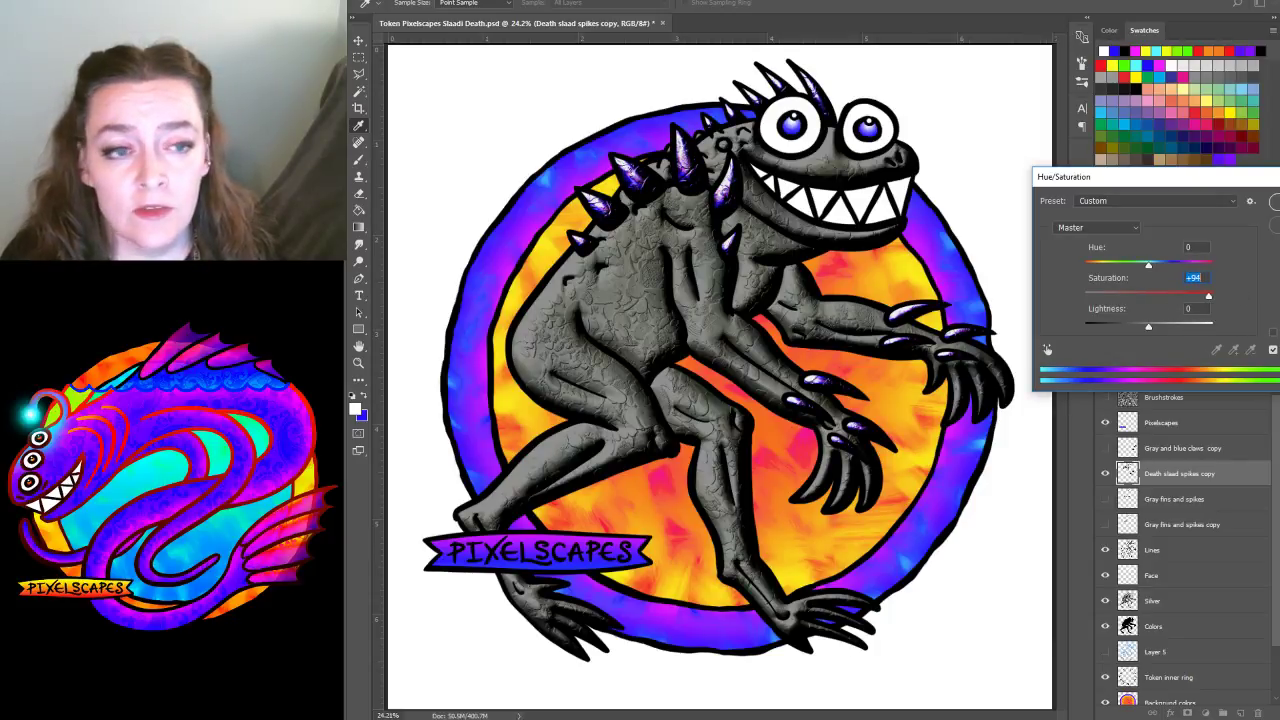
pyautogui.click(1274, 201)
# Tint the Silver body layer with Hue/Saturation: saturation +87, hue +172
pyautogui.click(1160, 600)
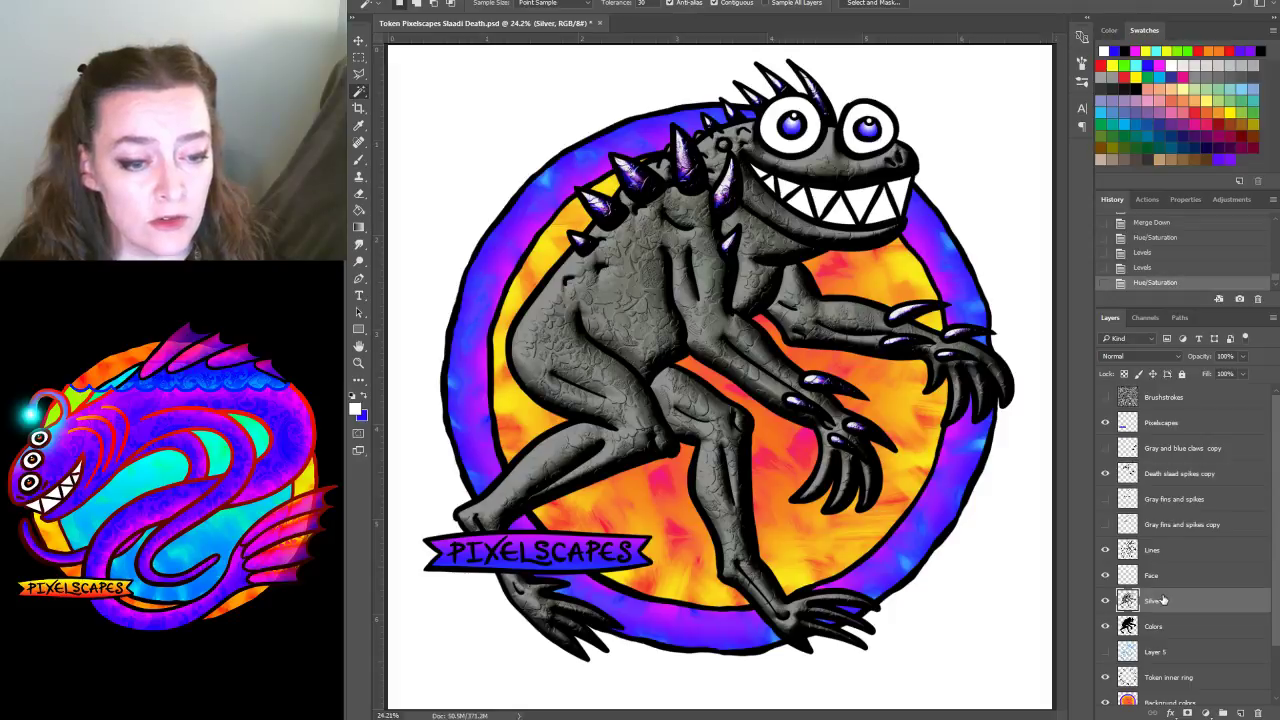
pyautogui.hotkey('ctrl', 'u')
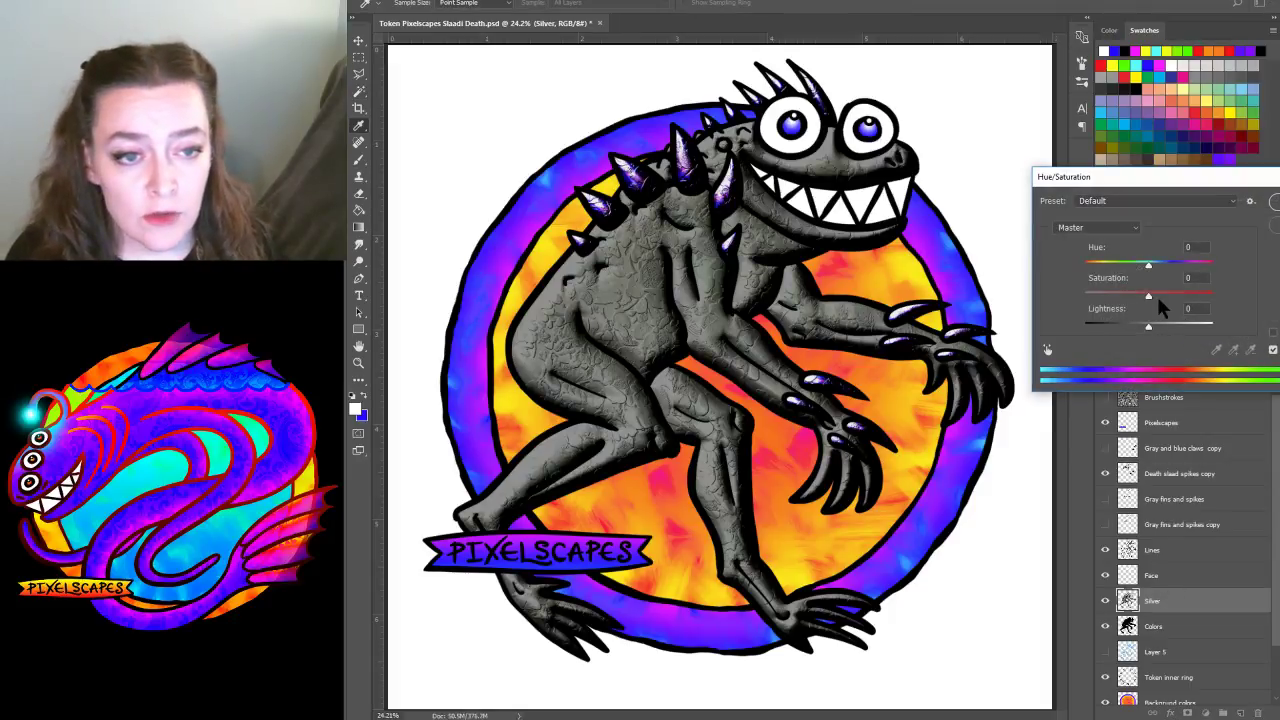
pyautogui.moveTo(1154, 296); pyautogui.dragTo(1205, 302)
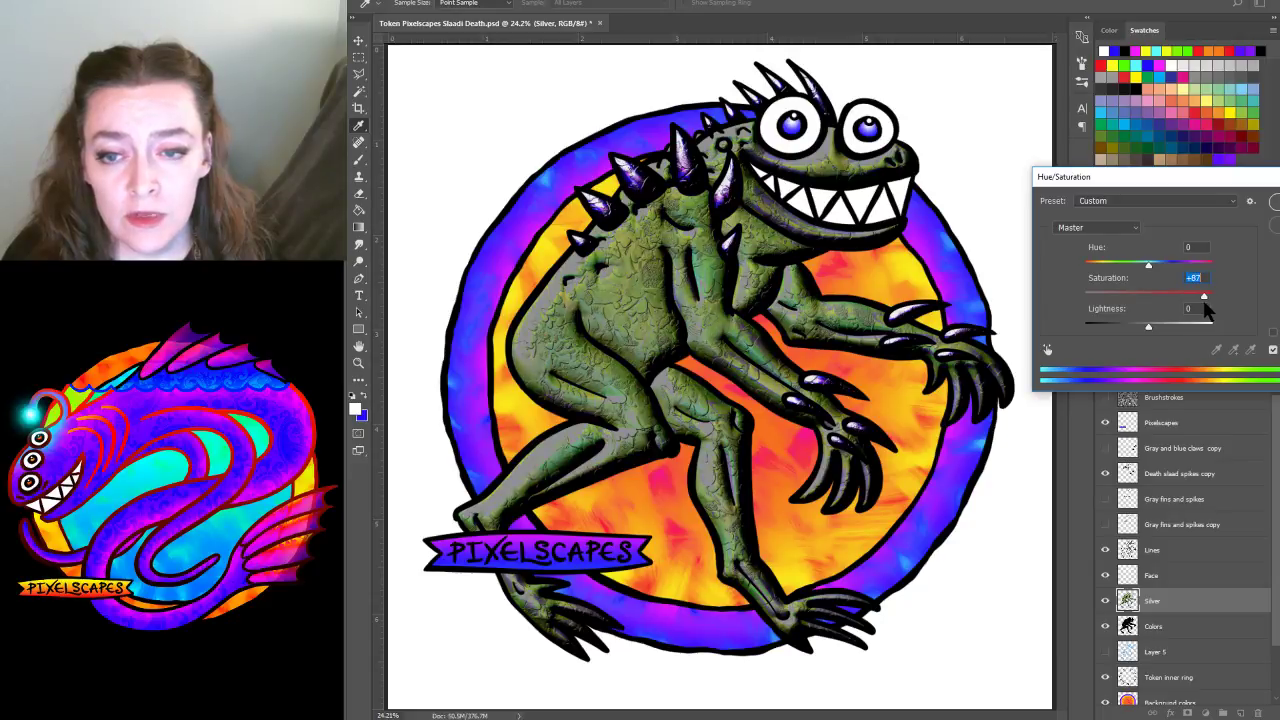
pyautogui.moveTo(1146, 265); pyautogui.dragTo(1084, 270)
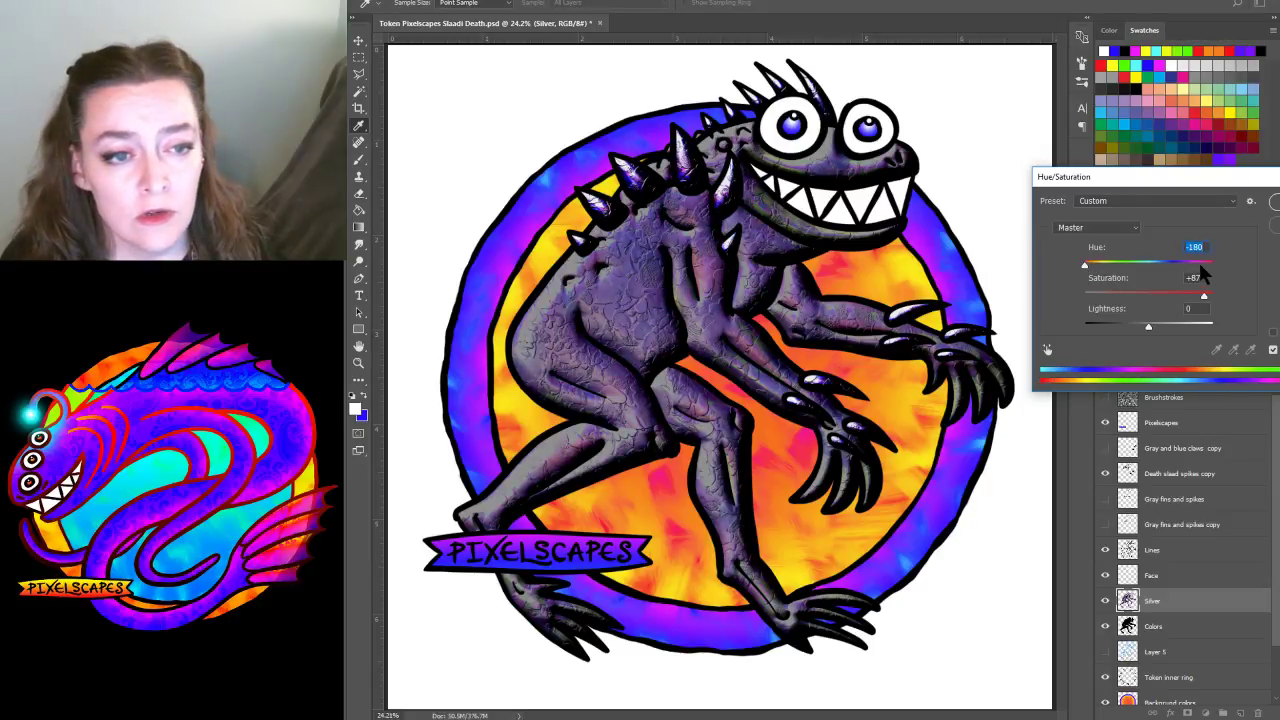
pyautogui.moveTo(1203, 265); pyautogui.dragTo(1210, 262)
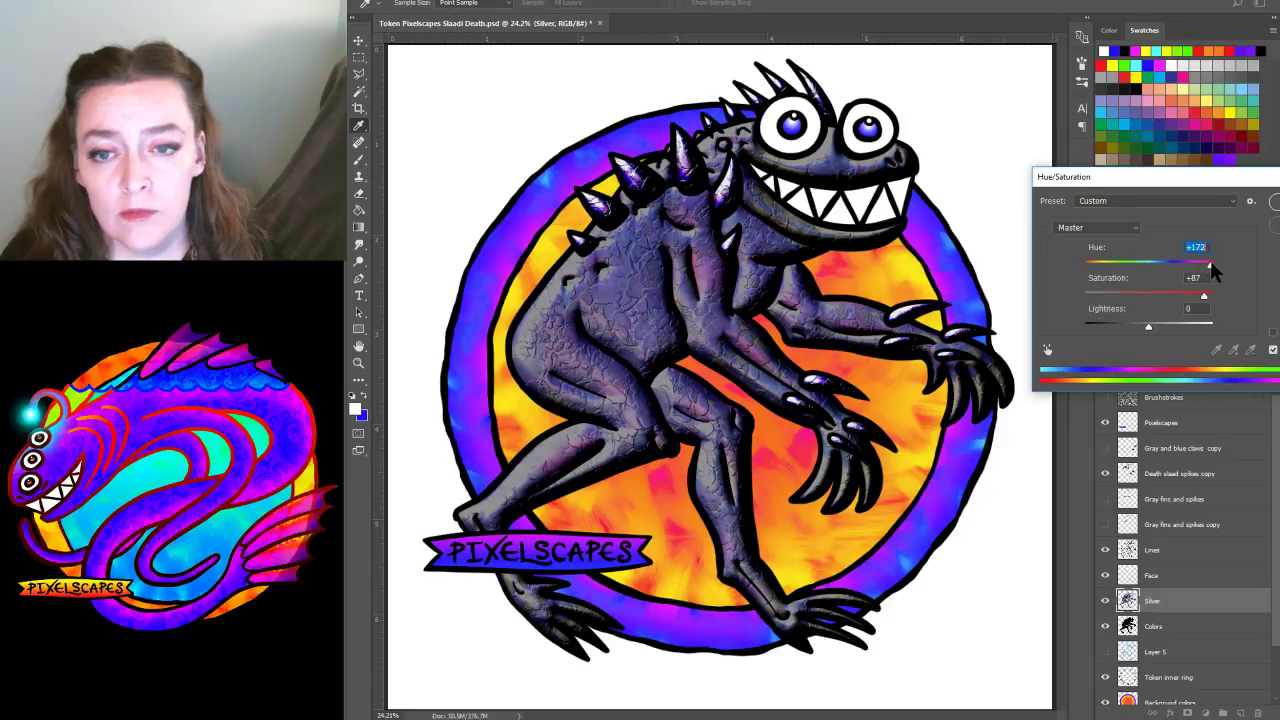
pyautogui.click(1274, 201)
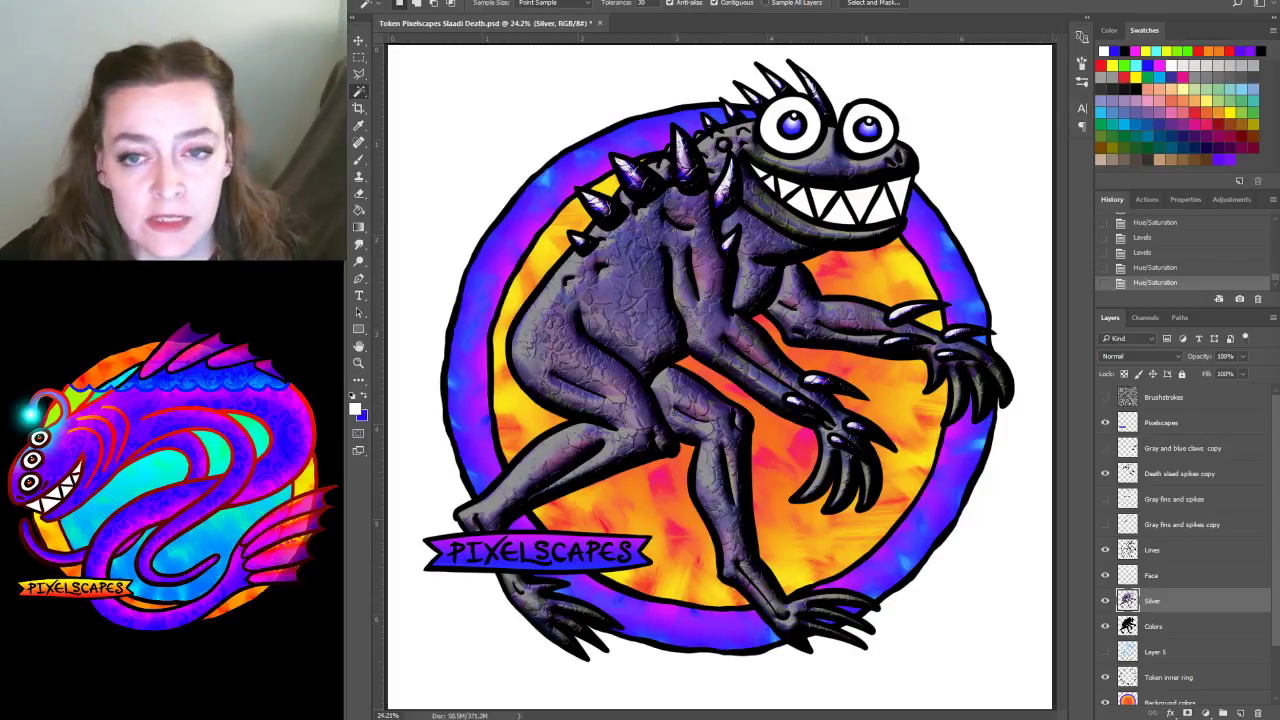
# Add a new Layer 6 below the spikes copy and load the saved spikes-and-claws selection
pyautogui.click(1165, 475)
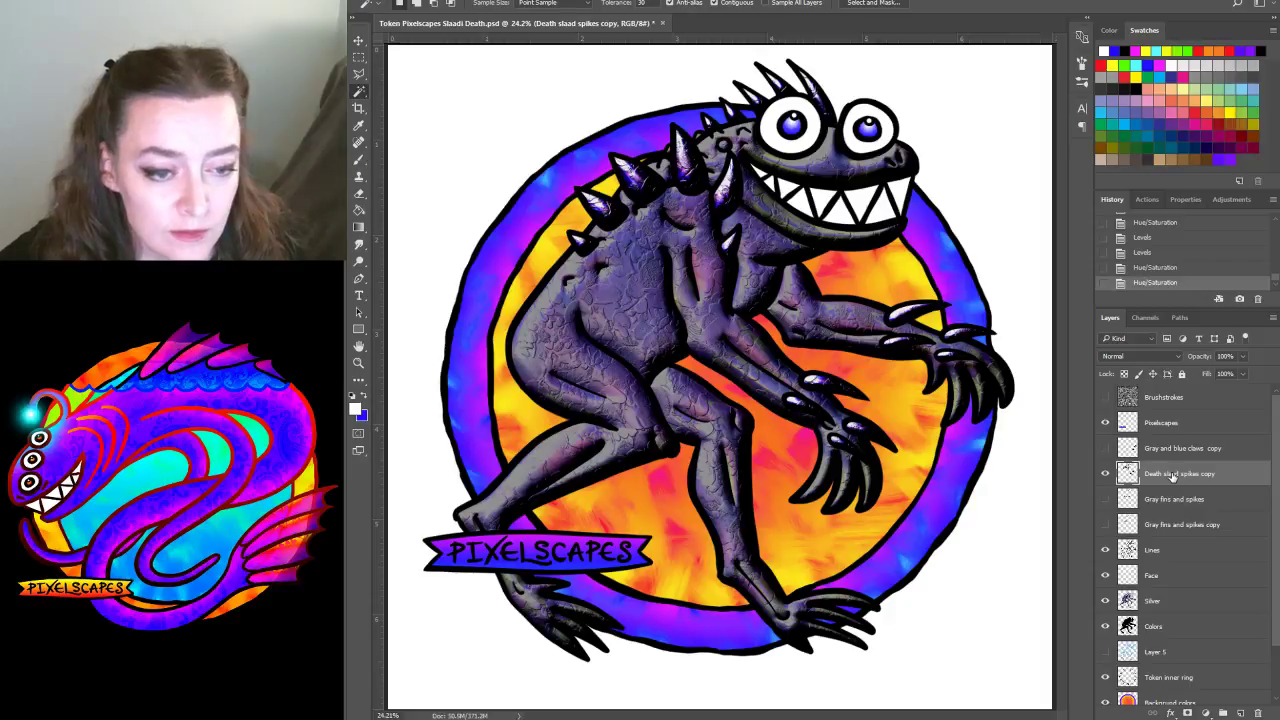
pyautogui.click(1240, 712)
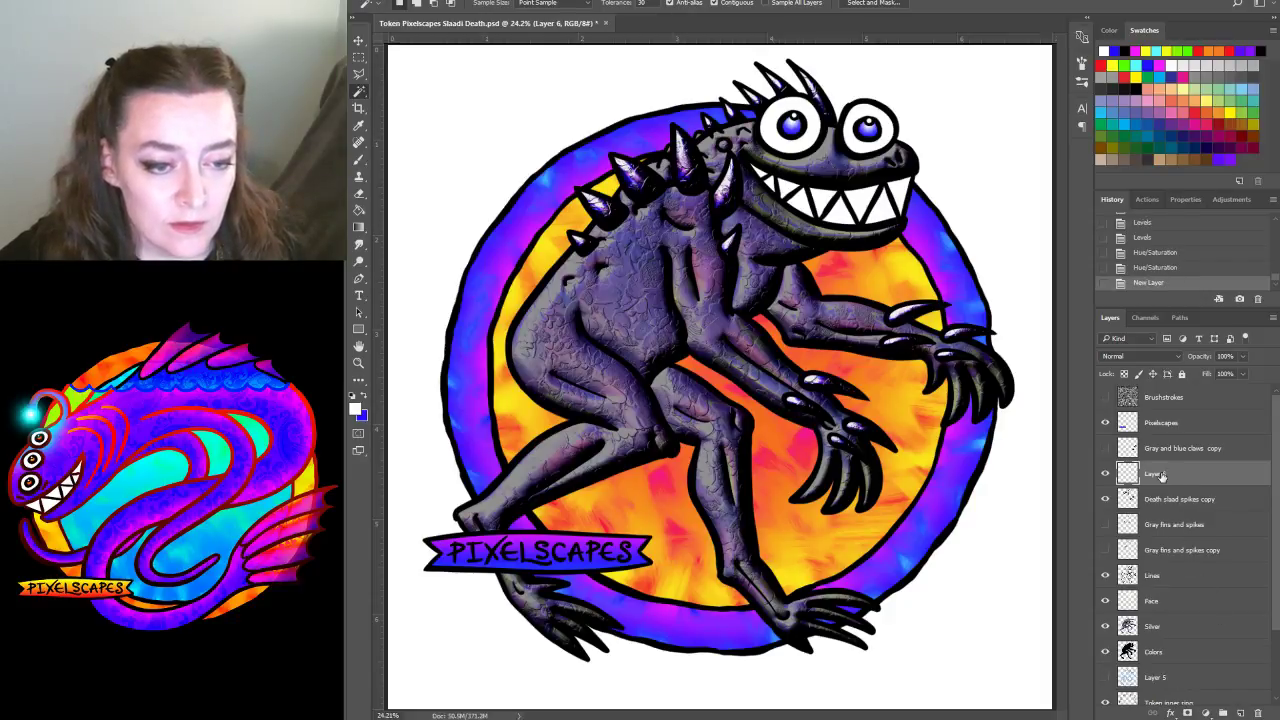
pyautogui.moveTo(1162, 478); pyautogui.dragTo(1168, 514)
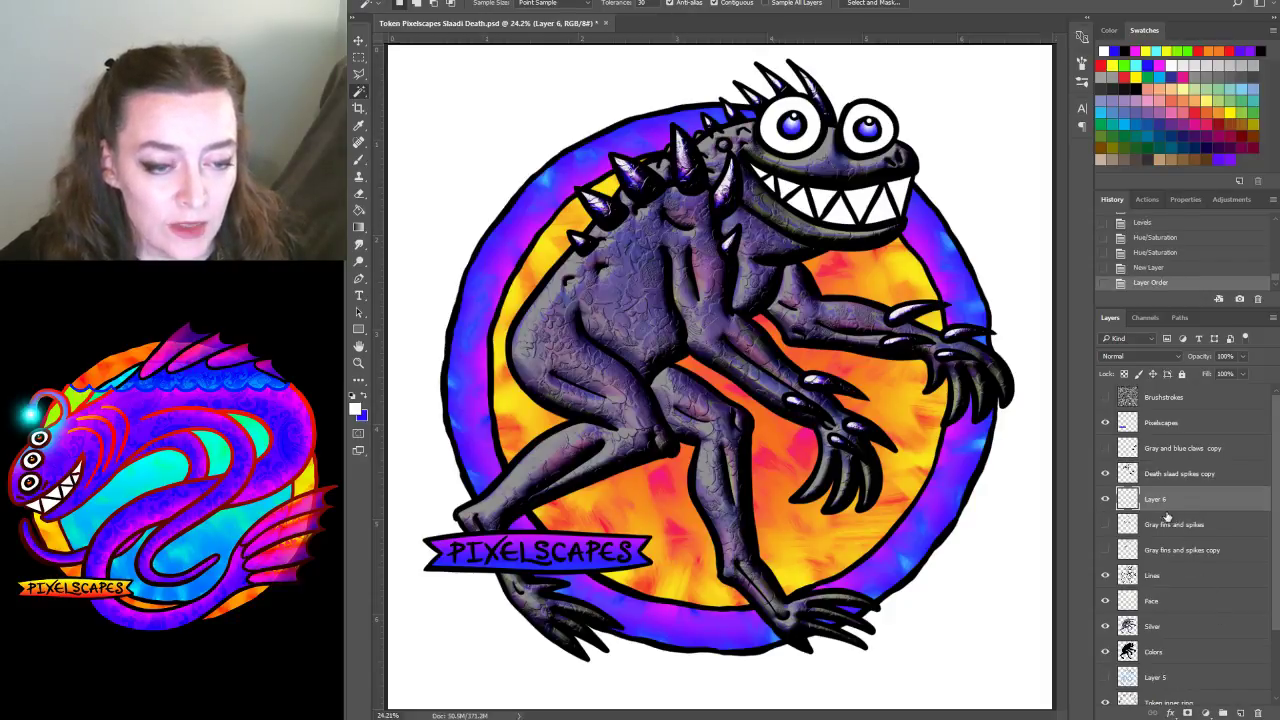
pyautogui.click(1160, 474)
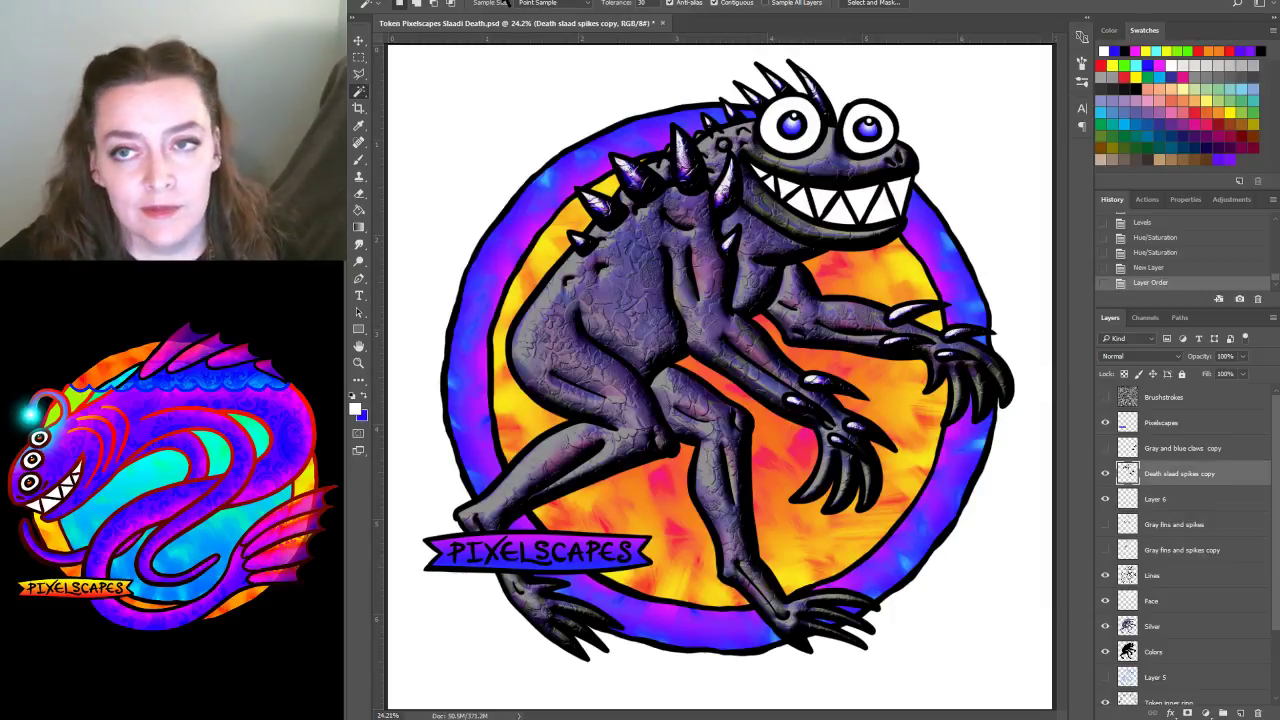
pyautogui.click(506, 1)
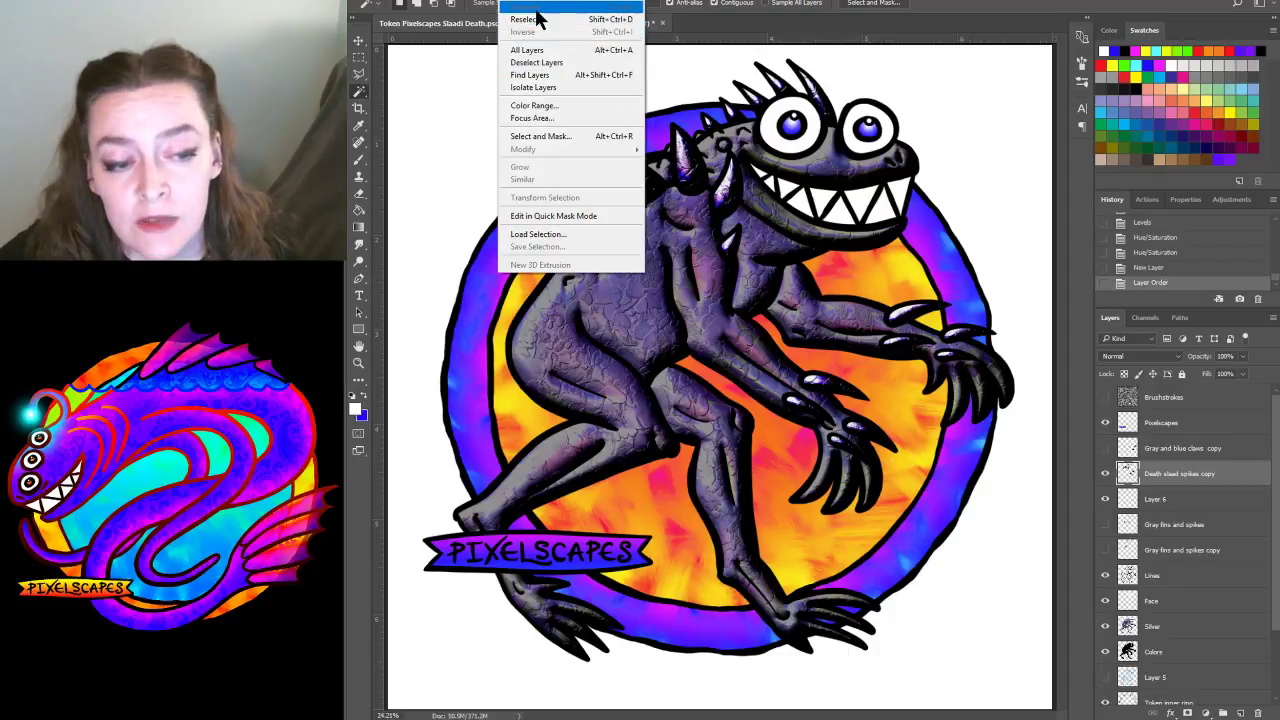
pyautogui.click(556, 236)
pyautogui.click(938, 242)
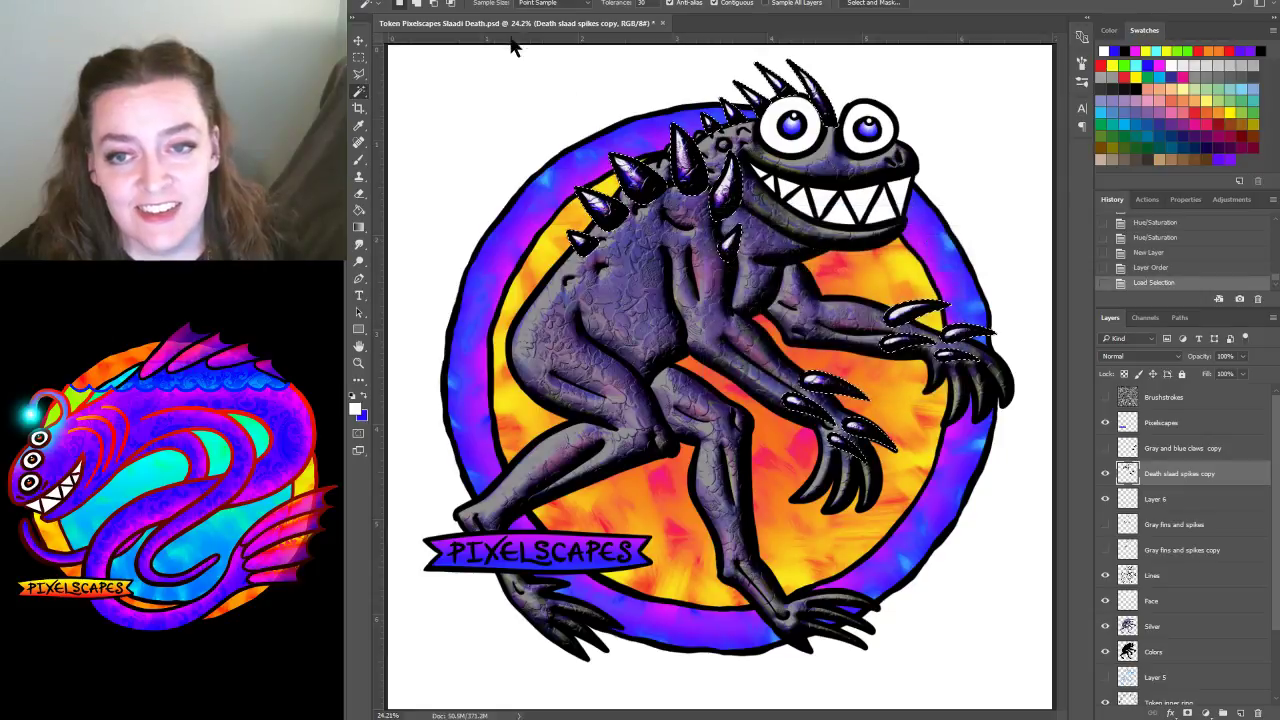
# Expand the selection by 6 pixels
pyautogui.click(515, 2)
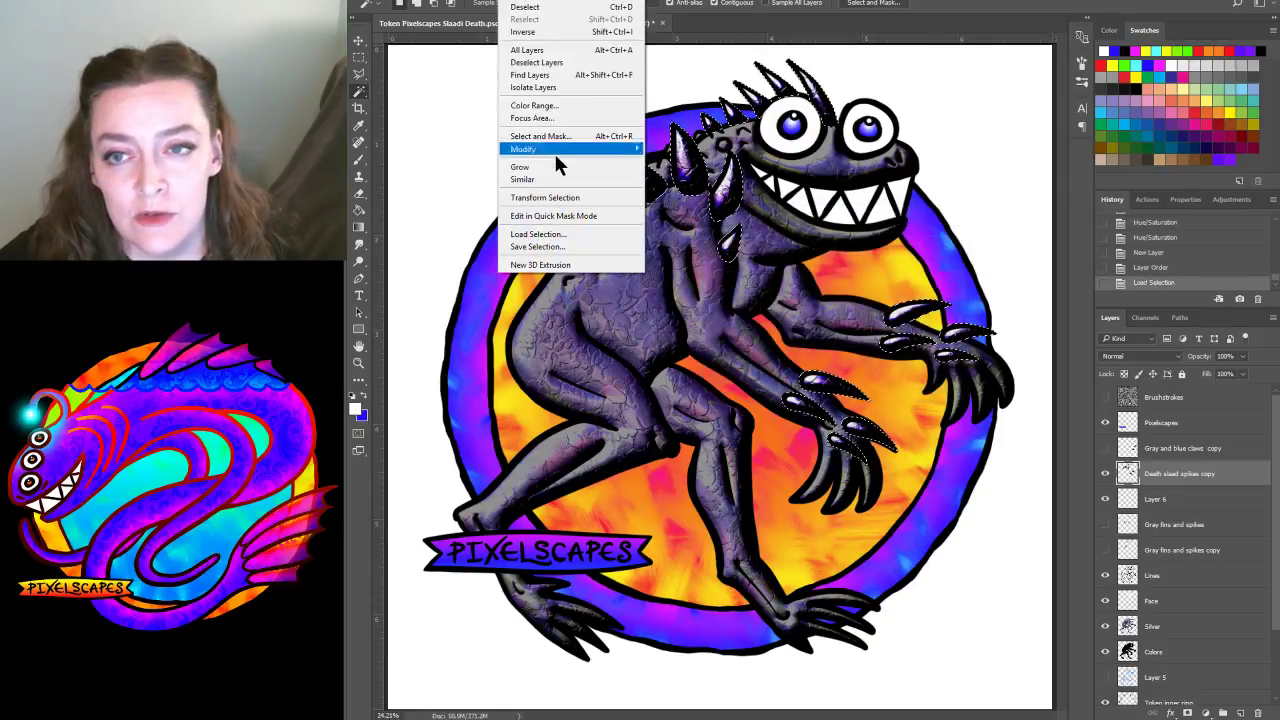
pyautogui.moveTo(560, 150)
pyautogui.click(668, 175)
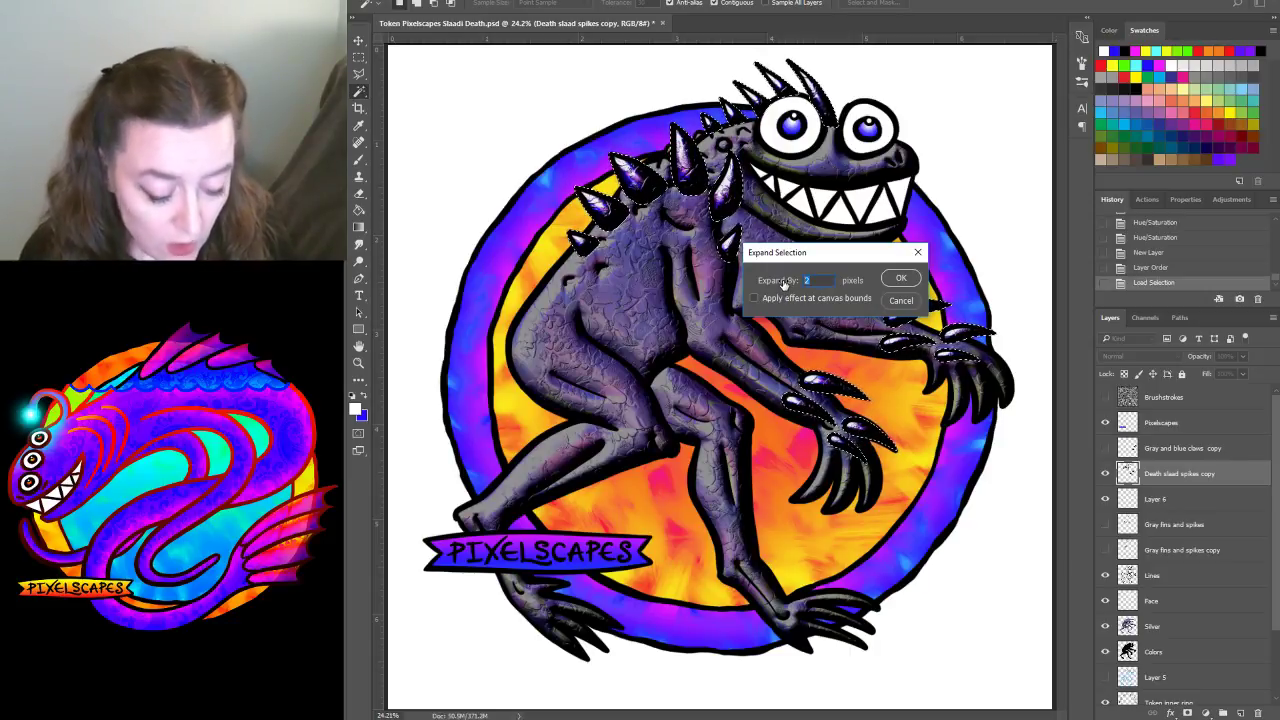
pyautogui.click(905, 279)
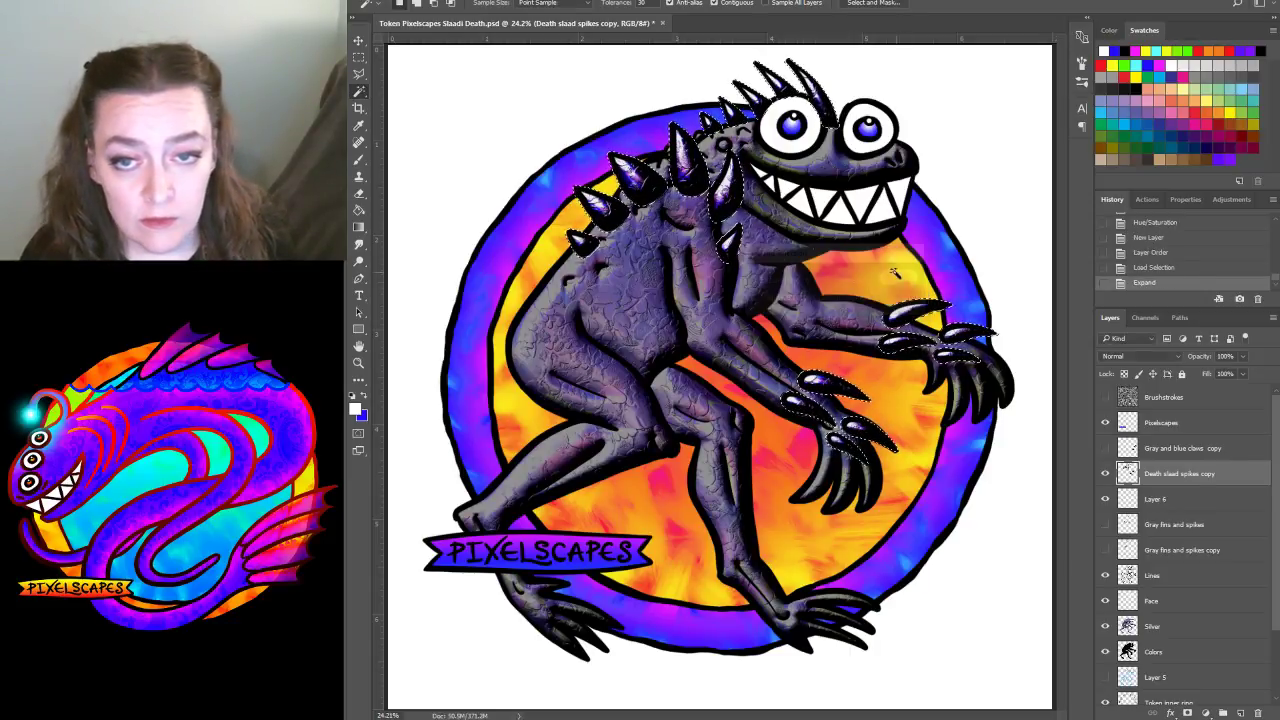
pyautogui.click(525, 0)
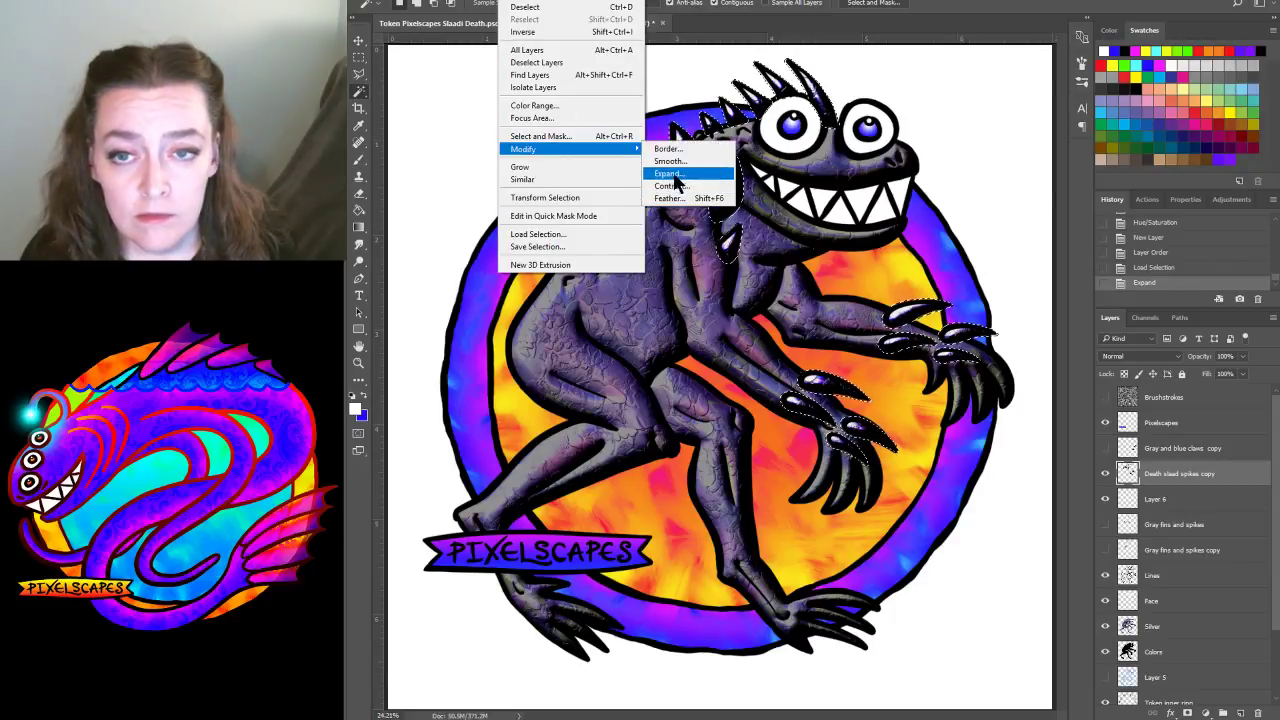
pyautogui.press('Escape')
# Paint a pale outline around the spikes and claws on Layer 6 with a 401 px brush, then deselect
pyautogui.press('b')
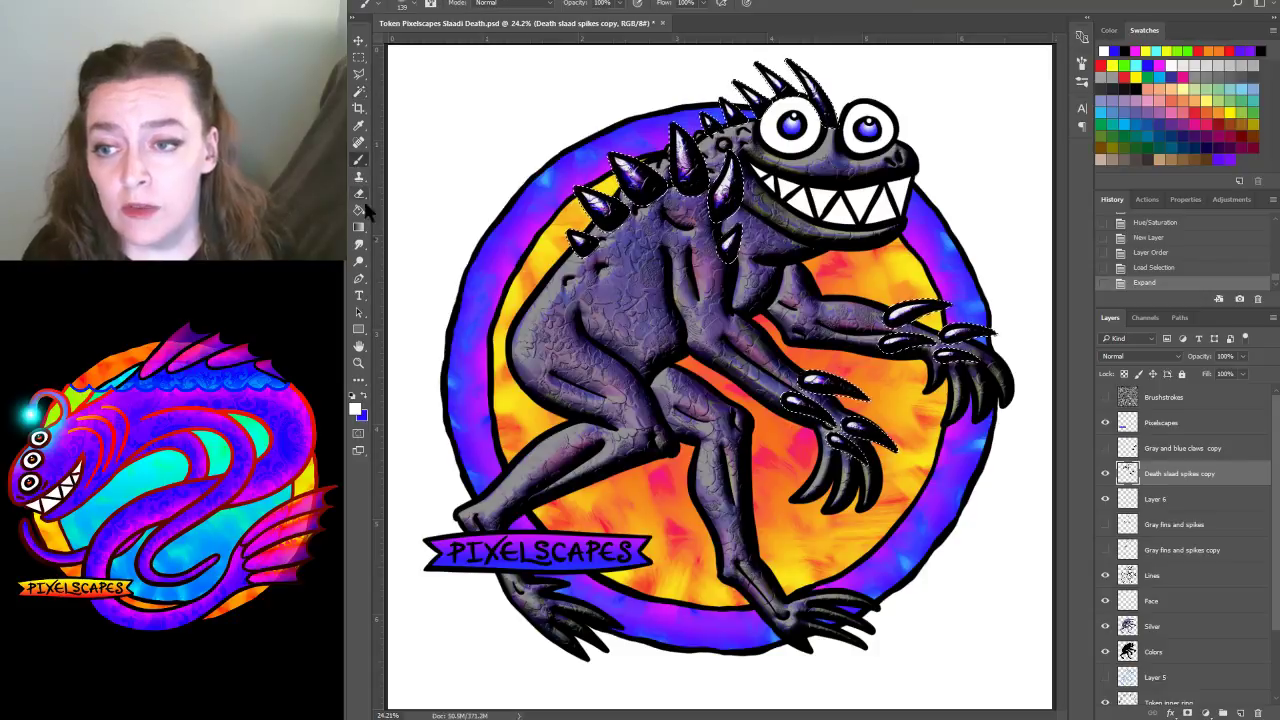
pyautogui.click(1170, 500)
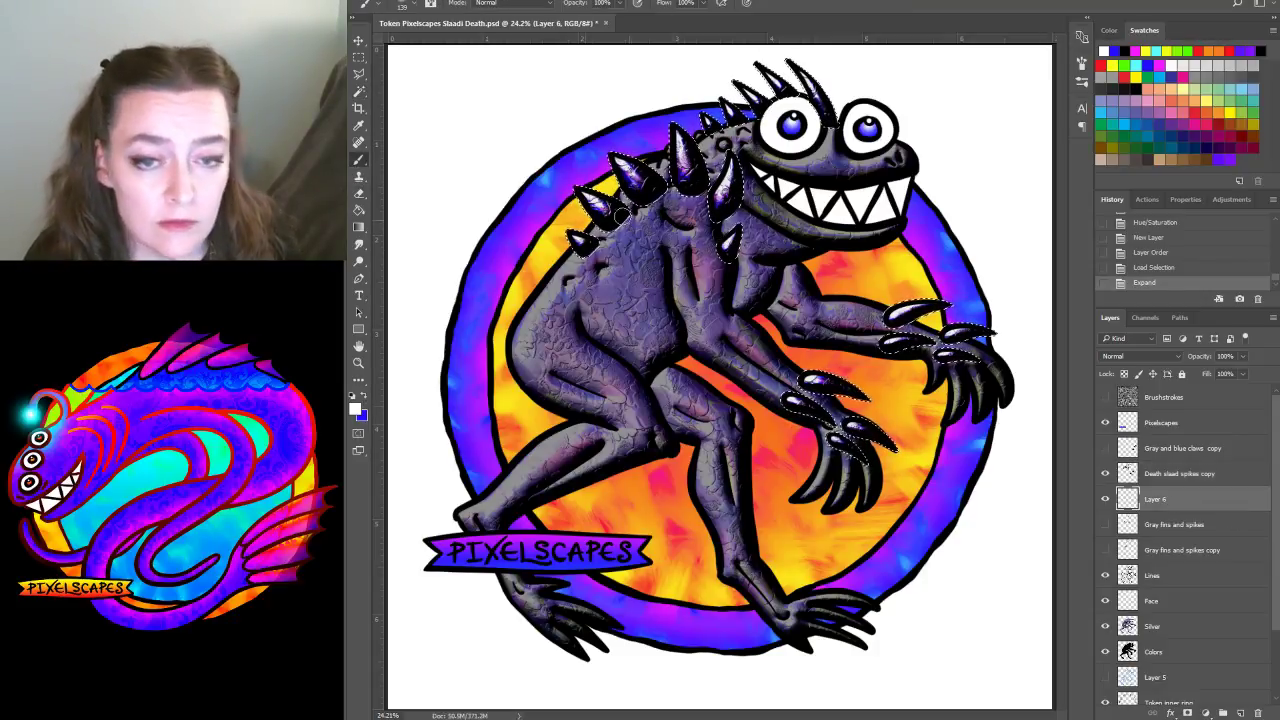
pyautogui.click(410, 6)
pyautogui.moveTo(482, 46); pyautogui.dragTo(489, 46)
pyautogui.press('Return')
pyautogui.click(598, 265)
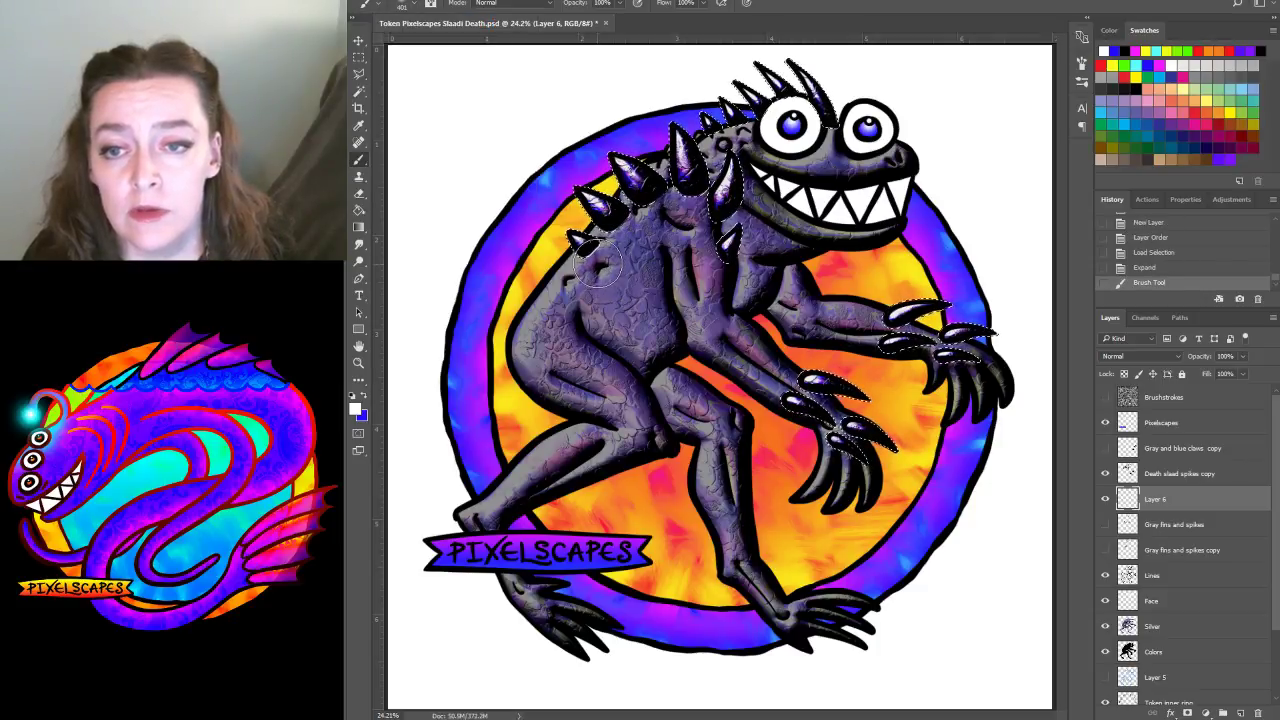
pyautogui.click(610, 243)
pyautogui.click(615, 225)
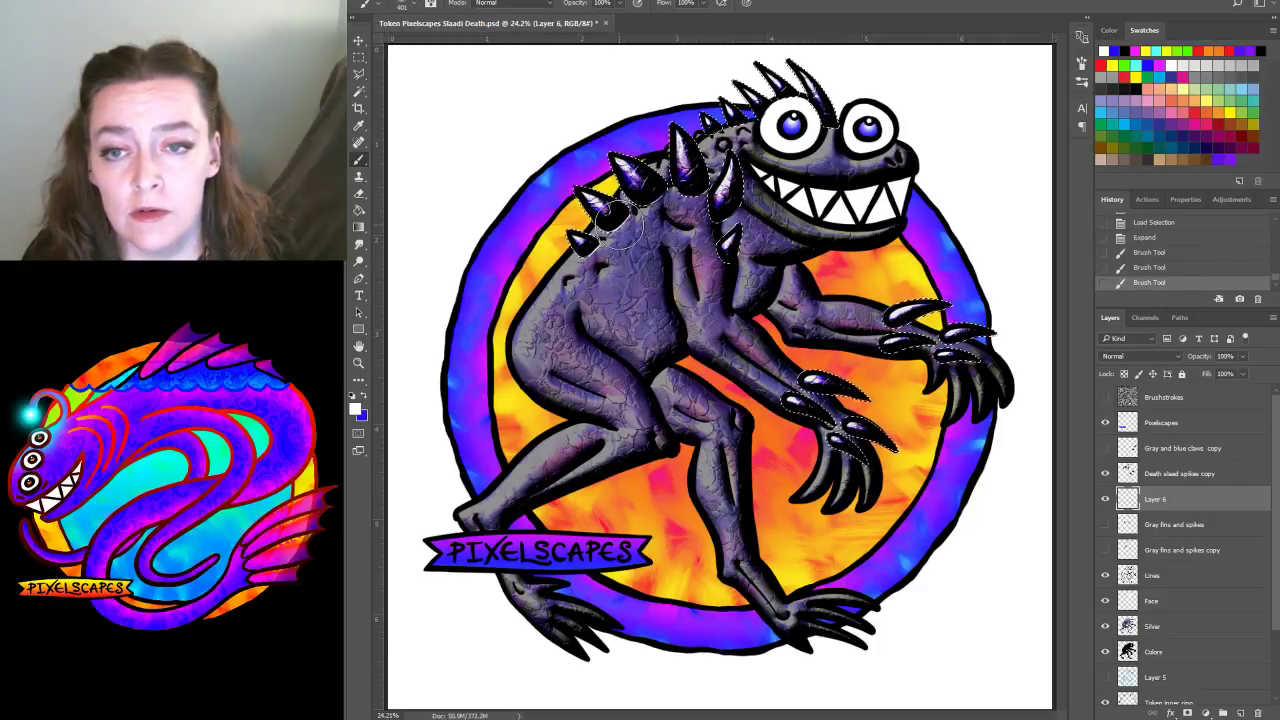
pyautogui.click(684, 205)
pyautogui.click(700, 212)
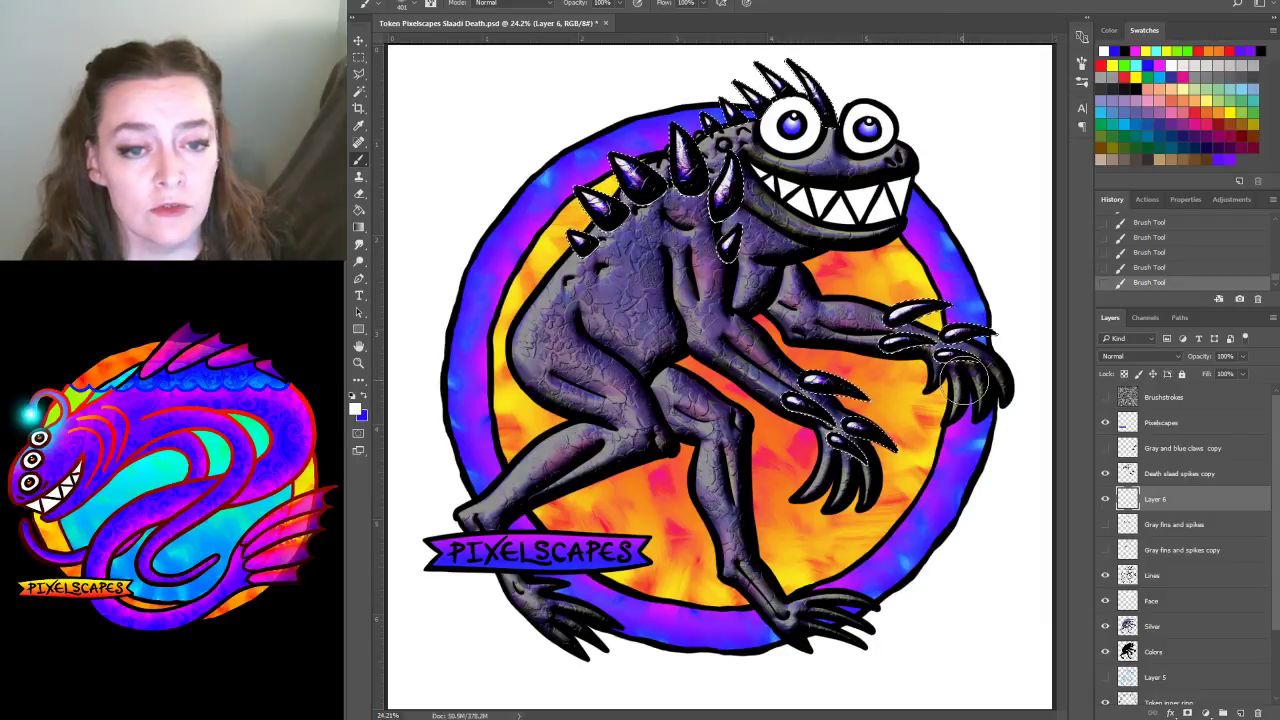
pyautogui.click(515, 2)
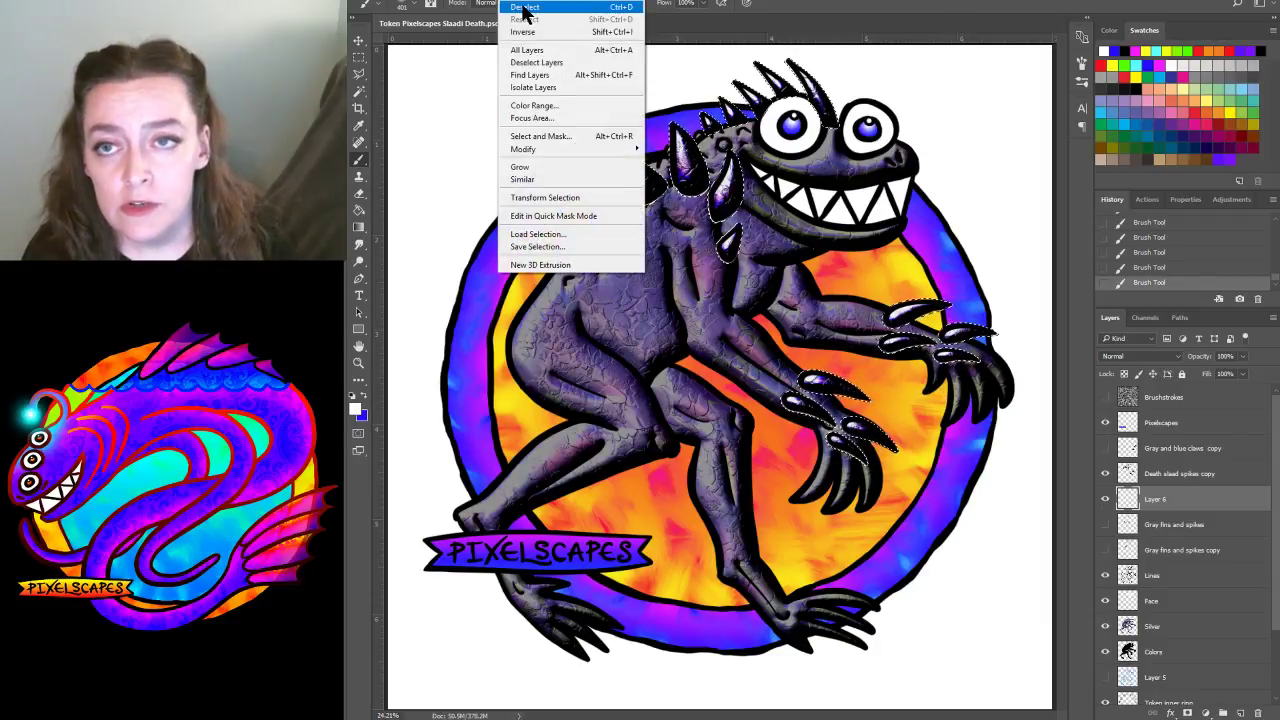
pyautogui.click(525, 8)
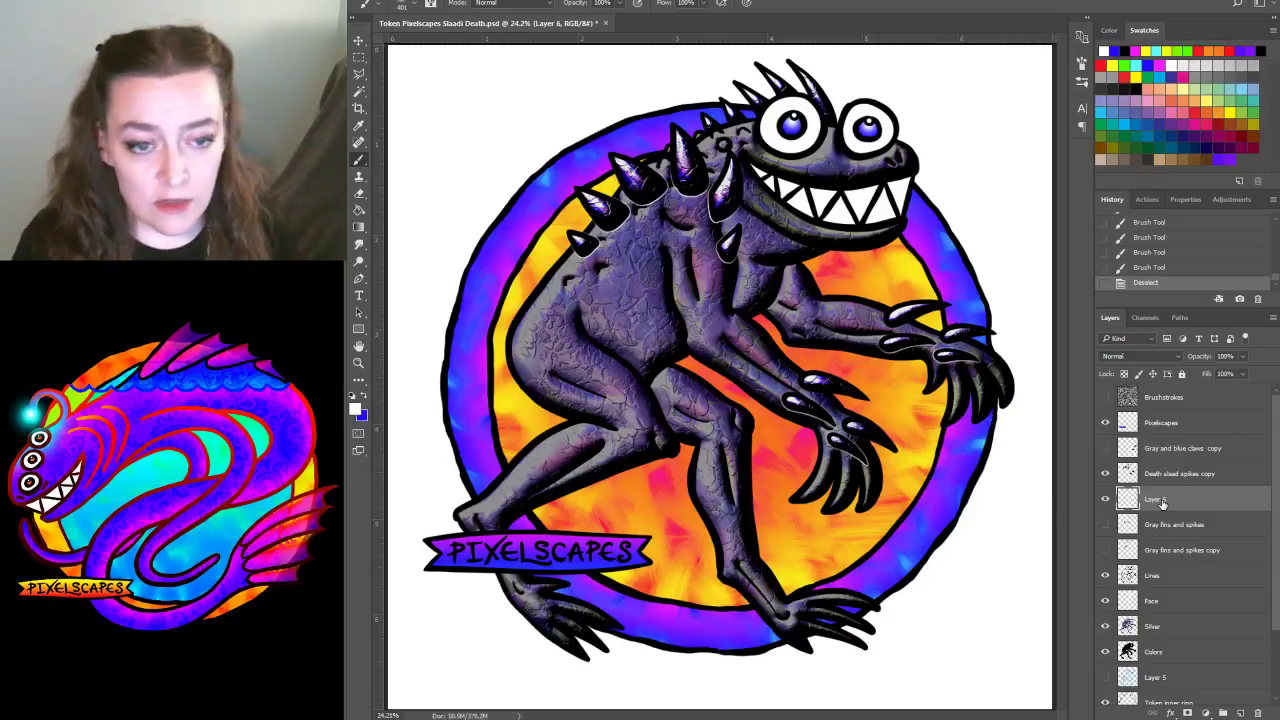
pyautogui.click(357, 44)
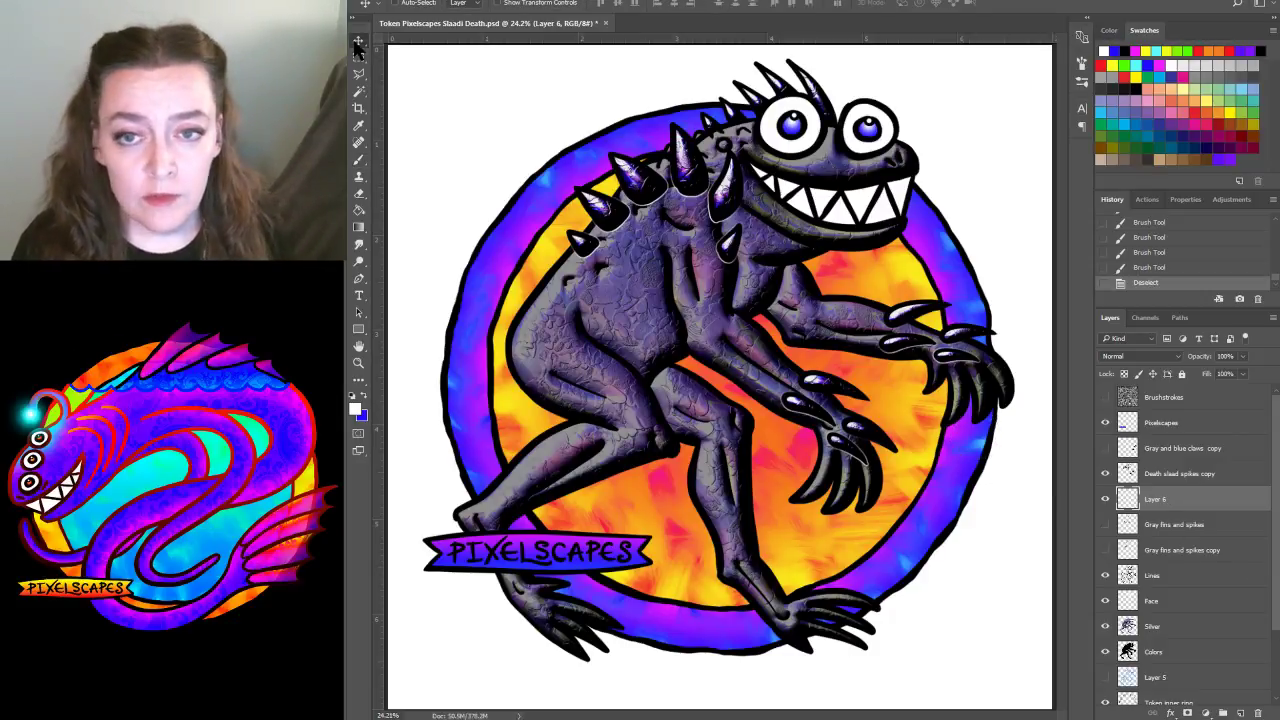
# Nudge the outline on Layer 6 slightly upward
pyautogui.press('Up')
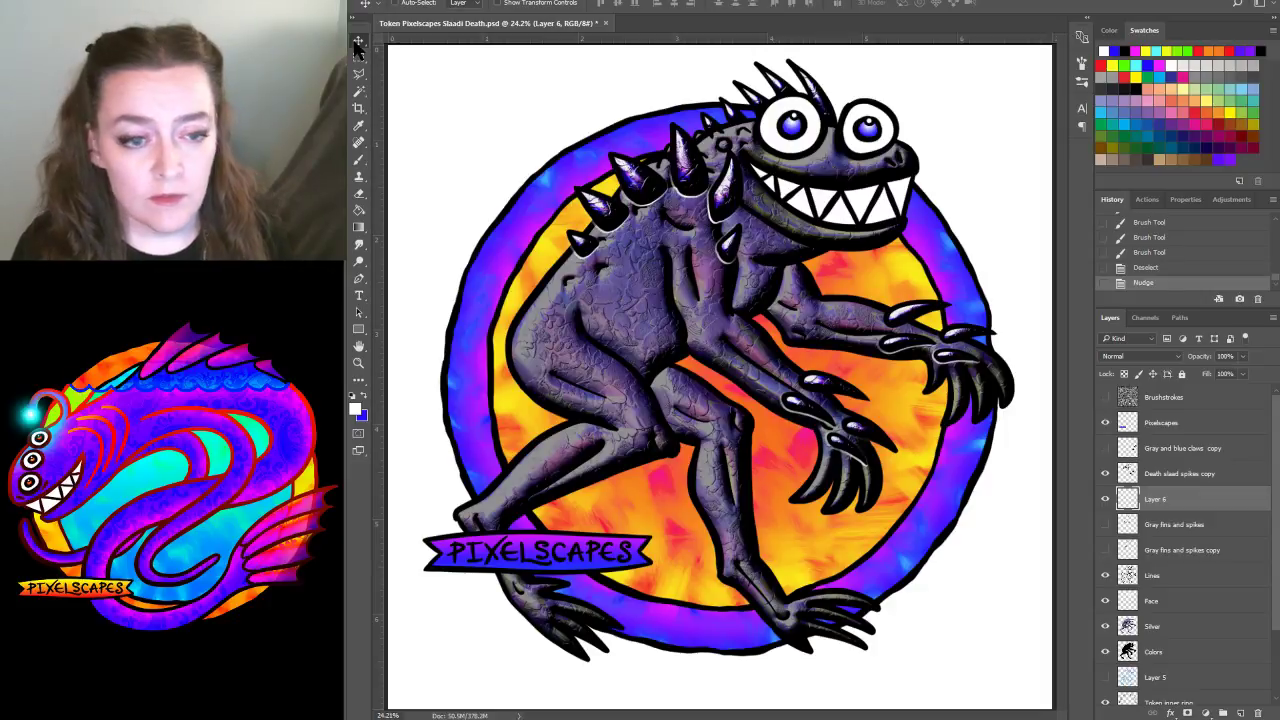
pyautogui.moveTo(1162, 498); pyautogui.dragTo(1240, 712)
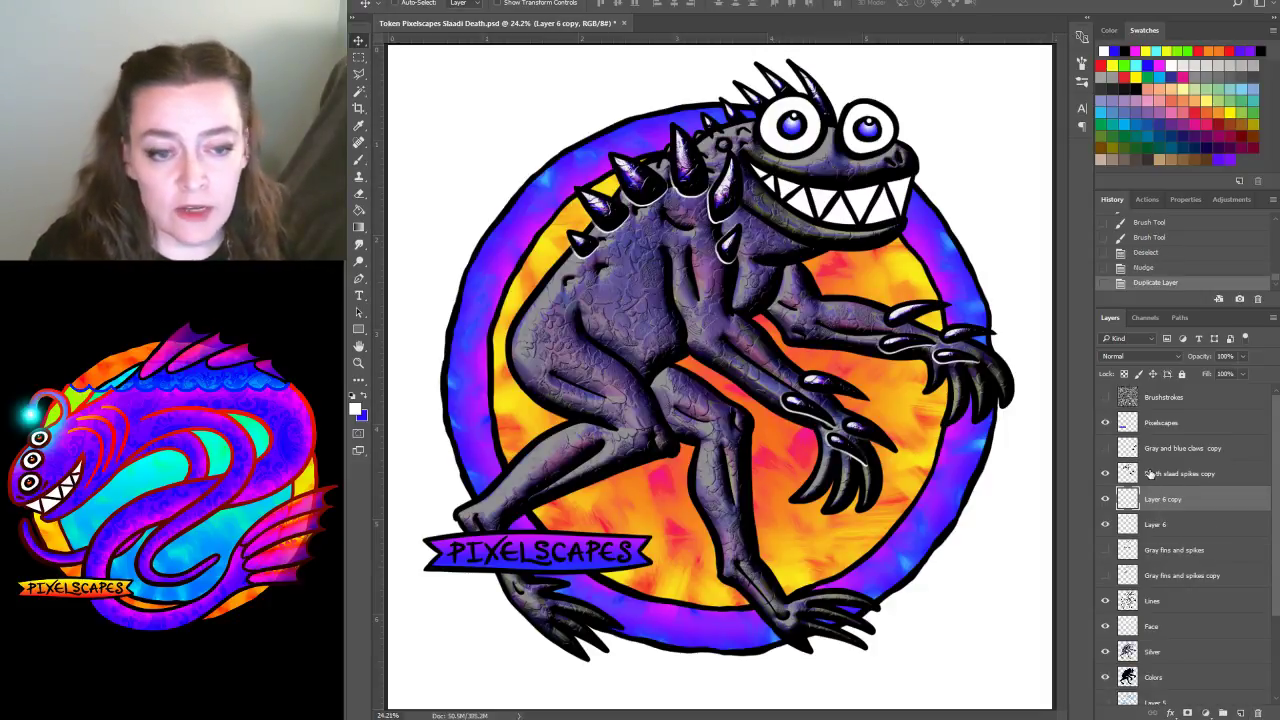
pyautogui.click(1257, 713)
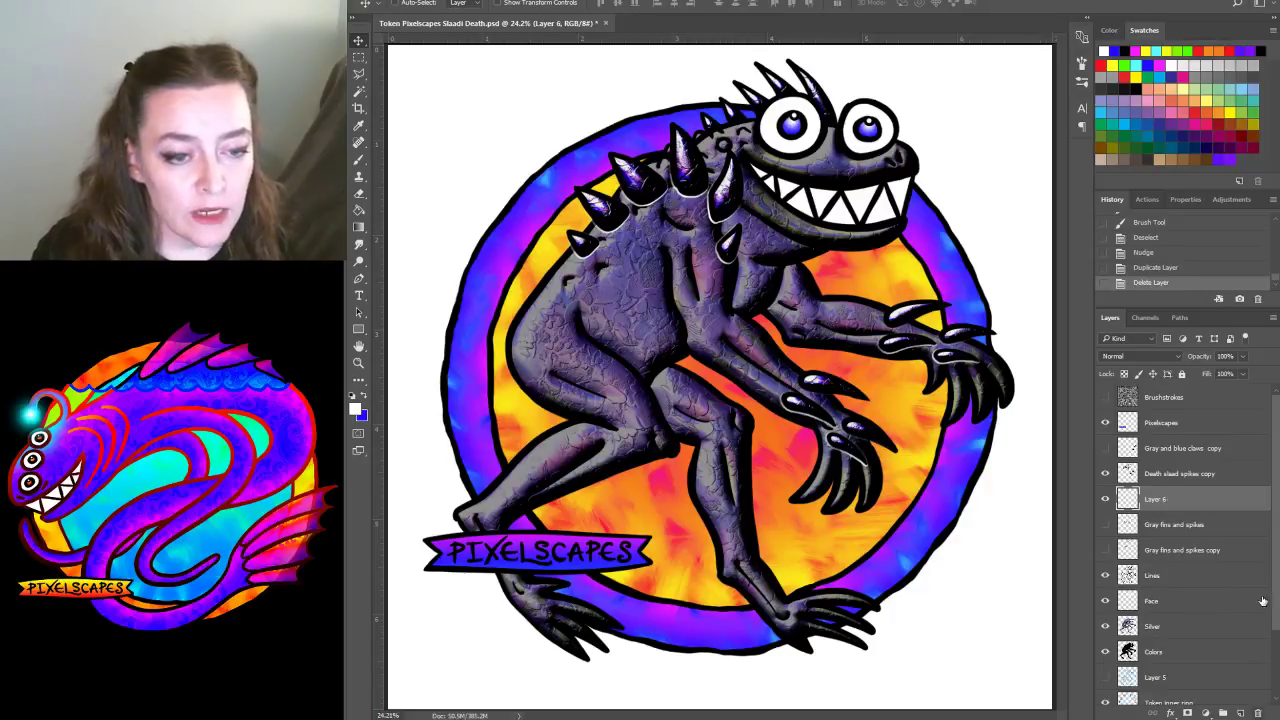
# Soften Layer 6 with a Gaussian Blur of radius 5.0
pyautogui.click(537, 4)
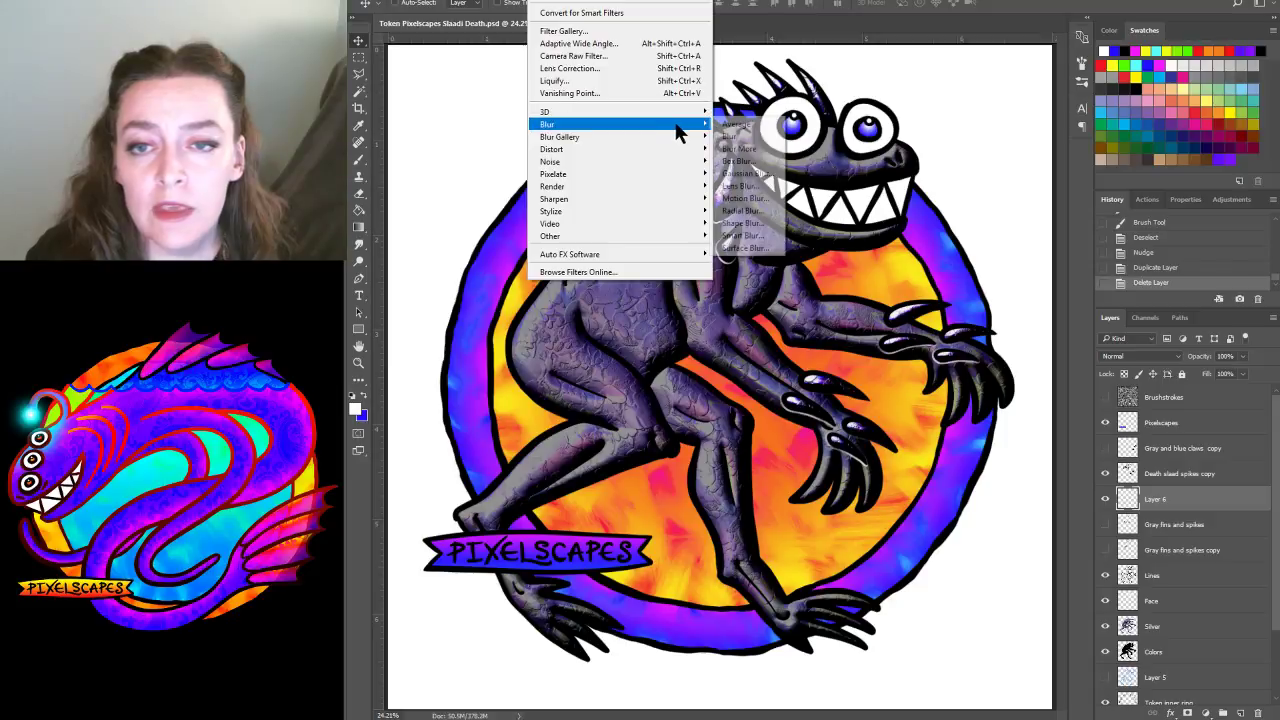
pyautogui.click(748, 174)
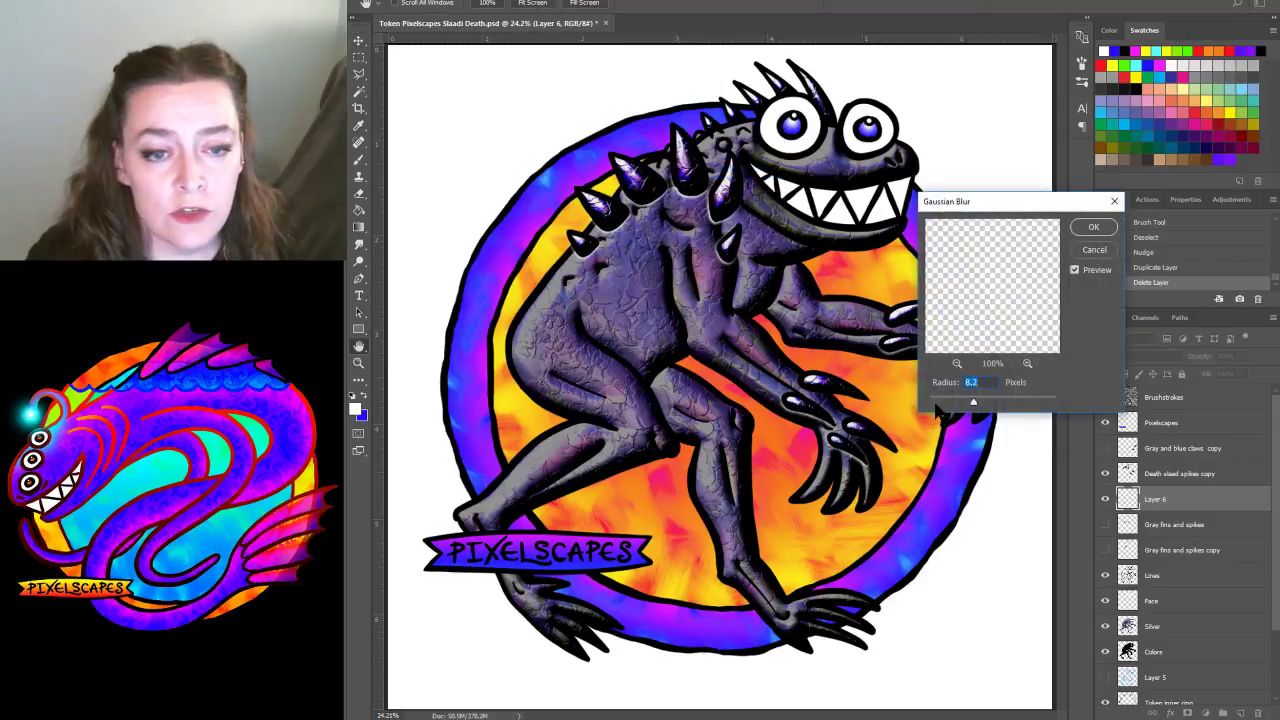
pyautogui.moveTo(966, 403); pyautogui.dragTo(963, 403)
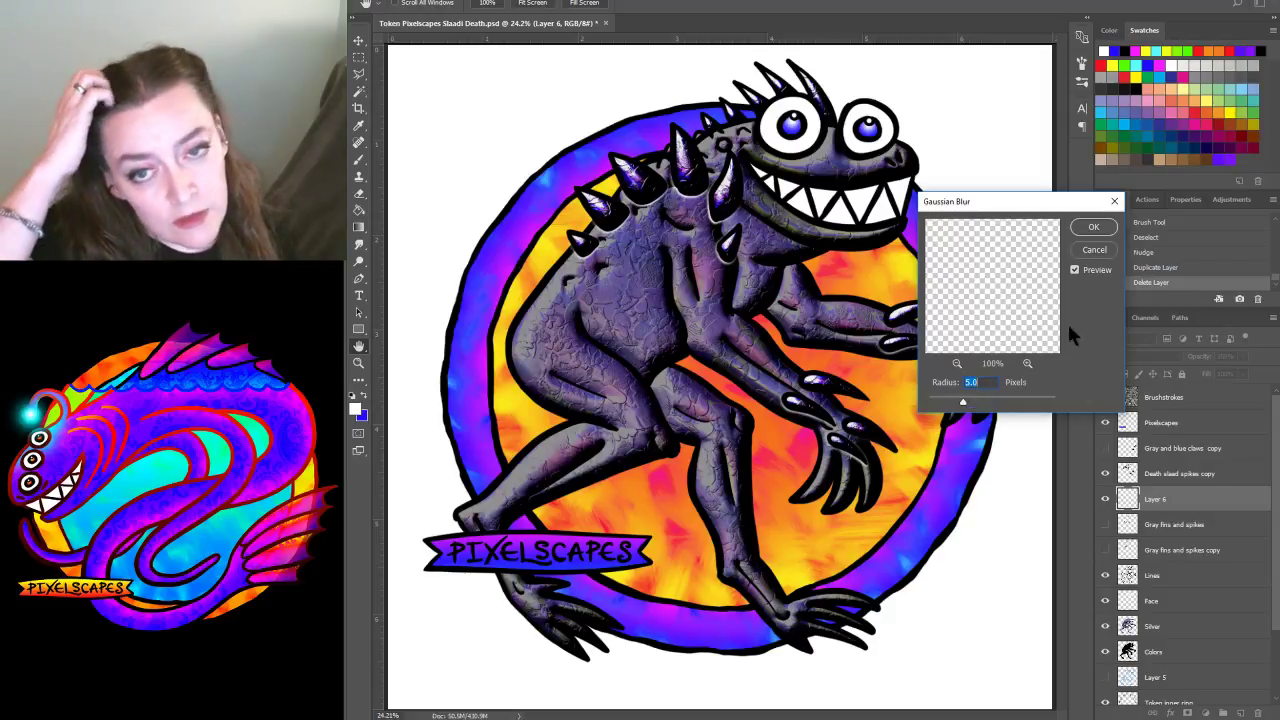
pyautogui.click(1093, 227)
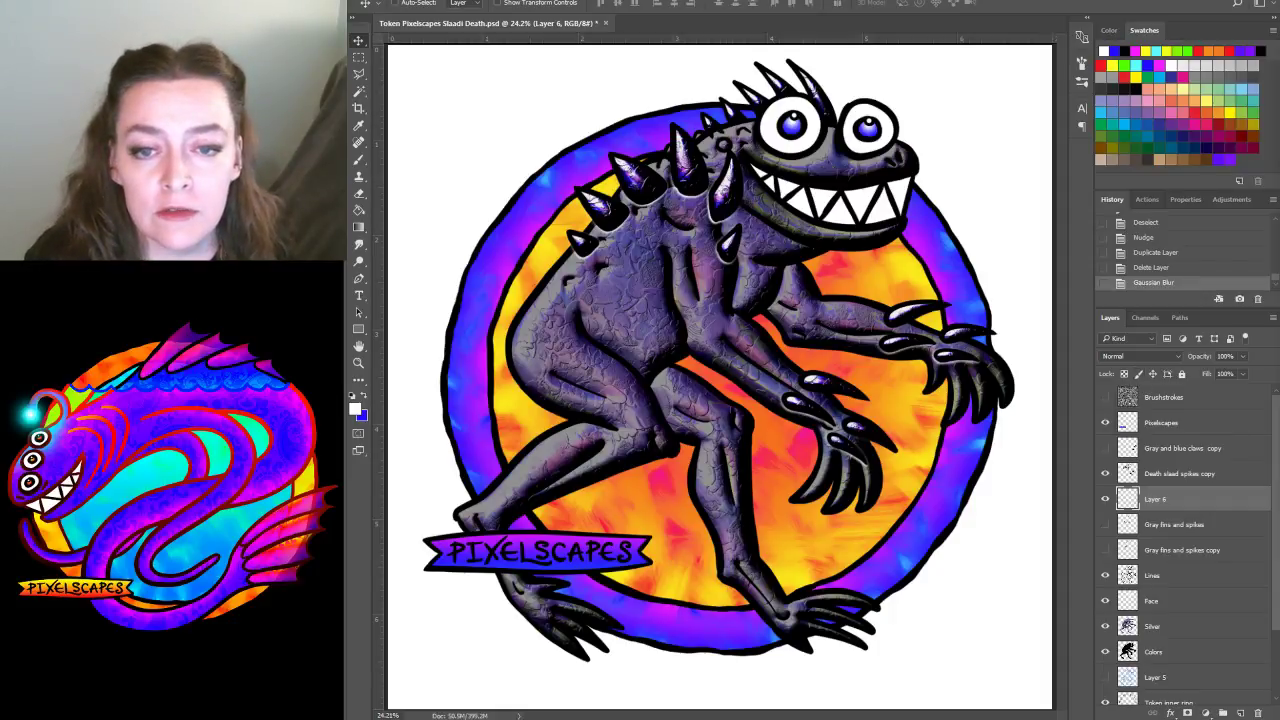
pyautogui.click(1175, 457)
pyautogui.click(1169, 480)
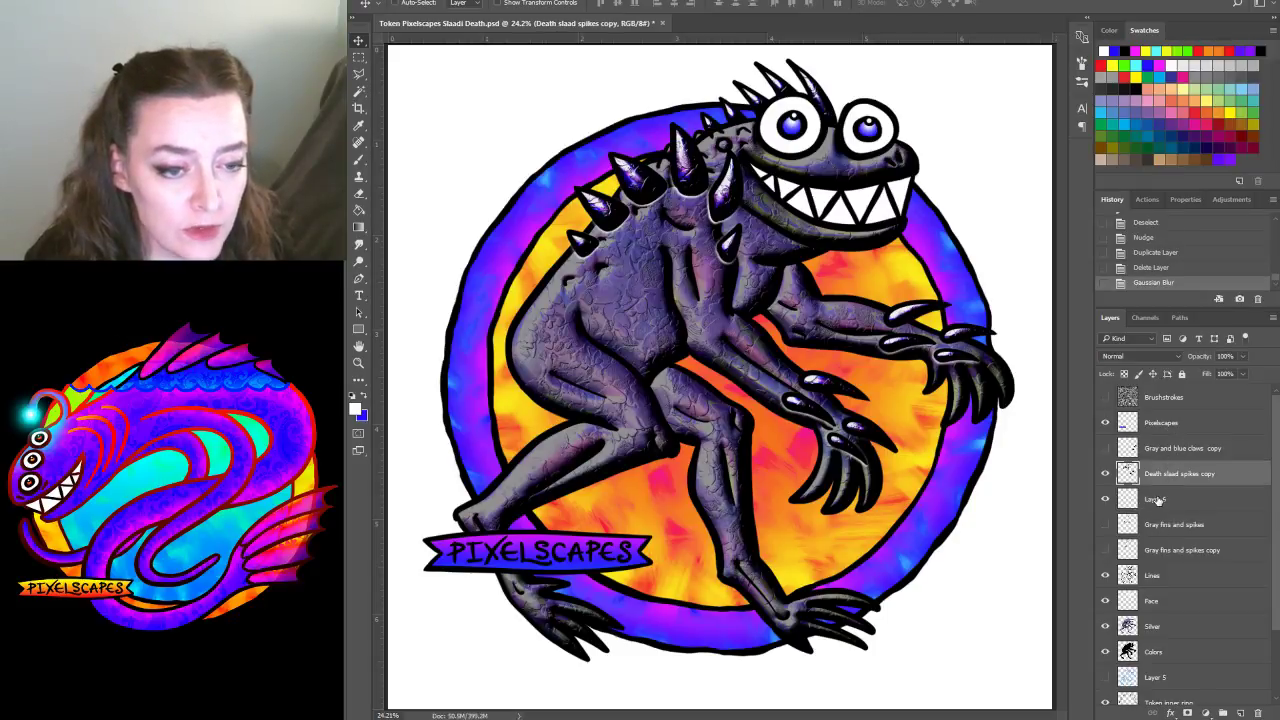
# Rename Layer 6 to 'Spike outliner'
pyautogui.click(1157, 499)
pyautogui.doubleClick(1157, 499)
pyautogui.write('S')
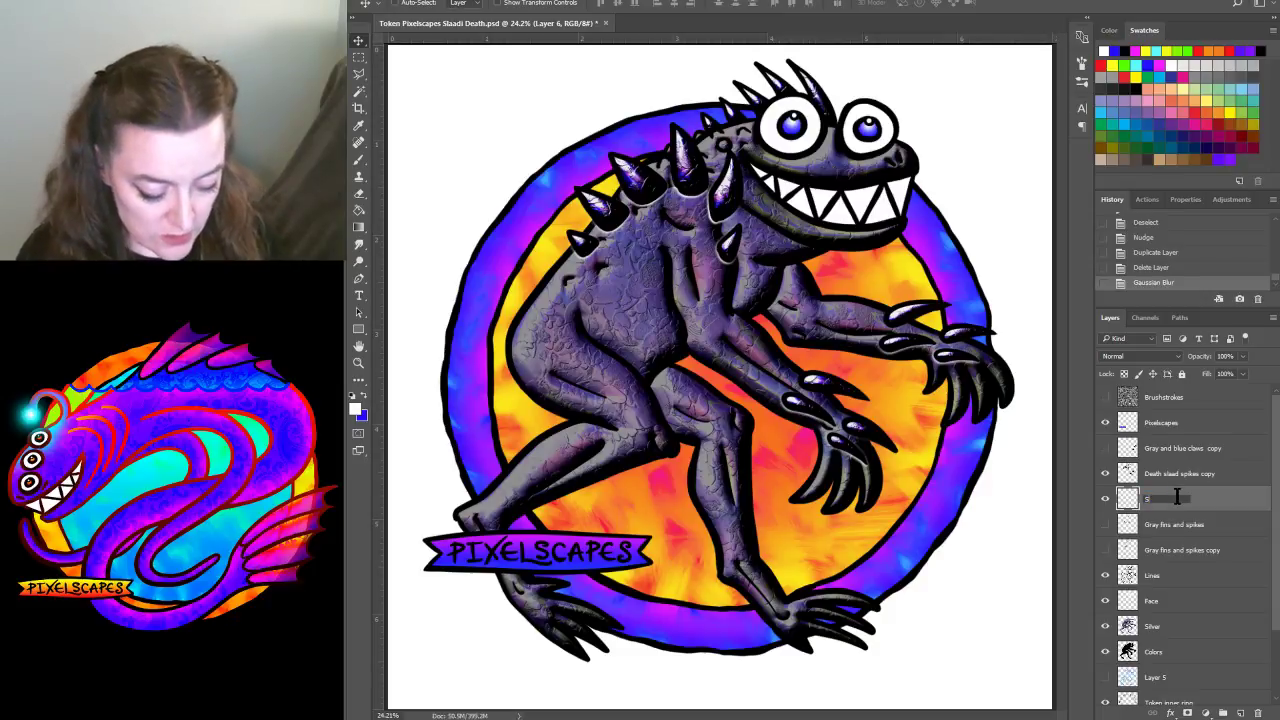
pyautogui.write('pike outliner')
pyautogui.press('Return')
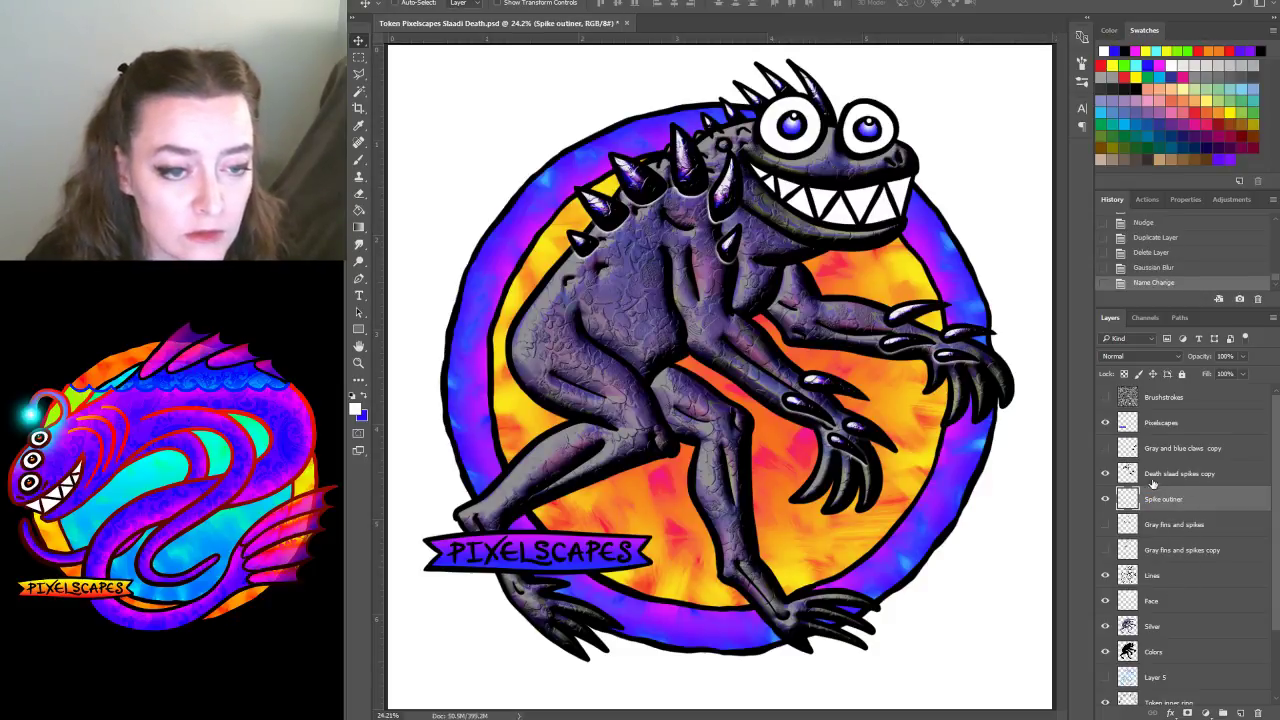
# Lower the Face layer's saturation by 59 and save the document
pyautogui.scroll(-3, 1155, 510)
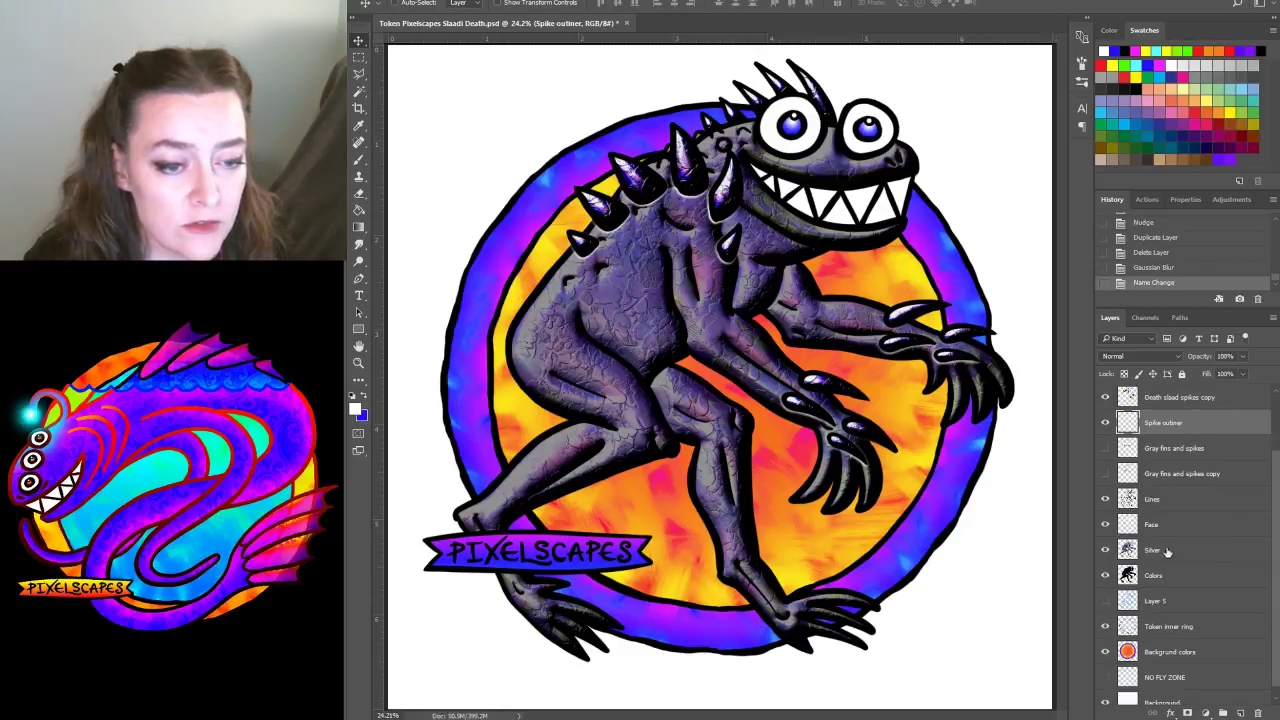
pyautogui.scroll(1, 1166, 552)
pyautogui.click(1160, 550)
pyautogui.click(1105, 550)
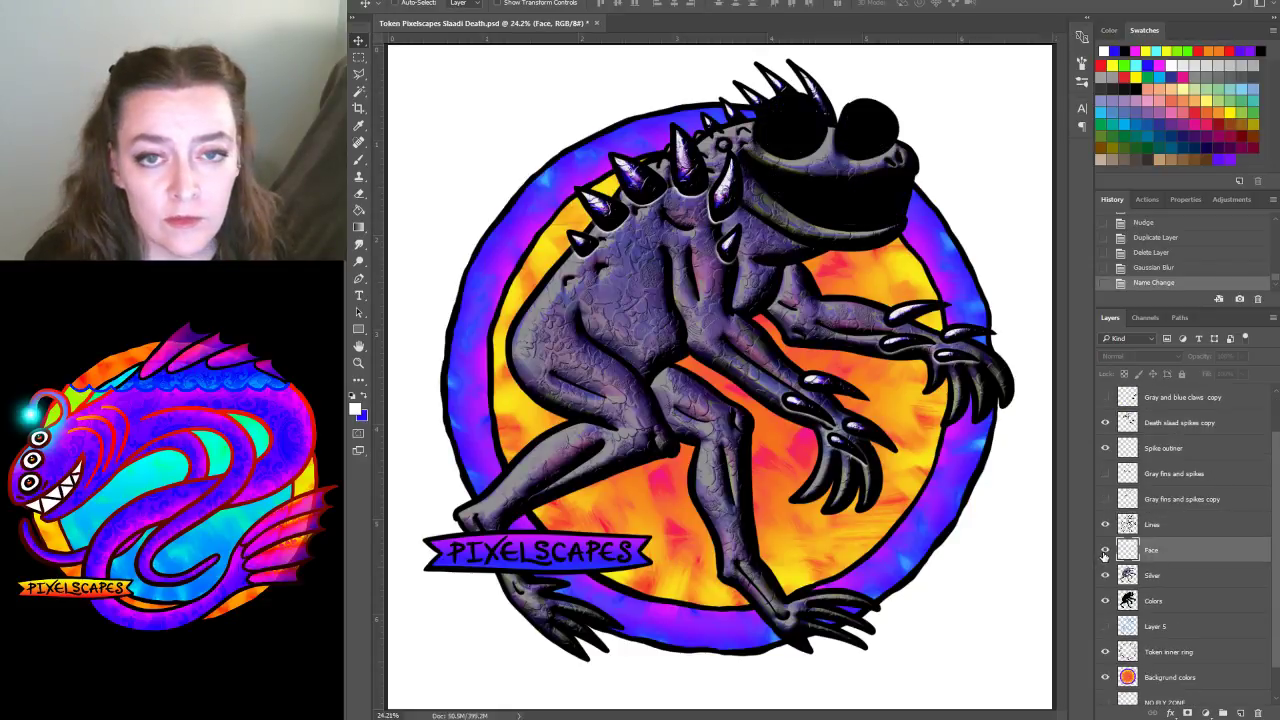
pyautogui.click(1105, 551)
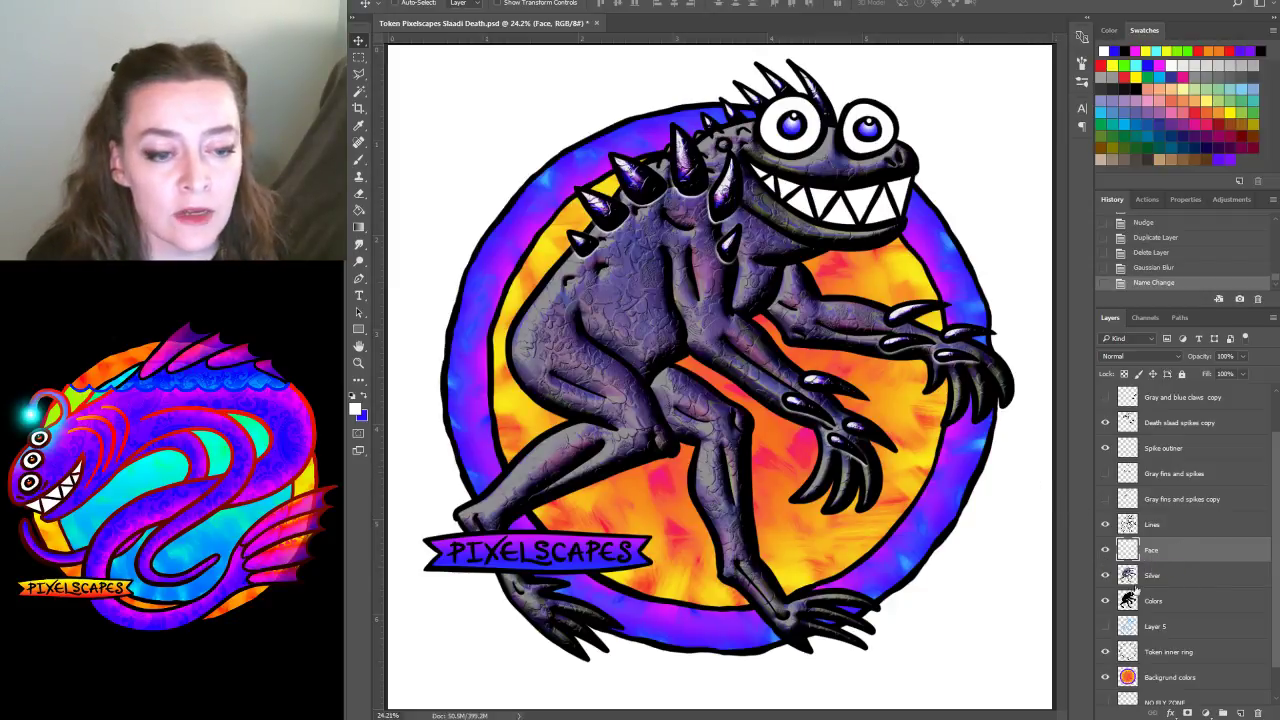
pyautogui.hotkey('ctrl', 'u')
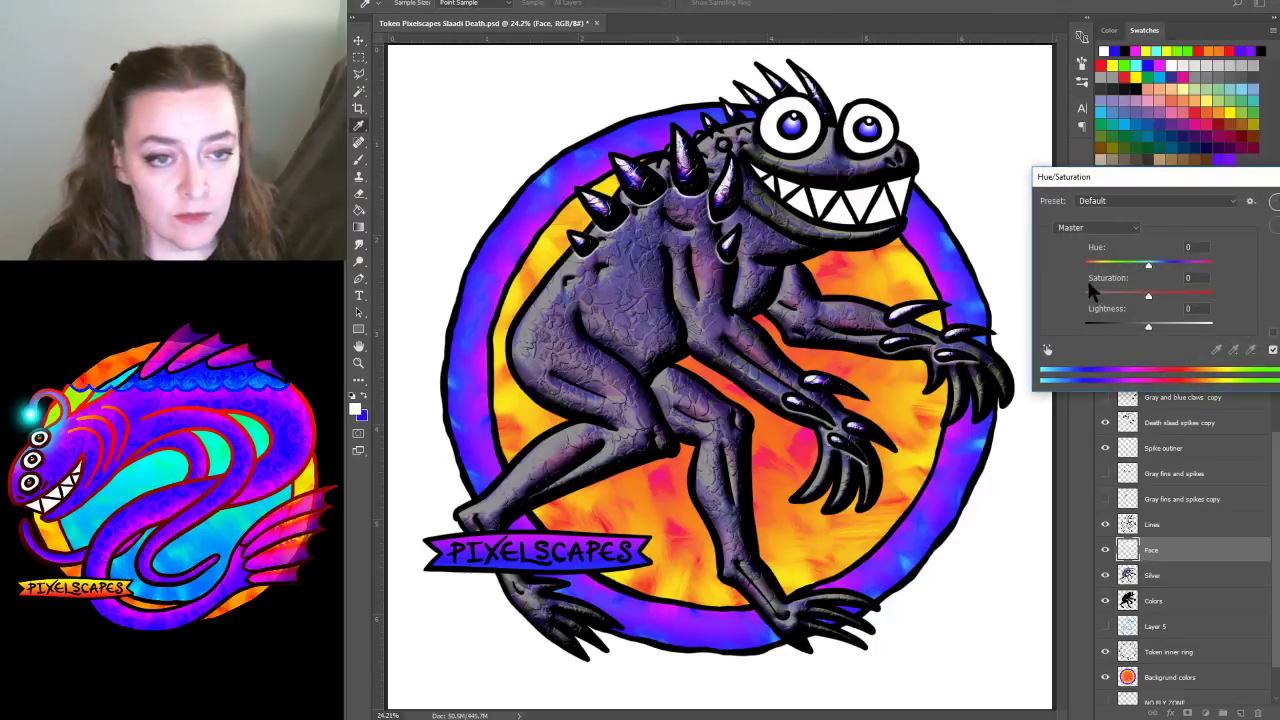
pyautogui.moveTo(1126, 294); pyautogui.dragTo(1111, 297)
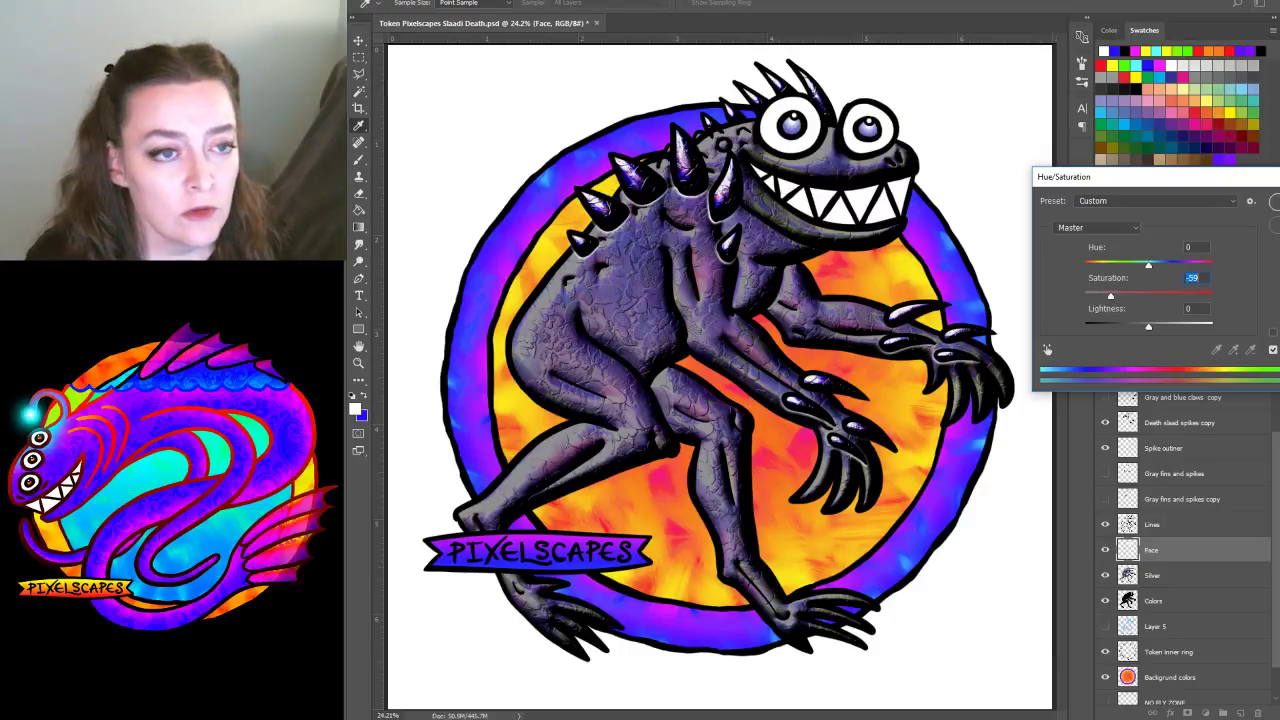
pyautogui.press('Return')
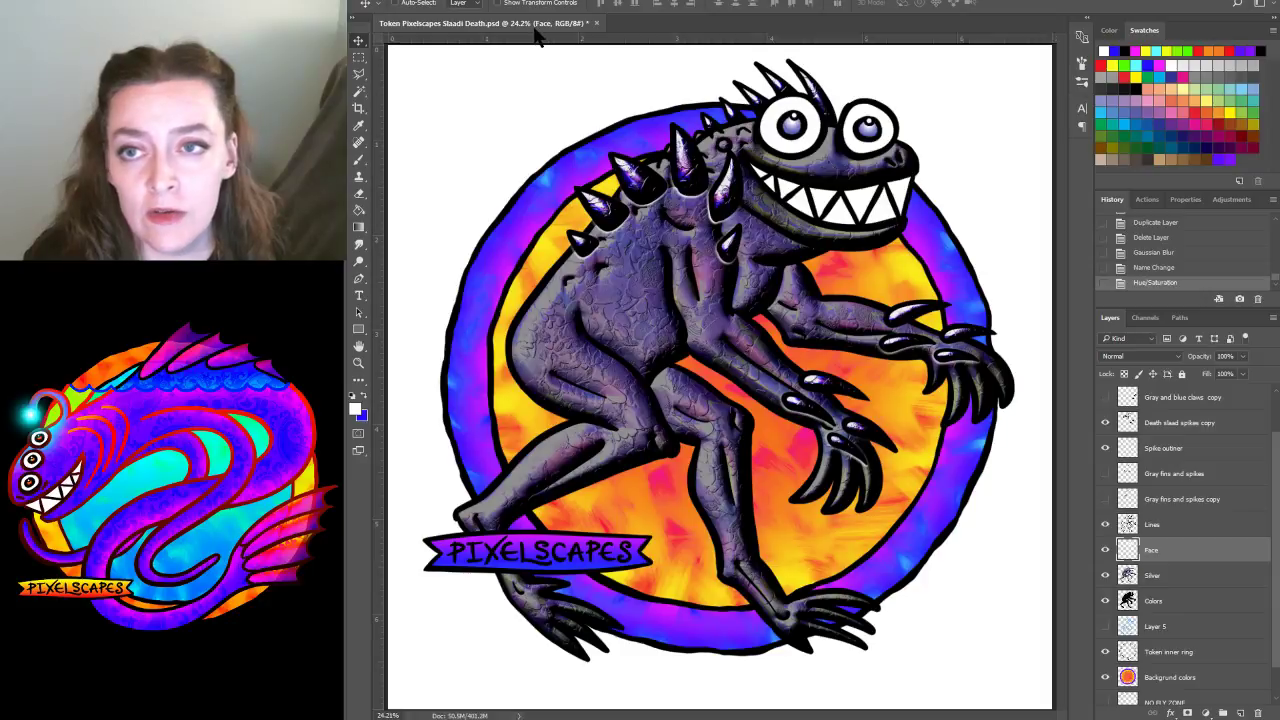
pyautogui.hotkey('ctrl', 's')
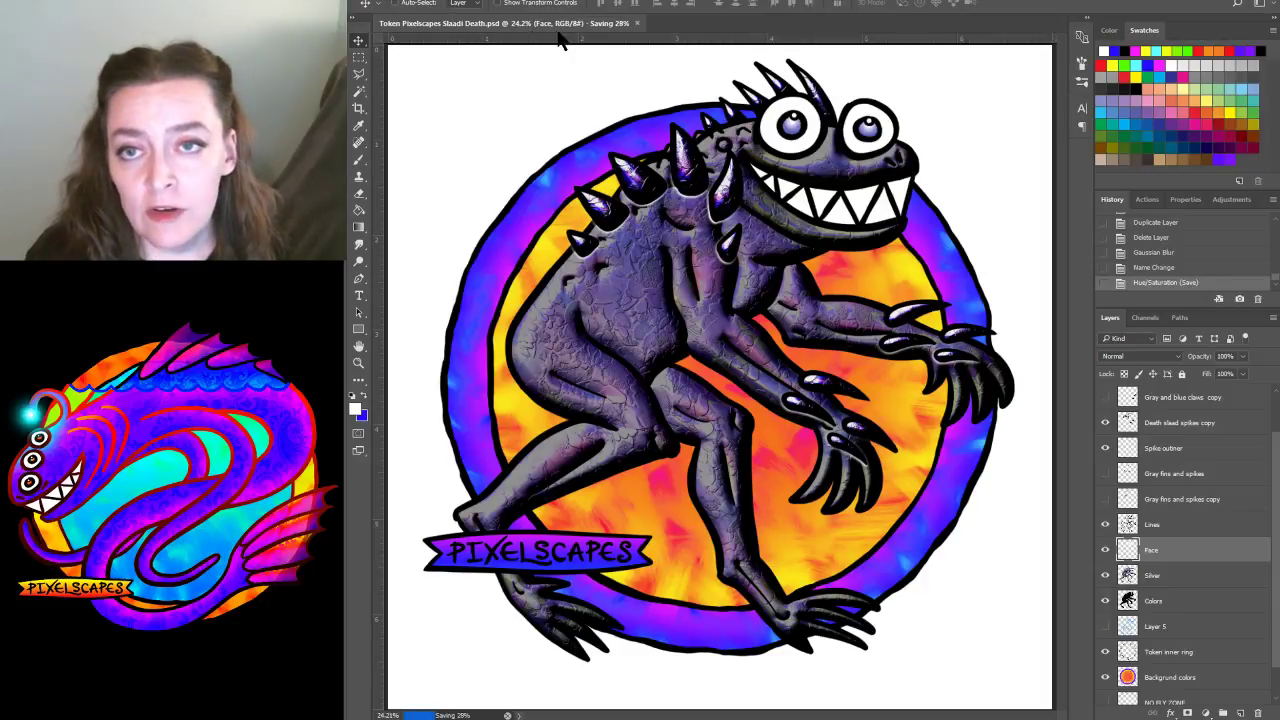
# Reopen the Gray, Red, Green and Blue Slaadi token files from the recent-files list
pyautogui.click(400, 2)
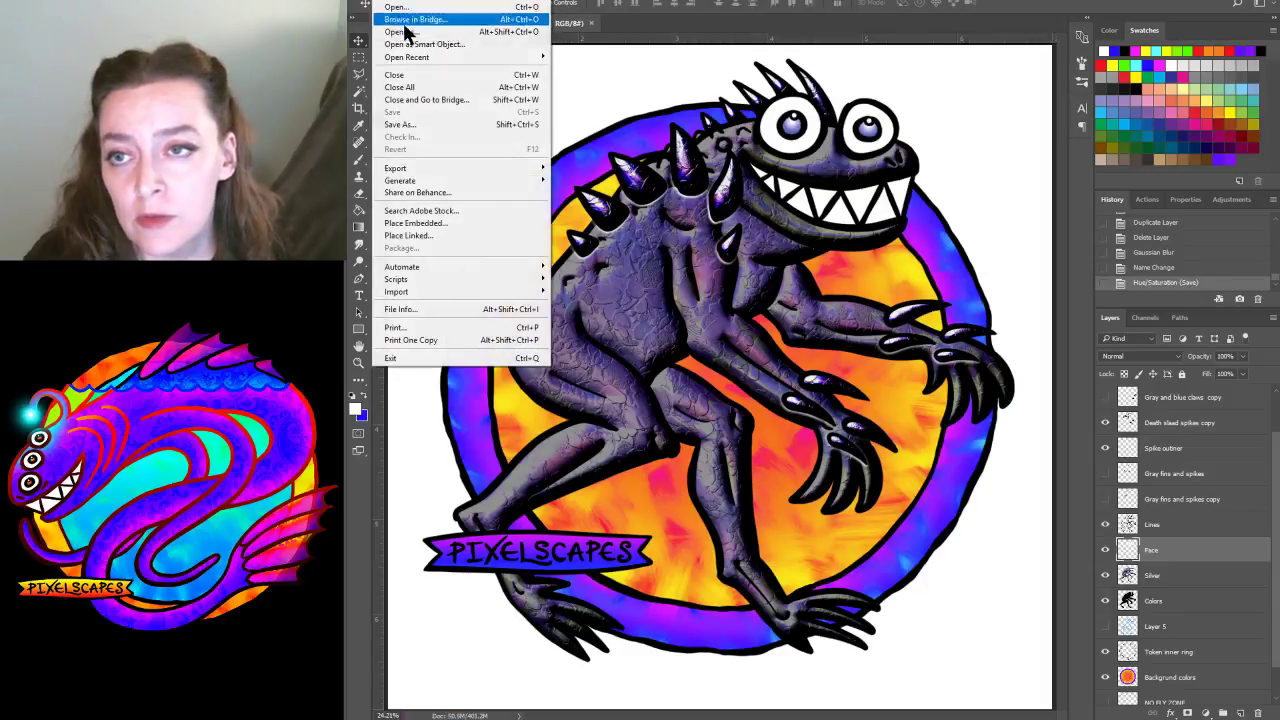
pyautogui.moveTo(429, 57)
pyautogui.click(648, 70)
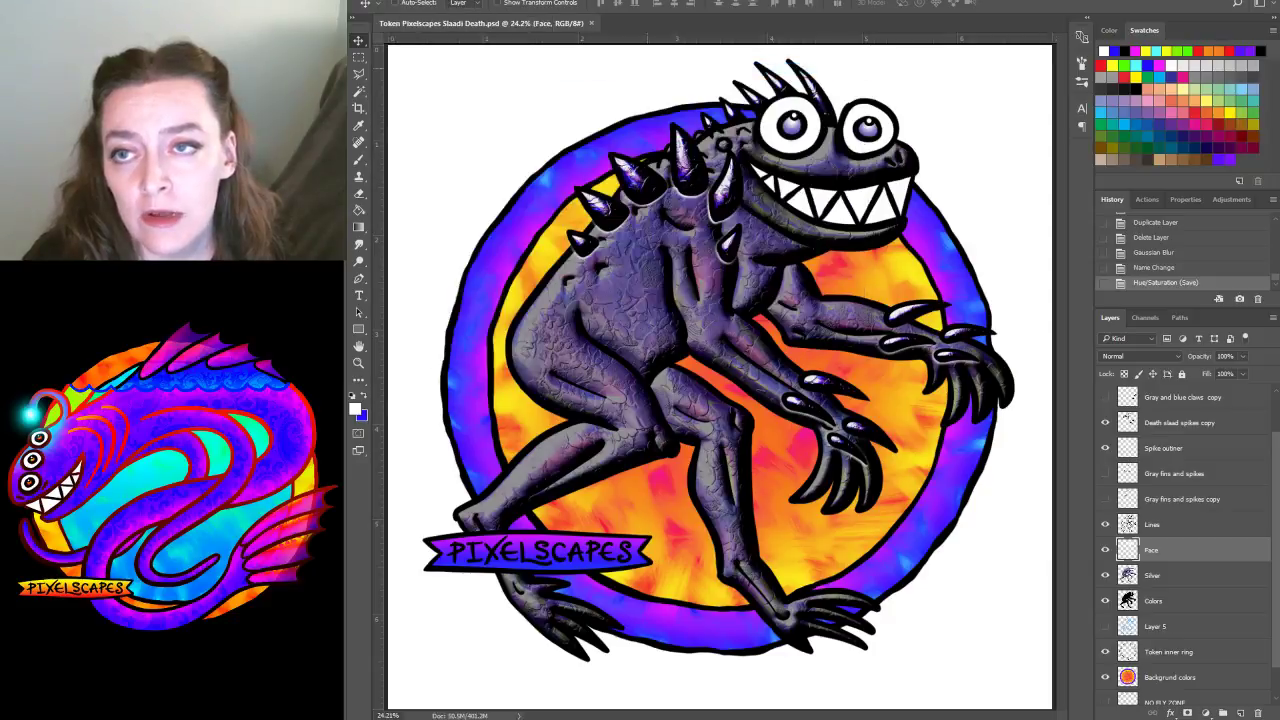
pyautogui.click(400, 2)
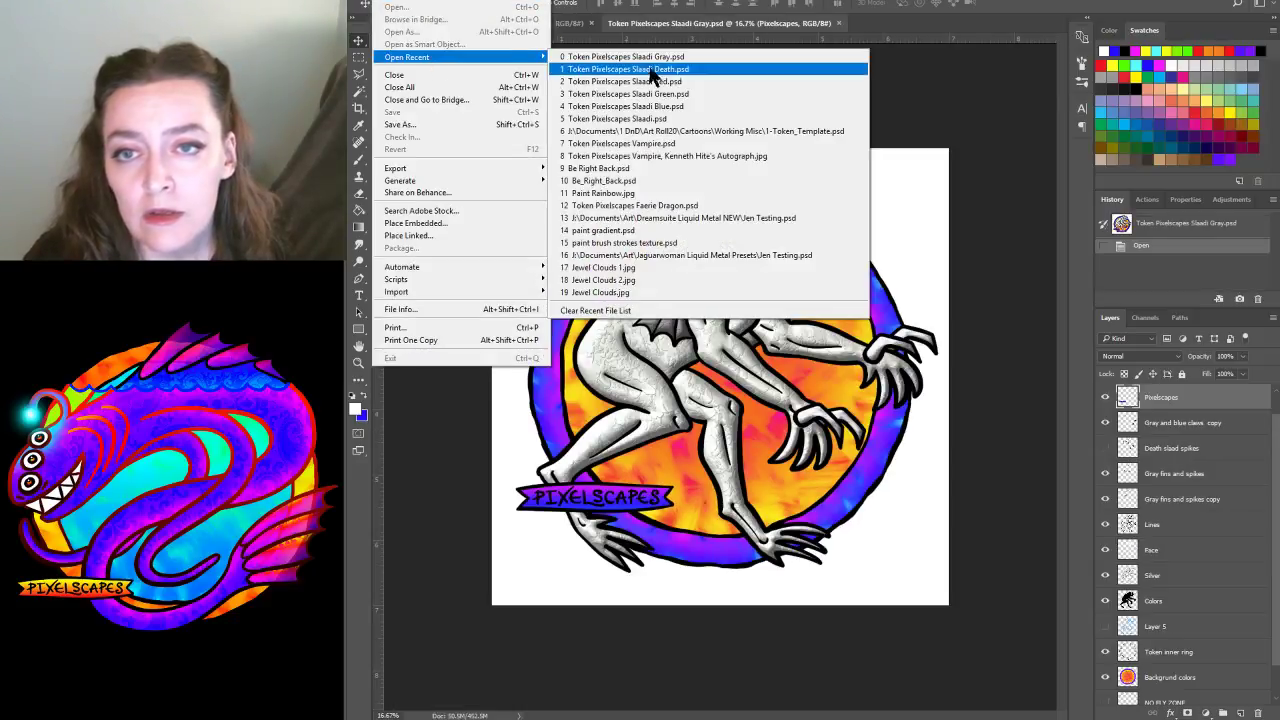
pyautogui.click(651, 78)
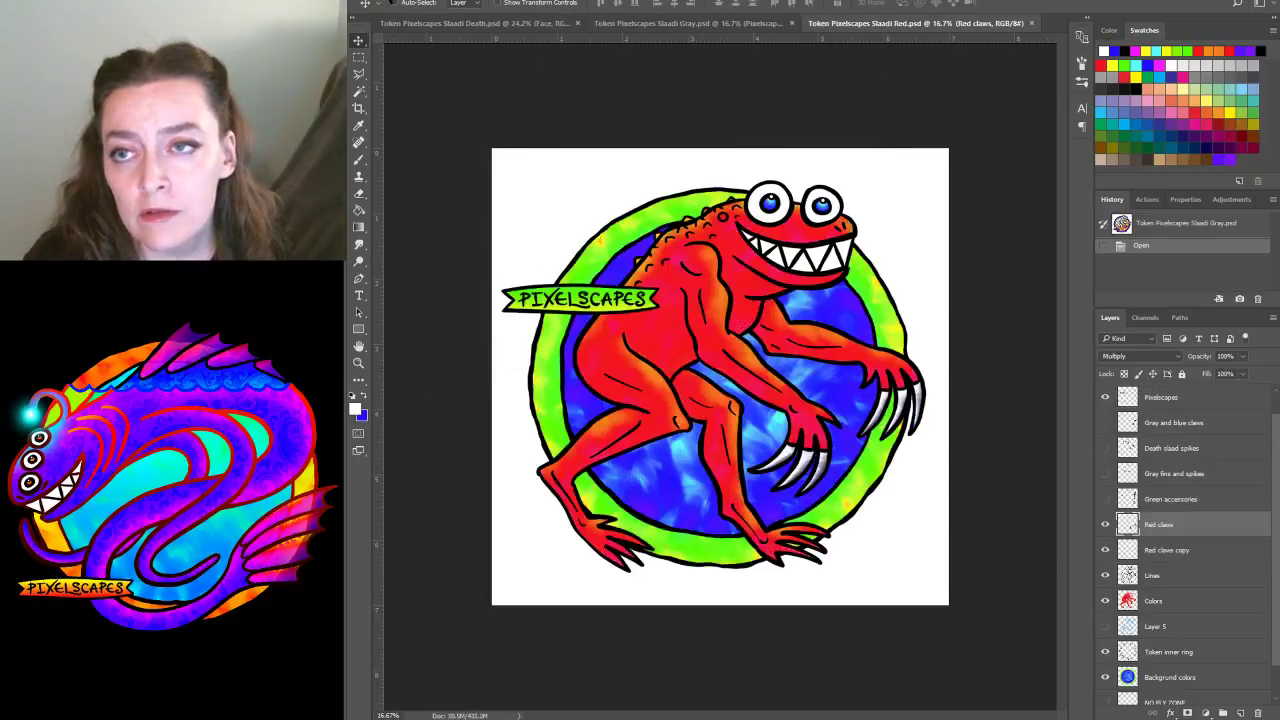
pyautogui.click(400, 2)
pyautogui.moveTo(425, 57)
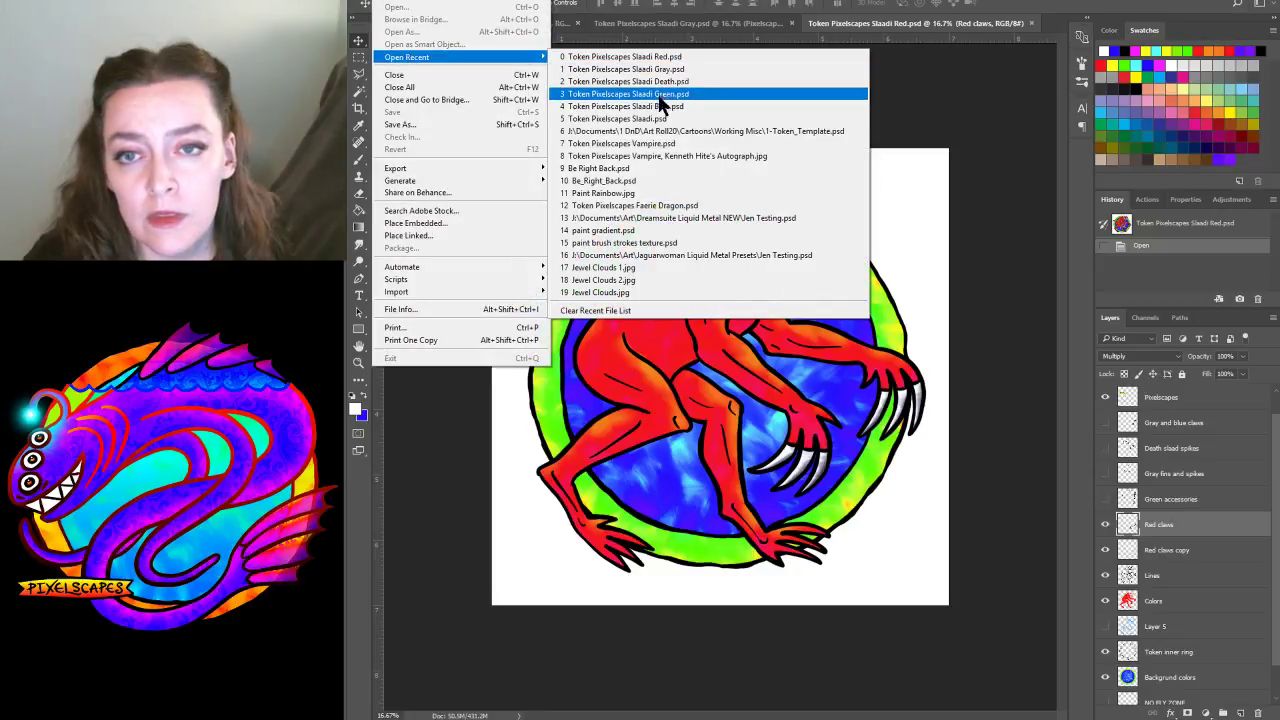
pyautogui.click(650, 94)
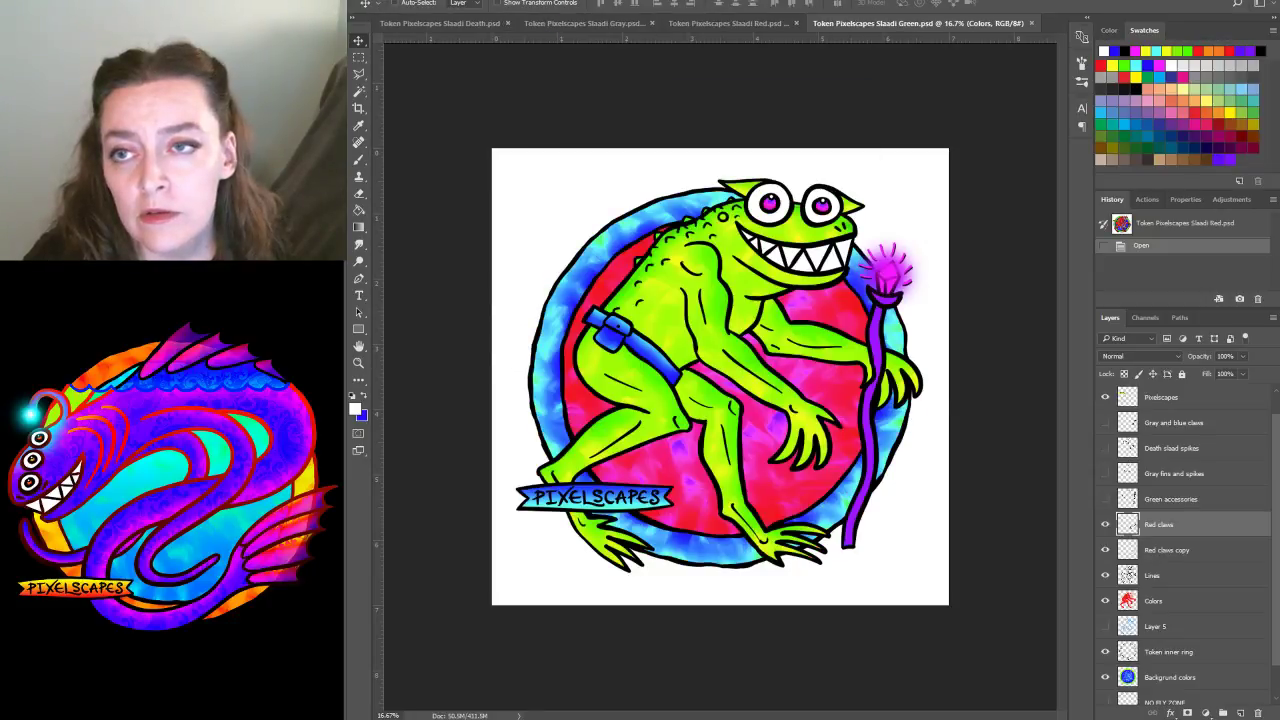
pyautogui.click(400, 2)
pyautogui.moveTo(431, 59)
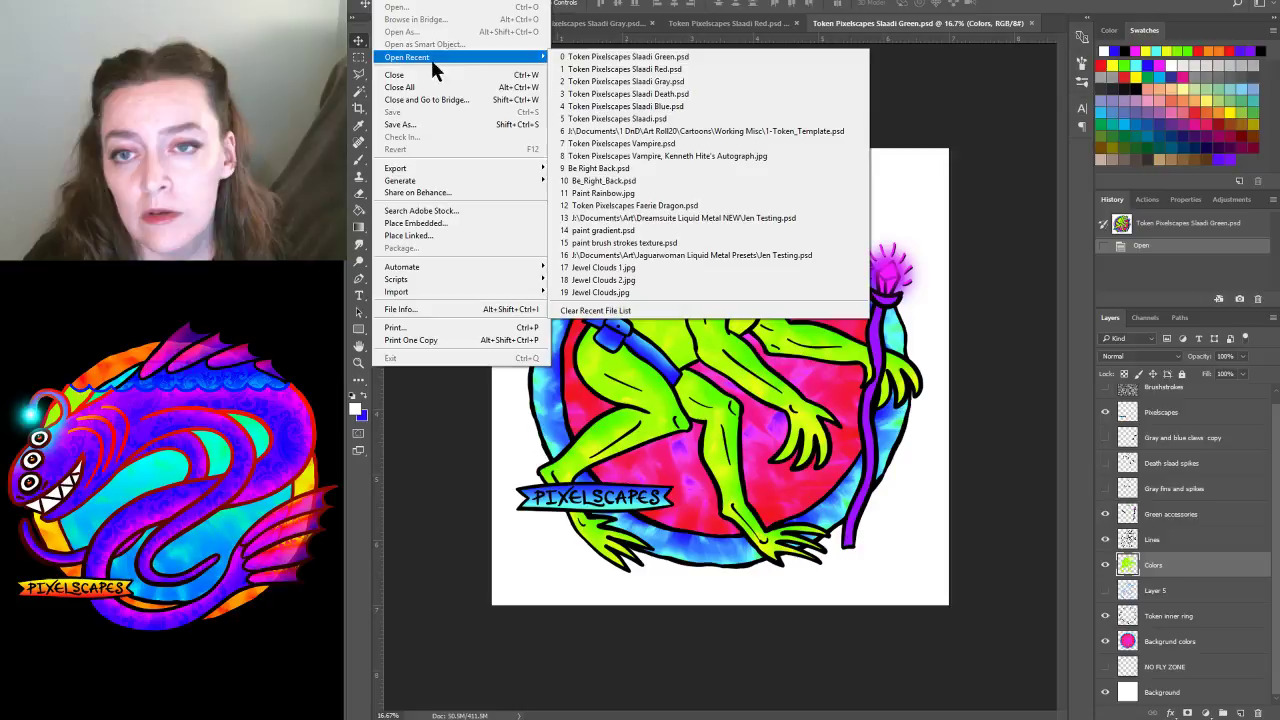
pyautogui.click(655, 106)
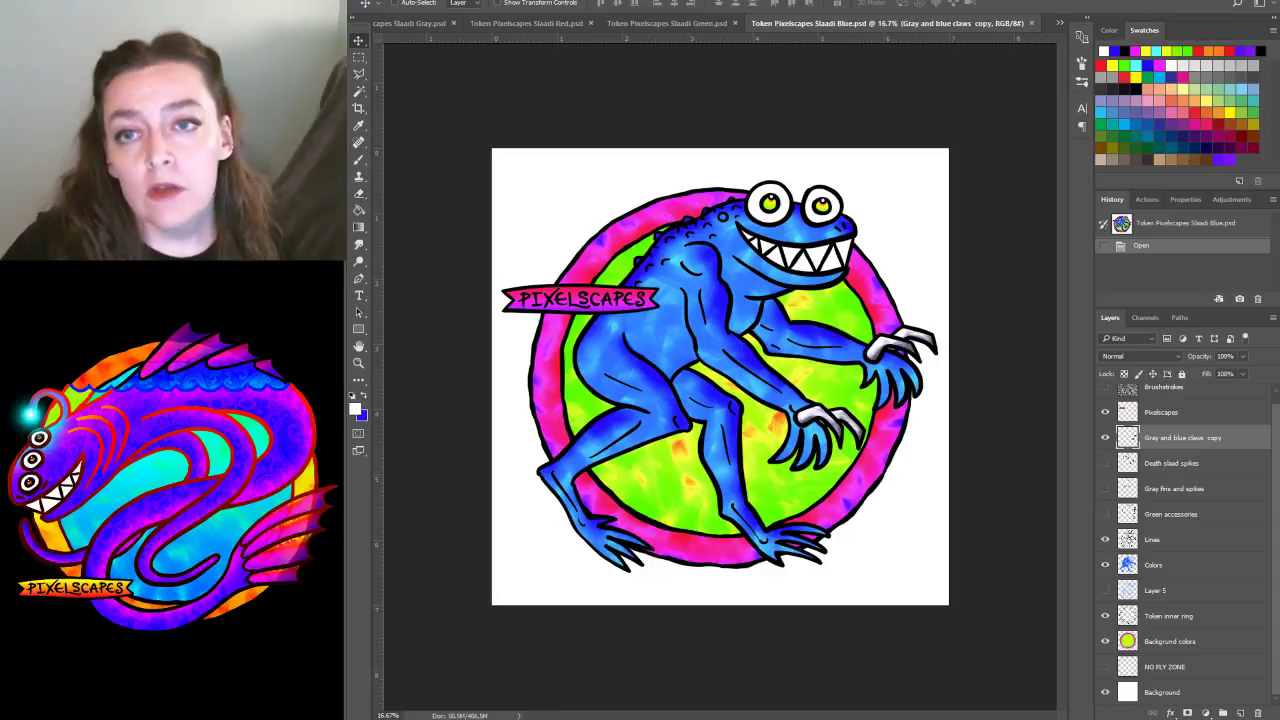
pyautogui.click(614, 1)
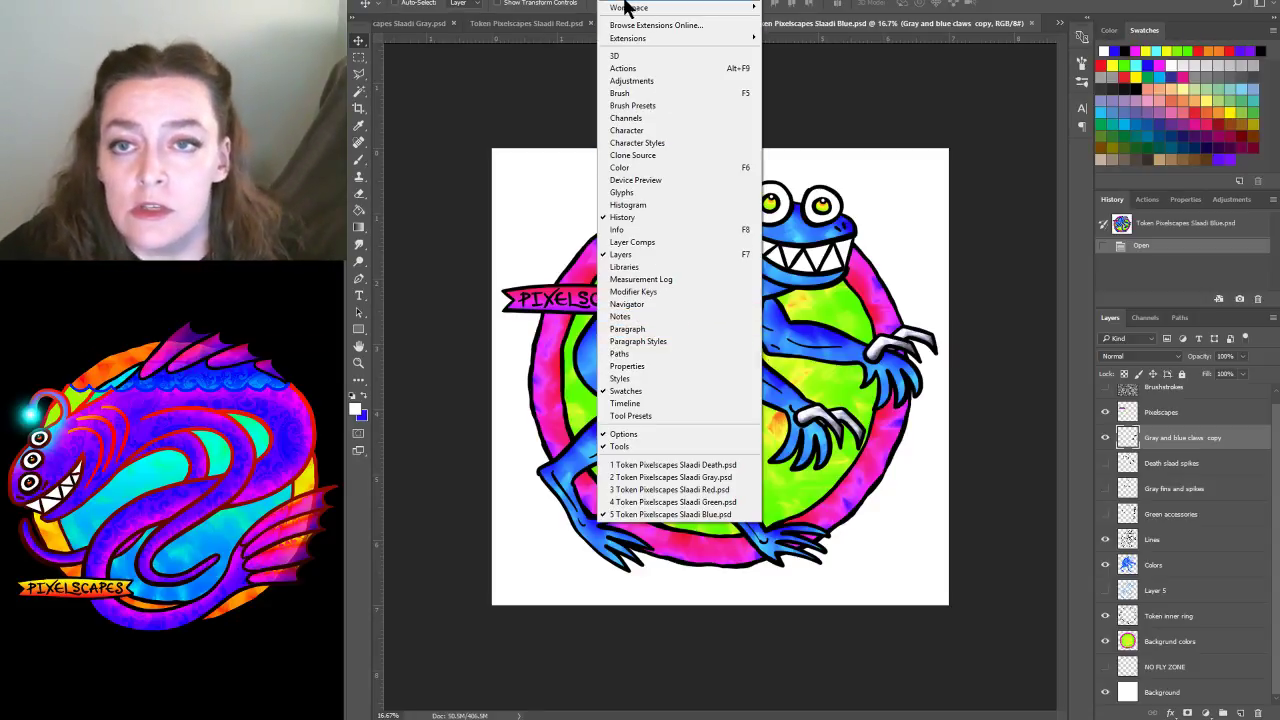
# Tile all five token documents horizontally and zoom the Death window out to 16.67%
pyautogui.moveTo(628, 5)
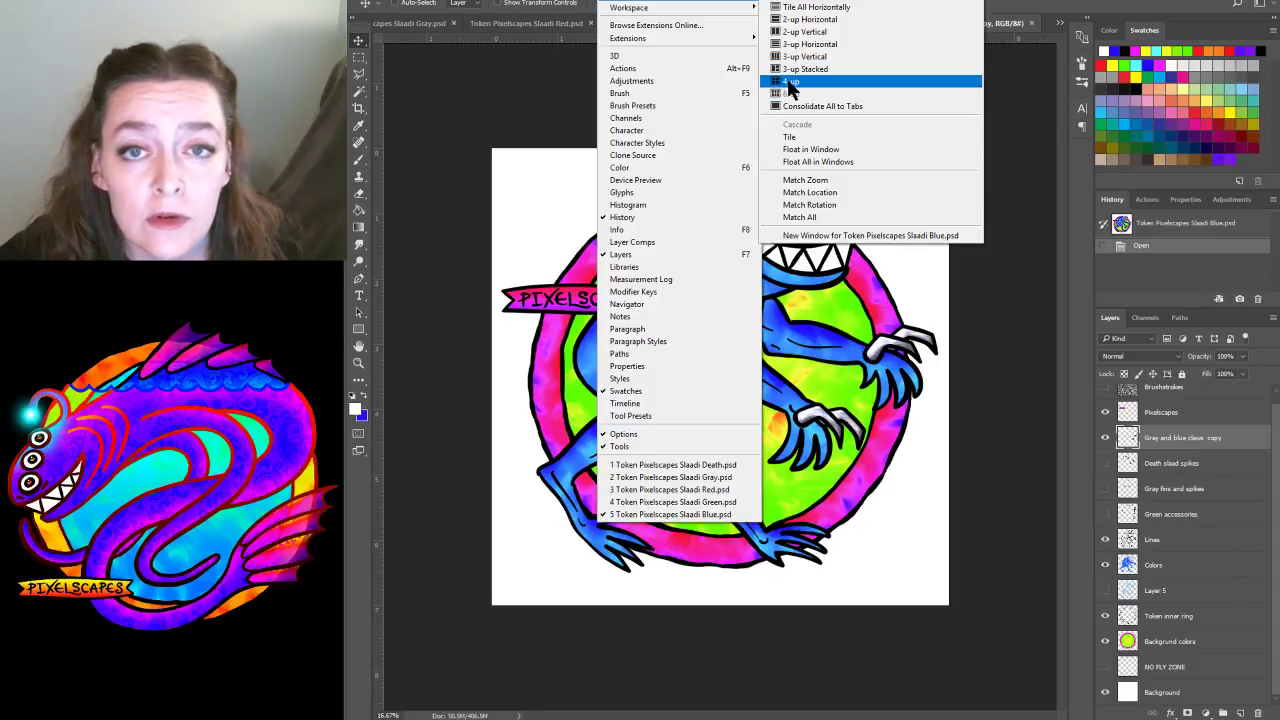
pyautogui.click(800, 10)
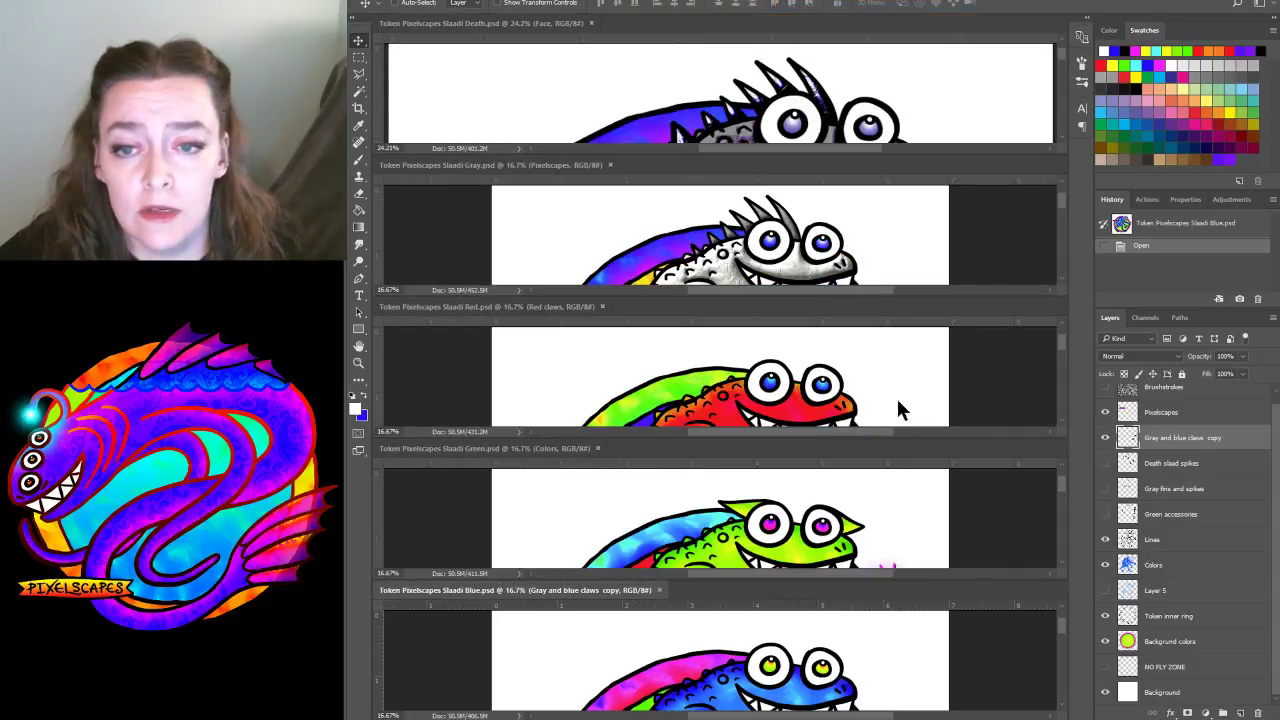
pyautogui.click(530, 24)
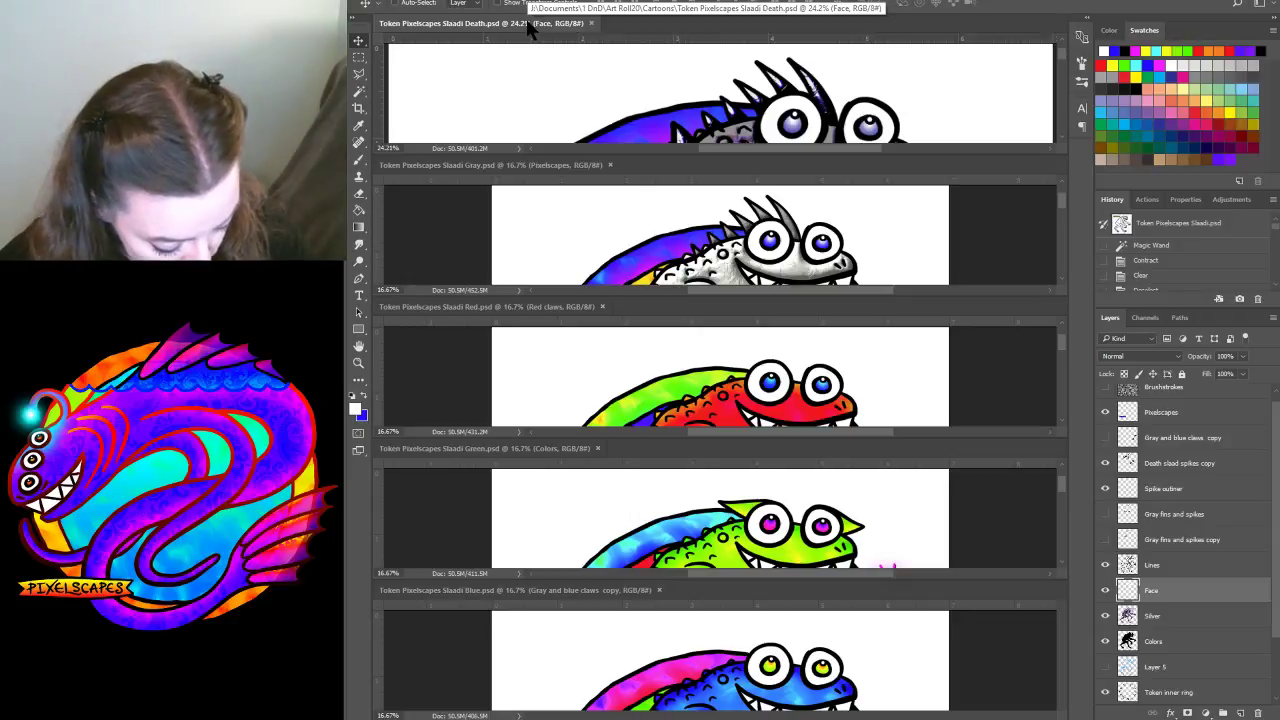
pyautogui.hotkey('ctrl', '-')
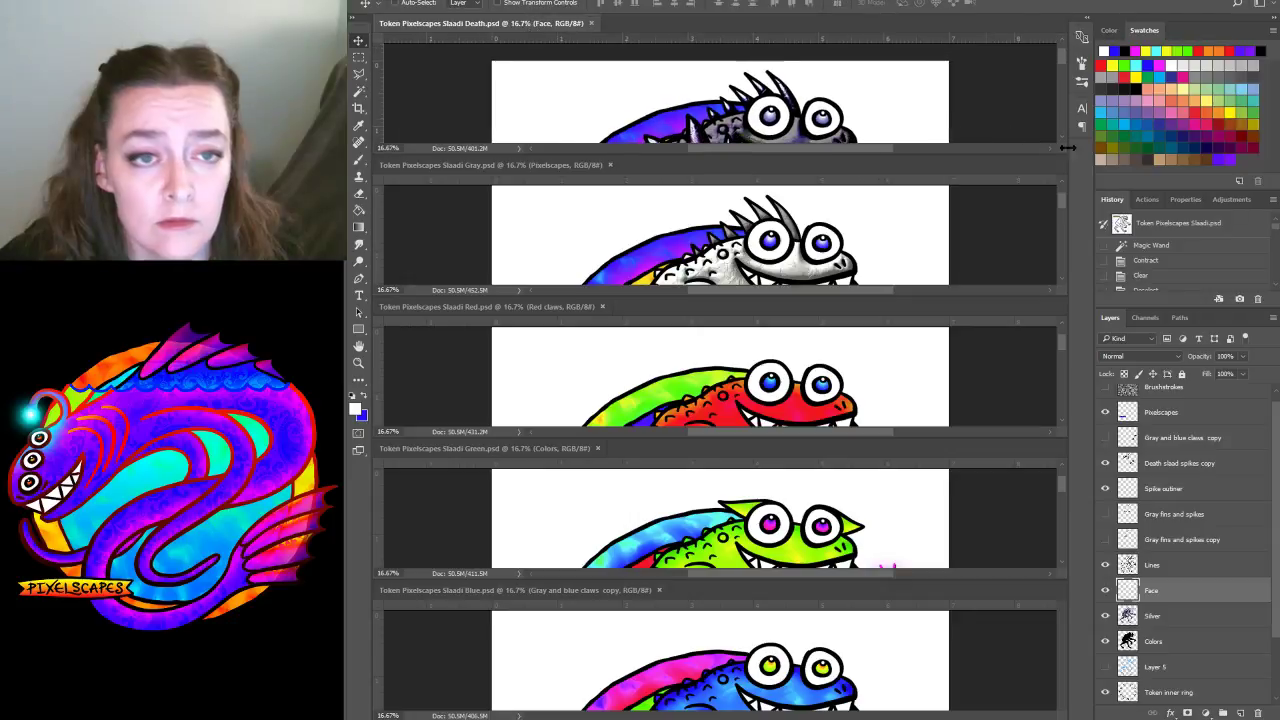
pyautogui.click(1062, 114)
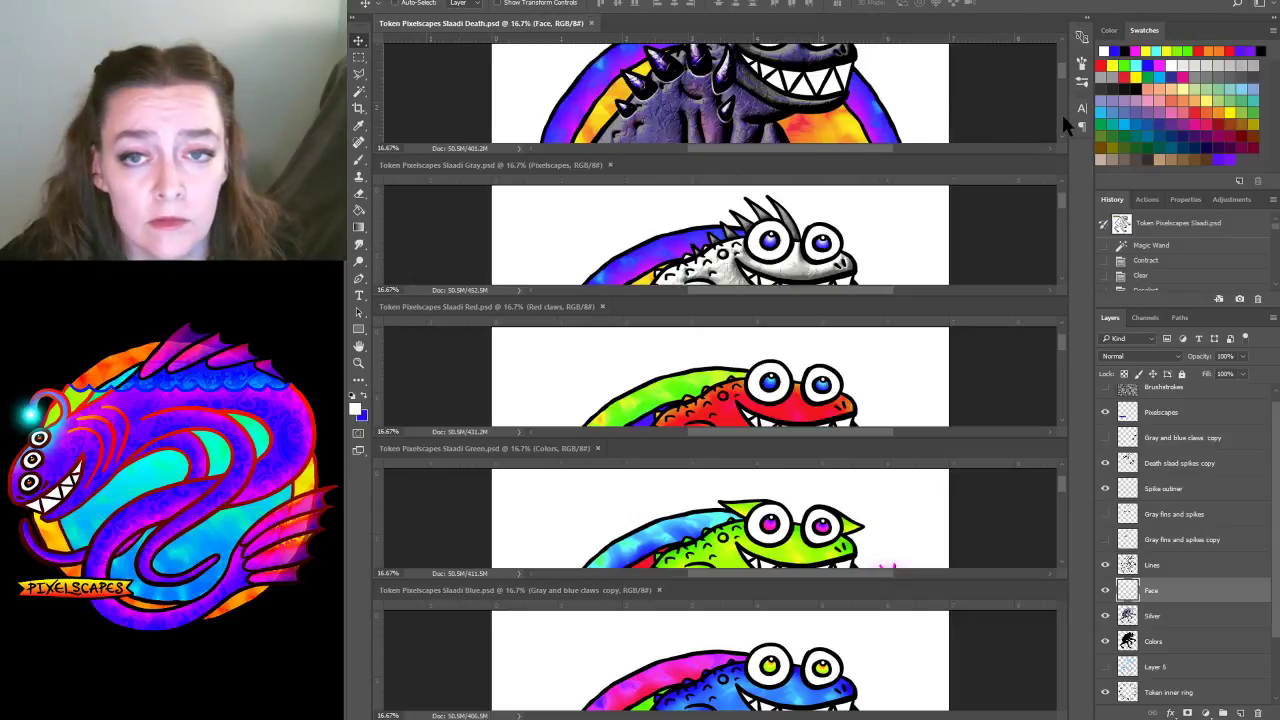
# Scroll the Gray, Red, Green and Blue windows to their bodies and select Blue's Background colors layer
pyautogui.click(1059, 256)
pyautogui.click(1062, 398)
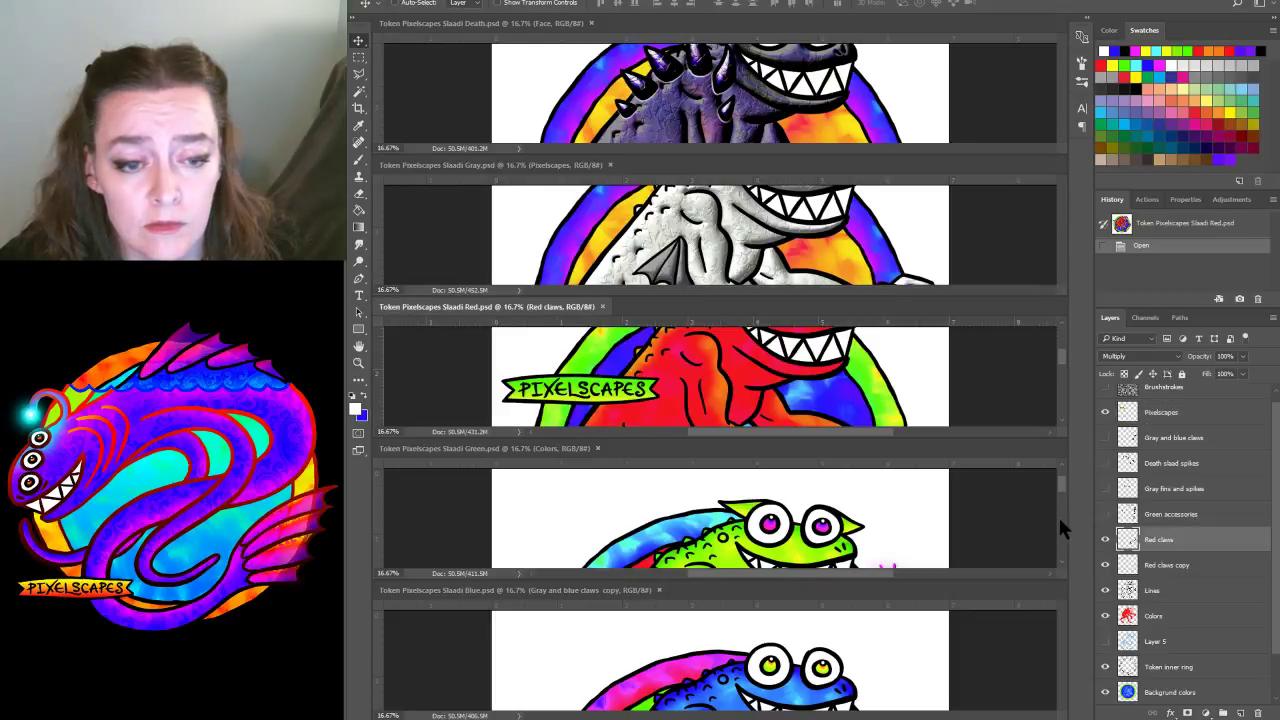
pyautogui.click(1058, 515)
pyautogui.click(1063, 670)
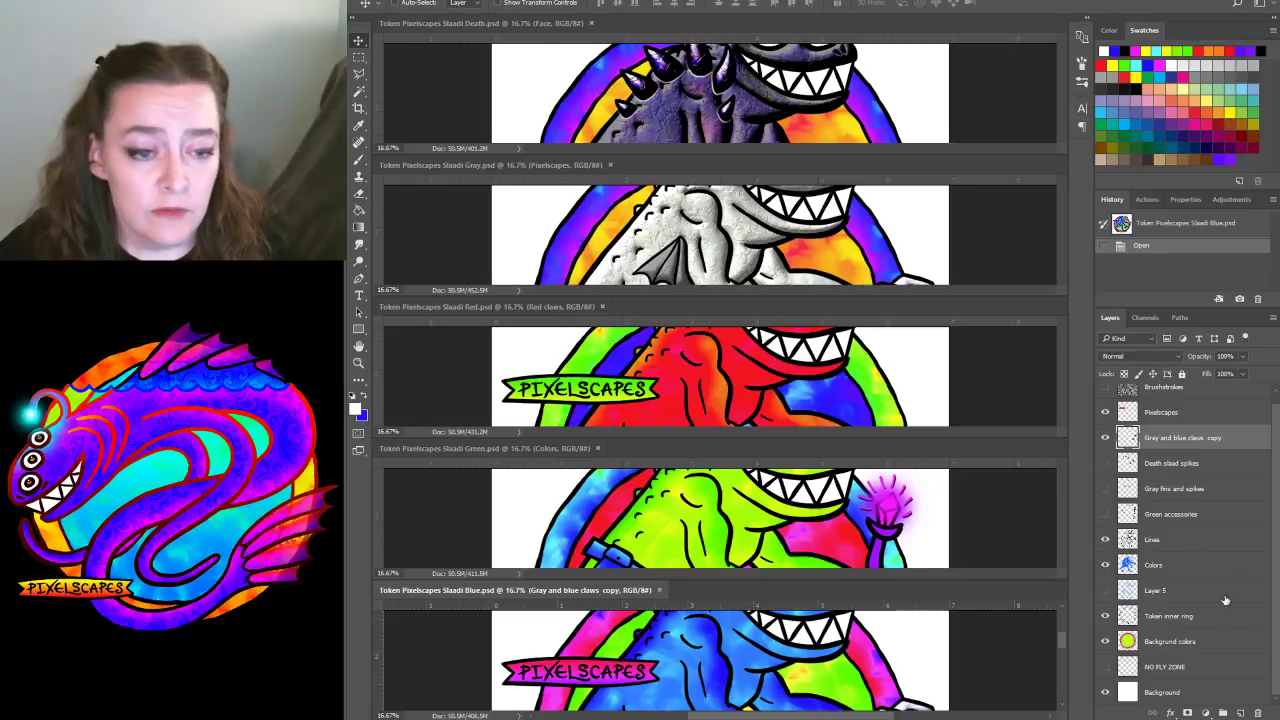
pyautogui.click(1168, 647)
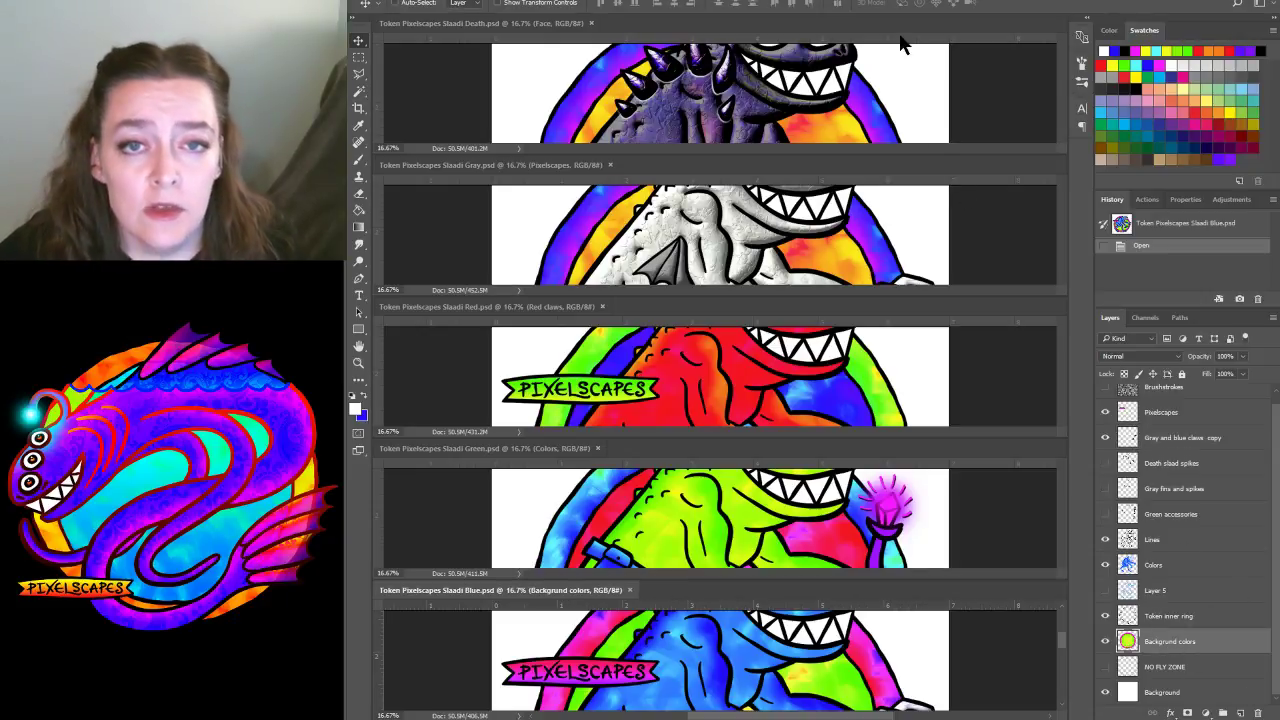
# Select the Background colors layer in the Death token document
pyautogui.click(1020, 90)
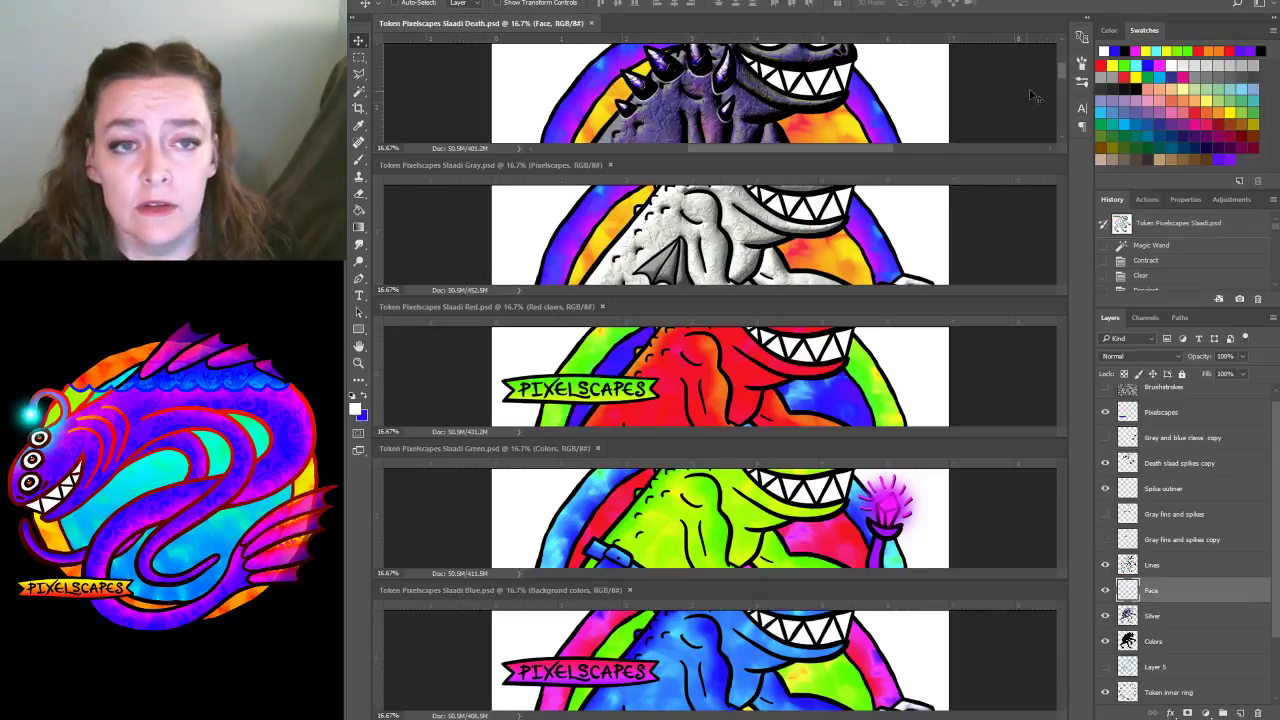
pyautogui.scroll(-1, 1245, 664)
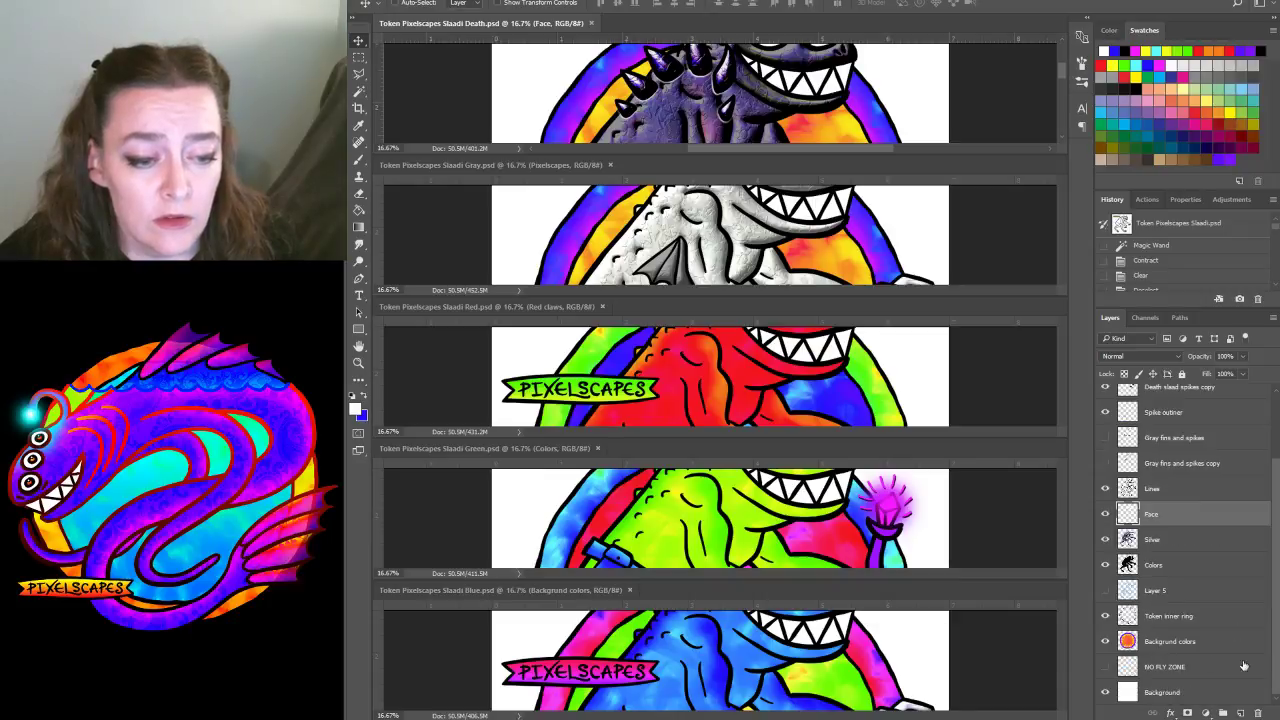
pyautogui.click(1170, 641)
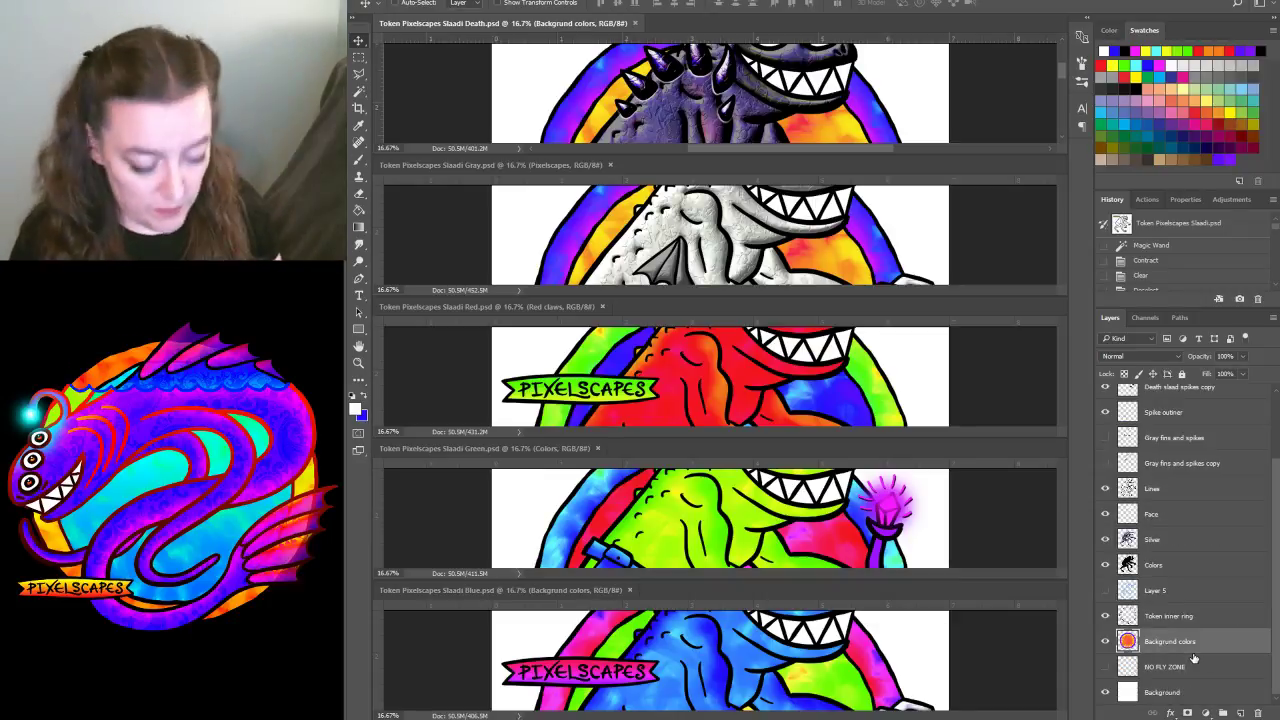
# Shift the Death background's hue by +135 with Hue/Saturation, then close the Gray token window
pyautogui.hotkey('ctrl', 'u')
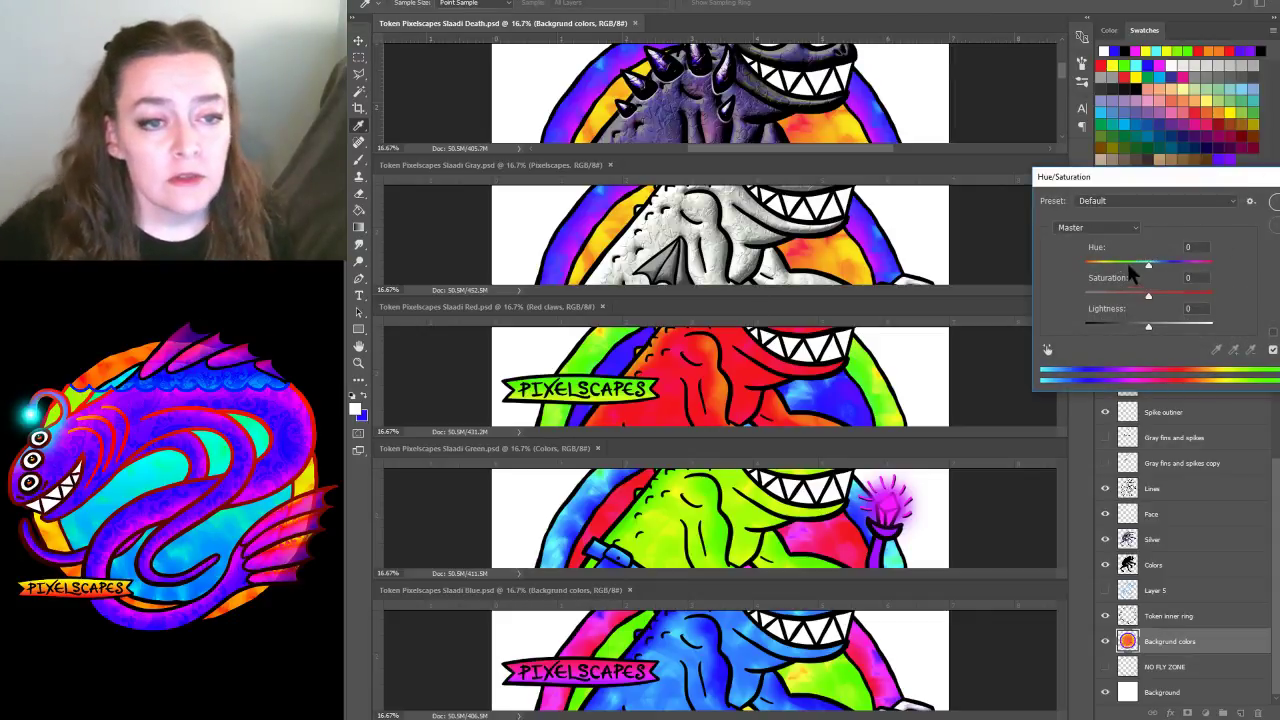
pyautogui.moveTo(1145, 264); pyautogui.dragTo(1203, 275)
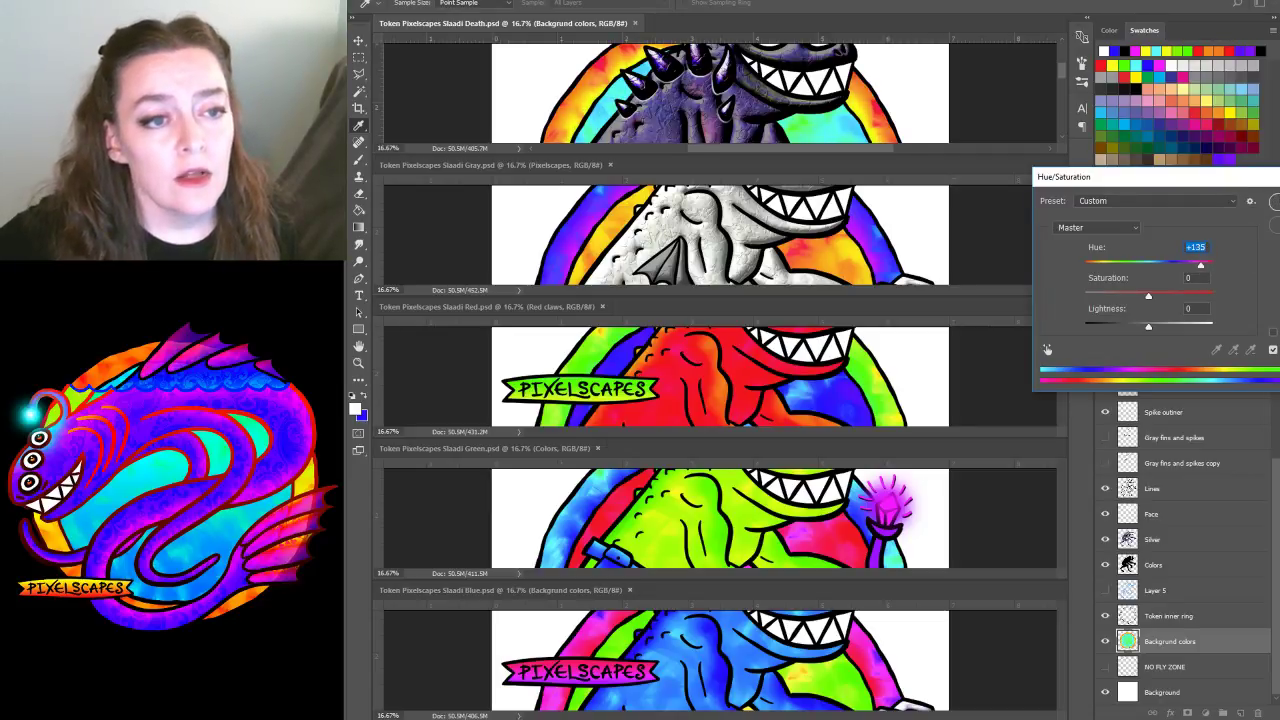
pyautogui.click(1274, 201)
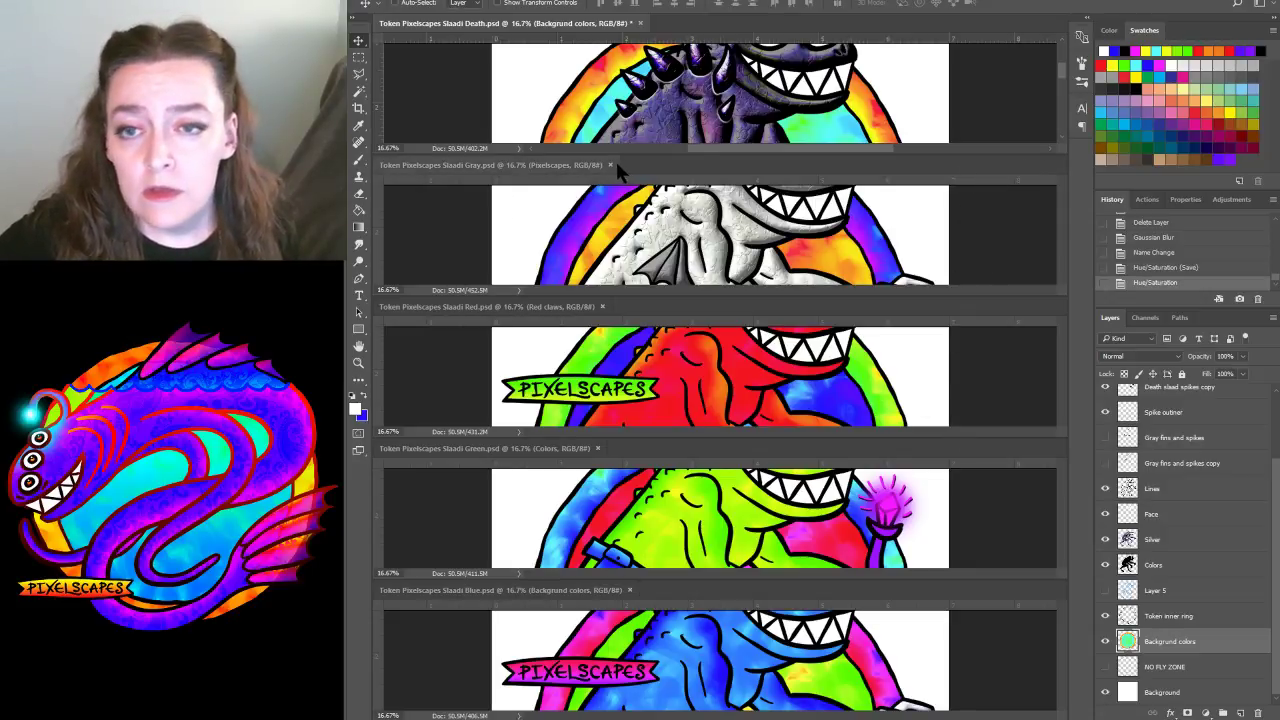
pyautogui.moveTo(610, 163); pyautogui.dragTo(615, 195)
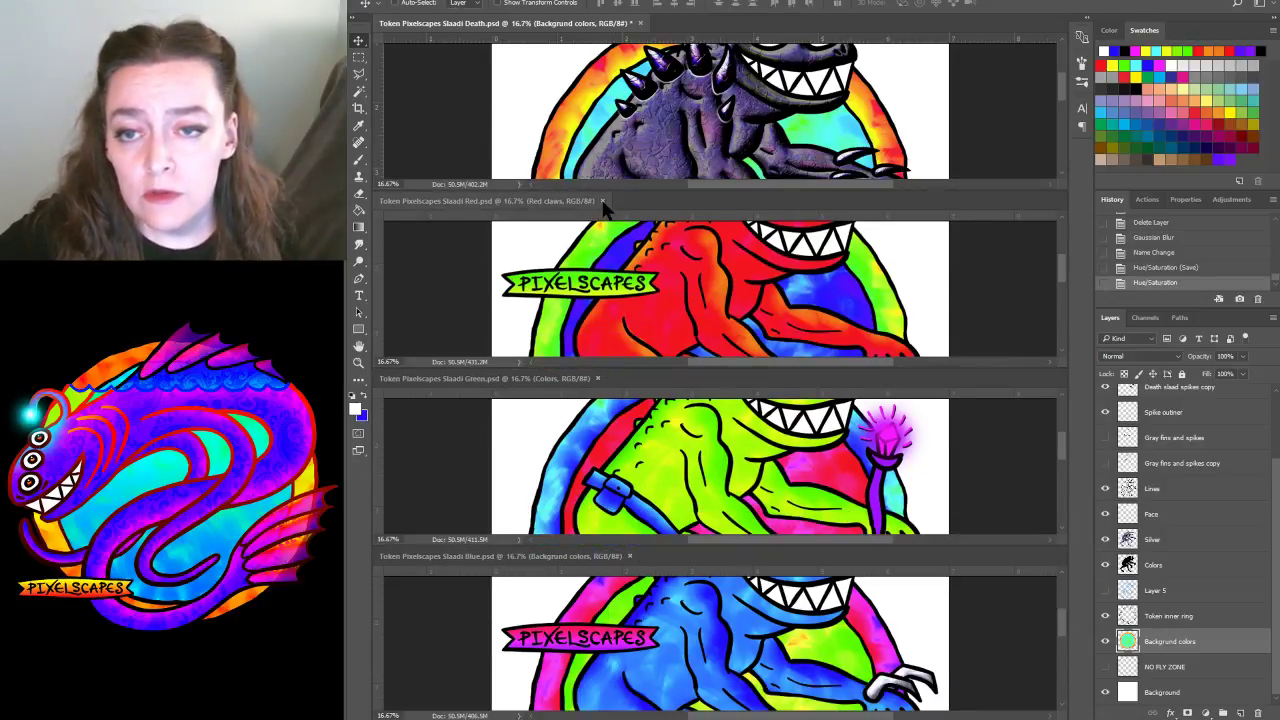
# Close the Red, Green and Blue token windows and select the Death token's Silver layer
pyautogui.click(603, 201)
pyautogui.click(597, 256)
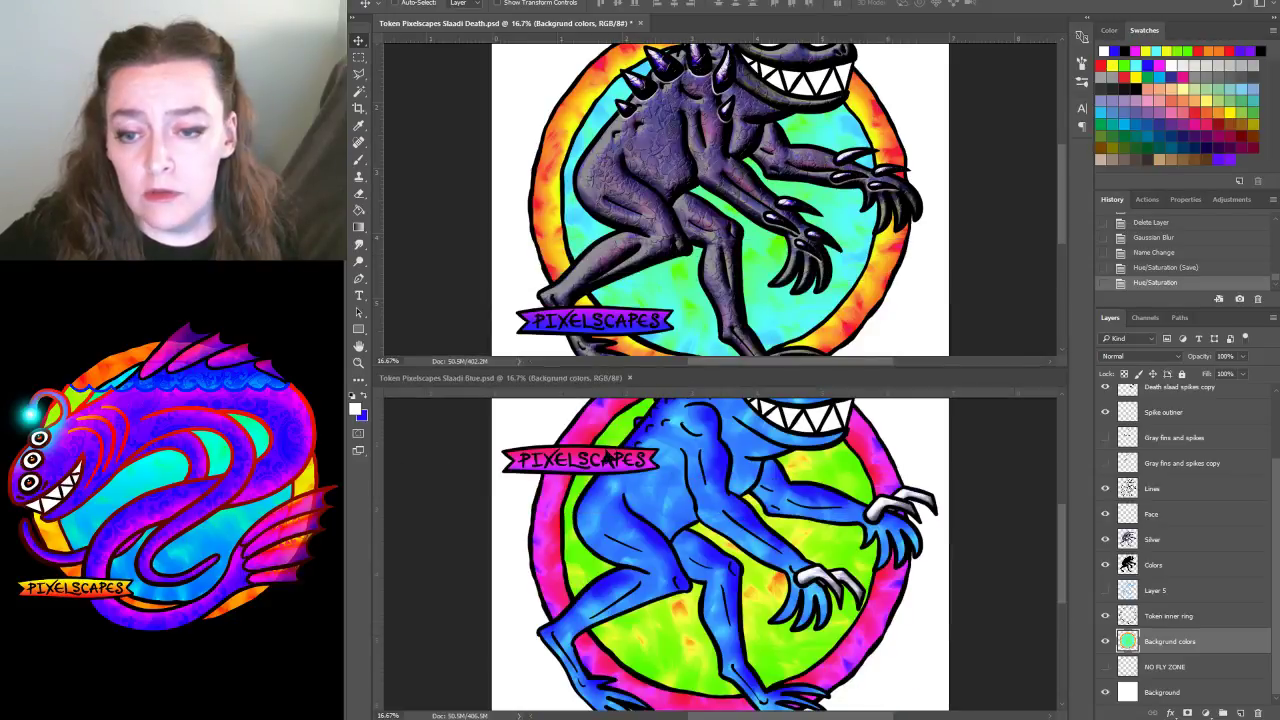
pyautogui.click(629, 377)
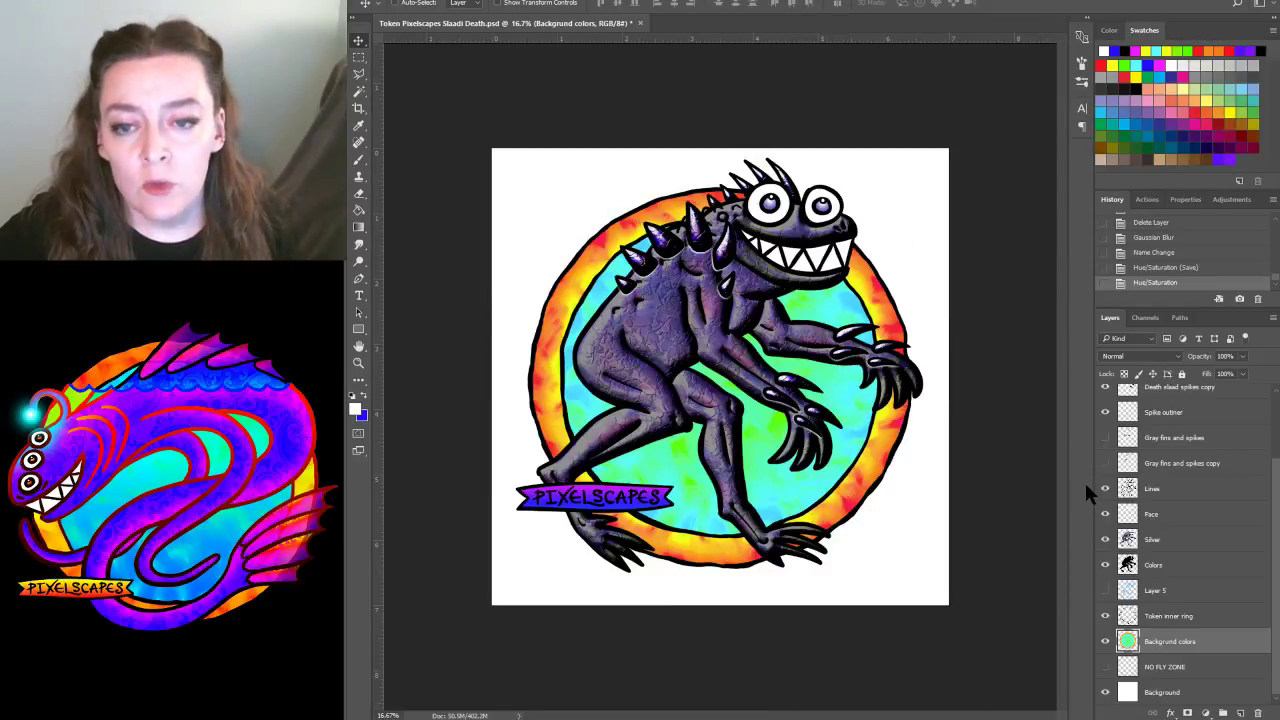
pyautogui.click(1157, 543)
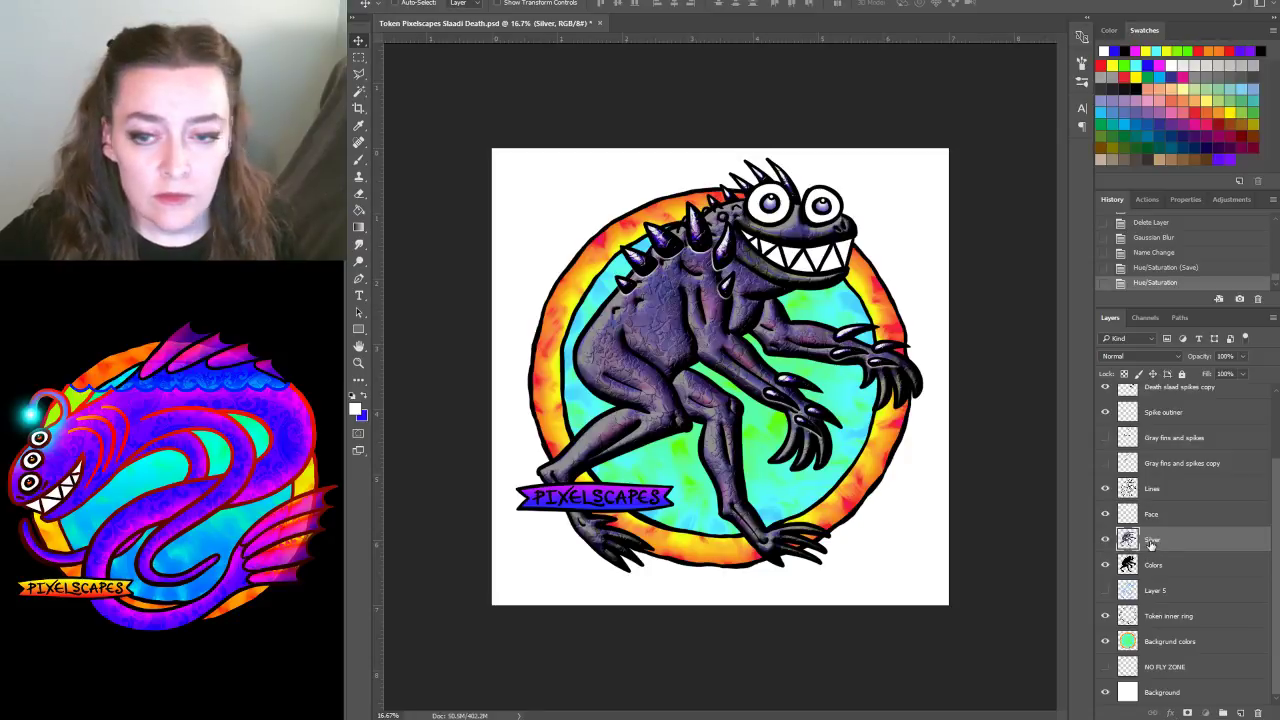
# Duplicate the Silver layer as Silver copy, cancel a trial Levels change, and select Lines
pyautogui.moveTo(1152, 542); pyautogui.dragTo(1240, 713)
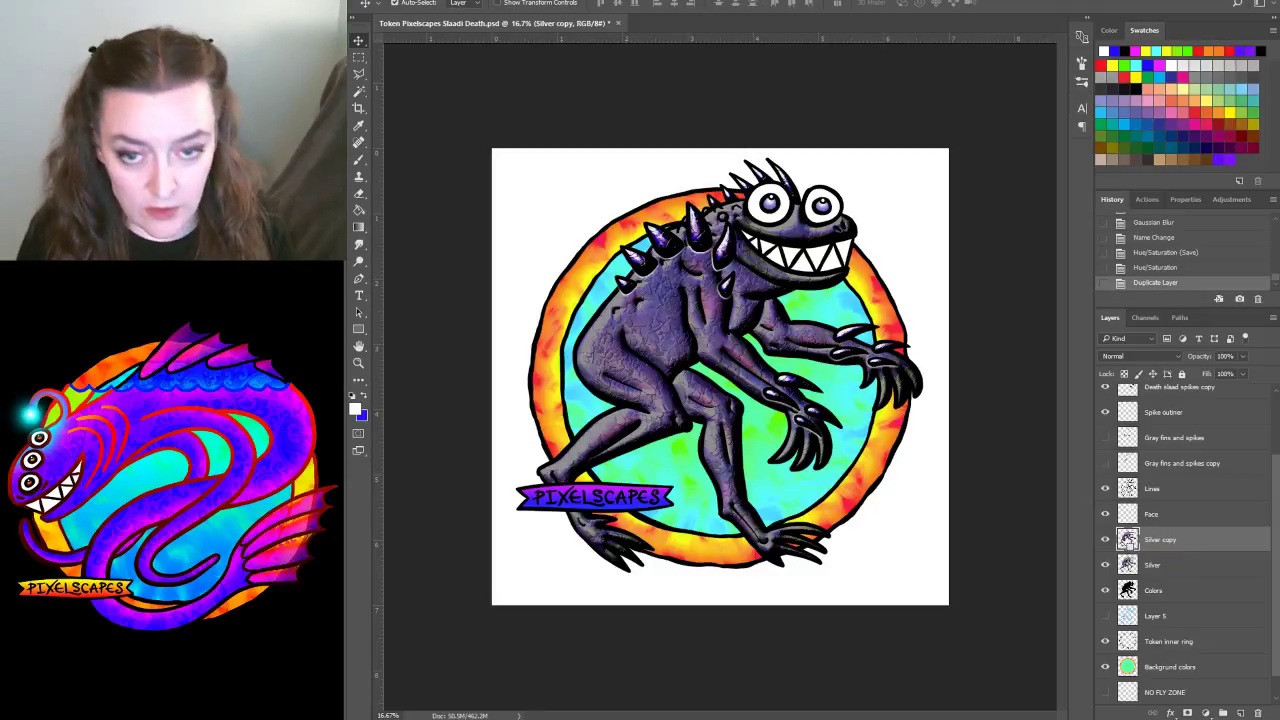
pyautogui.hotkey('ctrl', 'l')
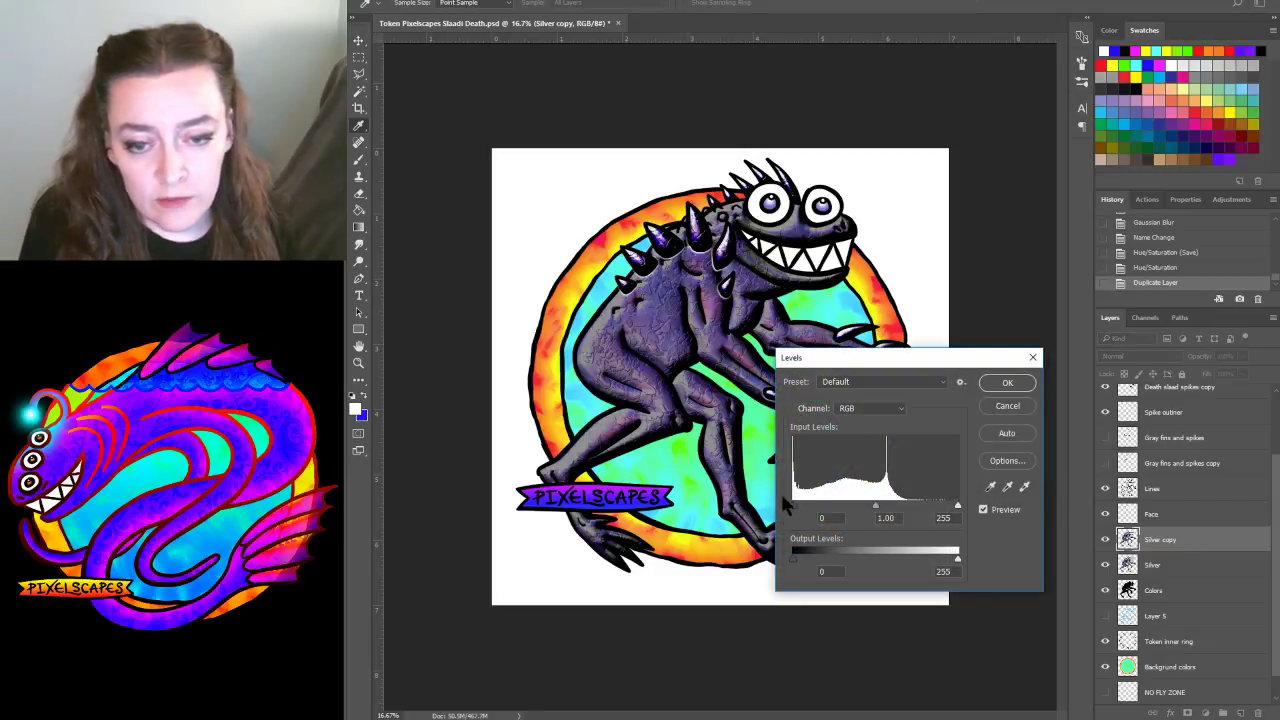
pyautogui.moveTo(792, 505); pyautogui.dragTo(891, 513)
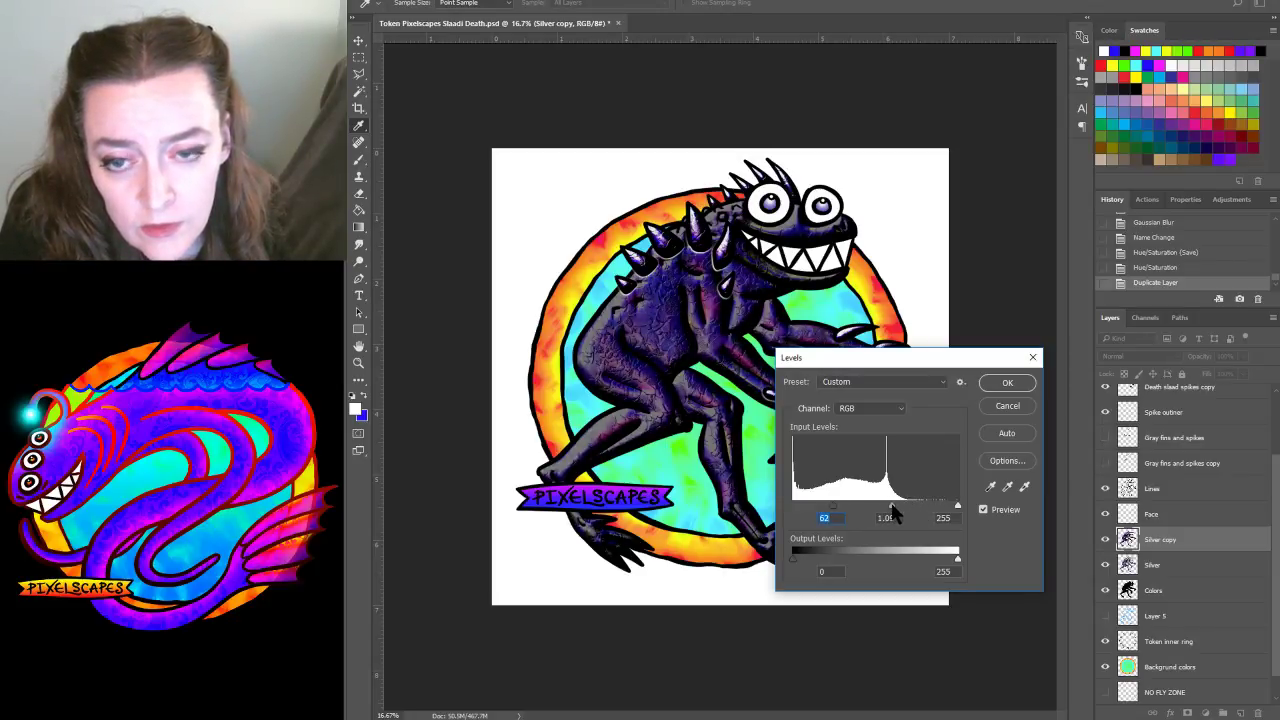
pyautogui.click(1004, 410)
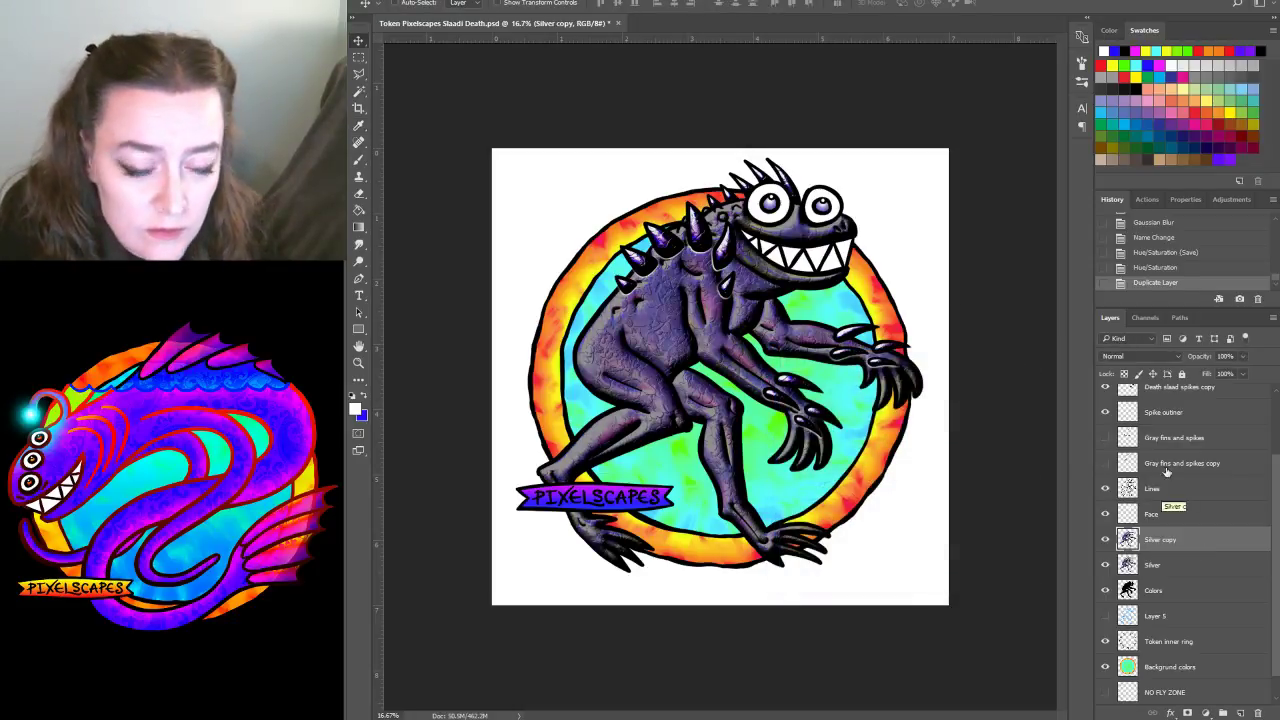
pyautogui.click(1153, 490)
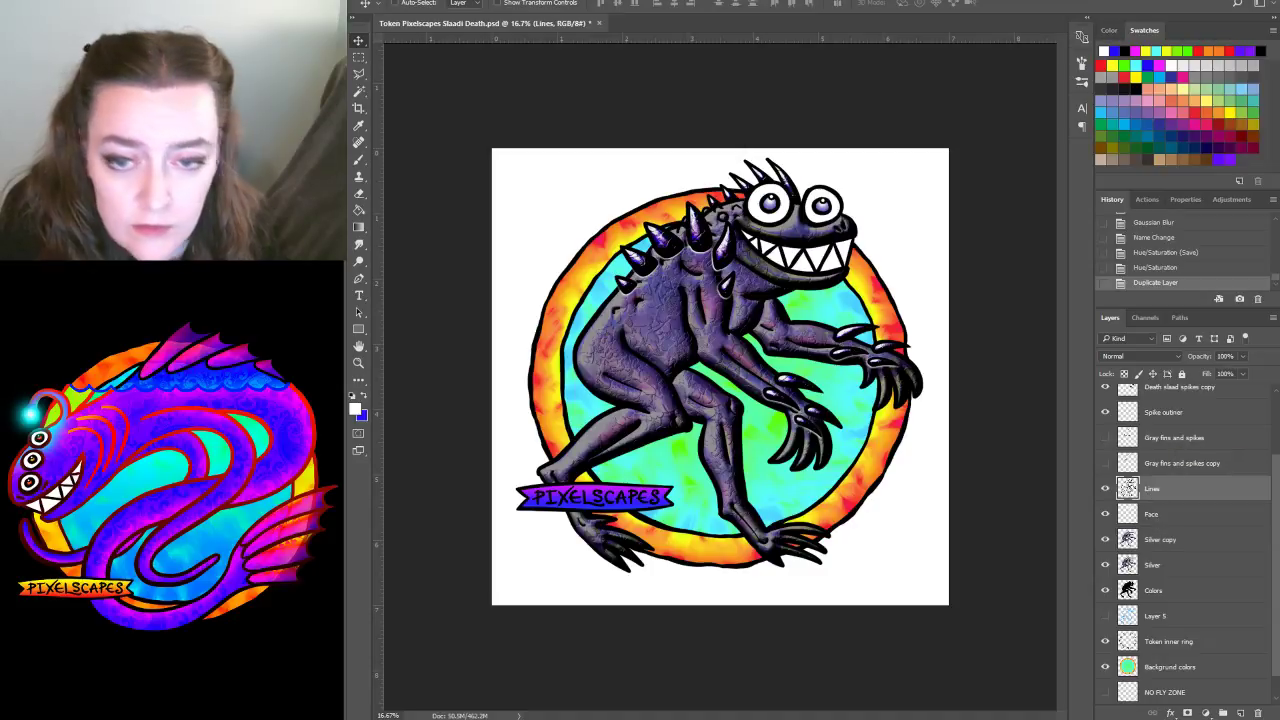
# Load the Lines outlines as a selection, zoom in on the shoulder, and nudge it up
pyautogui.click(515, 0)
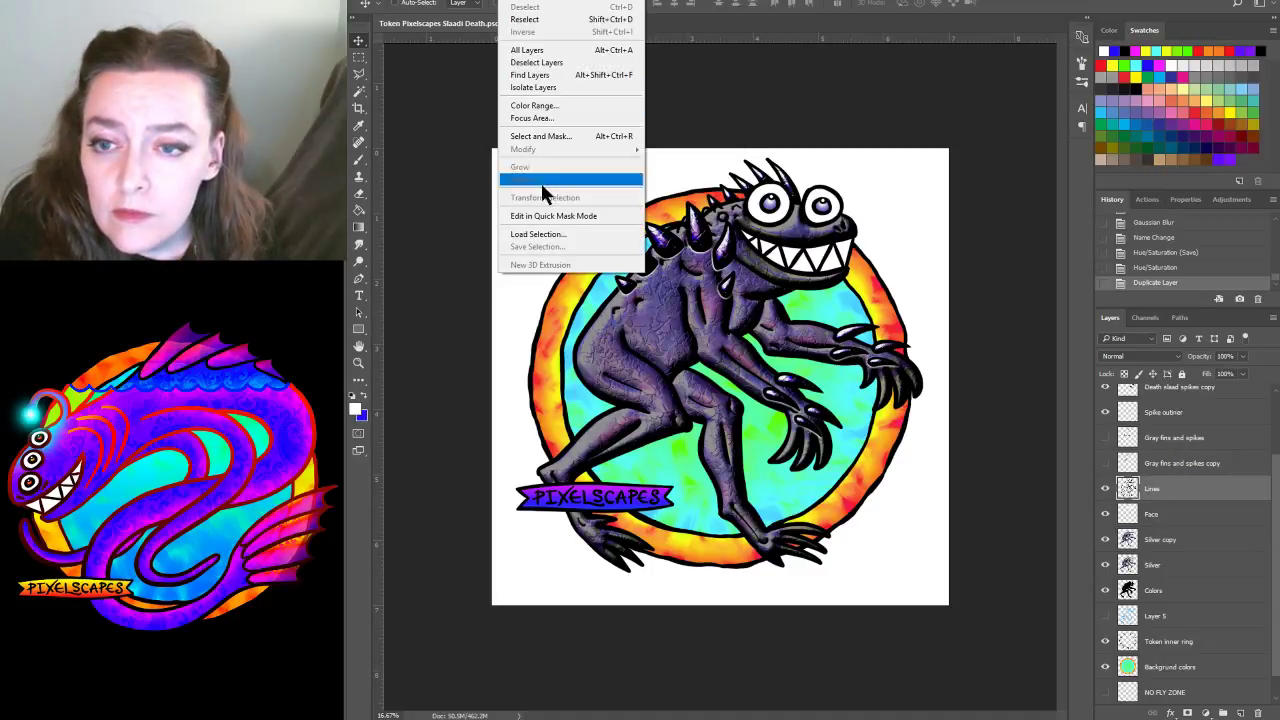
pyautogui.click(565, 234)
pyautogui.click(942, 241)
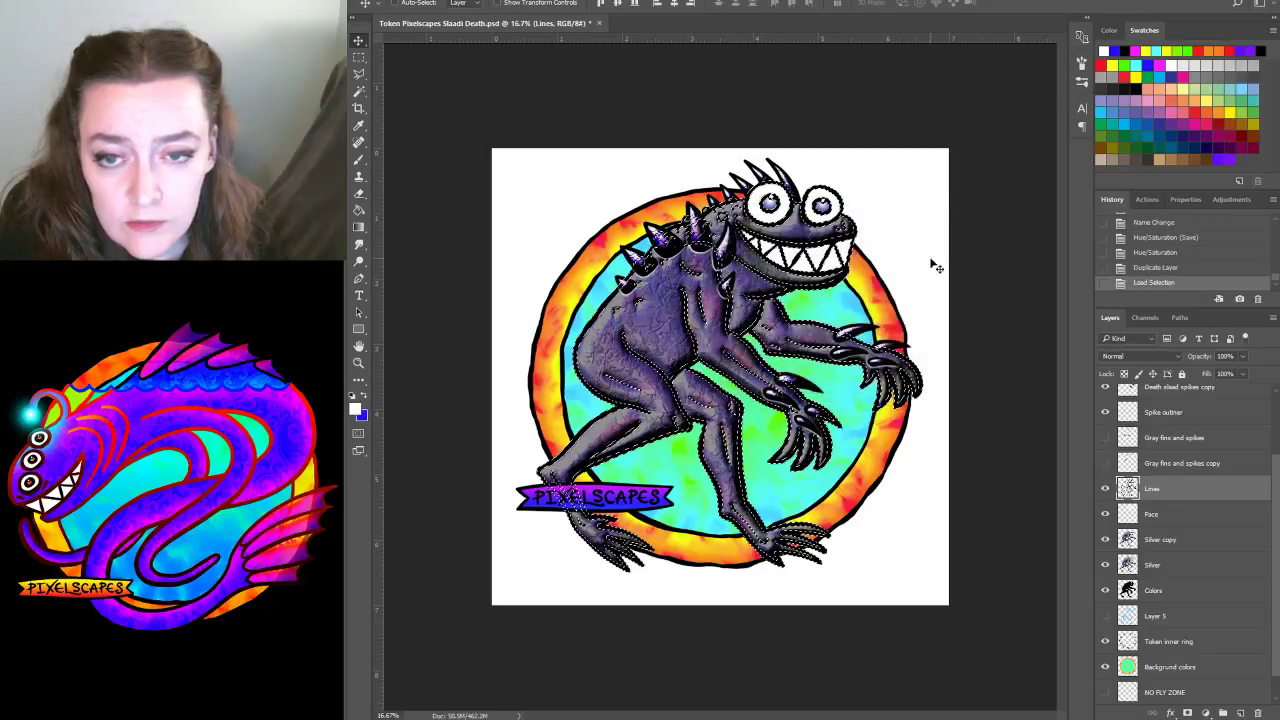
pyautogui.click(1162, 540)
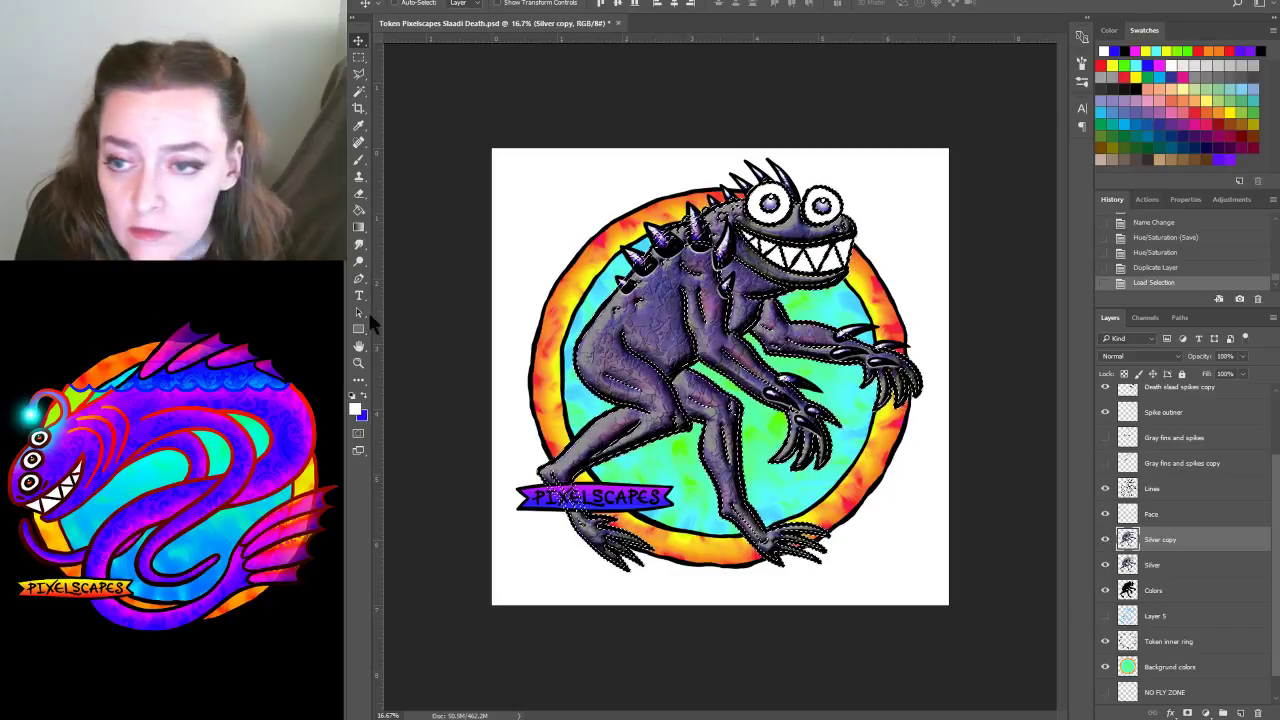
pyautogui.click(358, 363)
pyautogui.click(697, 305)
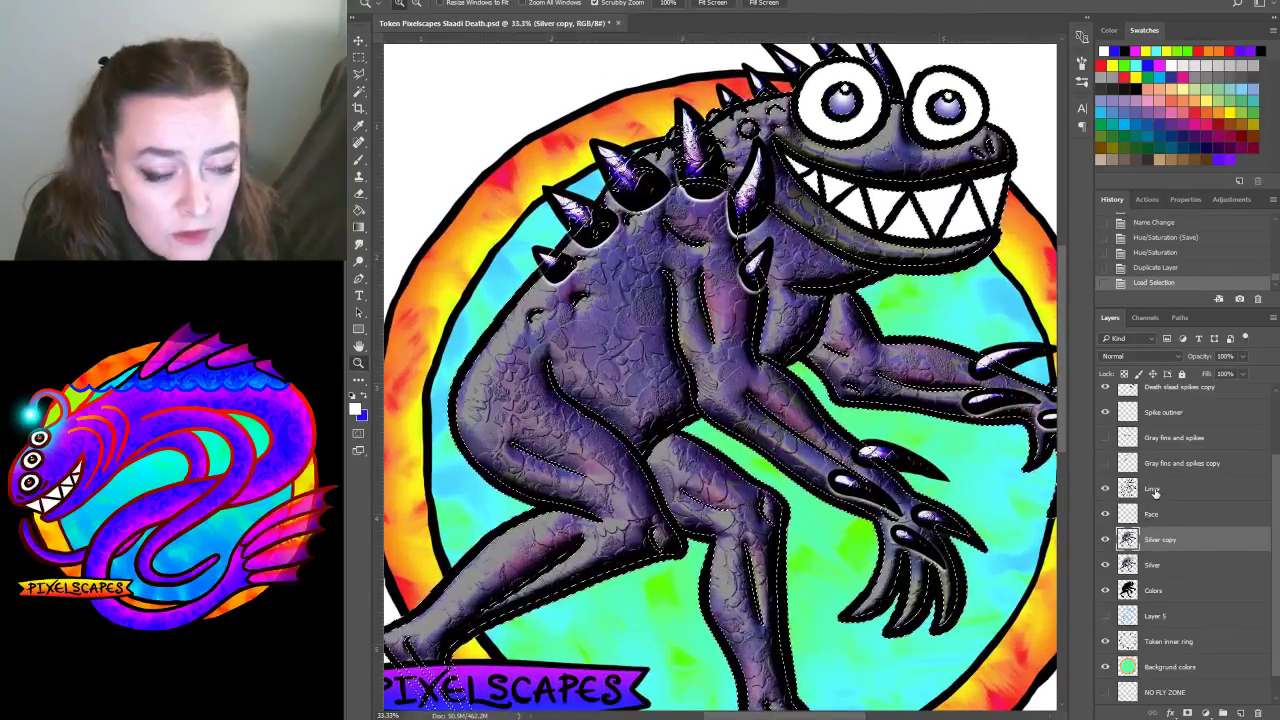
pyautogui.click(1245, 492)
pyautogui.press('Up')
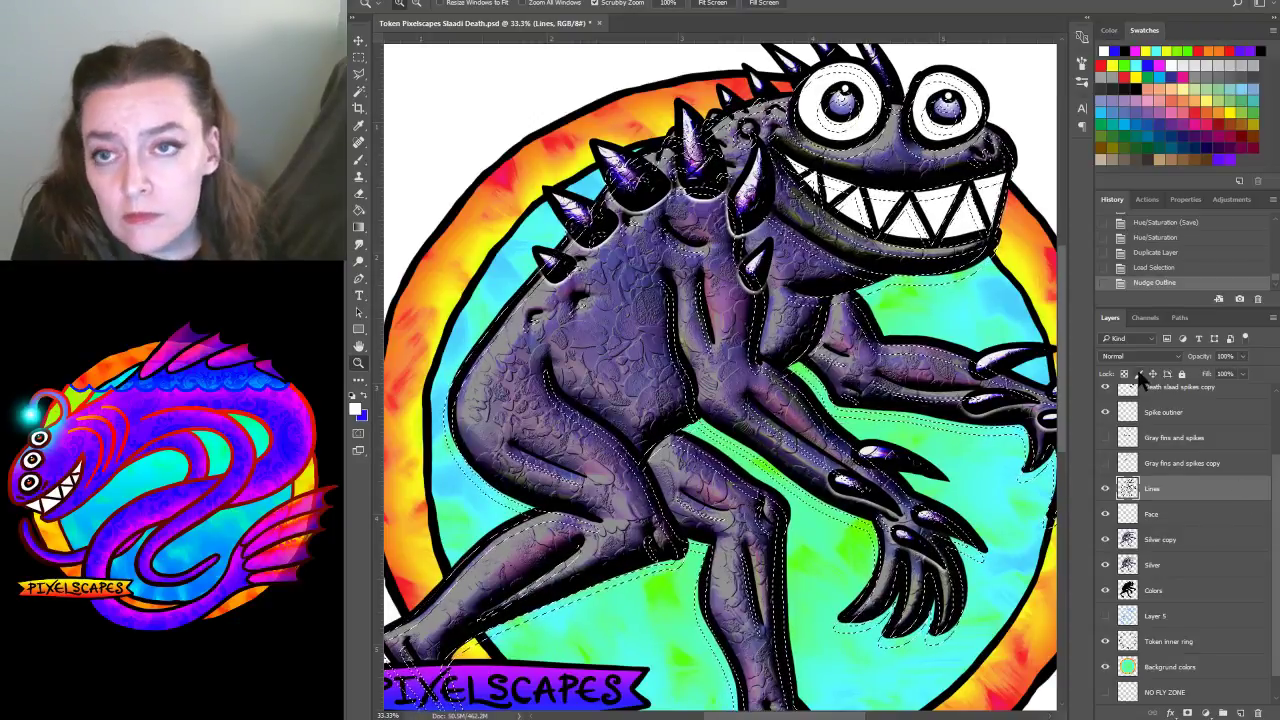
# Feather the selection by 15 pixels
pyautogui.click(515, 0)
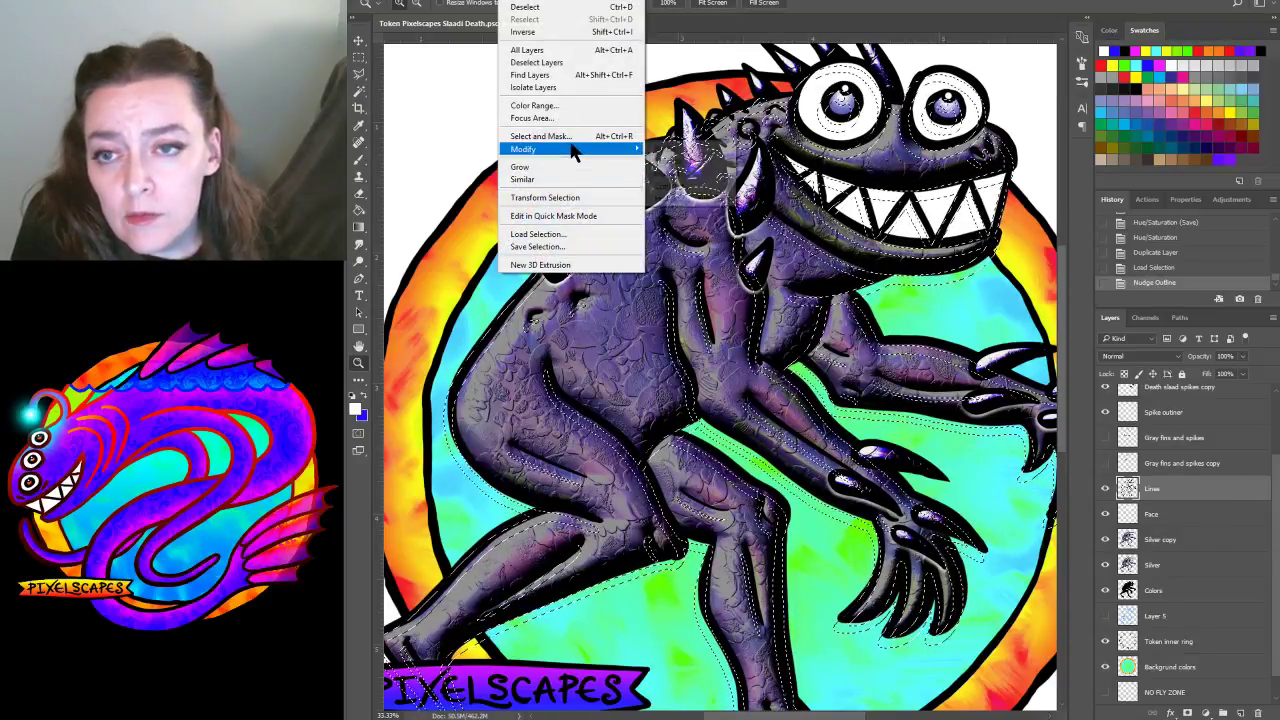
pyautogui.click(672, 199)
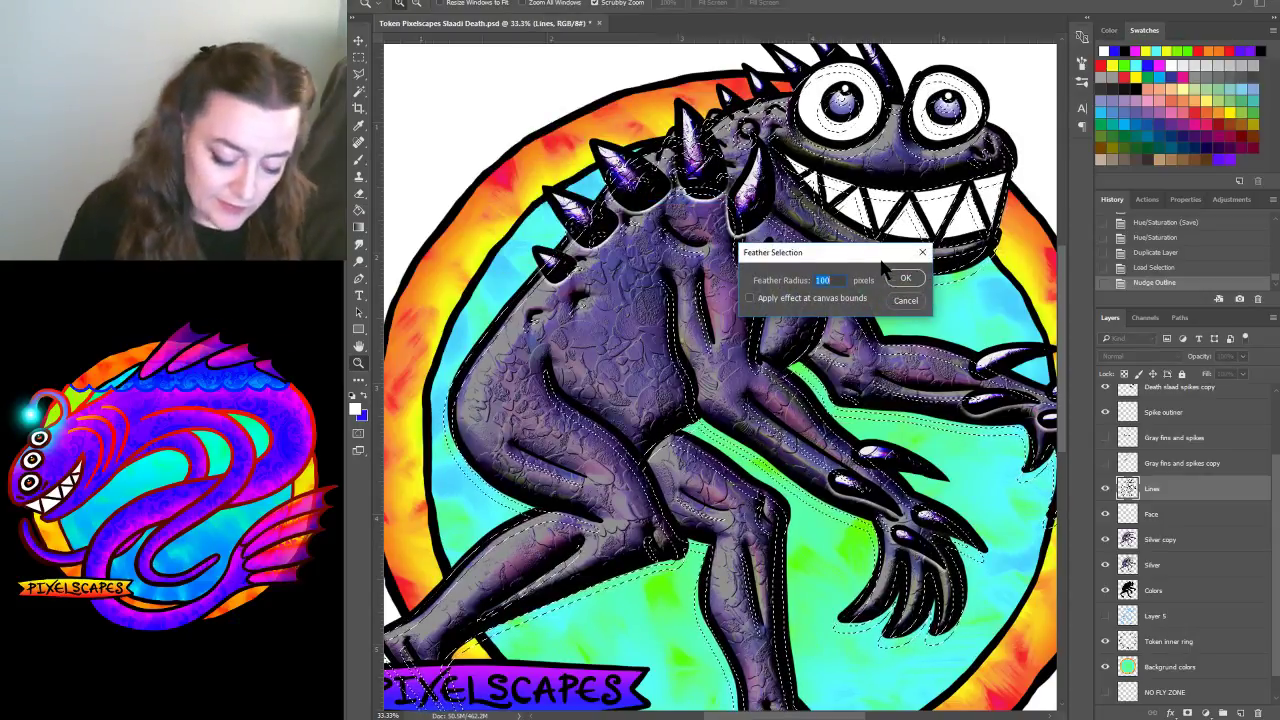
pyautogui.write('15')
pyautogui.click(905, 277)
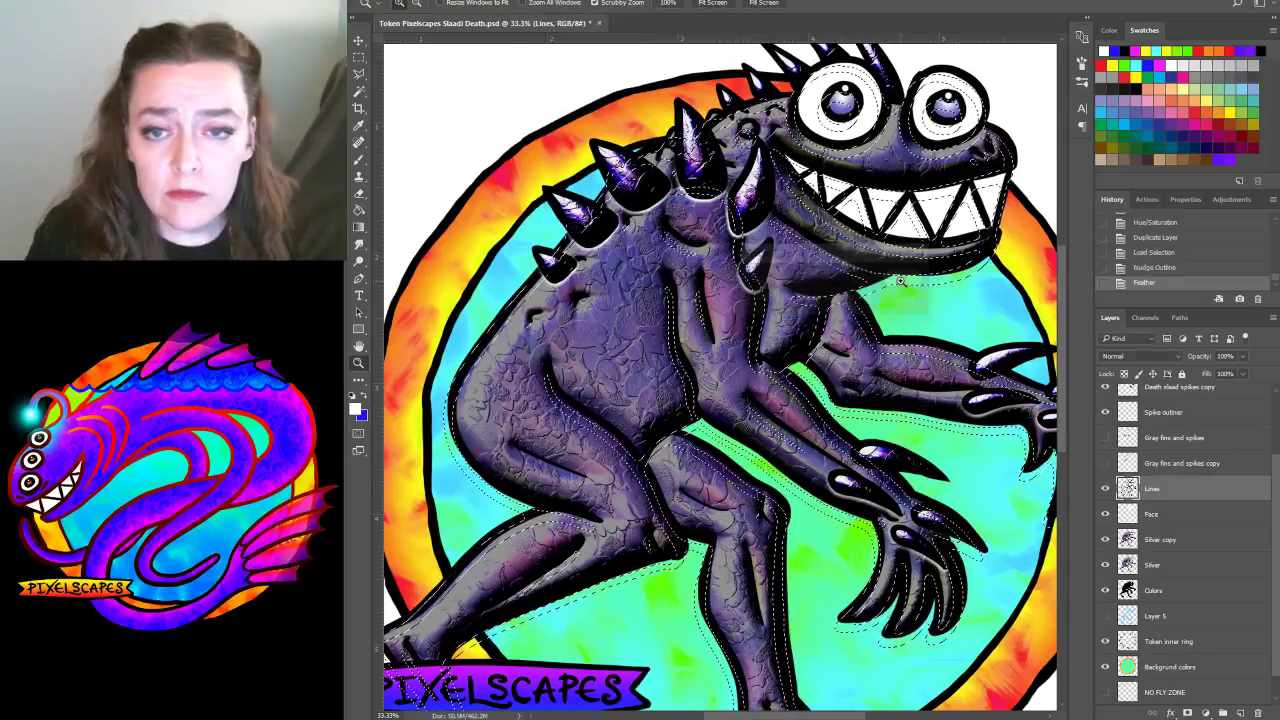
# With Silver copy active, hide the selection edges through View > Extras
pyautogui.click(1105, 488)
pyautogui.click(1157, 540)
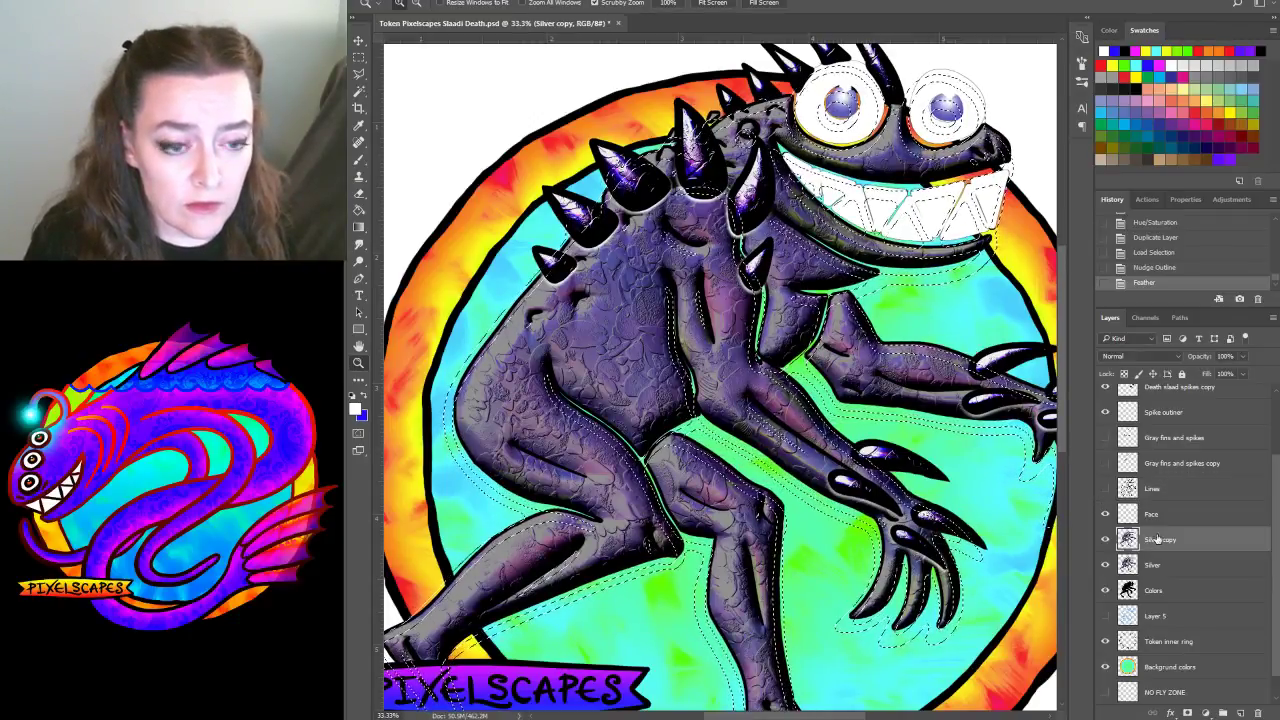
pyautogui.click(1105, 488)
pyautogui.click(588, 1)
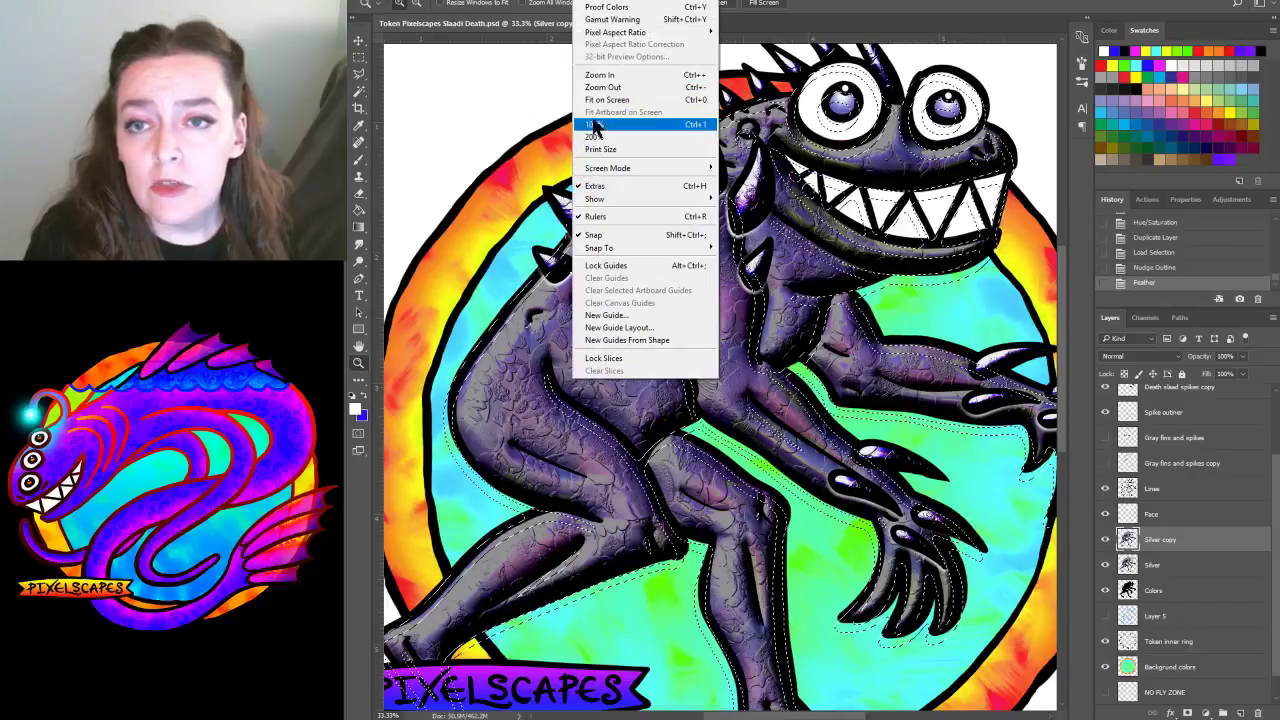
pyautogui.click(590, 187)
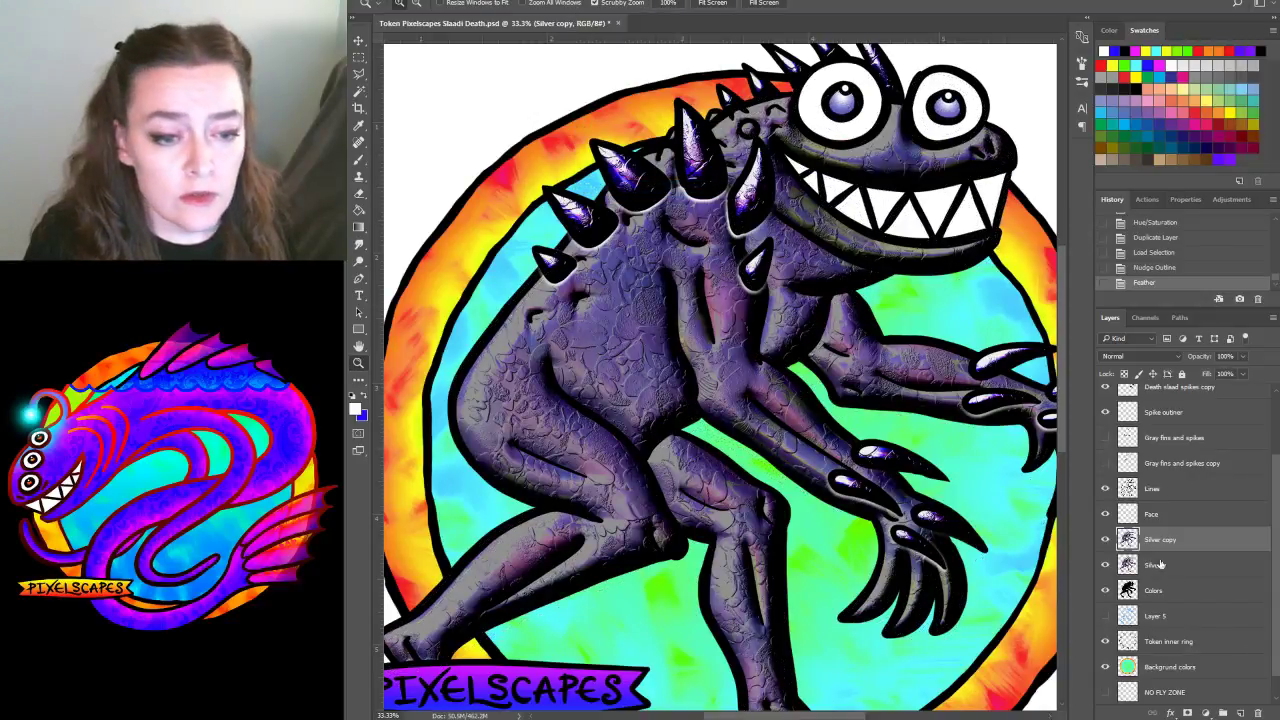
# Try +49 lightness in Hue/Saturation, discard it, and open Levels on Silver copy
pyautogui.hotkey('ctrl', 'u')
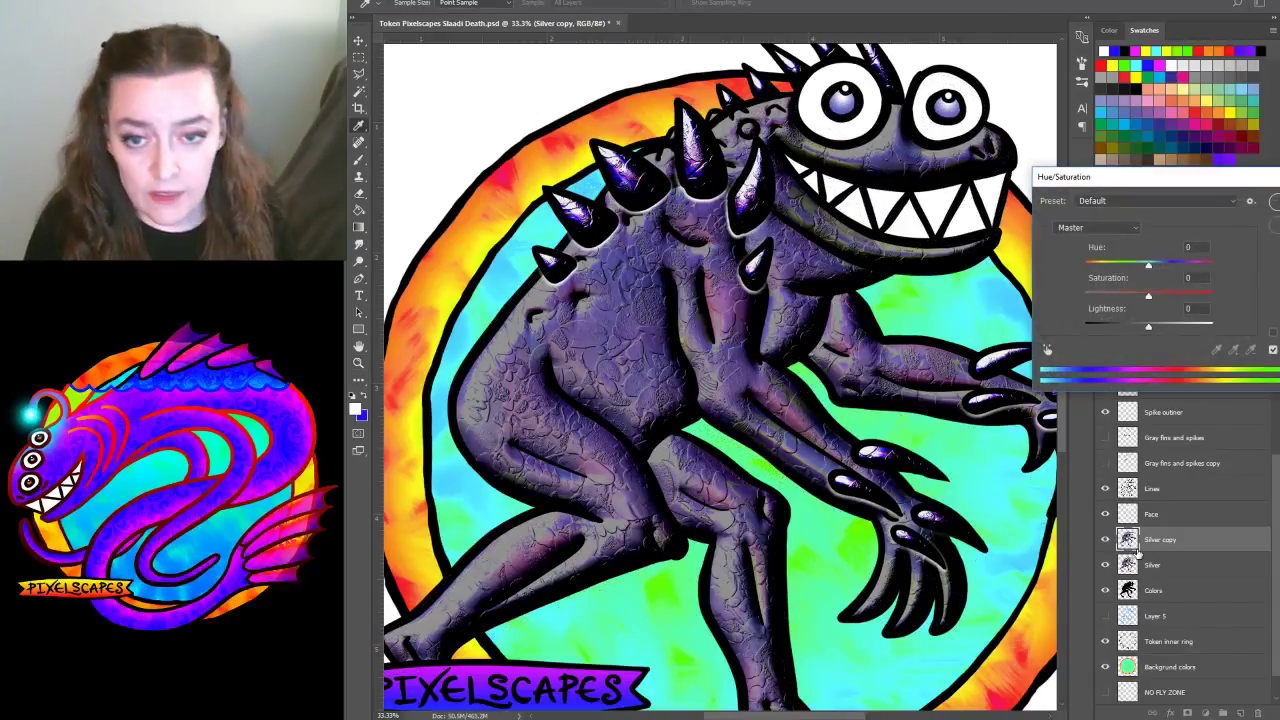
pyautogui.moveTo(1156, 320); pyautogui.dragTo(1041, 264)
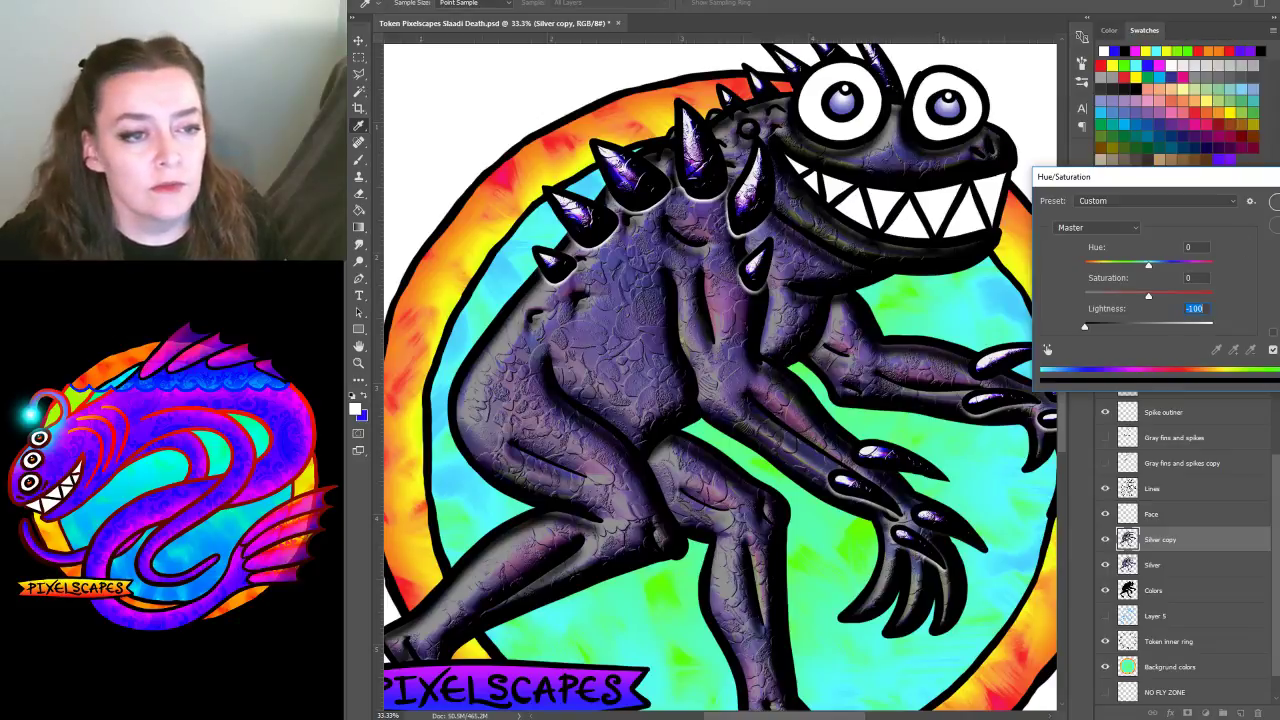
pyautogui.press('Escape')
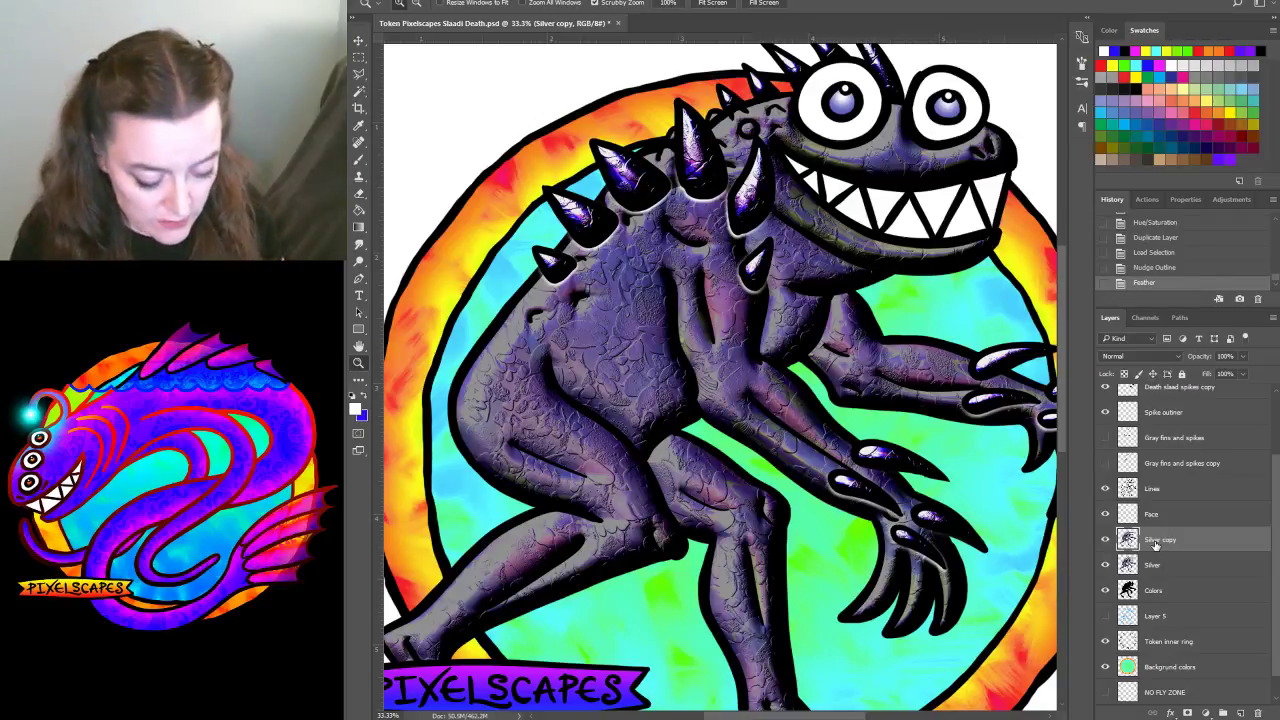
pyautogui.hotkey('ctrl', 'l')
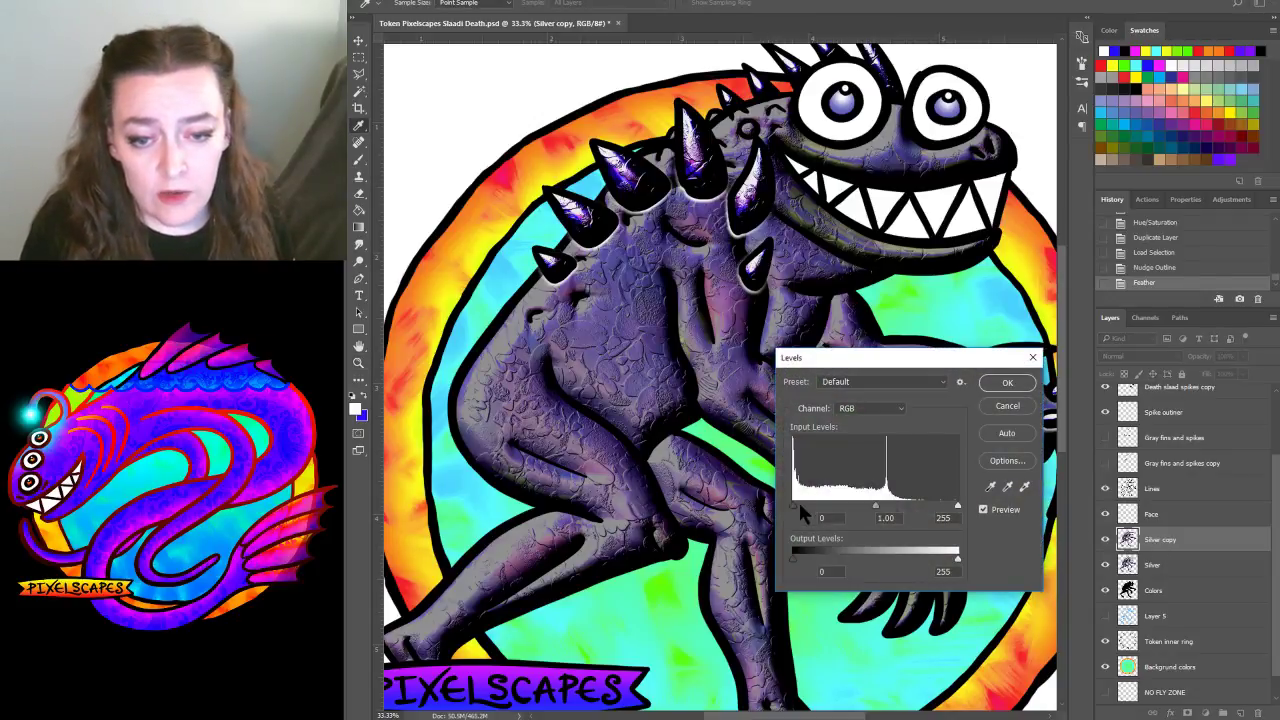
# Cancel a trial gamma 1.95 Levels change, deselect, and reopen Levels at default values
pyautogui.moveTo(874, 506); pyautogui.dragTo(775, 510)
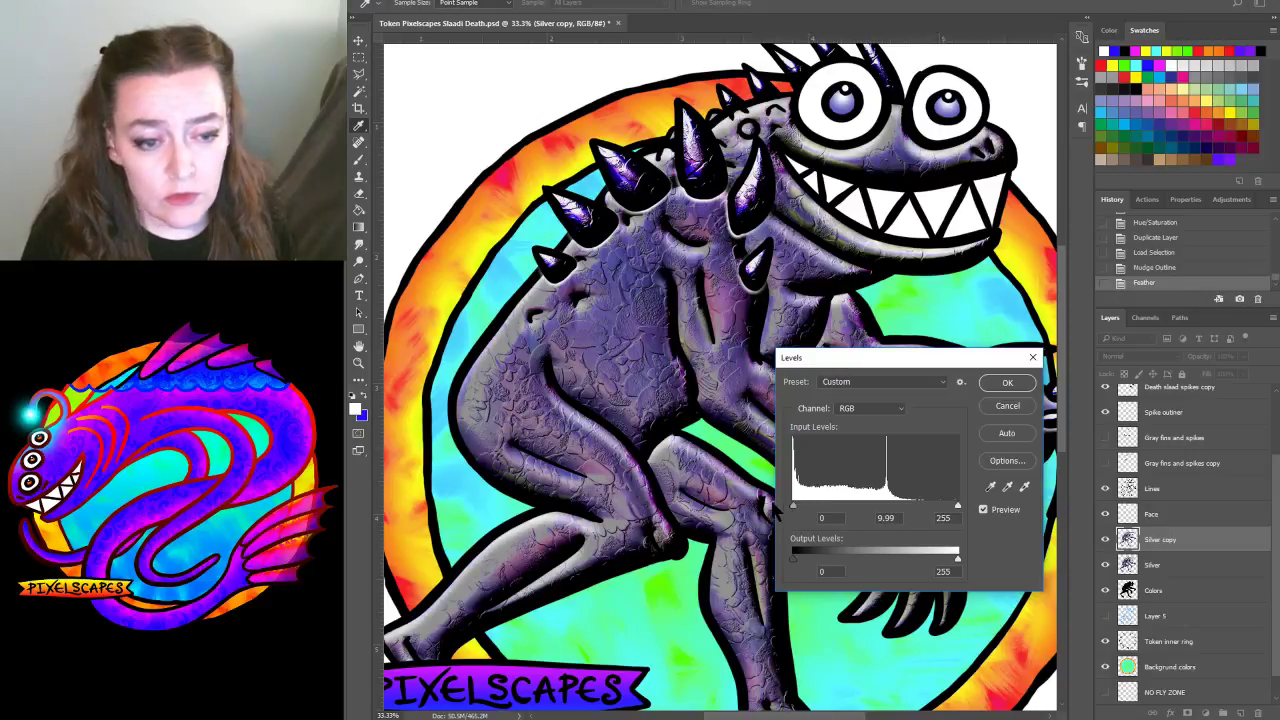
pyautogui.click(1005, 408)
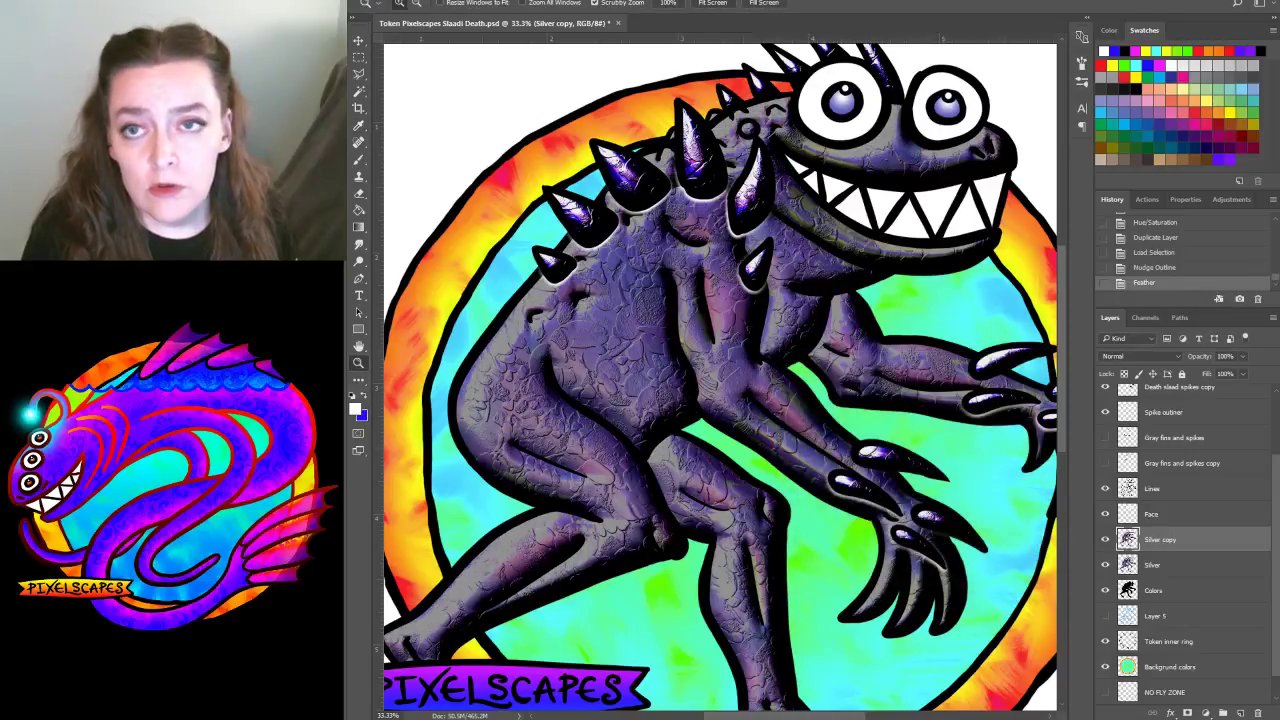
pyautogui.click(515, 2)
pyautogui.click(531, 10)
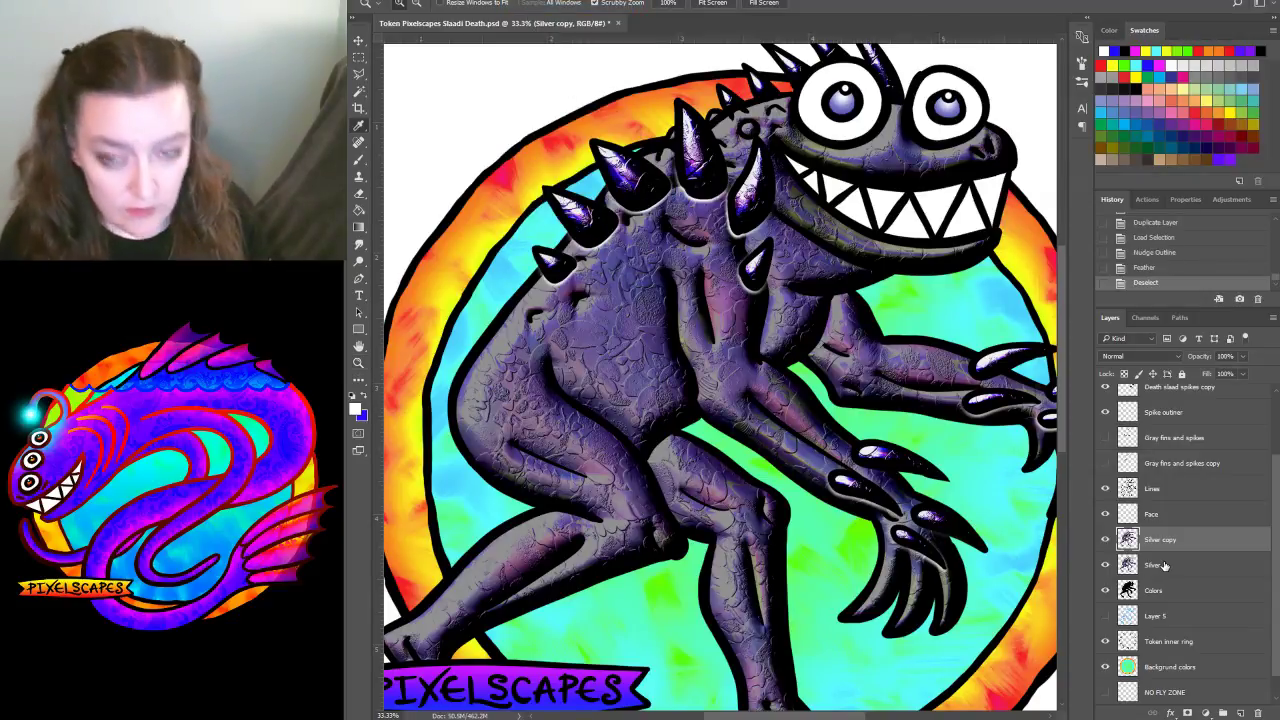
pyautogui.hotkey('ctrl', 'u')
pyautogui.press('Escape')
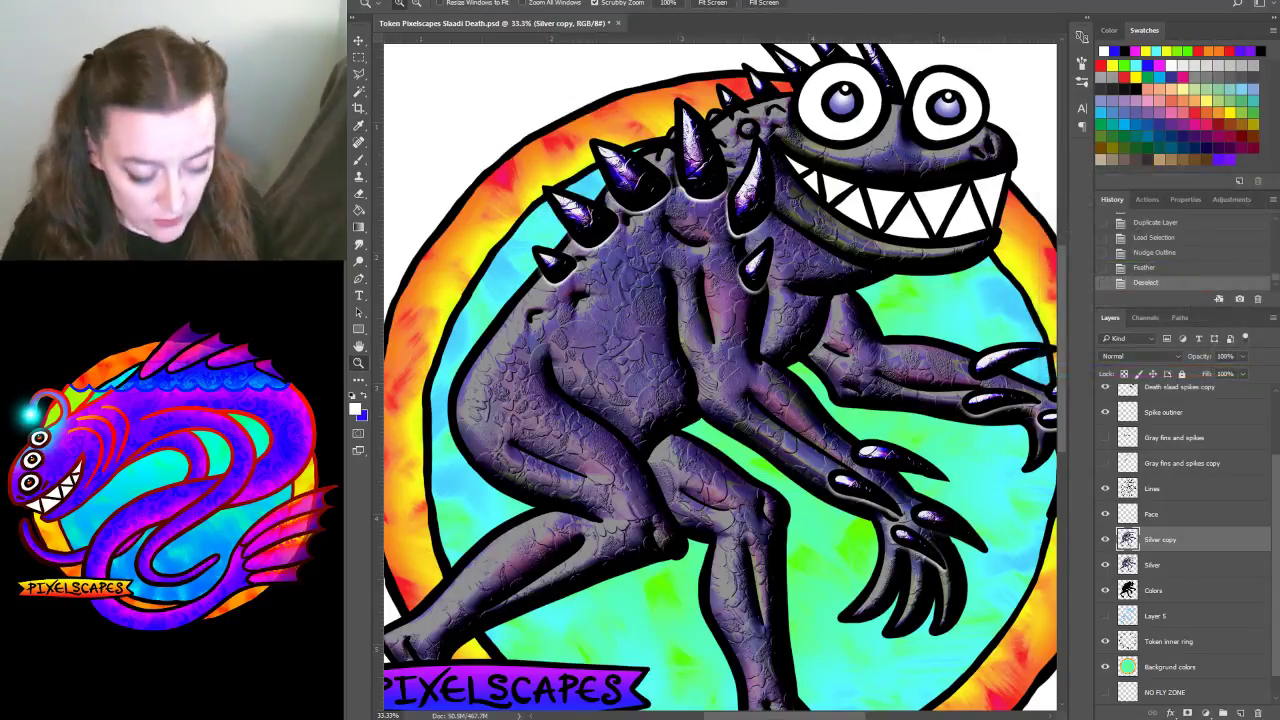
pyautogui.hotkey('ctrl', 'l')
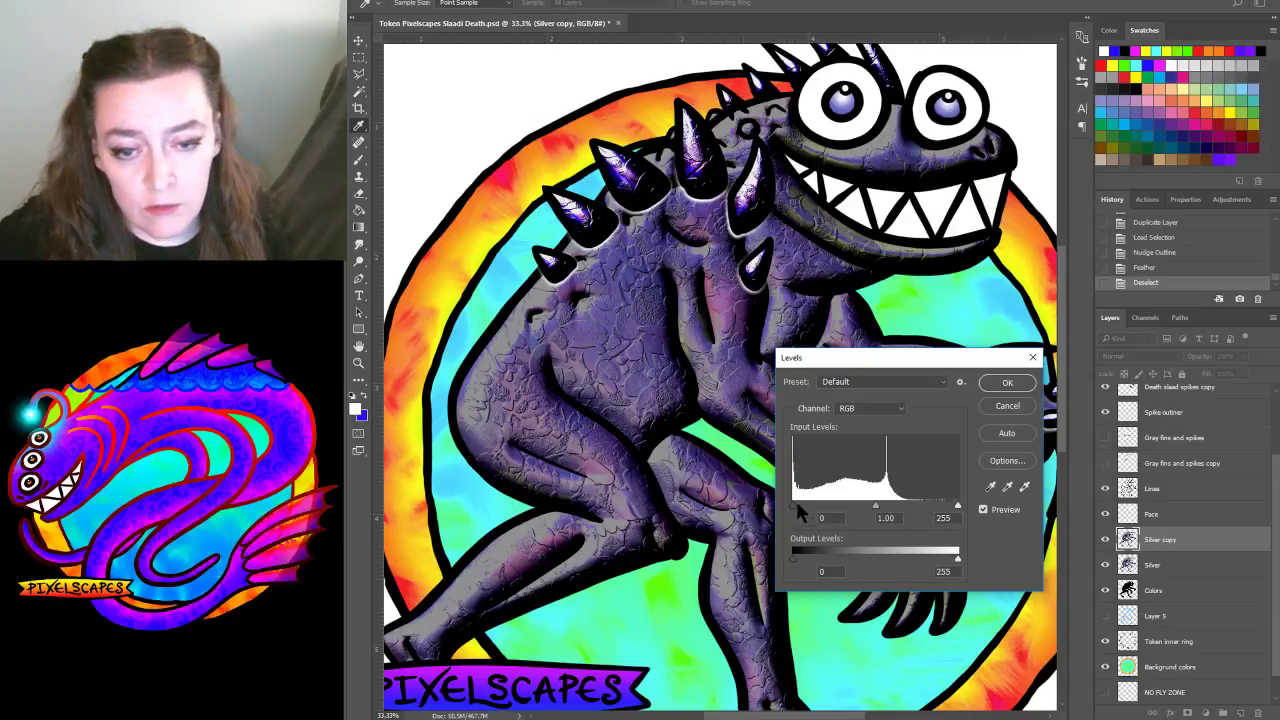
# Darken Silver copy with Levels black input 104 and desaturate it to -71
pyautogui.moveTo(792, 503); pyautogui.dragTo(900, 508)
pyautogui.click(1007, 385)
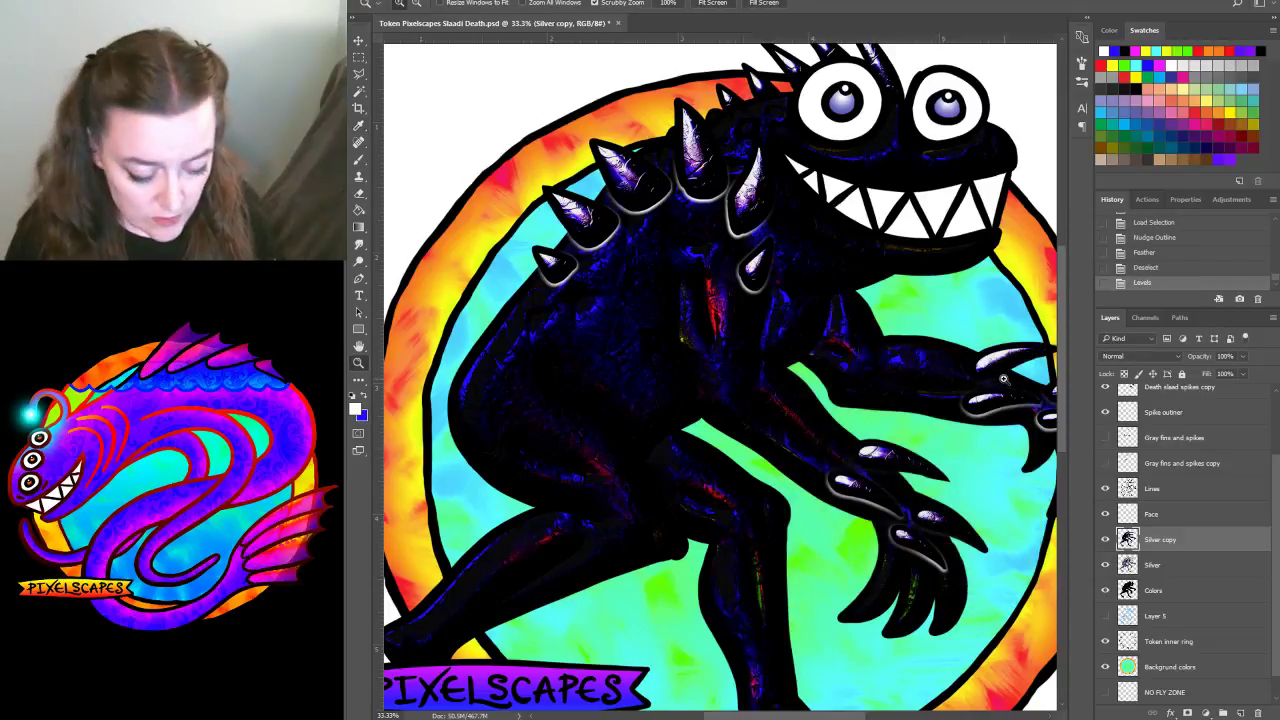
pyautogui.hotkey('ctrl', 'u')
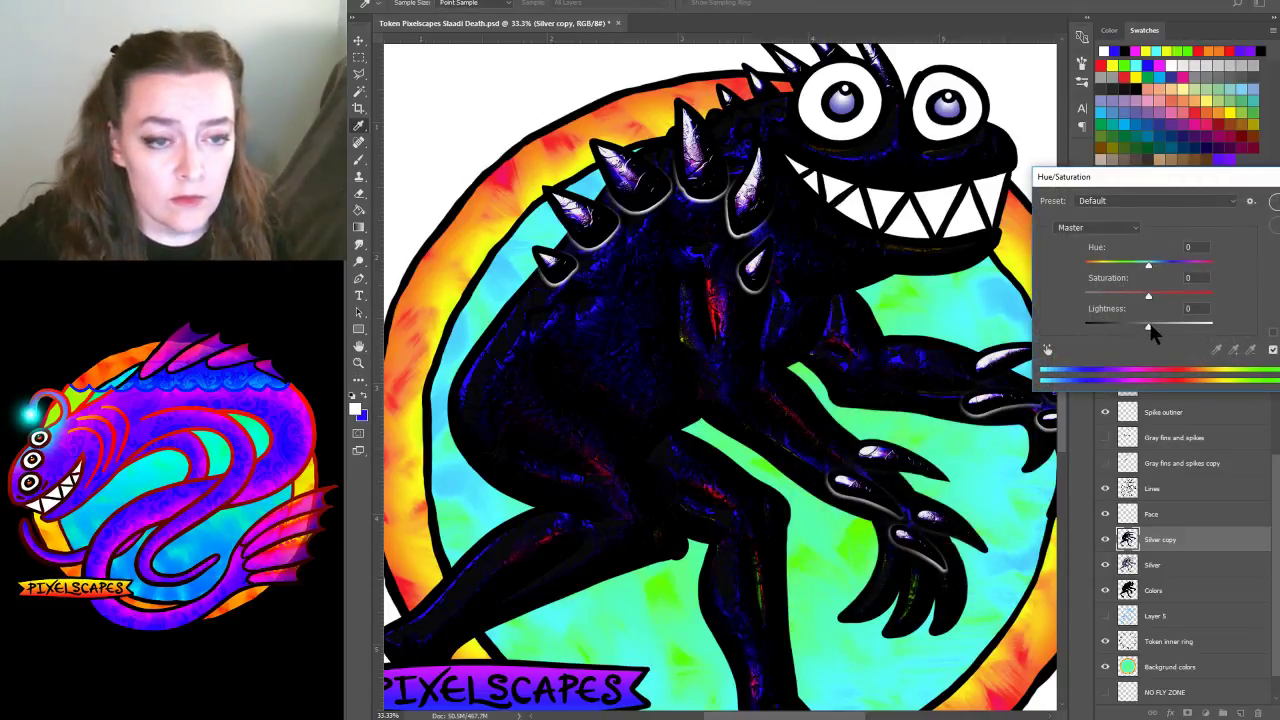
pyautogui.moveTo(1148, 296); pyautogui.dragTo(1002, 300)
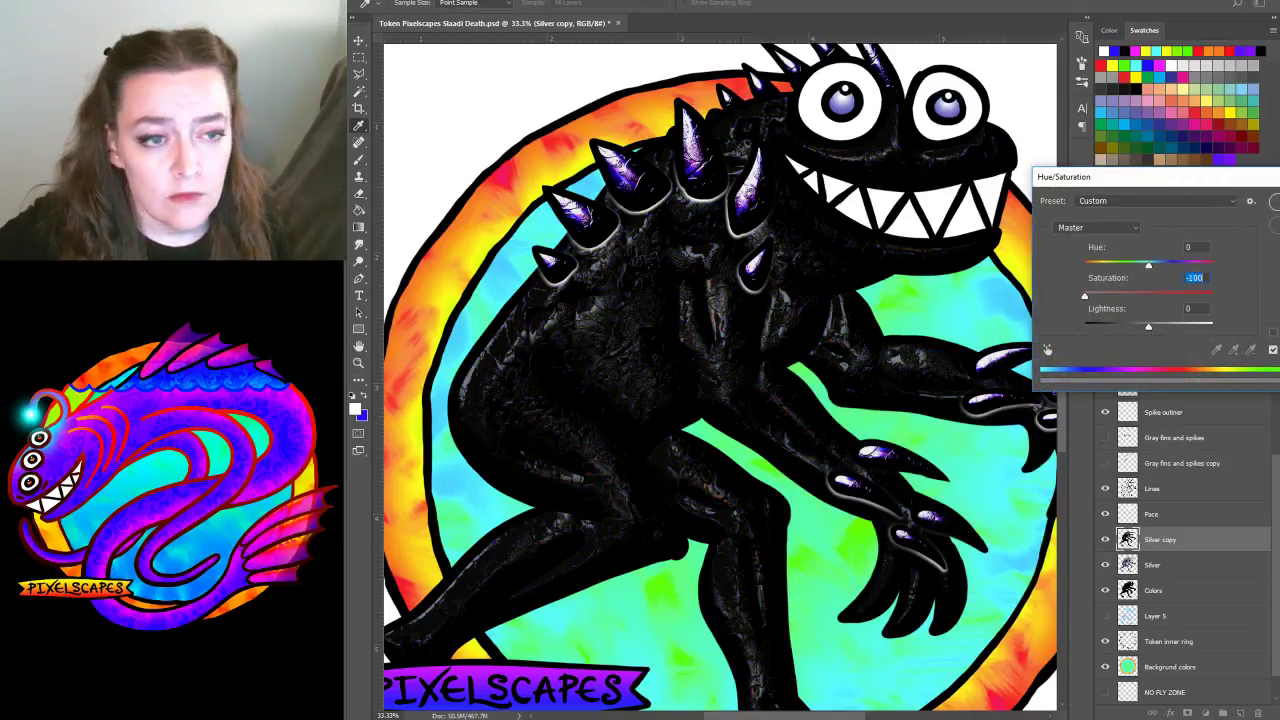
pyautogui.click(1273, 201)
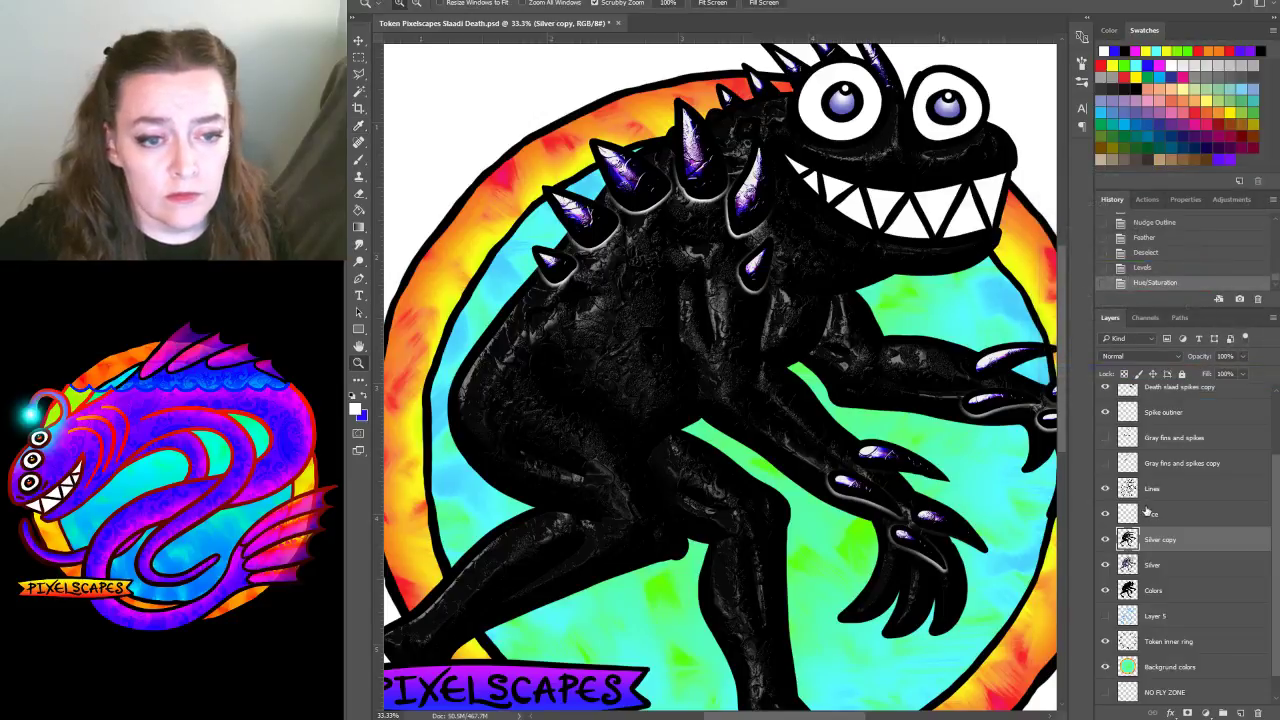
# Try Screen blending on Silver copy, compare by toggling its visibility, then revert to Normal
pyautogui.click(1137, 356)
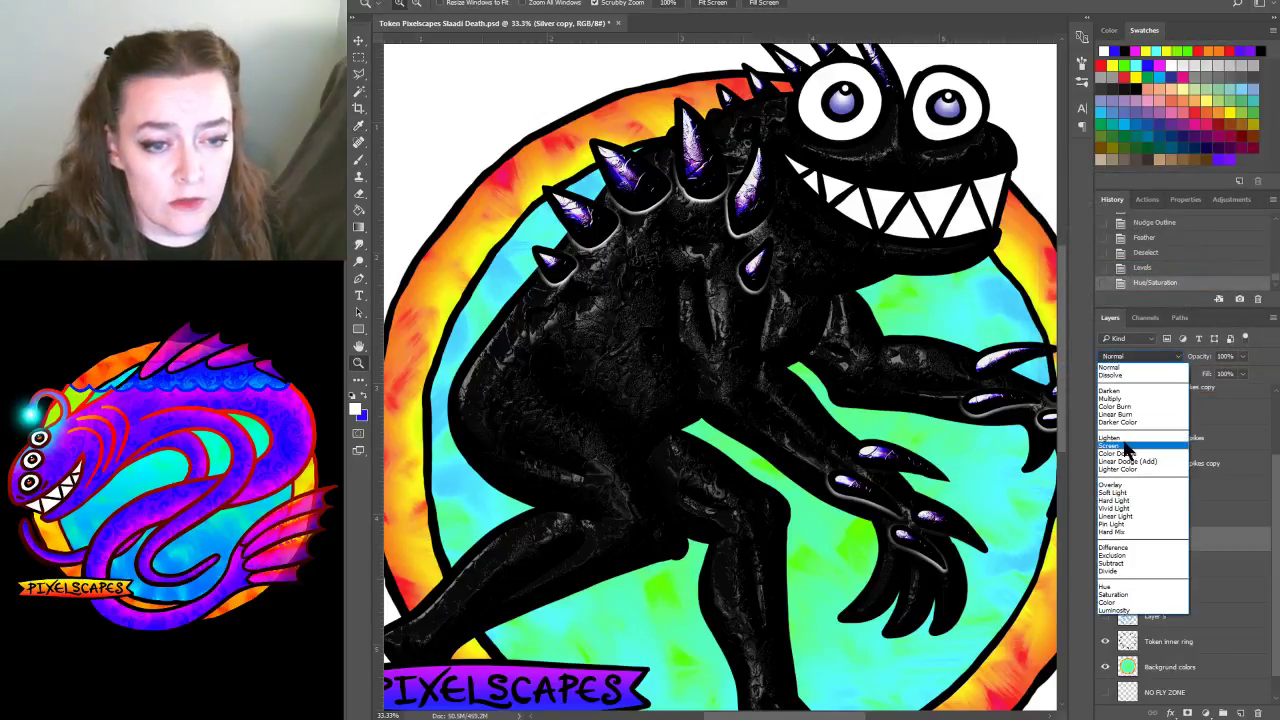
pyautogui.click(1120, 446)
pyautogui.click(1106, 540)
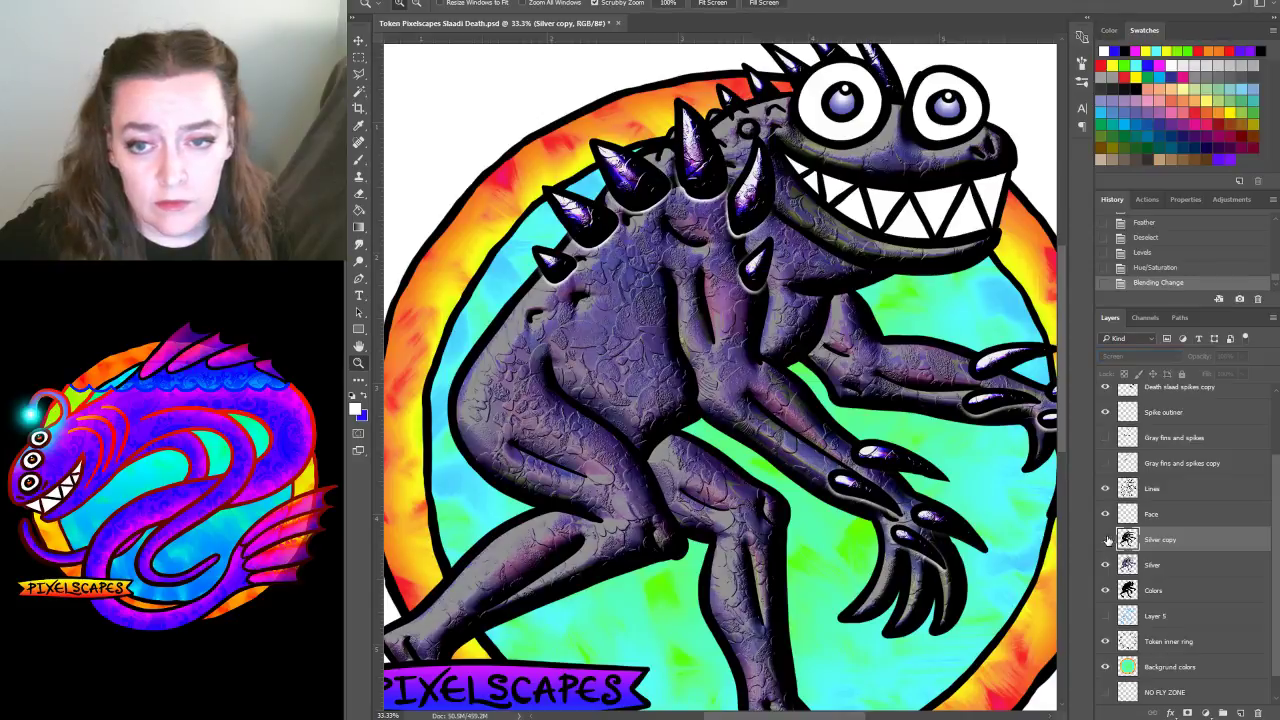
pyautogui.click(1106, 540)
pyautogui.click(1106, 540)
pyautogui.click(1106, 540)
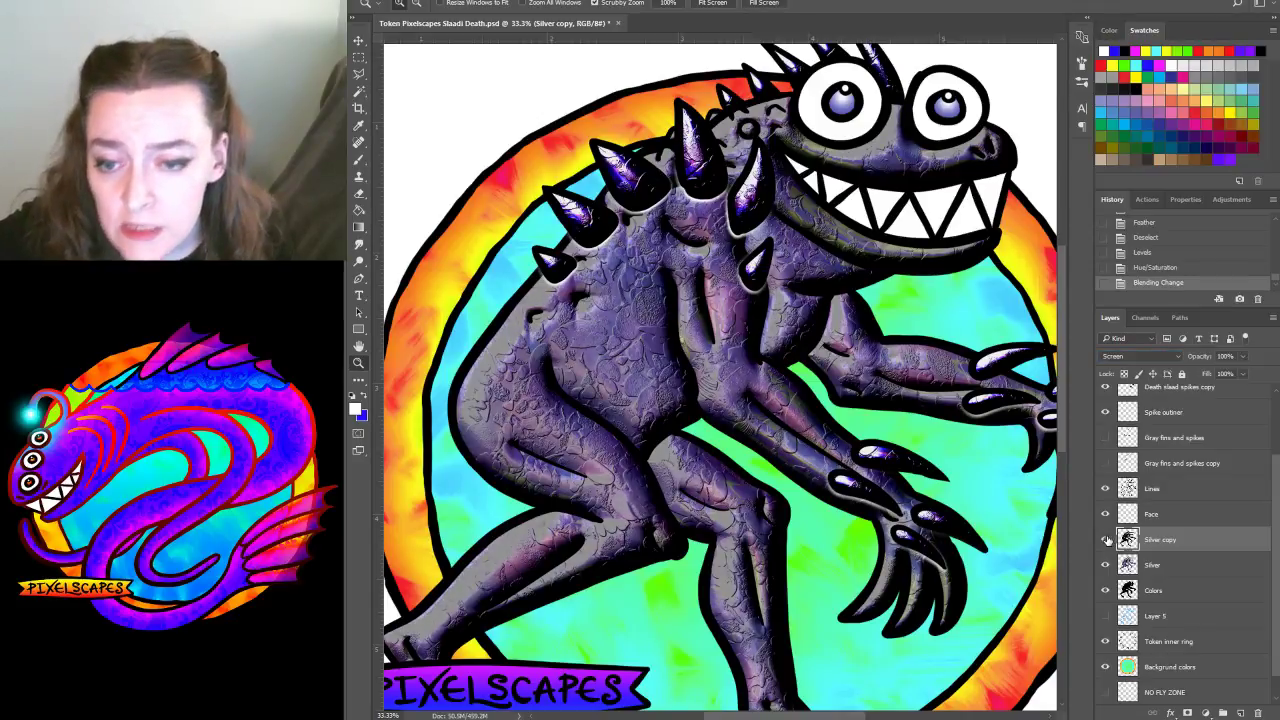
pyautogui.click(1106, 540)
pyautogui.click(1106, 540)
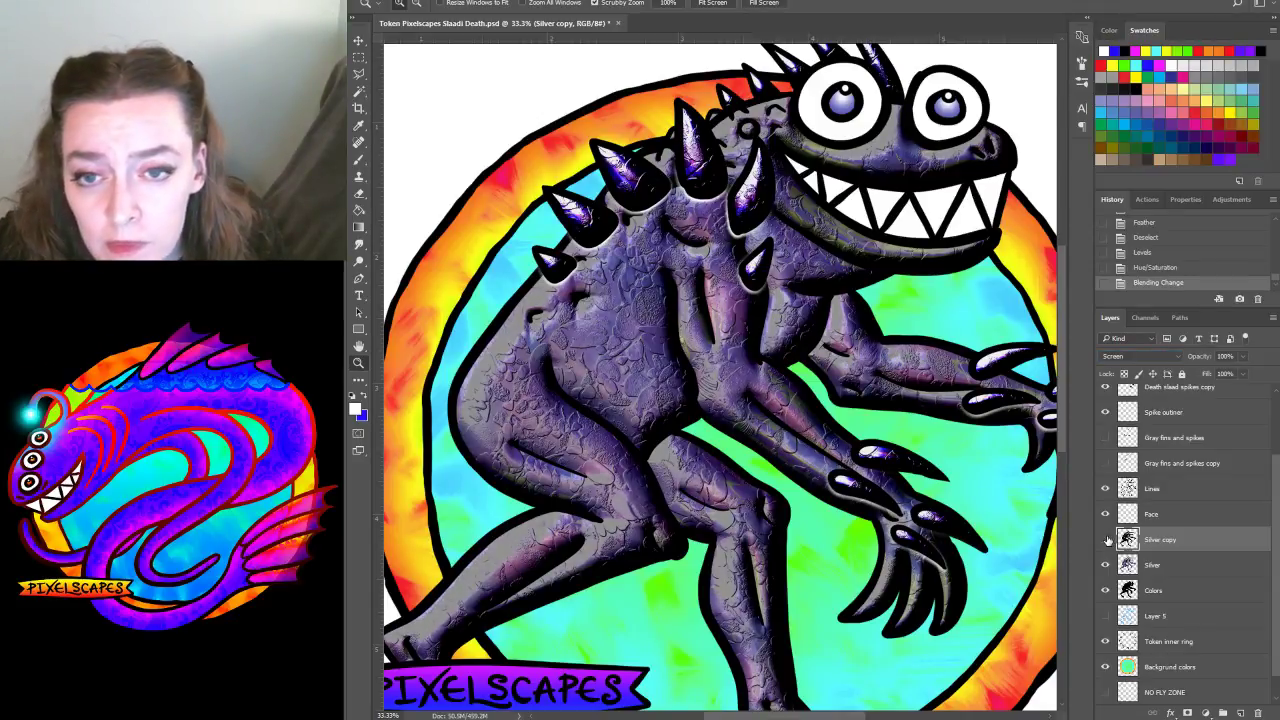
pyautogui.click(1106, 540)
pyautogui.click(1106, 540)
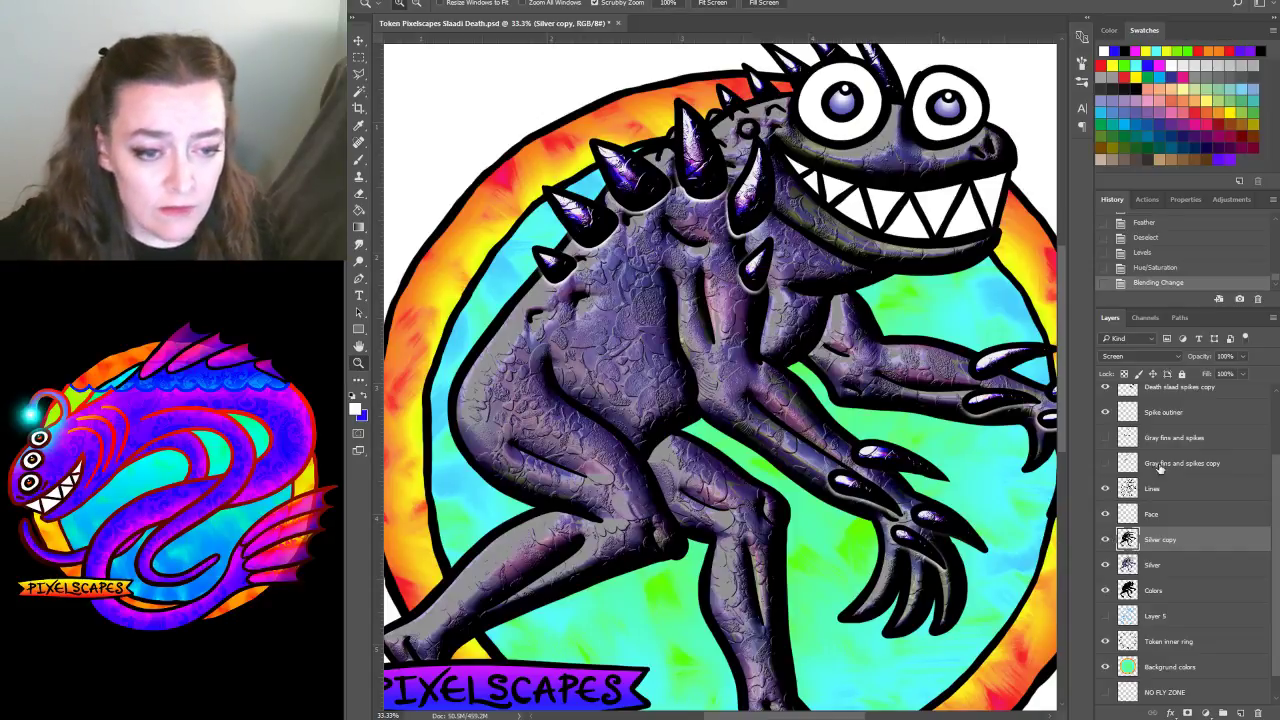
pyautogui.click(1136, 357)
pyautogui.click(1136, 366)
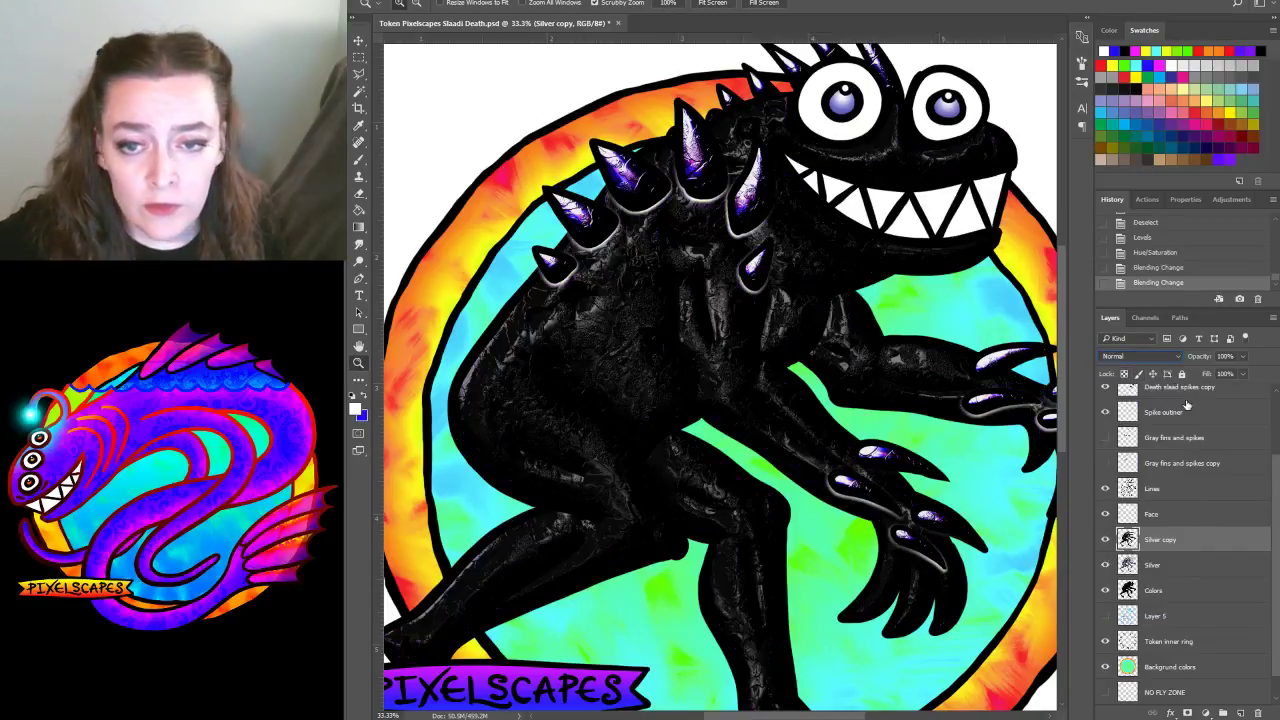
pyautogui.hotkey('ctrl', 'l')
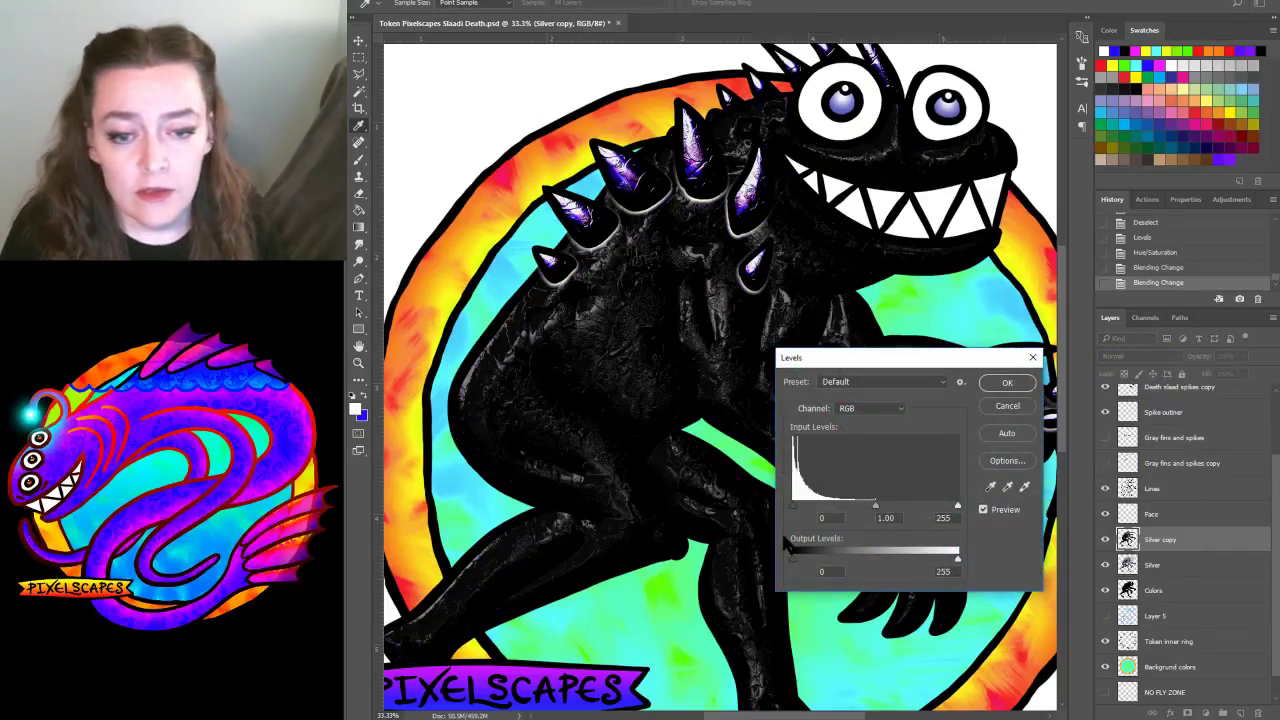
# Apply Levels to the silver layer with black input 79 and white input 145
pyautogui.moveTo(958, 508); pyautogui.dragTo(896, 514)
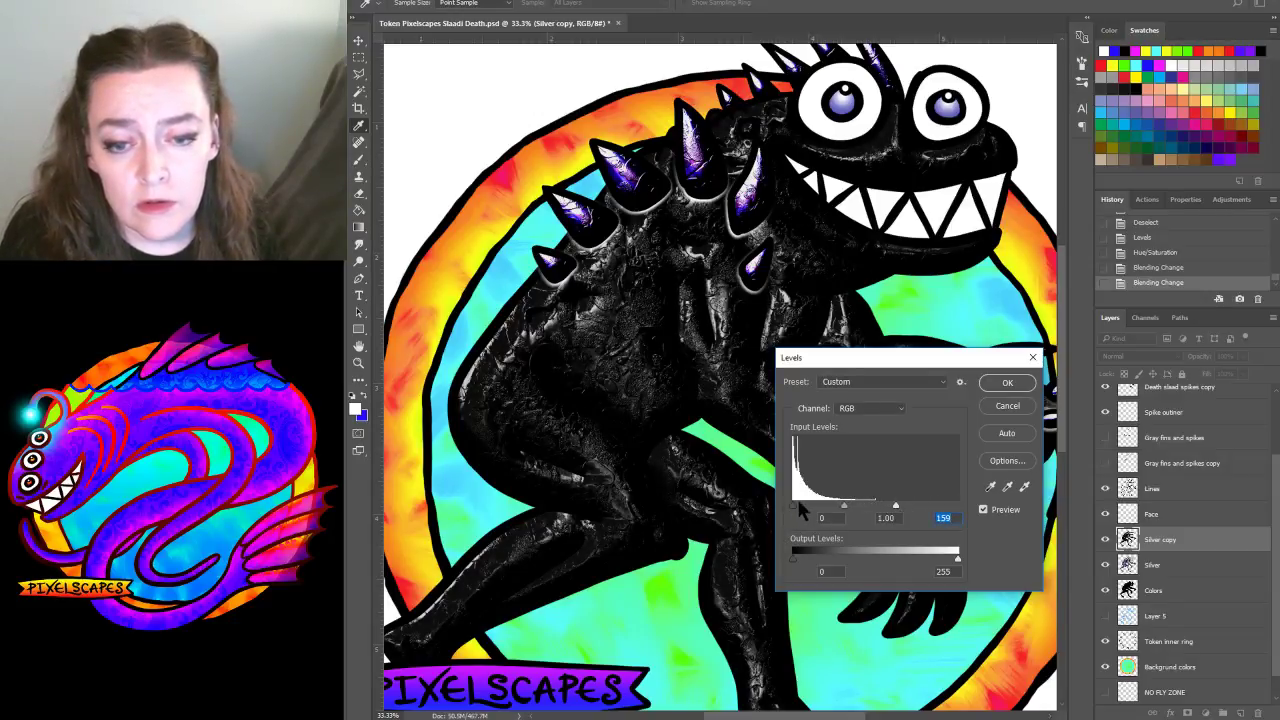
pyautogui.moveTo(793, 507); pyautogui.dragTo(866, 510)
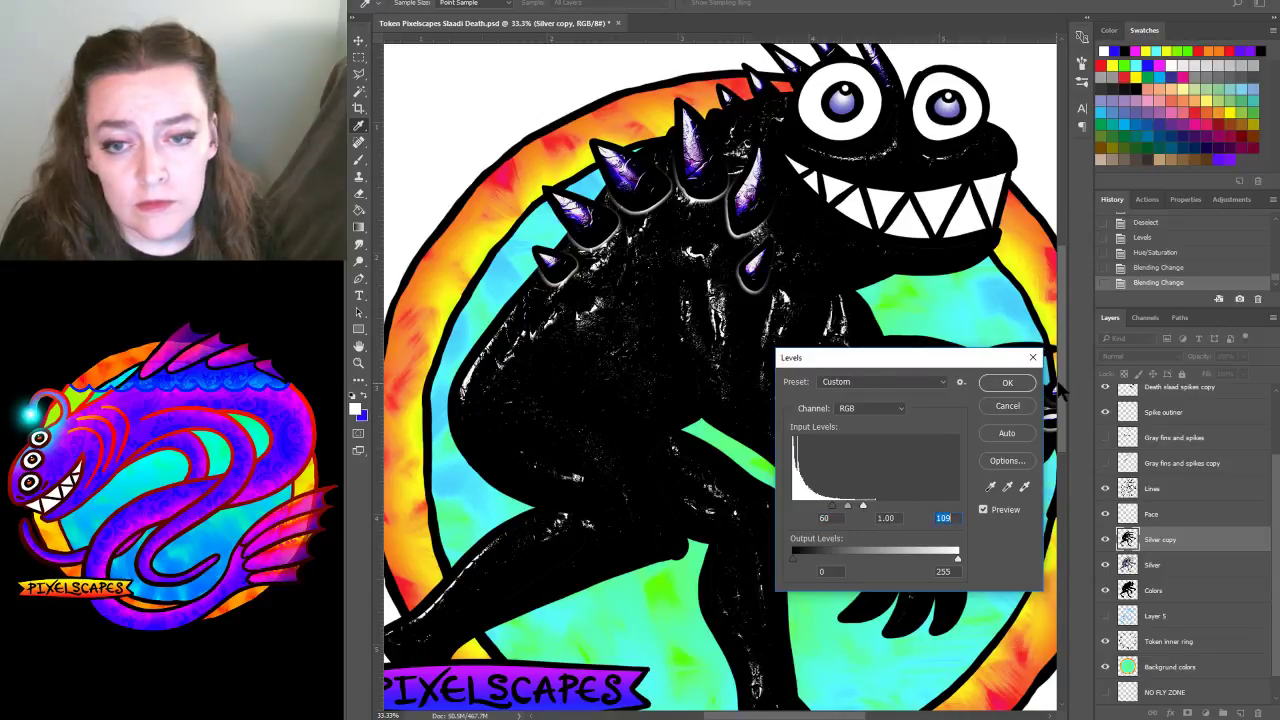
pyautogui.click(1007, 382)
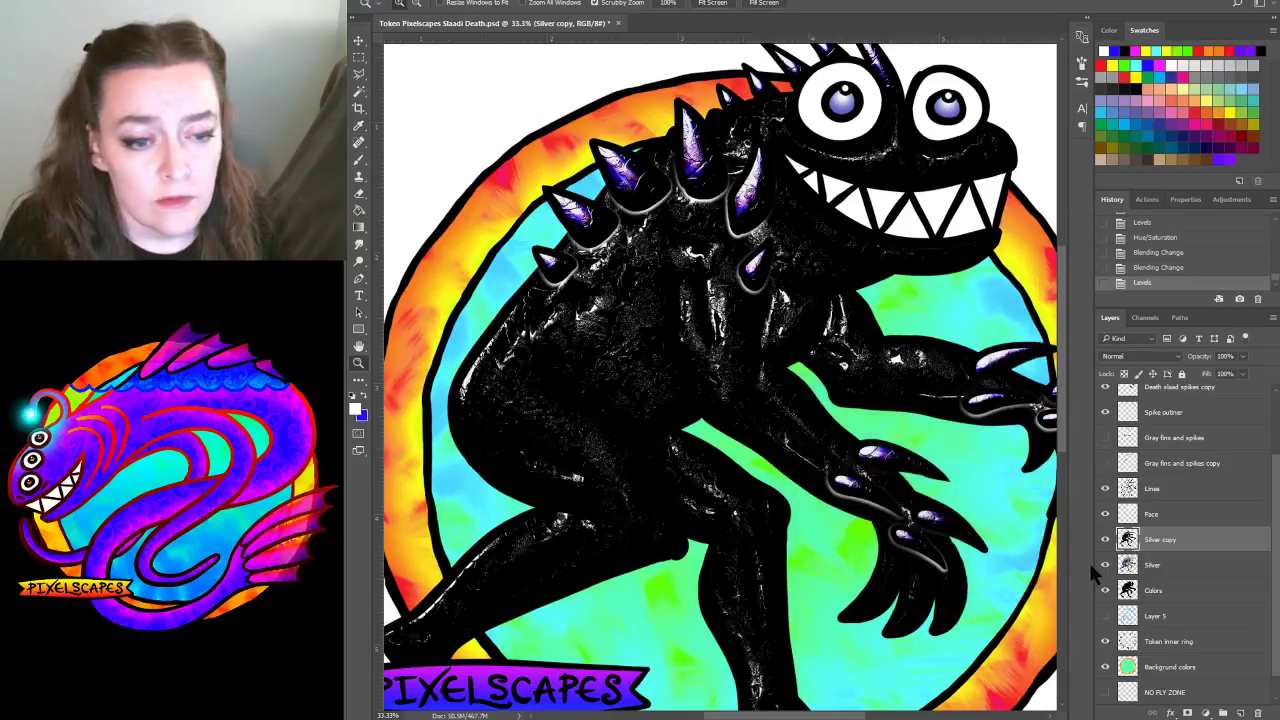
# After trying Multiply, set the Silver copy layer's blend mode to Screen
pyautogui.click(1150, 356)
pyautogui.click(1118, 400)
pyautogui.click(1130, 356)
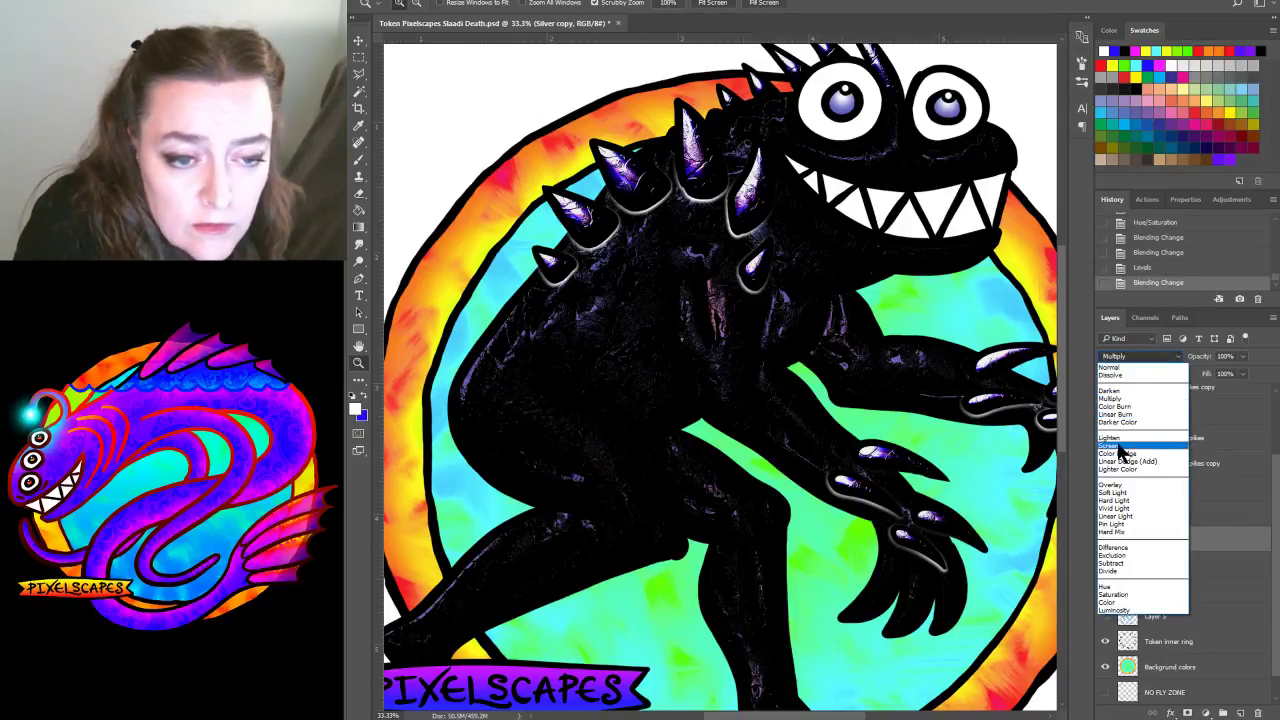
pyautogui.click(1116, 445)
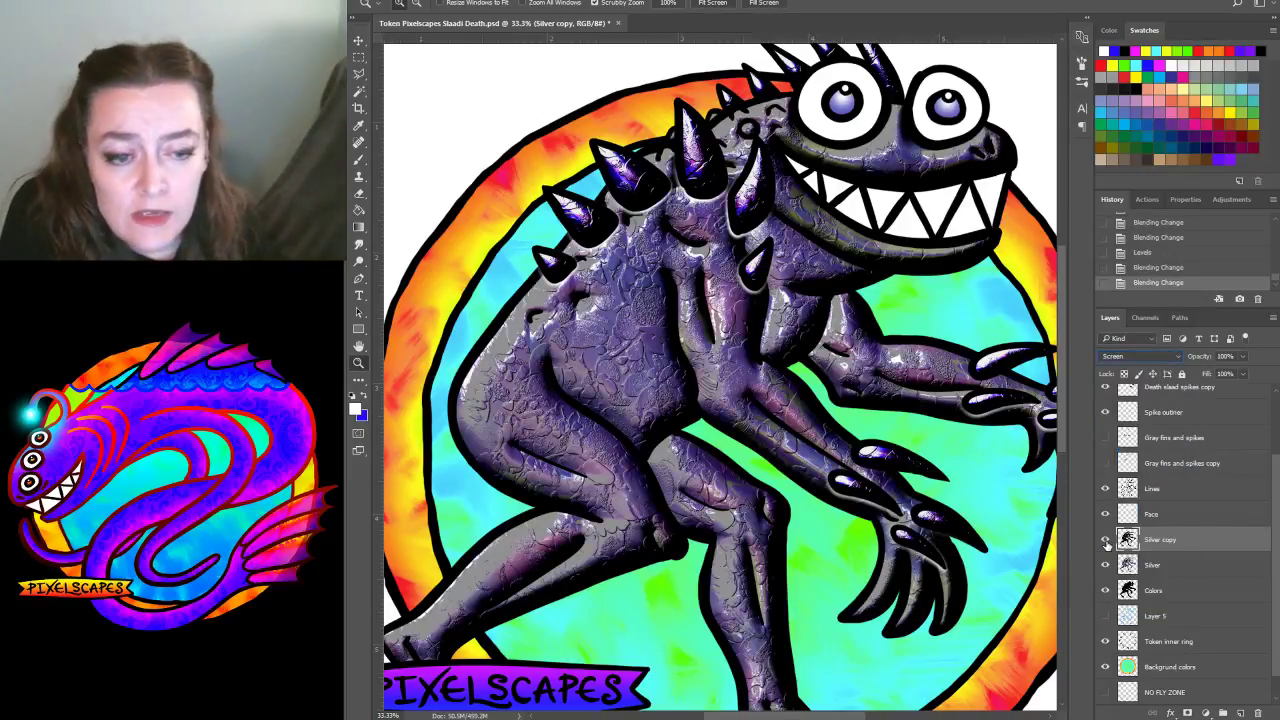
# Toggle the Silver copy layer's visibility several times to compare, leaving it visible
pyautogui.click(1105, 540)
pyautogui.click(1105, 540)
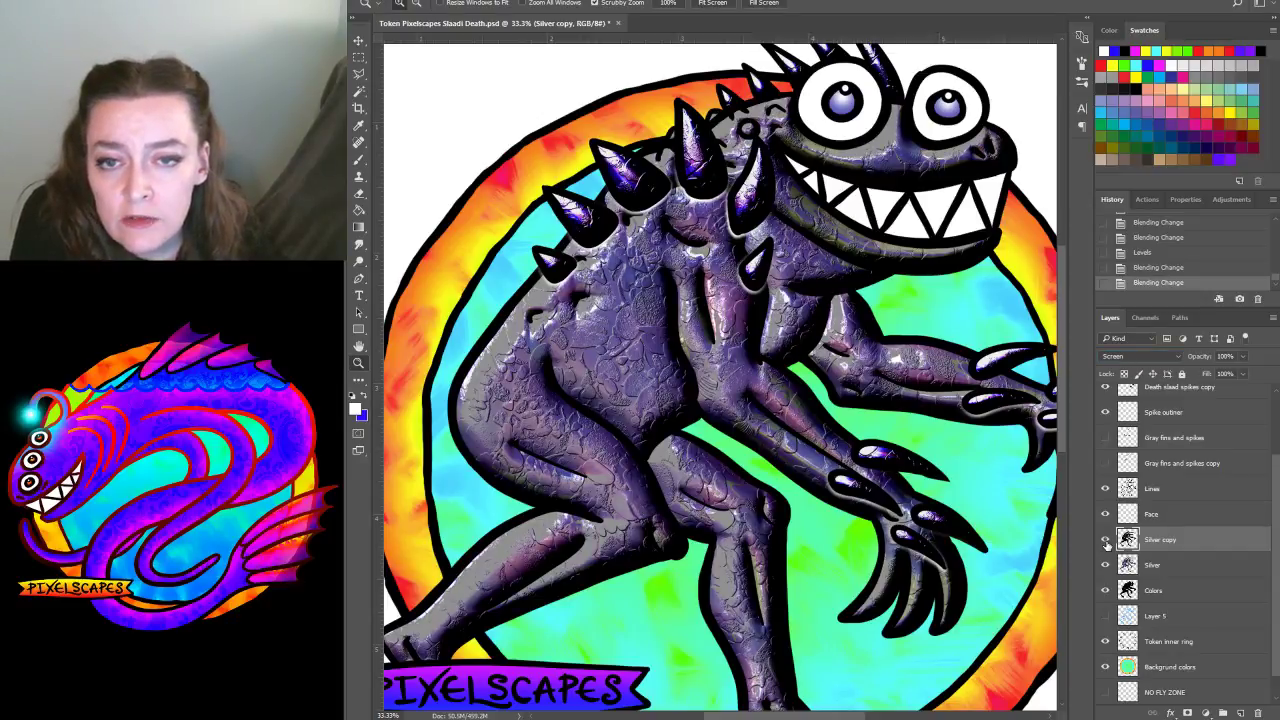
pyautogui.click(1105, 540)
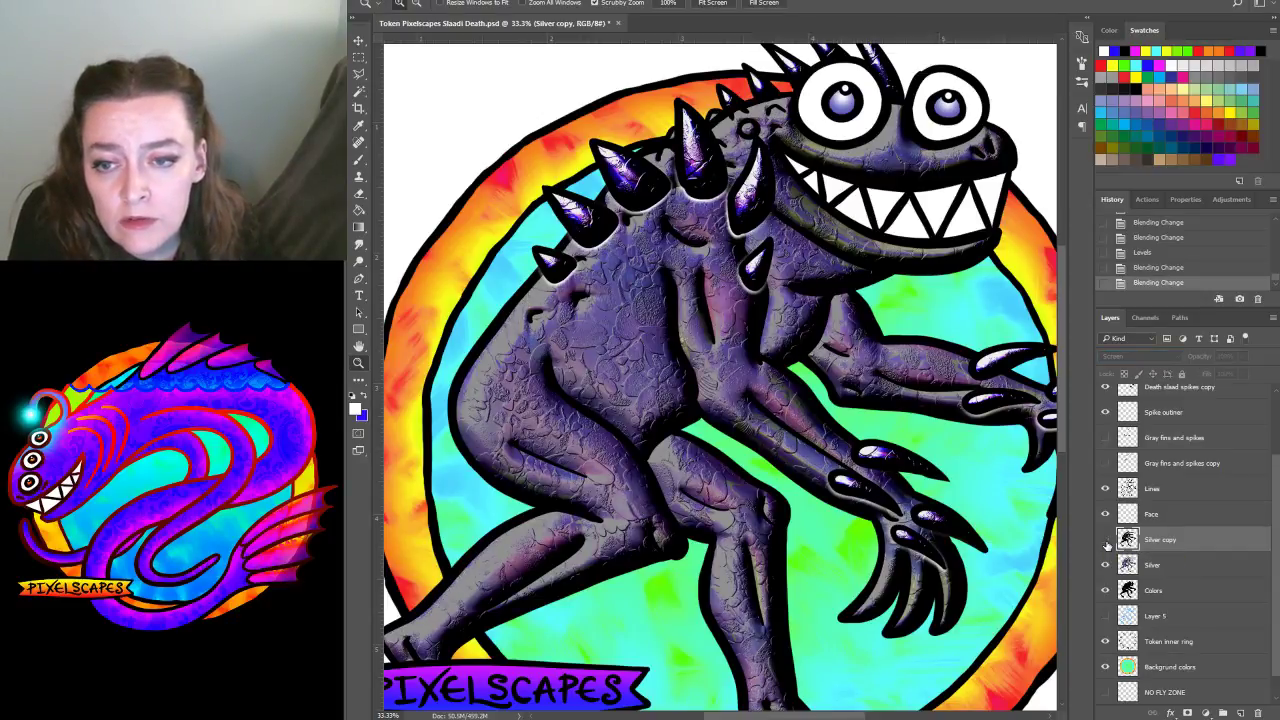
pyautogui.click(1105, 540)
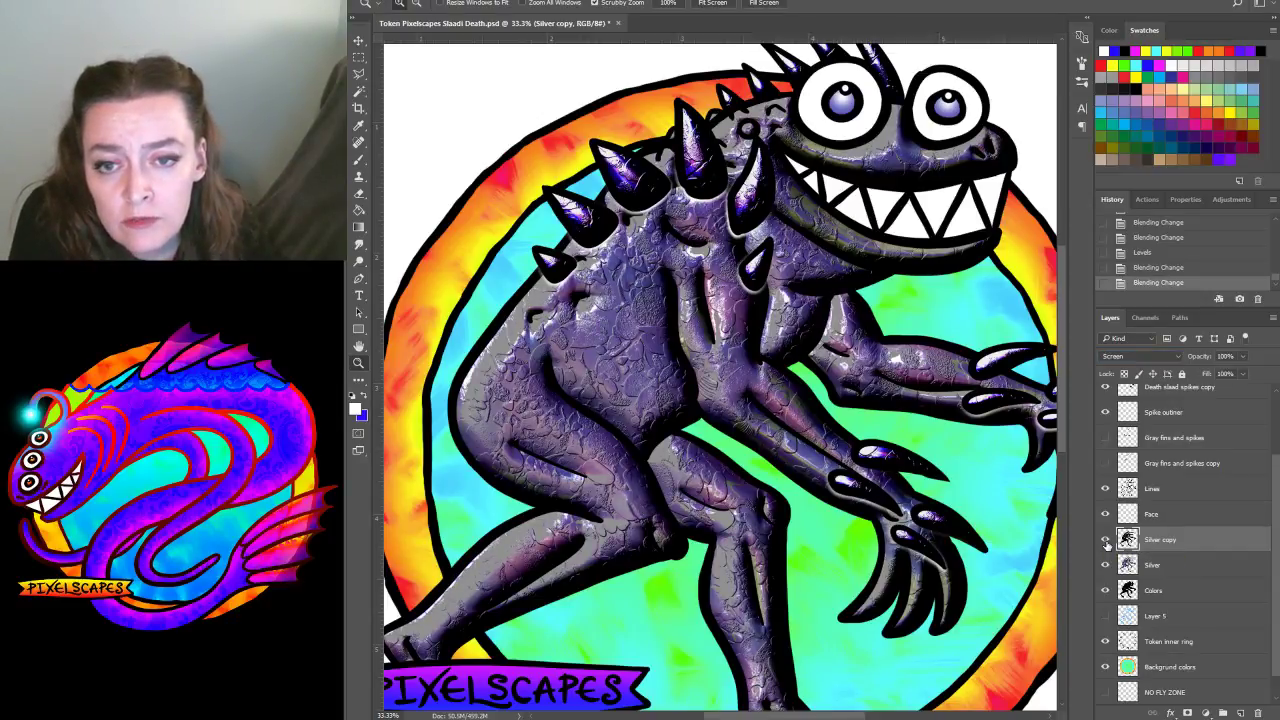
pyautogui.click(1106, 540)
pyautogui.click(1106, 540)
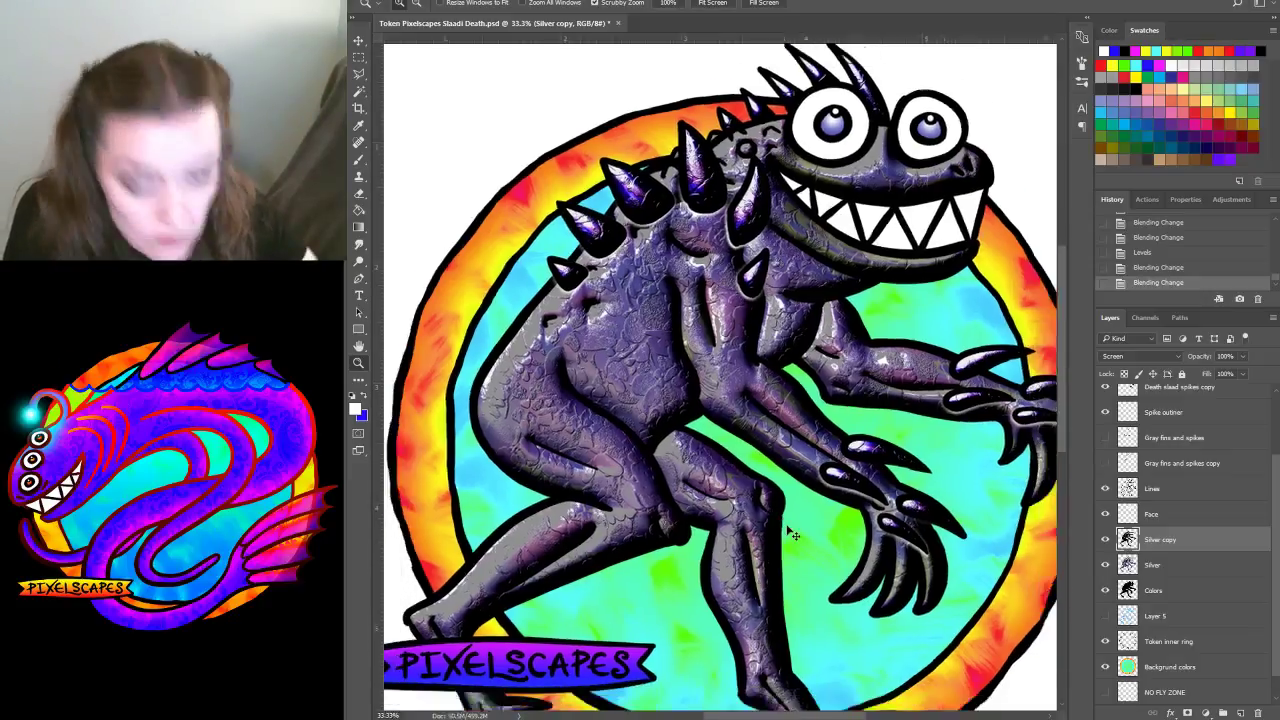
# Apply a Gaussian Blur with a 6.2-pixel radius to the Silver copy layer
pyautogui.scroll(-2, 792, 535)
pyautogui.scroll(2, 790, 530)
pyautogui.scroll(-1, 787, 526)
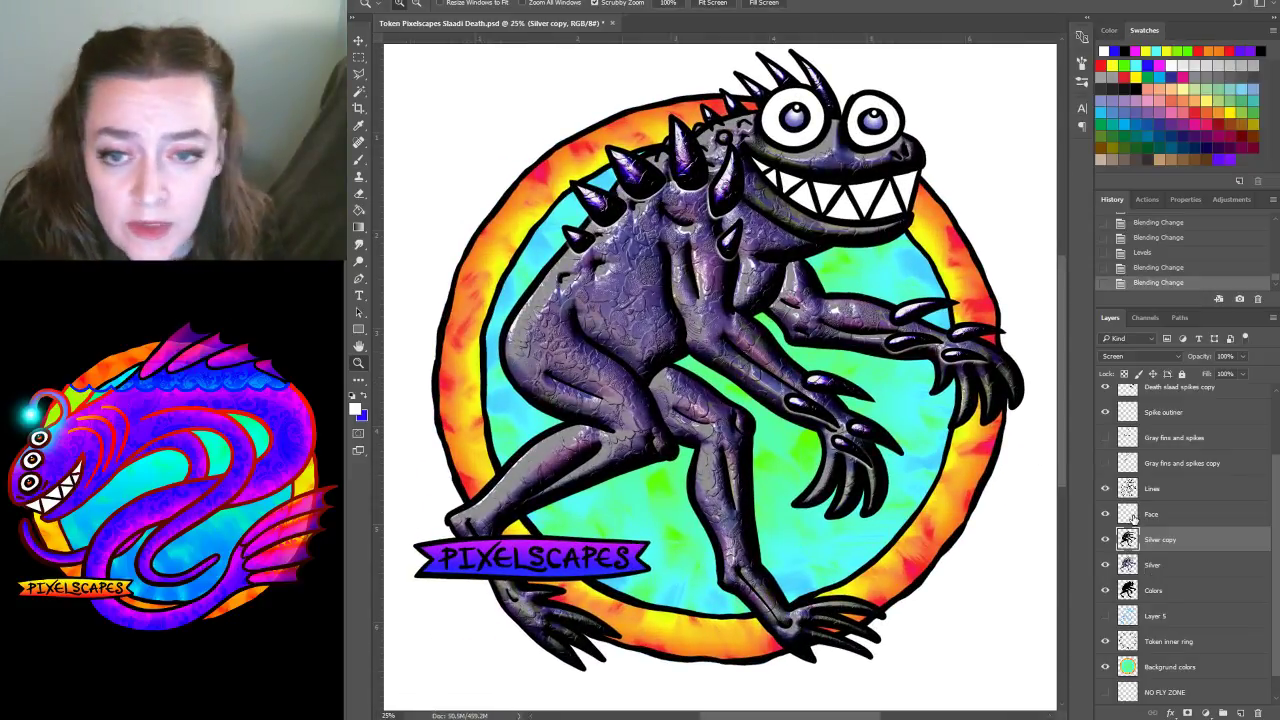
pyautogui.click(548, 1)
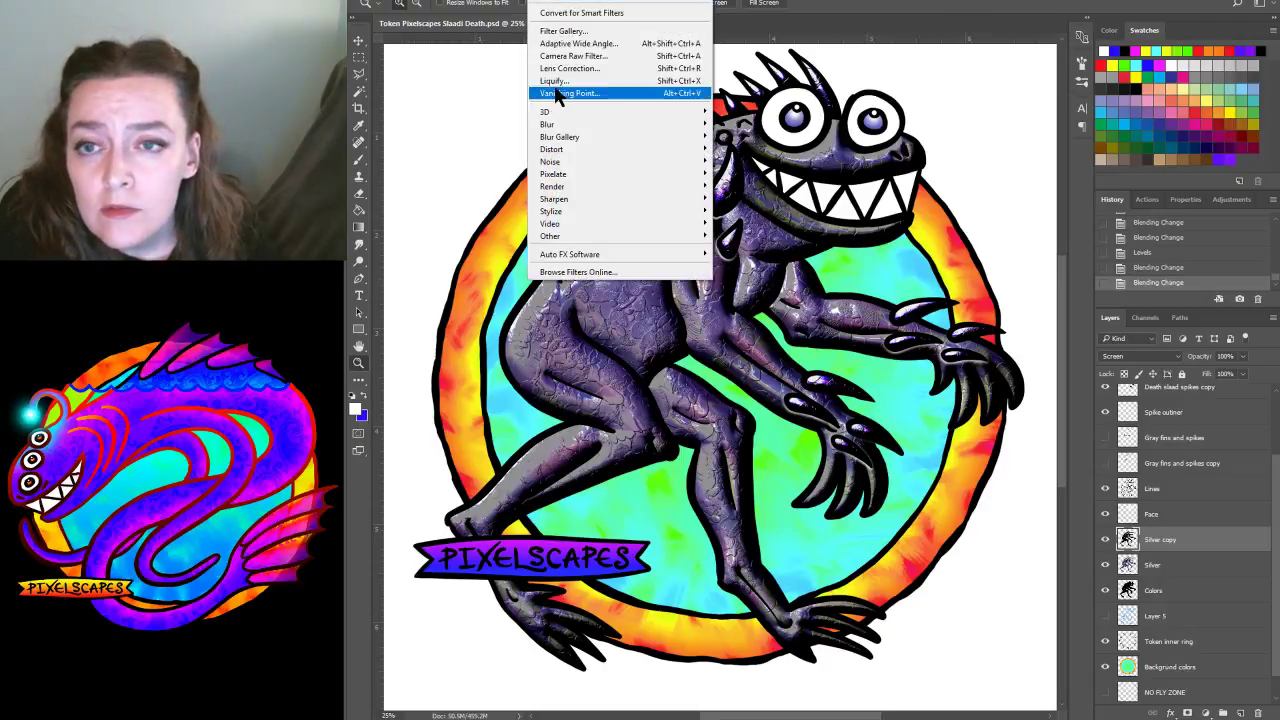
pyautogui.moveTo(560, 129)
pyautogui.click(766, 174)
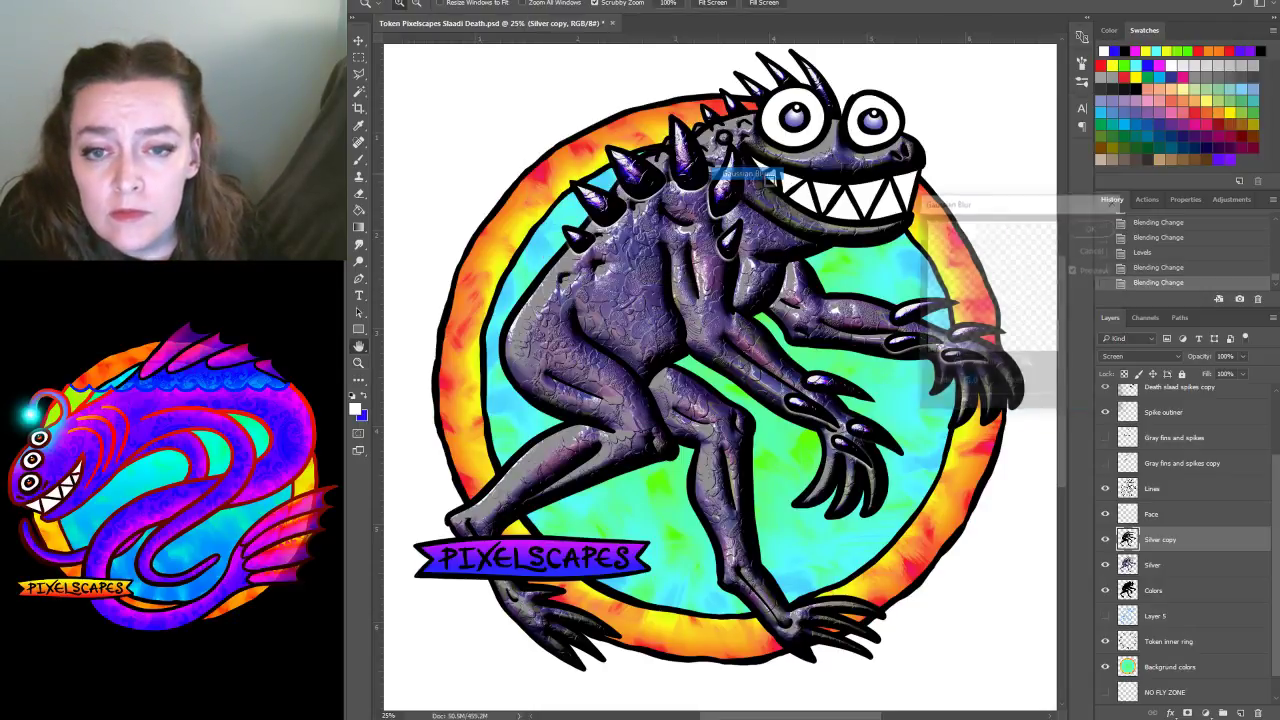
pyautogui.moveTo(975, 403); pyautogui.dragTo(966, 402)
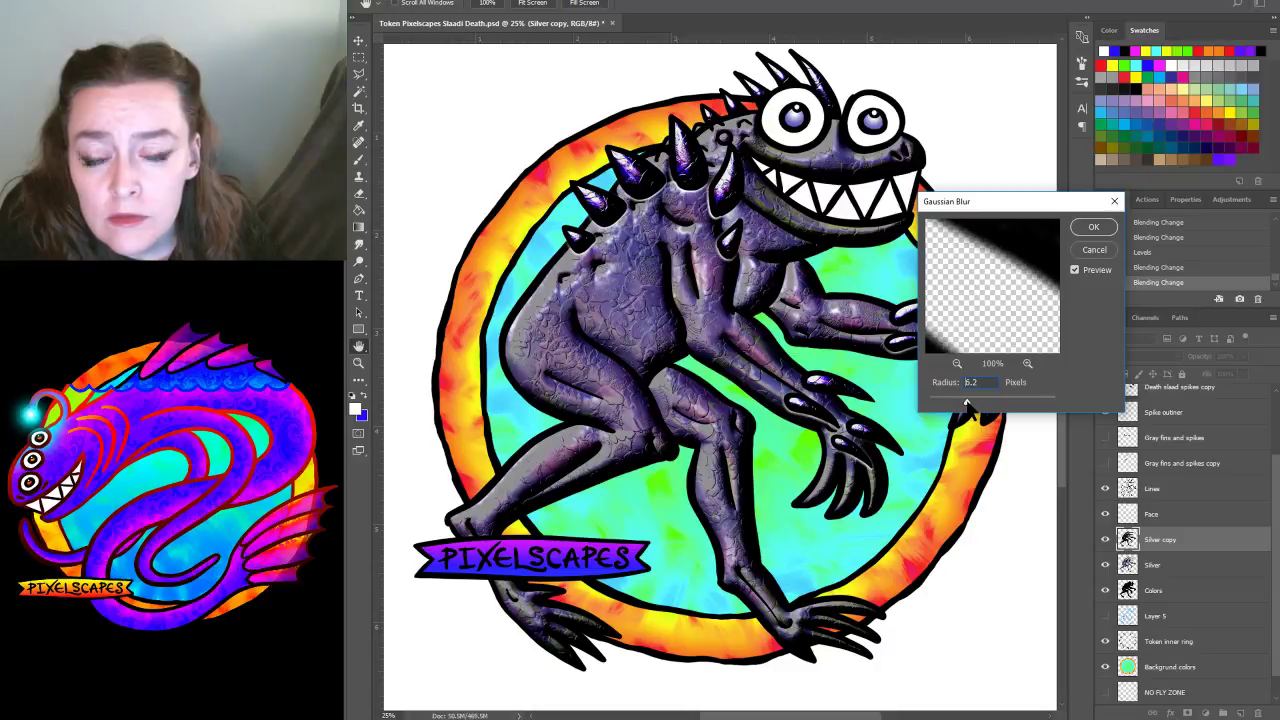
pyautogui.click(1085, 229)
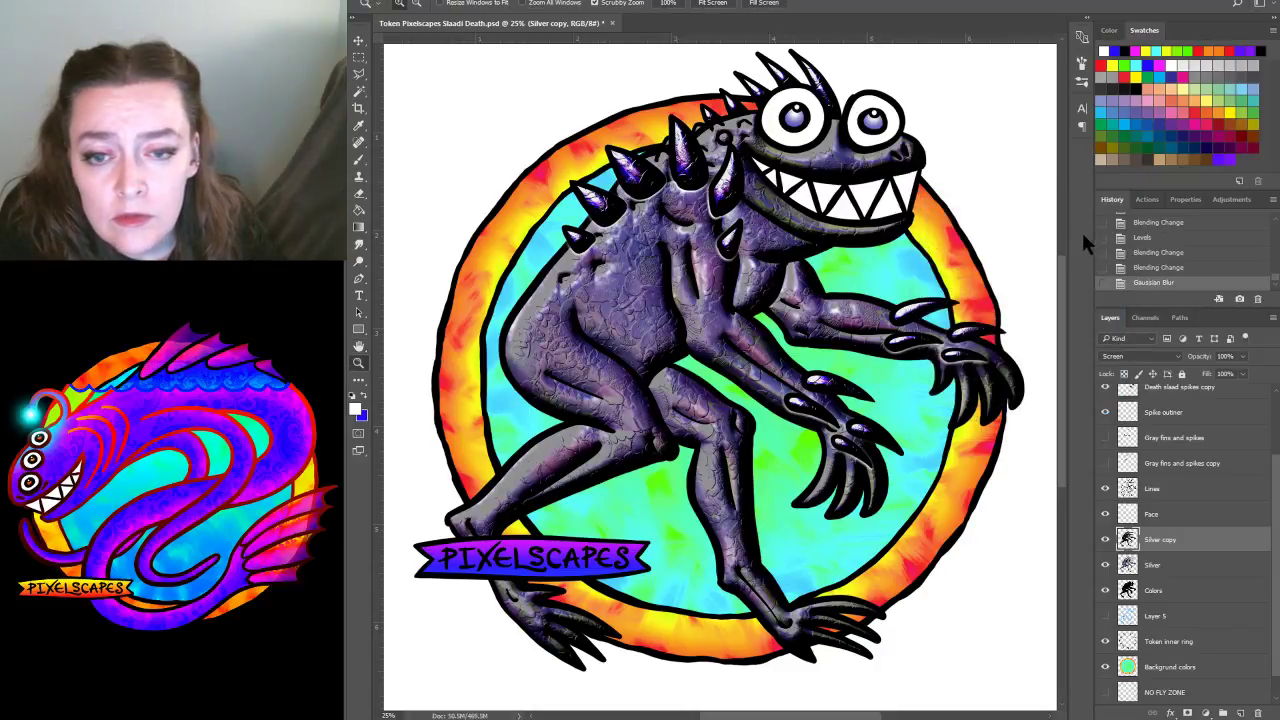
# Duplicate the blurred layer as Silver copy 2, compare it, then delete it
pyautogui.moveTo(1167, 537); pyautogui.dragTo(1241, 713)
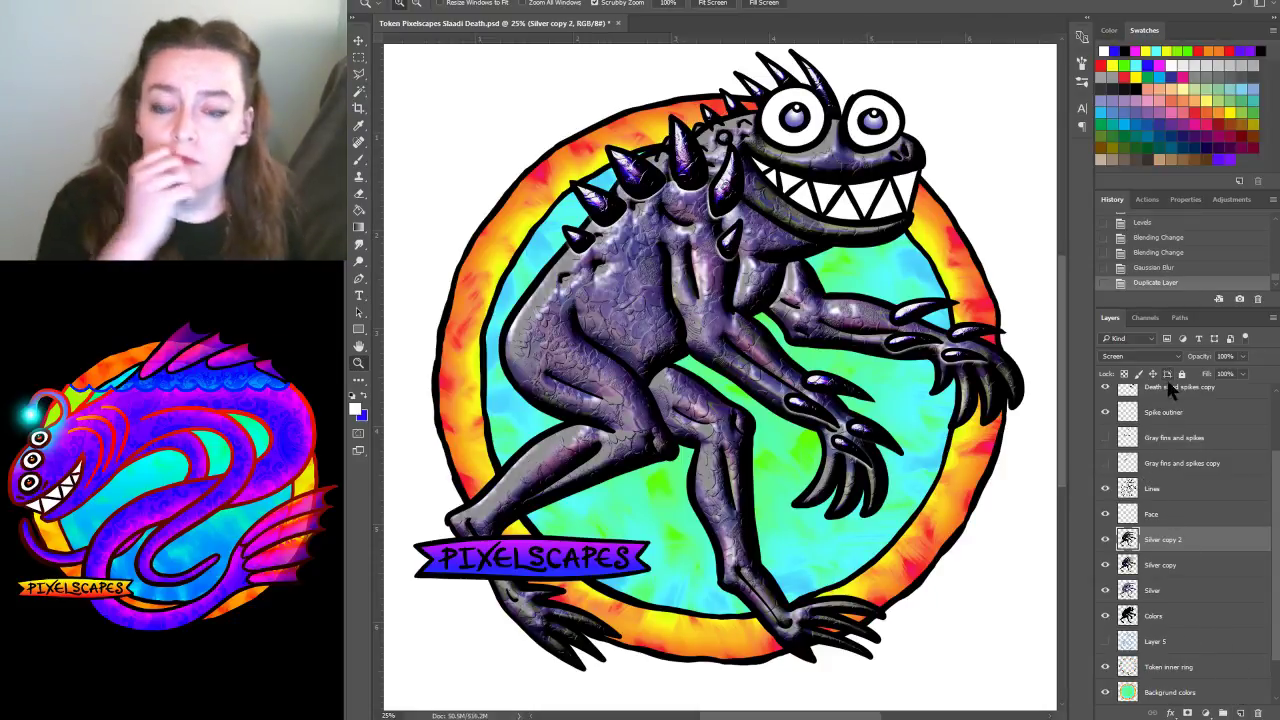
pyautogui.click(1105, 539)
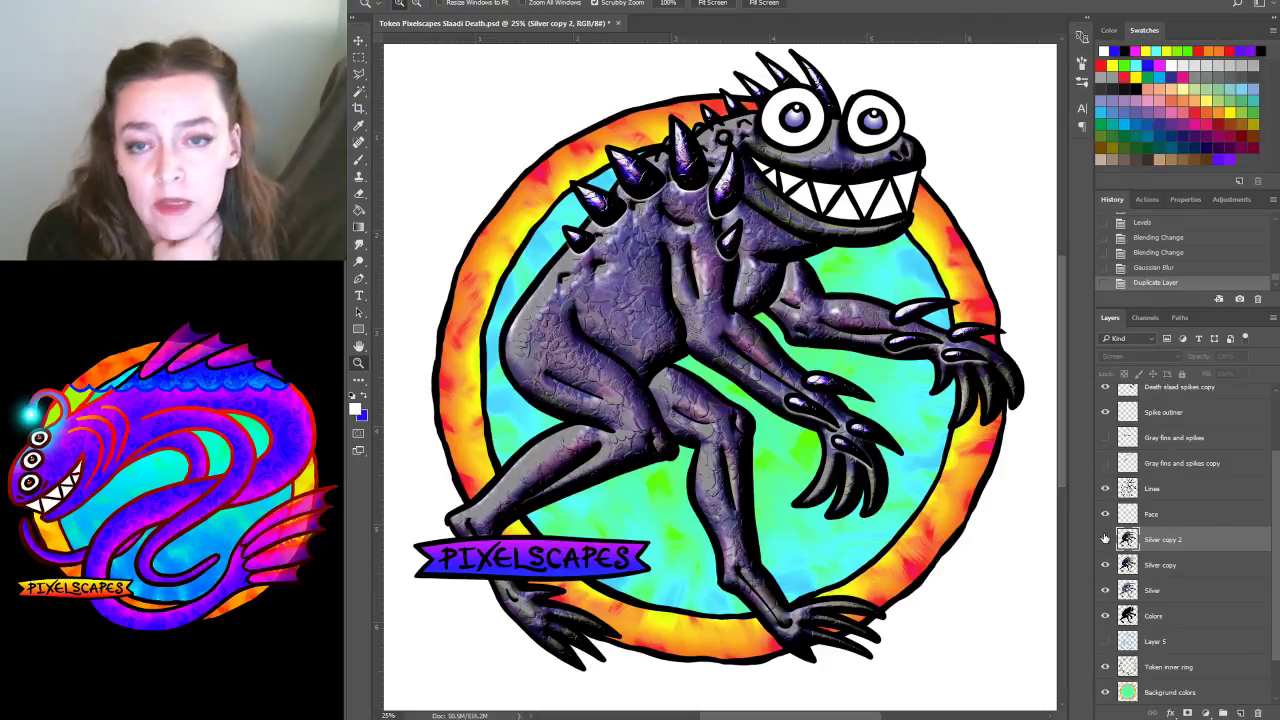
pyautogui.click(1105, 539)
pyautogui.click(1105, 539)
pyautogui.click(1105, 539)
pyautogui.click(1105, 539)
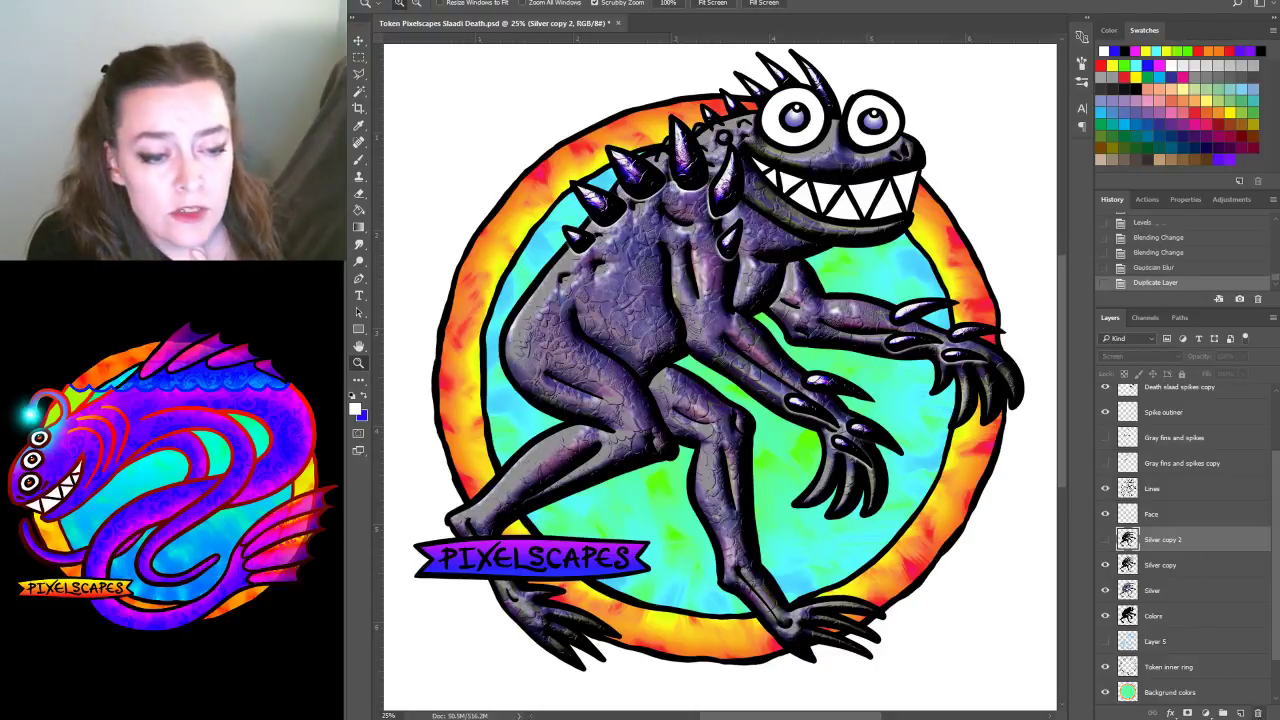
pyautogui.click(1258, 713)
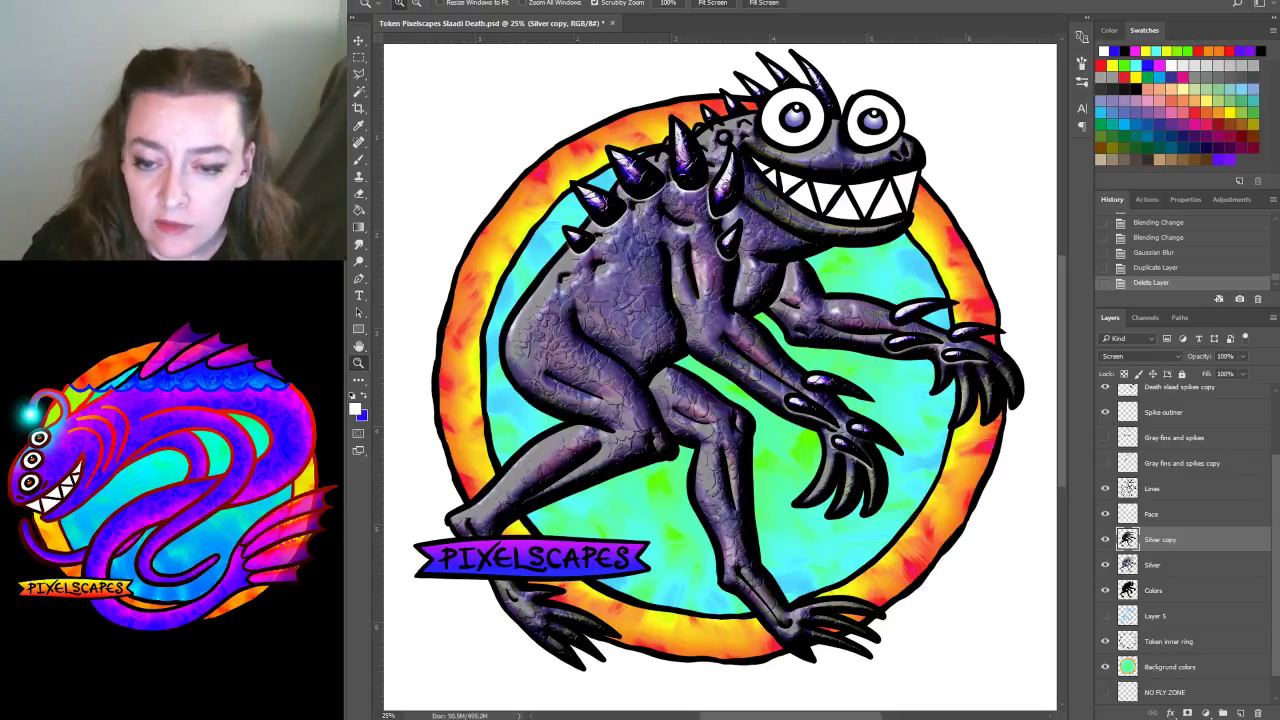
# Shift the Pixelscapes banner layer's hue by +125 so the banner turns orange
pyautogui.scroll(3, 1180, 472)
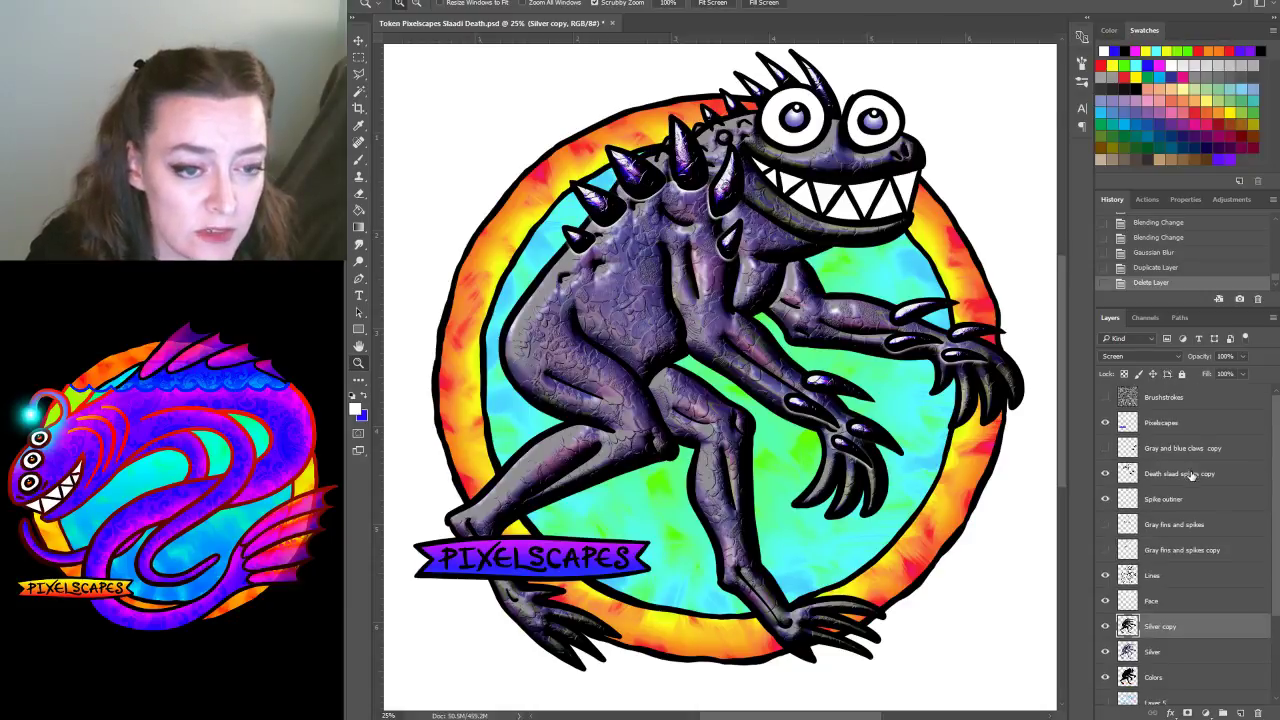
pyautogui.click(1160, 400)
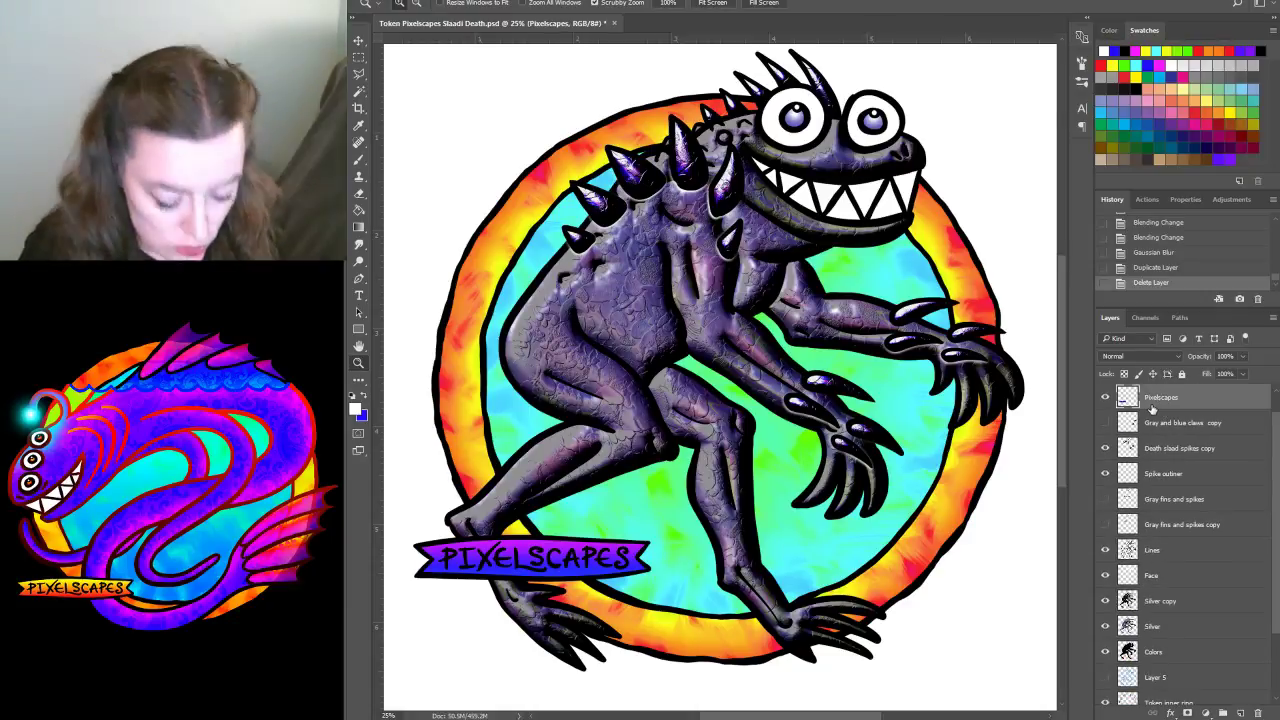
pyautogui.hotkey('ctrl', 'u')
pyautogui.moveTo(1146, 265); pyautogui.dragTo(1202, 276)
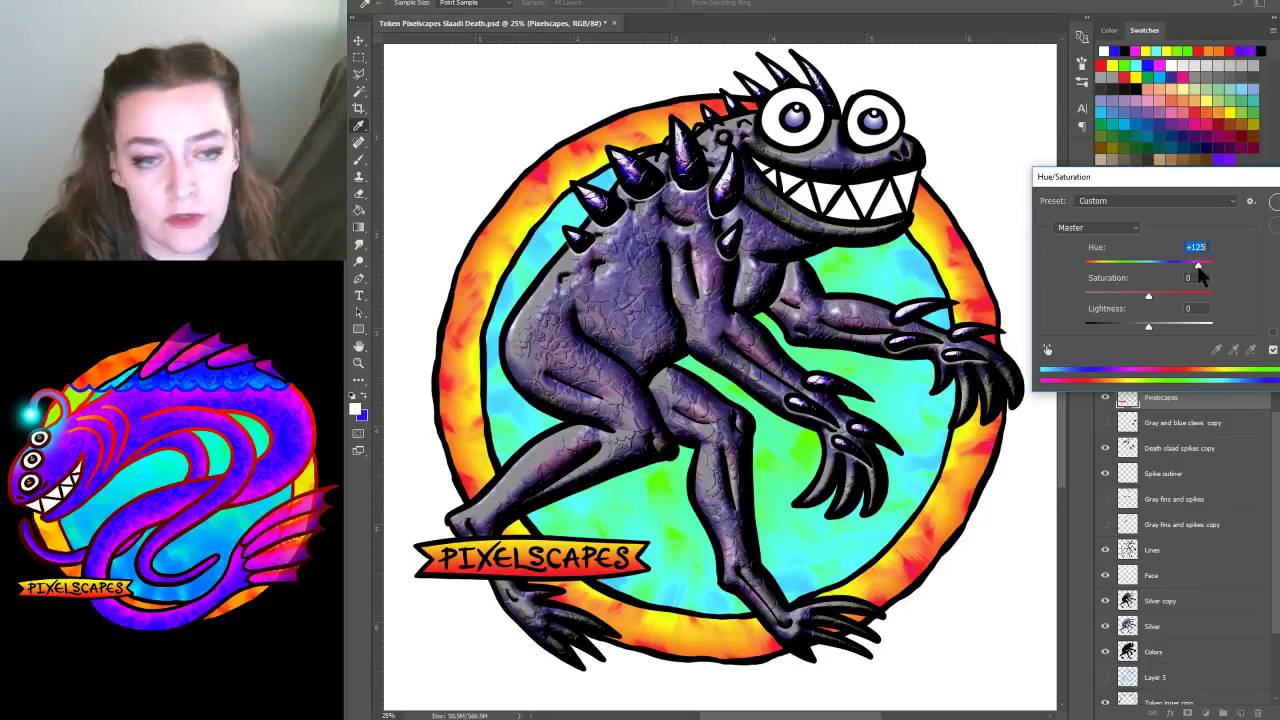
pyautogui.press('Return')
pyautogui.press('z')
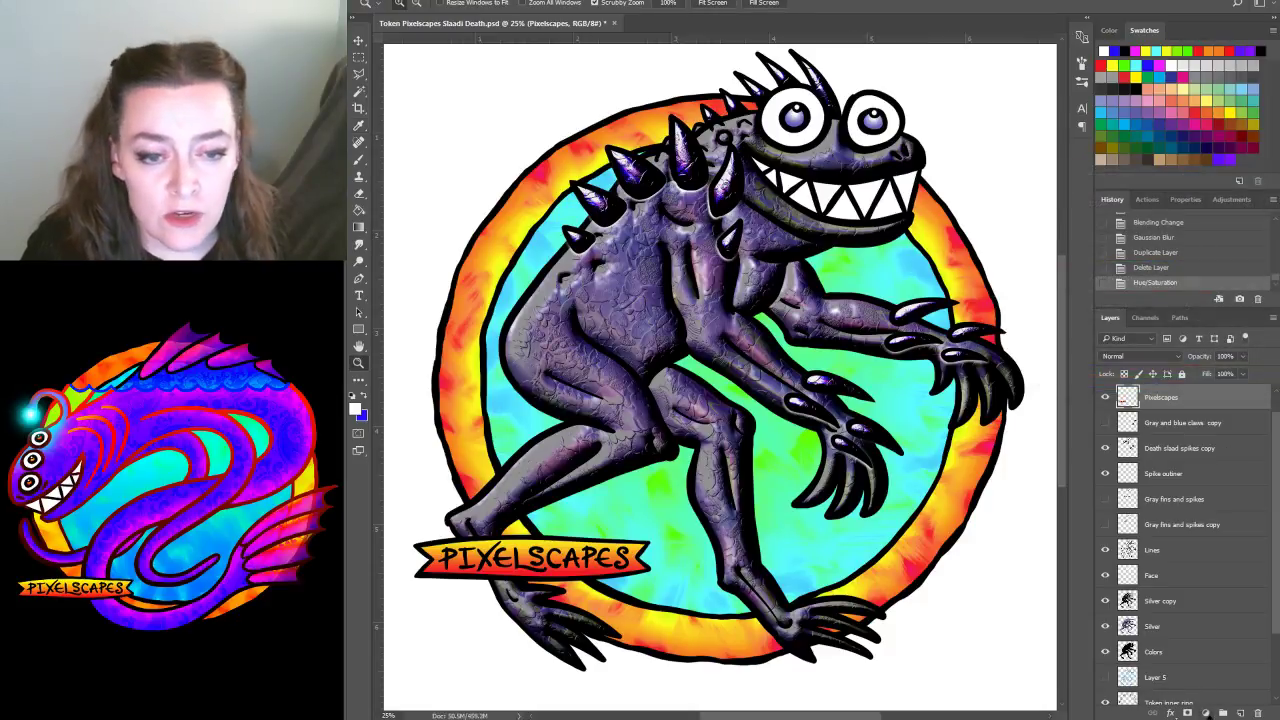
pyautogui.scroll(-1, 1200, 380)
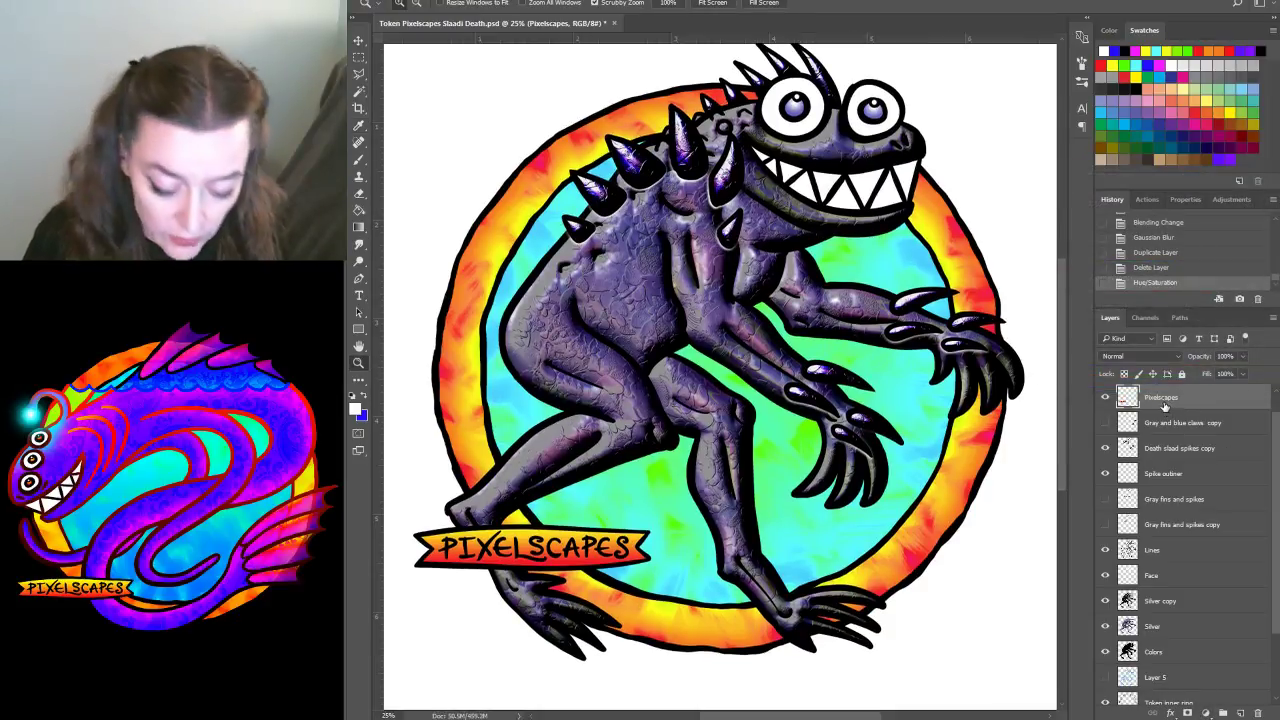
# Save the Death slaad token document and fit the whole canvas in the window
pyautogui.hotkey('ctrl', 's')
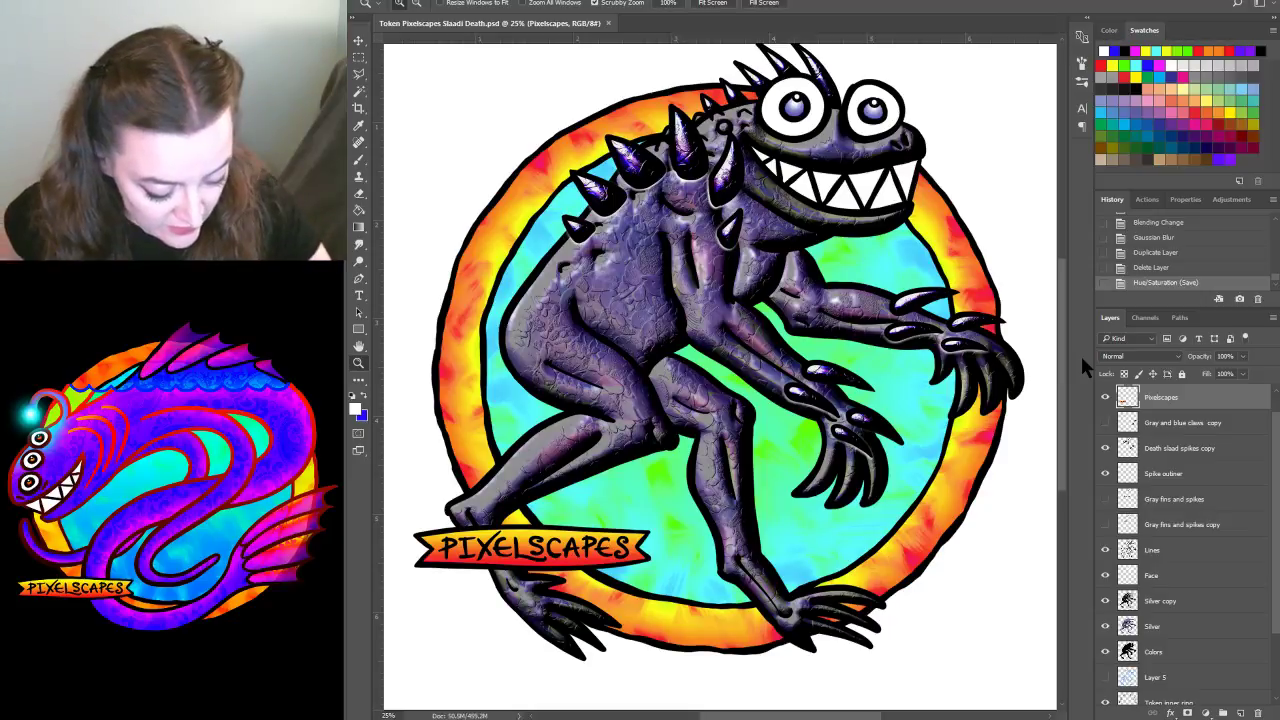
pyautogui.hotkey('ctrl', '0')
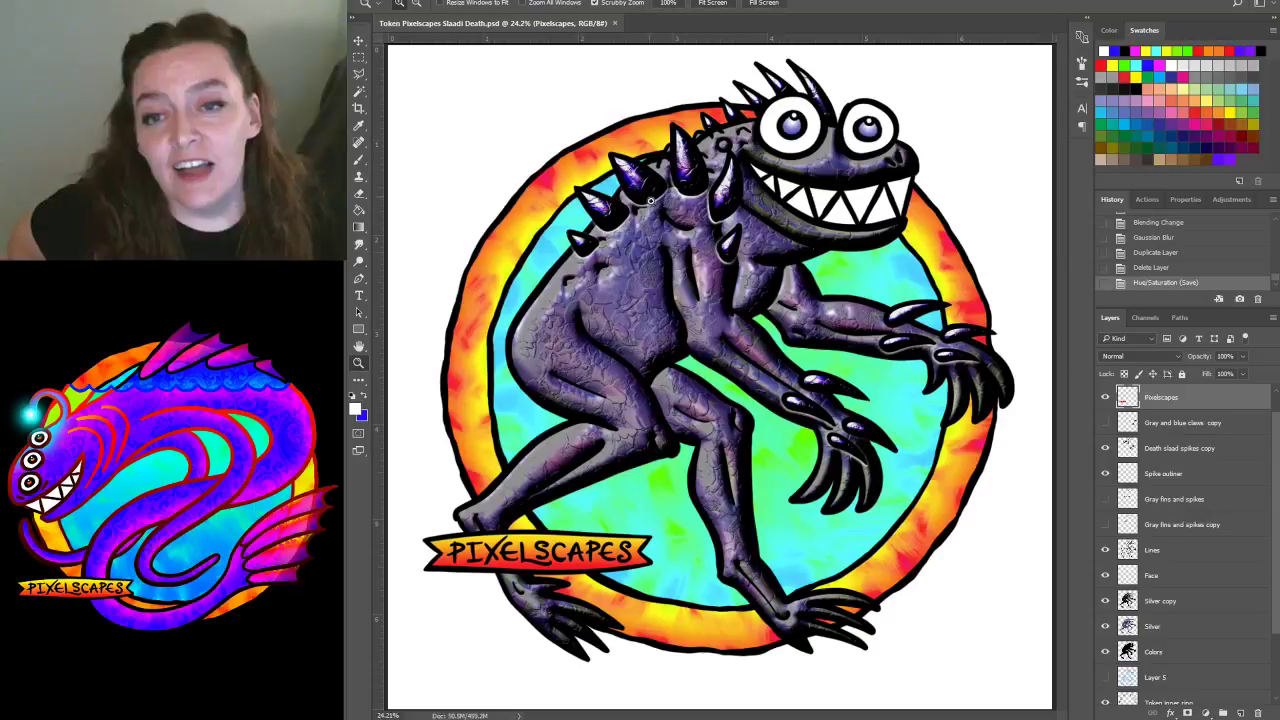